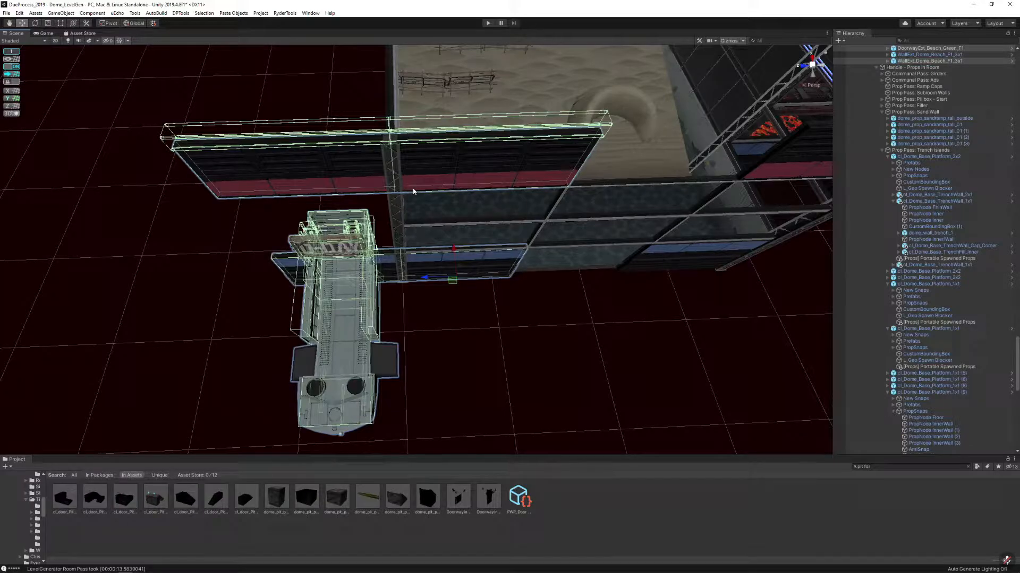
Slide the selected beach exterior wall sections and landing-craft doorway along the facade to fill the room's outer wall, then deselect them
{"action": "mouse_move", "coordinate": [491, 283]}
{"action": "key", "text": "d"}
{"action": "key", "text": "s"}
{"action": "right_click_drag", "start_coordinate": [480, 314], "coordinate": [478, 313]}
{"action": "left_click_drag", "start_coordinate": [353, 275], "coordinate": [449, 269]}
{"action": "left_click", "coordinate": [576, 352]}
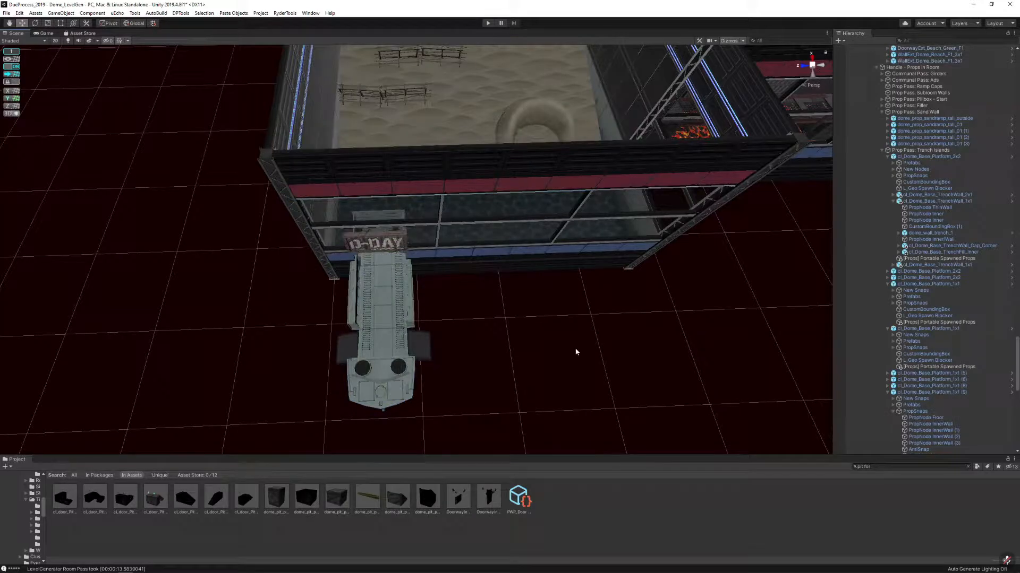
Expand the Level Generator object and parent the loose cl_Dome_Base_TrenchFill_Inner object under DomeRoomCollection
{"action": "right_click_drag", "start_coordinate": [565, 352], "coordinate": [553, 296]}
{"action": "key", "text": "s"}
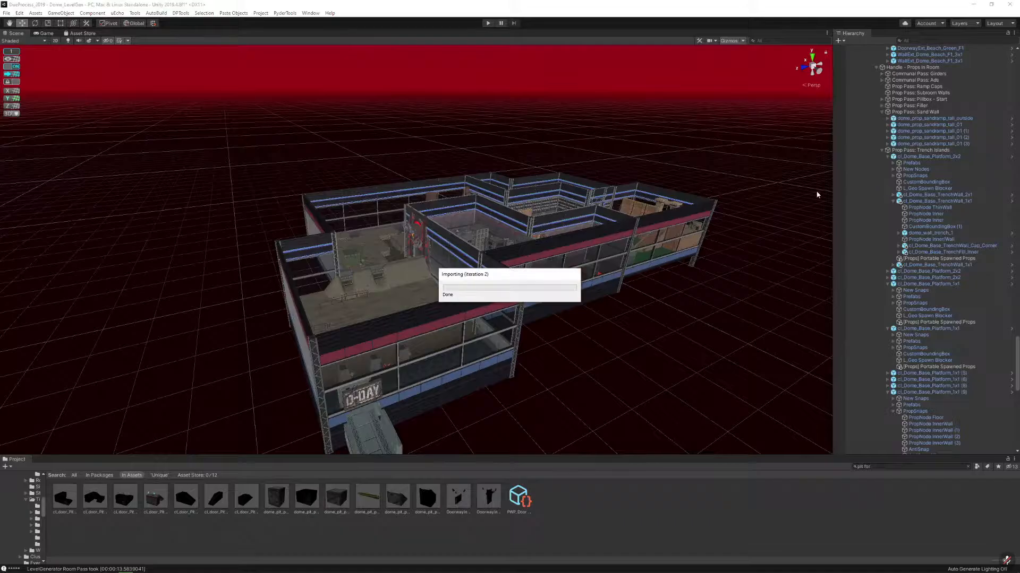
{"action": "scroll", "coordinate": [898, 143], "scroll_direction": "up", "scroll_amount": 20}
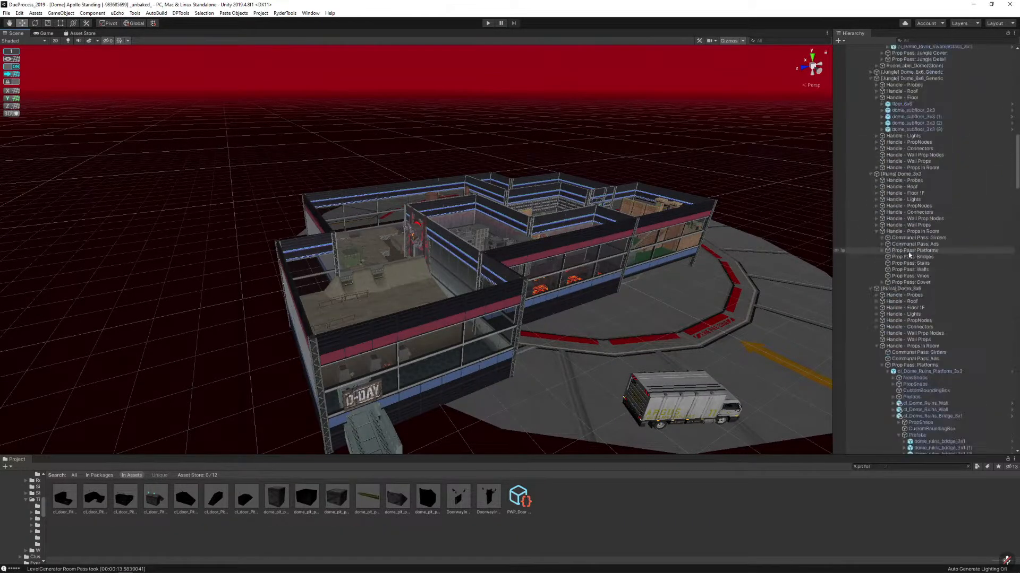
{"action": "left_click", "coordinate": [853, 54]}
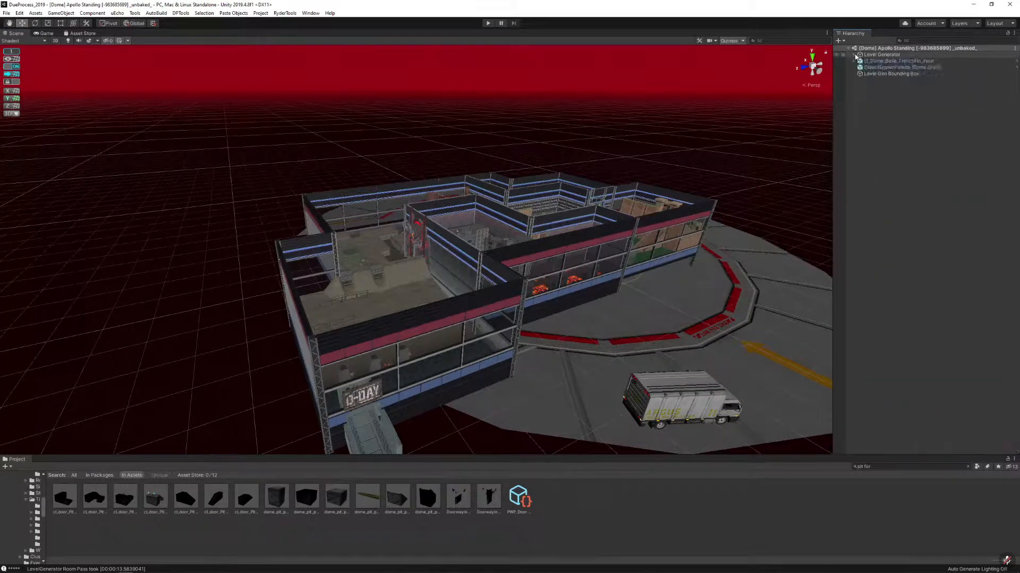
{"action": "left_click_drag", "start_coordinate": [874, 62], "coordinate": [889, 62]}
Select DomeRoomCollection and move the whole building across the ground so it sits over the circular arena floor
{"action": "left_click", "coordinate": [890, 61]}
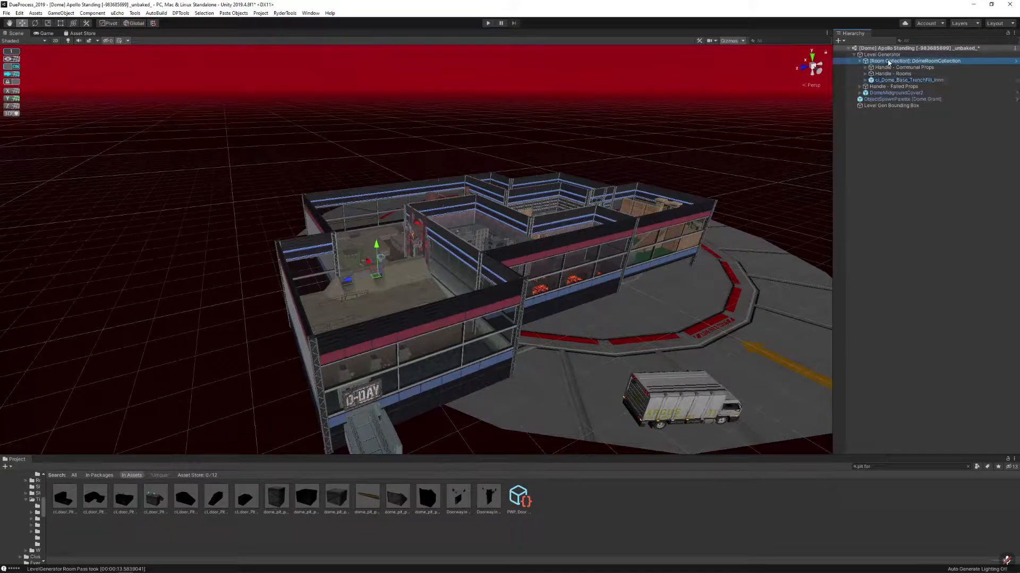
{"action": "right_click_drag", "start_coordinate": [706, 112], "coordinate": [450, 226]}
{"action": "key", "text": "s"}
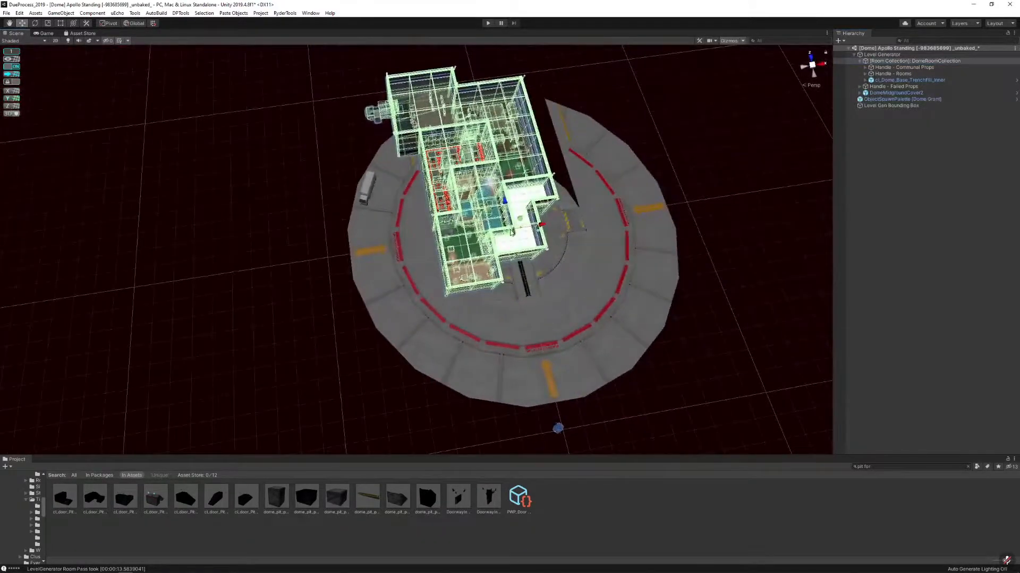
{"action": "left_click_drag", "start_coordinate": [509, 234], "coordinate": [558, 306]}
{"action": "right_click_drag", "start_coordinate": [558, 307], "coordinate": [492, 308]}
{"action": "key", "text": "d"}
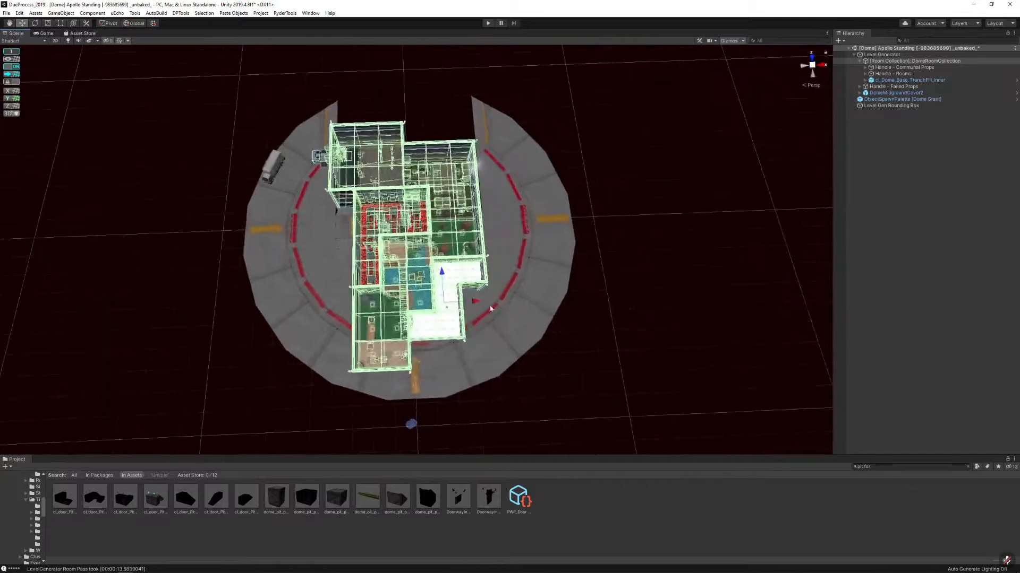
{"action": "mouse_move", "coordinate": [476, 301]}
{"action": "left_mouse_down"}
{"action": "mouse_move", "coordinate": [452, 269]}
{"action": "mouse_move", "coordinate": [474, 296]}
{"action": "left_mouse_up"}
Examine the repositioned building and the layout of its rooms from several sides and at close range
{"action": "right_click_drag", "start_coordinate": [624, 298], "coordinate": [485, 250]}
{"action": "left_click", "coordinate": [624, 296]}
{"action": "key", "text": "d"}
{"action": "key", "text": "w"}
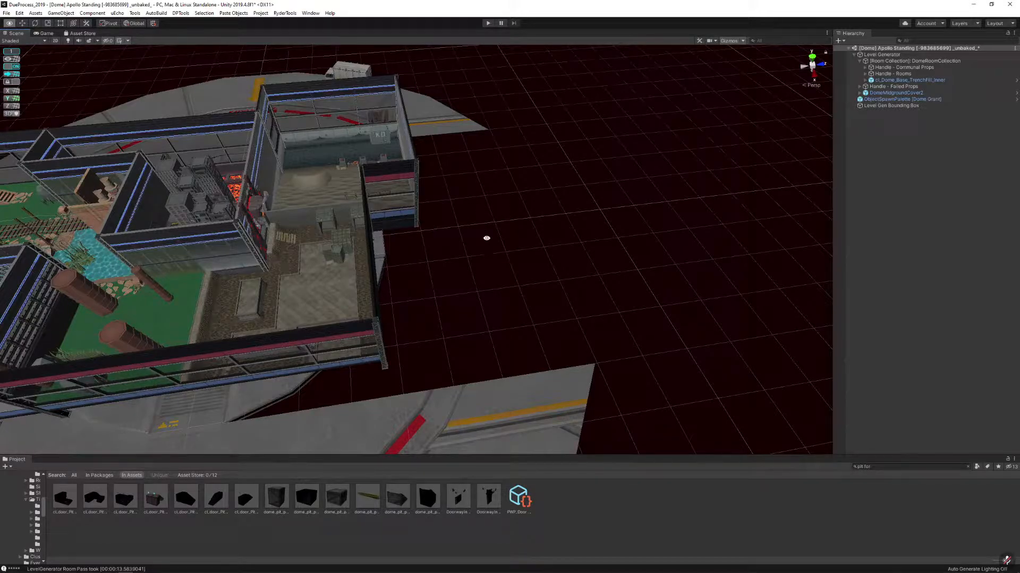
{"action": "right_click_drag", "start_coordinate": [510, 235], "coordinate": [394, 183]}
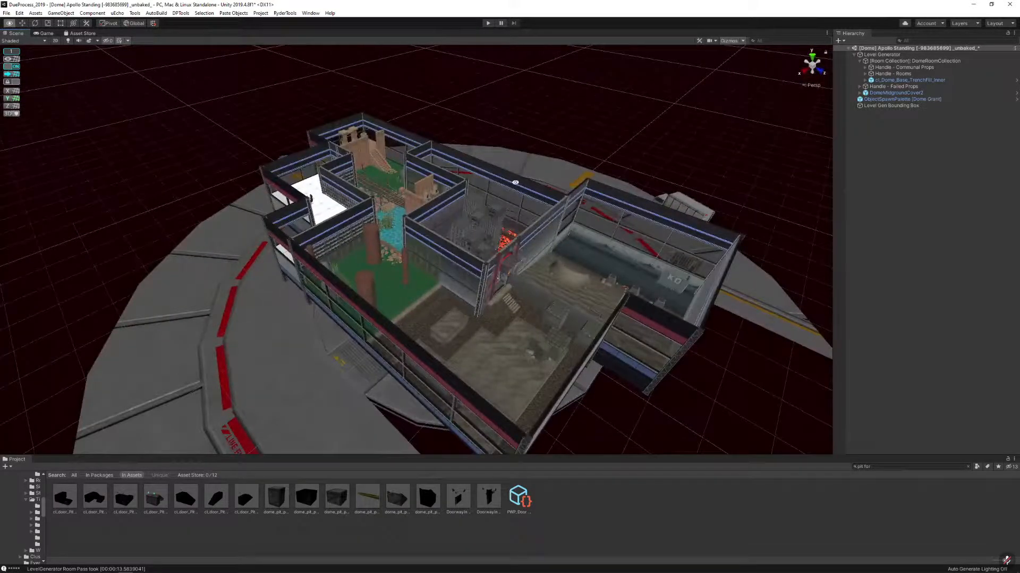
{"action": "right_click_drag", "start_coordinate": [493, 243], "coordinate": [667, 241]}
{"action": "key", "text": "w"}
{"action": "key", "text": "a"}
{"action": "scroll", "coordinate": [531, 228], "scroll_direction": "down", "scroll_amount": 5}
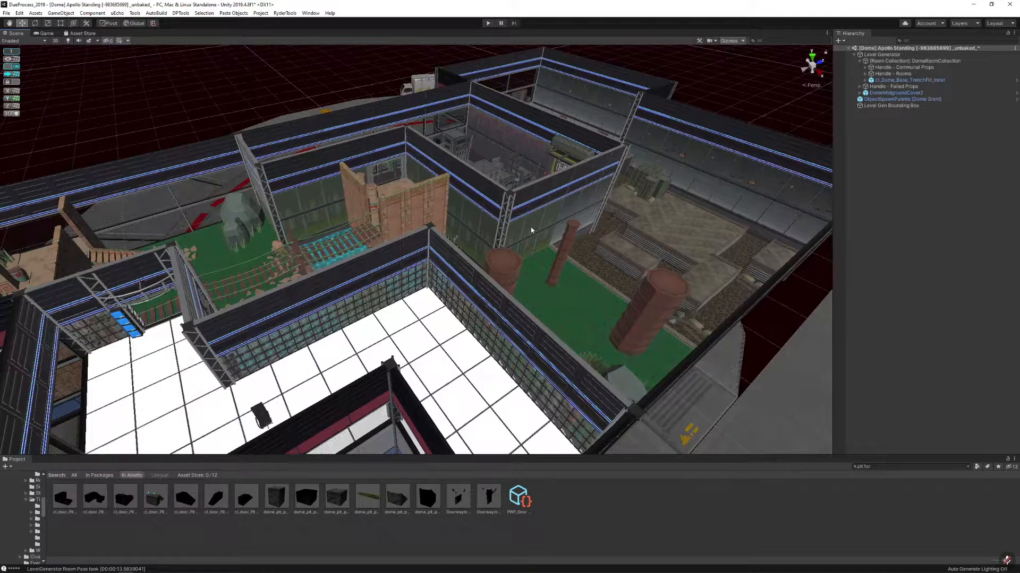
Duplicate an F3 corner observation wall panel, turn it crosswise and place it beside the truss in the observation room
{"action": "key", "text": "alt"}
{"action": "right_click_drag", "start_coordinate": [435, 273], "coordinate": [469, 259]}
{"action": "left_click", "coordinate": [356, 289]}
{"action": "key", "text": "ctrl+d"}
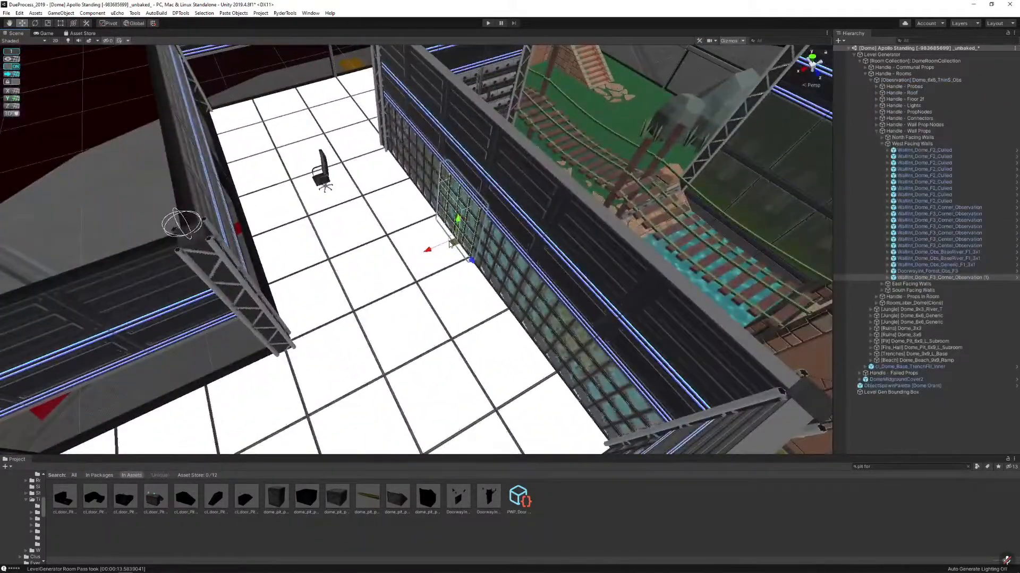
{"action": "left_click_drag", "start_coordinate": [467, 259], "coordinate": [428, 307]}
{"action": "key", "text": "e"}
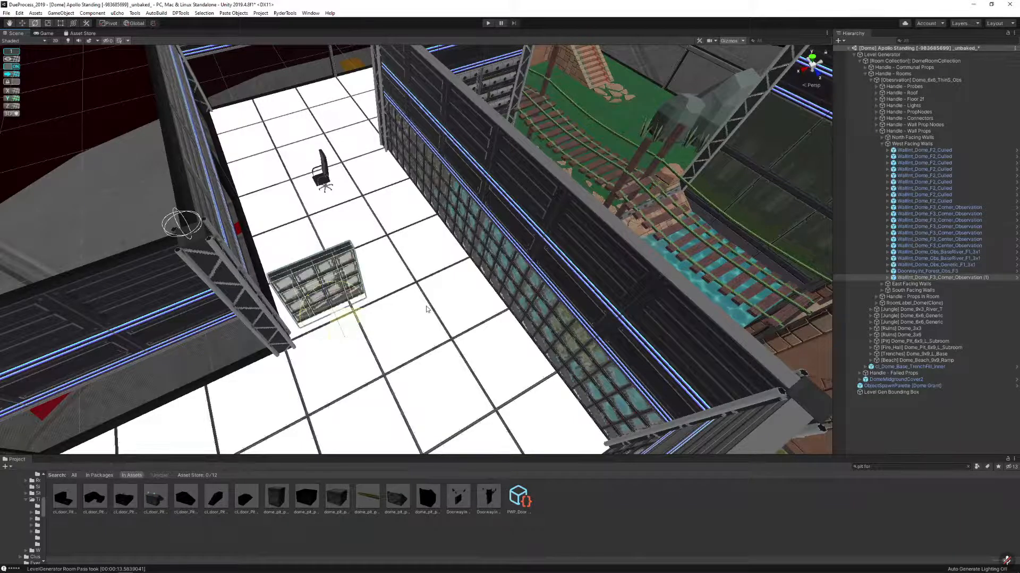
{"action": "key", "text": "w"}
{"action": "right_click_drag", "start_coordinate": [428, 307], "coordinate": [405, 279]}
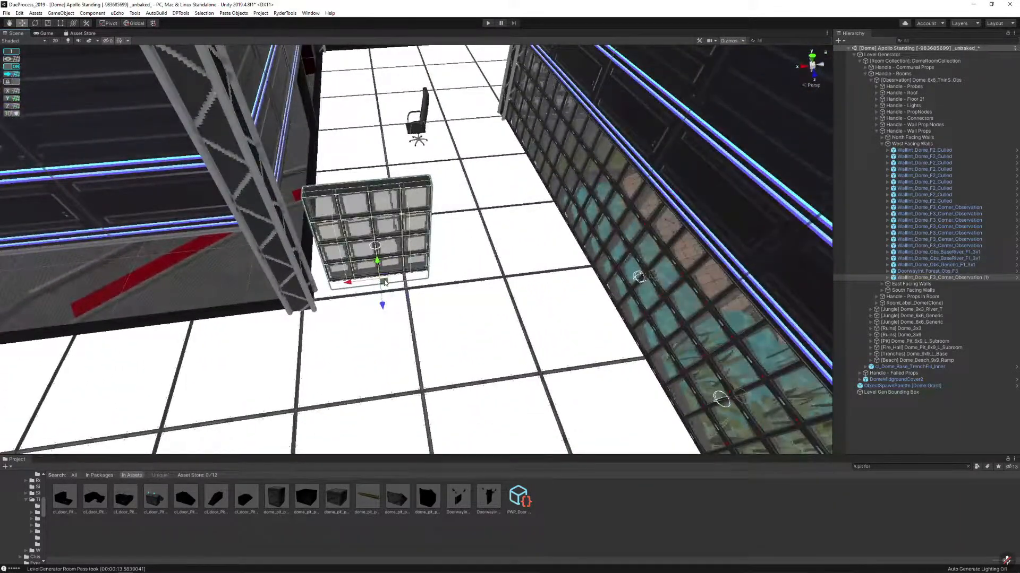
{"action": "left_click_drag", "start_coordinate": [385, 277], "coordinate": [357, 302]}
Duplicate the placed observation panel, rotate the copy to face the opposite way and align it with the first
{"action": "mouse_move", "coordinate": [358, 302]}
{"action": "right_mouse_down"}
{"action": "mouse_move", "coordinate": [343, 263]}
{"action": "mouse_move", "coordinate": [375, 295]}
{"action": "right_mouse_up"}
{"action": "key", "text": "ctrl+d"}
{"action": "key", "text": "e"}
{"action": "left_click_drag", "start_coordinate": [377, 325], "coordinate": [542, 416]}
{"action": "key", "text": "w"}
{"action": "left_click_drag", "start_coordinate": [367, 326], "coordinate": [355, 47]}
{"action": "right_click_drag", "start_coordinate": [410, 194], "coordinate": [413, 213]}
Duplicate the pair of observation panels and move the copies against the opposite wall, leaving a passage between them
{"action": "left_click", "coordinate": [420, 267], "text": "shift"}
{"action": "right_click_drag", "start_coordinate": [420, 267], "coordinate": [451, 340]}
{"action": "key", "text": "ctrl+d"}
{"action": "left_click", "coordinate": [324, 300]}
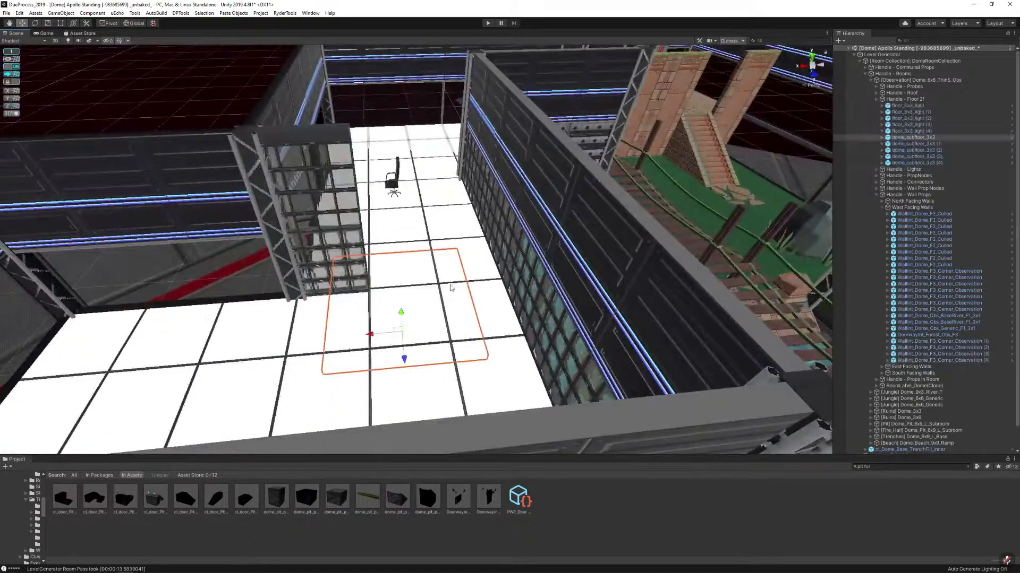
{"action": "left_click", "coordinate": [311, 284]}
{"action": "left_click_drag", "start_coordinate": [265, 129], "coordinate": [469, 121]}
{"action": "key", "text": "w"}
{"action": "right_click_drag", "start_coordinate": [408, 207], "coordinate": [503, 223]}
{"action": "key", "text": "s"}
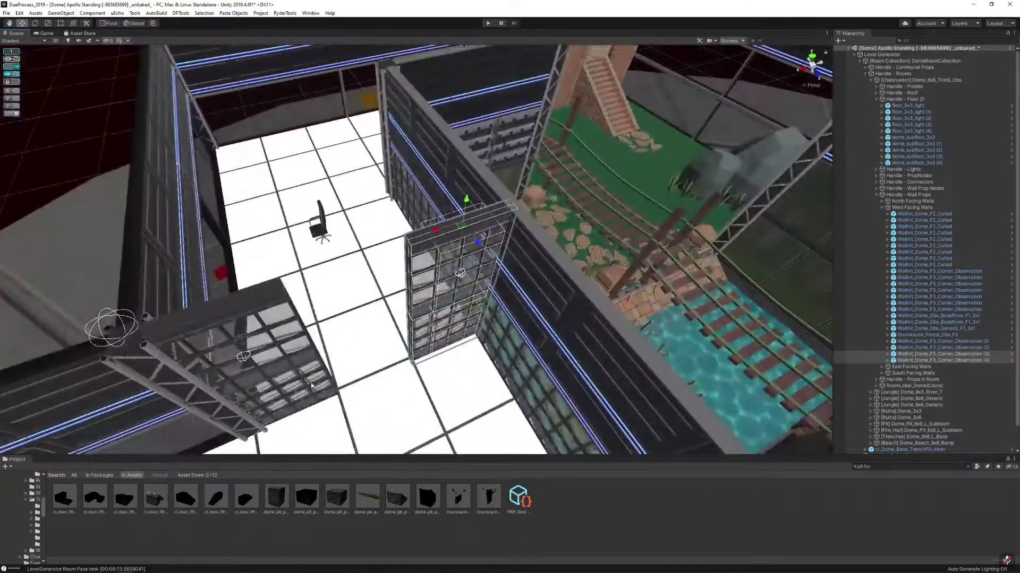
Select all four partition panels, duplicate them and move the copies along the observation room to the inner corner near the chair
{"action": "left_click", "coordinate": [314, 365], "text": "shift"}
{"action": "left_click", "coordinate": [290, 334], "text": "shift"}
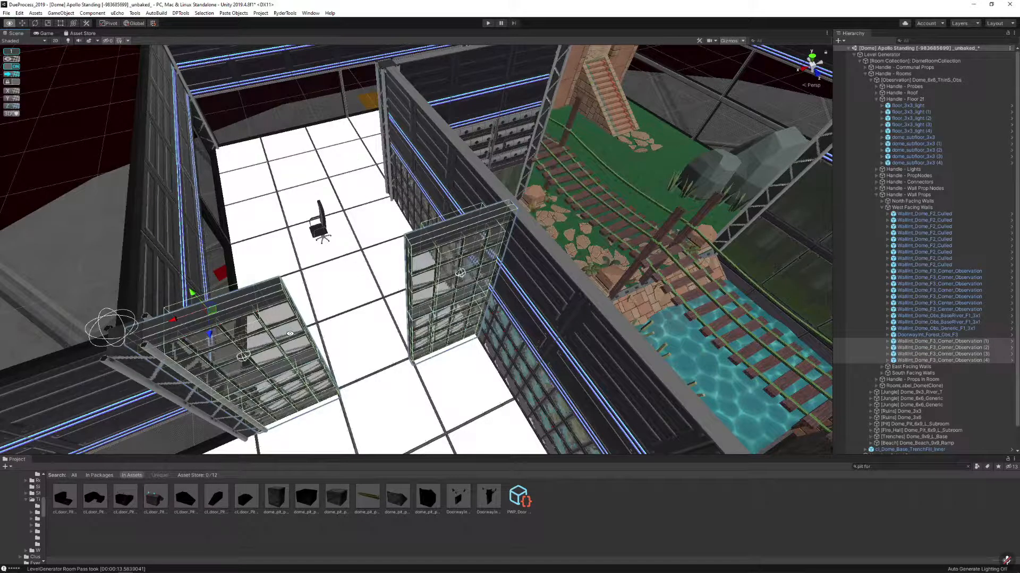
{"action": "scroll", "coordinate": [373, 263], "scroll_direction": "down", "scroll_amount": 5, "text": "alt"}
{"action": "left_click_drag", "start_coordinate": [373, 263], "coordinate": [332, 225], "text": "alt"}
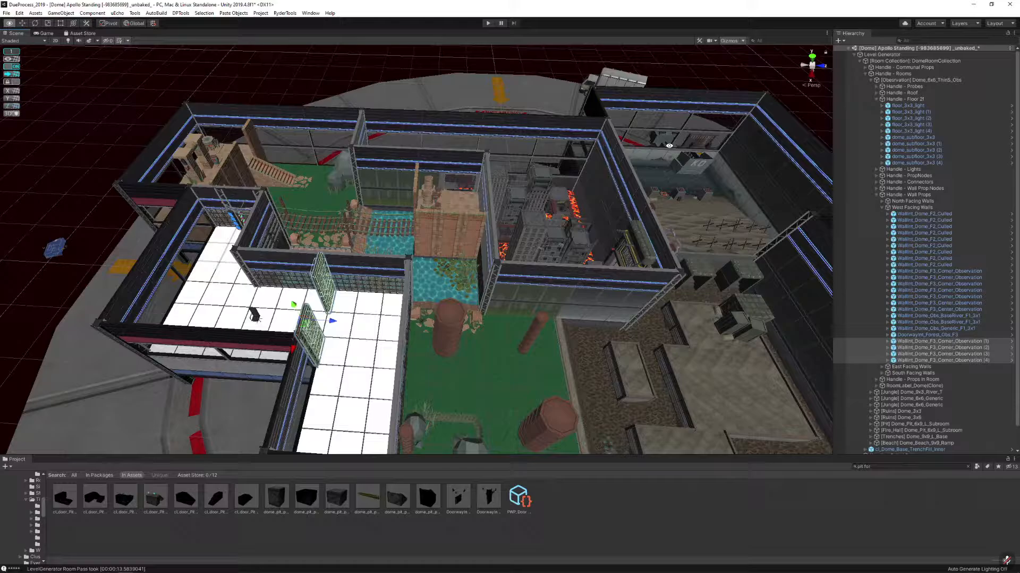
{"action": "scroll", "coordinate": [536, 287], "scroll_direction": "up", "scroll_amount": 3}
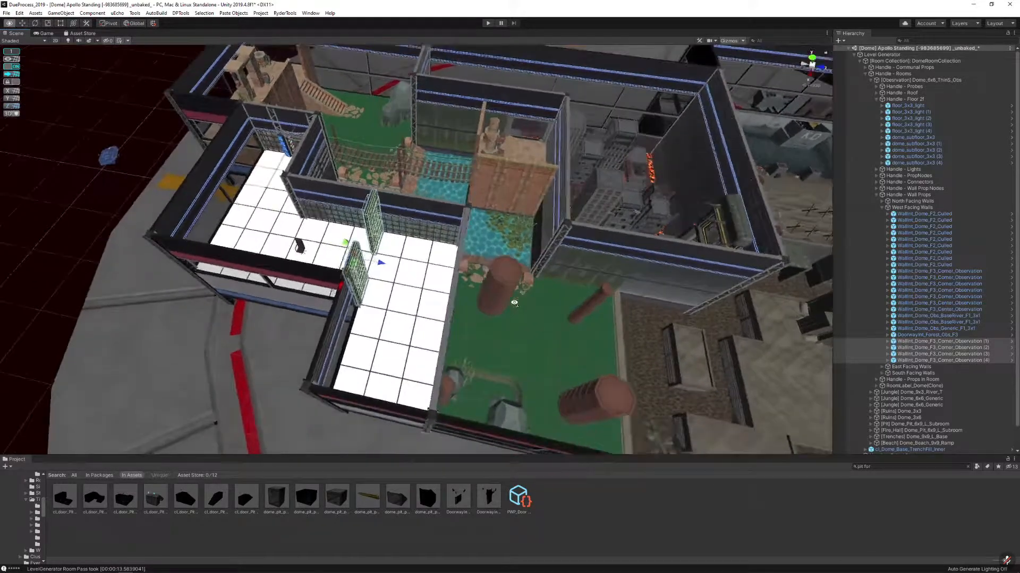
{"action": "left_click_drag", "start_coordinate": [514, 303], "coordinate": [450, 261], "text": "alt"}
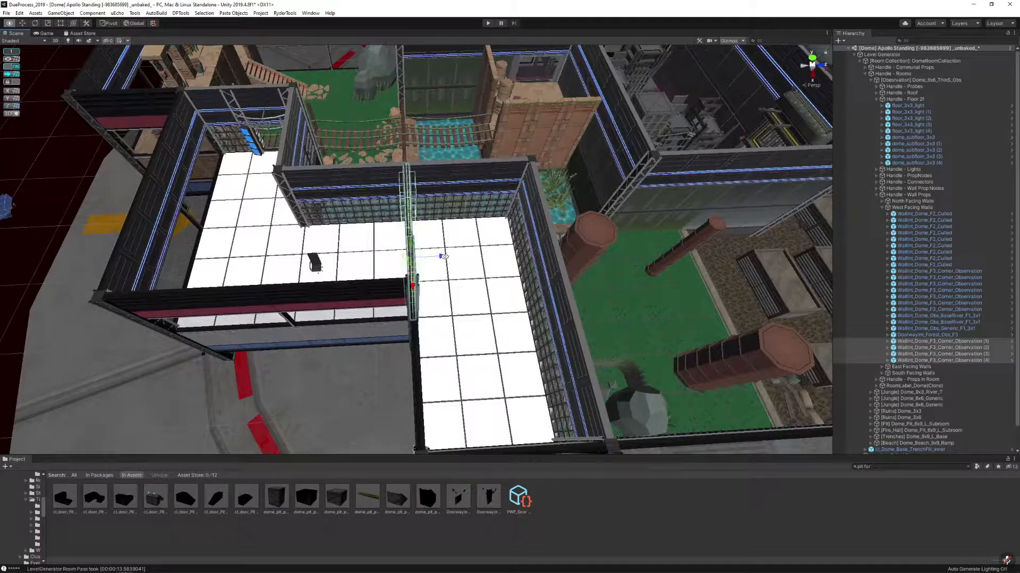
{"action": "key", "text": "ctrl+d"}
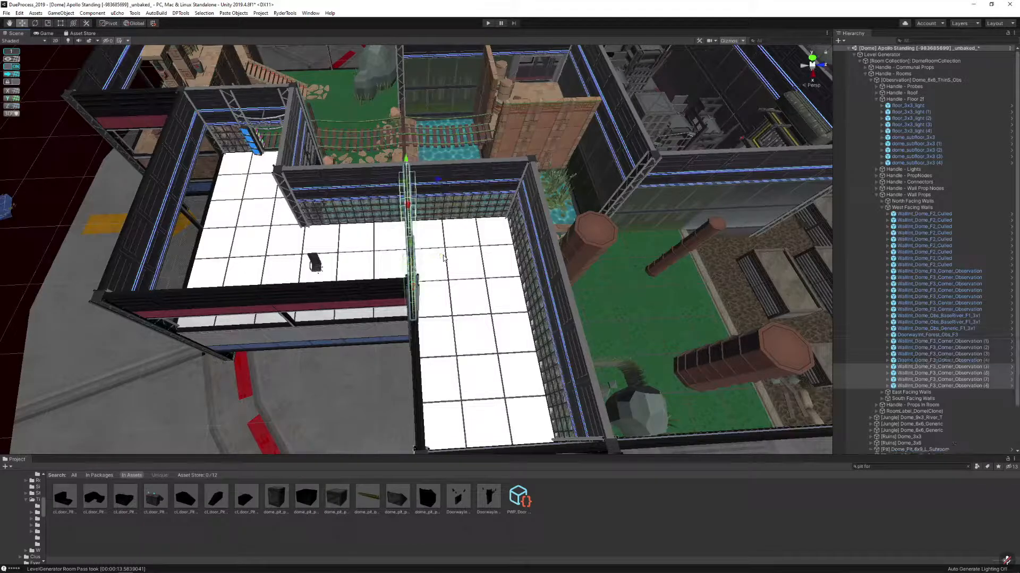
{"action": "left_click_drag", "start_coordinate": [441, 184], "coordinate": [306, 191]}
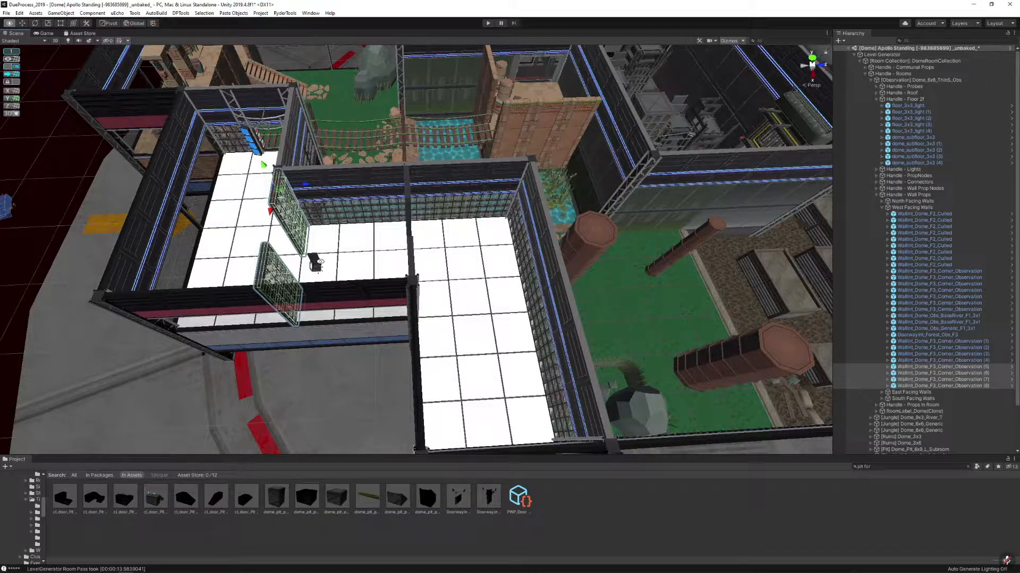
Move the observation chair toward the middle of the space between the two partitions
{"action": "left_click", "coordinate": [317, 262]}
{"action": "key", "text": "f"}
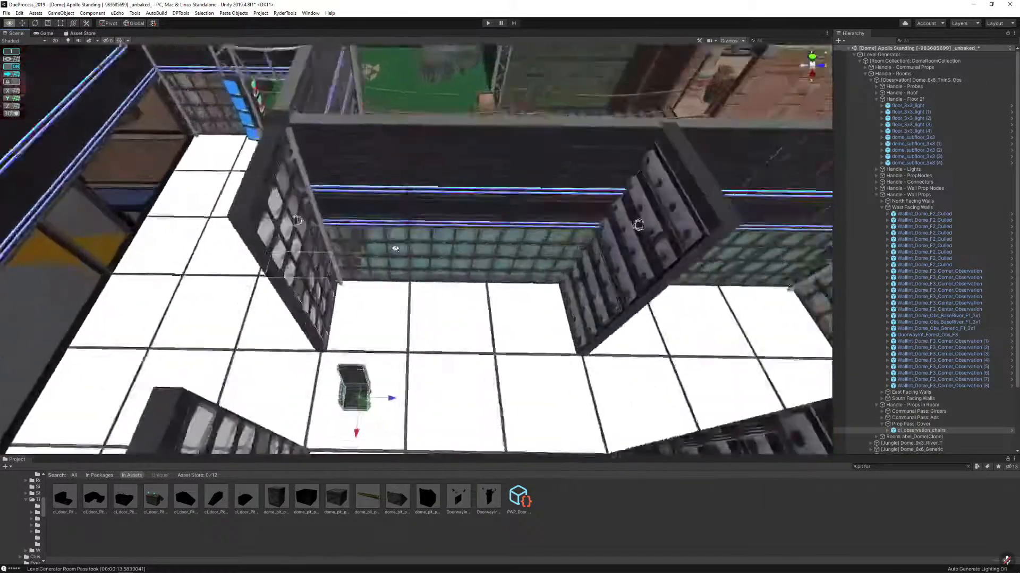
{"action": "scroll", "coordinate": [388, 287], "scroll_direction": "down", "scroll_amount": 5}
{"action": "key", "text": "e"}
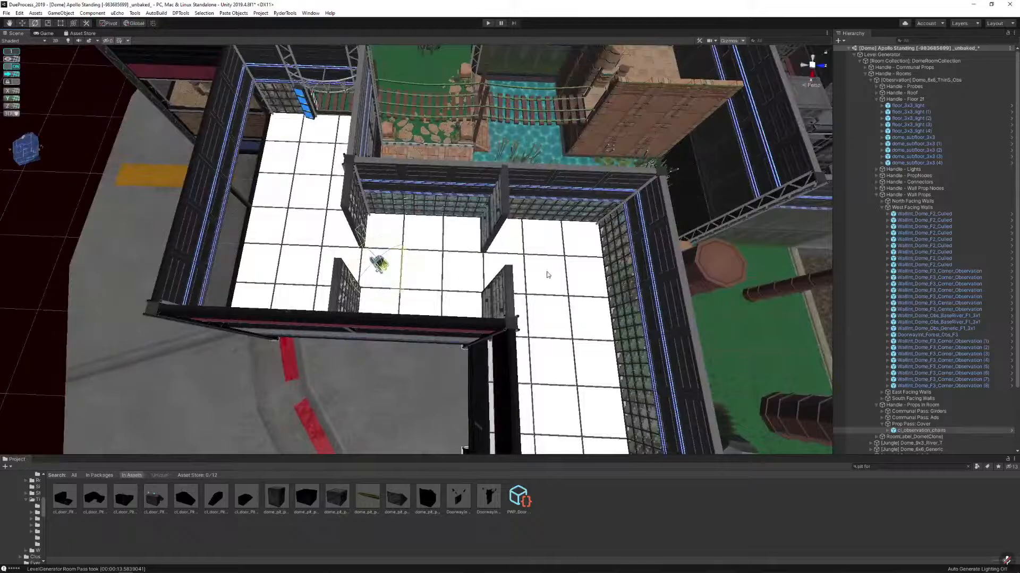
{"action": "key", "text": "w"}
{"action": "left_click_drag", "start_coordinate": [417, 270], "coordinate": [450, 272]}
Remove the column-and-pot prop from the corner of the ruins room's upper platform
{"action": "scroll", "coordinate": [450, 272], "scroll_direction": "down", "scroll_amount": 4}
{"action": "right_click_drag", "start_coordinate": [449, 192], "coordinate": [443, 127]}
{"action": "left_click", "coordinate": [443, 128]}
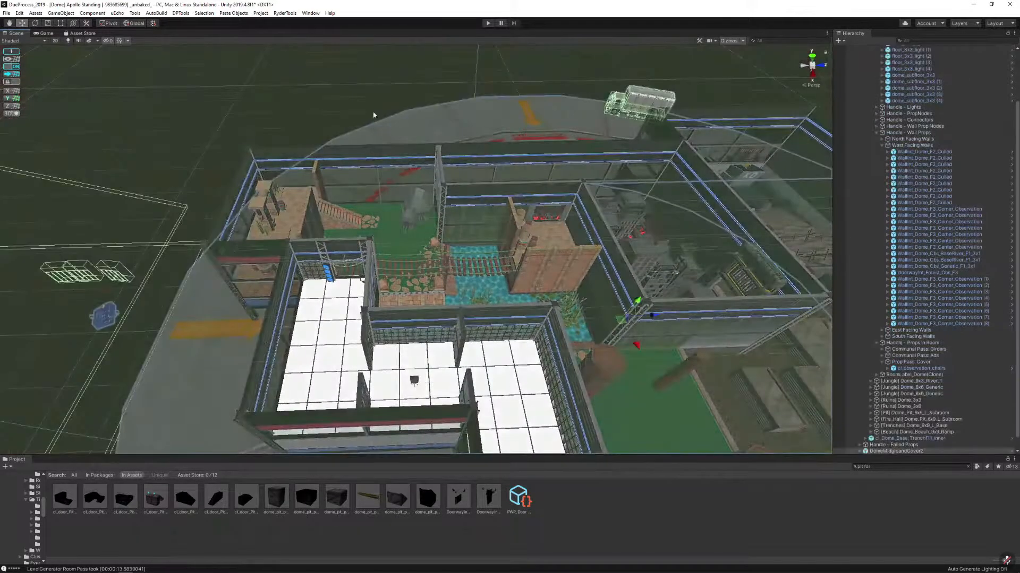
{"action": "right_click_drag", "start_coordinate": [375, 113], "coordinate": [381, 203]}
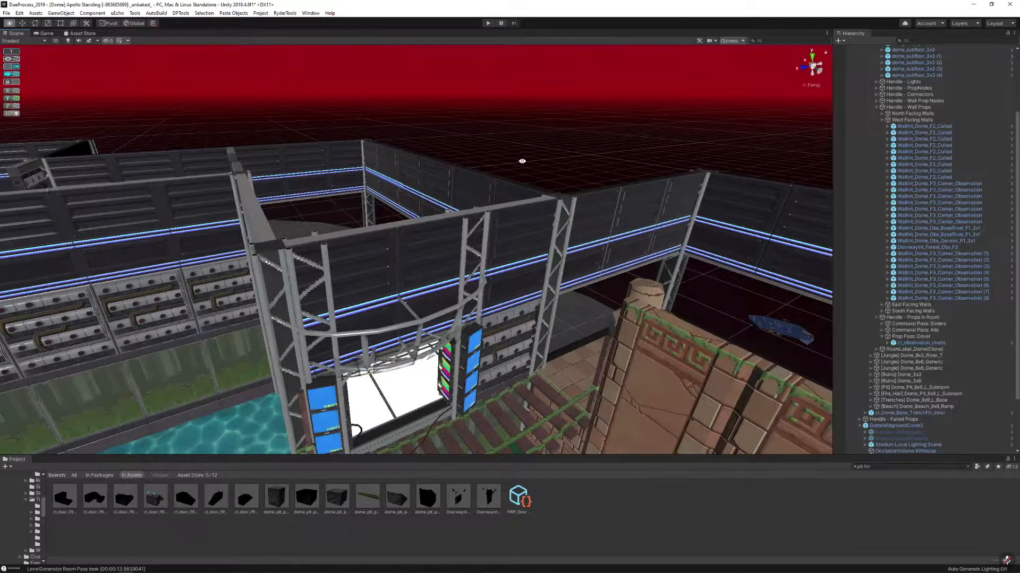
{"action": "right_click_drag", "start_coordinate": [520, 161], "coordinate": [405, 304]}
{"action": "left_click", "coordinate": [425, 208]}
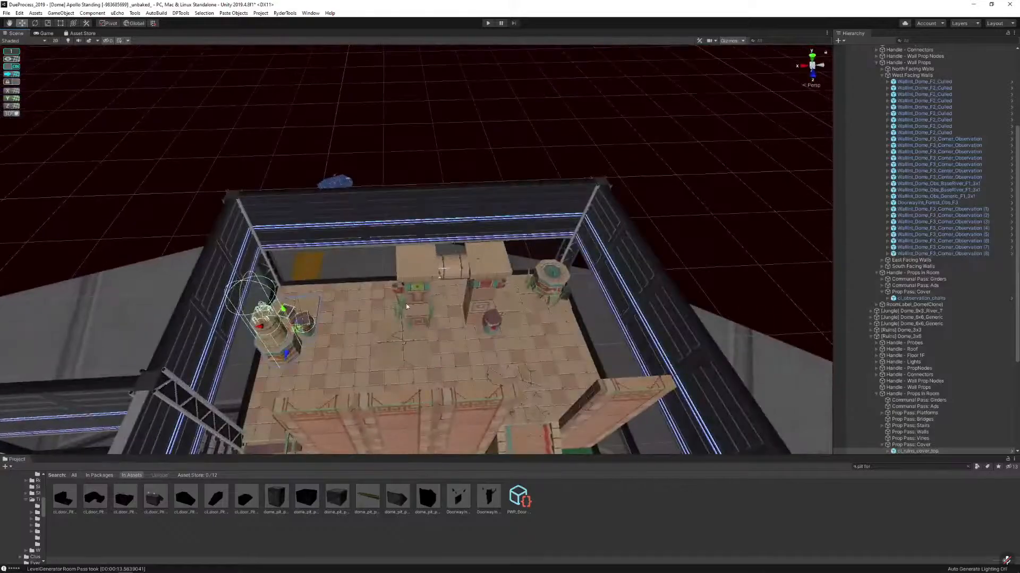
{"action": "left_click", "coordinate": [549, 285]}
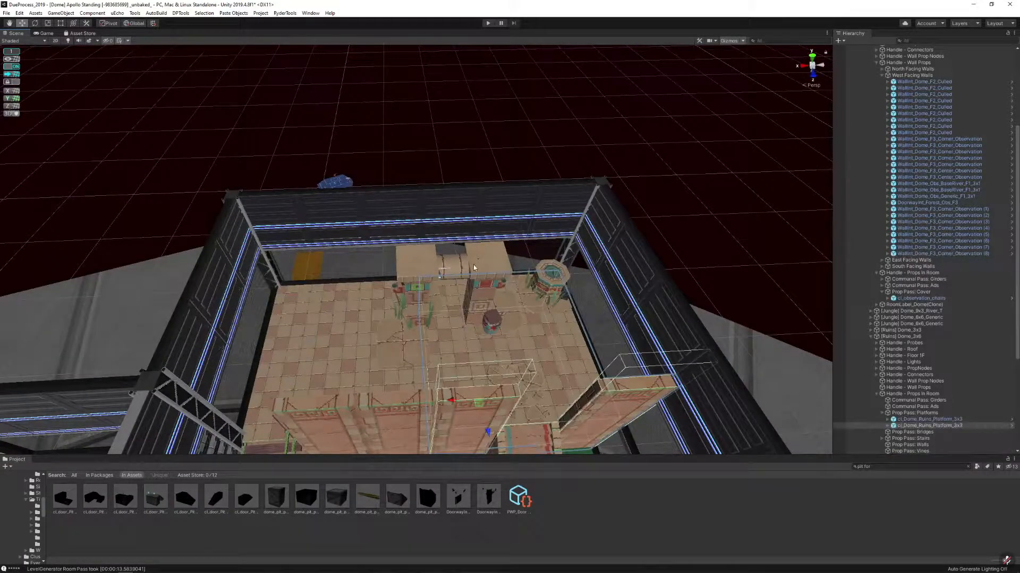
Select the ruins platform stairs and shift them along the front edge of the platform
{"action": "right_click_drag", "start_coordinate": [473, 264], "coordinate": [459, 299]}
{"action": "left_click_drag", "start_coordinate": [457, 303], "coordinate": [397, 312]}
{"action": "right_click_drag", "start_coordinate": [452, 282], "coordinate": [441, 301]}
{"action": "left_click", "coordinate": [494, 252]}
{"action": "left_click", "coordinate": [546, 239]}
{"action": "left_click", "coordinate": [452, 274]}
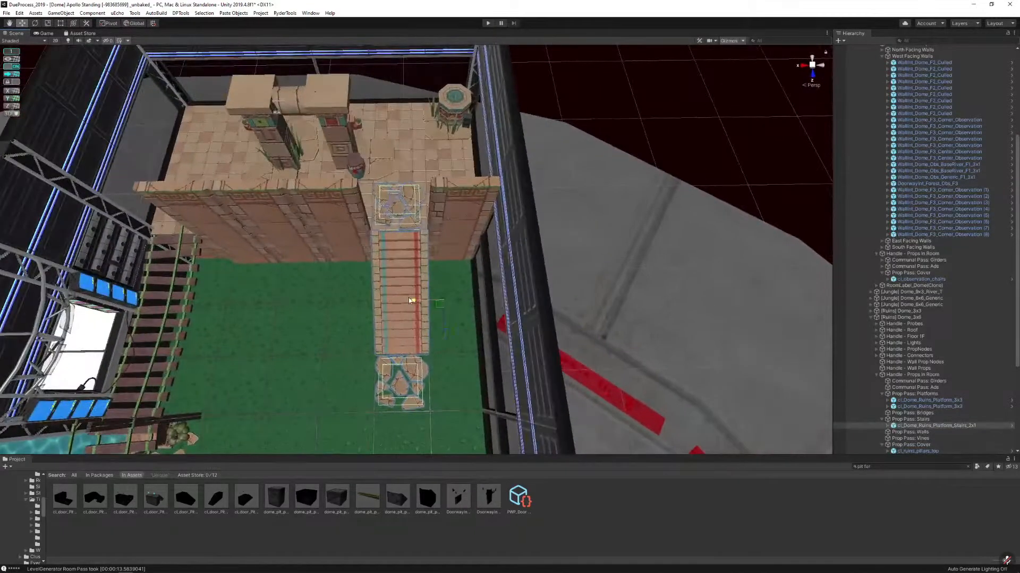
{"action": "left_click_drag", "start_coordinate": [392, 301], "coordinate": [378, 279]}
Delete the selected ruins wall section beside the platform stairs
{"action": "left_click", "coordinate": [470, 200]}
{"action": "right_click_drag", "start_coordinate": [378, 280], "coordinate": [565, 438]}
{"action": "left_click", "coordinate": [365, 211]}
{"action": "key", "text": "Delete"}
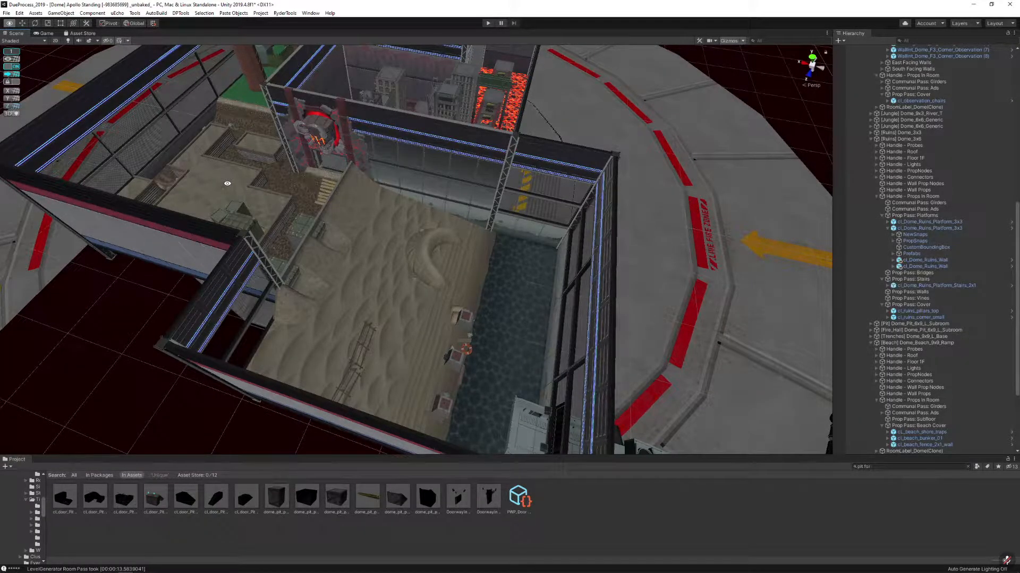
Select the middle pillbox in the sand wall and slide it two segments toward the fire hall side
{"action": "right_click_drag", "start_coordinate": [227, 183], "coordinate": [327, 258]}
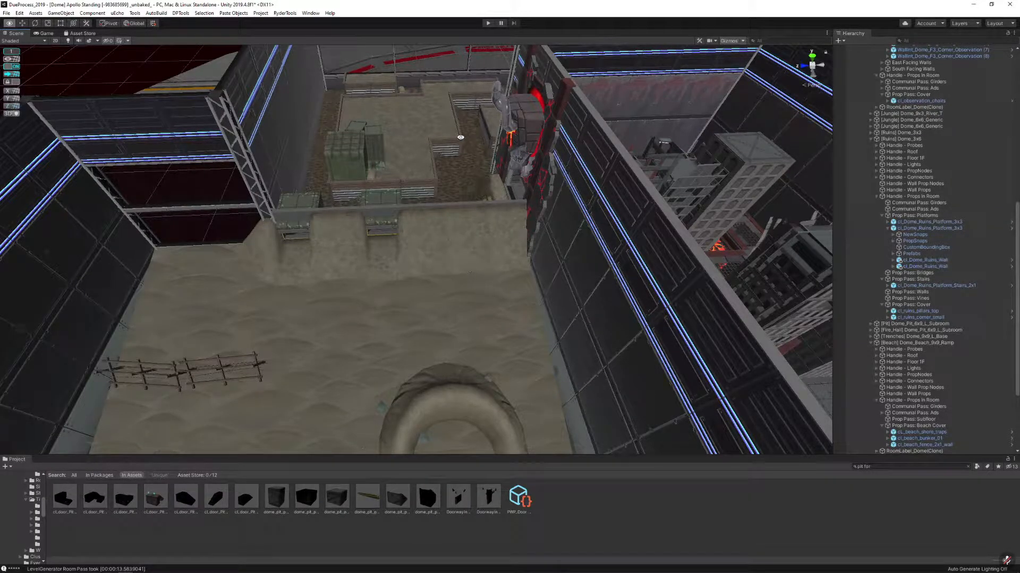
{"action": "right_click_drag", "start_coordinate": [477, 205], "coordinate": [380, 195]}
{"action": "key", "text": "w"}
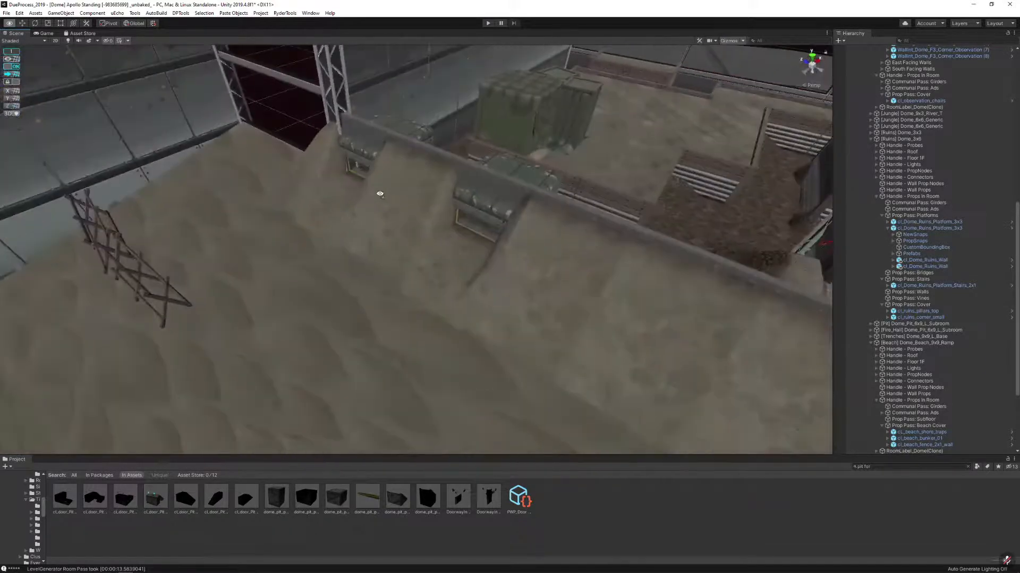
{"action": "left_click", "coordinate": [489, 189]}
{"action": "key", "text": "f"}
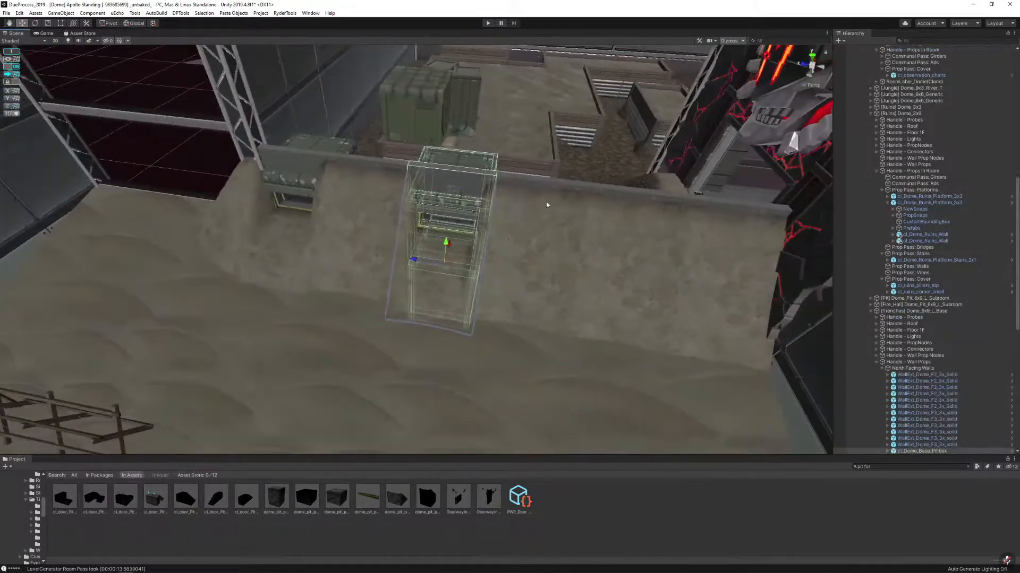
{"action": "left_click_drag", "start_coordinate": [415, 259], "coordinate": [544, 266]}
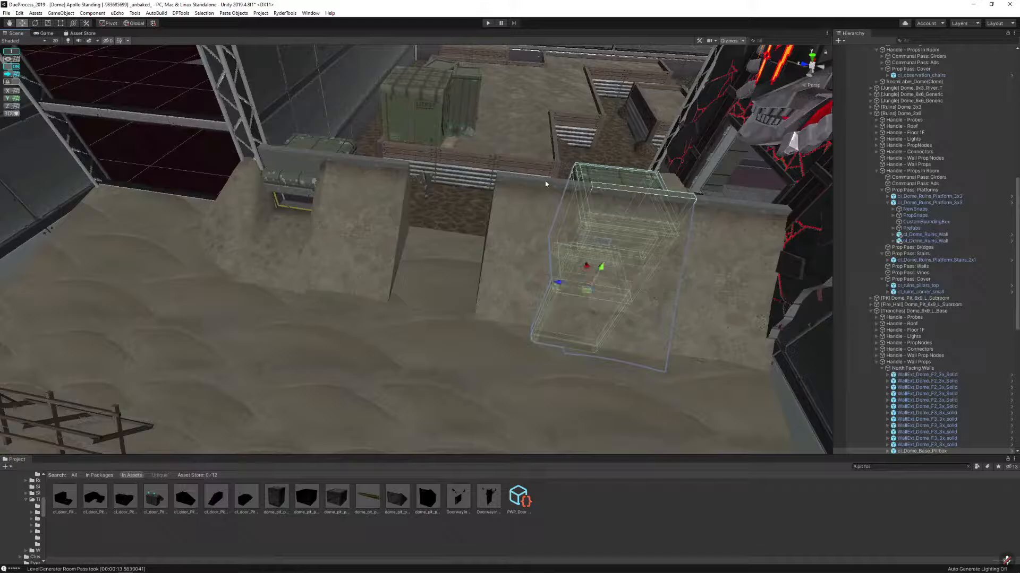
Add the neighbouring sand wall segment to the selection and shift it with the pillbox one segment back to close the gap
{"action": "left_click", "coordinate": [534, 215], "text": "shift"}
{"action": "left_click", "coordinate": [534, 216], "text": "shift"}
{"action": "left_click_drag", "start_coordinate": [492, 247], "coordinate": [422, 239]}
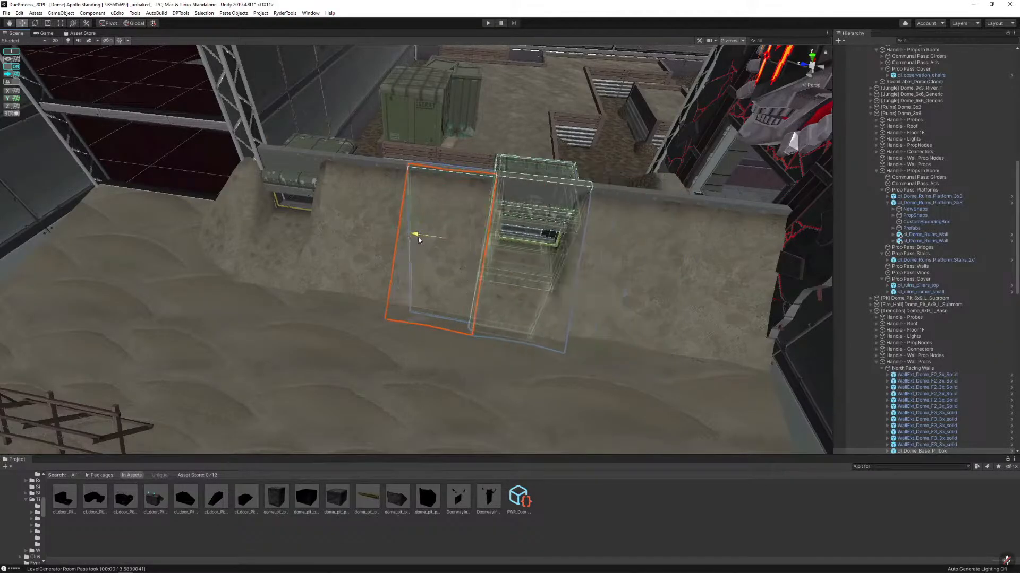
{"action": "key", "text": "s"}
{"action": "right_click_drag", "start_coordinate": [417, 237], "coordinate": [504, 212]}
{"action": "left_click", "coordinate": [306, 232]}
{"action": "right_click_drag", "start_coordinate": [306, 231], "coordinate": [829, 244]}
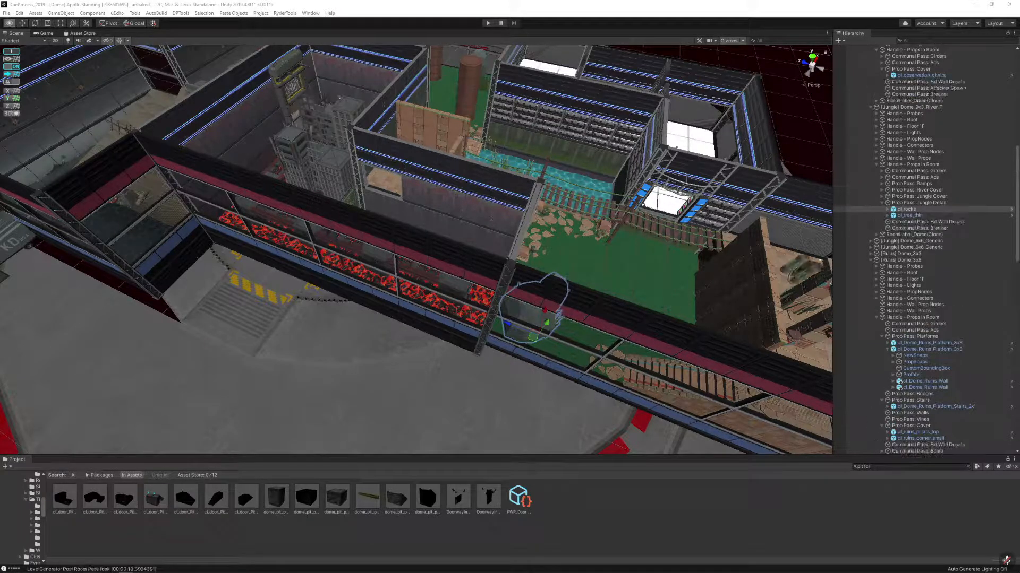
{"action": "key", "text": "XF86AudioLowerVolume"}
{"action": "key", "text": "XF86AudioLowerVolume"}
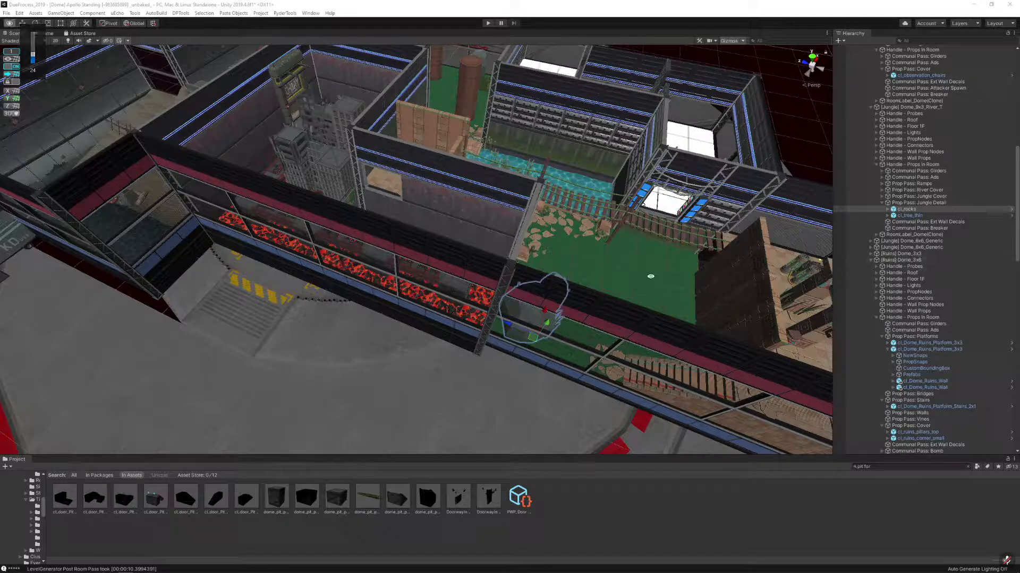
Examine the whole building from several sides, covering the beach, trenches, fire hall, jungle river and white-tiled rooms
{"action": "right_click_drag", "start_coordinate": [603, 272], "coordinate": [256, 174]}
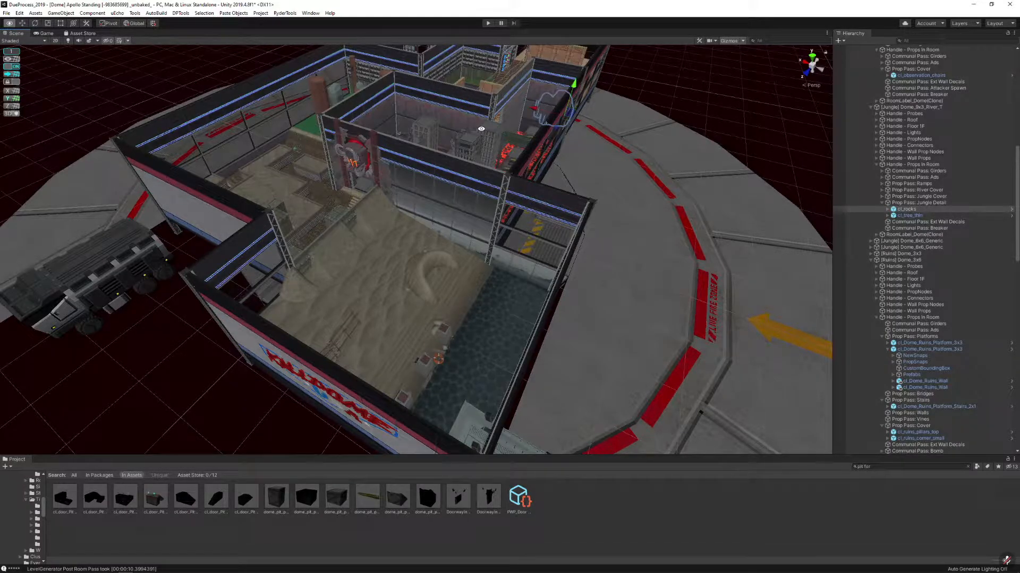
{"action": "left_click_drag", "start_coordinate": [407, 141], "coordinate": [462, 201], "text": "alt"}
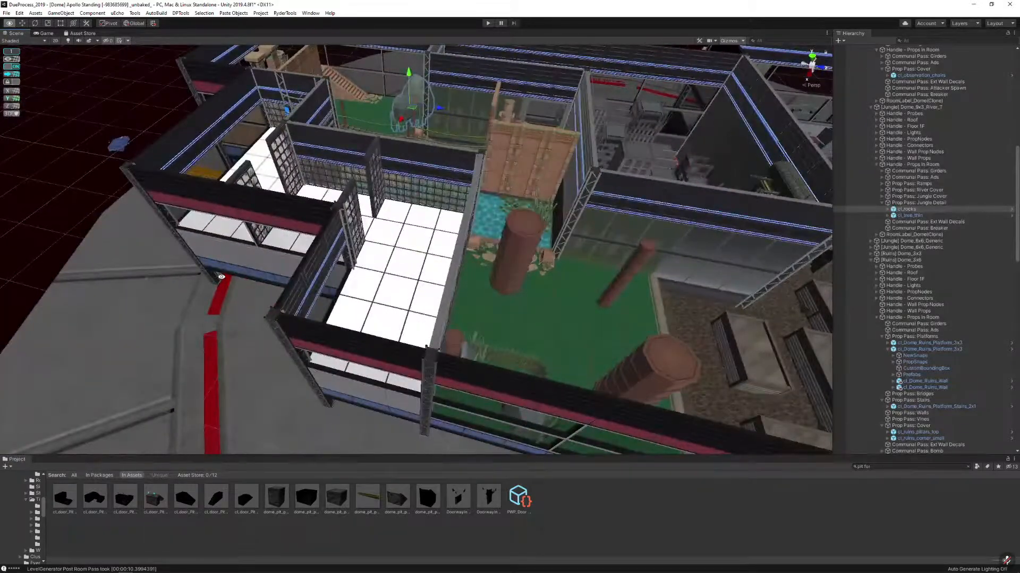
{"action": "left_click_drag", "start_coordinate": [498, 305], "coordinate": [398, 227], "text": "alt"}
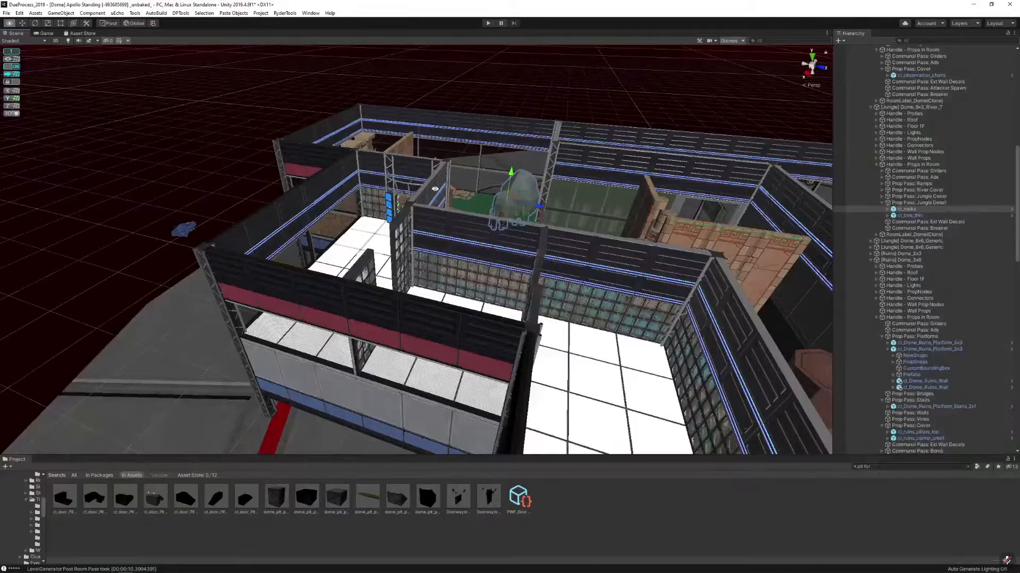
{"action": "left_click_drag", "start_coordinate": [497, 304], "coordinate": [597, 345], "text": "alt"}
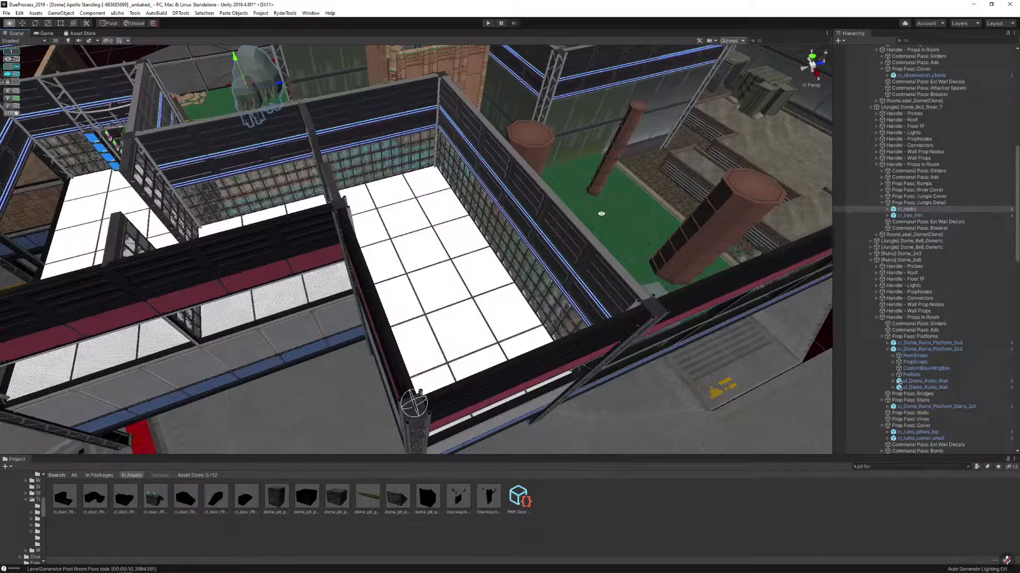
{"action": "left_click_drag", "start_coordinate": [601, 213], "coordinate": [345, 234], "text": "alt"}
{"action": "scroll", "coordinate": [639, 128], "scroll_direction": "down", "scroll_amount": 2}
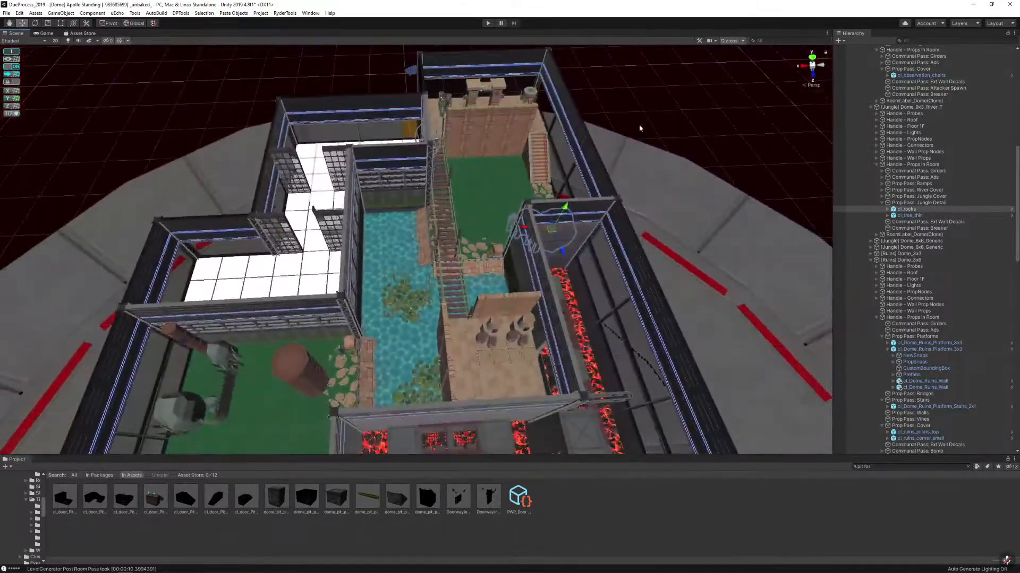
{"action": "left_click", "coordinate": [639, 129]}
{"action": "left_click_drag", "start_coordinate": [639, 128], "coordinate": [344, 116], "text": "alt"}
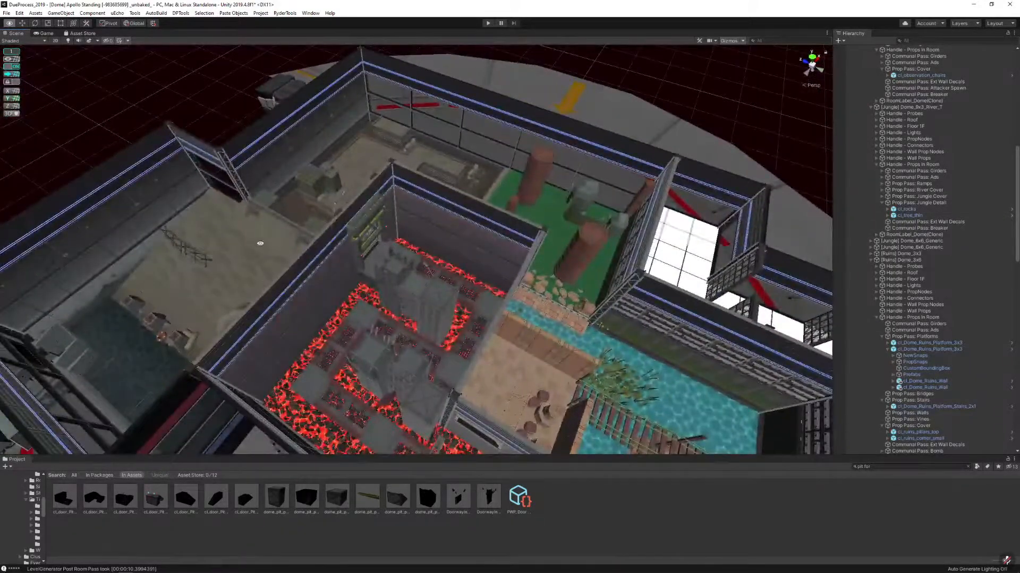
{"action": "left_click", "coordinate": [246, 250]}
{"action": "key", "text": "f"}
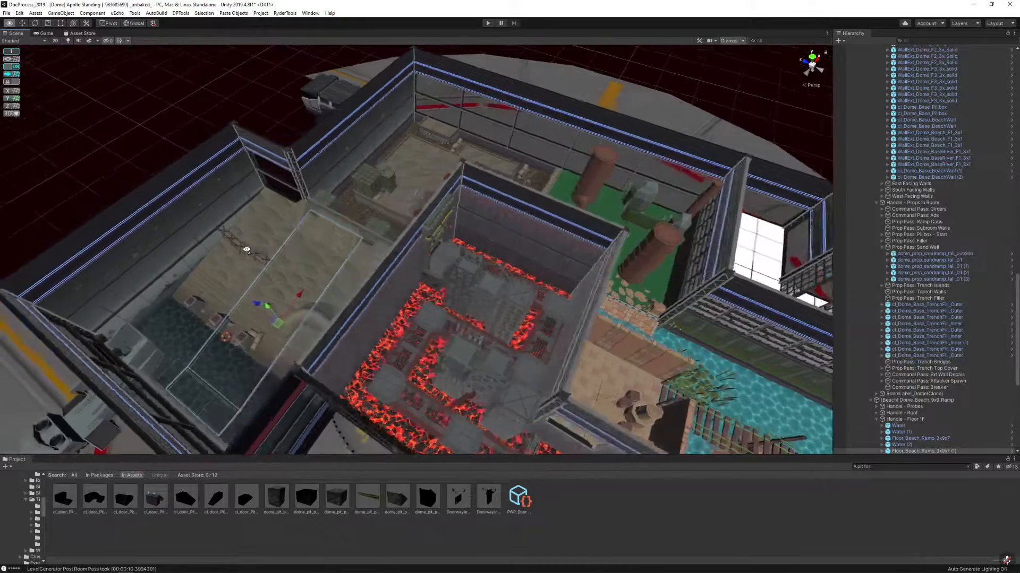
{"action": "left_click_drag", "start_coordinate": [246, 249], "coordinate": [476, 260], "text": "alt"}
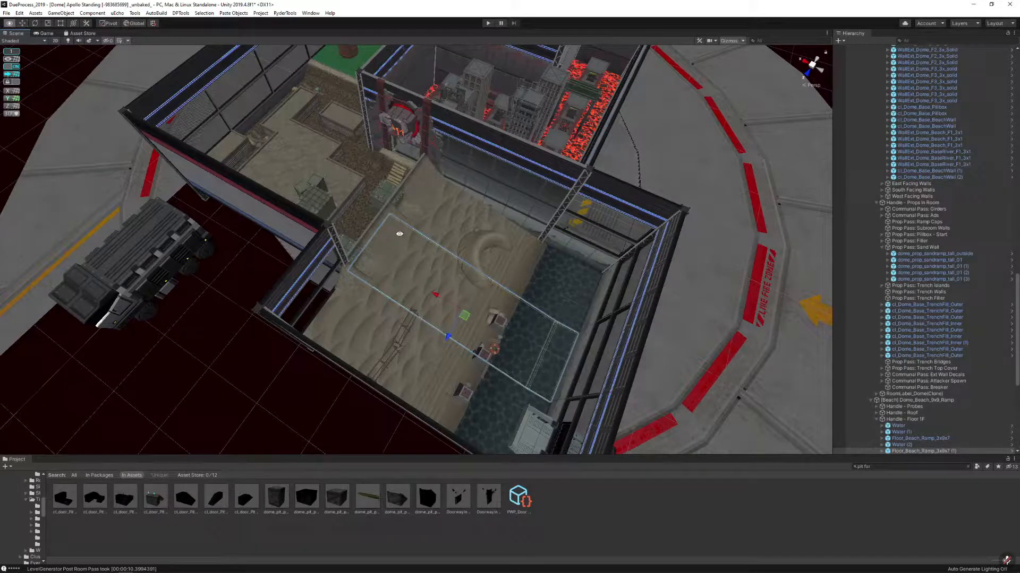
Select the attacker truck spawn outside the building and check up close how it sits relative to the ground
{"action": "right_click_drag", "start_coordinate": [396, 232], "coordinate": [558, 154]}
{"action": "left_click", "coordinate": [512, 136]}
{"action": "key", "text": "w"}
{"action": "left_click", "coordinate": [351, 232]}
{"action": "key", "text": "a"}
{"action": "key", "text": "w"}
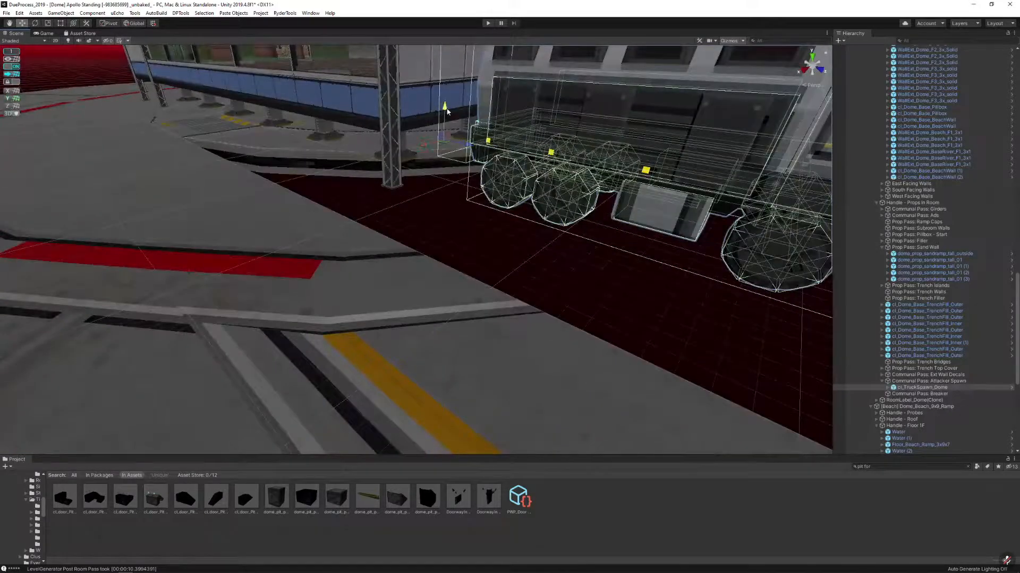
{"action": "right_click_drag", "start_coordinate": [444, 109], "coordinate": [271, 249]}
{"action": "left_click", "coordinate": [572, 105]}
{"action": "key", "text": "w"}
{"action": "key", "text": "s"}
{"action": "key", "text": "w"}
{"action": "left_click", "coordinate": [268, 247]}
{"action": "key", "text": "s"}
{"action": "key", "text": "a"}
{"action": "left_click_drag", "start_coordinate": [340, 255], "coordinate": [344, 256]}
Select the barbed-wire fence on the beach ramp, nudge it over the sand with snapping off, and turn snapping back on
{"action": "right_click_drag", "start_coordinate": [344, 255], "coordinate": [364, 221]}
{"action": "key", "text": "s"}
{"action": "left_click", "coordinate": [342, 225]}
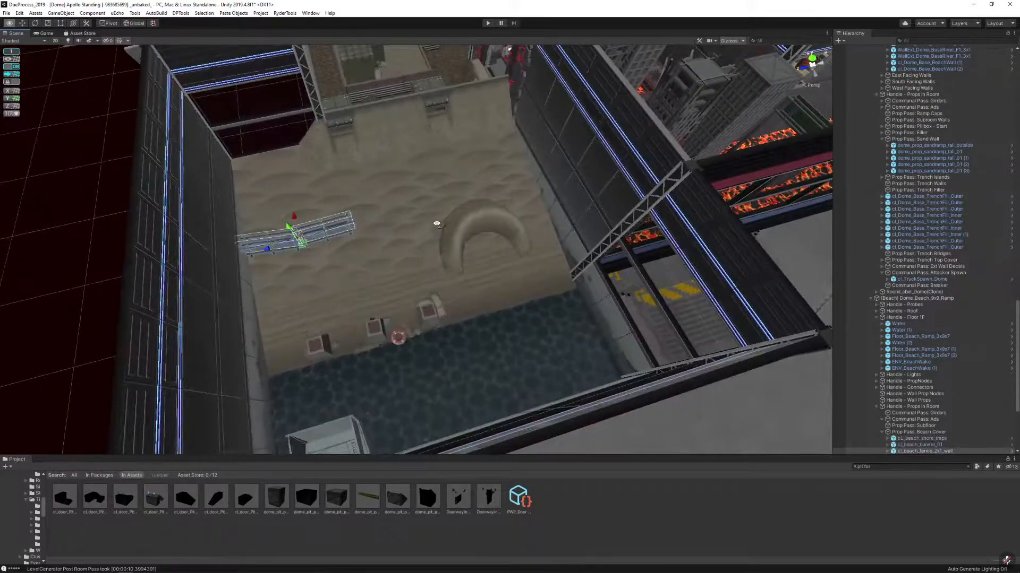
{"action": "key", "text": "f"}
{"action": "left_click", "coordinate": [11, 66]}
{"action": "key", "text": "w"}
{"action": "right_click_drag", "start_coordinate": [234, 175], "coordinate": [289, 83]}
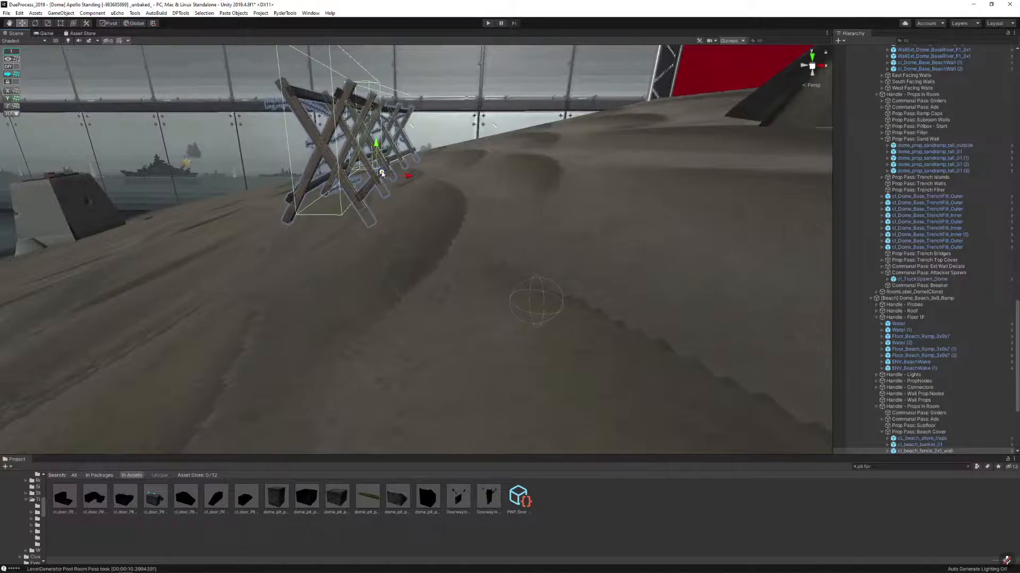
{"action": "right_click_drag", "start_coordinate": [385, 174], "coordinate": [399, 171]}
{"action": "key", "text": "a"}
{"action": "left_click_drag", "start_coordinate": [391, 178], "coordinate": [462, 163]}
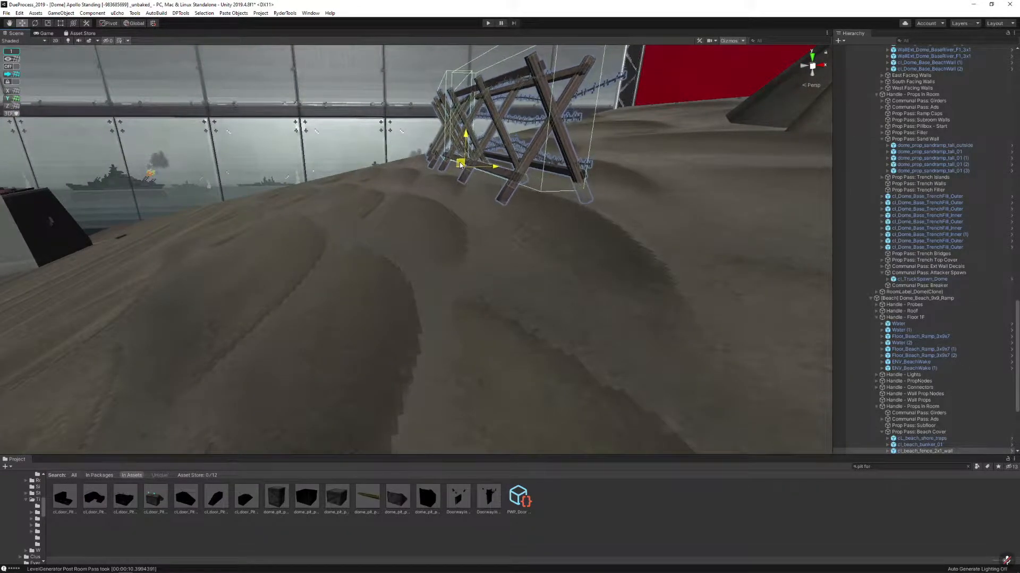
{"action": "right_click_drag", "start_coordinate": [358, 172], "coordinate": [582, 240]}
{"action": "key", "text": "s"}
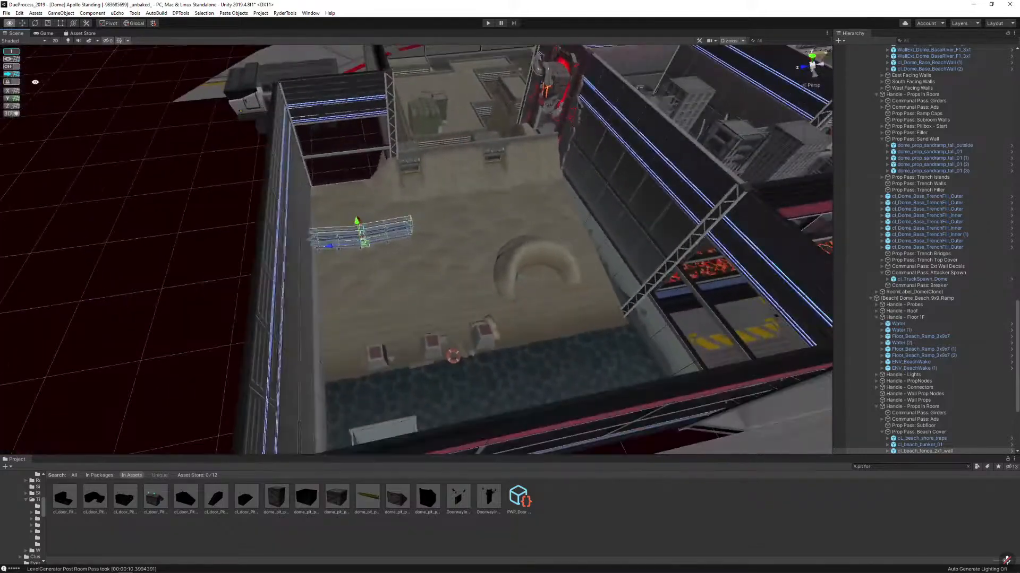
{"action": "left_click", "coordinate": [12, 67]}
{"action": "left_click", "coordinate": [122, 178]}
Examine the full layout from above, including the partitions in the white-tiled rooms beside the jungle river
{"action": "right_click_drag", "start_coordinate": [122, 178], "coordinate": [250, 193]}
{"action": "key", "text": "s"}
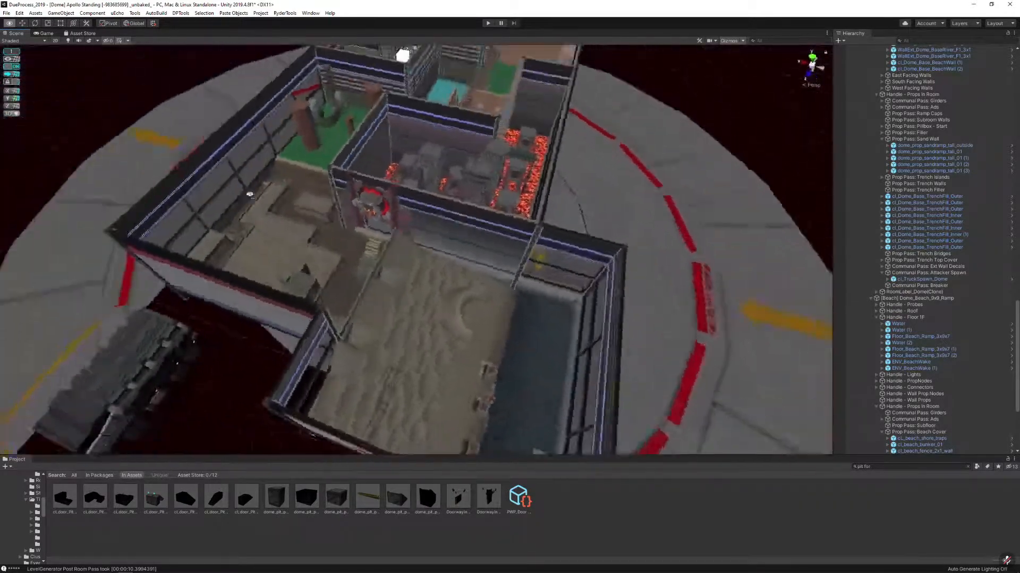
{"action": "left_click_drag", "start_coordinate": [251, 193], "coordinate": [194, 181], "text": "alt"}
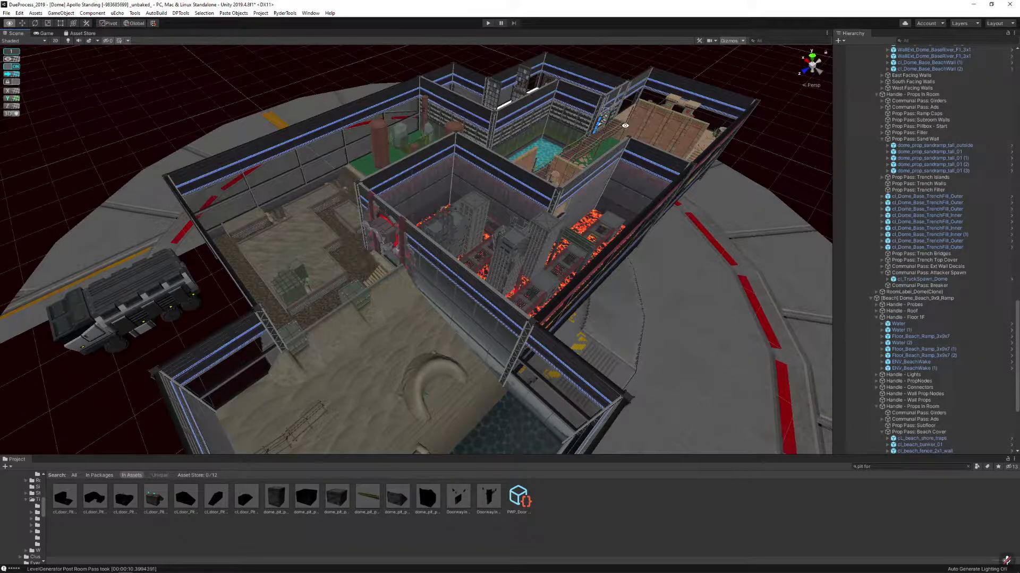
{"action": "right_click_drag", "start_coordinate": [579, 193], "coordinate": [554, 148]}
{"action": "key", "text": "w"}
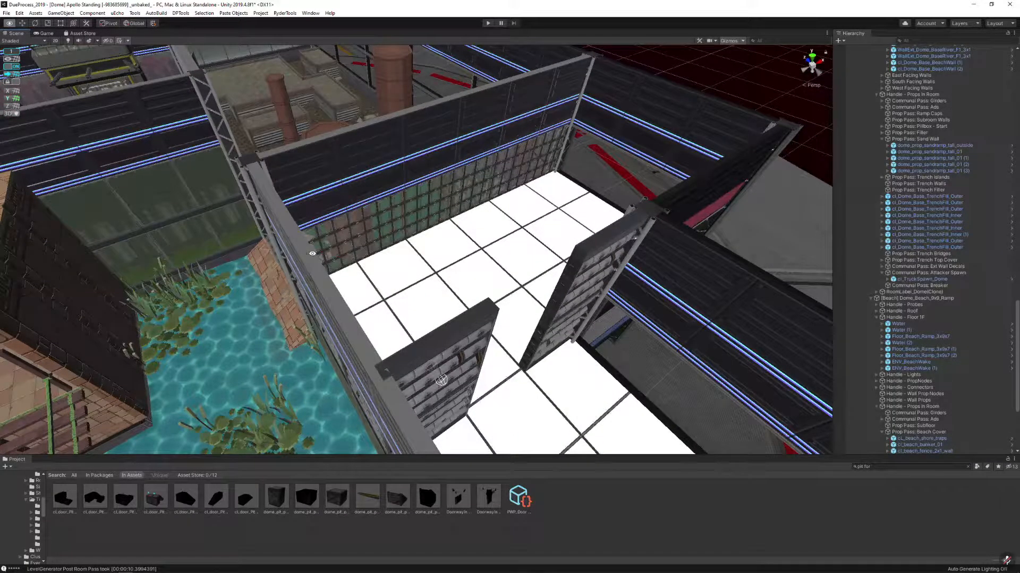
{"action": "key", "text": "s"}
{"action": "right_click_drag", "start_coordinate": [313, 253], "coordinate": [489, 201]}
{"action": "key", "text": "s"}
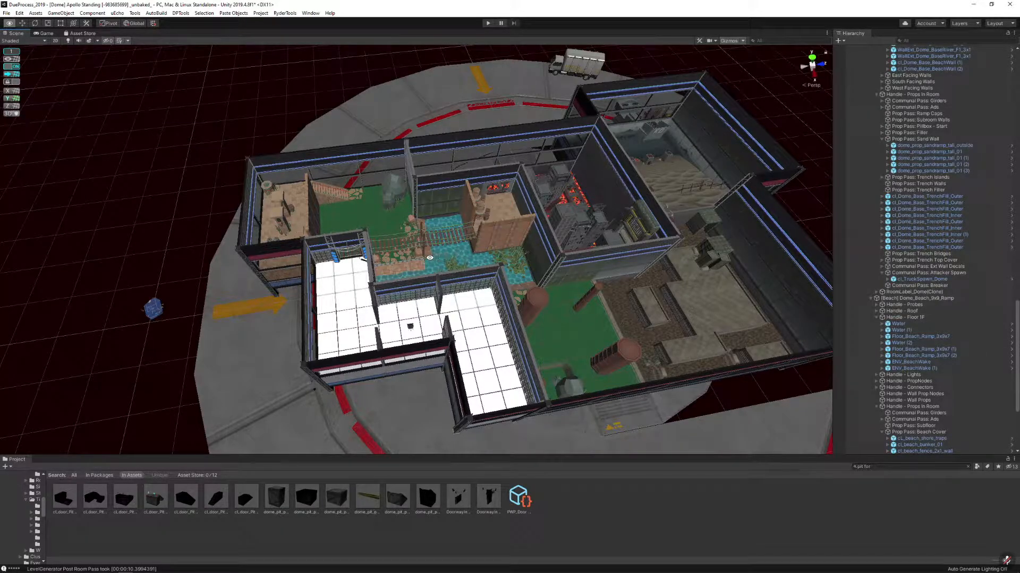
Duplicate the dome_pit_building3_02 tower in the fire hall lava pit and place the copy beside the original
{"action": "key", "text": "w"}
{"action": "mouse_move", "coordinate": [429, 259]}
{"action": "right_mouse_down"}
{"action": "mouse_move", "coordinate": [450, 244]}
{"action": "mouse_move", "coordinate": [444, 234]}
{"action": "mouse_move", "coordinate": [364, 231]}
{"action": "mouse_move", "coordinate": [360, 275]}
{"action": "mouse_move", "coordinate": [388, 316]}
{"action": "mouse_move", "coordinate": [422, 272]}
{"action": "right_mouse_up"}
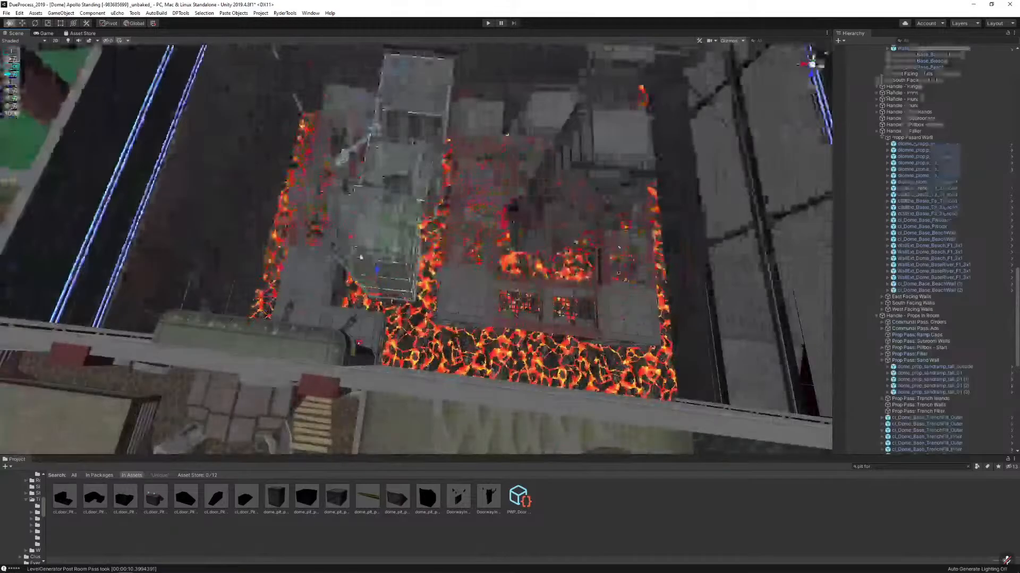
{"action": "left_click_drag", "start_coordinate": [351, 241], "coordinate": [391, 333]}
{"action": "right_click_drag", "start_coordinate": [394, 303], "coordinate": [282, 238]}
{"action": "left_click", "coordinate": [283, 240]}
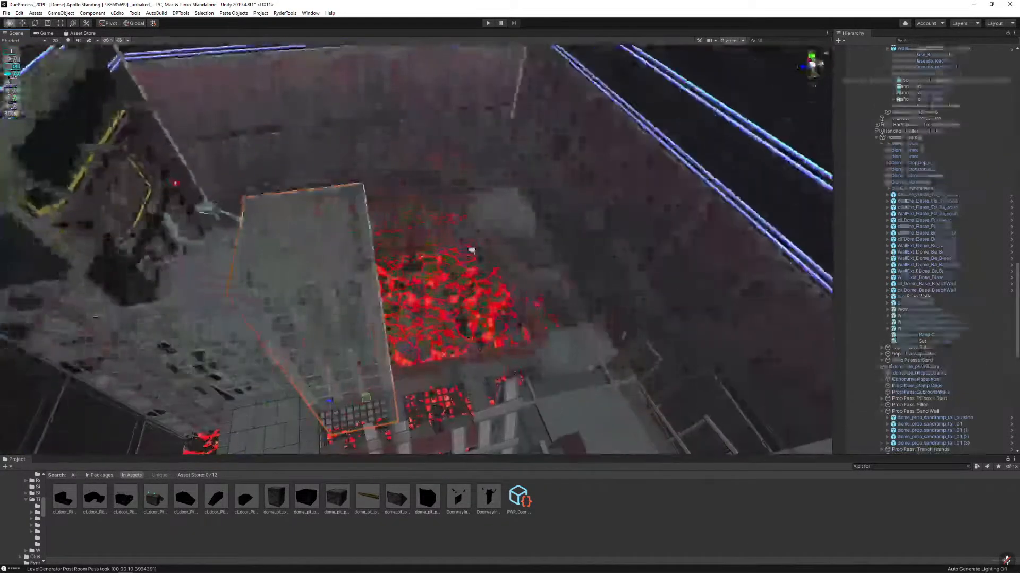
{"action": "right_click_drag", "start_coordinate": [471, 250], "coordinate": [340, 260]}
{"action": "left_click_drag", "start_coordinate": [420, 304], "coordinate": [472, 297]}
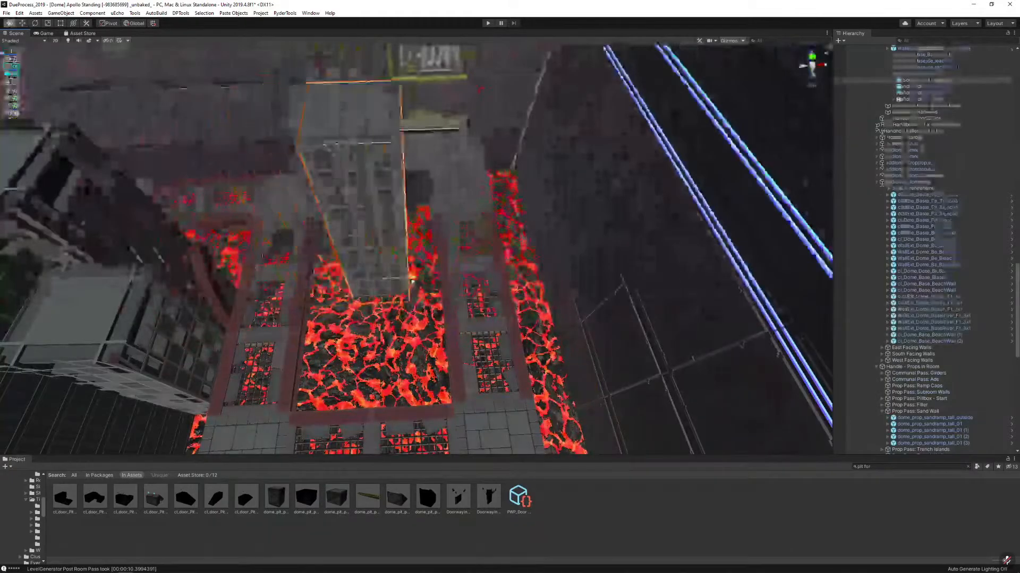
{"action": "right_click_drag", "start_coordinate": [505, 255], "coordinate": [388, 275]}
{"action": "left_click_drag", "start_coordinate": [363, 276], "coordinate": [401, 287]}
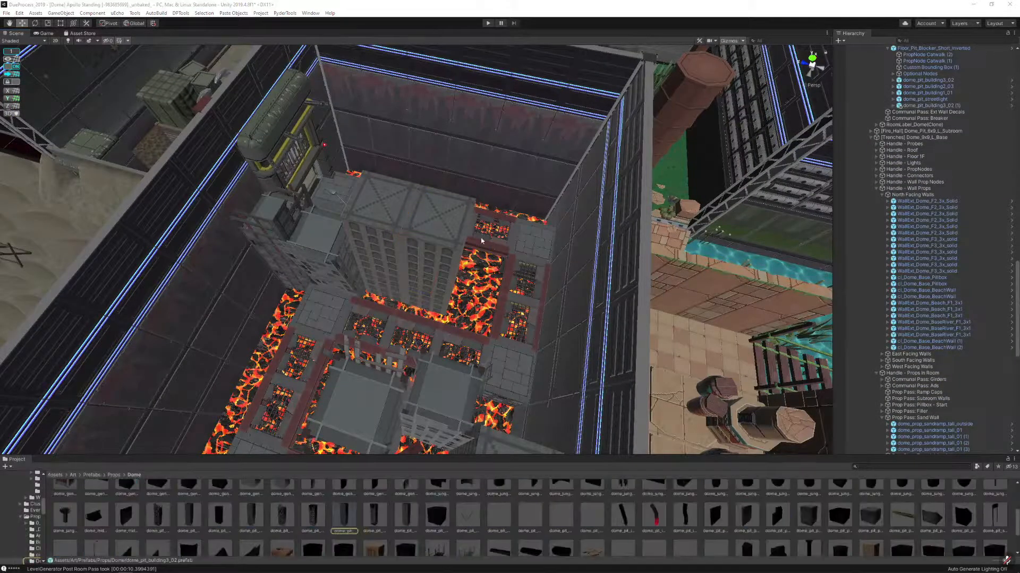
Replace the duplicated pit tower with the dome_pit_building4_01 prefab
{"action": "left_click", "coordinate": [435, 289]}
{"action": "key", "text": "ctrl+shift+r"}
{"action": "left_click_drag", "start_coordinate": [344, 515], "coordinate": [531, 124]}
{"action": "left_click", "coordinate": [678, 311]}
{"action": "left_click", "coordinate": [472, 259]}
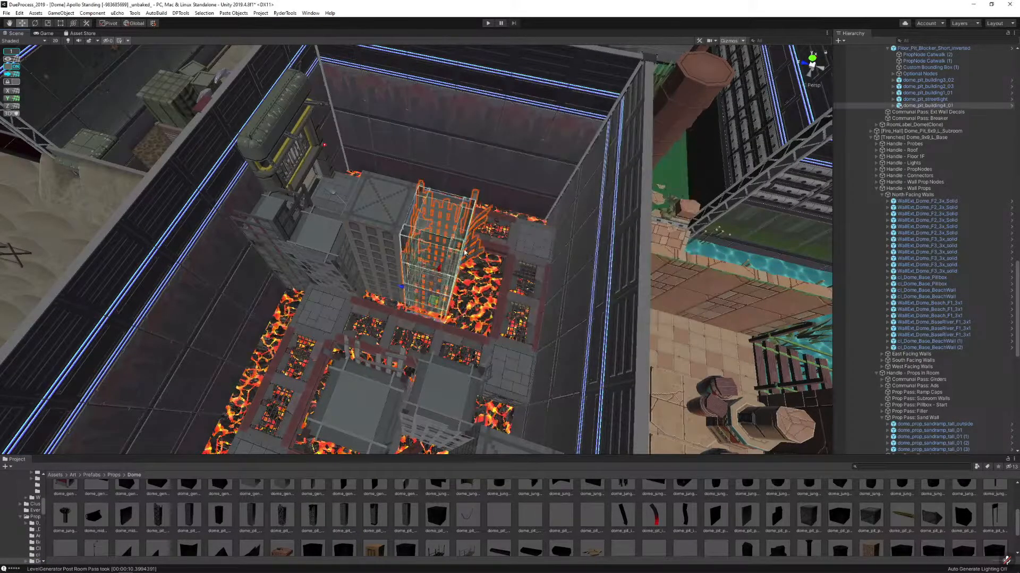
Examine the greybox collision geometry around the fire hall pit, the wall facing the jungle river and the neighbouring rooms
{"action": "left_click_drag", "start_coordinate": [472, 260], "coordinate": [446, 249], "text": "alt"}
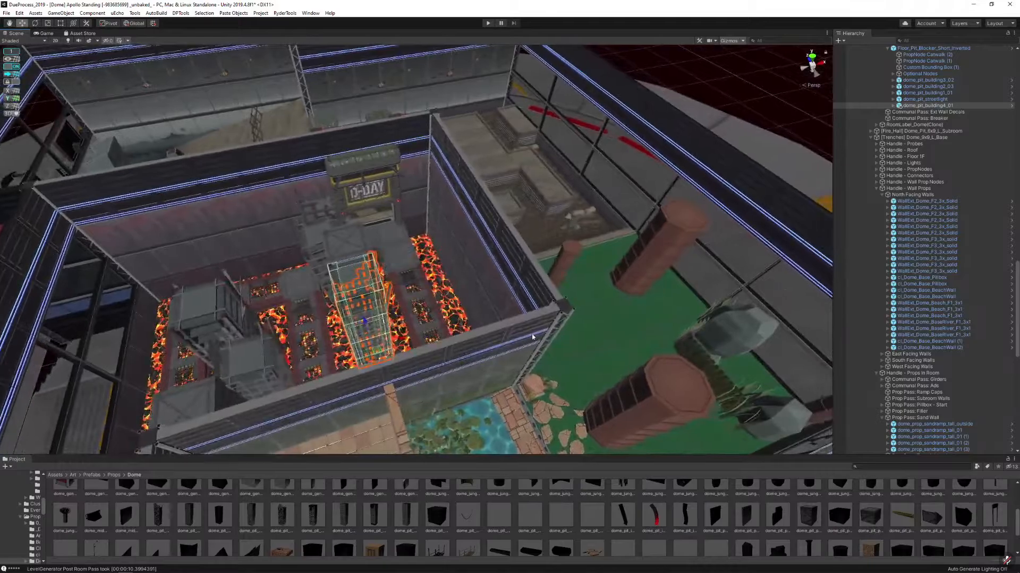
{"action": "key", "text": "alt"}
{"action": "key", "text": "alt+1"}
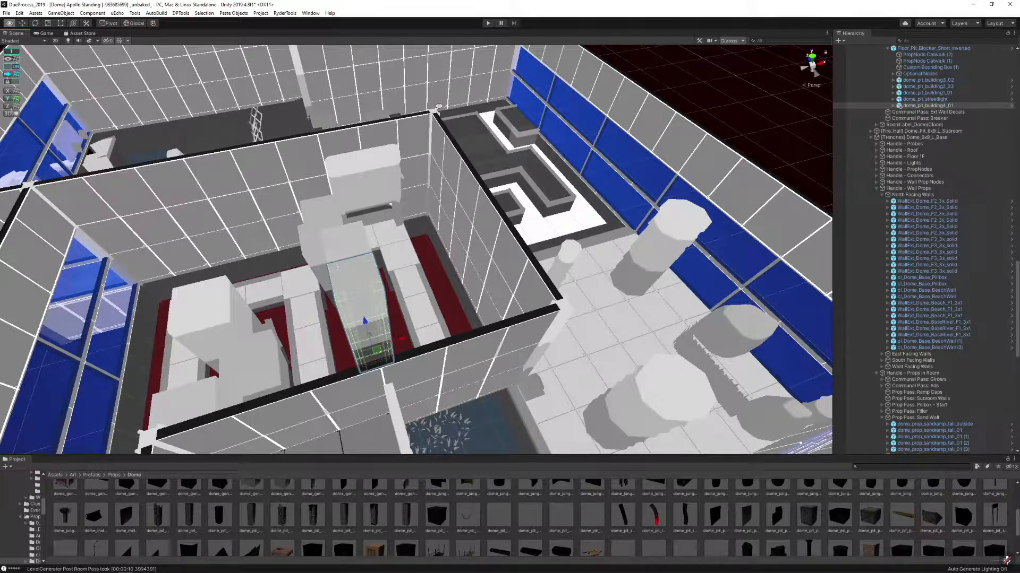
{"action": "left_click", "coordinate": [497, 337]}
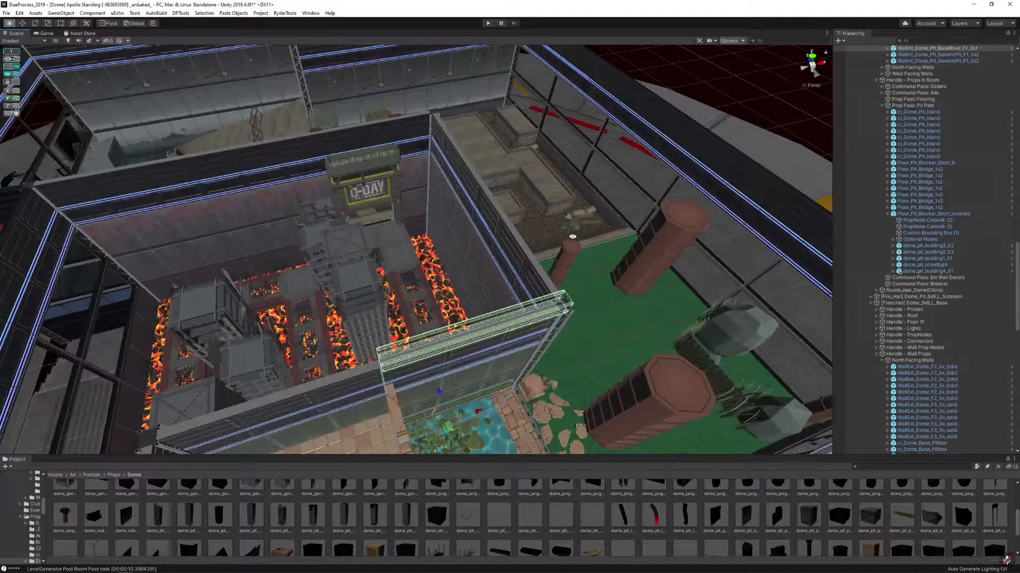
{"action": "left_click_drag", "start_coordinate": [478, 241], "coordinate": [363, 207], "text": "alt"}
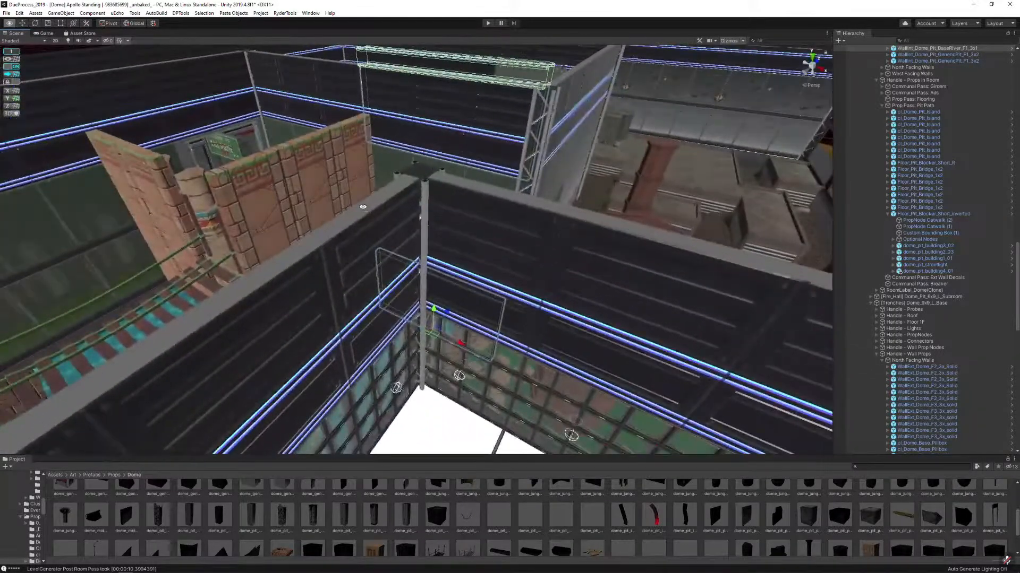
{"action": "right_click_drag", "start_coordinate": [363, 207], "coordinate": [482, 245]}
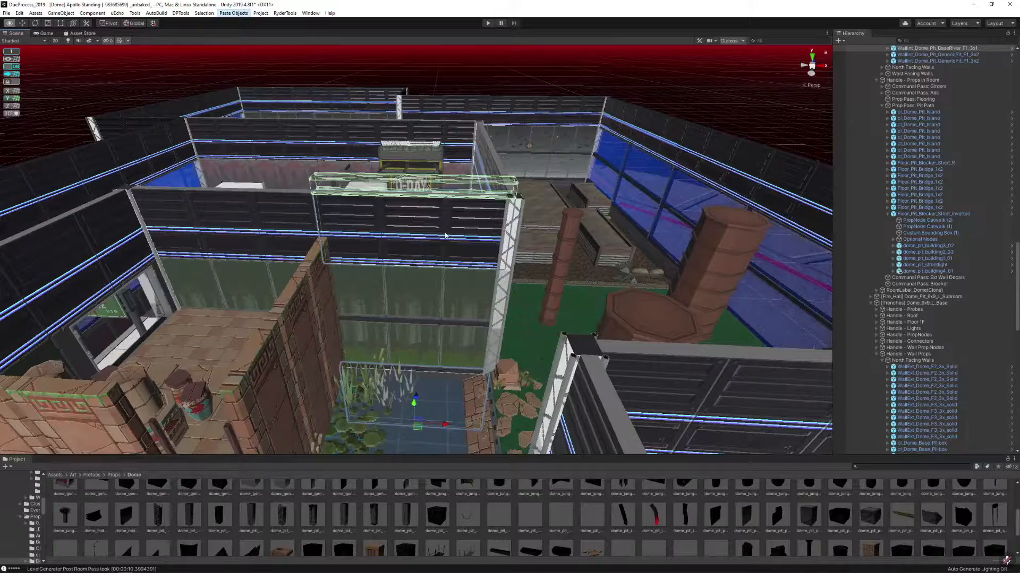
{"action": "key", "text": "alt+g"}
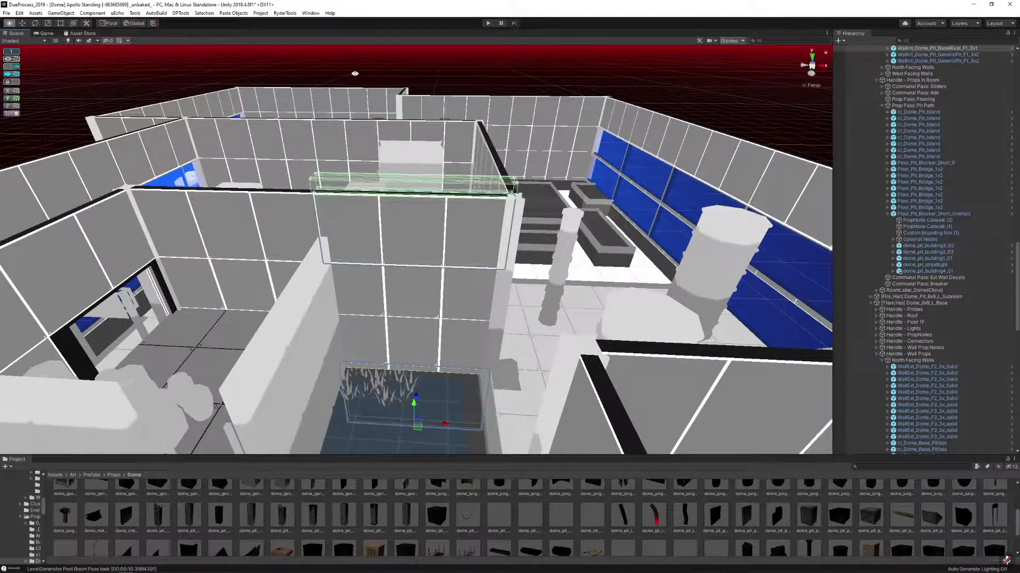
{"action": "left_click_drag", "start_coordinate": [354, 73], "coordinate": [356, 203], "text": "alt"}
{"action": "left_click_drag", "start_coordinate": [403, 270], "coordinate": [694, 267], "text": "alt"}
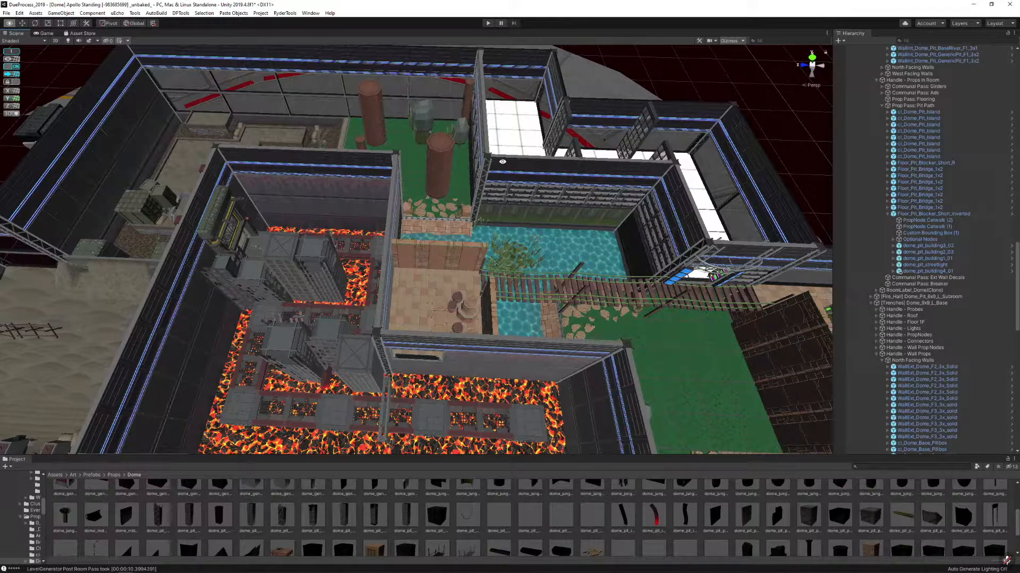
Toggle the collision geometry overlay on and off repeatedly to compare it with the visible art across the rooms
{"action": "key", "text": "alt+c"}
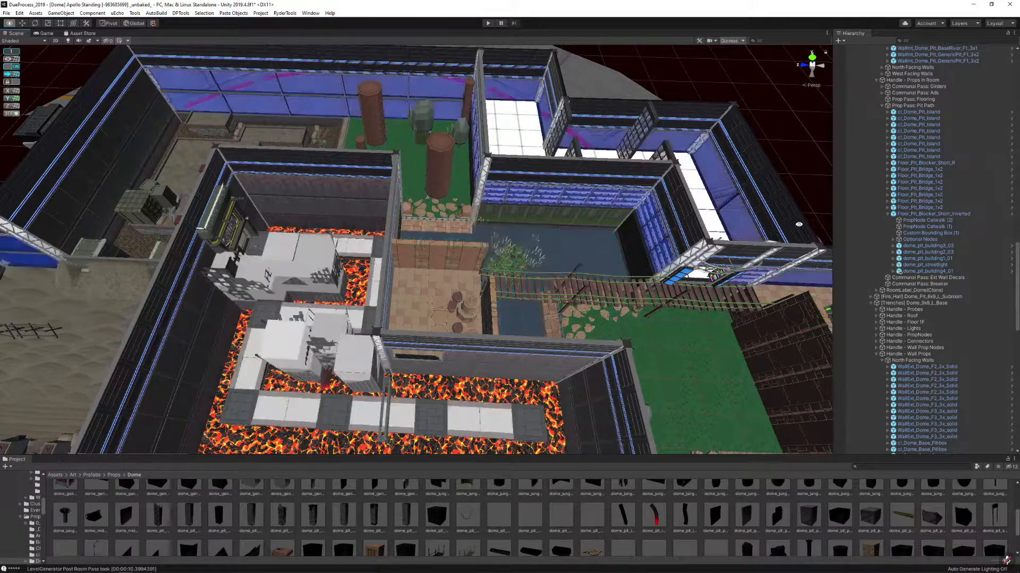
{"action": "key", "text": "alt+c"}
{"action": "key", "text": "alt+c"}
{"action": "key", "text": "alt+c"}
{"action": "key", "text": "alt+c"}
{"action": "key", "text": "alt+c"}
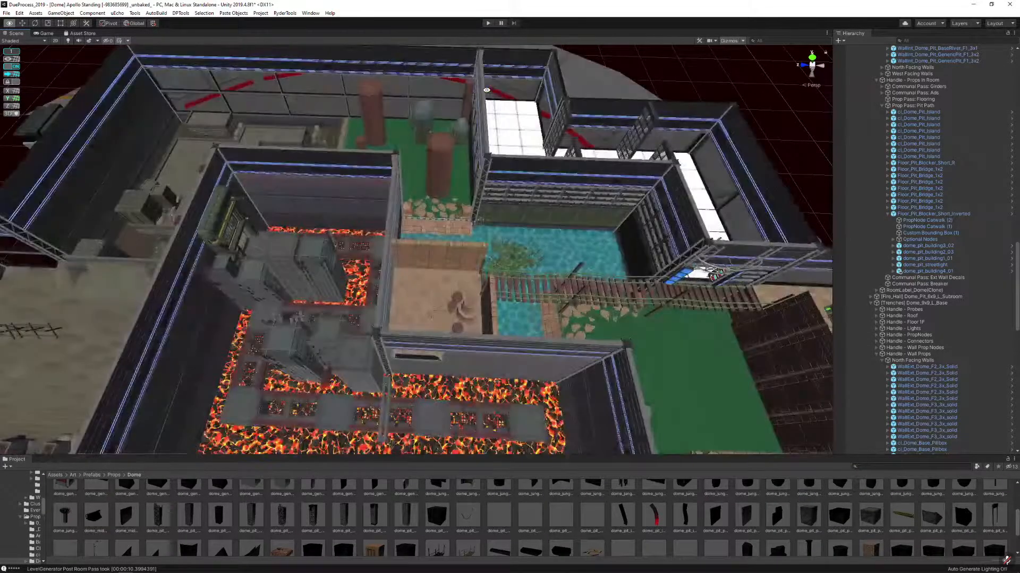
{"action": "key", "text": "alt+c"}
{"action": "key", "text": "alt+c"}
{"action": "key", "text": "alt+c"}
{"action": "key", "text": "alt+c"}
Show the L_Snap layer so the snap and prop nodes appear over the pit walls of the fire hall
{"action": "right_click_drag", "start_coordinate": [447, 156], "coordinate": [468, 163]}
{"action": "key", "text": "w"}
{"action": "key", "text": "d"}
{"action": "key", "text": "s"}
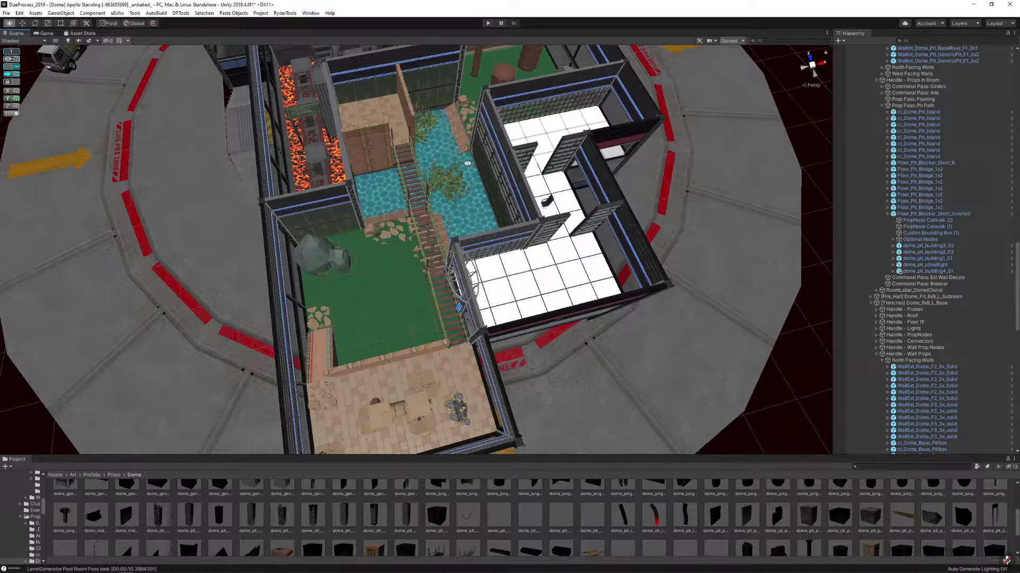
{"action": "right_click_drag", "start_coordinate": [467, 163], "coordinate": [554, 192]}
{"action": "key", "text": "w"}
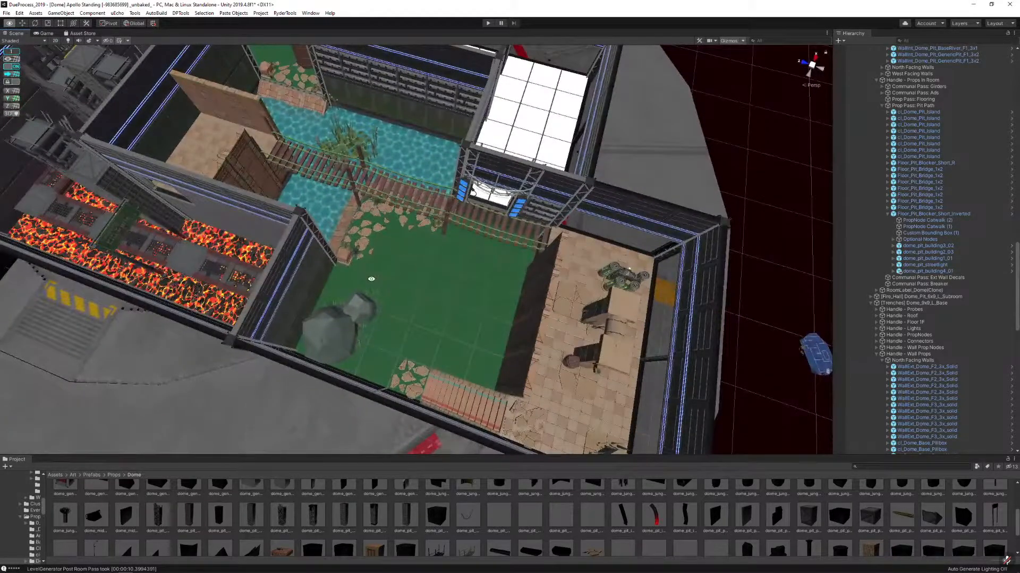
{"action": "left_click_drag", "start_coordinate": [193, 231], "coordinate": [265, 188], "text": "alt"}
{"action": "left_click", "coordinate": [958, 22]}
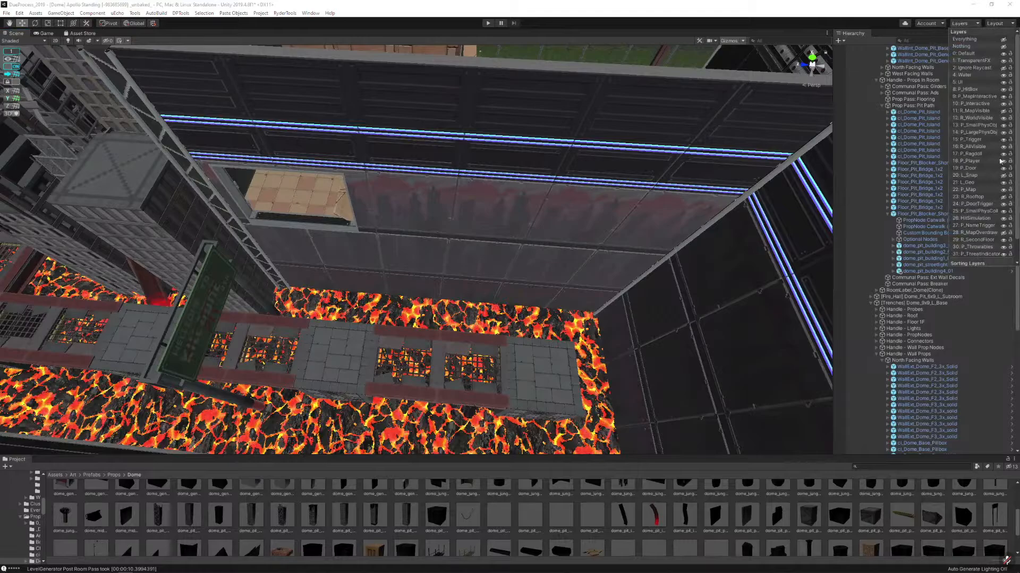
{"action": "left_click", "coordinate": [1003, 176]}
{"action": "left_click", "coordinate": [541, 196]}
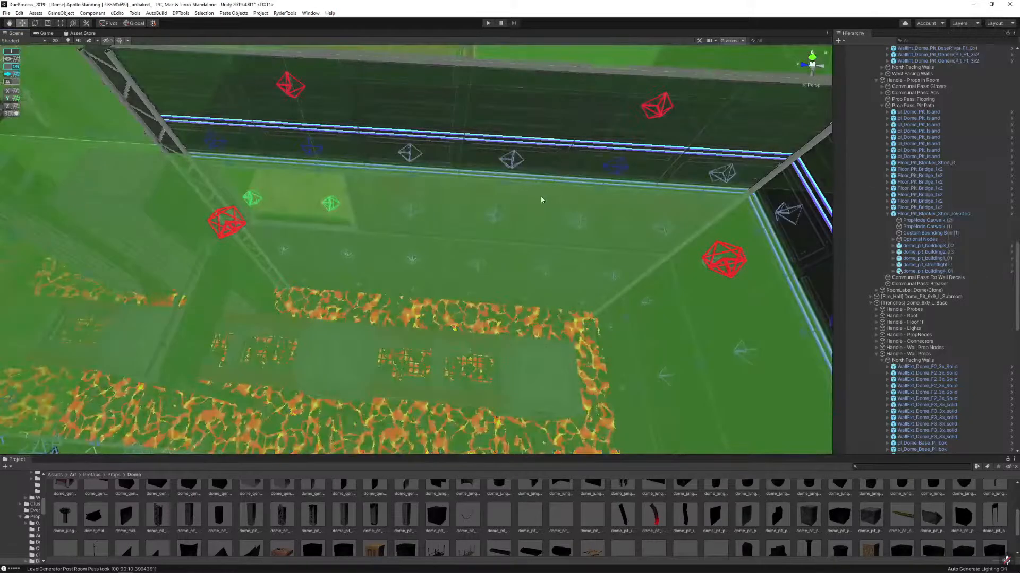
Select the three lava prop nodes on the generic pit wall, turn grid snapping off and nudge them slightly
{"action": "key", "text": "w"}
{"action": "right_click_drag", "start_coordinate": [540, 197], "coordinate": [478, 216]}
{"action": "left_click", "coordinate": [453, 243]}
{"action": "left_click", "coordinate": [452, 242]}
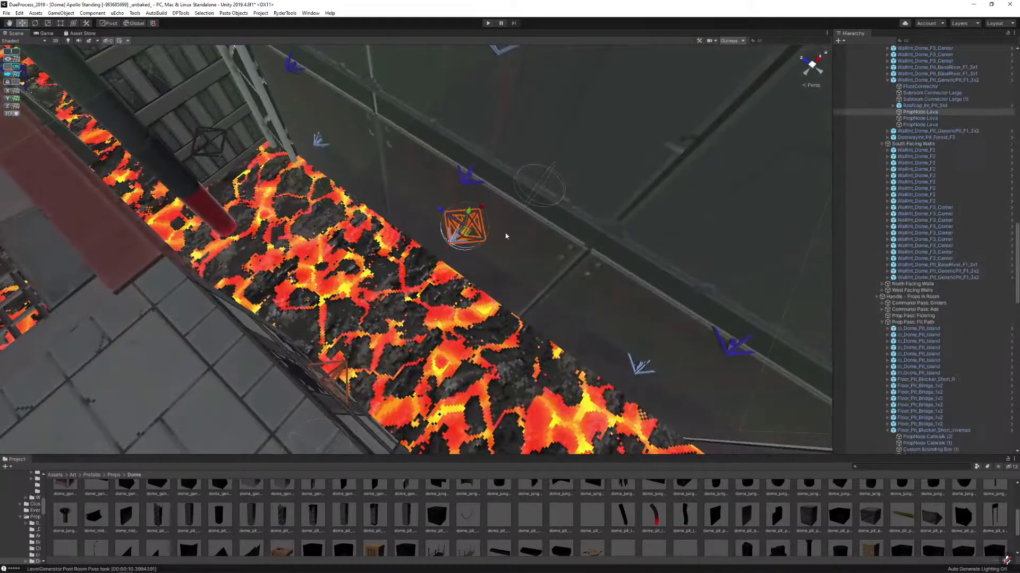
{"action": "scroll", "coordinate": [882, 295], "scroll_direction": "down", "scroll_amount": 2}
{"action": "left_click", "coordinate": [933, 72], "text": "ctrl"}
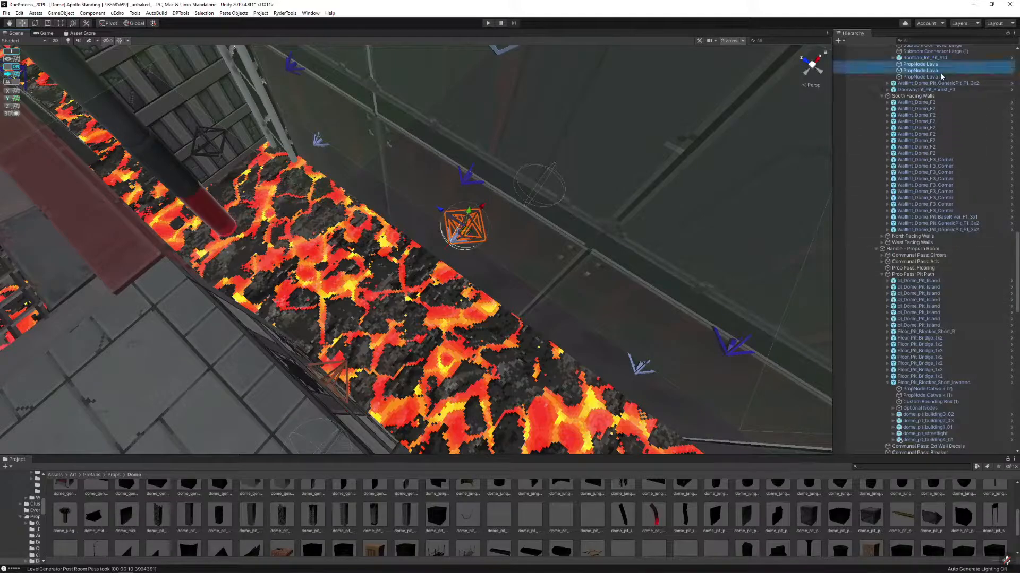
{"action": "left_click", "coordinate": [930, 79], "text": "ctrl"}
{"action": "key", "text": "f"}
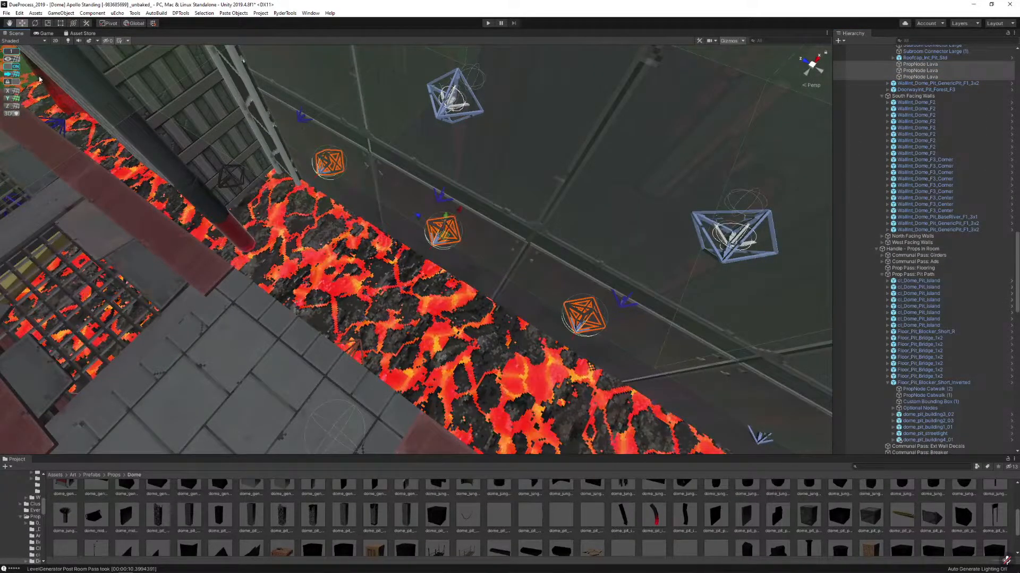
{"action": "left_click", "coordinate": [13, 67]}
{"action": "left_click", "coordinate": [13, 65]}
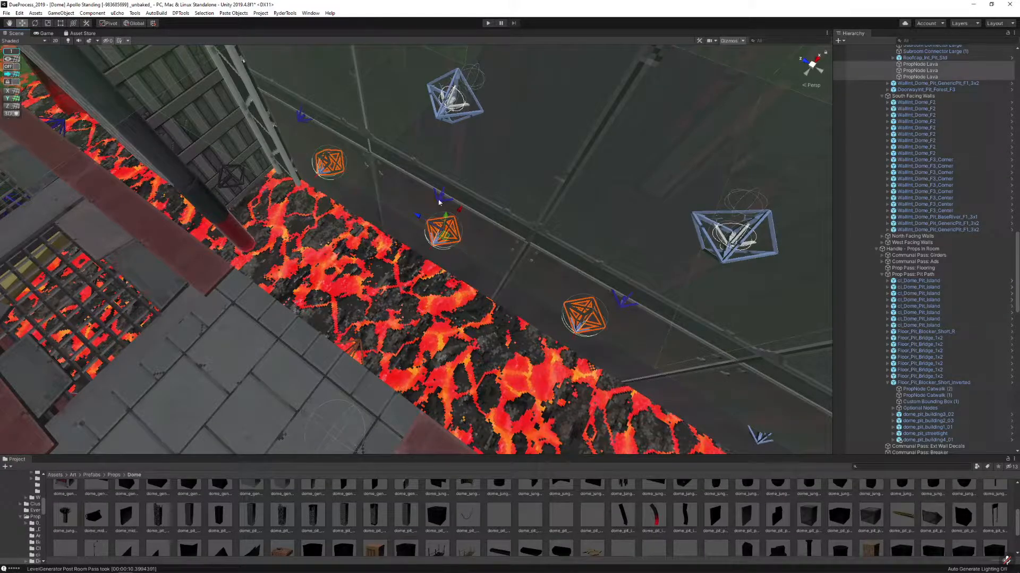
{"action": "left_click_drag", "start_coordinate": [460, 210], "coordinate": [456, 218]}
Select the three PropNode Lava objects on the adjoining BaseRiver section of the pit wall
{"action": "right_click_drag", "start_coordinate": [332, 268], "coordinate": [427, 254]}
{"action": "left_click", "coordinate": [424, 252]}
{"action": "left_click", "coordinate": [424, 253]}
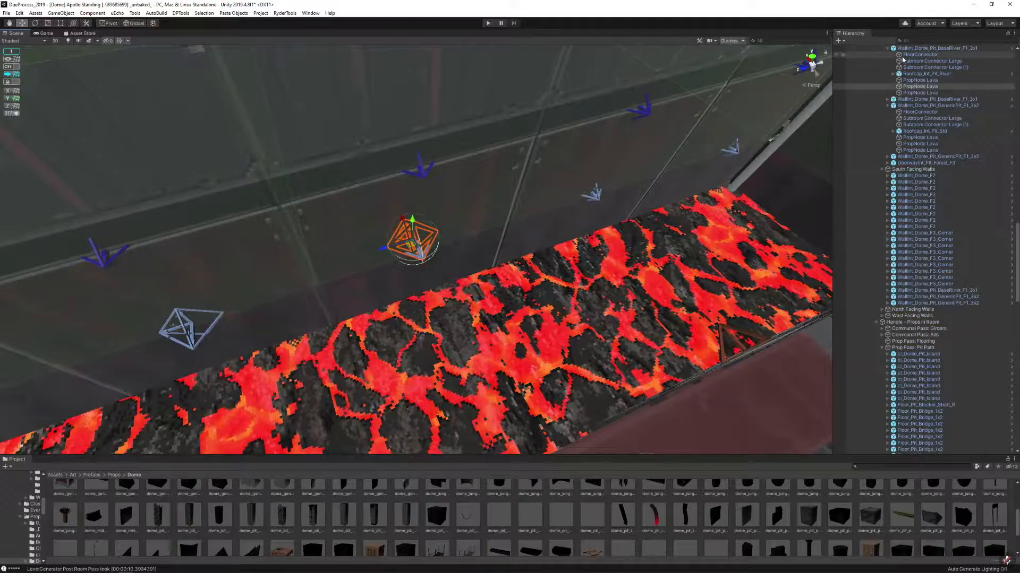
{"action": "left_click", "coordinate": [920, 80]}
{"action": "left_click", "coordinate": [919, 92], "text": "shift"}
{"action": "right_click_drag", "start_coordinate": [570, 173], "coordinate": [621, 171]}
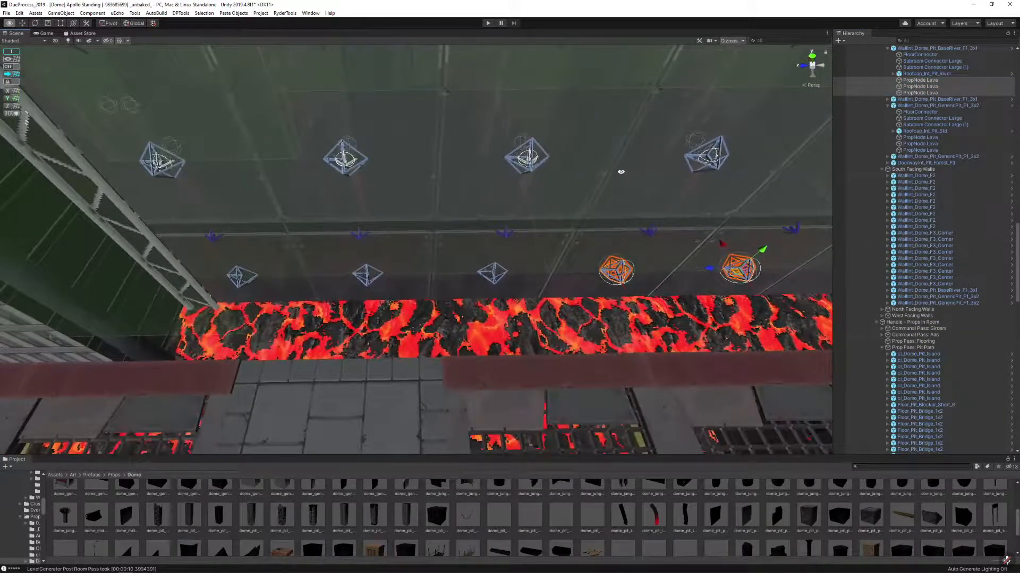
Hide the L_Snap layer and add the staircase leading down from the raised pit doorway
{"action": "right_click_drag", "start_coordinate": [414, 219], "coordinate": [404, 170]}
{"action": "left_click", "coordinate": [962, 24]}
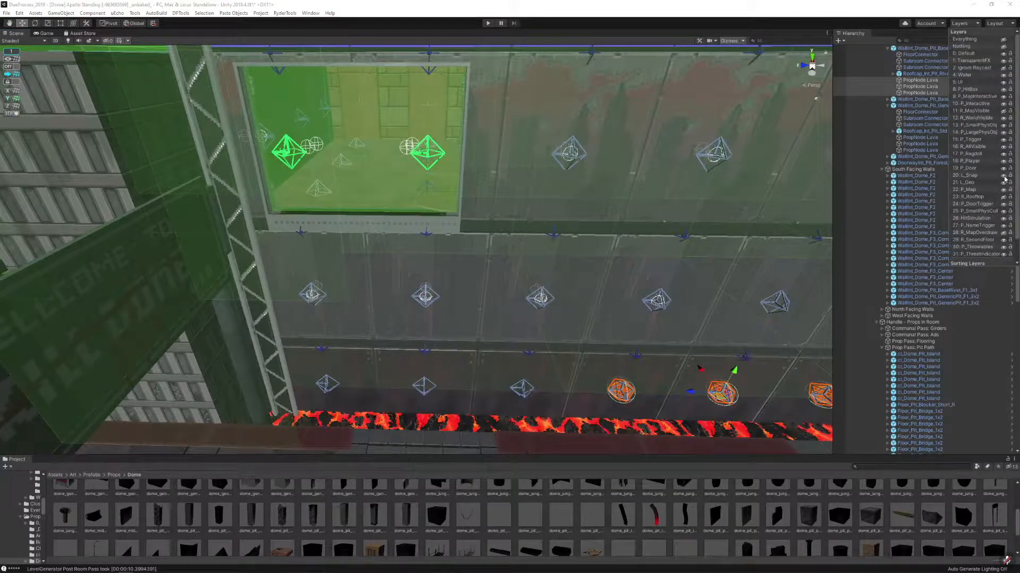
{"action": "left_click", "coordinate": [1004, 177]}
{"action": "left_click", "coordinate": [479, 150]}
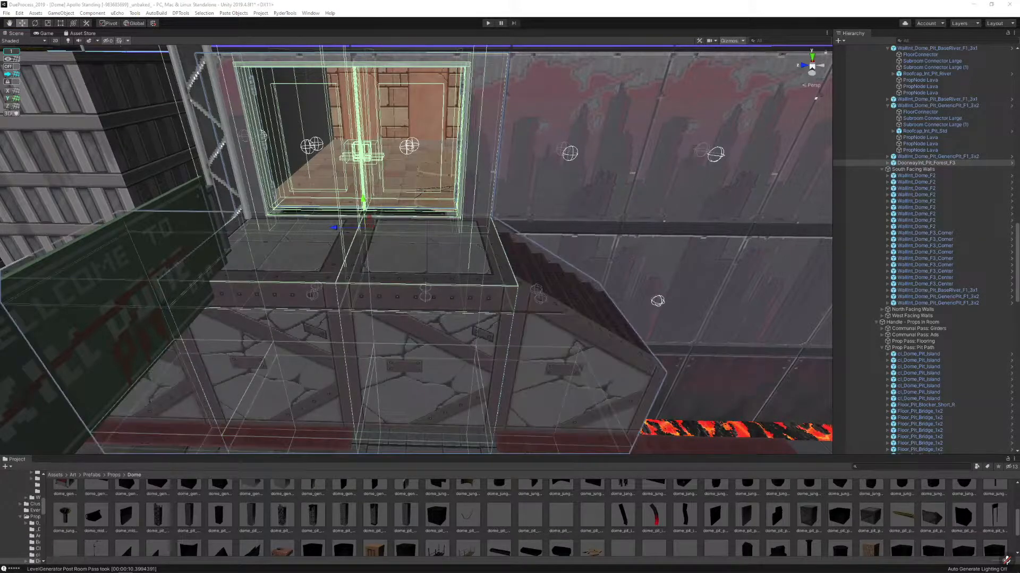
Duplicate the pit island at the end of the path, place the copy at the foot of the stairs and re-enable grid snapping
{"action": "key", "text": "a"}
{"action": "right_click_drag", "start_coordinate": [170, 241], "coordinate": [480, 233]}
{"action": "left_click", "coordinate": [530, 373]}
{"action": "right_click_drag", "start_coordinate": [531, 367], "coordinate": [480, 344]}
{"action": "key", "text": "ctrl+d"}
{"action": "left_click_drag", "start_coordinate": [479, 344], "coordinate": [485, 265]}
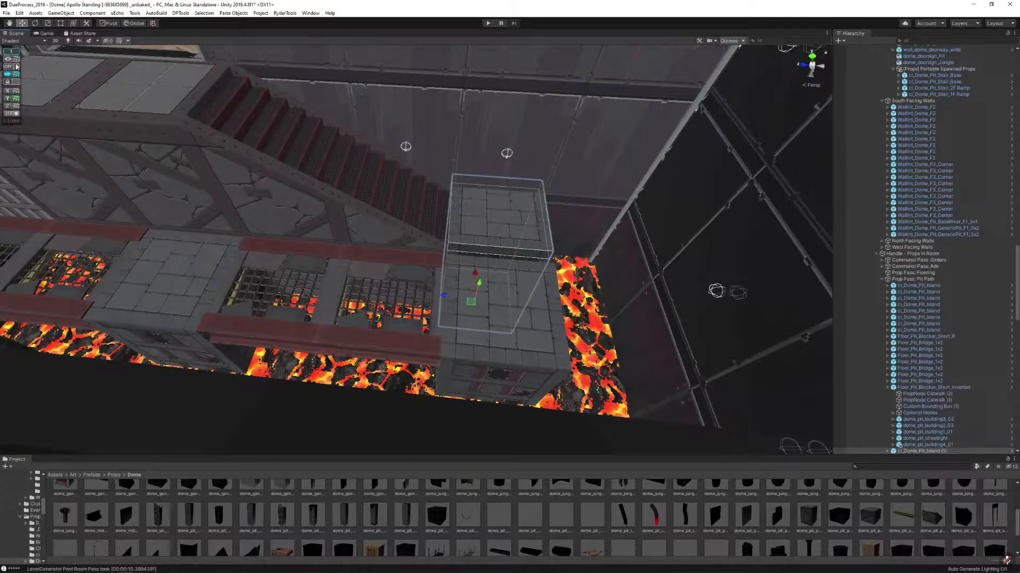
{"action": "left_click", "coordinate": [44, 72]}
{"action": "left_click", "coordinate": [12, 67]}
{"action": "key", "text": "ctrl+z"}
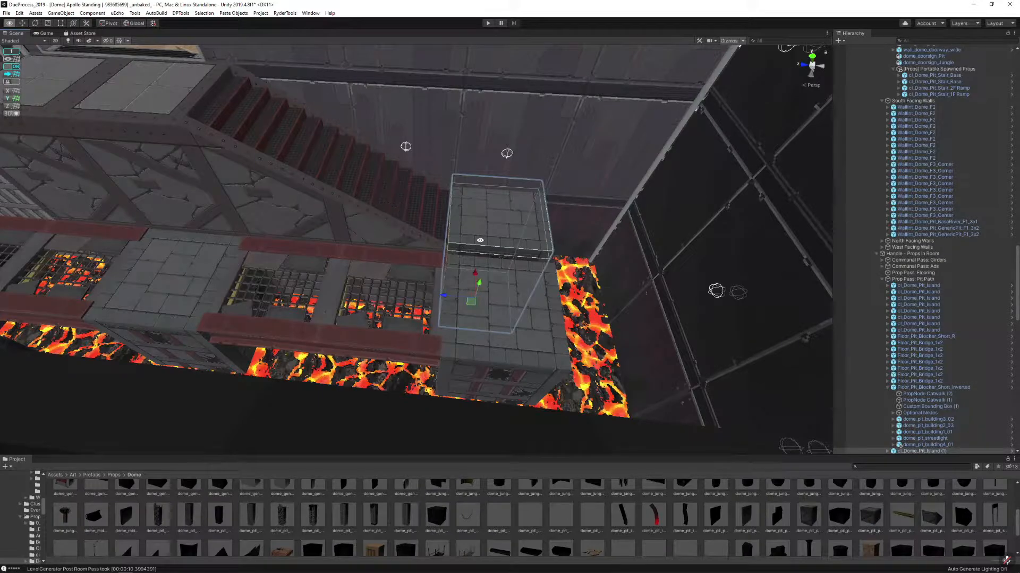
Duplicate the new pit island and place the copy beside it along the pit's end wall
{"action": "left_click_drag", "start_coordinate": [478, 282], "coordinate": [511, 314]}
{"action": "key", "text": "ctrl+d"}
{"action": "left_click", "coordinate": [459, 302], "text": "shift"}
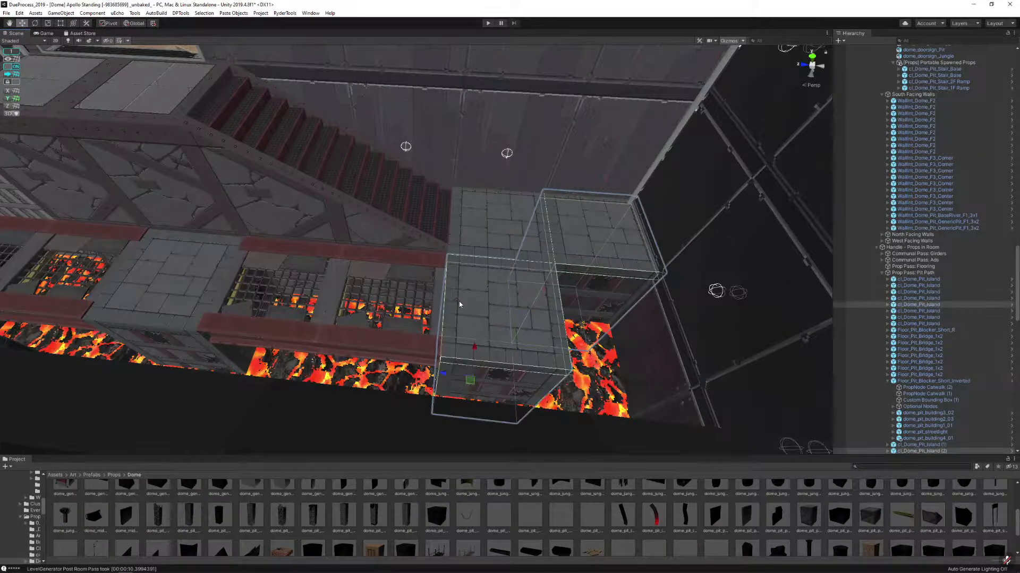
{"action": "left_click", "coordinate": [459, 301]}
{"action": "left_click", "coordinate": [580, 227]}
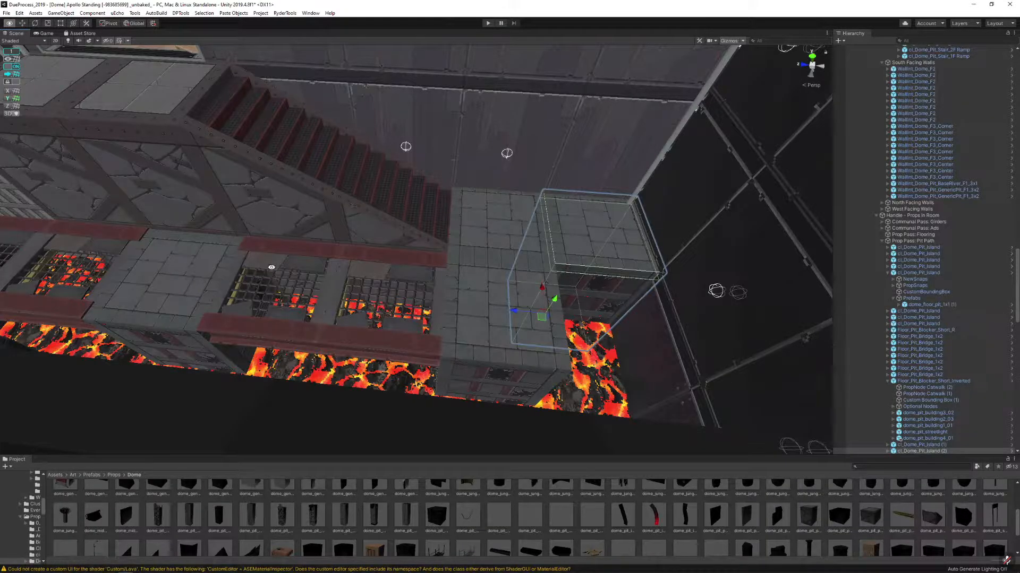
Duplicate further pit islands across the remaining lava gap at the end of the pit
{"action": "left_click_drag", "start_coordinate": [317, 257], "coordinate": [508, 256], "text": "alt"}
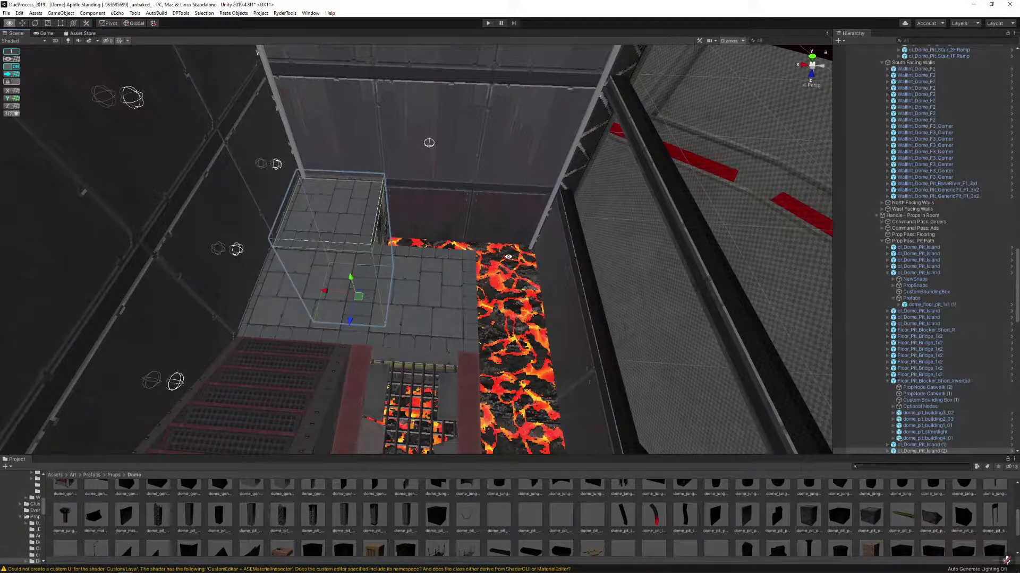
{"action": "key", "text": "ctrl+d"}
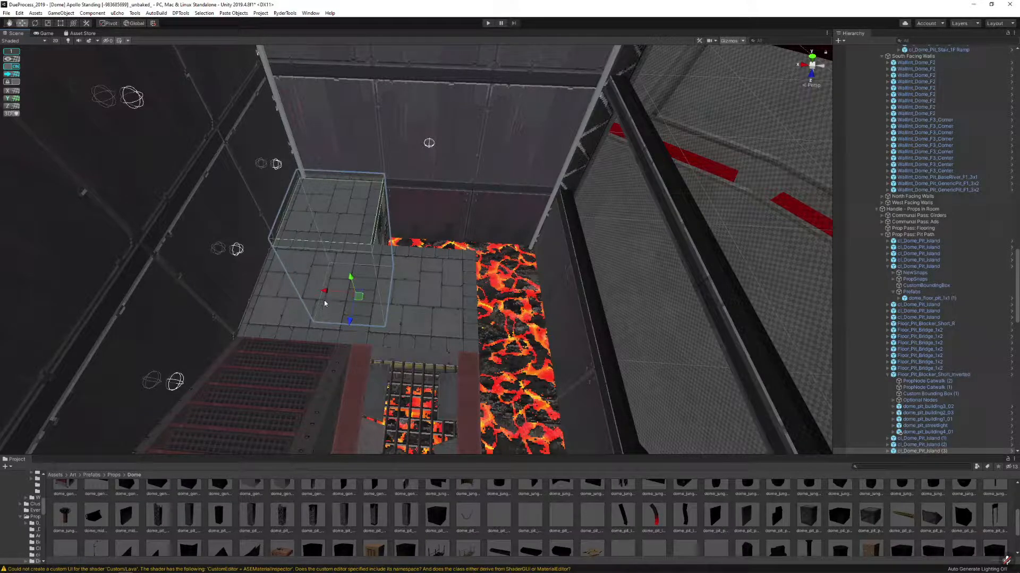
{"action": "left_click_drag", "start_coordinate": [325, 292], "coordinate": [390, 295]}
{"action": "key", "text": "s"}
{"action": "right_click_drag", "start_coordinate": [421, 282], "coordinate": [425, 277]}
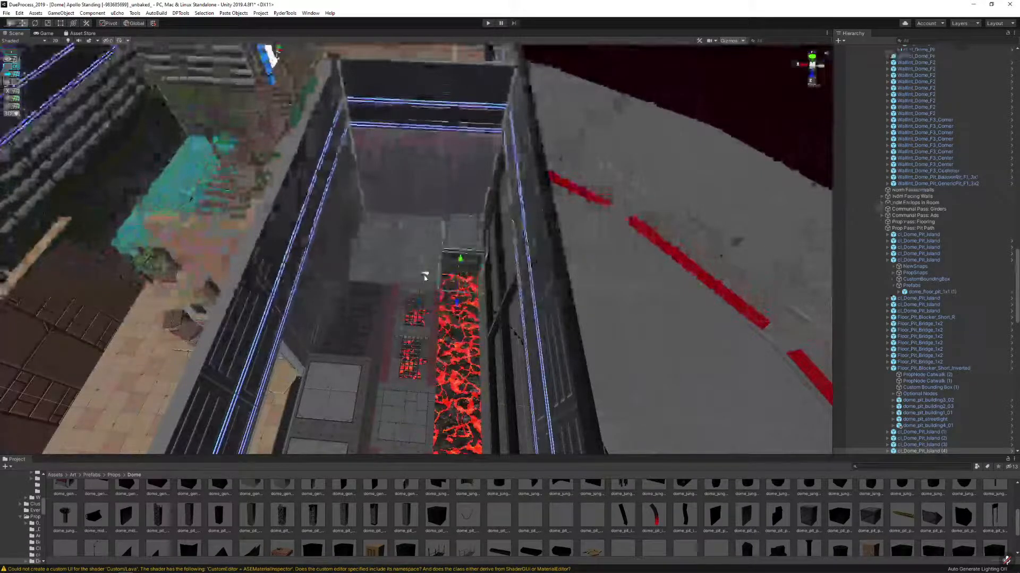
{"action": "scroll", "coordinate": [378, 269], "scroll_direction": "down", "scroll_amount": 5}
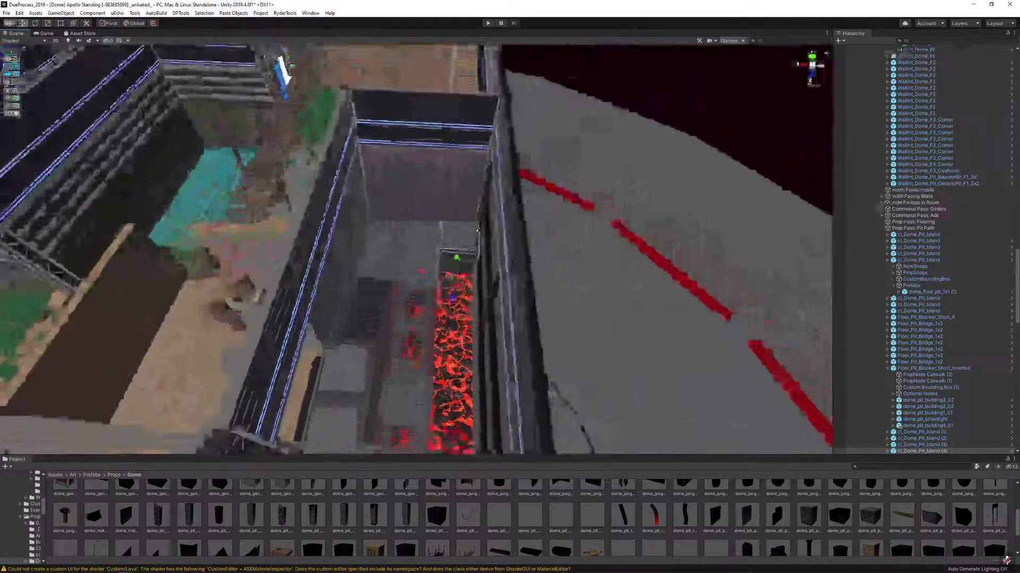
Move the cl_ruins_cover_top cover from the edge of the small ruins room towards the middle of its platform
{"action": "right_click_drag", "start_coordinate": [455, 229], "coordinate": [320, 169]}
{"action": "right_click_drag", "start_coordinate": [474, 183], "coordinate": [420, 151]}
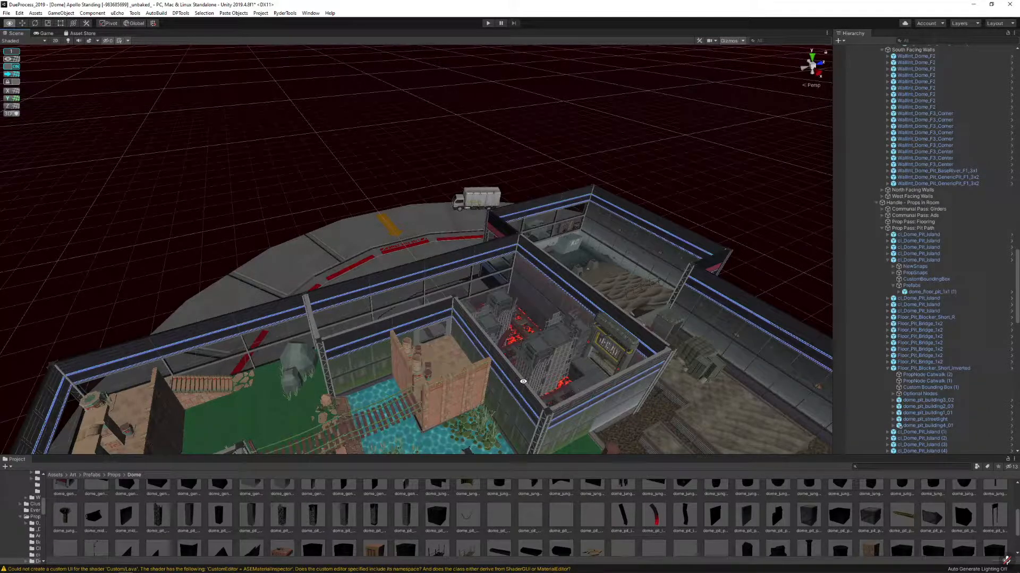
{"action": "left_click_drag", "start_coordinate": [443, 299], "coordinate": [547, 312], "text": "alt"}
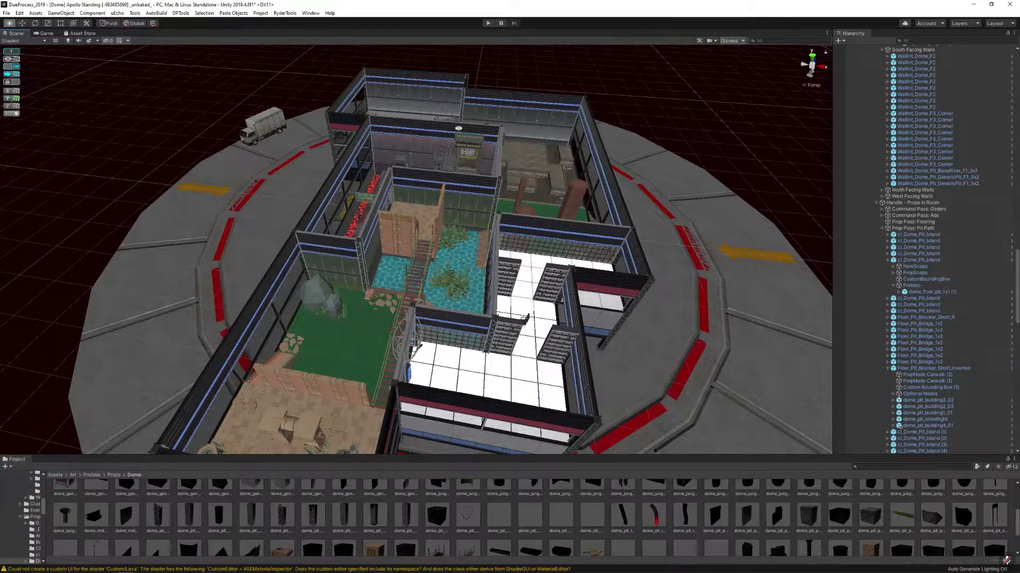
{"action": "left_click_drag", "start_coordinate": [458, 128], "coordinate": [361, 263], "text": "alt"}
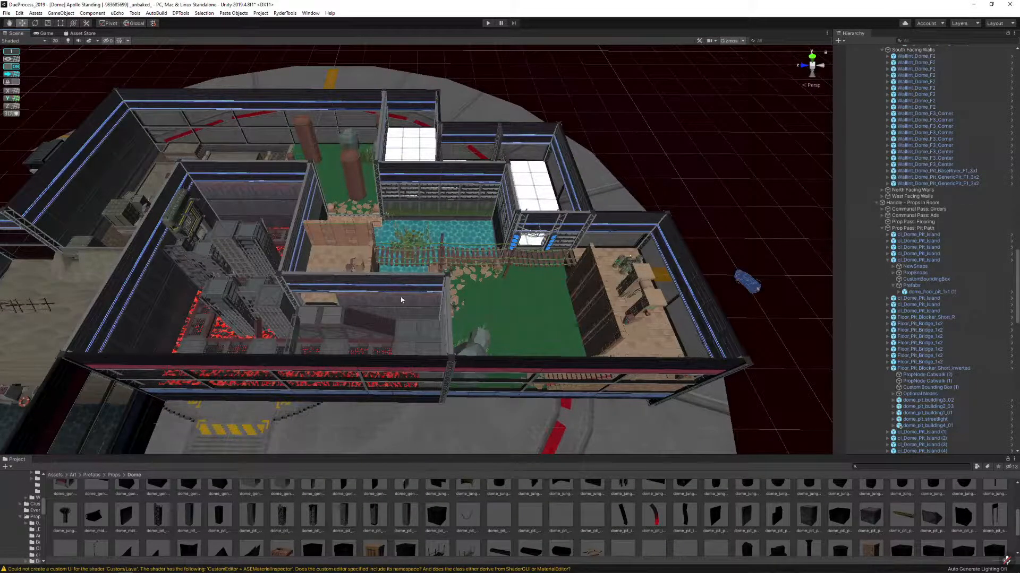
{"action": "left_click_drag", "start_coordinate": [404, 300], "coordinate": [467, 318], "text": "alt"}
{"action": "scroll", "coordinate": [372, 287], "scroll_direction": "up", "scroll_amount": 5, "text": "alt"}
{"action": "left_click", "coordinate": [422, 309]}
{"action": "key", "text": "Delete"}
{"action": "left_click", "coordinate": [427, 355]}
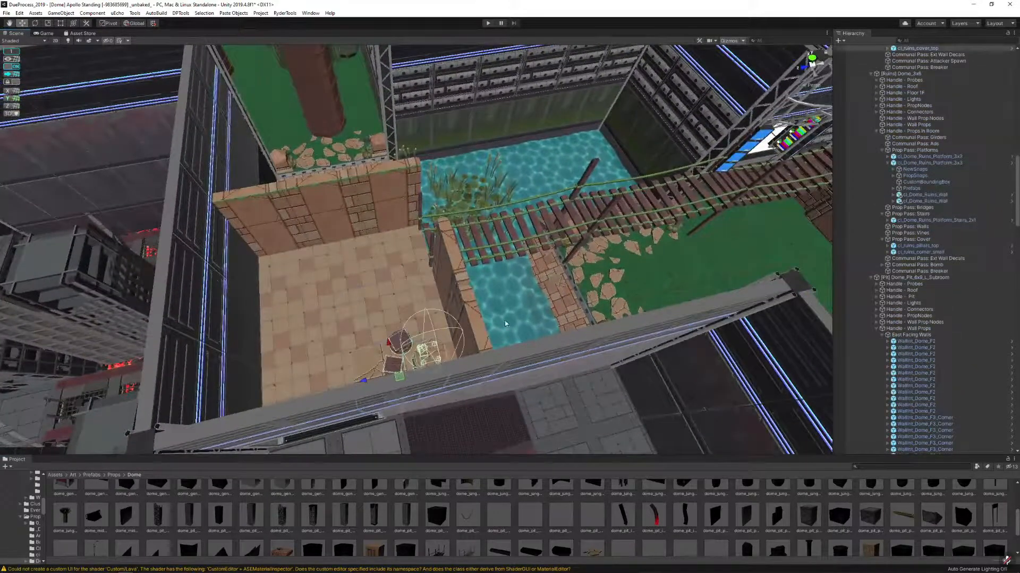
{"action": "left_click_drag", "start_coordinate": [399, 377], "coordinate": [325, 328]}
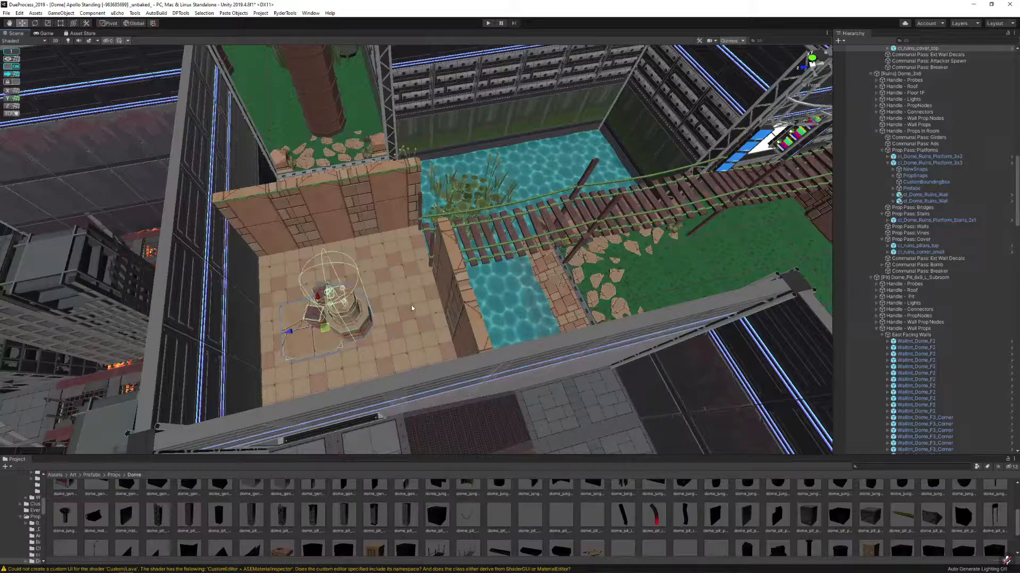
Move the bomb from the ruins platform down onto the grass of the neighbouring jungle room
{"action": "right_click_drag", "start_coordinate": [412, 308], "coordinate": [497, 252]}
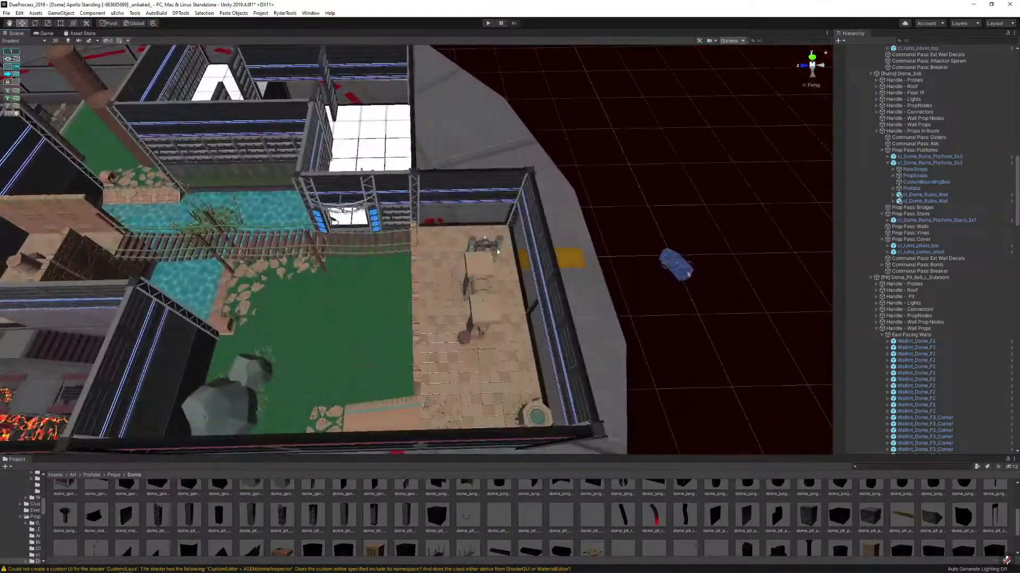
{"action": "left_click", "coordinate": [498, 246]}
{"action": "key", "text": "f"}
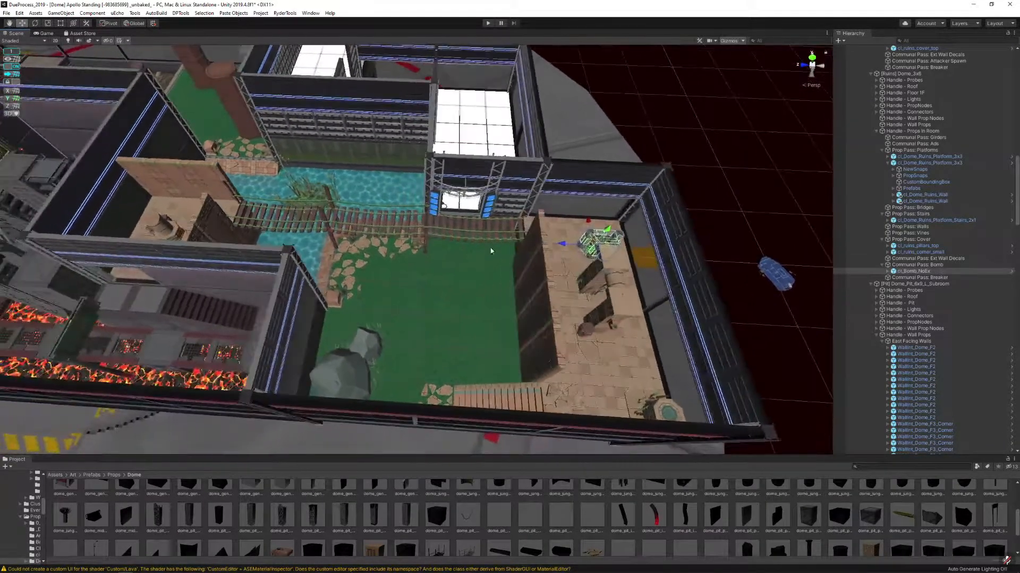
{"action": "right_click_drag", "start_coordinate": [462, 286], "coordinate": [370, 172]}
{"action": "key", "text": "w"}
{"action": "left_click_drag", "start_coordinate": [383, 171], "coordinate": [386, 409]}
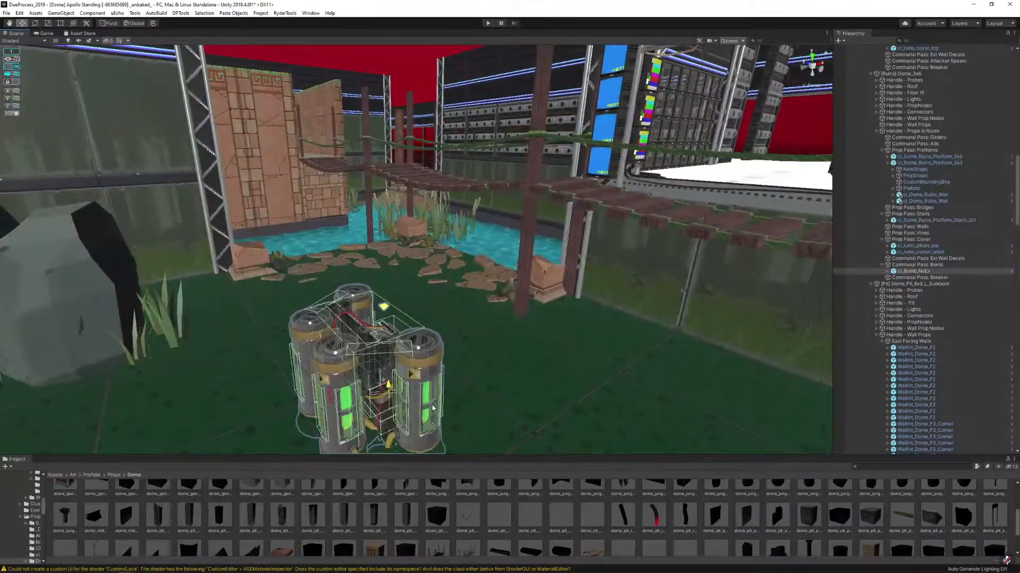
{"action": "right_click_drag", "start_coordinate": [395, 265], "coordinate": [378, 197]}
{"action": "key", "text": "w"}
{"action": "left_click_drag", "start_coordinate": [378, 195], "coordinate": [418, 219]}
Rotate the bomb about its vertical axis and adjust its position on the open grass
{"action": "key", "text": "f"}
{"action": "scroll", "coordinate": [394, 201], "scroll_direction": "up", "scroll_amount": 4}
{"action": "key", "text": "e"}
{"action": "left_click_drag", "start_coordinate": [419, 277], "coordinate": [707, 305]}
{"action": "key", "text": "w"}
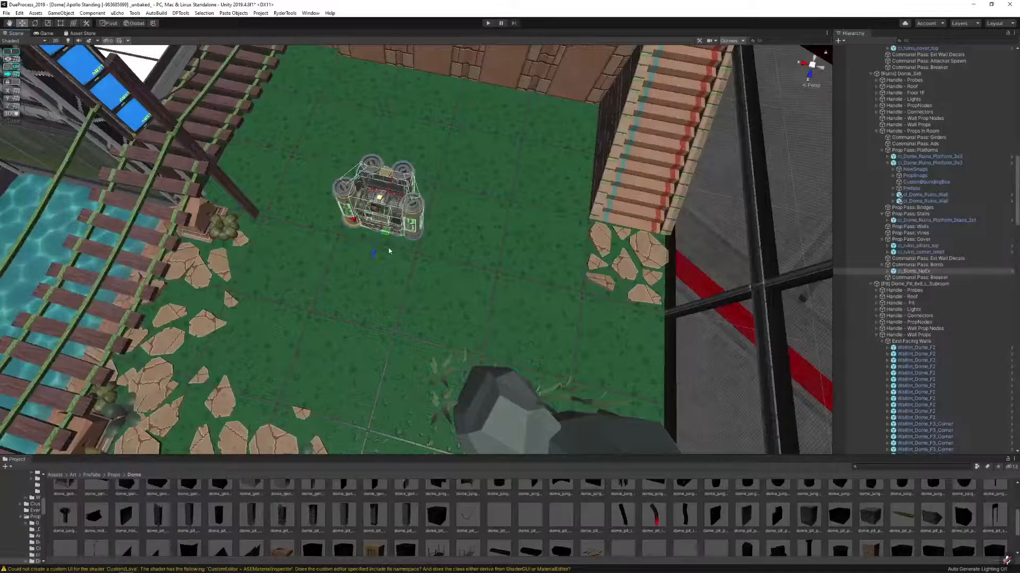
{"action": "left_click_drag", "start_coordinate": [390, 240], "coordinate": [313, 242]}
Select the boulder cluster beside the pit wall and locate its cl_rocks prefab in the Dome Jungle clusters folder
{"action": "scroll", "coordinate": [391, 229], "scroll_direction": "down", "scroll_amount": 4}
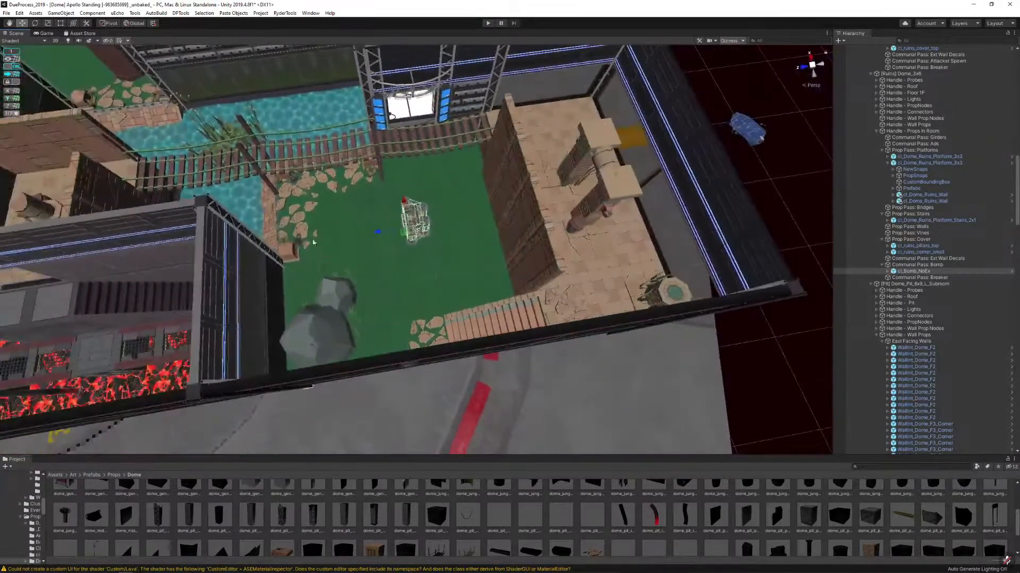
{"action": "left_click_drag", "start_coordinate": [387, 233], "coordinate": [504, 247], "text": "alt"}
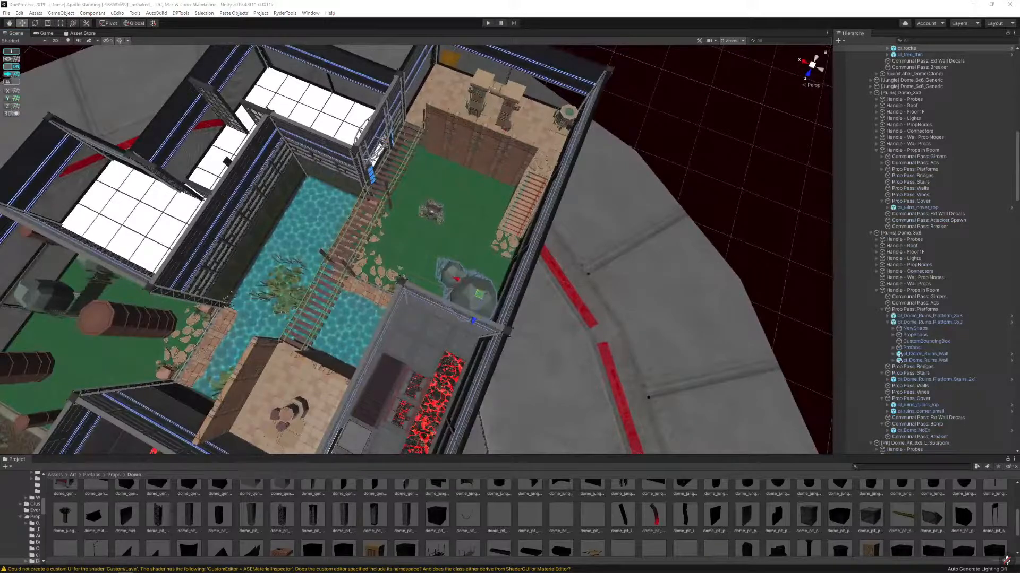
{"action": "left_click", "coordinate": [481, 282]}
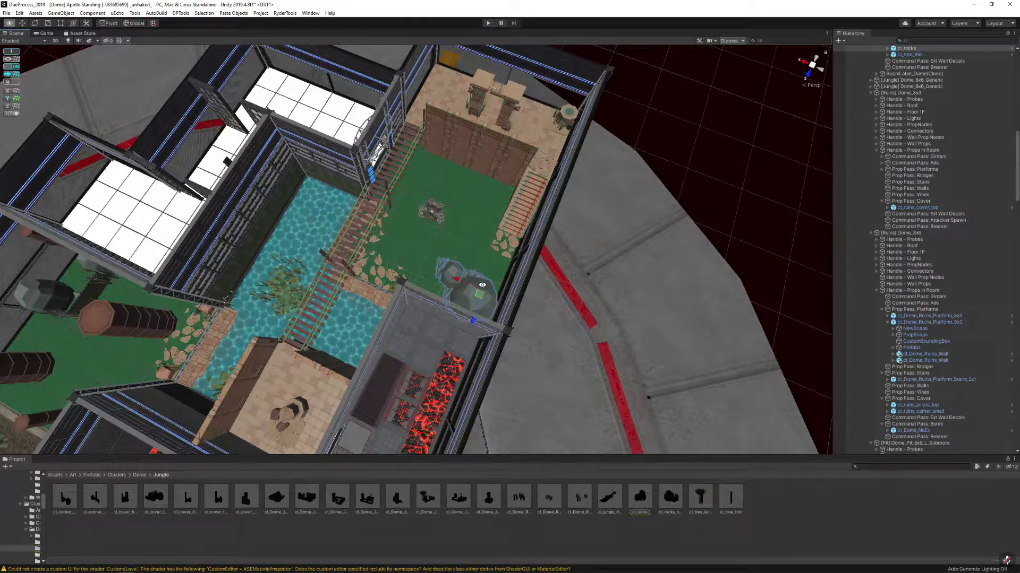
{"action": "key", "text": "alt"}
{"action": "key", "text": "alt+Tab"}
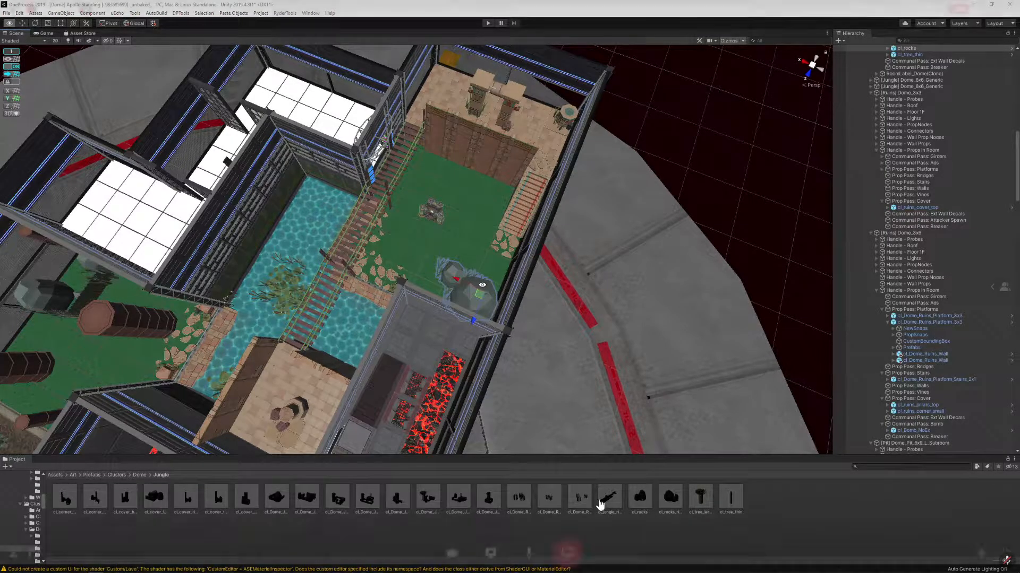
{"action": "left_click", "coordinate": [531, 546]}
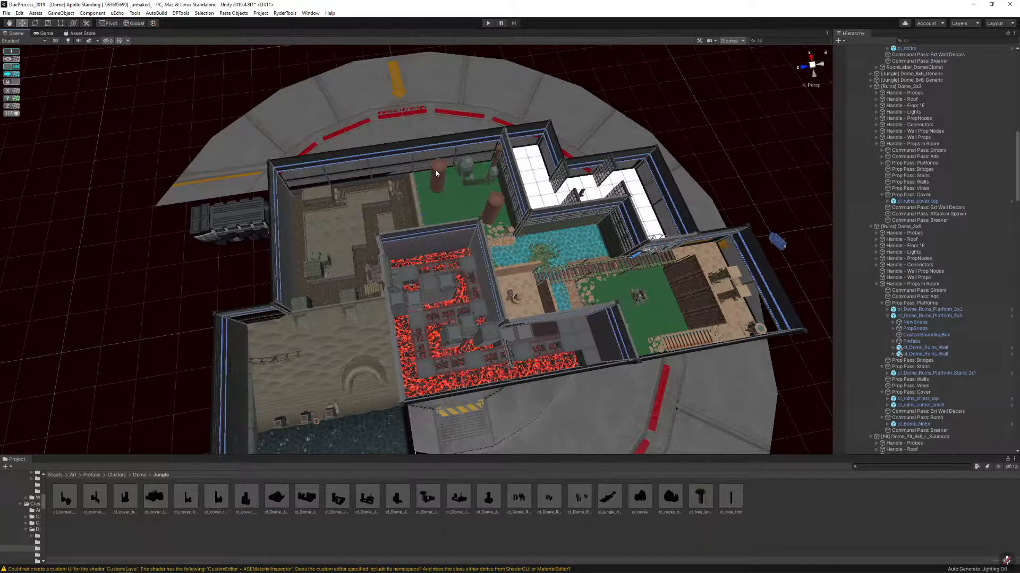
{"action": "left_click_drag", "start_coordinate": [439, 174], "coordinate": [645, 164], "text": "alt"}
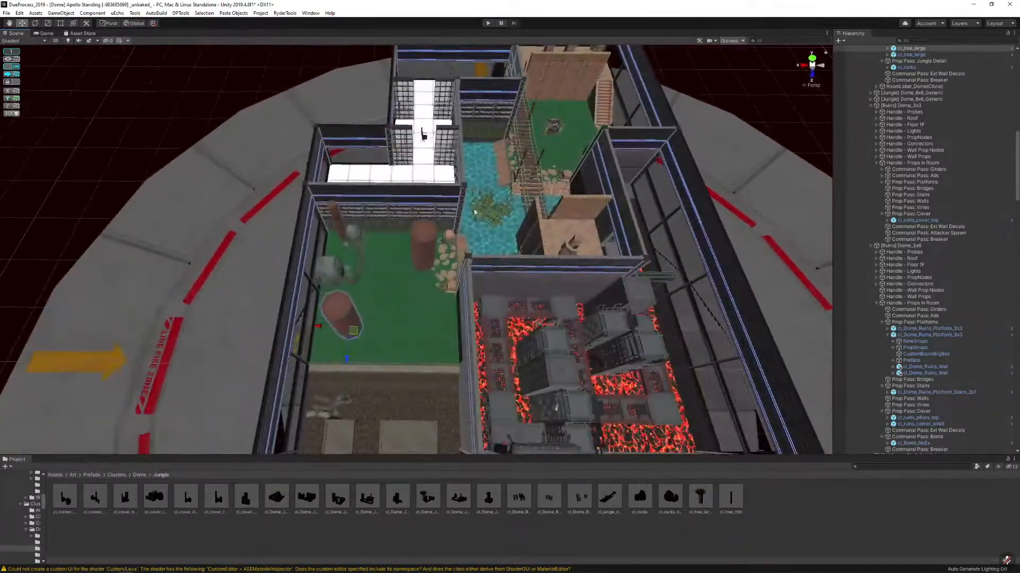
Delete the large foreground tree and replace the cl_corner_2x3 boulder cluster with the cl_cover_log_wall prefab
{"action": "key", "text": "Delete"}
{"action": "left_click", "coordinate": [330, 271]}
{"action": "left_click", "coordinate": [529, 551]}
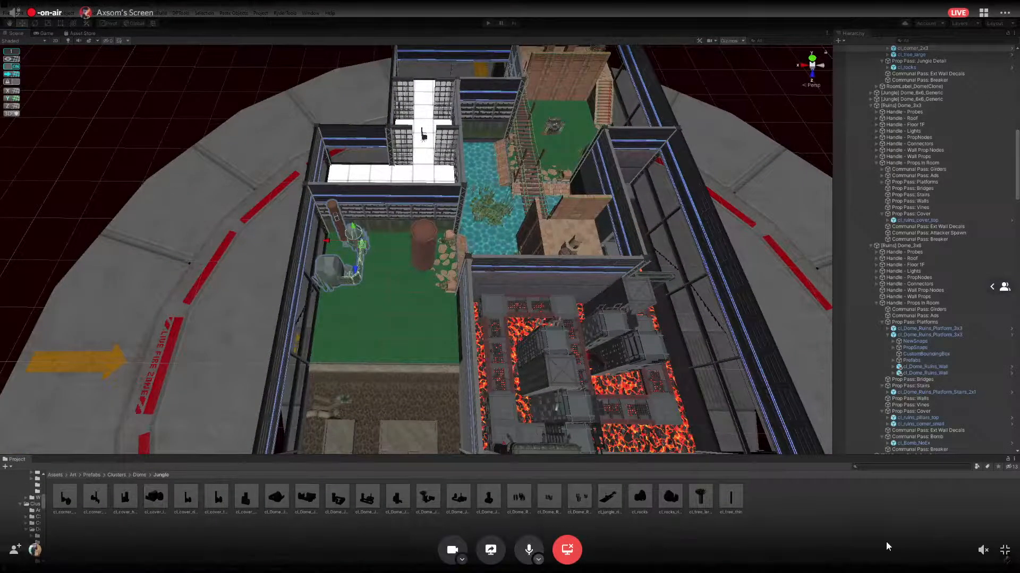
{"action": "left_click", "coordinate": [331, 278]}
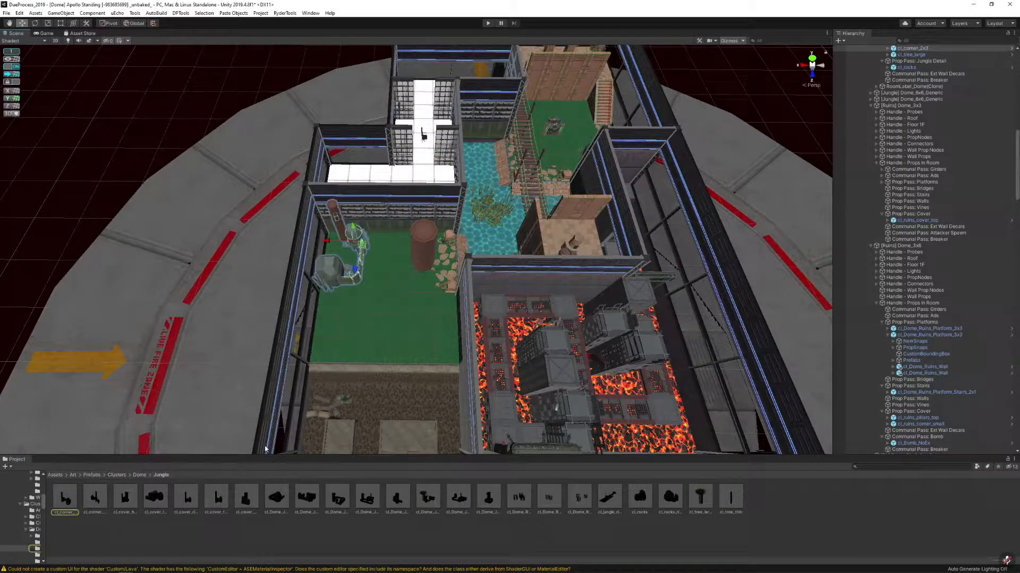
{"action": "key", "text": "ctrl+shift+r"}
{"action": "left_click_drag", "start_coordinate": [156, 497], "coordinate": [556, 124]}
{"action": "left_click", "coordinate": [679, 311]}
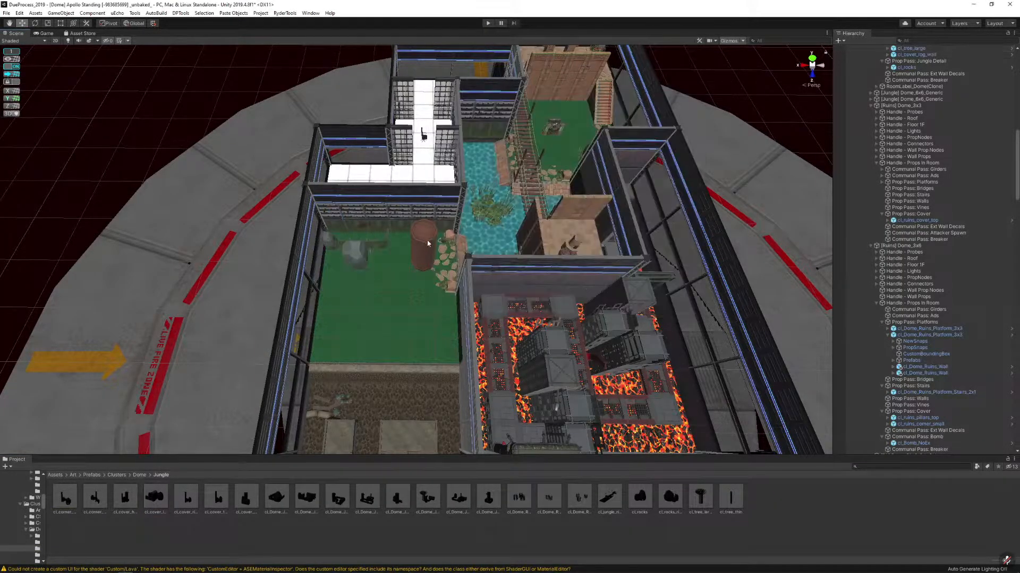
Move the remaining large tree towards the open end of the jungle room and the log wall cluster across beside the water entrance
{"action": "left_click", "coordinate": [425, 255]}
{"action": "left_click_drag", "start_coordinate": [421, 268], "coordinate": [378, 345]}
{"action": "left_click", "coordinate": [361, 259]}
{"action": "key", "text": "f"}
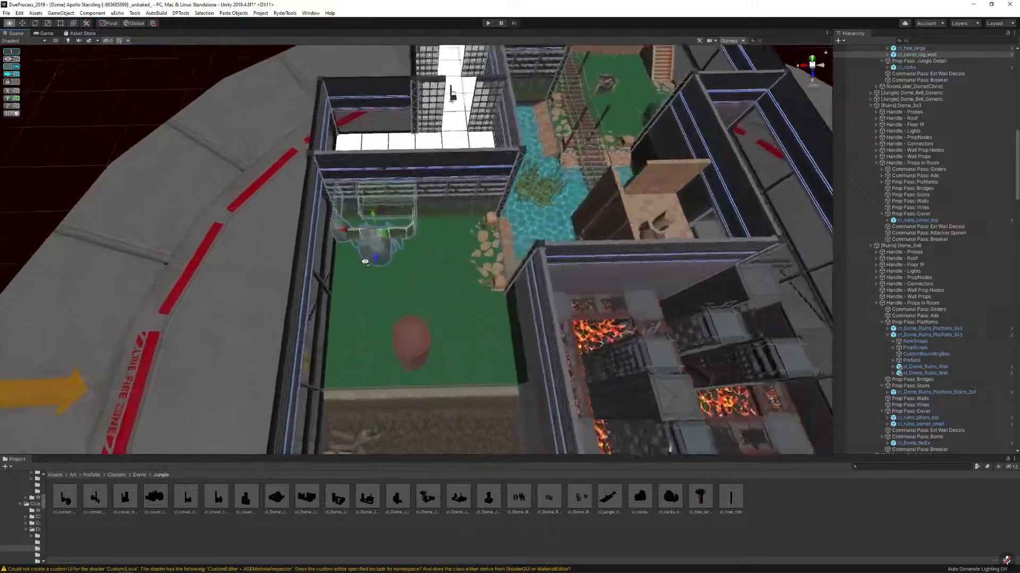
{"action": "left_click_drag", "start_coordinate": [416, 284], "coordinate": [461, 286]}
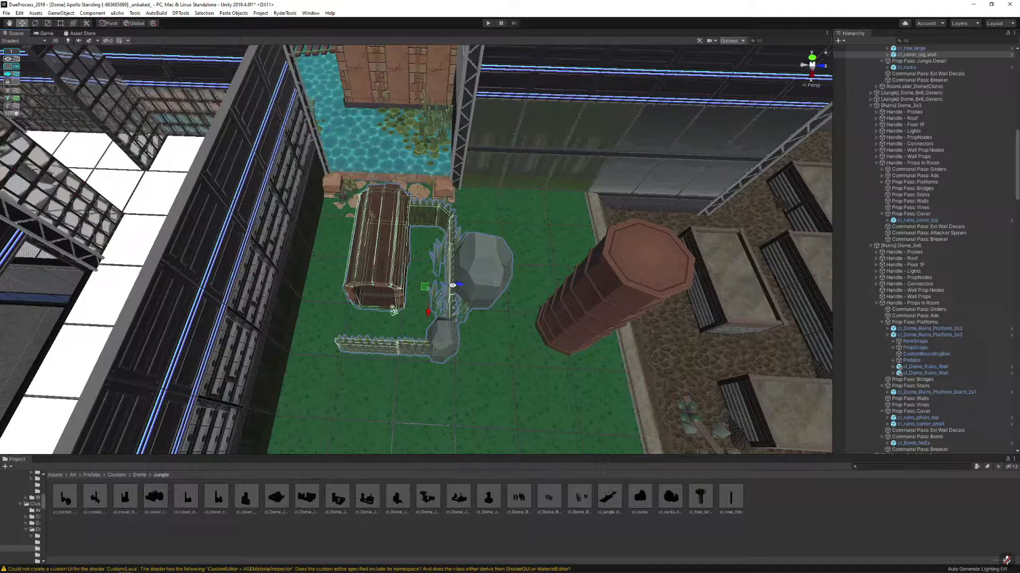
Use Replace Selection on the cluster's Grass_wall_1x1 to add a dome_jungle_Grass_cover_single prop while keeping the original wall piece
{"action": "left_click", "coordinate": [381, 347]}
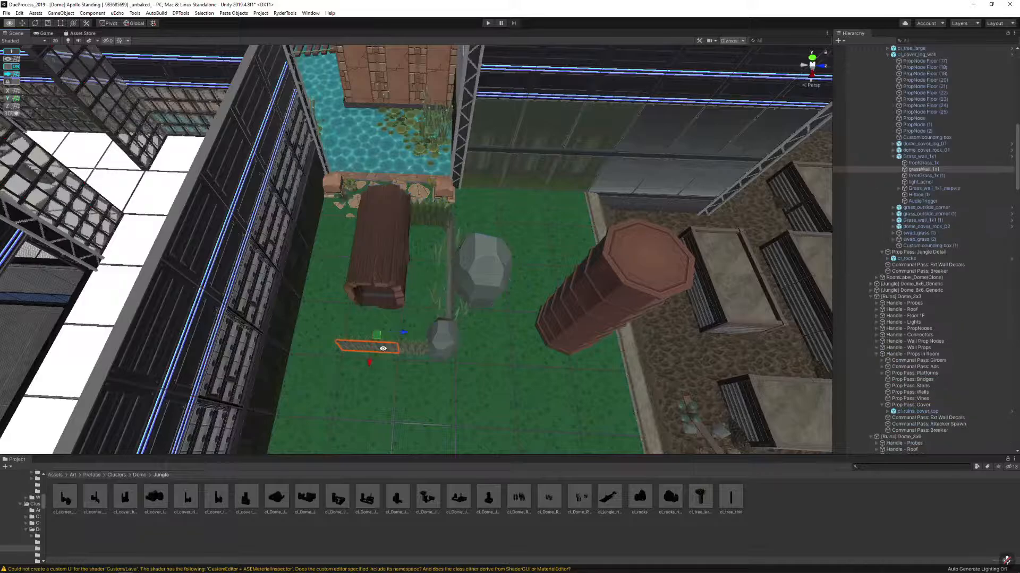
{"action": "left_click", "coordinate": [918, 152]}
{"action": "left_click", "coordinate": [918, 157]}
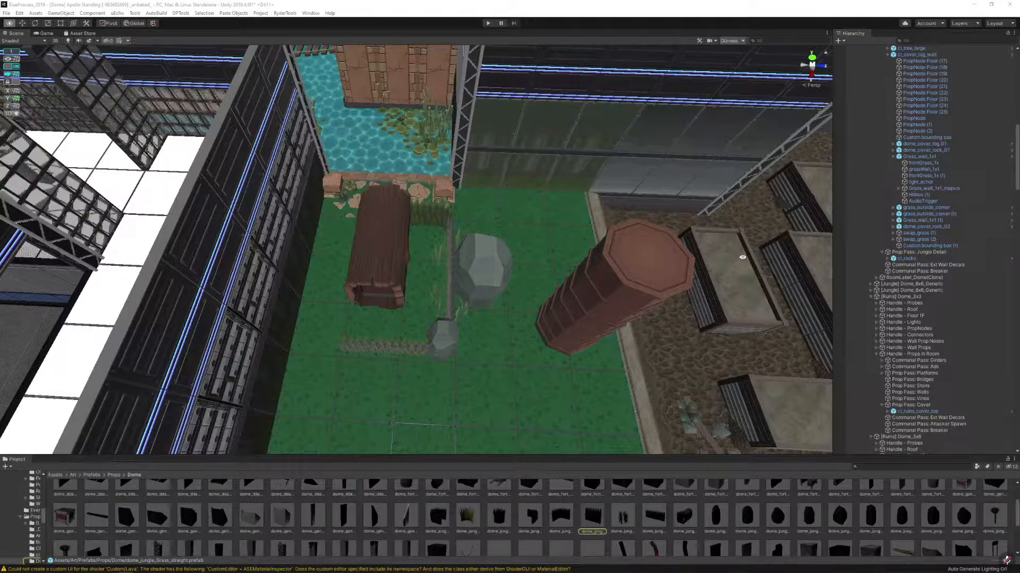
{"action": "left_click", "coordinate": [393, 347]}
{"action": "left_click_drag", "start_coordinate": [373, 333], "coordinate": [460, 366]}
{"action": "key", "text": "ctrl+shift+r"}
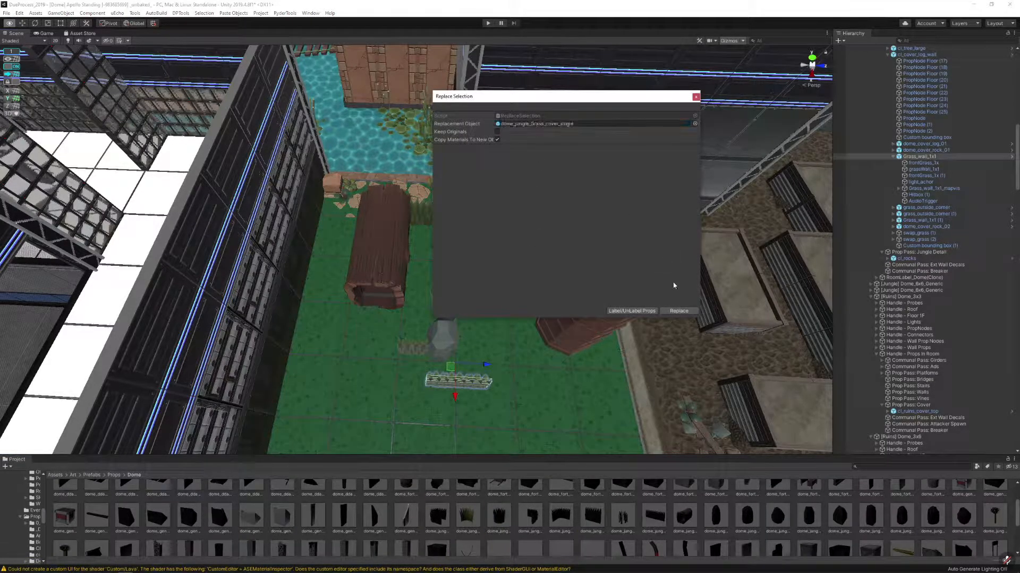
{"action": "left_click", "coordinate": [679, 310]}
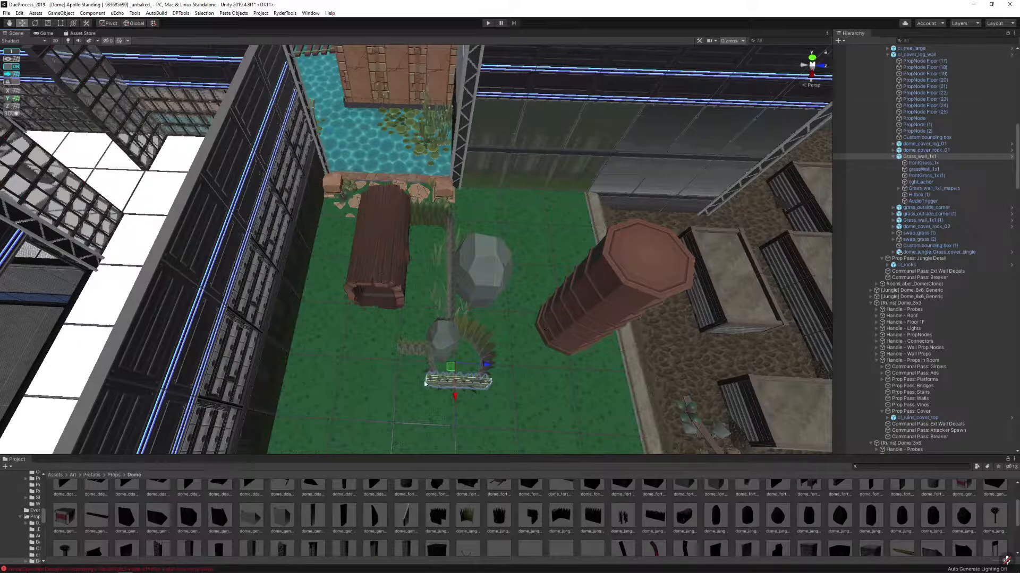
Return the grass wall piece to its place in the log cluster and move the new grass ring onto open grass
{"action": "left_click_drag", "start_coordinate": [460, 371], "coordinate": [376, 334]}
{"action": "left_click", "coordinate": [449, 386]}
{"action": "right_click_drag", "start_coordinate": [539, 349], "coordinate": [393, 308]}
{"action": "left_click_drag", "start_coordinate": [386, 264], "coordinate": [351, 334]}
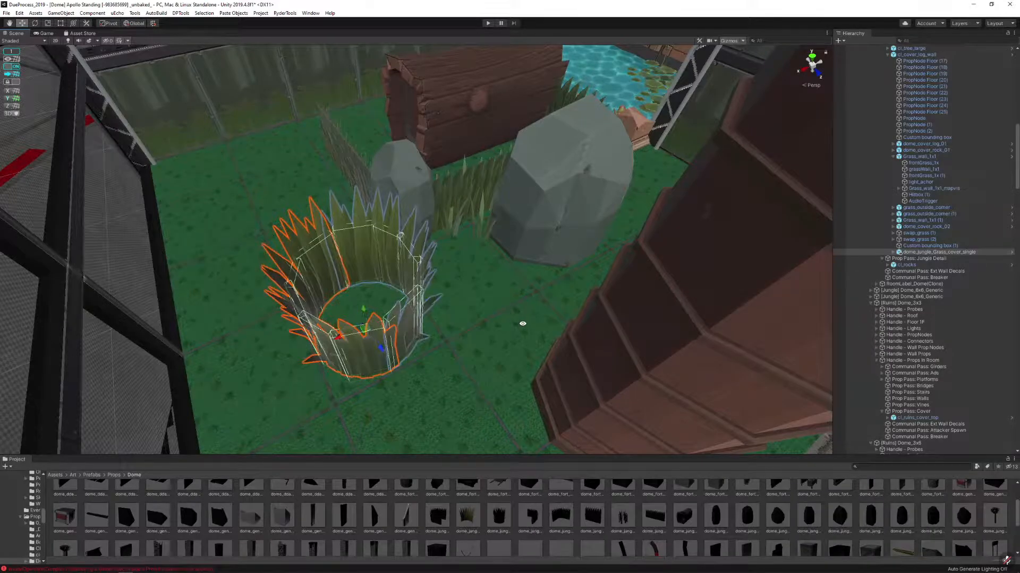
{"action": "right_click_drag", "start_coordinate": [522, 323], "coordinate": [426, 320]}
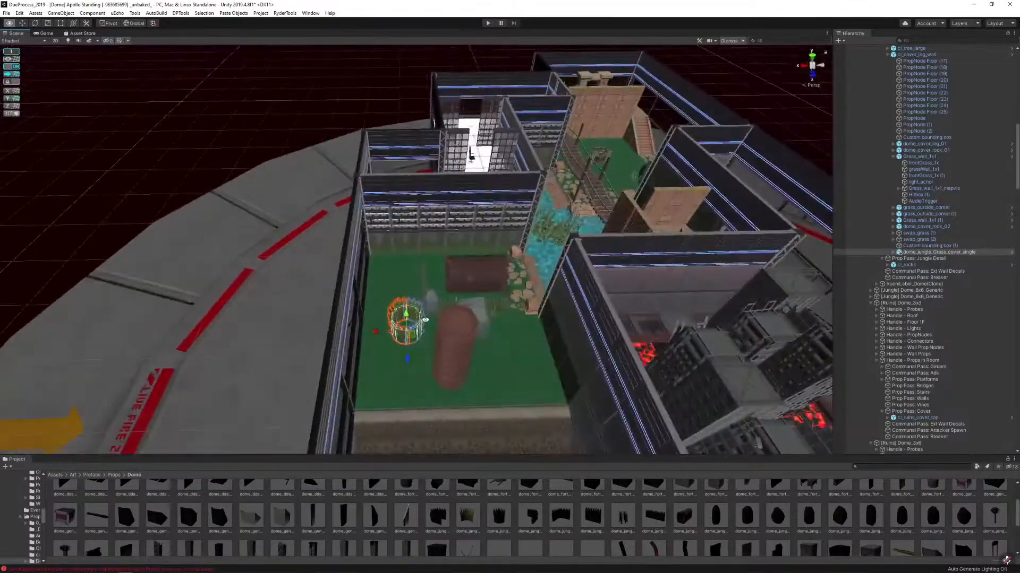
Duplicate the grass ring twice, placing one copy across the tree and the other in the room's outer corner
{"action": "key", "text": "ctrl+d"}
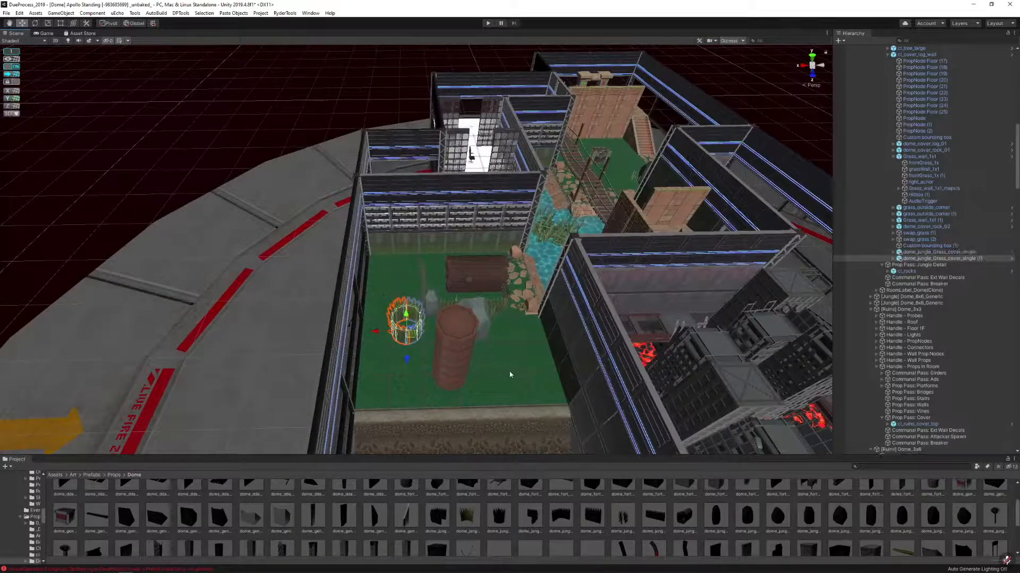
{"action": "left_click", "coordinate": [509, 373]}
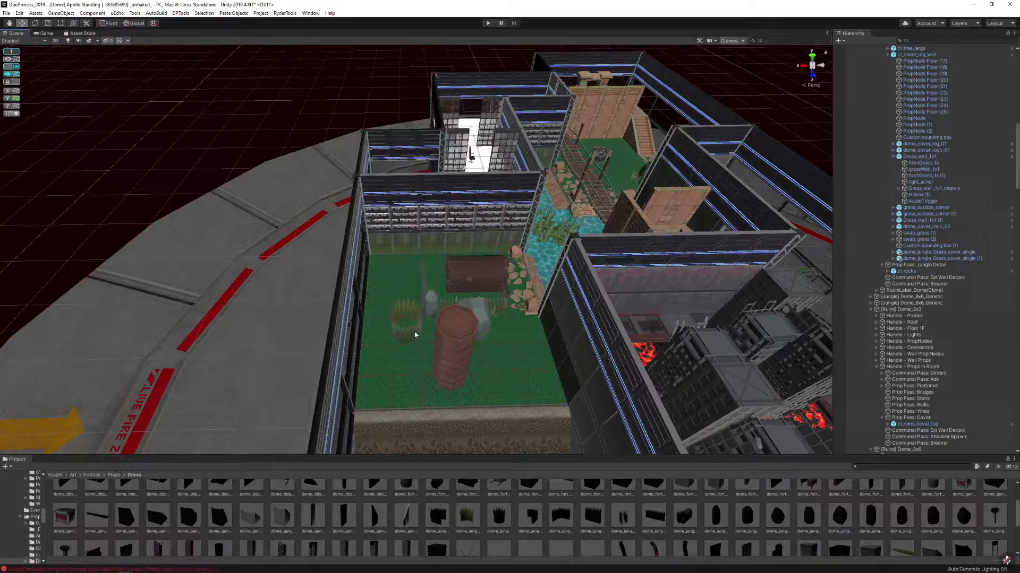
{"action": "left_click", "coordinate": [413, 338]}
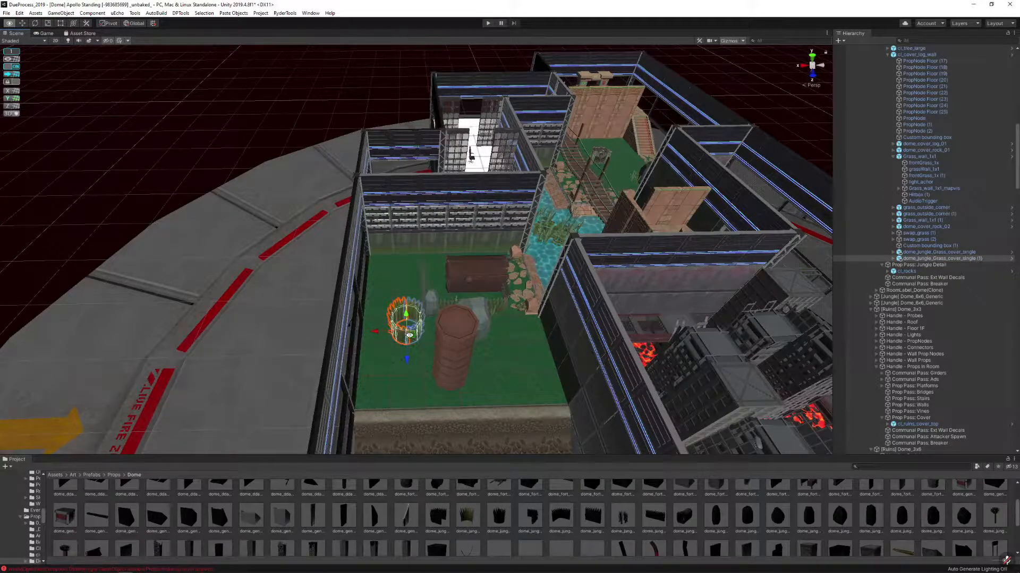
{"action": "left_click_drag", "start_coordinate": [410, 335], "coordinate": [365, 399]}
{"action": "key", "text": "ctrl+d"}
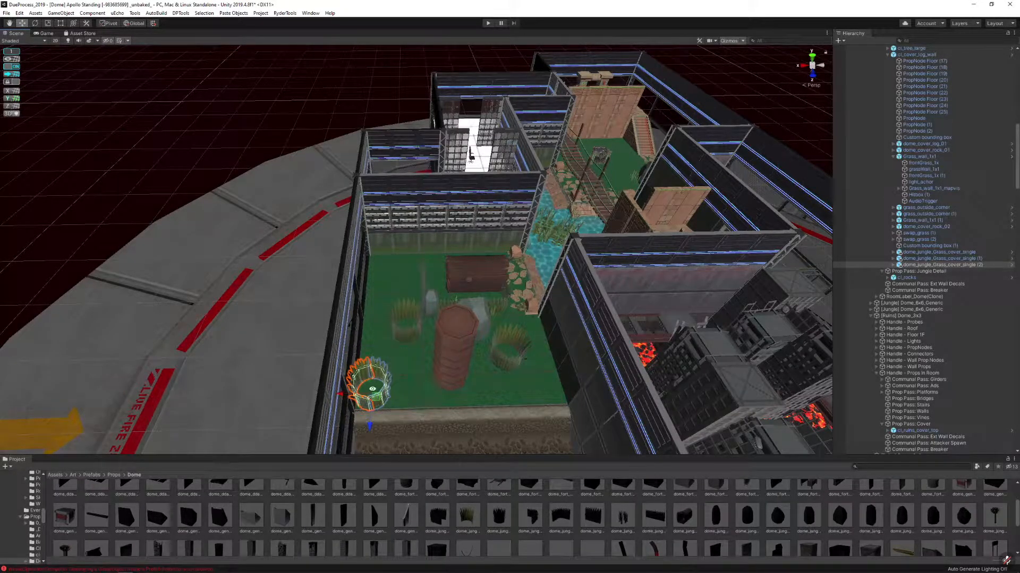
{"action": "left_click_drag", "start_coordinate": [370, 349], "coordinate": [565, 337], "text": "alt"}
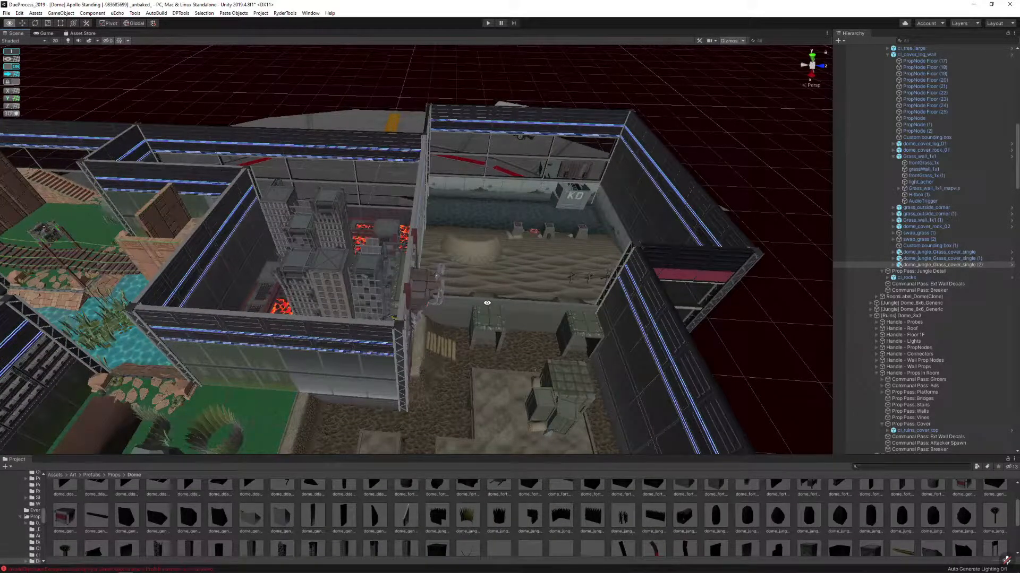
{"action": "left_click_drag", "start_coordinate": [563, 304], "coordinate": [413, 331], "text": "alt"}
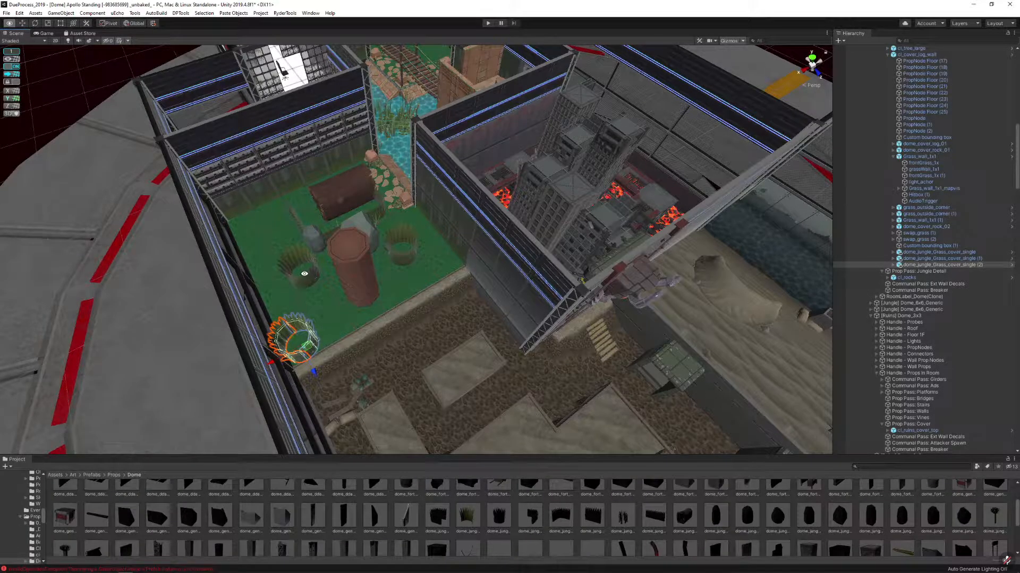
Delete all three grass rings from the jungle room
{"action": "key", "text": "Delete"}
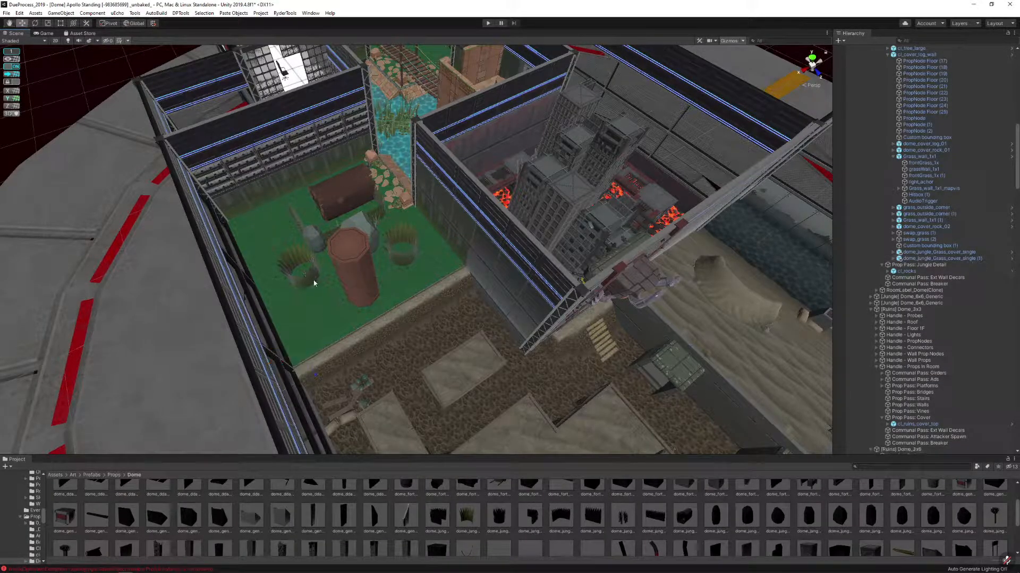
{"action": "left_click", "coordinate": [312, 282]}
{"action": "key", "text": "Delete"}
{"action": "left_click", "coordinate": [397, 260]}
{"action": "key", "text": "Delete"}
Duplicate the Grass_wall_1x1 piece and place the copy end to end with it, extending the grass wall to the room's wall
{"action": "left_click_drag", "start_coordinate": [336, 268], "coordinate": [442, 261], "text": "alt"}
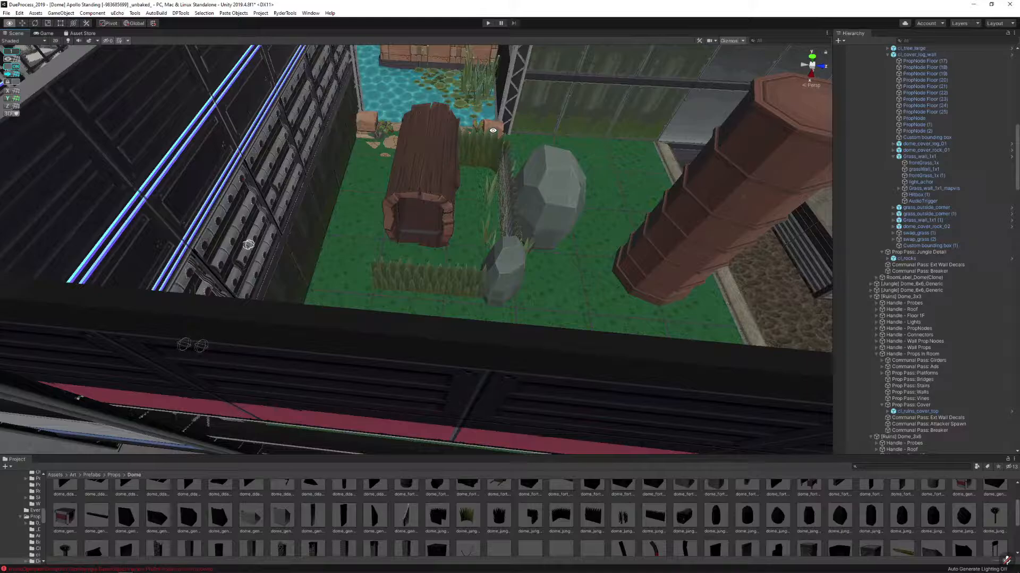
{"action": "left_click", "coordinate": [422, 280]}
{"action": "left_click", "coordinate": [422, 280]}
{"action": "left_click", "coordinate": [909, 157]}
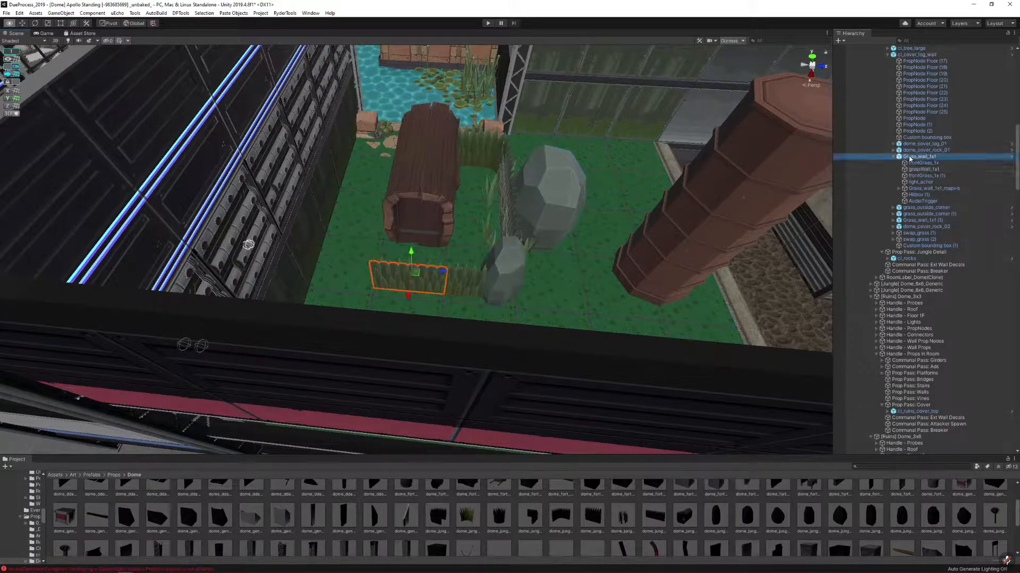
{"action": "key", "text": "f"}
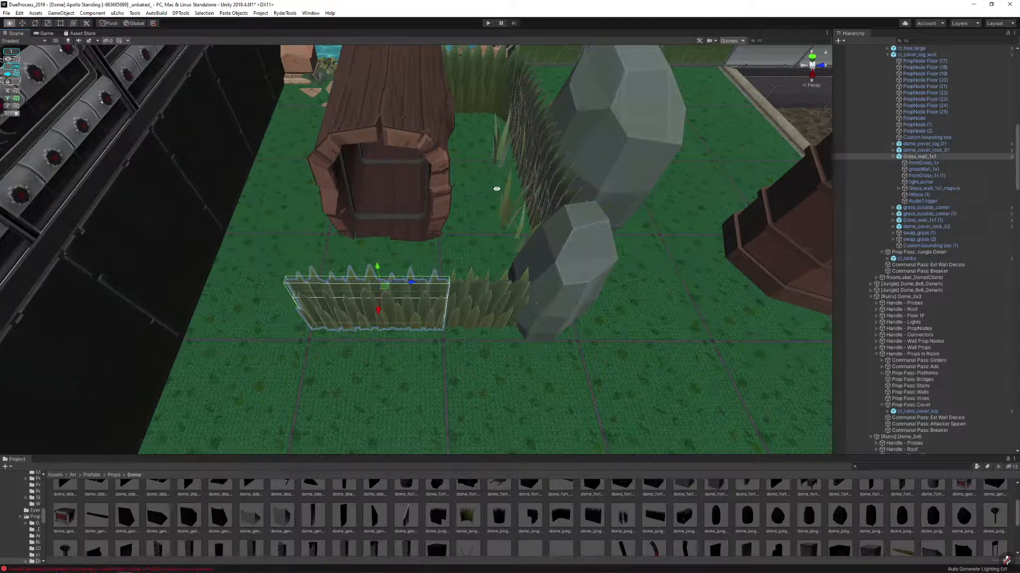
{"action": "right_click_drag", "start_coordinate": [501, 184], "coordinate": [474, 218]}
{"action": "key", "text": "w"}
{"action": "key", "text": "s"}
{"action": "key", "text": "ctrl+d"}
{"action": "left_click_drag", "start_coordinate": [497, 270], "coordinate": [402, 269]}
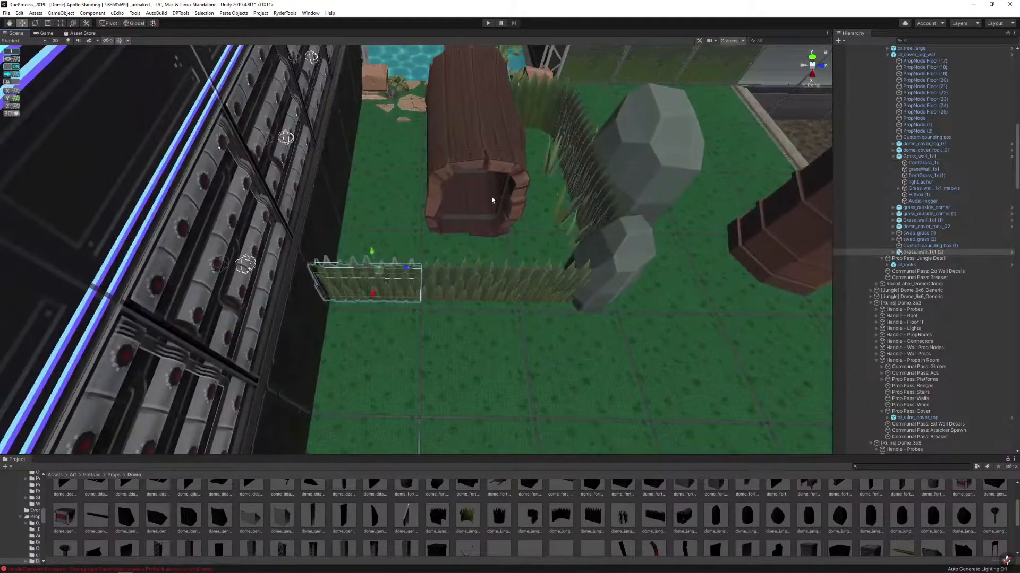
Move the whole cl_cover_log_wall cluster away from the water entrance so the stone path is clear
{"action": "left_click", "coordinate": [492, 198]}
{"action": "left_click_drag", "start_coordinate": [568, 158], "coordinate": [418, 195], "text": "alt"}
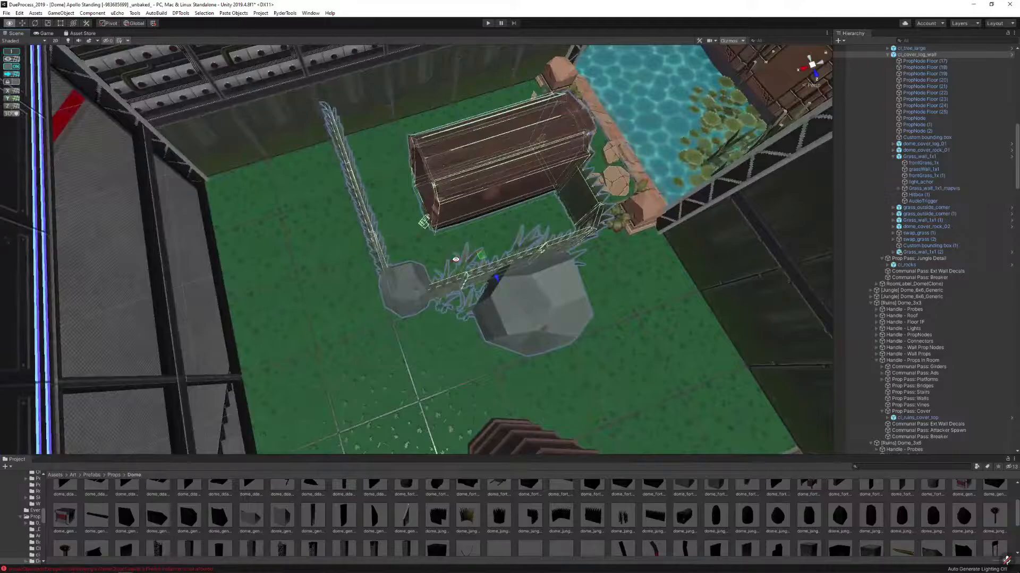
{"action": "middle_click_drag", "start_coordinate": [455, 259], "coordinate": [394, 286]}
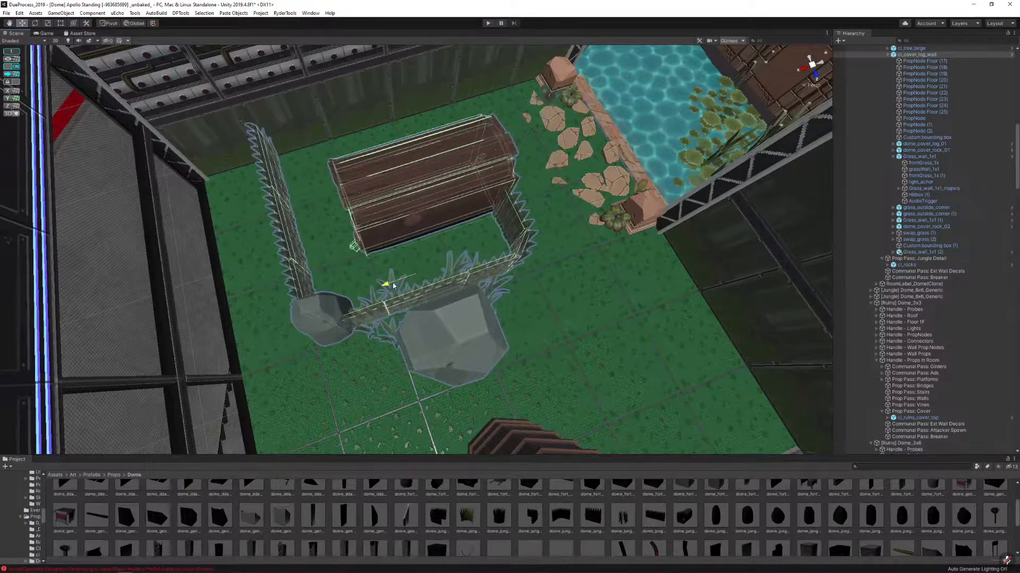
{"action": "left_click_drag", "start_coordinate": [336, 253], "coordinate": [293, 252], "text": "alt"}
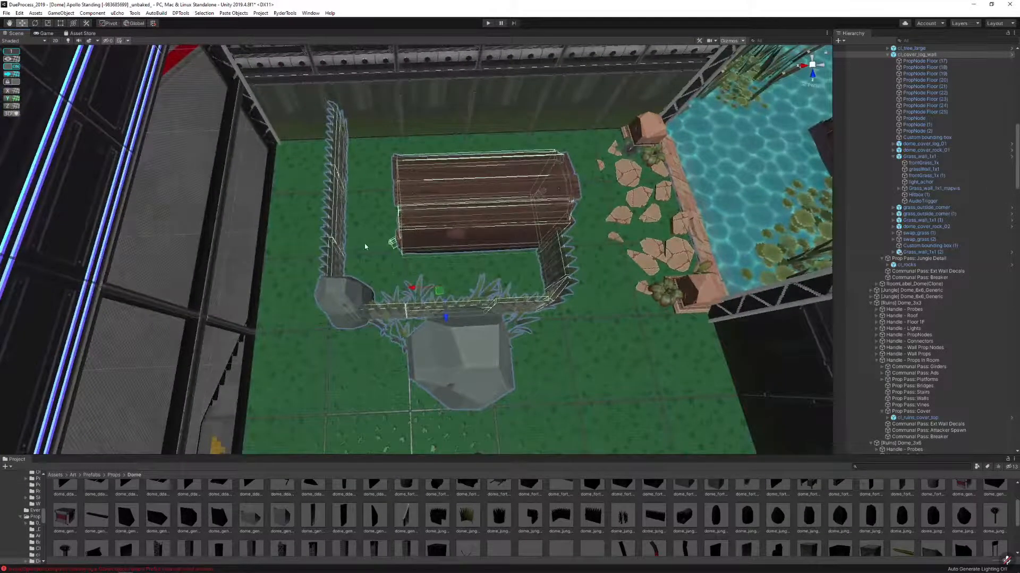
{"action": "left_click_drag", "start_coordinate": [419, 290], "coordinate": [398, 237]}
{"action": "scroll", "coordinate": [398, 292], "scroll_direction": "up", "scroll_amount": 2}
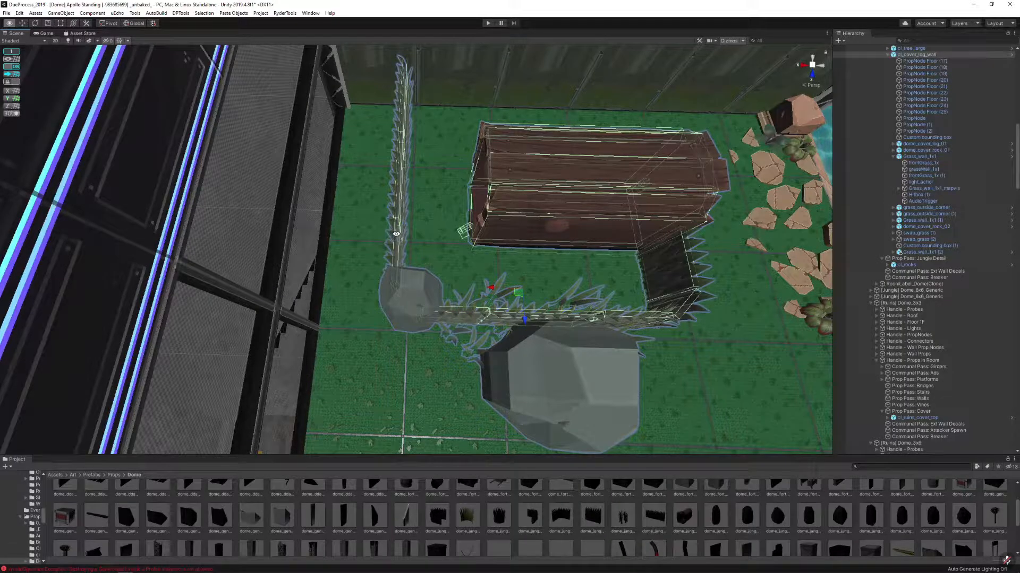
Deactivate the grass_outside_corner piece at the small rock and shift the log wall cluster slightly back towards the water
{"action": "left_click", "coordinate": [396, 233]}
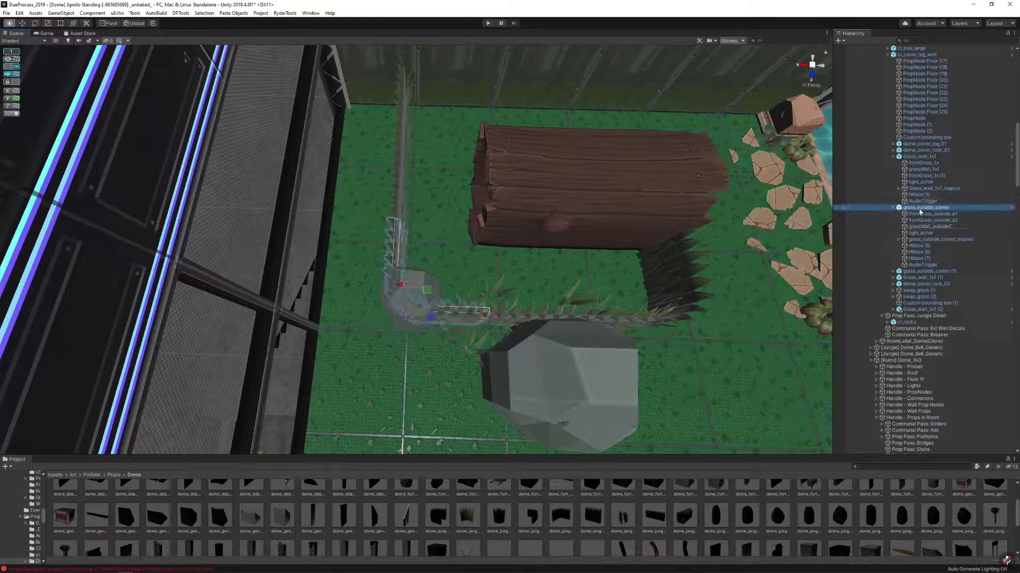
{"action": "key", "text": "alt+shift+a"}
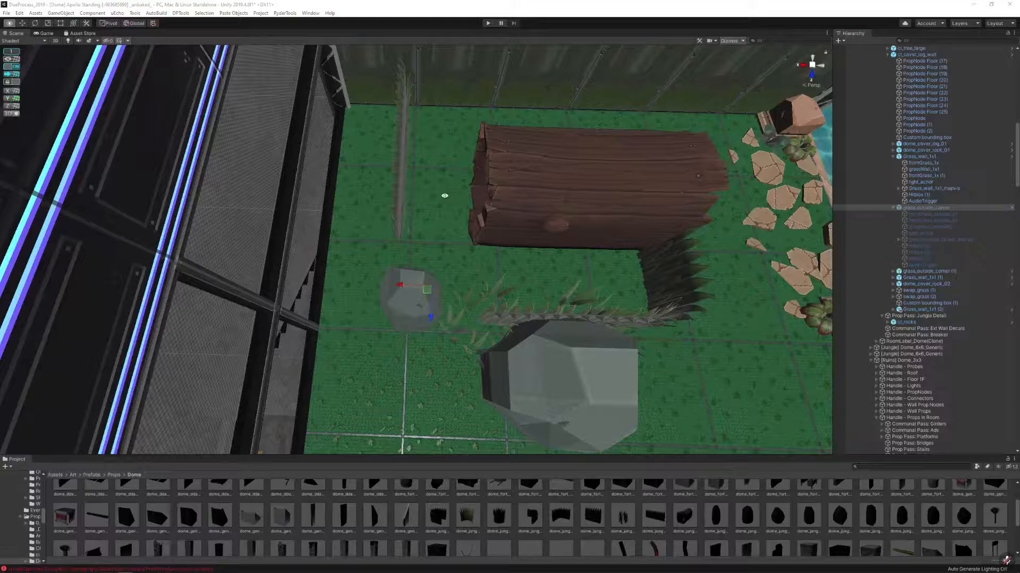
{"action": "left_click", "coordinate": [526, 174]}
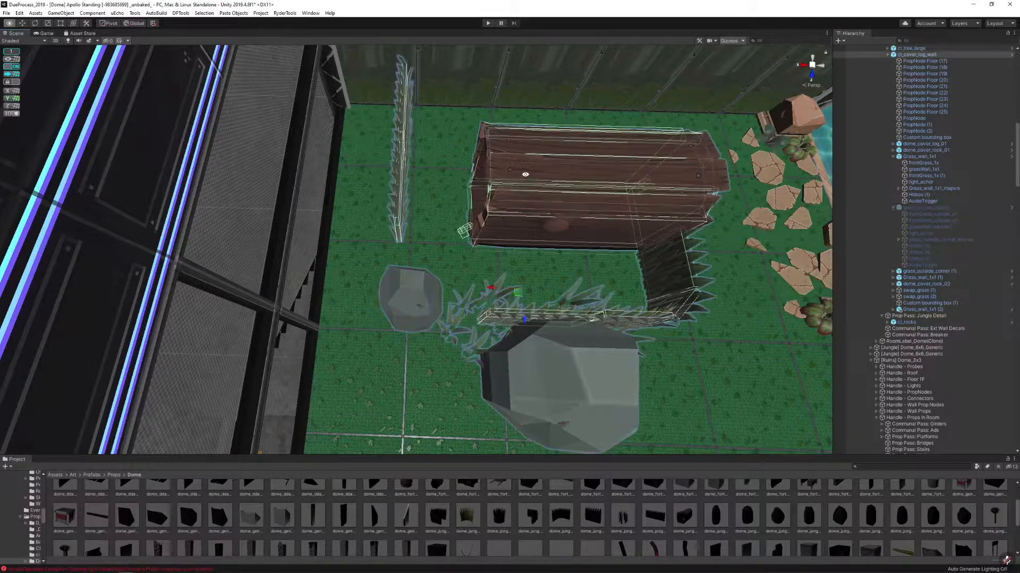
{"action": "left_click_drag", "start_coordinate": [494, 286], "coordinate": [518, 285]}
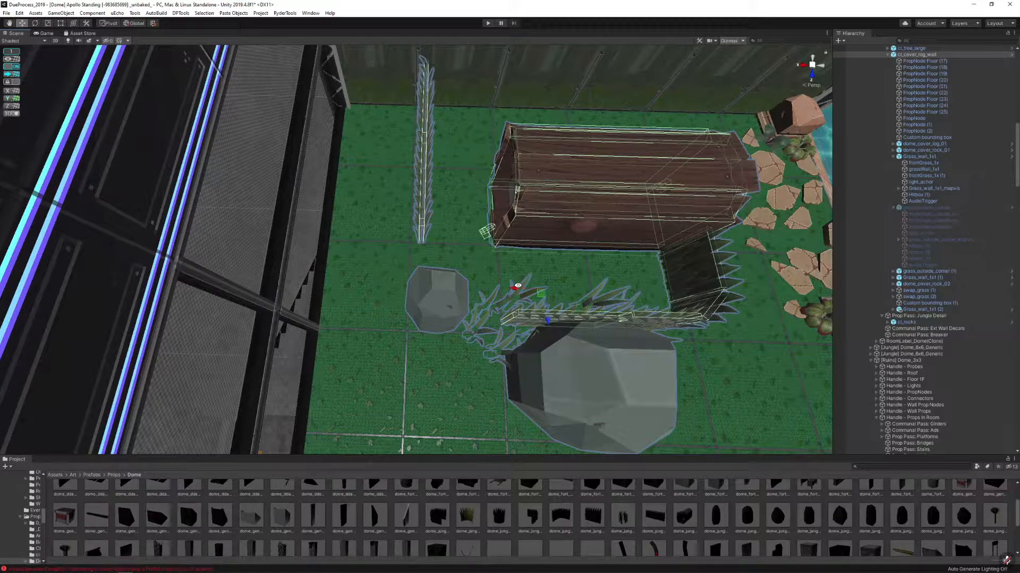
Rotate the two end grass wall pieces together a quarter turn about their centre and line them up with the grass behind the boulder
{"action": "left_click", "coordinate": [420, 181]}
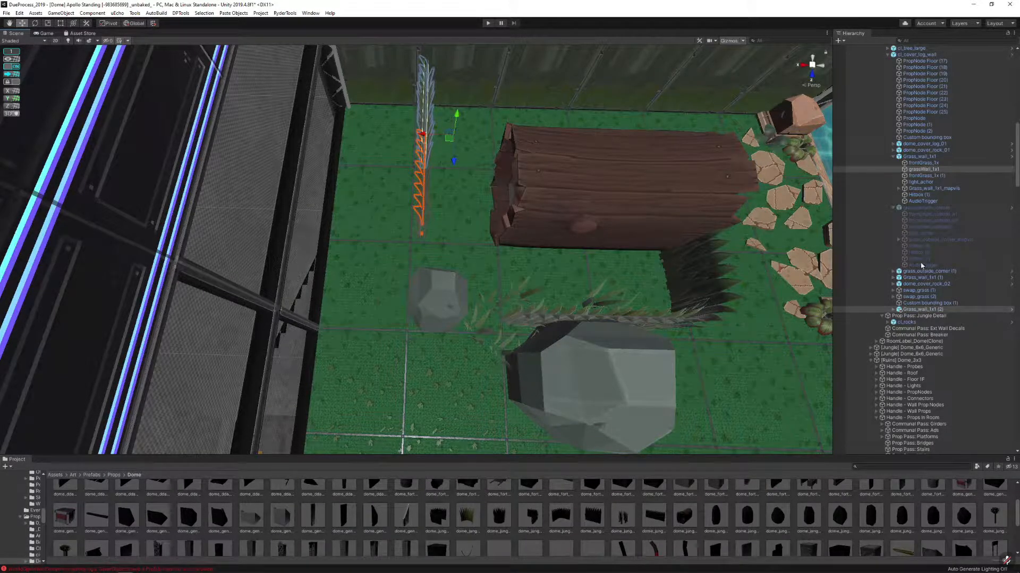
{"action": "left_click", "coordinate": [913, 157]}
{"action": "left_click", "coordinate": [919, 309], "text": "ctrl"}
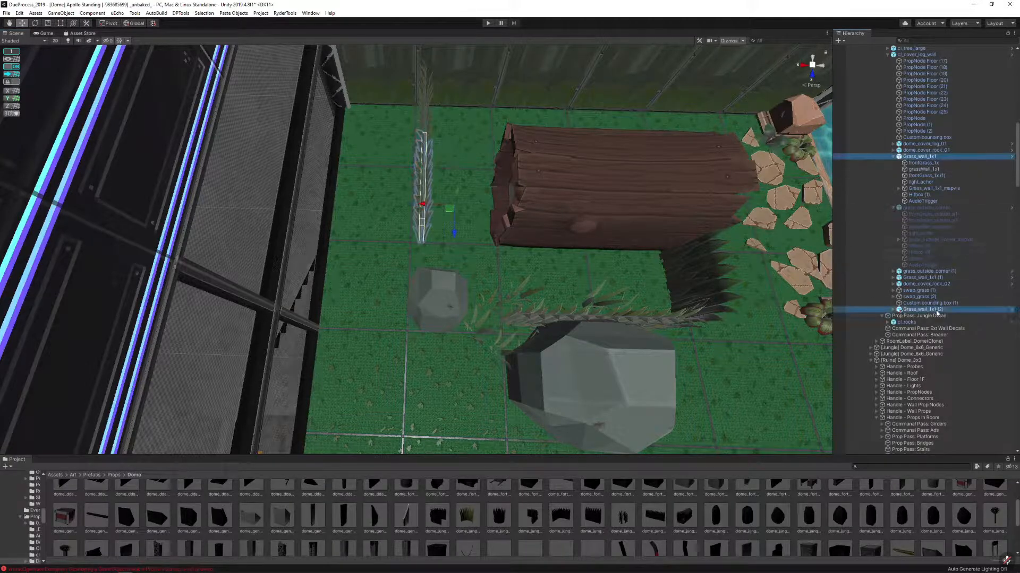
{"action": "left_click", "coordinate": [110, 24]}
{"action": "key", "text": "e"}
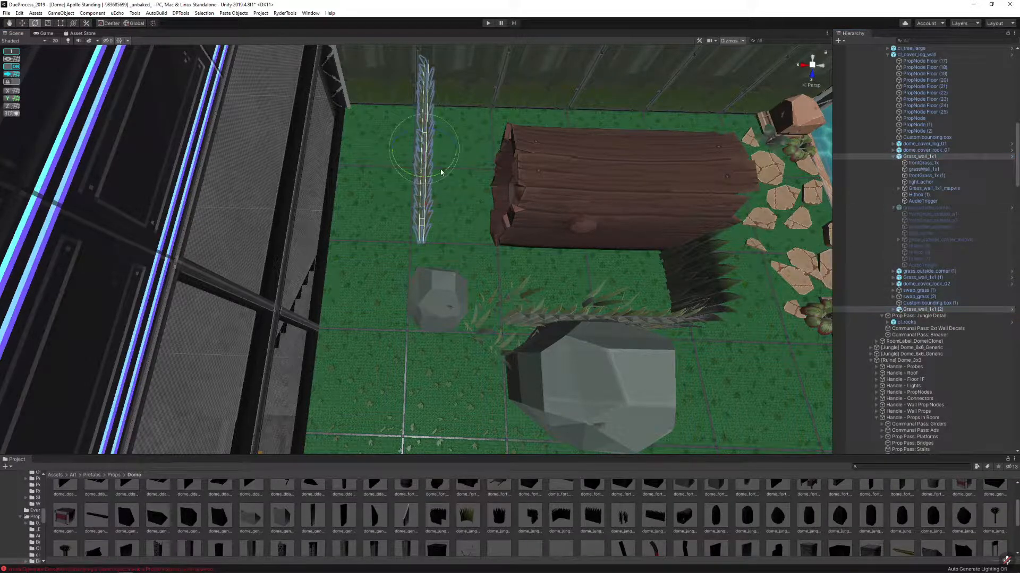
{"action": "left_click_drag", "start_coordinate": [441, 172], "coordinate": [536, 166]}
{"action": "key", "text": "w"}
{"action": "left_click_drag", "start_coordinate": [417, 223], "coordinate": [421, 317]}
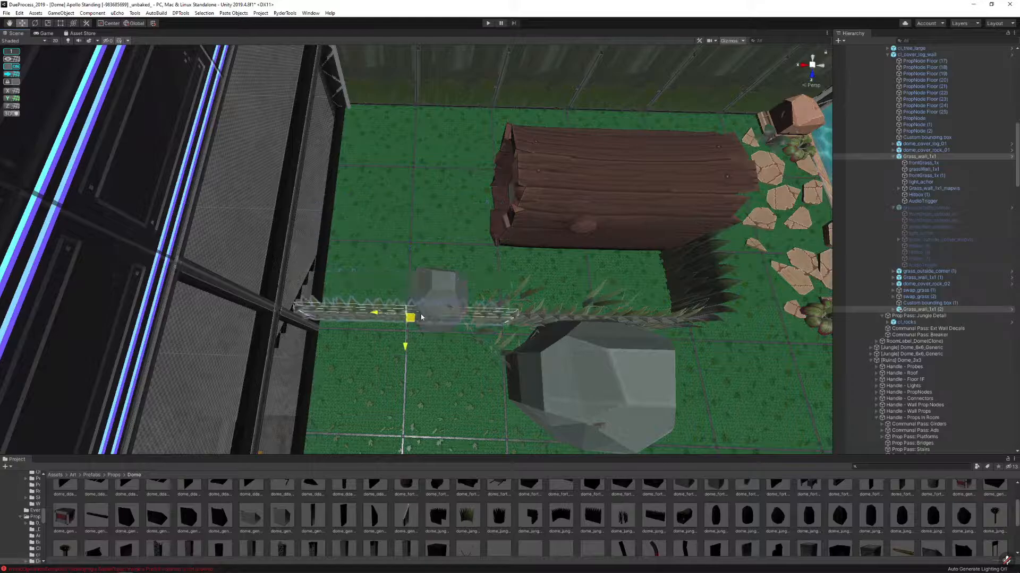
Inspect the new grass wall beside the boulder and examine how the jungle room connects to the surrounding rooms
{"action": "right_click_drag", "start_coordinate": [421, 317], "coordinate": [400, 183]}
{"action": "key", "text": "s"}
{"action": "left_click", "coordinate": [358, 157]}
{"action": "key", "text": "w"}
{"action": "left_click", "coordinate": [346, 229]}
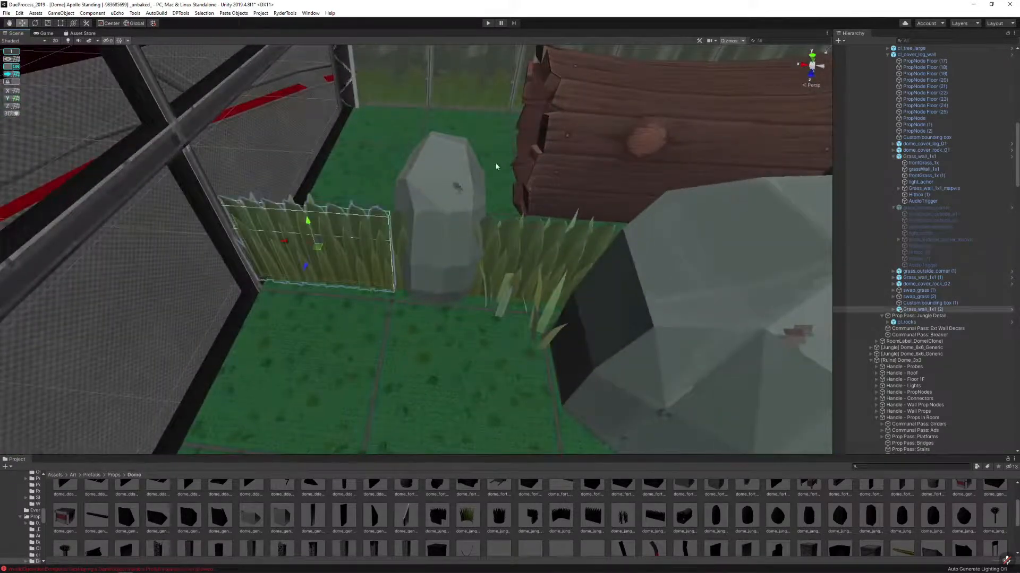
{"action": "right_click_drag", "start_coordinate": [496, 166], "coordinate": [575, 195]}
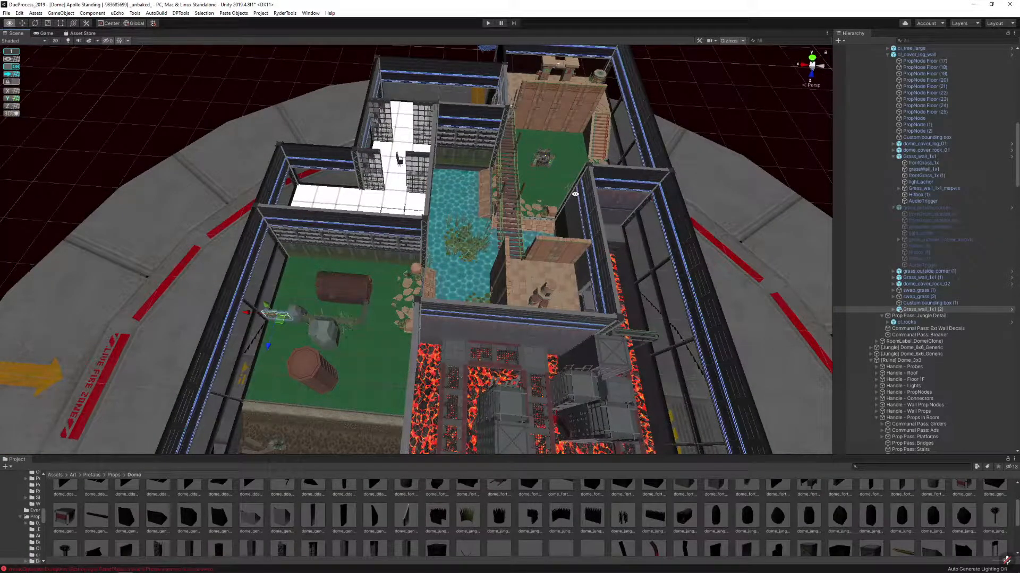
{"action": "right_click_drag", "start_coordinate": [575, 195], "coordinate": [430, 200]}
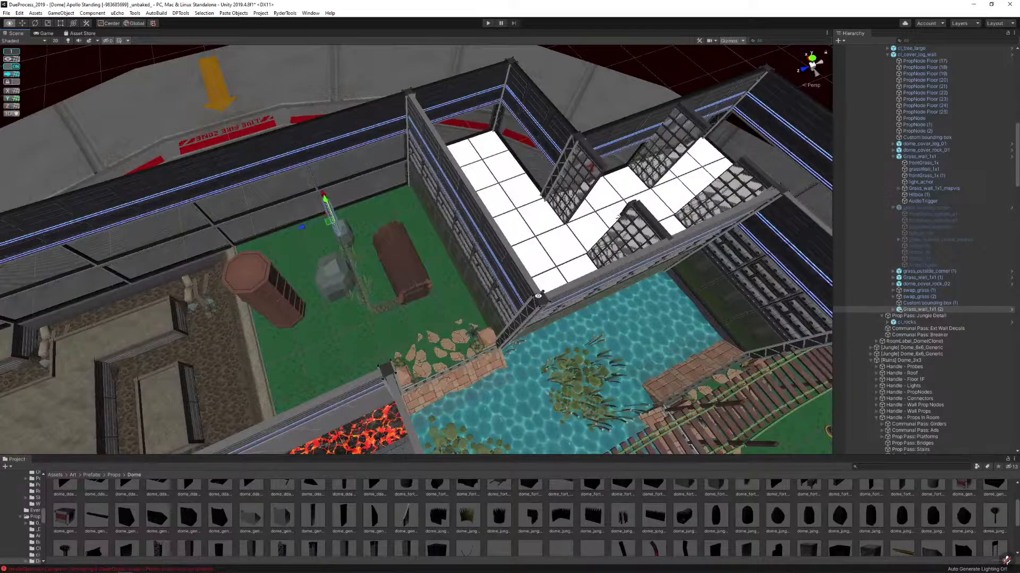
{"action": "right_click_drag", "start_coordinate": [473, 171], "coordinate": [482, 144]}
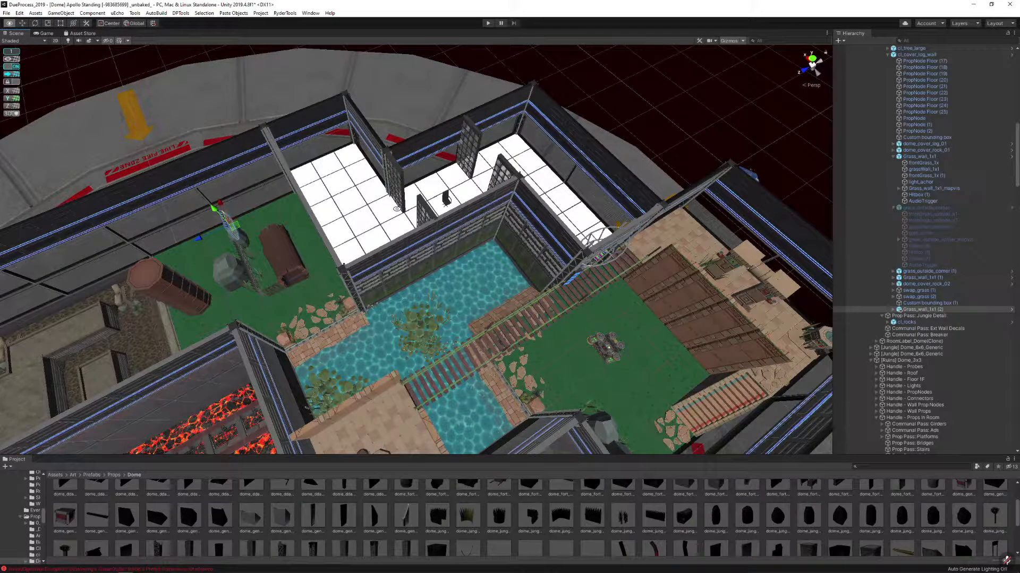
{"action": "right_click_drag", "start_coordinate": [486, 235], "coordinate": [481, 245]}
{"action": "left_click_drag", "start_coordinate": [414, 236], "coordinate": [710, 200], "text": "alt"}
{"action": "scroll", "coordinate": [710, 201], "scroll_direction": "up", "scroll_amount": 10}
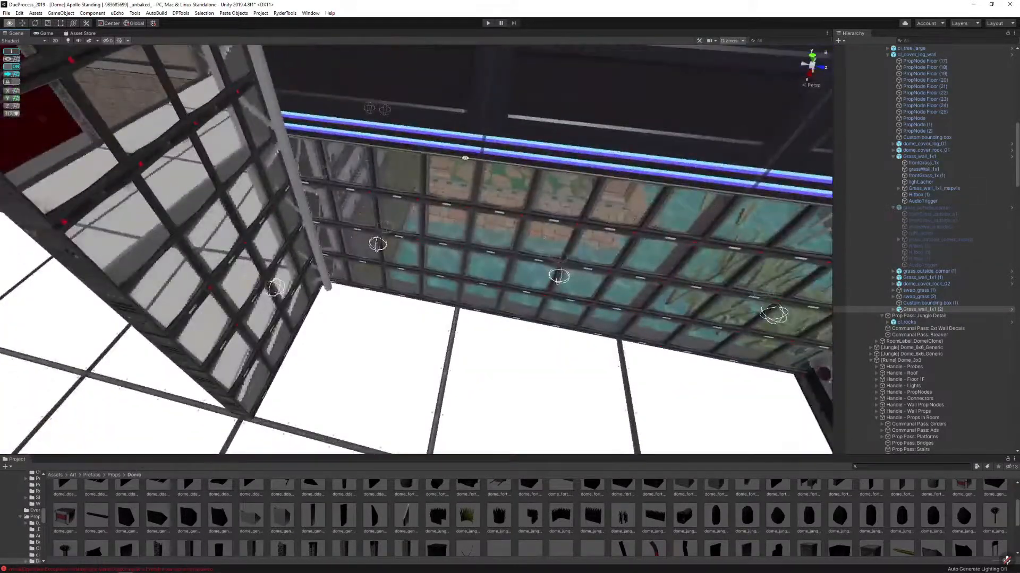
{"action": "left_click_drag", "start_coordinate": [505, 222], "coordinate": [482, 215], "text": "alt"}
{"action": "scroll", "coordinate": [361, 275], "scroll_direction": "down", "scroll_amount": 8}
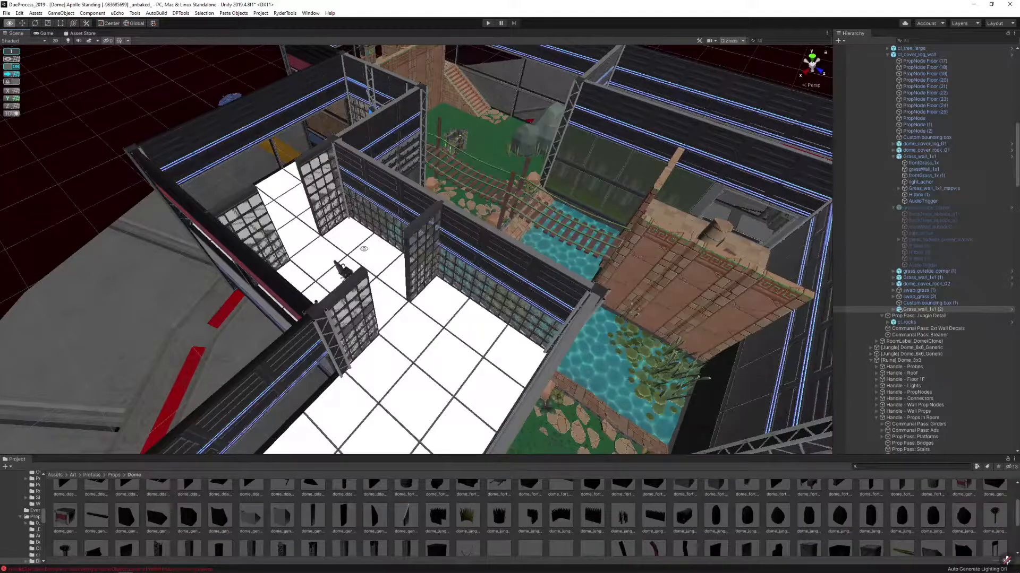
{"action": "left_click_drag", "start_coordinate": [429, 211], "coordinate": [602, 149], "text": "alt"}
{"action": "scroll", "coordinate": [579, 159], "scroll_direction": "down", "scroll_amount": 5}
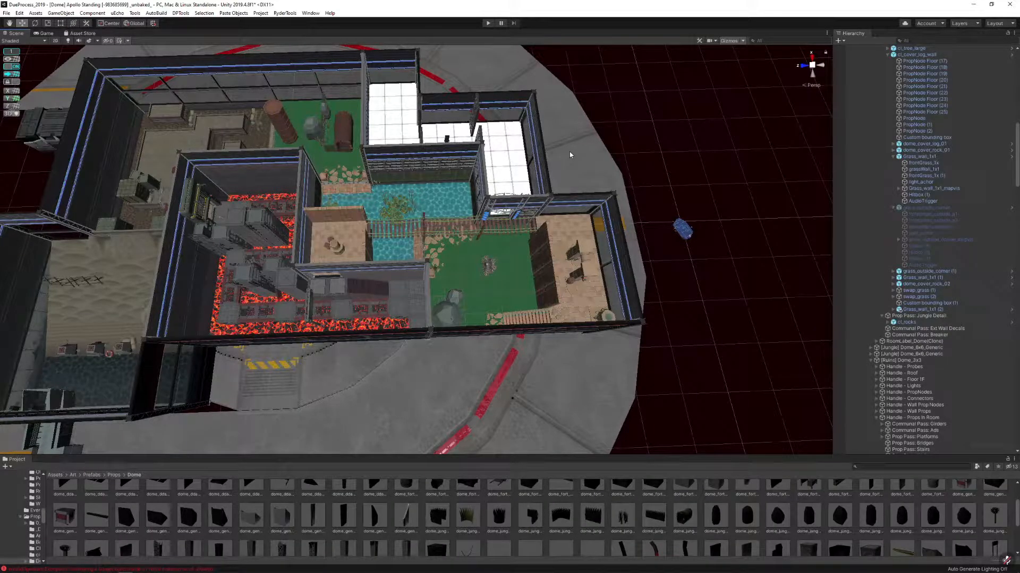
{"action": "left_click_drag", "start_coordinate": [551, 153], "coordinate": [517, 183], "text": "alt"}
{"action": "scroll", "coordinate": [516, 183], "scroll_direction": "up", "scroll_amount": 3}
{"action": "left_click", "coordinate": [381, 235]}
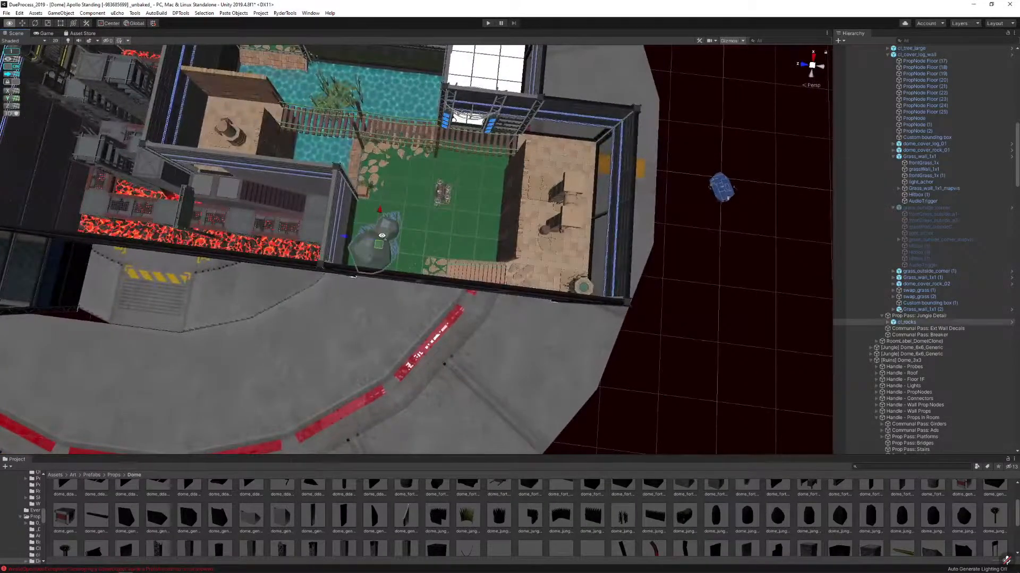
{"action": "key", "text": "w"}
{"action": "right_click_drag", "start_coordinate": [382, 235], "coordinate": [402, 182]}
Duplicate a Grass_wall_1x1 piece in the jungle room and place the copy between the hollow log and the side wall
{"action": "left_click", "coordinate": [456, 218]}
{"action": "left_click", "coordinate": [507, 169]}
{"action": "key", "text": "s"}
{"action": "key", "text": "ctrl+d"}
{"action": "left_click_drag", "start_coordinate": [367, 135], "coordinate": [595, 259]}
{"action": "key", "text": "e"}
{"action": "key", "text": "w"}
{"action": "left_click_drag", "start_coordinate": [510, 265], "coordinate": [507, 264]}
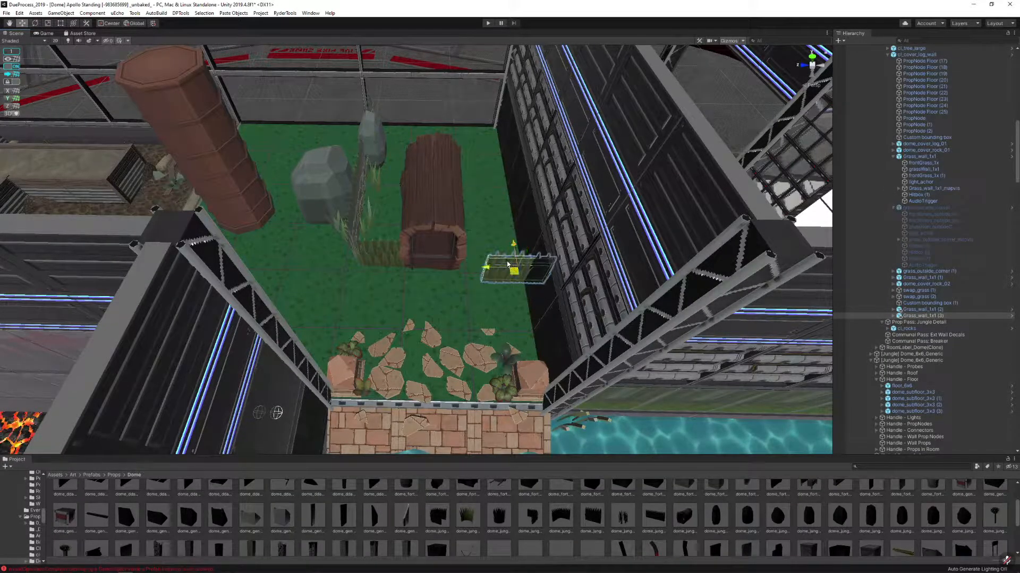
Turn off snapping and slide the new grass wall piece closer to the log to close the gap beside it
{"action": "key", "text": "f"}
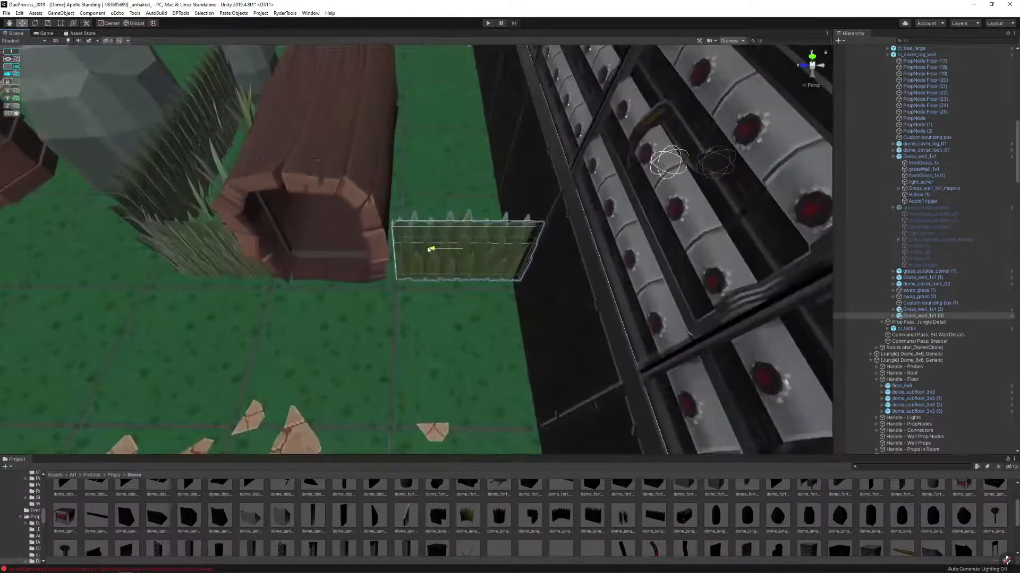
{"action": "left_click", "coordinate": [12, 66]}
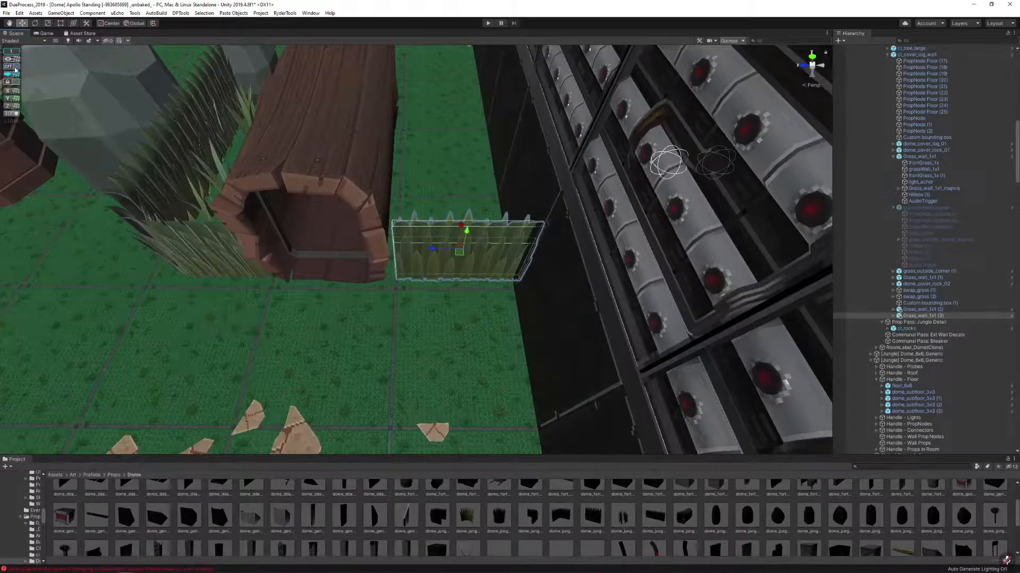
{"action": "left_click_drag", "start_coordinate": [434, 249], "coordinate": [419, 249]}
{"action": "scroll", "coordinate": [418, 247], "scroll_direction": "down", "scroll_amount": 5}
Examine the sand room, the lava pit and their neighbouring rooms for cover and sightlines from several angles
{"action": "right_click_drag", "start_coordinate": [418, 248], "coordinate": [492, 253]}
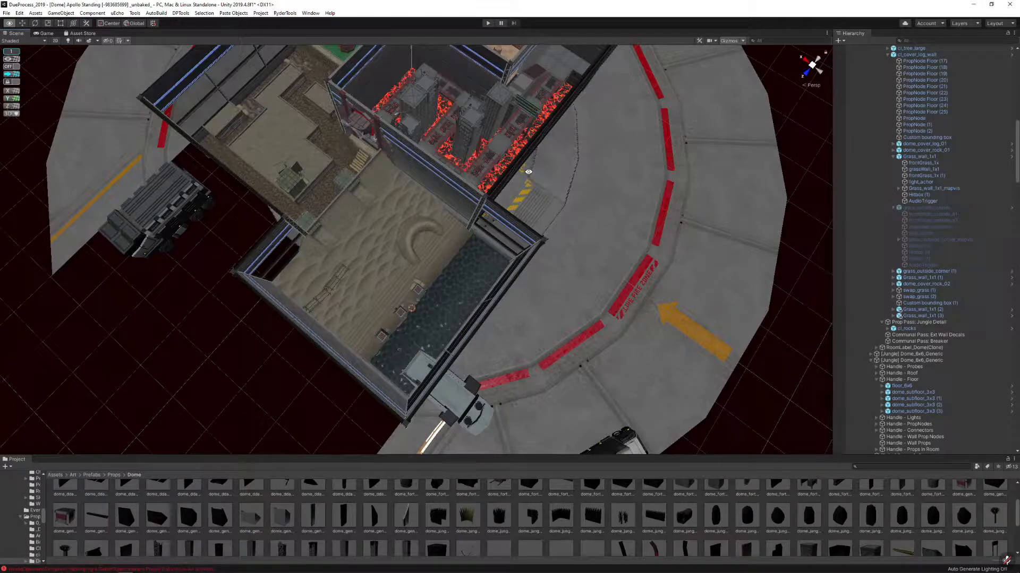
{"action": "key", "text": "w"}
{"action": "right_click_drag", "start_coordinate": [528, 172], "coordinate": [511, 151]}
{"action": "left_click", "coordinate": [507, 153]}
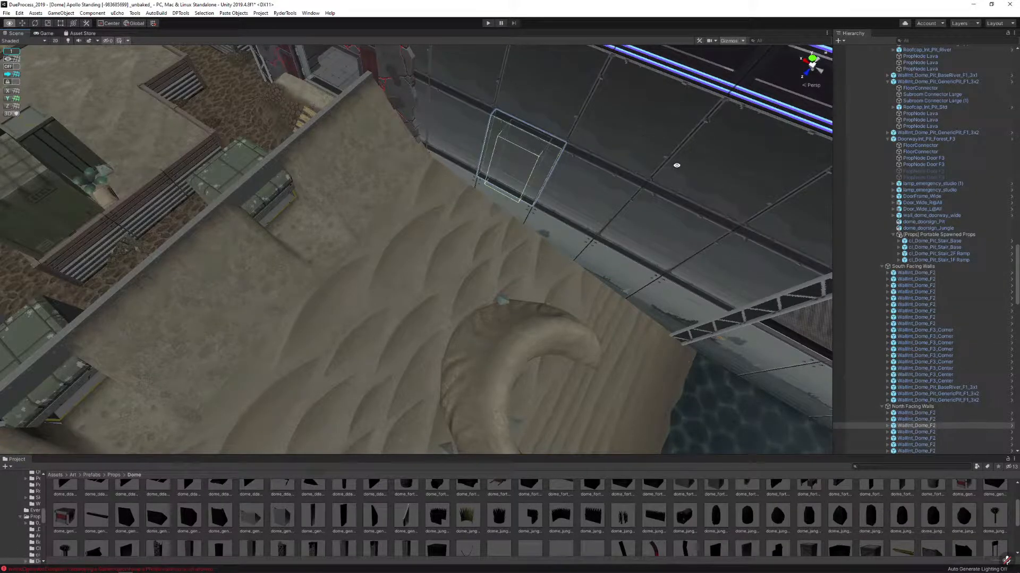
{"action": "right_click_drag", "start_coordinate": [676, 165], "coordinate": [409, 241]}
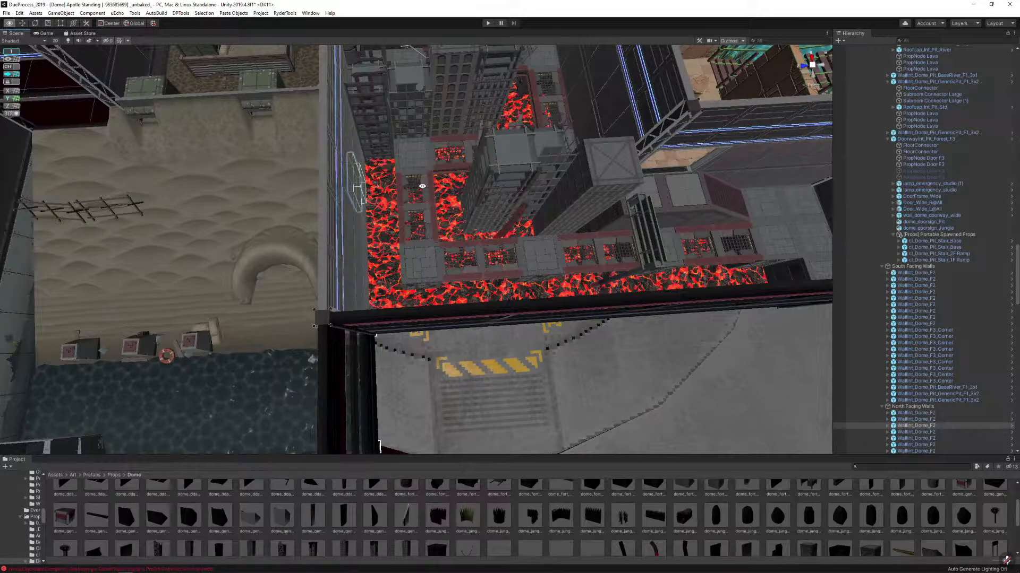
{"action": "scroll", "coordinate": [446, 180], "scroll_direction": "down", "scroll_amount": 5}
{"action": "left_click_drag", "start_coordinate": [446, 180], "coordinate": [465, 96], "text": "alt"}
{"action": "scroll", "coordinate": [427, 91], "scroll_direction": "down", "scroll_amount": 4}
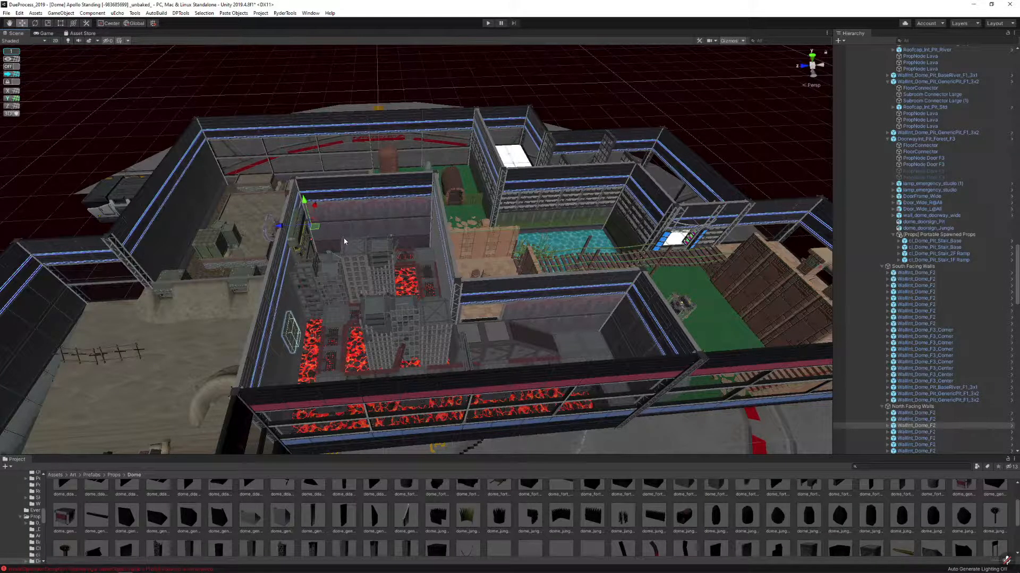
{"action": "left_click_drag", "start_coordinate": [344, 241], "coordinate": [493, 231], "text": "alt"}
{"action": "scroll", "coordinate": [428, 194], "scroll_direction": "down", "scroll_amount": 1}
{"action": "scroll", "coordinate": [441, 196], "scroll_direction": "up", "scroll_amount": 5}
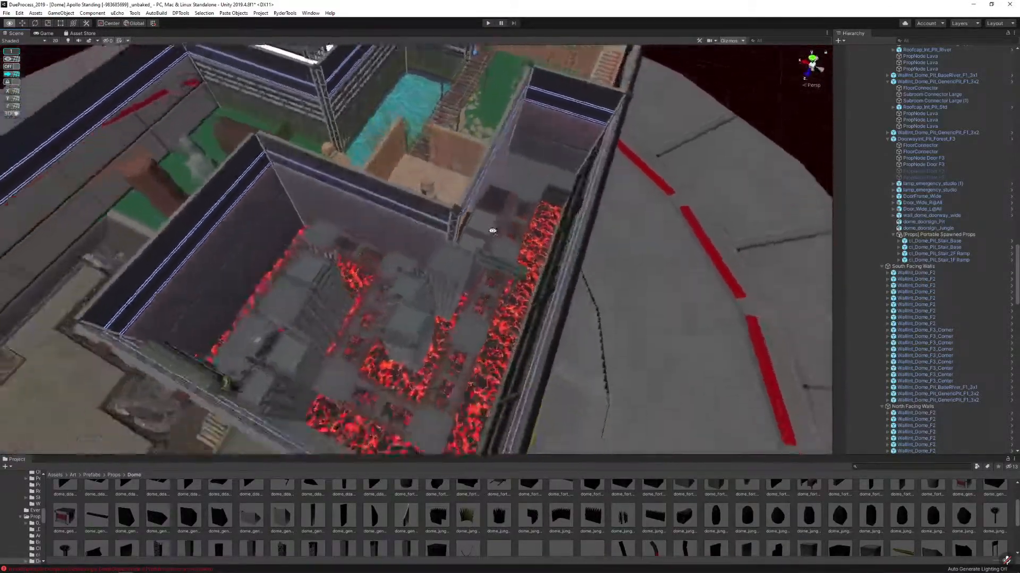
{"action": "right_click_drag", "start_coordinate": [493, 231], "coordinate": [496, 244]}
{"action": "key", "text": "s"}
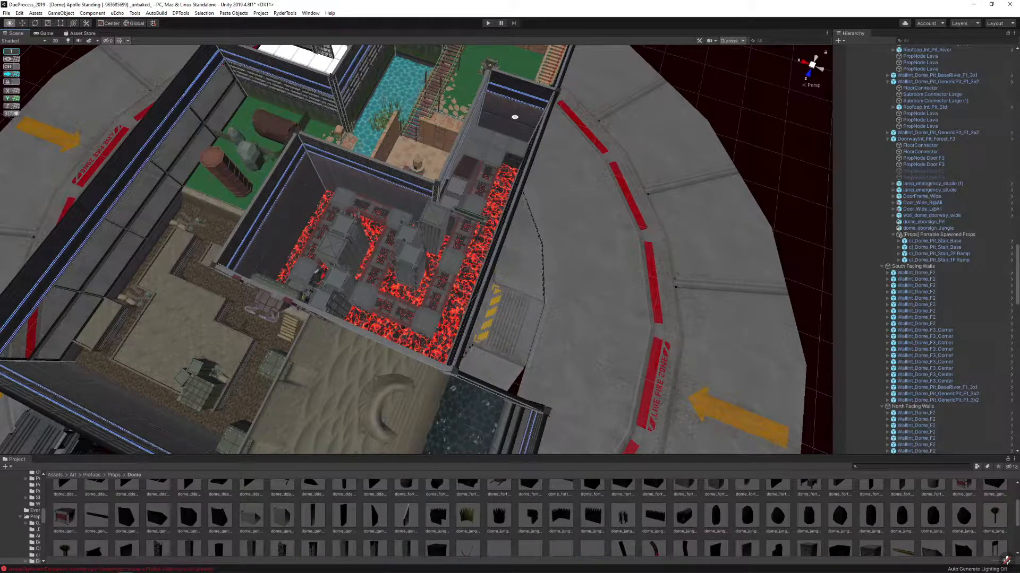
{"action": "left_click_drag", "start_coordinate": [560, 139], "coordinate": [255, 163], "text": "alt"}
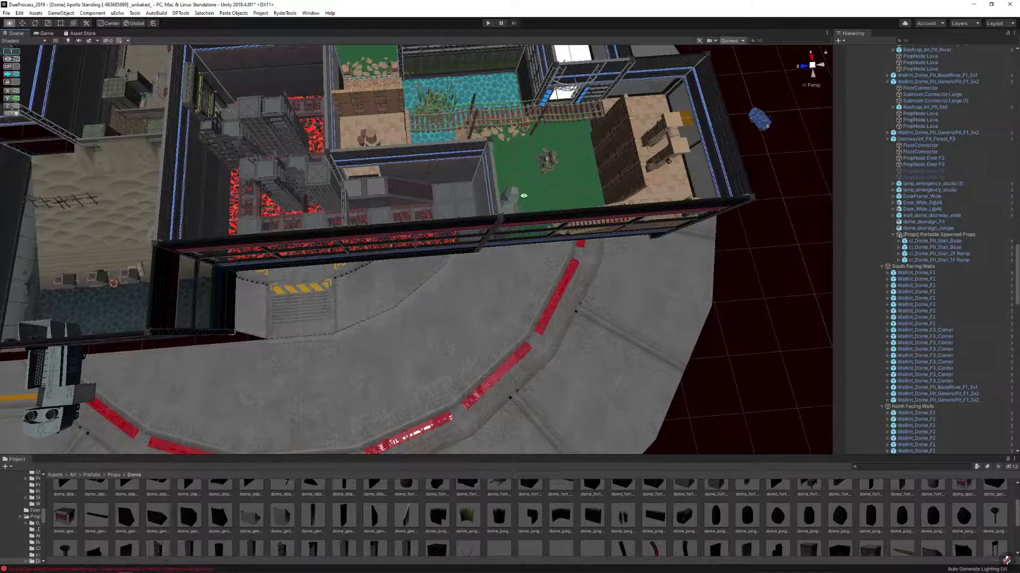
Re-enable snapping and move the cl_rocks cluster out of the room's corner, away from both walls and towards the bomb
{"action": "left_click", "coordinate": [508, 201]}
{"action": "key", "text": "w"}
{"action": "mouse_move", "coordinate": [499, 201]}
{"action": "right_mouse_down"}
{"action": "mouse_move", "coordinate": [510, 178]}
{"action": "mouse_move", "coordinate": [486, 209]}
{"action": "right_mouse_up"}
{"action": "key", "text": "s"}
{"action": "left_click_drag", "start_coordinate": [340, 231], "coordinate": [392, 168]}
{"action": "key", "text": "ctrl+z"}
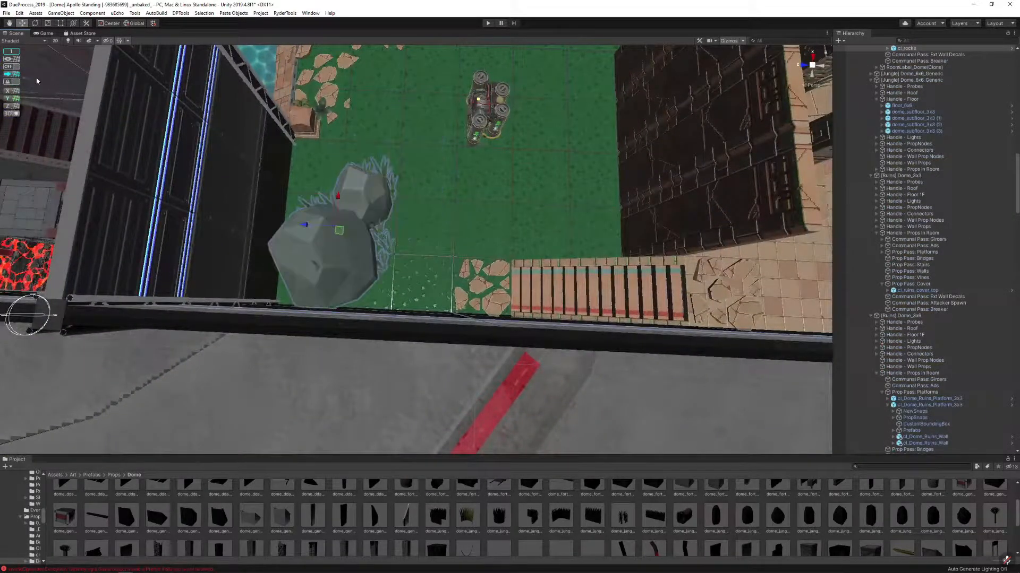
{"action": "left_click", "coordinate": [12, 66]}
{"action": "left_click_drag", "start_coordinate": [339, 230], "coordinate": [400, 176]}
{"action": "key", "text": "w"}
{"action": "right_click_drag", "start_coordinate": [400, 176], "coordinate": [423, 169]}
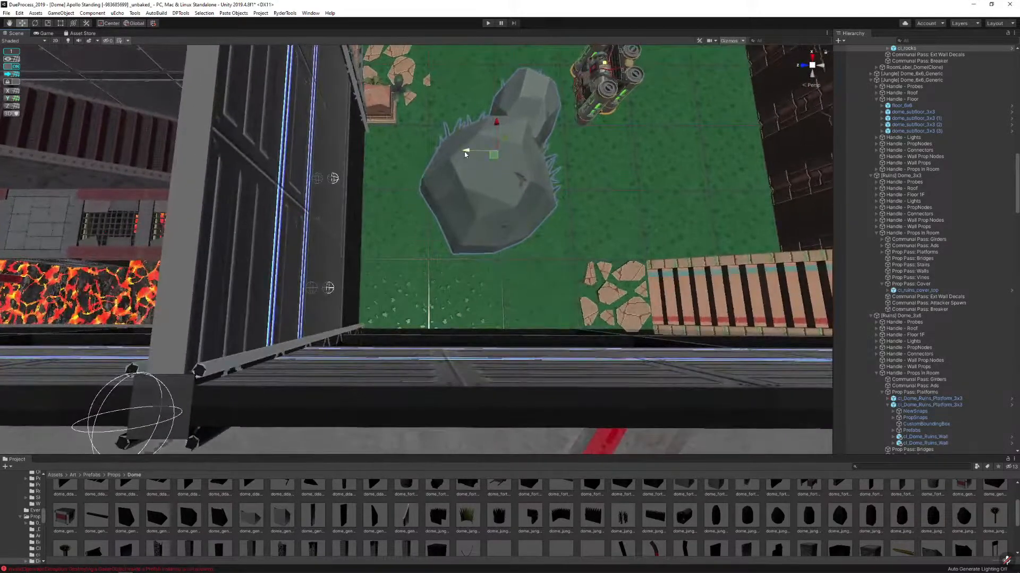
{"action": "mouse_move", "coordinate": [465, 154]}
{"action": "left_mouse_down"}
{"action": "mouse_move", "coordinate": [484, 154]}
{"action": "mouse_move", "coordinate": [465, 154]}
{"action": "left_mouse_up"}
Switch the transform handle to Pivot and move the bomb away from the rocks towards the ruins platform wall
{"action": "key", "text": "w"}
{"action": "right_click_drag", "start_coordinate": [432, 177], "coordinate": [357, 175]}
{"action": "key", "text": "s"}
{"action": "left_click", "coordinate": [393, 177]}
{"action": "key", "text": "s"}
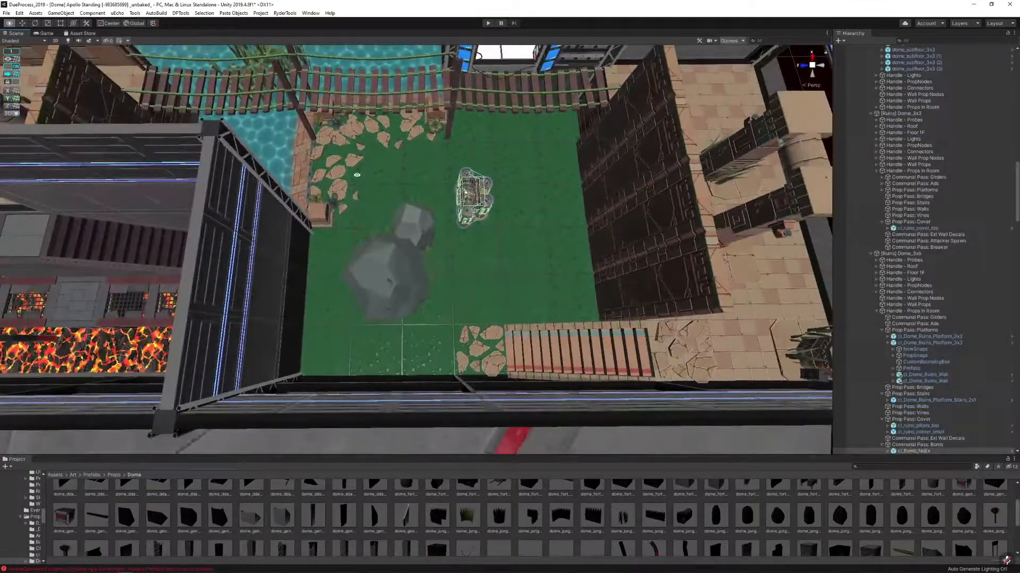
{"action": "left_click", "coordinate": [110, 23]}
{"action": "left_click_drag", "start_coordinate": [429, 205], "coordinate": [477, 205]}
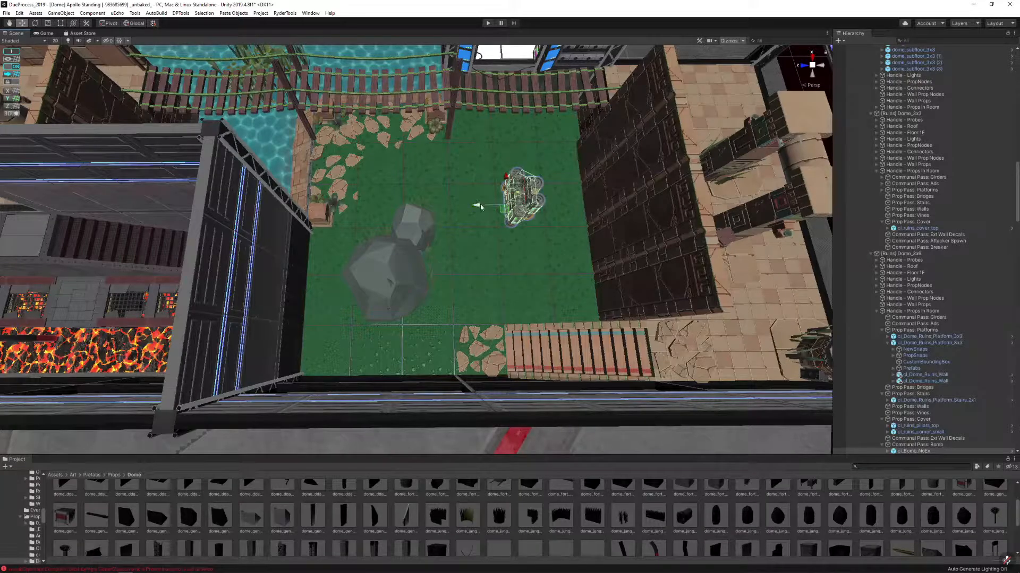
Duplicate a cl_Dome_Ruins_Wall piece and pull the copy out from the platform to stand behind the bomb
{"action": "left_click_drag", "start_coordinate": [475, 202], "coordinate": [598, 176], "text": "alt"}
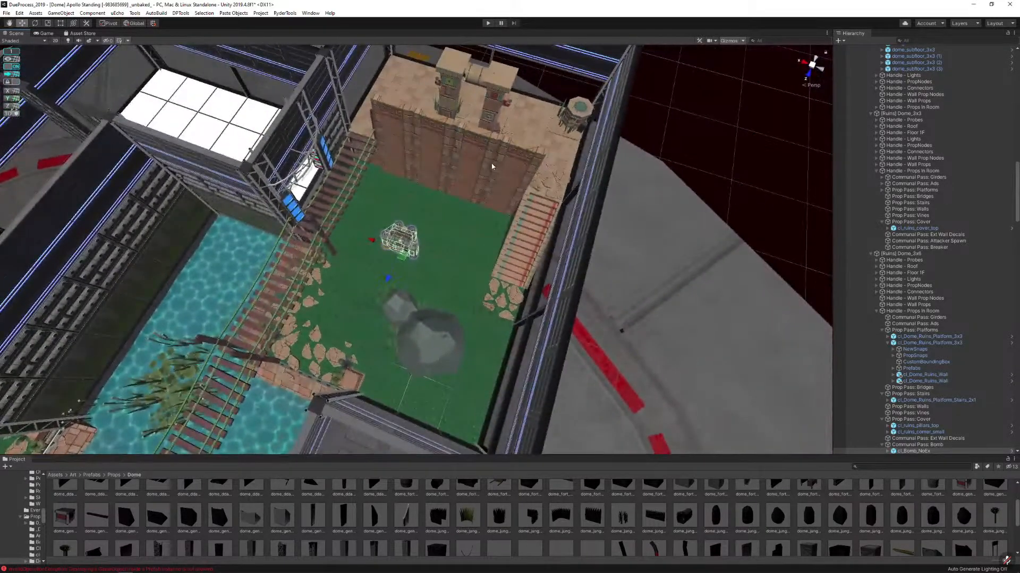
{"action": "left_click", "coordinate": [492, 165]}
{"action": "key", "text": "ctrl+d"}
{"action": "left_click_drag", "start_coordinate": [496, 237], "coordinate": [424, 237]}
Search the project assets for "alter" and open the Ruins cluster folder containing the cl_Dome_Ruins_Alter prefab
{"action": "left_click", "coordinate": [891, 468]}
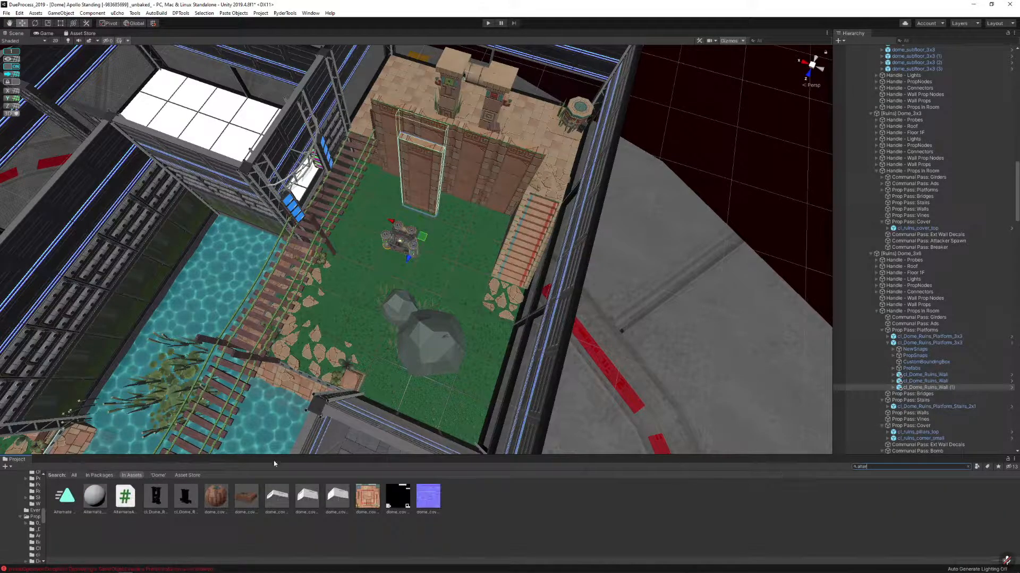
{"action": "left_click", "coordinate": [156, 497]}
{"action": "left_click", "coordinate": [967, 467]}
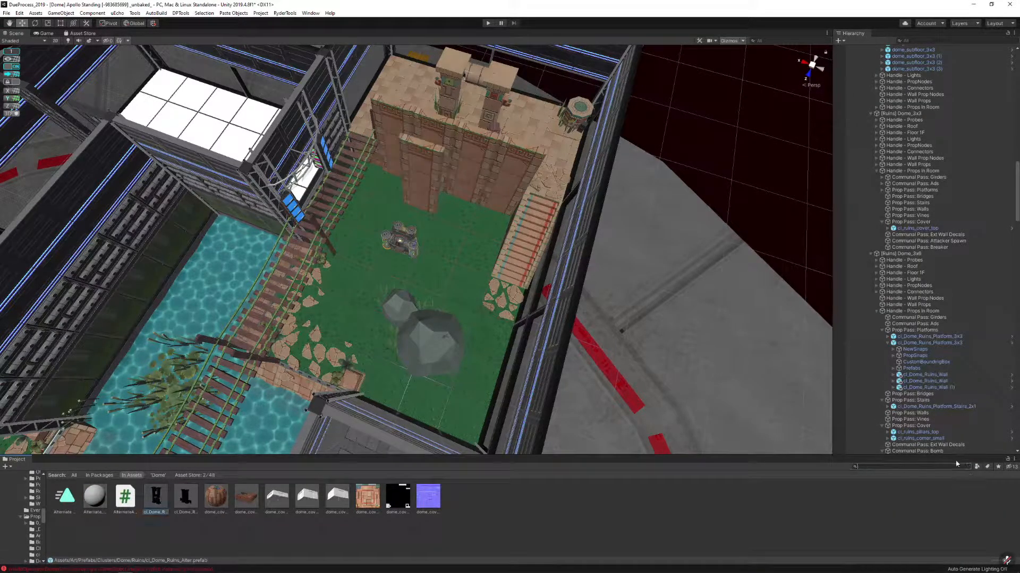
Replace the duplicated ruins wall behind the bomb with the cl_ruins_wall_pillar prefab
{"action": "left_click", "coordinate": [421, 167]}
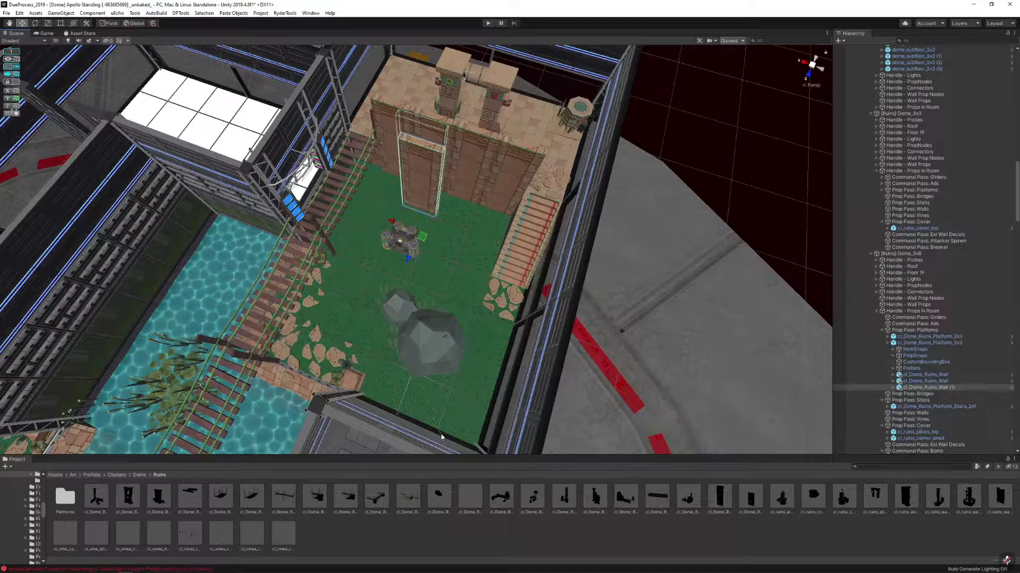
{"action": "key", "text": "ctrl+shift+r"}
{"action": "left_click_drag", "start_coordinate": [936, 497], "coordinate": [545, 125]}
{"action": "left_click", "coordinate": [677, 310]}
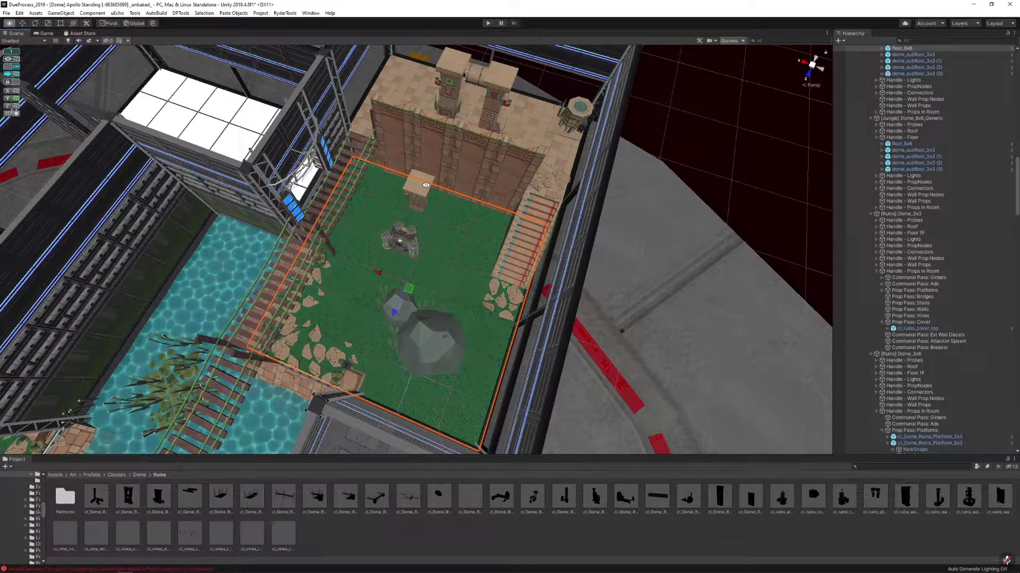
Examine the lava pit, the adjoining rooms and the reeds in the pond for remaining layout problems
{"action": "left_click_drag", "start_coordinate": [426, 185], "coordinate": [320, 205], "text": "alt"}
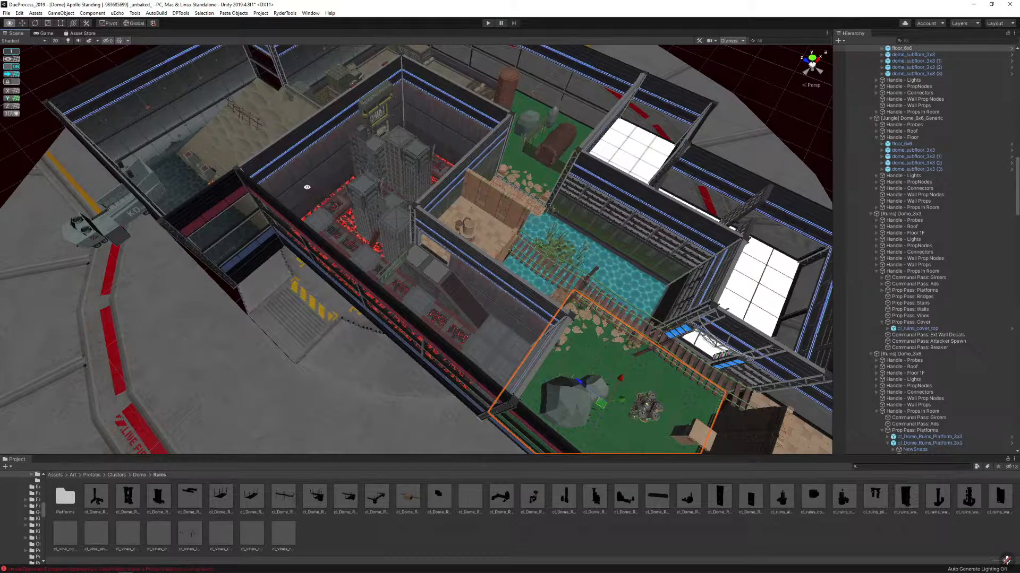
{"action": "left_click_drag", "start_coordinate": [309, 183], "coordinate": [582, 216], "text": "alt"}
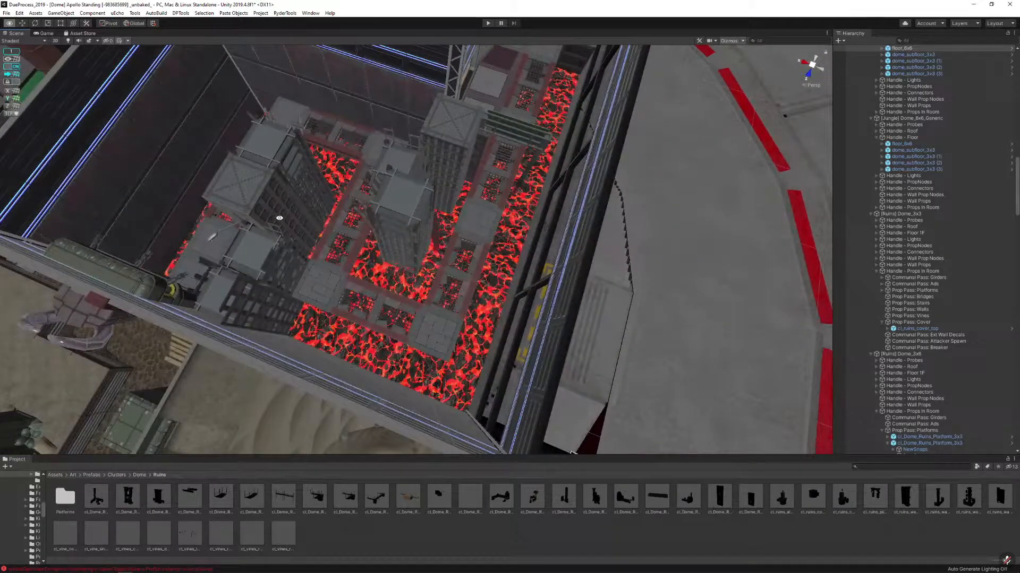
{"action": "left_click_drag", "start_coordinate": [449, 226], "coordinate": [437, 183], "text": "alt"}
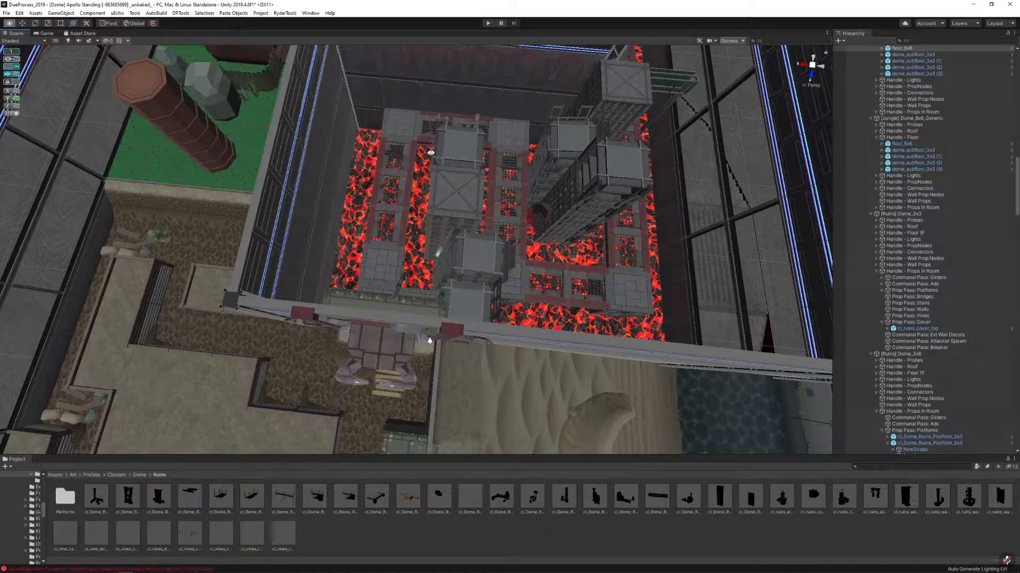
{"action": "left_click_drag", "start_coordinate": [443, 155], "coordinate": [369, 176], "text": "alt"}
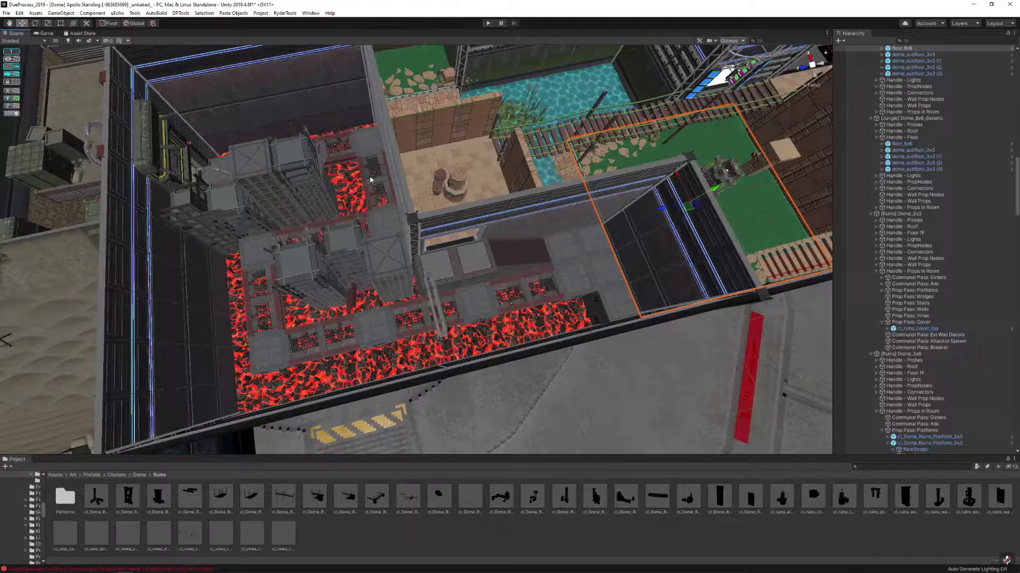
{"action": "left_click_drag", "start_coordinate": [370, 180], "coordinate": [313, 223], "text": "alt"}
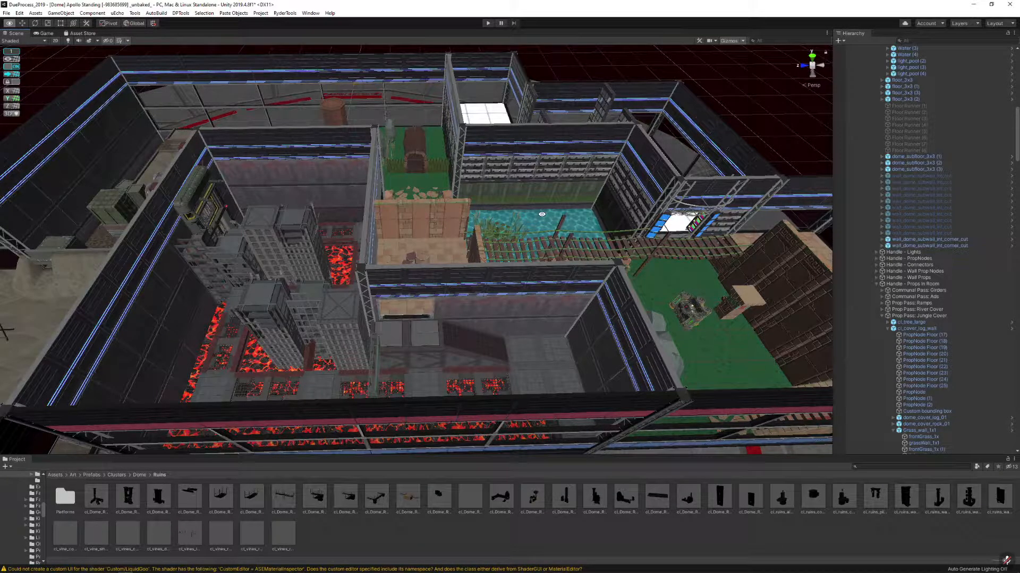
{"action": "key", "text": "d"}
{"action": "right_click_drag", "start_coordinate": [542, 214], "coordinate": [401, 170]}
{"action": "key", "text": "w"}
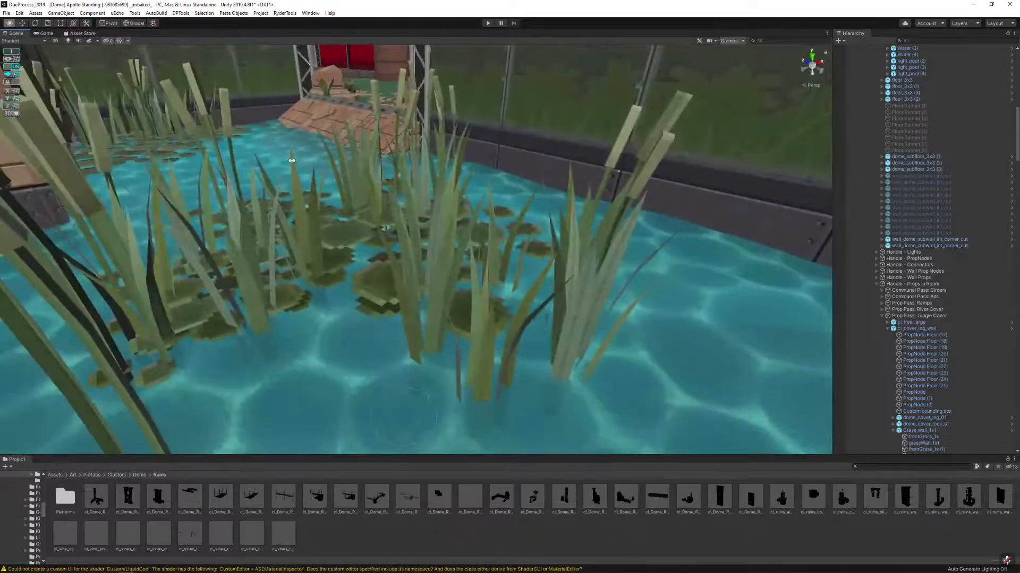
{"action": "right_click_drag", "start_coordinate": [291, 161], "coordinate": [267, 152]}
{"action": "key", "text": "s"}
Select the cl_ruins_wall_pillar beside the bomb and adjust its position in front of the ruins platform wall
{"action": "right_click_drag", "start_coordinate": [362, 165], "coordinate": [461, 294]}
{"action": "key", "text": "w"}
{"action": "left_click", "coordinate": [456, 253]}
{"action": "key", "text": "w"}
{"action": "key", "text": "w"}
{"action": "left_click", "coordinate": [479, 235]}
{"action": "key", "text": "s"}
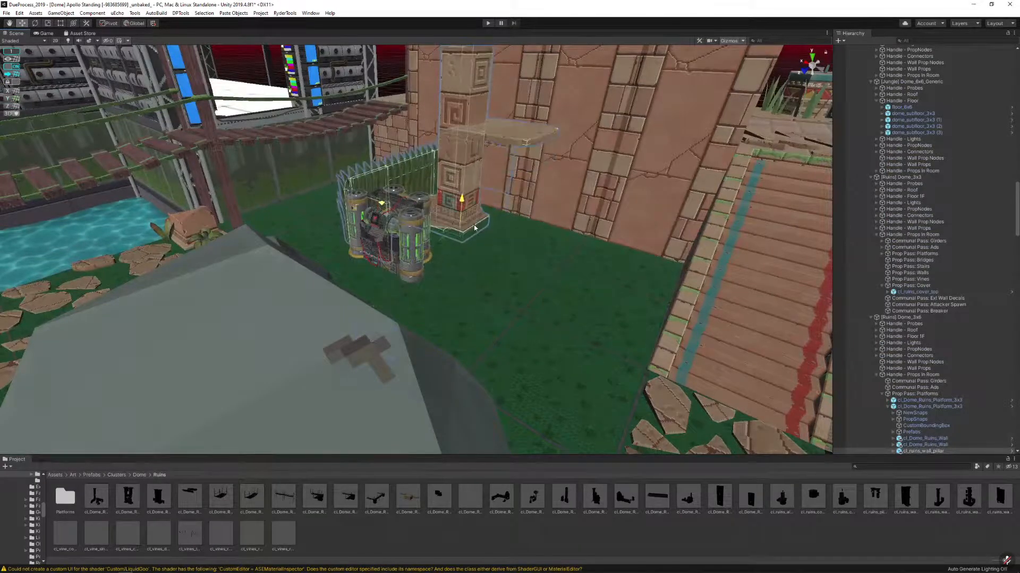
{"action": "left_click_drag", "start_coordinate": [565, 244], "coordinate": [562, 234]}
Inspect the pillar, bomb and ruins platform up close and from above the room
{"action": "key", "text": "w"}
{"action": "right_click_drag", "start_coordinate": [561, 234], "coordinate": [462, 273]}
{"action": "key", "text": "s"}
{"action": "key", "text": "w"}
{"action": "right_click_drag", "start_coordinate": [403, 292], "coordinate": [575, 221]}
{"action": "key", "text": "w"}
{"action": "key", "text": "s"}
{"action": "key", "text": "a"}
{"action": "key", "text": "f"}
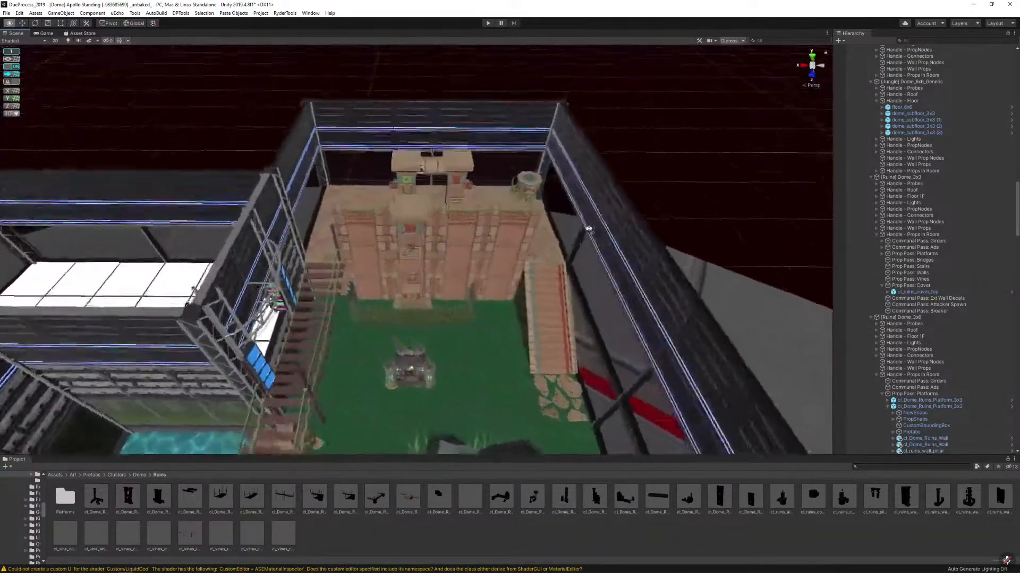
Shift the cl_ruins_wall_pillar sideways along the ruins platform wall behind the bomb and deselect it
{"action": "left_click_drag", "start_coordinate": [380, 303], "coordinate": [403, 303]}
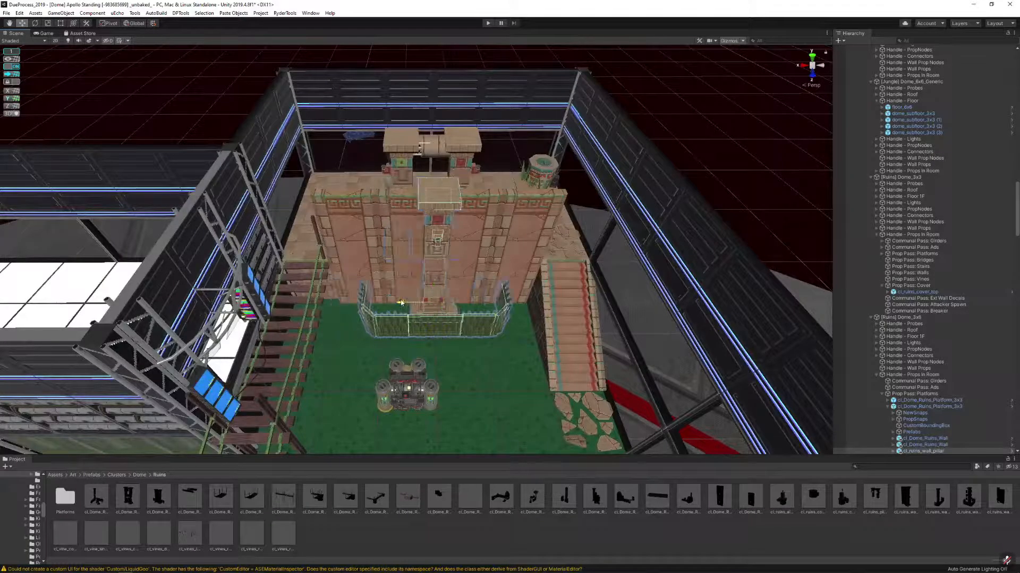
{"action": "left_click", "coordinate": [694, 134]}
{"action": "key", "text": "s"}
{"action": "key", "text": "d"}
{"action": "right_click_drag", "start_coordinate": [694, 134], "coordinate": [529, 190]}
{"action": "key", "text": "w"}
{"action": "key", "text": "s"}
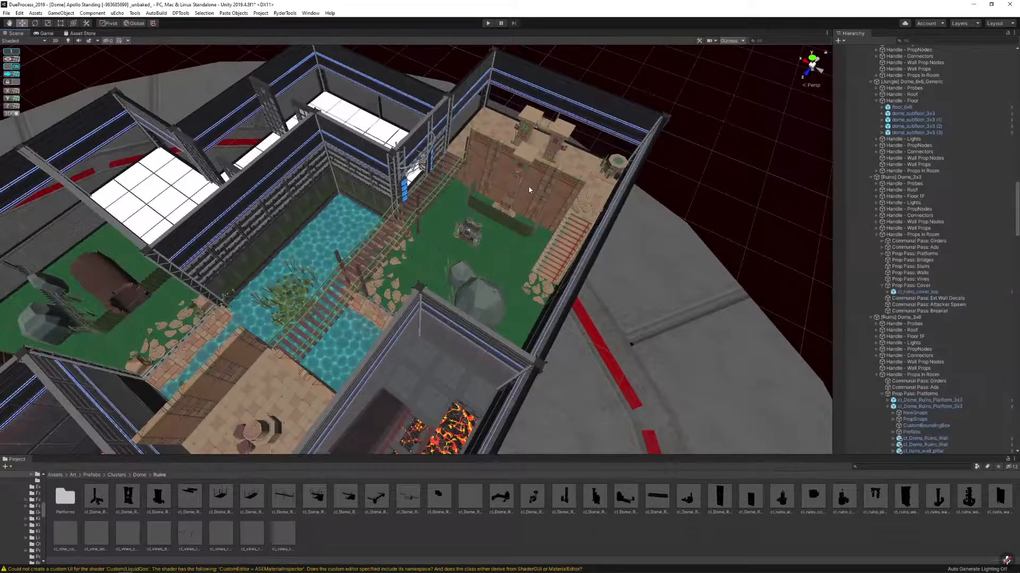
Examine the observation room's wall panels beside the river pond for layout problems
{"action": "left_click_drag", "start_coordinate": [686, 177], "coordinate": [402, 166], "text": "alt"}
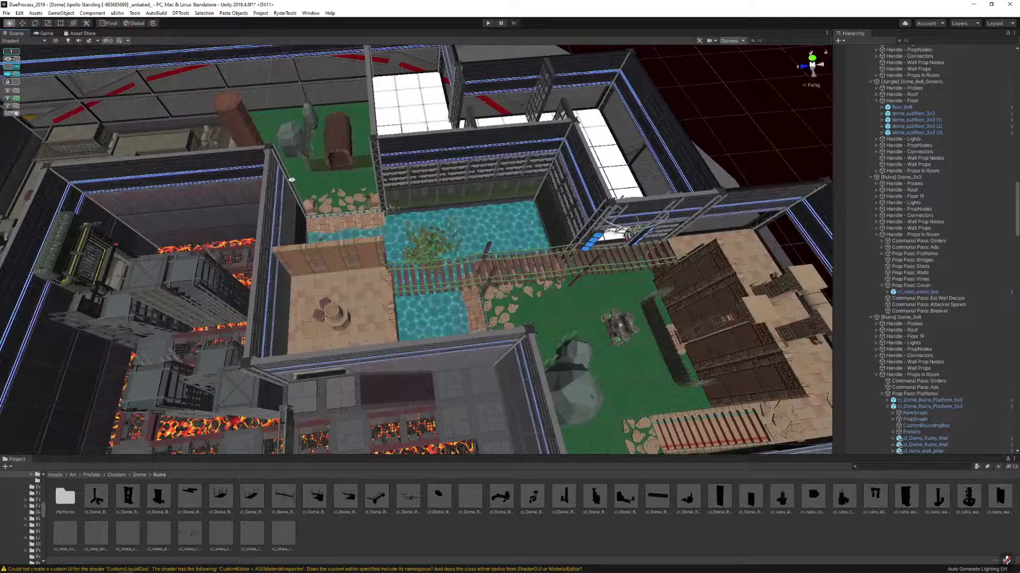
{"action": "left_click", "coordinate": [418, 192]}
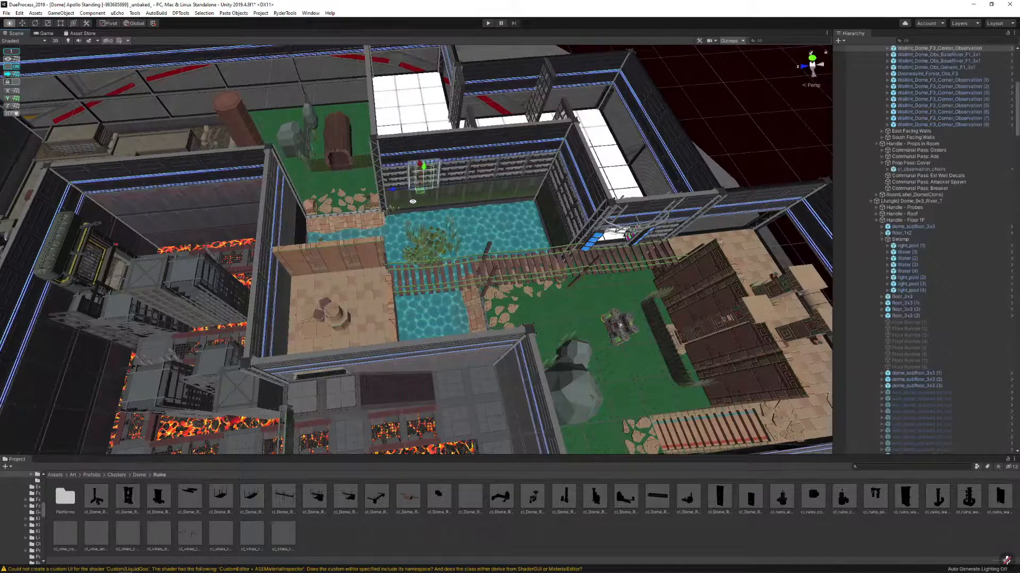
{"action": "left_click", "coordinate": [446, 193]}
{"action": "key", "text": "f"}
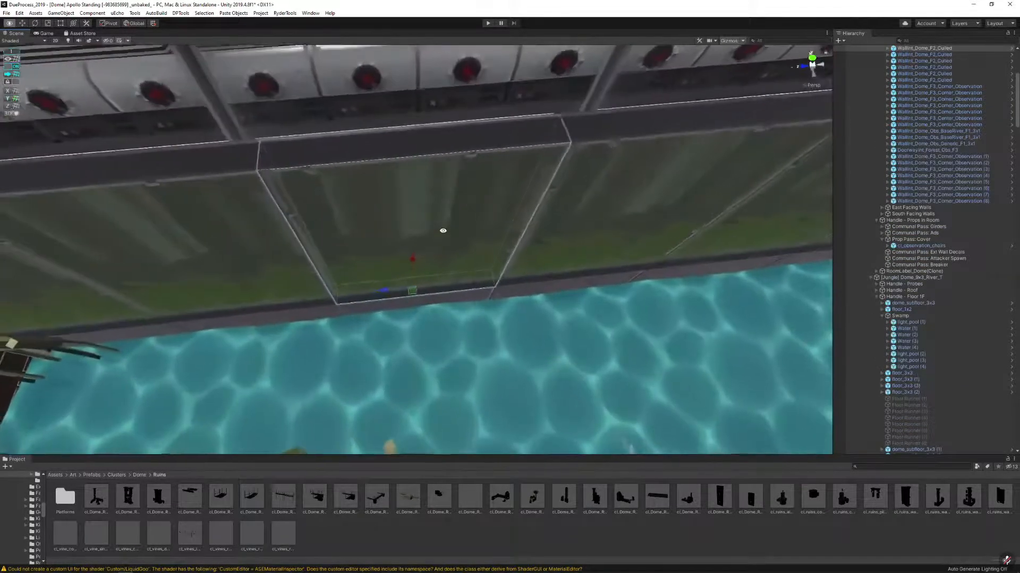
{"action": "scroll", "coordinate": [446, 184], "scroll_direction": "down", "scroll_amount": 3}
{"action": "left_click_drag", "start_coordinate": [446, 184], "coordinate": [446, 158], "text": "alt"}
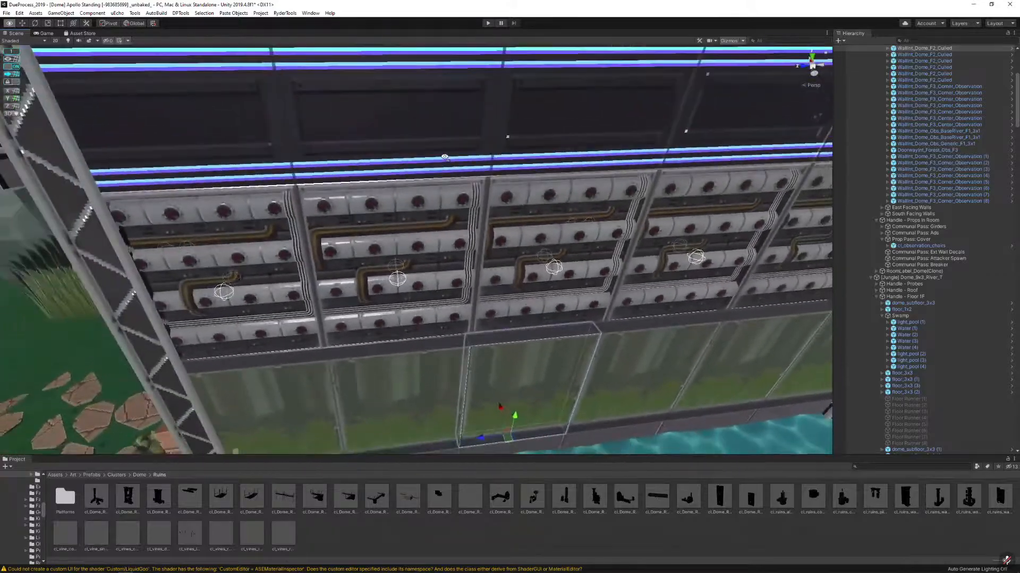
{"action": "right_click_drag", "start_coordinate": [498, 232], "coordinate": [463, 270]}
{"action": "key", "text": "w"}
{"action": "key", "text": "s"}
{"action": "key", "text": "w"}
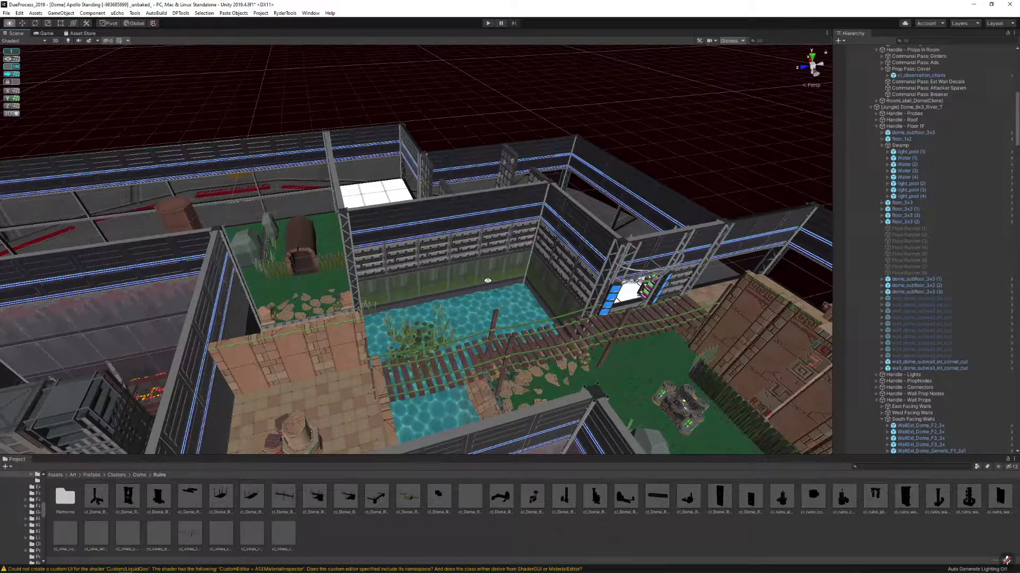
Inspect the interior wall panels and the corner of the lava pit room next to the jungle
{"action": "right_click_drag", "start_coordinate": [487, 281], "coordinate": [359, 235]}
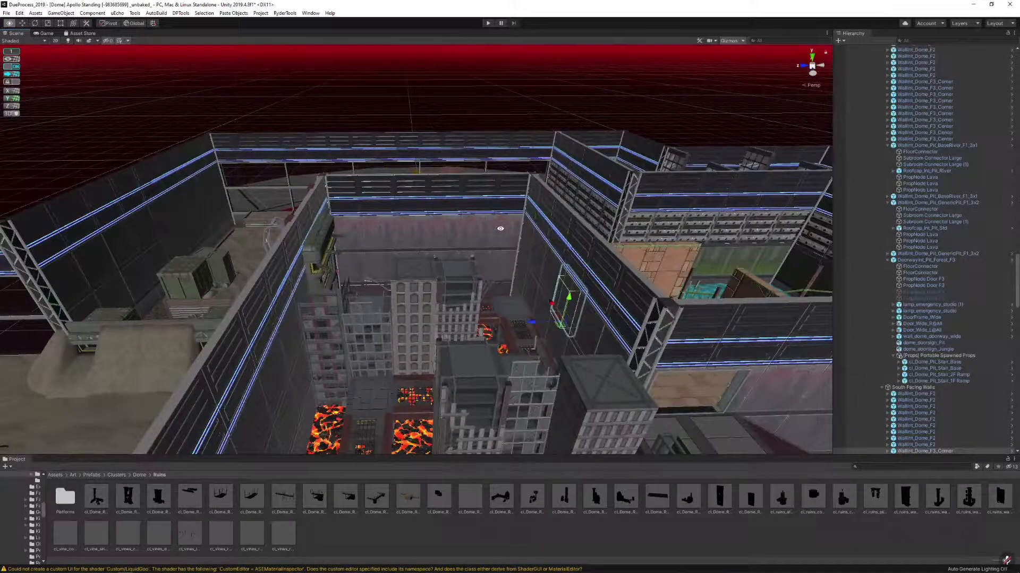
{"action": "left_click", "coordinate": [398, 231]}
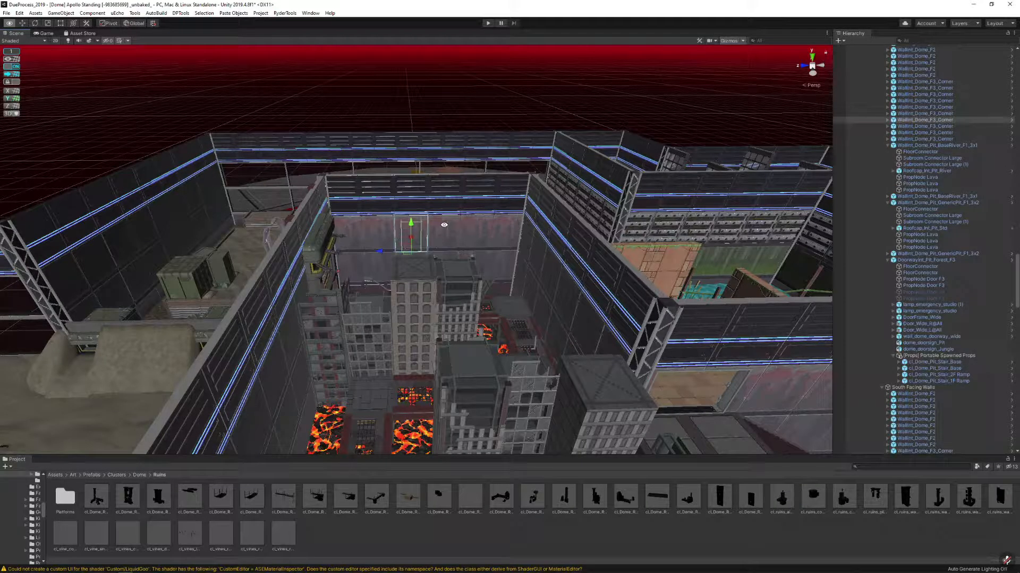
{"action": "left_click", "coordinate": [500, 265]}
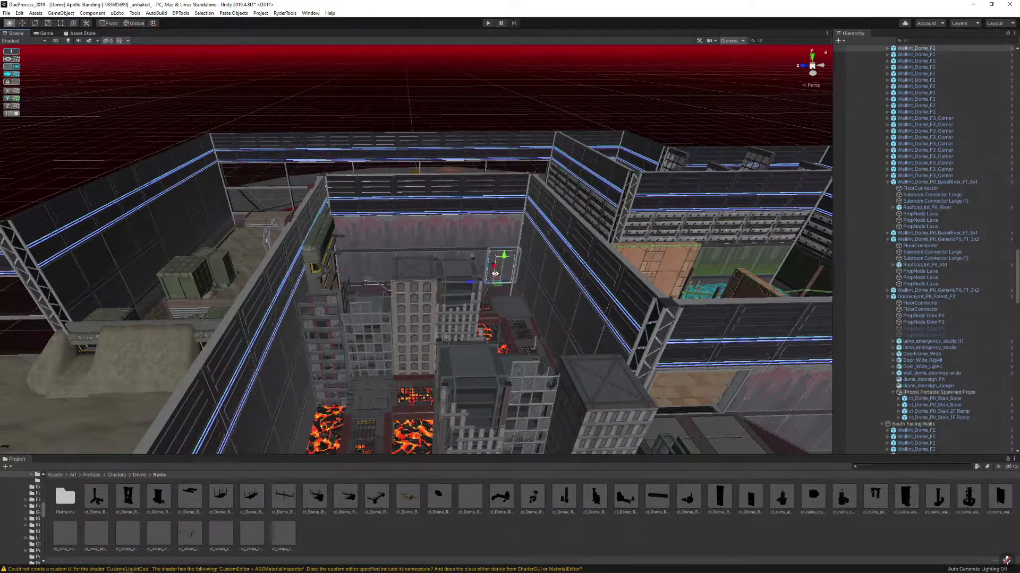
{"action": "right_click_drag", "start_coordinate": [500, 265], "coordinate": [413, 316]}
{"action": "key", "text": "w"}
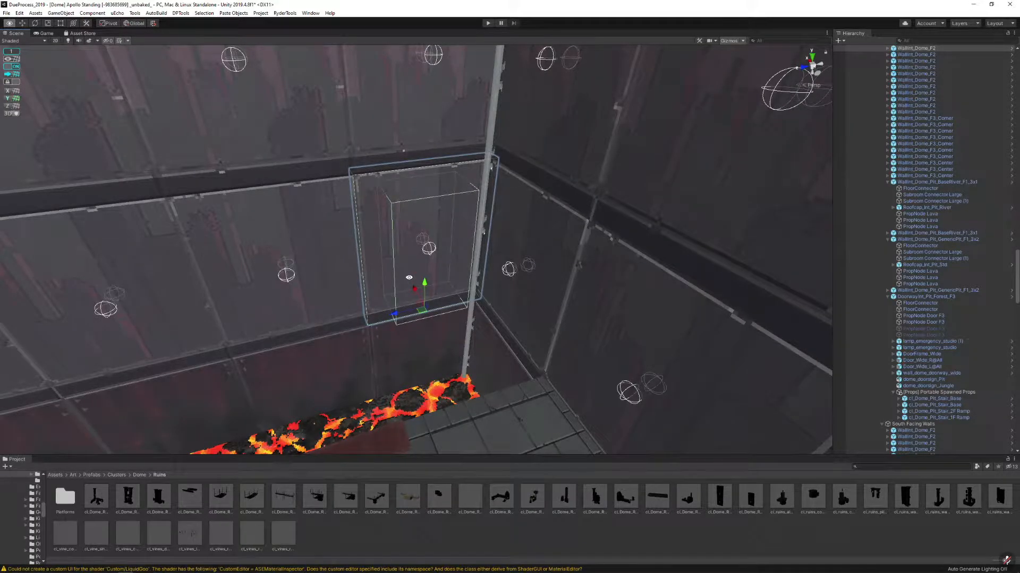
{"action": "right_click_drag", "start_coordinate": [409, 277], "coordinate": [384, 214]}
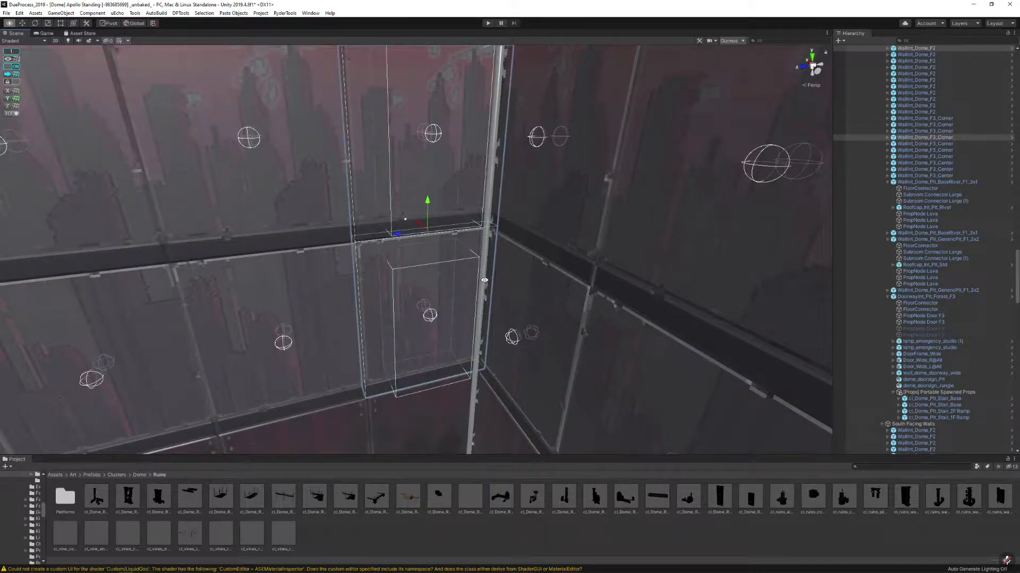
{"action": "right_click_drag", "start_coordinate": [484, 280], "coordinate": [619, 242]}
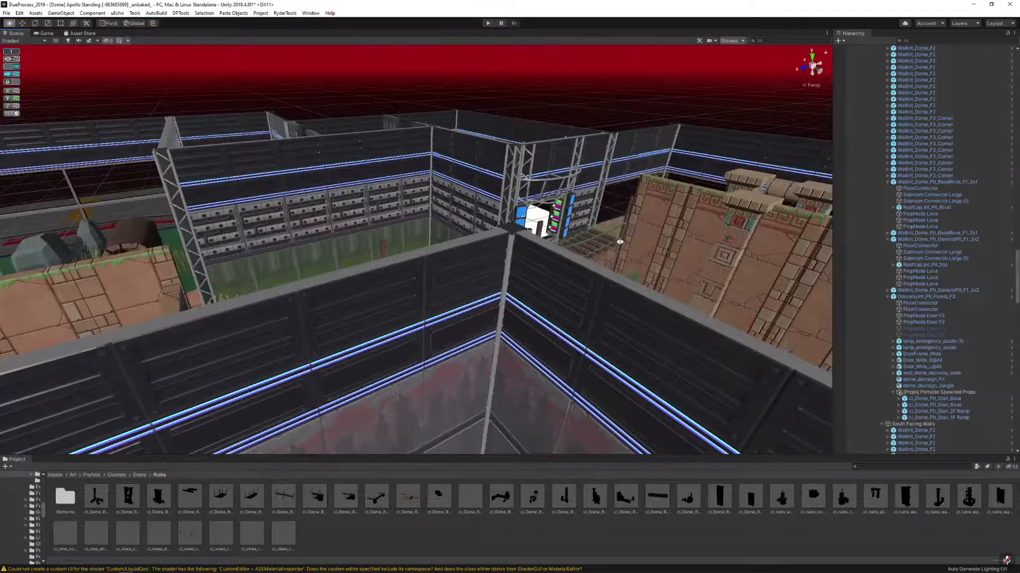
{"action": "right_click_drag", "start_coordinate": [241, 261], "coordinate": [245, 261]}
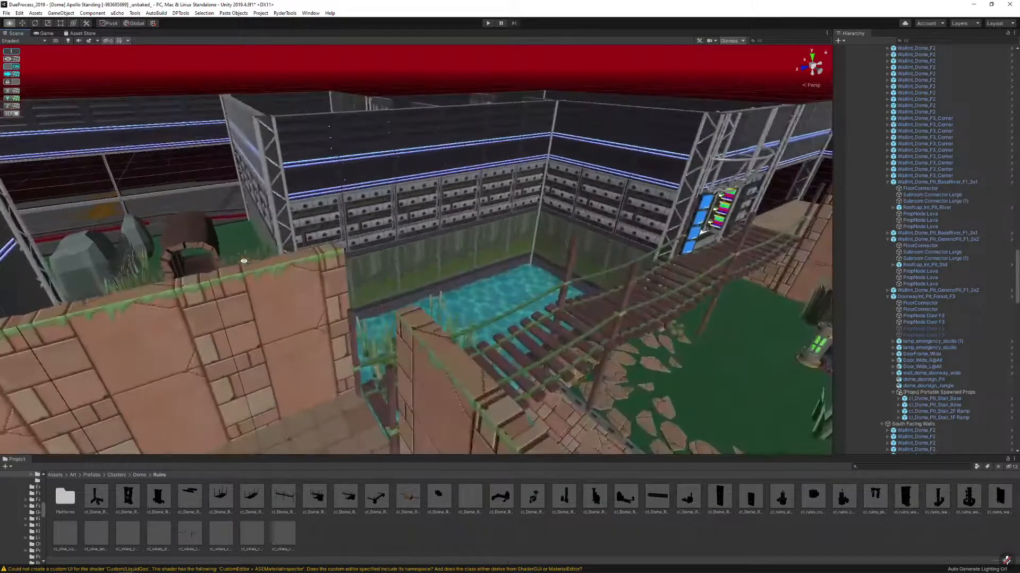
Inspect the cl_Dome_Ruins_Wall segments around the tiled ruins platform and review the surrounding level layout
{"action": "left_click", "coordinate": [264, 287]}
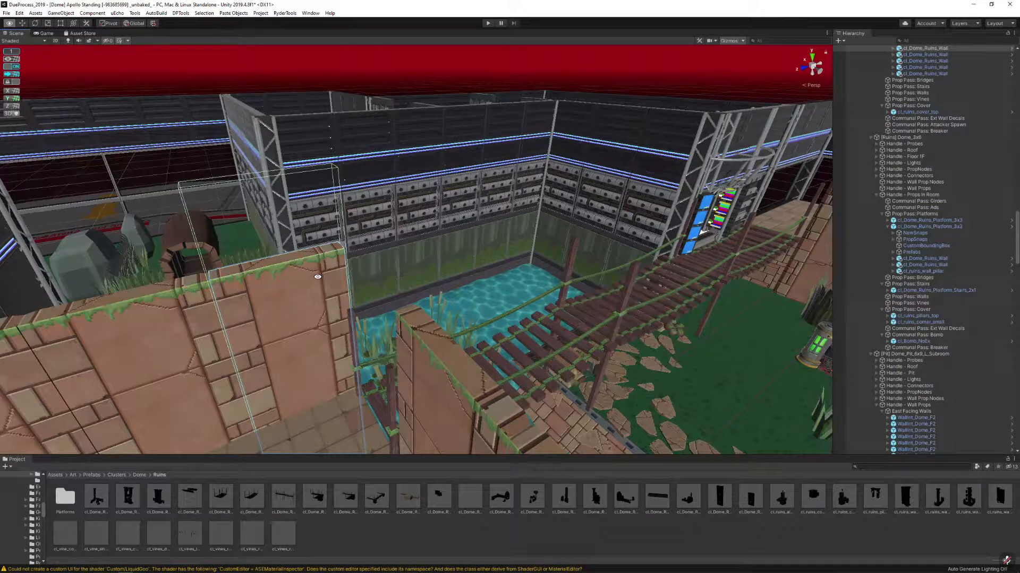
{"action": "right_click_drag", "start_coordinate": [432, 262], "coordinate": [371, 361]}
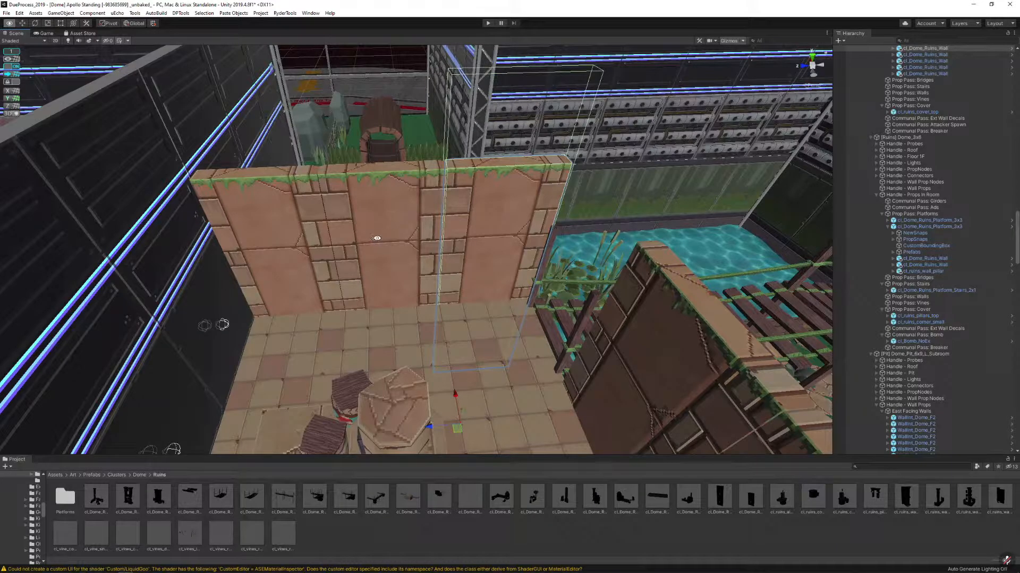
{"action": "right_click_drag", "start_coordinate": [359, 252], "coordinate": [441, 182]}
{"action": "left_click", "coordinate": [484, 147]}
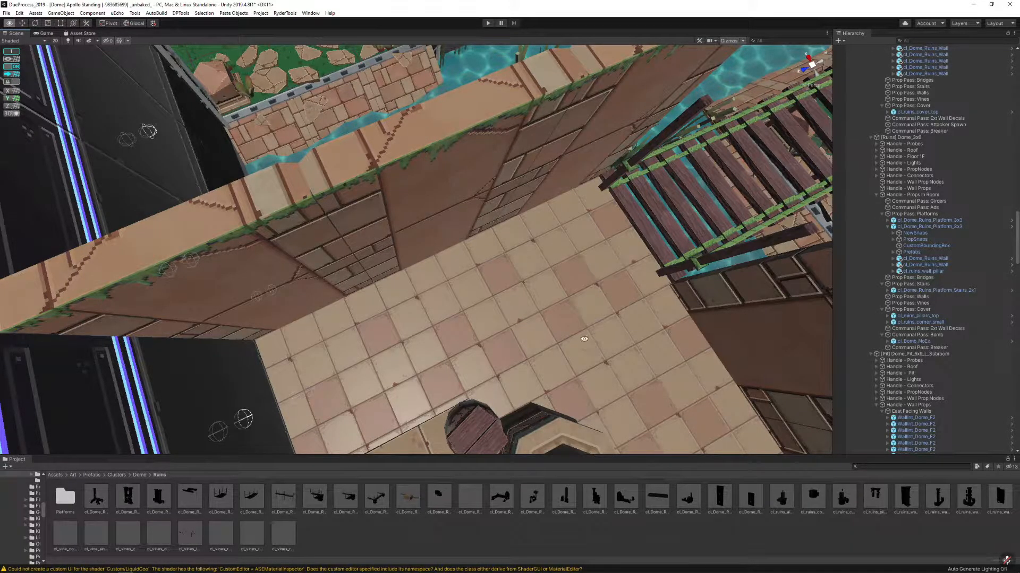
{"action": "scroll", "coordinate": [436, 177], "scroll_direction": "down", "scroll_amount": 10, "text": "alt"}
{"action": "left_click_drag", "start_coordinate": [438, 178], "coordinate": [559, 192], "text": "alt"}
{"action": "scroll", "coordinate": [435, 114], "scroll_direction": "up", "scroll_amount": 5, "text": "alt"}
{"action": "scroll", "coordinate": [398, 155], "scroll_direction": "up", "scroll_amount": 3, "text": "alt"}
{"action": "scroll", "coordinate": [412, 159], "scroll_direction": "down", "scroll_amount": 8, "text": "alt"}
{"action": "scroll", "coordinate": [423, 169], "scroll_direction": "down", "scroll_amount": 5, "text": "alt"}
{"action": "scroll", "coordinate": [568, 163], "scroll_direction": "down", "scroll_amount": 2}
Replace the upper glass WallExt_Dome_F3_3x panel beside the attacker spawn's inner corner with the WallExt_Dome_F3_3x_solid prefab
{"action": "left_click", "coordinate": [322, 372]}
{"action": "left_click_drag", "start_coordinate": [322, 372], "coordinate": [394, 266], "text": "alt"}
{"action": "scroll", "coordinate": [510, 335], "scroll_direction": "up", "scroll_amount": 3, "text": "alt"}
{"action": "scroll", "coordinate": [498, 267], "scroll_direction": "up", "scroll_amount": 3, "text": "alt"}
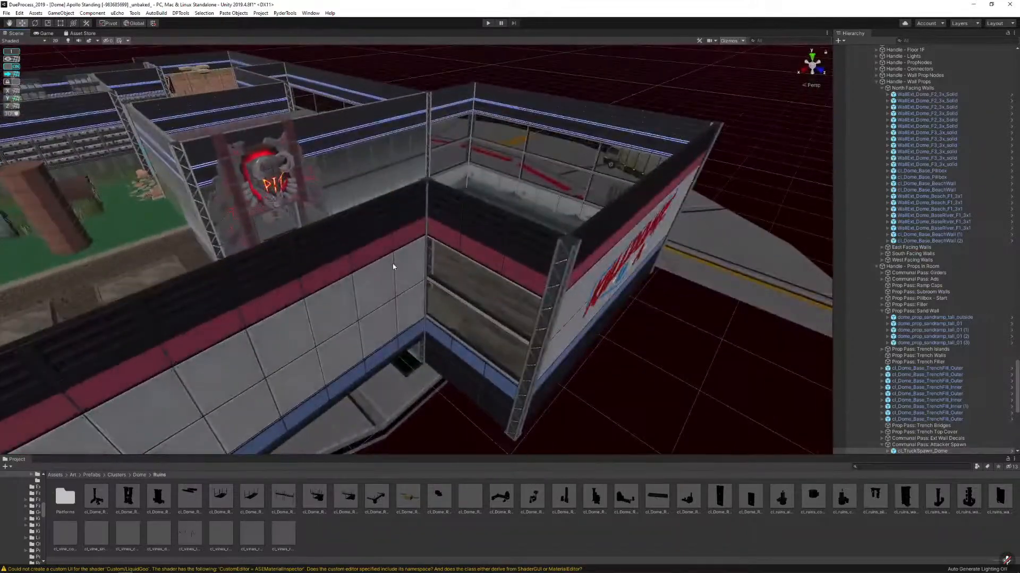
{"action": "left_click", "coordinate": [394, 266]}
{"action": "left_click", "coordinate": [505, 302]}
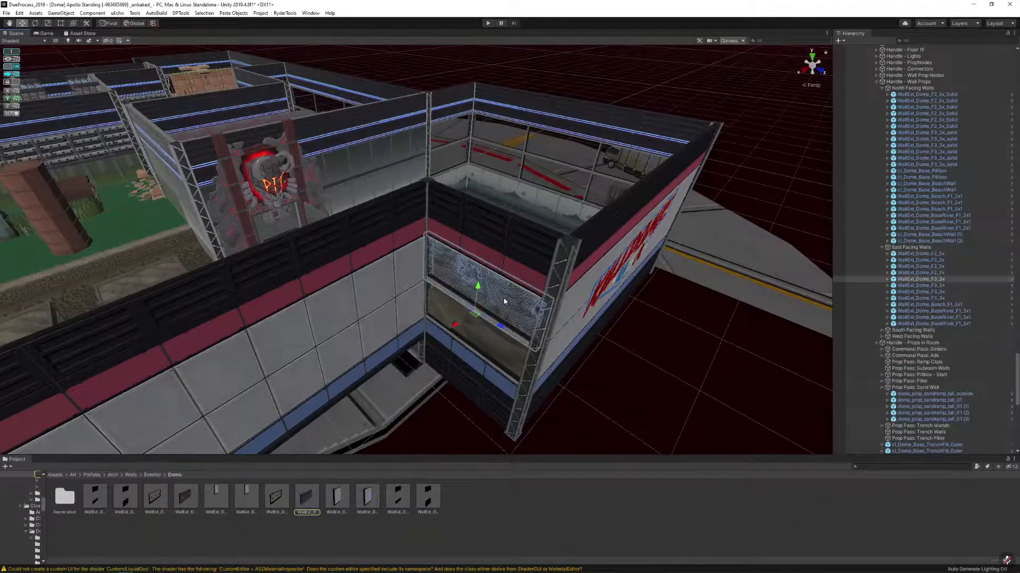
{"action": "key", "text": "alt"}
{"action": "key", "text": "alt"}
{"action": "key", "text": "ctrl+shift+r"}
{"action": "left_click_drag", "start_coordinate": [336, 496], "coordinate": [571, 125]}
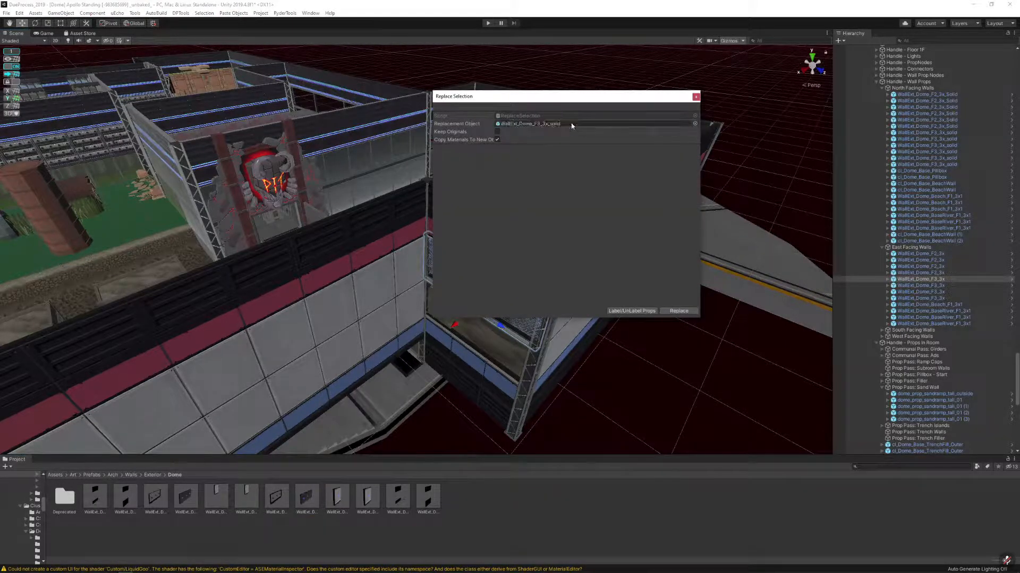
{"action": "left_click", "coordinate": [679, 310]}
{"action": "key", "text": "alt"}
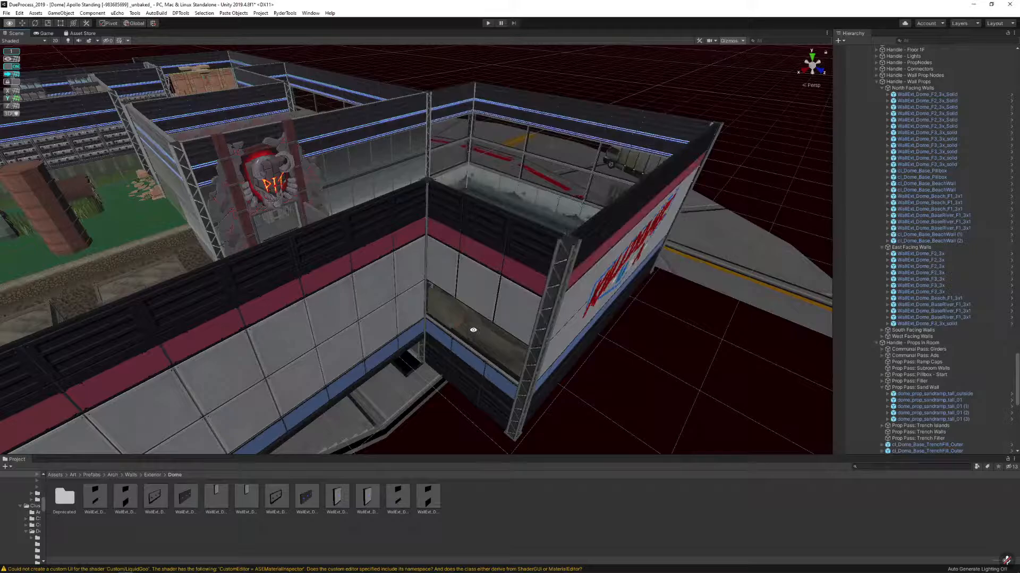
Replace the lower glass WallExt_Dome_F2_3x panel at the same corner with WallExt_Dome_F2_3x_Solid and check the wall
{"action": "left_click", "coordinate": [473, 330]}
{"action": "key", "text": "ctrl+shift+r"}
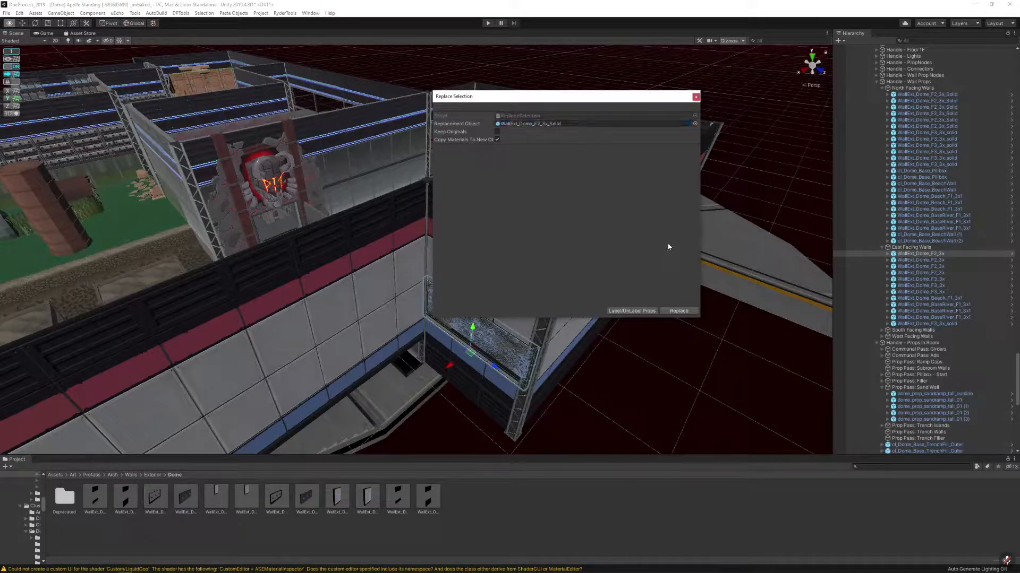
{"action": "left_click", "coordinate": [679, 310]}
{"action": "left_click_drag", "start_coordinate": [630, 296], "coordinate": [471, 228], "text": "alt"}
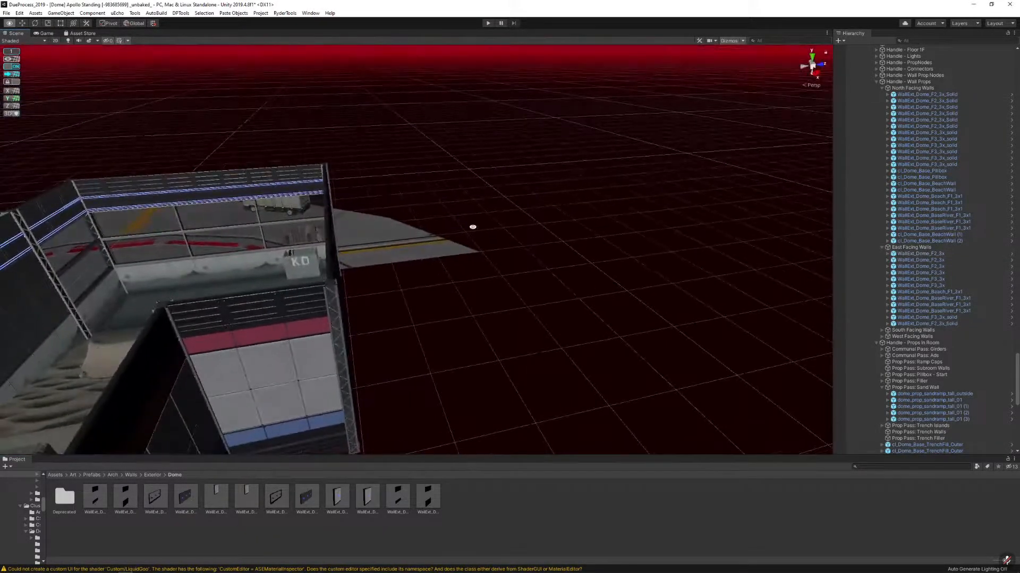
{"action": "left_click_drag", "start_coordinate": [585, 239], "coordinate": [443, 287], "text": "alt"}
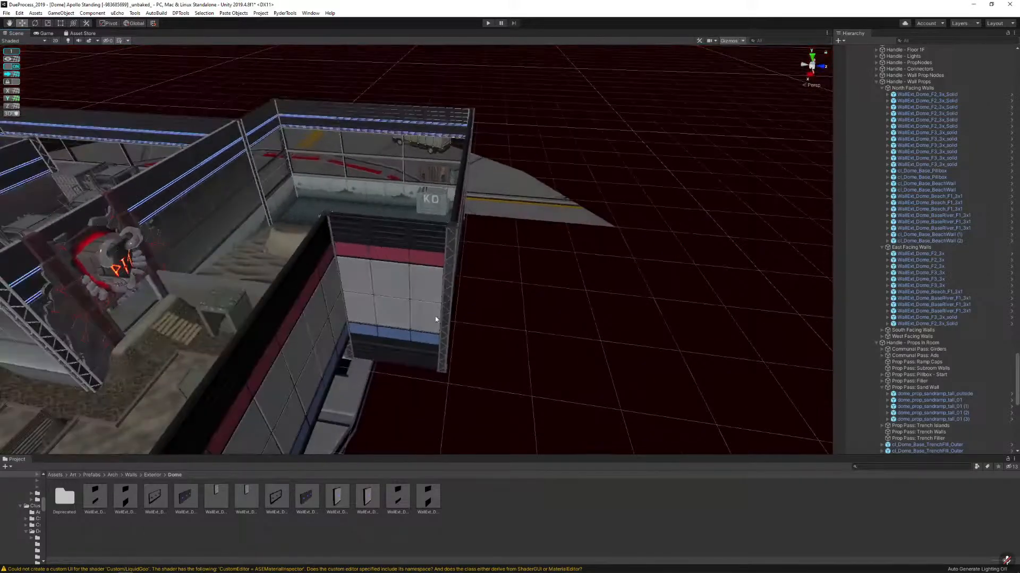
{"action": "left_click", "coordinate": [433, 298]}
{"action": "left_click", "coordinate": [434, 282]}
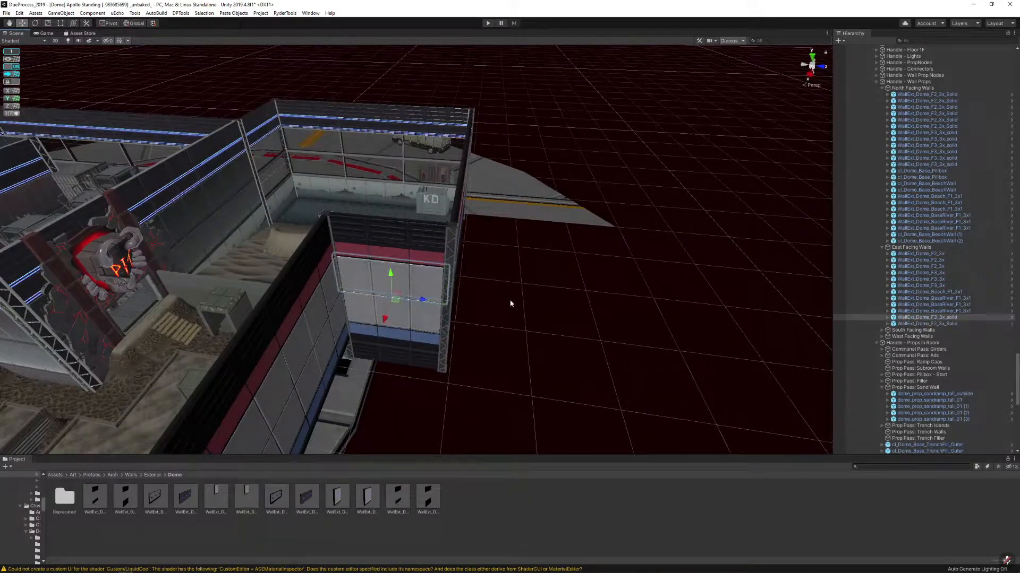
{"action": "left_click", "coordinate": [425, 319]}
Move the cl_TruckSpawn_Dome truck along the trenches' outer wall towards the inner corner and deselect it
{"action": "left_click_drag", "start_coordinate": [424, 319], "coordinate": [374, 342], "text": "alt"}
{"action": "scroll", "coordinate": [340, 354], "scroll_direction": "down", "scroll_amount": 4}
{"action": "left_click", "coordinate": [327, 358]}
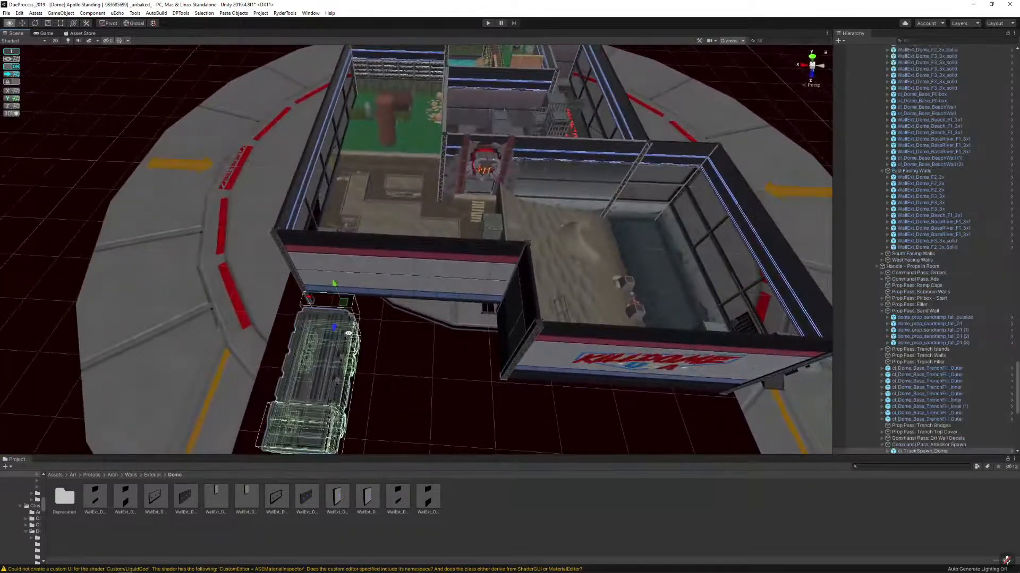
{"action": "scroll", "coordinate": [329, 298], "scroll_direction": "down", "scroll_amount": 1}
{"action": "left_click_drag", "start_coordinate": [322, 298], "coordinate": [376, 300]}
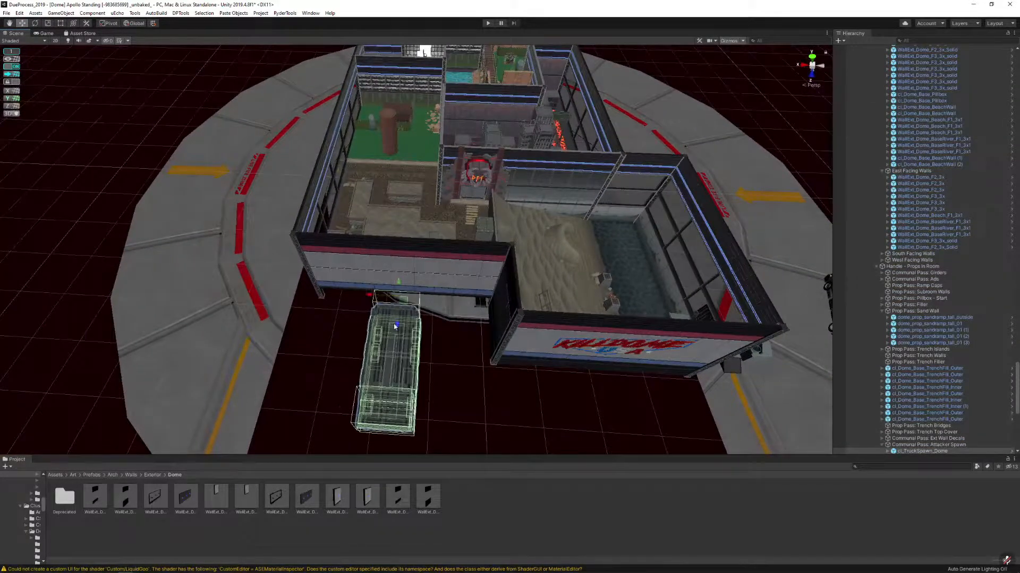
{"action": "left_click", "coordinate": [456, 363]}
{"action": "left_click_drag", "start_coordinate": [457, 363], "coordinate": [444, 332], "text": "alt"}
{"action": "scroll", "coordinate": [445, 332], "scroll_direction": "down", "scroll_amount": 5}
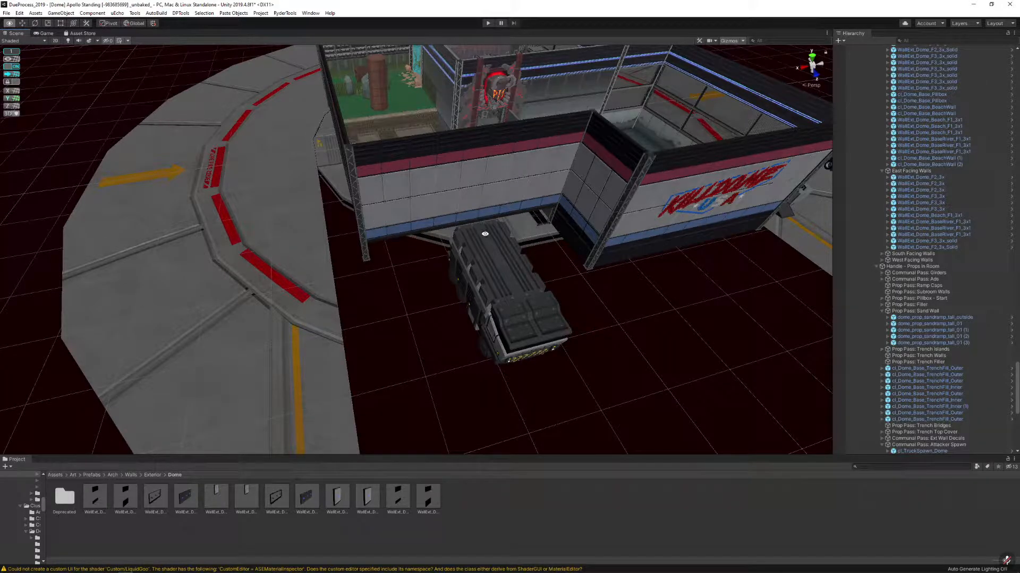
Review the whole Dome level from above and examine the lava pit's exterior windows and the ramp outside
{"action": "left_click_drag", "start_coordinate": [587, 187], "coordinate": [526, 187], "text": "alt"}
{"action": "right_click_drag", "start_coordinate": [527, 187], "coordinate": [336, 213]}
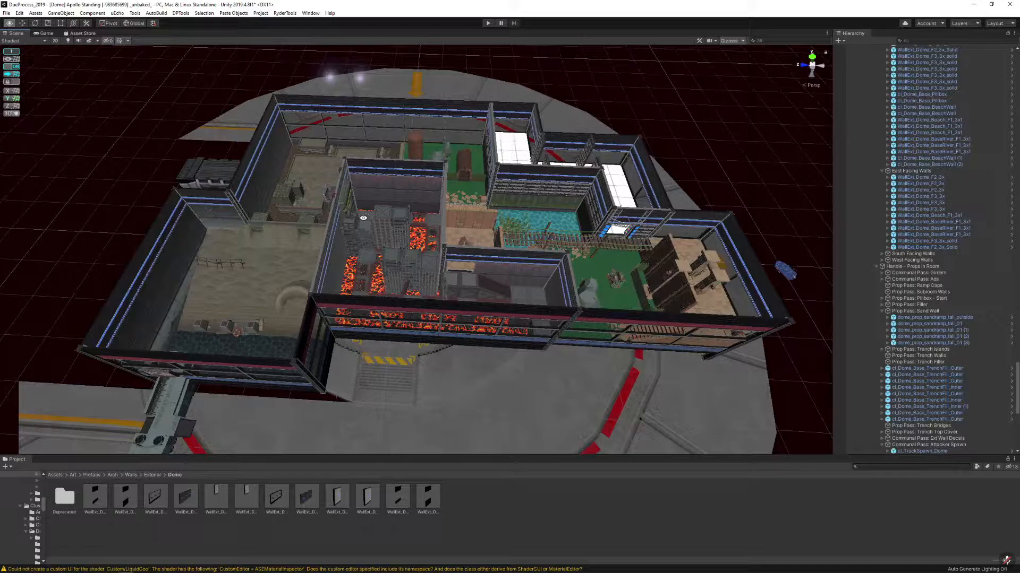
{"action": "key", "text": "w"}
{"action": "right_click_drag", "start_coordinate": [437, 221], "coordinate": [472, 253]}
{"action": "key", "text": "w"}
{"action": "key", "text": "s"}
{"action": "right_click_drag", "start_coordinate": [567, 283], "coordinate": [442, 223]}
{"action": "key", "text": "w"}
{"action": "key", "text": "w"}
{"action": "left_click", "coordinate": [499, 255]}
{"action": "key", "text": "s"}
Locate the doorway prefabs in Arch/Doors/Dome/Pit, starting from the DoorwayExt_Beach_Green_F1 doorway at the vehicle spawn
{"action": "left_click", "coordinate": [242, 245]}
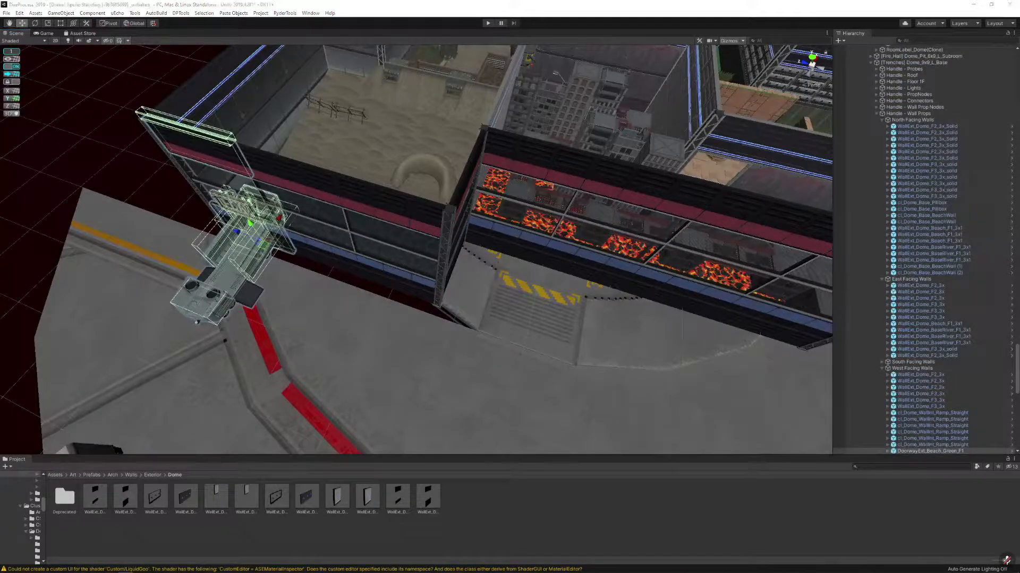
{"action": "left_click", "coordinate": [153, 475]}
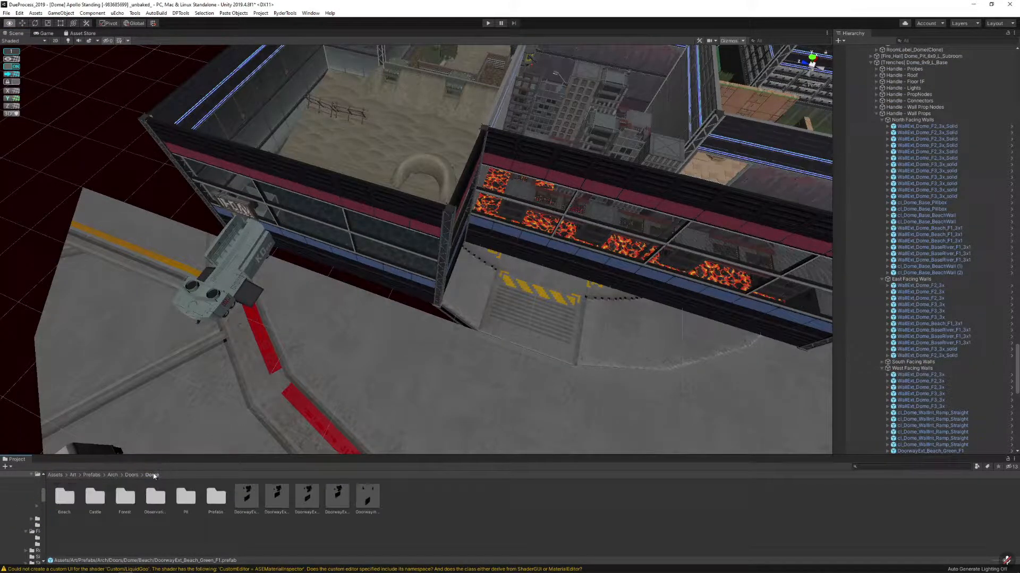
{"action": "double_click", "coordinate": [181, 492]}
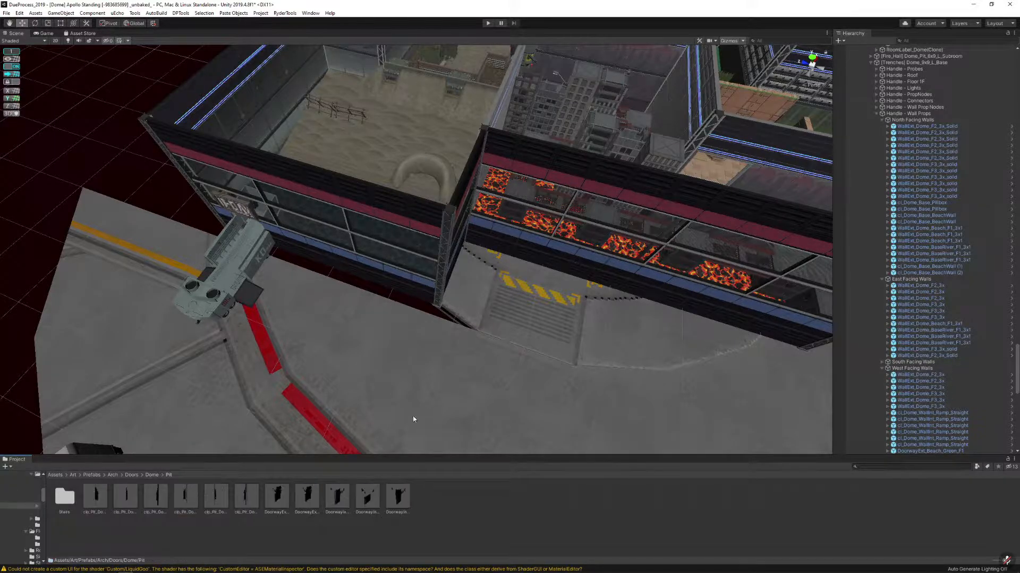
Open Replace Selection for the lava pit's lower exterior window panel and reimport the five doorway prefabs in the Pit doors folder
{"action": "right_click_drag", "start_coordinate": [413, 418], "coordinate": [307, 438]}
{"action": "left_click", "coordinate": [285, 323]}
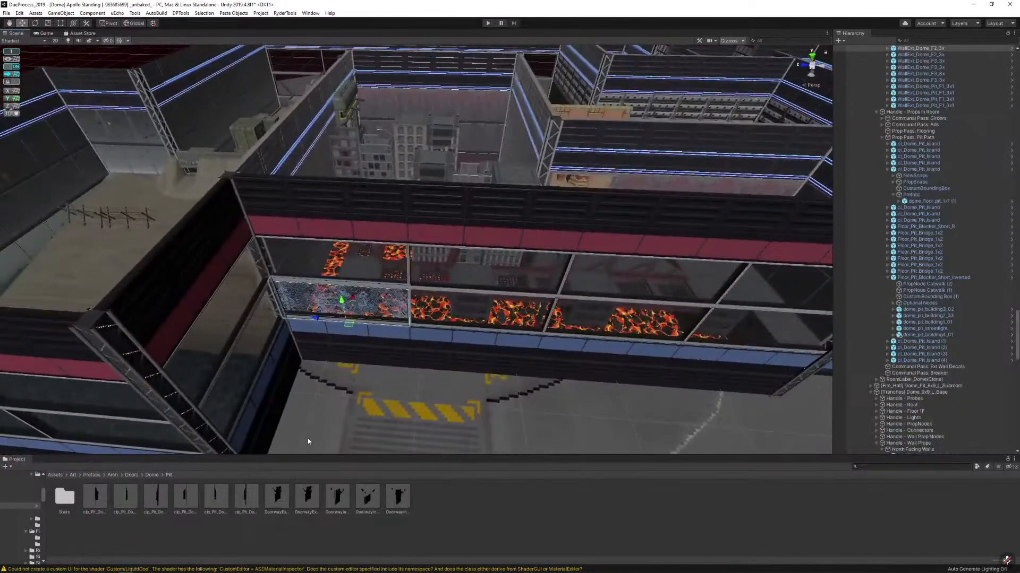
{"action": "key", "text": "ctrl+shift+r"}
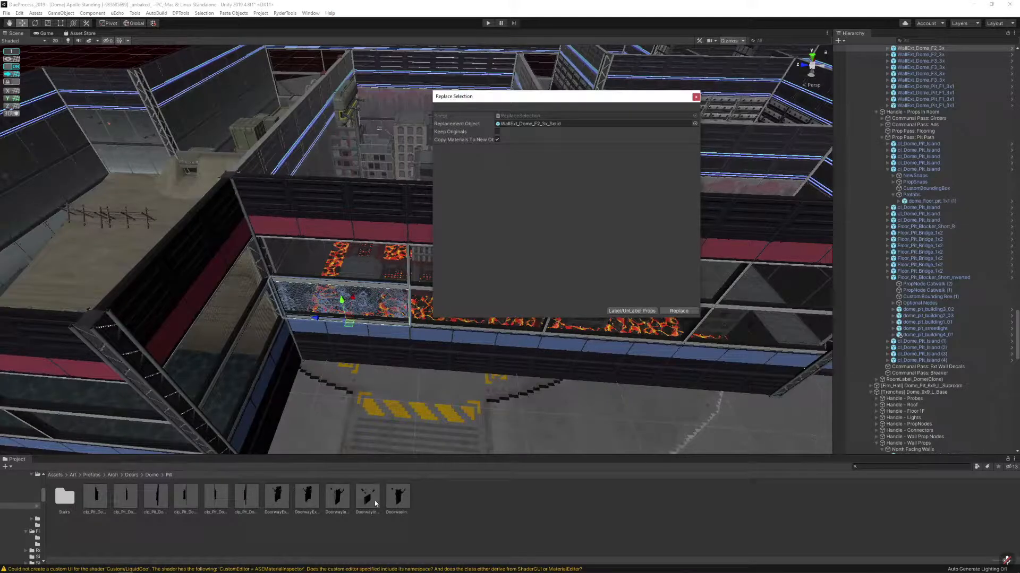
{"action": "left_click", "coordinate": [397, 496]}
{"action": "left_click", "coordinate": [282, 498], "text": "shift"}
{"action": "right_click", "coordinate": [285, 498]}
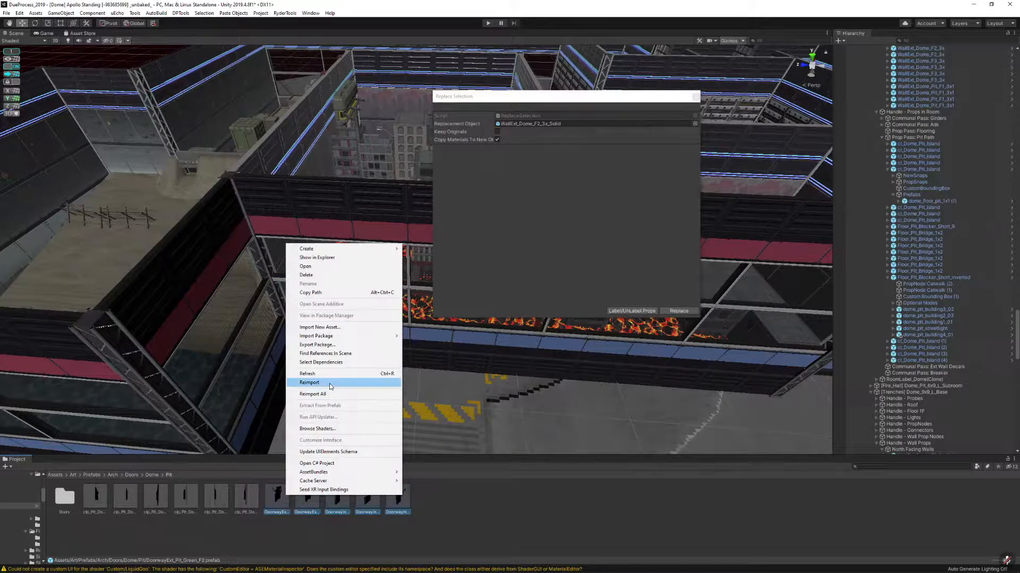
{"action": "left_click", "coordinate": [330, 386]}
{"action": "right_click", "coordinate": [274, 491]}
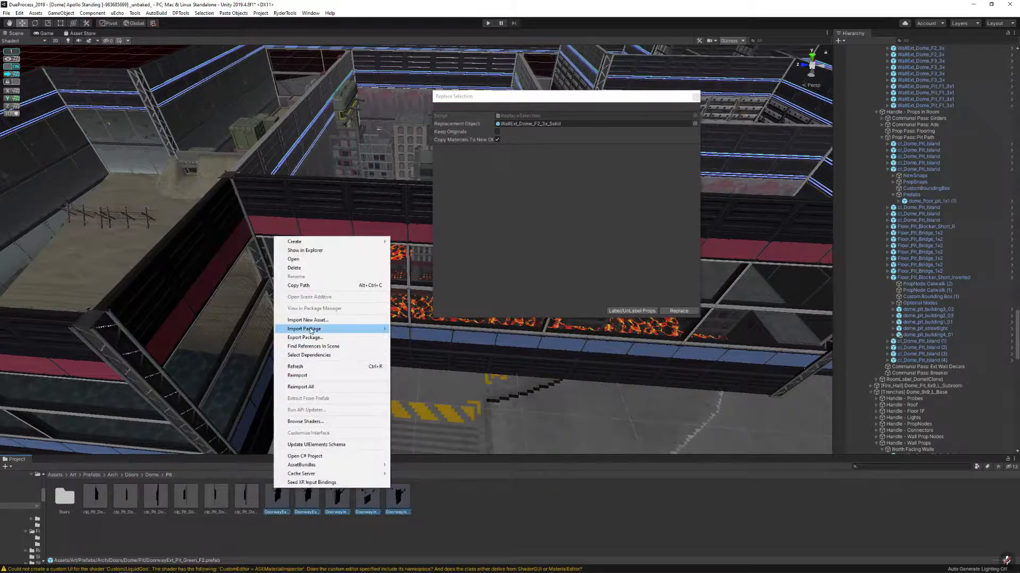
{"action": "left_click", "coordinate": [297, 376]}
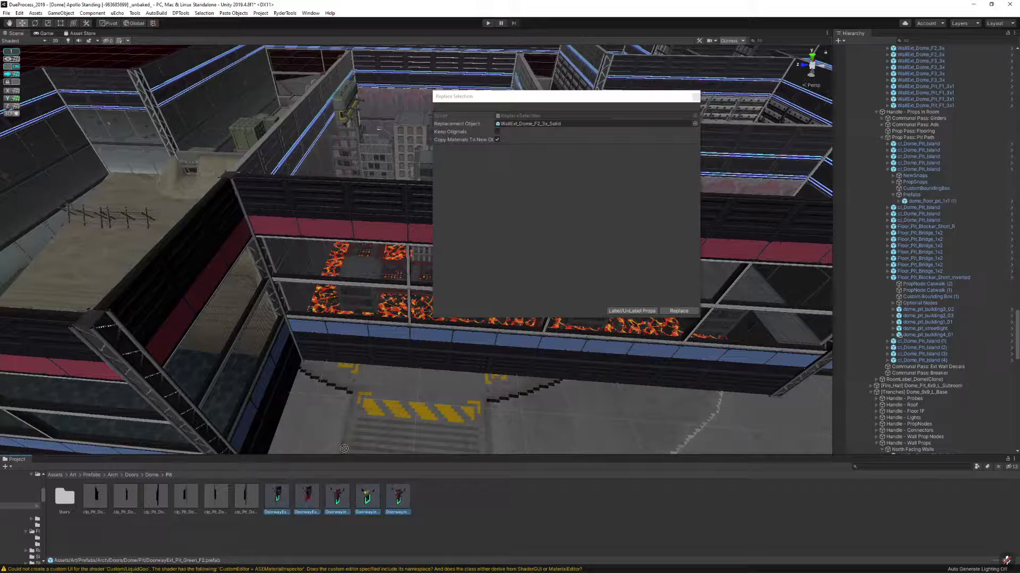
Replace the pit's lower exterior glass panel nearest the inner corner with DoorwayExt_Pit_Red_F2
{"action": "left_click_drag", "start_coordinate": [323, 496], "coordinate": [531, 123]}
{"action": "left_click_drag", "start_coordinate": [335, 297], "coordinate": [267, 274], "text": "alt"}
{"action": "left_click", "coordinate": [323, 273]}
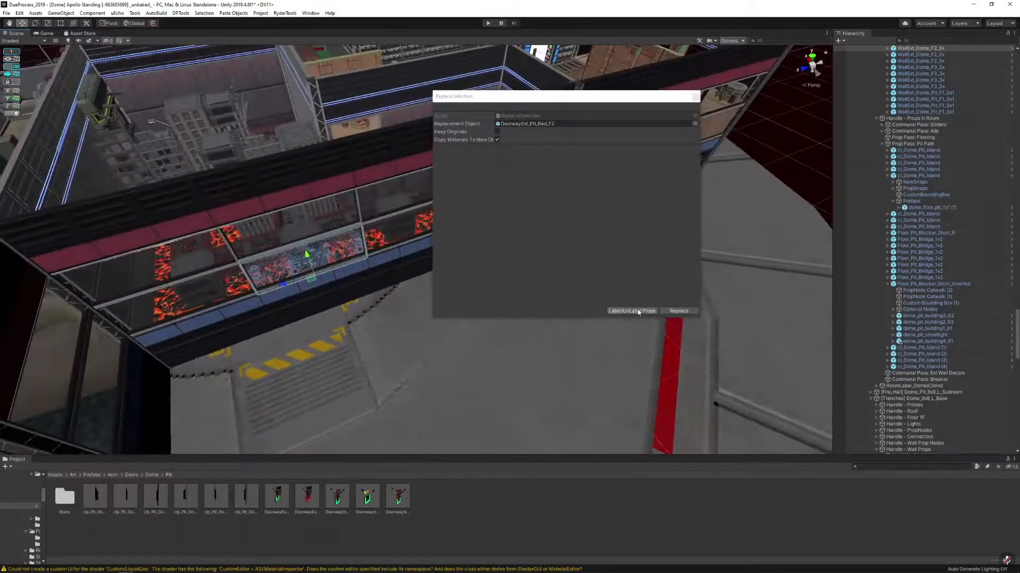
{"action": "left_click", "coordinate": [226, 290]}
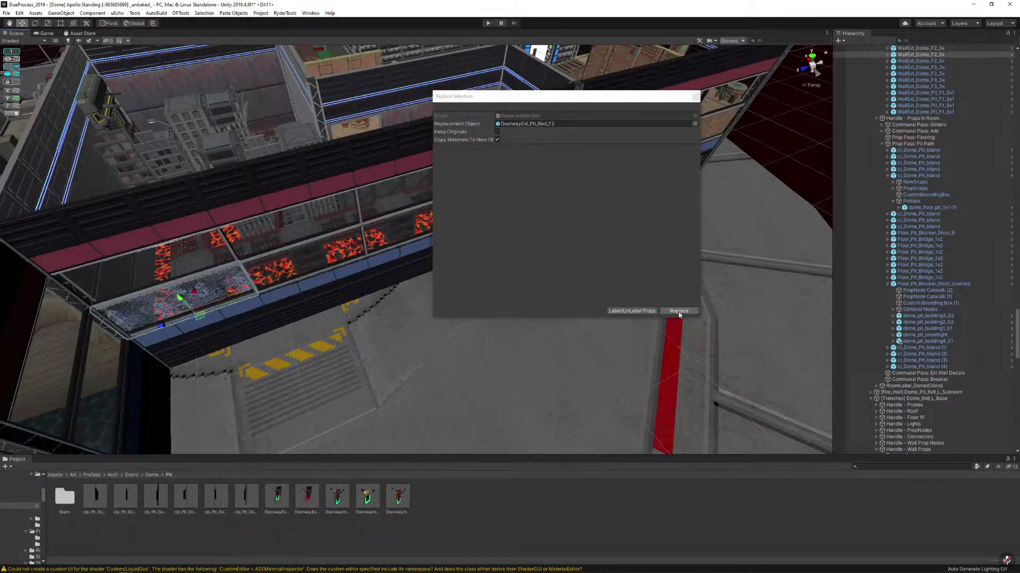
{"action": "left_click", "coordinate": [678, 312]}
Search the assets for "wing dome" and replace the lower corner window beside the pit doorway's ramp with wall_dome_window_blocker_wing
{"action": "left_click_drag", "start_coordinate": [567, 296], "coordinate": [478, 164], "text": "alt"}
{"action": "right_click_drag", "start_coordinate": [478, 164], "coordinate": [449, 254]}
{"action": "key", "text": "w"}
{"action": "key", "text": "s"}
{"action": "key", "text": "w"}
{"action": "left_click", "coordinate": [903, 466]}
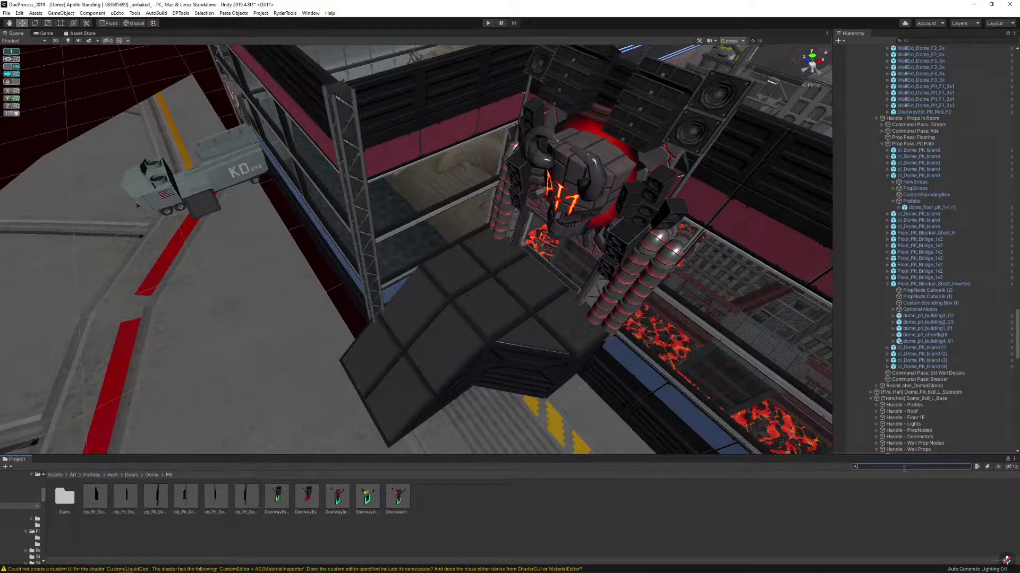
{"action": "type", "text": "wing dome"}
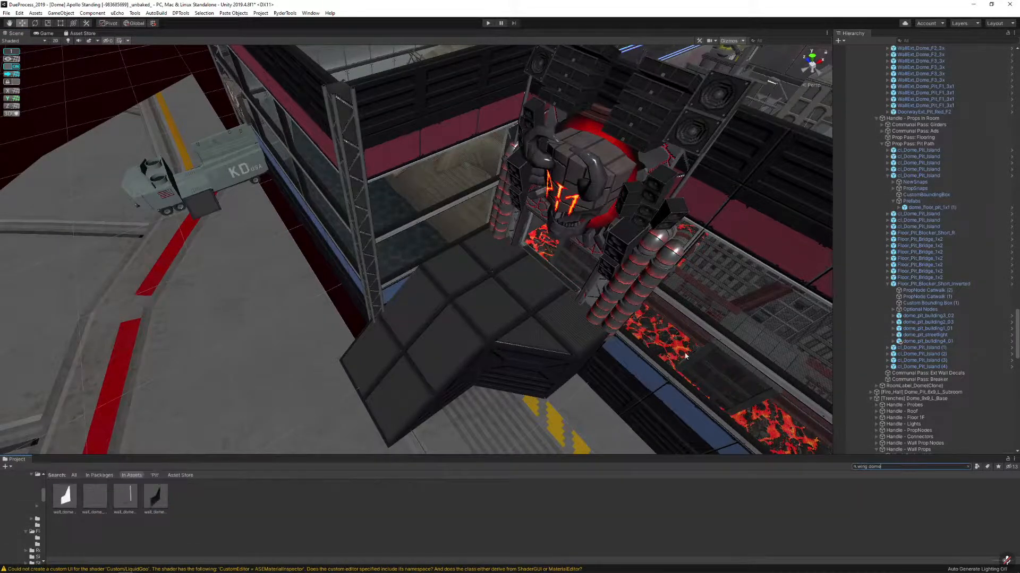
{"action": "left_click", "coordinate": [437, 229]}
{"action": "key", "text": "ctrl+shift+r"}
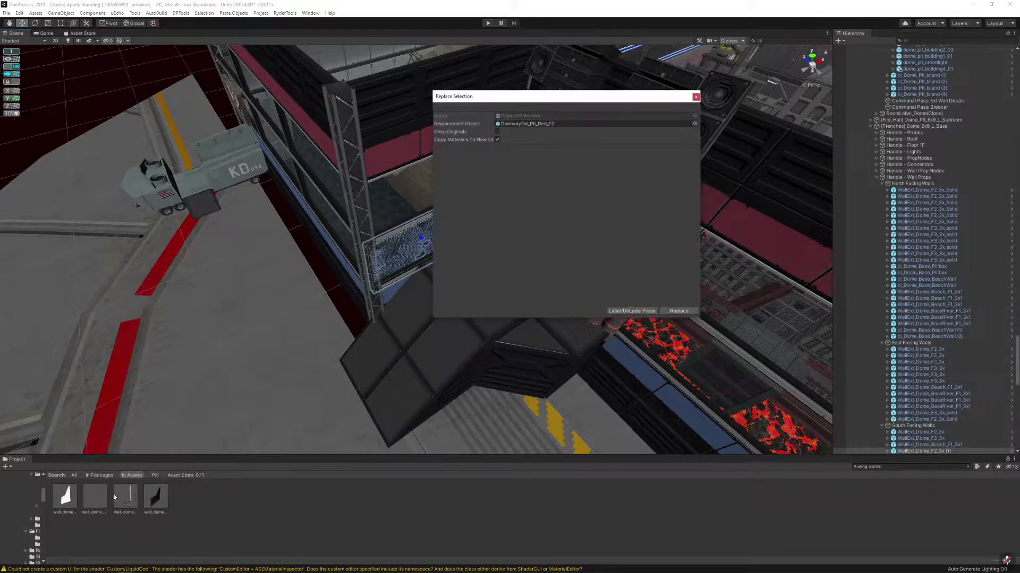
{"action": "left_click_drag", "start_coordinate": [156, 497], "coordinate": [530, 125]}
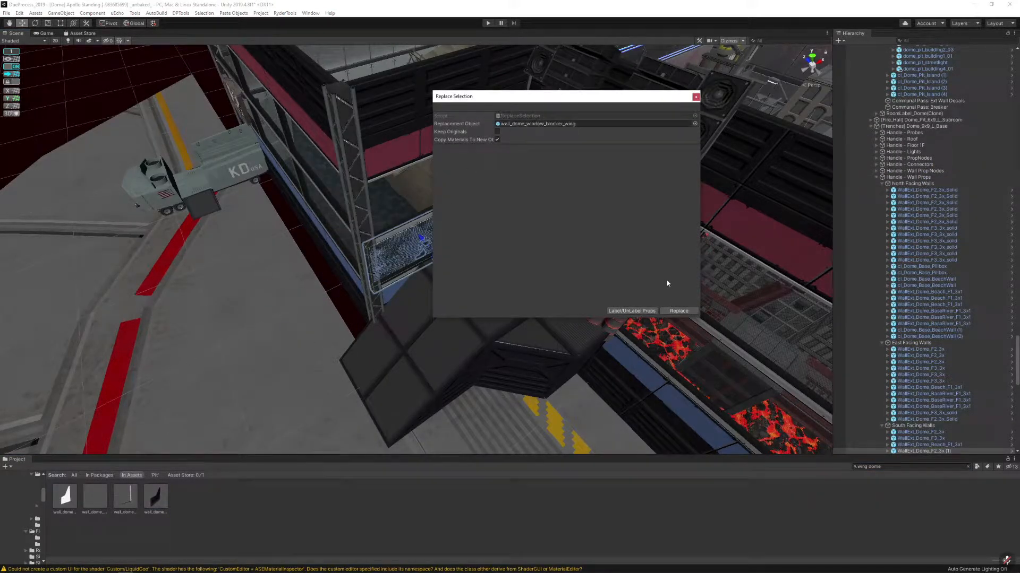
{"action": "left_click", "coordinate": [679, 311]}
Replace the pit's lower glass panel on the other side of the red doorway with wall_dome_window_blocker_wing
{"action": "right_click_drag", "start_coordinate": [355, 268], "coordinate": [399, 267]}
{"action": "left_click", "coordinate": [398, 267]}
{"action": "key", "text": "ctrl+shift+r"}
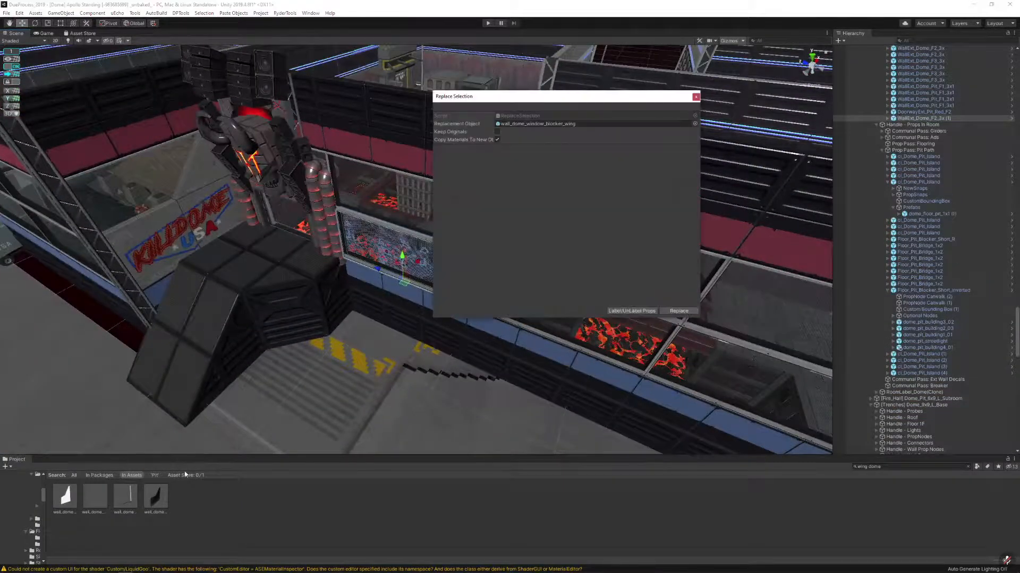
{"action": "left_click", "coordinate": [673, 313]}
Turn the new pit window blocker wing around so its tall end meets the doorway, and deselect it
{"action": "right_click_drag", "start_coordinate": [673, 313], "coordinate": [429, 284]}
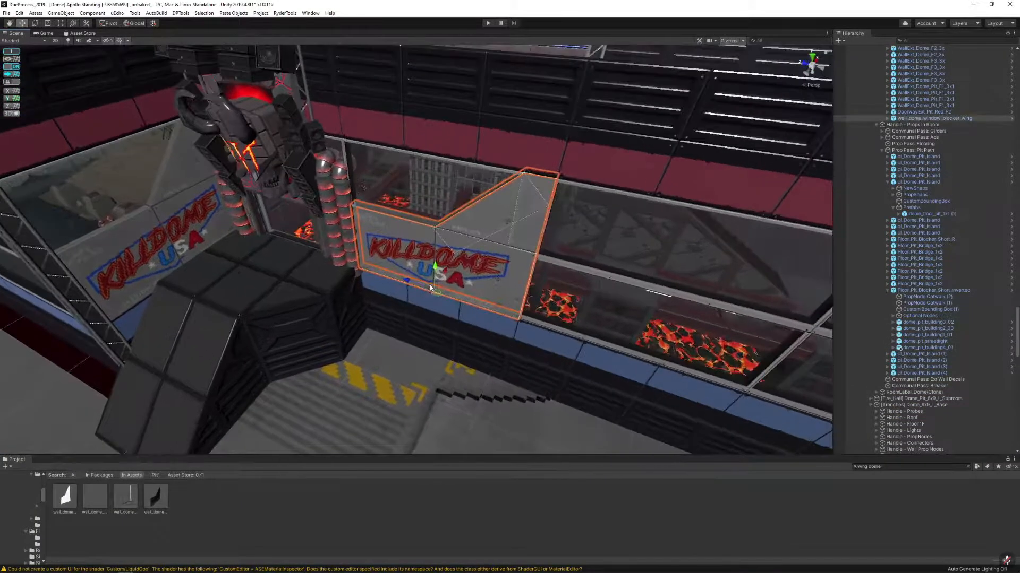
{"action": "key", "text": "e"}
{"action": "left_click_drag", "start_coordinate": [639, 308], "coordinate": [665, 328]}
{"action": "left_click_drag", "start_coordinate": [458, 306], "coordinate": [443, 307]}
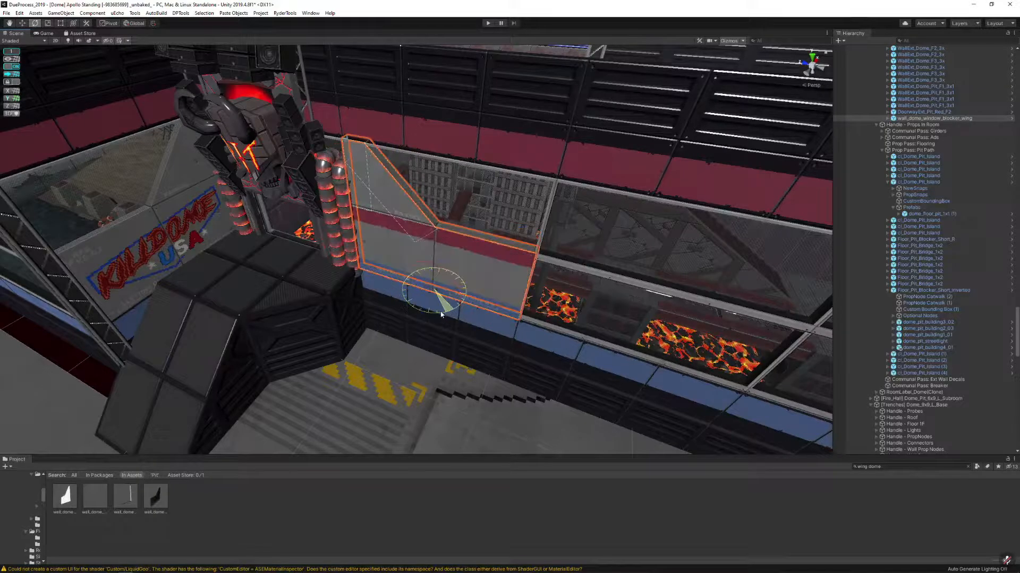
{"action": "right_click_drag", "start_coordinate": [445, 302], "coordinate": [531, 295]}
{"action": "left_click", "coordinate": [575, 220]}
{"action": "left_click", "coordinate": [523, 259]}
{"action": "key", "text": "w"}
Reveal the wall_dome_window_blocker_wing prefab among the other wall prefabs in Arch/Walls/Prefabs/Dome
{"action": "left_click", "coordinate": [156, 495]}
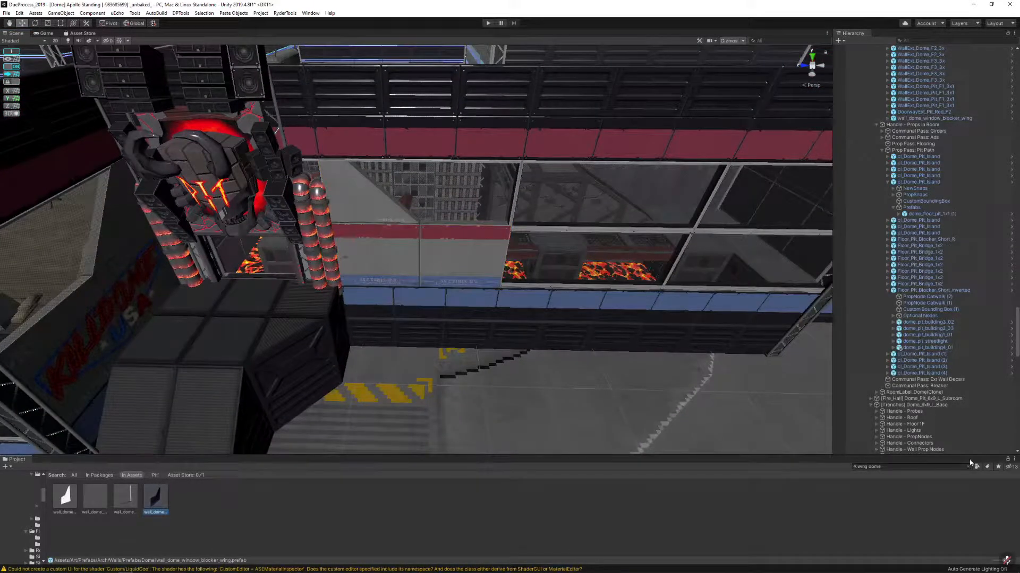
{"action": "left_click_drag", "start_coordinate": [966, 467], "coordinate": [616, 411]}
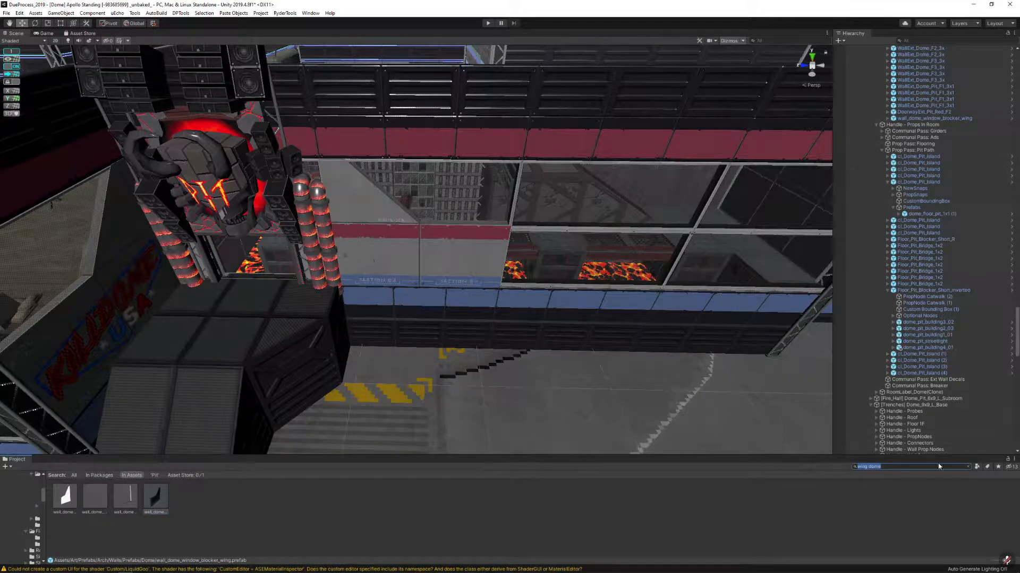
{"action": "left_click", "coordinate": [969, 468]}
{"action": "left_click", "coordinate": [447, 275]}
{"action": "right_click_drag", "start_coordinate": [448, 275], "coordinate": [476, 293]}
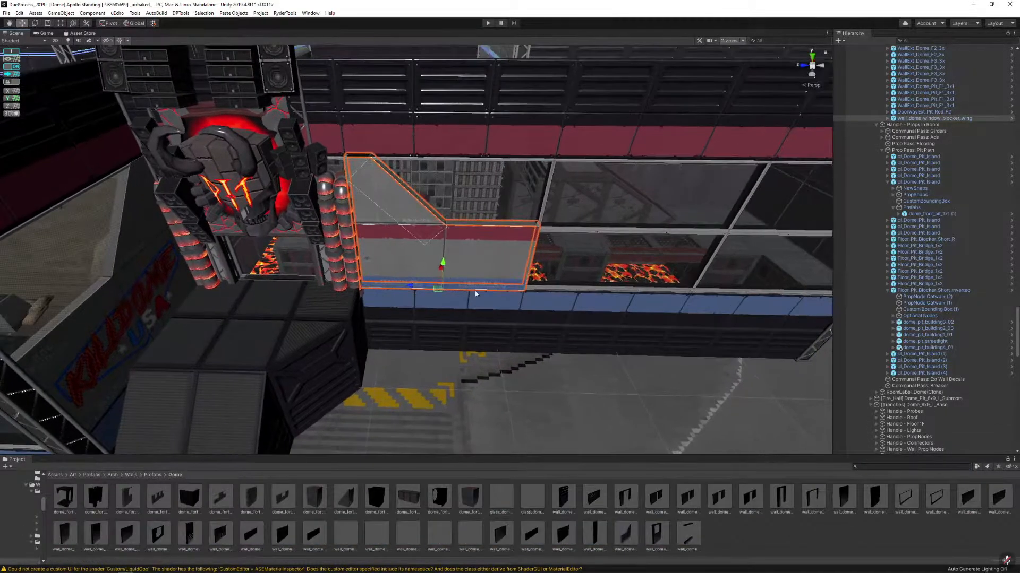
{"action": "scroll", "coordinate": [494, 439], "scroll_direction": "down", "scroll_amount": 2}
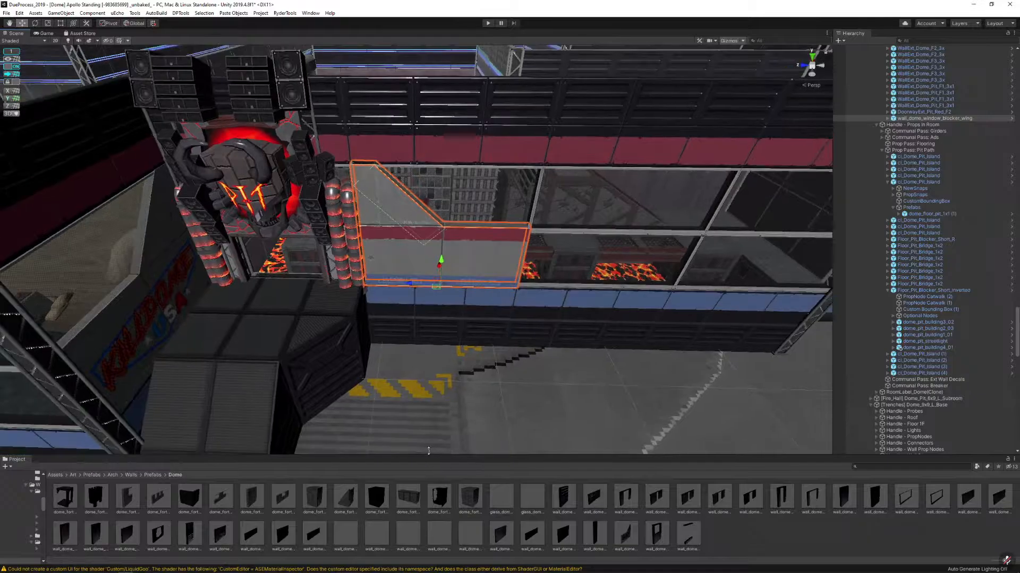
Duplicate the pit's window blocker wing, shift the copy towards the doorway and replace it with wall_dome_window_blocker
{"action": "left_click", "coordinate": [440, 251]}
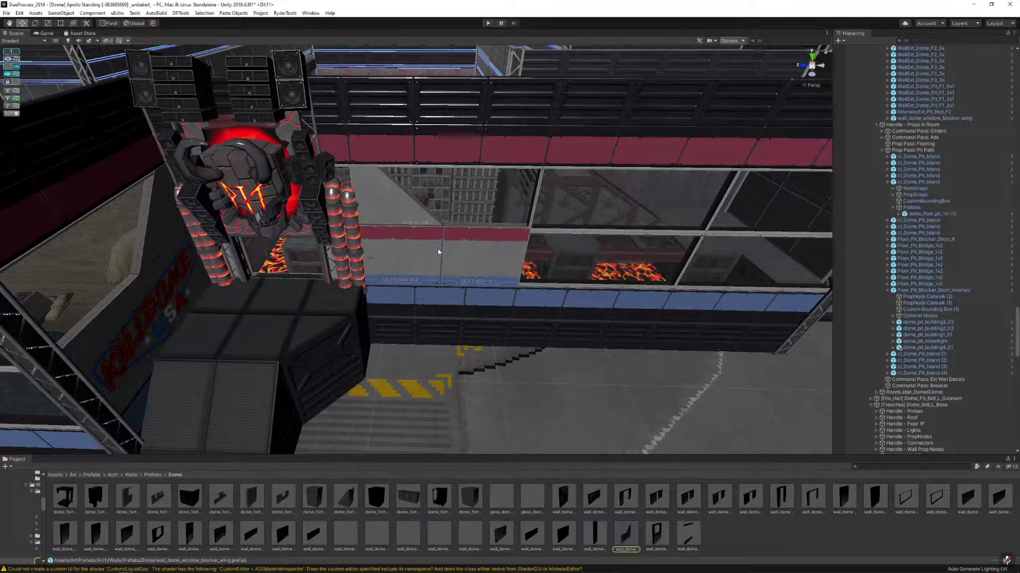
{"action": "key", "text": "ctrl+d"}
{"action": "left_click_drag", "start_coordinate": [408, 283], "coordinate": [346, 283]}
{"action": "key", "text": "ctrl+shift+r"}
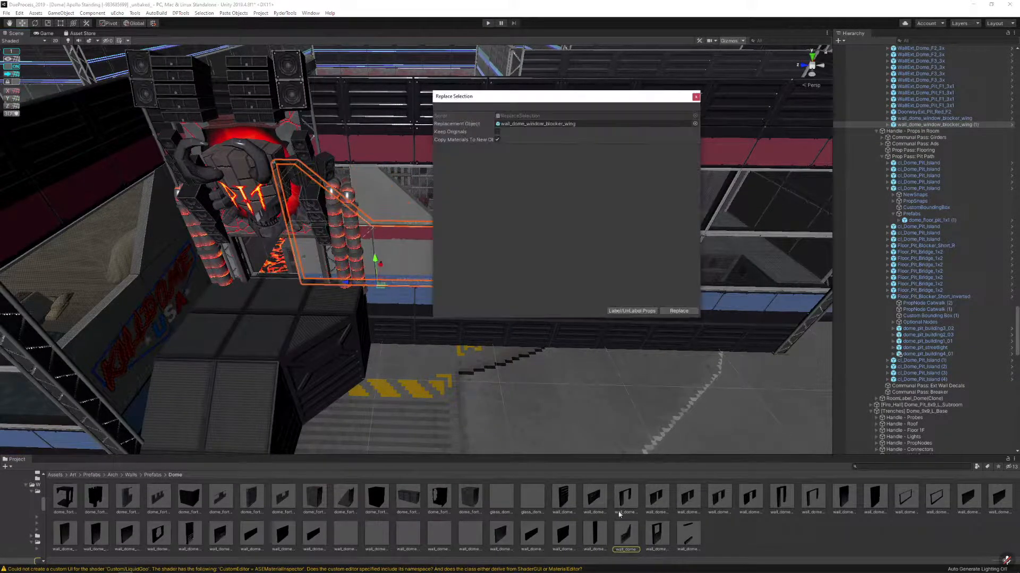
{"action": "left_click_drag", "start_coordinate": [595, 535], "coordinate": [584, 123]}
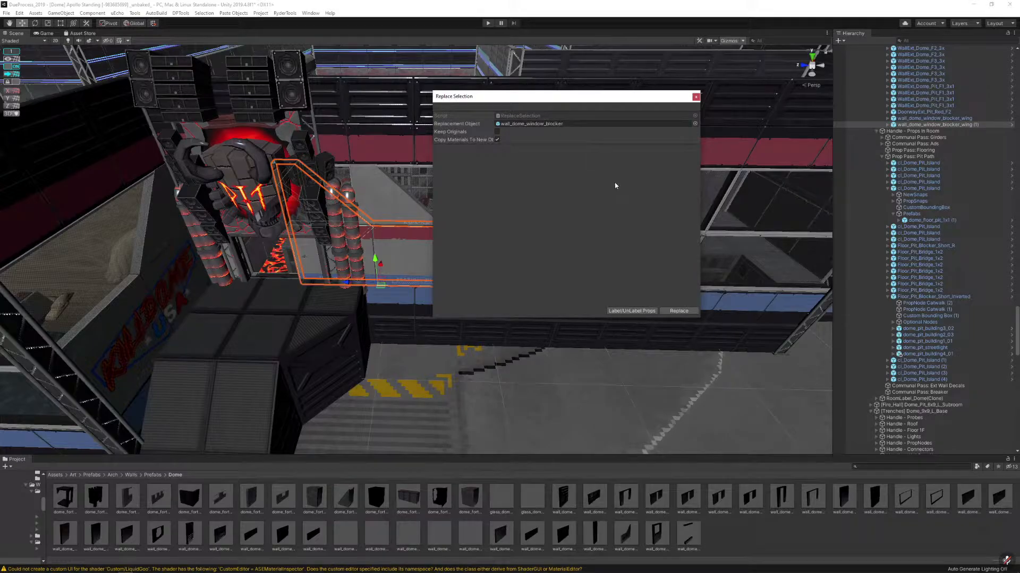
{"action": "left_click", "coordinate": [687, 311]}
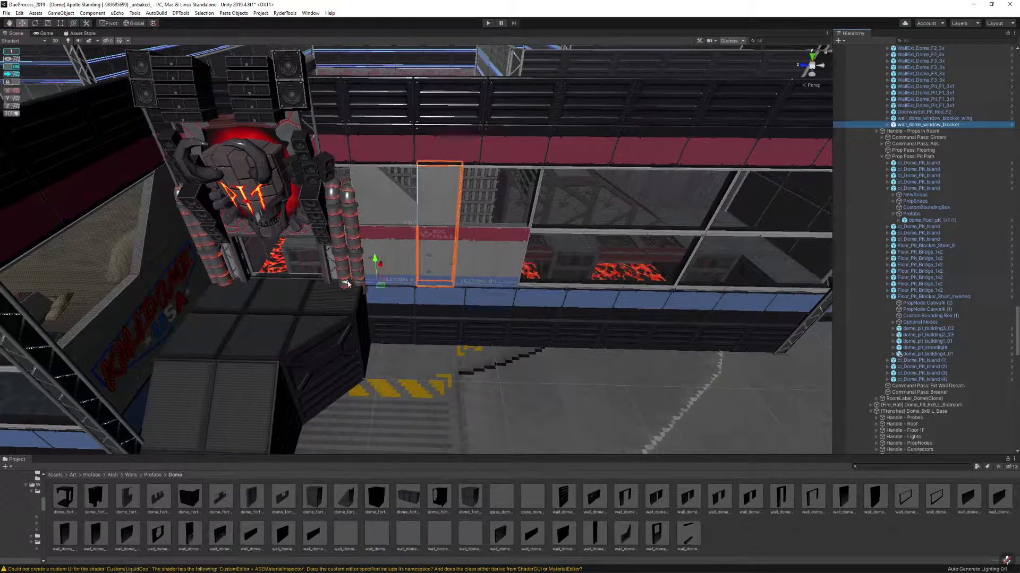
Move the window blocker against one side of the pit doorway and place a duplicate on the doorway's opposite side
{"action": "left_click_drag", "start_coordinate": [347, 283], "coordinate": [258, 283]}
{"action": "key", "text": "a"}
{"action": "right_click_drag", "start_coordinate": [258, 282], "coordinate": [312, 282]}
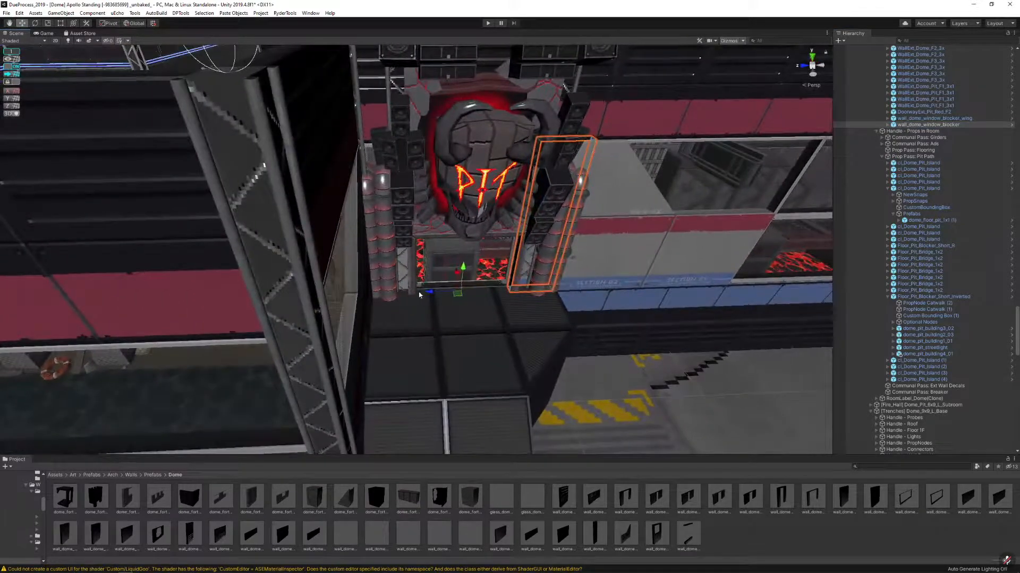
{"action": "key", "text": "ctrl+d"}
{"action": "left_click_drag", "start_coordinate": [419, 295], "coordinate": [293, 287]}
Locate the source prefab of the upper exterior window at the observation room's outer corner
{"action": "right_click_drag", "start_coordinate": [293, 287], "coordinate": [410, 122]}
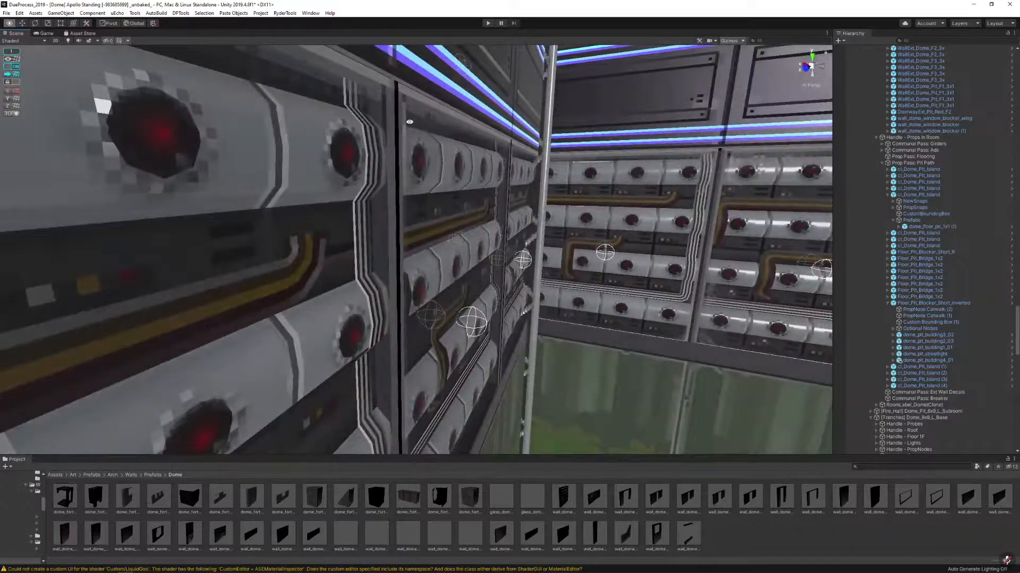
{"action": "right_click_drag", "start_coordinate": [649, 195], "coordinate": [255, 189]}
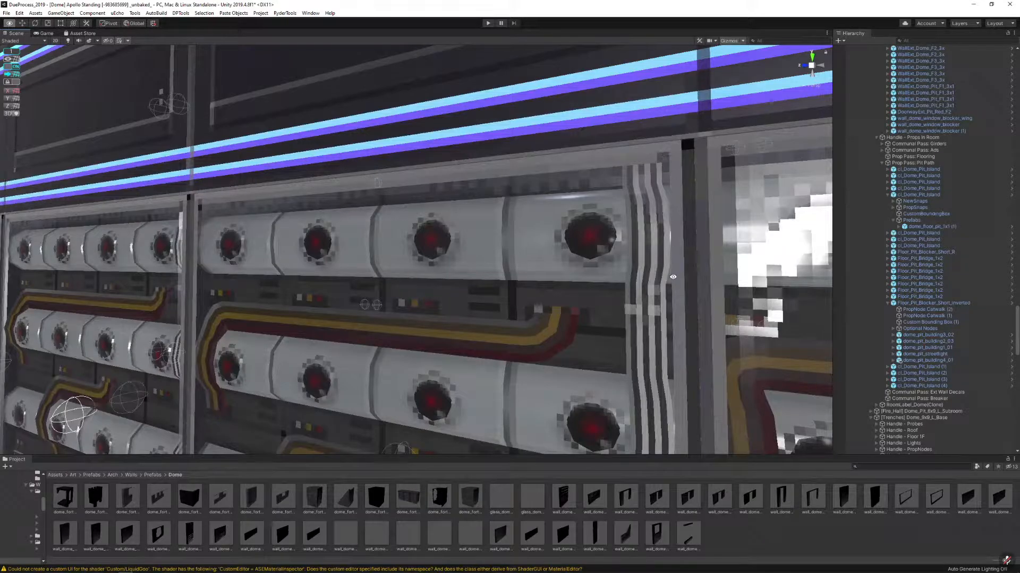
{"action": "key", "text": "s"}
{"action": "right_click_drag", "start_coordinate": [201, 388], "coordinate": [146, 228]}
{"action": "key", "text": "w"}
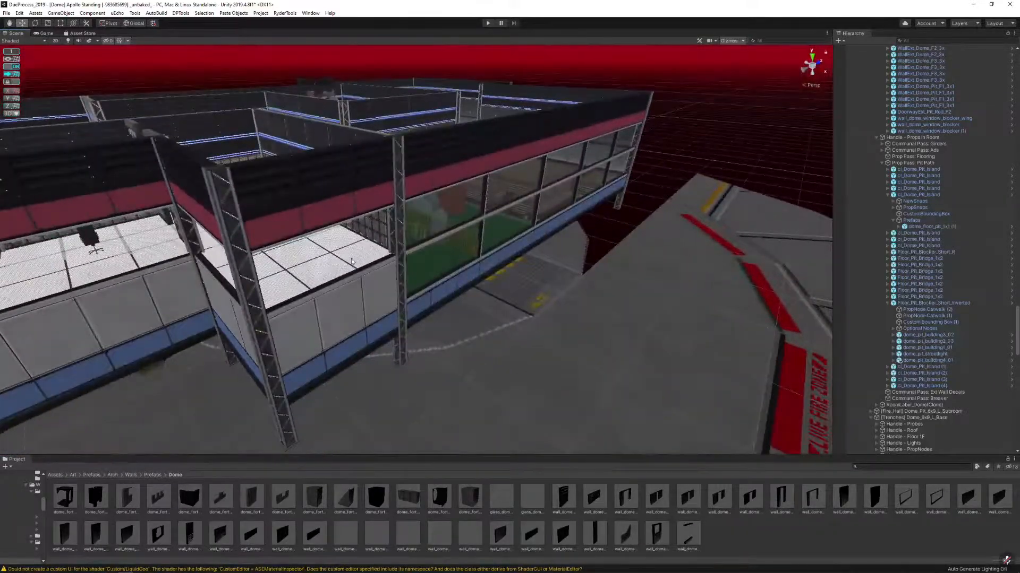
{"action": "left_click", "coordinate": [351, 262]}
{"action": "key", "text": "f"}
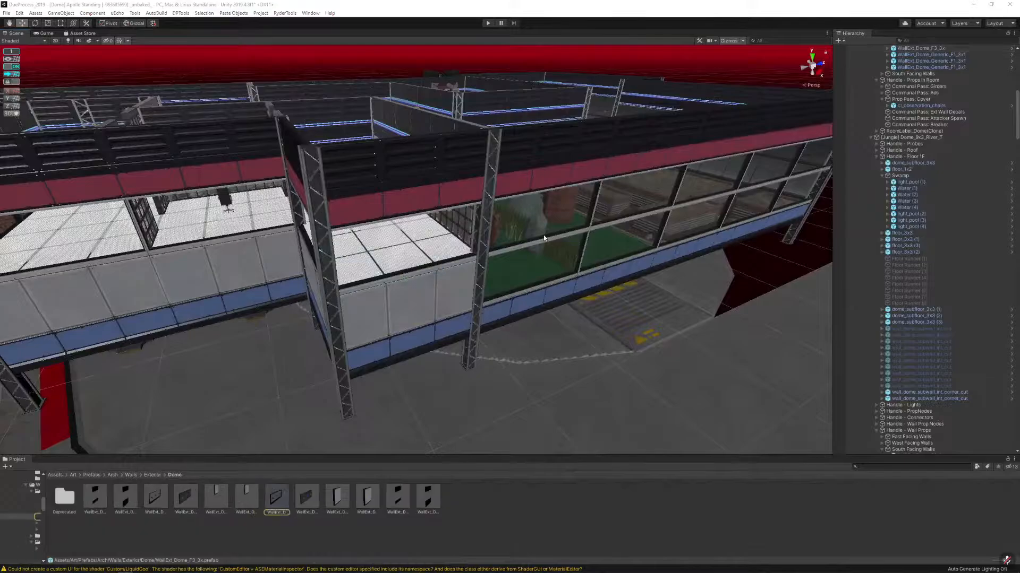
Locate the observation doorway prefabs in Arch/Doors/Dome/Observation, using the red pit doorway as the starting reference
{"action": "left_click", "coordinate": [443, 252]}
{"action": "right_click_drag", "start_coordinate": [481, 313], "coordinate": [463, 299]}
{"action": "left_click", "coordinate": [463, 298]}
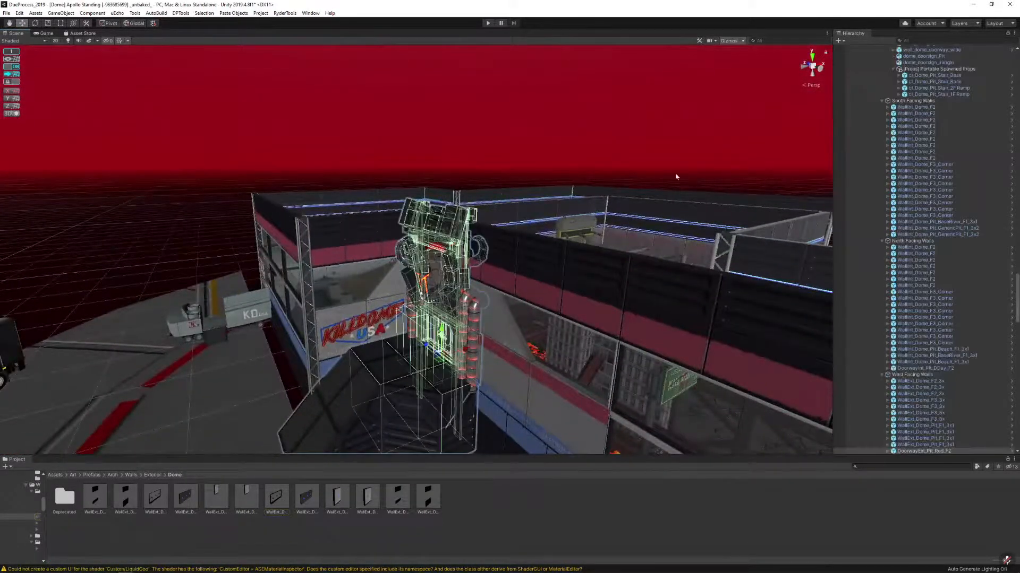
{"action": "right_click_drag", "start_coordinate": [671, 153], "coordinate": [495, 183]}
{"action": "left_click", "coordinate": [357, 319]}
{"action": "left_click", "coordinate": [151, 475]}
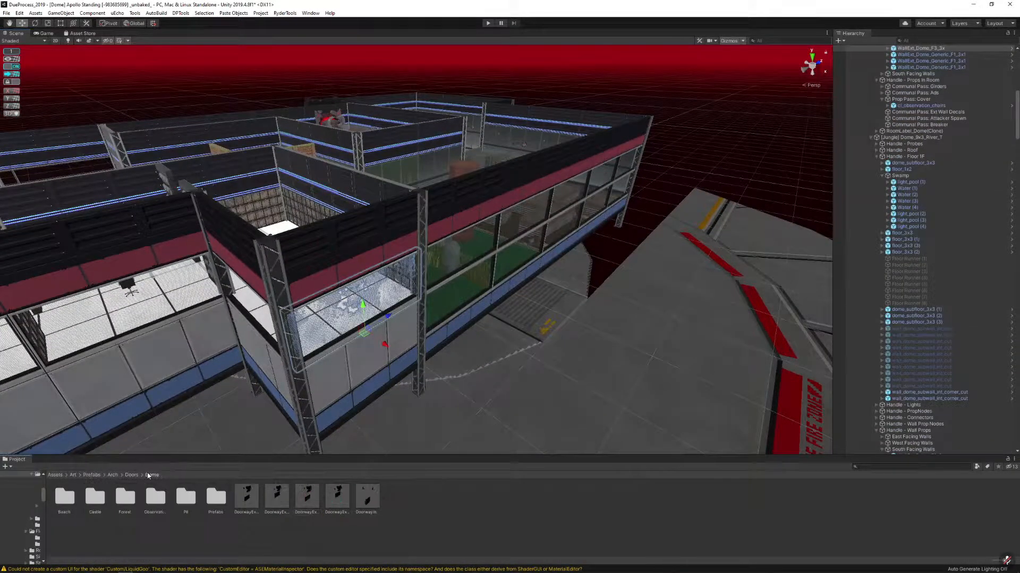
{"action": "key", "text": "q"}
{"action": "key", "text": "w"}
{"action": "double_click", "coordinate": [155, 496]}
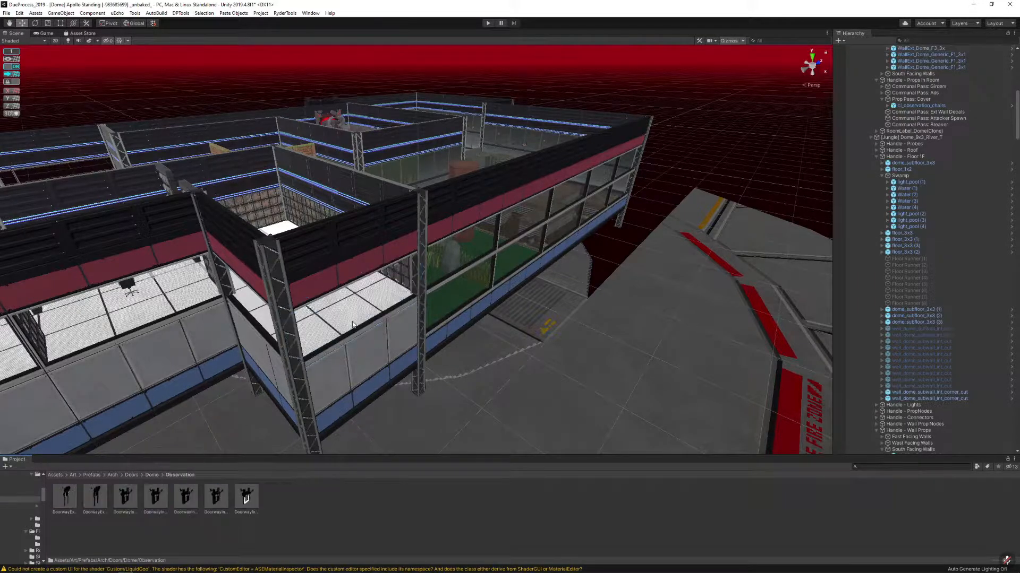
Replace the observation room's WallExt_Dome_F3_3x corner window with DoorwayExt_Obs_Red_F3
{"action": "left_click", "coordinate": [246, 497]}
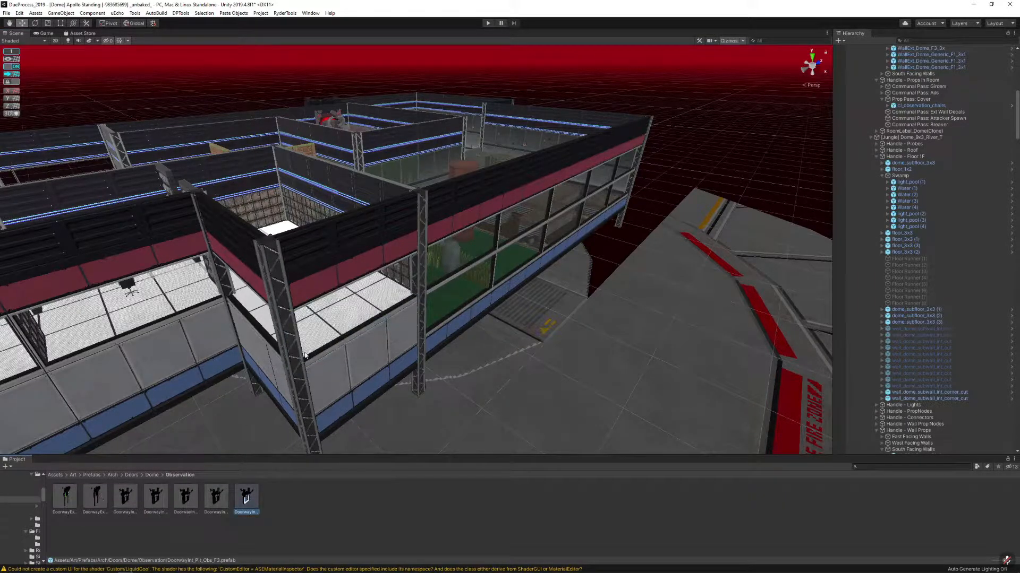
{"action": "left_click", "coordinate": [351, 316]}
{"action": "key", "text": "alt+r"}
{"action": "left_click_drag", "start_coordinate": [98, 500], "coordinate": [610, 128]}
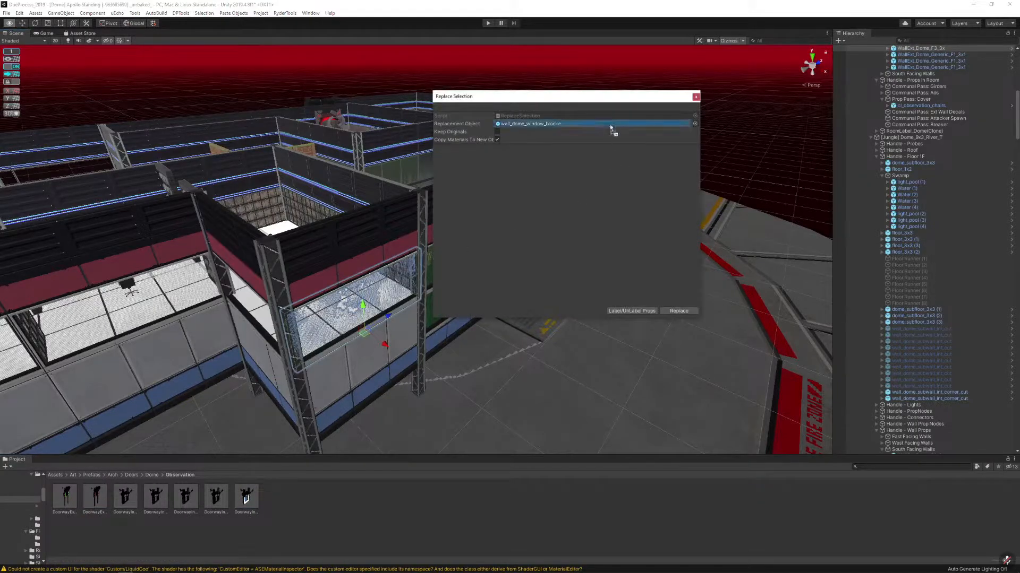
{"action": "left_click", "coordinate": [679, 310]}
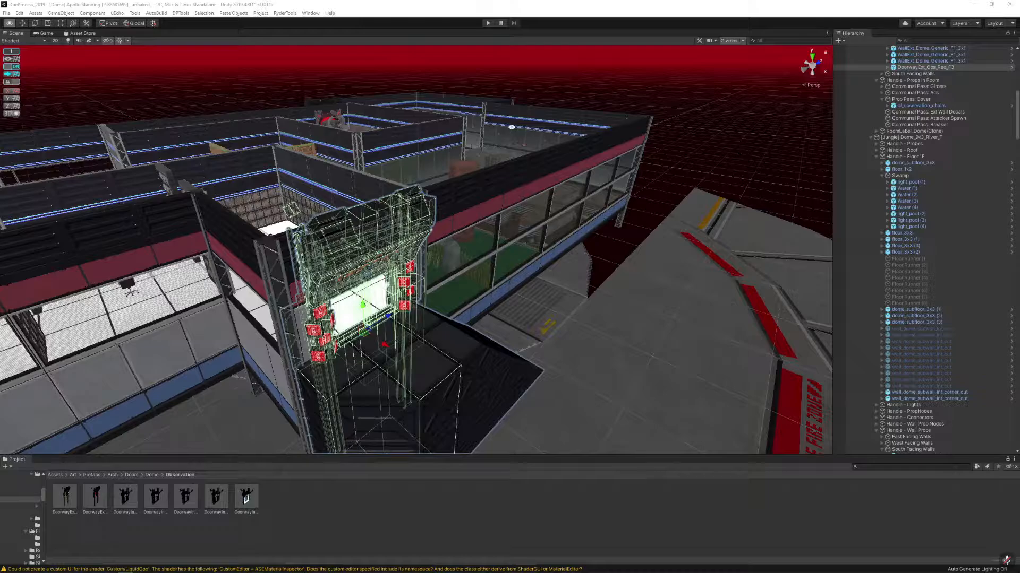
Examine the red pit doorway from inside the pit room and its connection to the neighbouring rooms from above
{"action": "left_click", "coordinate": [706, 143]}
{"action": "key", "text": "w"}
{"action": "right_click_drag", "start_coordinate": [706, 142], "coordinate": [445, 332]}
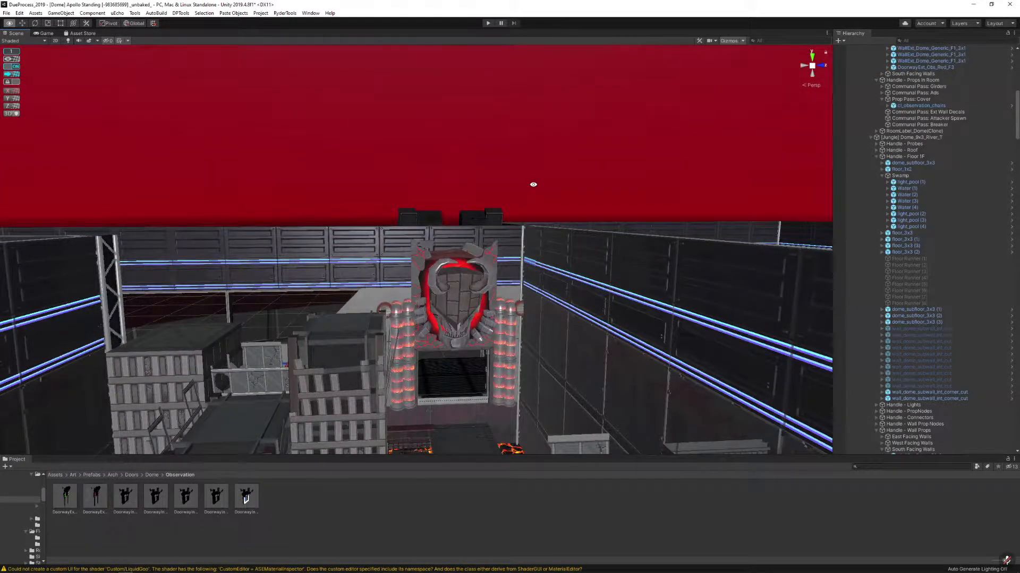
{"action": "left_click", "coordinate": [484, 242]}
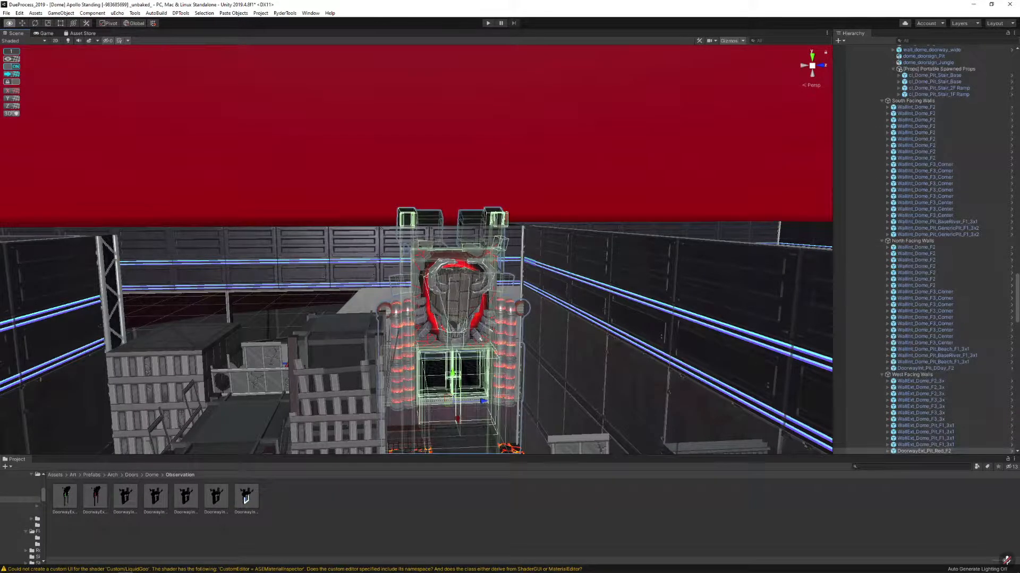
{"action": "scroll", "coordinate": [551, 128], "scroll_direction": "up", "scroll_amount": 5}
{"action": "left_click_drag", "start_coordinate": [551, 128], "coordinate": [537, 166], "text": "alt"}
{"action": "scroll", "coordinate": [537, 166], "scroll_direction": "down", "scroll_amount": 8}
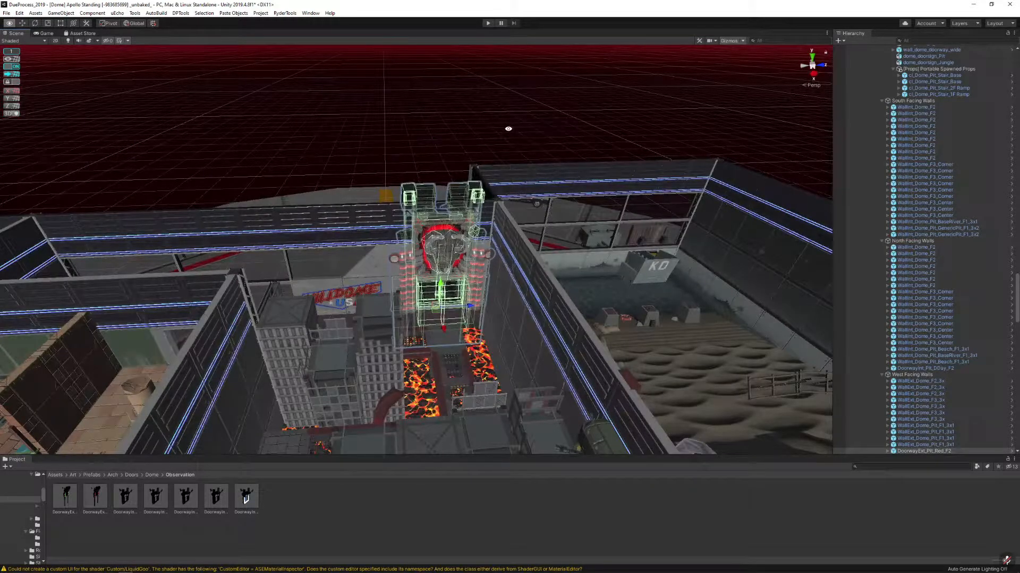
{"action": "left_click", "coordinate": [508, 129]}
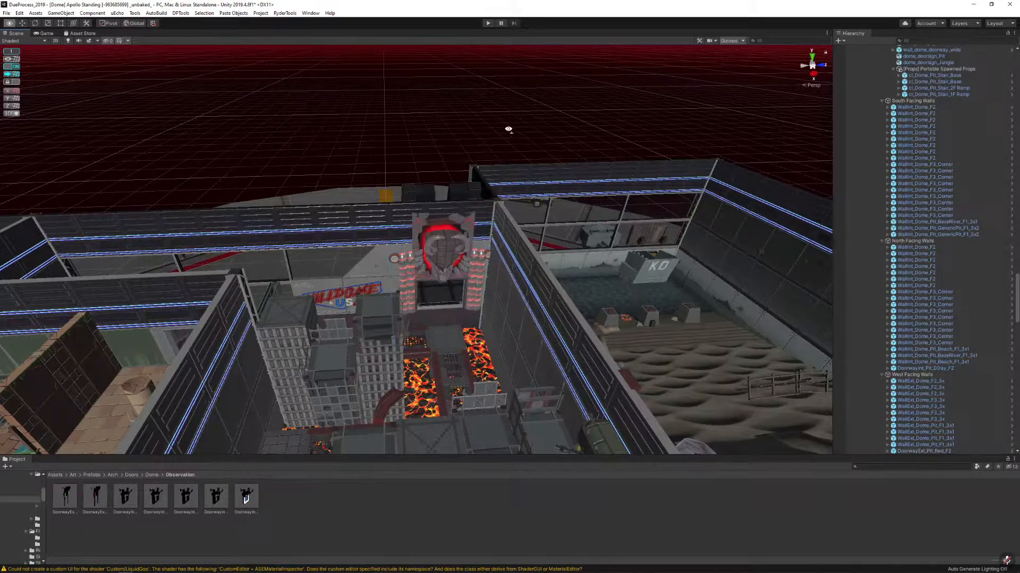
{"action": "left_click_drag", "start_coordinate": [509, 128], "coordinate": [498, 159], "text": "alt"}
{"action": "scroll", "coordinate": [498, 159], "scroll_direction": "down", "scroll_amount": 5}
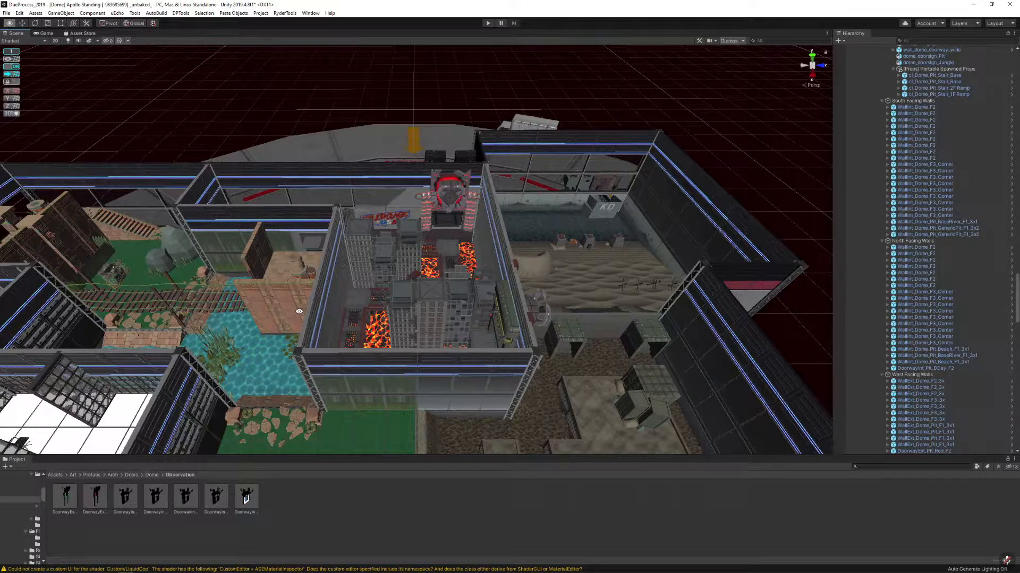
Inspect the jungle room's wooden corner platform and the breachable wall beside its pit doorway
{"action": "left_click_drag", "start_coordinate": [276, 289], "coordinate": [392, 252], "text": "alt"}
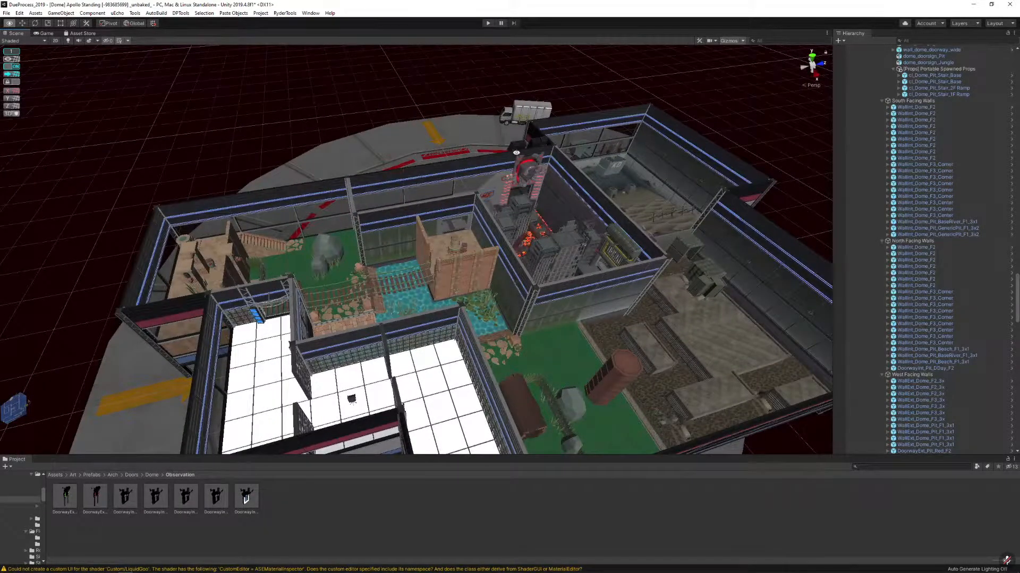
{"action": "scroll", "coordinate": [486, 206], "scroll_direction": "up", "scroll_amount": 6, "text": "alt"}
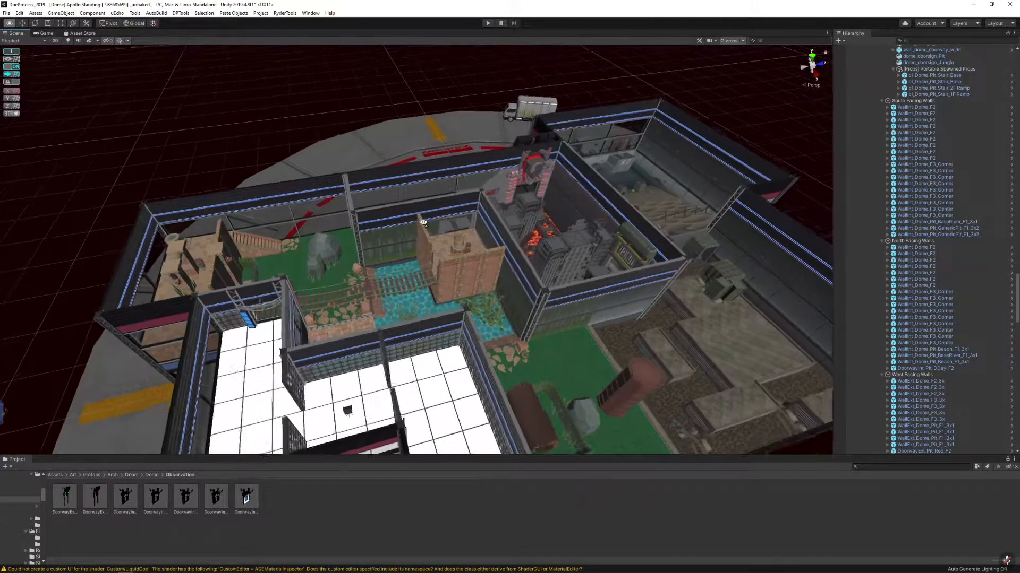
{"action": "left_click_drag", "start_coordinate": [409, 223], "coordinate": [486, 194], "text": "alt"}
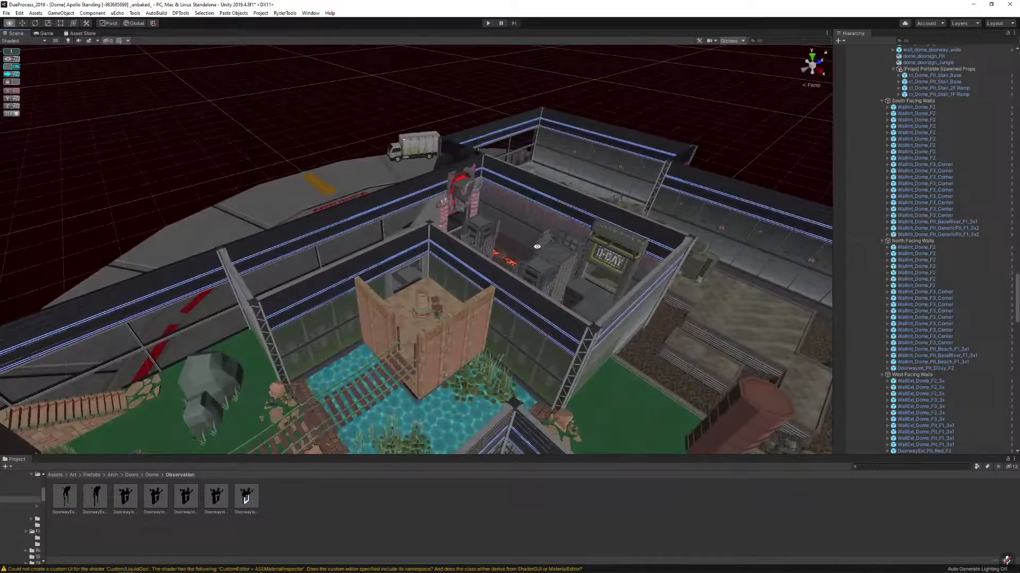
{"action": "scroll", "coordinate": [405, 264], "scroll_direction": "up", "scroll_amount": 4, "text": "alt"}
{"action": "left_click_drag", "start_coordinate": [405, 264], "coordinate": [372, 271], "text": "alt"}
{"action": "scroll", "coordinate": [372, 271], "scroll_direction": "up", "scroll_amount": 5}
{"action": "left_click", "coordinate": [371, 271]}
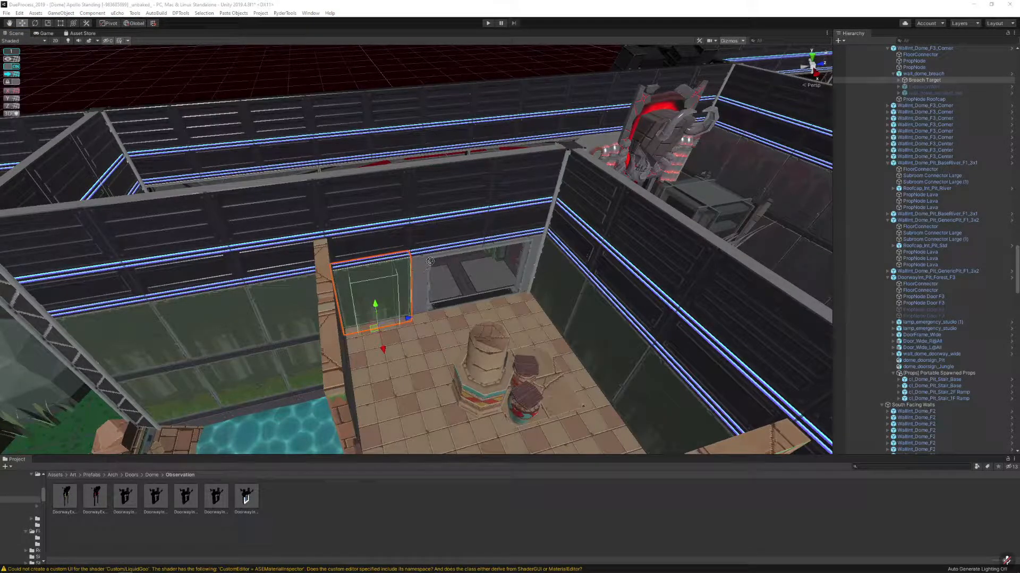
{"action": "left_click_drag", "start_coordinate": [613, 157], "coordinate": [397, 213], "text": "alt"}
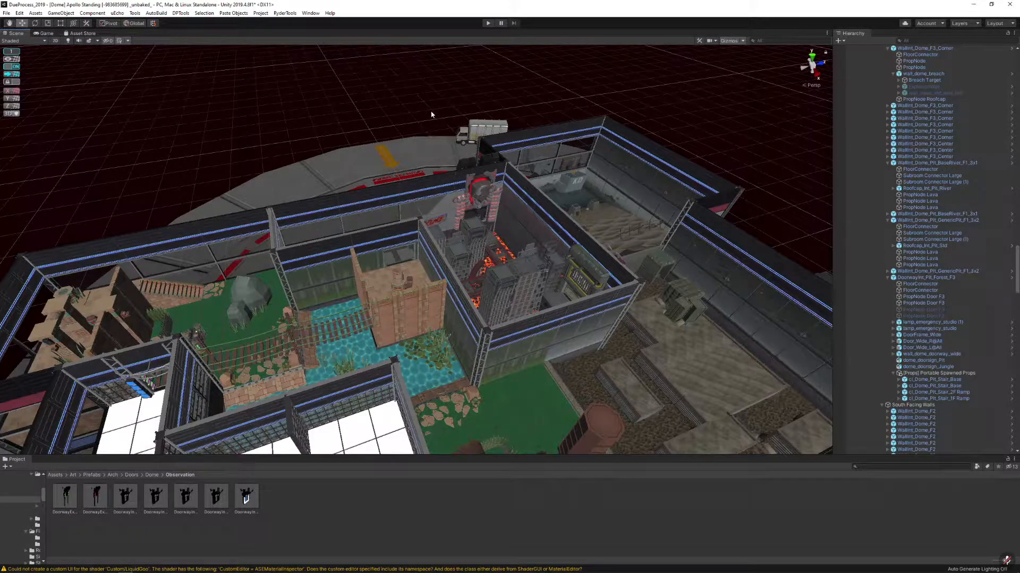
Review the pit's exterior doorway and how the jungle, pit and trench rooms connect around it
{"action": "right_click_drag", "start_coordinate": [432, 114], "coordinate": [515, 161]}
{"action": "key", "text": "w"}
{"action": "key", "text": "s"}
{"action": "key", "text": "a"}
{"action": "right_click_drag", "start_coordinate": [477, 107], "coordinate": [477, 108]}
{"action": "left_click", "coordinate": [552, 83]}
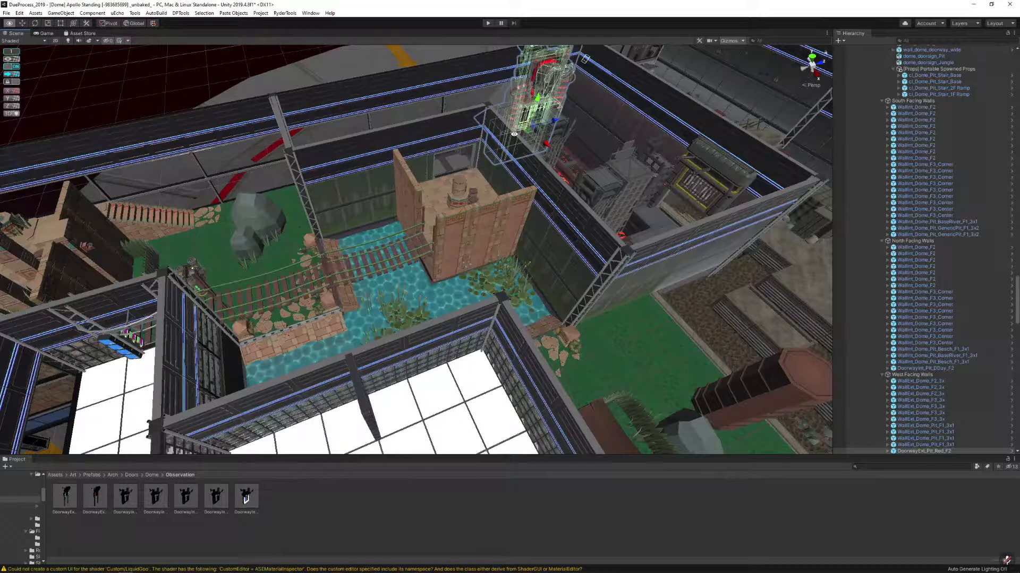
{"action": "right_click_drag", "start_coordinate": [513, 134], "coordinate": [396, 150]}
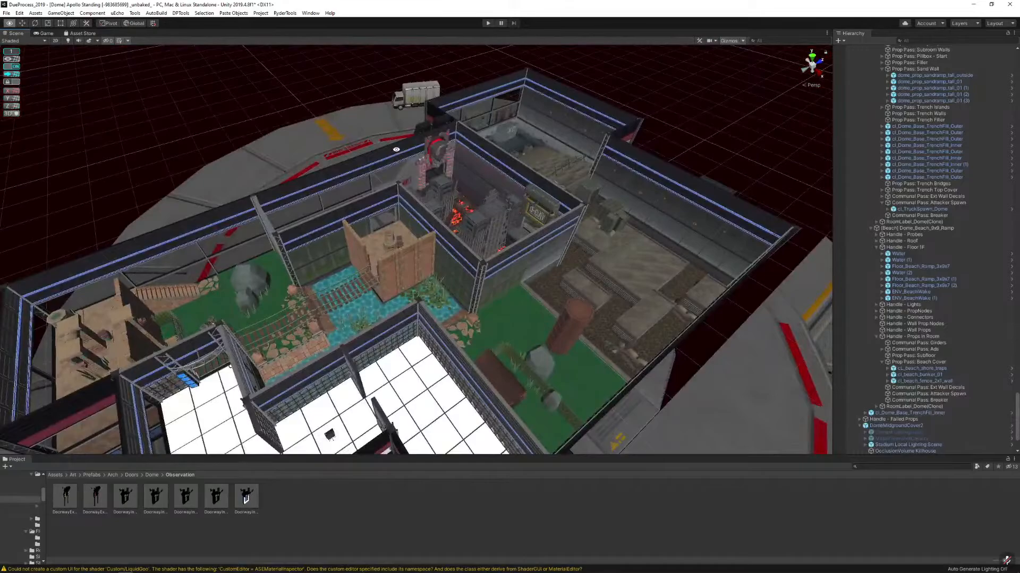
{"action": "right_click_drag", "start_coordinate": [422, 208], "coordinate": [575, 200]}
{"action": "left_click_drag", "start_coordinate": [572, 244], "coordinate": [330, 252], "text": "alt"}
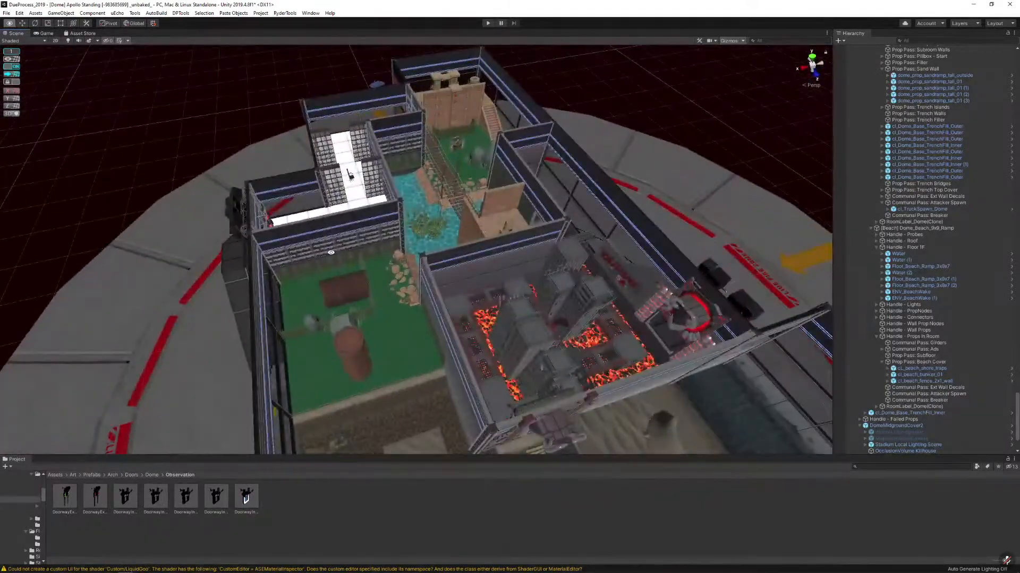
Inspect the observation room's interior doorway and window walls from inside at eye level
{"action": "key", "text": "a"}
{"action": "key", "text": "w"}
{"action": "right_click_drag", "start_coordinate": [351, 223], "coordinate": [541, 174]}
{"action": "key", "text": "w"}
{"action": "right_click_drag", "start_coordinate": [499, 201], "coordinate": [457, 196]}
{"action": "key", "text": "w"}
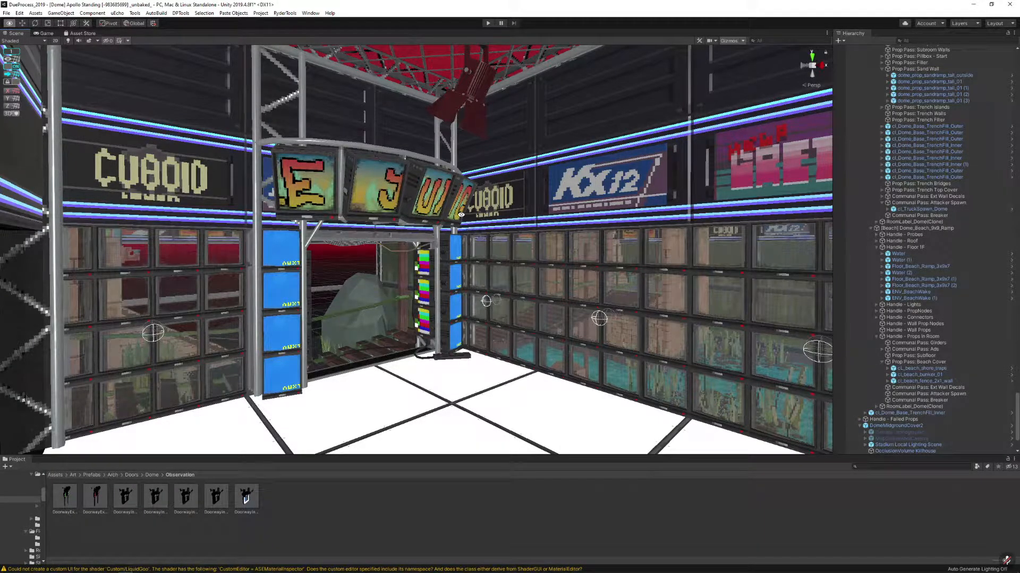
{"action": "key", "text": "a"}
{"action": "right_click_drag", "start_coordinate": [461, 218], "coordinate": [442, 311]}
Examine the jungle river crossing and the overall room layout from above
{"action": "key", "text": "d"}
{"action": "key", "text": "w"}
{"action": "key", "text": "s"}
{"action": "key", "text": "alt+r"}
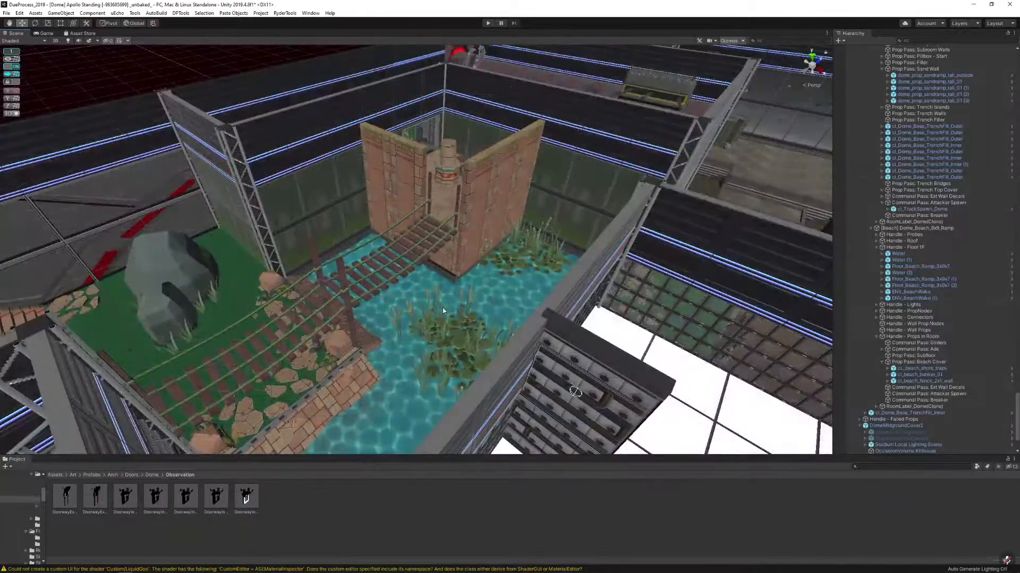
{"action": "key", "text": "a"}
{"action": "right_click_drag", "start_coordinate": [493, 240], "coordinate": [536, 236]}
{"action": "key", "text": "s"}
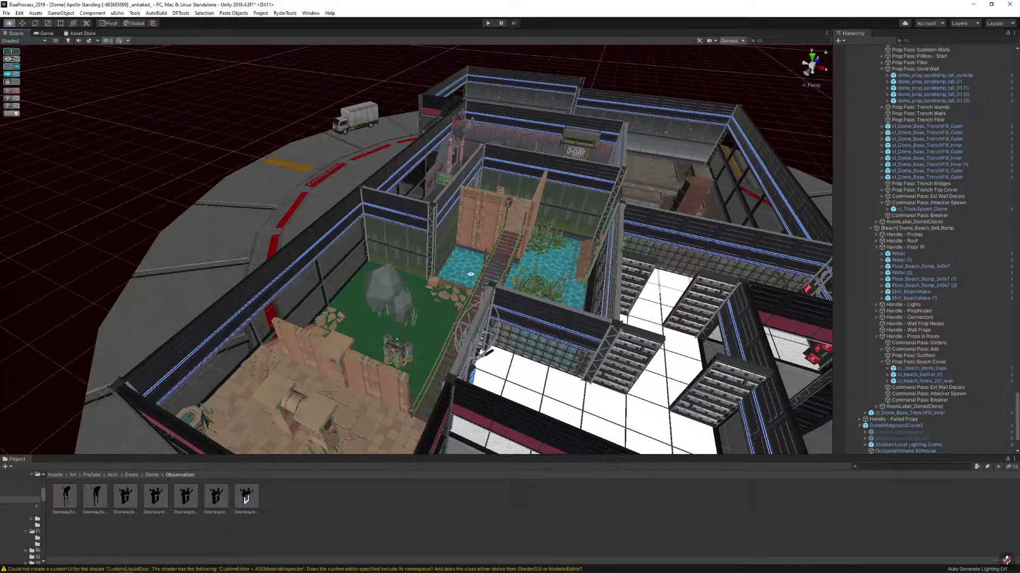
{"action": "left_click_drag", "start_coordinate": [471, 274], "coordinate": [358, 151], "text": "alt"}
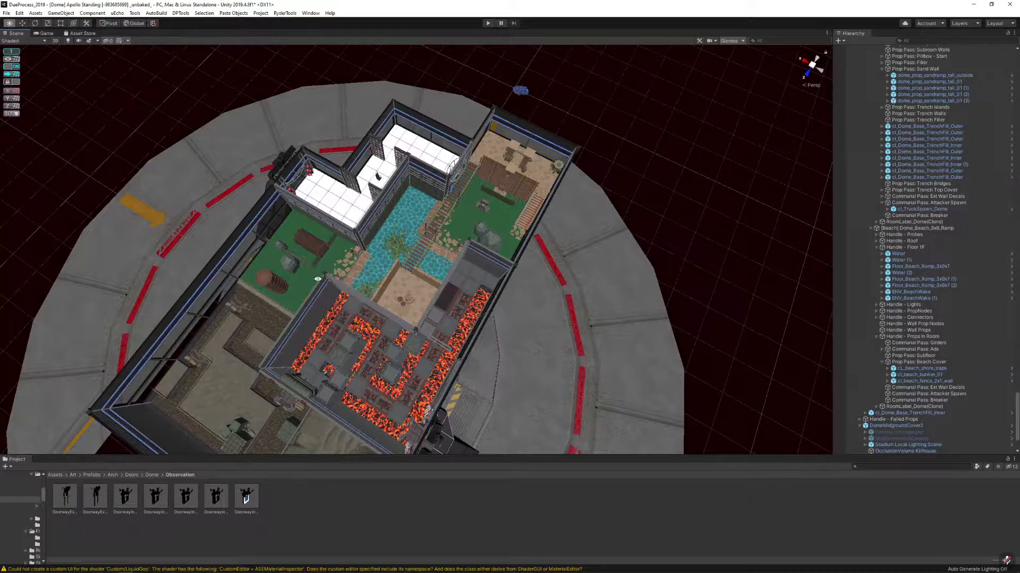
Move the large tree trunk in the green jungle room towards the pit-side wall and lower it slightly into the floor
{"action": "scroll", "coordinate": [318, 271], "scroll_direction": "up", "scroll_amount": 5, "text": "alt"}
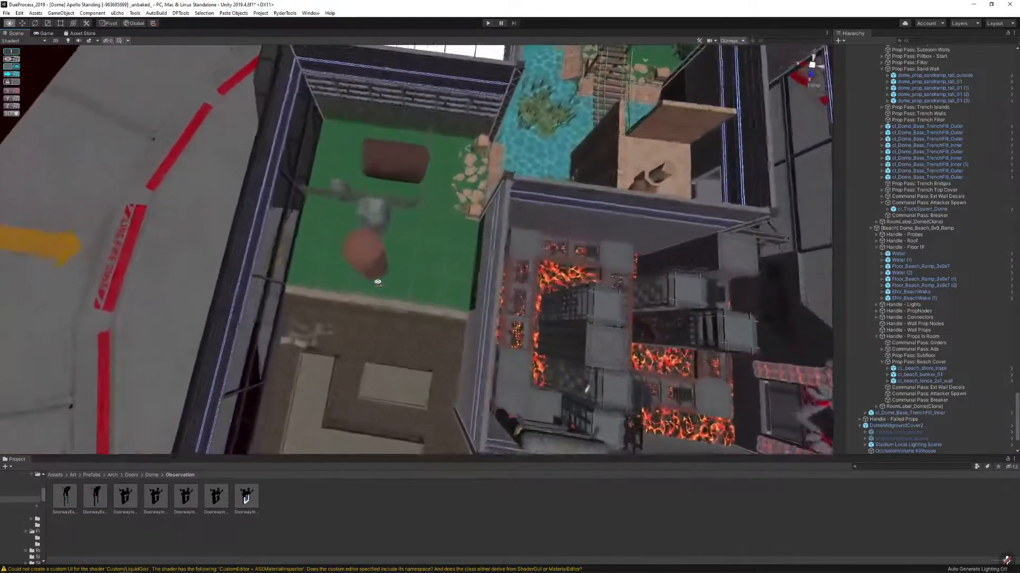
{"action": "scroll", "coordinate": [378, 283], "scroll_direction": "up", "scroll_amount": 1}
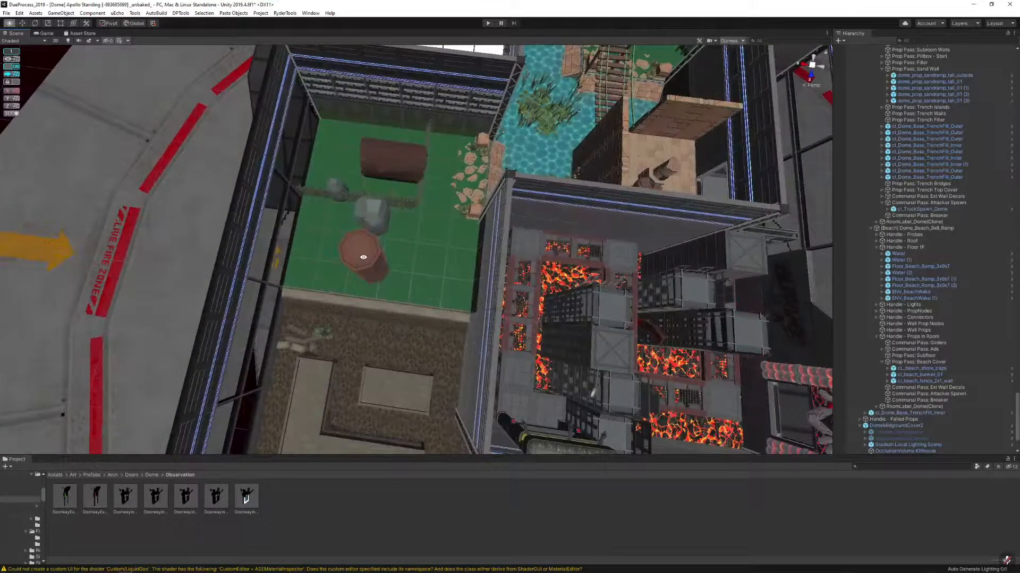
{"action": "left_click", "coordinate": [363, 261]}
{"action": "left_click_drag", "start_coordinate": [378, 274], "coordinate": [428, 253]}
{"action": "key", "text": "ctrl+z"}
{"action": "left_click_drag", "start_coordinate": [375, 272], "coordinate": [435, 262]}
{"action": "right_click_drag", "start_coordinate": [378, 276], "coordinate": [462, 184]}
{"action": "key", "text": "w"}
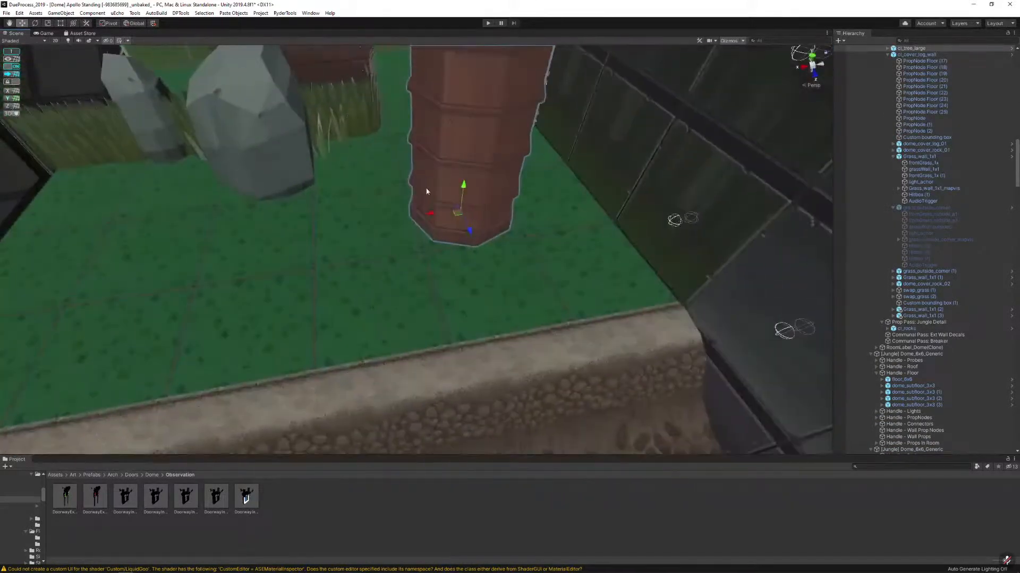
{"action": "left_click_drag", "start_coordinate": [462, 181], "coordinate": [462, 188]}
{"action": "right_click_drag", "start_coordinate": [463, 191], "coordinate": [343, 153]}
{"action": "left_click", "coordinate": [439, 155]}
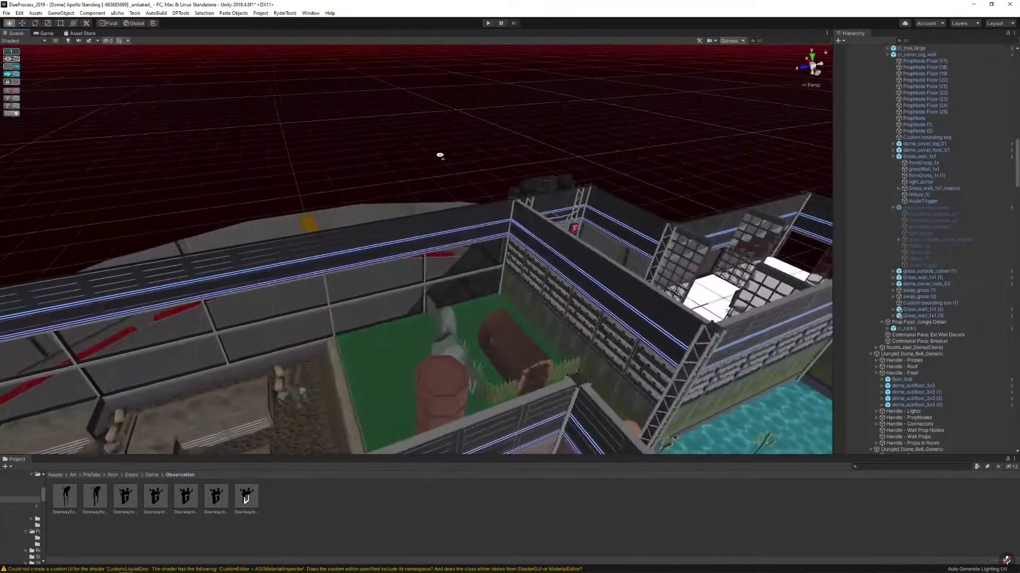
Duplicate a dome_floor_pit_1x1 tile twice and position the copies to extend the pit's walkway
{"action": "right_click_drag", "start_coordinate": [439, 155], "coordinate": [377, 218]}
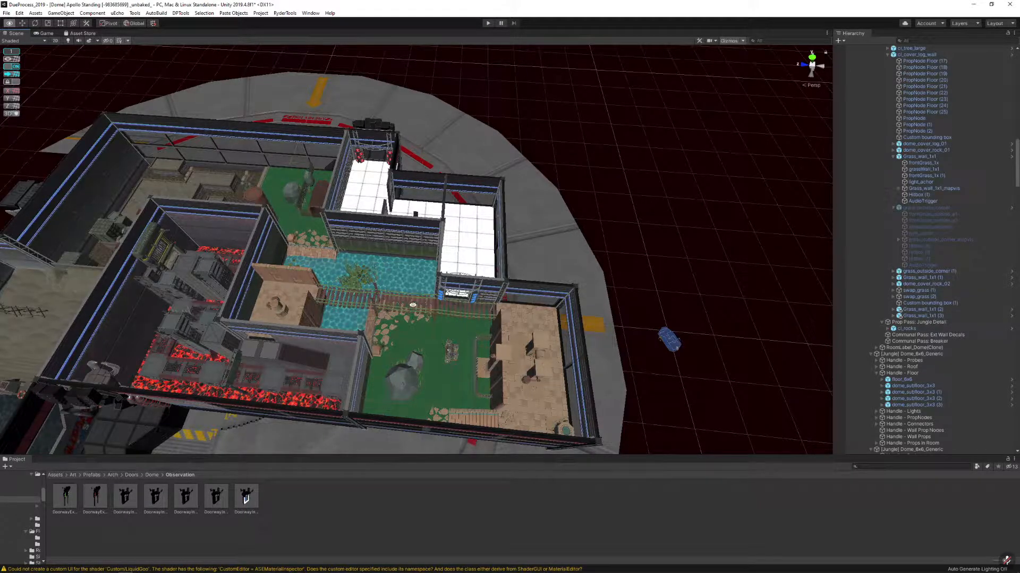
{"action": "key", "text": "a"}
{"action": "right_click_drag", "start_coordinate": [543, 158], "coordinate": [685, 237]}
{"action": "key", "text": "w"}
{"action": "left_click", "coordinate": [441, 306]}
{"action": "key", "text": "w"}
{"action": "right_click_drag", "start_coordinate": [441, 305], "coordinate": [447, 303]}
{"action": "key", "text": "ctrl+d"}
{"action": "left_click_drag", "start_coordinate": [428, 354], "coordinate": [486, 299]}
{"action": "key", "text": "ctrl+d"}
{"action": "key", "text": "s"}
{"action": "right_click_drag", "start_coordinate": [485, 298], "coordinate": [593, 226]}
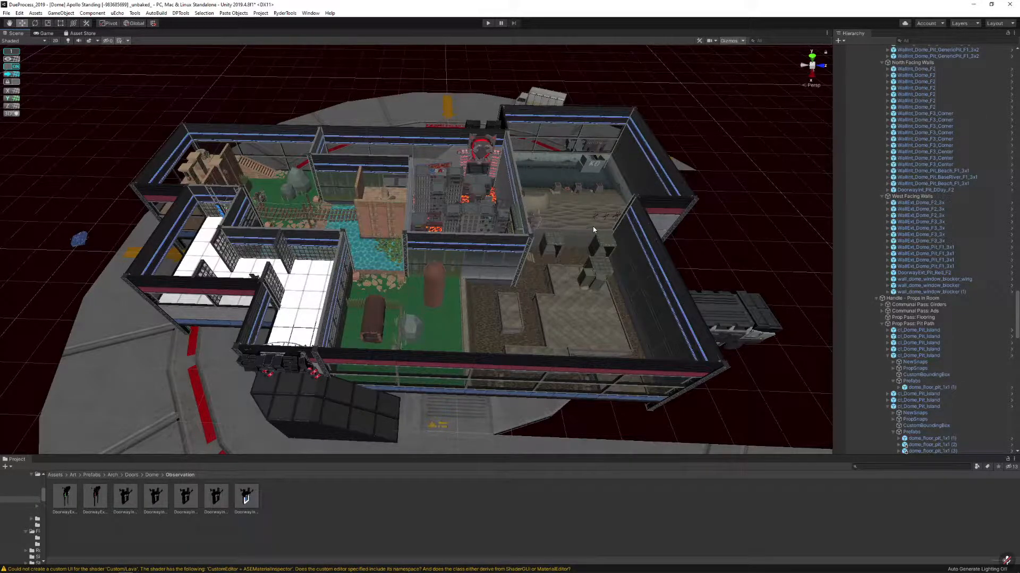
Duplicate cl_dome_base_cover_2x2_island and place the copy on the central trench platform's edge, beside the small rectangular island
{"action": "right_click_drag", "start_coordinate": [595, 230], "coordinate": [592, 237]}
{"action": "key", "text": "w"}
{"action": "right_click_drag", "start_coordinate": [526, 165], "coordinate": [515, 207]}
{"action": "left_click", "coordinate": [515, 207]}
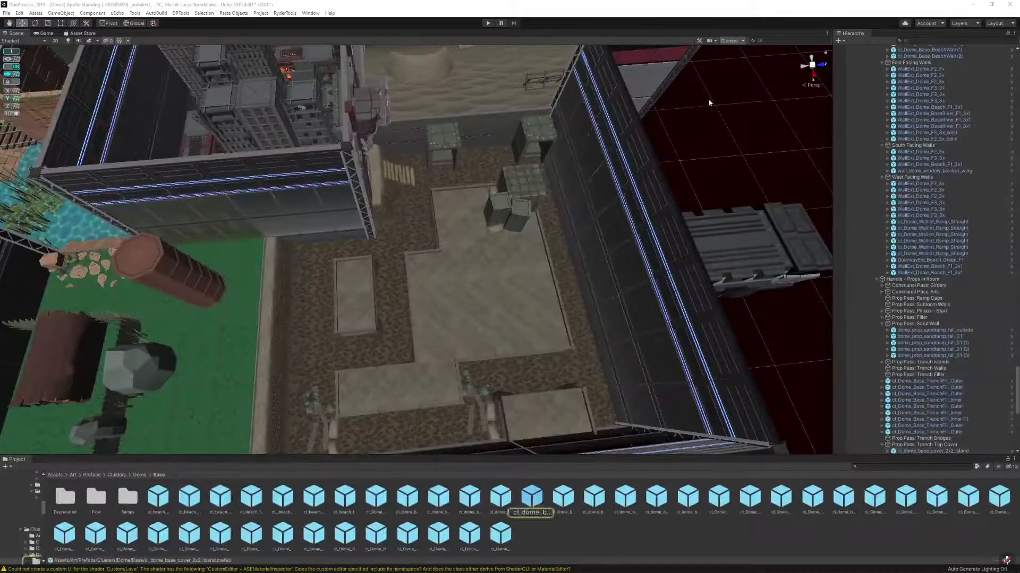
{"action": "key", "text": "w"}
{"action": "right_click_drag", "start_coordinate": [538, 146], "coordinate": [531, 166]}
{"action": "left_click", "coordinate": [505, 172]}
{"action": "key", "text": "ctrl+d"}
{"action": "left_click_drag", "start_coordinate": [505, 172], "coordinate": [425, 269]}
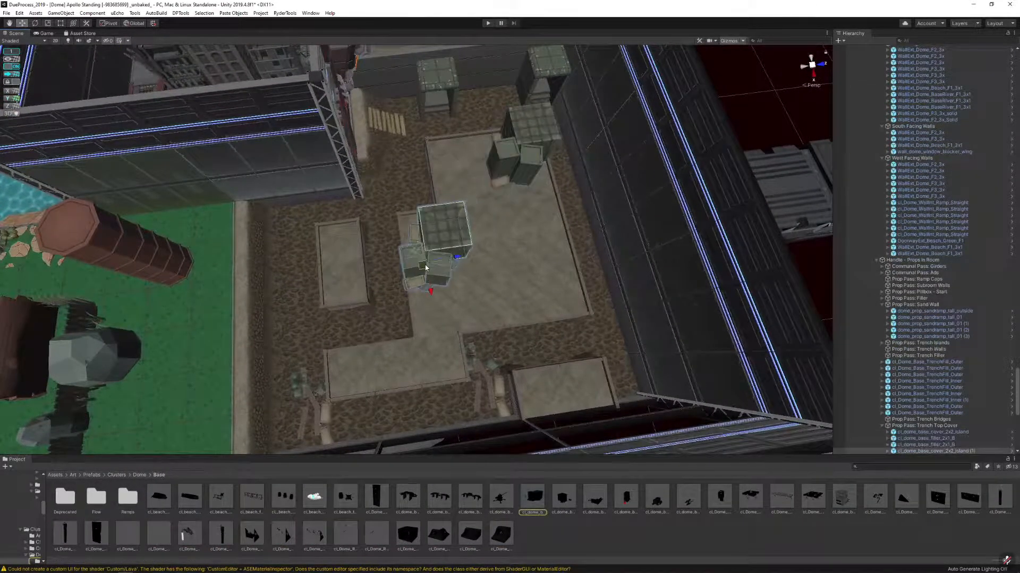
{"action": "key", "text": "w"}
{"action": "right_click_drag", "start_coordinate": [425, 269], "coordinate": [508, 350]}
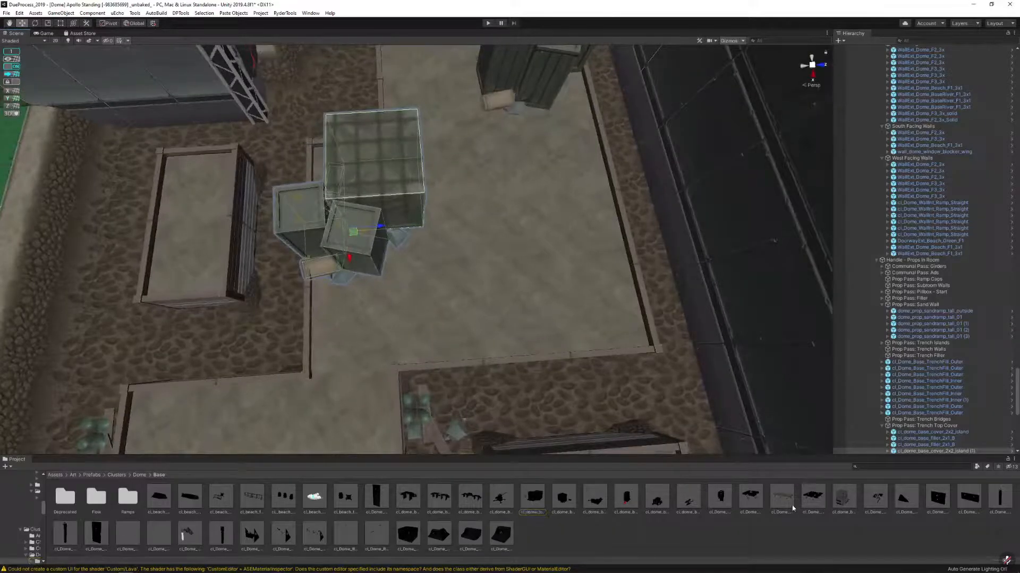
{"action": "key", "text": "s"}
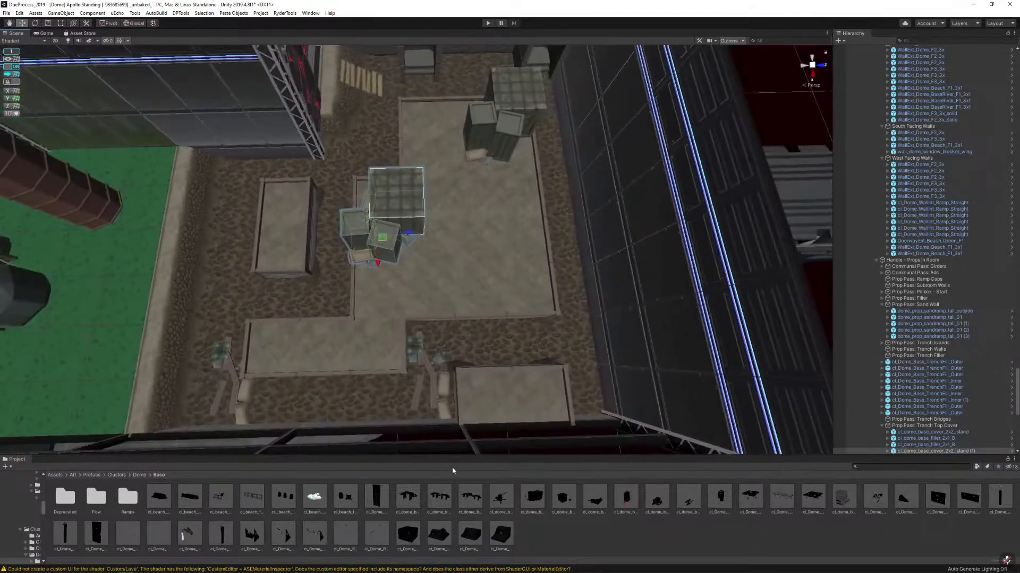
Replace the copied cover island with cl_dome_base_bridge_3x1 and position the bridge across the trench to the small rectangular island
{"action": "key", "text": "ctrl+shift+r"}
{"action": "left_click_drag", "start_coordinate": [408, 497], "coordinate": [559, 129]}
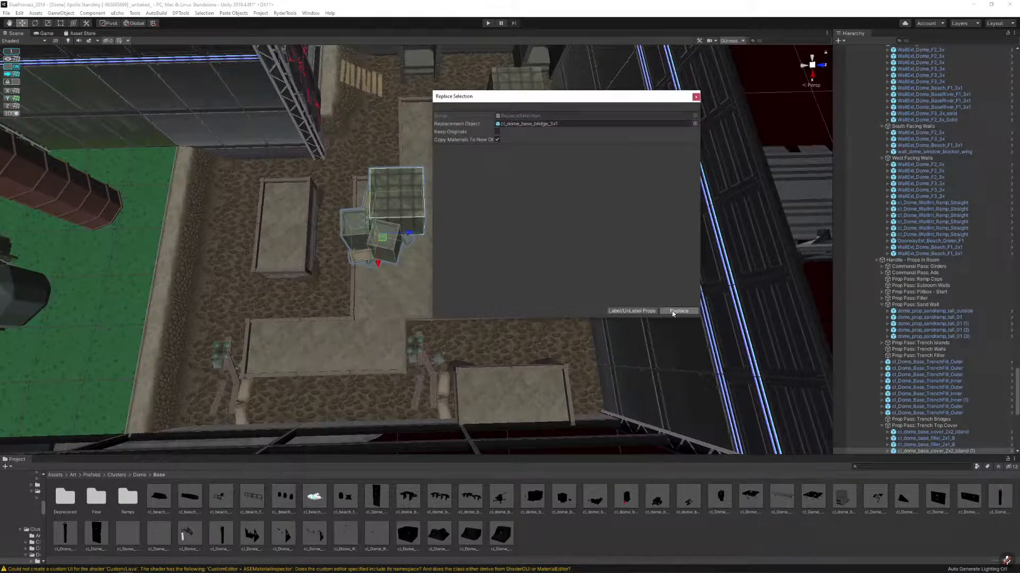
{"action": "left_click", "coordinate": [672, 313]}
{"action": "left_click", "coordinate": [349, 231]}
{"action": "mouse_move", "coordinate": [349, 231]}
{"action": "right_mouse_down"}
{"action": "mouse_move", "coordinate": [358, 243]}
{"action": "mouse_move", "coordinate": [352, 160]}
{"action": "mouse_move", "coordinate": [367, 247]}
{"action": "mouse_move", "coordinate": [388, 266]}
{"action": "mouse_move", "coordinate": [357, 244]}
{"action": "right_mouse_up"}
{"action": "key", "text": "w"}
{"action": "key", "text": "s"}
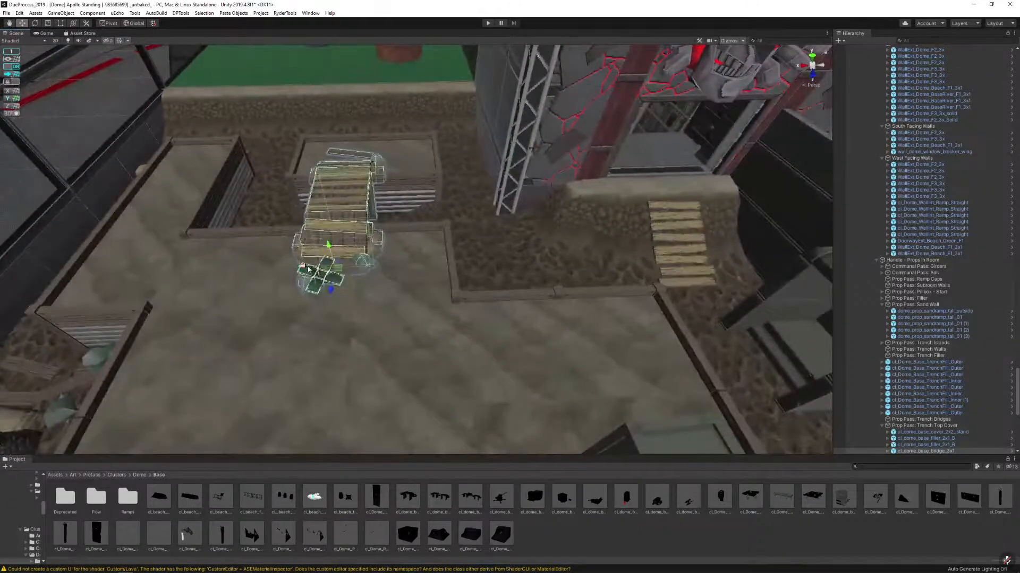
{"action": "left_click_drag", "start_coordinate": [308, 269], "coordinate": [523, 310]}
Duplicate the trench bridge, rotate the copy a quarter turn, and place it between the central platform and the corner island
{"action": "key", "text": "ctrl+d"}
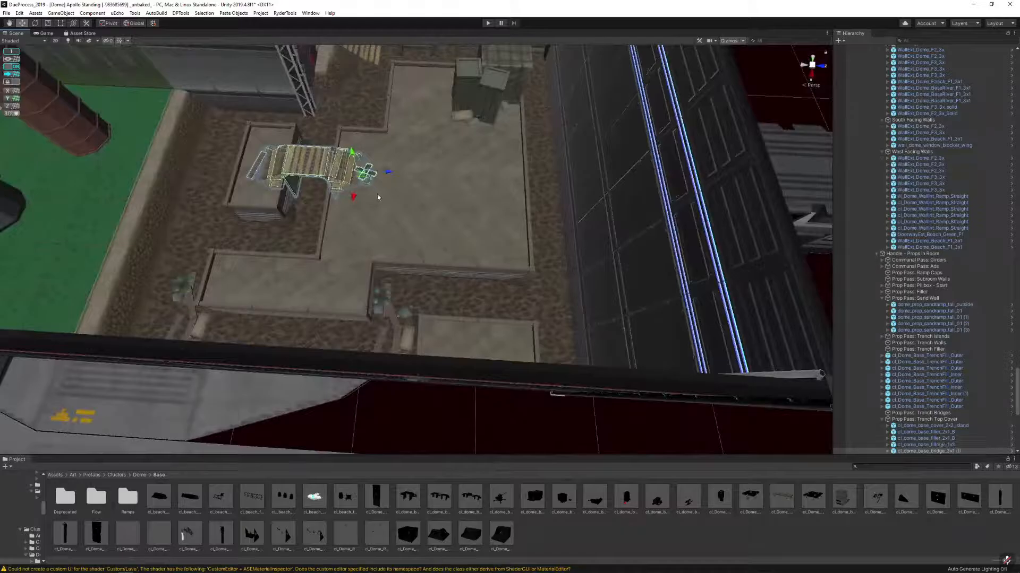
{"action": "key", "text": "e"}
{"action": "left_click_drag", "start_coordinate": [376, 197], "coordinate": [481, 192], "text": "ctrl"}
{"action": "key", "text": "w"}
{"action": "left_click_drag", "start_coordinate": [360, 178], "coordinate": [478, 271]}
{"action": "key", "text": "f"}
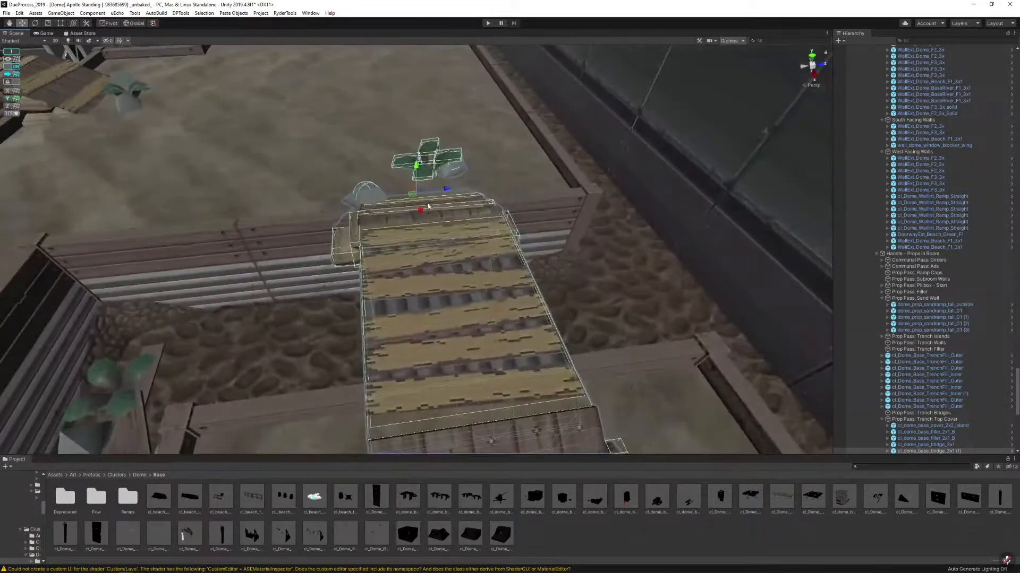
{"action": "left_click_drag", "start_coordinate": [428, 206], "coordinate": [443, 200], "text": "alt"}
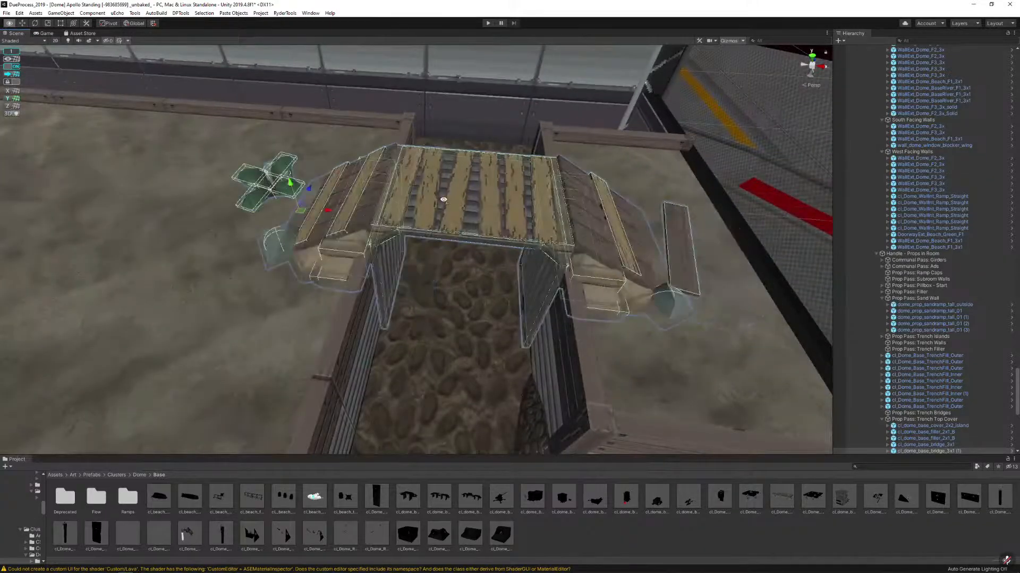
{"action": "right_click_drag", "start_coordinate": [443, 200], "coordinate": [420, 204]}
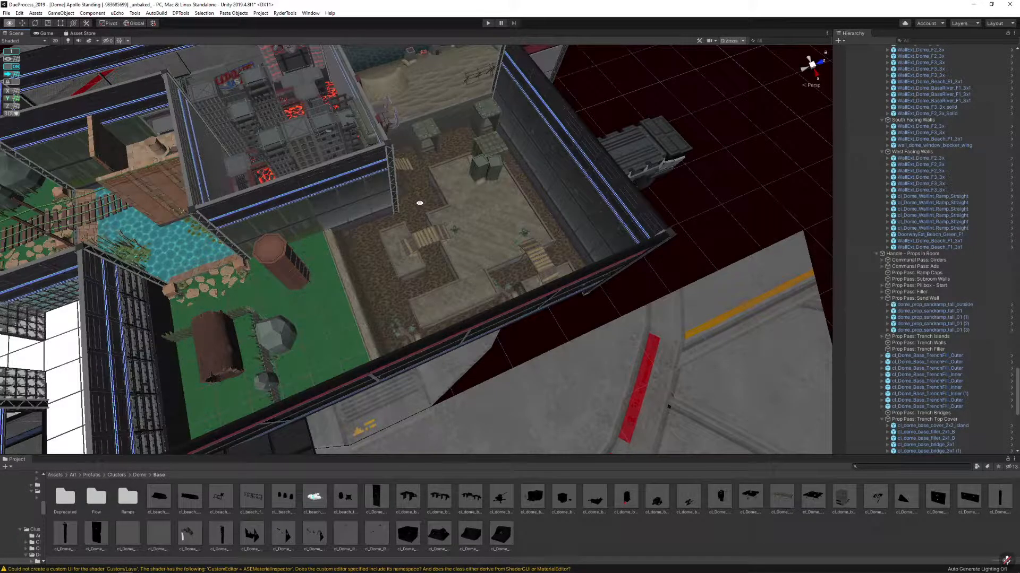
Start a screen capture of the level from overhead and outline in red the area outside the base room's outer corner
{"action": "right_click_drag", "start_coordinate": [437, 201], "coordinate": [363, 168]}
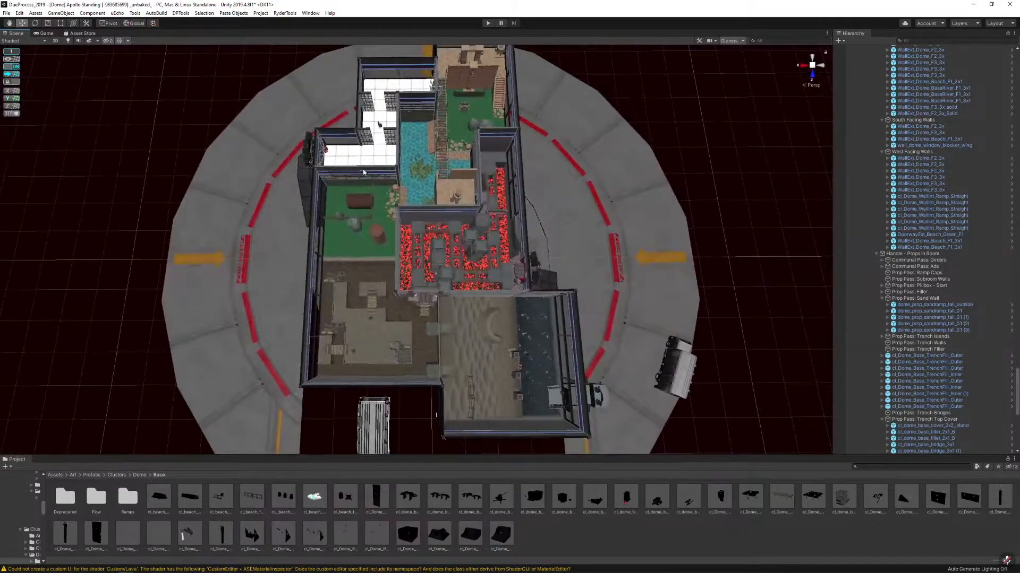
{"action": "key", "text": "Print"}
{"action": "mouse_move", "coordinate": [285, 45]}
{"action": "left_mouse_down"}
{"action": "mouse_move", "coordinate": [593, 267]}
{"action": "mouse_move", "coordinate": [674, 444]}
{"action": "left_mouse_up"}
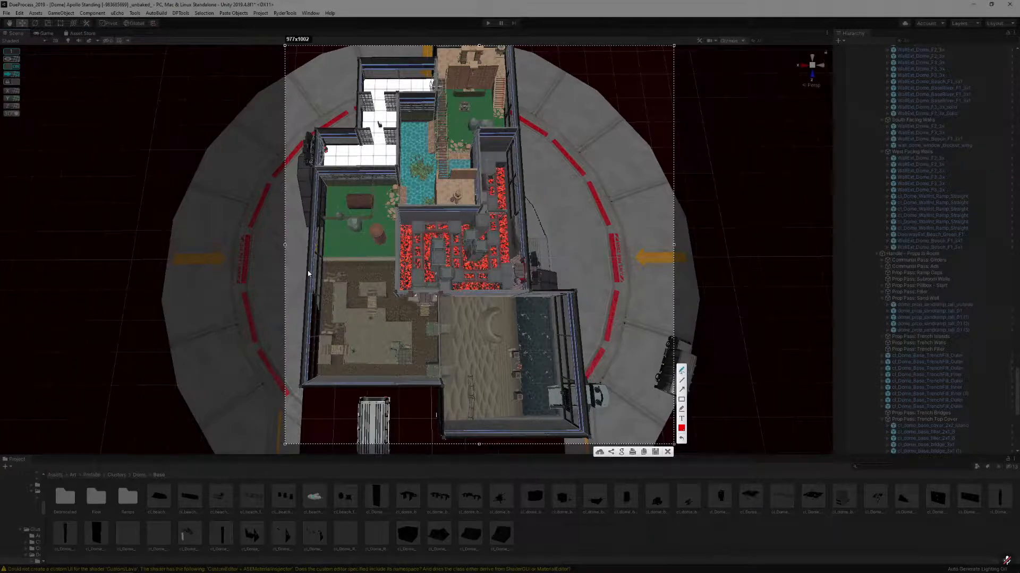
{"action": "left_click_drag", "start_coordinate": [306, 262], "coordinate": [219, 259]}
{"action": "mouse_move", "coordinate": [211, 424]}
{"action": "left_mouse_down"}
{"action": "mouse_move", "coordinate": [378, 424]}
{"action": "mouse_move", "coordinate": [342, 387]}
{"action": "mouse_move", "coordinate": [304, 385]}
{"action": "mouse_move", "coordinate": [301, 266]}
{"action": "left_mouse_up"}
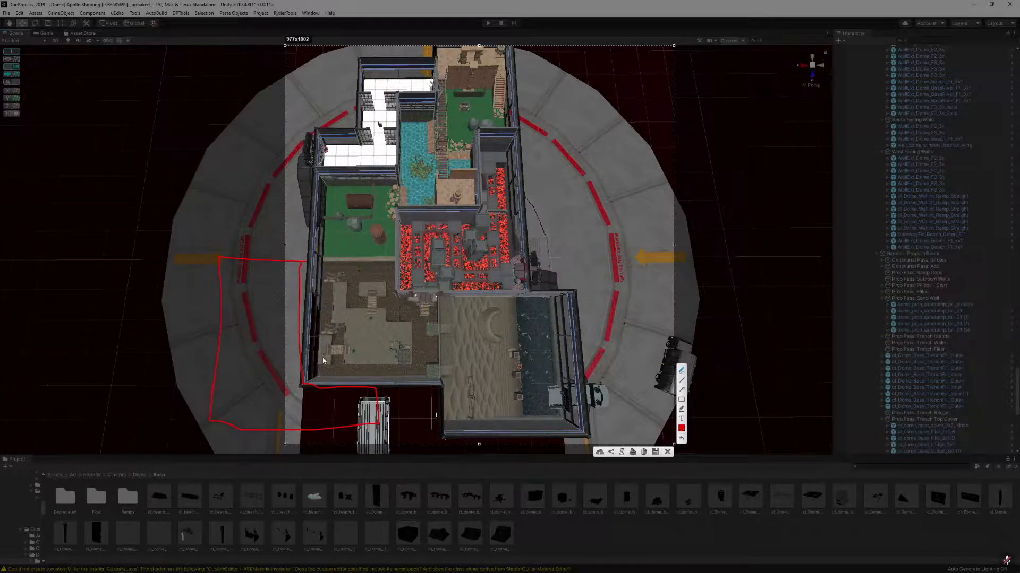
Draw red sightlines from the base room's outer corner across the jungle, pit and beach on the capture, and discard it
{"action": "left_click_drag", "start_coordinate": [322, 374], "coordinate": [488, 98]}
{"action": "mouse_move", "coordinate": [371, 384]}
{"action": "left_mouse_down"}
{"action": "mouse_move", "coordinate": [343, 368]}
{"action": "mouse_move", "coordinate": [343, 382]}
{"action": "left_mouse_up"}
{"action": "left_click_drag", "start_coordinate": [495, 356], "coordinate": [400, 340]}
{"action": "left_click_drag", "start_coordinate": [334, 375], "coordinate": [326, 374]}
{"action": "left_click_drag", "start_coordinate": [314, 372], "coordinate": [318, 376]}
{"action": "left_click_drag", "start_coordinate": [441, 299], "coordinate": [436, 302]}
{"action": "left_click_drag", "start_coordinate": [434, 303], "coordinate": [334, 349]}
{"action": "mouse_move", "coordinate": [327, 91]}
{"action": "left_mouse_down"}
{"action": "mouse_move", "coordinate": [443, 53]}
{"action": "mouse_move", "coordinate": [501, 74]}
{"action": "left_mouse_up"}
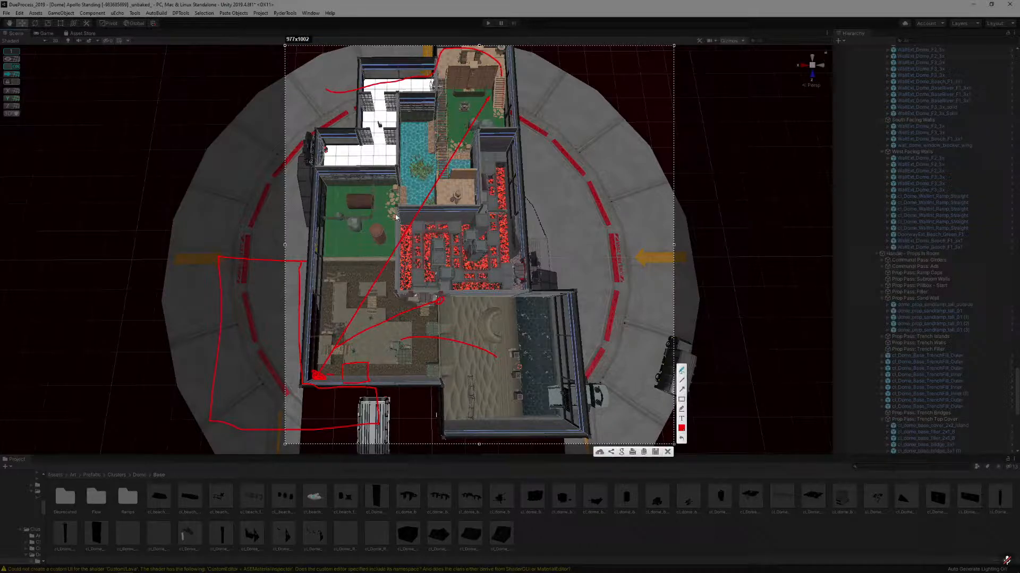
{"action": "mouse_move", "coordinate": [319, 384]}
{"action": "left_mouse_down"}
{"action": "mouse_move", "coordinate": [348, 311]}
{"action": "mouse_move", "coordinate": [468, 136]}
{"action": "mouse_move", "coordinate": [498, 113]}
{"action": "left_mouse_up"}
{"action": "left_click", "coordinate": [668, 451]}
Replace the exterior wall segment beside the observation room's speaker-topped entrance with the solid 3x Dome exterior wall
{"action": "right_click_drag", "start_coordinate": [539, 297], "coordinate": [524, 180]}
{"action": "key", "text": "w"}
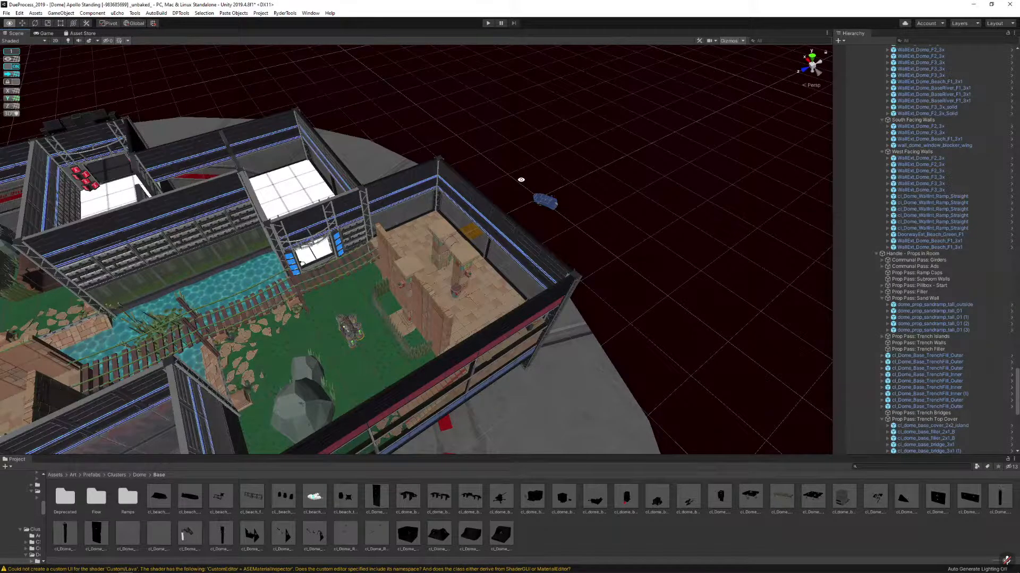
{"action": "right_click_drag", "start_coordinate": [521, 180], "coordinate": [461, 169]}
{"action": "left_click", "coordinate": [471, 224]}
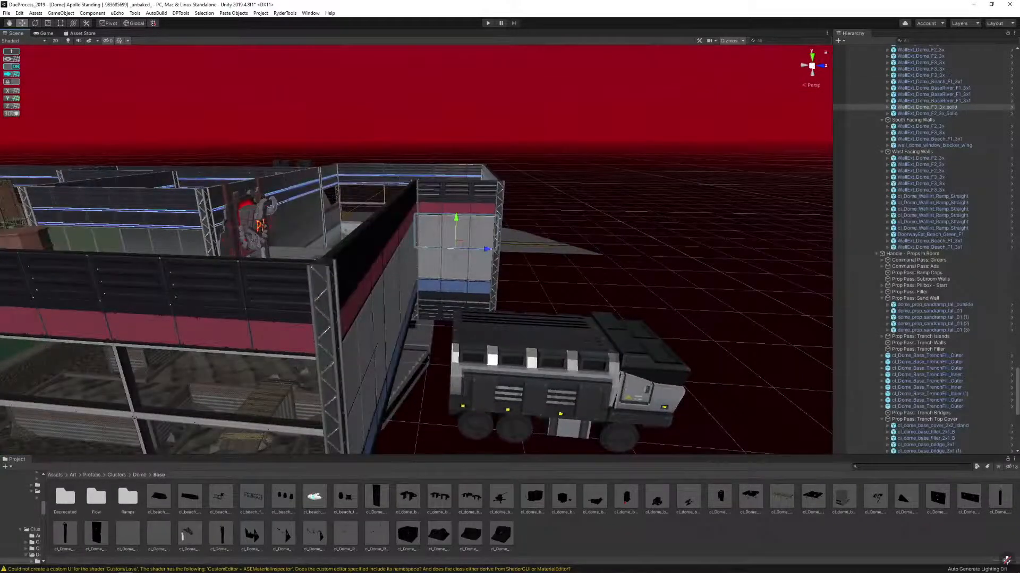
{"action": "right_click_drag", "start_coordinate": [471, 224], "coordinate": [490, 237]}
{"action": "left_click", "coordinate": [492, 339]}
{"action": "right_click_drag", "start_coordinate": [492, 340], "coordinate": [444, 352]}
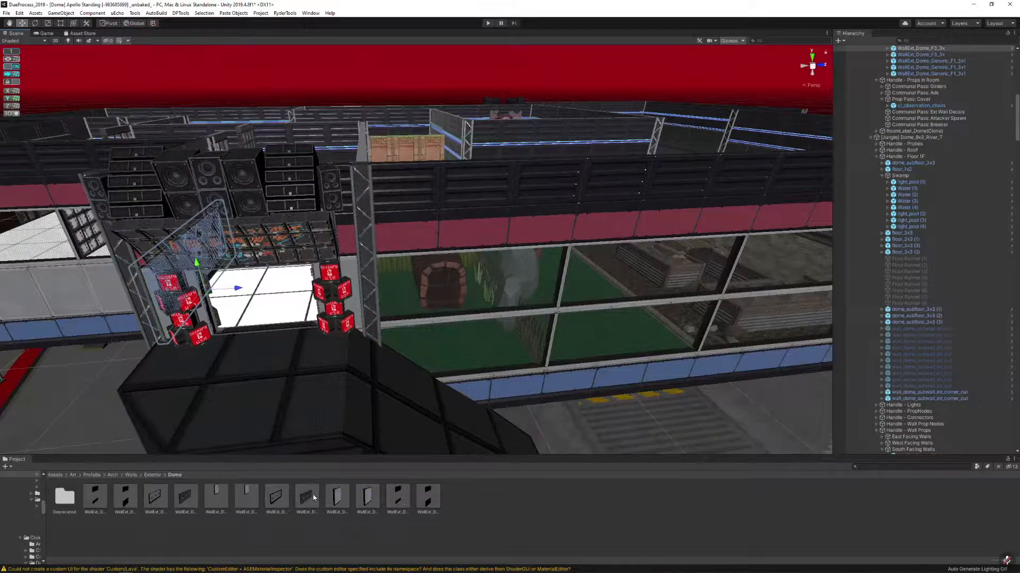
{"action": "key", "text": "ctrl+shift+r"}
{"action": "left_click_drag", "start_coordinate": [312, 491], "coordinate": [528, 124]}
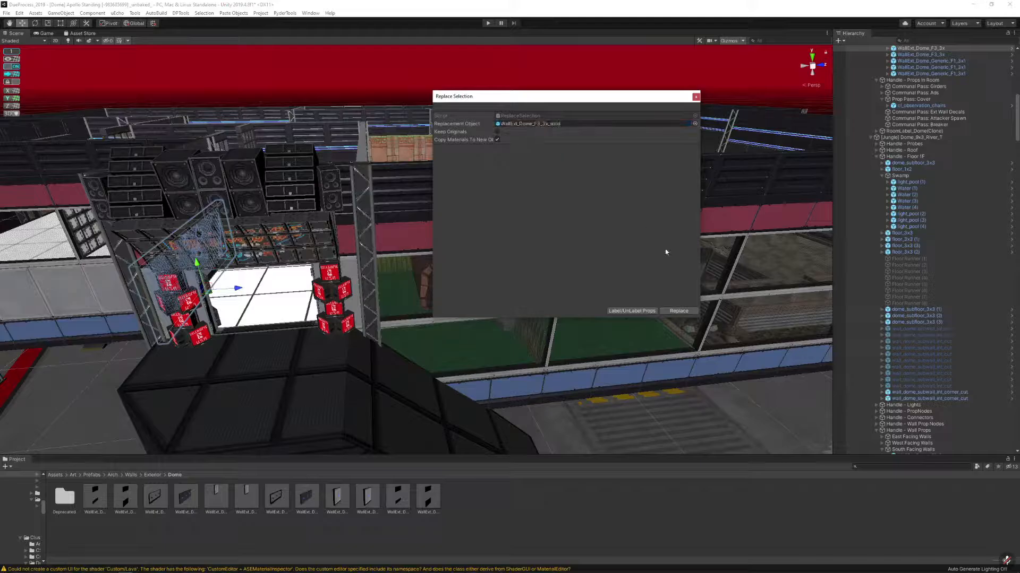
{"action": "left_click", "coordinate": [693, 310]}
Search the project for "wing dome" and replace the lower window wall beside the speaker stage with wall_dome_window_blocker_wing
{"action": "key", "text": "f"}
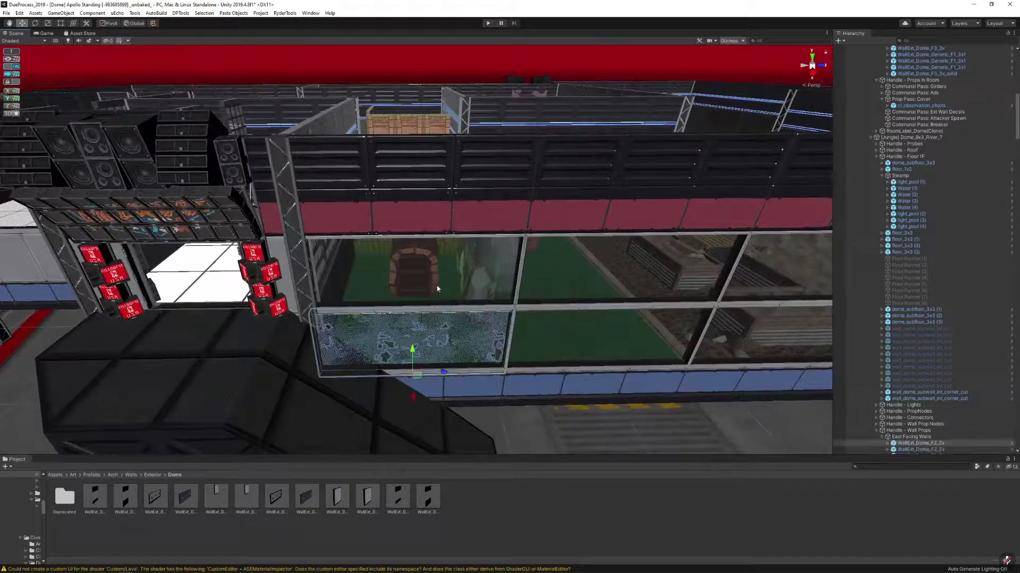
{"action": "left_click", "coordinate": [864, 465]}
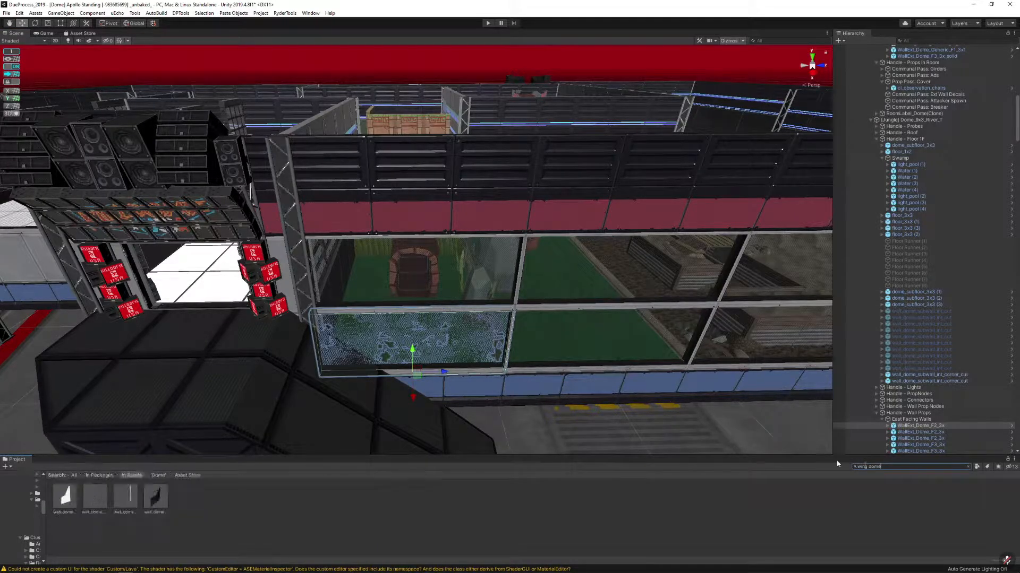
{"action": "key", "text": "ctrl+shift+r"}
{"action": "left_click_drag", "start_coordinate": [154, 498], "coordinate": [548, 125]}
{"action": "left_click", "coordinate": [679, 311]}
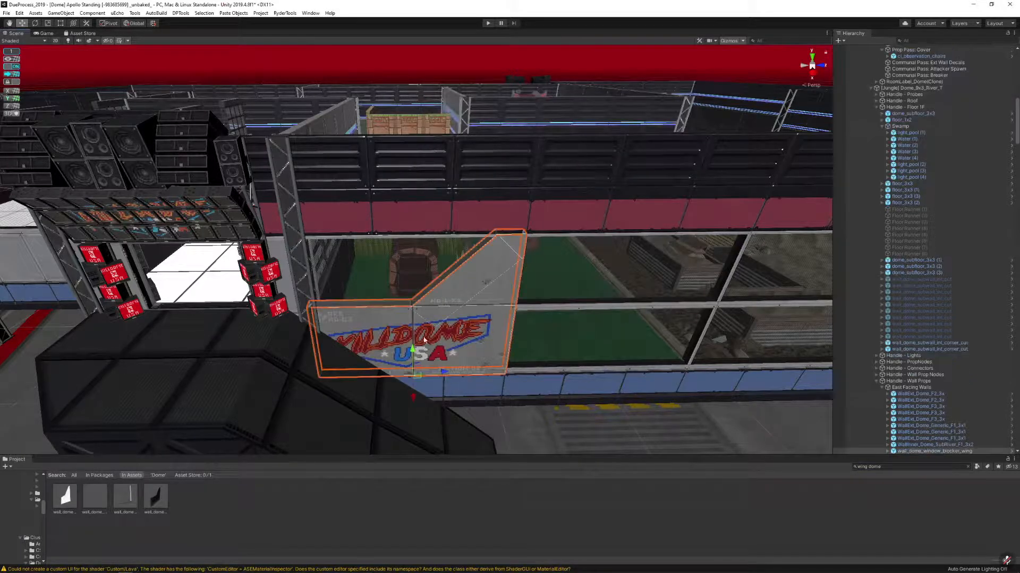
Duplicate the adjacent WallExt_Dome_F2_3x window wall and move the copy into the gap beside the speaker stage
{"action": "left_click", "coordinate": [468, 342]}
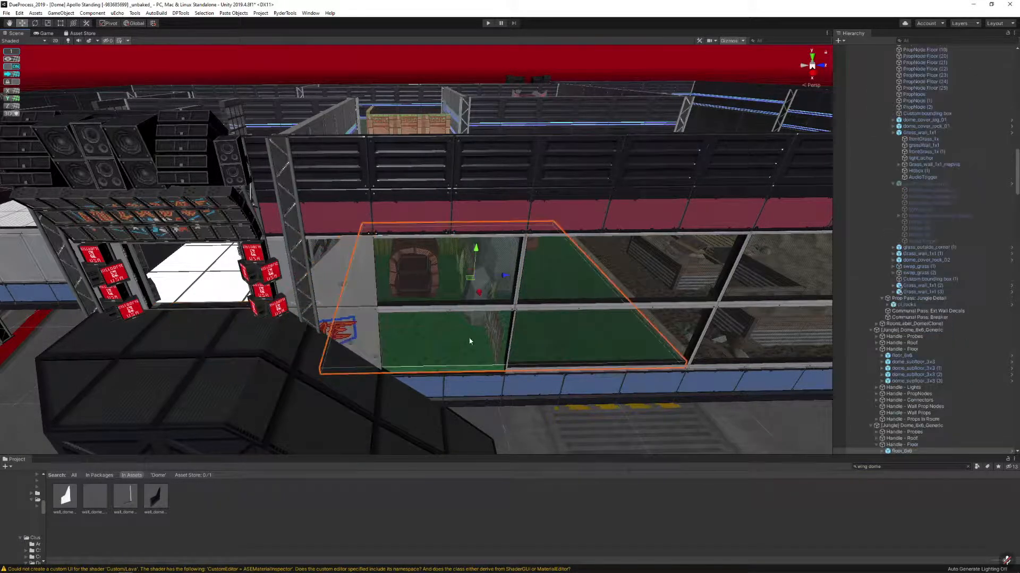
{"action": "key", "text": "f"}
{"action": "left_click", "coordinate": [523, 292]}
{"action": "key", "text": "ctrl+d"}
{"action": "left_click_drag", "start_coordinate": [639, 292], "coordinate": [410, 295]}
Rotate the window blocker wing and reposition it against the window wall beside the speaker stage
{"action": "left_click", "coordinate": [255, 204]}
{"action": "scroll", "coordinate": [262, 223], "scroll_direction": "down", "scroll_amount": 2}
{"action": "key", "text": "e"}
{"action": "left_click_drag", "start_coordinate": [247, 333], "coordinate": [484, 286]}
{"action": "key", "text": "w"}
{"action": "left_click_drag", "start_coordinate": [264, 312], "coordinate": [418, 291]}
{"action": "right_click_drag", "start_coordinate": [418, 291], "coordinate": [405, 314]}
Show layer 28, the map overlay, in the scene and survey the labelled rooms from above
{"action": "left_click", "coordinate": [505, 189]}
{"action": "key", "text": "s"}
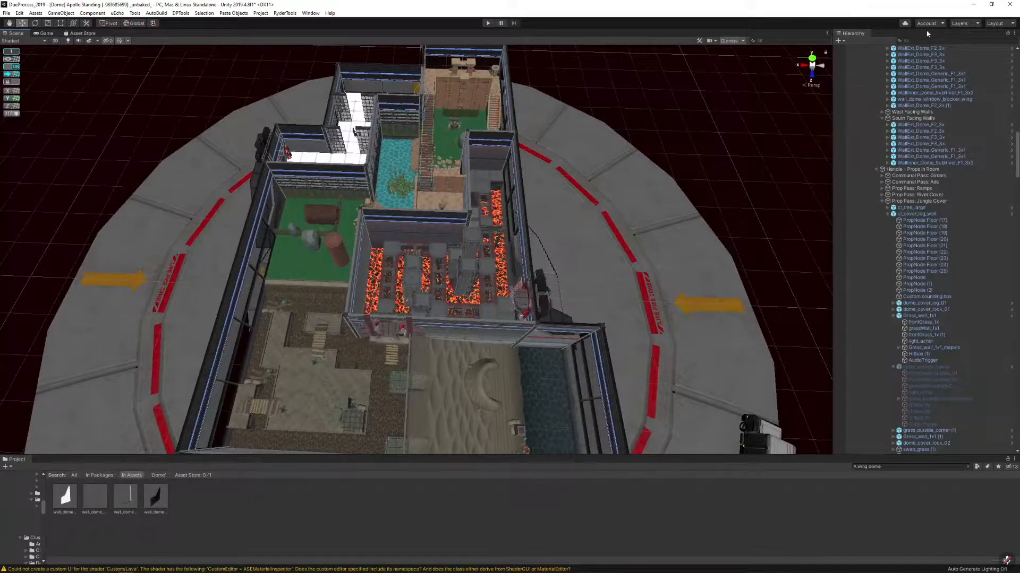
{"action": "left_click", "coordinate": [961, 24]}
{"action": "left_click", "coordinate": [1004, 232]}
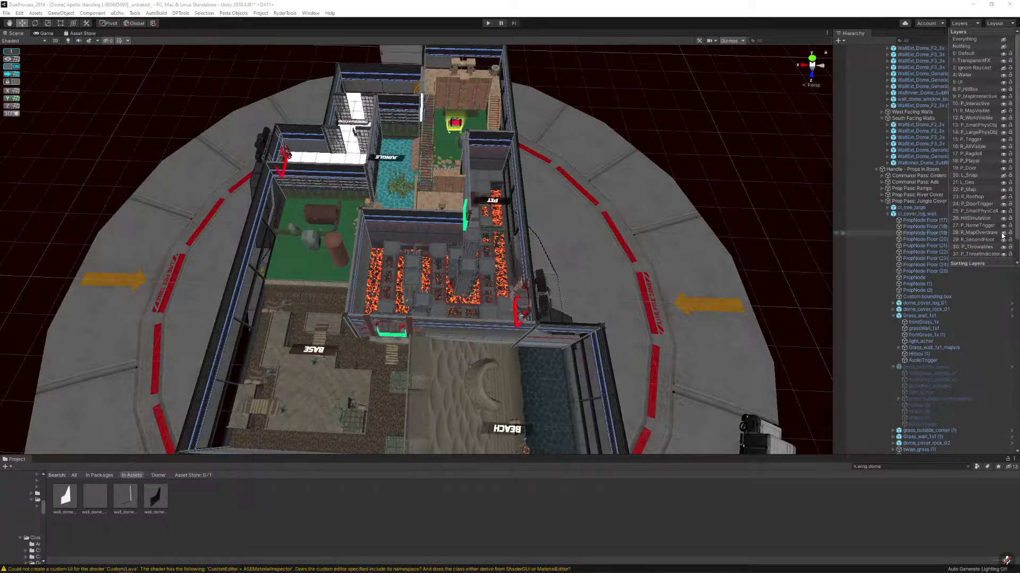
{"action": "right_click_drag", "start_coordinate": [574, 208], "coordinate": [490, 175]}
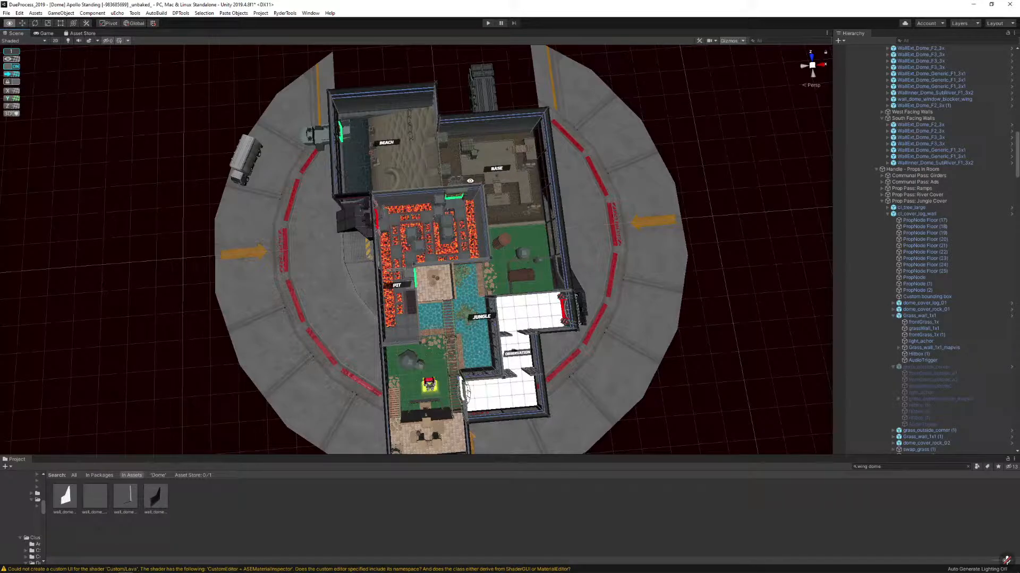
{"action": "left_click_drag", "start_coordinate": [470, 181], "coordinate": [648, 172], "text": "alt"}
{"action": "scroll", "coordinate": [586, 169], "scroll_direction": "up", "scroll_amount": 5, "text": "alt"}
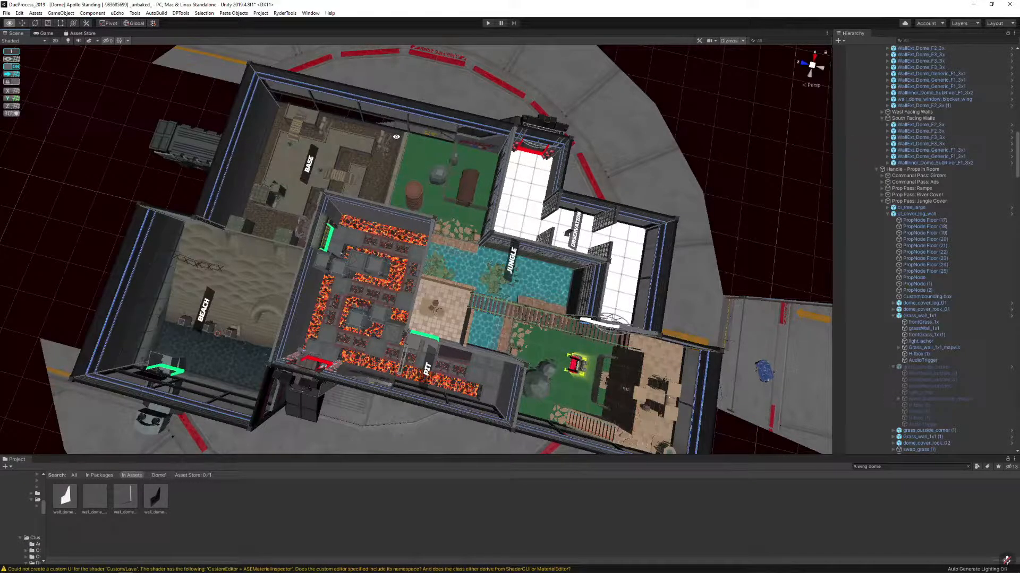
{"action": "key", "text": "w"}
{"action": "right_click_drag", "start_coordinate": [432, 205], "coordinate": [664, 218]}
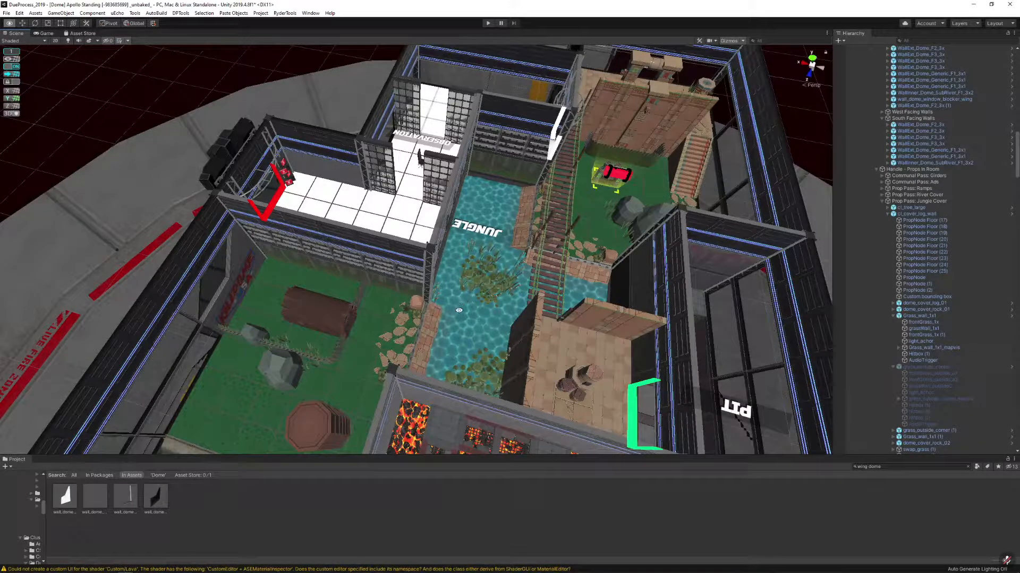
Collapse every room under Handle - Rooms and the DomeMidgroundCover2 group in the hierarchy
{"action": "left_click", "coordinate": [461, 329]}
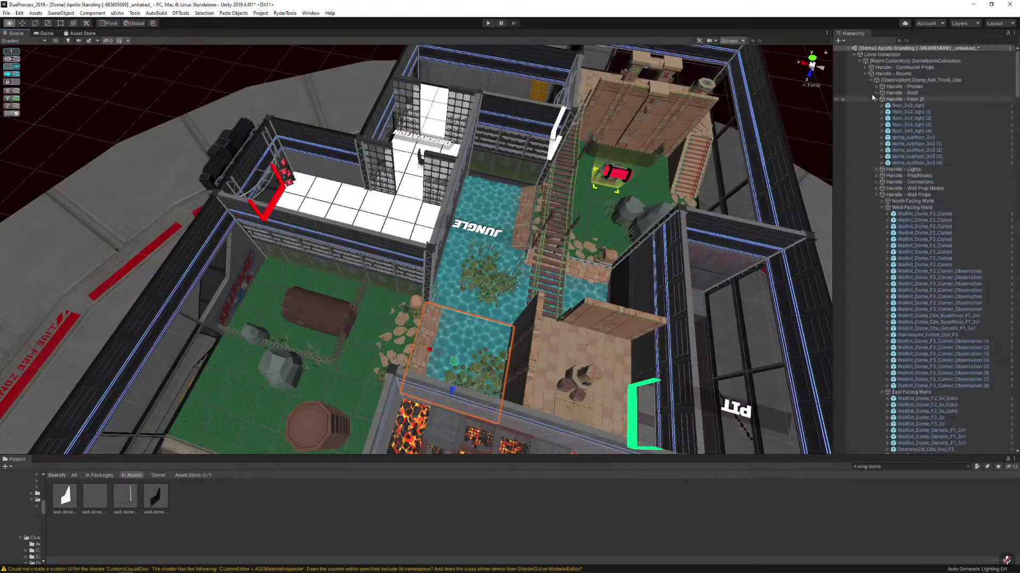
{"action": "left_click", "coordinate": [870, 80]}
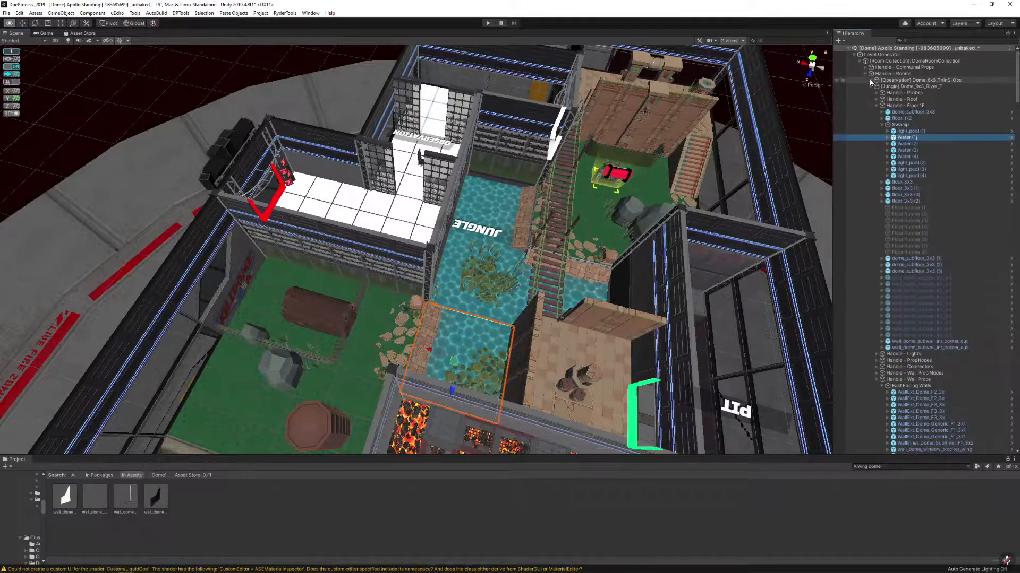
{"action": "left_click", "coordinate": [865, 74], "text": "alt"}
{"action": "left_click", "coordinate": [865, 74]}
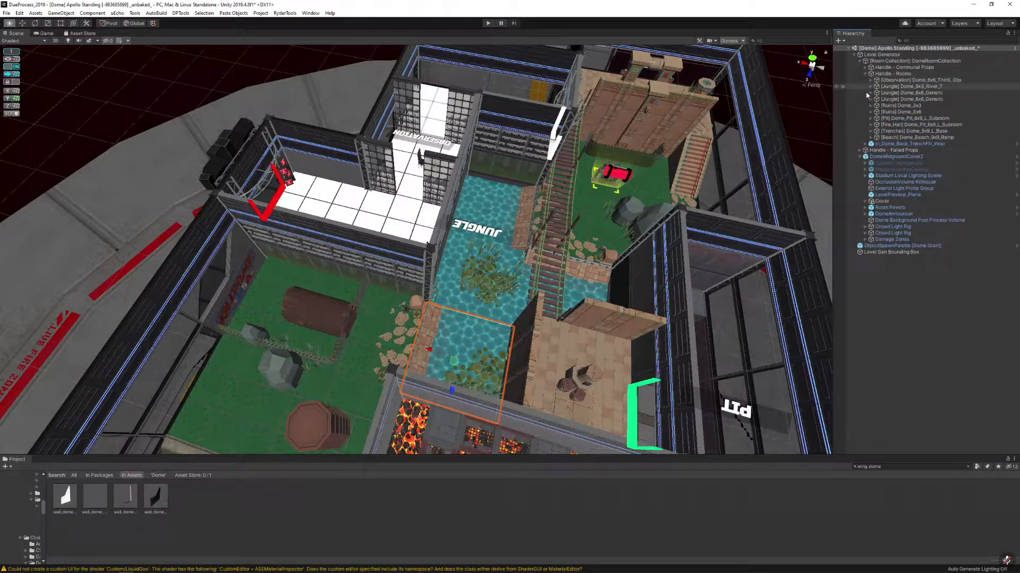
{"action": "left_click", "coordinate": [857, 158]}
{"action": "left_click", "coordinate": [859, 157]}
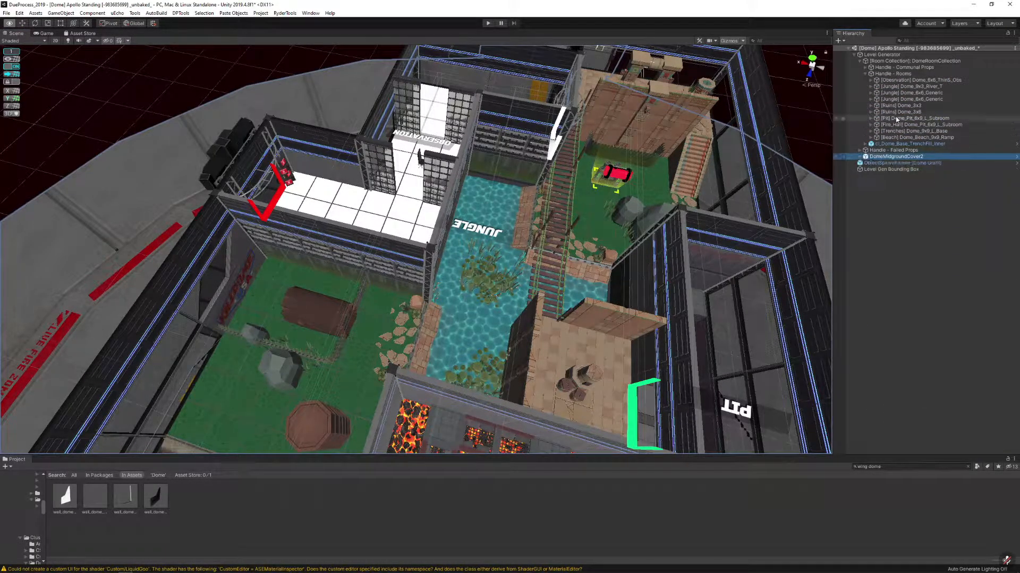
Examine the extents of the Jungle, Ruins, Pit and Fire_Hall rooms by selecting them one after another in the hierarchy
{"action": "double_click", "coordinate": [903, 87]}
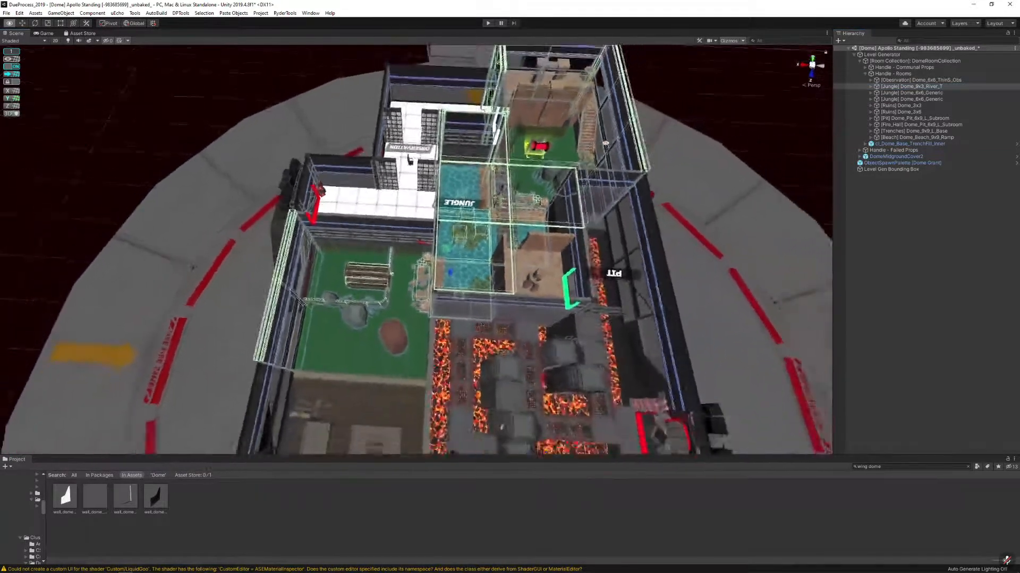
{"action": "left_click", "coordinate": [912, 93]}
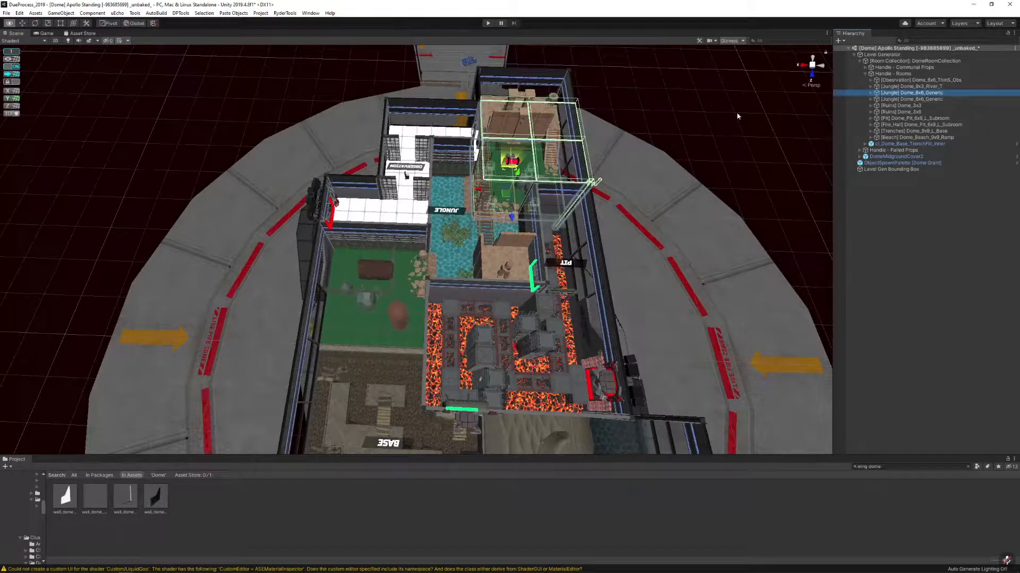
{"action": "left_click", "coordinate": [896, 99]}
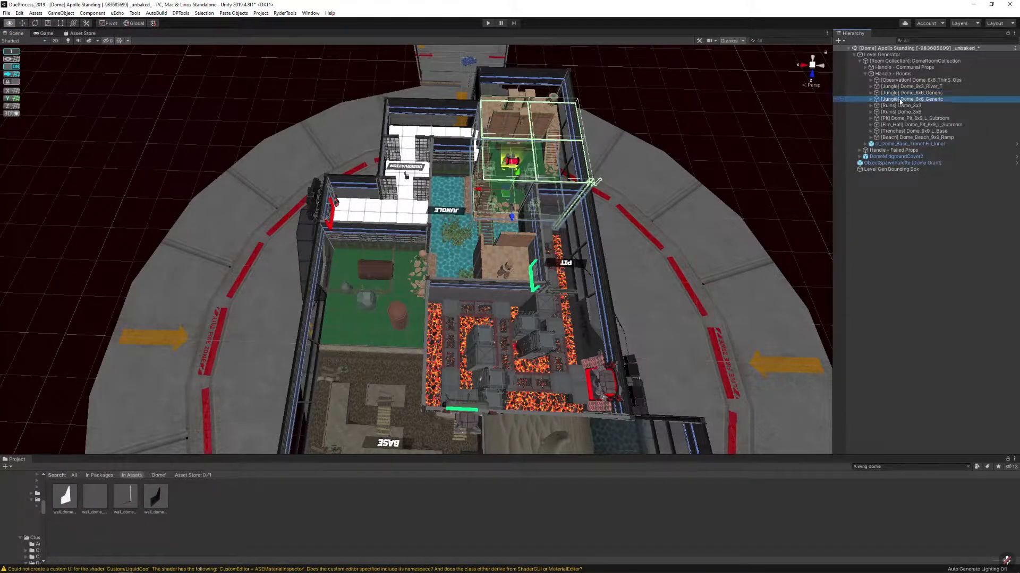
{"action": "left_click", "coordinate": [898, 106]}
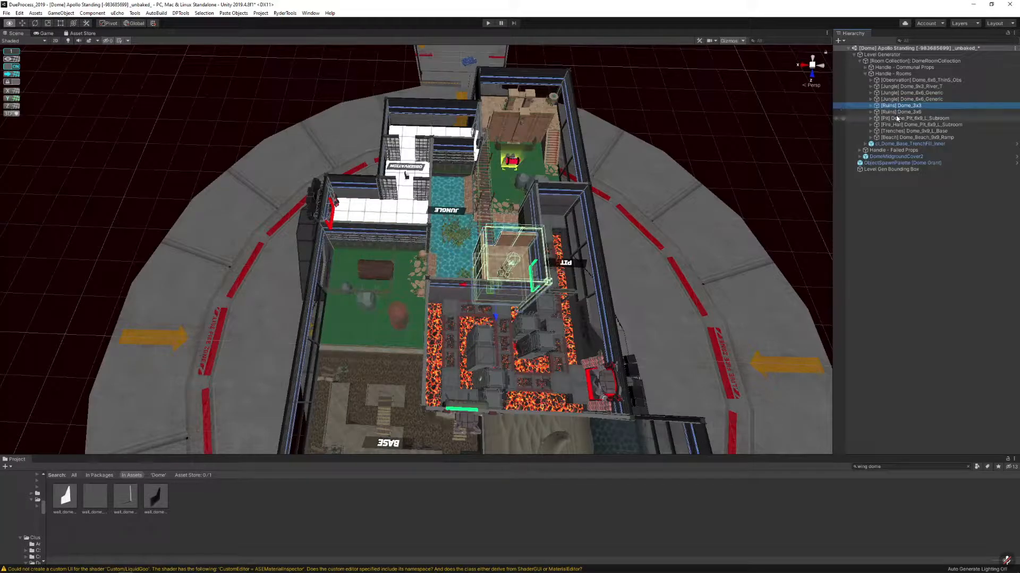
{"action": "left_click", "coordinate": [897, 112]}
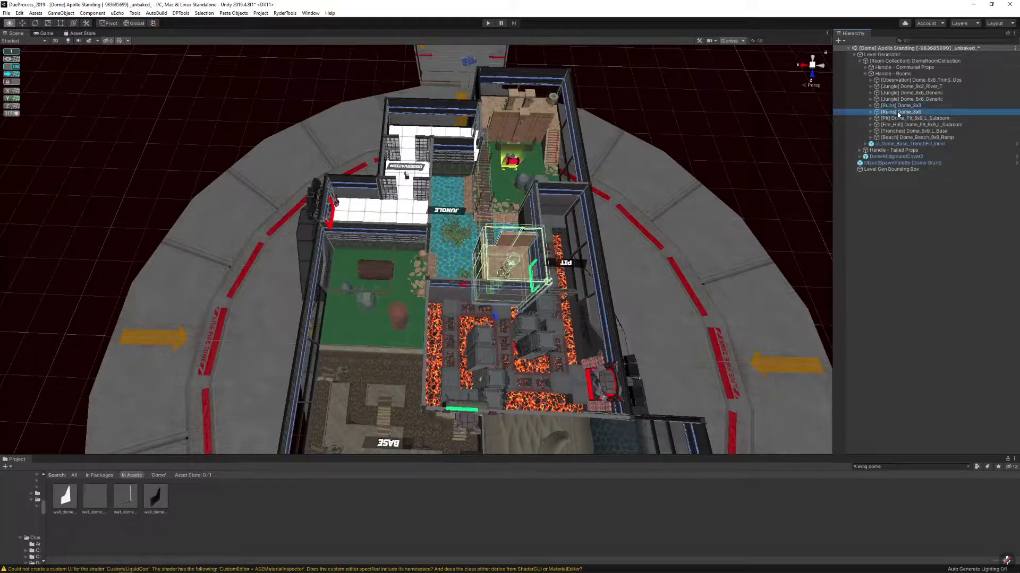
{"action": "left_click", "coordinate": [690, 92]}
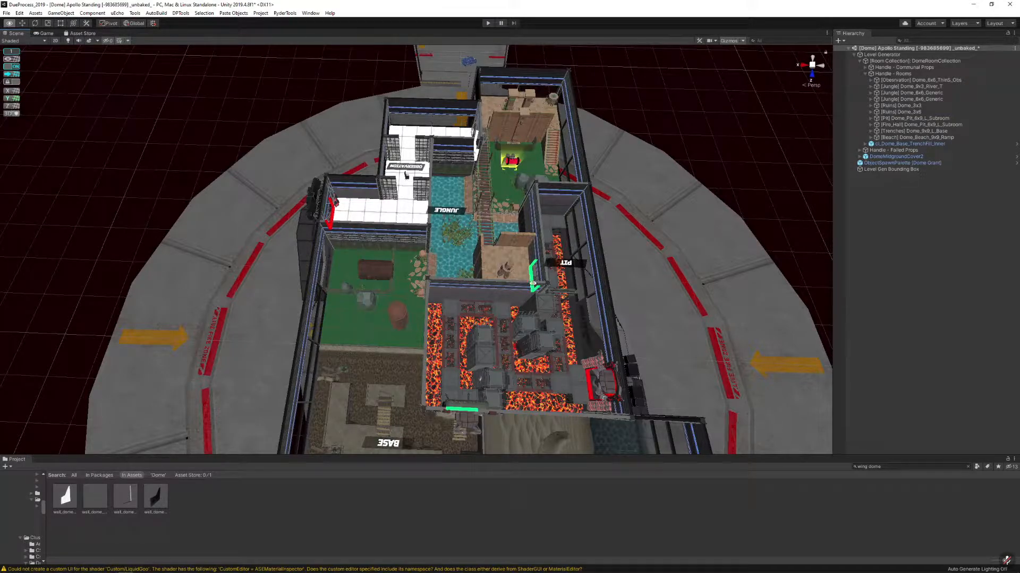
{"action": "left_click", "coordinate": [892, 112]}
{"action": "left_click", "coordinate": [895, 119]}
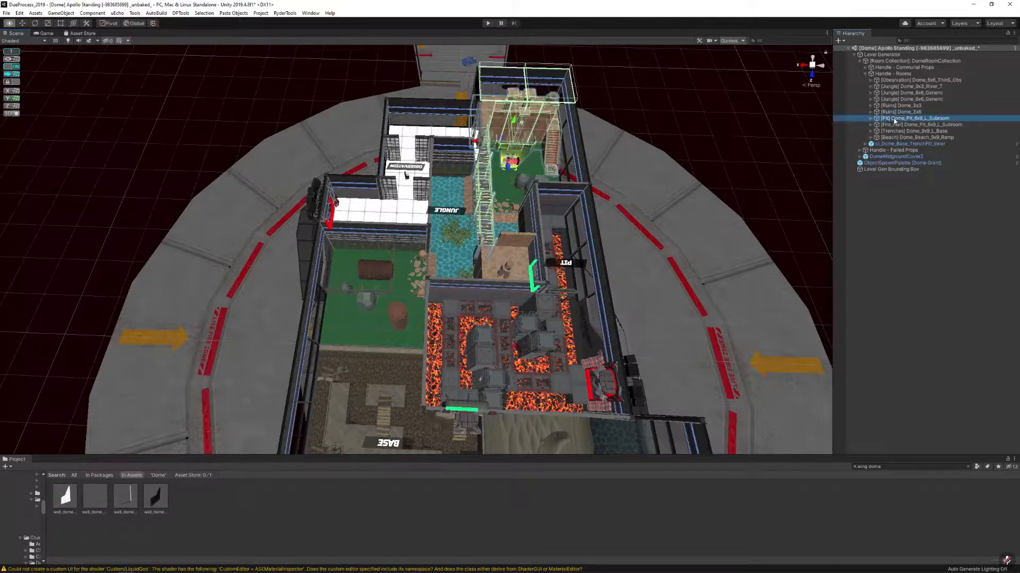
{"action": "left_click", "coordinate": [897, 125]}
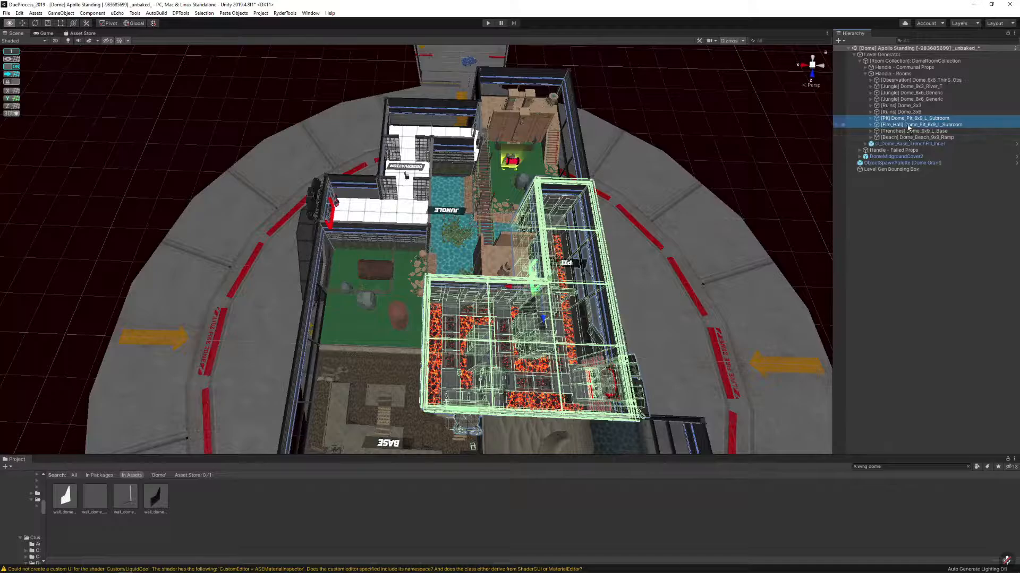
{"action": "left_click", "coordinate": [908, 127]}
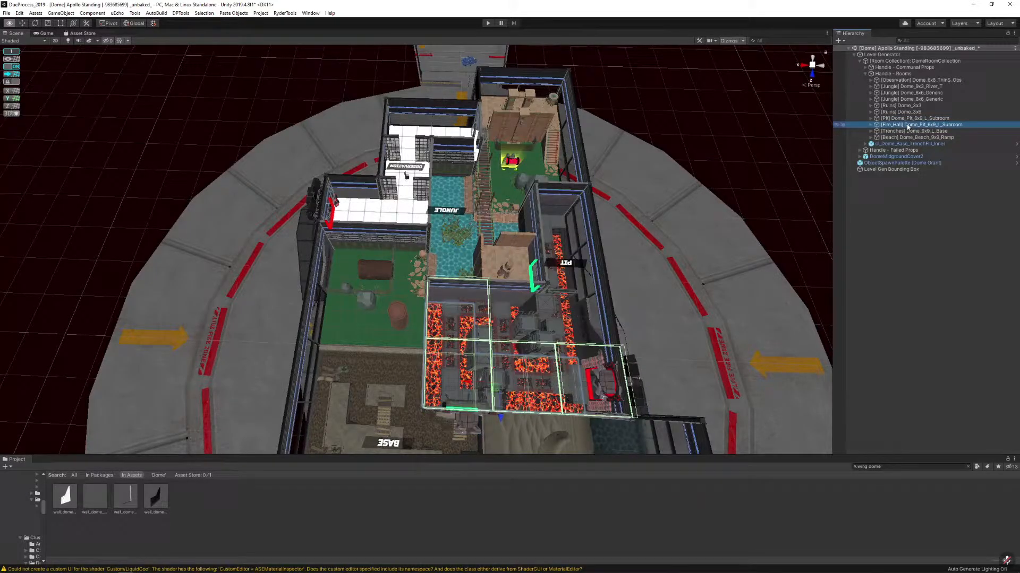
{"action": "left_click", "coordinate": [950, 119]}
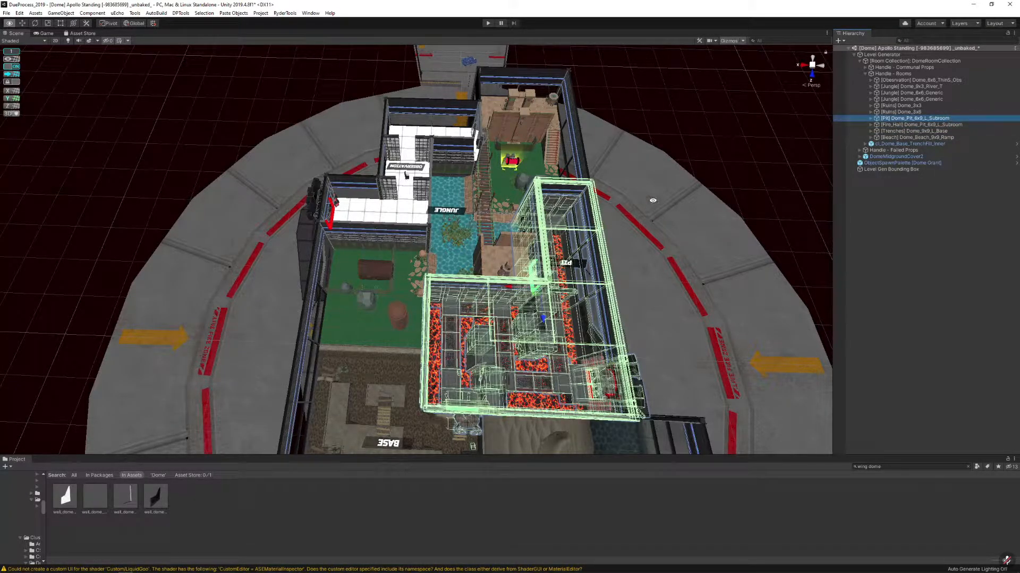
{"action": "left_click", "coordinate": [684, 131]}
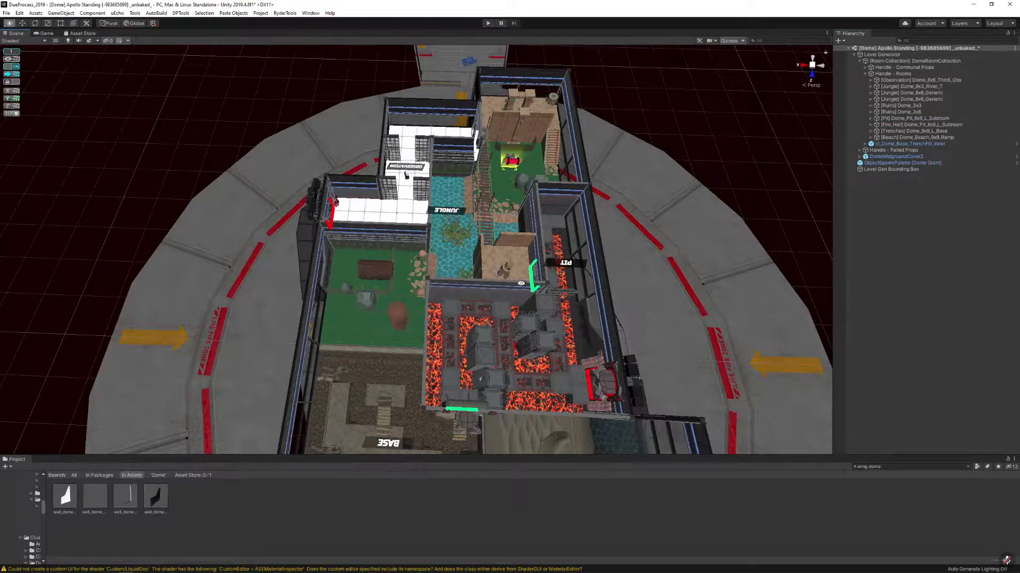
Move the bomb from the ruins end of the jungle over to the beach room's sand
{"action": "key", "text": "w"}
{"action": "key", "text": "alt"}
{"action": "left_click_drag", "start_coordinate": [648, 113], "coordinate": [296, 146], "text": "alt"}
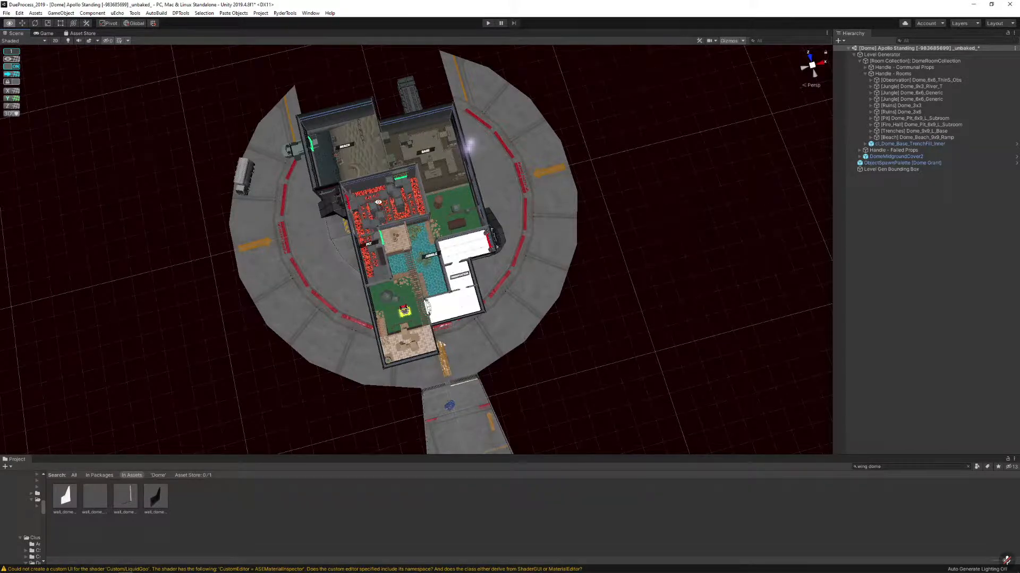
{"action": "key", "text": "w"}
{"action": "right_click_drag", "start_coordinate": [653, 262], "coordinate": [505, 278]}
{"action": "left_click_drag", "start_coordinate": [448, 279], "coordinate": [334, 289], "text": "alt"}
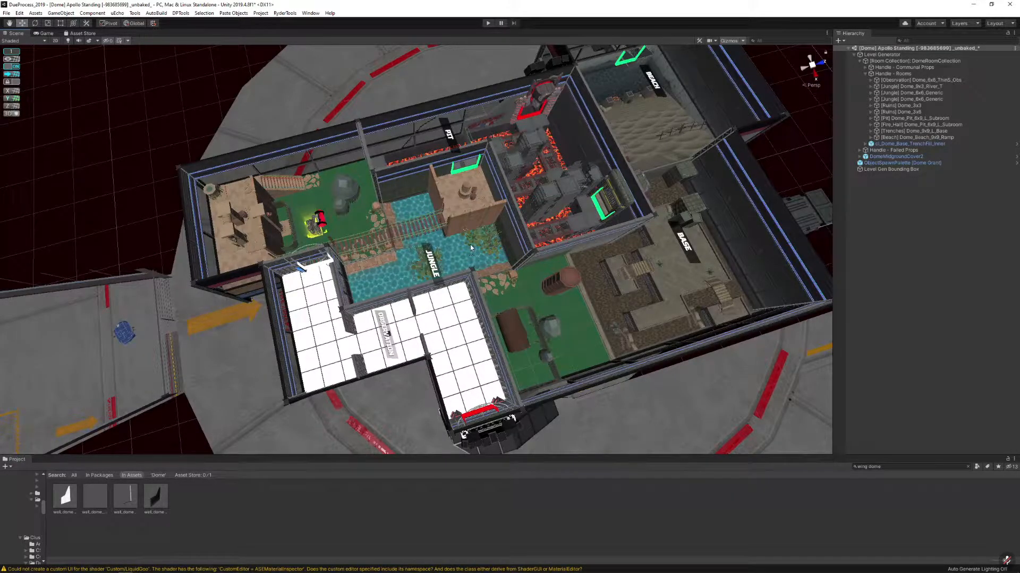
{"action": "right_click_drag", "start_coordinate": [518, 239], "coordinate": [517, 239]}
{"action": "left_click", "coordinate": [320, 228]}
{"action": "left_click_drag", "start_coordinate": [325, 239], "coordinate": [651, 135]}
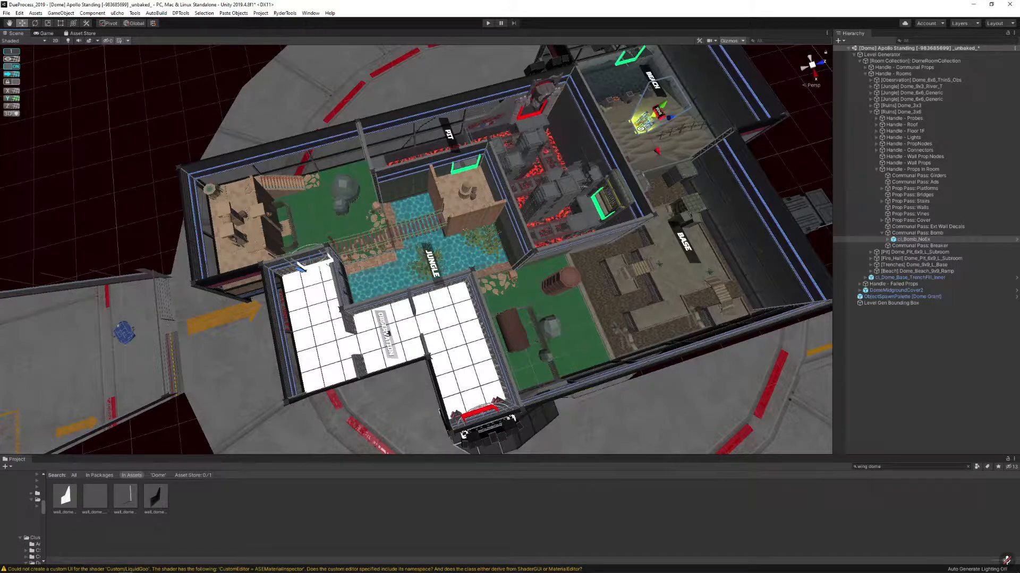
Move the bomb from the beach room back onto the jungle grass in front of the ruins
{"action": "left_click_drag", "start_coordinate": [641, 130], "coordinate": [315, 229]}
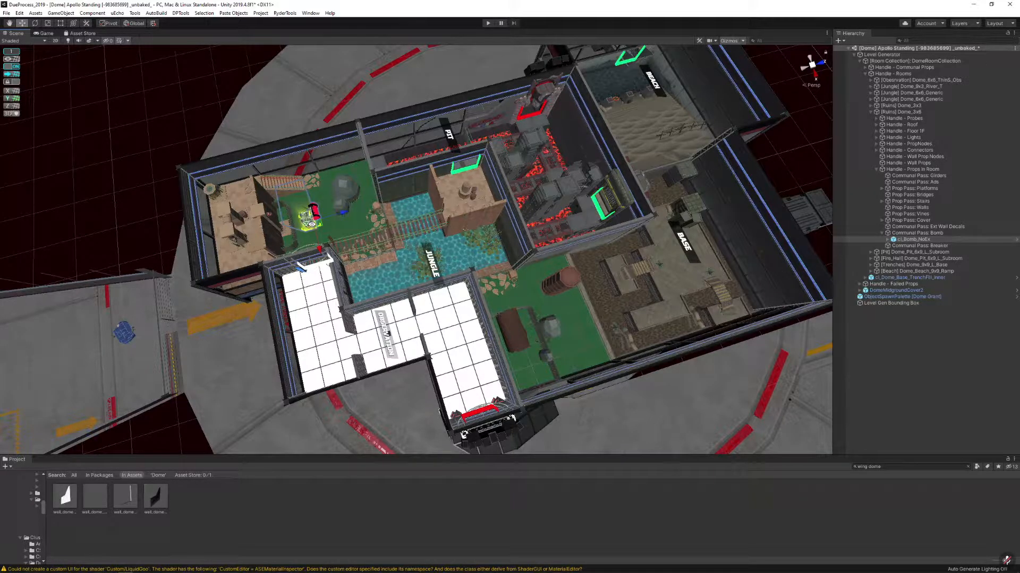
{"action": "left_click_drag", "start_coordinate": [431, 171], "coordinate": [417, 168], "text": "alt"}
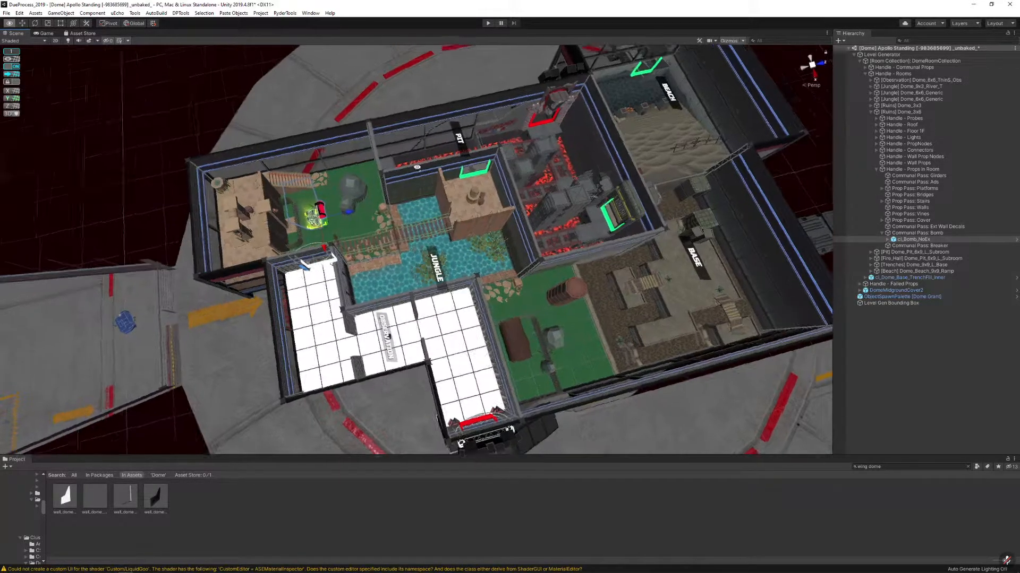
{"action": "key", "text": "f"}
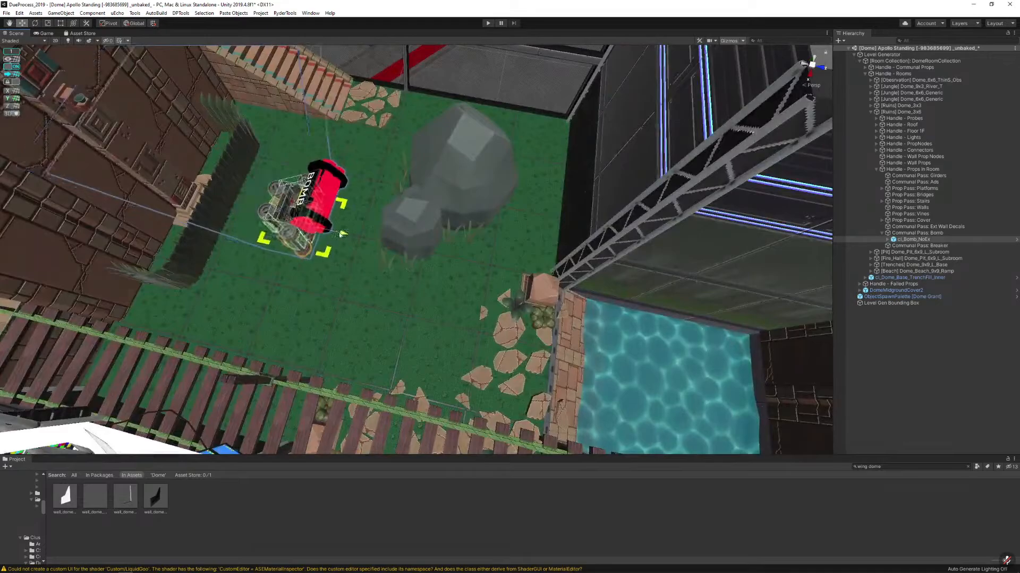
{"action": "key", "text": "s"}
{"action": "right_click_drag", "start_coordinate": [342, 234], "coordinate": [360, 186]}
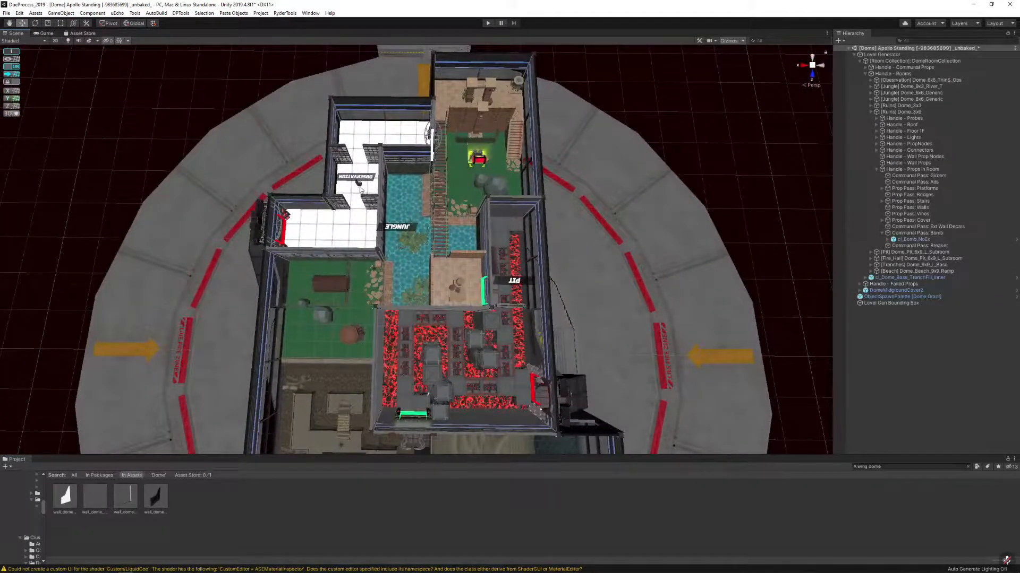
Duplicate the Jungle room label and place the copy over the ruins room
{"action": "right_click_drag", "start_coordinate": [351, 191], "coordinate": [351, 188]}
{"action": "right_click_drag", "start_coordinate": [381, 264], "coordinate": [405, 267]}
{"action": "left_click_drag", "start_coordinate": [405, 268], "coordinate": [542, 257], "text": "alt"}
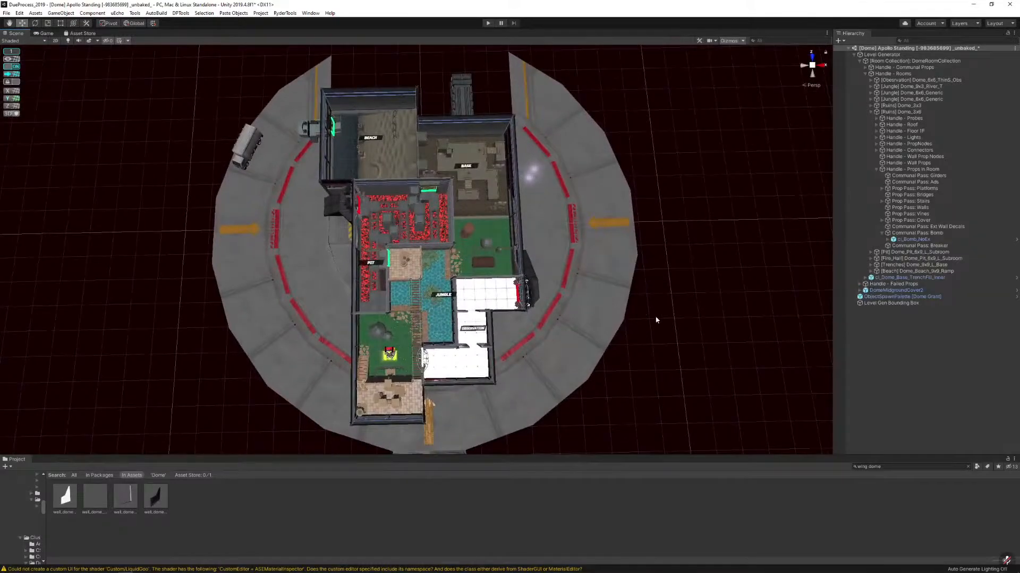
{"action": "key", "text": "alt"}
{"action": "scroll", "coordinate": [453, 298], "scroll_direction": "up", "scroll_amount": 1}
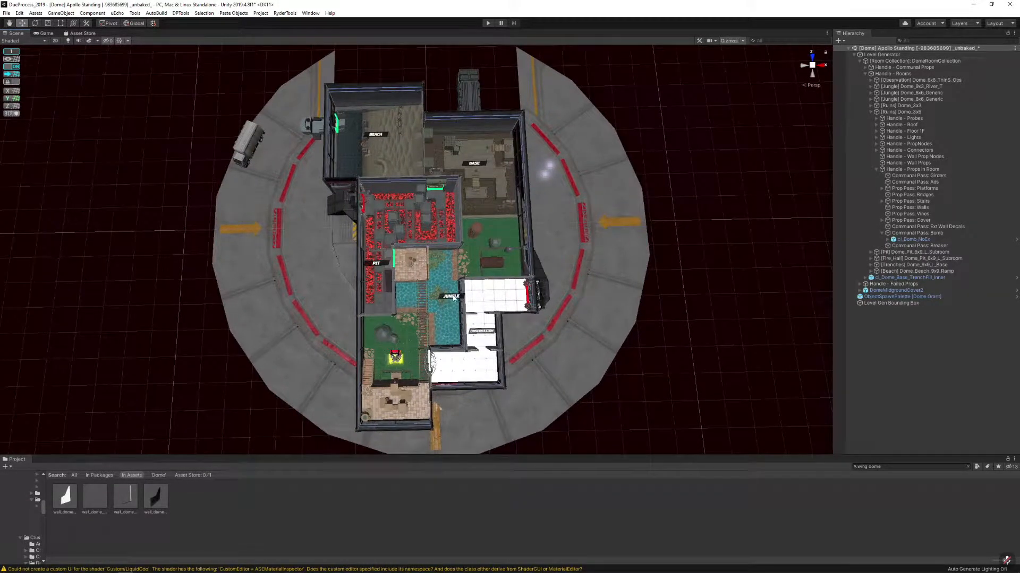
{"action": "left_click", "coordinate": [453, 298]}
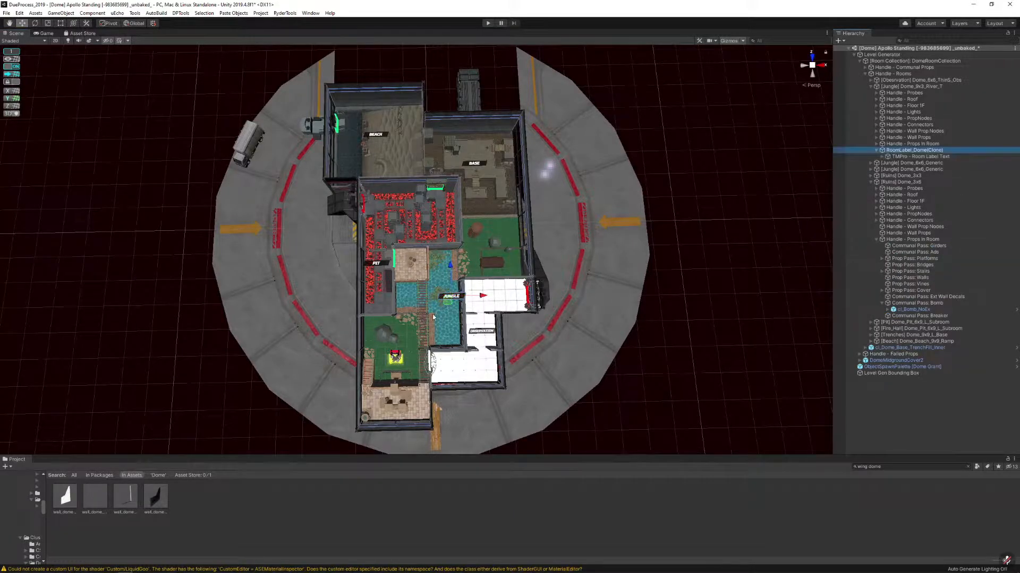
{"action": "mouse_move", "coordinate": [449, 295]}
{"action": "left_mouse_down"}
{"action": "mouse_move", "coordinate": [420, 300]}
{"action": "mouse_move", "coordinate": [390, 411]}
{"action": "left_mouse_up"}
{"action": "key", "text": "ctrl+d"}
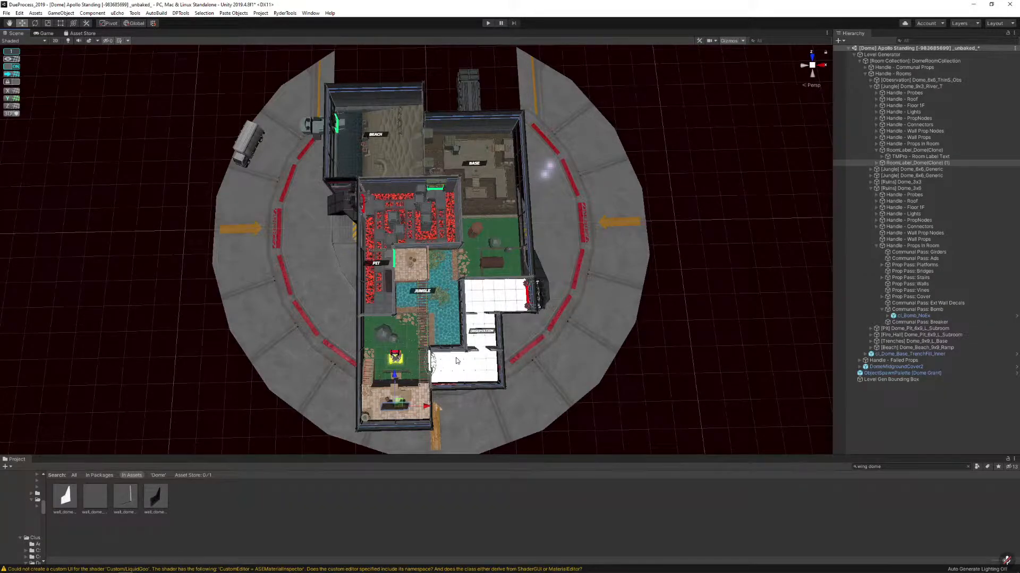
Change the text of the copied room label to RUINS
{"action": "key", "text": "f"}
{"action": "left_click_drag", "start_coordinate": [390, 412], "coordinate": [408, 259], "text": "alt"}
{"action": "left_click", "coordinate": [524, 183]}
{"action": "left_click", "coordinate": [487, 253]}
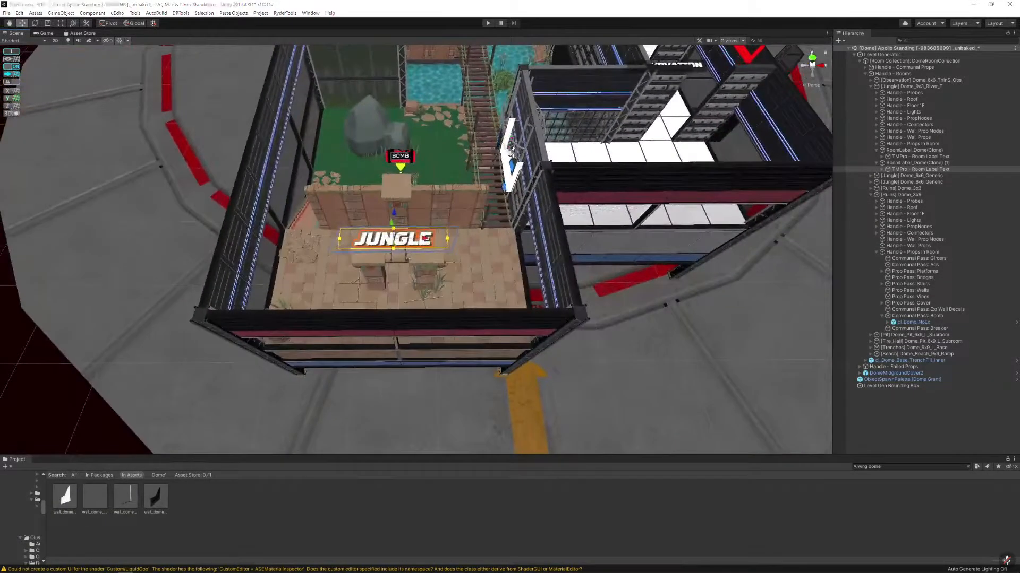
{"action": "type", "text": "RUINS"}
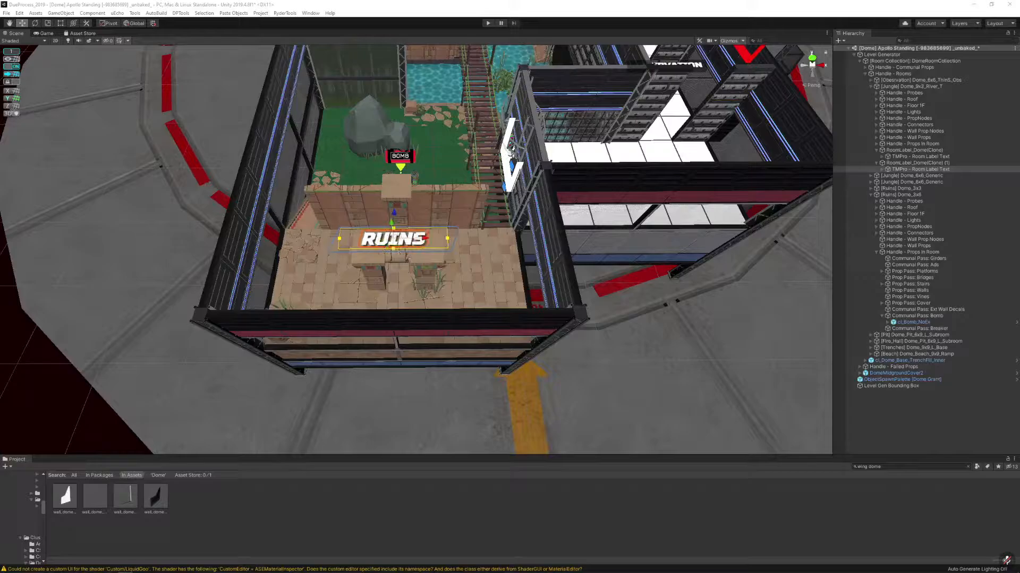
Survey the whole labelled layout from above, checking the bomb's position relative to the surrounding rooms
{"action": "key", "text": "s"}
{"action": "right_click_drag", "start_coordinate": [525, 204], "coordinate": [557, 223]}
{"action": "left_click", "coordinate": [610, 141]}
{"action": "key", "text": "w"}
{"action": "key", "text": "s"}
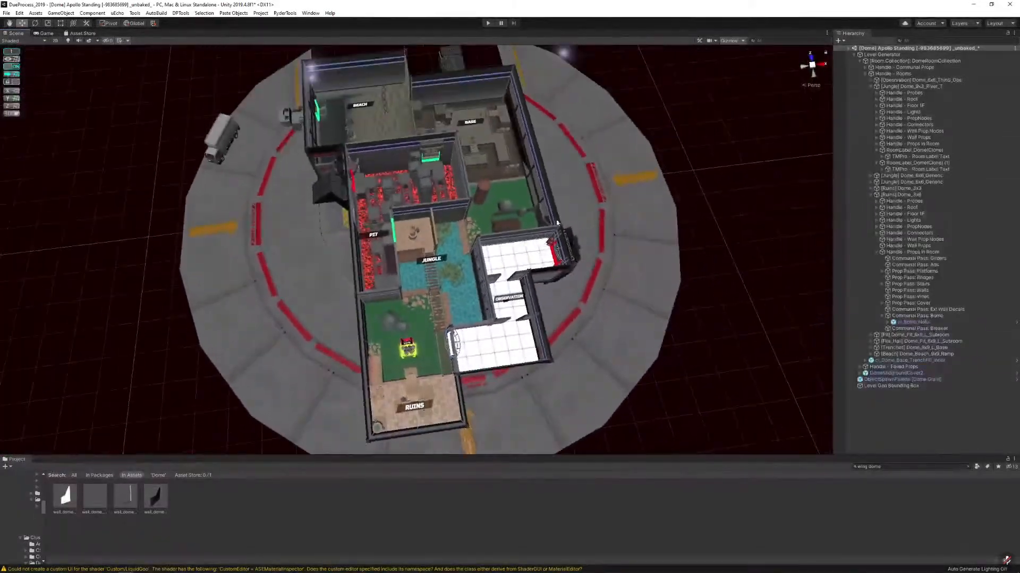
{"action": "key", "text": "w"}
{"action": "mouse_move", "coordinate": [681, 203]}
{"action": "right_mouse_down"}
{"action": "mouse_move", "coordinate": [657, 161]}
{"action": "mouse_move", "coordinate": [665, 212]}
{"action": "right_mouse_up"}
{"action": "key", "text": "s"}
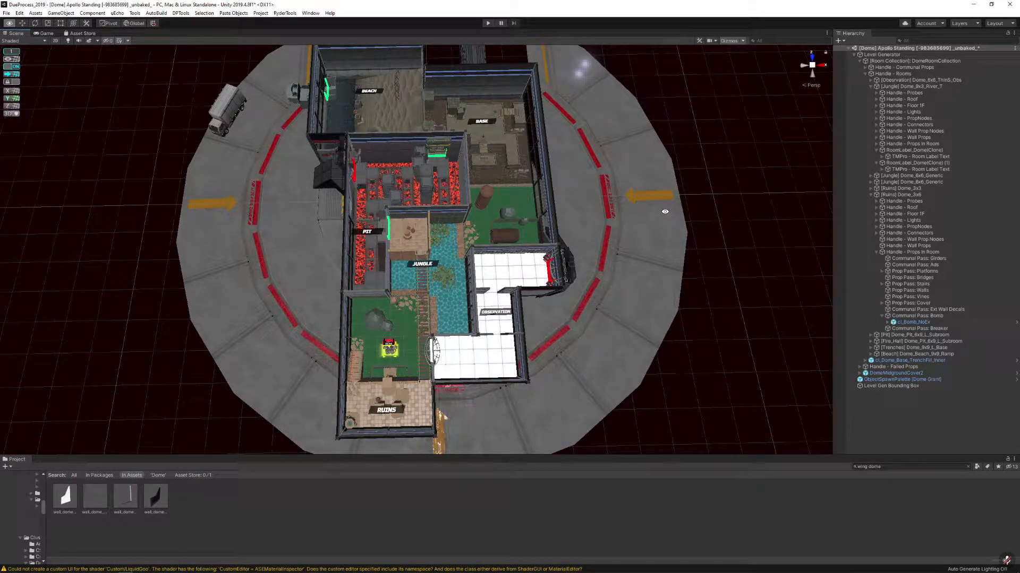
{"action": "right_click_drag", "start_coordinate": [664, 211], "coordinate": [664, 211]}
{"action": "right_click_drag", "start_coordinate": [449, 257], "coordinate": [506, 315]}
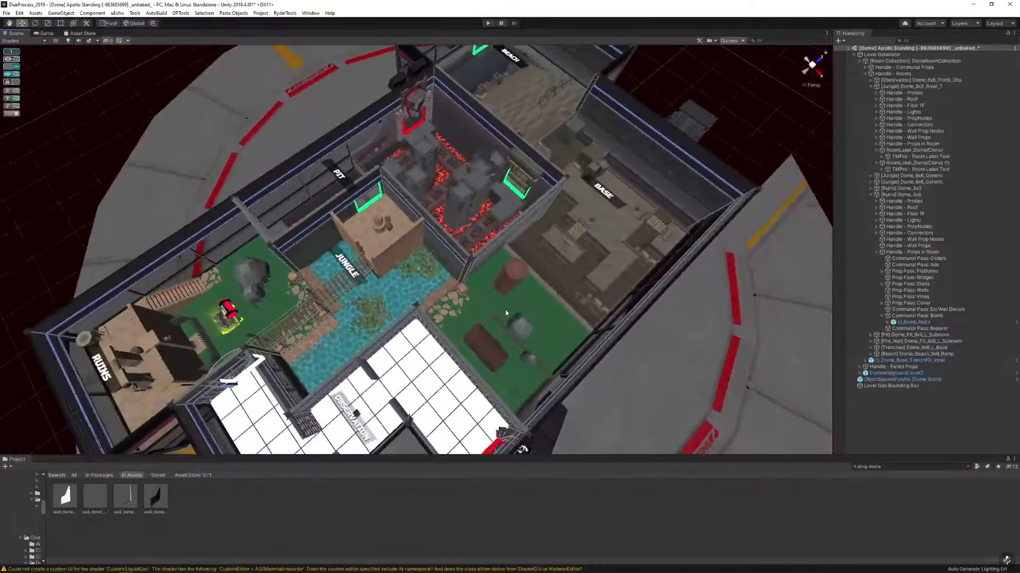
Duplicate the bomb and place the copy on the jungle grass next to the base room
{"action": "left_click", "coordinate": [229, 314]}
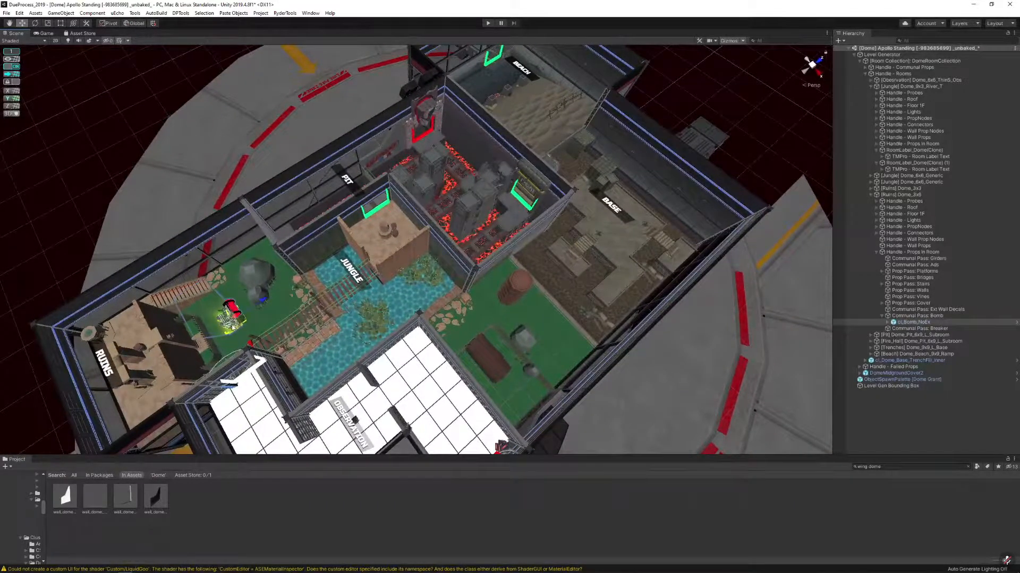
{"action": "key", "text": "ctrl+d"}
{"action": "left_click_drag", "start_coordinate": [229, 313], "coordinate": [497, 296]}
Search the project assets for breaker and replace the copied bomb with the cl_Breaker_dome_1f prefab
{"action": "left_click", "coordinate": [891, 466]}
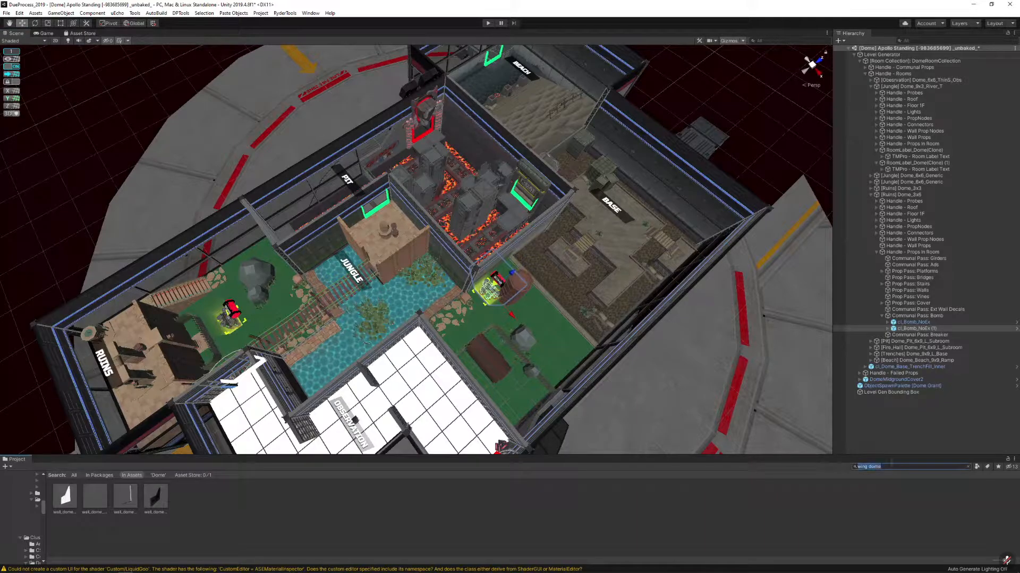
{"action": "type", "text": "breaker"}
{"action": "scroll", "coordinate": [567, 307], "scroll_direction": "up", "scroll_amount": 4}
{"action": "middle_click_drag", "start_coordinate": [567, 307], "coordinate": [492, 309]}
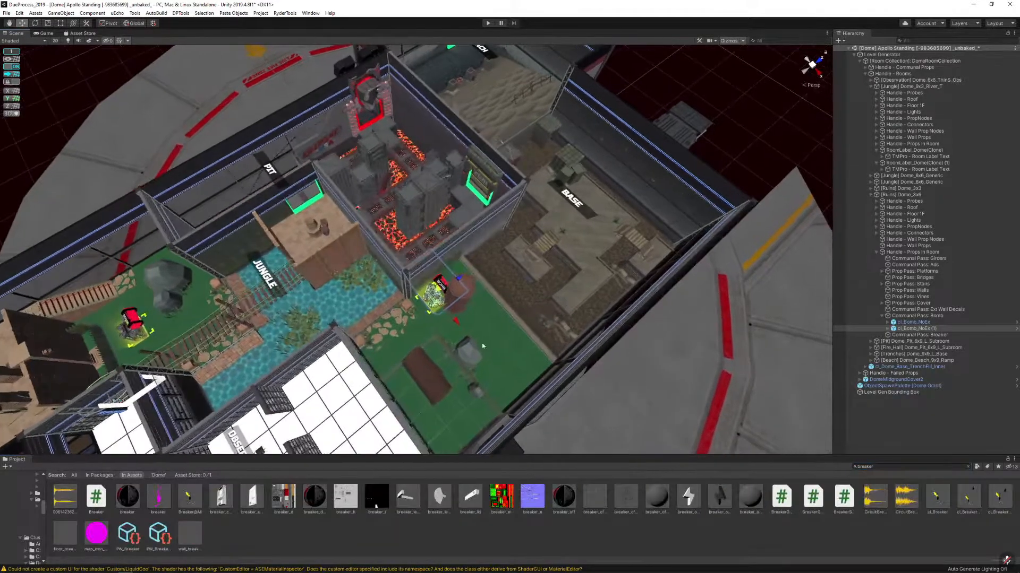
{"action": "key", "text": "ctrl+shift+r"}
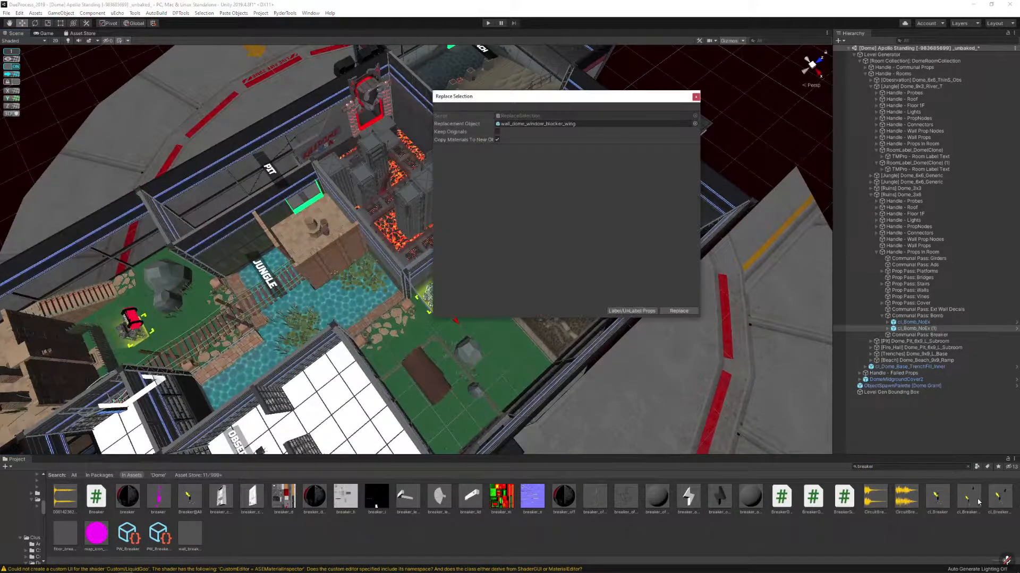
{"action": "left_click_drag", "start_coordinate": [974, 500], "coordinate": [597, 126]}
{"action": "left_click", "coordinate": [678, 311]}
Turn the breaker and place it against the observation room's wall, behind the fallen log
{"action": "left_click", "coordinate": [444, 297]}
{"action": "key", "text": "f"}
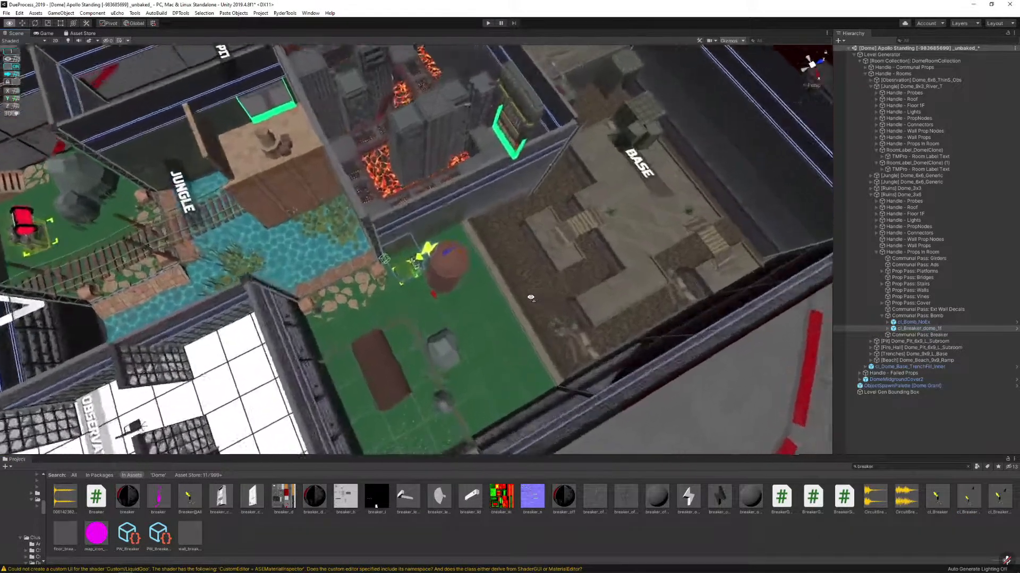
{"action": "key", "text": "e"}
{"action": "key", "text": "w"}
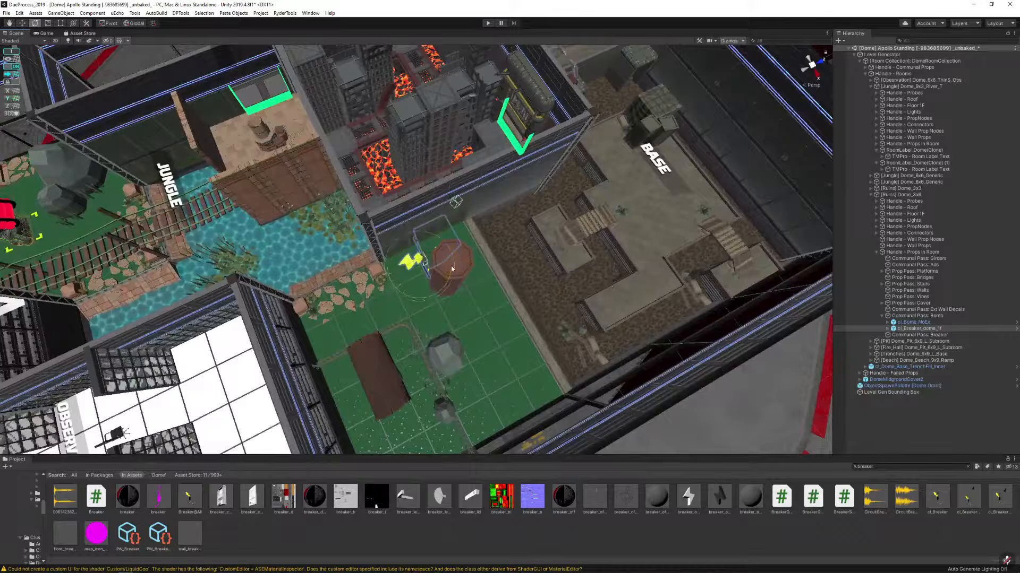
{"action": "left_click_drag", "start_coordinate": [420, 269], "coordinate": [312, 341]}
{"action": "right_click_drag", "start_coordinate": [480, 278], "coordinate": [311, 235]}
{"action": "left_click_drag", "start_coordinate": [462, 257], "coordinate": [343, 304]}
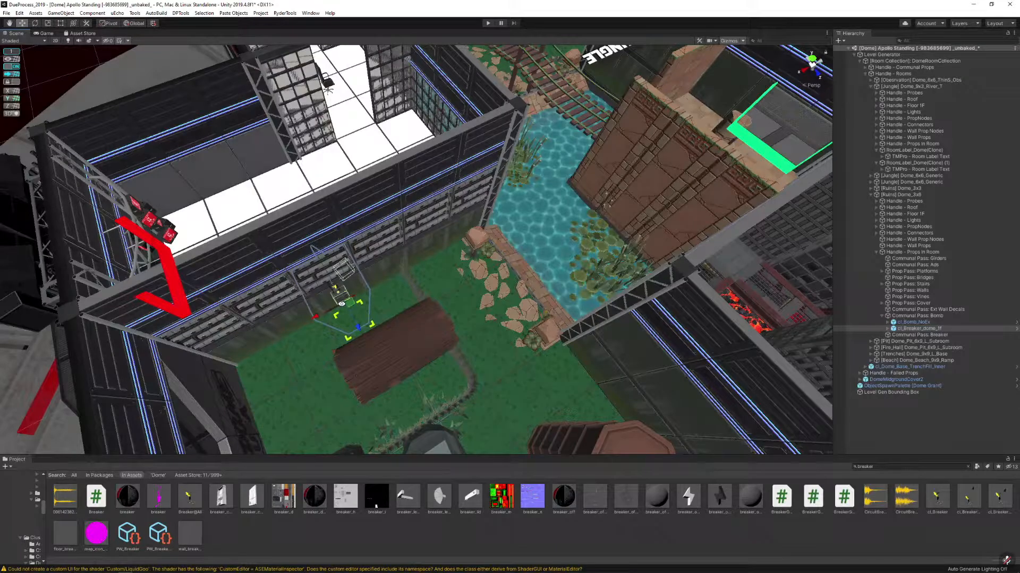
Deactivate conduit005, the breaker's pipe and junction box running up the wall
{"action": "right_click_drag", "start_coordinate": [342, 304], "coordinate": [442, 191]}
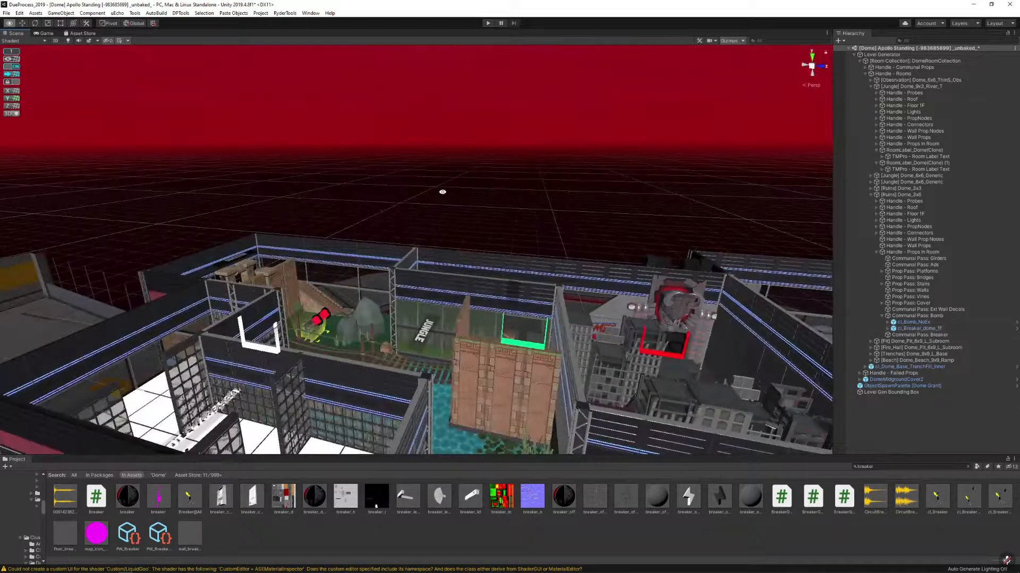
{"action": "right_click_drag", "start_coordinate": [511, 182], "coordinate": [416, 230]}
{"action": "key", "text": "w"}
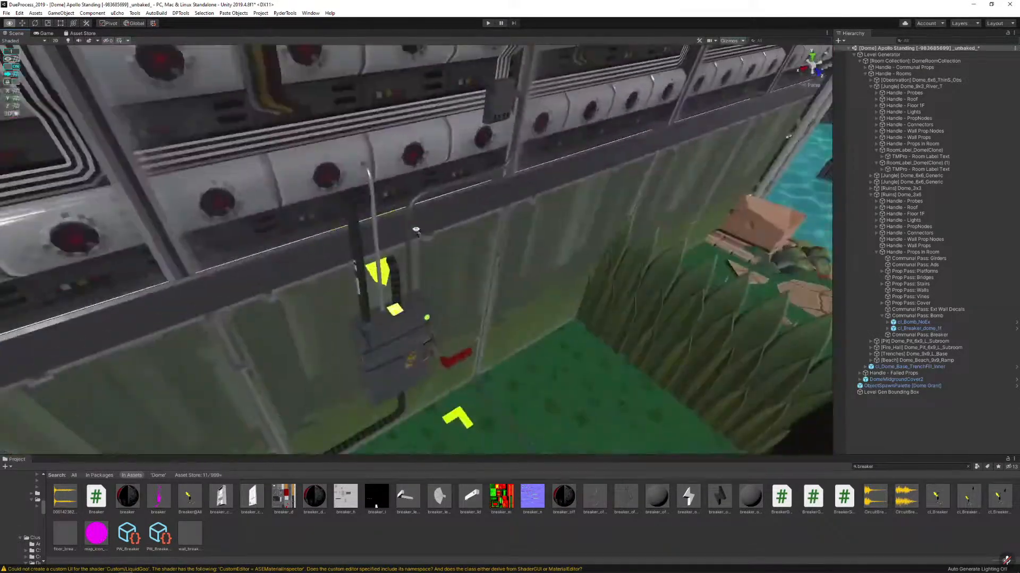
{"action": "right_click_drag", "start_coordinate": [478, 237], "coordinate": [457, 176]}
{"action": "left_click", "coordinate": [456, 175]}
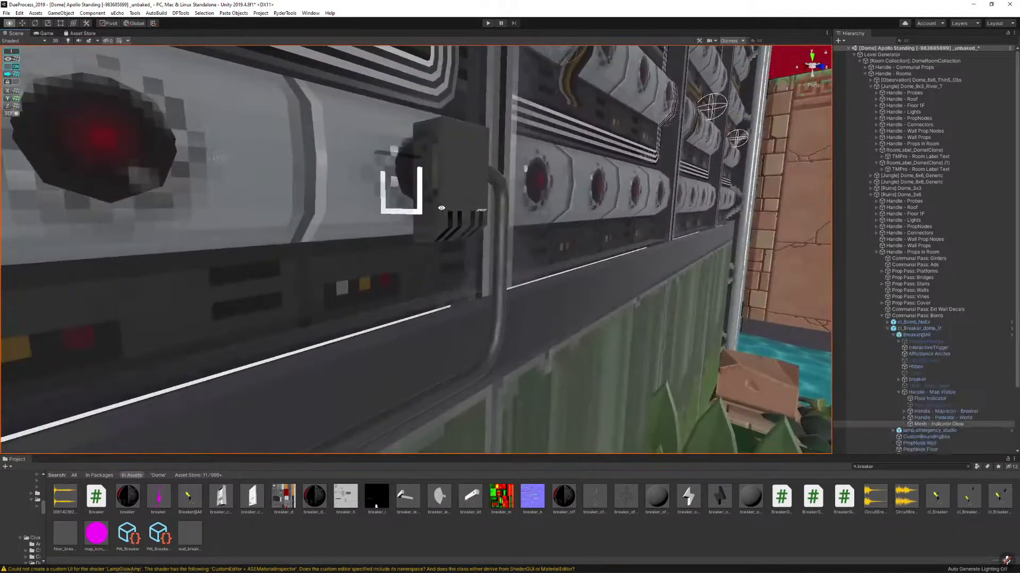
{"action": "left_click", "coordinate": [456, 175]}
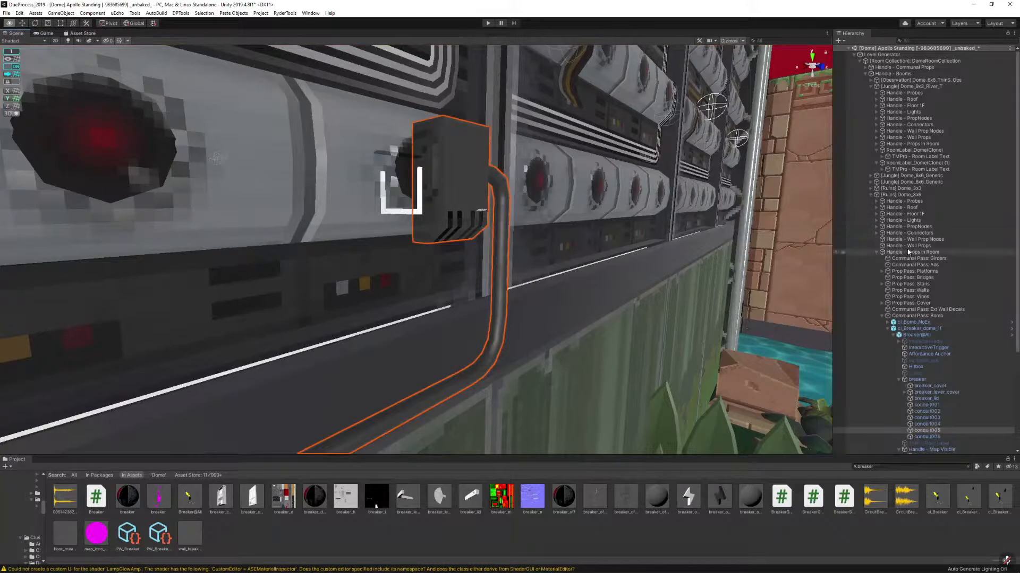
{"action": "right_click_drag", "start_coordinate": [584, 249], "coordinate": [456, 290]}
Deactivate conduit004, the thin bent pipe above the breaker
{"action": "left_click", "coordinate": [388, 202]}
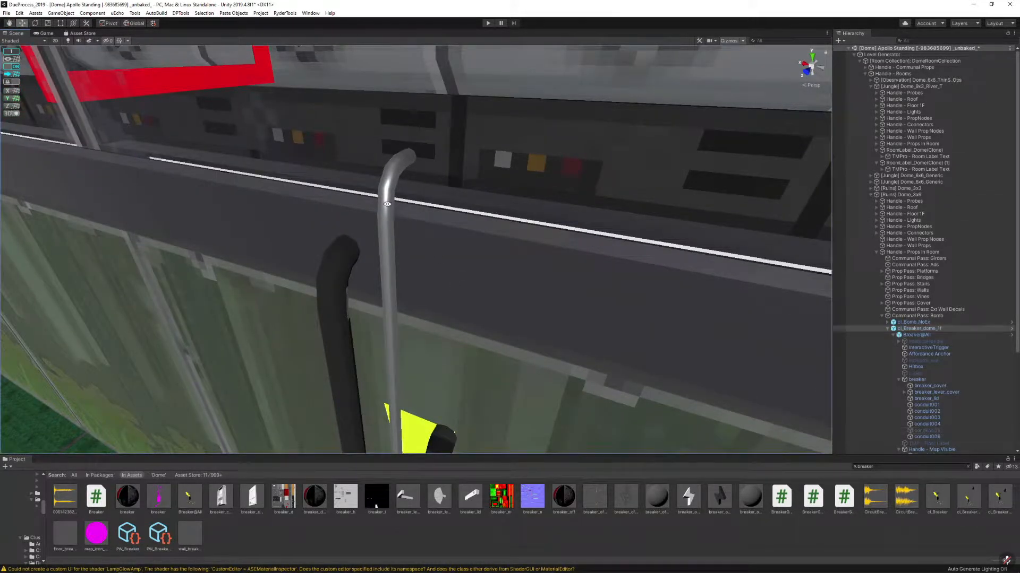
{"action": "left_click", "coordinate": [390, 178]}
{"action": "right_click_drag", "start_coordinate": [446, 162], "coordinate": [373, 145]}
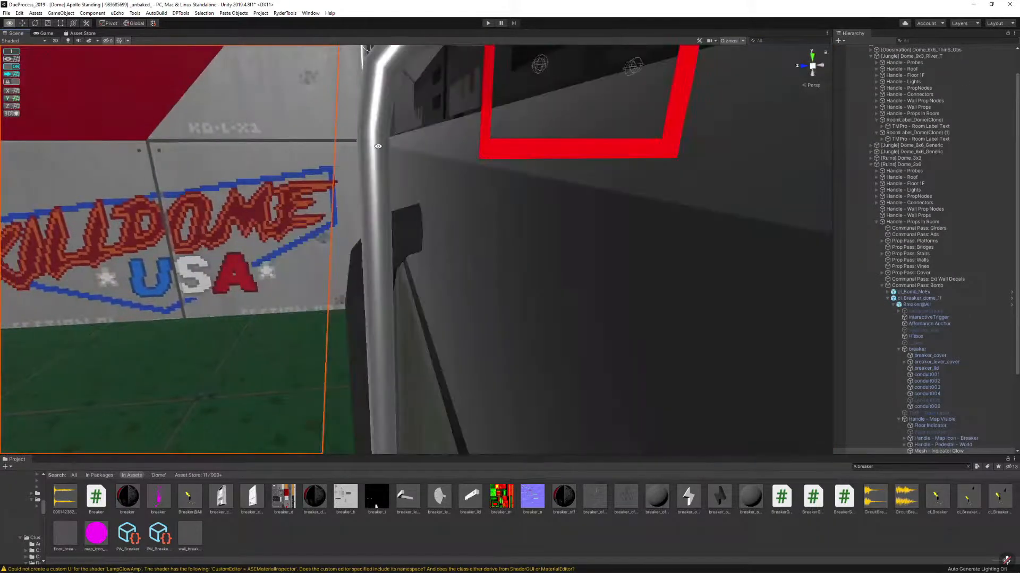
{"action": "left_click", "coordinate": [373, 145]}
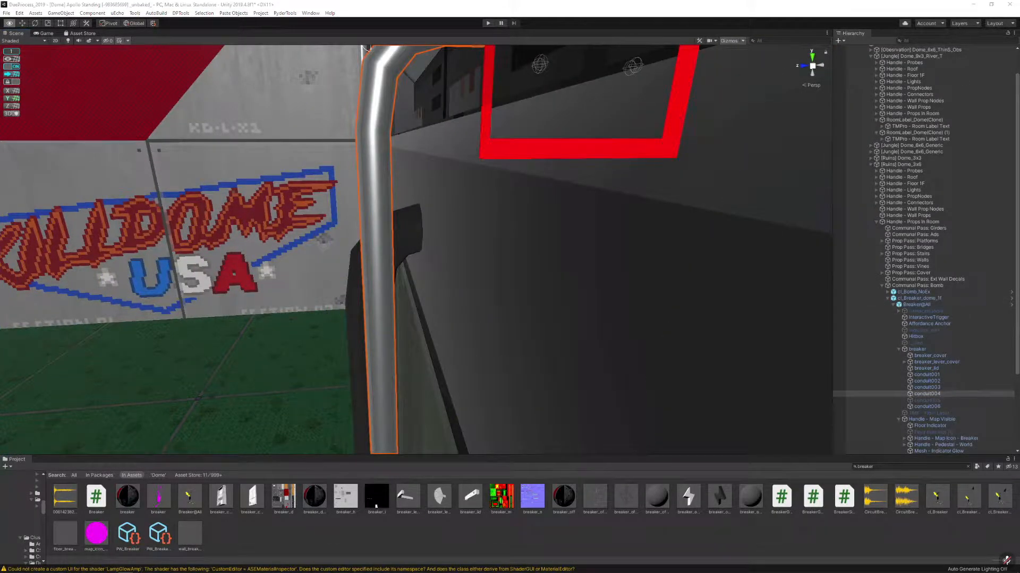
{"action": "key", "text": "alt+shift+a"}
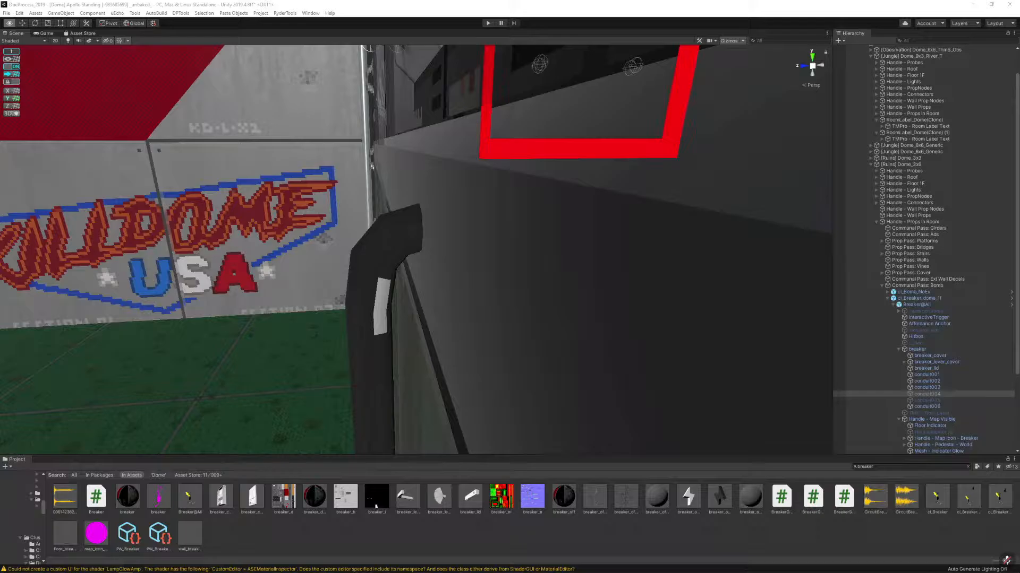
Show layer 20, L_Snap, to examine the green volumes around the rooms, and hide it again
{"action": "left_click_drag", "start_coordinate": [451, 185], "coordinate": [785, 261], "text": "alt"}
{"action": "scroll", "coordinate": [648, 276], "scroll_direction": "down", "scroll_amount": 10, "text": "alt"}
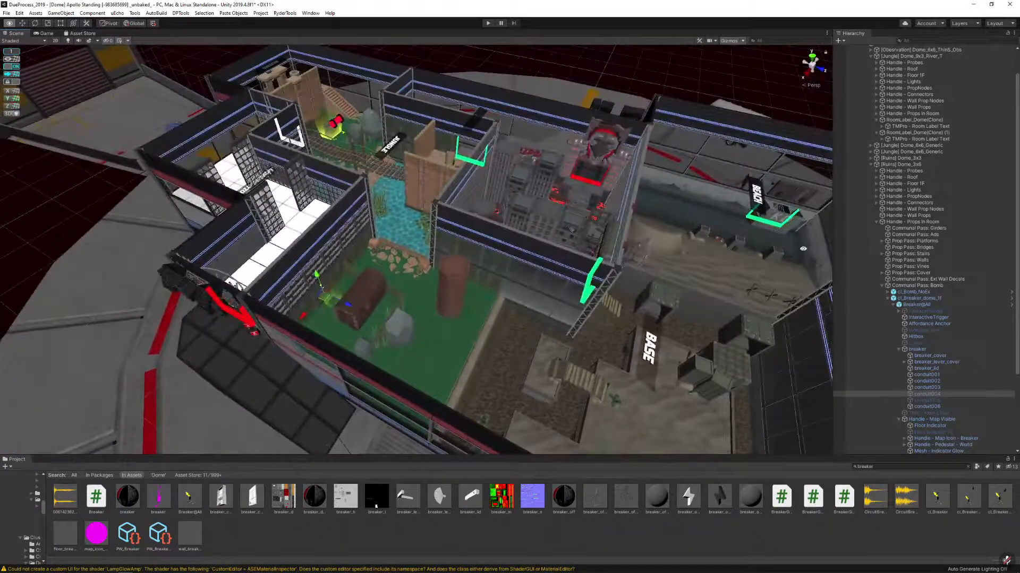
{"action": "left_click", "coordinate": [962, 23]}
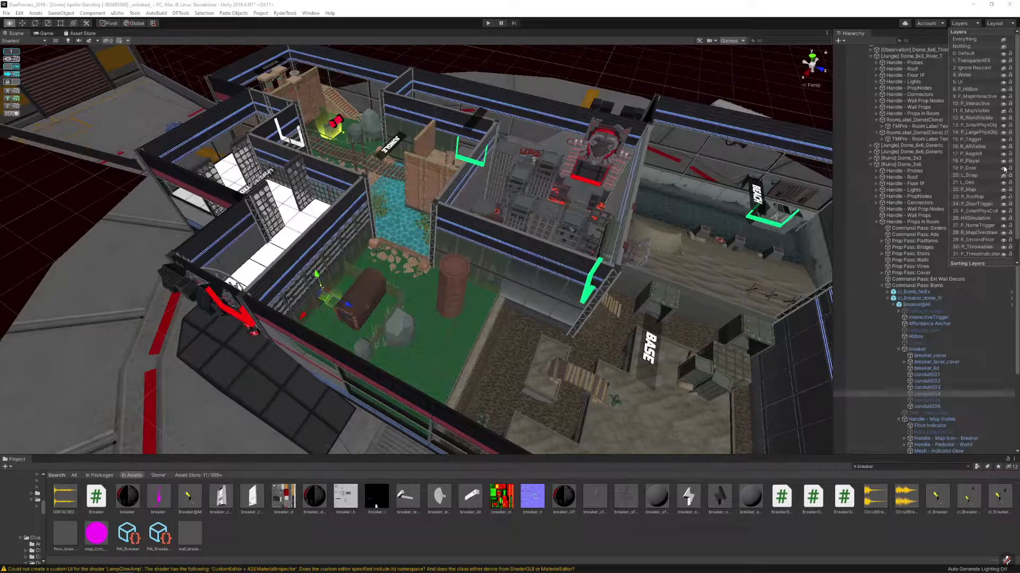
{"action": "left_click", "coordinate": [1003, 190]}
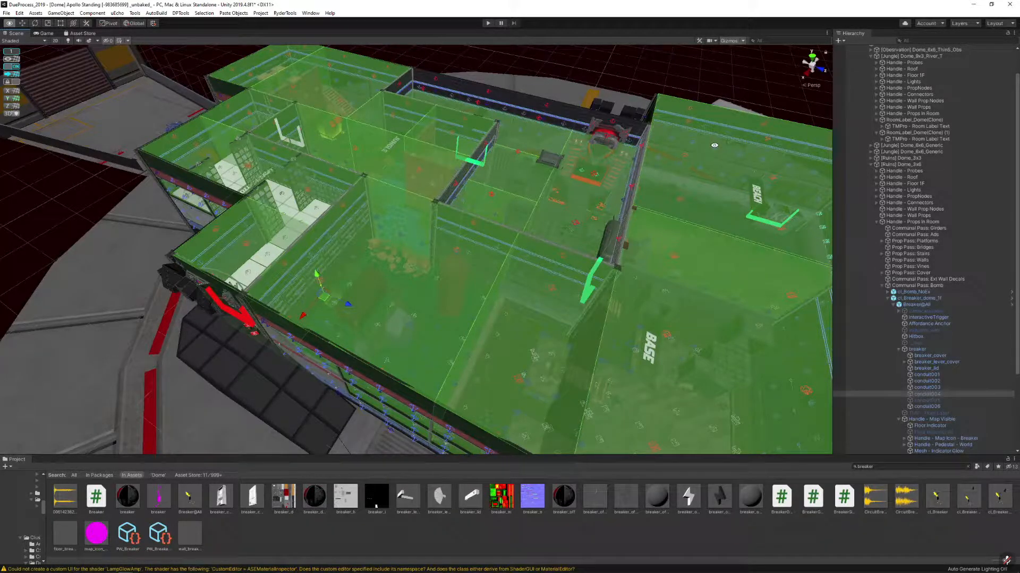
{"action": "right_click_drag", "start_coordinate": [667, 152], "coordinate": [668, 142]}
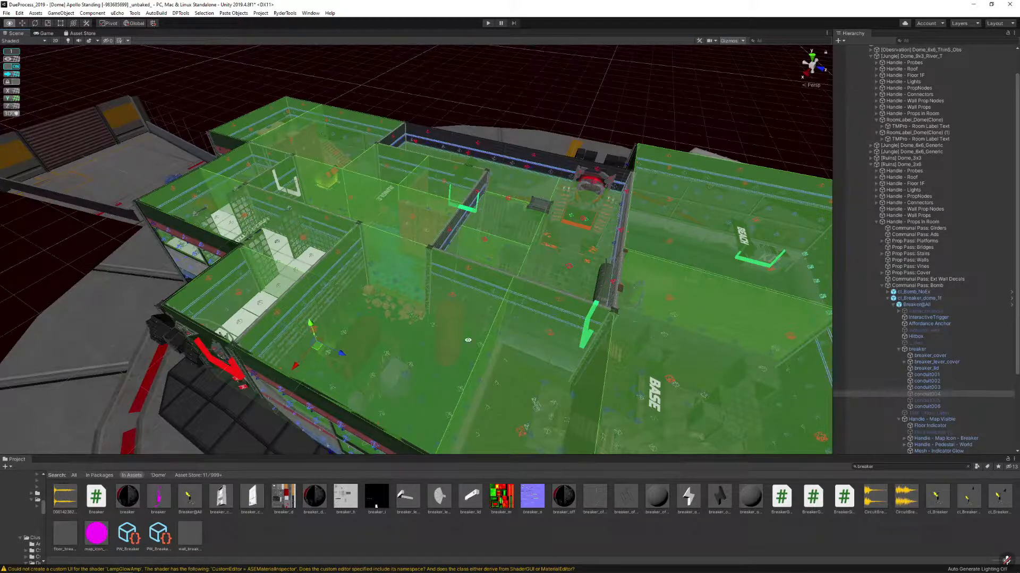
{"action": "left_click", "coordinate": [962, 24]}
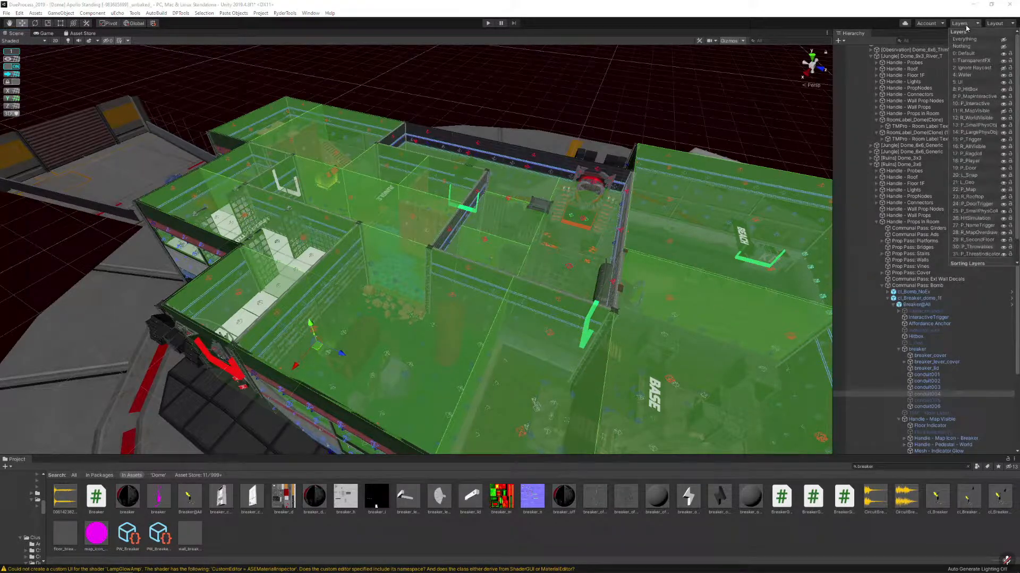
{"action": "left_click", "coordinate": [1003, 175]}
Move the cl_dome_base_cover_2x2_island crate stack away from the platform's edge toward the middle of the base room's platform
{"action": "left_click_drag", "start_coordinate": [547, 107], "coordinate": [690, 149], "text": "alt"}
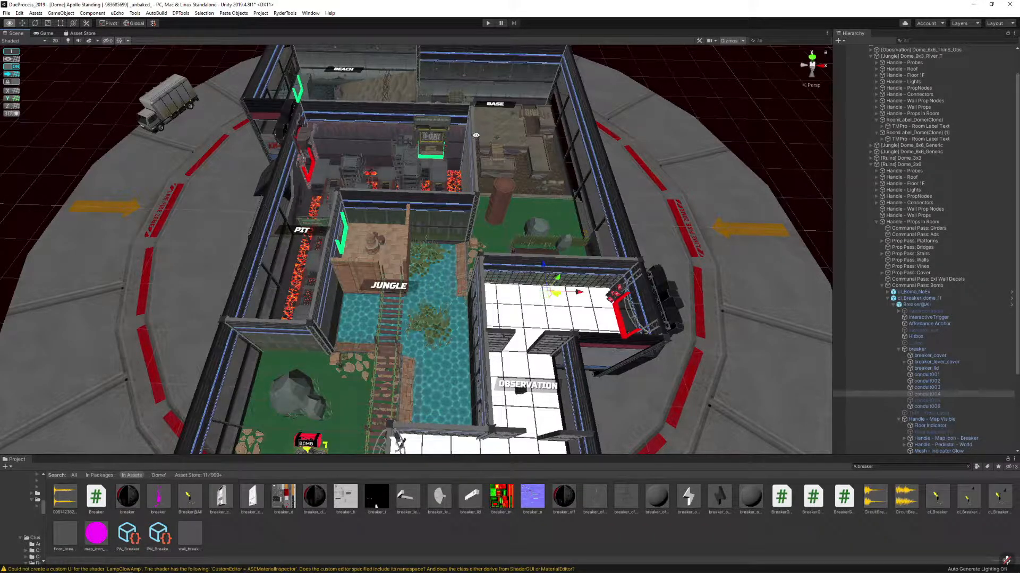
{"action": "right_click_drag", "start_coordinate": [558, 135], "coordinate": [444, 167]}
{"action": "key", "text": "w"}
{"action": "left_click", "coordinate": [405, 200]}
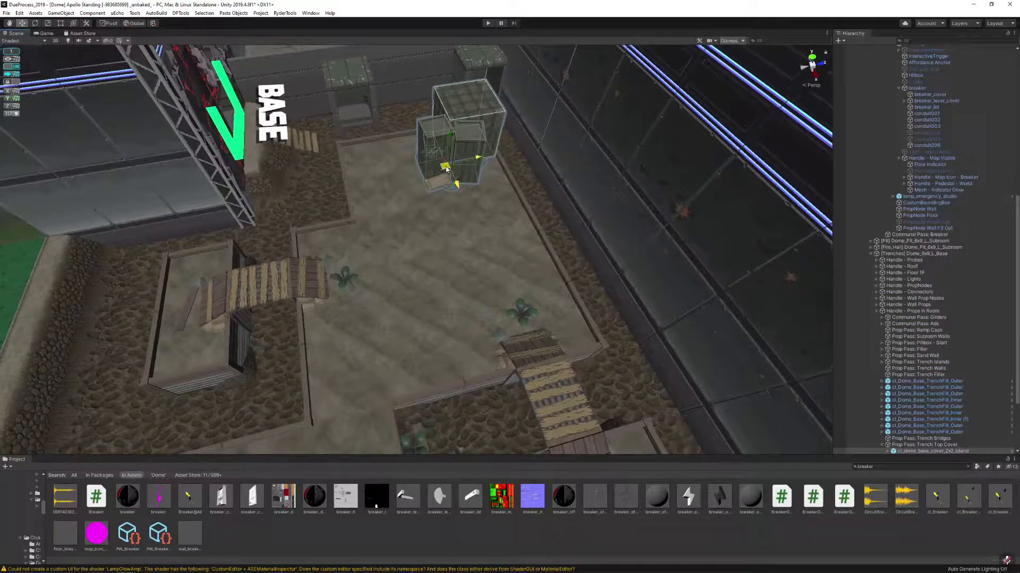
{"action": "left_click_drag", "start_coordinate": [444, 168], "coordinate": [416, 211]}
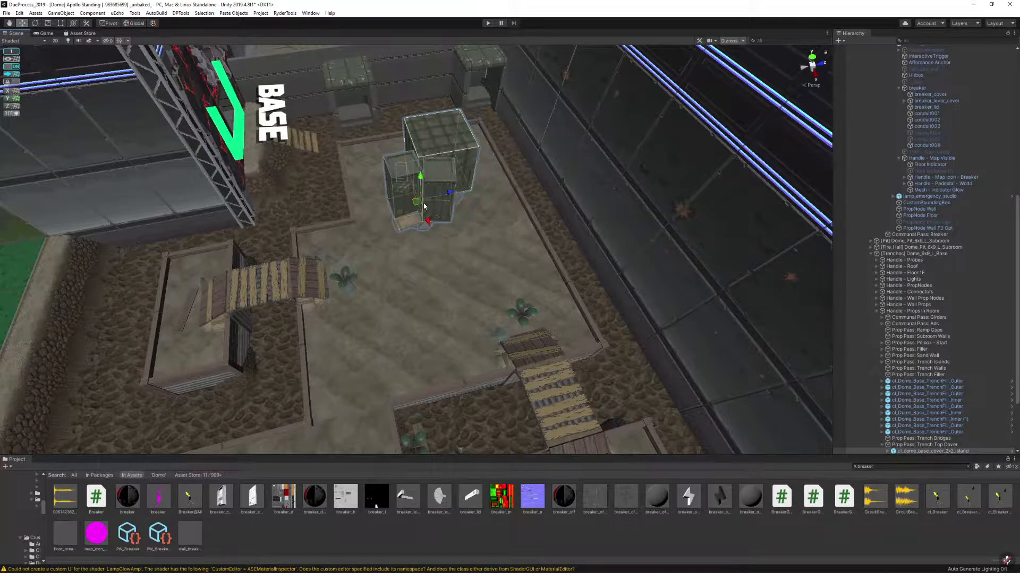
Find the base room's cover prefabs in the Base folder and place a cl_dome_base_filler_2x1_A crate on the long narrow platform
{"action": "key", "text": "s"}
{"action": "right_click_drag", "start_coordinate": [587, 183], "coordinate": [528, 180]}
{"action": "left_click_drag", "start_coordinate": [464, 164], "coordinate": [651, 173], "text": "alt"}
{"action": "left_click", "coordinate": [342, 189]}
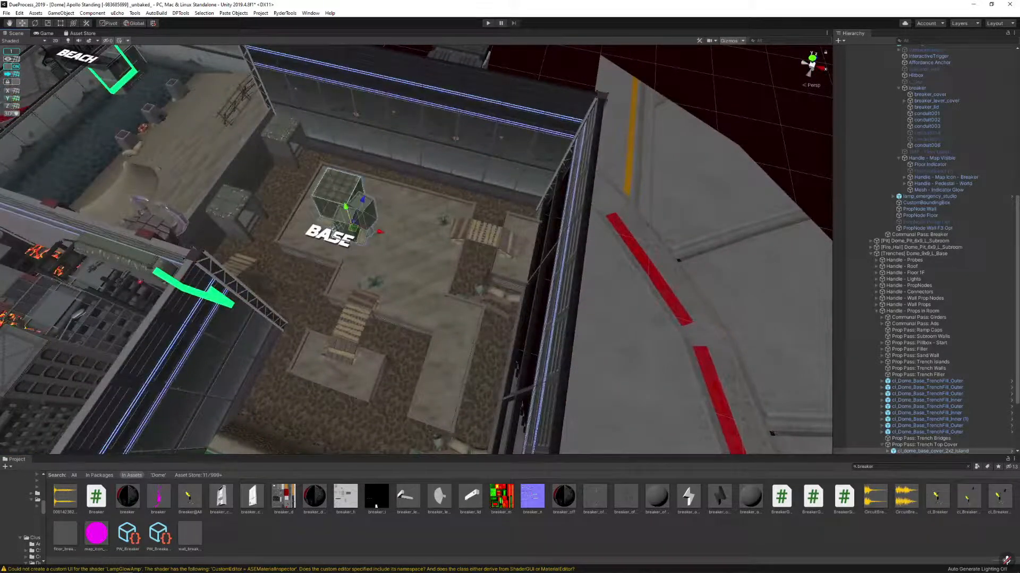
{"action": "left_click", "coordinate": [340, 192]}
{"action": "left_click_drag", "start_coordinate": [339, 192], "coordinate": [485, 304], "text": "alt"}
{"action": "key", "text": "ctrl+d"}
{"action": "key", "text": "ctrl+shift+r"}
{"action": "left_click_drag", "start_coordinate": [660, 500], "coordinate": [549, 125]}
{"action": "left_click", "coordinate": [679, 311]}
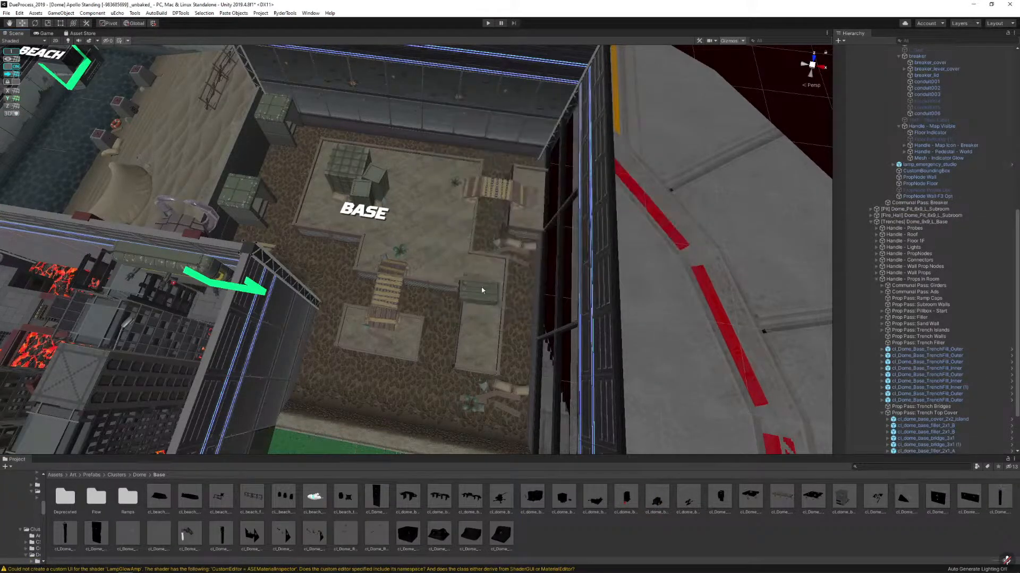
Turn the new crate lengthwise along the narrow platform and shift it along the platform as cover
{"action": "key", "text": "f"}
{"action": "key", "text": "e"}
{"action": "left_click_drag", "start_coordinate": [432, 233], "coordinate": [532, 249]}
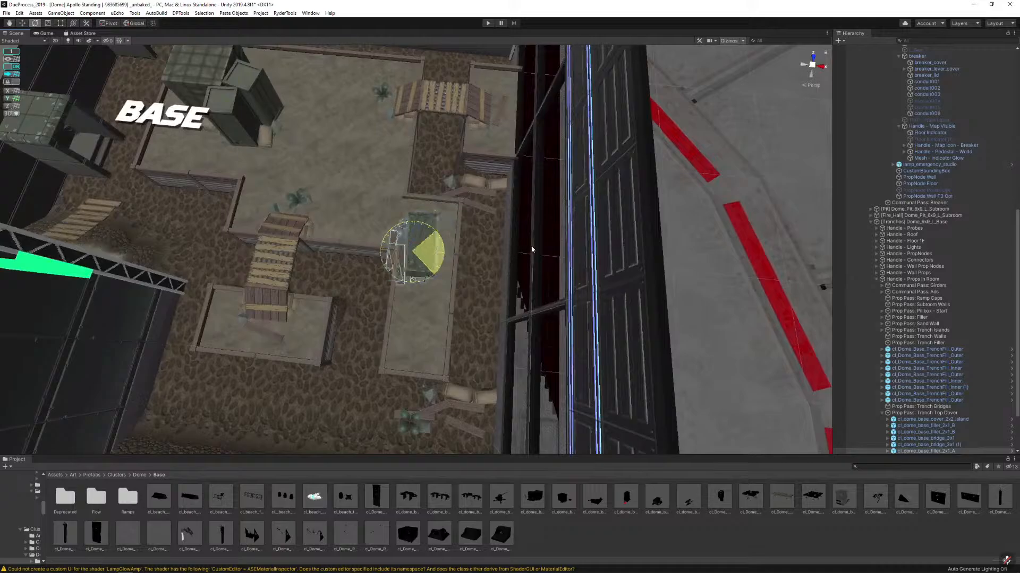
{"action": "key", "text": "w"}
{"action": "scroll", "coordinate": [478, 251], "scroll_direction": "up", "scroll_amount": 2}
{"action": "left_click_drag", "start_coordinate": [440, 253], "coordinate": [594, 242]}
{"action": "scroll", "coordinate": [428, 231], "scroll_direction": "up", "scroll_amount": 4}
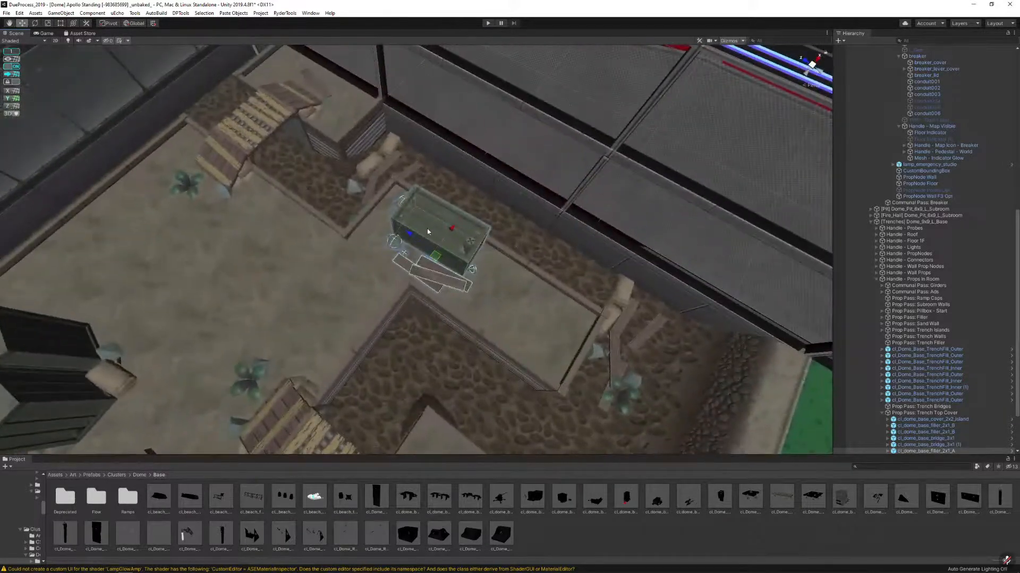
{"action": "left_click_drag", "start_coordinate": [411, 235], "coordinate": [444, 255]}
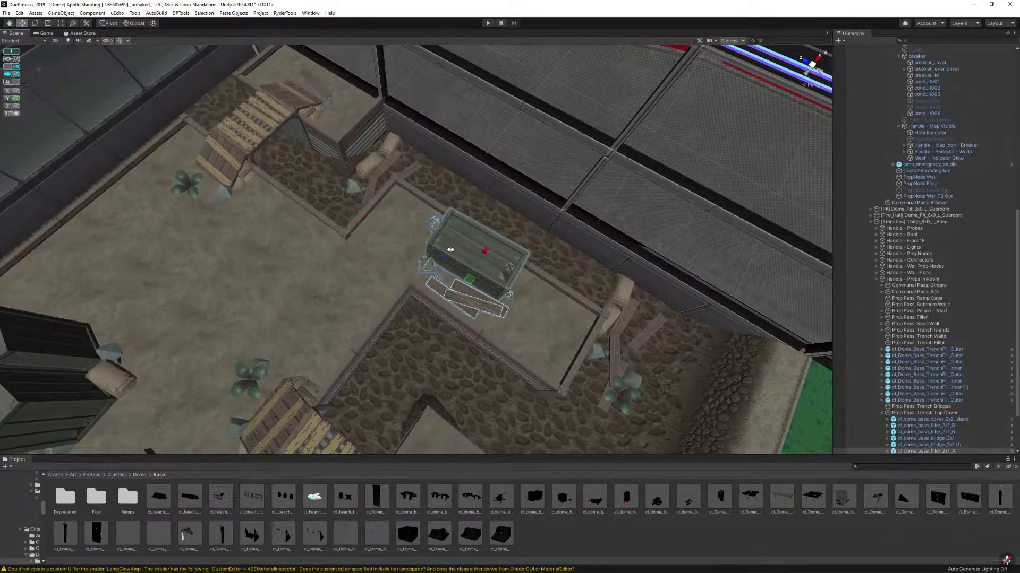
Delete the sandbag and plank filler (cl_dome_base_filler_2x1_B) at the jungle end of the narrow platform
{"action": "right_click_drag", "start_coordinate": [450, 250], "coordinate": [489, 250]}
{"action": "left_click", "coordinate": [490, 251]}
{"action": "key", "text": "Delete"}
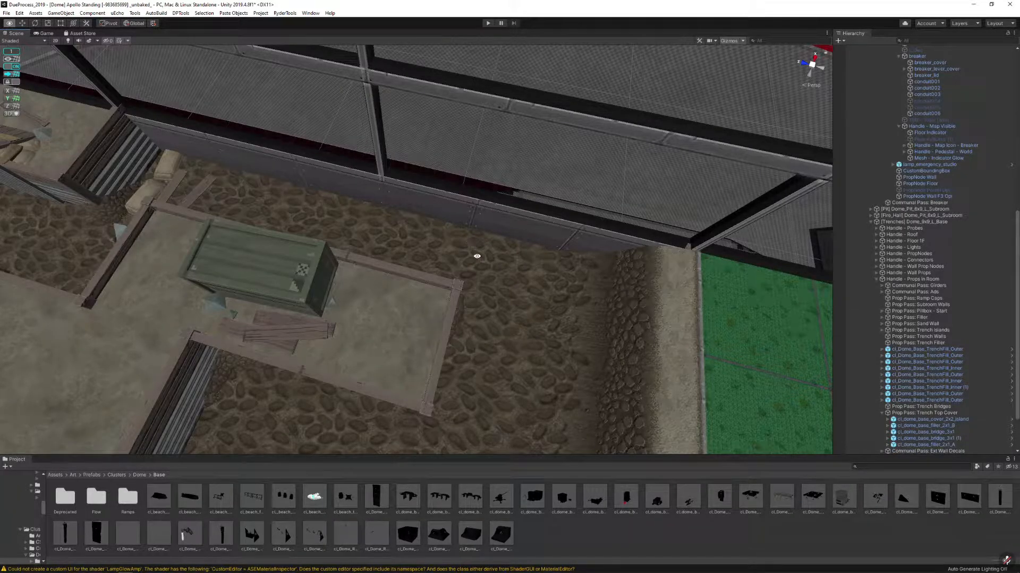
Raise the large tree trunk, cl_tree_large, so its sunken base rests on the jungle floor beside the base room
{"action": "left_click_drag", "start_coordinate": [499, 257], "coordinate": [289, 221], "text": "alt"}
{"action": "scroll", "coordinate": [289, 221], "scroll_direction": "down", "scroll_amount": 5}
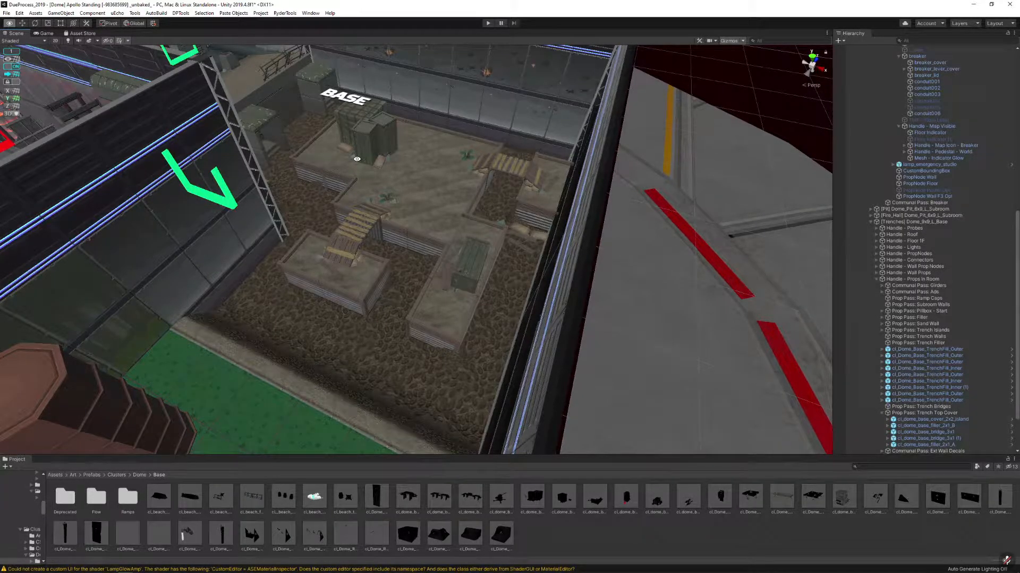
{"action": "left_click_drag", "start_coordinate": [366, 160], "coordinate": [380, 121], "text": "alt"}
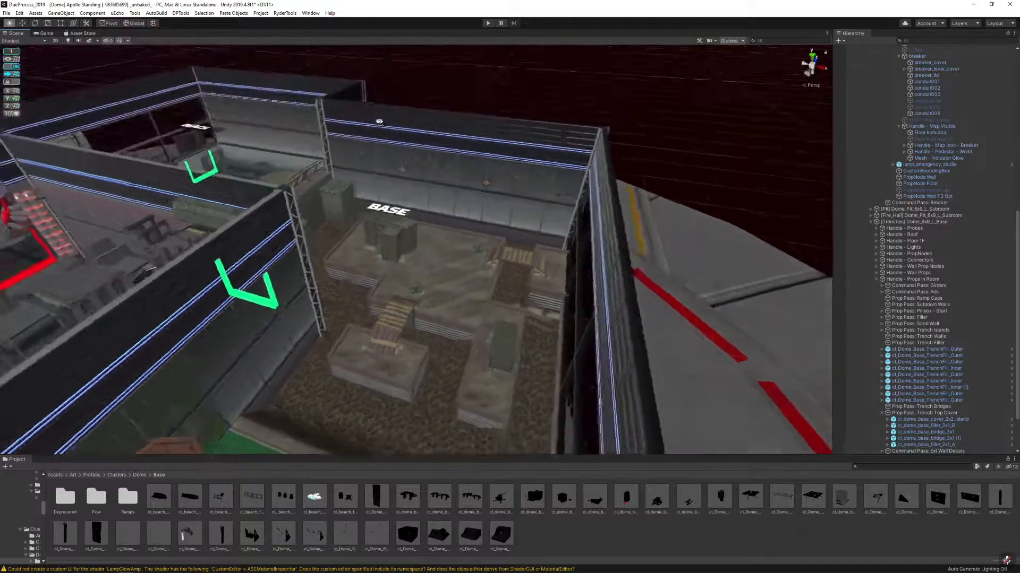
{"action": "scroll", "coordinate": [409, 110], "scroll_direction": "down", "scroll_amount": 3}
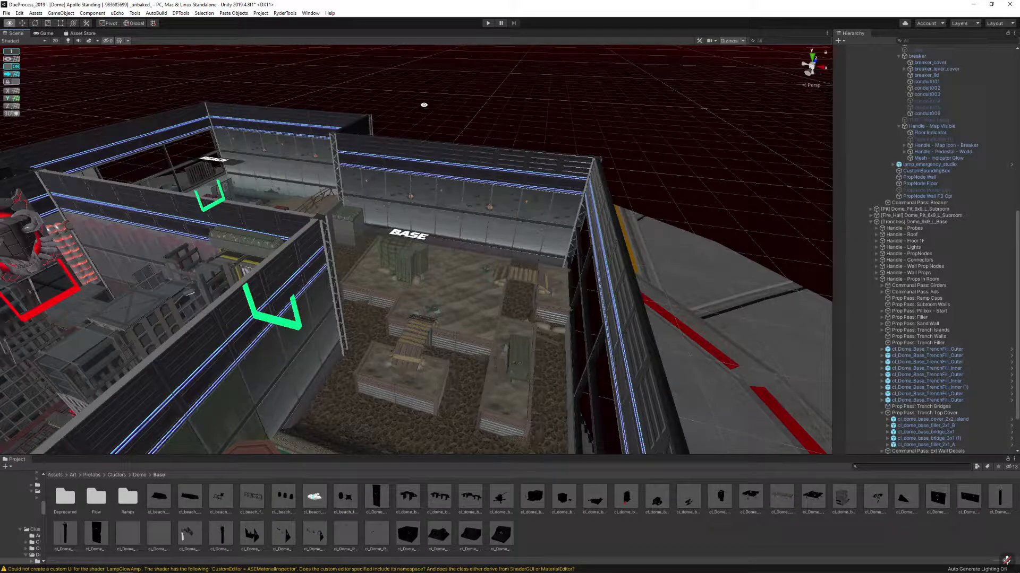
{"action": "left_click_drag", "start_coordinate": [485, 138], "coordinate": [304, 218], "text": "alt"}
{"action": "left_click", "coordinate": [298, 230]}
{"action": "left_click", "coordinate": [297, 230]}
{"action": "key", "text": "f"}
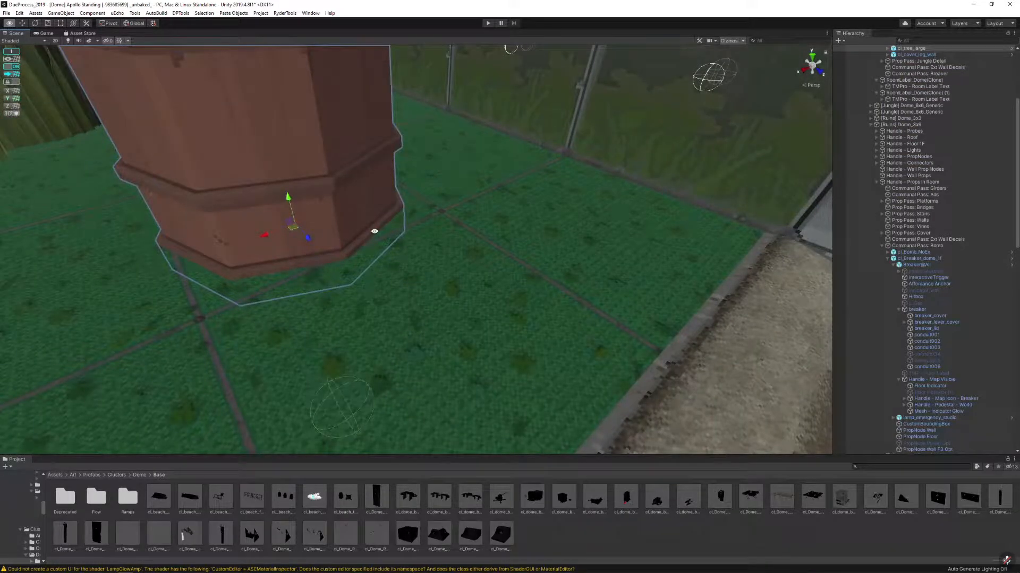
{"action": "key", "text": "w"}
{"action": "left_click_drag", "start_coordinate": [290, 201], "coordinate": [276, 154]}
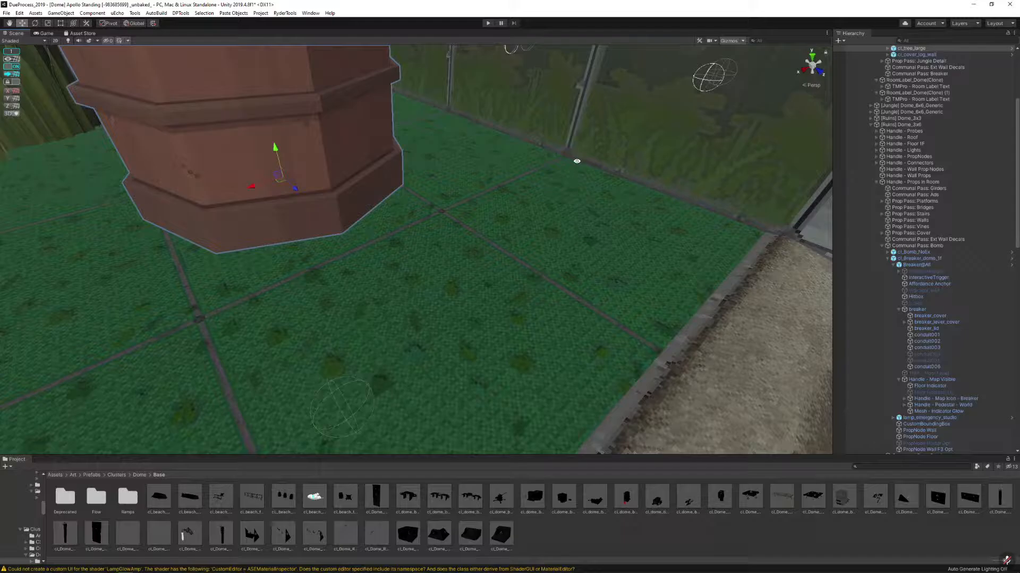
{"action": "key", "text": "ctrl+z"}
Examine the log wall, rock and tree cover in the jungle strip from ground level
{"action": "right_click_drag", "start_coordinate": [494, 212], "coordinate": [375, 197]}
{"action": "key", "text": "w"}
{"action": "left_click", "coordinate": [374, 194]}
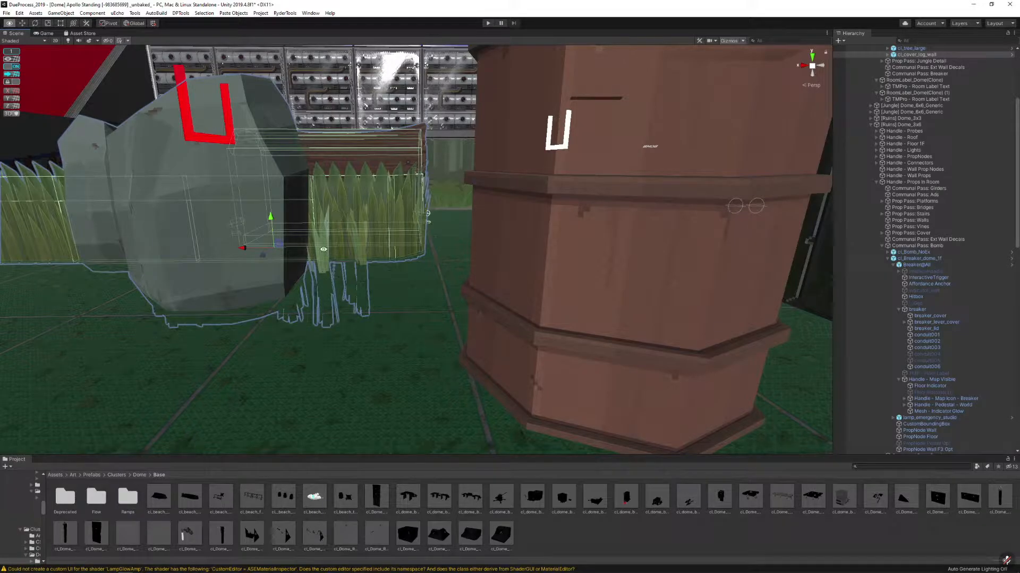
{"action": "right_click_drag", "start_coordinate": [358, 284], "coordinate": [424, 284]}
{"action": "left_click", "coordinate": [391, 117]}
{"action": "key", "text": "s"}
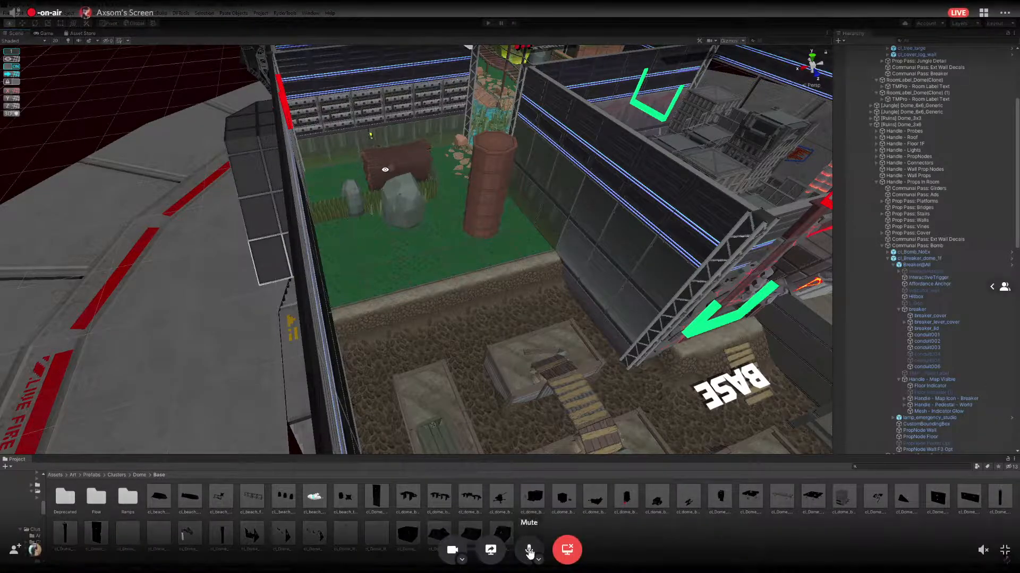
Examine the base room, the pit and the overall dome layout from several high angles
{"action": "left_click_drag", "start_coordinate": [385, 170], "coordinate": [595, 191], "text": "alt"}
{"action": "right_click_drag", "start_coordinate": [594, 191], "coordinate": [556, 197], "text": "alt"}
{"action": "left_click_drag", "start_coordinate": [556, 197], "coordinate": [535, 202], "text": "alt"}
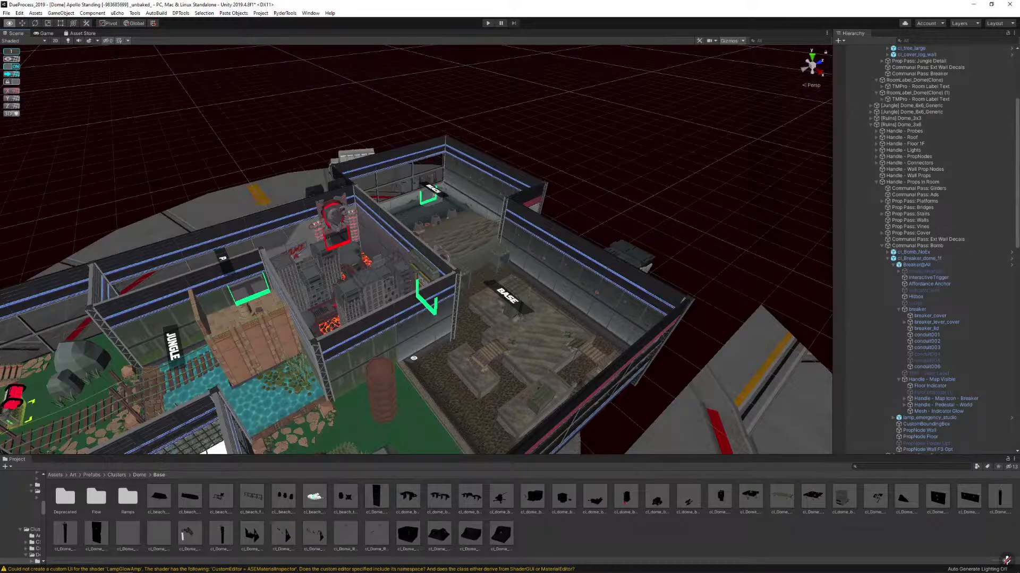
{"action": "left_click_drag", "start_coordinate": [502, 273], "coordinate": [649, 381], "text": "alt"}
{"action": "scroll", "coordinate": [652, 381], "scroll_direction": "down", "scroll_amount": 4, "text": "alt"}
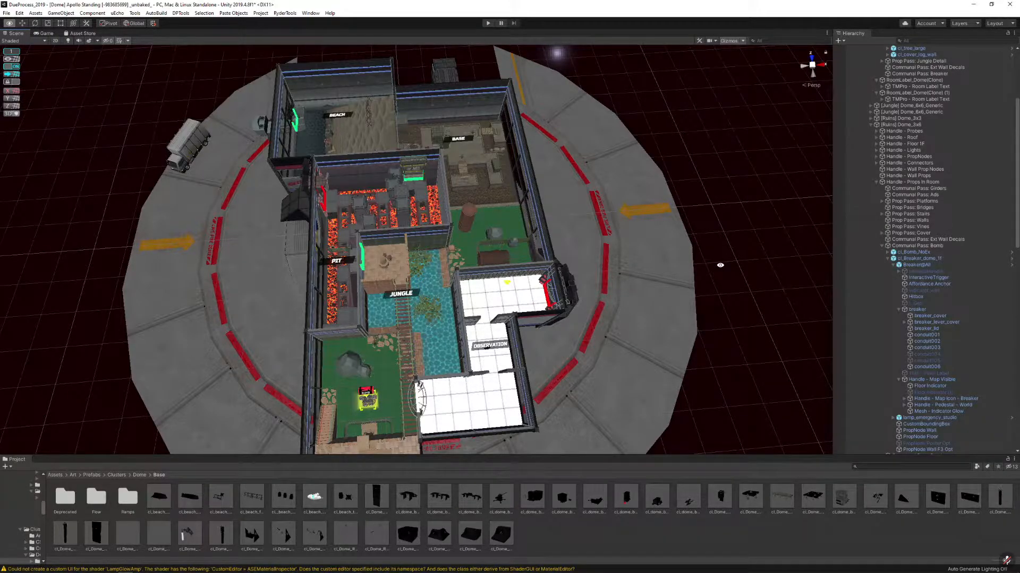
{"action": "left_click_drag", "start_coordinate": [744, 279], "coordinate": [548, 267], "text": "alt"}
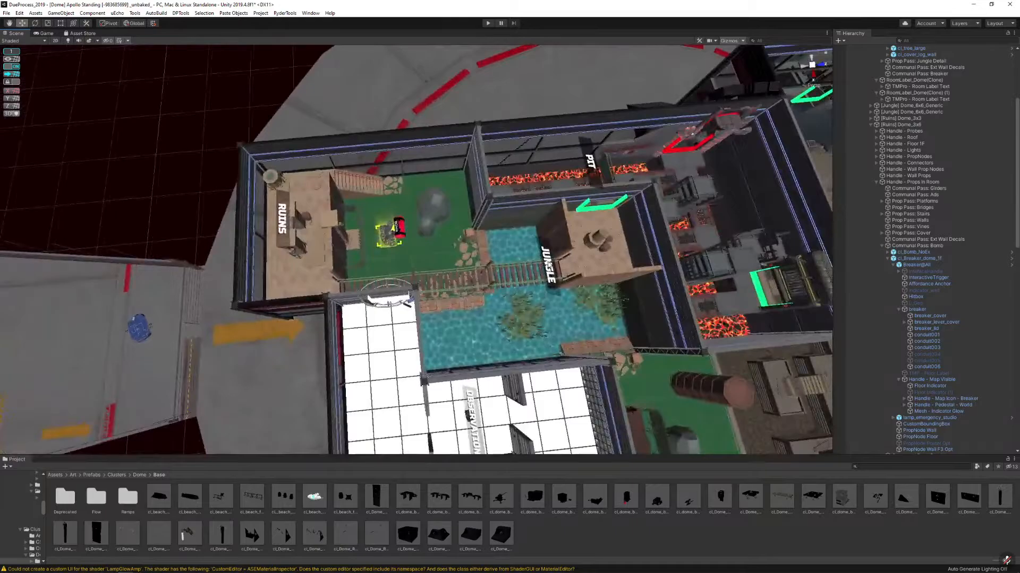
Select the Jungle room label and examine the rooms around it and the routes between them from above
{"action": "left_click", "coordinate": [909, 80]}
{"action": "mouse_move", "coordinate": [472, 303]}
{"action": "left_mouse_down", "text": "alt"}
{"action": "mouse_move", "coordinate": [563, 271]}
{"action": "mouse_move", "coordinate": [736, 173]}
{"action": "left_mouse_up", "text": "alt"}
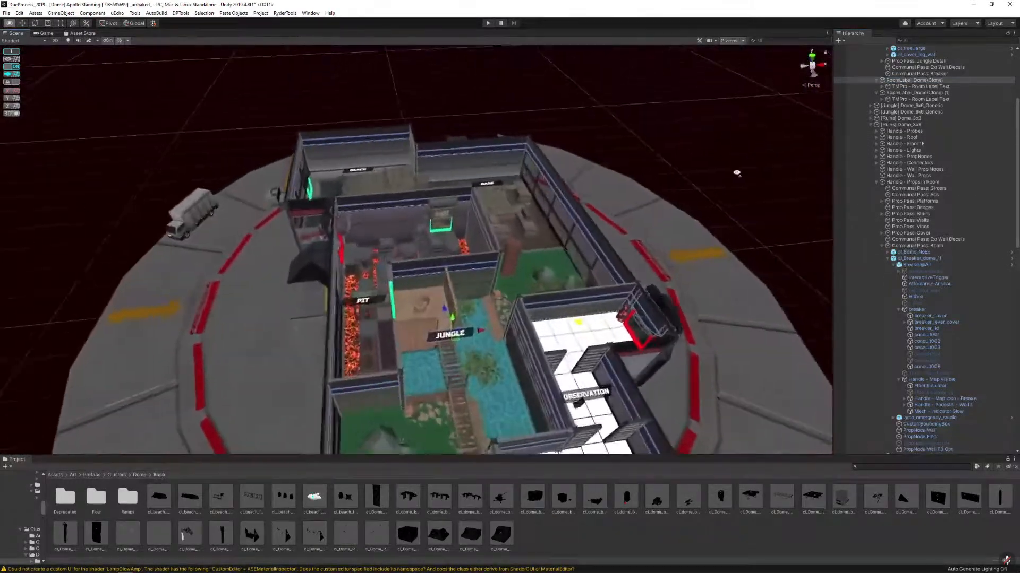
{"action": "right_click_drag", "start_coordinate": [737, 172], "coordinate": [715, 204]}
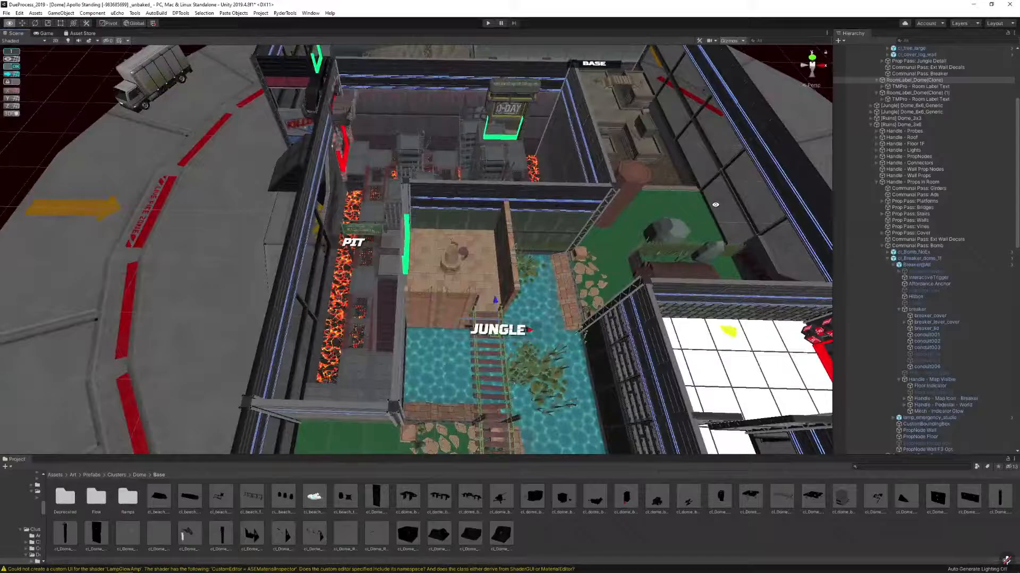
{"action": "scroll", "coordinate": [715, 205], "scroll_direction": "down", "scroll_amount": 10}
{"action": "left_click_drag", "start_coordinate": [467, 186], "coordinate": [452, 234], "text": "alt"}
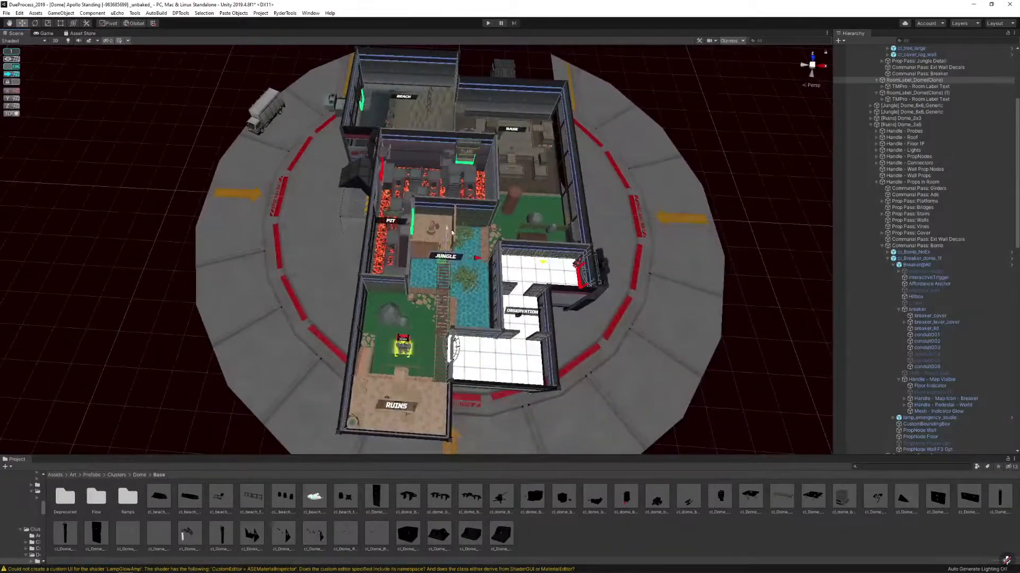
{"action": "right_click_drag", "start_coordinate": [451, 232], "coordinate": [467, 213]}
{"action": "key", "text": "w"}
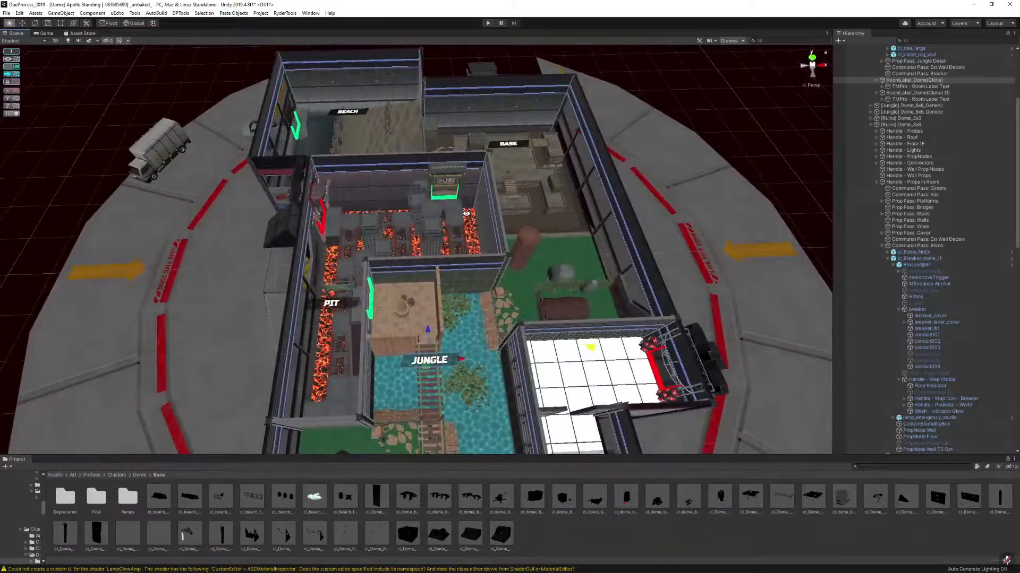
{"action": "scroll", "coordinate": [466, 213], "scroll_direction": "down", "scroll_amount": 5}
{"action": "left_click_drag", "start_coordinate": [466, 214], "coordinate": [459, 266], "text": "alt"}
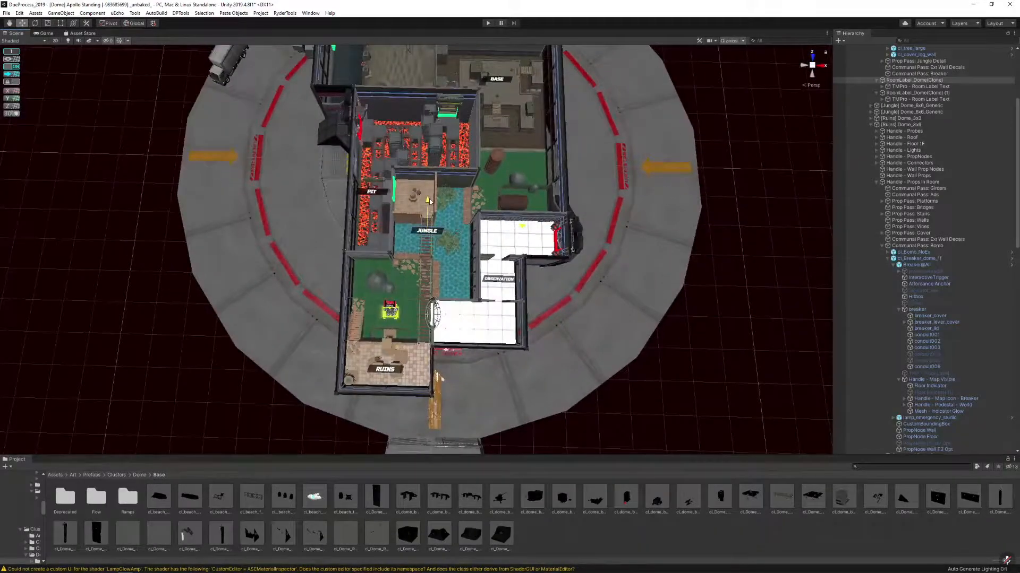
Deselect the room label and examine the complete dome with its outer ring and entrances from above
{"action": "left_click", "coordinate": [687, 303]}
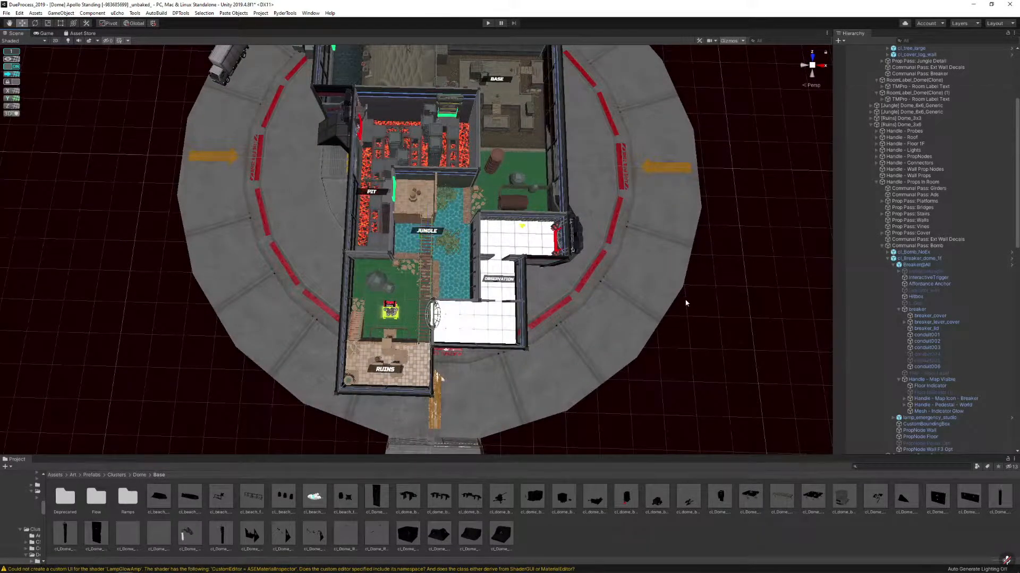
{"action": "key", "text": "s"}
{"action": "right_click_drag", "start_coordinate": [687, 302], "coordinate": [686, 311]}
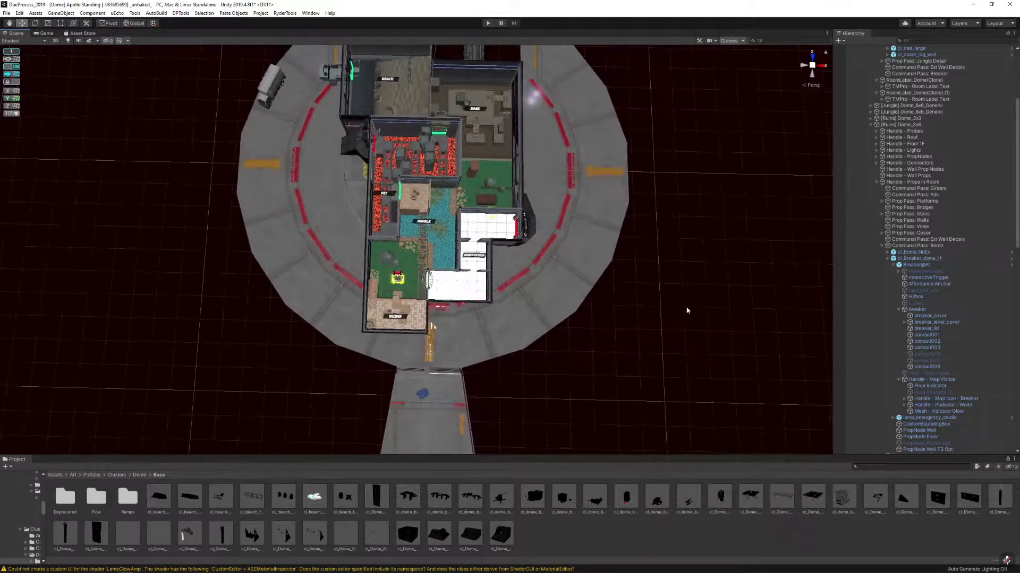
{"action": "right_click_drag", "start_coordinate": [545, 245], "coordinate": [551, 207]}
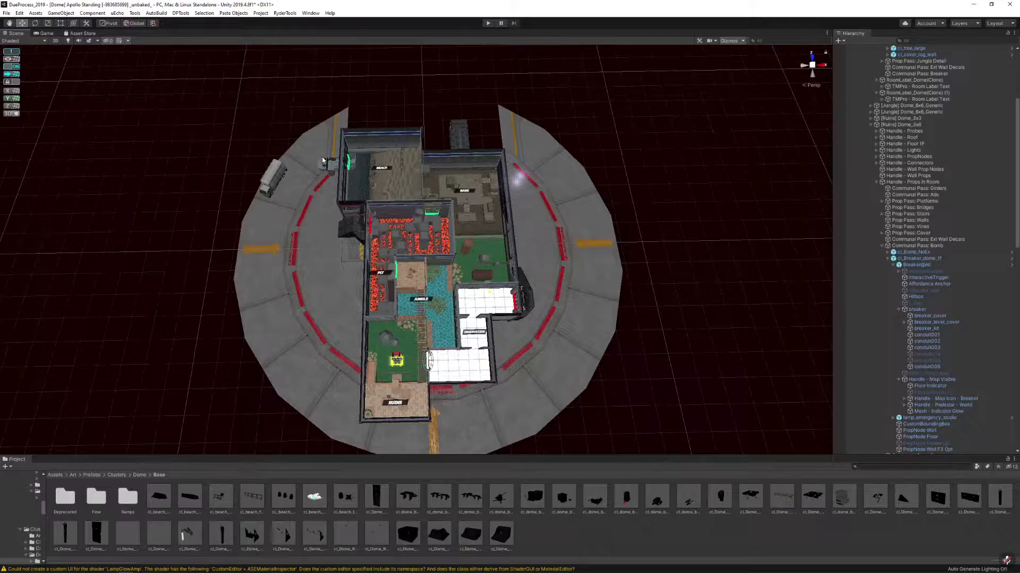
{"action": "key", "text": "alt"}
{"action": "left_click_drag", "start_coordinate": [413, 365], "coordinate": [454, 332], "text": "alt"}
Draw red arrows for the routes through observation, jungle and ruins on a screen capture of the level, and discard the capture
{"action": "key", "text": "Print"}
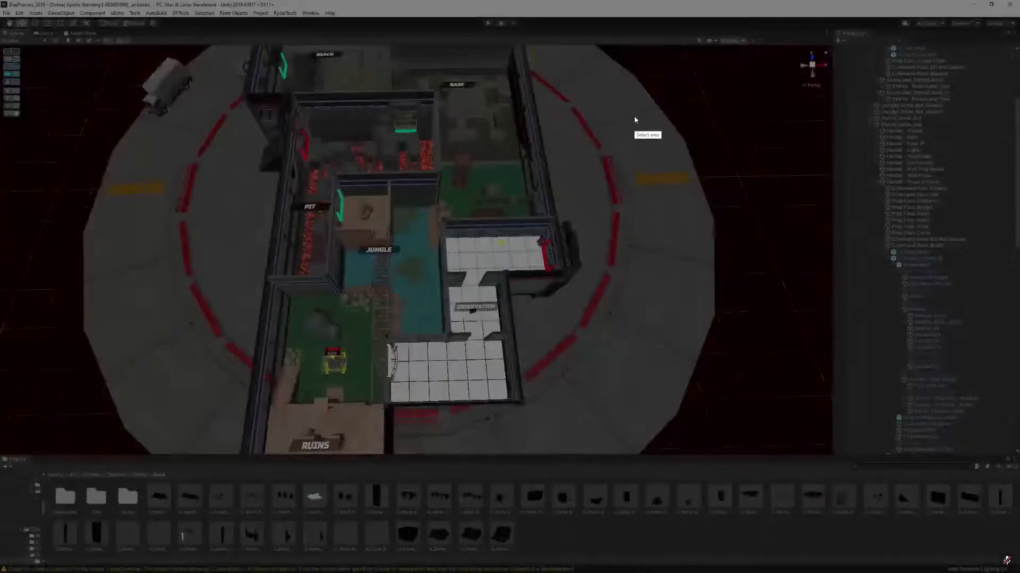
{"action": "left_click_drag", "start_coordinate": [635, 113], "coordinate": [220, 459]}
{"action": "left_click", "coordinate": [643, 405]}
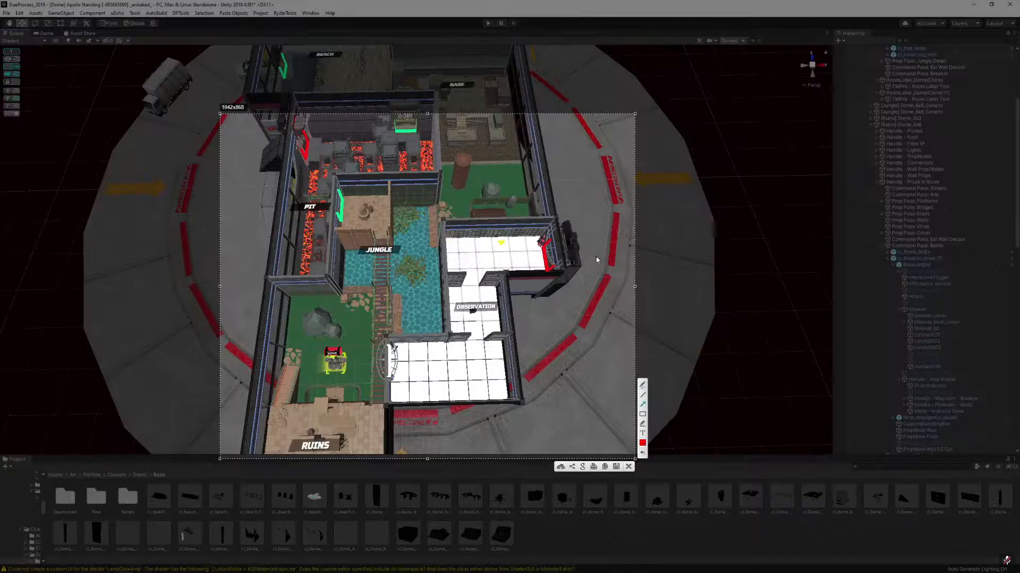
{"action": "mouse_move", "coordinate": [595, 257]}
{"action": "left_mouse_down"}
{"action": "mouse_move", "coordinate": [472, 260]}
{"action": "mouse_move", "coordinate": [480, 374]}
{"action": "mouse_move", "coordinate": [381, 366]}
{"action": "left_mouse_up"}
{"action": "left_click_drag", "start_coordinate": [378, 208], "coordinate": [381, 336]}
{"action": "mouse_move", "coordinate": [376, 446]}
{"action": "left_mouse_down"}
{"action": "mouse_move", "coordinate": [378, 393]}
{"action": "mouse_move", "coordinate": [377, 402]}
{"action": "left_mouse_up"}
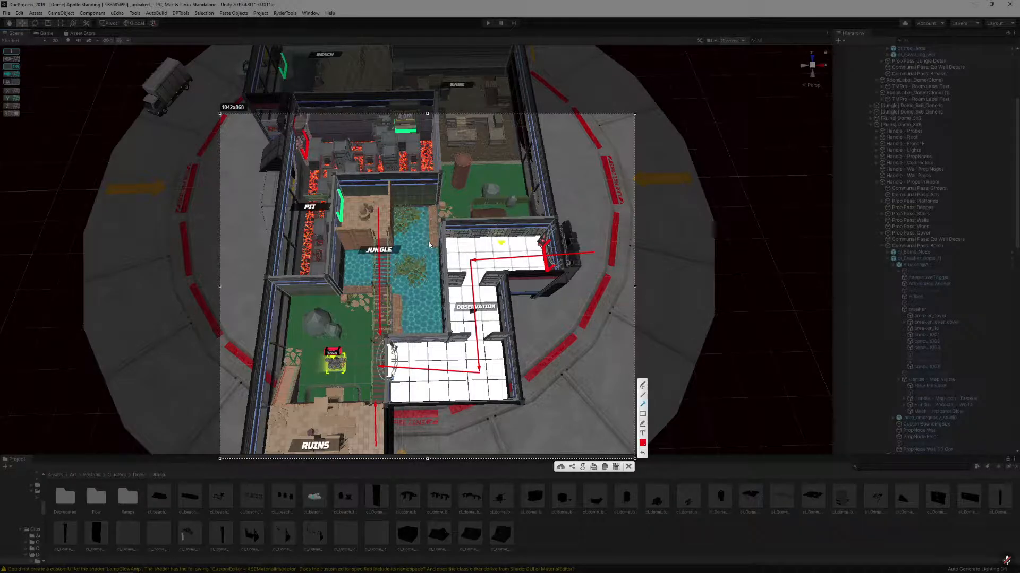
{"action": "left_click_drag", "start_coordinate": [429, 237], "coordinate": [376, 326]}
{"action": "key", "text": "ctrl+z"}
{"action": "left_click_drag", "start_coordinate": [413, 328], "coordinate": [381, 338]}
{"action": "left_click", "coordinate": [629, 466]}
Select the bomb in the jungle room and examine its surroundings up close and from farther away
{"action": "left_click_drag", "start_coordinate": [250, 291], "coordinate": [329, 190], "text": "alt"}
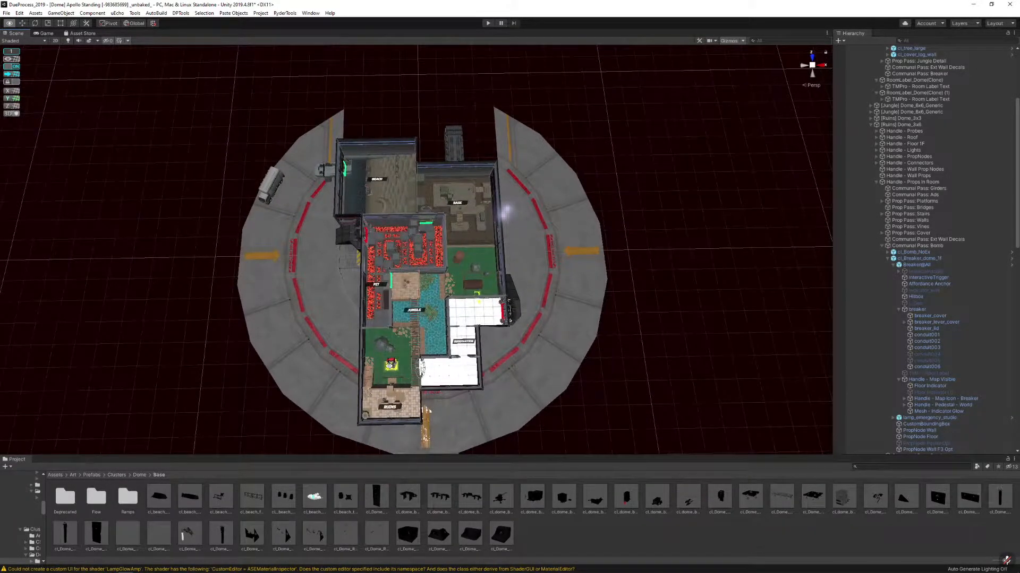
{"action": "left_click", "coordinate": [391, 364]}
{"action": "key", "text": "f"}
{"action": "left_click_drag", "start_coordinate": [396, 313], "coordinate": [338, 244], "text": "alt"}
{"action": "scroll", "coordinate": [714, 309], "scroll_direction": "up", "scroll_amount": 12}
{"action": "scroll", "coordinate": [310, 280], "scroll_direction": "down", "scroll_amount": 10}
{"action": "scroll", "coordinate": [309, 281], "scroll_direction": "down", "scroll_amount": 6}
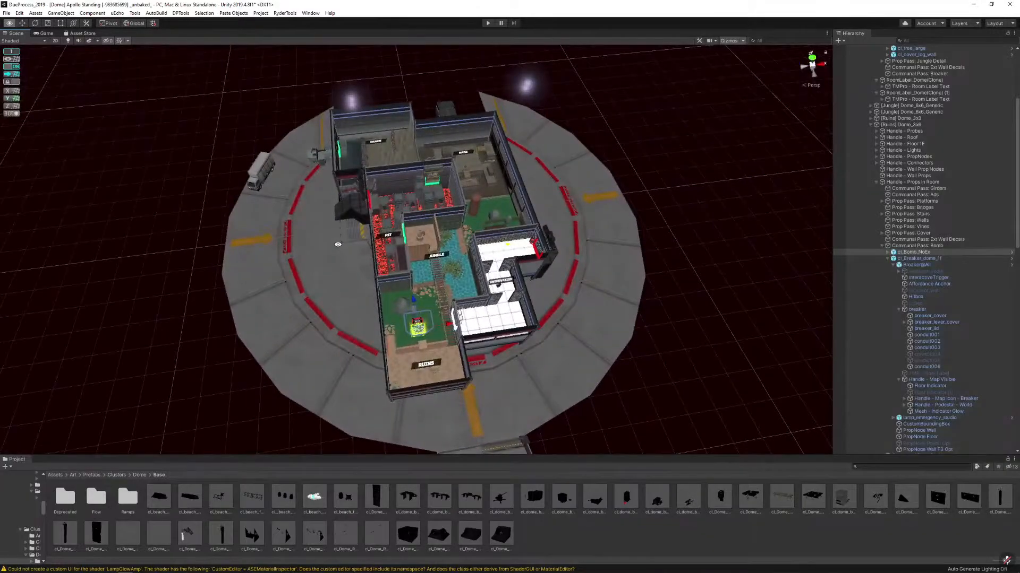
Examine the beach, base and pit rooms at the far end of the level from above
{"action": "mouse_move", "coordinate": [676, 216]}
{"action": "left_mouse_down", "text": "alt"}
{"action": "mouse_move", "coordinate": [667, 148]}
{"action": "mouse_move", "coordinate": [660, 219]}
{"action": "left_mouse_up", "text": "alt"}
{"action": "scroll", "coordinate": [663, 142], "scroll_direction": "up", "scroll_amount": 5}
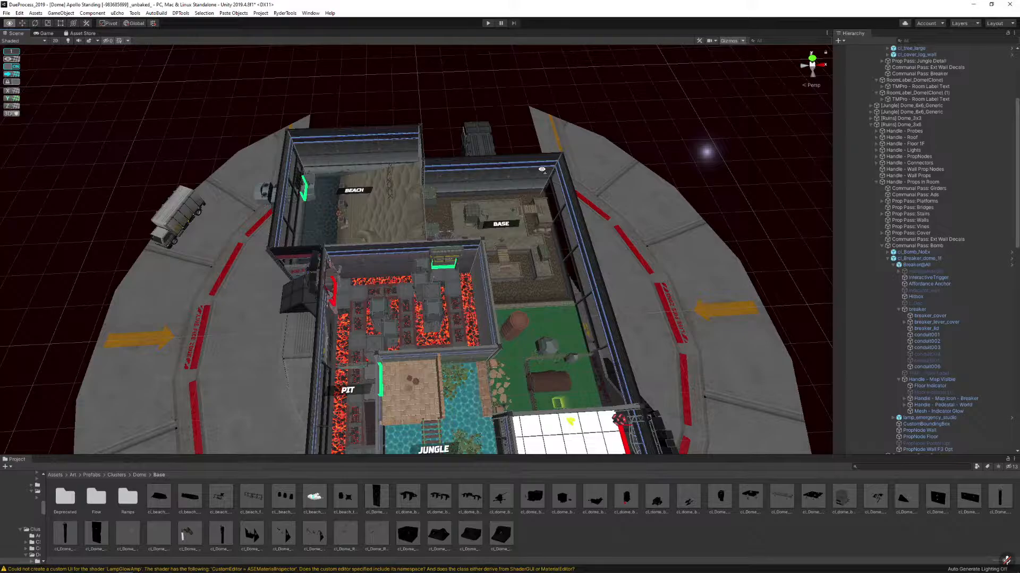
{"action": "left_click_drag", "start_coordinate": [542, 167], "coordinate": [544, 98], "text": "alt"}
{"action": "scroll", "coordinate": [562, 141], "scroll_direction": "down", "scroll_amount": 3}
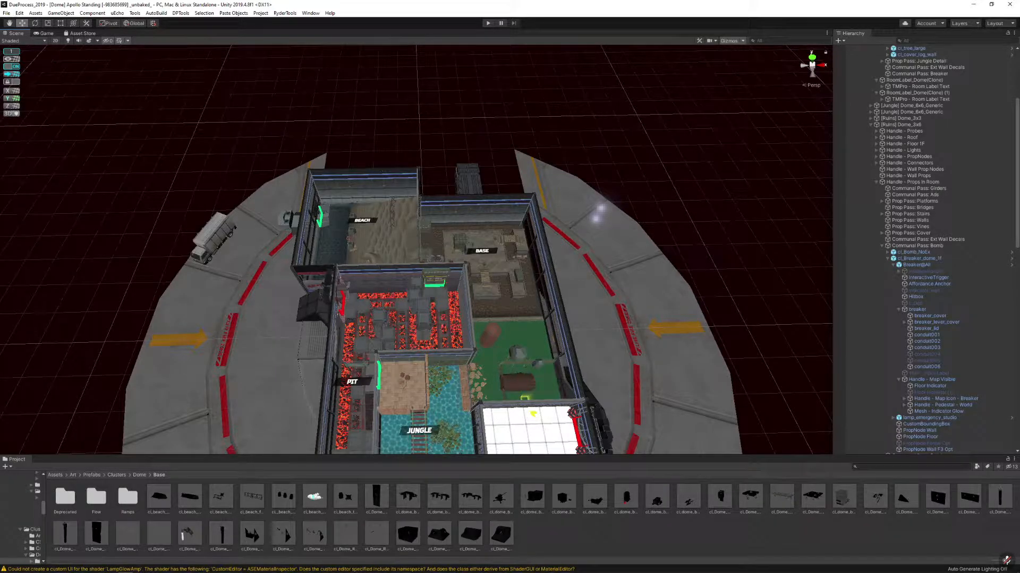
{"action": "key", "text": "alt"}
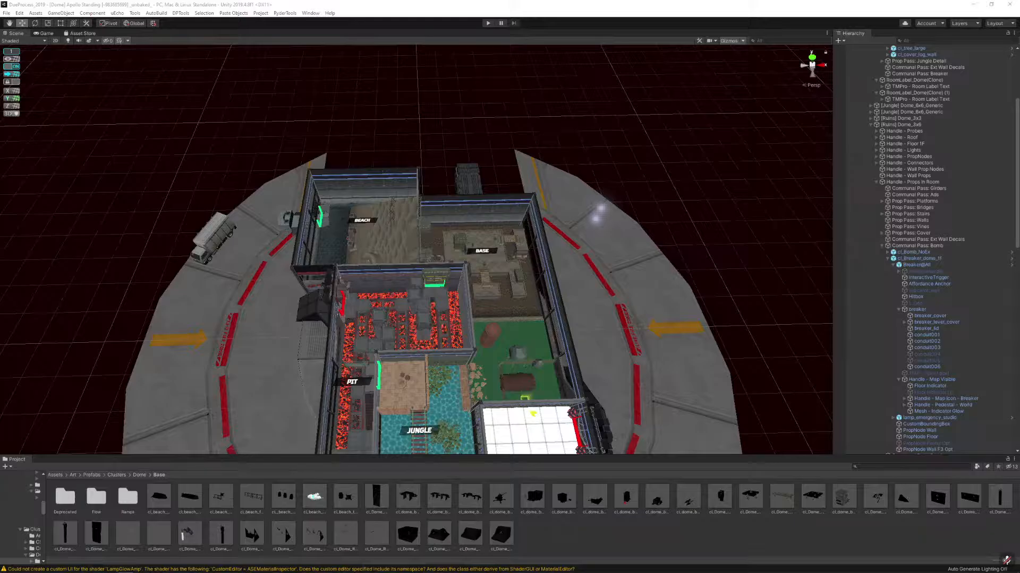
Save the level scene after viewing the far end of the dome
{"action": "key", "text": "alt"}
{"action": "right_click_drag", "start_coordinate": [630, 201], "coordinate": [613, 171]}
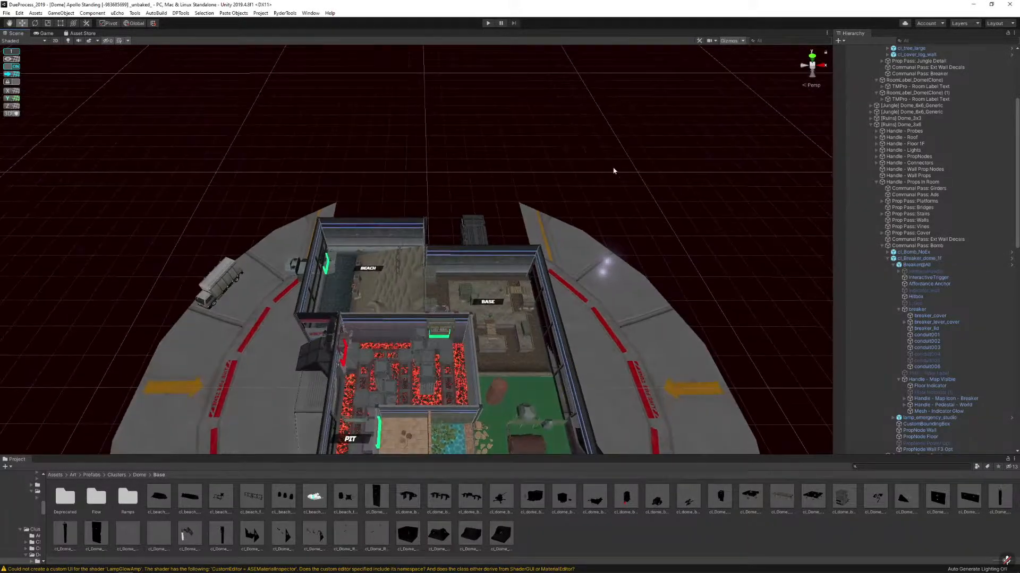
{"action": "left_click", "coordinate": [5, 14]}
{"action": "left_click", "coordinate": [16, 41]}
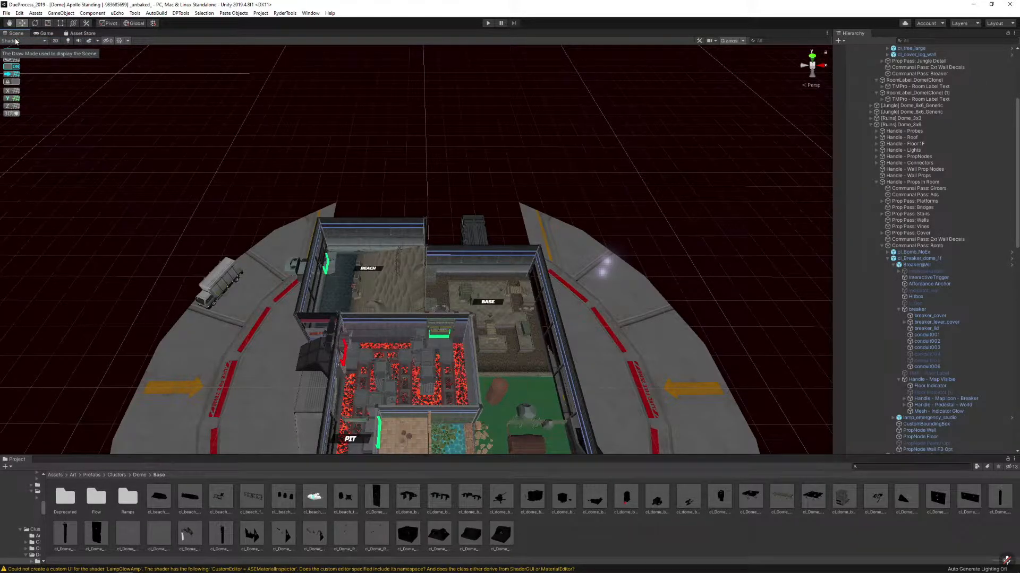
Try rotating the whole DomeRoomCollection about half a turn around its center inside the ring, undo the rotation and deselect it
{"action": "key", "text": "alt"}
{"action": "scroll", "coordinate": [878, 64], "scroll_direction": "up", "scroll_amount": 7}
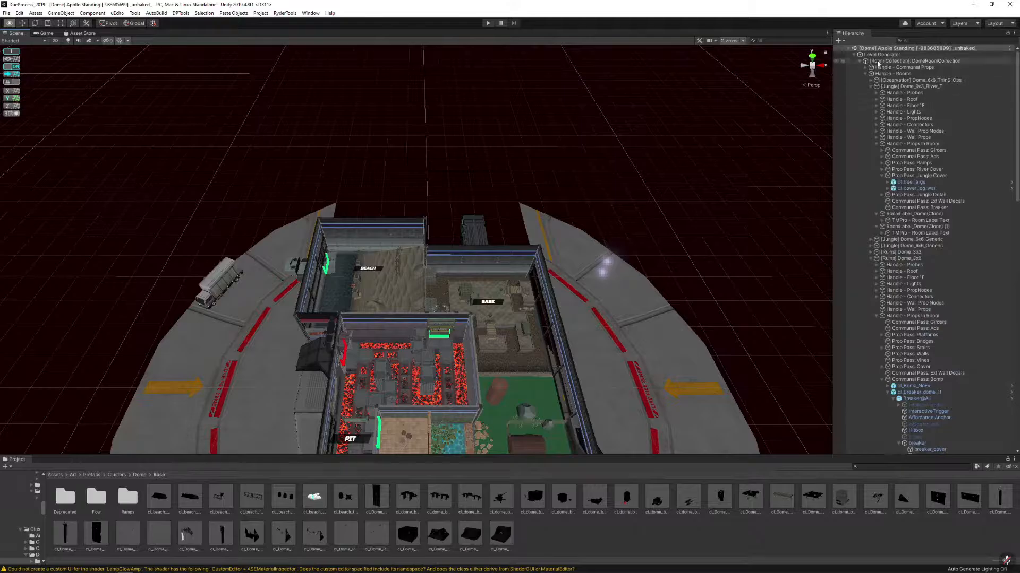
{"action": "left_click", "coordinate": [854, 54], "text": "alt"}
{"action": "left_click", "coordinate": [854, 54]}
{"action": "left_click", "coordinate": [873, 61]}
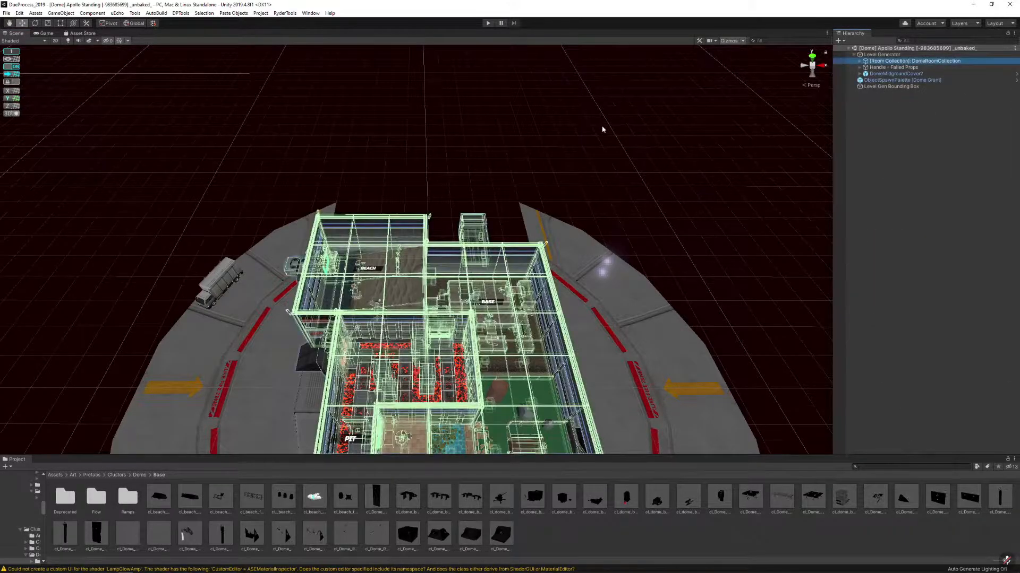
{"action": "left_click_drag", "start_coordinate": [602, 129], "coordinate": [622, 175], "text": "alt"}
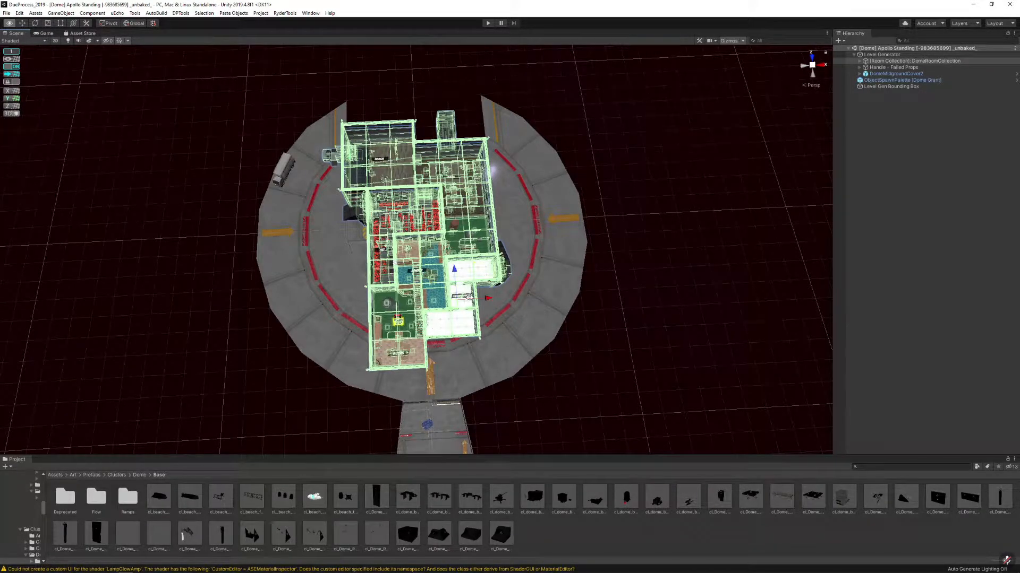
{"action": "key", "text": "e"}
{"action": "left_click", "coordinate": [108, 23]}
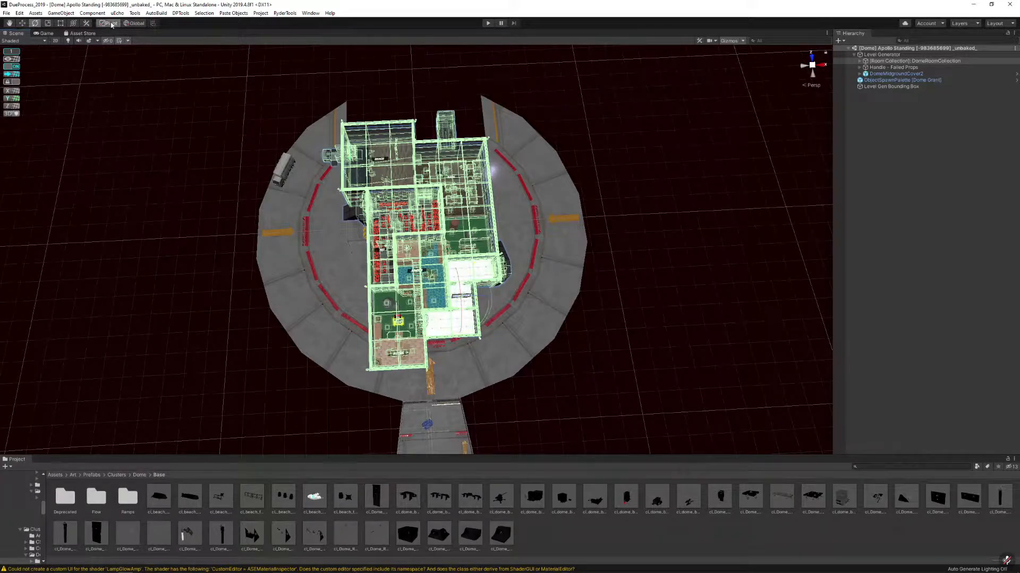
{"action": "left_click_drag", "start_coordinate": [448, 222], "coordinate": [630, 248]}
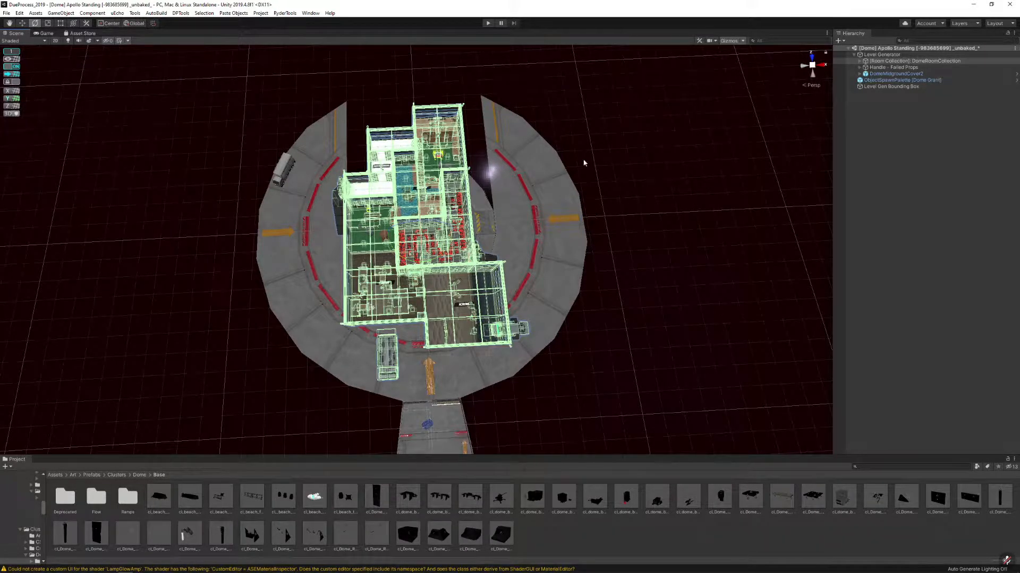
{"action": "key", "text": "ctrl+z"}
{"action": "left_click", "coordinate": [650, 176]}
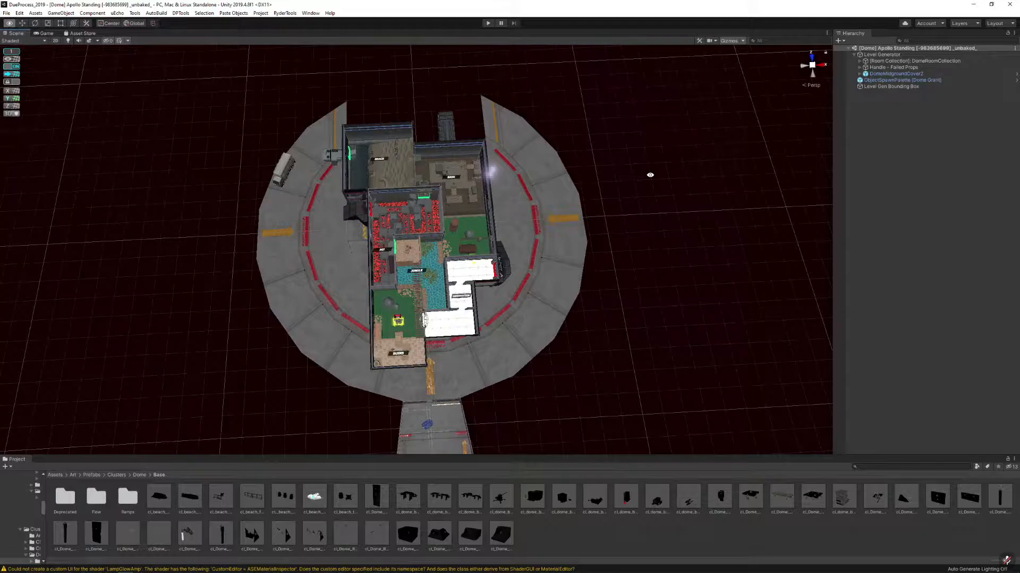
Examine the rooms from above, up close and from farther away, and save the scene
{"action": "key", "text": "e"}
{"action": "key", "text": "alt"}
{"action": "mouse_move", "coordinate": [579, 167]}
{"action": "right_mouse_down"}
{"action": "mouse_move", "coordinate": [584, 150]}
{"action": "mouse_move", "coordinate": [573, 147]}
{"action": "right_mouse_up"}
{"action": "key", "text": "w"}
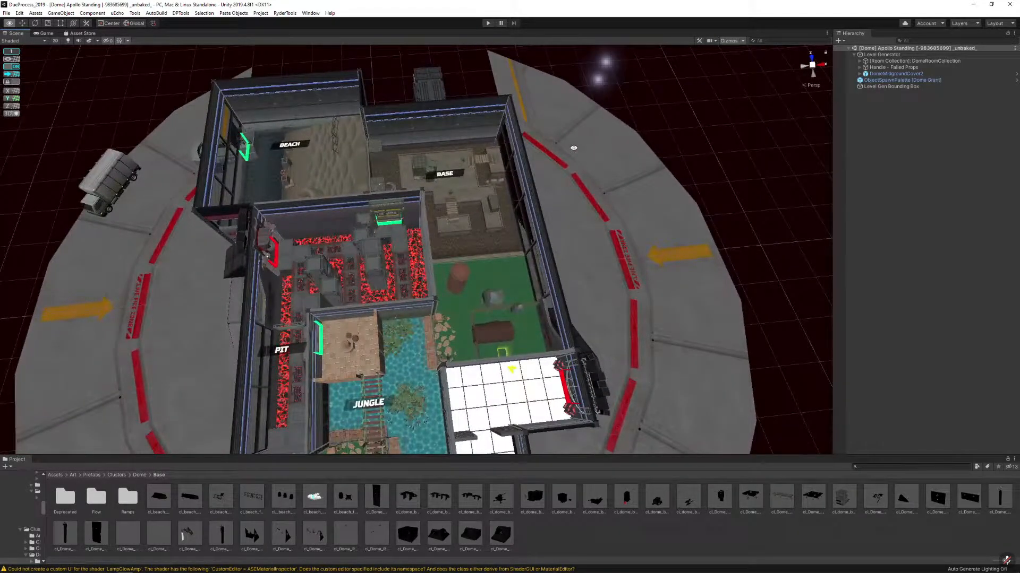
{"action": "scroll", "coordinate": [574, 148], "scroll_direction": "down", "scroll_amount": 6}
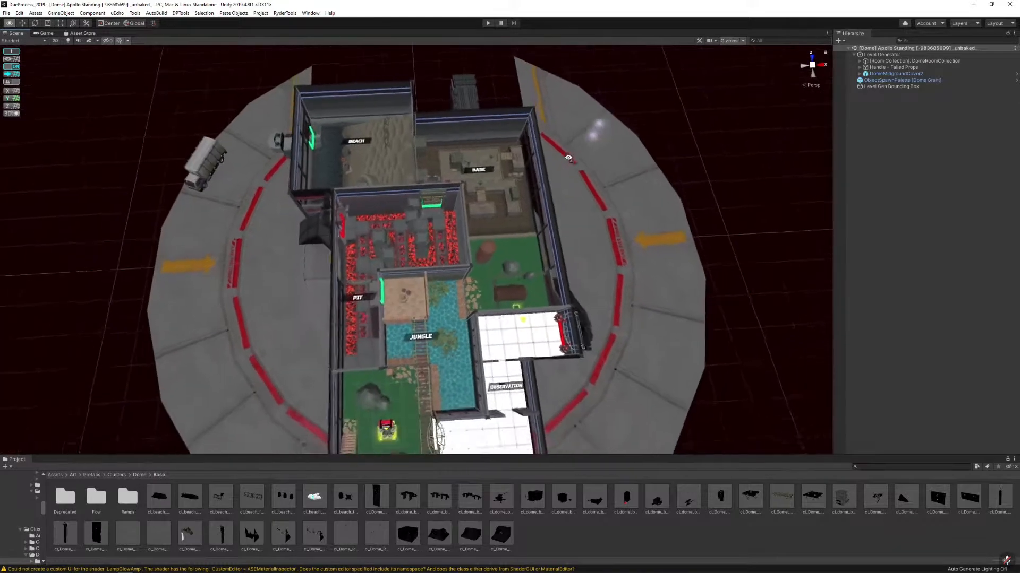
{"action": "right_click_drag", "start_coordinate": [665, 142], "coordinate": [664, 141]}
{"action": "key", "text": "s"}
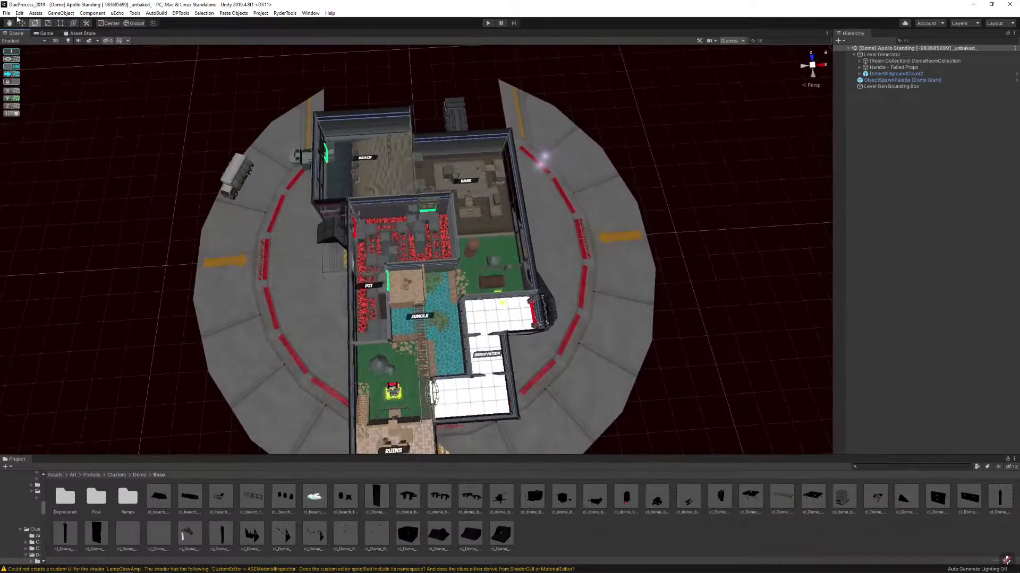
{"action": "left_click", "coordinate": [7, 14]}
{"action": "left_click", "coordinate": [11, 43]}
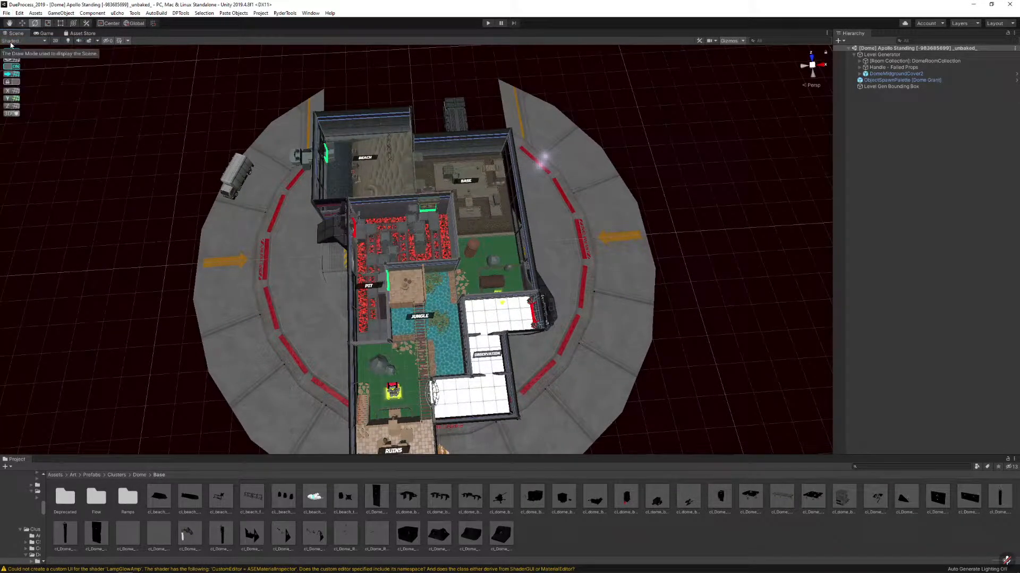
{"action": "key", "text": "alt"}
{"action": "key", "text": "alt"}
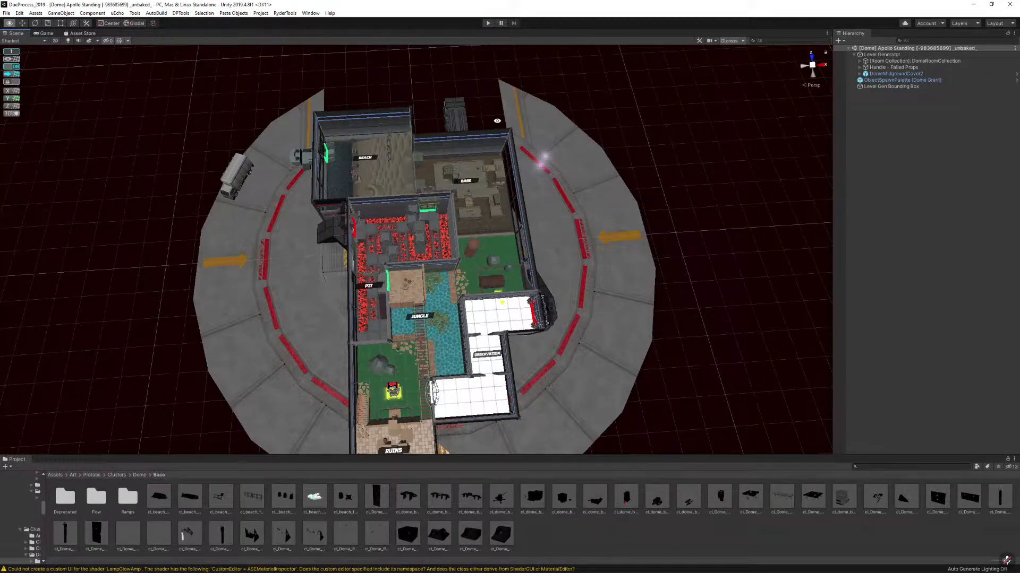
{"action": "key", "text": "alt"}
{"action": "scroll", "coordinate": [646, 118], "scroll_direction": "down", "scroll_amount": 3}
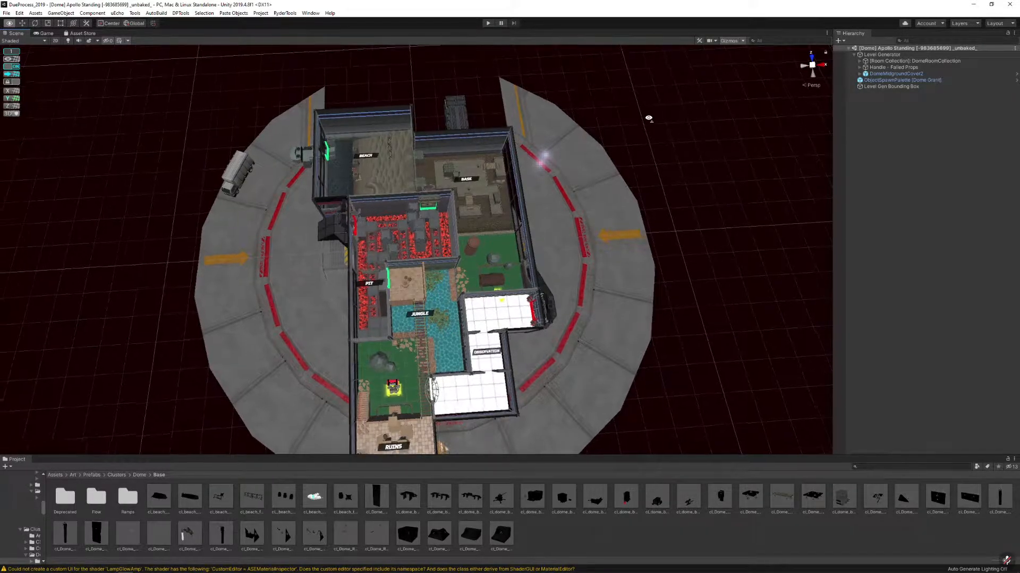
Move the barbed-wire fence in the beach room across the sand to beside the curved bunker
{"action": "left_click_drag", "start_coordinate": [646, 118], "coordinate": [636, 123], "text": "alt"}
{"action": "scroll", "coordinate": [404, 128], "scroll_direction": "up", "scroll_amount": 1}
{"action": "left_click", "coordinate": [405, 131]}
{"action": "key", "text": "f"}
{"action": "left_click_drag", "start_coordinate": [405, 130], "coordinate": [565, 130], "text": "alt"}
{"action": "scroll", "coordinate": [564, 130], "scroll_direction": "up", "scroll_amount": 5}
{"action": "left_click", "coordinate": [439, 217]}
{"action": "scroll", "coordinate": [341, 248], "scroll_direction": "down", "scroll_amount": 8}
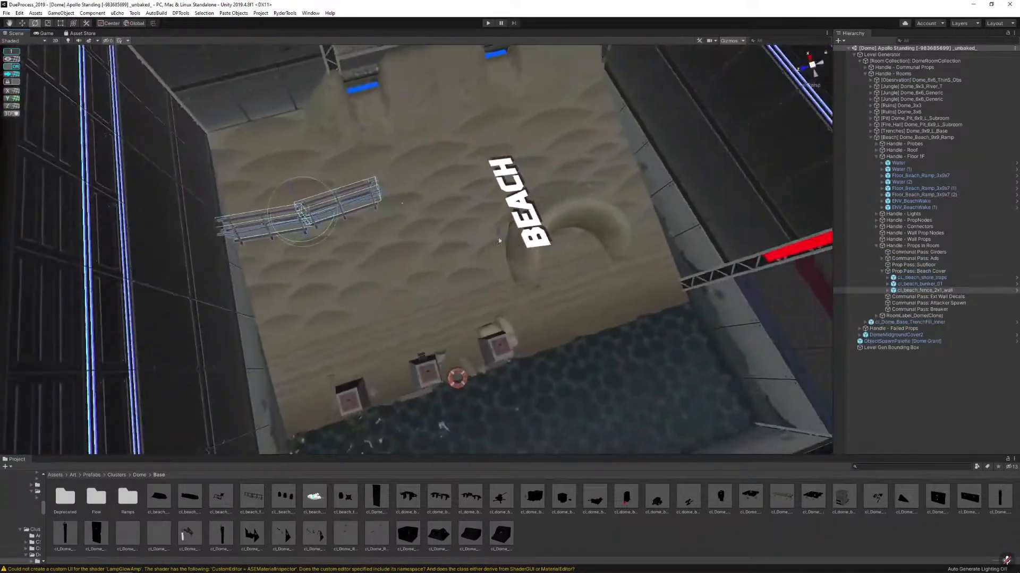
{"action": "key", "text": "w"}
{"action": "left_click_drag", "start_coordinate": [304, 215], "coordinate": [451, 231]}
Lower the beach fence toward the sand and tilt it around its pivot to follow the slope
{"action": "key", "text": "w"}
{"action": "right_click_drag", "start_coordinate": [450, 232], "coordinate": [321, 173]}
{"action": "left_click_drag", "start_coordinate": [292, 72], "coordinate": [301, 104]}
{"action": "key", "text": "a"}
{"action": "right_click_drag", "start_coordinate": [301, 105], "coordinate": [329, 159]}
{"action": "key", "text": "e"}
{"action": "left_click", "coordinate": [109, 23]}
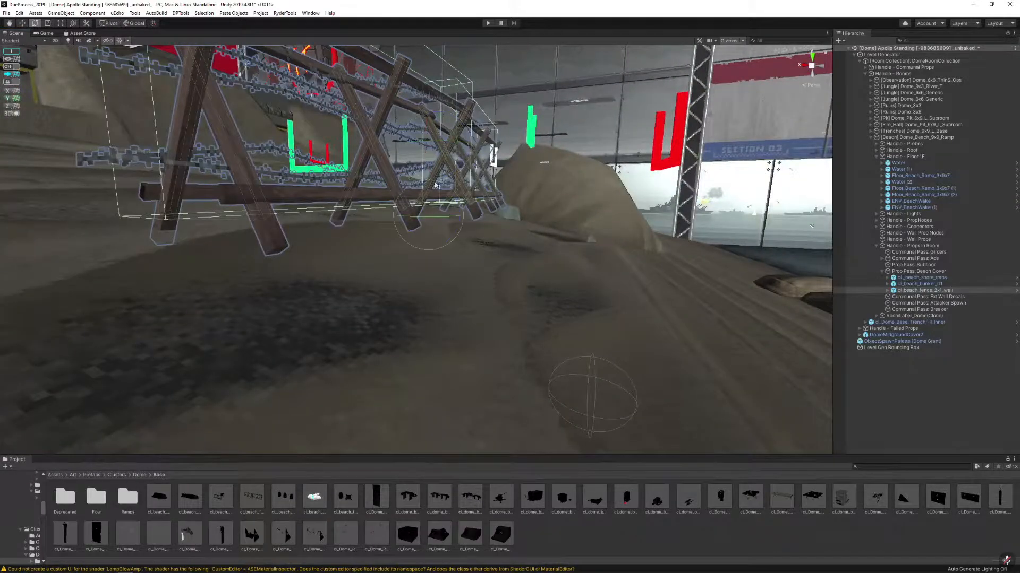
{"action": "mouse_move", "coordinate": [451, 191]}
{"action": "left_mouse_down"}
{"action": "mouse_move", "coordinate": [458, 198]}
{"action": "mouse_move", "coordinate": [432, 193]}
{"action": "left_mouse_up"}
Lower the tilted fence further so that its posts rest in the sand
{"action": "key", "text": "w"}
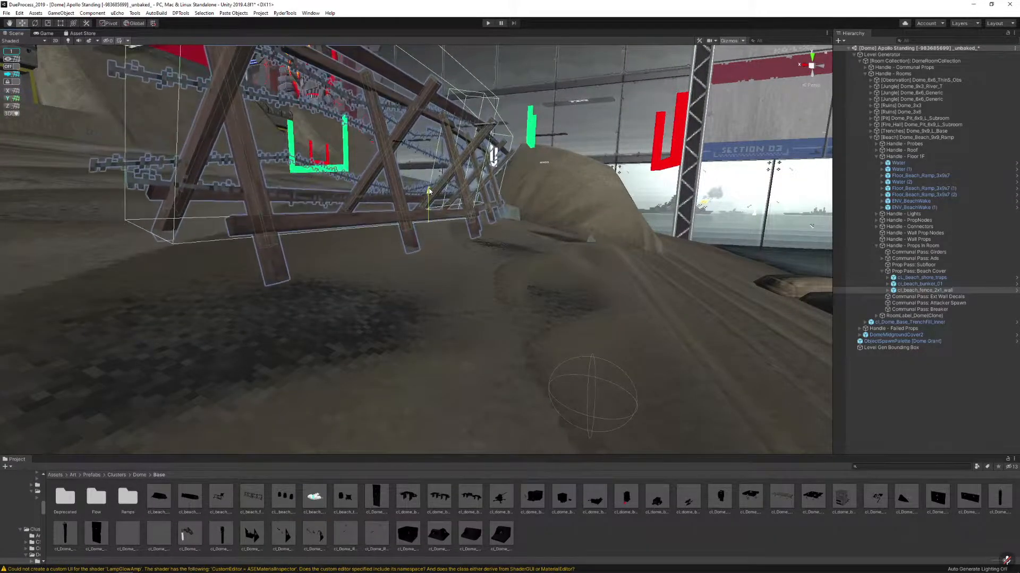
{"action": "key", "text": "d"}
{"action": "right_click_drag", "start_coordinate": [433, 192], "coordinate": [395, 196]}
{"action": "mouse_move", "coordinate": [396, 196]}
{"action": "left_mouse_down"}
{"action": "mouse_move", "coordinate": [369, 201]}
{"action": "mouse_move", "coordinate": [392, 209]}
{"action": "left_mouse_up"}
{"action": "key", "text": "e"}
{"action": "key", "text": "w"}
Examine the repositioned fence across the beach and from outside the D-DAY landing-craft entrance
{"action": "right_click_drag", "start_coordinate": [348, 215], "coordinate": [445, 189]}
{"action": "key", "text": "a"}
{"action": "key", "text": "e"}
{"action": "key", "text": "w"}
{"action": "key", "text": "s"}
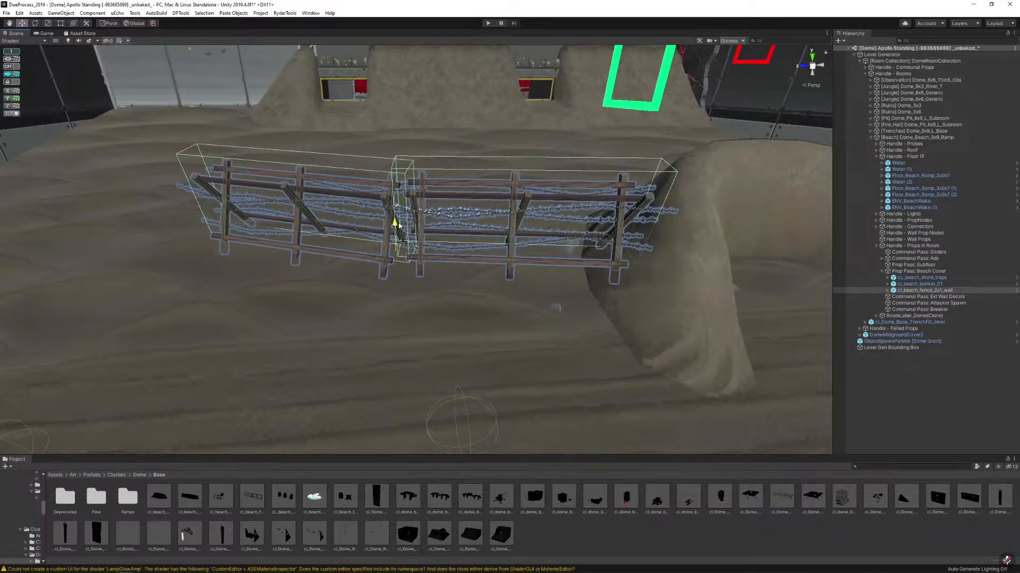
{"action": "key", "text": "w"}
{"action": "mouse_move", "coordinate": [395, 222]}
{"action": "right_mouse_down"}
{"action": "mouse_move", "coordinate": [443, 149]}
{"action": "mouse_move", "coordinate": [389, 213]}
{"action": "right_mouse_up"}
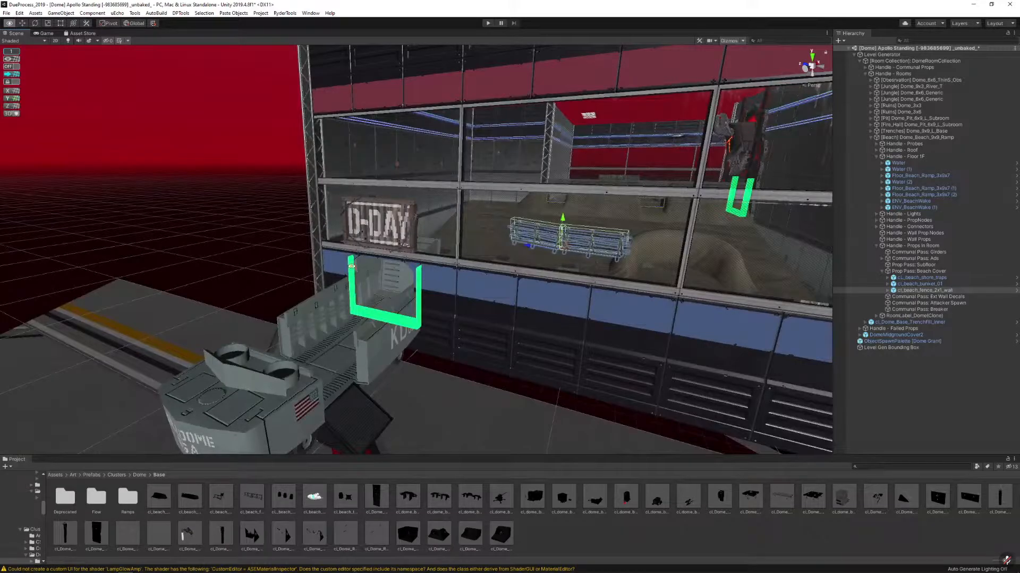
{"action": "right_click_drag", "start_coordinate": [326, 258], "coordinate": [337, 198]}
{"action": "right_click_drag", "start_coordinate": [379, 245], "coordinate": [579, 285], "text": "alt"}
{"action": "right_click_drag", "start_coordinate": [466, 249], "coordinate": [404, 301], "text": "alt"}
{"action": "left_click_drag", "start_coordinate": [403, 302], "coordinate": [455, 148], "text": "alt"}
{"action": "right_click_drag", "start_coordinate": [457, 209], "coordinate": [496, 132], "text": "alt"}
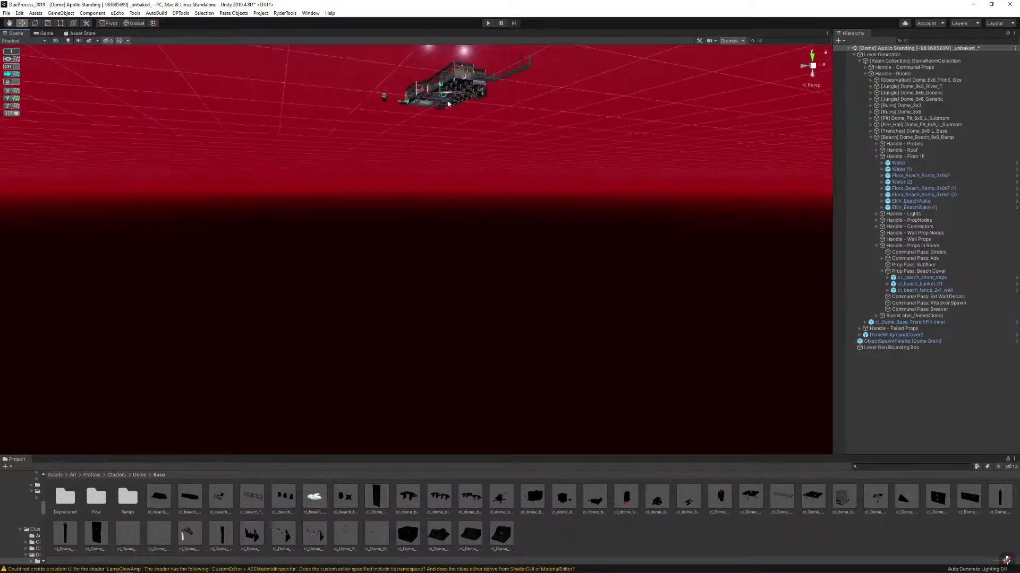
Select the pit island at the D-DAY doorway and examine the doorway up close, with the surrounding rooms from above
{"action": "left_click", "coordinate": [448, 102]}
{"action": "key", "text": "f"}
{"action": "left_click_drag", "start_coordinate": [448, 230], "coordinate": [450, 191], "text": "alt"}
{"action": "right_click_drag", "start_coordinate": [451, 191], "coordinate": [438, 179], "text": "alt"}
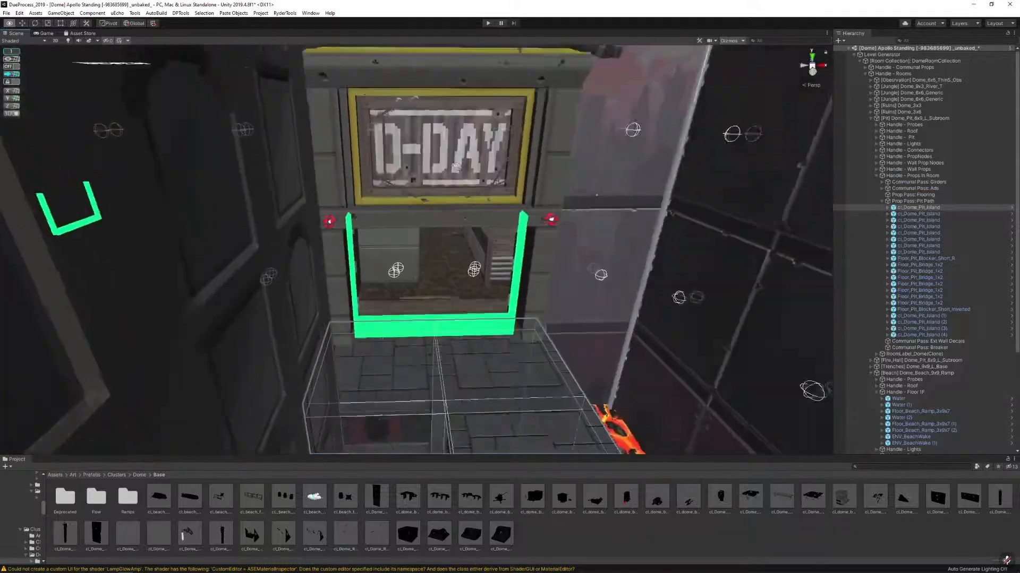
{"action": "left_click_drag", "start_coordinate": [439, 180], "coordinate": [433, 135], "text": "alt"}
{"action": "key", "text": "w"}
{"action": "right_click_drag", "start_coordinate": [412, 134], "coordinate": [393, 248]}
{"action": "key", "text": "s"}
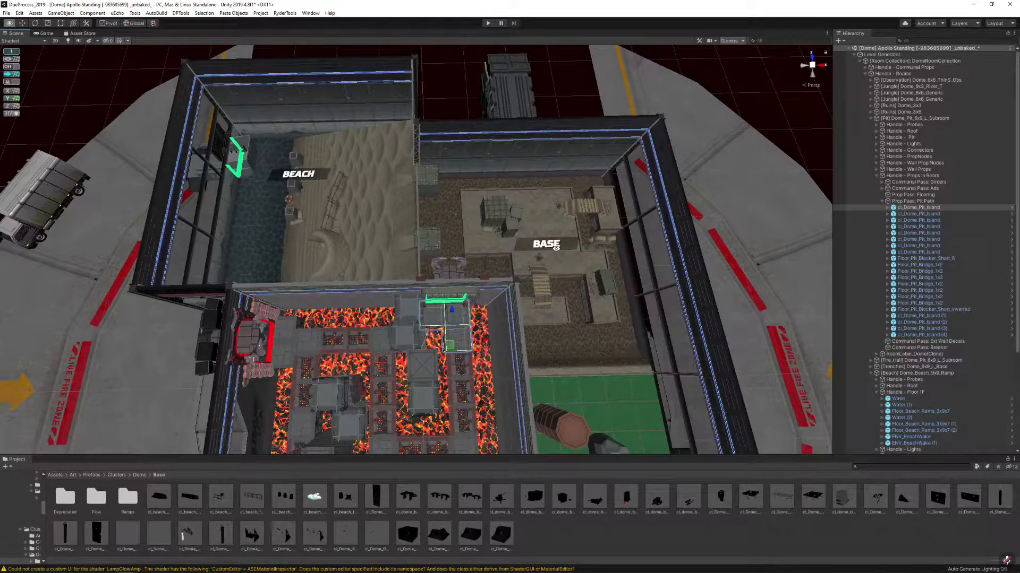
{"action": "scroll", "coordinate": [555, 247], "scroll_direction": "down", "scroll_amount": 8}
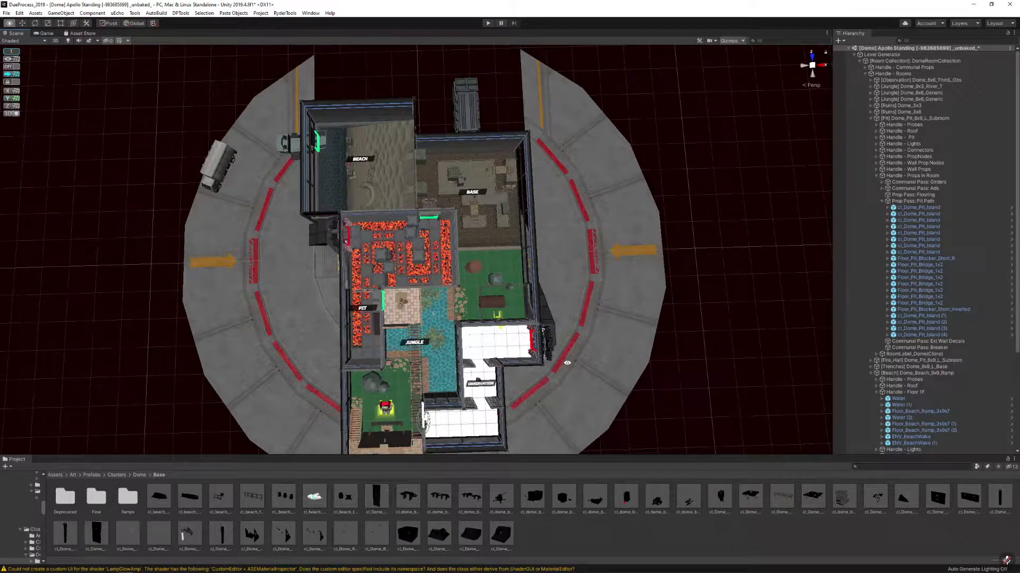
Examine the dome level layout from above and up close, focusing on the Observation room and the neighbouring Jungle area
{"action": "left_click_drag", "start_coordinate": [567, 363], "coordinate": [607, 282], "text": "alt"}
{"action": "key", "text": "alt"}
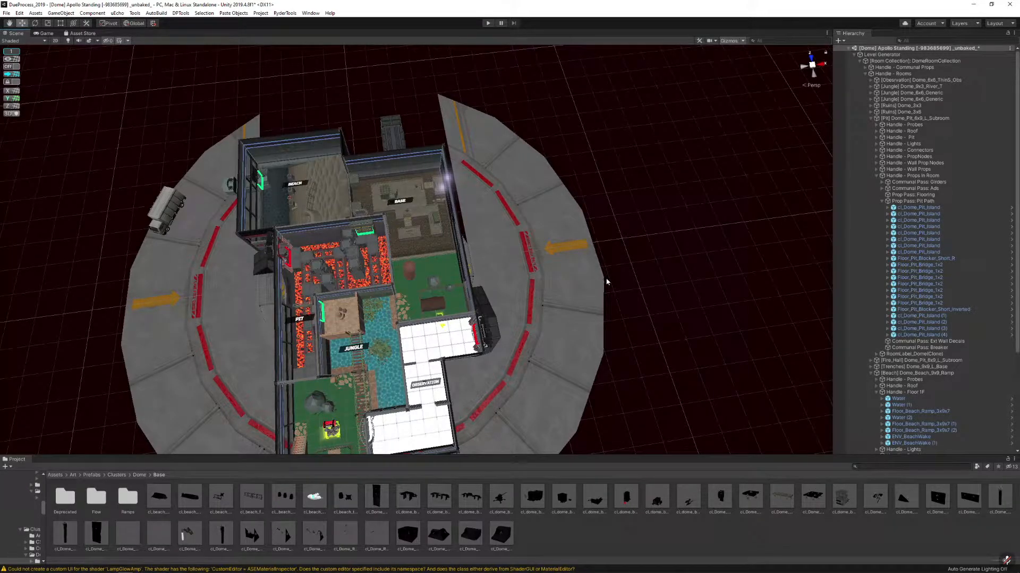
{"action": "left_click_drag", "start_coordinate": [609, 300], "coordinate": [648, 270], "text": "alt"}
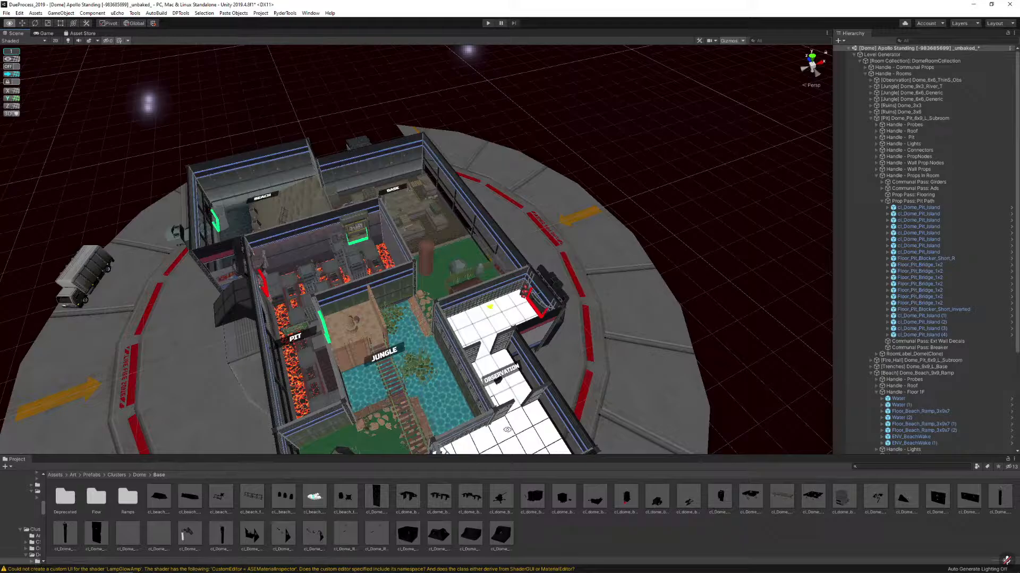
{"action": "key", "text": "d"}
{"action": "right_click_drag", "start_coordinate": [611, 330], "coordinate": [565, 202]}
{"action": "key", "text": "w"}
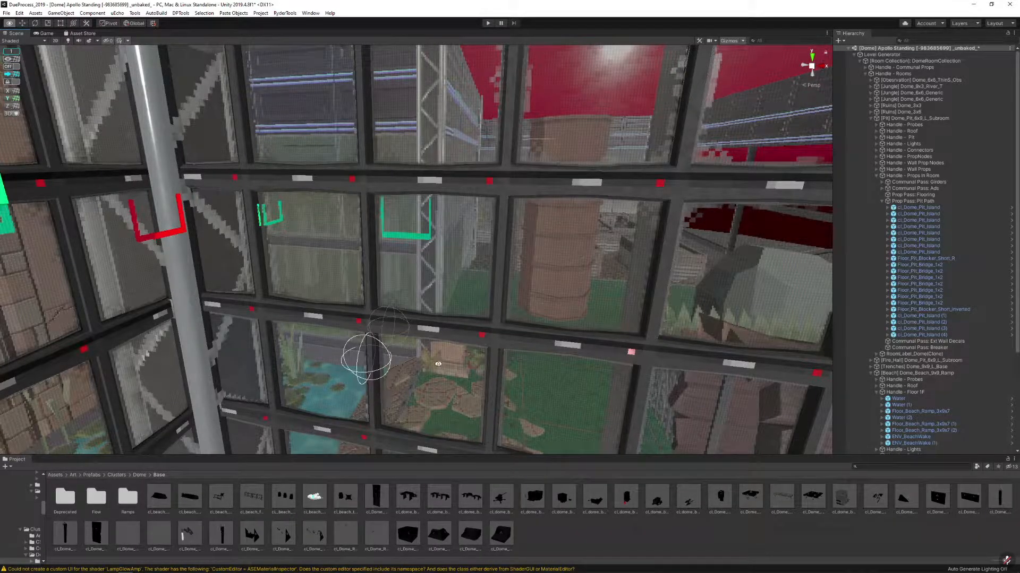
{"action": "right_click_drag", "start_coordinate": [440, 361], "coordinate": [395, 358]}
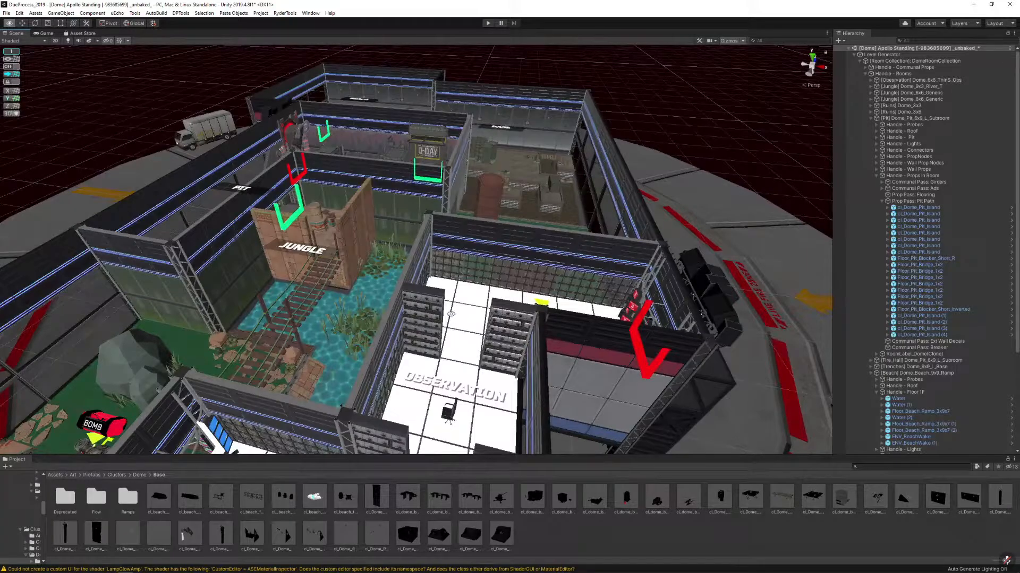
{"action": "right_click_drag", "start_coordinate": [251, 366], "coordinate": [319, 266]}
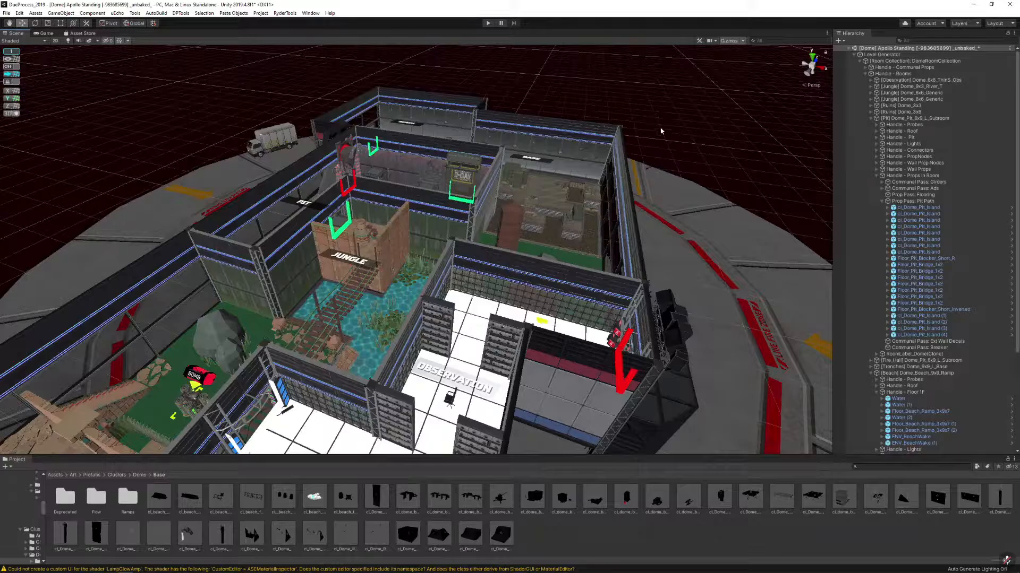
{"action": "key", "text": "w"}
{"action": "right_click_drag", "start_coordinate": [660, 130], "coordinate": [637, 188]}
{"action": "key", "text": "s"}
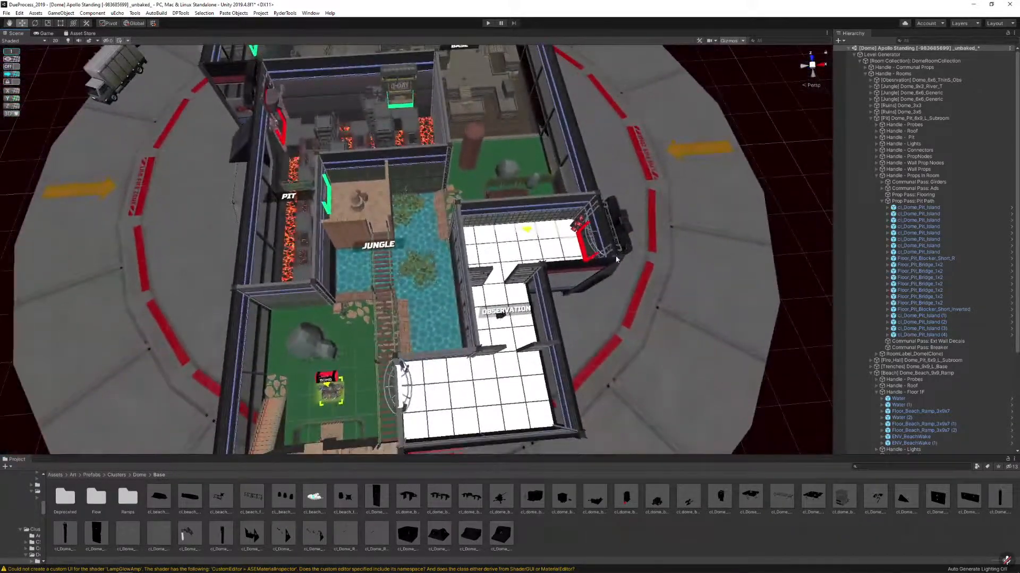
{"action": "right_click_drag", "start_coordinate": [697, 199], "coordinate": [672, 179]}
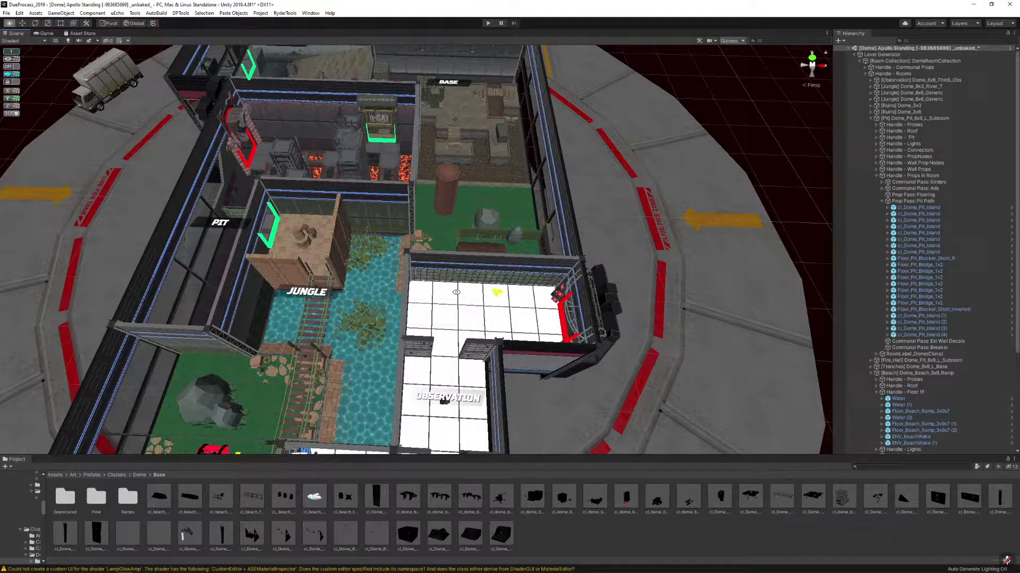
Inspect the Observation room's walls and red-marked entrance, and how they connect to the Jungle river and surrounding rooms
{"action": "scroll", "coordinate": [456, 292], "scroll_direction": "down", "scroll_amount": 6}
{"action": "left_click_drag", "start_coordinate": [456, 292], "coordinate": [345, 345], "text": "alt"}
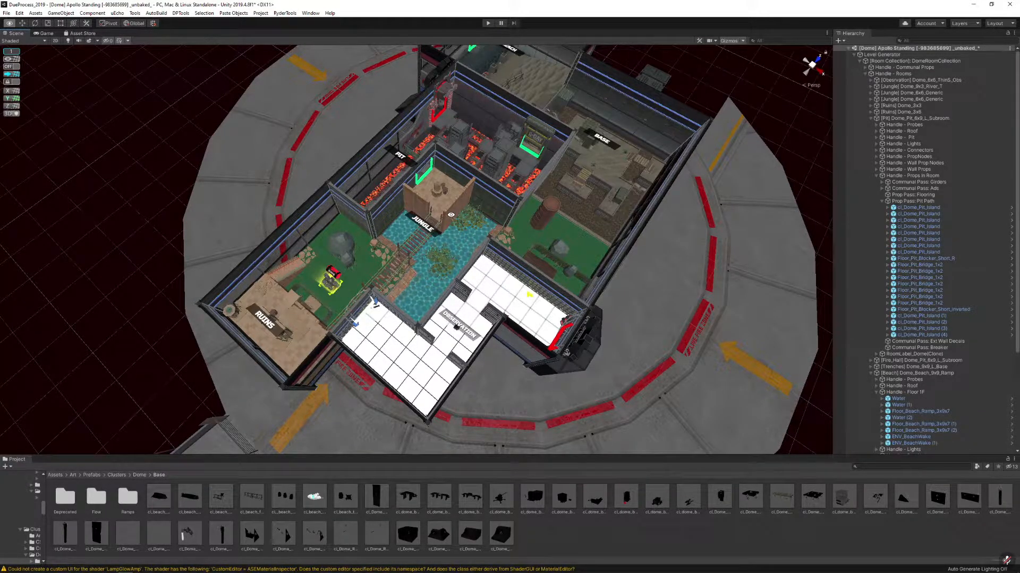
{"action": "scroll", "coordinate": [451, 215], "scroll_direction": "up", "scroll_amount": 3}
{"action": "left_click_drag", "start_coordinate": [451, 215], "coordinate": [510, 247], "text": "alt"}
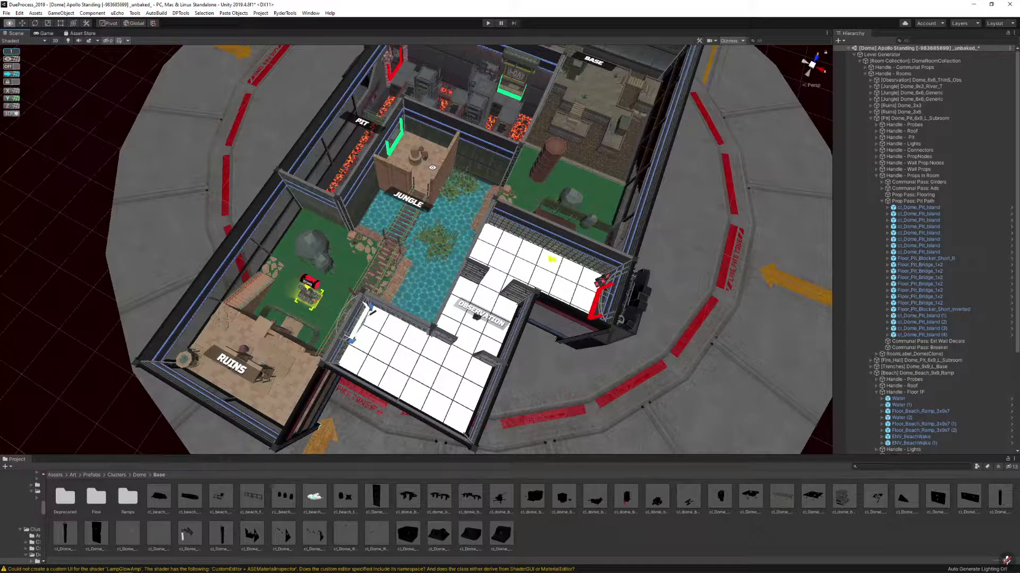
{"action": "left_click_drag", "start_coordinate": [432, 167], "coordinate": [522, 219], "text": "alt"}
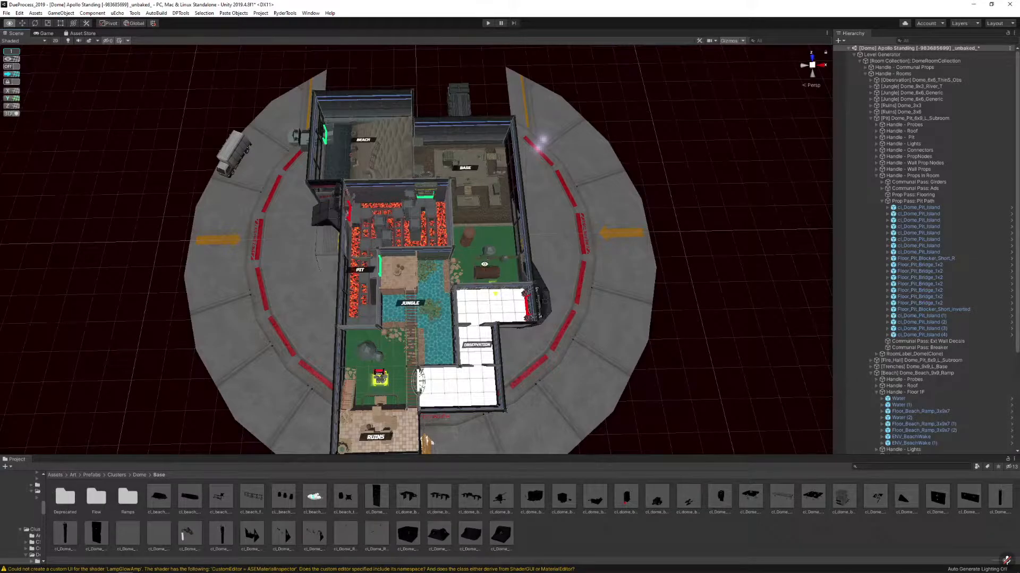
{"action": "left_click_drag", "start_coordinate": [503, 262], "coordinate": [520, 279], "text": "alt"}
{"action": "key", "text": "w"}
{"action": "right_click_drag", "start_coordinate": [520, 279], "coordinate": [462, 232]}
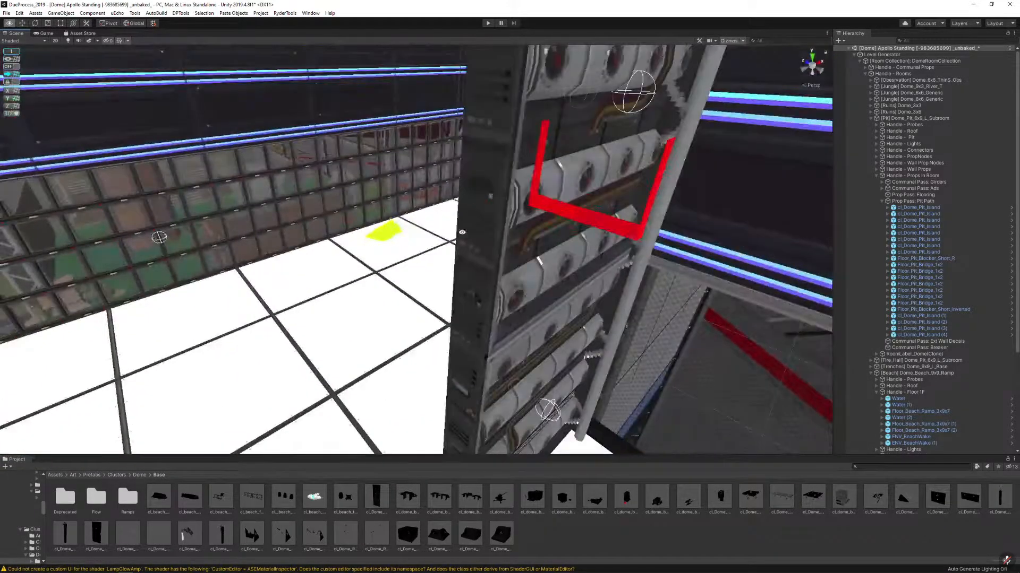
{"action": "right_click_drag", "start_coordinate": [154, 224], "coordinate": [383, 259]}
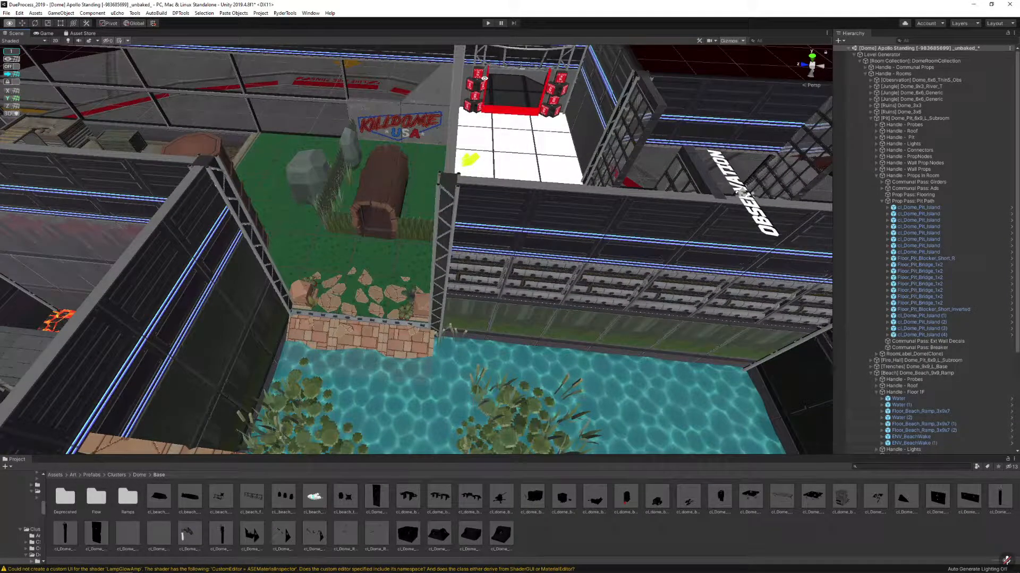
{"action": "left_click_drag", "start_coordinate": [526, 101], "coordinate": [437, 173], "text": "alt"}
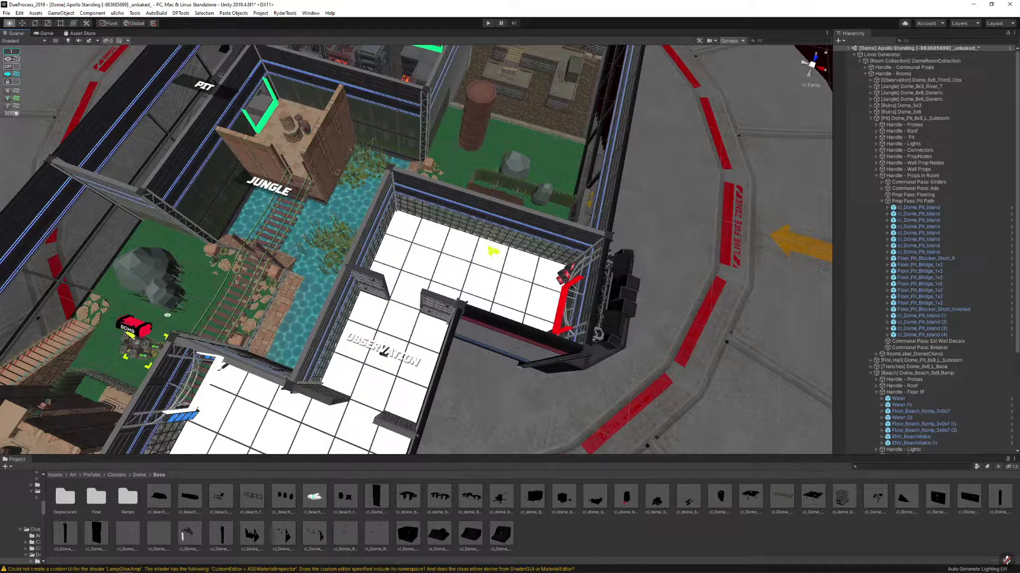
{"action": "left_click_drag", "start_coordinate": [552, 140], "coordinate": [212, 295], "text": "alt"}
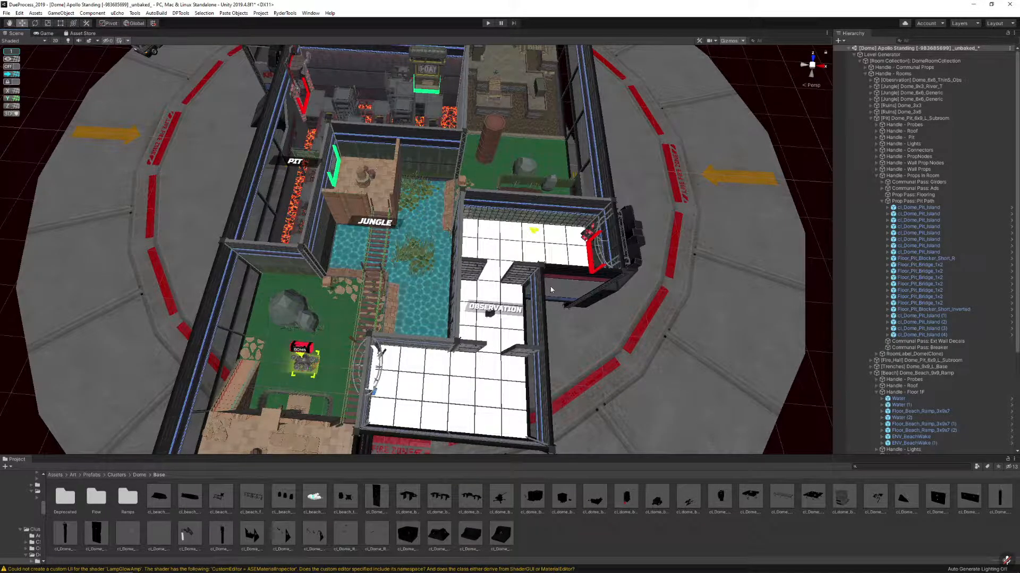
{"action": "left_click_drag", "start_coordinate": [550, 286], "coordinate": [604, 287], "text": "alt"}
{"action": "scroll", "coordinate": [600, 279], "scroll_direction": "down", "scroll_amount": 6, "text": "alt"}
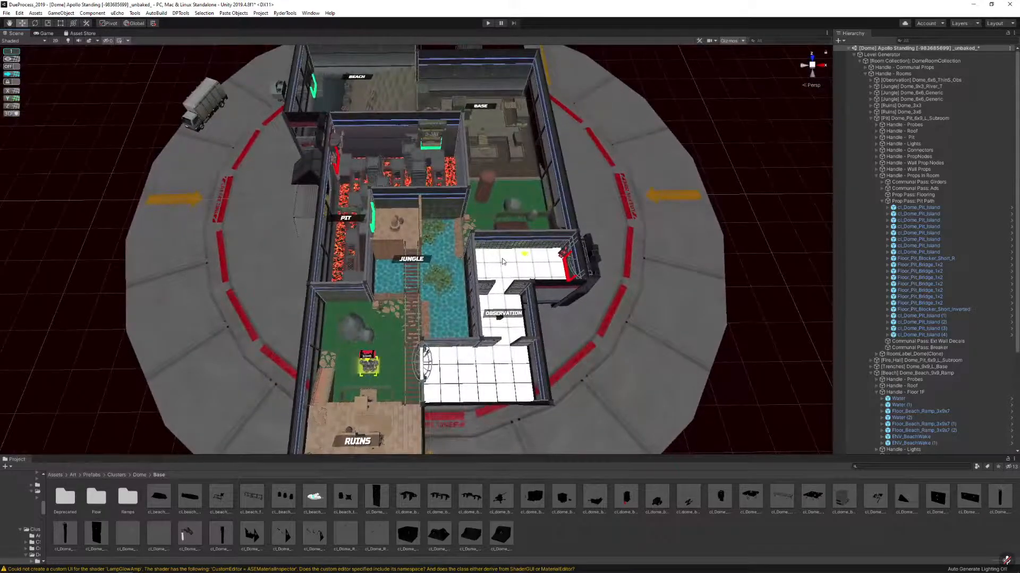
{"action": "mouse_move", "coordinate": [505, 262]}
{"action": "left_mouse_down", "text": "alt"}
{"action": "mouse_move", "coordinate": [495, 180]}
{"action": "mouse_move", "coordinate": [508, 276]}
{"action": "left_mouse_up", "text": "alt"}
{"action": "scroll", "coordinate": [508, 275], "scroll_direction": "down", "scroll_amount": 5}
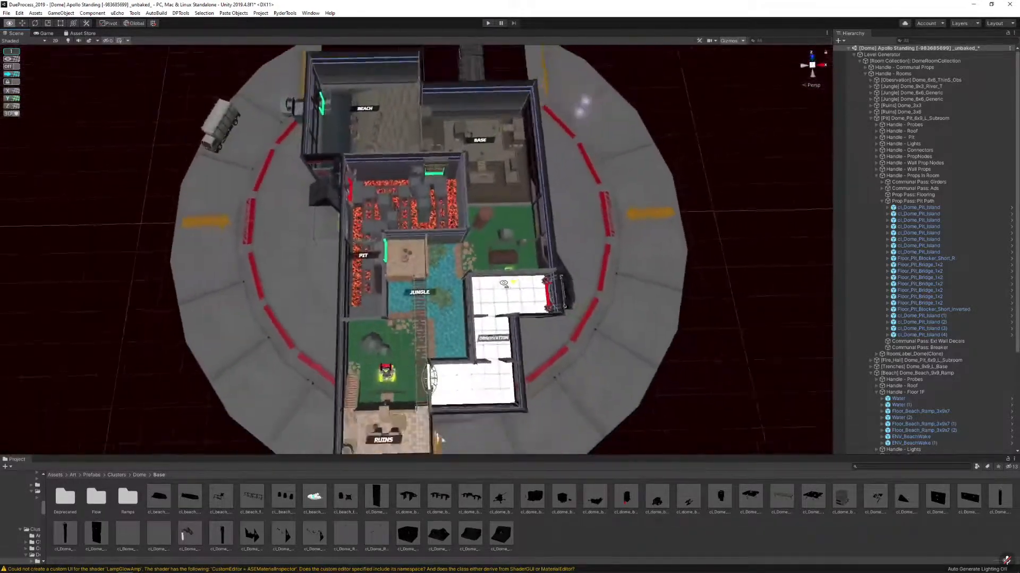
Save the Apollo Standing dome scene
{"action": "left_click", "coordinate": [6, 13]}
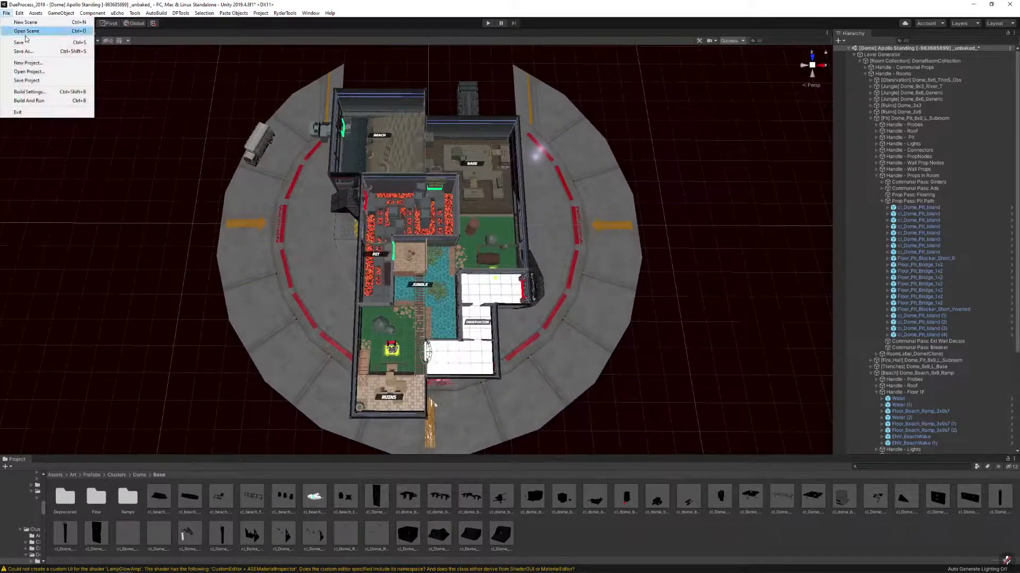
{"action": "left_click", "coordinate": [25, 41]}
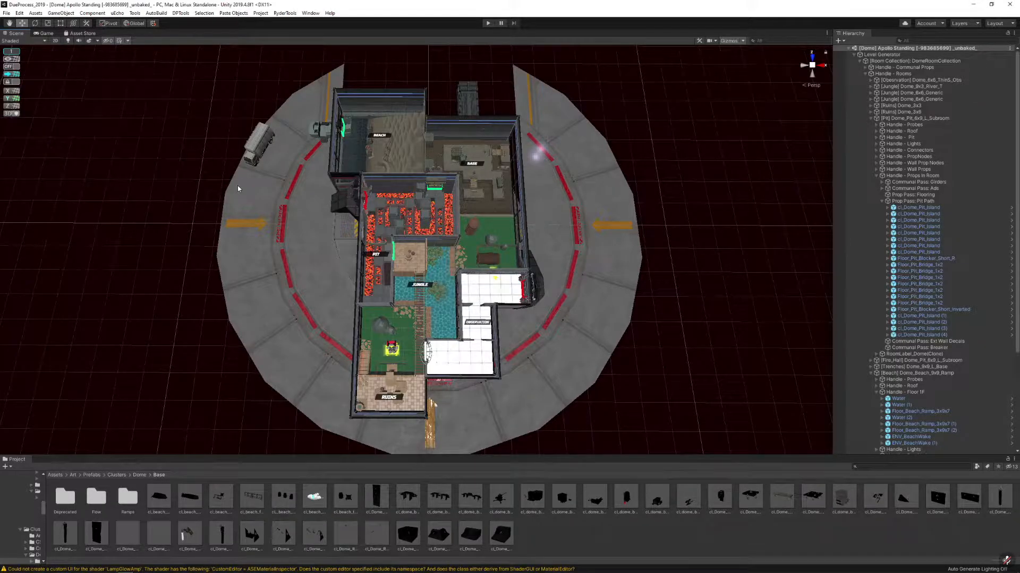
{"action": "right_click_drag", "start_coordinate": [401, 203], "coordinate": [403, 203]}
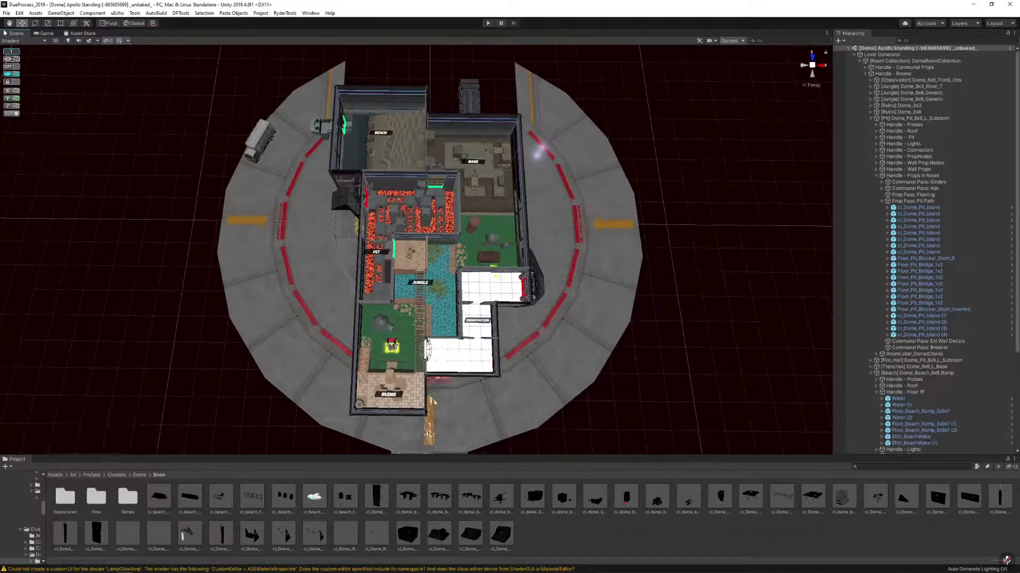
{"action": "left_click", "coordinate": [7, 13]}
{"action": "left_click", "coordinate": [21, 44]}
Move the JUNGLE room label from the river to the stone path between the river's far end and the adjoining grass area
{"action": "key", "text": "alt"}
{"action": "left_click", "coordinate": [432, 284]}
{"action": "left_click", "coordinate": [914, 150]}
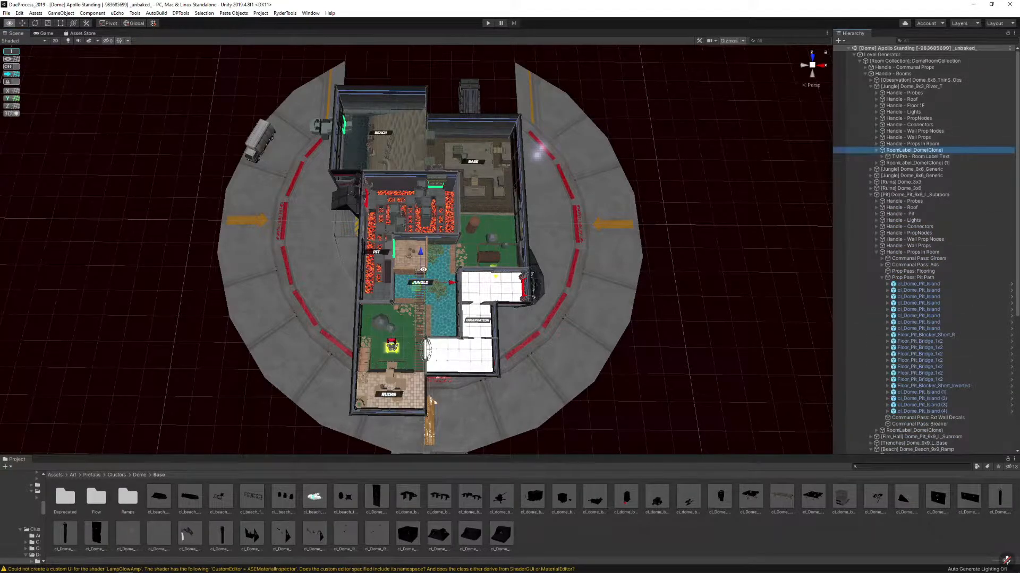
{"action": "left_click_drag", "start_coordinate": [417, 288], "coordinate": [455, 257]}
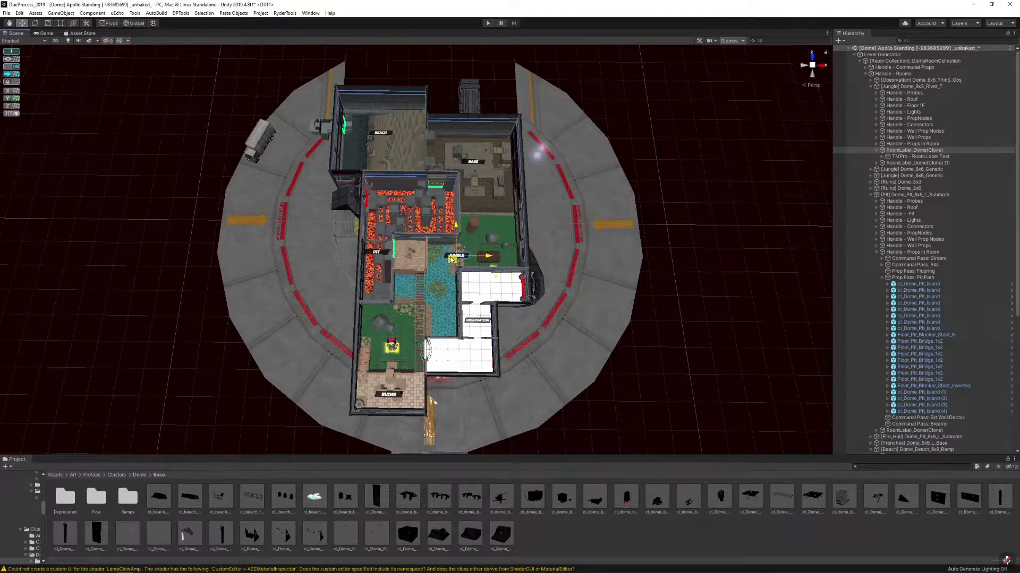
{"action": "left_click", "coordinate": [702, 297]}
{"action": "right_click_drag", "start_coordinate": [628, 282], "coordinate": [228, 102]}
{"action": "key", "text": "ctrl+z"}
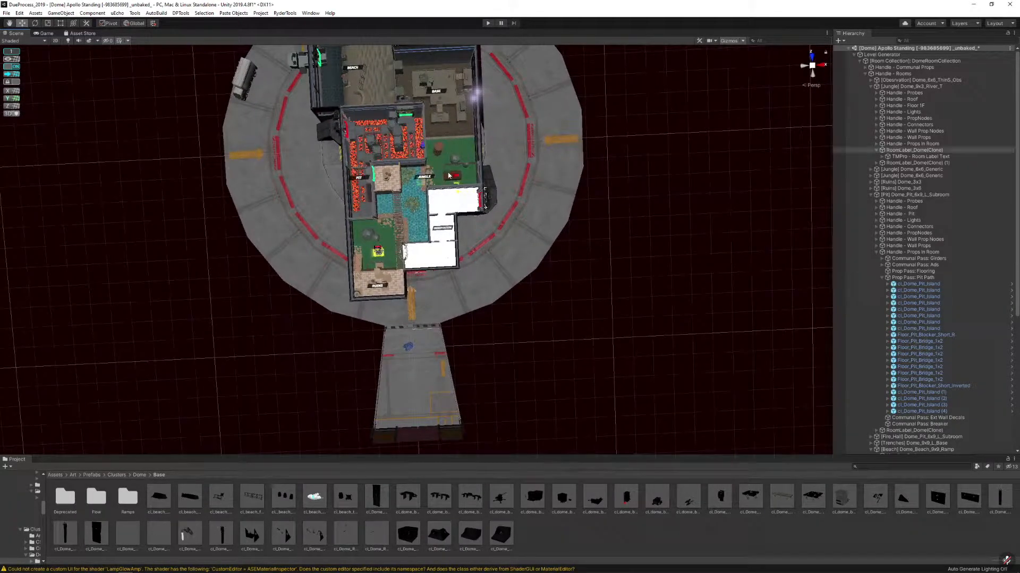
{"action": "left_click", "coordinate": [82, 100]}
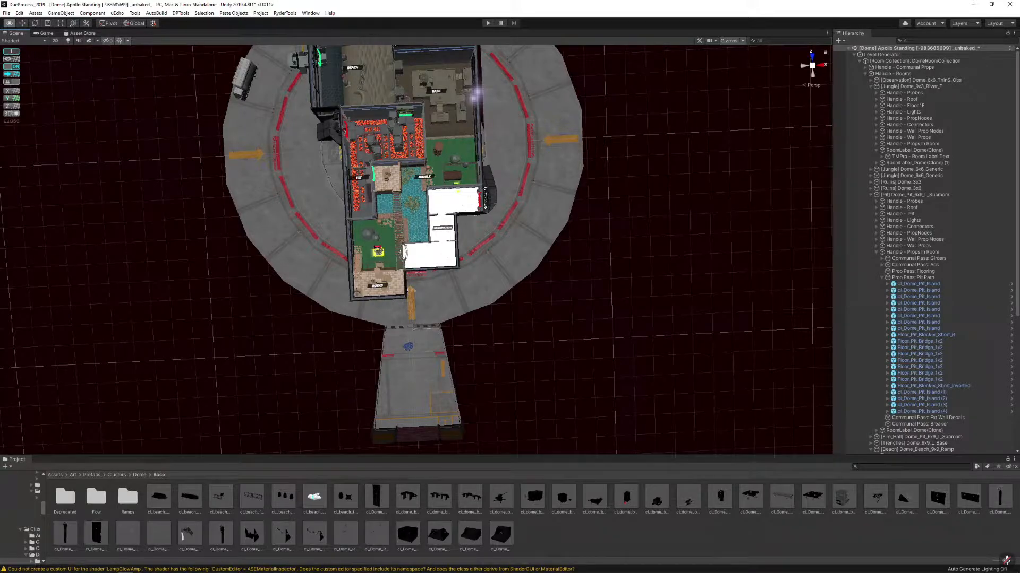
Save the scene with the repositioned JUNGLE label
{"action": "mouse_move", "coordinate": [164, 132]}
{"action": "left_mouse_down", "text": "alt"}
{"action": "mouse_move", "coordinate": [152, 100]}
{"action": "mouse_move", "coordinate": [169, 115]}
{"action": "left_mouse_up", "text": "alt"}
{"action": "left_click", "coordinate": [6, 13]}
{"action": "left_click", "coordinate": [30, 41]}
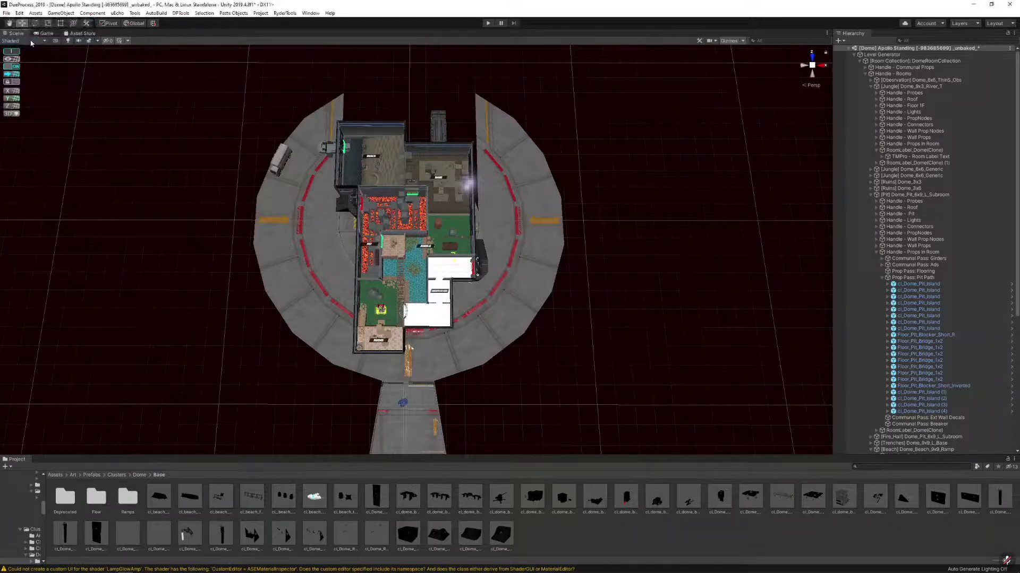
{"action": "key", "text": "ctrl+s"}
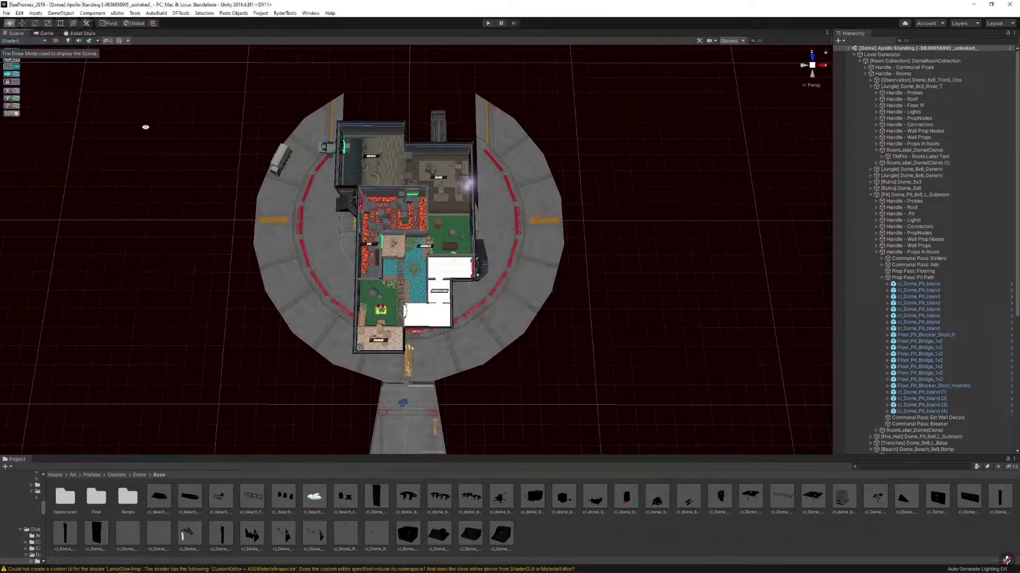
{"action": "left_click", "coordinate": [6, 13]}
{"action": "left_click", "coordinate": [30, 41]}
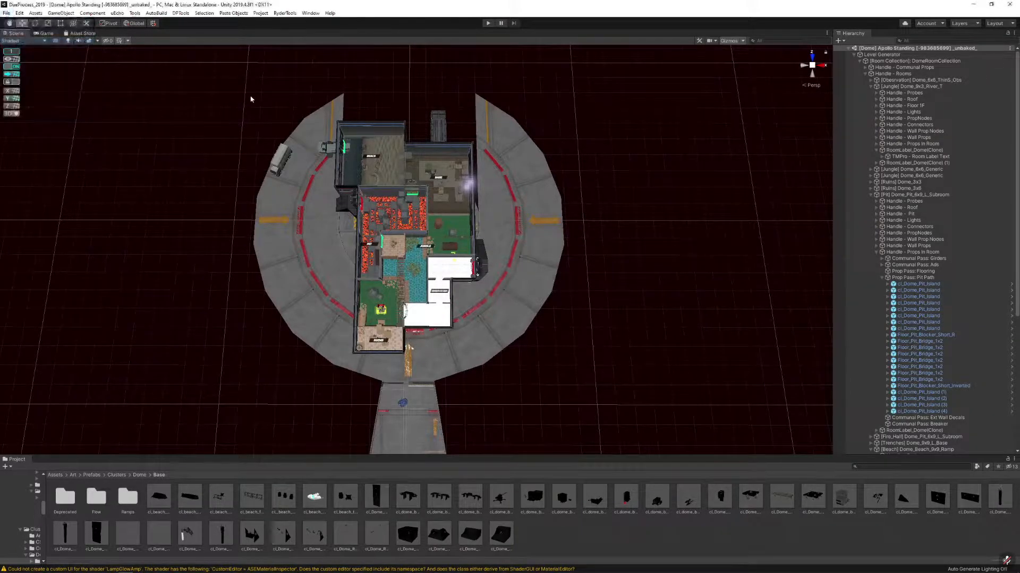
Fly through the Observation room and check its interior and outer walls before returning to an overview of the level
{"action": "key", "text": "alt"}
{"action": "key", "text": "d"}
{"action": "key", "text": "w"}
{"action": "right_click_drag", "start_coordinate": [242, 97], "coordinate": [144, 66]}
{"action": "right_click_drag", "start_coordinate": [311, 179], "coordinate": [504, 177]}
{"action": "key", "text": "w"}
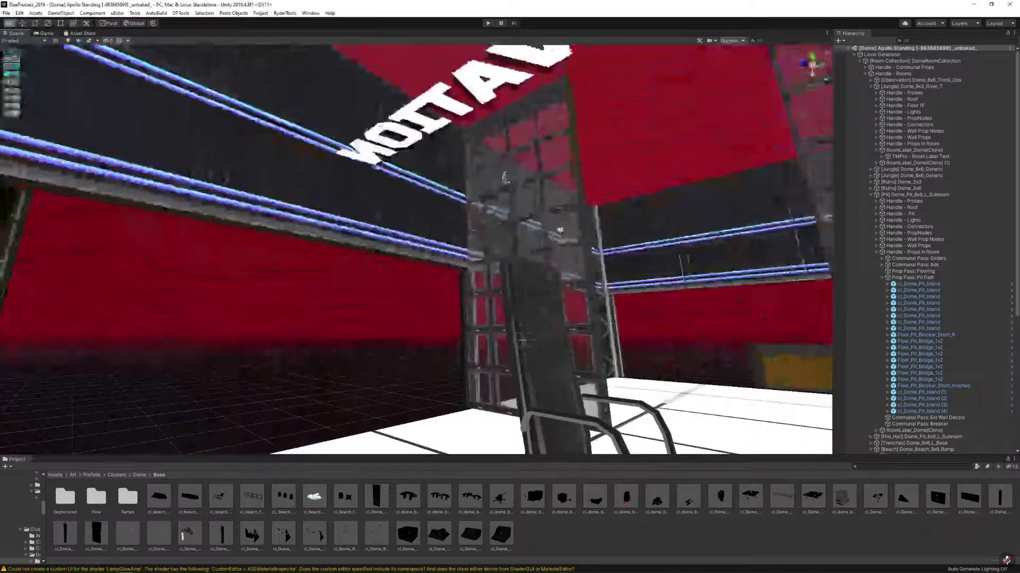
{"action": "right_click_drag", "start_coordinate": [606, 192], "coordinate": [503, 176]}
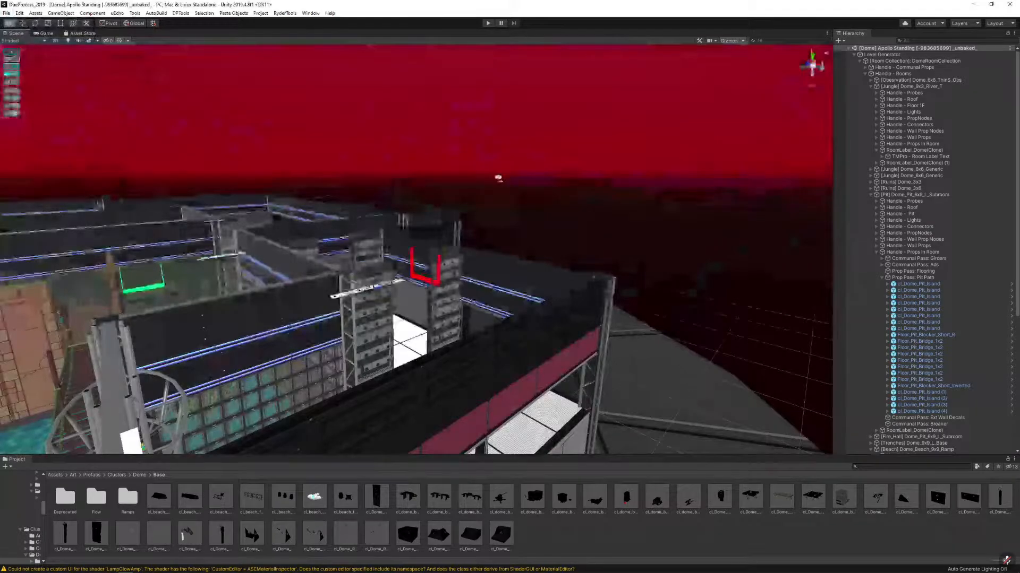
{"action": "right_click_drag", "start_coordinate": [498, 178], "coordinate": [398, 312]}
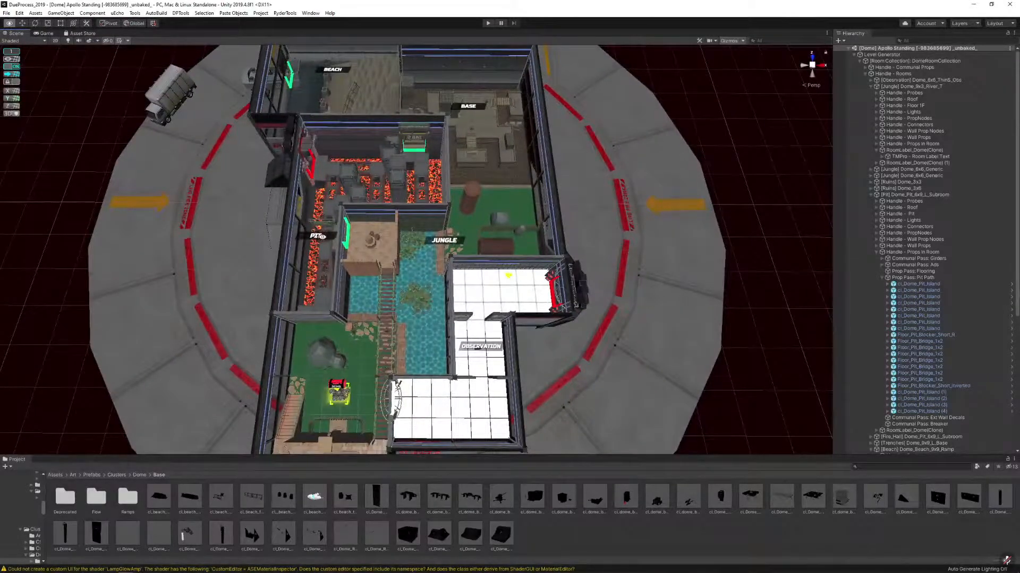
Move the PIT room label out of the narrow side corridor to the middle of the main lava room
{"action": "left_click", "coordinate": [317, 235]}
{"action": "right_click_drag", "start_coordinate": [524, 238], "coordinate": [528, 250]}
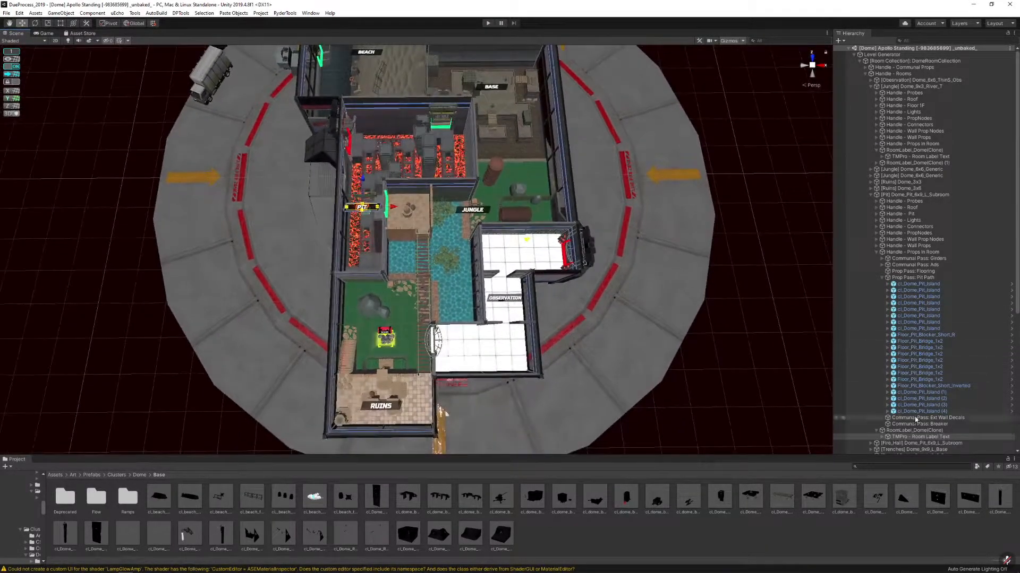
{"action": "right_click_drag", "start_coordinate": [677, 303], "coordinate": [353, 240]}
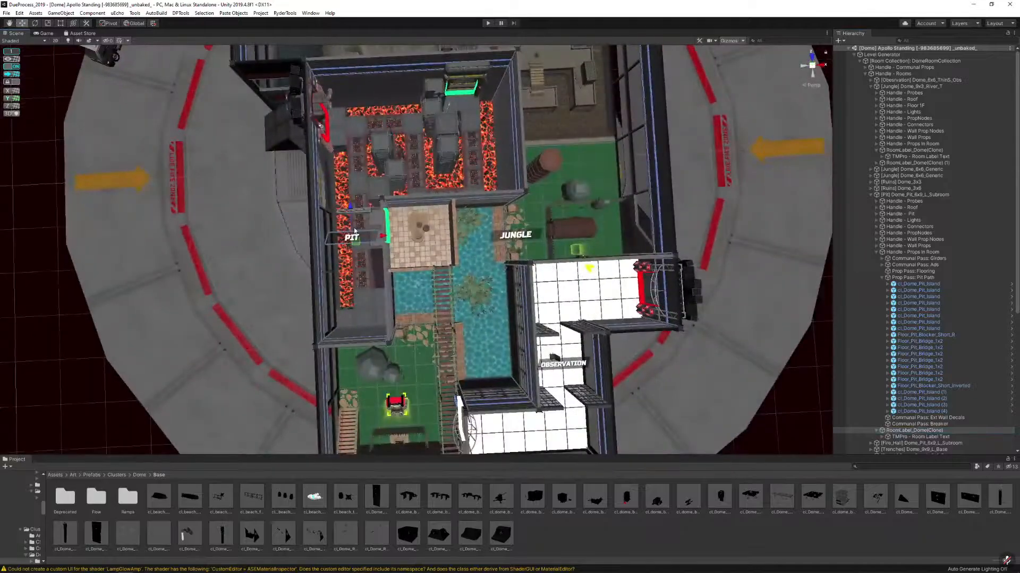
{"action": "left_click_drag", "start_coordinate": [357, 240], "coordinate": [421, 150]}
{"action": "mouse_move", "coordinate": [420, 150]}
{"action": "right_mouse_down"}
{"action": "mouse_move", "coordinate": [423, 130]}
{"action": "mouse_move", "coordinate": [501, 93]}
{"action": "mouse_move", "coordinate": [421, 94]}
{"action": "right_mouse_up"}
{"action": "left_click", "coordinate": [500, 94]}
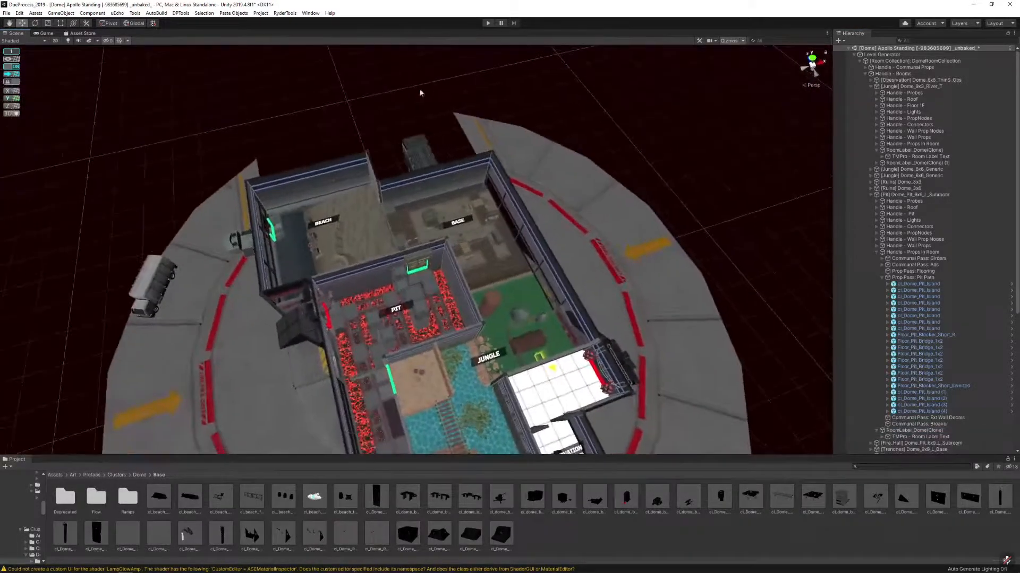
Save the scene with the repositioned PIT label
{"action": "left_click", "coordinate": [7, 11]}
{"action": "left_click", "coordinate": [18, 42]}
{"action": "right_click_drag", "start_coordinate": [475, 178], "coordinate": [454, 243]}
{"action": "key", "text": "s"}
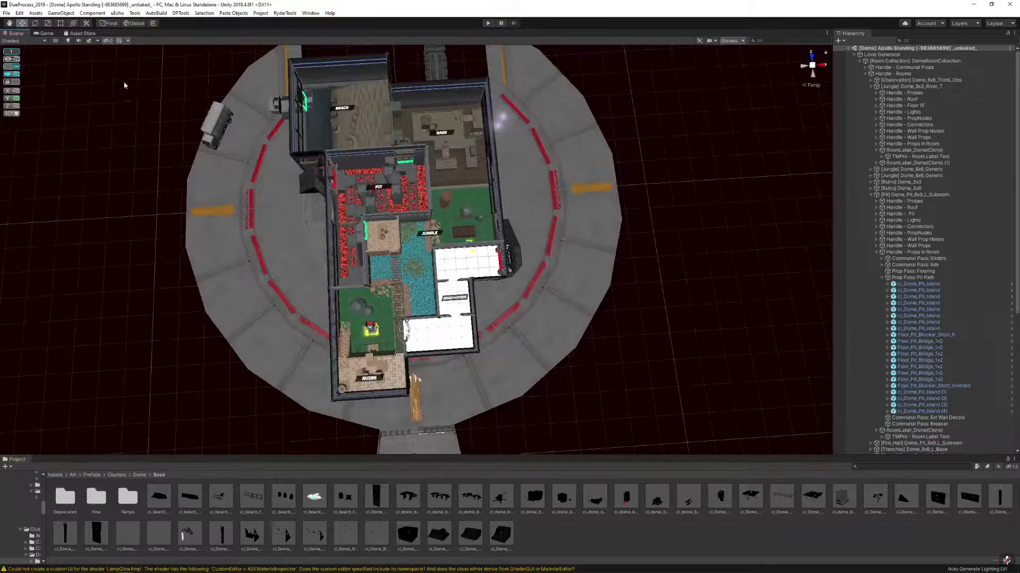
{"action": "left_click", "coordinate": [6, 13]}
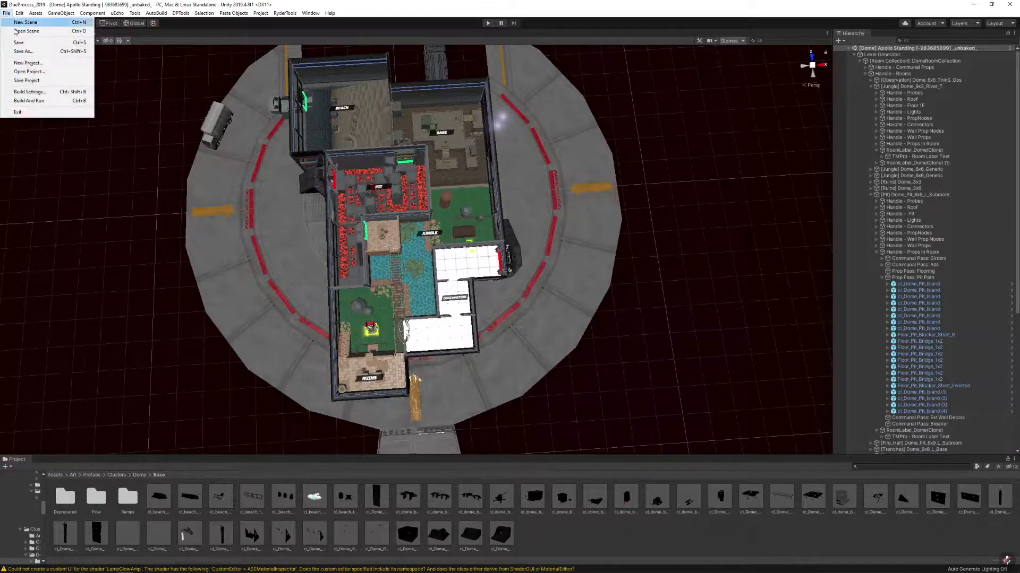
{"action": "left_click", "coordinate": [18, 43]}
{"action": "right_click_drag", "start_coordinate": [273, 153], "coordinate": [257, 158]}
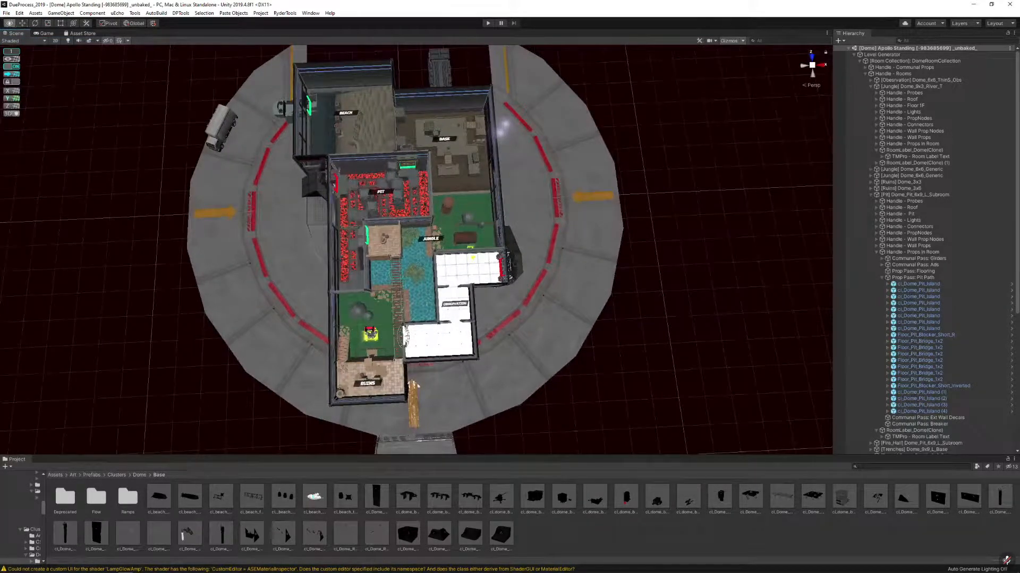
Save the Apollo Standing dome scene and open the Dome_LevelGen scene
{"action": "left_click", "coordinate": [8, 12]}
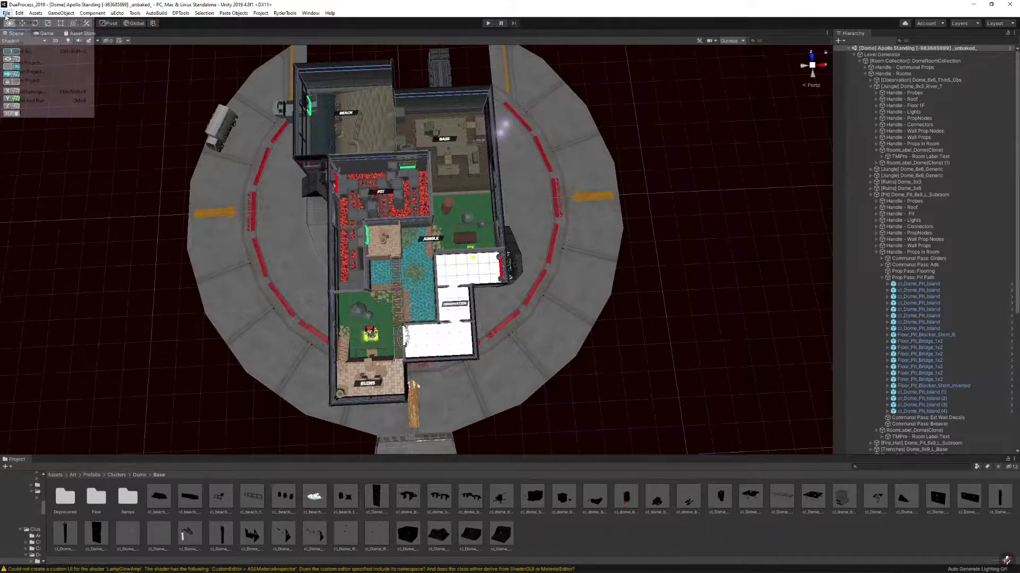
{"action": "left_click", "coordinate": [8, 12]}
{"action": "left_click", "coordinate": [9, 14]}
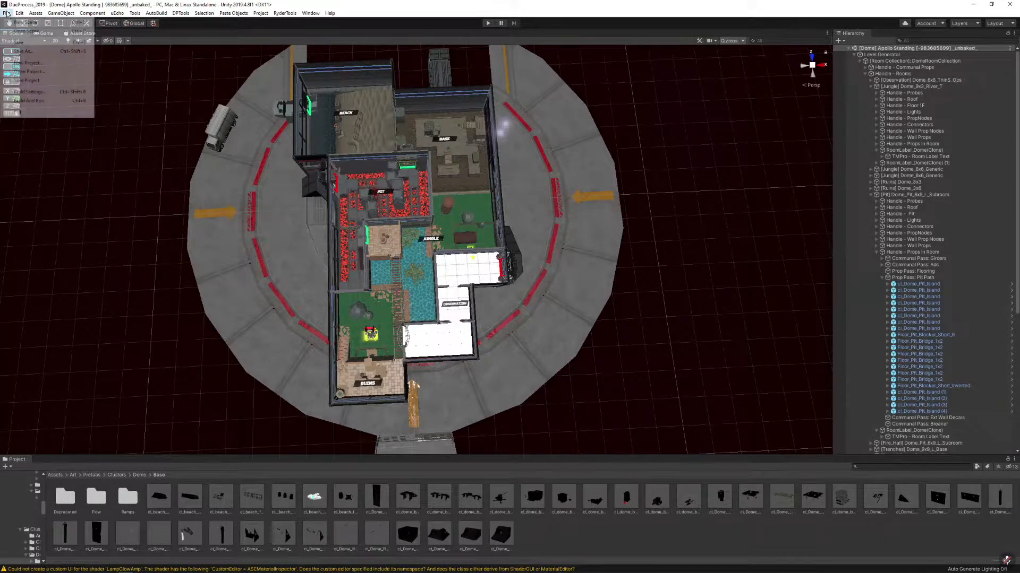
{"action": "left_click", "coordinate": [19, 42]}
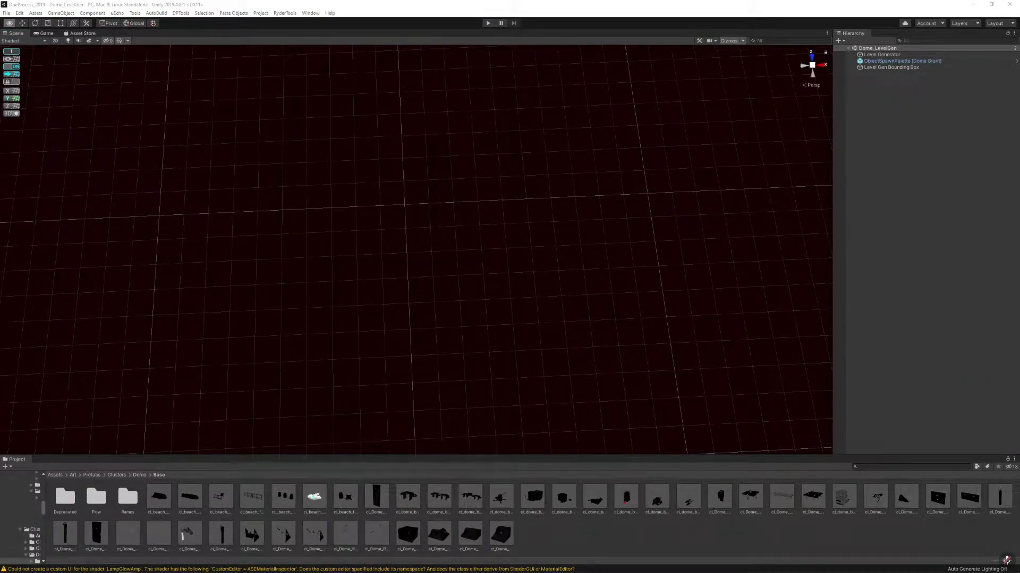
Generate a new dome room layout with the Level Generator, using the DomeRoomCollection asset
{"action": "left_click", "coordinate": [890, 55]}
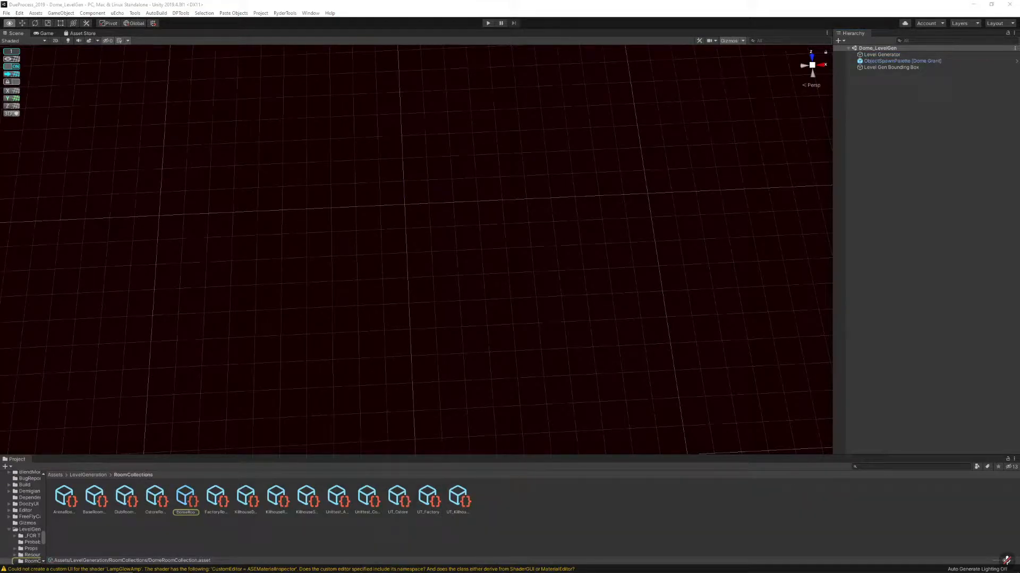
{"action": "right_click", "coordinate": [648, 146]}
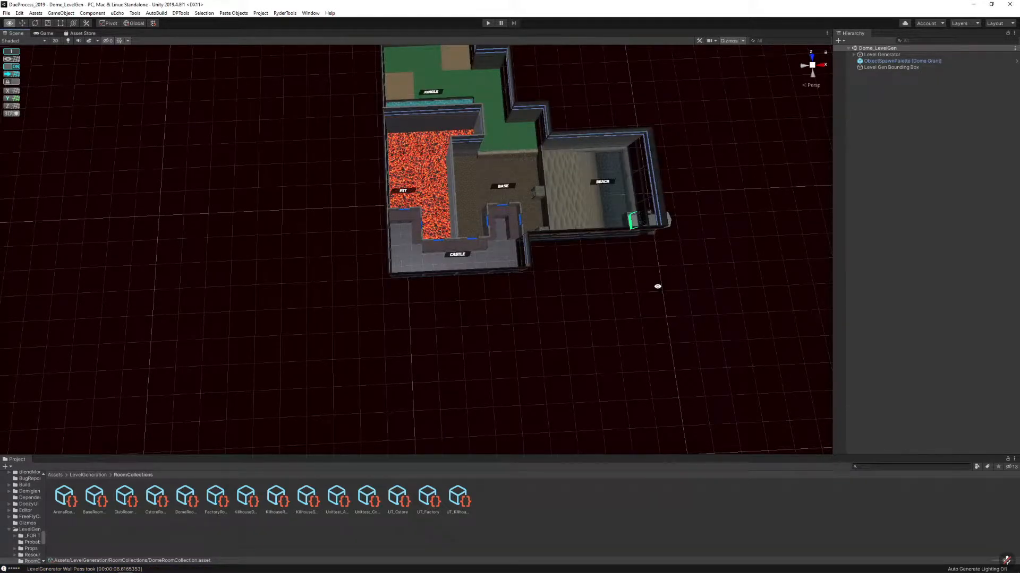
Inspect how the generated rooms connect by picking out floor tiles in the Jungle, Pit and Castle rooms
{"action": "right_click_drag", "start_coordinate": [558, 262], "coordinate": [582, 215]}
{"action": "key", "text": "w"}
{"action": "left_click", "coordinate": [477, 234]}
{"action": "left_click", "coordinate": [421, 164], "text": "shift"}
{"action": "right_click_drag", "start_coordinate": [421, 164], "coordinate": [475, 224]}
{"action": "key", "text": "w"}
{"action": "left_click", "coordinate": [480, 205]}
{"action": "left_click", "coordinate": [475, 225]}
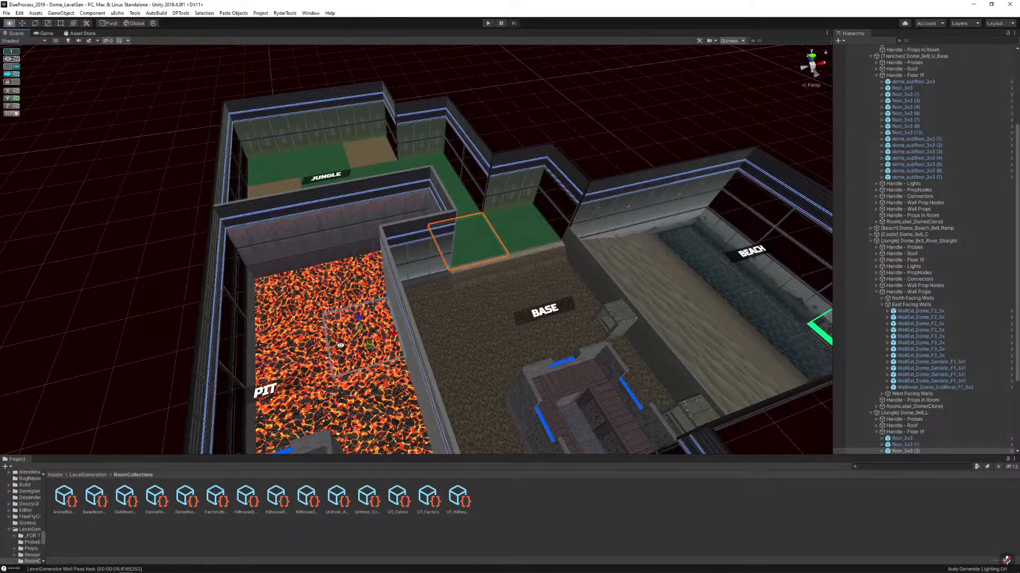
{"action": "right_click_drag", "start_coordinate": [340, 345], "coordinate": [348, 357]}
{"action": "left_click", "coordinate": [572, 402], "text": "shift"}
{"action": "right_click_drag", "start_coordinate": [570, 397], "coordinate": [570, 397]}
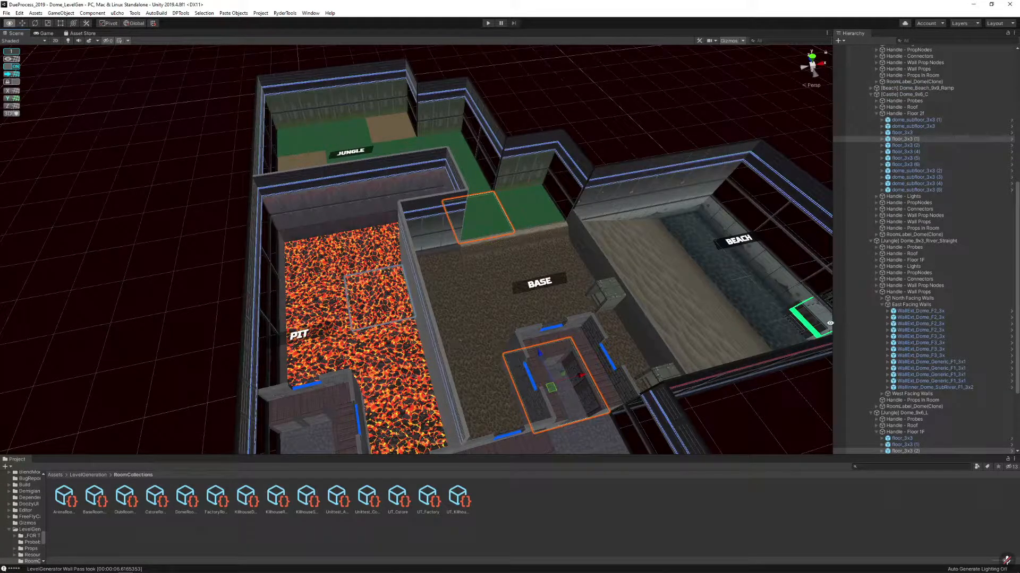
{"action": "key", "text": "f"}
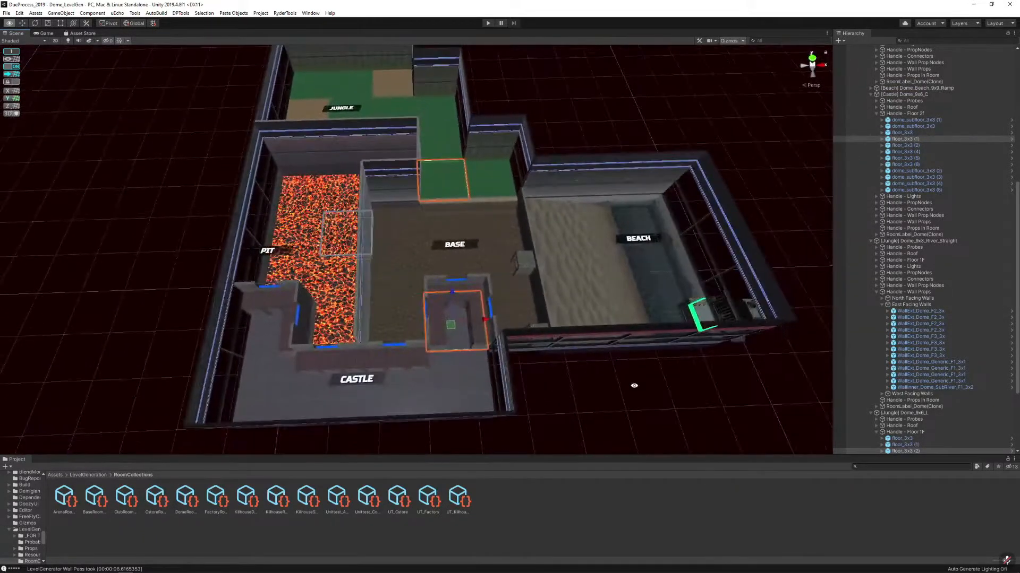
{"action": "left_click", "coordinate": [582, 383]}
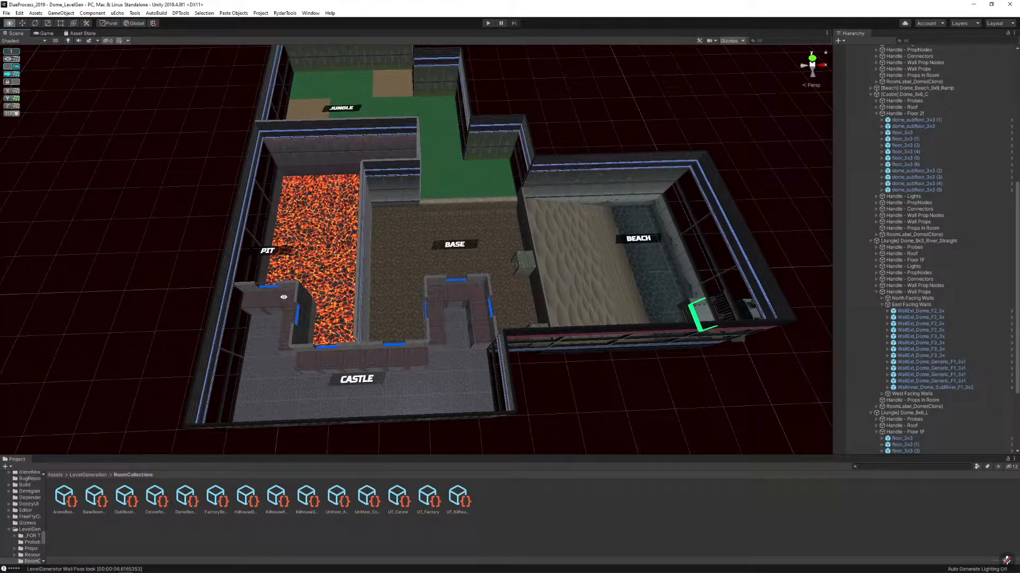
Run the level generator's Pre-Room, Centerpiece and Flow passes on the new layout
{"action": "right_click_drag", "start_coordinate": [284, 303], "coordinate": [284, 304]}
{"action": "key", "text": "alt"}
{"action": "key", "text": "alt+Tab"}
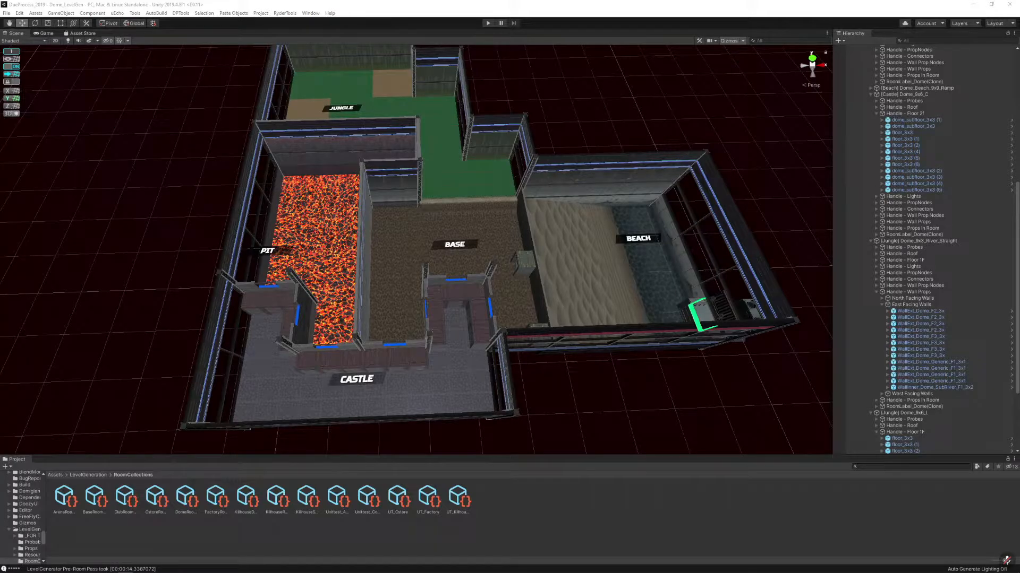
{"action": "key", "text": "alt"}
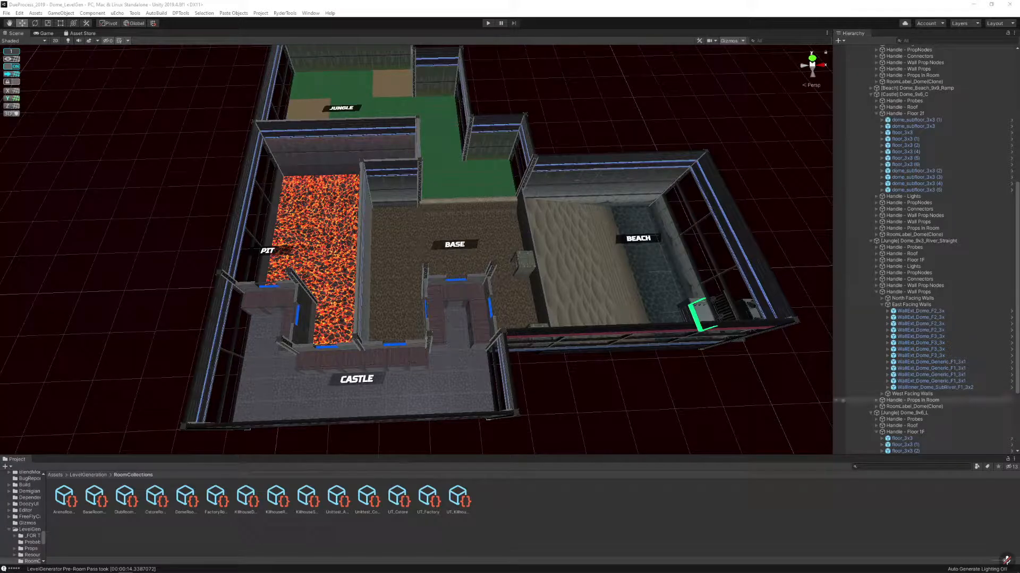
{"action": "key", "text": "w"}
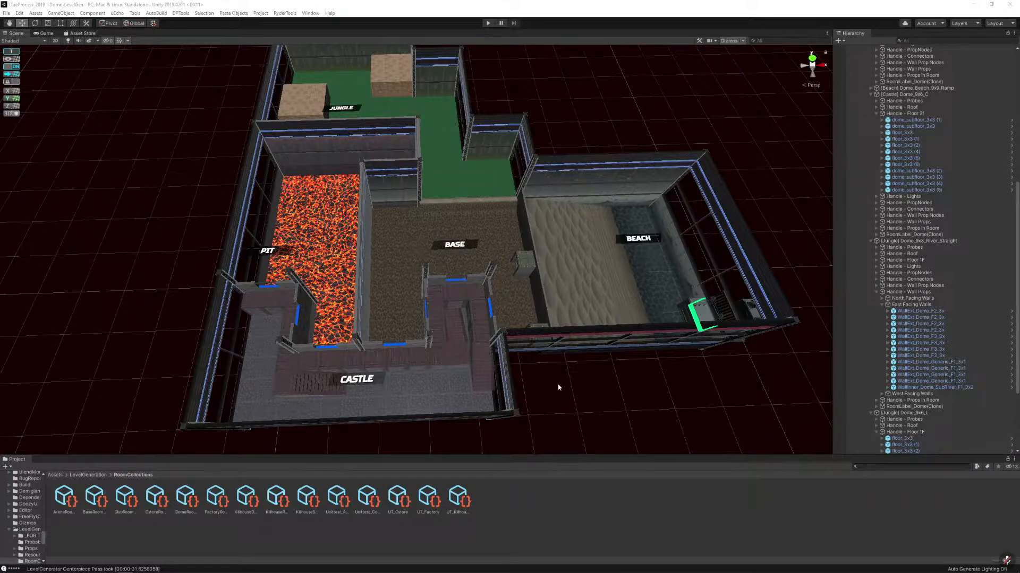
{"action": "left_click", "coordinate": [488, 349]}
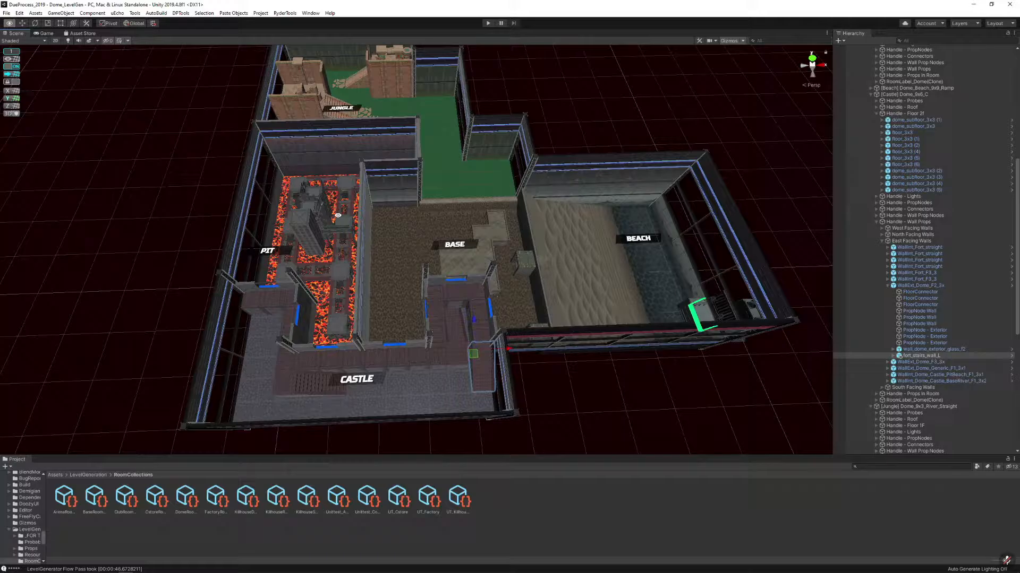
Delete the stairs attached to the ruins platforms in the Jungle room
{"action": "left_click_drag", "start_coordinate": [330, 203], "coordinate": [502, 216], "text": "alt"}
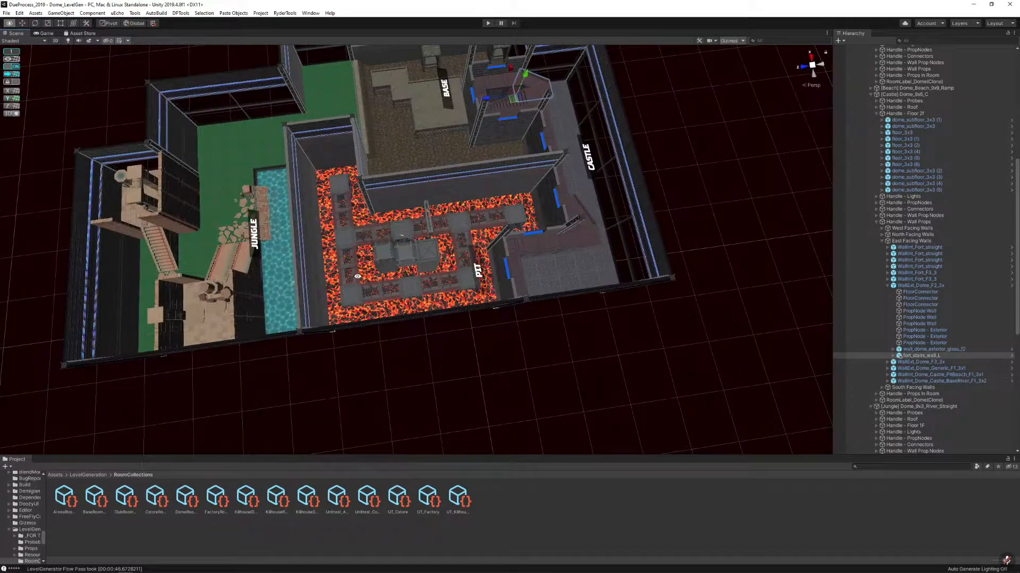
{"action": "left_click_drag", "start_coordinate": [397, 211], "coordinate": [303, 255], "text": "alt"}
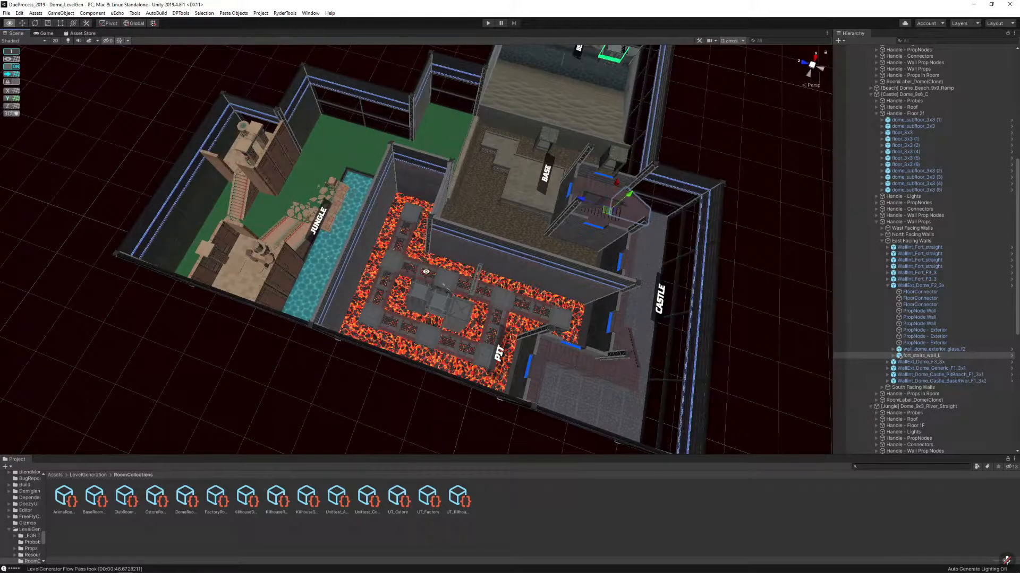
{"action": "left_click_drag", "start_coordinate": [427, 271], "coordinate": [339, 243], "text": "alt"}
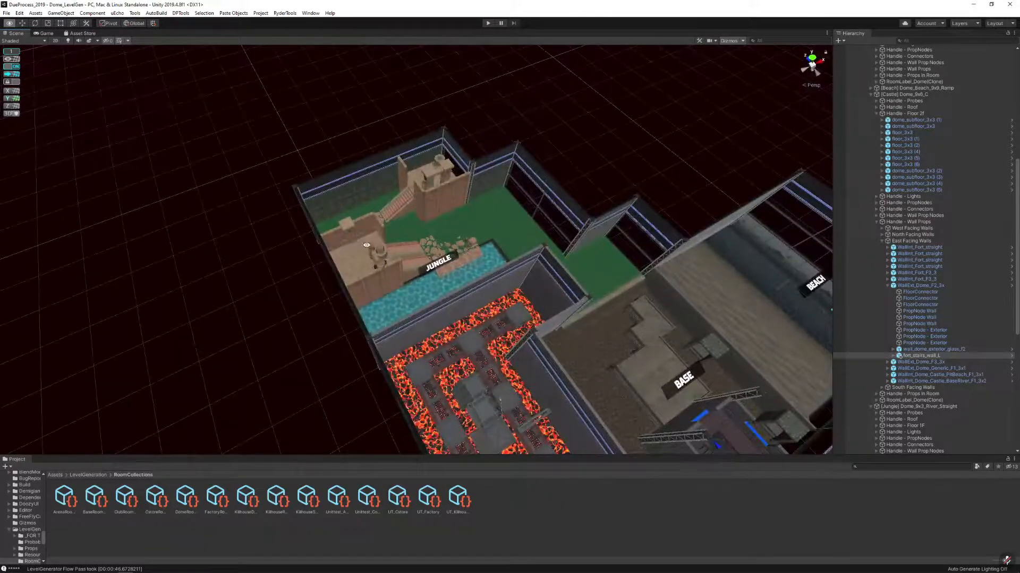
{"action": "key", "text": "f"}
{"action": "left_click", "coordinate": [387, 304], "text": "shift"}
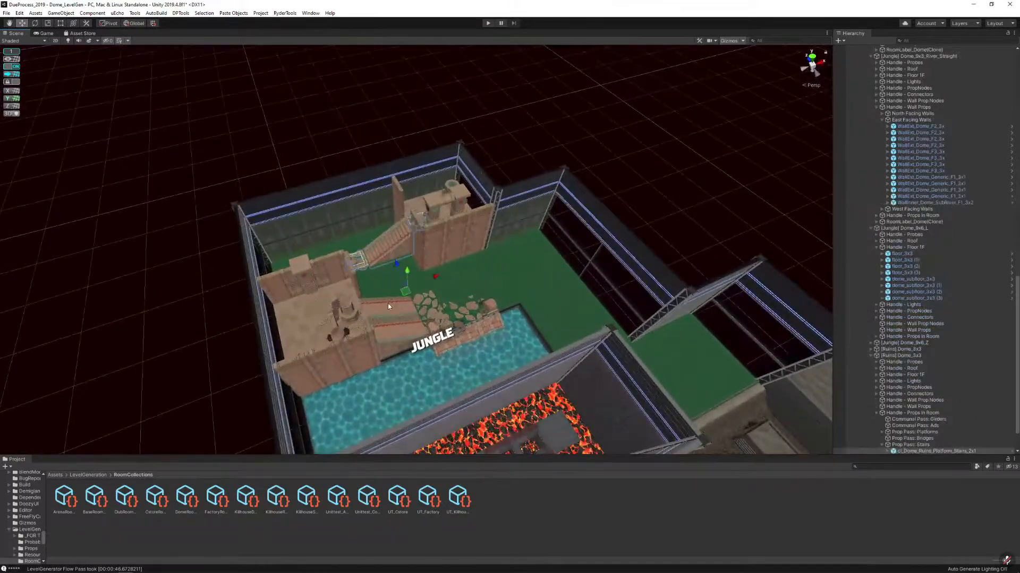
{"action": "key", "text": "Delete"}
Duplicate ruins wall pieces and move the copies to close the open edges of the Jungle ruins platforms
{"action": "left_click_drag", "start_coordinate": [409, 232], "coordinate": [484, 237], "text": "alt"}
{"action": "left_click", "coordinate": [452, 243]}
{"action": "key", "text": "f"}
{"action": "left_click", "coordinate": [451, 243]}
{"action": "key", "text": "ctrl+d"}
{"action": "left_click_drag", "start_coordinate": [438, 304], "coordinate": [374, 234]}
{"action": "left_click", "coordinate": [451, 212]}
{"action": "left_click", "coordinate": [399, 228]}
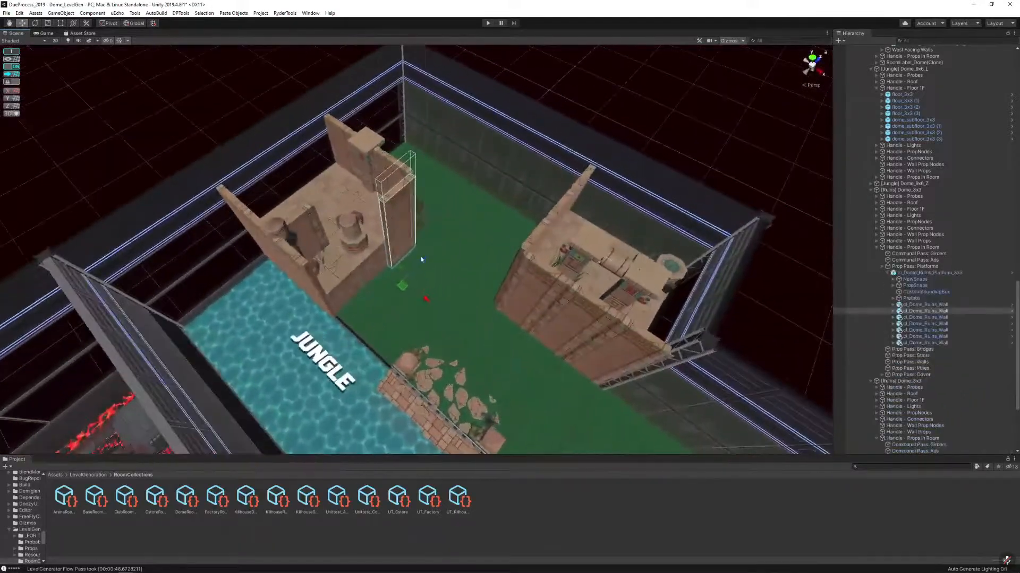
{"action": "key", "text": "ctrl+d"}
{"action": "left_click_drag", "start_coordinate": [422, 259], "coordinate": [516, 183]}
{"action": "left_click", "coordinate": [516, 182]}
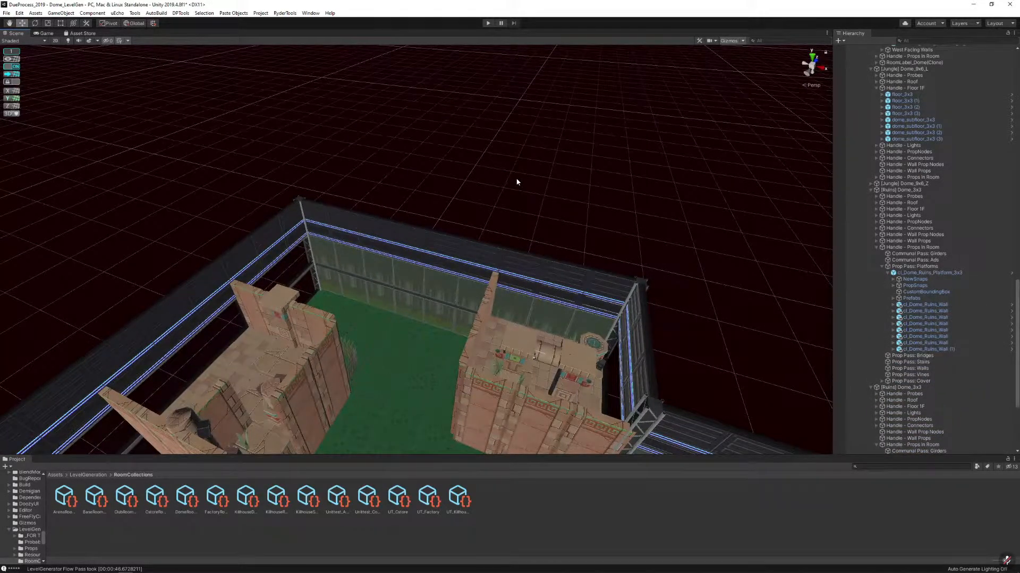
Examine the Beach, Base, Castle and Pit rooms of the generated level
{"action": "key", "text": "alt"}
{"action": "left_click_drag", "start_coordinate": [490, 162], "coordinate": [437, 185], "text": "alt"}
{"action": "right_click_drag", "start_coordinate": [440, 182], "coordinate": [358, 290]}
{"action": "key", "text": "s"}
{"action": "key", "text": "w"}
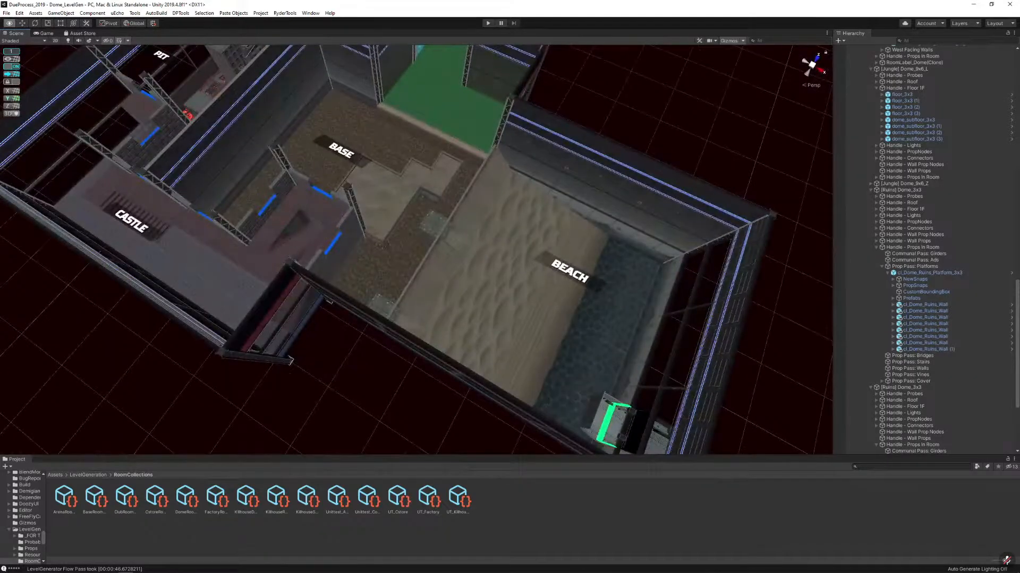
{"action": "left_click_drag", "start_coordinate": [548, 223], "coordinate": [723, 214], "text": "alt"}
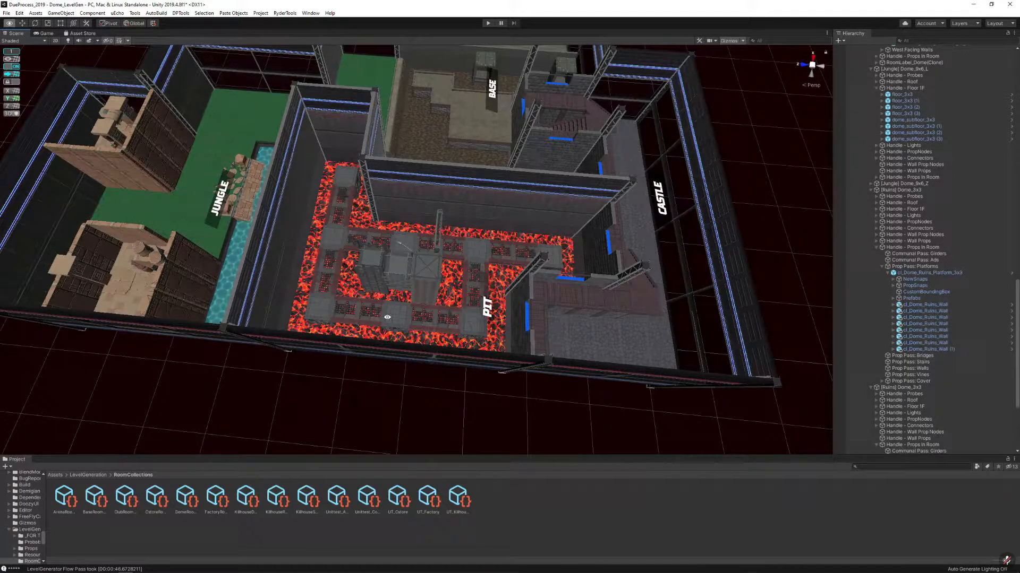
{"action": "left_click_drag", "start_coordinate": [531, 247], "coordinate": [308, 251], "text": "alt"}
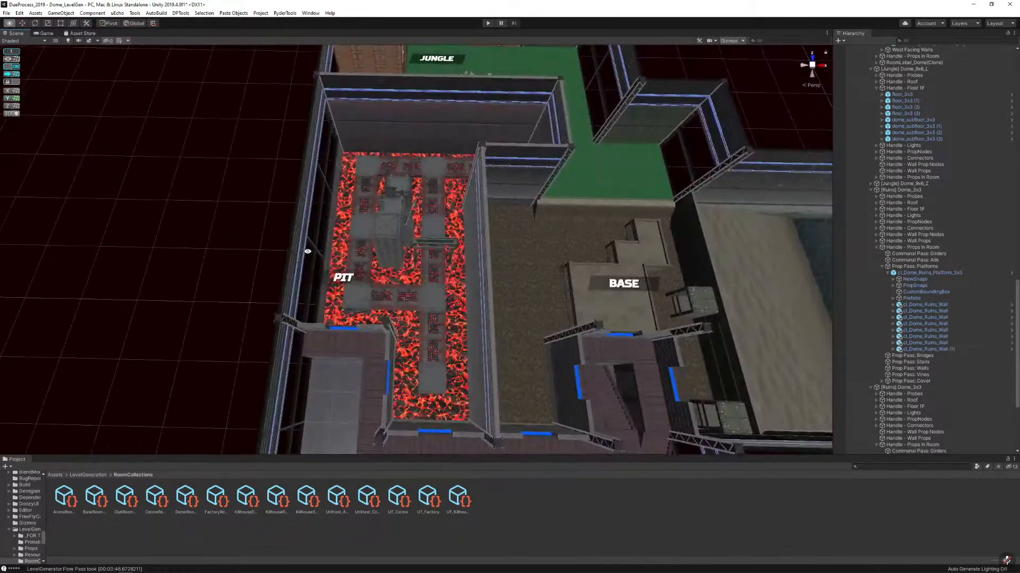
Rotate the inverted short pit blocker crosswise and move it so it reaches the wall shared with the Base room
{"action": "left_click", "coordinate": [397, 239]}
{"action": "key", "text": "f"}
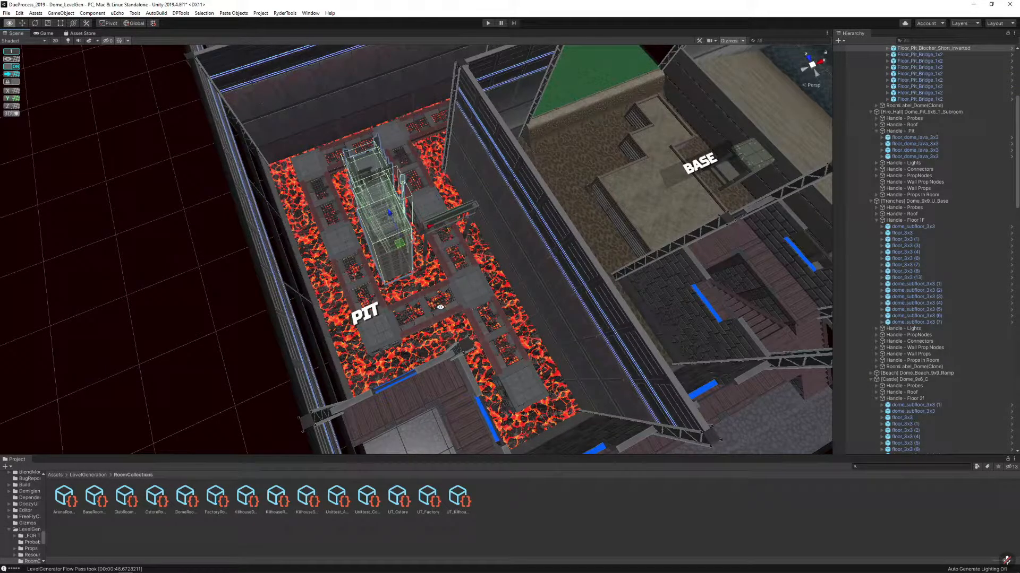
{"action": "left_click", "coordinate": [436, 250]}
{"action": "left_click_drag", "start_coordinate": [436, 250], "coordinate": [573, 277], "text": "alt"}
{"action": "key", "text": "e"}
{"action": "key", "text": "w"}
{"action": "left_click_drag", "start_coordinate": [473, 255], "coordinate": [455, 214]}
{"action": "left_click", "coordinate": [442, 238]}
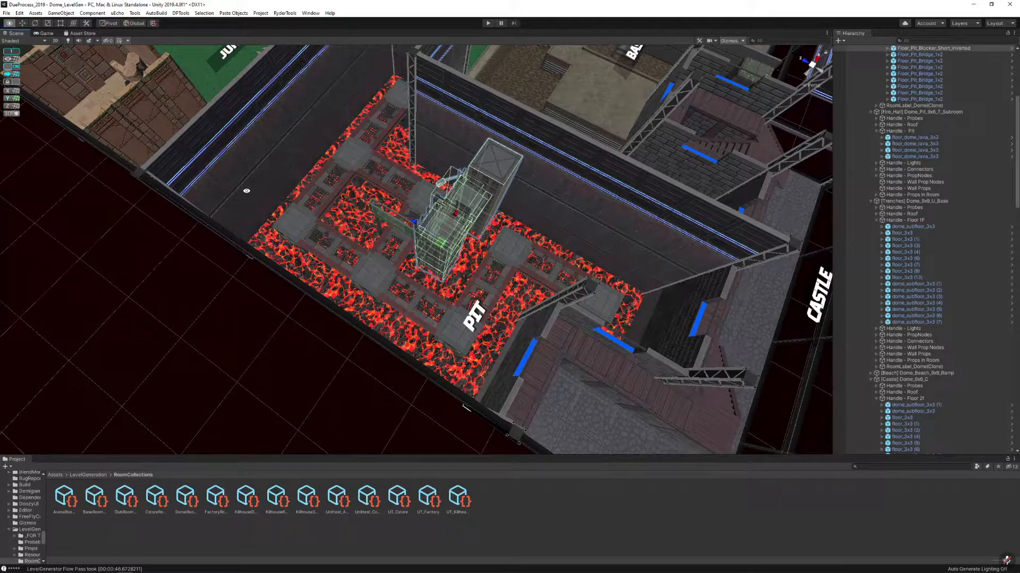
Check the blocker's placement and the surrounding paths in the Pit room against the overall layout
{"action": "scroll", "coordinate": [587, 222], "scroll_direction": "down", "scroll_amount": 5}
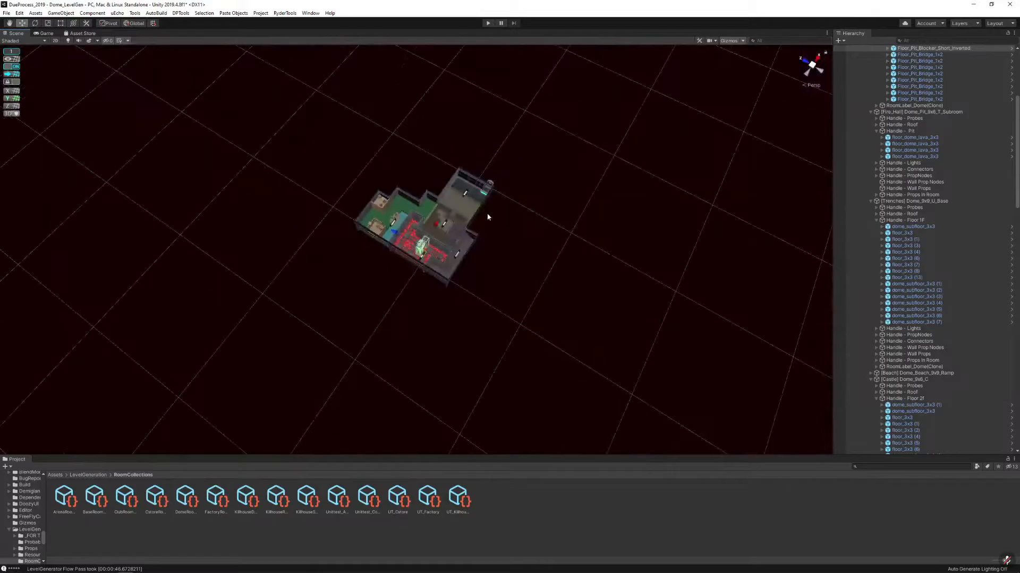
{"action": "scroll", "coordinate": [485, 202], "scroll_direction": "up", "scroll_amount": 6}
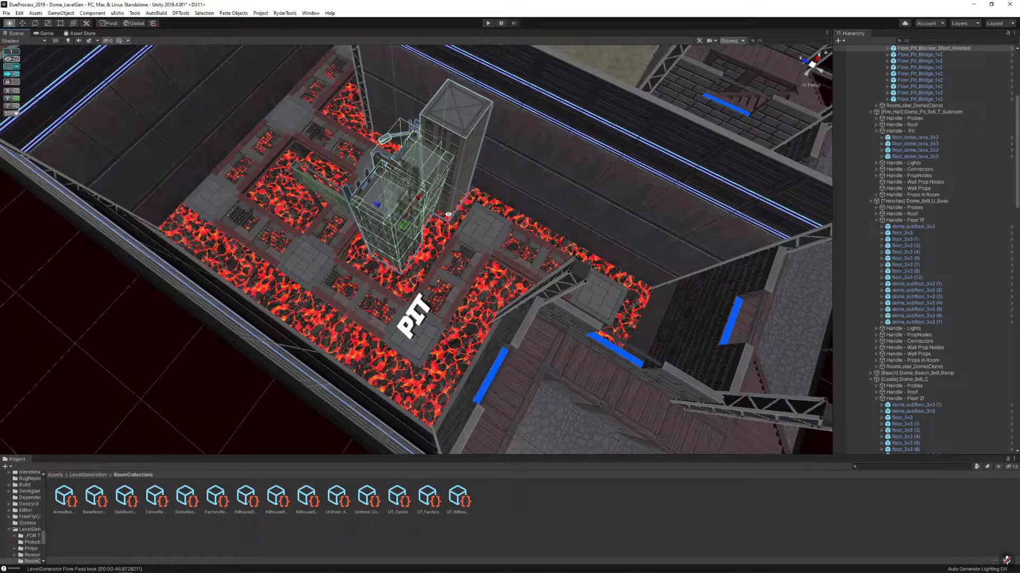
{"action": "left_click_drag", "start_coordinate": [449, 214], "coordinate": [386, 214], "text": "alt"}
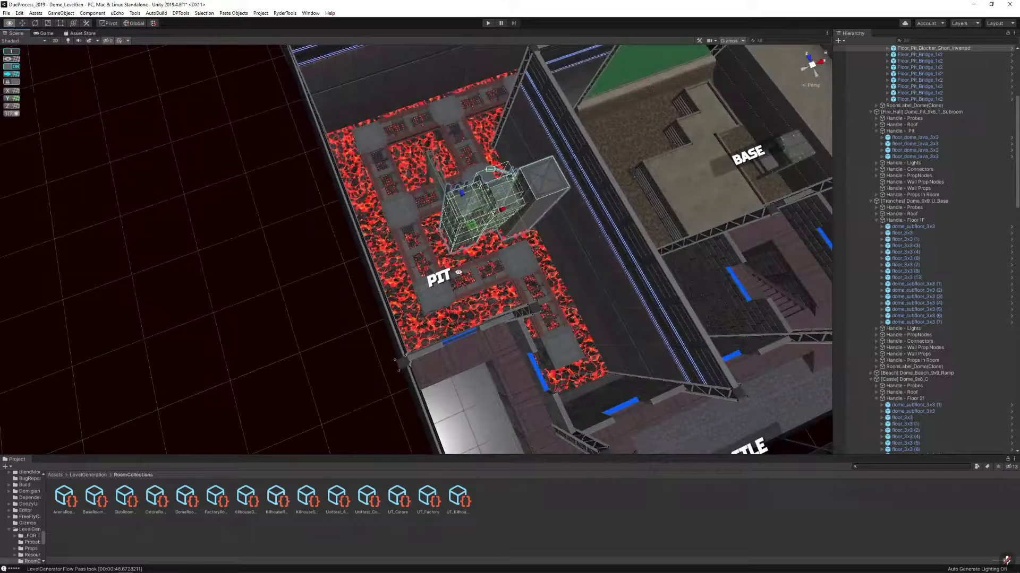
{"action": "left_click_drag", "start_coordinate": [497, 197], "coordinate": [466, 240], "text": "alt"}
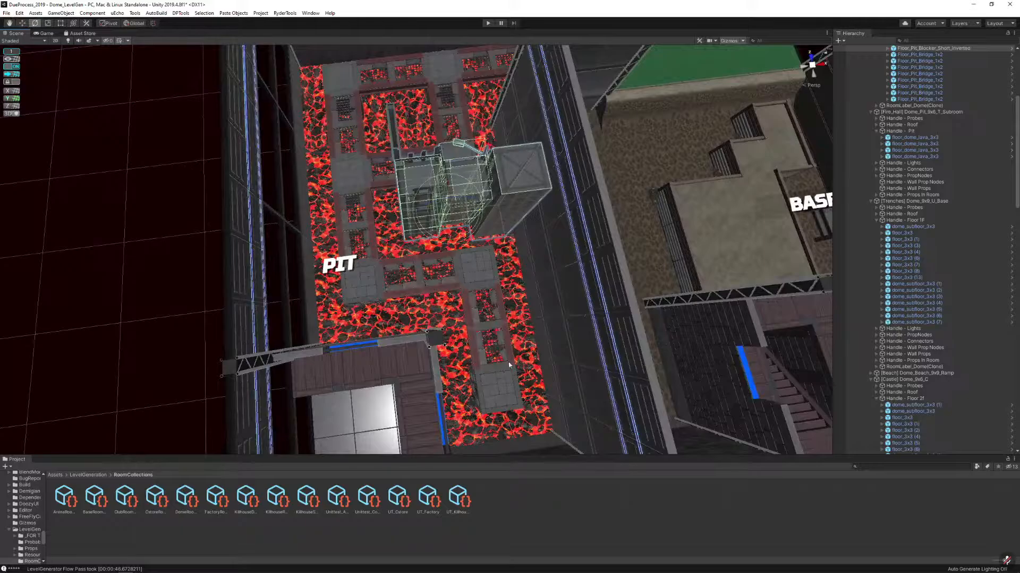
{"action": "left_click_drag", "start_coordinate": [508, 365], "coordinate": [441, 334], "text": "alt"}
{"action": "scroll", "coordinate": [216, 205], "scroll_direction": "down", "scroll_amount": 3}
{"action": "left_click", "coordinate": [216, 205]}
{"action": "scroll", "coordinate": [312, 234], "scroll_direction": "down", "scroll_amount": 3}
{"action": "left_click_drag", "start_coordinate": [313, 235], "coordinate": [340, 199], "text": "alt"}
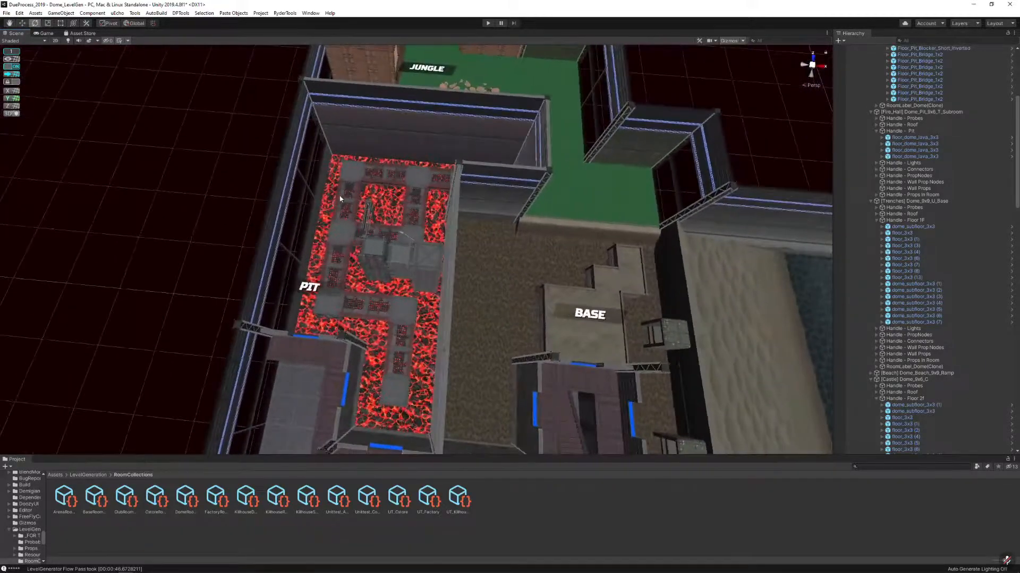
Delete the Floor_Pit_Bridge_1x2 beside the Pit's outer wall and place a duplicate of the short inverted blocker in its gap
{"action": "left_click", "coordinate": [340, 200]}
{"action": "key", "text": "Delete"}
{"action": "left_click", "coordinate": [401, 245]}
{"action": "left_click_drag", "start_coordinate": [402, 243], "coordinate": [416, 246], "text": "alt"}
{"action": "scroll", "coordinate": [415, 246], "scroll_direction": "up", "scroll_amount": 3}
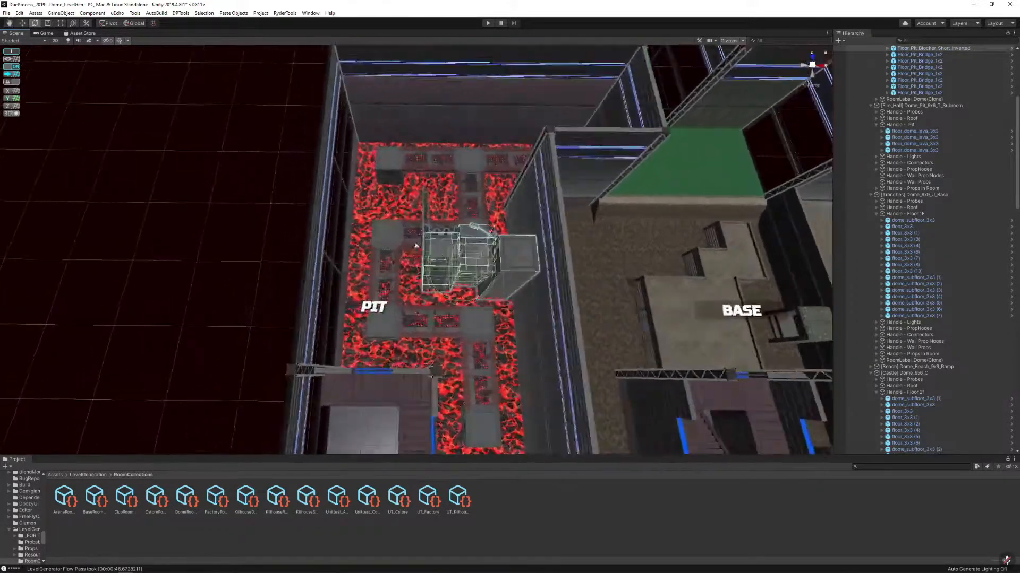
{"action": "key", "text": "w"}
{"action": "key", "text": "ctrl+d"}
{"action": "left_click_drag", "start_coordinate": [474, 279], "coordinate": [408, 198]}
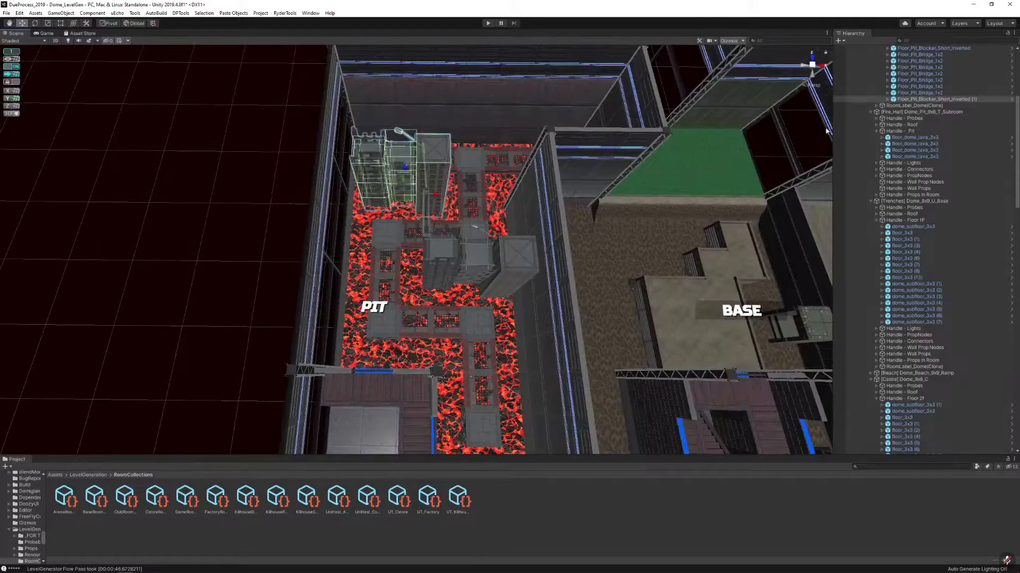
Replace the duplicated pit blocker with the Floor_Pit_Blocker_Short_R prefab, using Replace Selection without keeping the original
{"action": "left_click", "coordinate": [403, 180]}
{"action": "key", "text": "ctrl+shift+r"}
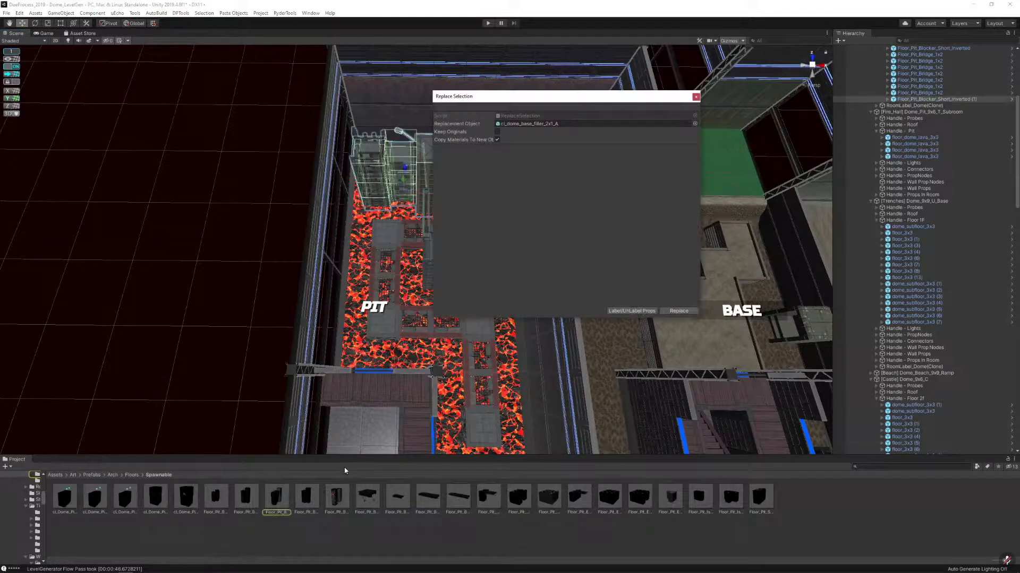
{"action": "left_click_drag", "start_coordinate": [337, 497], "coordinate": [526, 124]}
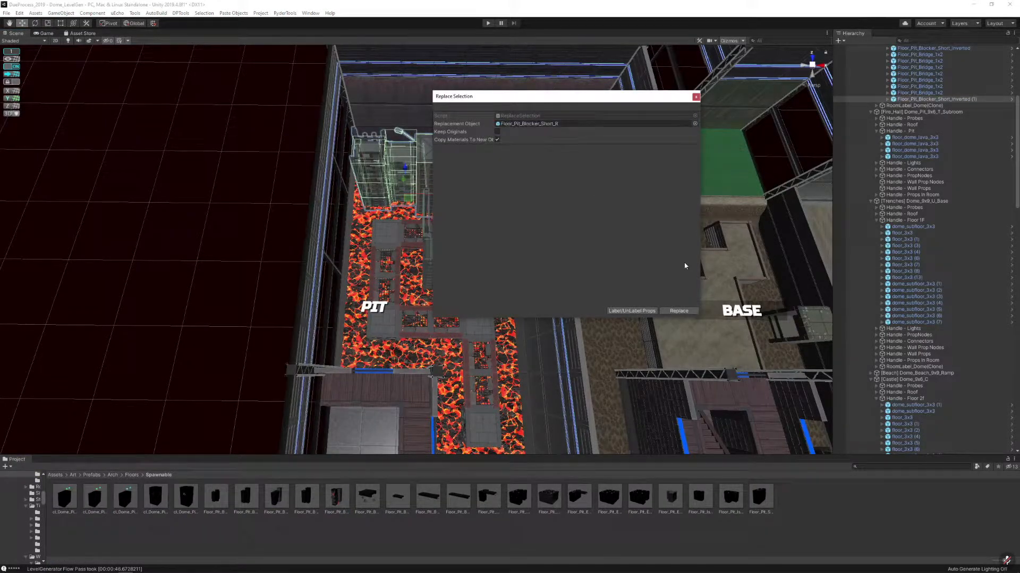
{"action": "left_click", "coordinate": [683, 310]}
{"action": "left_click_drag", "start_coordinate": [487, 154], "coordinate": [460, 135], "text": "alt"}
{"action": "scroll", "coordinate": [461, 144], "scroll_direction": "up", "scroll_amount": 3}
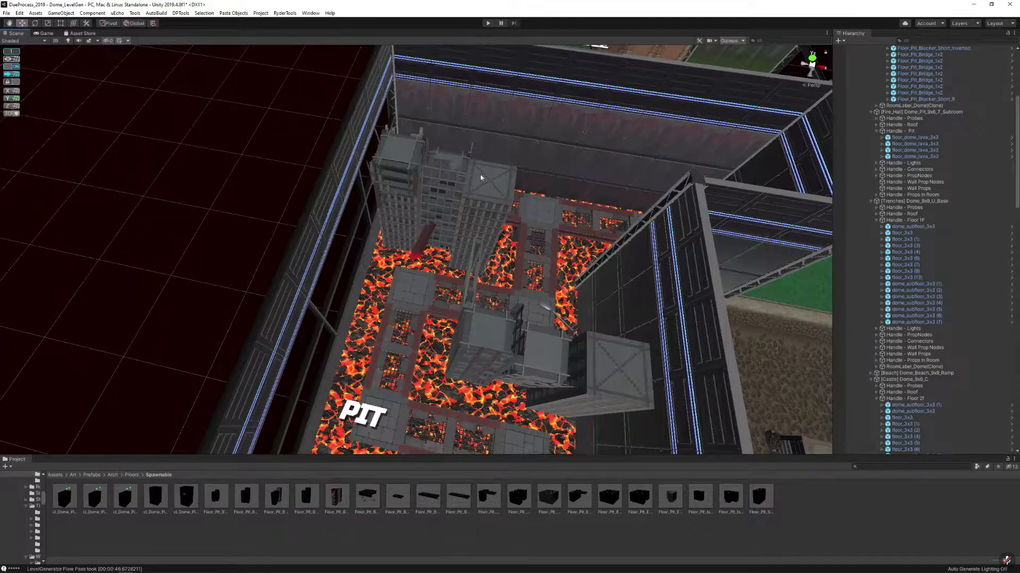
{"action": "left_click_drag", "start_coordinate": [480, 176], "coordinate": [303, 240], "text": "alt"}
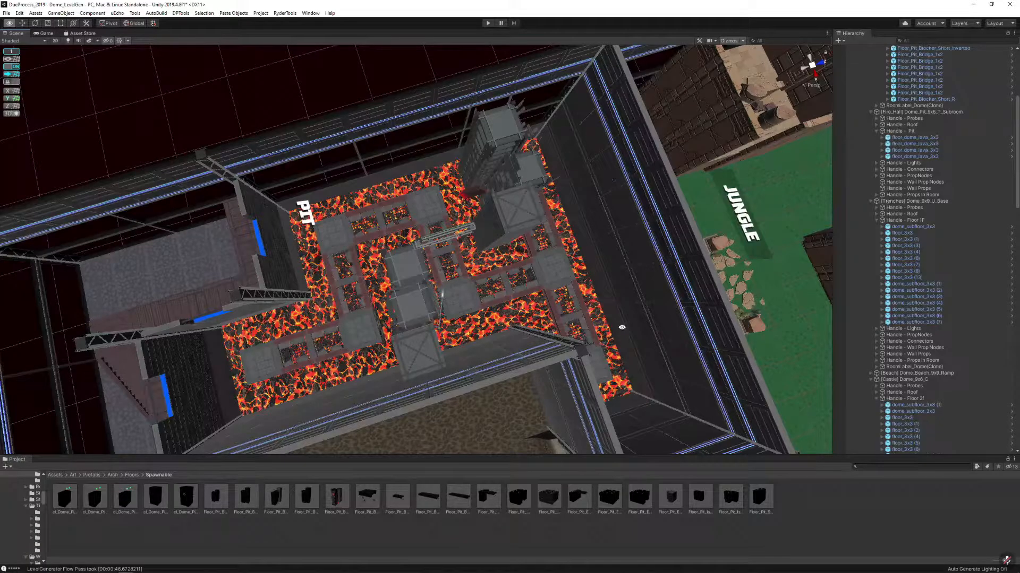
Delete the Floor_Pit_Blocker_Short_R from the gap beside the Pit's outer wall
{"action": "left_click_drag", "start_coordinate": [406, 282], "coordinate": [535, 248], "text": "alt"}
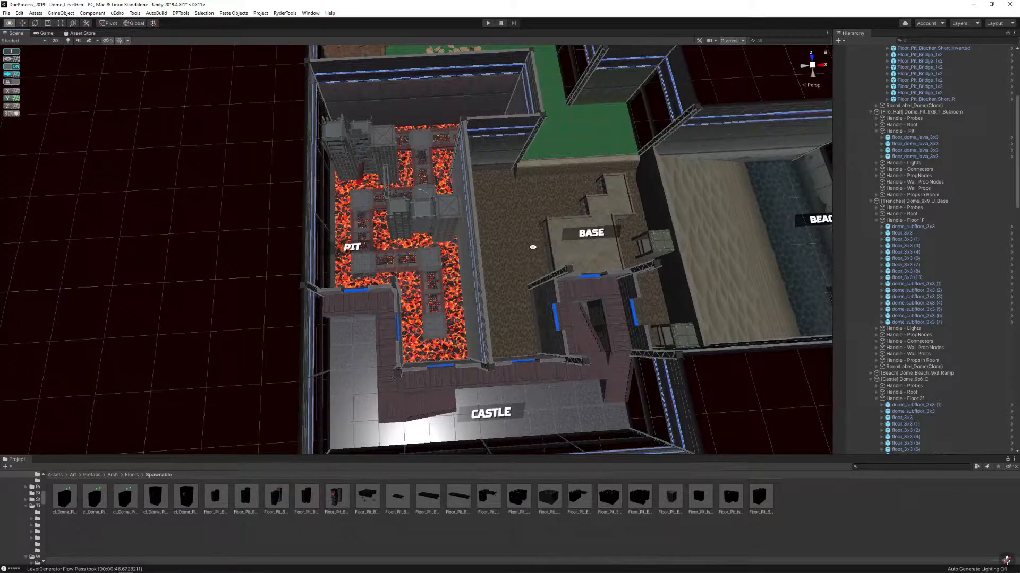
{"action": "left_click", "coordinate": [372, 162]}
{"action": "key", "text": "Delete"}
Try removing the inverted short blocker and turning the middle-row bridge to fill the gap beside the Pit's outer wall
{"action": "left_click", "coordinate": [436, 220]}
{"action": "key", "text": "Delete"}
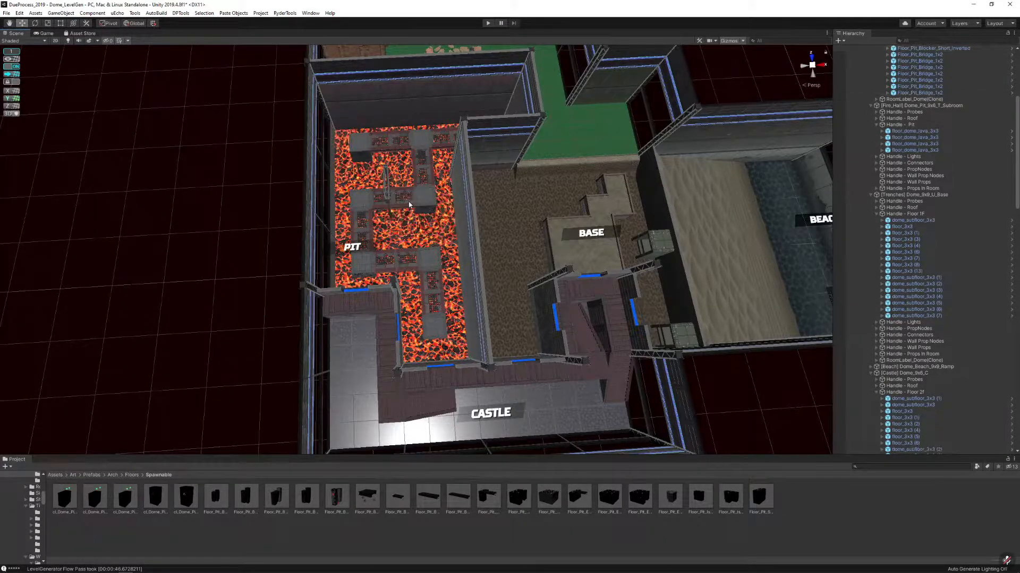
{"action": "left_click", "coordinate": [399, 195]}
{"action": "middle_click_drag", "start_coordinate": [400, 195], "coordinate": [419, 196]}
{"action": "scroll", "coordinate": [419, 196], "scroll_direction": "up", "scroll_amount": 1}
{"action": "key", "text": "e"}
{"action": "left_click_drag", "start_coordinate": [441, 233], "coordinate": [547, 229]}
{"action": "key", "text": "q"}
{"action": "key", "text": "w"}
{"action": "left_click_drag", "start_coordinate": [420, 217], "coordinate": [377, 184]}
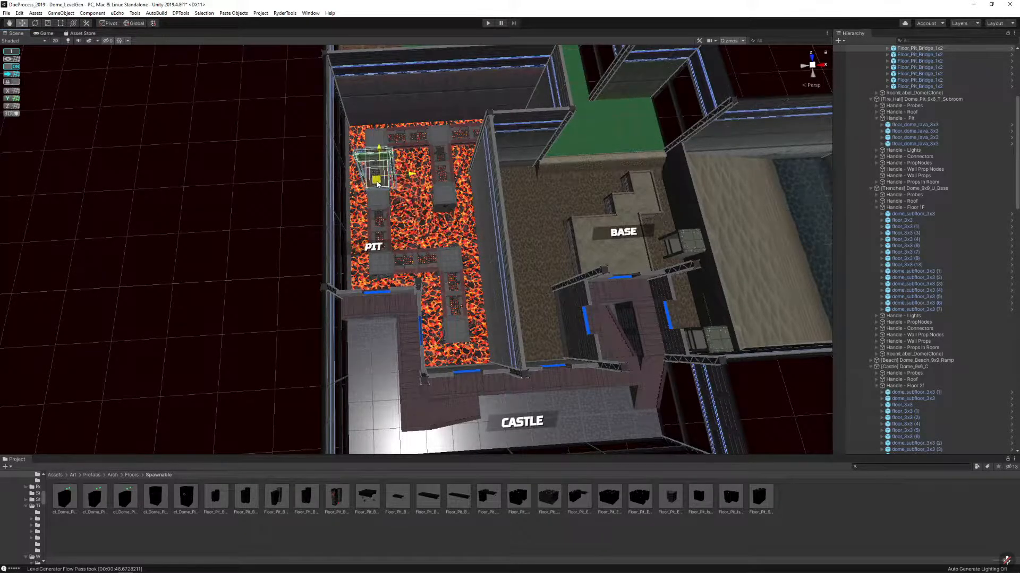
{"action": "left_click", "coordinate": [435, 168]}
{"action": "left_click_drag", "start_coordinate": [436, 168], "coordinate": [454, 176], "text": "alt"}
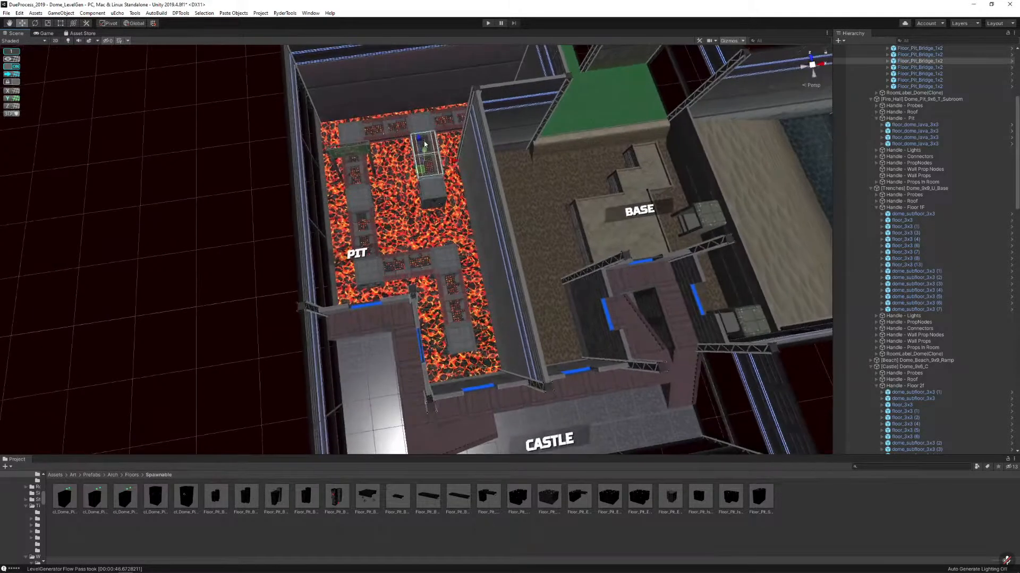
{"action": "left_click", "coordinate": [419, 140]}
Undo the bridge's move and rotation and the deletion of the inverted short blocker
{"action": "key", "text": "ctrl+z"}
{"action": "key", "text": "ctrl+z"}
{"action": "key", "text": "ctrl+z"}
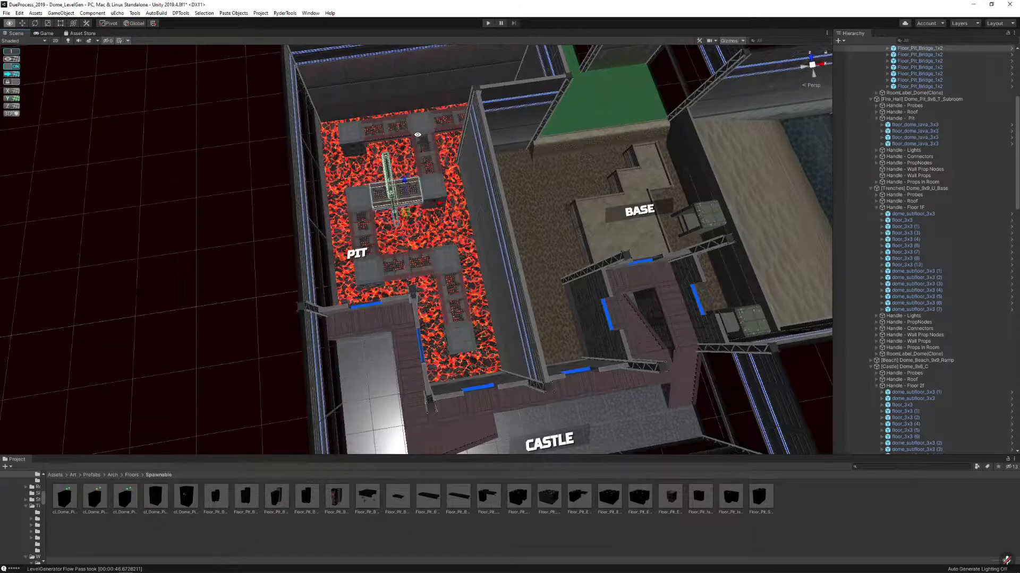
{"action": "key", "text": "ctrl+z"}
{"action": "key", "text": "ctrl+z"}
{"action": "key", "text": "ctrl+z"}
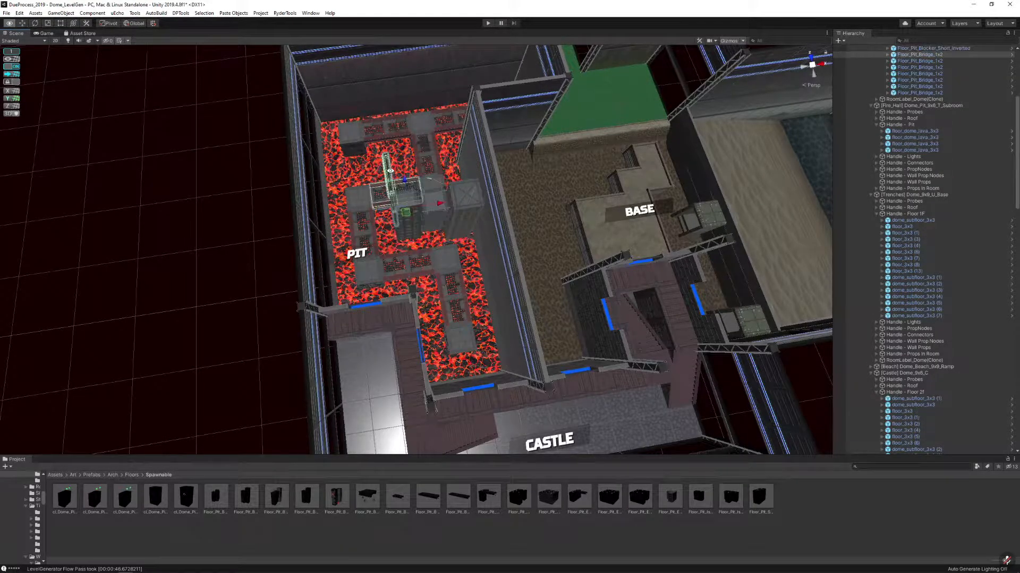
Rotate the middle-row Floor_Pit_Bridge_1x2 a quarter turn and move it into the gap beside the Pit's outer wall
{"action": "key", "text": "e"}
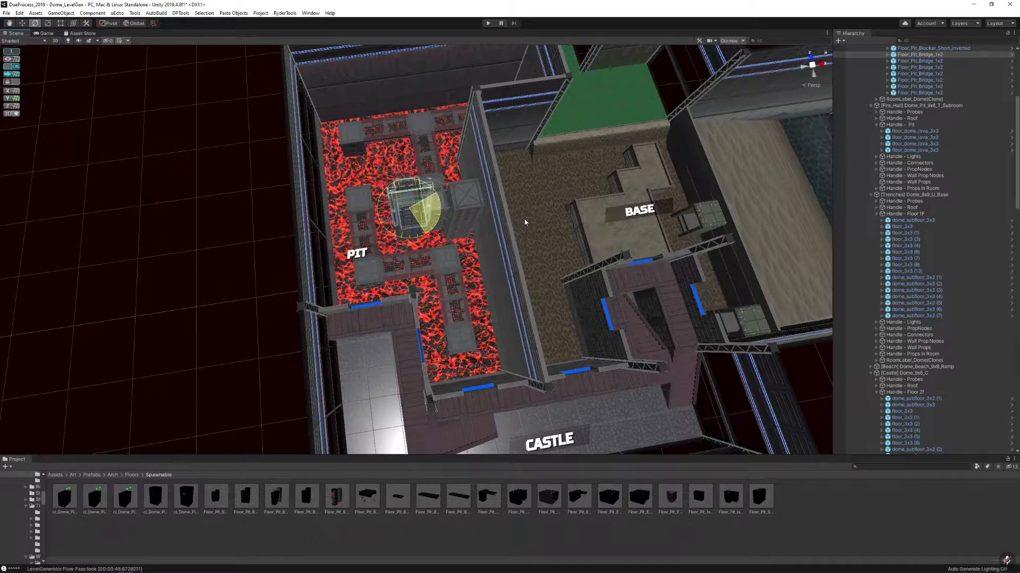
{"action": "left_click_drag", "start_coordinate": [525, 222], "coordinate": [525, 223]}
{"action": "key", "text": "w"}
{"action": "left_click_drag", "start_coordinate": [413, 214], "coordinate": [357, 180]}
Rotate the inverted short pit blocker a quarter turn and position it lengthwise between the Pit's two bridge paths
{"action": "left_click", "coordinate": [446, 209]}
{"action": "key", "text": "e"}
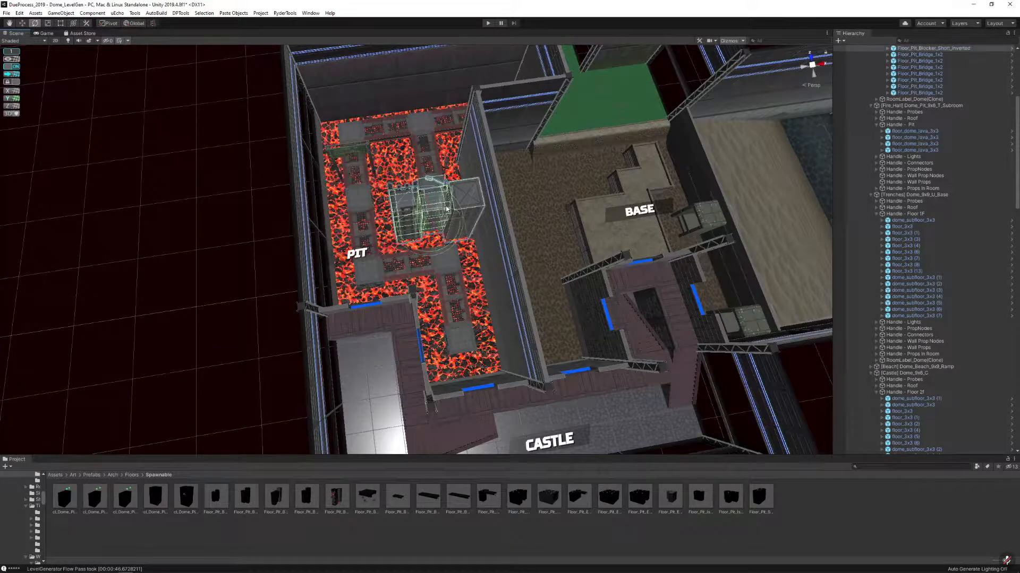
{"action": "left_click_drag", "start_coordinate": [445, 244], "coordinate": [337, 260]}
{"action": "key", "text": "w"}
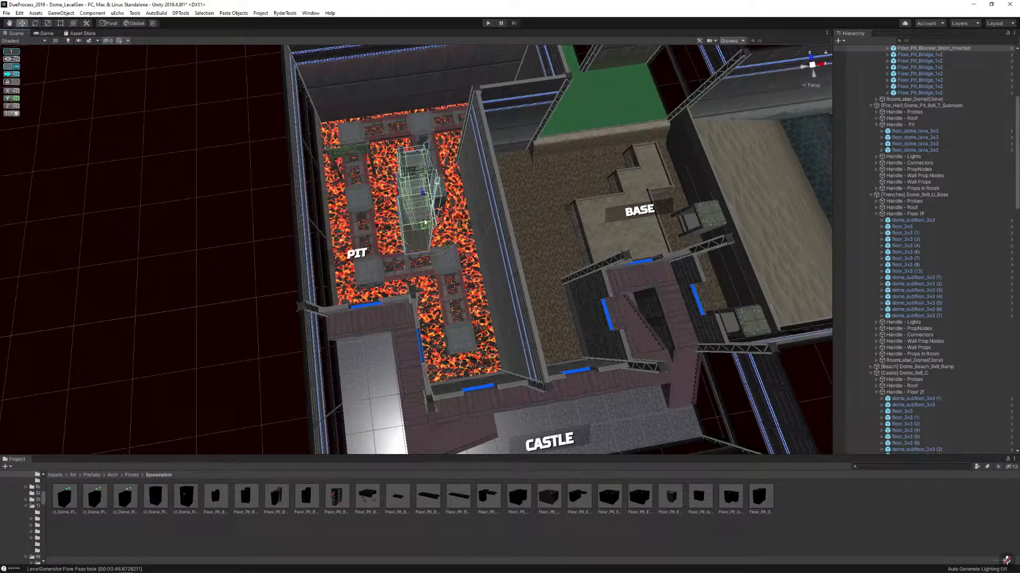
{"action": "left_click_drag", "start_coordinate": [424, 223], "coordinate": [456, 225], "text": "alt"}
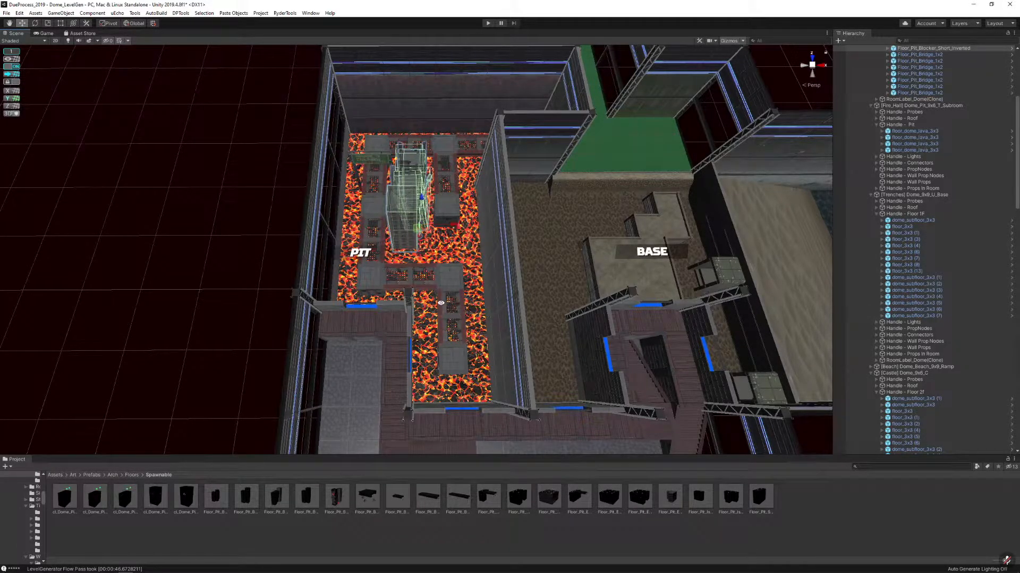
Duplicate the Pit bridge nearest the Castle end and place the copy in the gap between the platforms on the Base side
{"action": "left_click", "coordinate": [443, 306]}
{"action": "key", "text": "ctrl+d"}
{"action": "left_click_drag", "start_coordinate": [444, 308], "coordinate": [441, 231]}
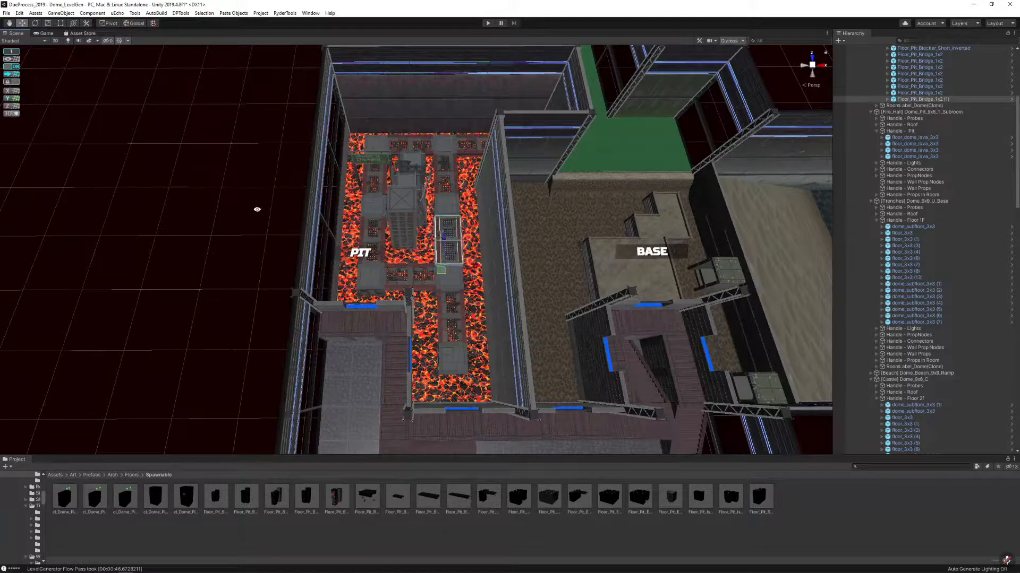
Capture a screenshot region from above covering the Pit, Base and Castle rooms
{"action": "left_click", "coordinate": [257, 209]}
{"action": "key", "text": "s"}
{"action": "right_click_drag", "start_coordinate": [251, 213], "coordinate": [248, 231]}
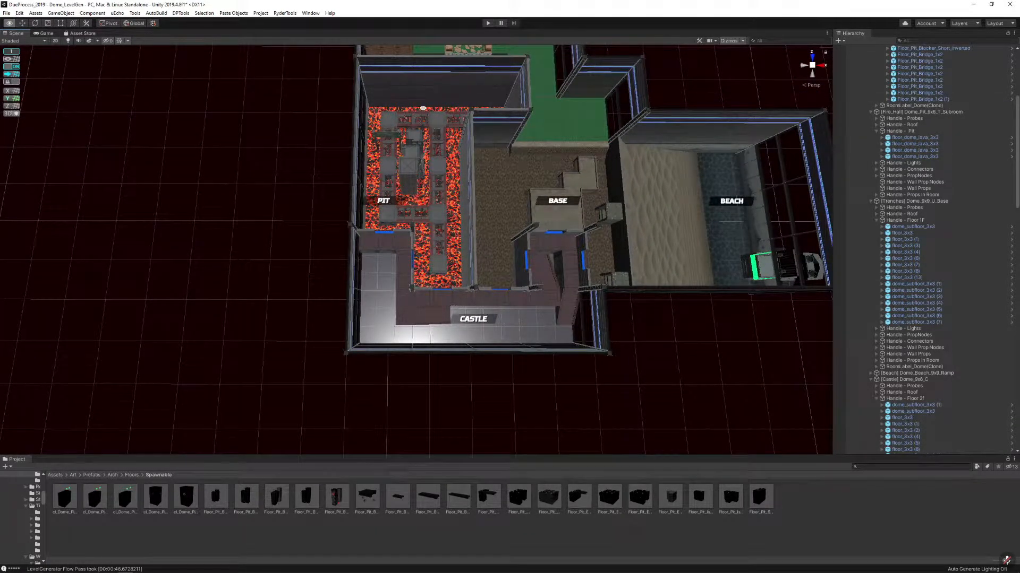
{"action": "key", "text": "Print"}
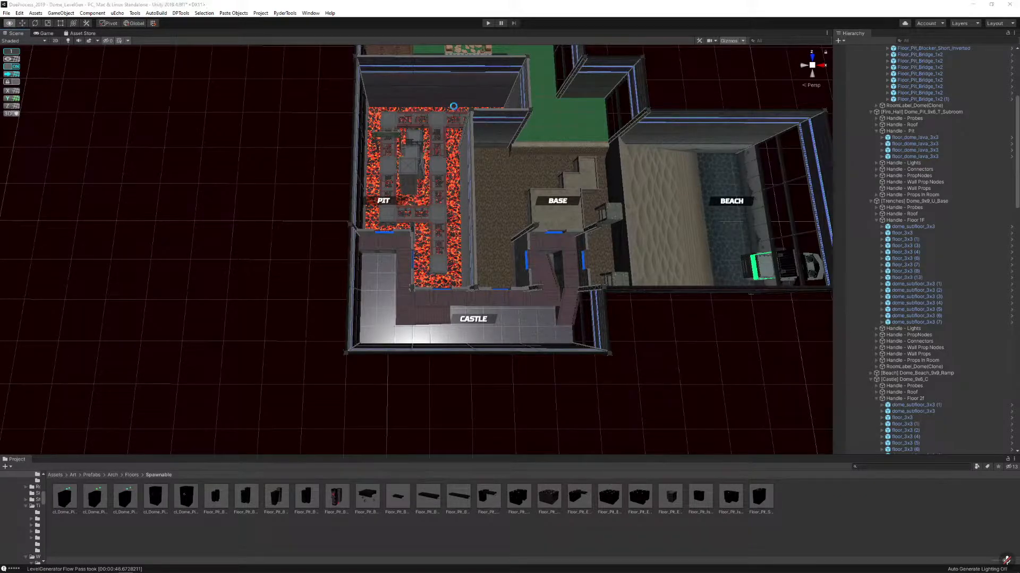
{"action": "left_click_drag", "start_coordinate": [311, 64], "coordinate": [612, 332]}
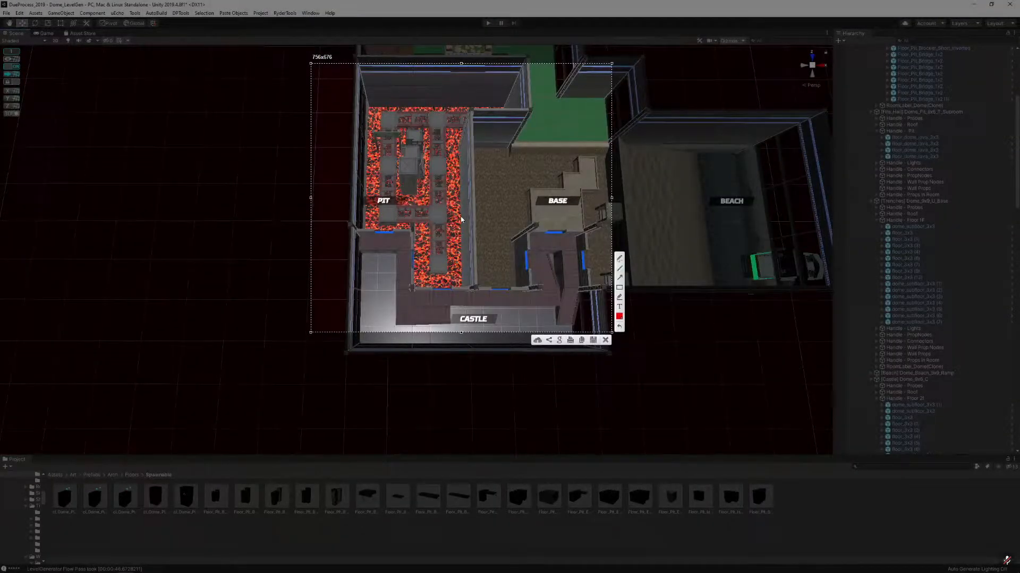
Mark the Pit's blocked lines and the sightlines from the Castle in red on the screenshot
{"action": "left_click_drag", "start_coordinate": [468, 193], "coordinate": [407, 193]}
{"action": "left_click_drag", "start_coordinate": [356, 138], "coordinate": [423, 142]}
{"action": "left_click", "coordinate": [619, 259]}
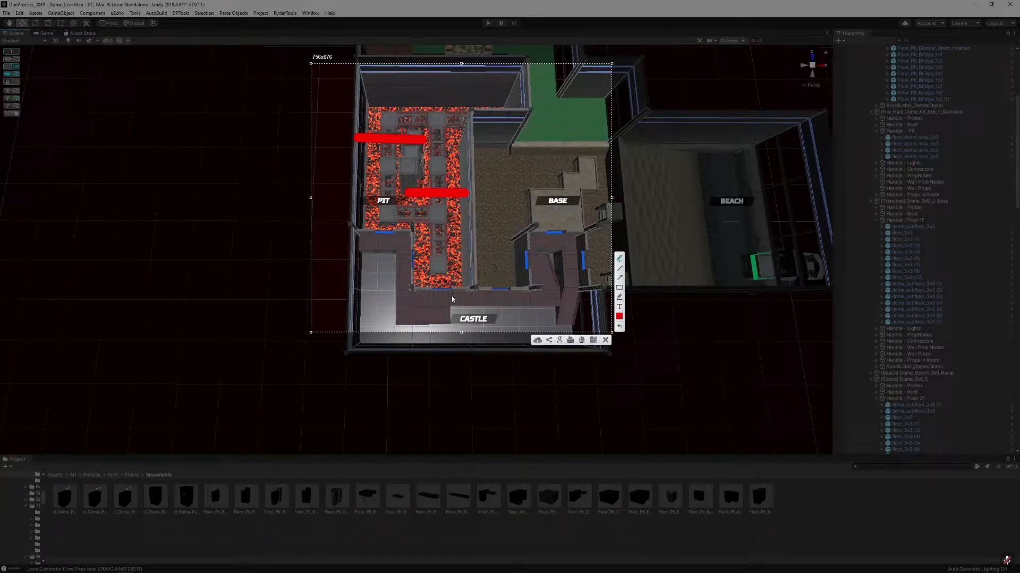
{"action": "left_click_drag", "start_coordinate": [442, 300], "coordinate": [442, 209]}
{"action": "left_click_drag", "start_coordinate": [459, 301], "coordinate": [394, 207]}
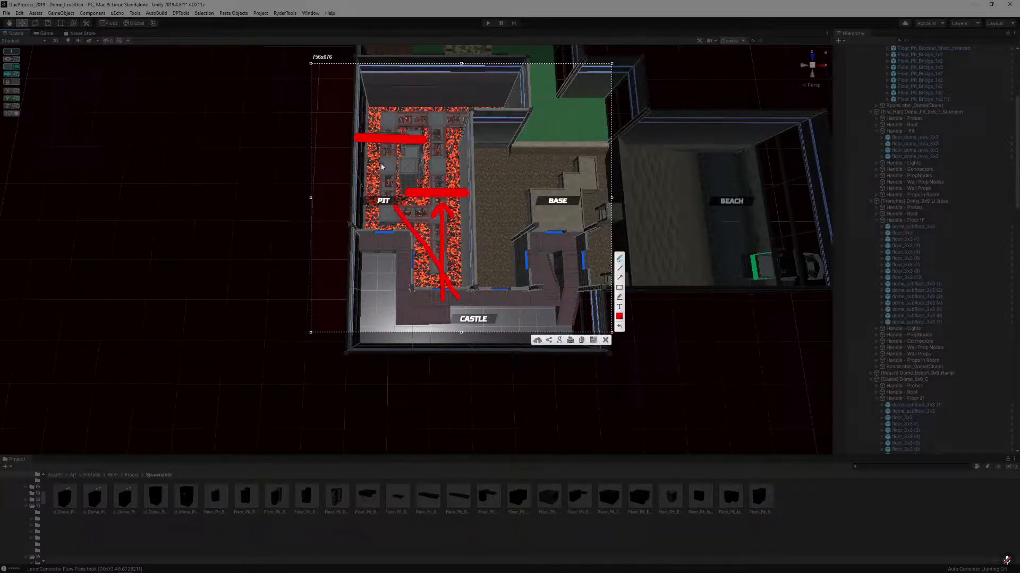
{"action": "left_click_drag", "start_coordinate": [362, 150], "coordinate": [362, 181]}
{"action": "left_click_drag", "start_coordinate": [410, 233], "coordinate": [413, 264]}
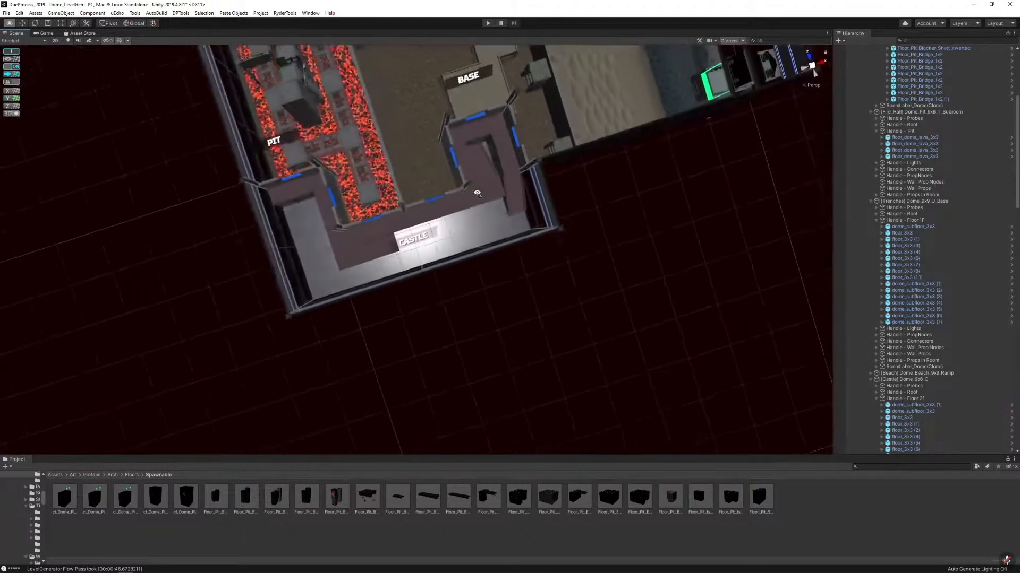
{"action": "key", "text": "w"}
{"action": "right_click_drag", "start_coordinate": [477, 194], "coordinate": [449, 293]}
{"action": "left_click", "coordinate": [389, 209]}
{"action": "left_click", "coordinate": [449, 293]}
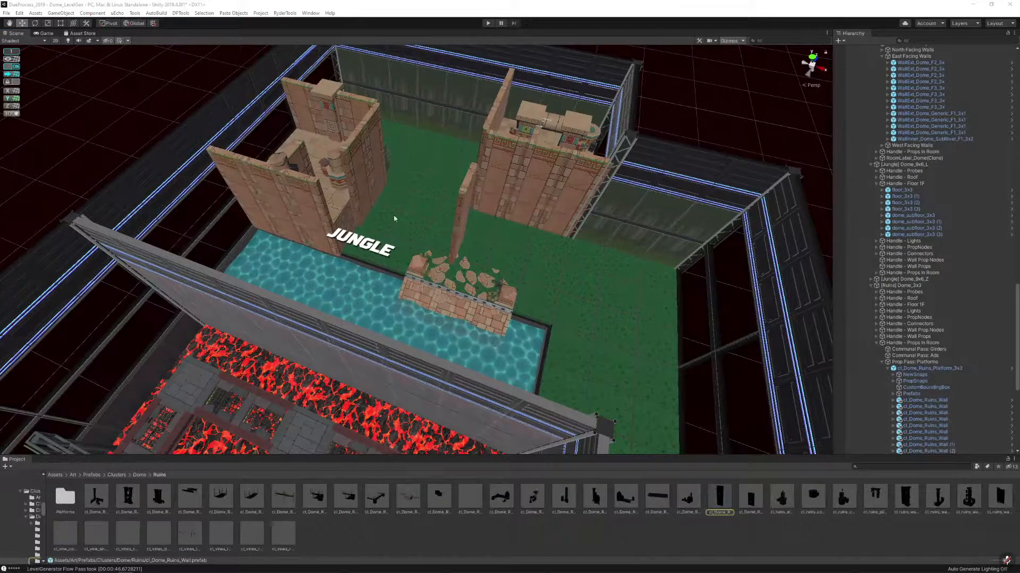
Replace the freestanding Jungle ruins wall with an L-shaped bridge, ending on cl_Dome_Ruins_Bridge_L_3x3, using Replace Selection without keeping the original
{"action": "left_click", "coordinate": [456, 212]}
{"action": "key", "text": "alt+r"}
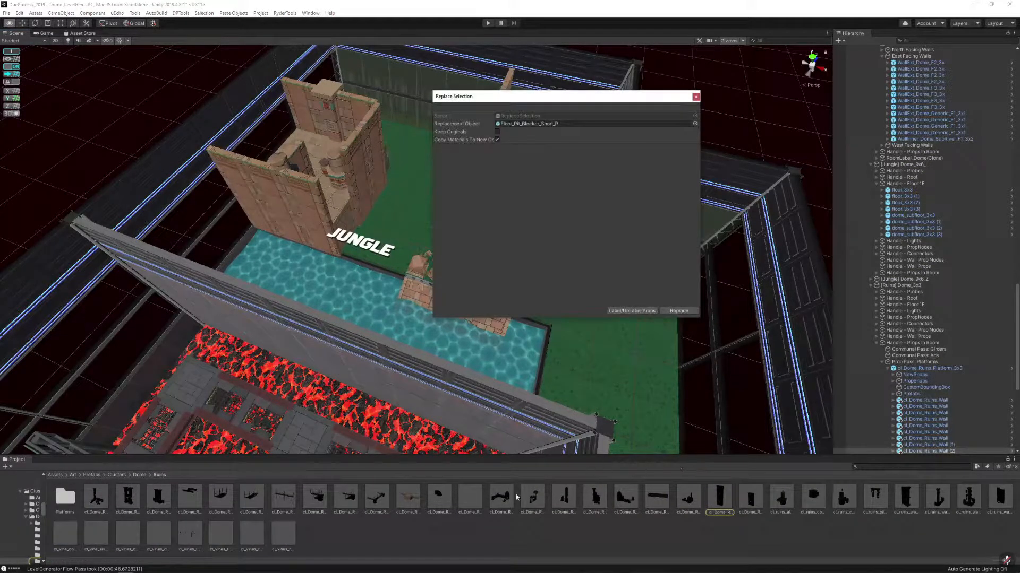
{"action": "left_click_drag", "start_coordinate": [516, 497], "coordinate": [565, 128]}
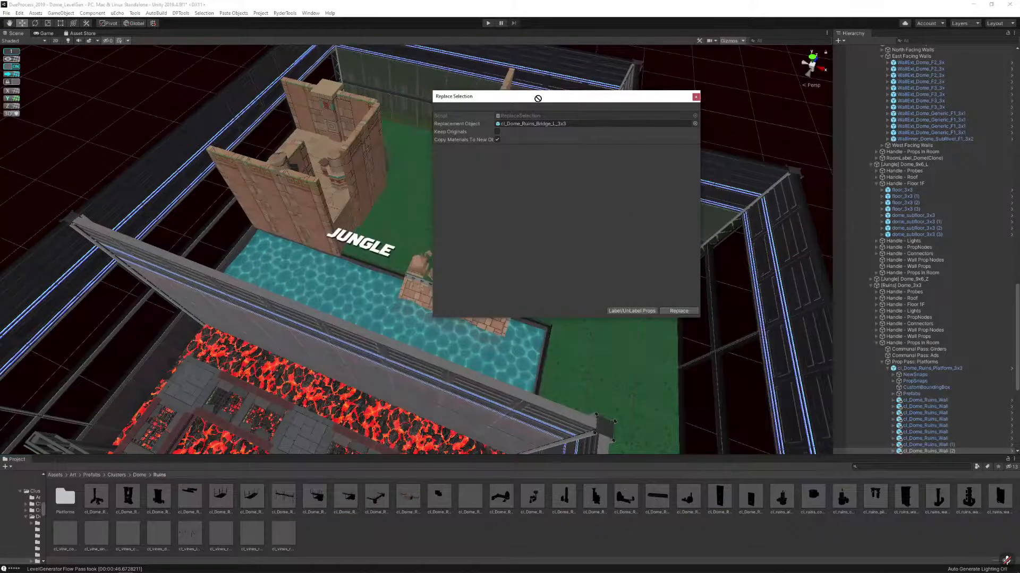
{"action": "left_click", "coordinate": [669, 311]}
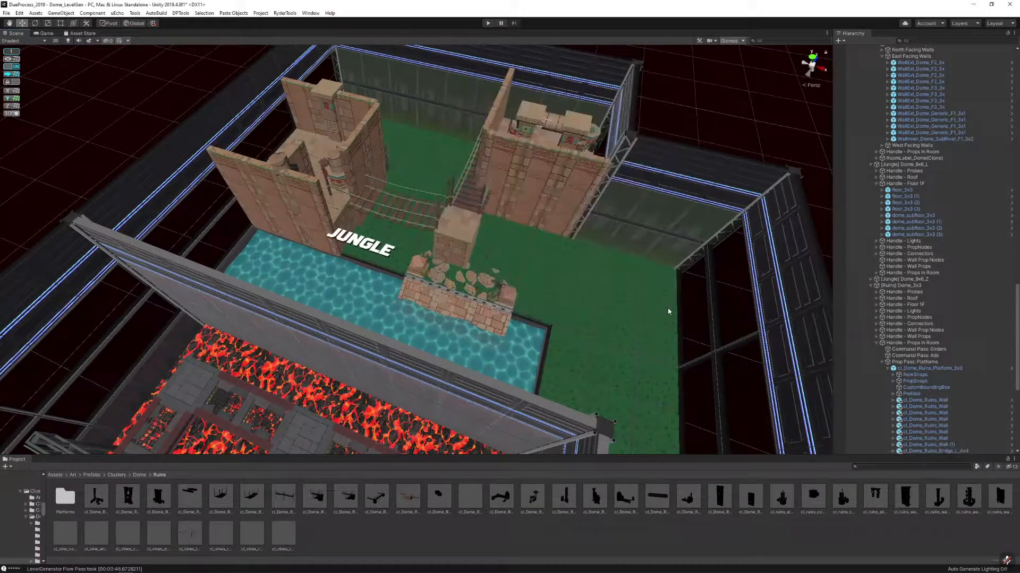
{"action": "left_click", "coordinate": [480, 234]}
{"action": "left_click", "coordinate": [457, 226]}
{"action": "key", "text": "alt+r"}
{"action": "left_click_drag", "start_coordinate": [314, 499], "coordinate": [554, 131]}
{"action": "left_click", "coordinate": [679, 311]}
Line up the Jungle's L-shaped bridge and low broken stone wall so the wall sits under the bridge beside the raised ruins
{"action": "right_click_drag", "start_coordinate": [502, 235], "coordinate": [513, 260]}
{"action": "key", "text": "w"}
{"action": "key", "text": "s"}
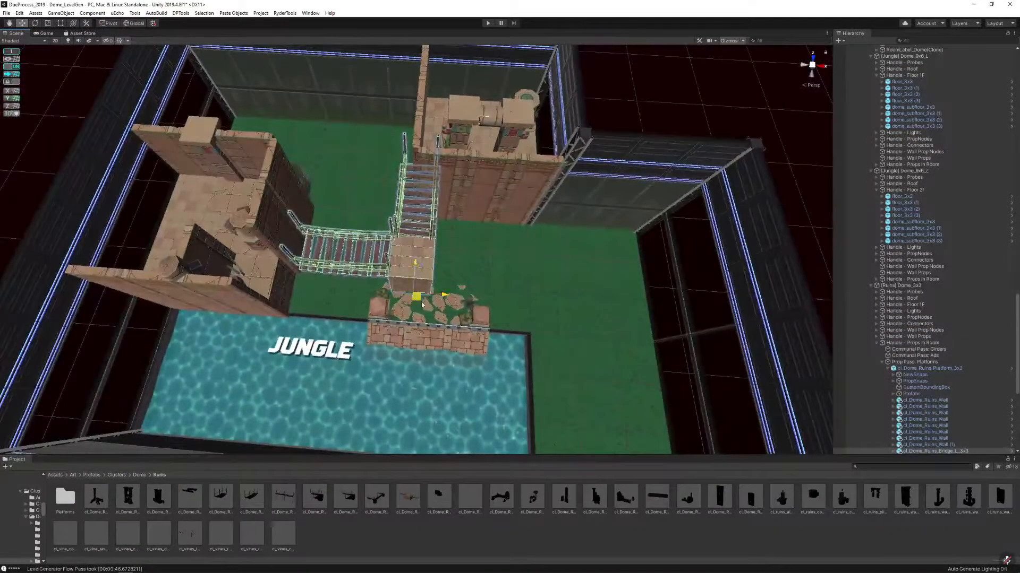
{"action": "left_click_drag", "start_coordinate": [422, 305], "coordinate": [386, 309]}
{"action": "left_click", "coordinate": [467, 344]}
{"action": "mouse_move", "coordinate": [386, 308]}
{"action": "right_mouse_down"}
{"action": "mouse_move", "coordinate": [389, 329]}
{"action": "mouse_move", "coordinate": [330, 305]}
{"action": "mouse_move", "coordinate": [417, 303]}
{"action": "mouse_move", "coordinate": [402, 302]}
{"action": "right_mouse_up"}
{"action": "key", "text": "w"}
{"action": "key", "text": "s"}
Select the plank section over the broken stone wall and locate its dome_ruins_bridge_2x1 prefab in the project
{"action": "left_click", "coordinate": [416, 303]}
{"action": "key", "text": "w"}
{"action": "left_click", "coordinate": [402, 302]}
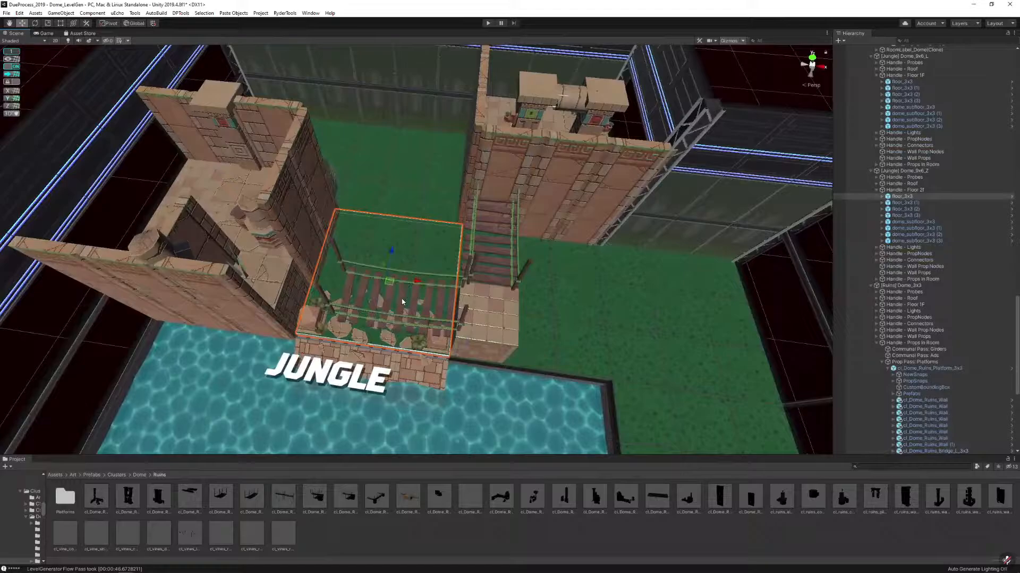
{"action": "left_click", "coordinate": [402, 302]}
{"action": "left_click", "coordinate": [402, 302]}
{"action": "key", "text": "alt+s"}
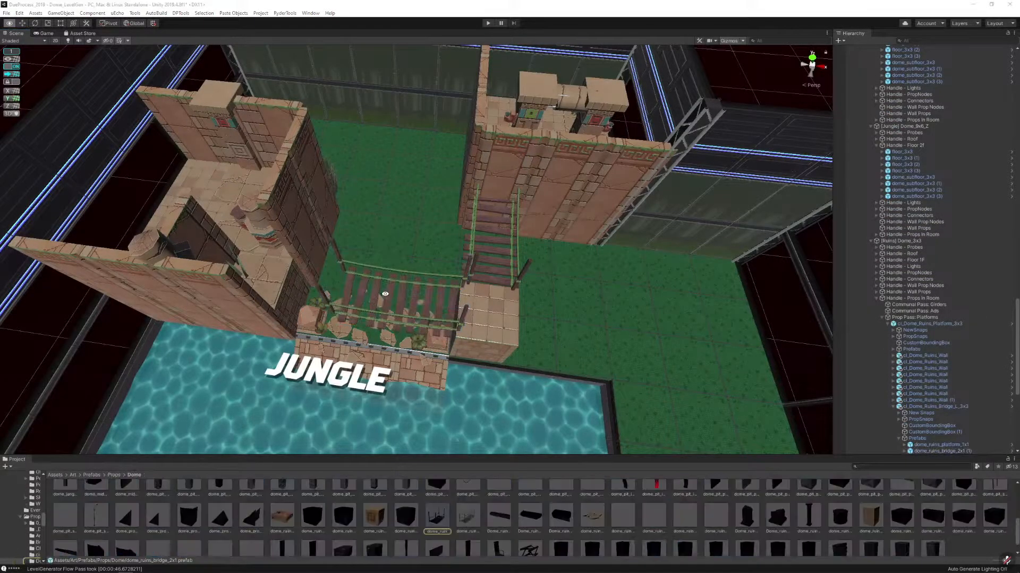
Replace the selected plank section with the dome_ruins_bridge_3x1 prefab, using Replace Selection without keeping the original
{"action": "left_click", "coordinate": [385, 294]}
{"action": "left_click", "coordinate": [385, 294]}
{"action": "key", "text": "alt+r"}
{"action": "left_click_drag", "start_coordinate": [467, 519], "coordinate": [557, 127]}
{"action": "left_click", "coordinate": [679, 311]}
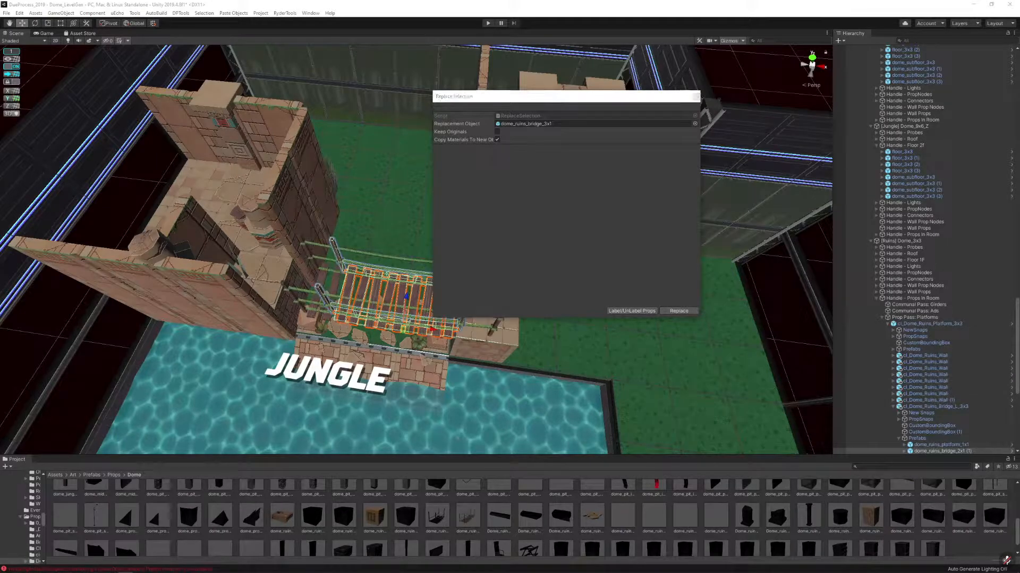
{"action": "left_click", "coordinate": [696, 97]}
Move the new dome_ruins_bridge_3x1 along its length so it spans from the raised ruins to the corner platform
{"action": "right_click_drag", "start_coordinate": [535, 259], "coordinate": [528, 288]}
{"action": "key", "text": "w"}
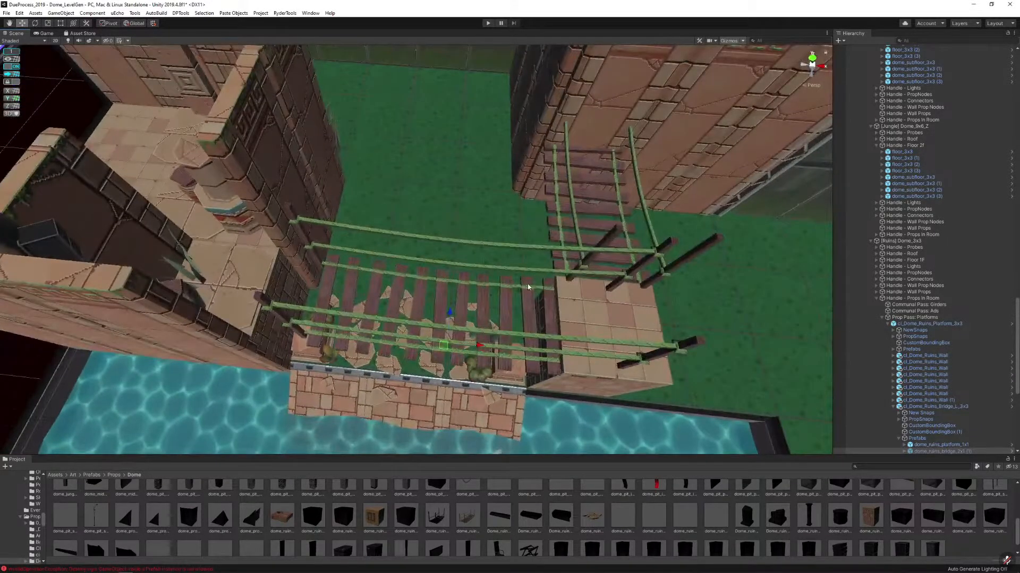
{"action": "left_click", "coordinate": [529, 287]}
{"action": "left_click_drag", "start_coordinate": [484, 348], "coordinate": [444, 347]}
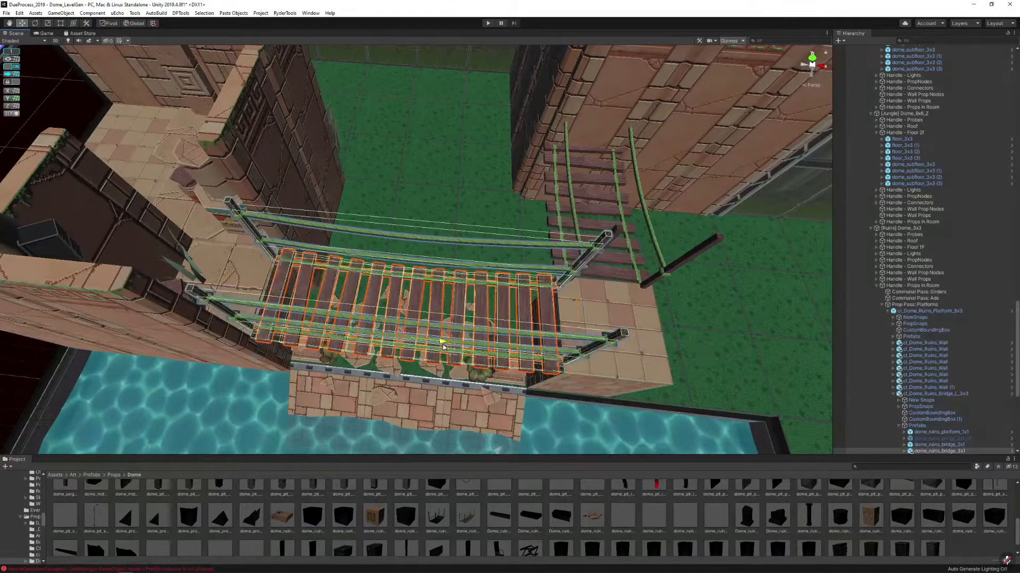
Move a ruins wall to the pool side of the bridge's corner platform and duplicate it
{"action": "key", "text": "s"}
{"action": "right_click_drag", "start_coordinate": [444, 348], "coordinate": [475, 276]}
{"action": "left_click", "coordinate": [485, 225]}
{"action": "left_click", "coordinate": [405, 194]}
{"action": "key", "text": "d"}
{"action": "right_click_drag", "start_coordinate": [405, 193], "coordinate": [378, 210]}
{"action": "key", "text": "w"}
{"action": "left_click_drag", "start_coordinate": [410, 247], "coordinate": [336, 328]}
{"action": "key", "text": "ctrl+d"}
Rotate the duplicated ruins wall crosswise and fit it against the outer side of the corner platform
{"action": "key", "text": "e"}
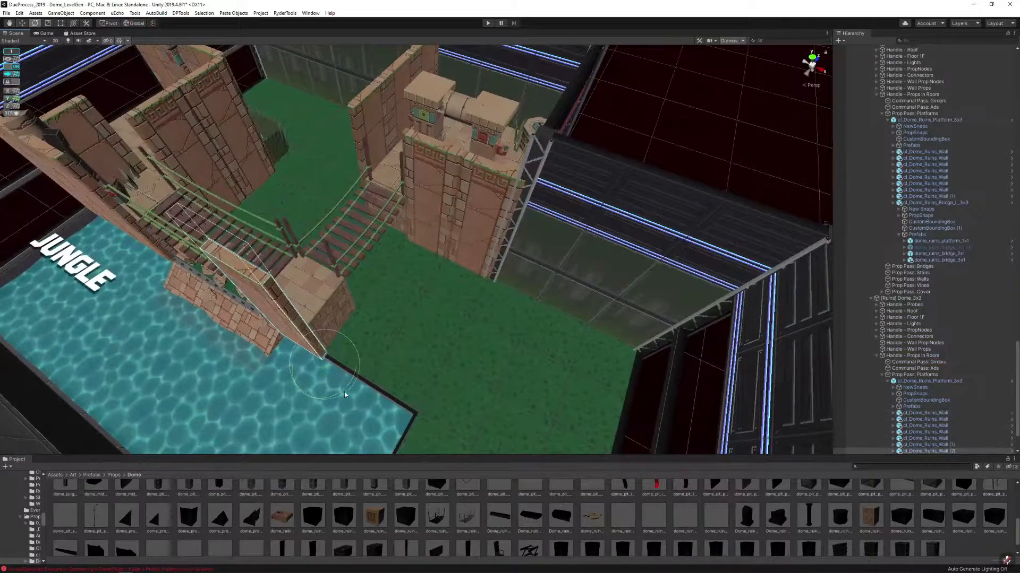
{"action": "left_click_drag", "start_coordinate": [344, 391], "coordinate": [359, 369]}
{"action": "key", "text": "w"}
{"action": "mouse_move", "coordinate": [359, 369]}
{"action": "right_mouse_down"}
{"action": "mouse_move", "coordinate": [343, 366]}
{"action": "mouse_move", "coordinate": [367, 355]}
{"action": "right_mouse_up"}
{"action": "key", "text": "w"}
{"action": "left_click_drag", "start_coordinate": [384, 331], "coordinate": [378, 341]}
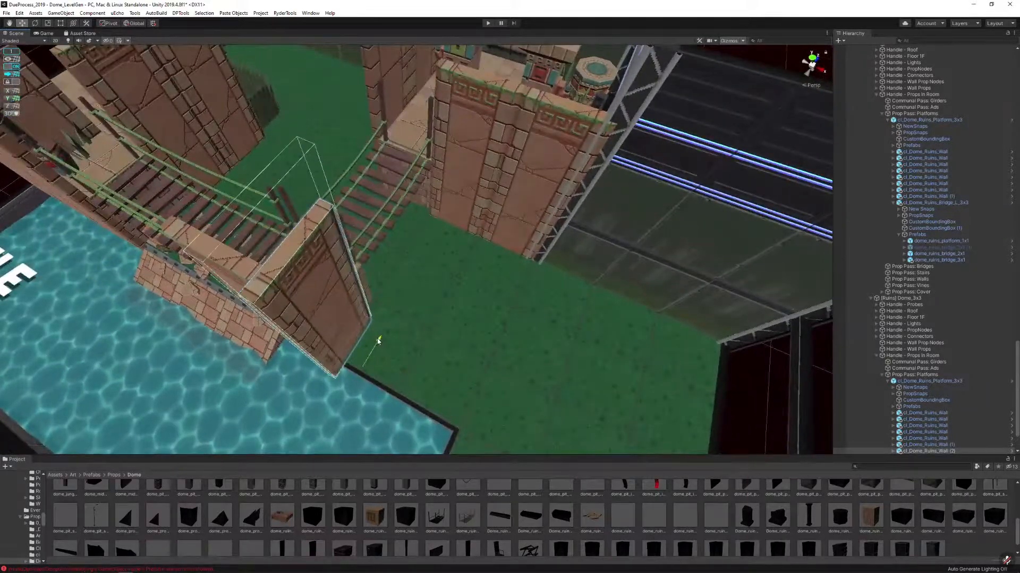
{"action": "right_click_drag", "start_coordinate": [380, 334], "coordinate": [512, 276]}
{"action": "right_click_drag", "start_coordinate": [597, 177], "coordinate": [590, 179]}
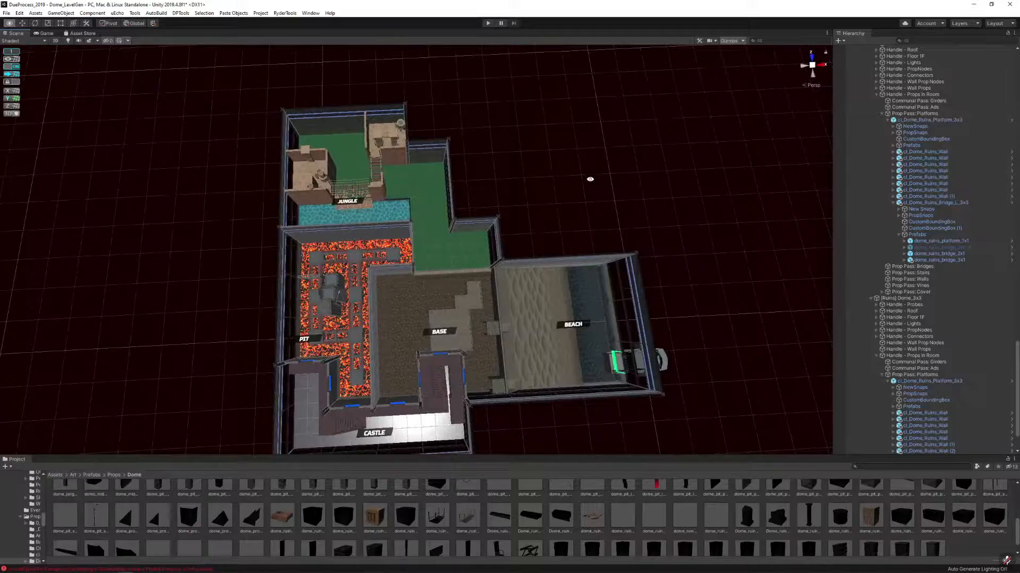
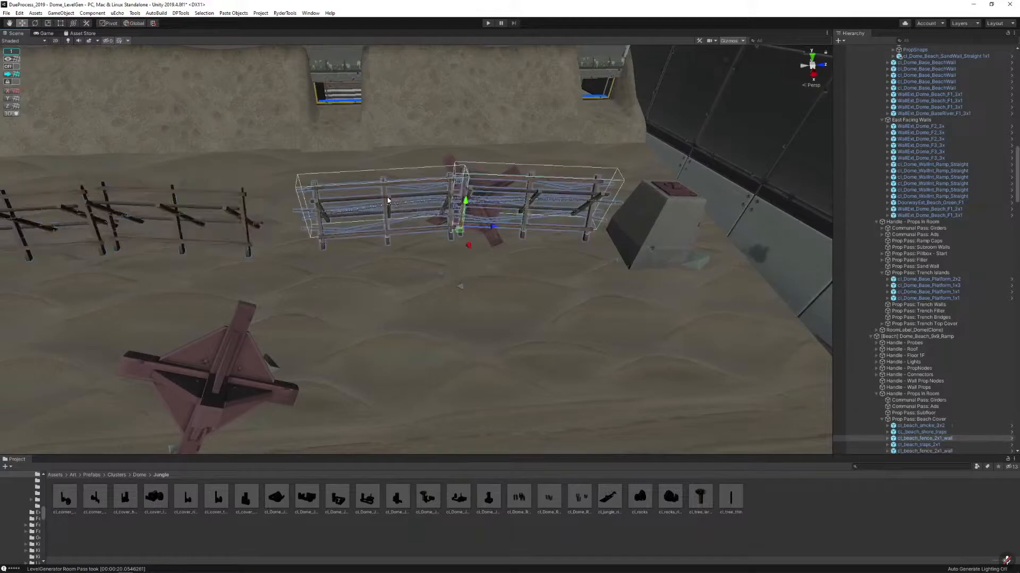
Nudge the beach fence beside the concrete block sideways, and reposition it together with the second cl_beach_fence_2x1_wall
{"action": "left_click_drag", "start_coordinate": [495, 227], "coordinate": [502, 227]}
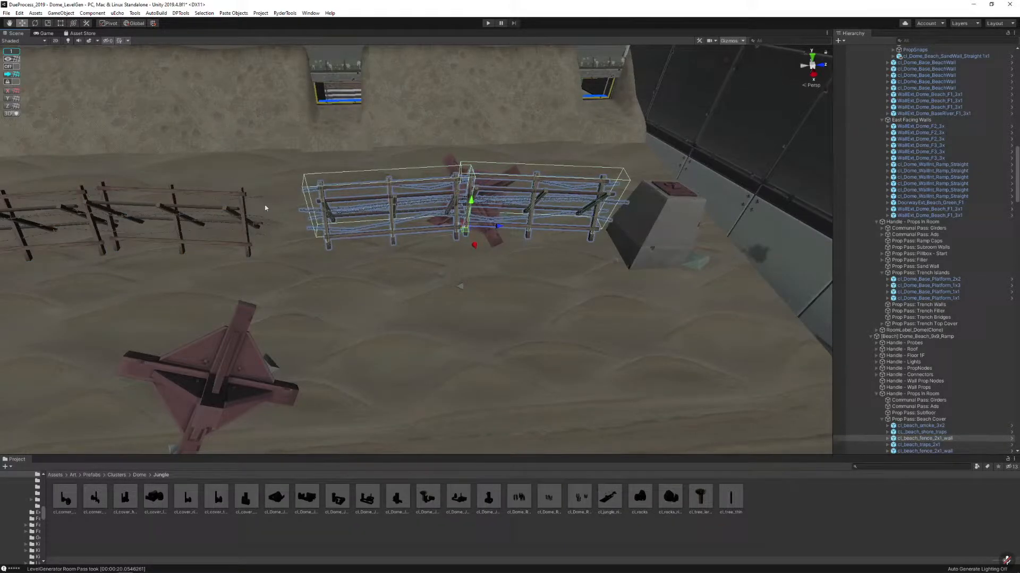
{"action": "scroll", "coordinate": [510, 223], "scroll_direction": "down", "scroll_amount": 8}
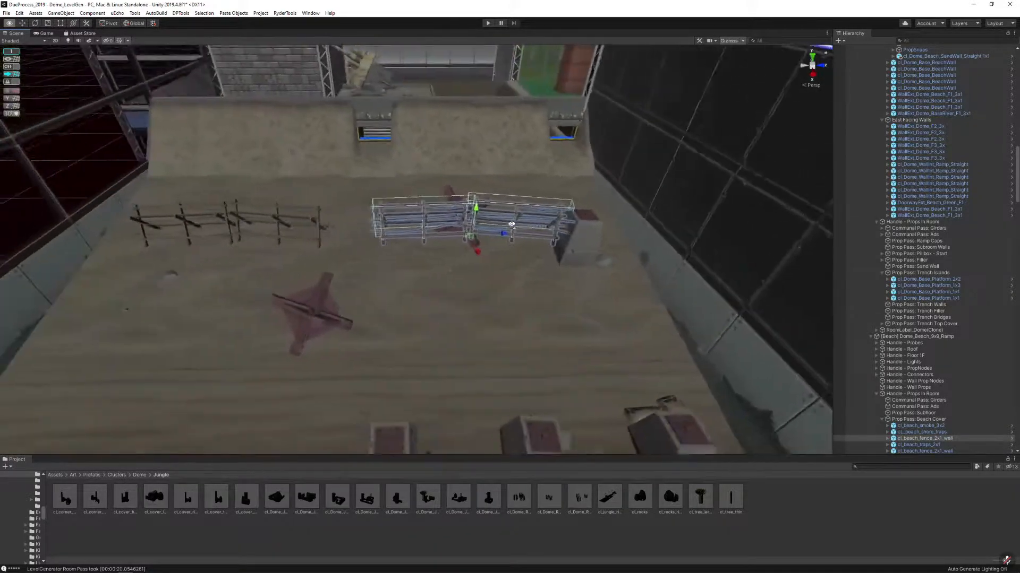
{"action": "left_click", "coordinate": [333, 222], "text": "shift"}
{"action": "left_click_drag", "start_coordinate": [277, 249], "coordinate": [305, 234]}
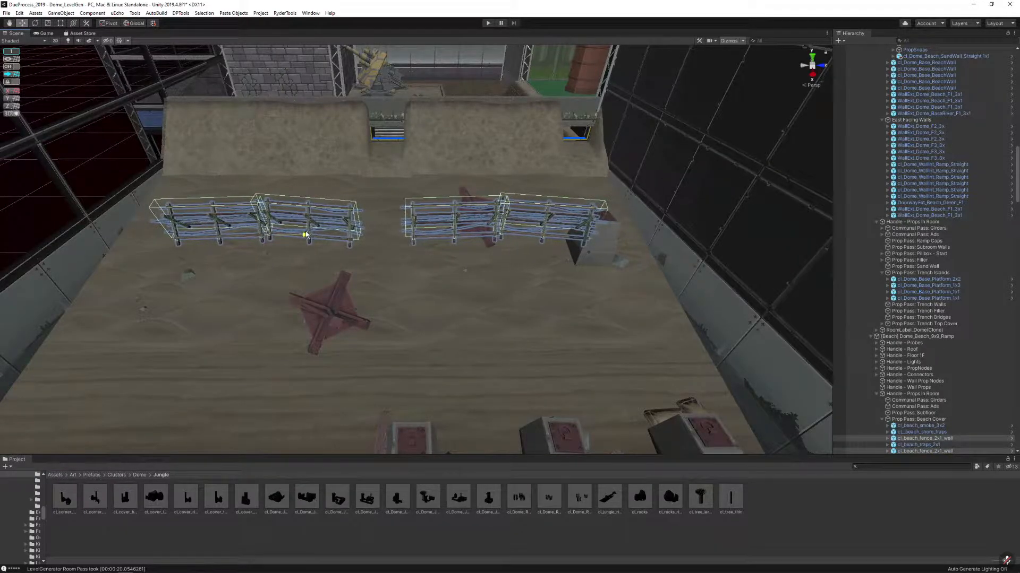
Move cl_beach_traps_2x1 away from the fence toward the water and slightly inward from the side wall
{"action": "left_click", "coordinate": [346, 223]}
{"action": "left_click", "coordinate": [335, 303]}
{"action": "key", "text": "s"}
{"action": "right_click_drag", "start_coordinate": [339, 293], "coordinate": [332, 296]}
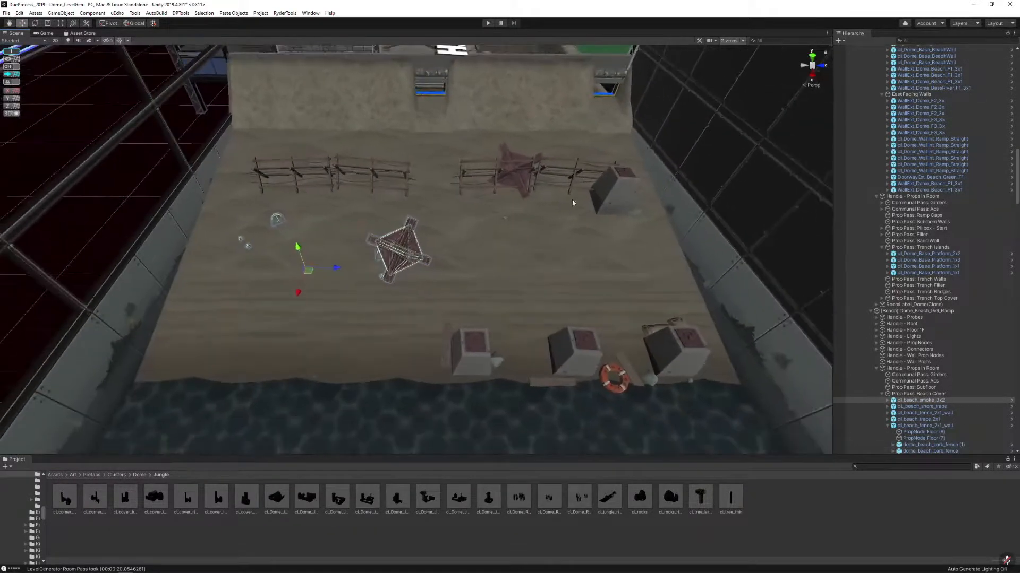
{"action": "left_click", "coordinate": [622, 201]}
{"action": "right_click_drag", "start_coordinate": [464, 202], "coordinate": [396, 209]}
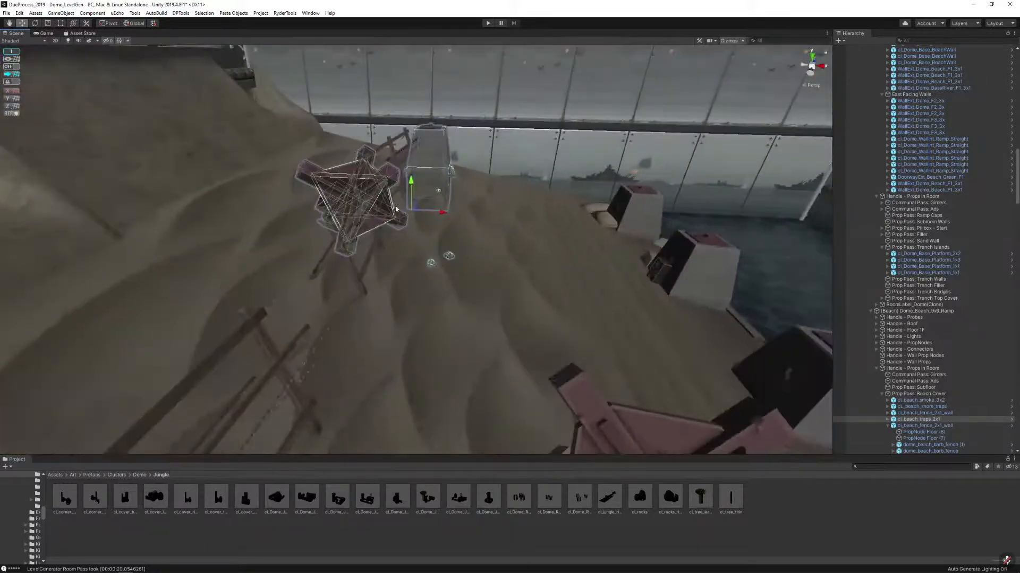
{"action": "left_click_drag", "start_coordinate": [425, 209], "coordinate": [476, 234]}
{"action": "key", "text": "w"}
{"action": "right_click_drag", "start_coordinate": [528, 205], "coordinate": [329, 241]}
{"action": "key", "text": "s"}
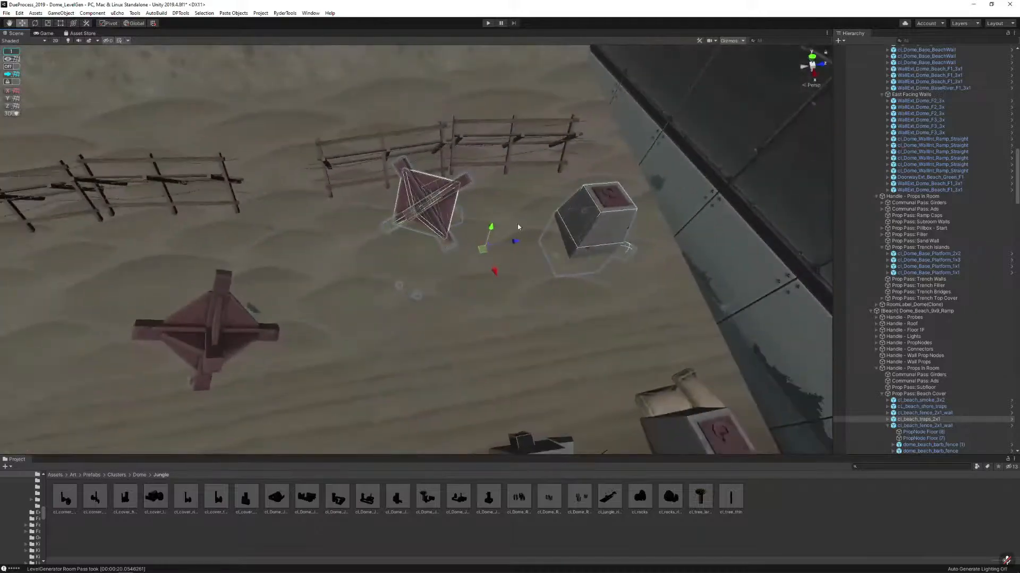
{"action": "left_click_drag", "start_coordinate": [514, 247], "coordinate": [478, 250]}
{"action": "key", "text": "s"}
{"action": "right_click_drag", "start_coordinate": [477, 251], "coordinate": [451, 292]}
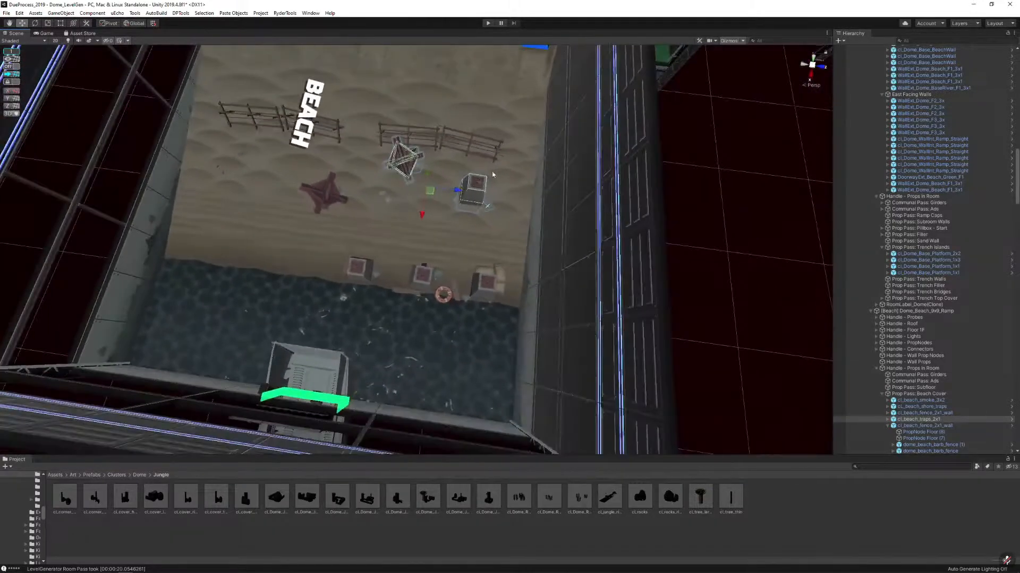
Shift cl_beach_shore_traps sideways along the waterline and move cl_beach_traps_2x1 to the opposite side of the beach, next to the shore row
{"action": "left_click", "coordinate": [425, 276]}
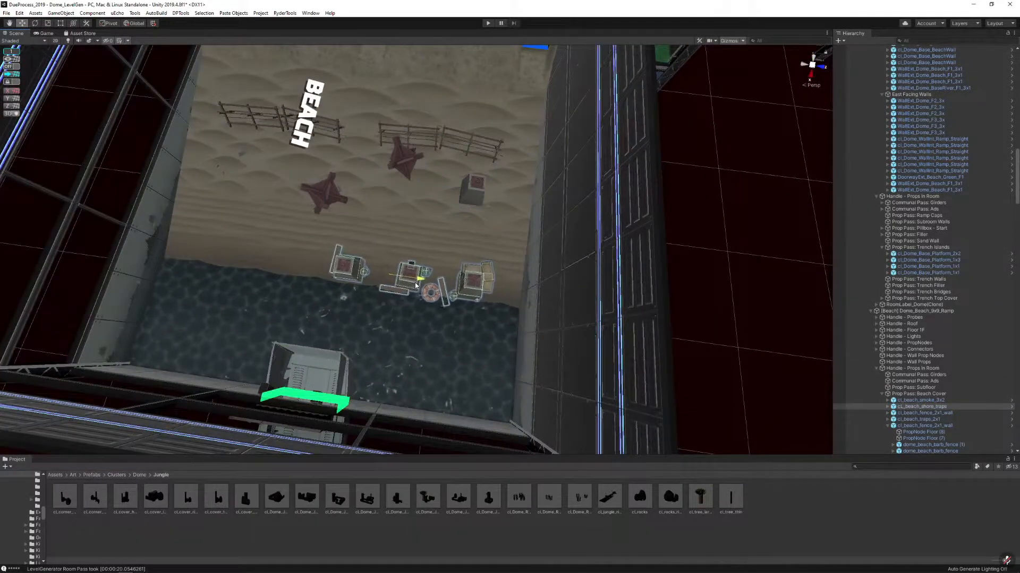
{"action": "left_click", "coordinate": [467, 196]}
{"action": "left_click_drag", "start_coordinate": [437, 187], "coordinate": [248, 251]}
{"action": "right_click_drag", "start_coordinate": [360, 242], "coordinate": [397, 179]}
{"action": "key", "text": "w"}
{"action": "left_click_drag", "start_coordinate": [397, 155], "coordinate": [396, 229]}
{"action": "right_click_drag", "start_coordinate": [397, 228], "coordinate": [460, 278]}
{"action": "left_click_drag", "start_coordinate": [450, 287], "coordinate": [435, 286]}
{"action": "right_click_drag", "start_coordinate": [435, 286], "coordinate": [436, 284]}
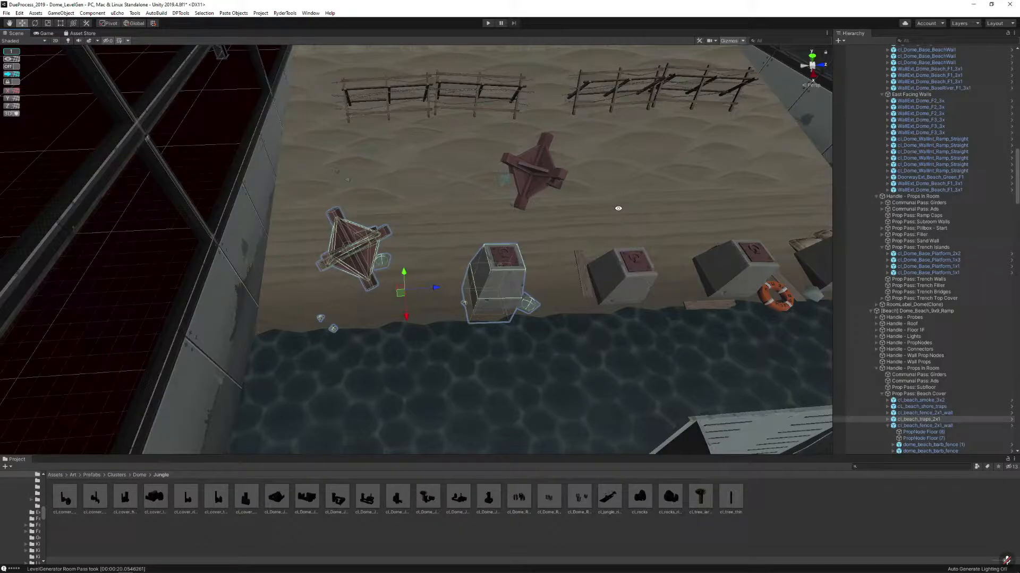
Reposition the two cl_beach_fence_2x1_wall fences sideways so each stands closer to its side wall
{"action": "right_click_drag", "start_coordinate": [622, 208], "coordinate": [496, 140]}
{"action": "left_click", "coordinate": [348, 118]}
{"action": "right_click_drag", "start_coordinate": [347, 117], "coordinate": [449, 192]}
{"action": "left_click", "coordinate": [400, 197]}
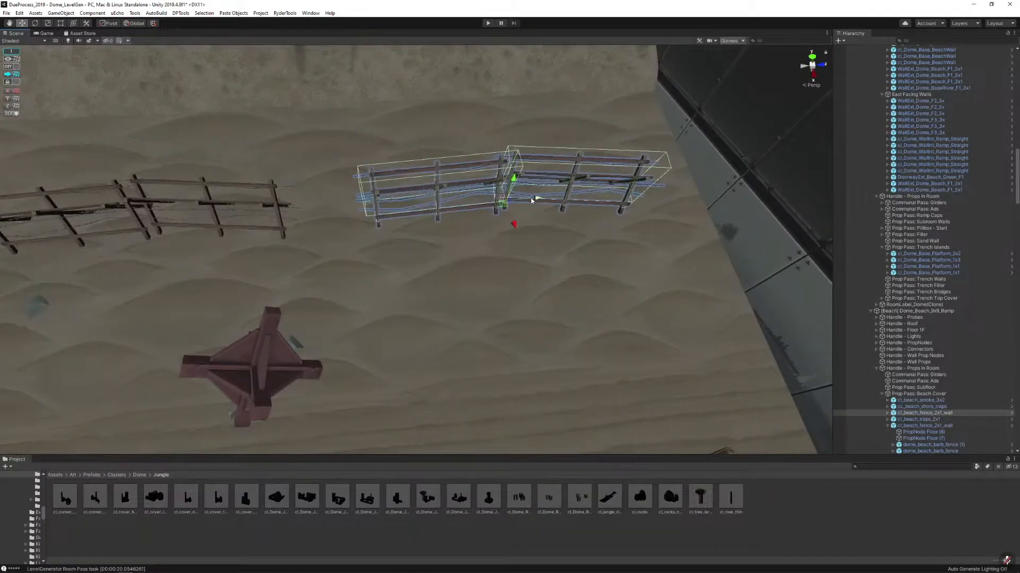
{"action": "right_click_drag", "start_coordinate": [534, 201], "coordinate": [412, 191]}
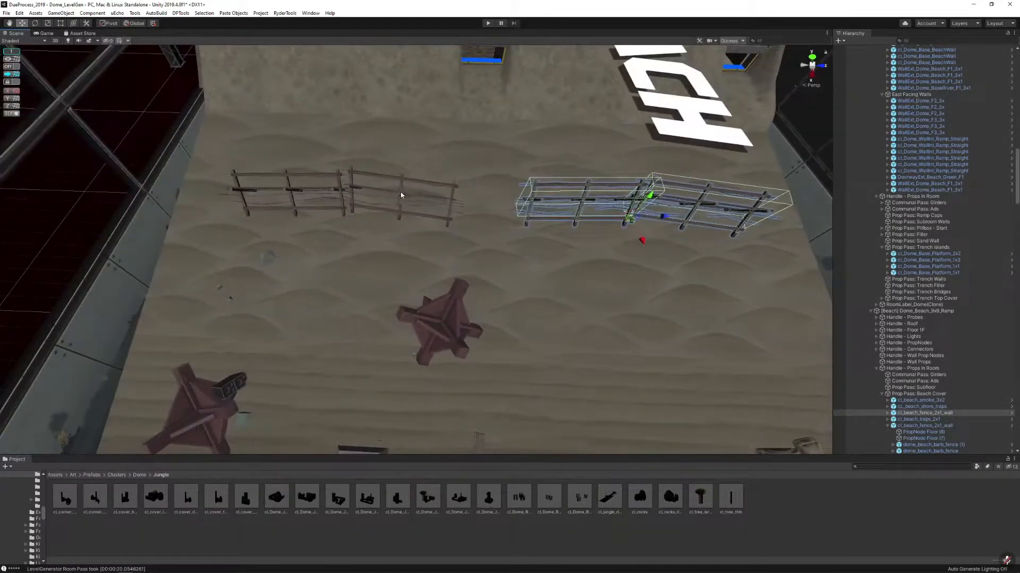
{"action": "left_click", "coordinate": [401, 196]}
{"action": "left_click_drag", "start_coordinate": [387, 208], "coordinate": [318, 204]}
{"action": "scroll", "coordinate": [367, 208], "scroll_direction": "down", "scroll_amount": 10}
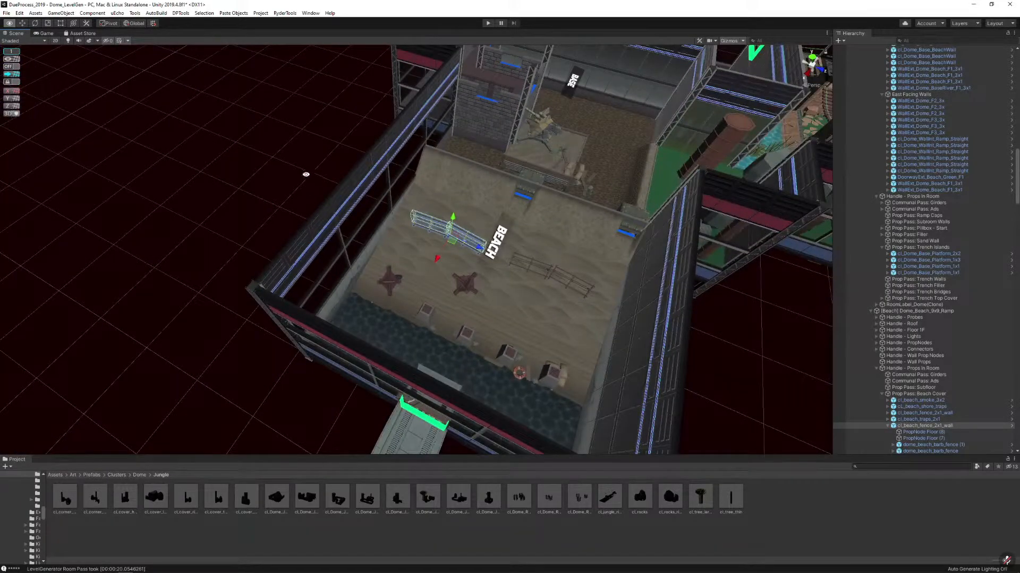
Rotate cl_dome_base_cover_2x2_Artillery on the base platform so its barrel points toward the beach
{"action": "left_click", "coordinate": [289, 172]}
{"action": "scroll", "coordinate": [337, 194], "scroll_direction": "up", "scroll_amount": 5}
{"action": "left_click_drag", "start_coordinate": [460, 181], "coordinate": [229, 193], "text": "alt"}
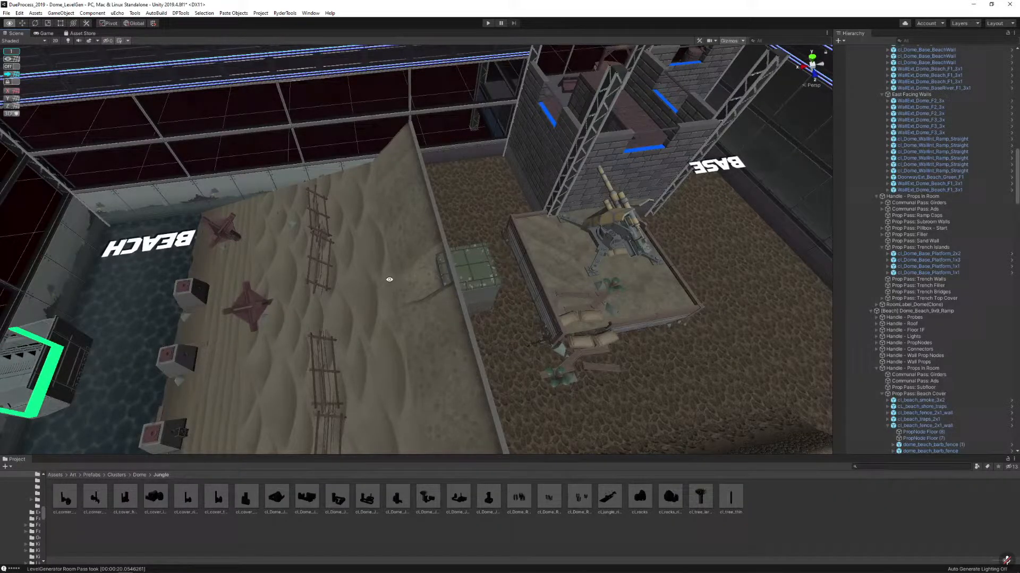
{"action": "left_click", "coordinate": [593, 225]}
{"action": "key", "text": "f"}
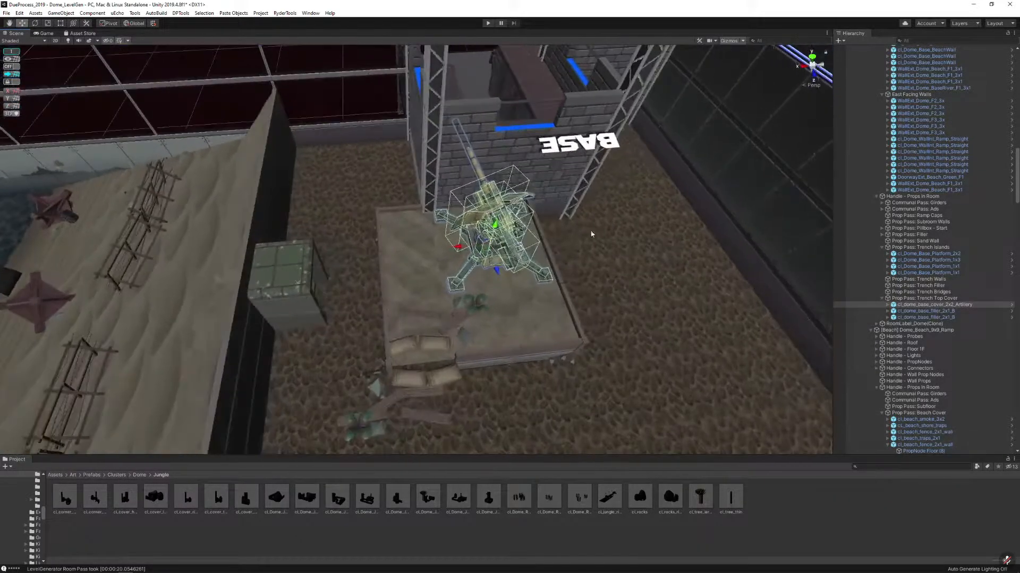
{"action": "key", "text": "e"}
{"action": "left_click_drag", "start_coordinate": [484, 272], "coordinate": [587, 266]}
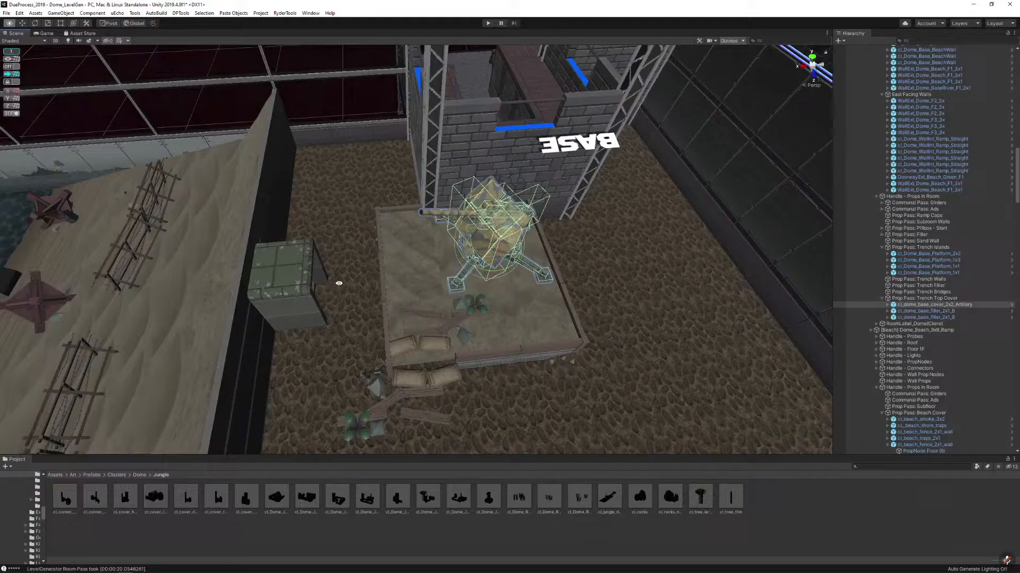
Delete the cl_dome_base_filler_2x1_B lying off the edge of the artillery platform
{"action": "right_click_drag", "start_coordinate": [356, 283], "coordinate": [371, 305]}
{"action": "left_click", "coordinate": [363, 320]}
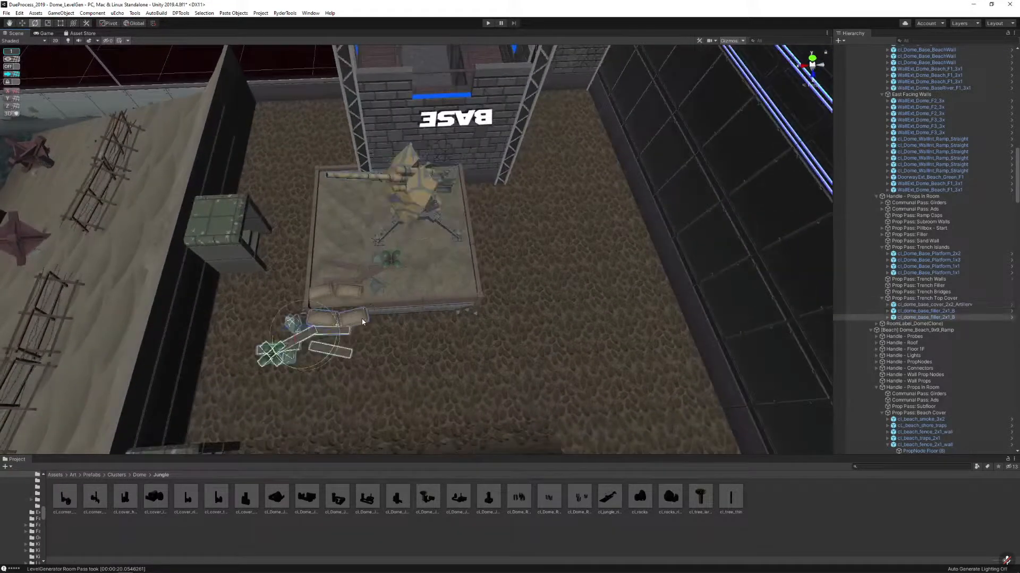
{"action": "key", "text": "Delete"}
Delete the 1x1 and 1x3 platform pieces of the artillery's trench island, keeping only the 2x2 platform
{"action": "left_click", "coordinate": [340, 255]}
{"action": "left_click_drag", "start_coordinate": [341, 255], "coordinate": [425, 227], "text": "alt"}
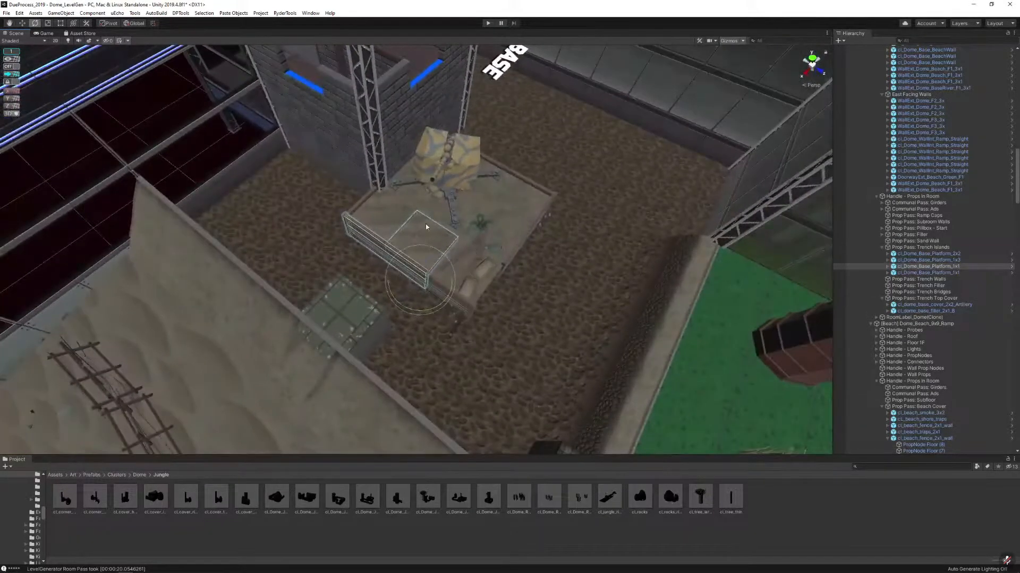
{"action": "left_click", "coordinate": [442, 168]}
{"action": "left_click_drag", "start_coordinate": [442, 169], "coordinate": [504, 207], "text": "alt"}
{"action": "key", "text": "w"}
{"action": "right_click_drag", "start_coordinate": [503, 209], "coordinate": [482, 250]}
{"action": "left_click", "coordinate": [460, 242]}
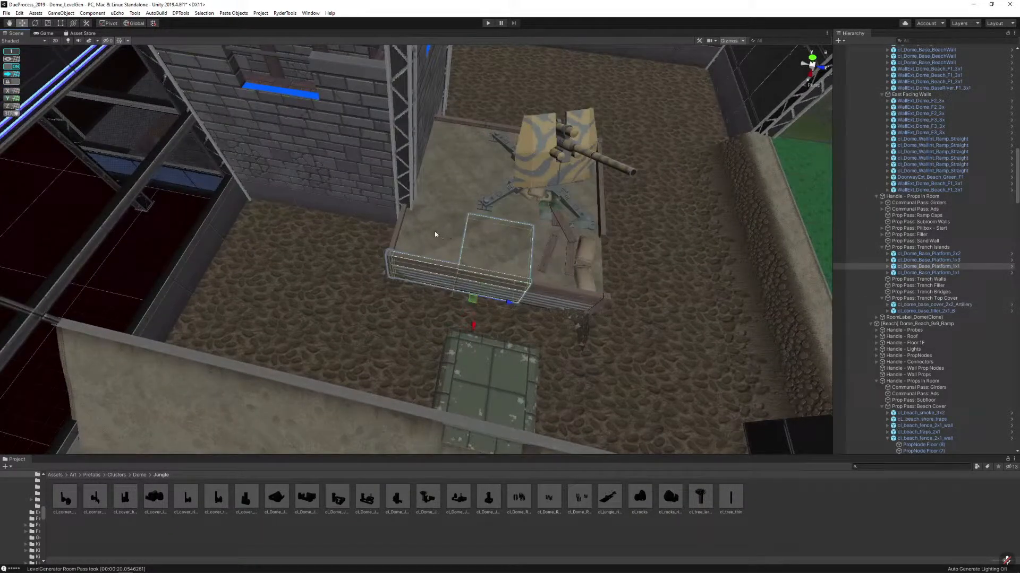
{"action": "key", "text": "Delete"}
{"action": "left_click", "coordinate": [537, 266]}
{"action": "key", "text": "Delete"}
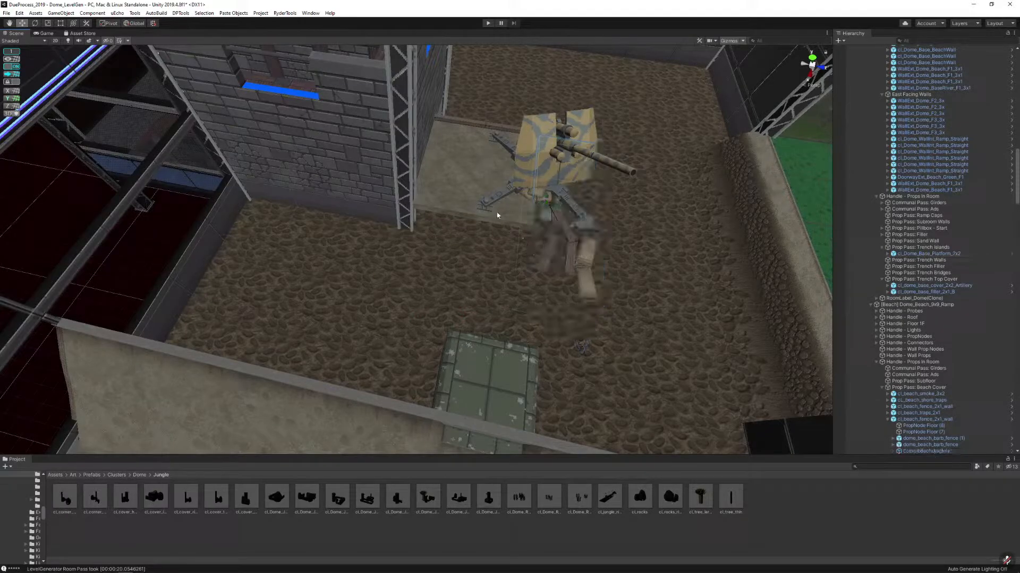
Move cl_Dome_Base_Platform_2x2 beneath the artillery and place a duplicate of it on the beach side
{"action": "left_click", "coordinate": [499, 199]}
{"action": "left_click_drag", "start_coordinate": [518, 260], "coordinate": [576, 266]}
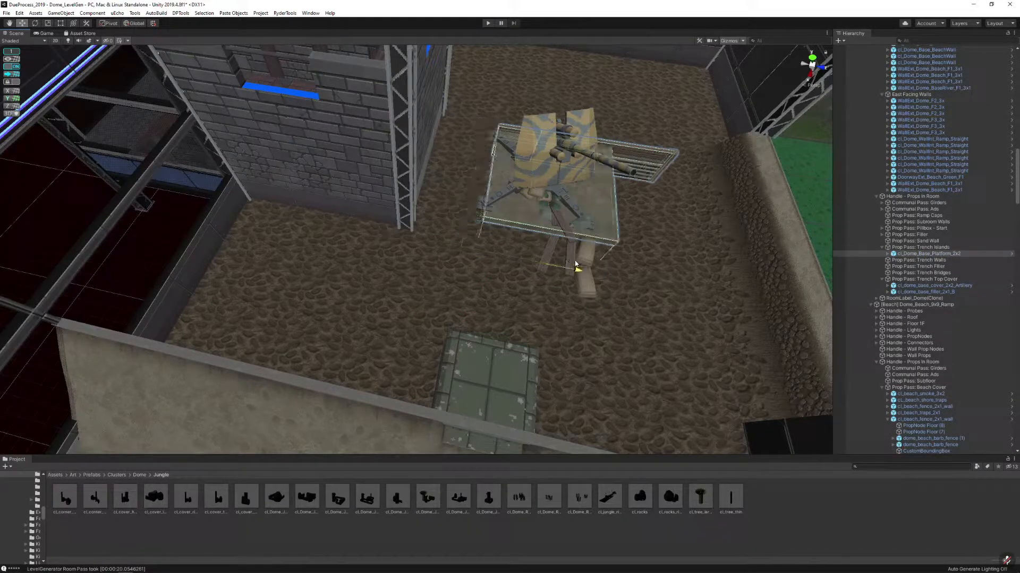
{"action": "key", "text": "f"}
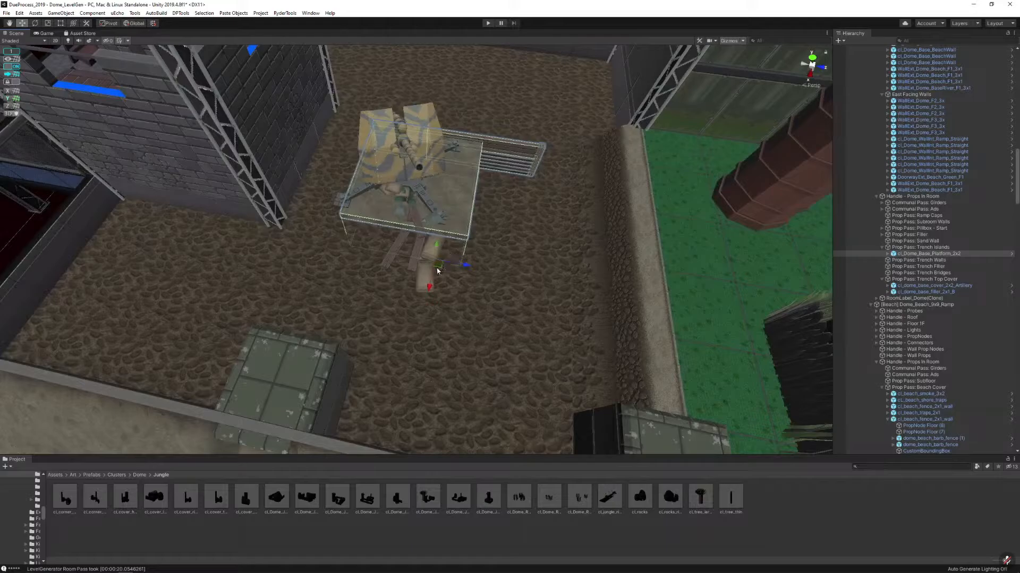
{"action": "key", "text": "ctrl+d"}
{"action": "left_click_drag", "start_coordinate": [437, 267], "coordinate": [402, 309]}
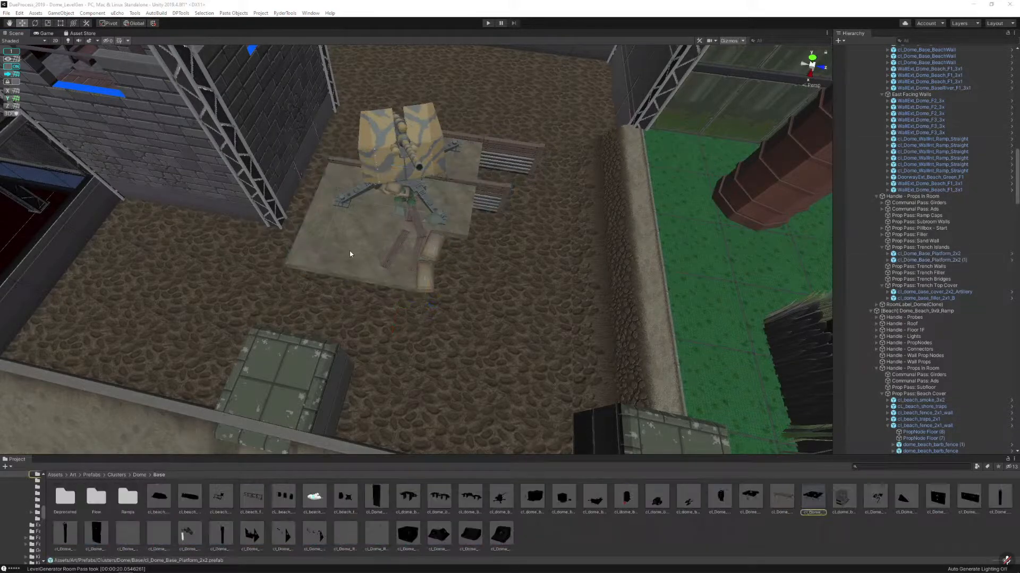
Replace the duplicated 2x2 platform with the cl_Dome_Base_Platform_1x1 prefab
{"action": "left_click", "coordinate": [362, 276]}
{"action": "key", "text": "ctrl+shift+r"}
{"action": "left_click_drag", "start_coordinate": [750, 498], "coordinate": [608, 124]}
{"action": "left_click", "coordinate": [678, 311]}
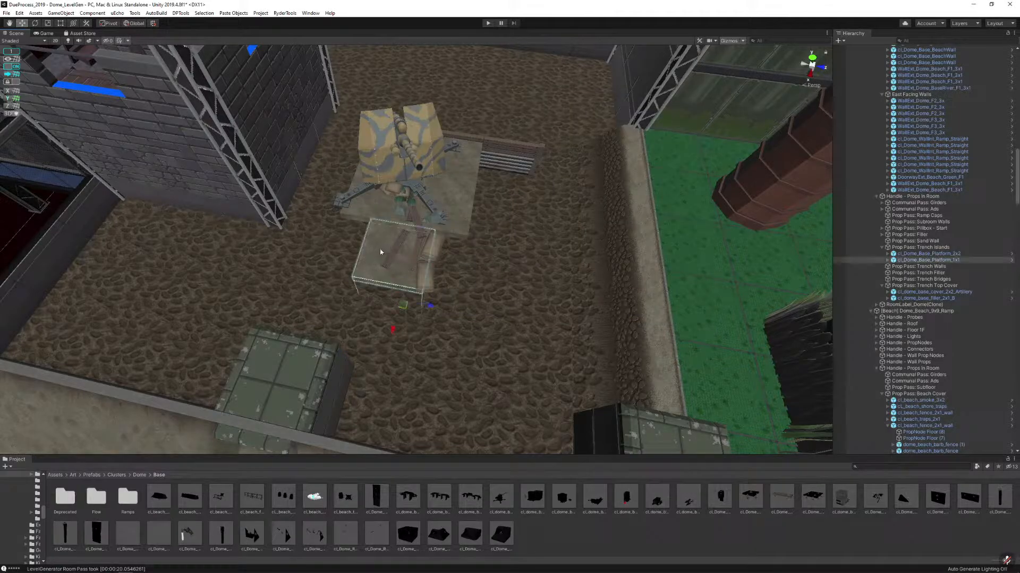
Align the 1x1 platform with the 2x2 platform's beach edge and duplicate it to fill in beneath the sandbags
{"action": "key", "text": "f"}
{"action": "left_click_drag", "start_coordinate": [444, 276], "coordinate": [469, 280]}
{"action": "key", "text": "ctrl+d"}
{"action": "scroll", "coordinate": [470, 280], "scroll_direction": "down", "scroll_amount": 5}
Duplicate the 1x1 platform into a row of three tiles along the beach side of the brick tower
{"action": "key", "text": "ctrl+d"}
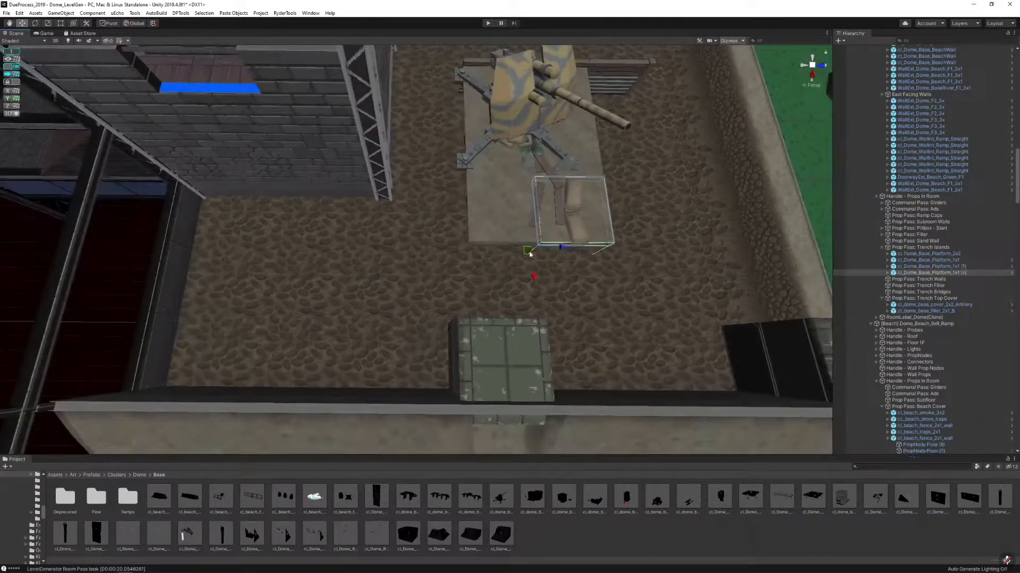
{"action": "left_click_drag", "start_coordinate": [584, 243], "coordinate": [294, 234]}
{"action": "key", "text": "ctrl+d"}
{"action": "key", "text": "ctrl+d"}
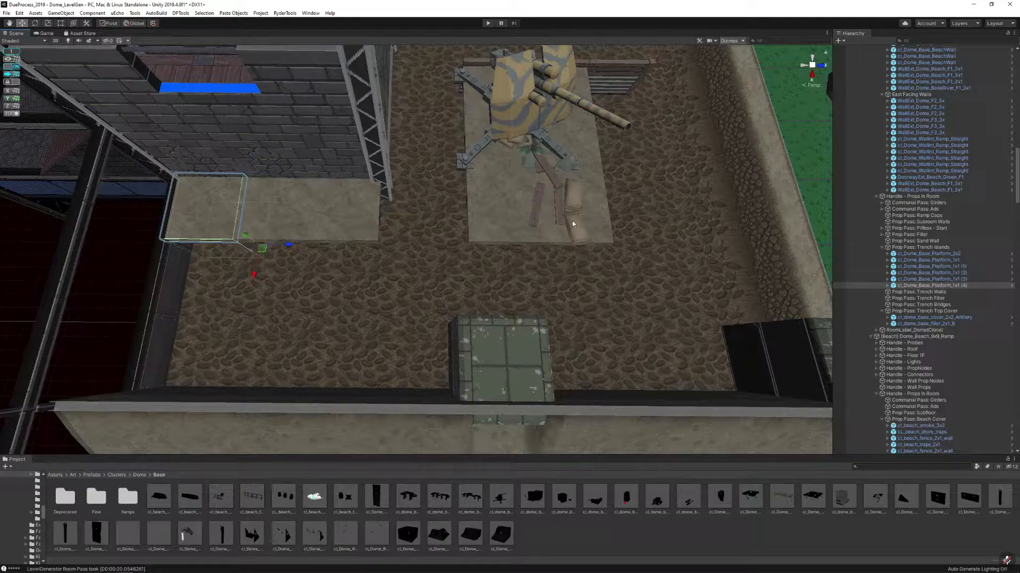
Remove the 2x1 and 1x1 trench walls from cl_Dome_Base_Platform_2x2 under the artillery
{"action": "left_click", "coordinate": [572, 223]}
{"action": "right_click_drag", "start_coordinate": [572, 223], "coordinate": [501, 213]}
{"action": "key", "text": "d"}
{"action": "left_click", "coordinate": [501, 214]}
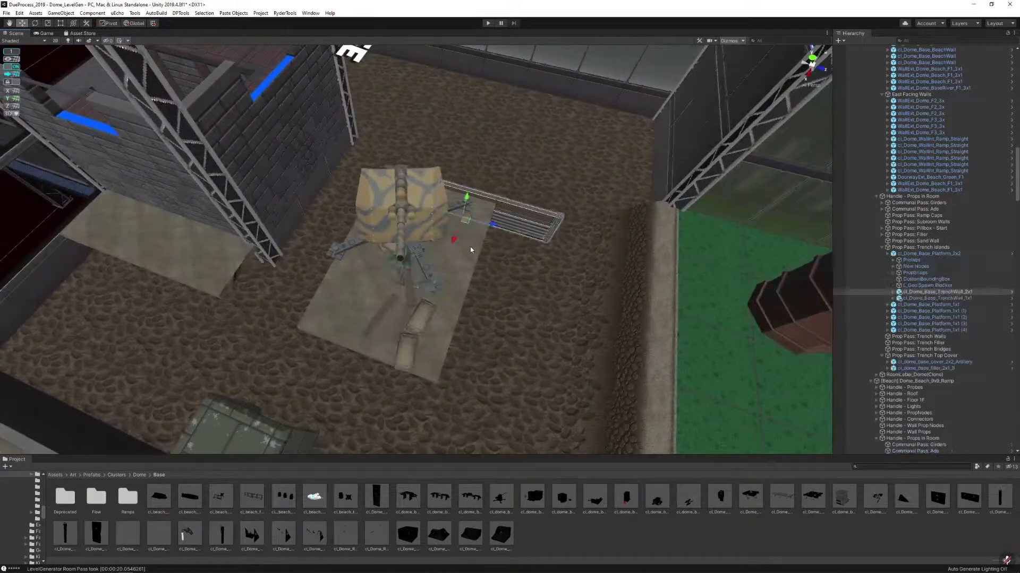
{"action": "left_click", "coordinate": [470, 250]}
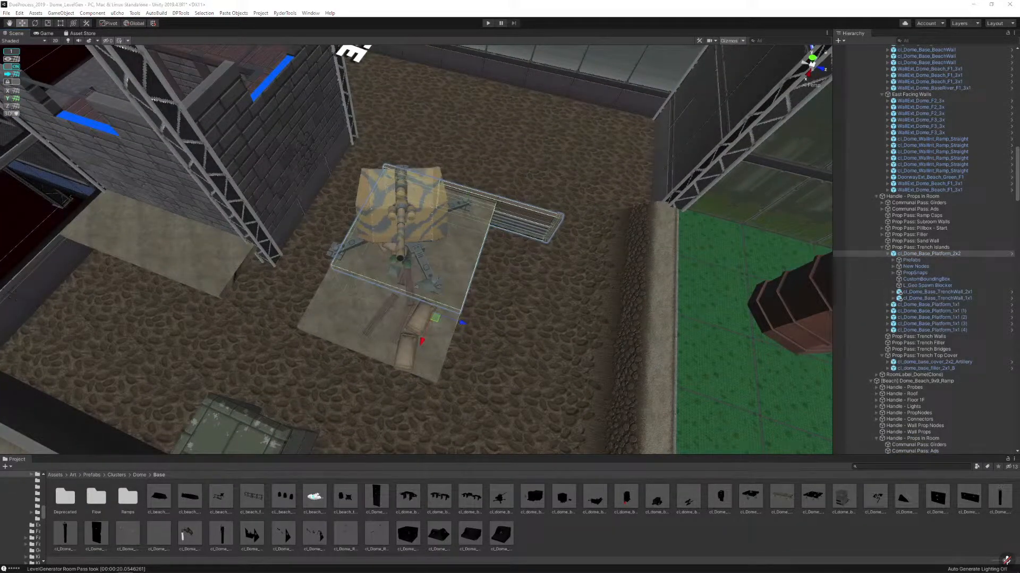
Duplicate two 1x1 platforms from the tower row and place two successive pairs behind the artillery to lengthen the island
{"action": "left_click", "coordinate": [197, 257]}
{"action": "left_click", "coordinate": [141, 234], "text": "shift"}
{"action": "right_click_drag", "start_coordinate": [142, 235], "coordinate": [82, 223]}
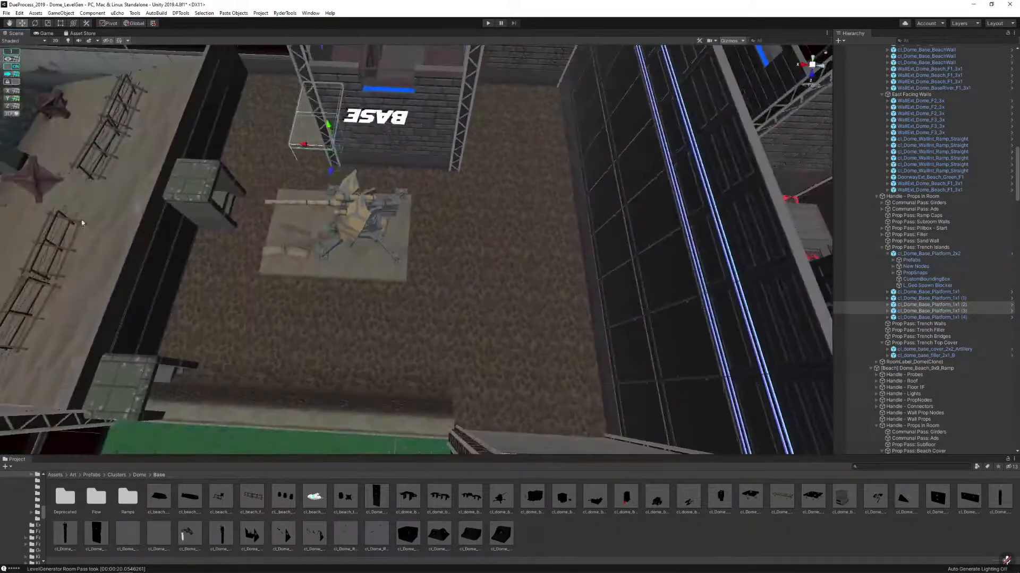
{"action": "key", "text": "ctrl+d"}
{"action": "left_click_drag", "start_coordinate": [342, 159], "coordinate": [434, 258]}
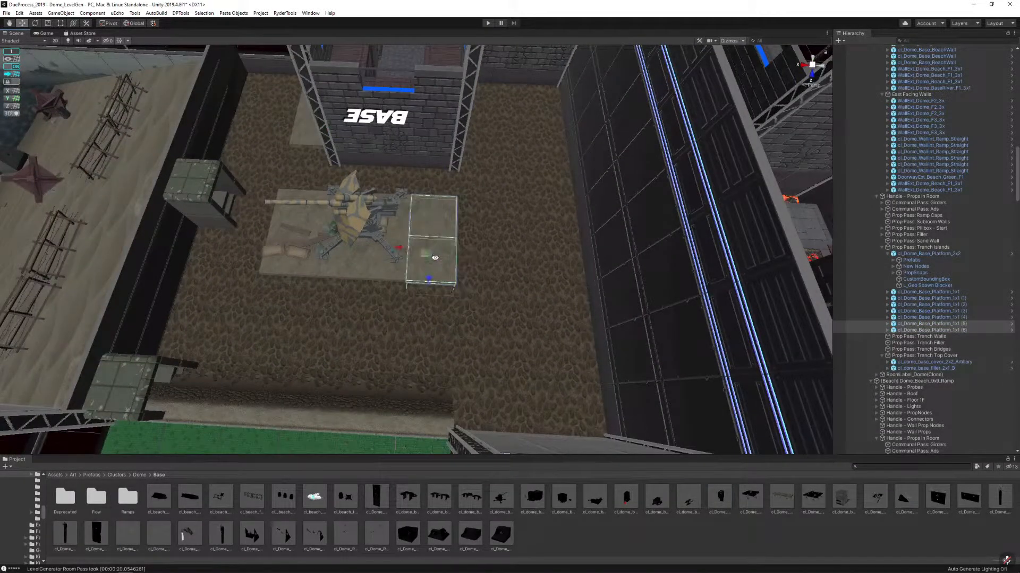
{"action": "right_click_drag", "start_coordinate": [434, 257], "coordinate": [423, 266]}
{"action": "key", "text": "ctrl+d"}
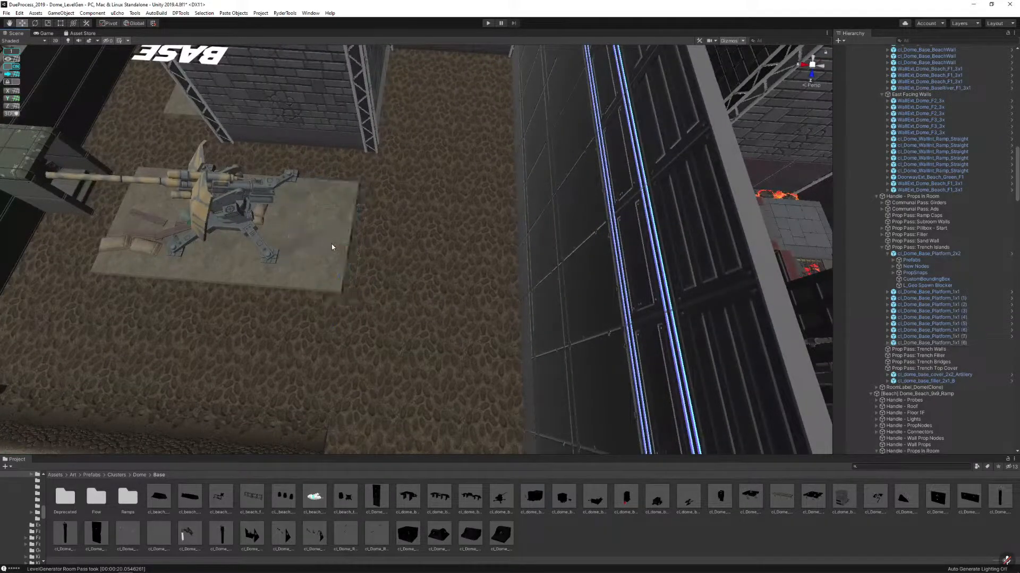
{"action": "left_click_drag", "start_coordinate": [281, 287], "coordinate": [353, 291]}
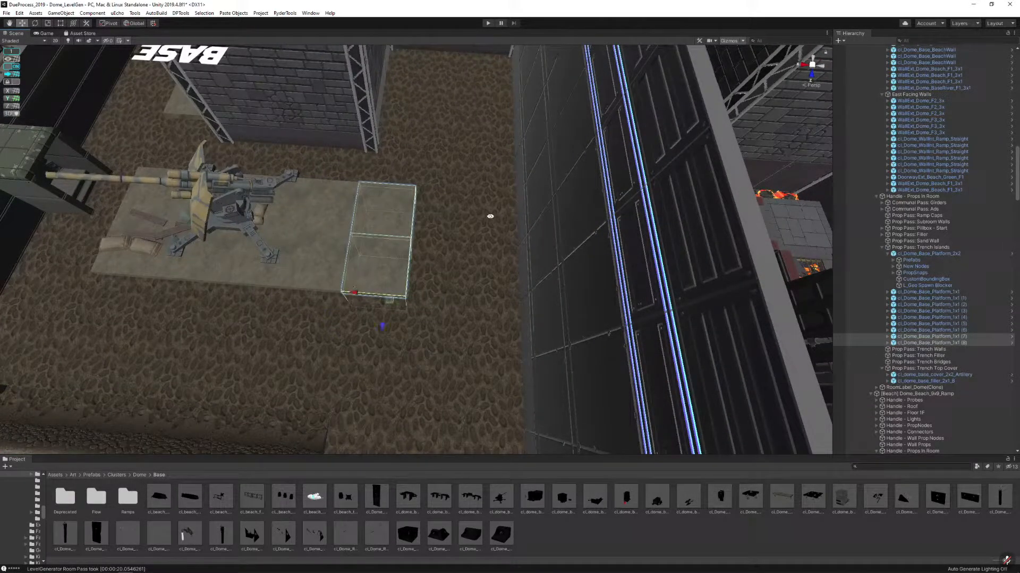
Duplicate further 1x1 platforms at the island's far end and add side tiles on both sides to form a crossbar
{"action": "right_click_drag", "start_coordinate": [396, 246], "coordinate": [325, 219]}
{"action": "key", "text": "ctrl+d"}
{"action": "left_click_drag", "start_coordinate": [371, 282], "coordinate": [231, 335]}
{"action": "key", "text": "ctrl+d"}
{"action": "left_click", "coordinate": [348, 296]}
{"action": "key", "text": "ctrl+d"}
{"action": "key", "text": "ctrl+d"}
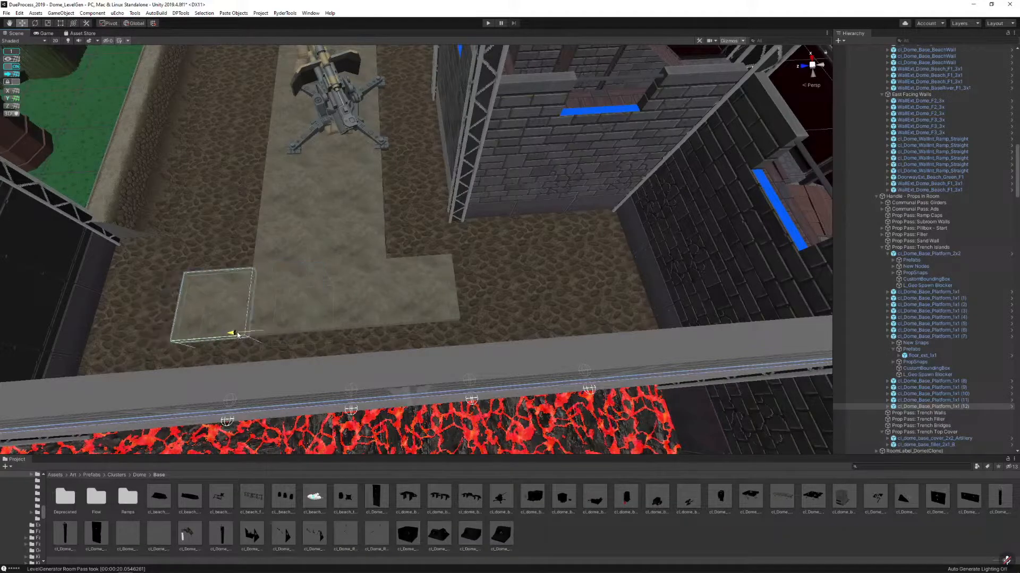
Extend the crossbar arm on the grass room's side with one more duplicated 1x1 platform
{"action": "key", "text": "a"}
{"action": "right_click_drag", "start_coordinate": [231, 335], "coordinate": [249, 340]}
{"action": "key", "text": "ctrl+d"}
{"action": "left_click_drag", "start_coordinate": [424, 311], "coordinate": [351, 317]}
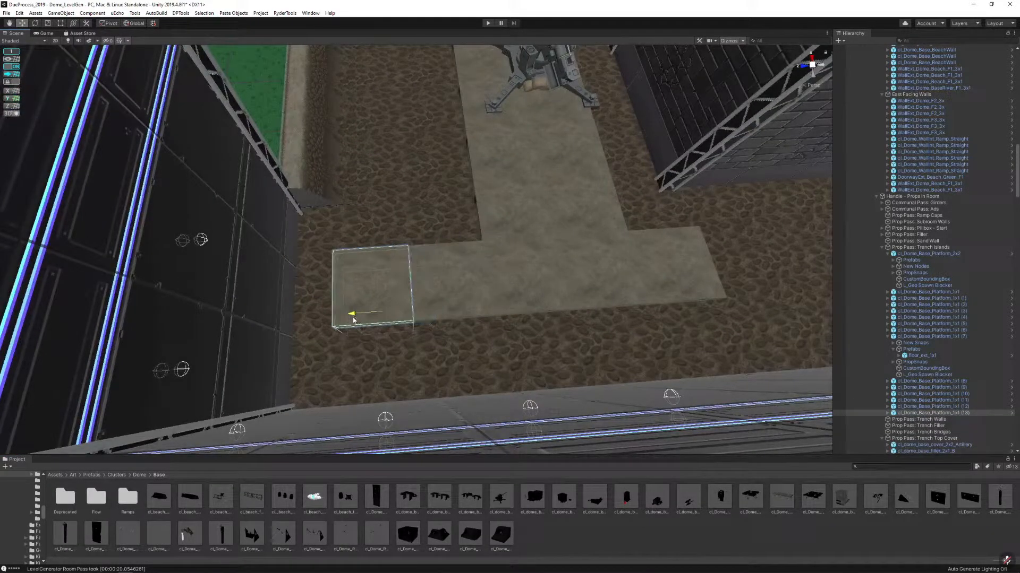
Duplicate the end 1x1 platform and fit the copy into the inner corner between the crossbar and the artillery strip
{"action": "right_click_drag", "start_coordinate": [355, 319], "coordinate": [536, 296]}
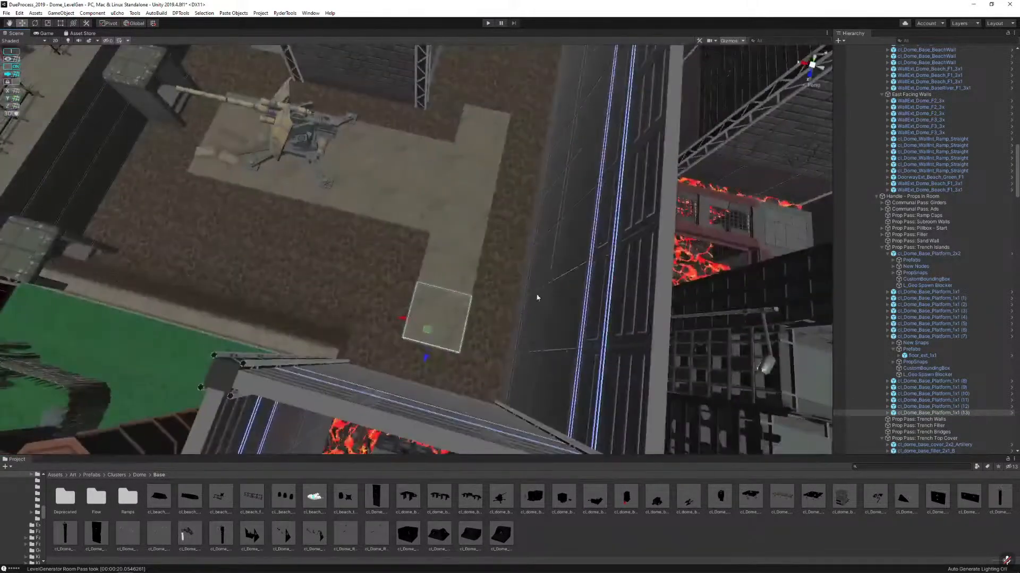
{"action": "key", "text": "ctrl+d"}
{"action": "key", "text": "ctrl+d"}
{"action": "left_click_drag", "start_coordinate": [429, 334], "coordinate": [399, 281]}
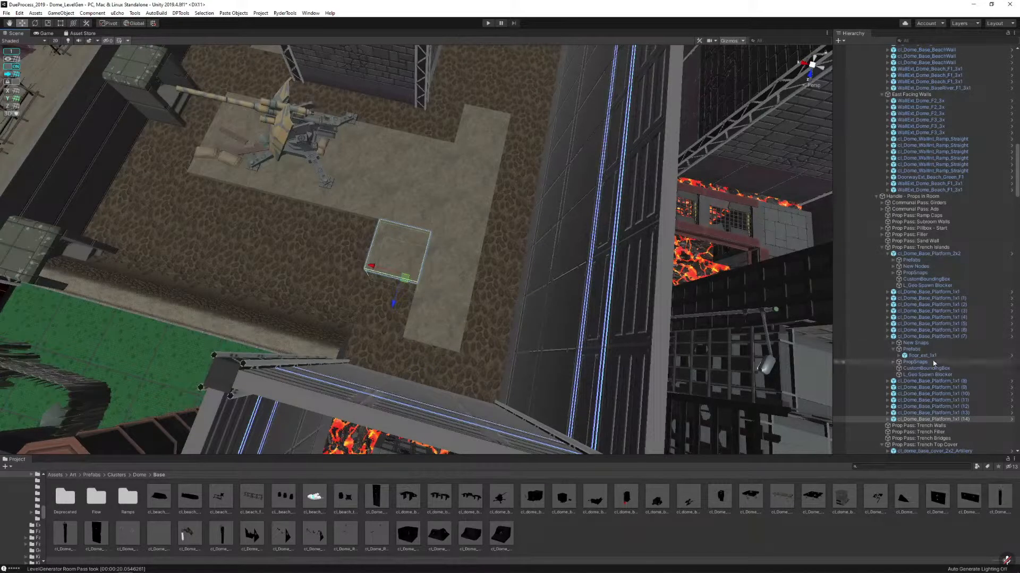
Highlight all trench island platforms to examine the tile layout, and select the inner-corner 1x1 platform
{"action": "left_click", "coordinate": [888, 336]}
{"action": "left_click", "coordinate": [887, 254]}
{"action": "left_click", "coordinate": [910, 254], "text": "shift"}
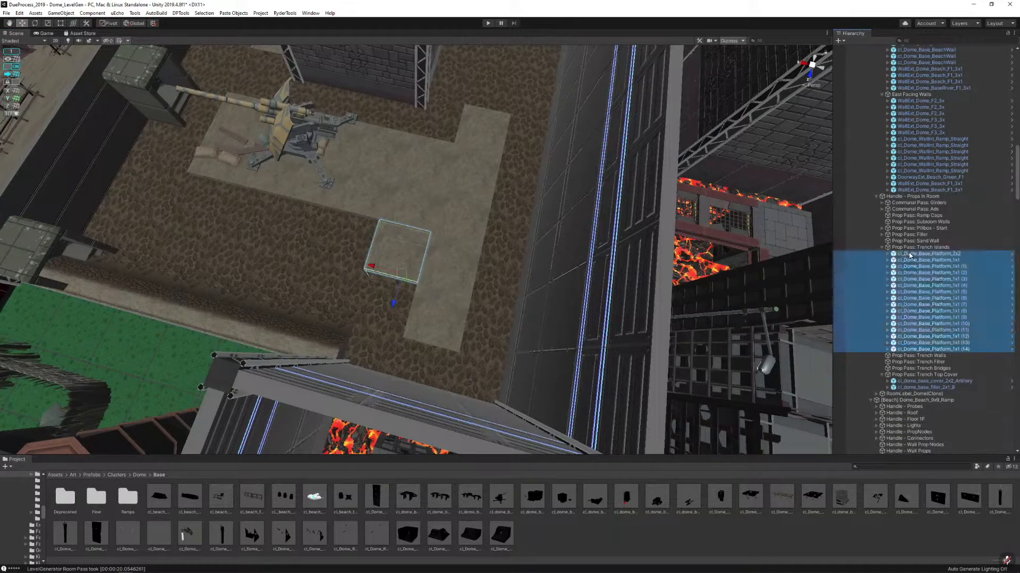
{"action": "right_click_drag", "start_coordinate": [516, 267], "coordinate": [560, 264]}
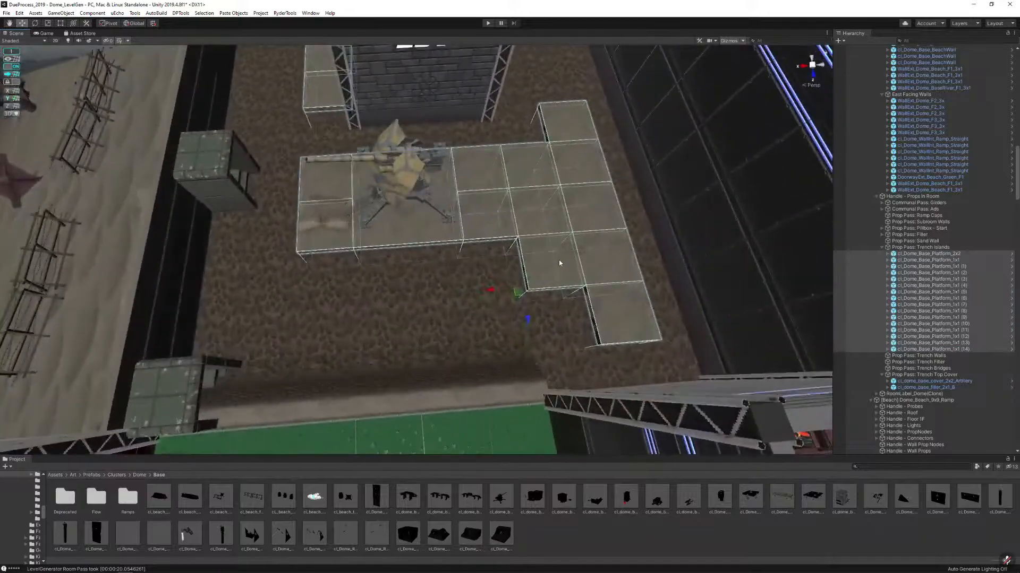
{"action": "left_click", "coordinate": [545, 267]}
{"action": "left_click", "coordinate": [547, 256]}
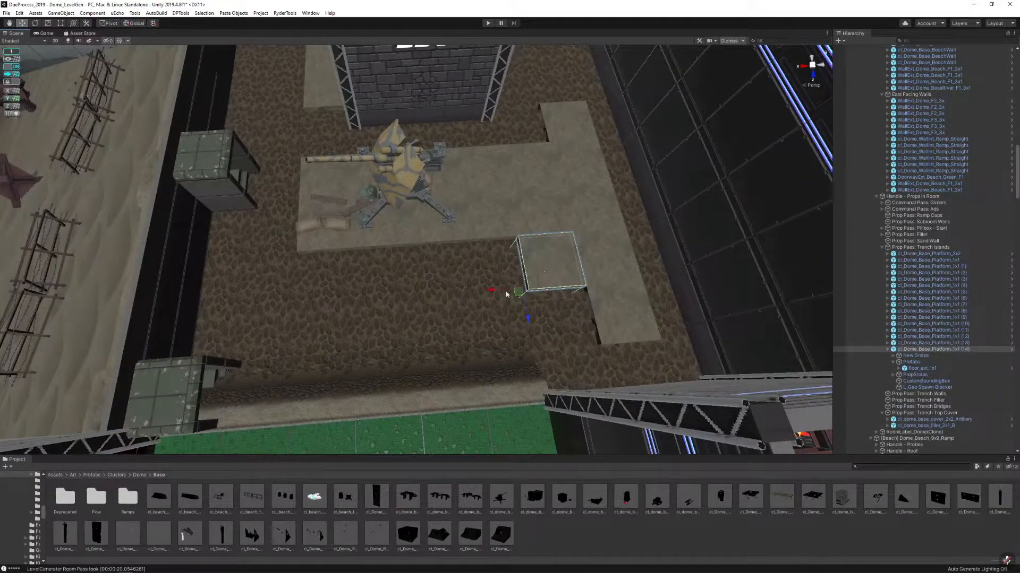
Duplicate the inner-corner 1x1 platform and line up two more copies along the artillery strip's grass room side
{"action": "key", "text": "ctrl+d"}
{"action": "left_click_drag", "start_coordinate": [506, 293], "coordinate": [401, 299]}
{"action": "key", "text": "ctrl+d"}
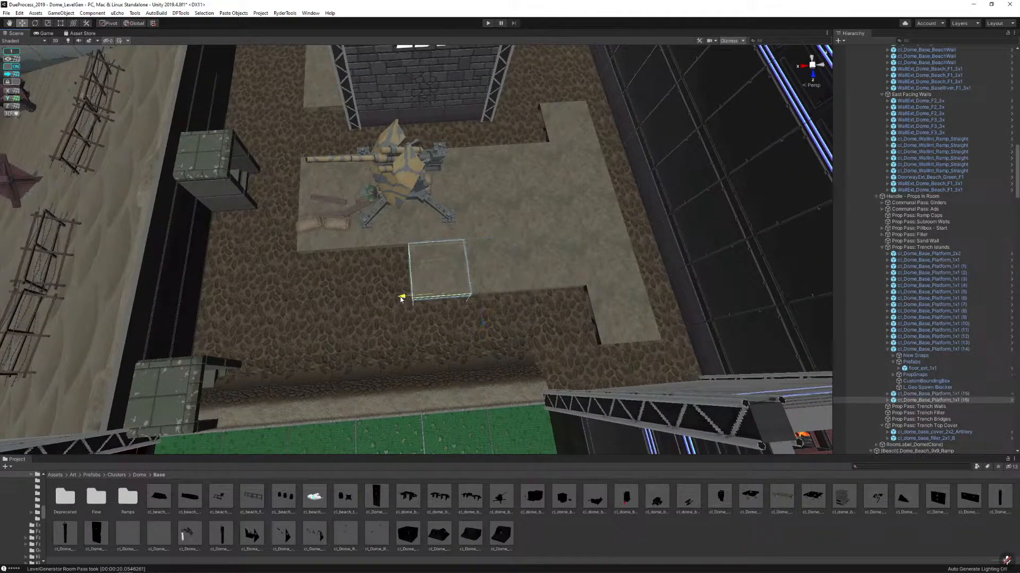
Replace the last platform copy with the 1x3 base platform and rotate it to run alongside the artillery strip
{"action": "key", "text": "ctrl+shift+r"}
{"action": "left_click_drag", "start_coordinate": [782, 497], "coordinate": [547, 125]}
{"action": "left_click", "coordinate": [678, 312]}
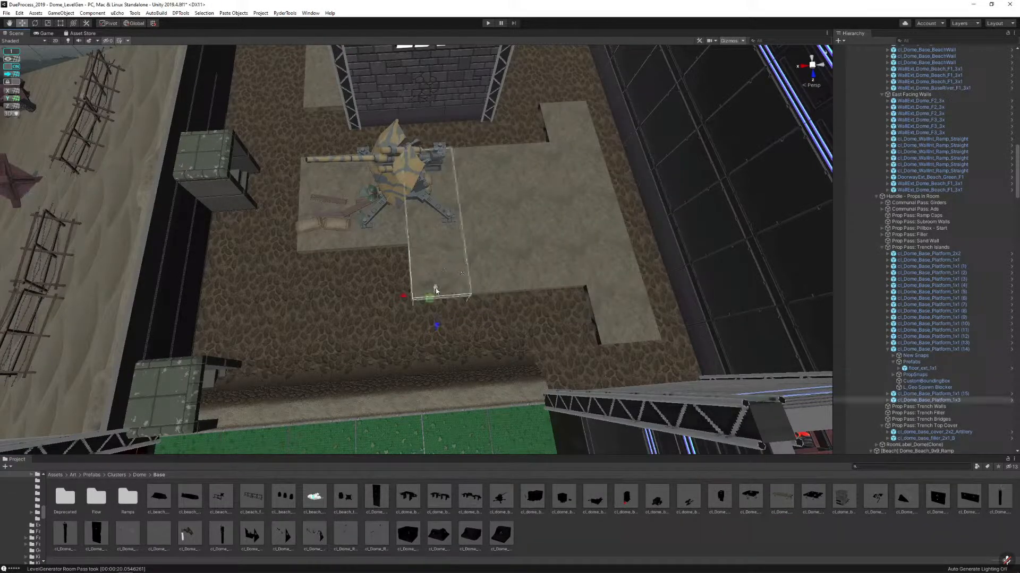
{"action": "key", "text": "e"}
{"action": "left_click_drag", "start_coordinate": [455, 319], "coordinate": [489, 258]}
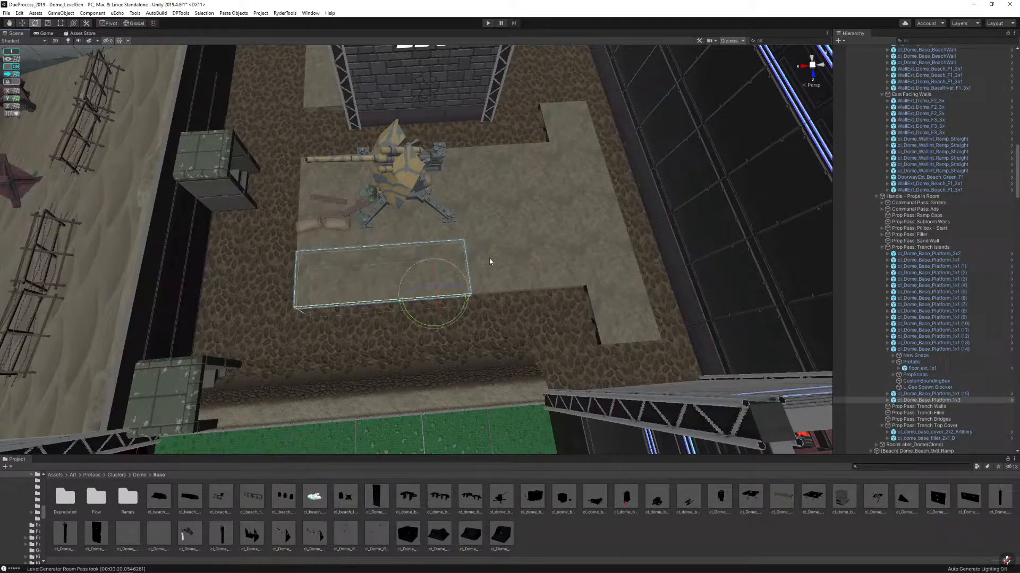
Delete the three 1x1 platforms joining the artillery block to the long outer strip
{"action": "left_click", "coordinate": [540, 219]}
{"action": "left_click", "coordinate": [531, 160], "text": "shift"}
{"action": "left_click", "coordinate": [561, 255], "text": "shift"}
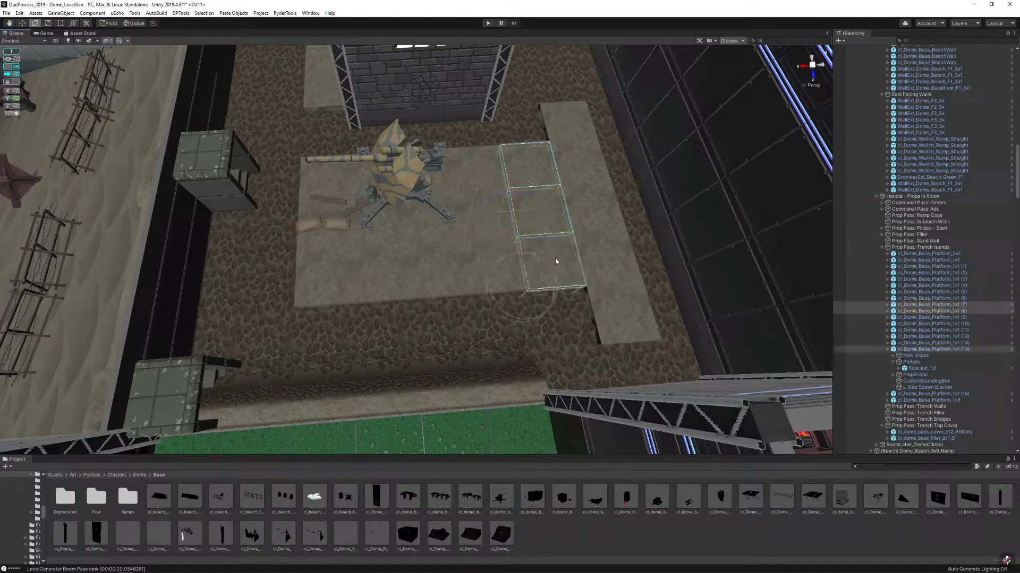
{"action": "key", "text": "Delete"}
Select all remaining trench island platforms around the artillery, by the tower and in the outer strip, and generate their trench walls
{"action": "left_click", "coordinate": [505, 256]}
{"action": "left_click", "coordinate": [480, 169], "text": "shift"}
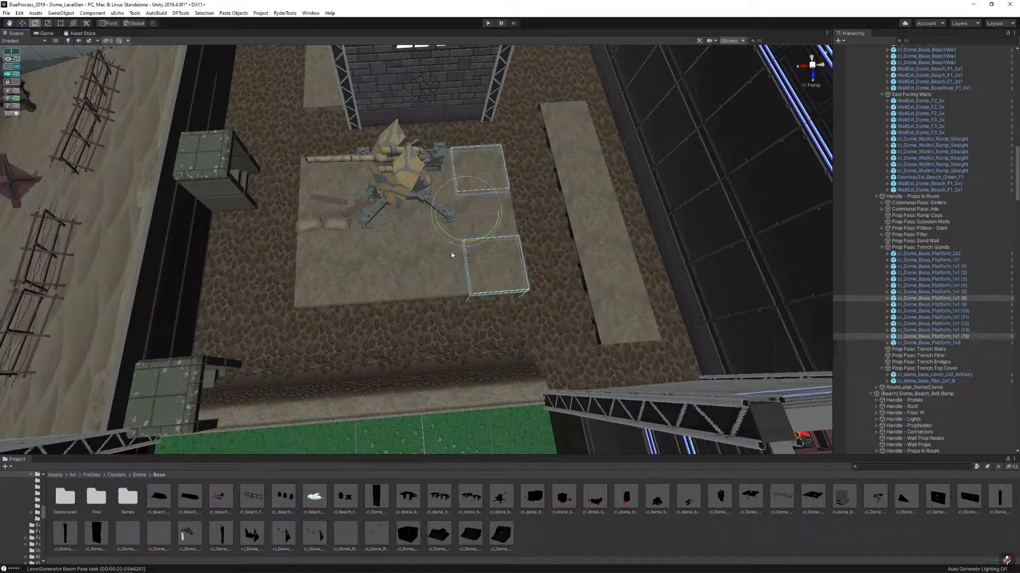
{"action": "left_click", "coordinate": [485, 215], "text": "shift"}
{"action": "left_click", "coordinate": [396, 268], "text": "shift"}
{"action": "left_click", "coordinate": [403, 215], "text": "shift"}
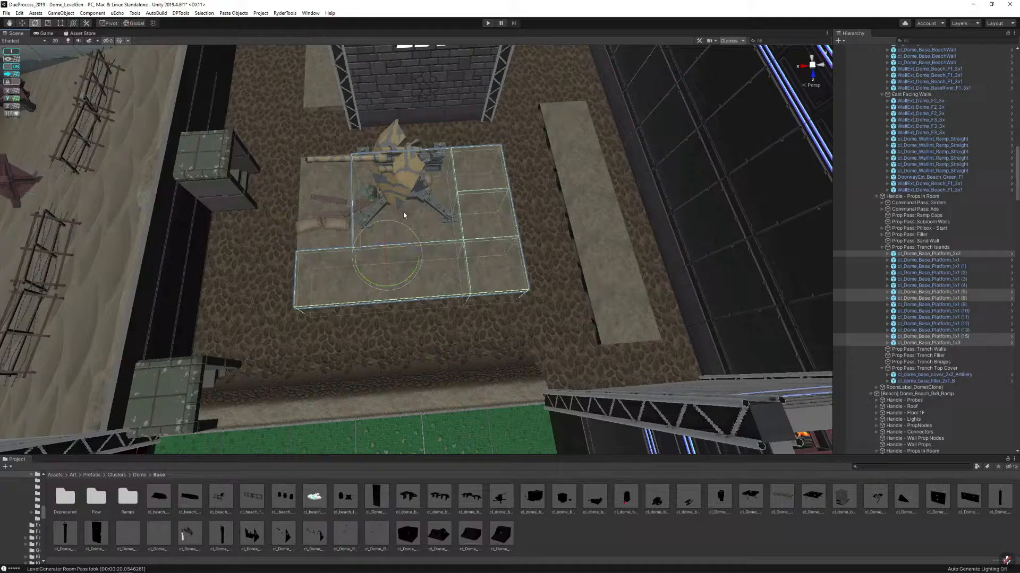
{"action": "left_click", "coordinate": [323, 180], "text": "shift"}
{"action": "left_click", "coordinate": [307, 210], "text": "shift"}
{"action": "right_click_drag", "start_coordinate": [311, 121], "coordinate": [375, 118]}
{"action": "left_click", "coordinate": [380, 128], "text": "shift"}
{"action": "left_click", "coordinate": [378, 111], "text": "shift"}
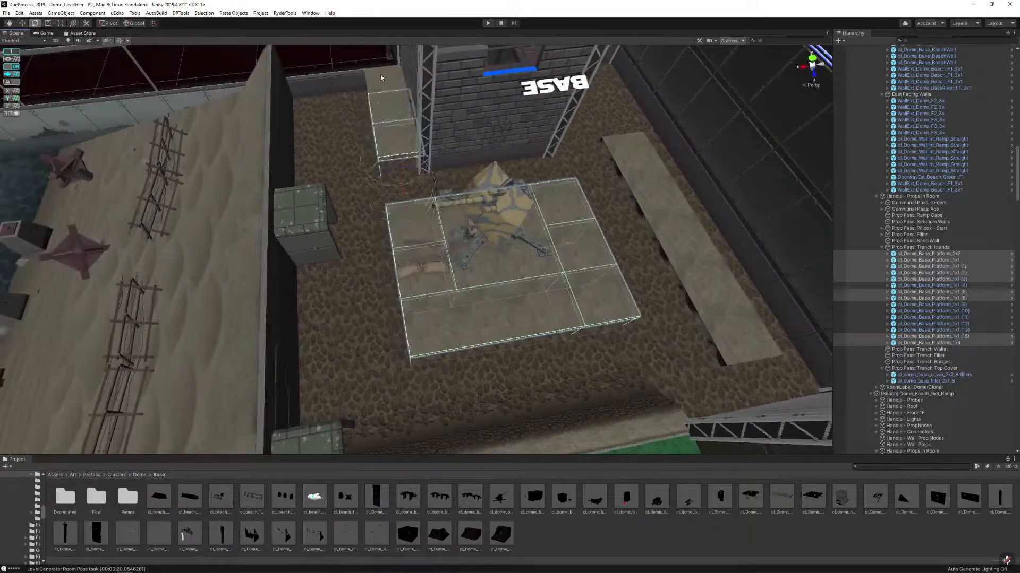
{"action": "left_click", "coordinate": [637, 162], "text": "shift"}
{"action": "left_click", "coordinate": [670, 208], "text": "shift"}
{"action": "left_click", "coordinate": [698, 249], "text": "shift"}
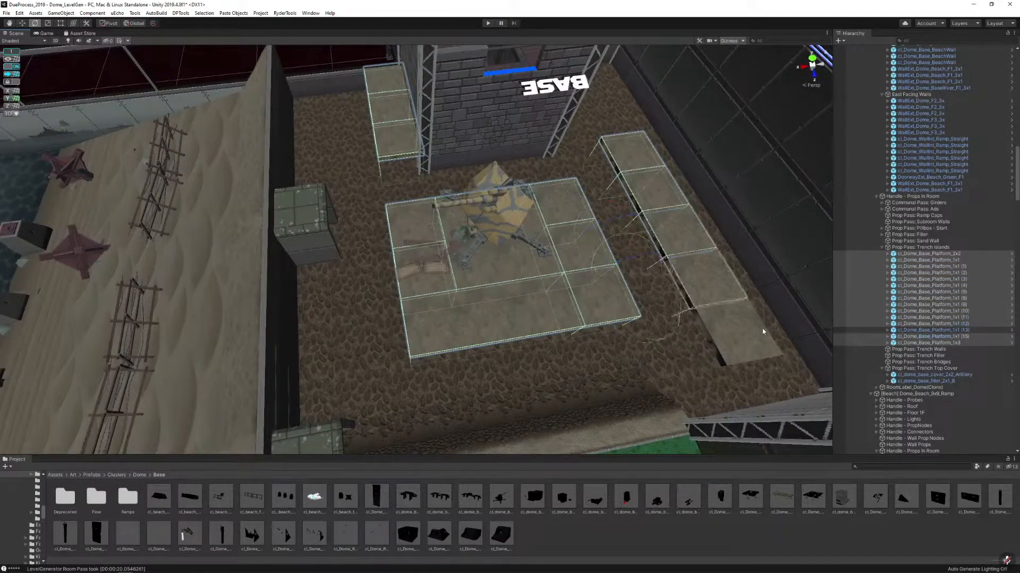
{"action": "left_click", "coordinate": [764, 331], "text": "shift"}
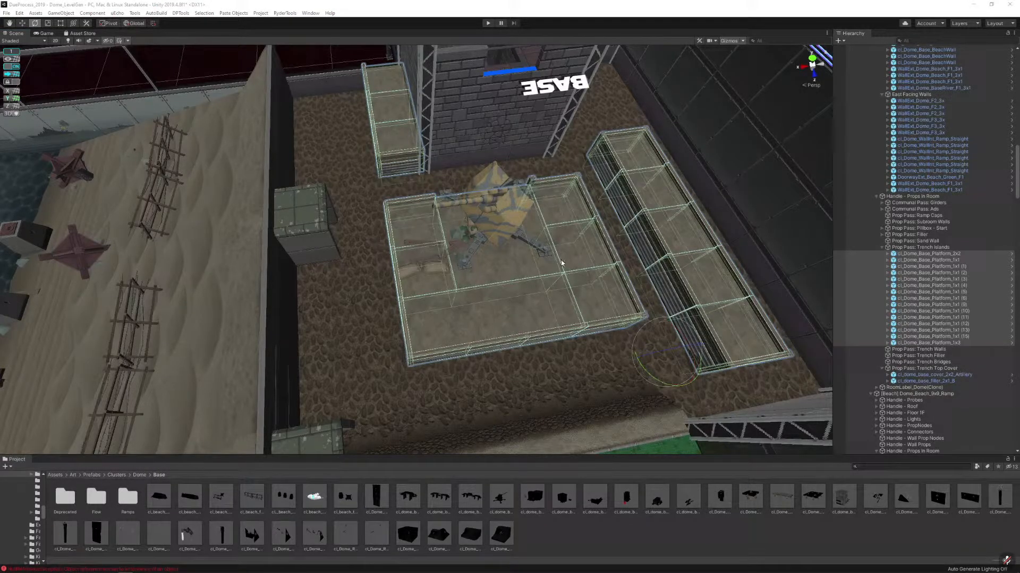
Move the 2x2 artillery cover toward the middle of the enlarged trench island
{"action": "right_click_drag", "start_coordinate": [562, 263], "coordinate": [568, 180]}
{"action": "left_click", "coordinate": [416, 191]}
{"action": "right_click_drag", "start_coordinate": [416, 192], "coordinate": [627, 255]}
{"action": "left_click", "coordinate": [318, 195]}
{"action": "right_click_drag", "start_coordinate": [426, 194], "coordinate": [303, 181]}
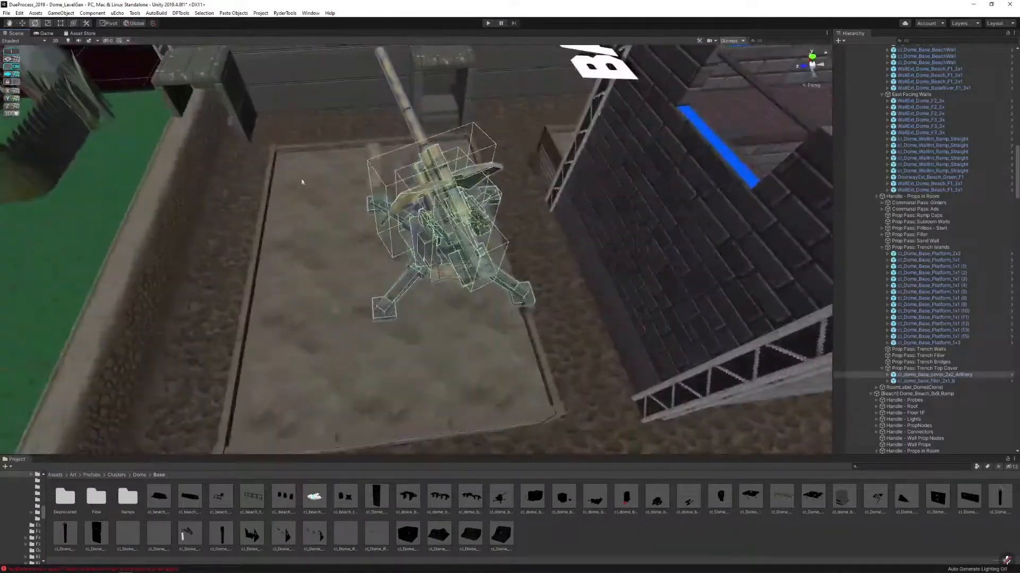
{"action": "left_click_drag", "start_coordinate": [443, 249], "coordinate": [382, 290]}
Duplicate the 1x1 trench wall twice to close the gap on the artillery island's side facing the brick tower
{"action": "right_click_drag", "start_coordinate": [499, 251], "coordinate": [323, 266]}
{"action": "left_click", "coordinate": [440, 320]}
{"action": "left_click", "coordinate": [433, 338]}
{"action": "key", "text": "ctrl+d"}
{"action": "left_click_drag", "start_coordinate": [323, 266], "coordinate": [395, 250]}
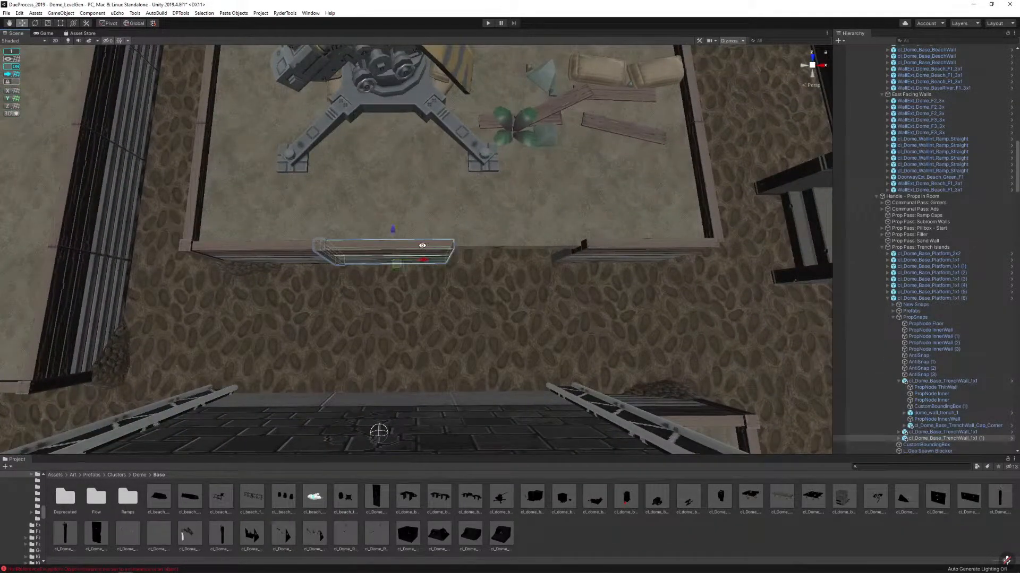
{"action": "key", "text": "ctrl+d"}
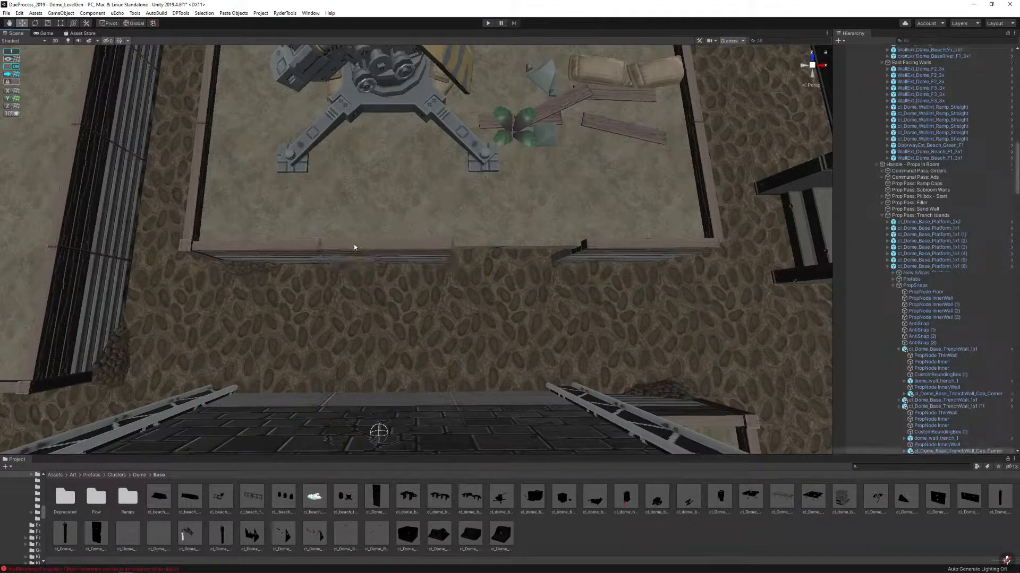
{"action": "left_click_drag", "start_coordinate": [426, 261], "coordinate": [520, 253]}
Delete the end 1x1 platform of the outer strip on the grass room's side, leaving the neighbouring platform in place
{"action": "right_click_drag", "start_coordinate": [521, 253], "coordinate": [519, 211]}
{"action": "left_click", "coordinate": [518, 211]}
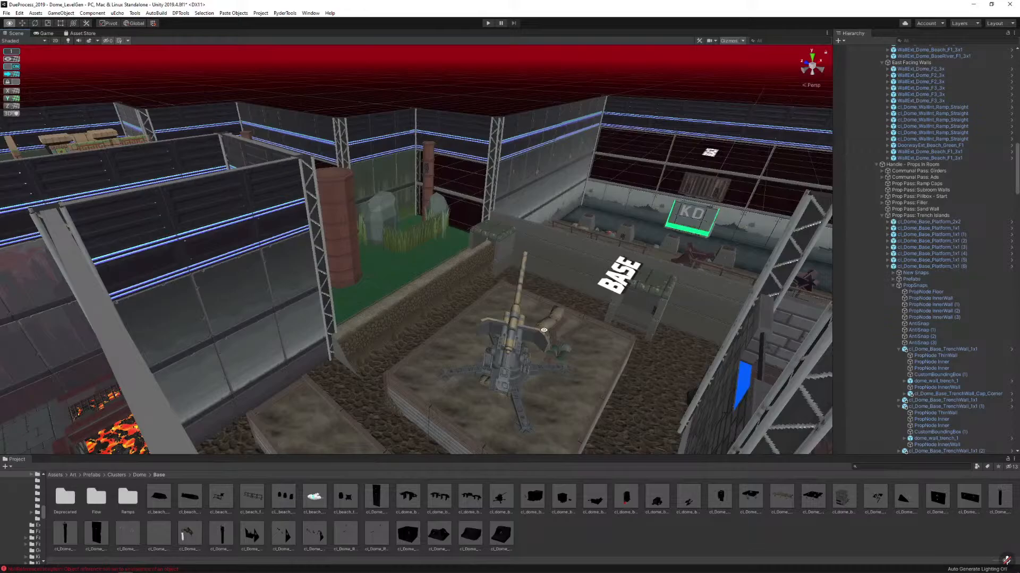
{"action": "left_click", "coordinate": [558, 314]}
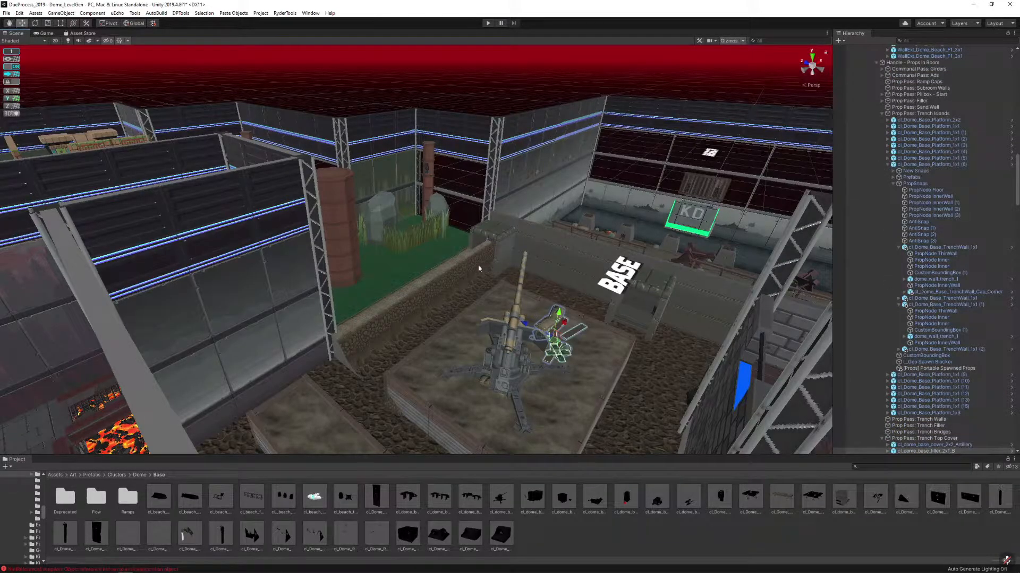
{"action": "right_click_drag", "start_coordinate": [478, 269], "coordinate": [425, 281]}
{"action": "left_click", "coordinate": [467, 281]}
{"action": "left_click", "coordinate": [389, 265]}
{"action": "key", "text": "Delete"}
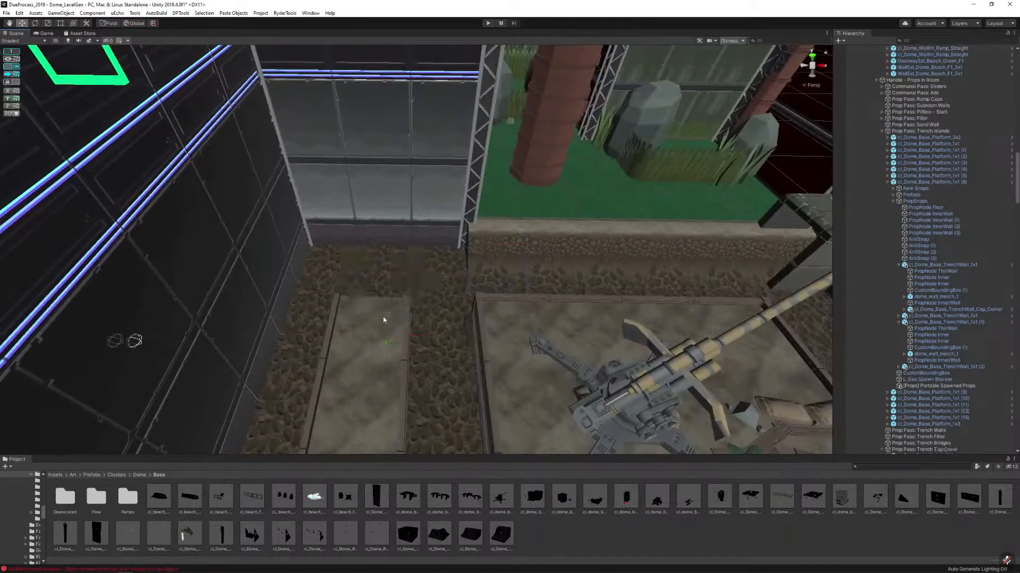
{"action": "key", "text": "ctrl+z"}
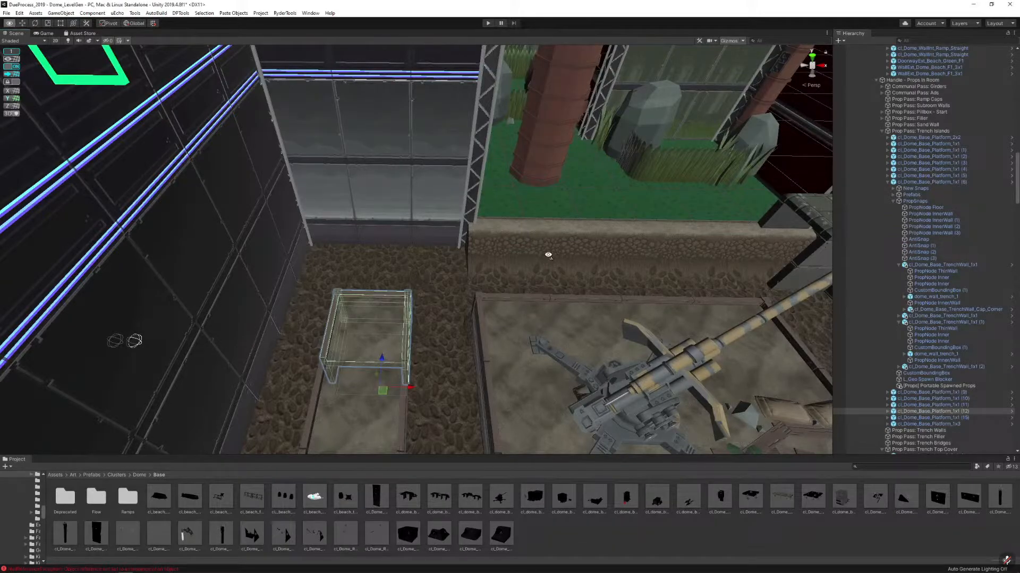
Duplicate the last straight trench ramp of the grass ledge and place the copy one tile further along, against the metal wall
{"action": "right_click_drag", "start_coordinate": [546, 255], "coordinate": [430, 264]}
{"action": "left_click", "coordinate": [311, 240]}
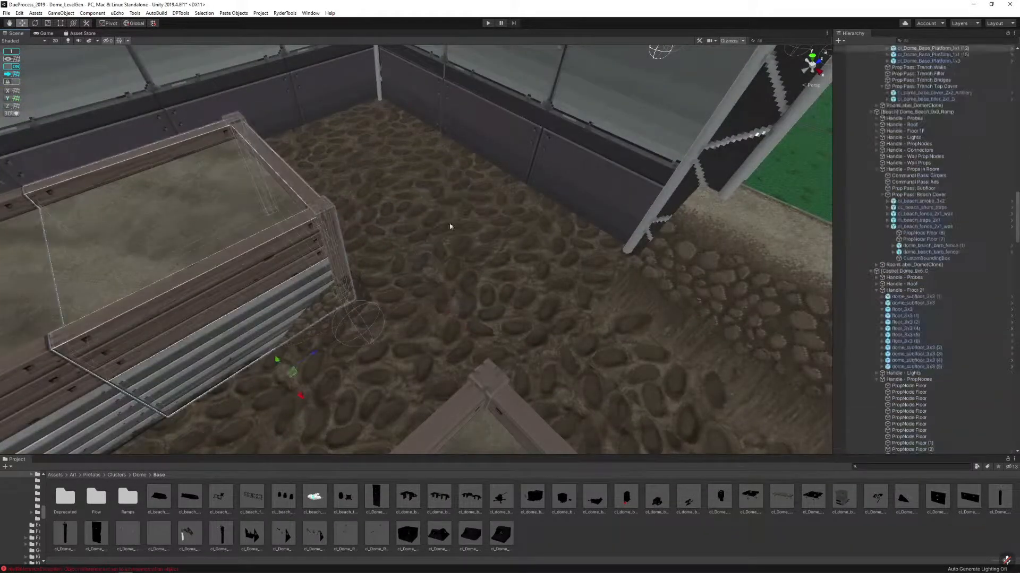
{"action": "right_click_drag", "start_coordinate": [518, 206], "coordinate": [578, 275]}
{"action": "key", "text": "w"}
{"action": "key", "text": "s"}
{"action": "left_click", "coordinate": [454, 254]}
{"action": "left_click", "coordinate": [475, 224]}
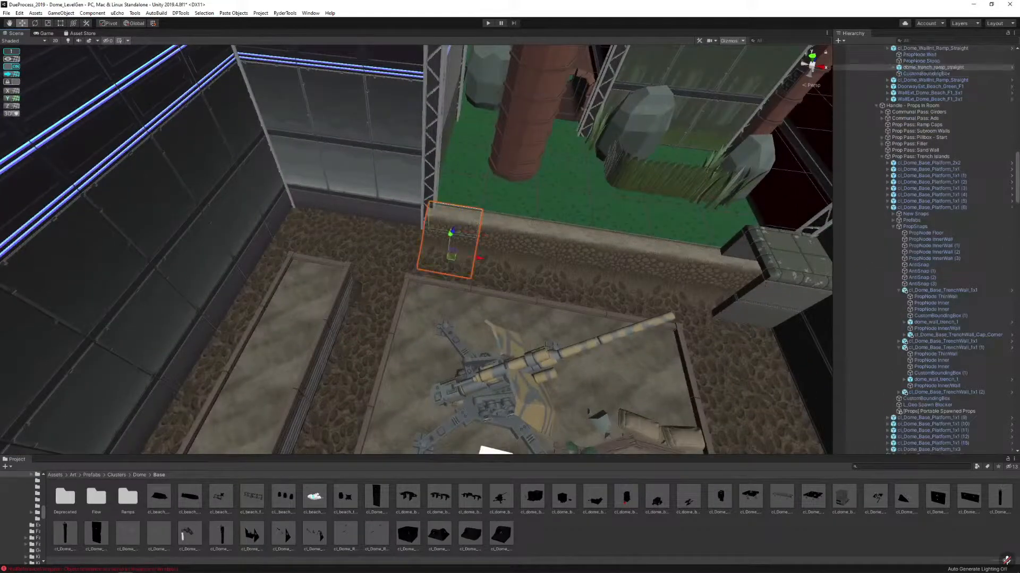
{"action": "right_click_drag", "start_coordinate": [547, 166], "coordinate": [491, 217]}
{"action": "left_click", "coordinate": [496, 230]}
{"action": "key", "text": "w"}
{"action": "key", "text": "s"}
{"action": "key", "text": "ctrl+d"}
{"action": "left_click_drag", "start_coordinate": [490, 217], "coordinate": [412, 215]}
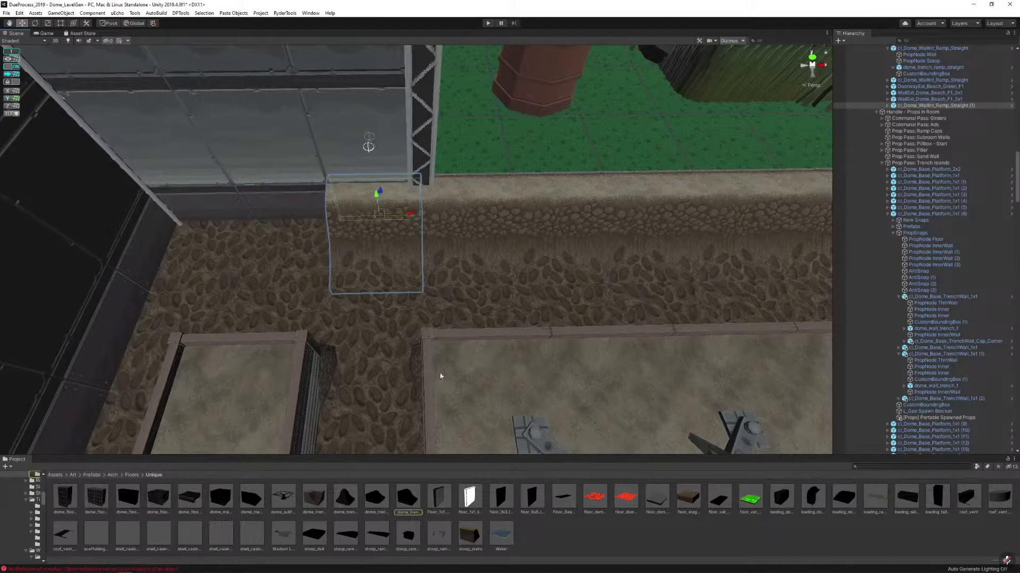
Replace the duplicated ramp with dome_trench_ramp_corner_out and rotate it to cap the end of the grass ledge
{"action": "key", "text": "ctrl+shift+r"}
{"action": "left_click_drag", "start_coordinate": [345, 496], "coordinate": [523, 125]}
{"action": "left_click", "coordinate": [679, 310]}
{"action": "left_click", "coordinate": [402, 230]}
{"action": "key", "text": "w"}
{"action": "right_click_drag", "start_coordinate": [402, 230], "coordinate": [402, 262]}
{"action": "key", "text": "s"}
{"action": "key", "text": "e"}
{"action": "left_click_drag", "start_coordinate": [407, 275], "coordinate": [312, 291]}
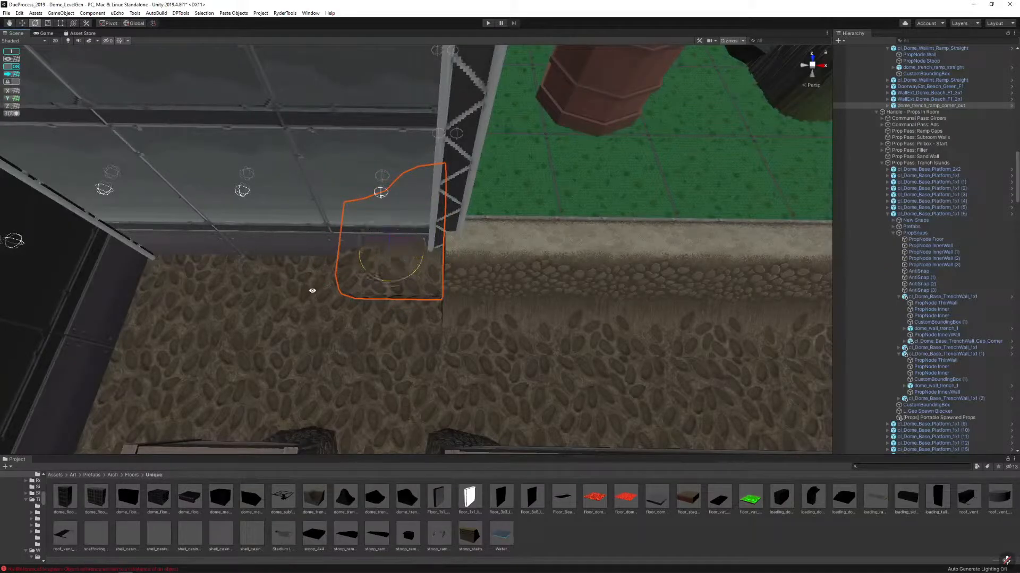
{"action": "right_click_drag", "start_coordinate": [345, 261], "coordinate": [488, 111]}
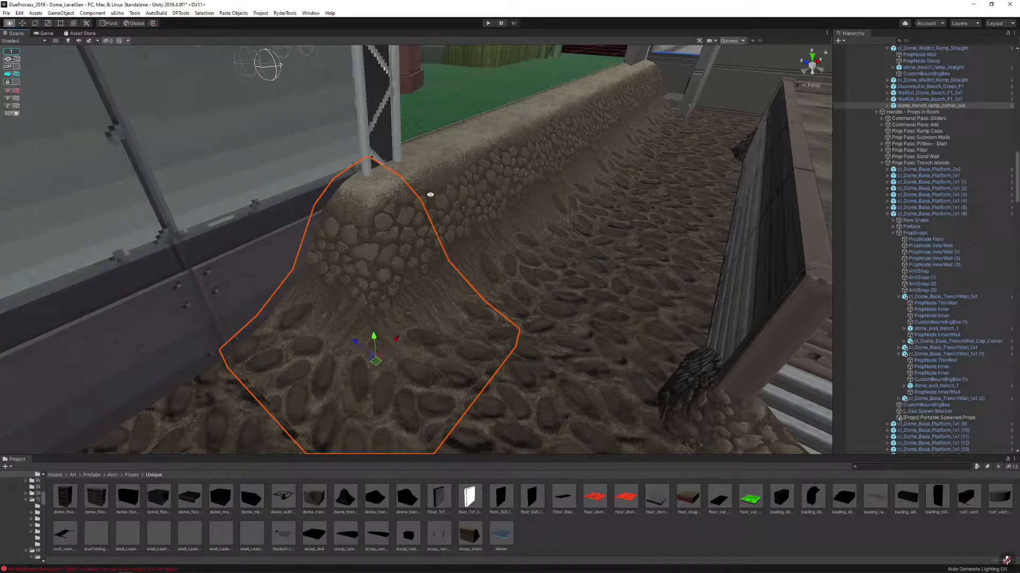
{"action": "right_click_drag", "start_coordinate": [572, 162], "coordinate": [516, 164]}
{"action": "left_click", "coordinate": [500, 143]}
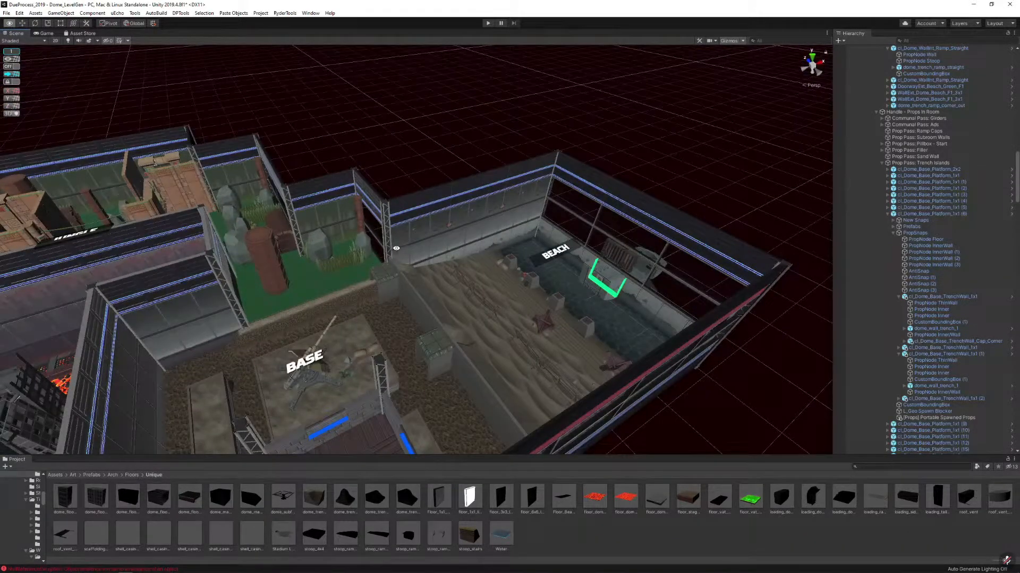
Move the pillbox beside the grass room along the beach wall toward the other pillbox
{"action": "left_click_drag", "start_coordinate": [376, 250], "coordinate": [444, 271], "text": "alt"}
{"action": "right_click_drag", "start_coordinate": [444, 271], "coordinate": [537, 271], "text": "alt"}
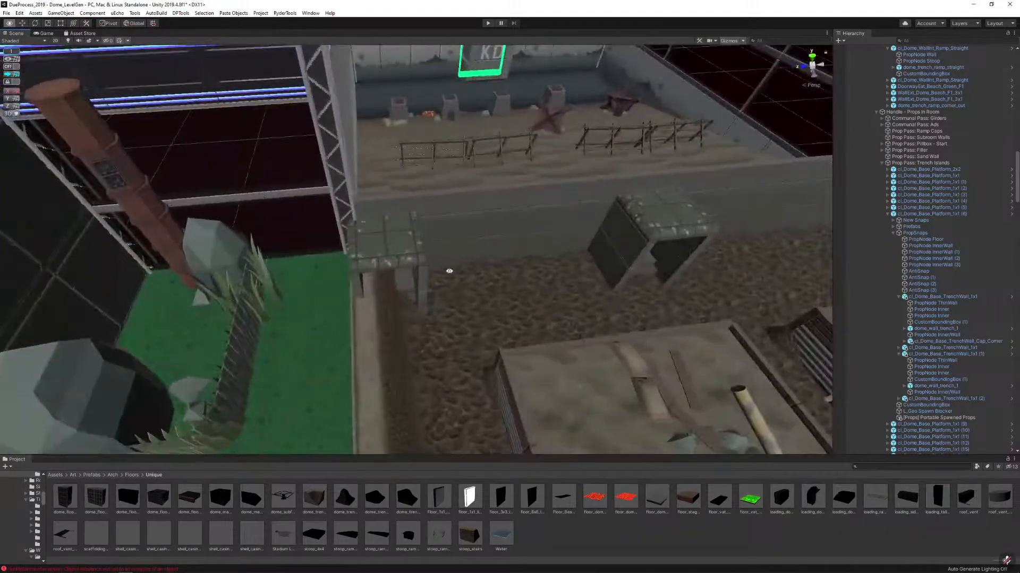
{"action": "left_click", "coordinate": [390, 311]}
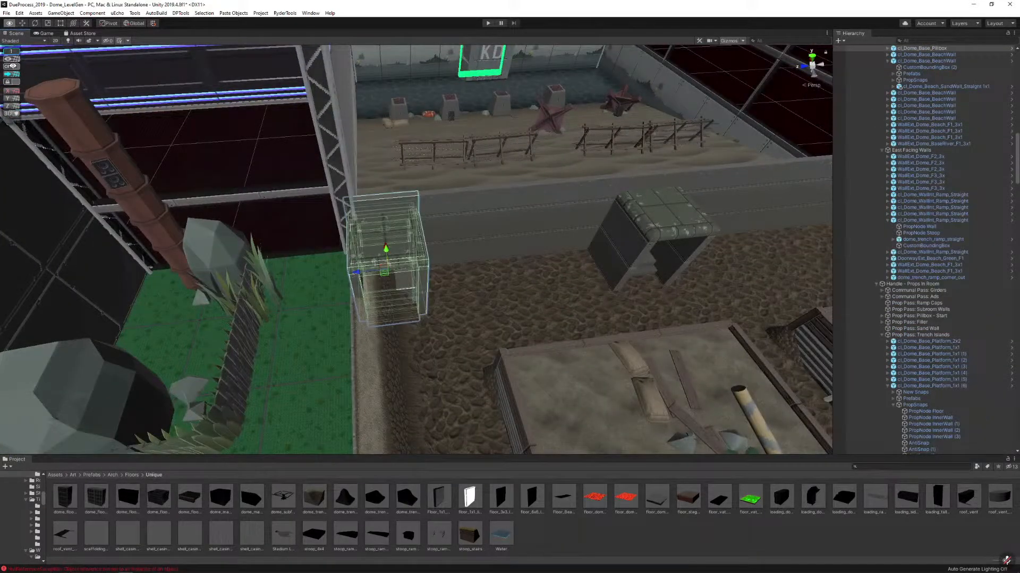
{"action": "mouse_move", "coordinate": [358, 272]}
{"action": "left_mouse_down"}
{"action": "mouse_move", "coordinate": [465, 279]}
{"action": "mouse_move", "coordinate": [444, 268]}
{"action": "mouse_move", "coordinate": [356, 267]}
{"action": "left_mouse_up"}
Move the beach wall segment overlapping the shifted pillbox into the open gap beside the grass room
{"action": "left_click", "coordinate": [500, 189]}
{"action": "right_click_drag", "start_coordinate": [524, 286], "coordinate": [494, 205]}
{"action": "key", "text": "w"}
{"action": "left_click", "coordinate": [469, 131]}
{"action": "key", "text": "s"}
{"action": "right_click_drag", "start_coordinate": [469, 133], "coordinate": [493, 203]}
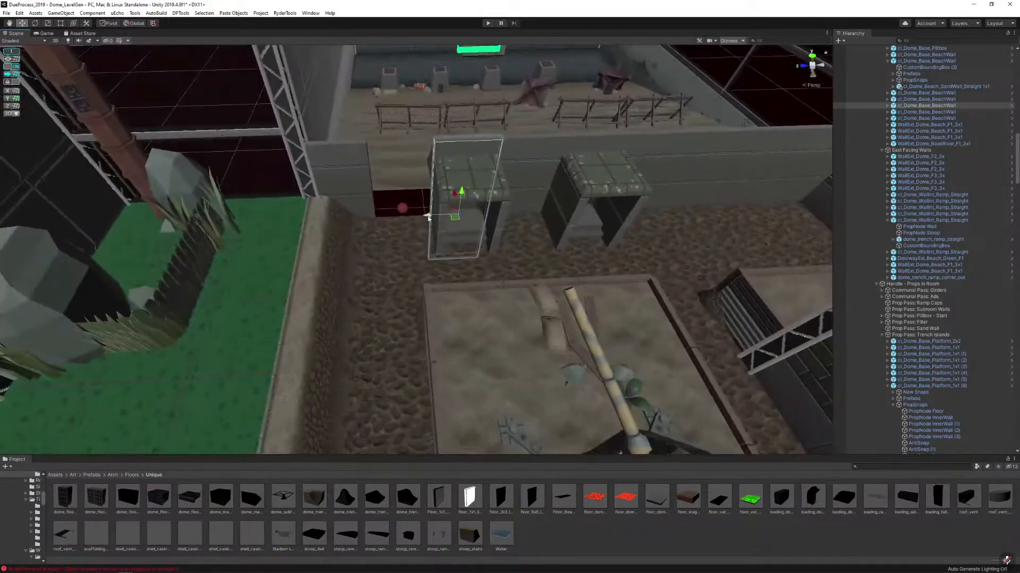
{"action": "left_click_drag", "start_coordinate": [428, 218], "coordinate": [304, 284]}
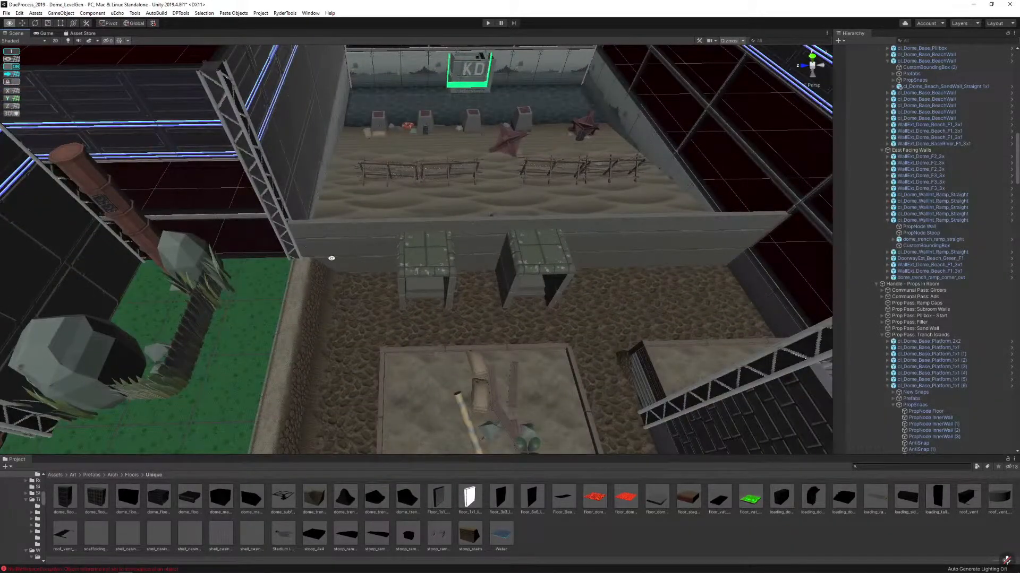
Delete the two beach wall segments next to the second pillbox on the side away from the grass room
{"action": "left_click_drag", "start_coordinate": [407, 242], "coordinate": [444, 234], "text": "alt"}
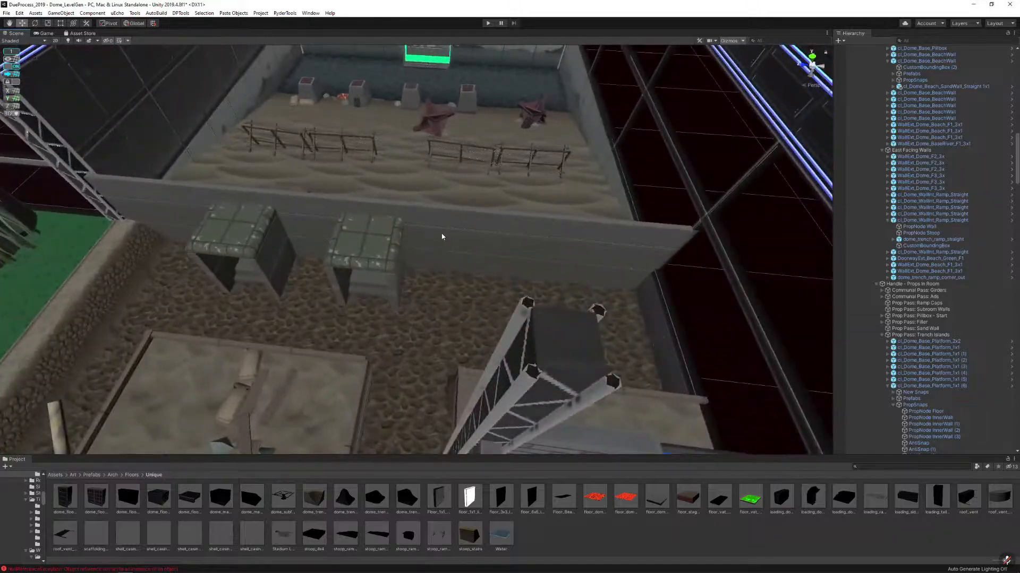
{"action": "left_click", "coordinate": [444, 235]}
{"action": "right_click_drag", "start_coordinate": [444, 234], "coordinate": [690, 214]}
{"action": "key", "text": "w"}
{"action": "key", "text": "s"}
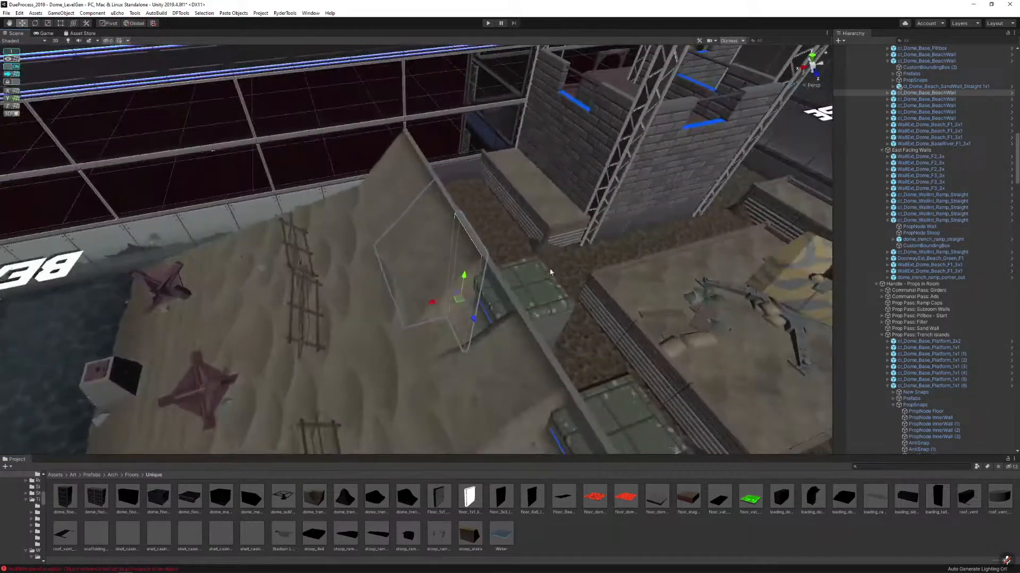
{"action": "key", "text": "Delete"}
{"action": "left_click", "coordinate": [470, 269]}
{"action": "left_click_drag", "start_coordinate": [470, 270], "coordinate": [453, 233], "text": "alt"}
{"action": "left_click", "coordinate": [453, 235]}
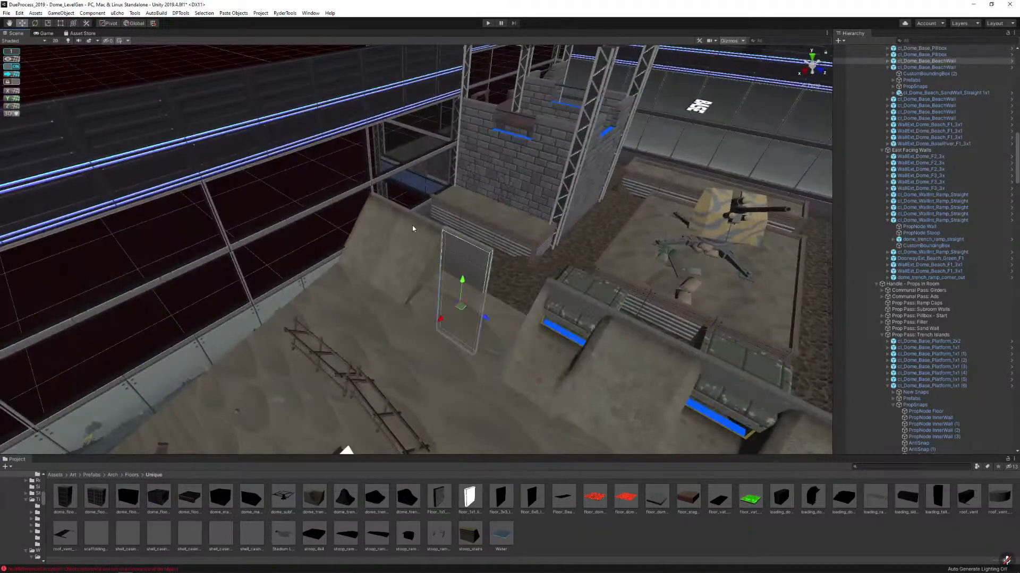
{"action": "left_click", "coordinate": [412, 225]}
{"action": "left_click", "coordinate": [459, 250]}
{"action": "key", "text": "Delete"}
Move the second pillbox one wall segment away from the grass room into the middle of the cleared gap
{"action": "right_click_drag", "start_coordinate": [446, 243], "coordinate": [489, 242]}
{"action": "left_click", "coordinate": [482, 238]}
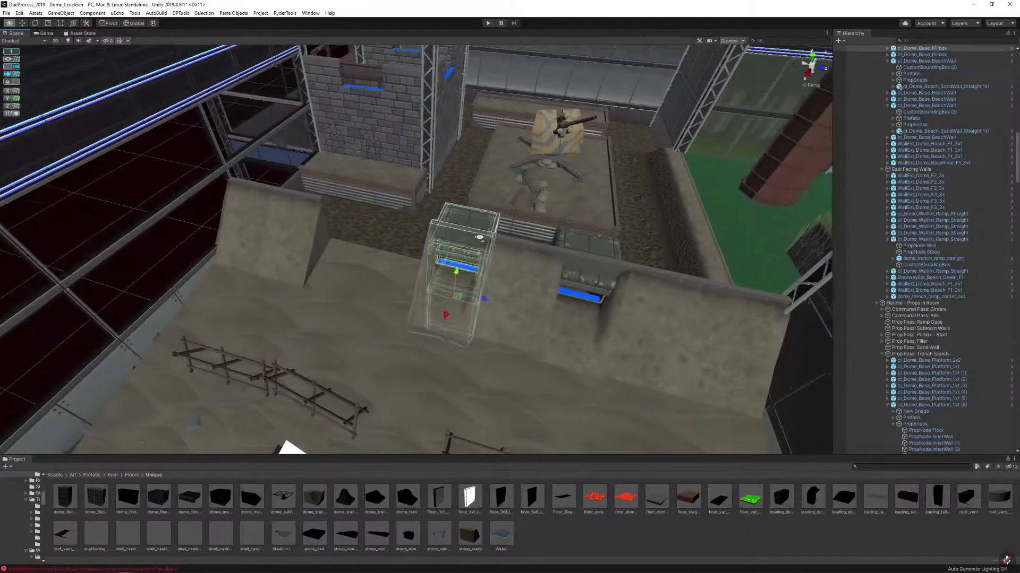
{"action": "left_click_drag", "start_coordinate": [482, 238], "coordinate": [508, 242], "text": "alt"}
{"action": "left_click_drag", "start_coordinate": [499, 292], "coordinate": [444, 293]}
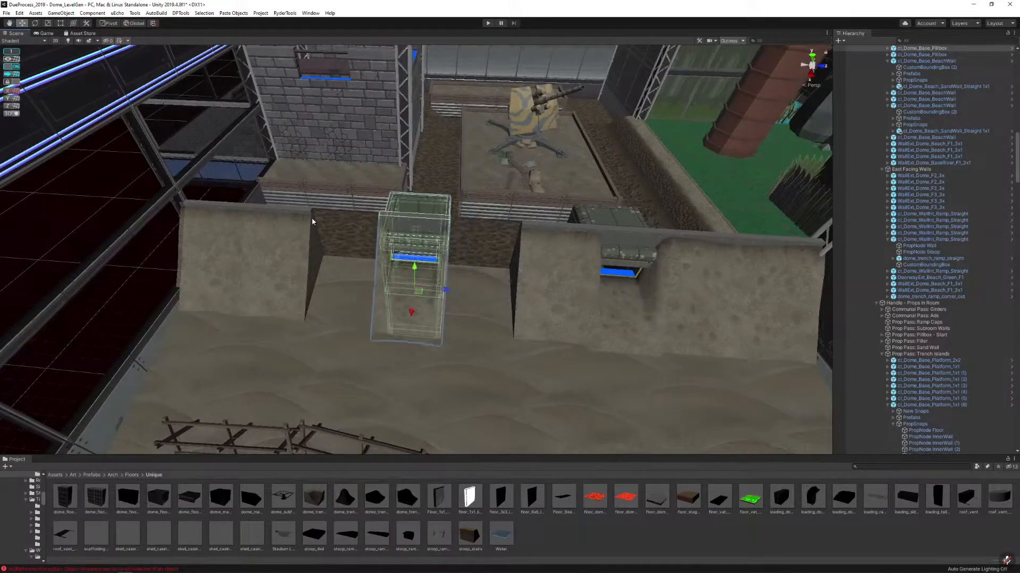
Duplicate the outer beach wall segment twice to fill the gaps on both sides of the moved pillbox
{"action": "left_click", "coordinate": [290, 209]}
{"action": "key", "text": "ctrl+d"}
{"action": "left_click_drag", "start_coordinate": [330, 280], "coordinate": [774, 303]}
{"action": "key", "text": "ctrl+d"}
Select the green beach doorway with the landing boat and examine its placement in the beach room
{"action": "left_click", "coordinate": [492, 161]}
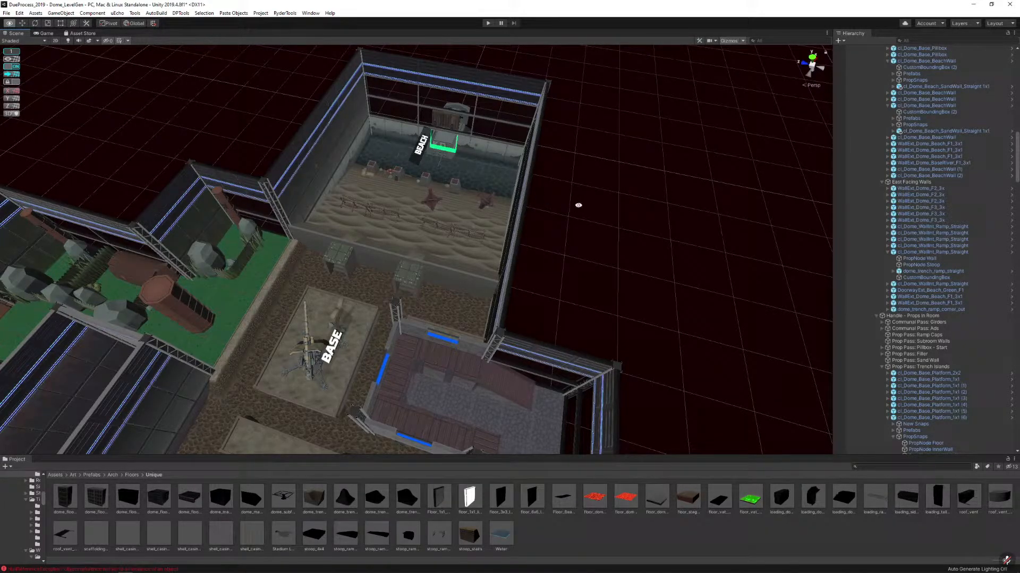
{"action": "key", "text": "w"}
{"action": "right_click_drag", "start_coordinate": [576, 208], "coordinate": [565, 155]}
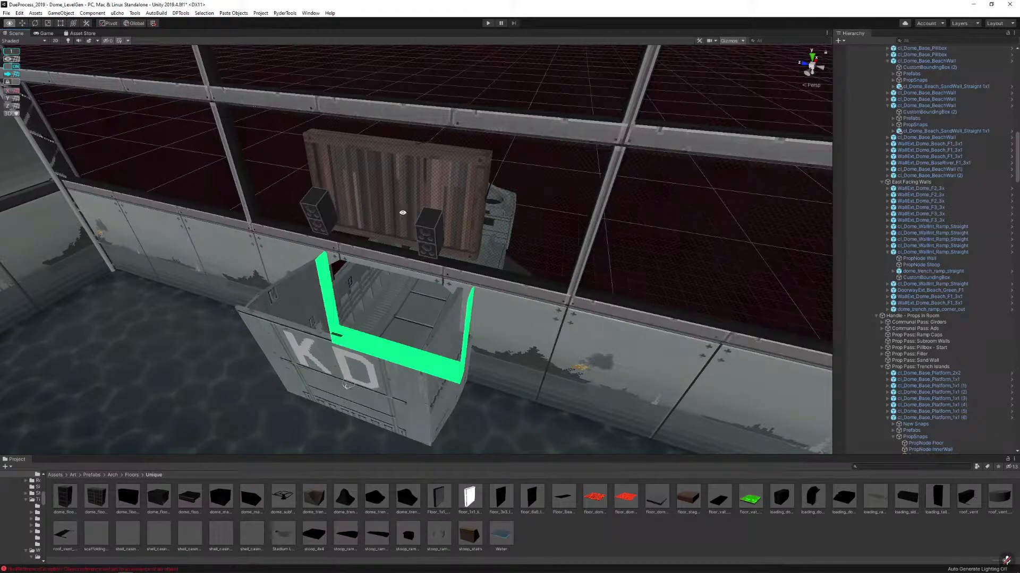
{"action": "left_click", "coordinate": [424, 326]}
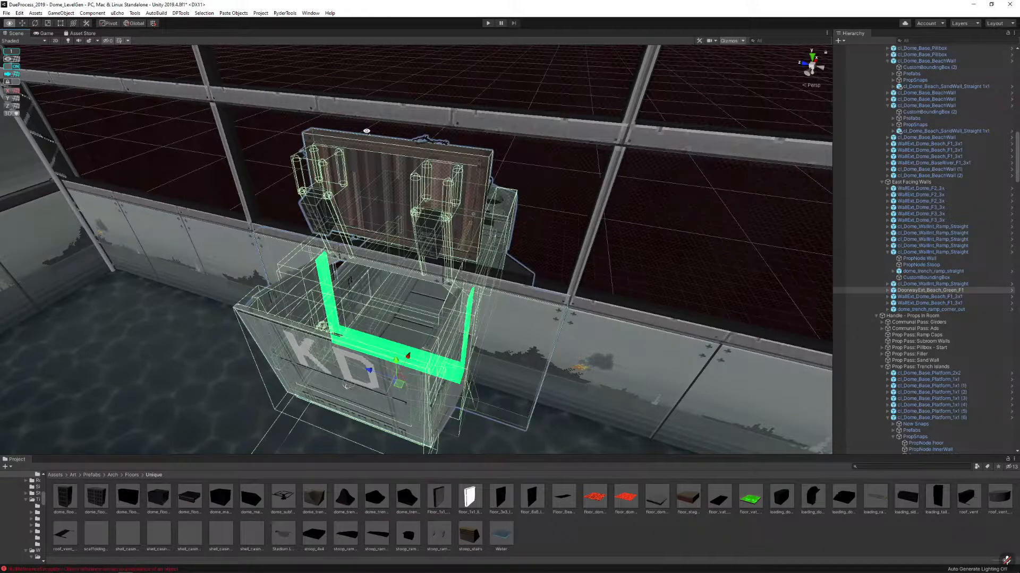
{"action": "key", "text": "s"}
{"action": "right_click_drag", "start_coordinate": [366, 131], "coordinate": [333, 180]}
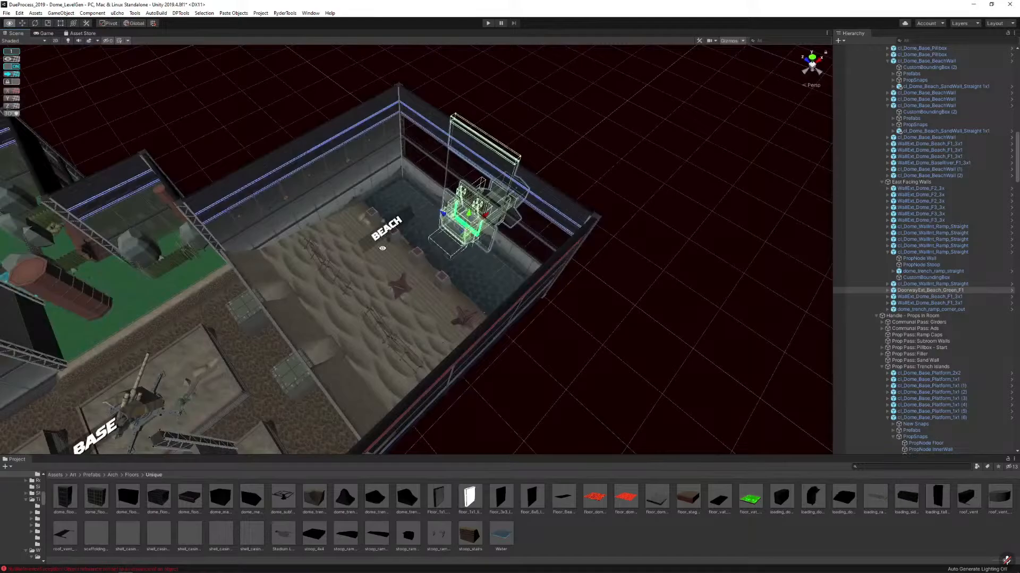
{"action": "left_click", "coordinate": [415, 254]}
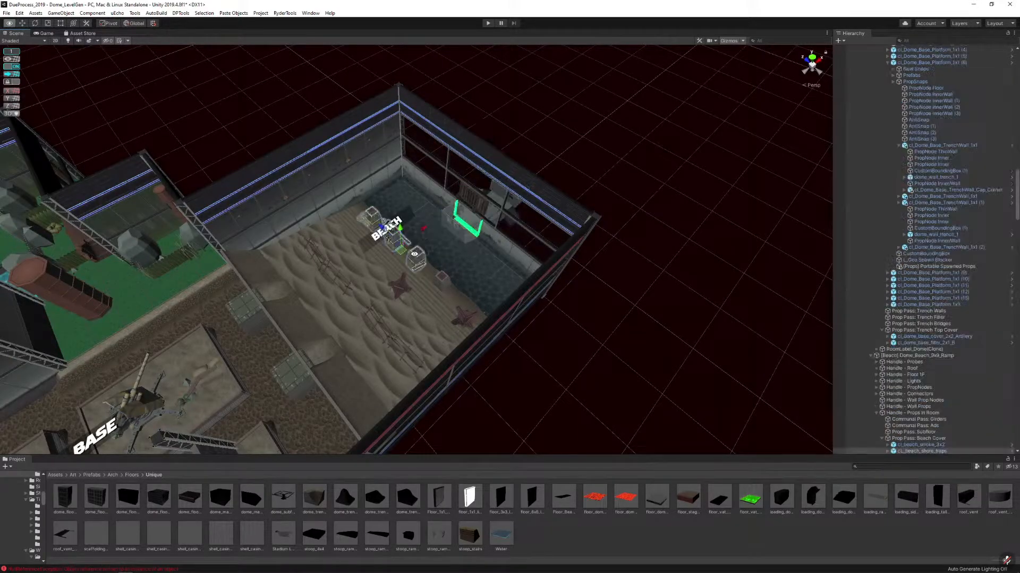
{"action": "left_click", "coordinate": [410, 287]}
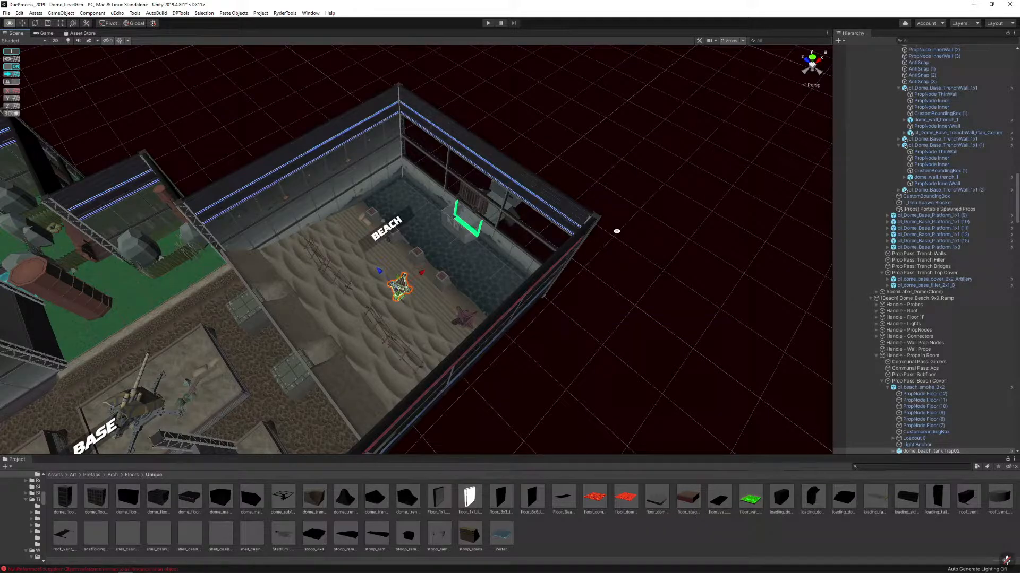
{"action": "right_click_drag", "start_coordinate": [645, 229], "coordinate": [476, 242]}
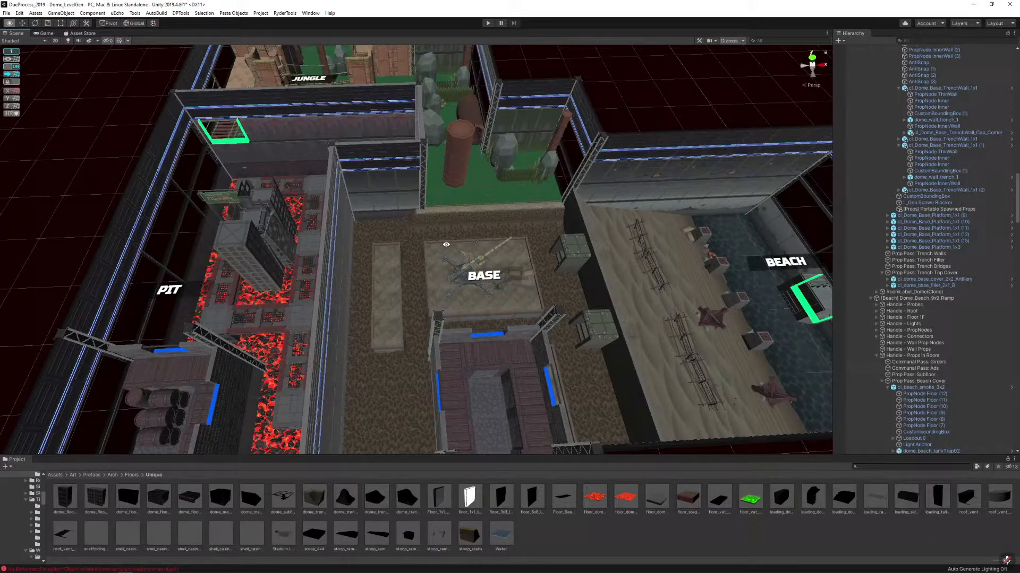
{"action": "right_click_drag", "start_coordinate": [446, 244], "coordinate": [618, 266]}
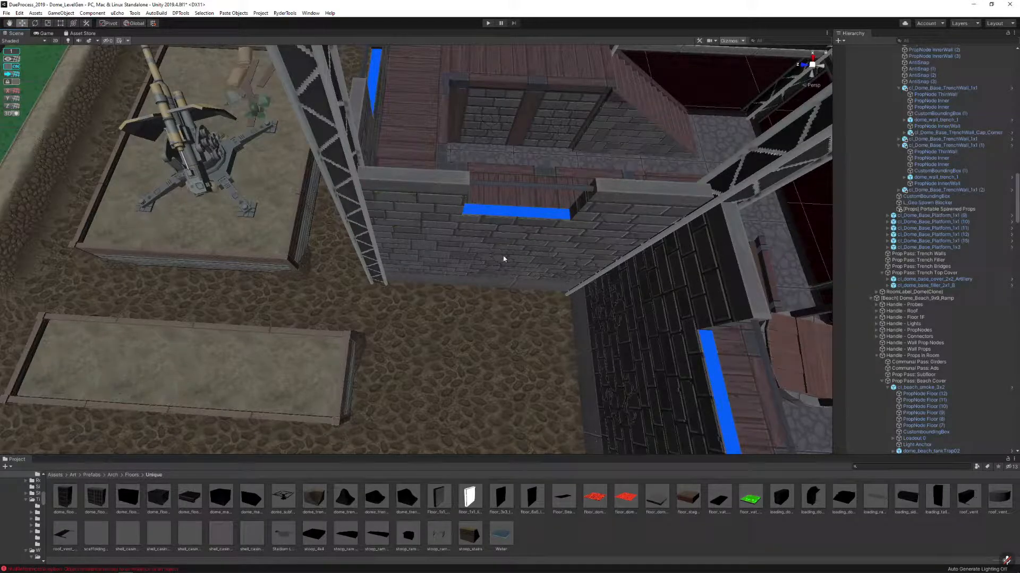
Replace the castle wall segment below the blue opening beside the base trench with the castle doorway prefab found by searching for "dome door"
{"action": "left_click", "coordinate": [503, 257]}
{"action": "key", "text": "f"}
{"action": "left_click_drag", "start_coordinate": [504, 257], "coordinate": [583, 252], "text": "alt"}
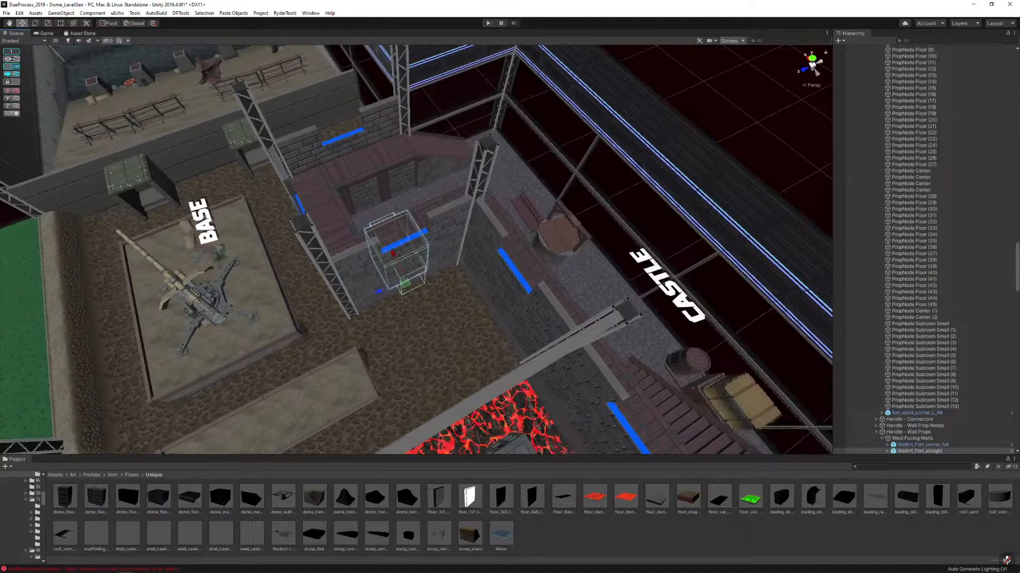
{"action": "left_click", "coordinate": [1019, 95]}
{"action": "left_click", "coordinate": [879, 466]}
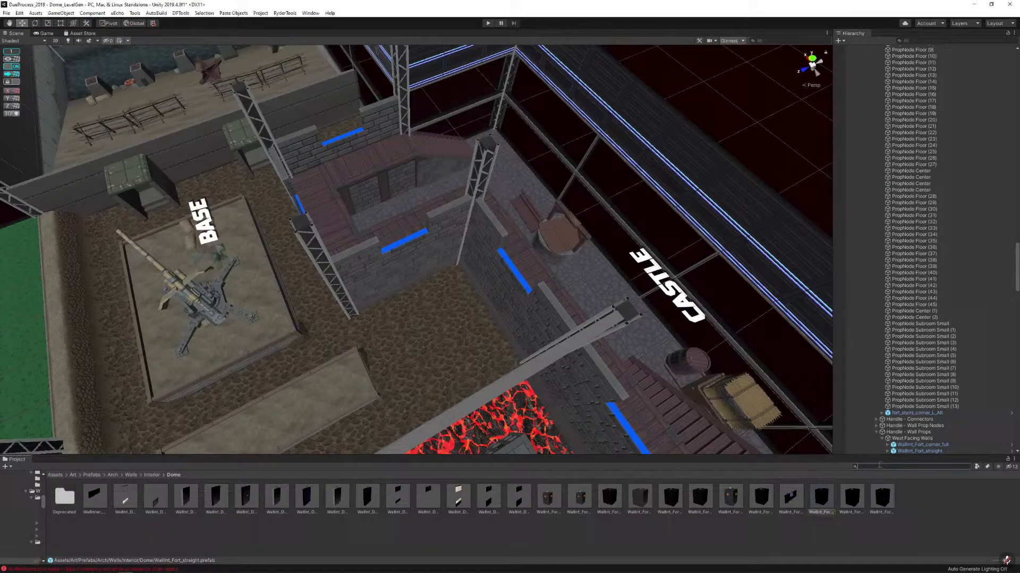
{"action": "key", "text": "w"}
{"action": "mouse_move", "coordinate": [383, 257]}
{"action": "right_mouse_down"}
{"action": "mouse_move", "coordinate": [341, 257]}
{"action": "mouse_move", "coordinate": [371, 251]}
{"action": "right_mouse_up"}
{"action": "left_click", "coordinate": [370, 251]}
{"action": "key", "text": "ctrl+shift+r"}
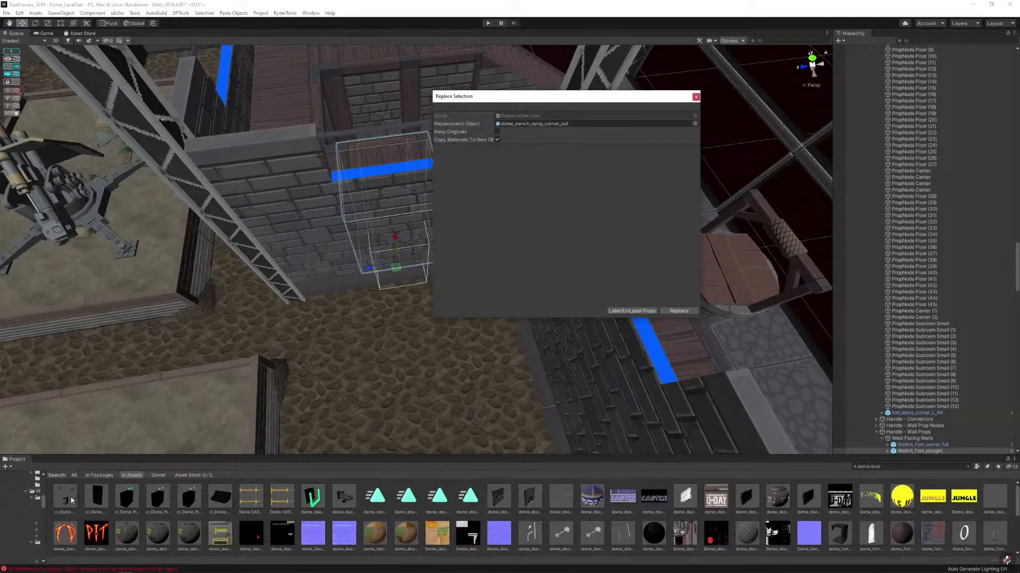
{"action": "left_click_drag", "start_coordinate": [72, 501], "coordinate": [578, 126]}
{"action": "left_click", "coordinate": [679, 311]}
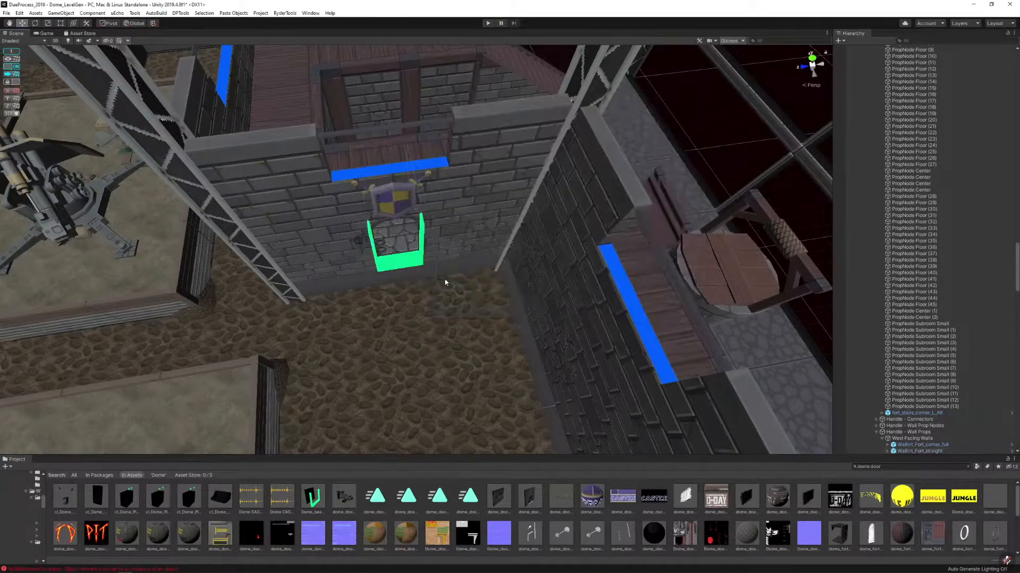
Duplicate a straight trench ramp in the base room and move the copy in front of the new castle doorway
{"action": "key", "text": "w"}
{"action": "right_click_drag", "start_coordinate": [445, 283], "coordinate": [384, 260]}
{"action": "key", "text": "a"}
{"action": "key", "text": "s"}
{"action": "left_click", "coordinate": [340, 221]}
{"action": "left_click", "coordinate": [339, 221]}
{"action": "key", "text": "s"}
{"action": "key", "text": "ctrl+d"}
{"action": "left_click_drag", "start_coordinate": [274, 197], "coordinate": [542, 388]}
{"action": "right_click_drag", "start_coordinate": [542, 388], "coordinate": [600, 407]}
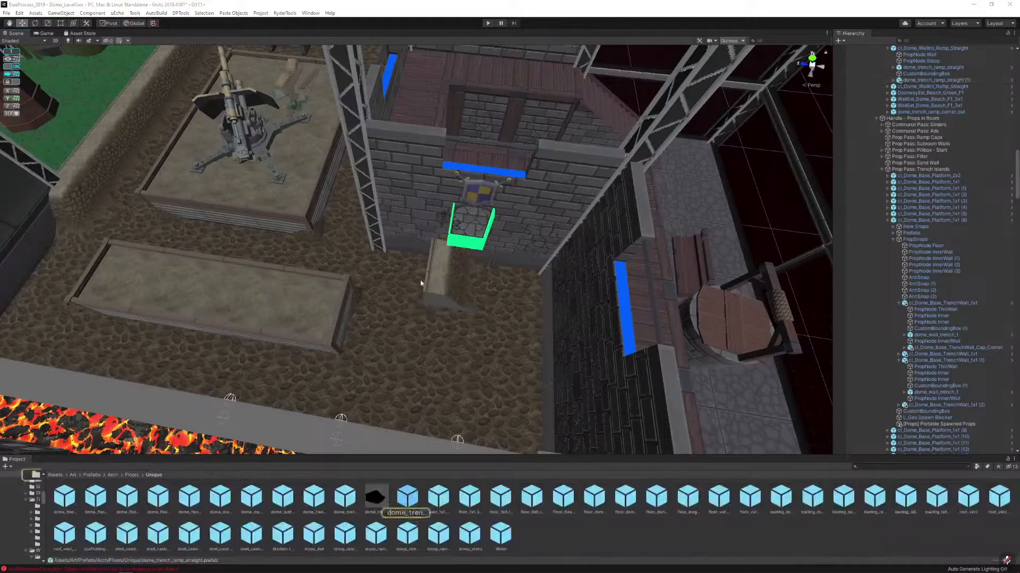
Replace the copied straight ramp in front of the castle doorway with the dome_trench_ramp_door prefab
{"action": "left_click", "coordinate": [461, 274]}
{"action": "key", "text": "ctrl+shift+r"}
{"action": "left_click_drag", "start_coordinate": [376, 497], "coordinate": [559, 123]}
{"action": "left_click", "coordinate": [679, 310]}
Rotate the door ramp to lead up to the castle doorway and align it against the castle wall, centred on the opening
{"action": "right_click_drag", "start_coordinate": [679, 310], "coordinate": [482, 292]}
{"action": "key", "text": "e"}
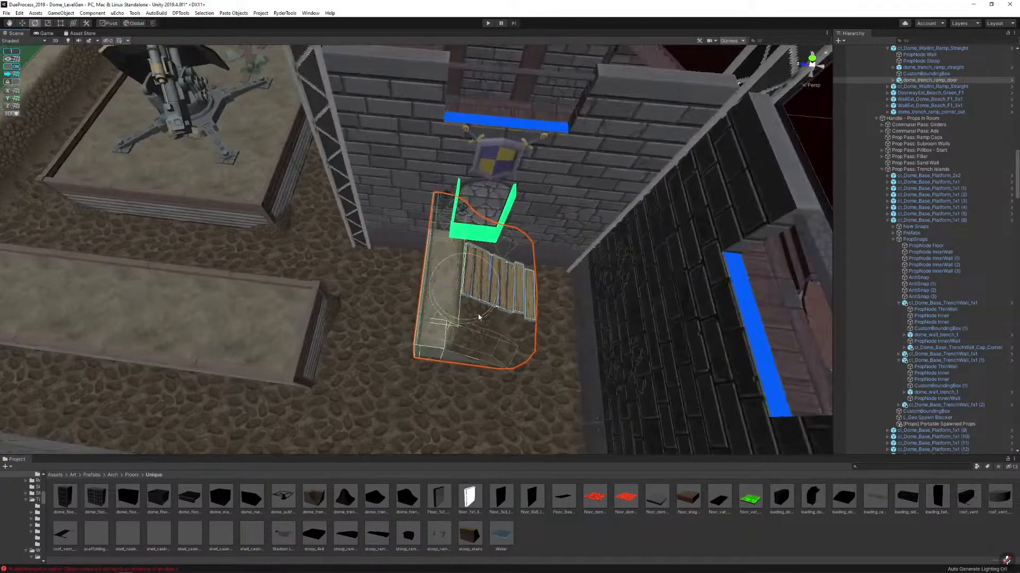
{"action": "left_click_drag", "start_coordinate": [480, 316], "coordinate": [389, 337]}
{"action": "key", "text": "w"}
{"action": "right_click_drag", "start_coordinate": [449, 301], "coordinate": [393, 291]}
{"action": "left_click_drag", "start_coordinate": [330, 282], "coordinate": [330, 283]}
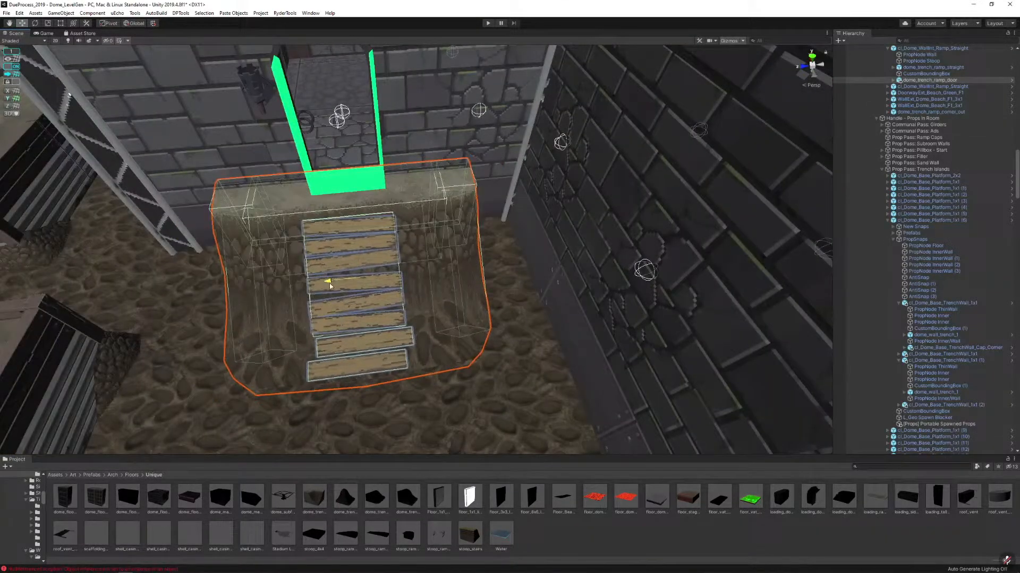
Hide layer 28, which draws the green doorway outline, in the scene view
{"action": "right_click_drag", "start_coordinate": [331, 283], "coordinate": [568, 231]}
{"action": "left_click", "coordinate": [961, 23]}
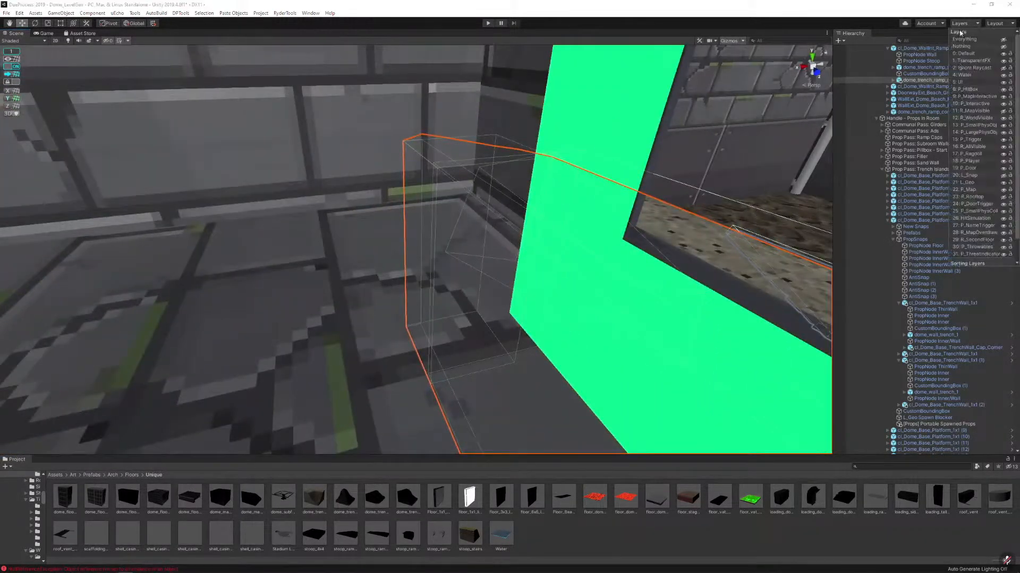
{"action": "left_click", "coordinate": [1003, 175]}
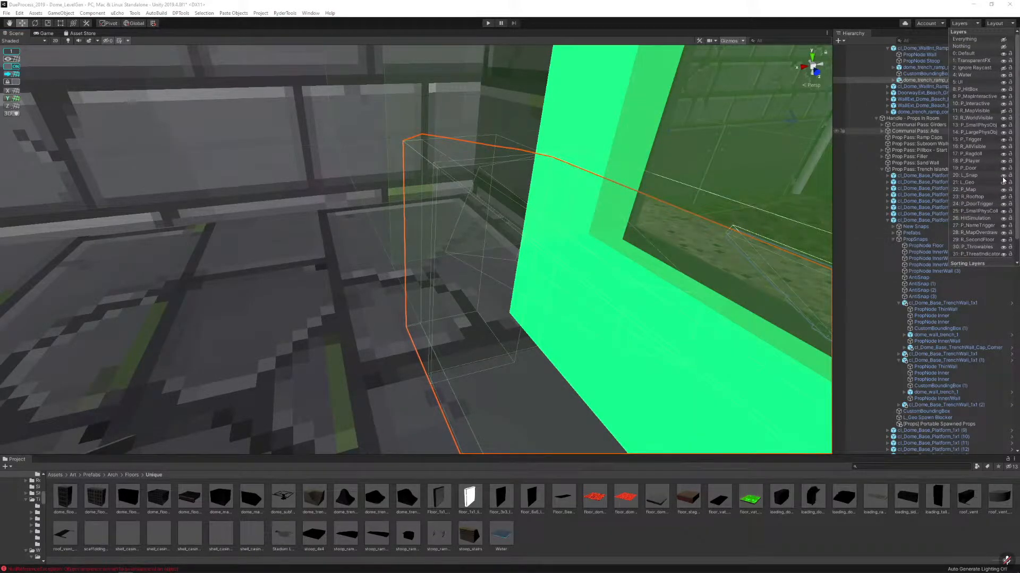
{"action": "left_click", "coordinate": [1003, 179]}
{"action": "left_click", "coordinate": [1003, 233]}
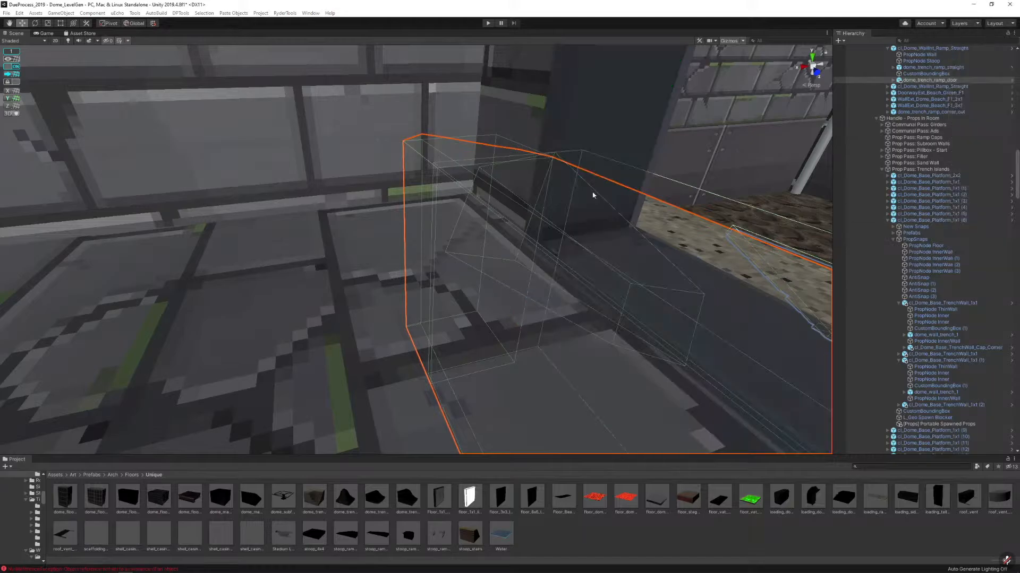
Duplicate the dome_trench_ramp_corner_out piece beside the grass room and move the copy next to the castle door ramp
{"action": "right_click_drag", "start_coordinate": [594, 194], "coordinate": [470, 165]}
{"action": "left_click", "coordinate": [469, 165]}
{"action": "left_click", "coordinate": [539, 149]}
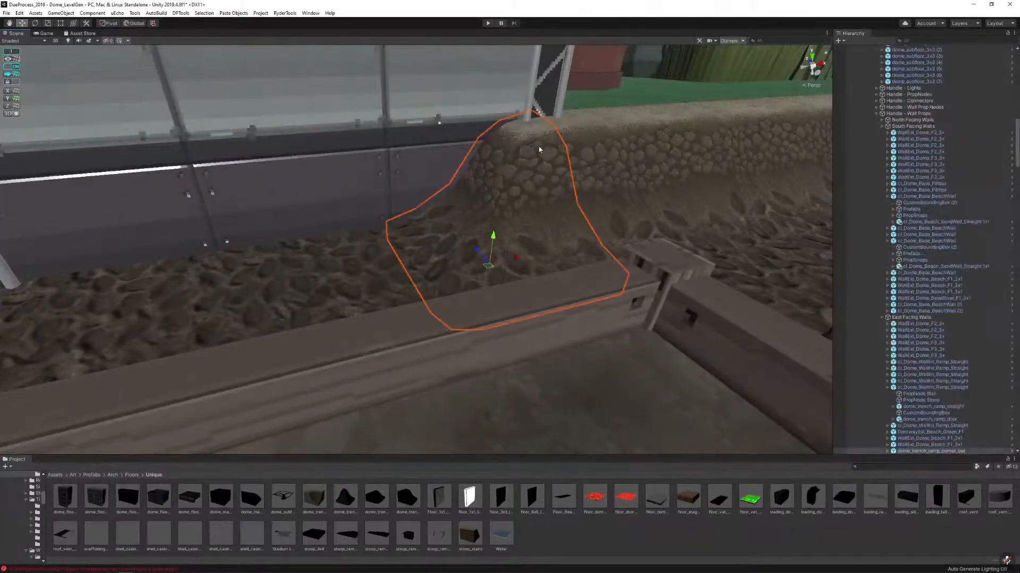
{"action": "right_click_drag", "start_coordinate": [538, 150], "coordinate": [347, 235]}
{"action": "key", "text": "ctrl+d"}
{"action": "left_click_drag", "start_coordinate": [193, 233], "coordinate": [430, 270]}
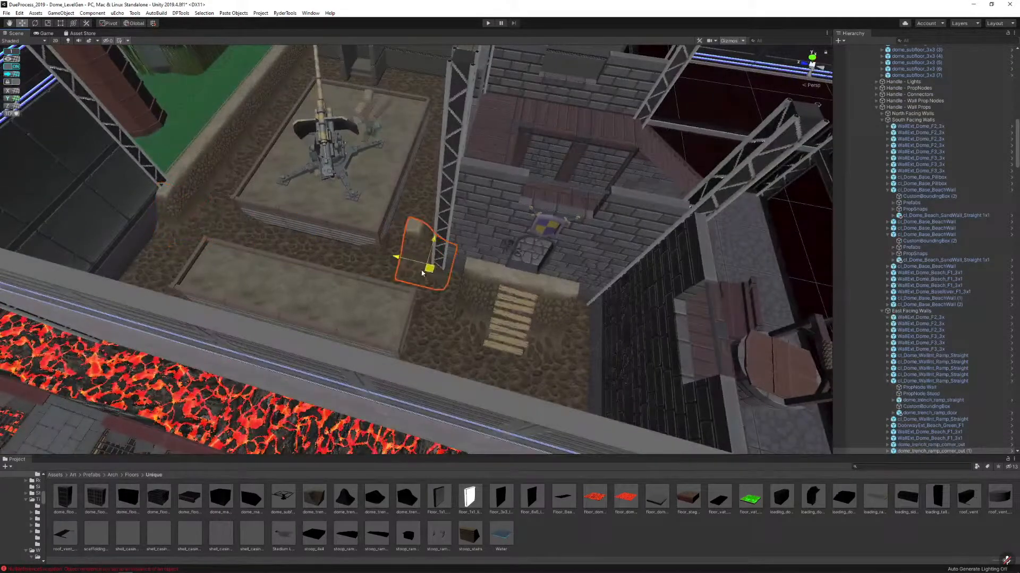
{"action": "right_click_drag", "start_coordinate": [430, 270], "coordinate": [448, 273]}
Rotate the copied ramp corner and fit it to the end of the door ramp nearest the artillery island
{"action": "key", "text": "e"}
{"action": "left_click_drag", "start_coordinate": [384, 272], "coordinate": [295, 291]}
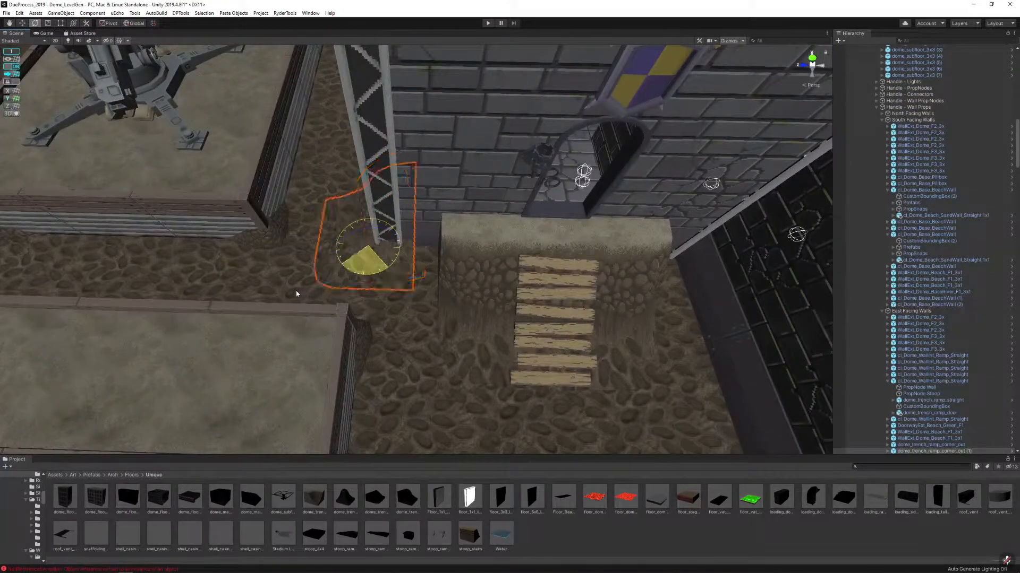
{"action": "key", "text": "w"}
{"action": "left_click_drag", "start_coordinate": [380, 234], "coordinate": [388, 299]}
{"action": "middle_click_drag", "start_coordinate": [388, 299], "coordinate": [343, 291]}
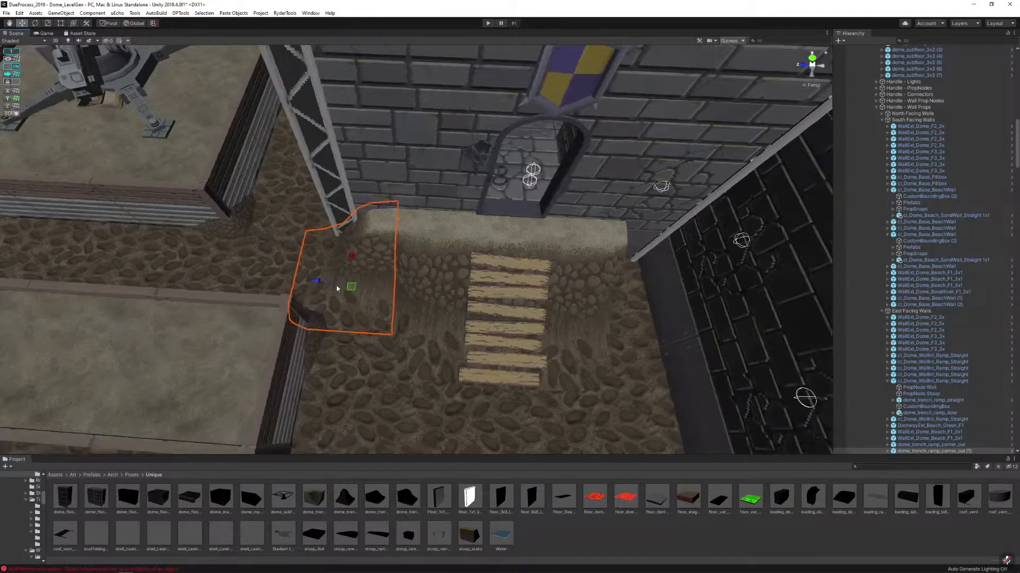
Duplicate the fitted ramp corner, move the copy to the opposite end of the door ramp and rotate it into the room corner
{"action": "key", "text": "ctrl+d"}
{"action": "left_click_drag", "start_coordinate": [316, 282], "coordinate": [601, 286]}
{"action": "middle_click_drag", "start_coordinate": [601, 285], "coordinate": [531, 293]}
{"action": "scroll", "coordinate": [531, 293], "scroll_direction": "up", "scroll_amount": 2}
{"action": "key", "text": "e"}
{"action": "left_click_drag", "start_coordinate": [459, 325], "coordinate": [548, 312]}
{"action": "key", "text": "w"}
{"action": "left_click_drag", "start_coordinate": [410, 312], "coordinate": [462, 312]}
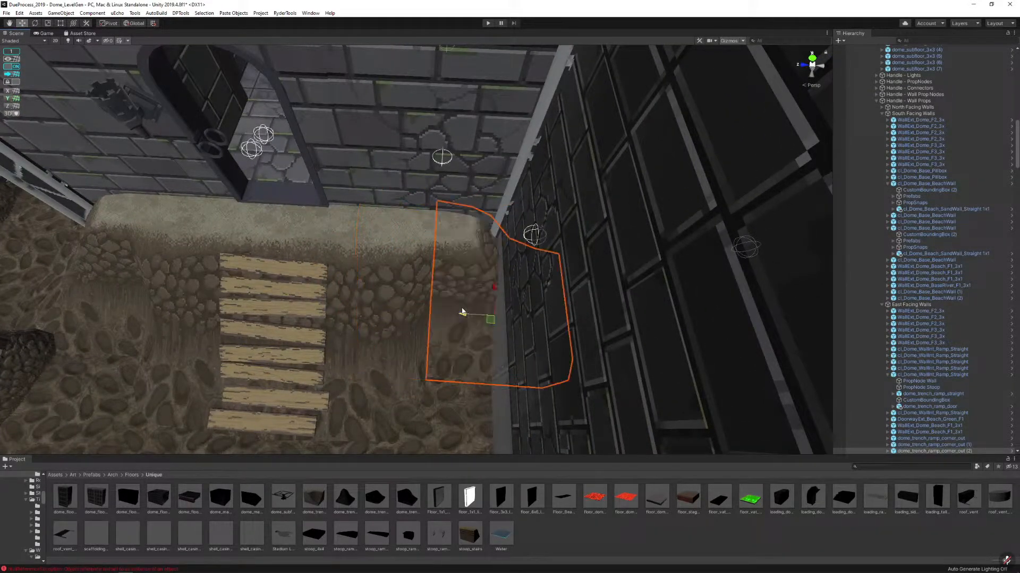
{"action": "right_click_drag", "start_coordinate": [461, 311], "coordinate": [421, 319]}
Delete three 1x1 platforms from the long narrow trench island, leaving only the one farthest from the castle doorway
{"action": "left_click", "coordinate": [421, 319]}
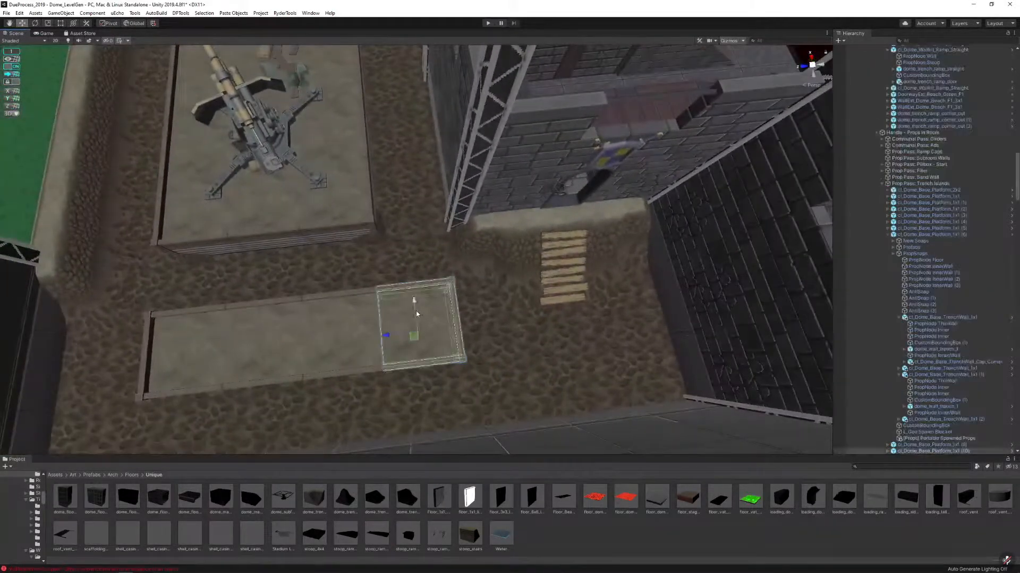
{"action": "key", "text": "Delete"}
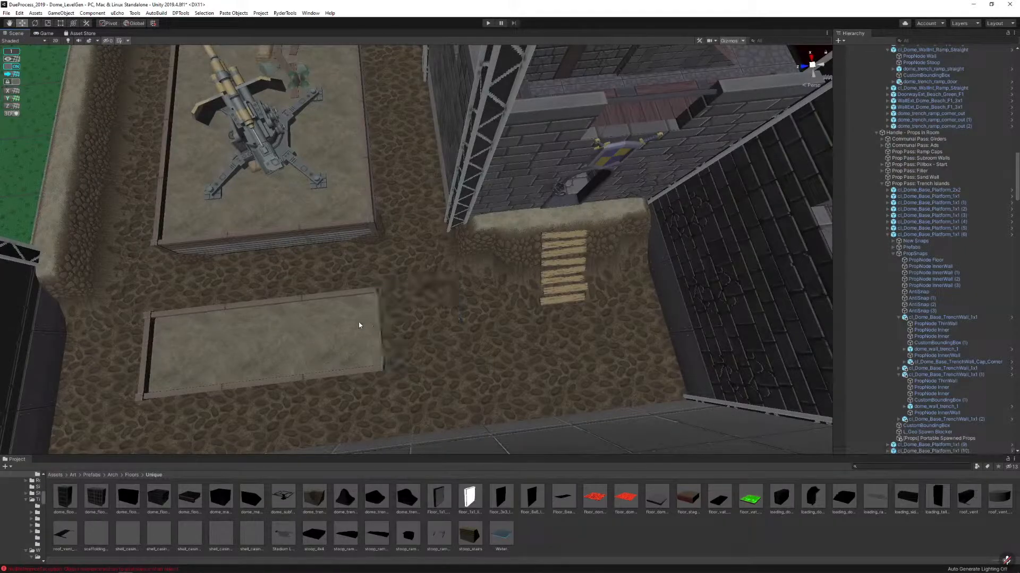
{"action": "left_click", "coordinate": [359, 323]}
{"action": "key", "text": "Delete"}
{"action": "left_click", "coordinate": [276, 330]}
{"action": "key", "text": "Delete"}
Strip the trench walls from the artillery island's three edge platforms facing the pit and delete the stray outer trench fill near the ramp
{"action": "left_click", "coordinate": [327, 221]}
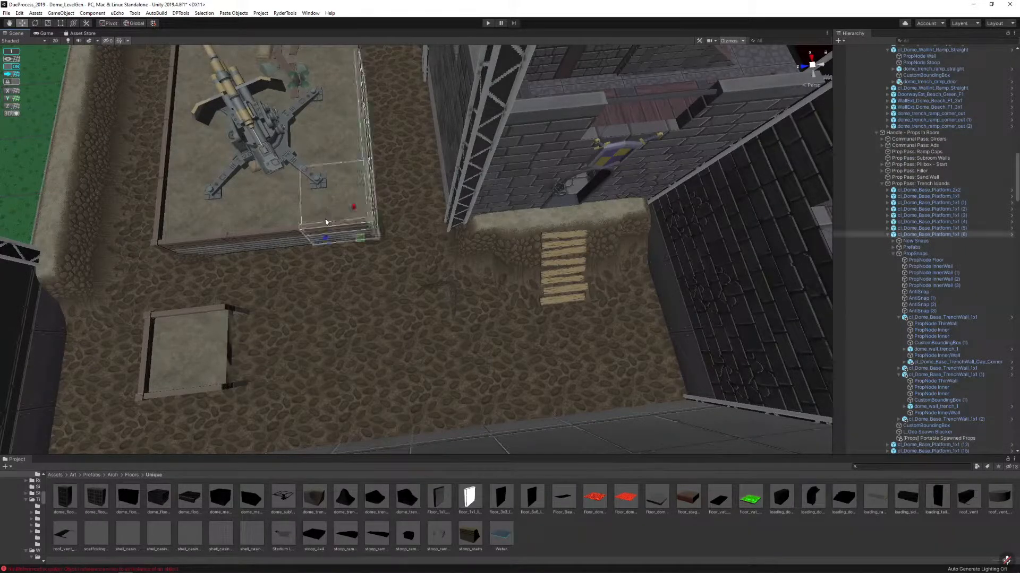
{"action": "left_click", "coordinate": [276, 213], "text": "shift"}
{"action": "left_click", "coordinate": [198, 216], "text": "shift"}
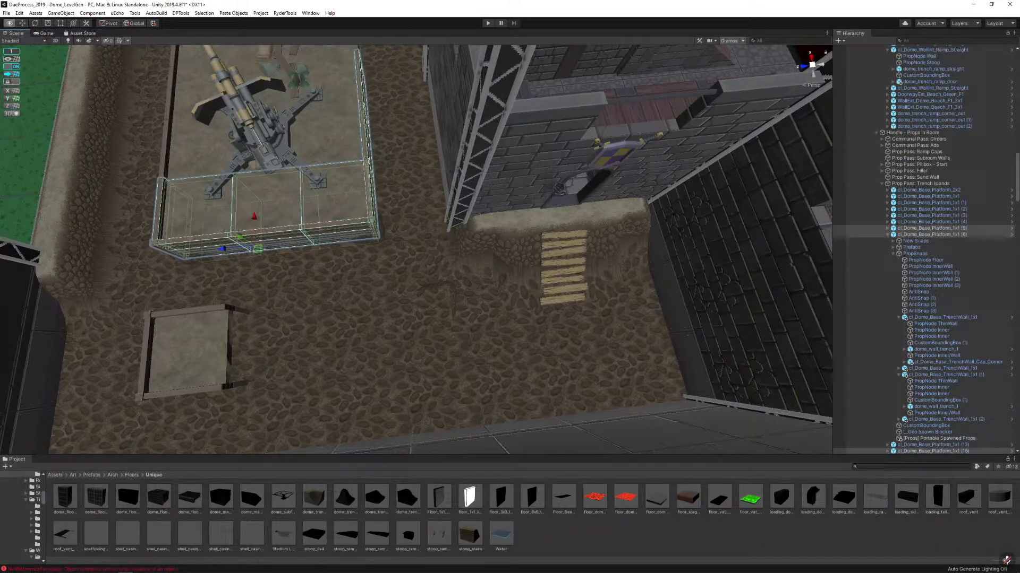
{"action": "key", "text": "alt+Tab"}
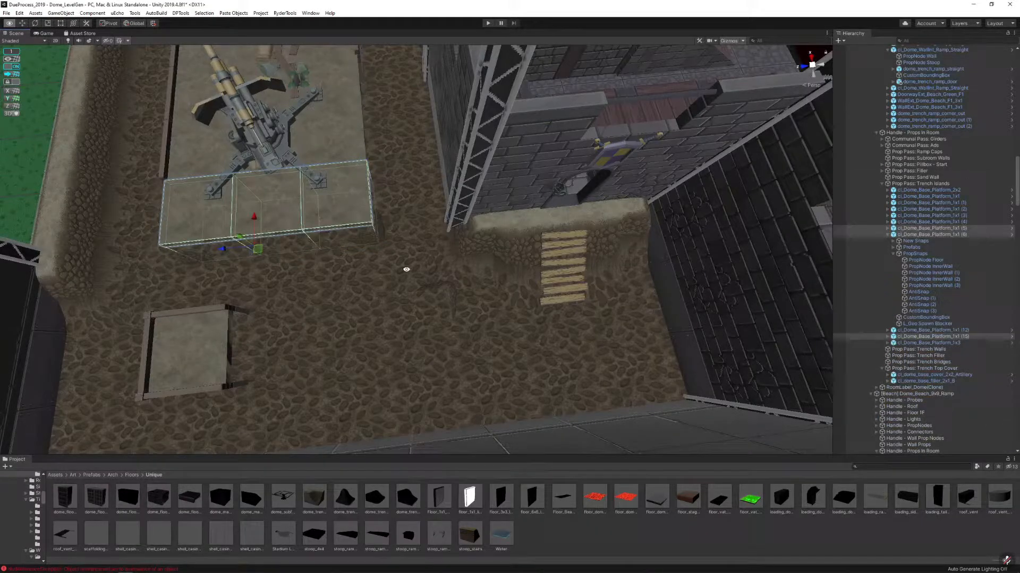
{"action": "left_click", "coordinate": [433, 286]}
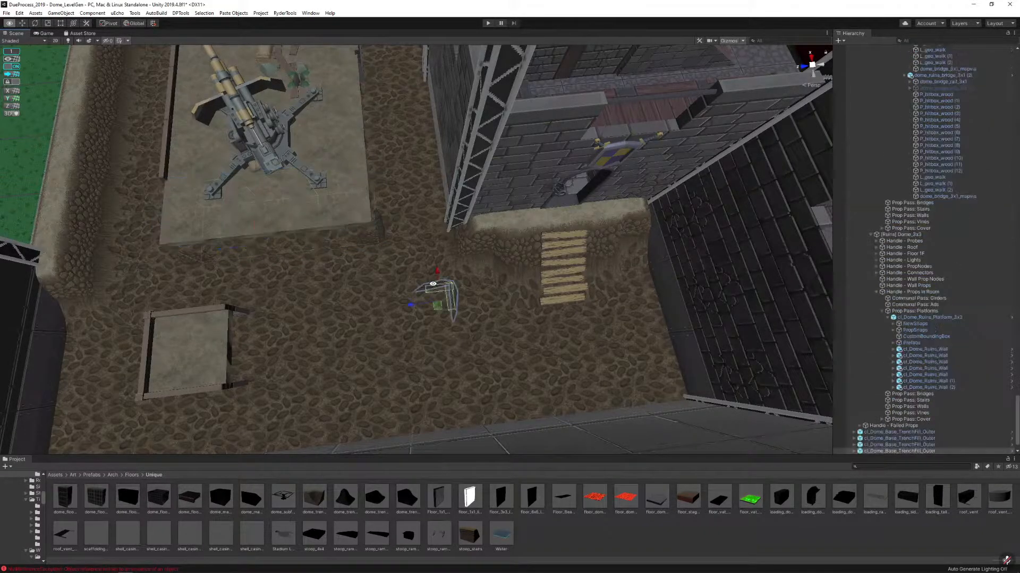
{"action": "key", "text": "Delete"}
{"action": "right_click_drag", "start_coordinate": [420, 289], "coordinate": [353, 255]}
Extend the artillery island one cell toward the pit by duplicating its castle-side corner platform, and delete the leftover piece beside it
{"action": "left_click", "coordinate": [503, 196]}
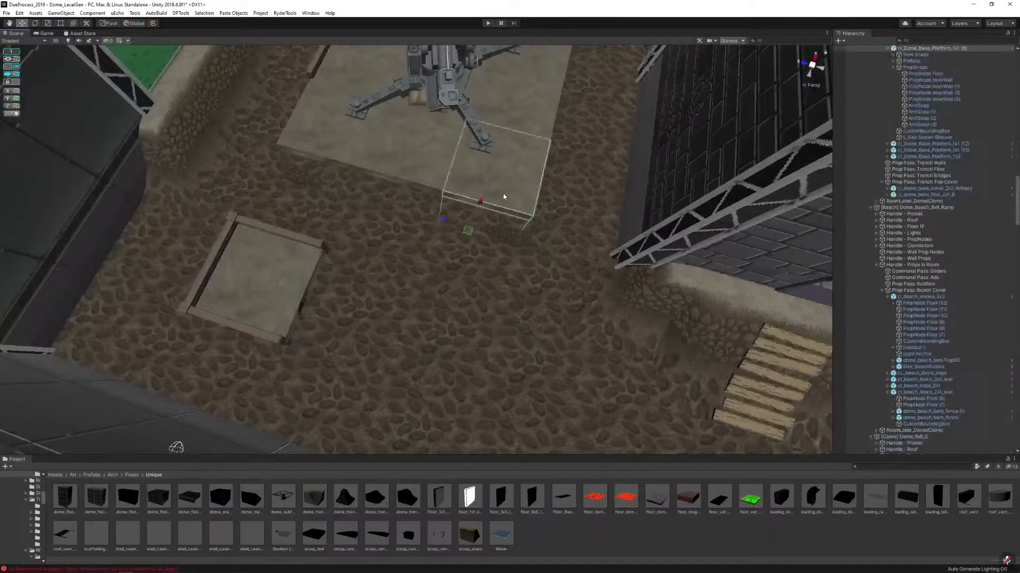
{"action": "right_click_drag", "start_coordinate": [503, 196], "coordinate": [437, 208]}
{"action": "key", "text": "ctrl+d"}
{"action": "left_click_drag", "start_coordinate": [465, 223], "coordinate": [484, 233]}
{"action": "left_click", "coordinate": [453, 252]}
{"action": "key", "text": "Delete"}
Duplicate the extension platform and place the copy against the pit-side wall, separated from the extension by a trench gap
{"action": "left_click", "coordinate": [387, 239]}
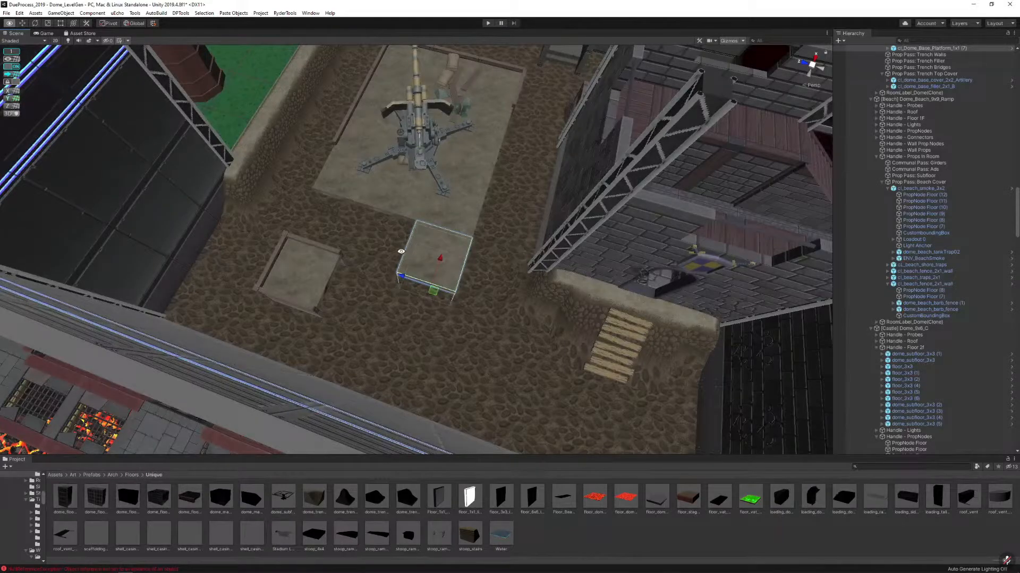
{"action": "left_click_drag", "start_coordinate": [467, 240], "coordinate": [423, 332], "text": "alt"}
{"action": "key", "text": "ctrl+d"}
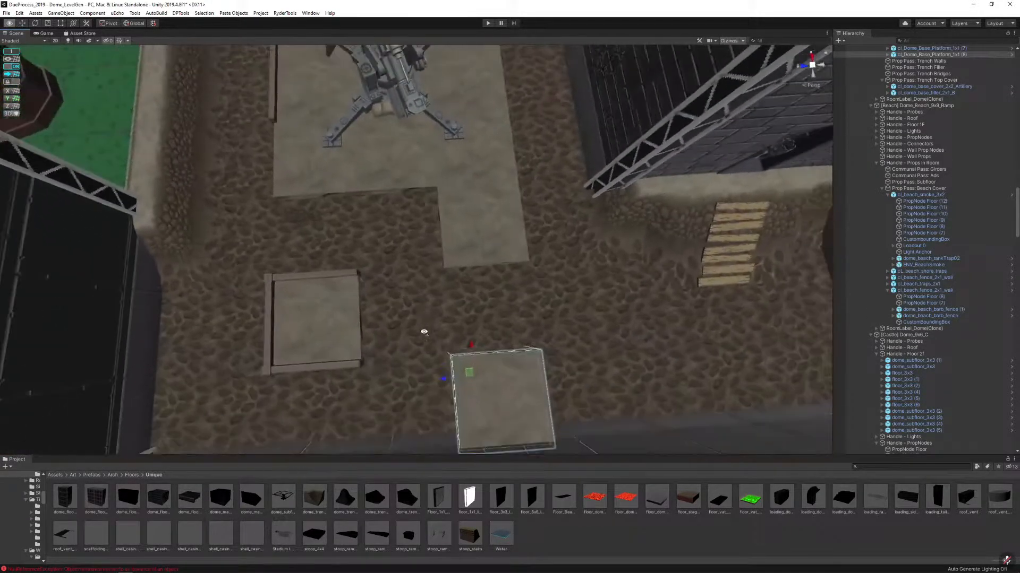
{"action": "left_click_drag", "start_coordinate": [467, 369], "coordinate": [499, 315], "text": "alt"}
{"action": "key", "text": "s"}
{"action": "right_click_drag", "start_coordinate": [499, 316], "coordinate": [486, 317]}
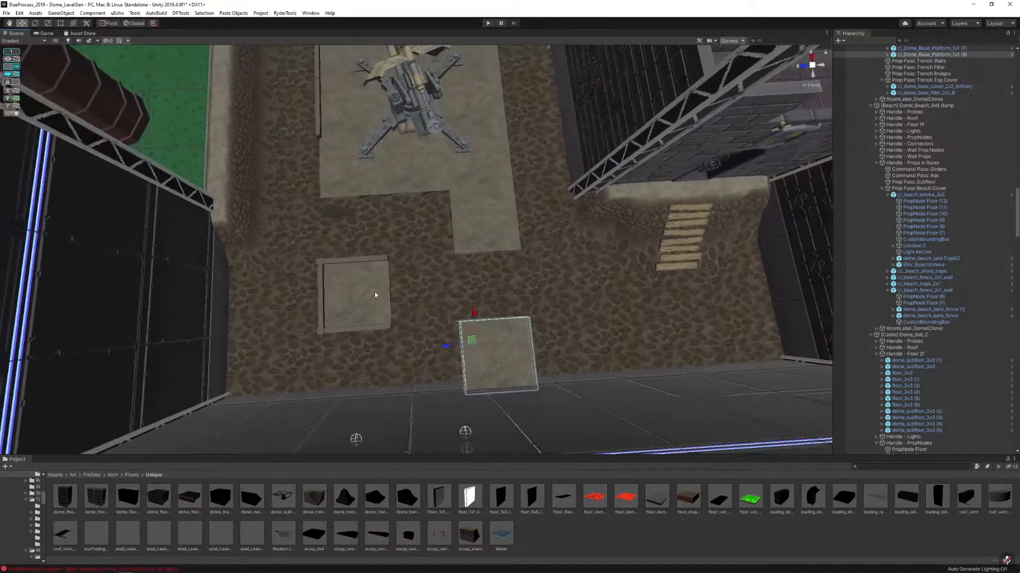
Select both new platforms, the isolated platform and the artillery island's three edge platforms, and regenerate their trench walls
{"action": "left_click", "coordinate": [371, 293], "text": "shift"}
{"action": "left_click", "coordinate": [355, 171], "text": "shift"}
{"action": "left_click", "coordinate": [412, 171], "text": "shift"}
{"action": "left_click", "coordinate": [476, 166], "text": "shift"}
{"action": "left_click", "coordinate": [495, 219], "text": "shift"}
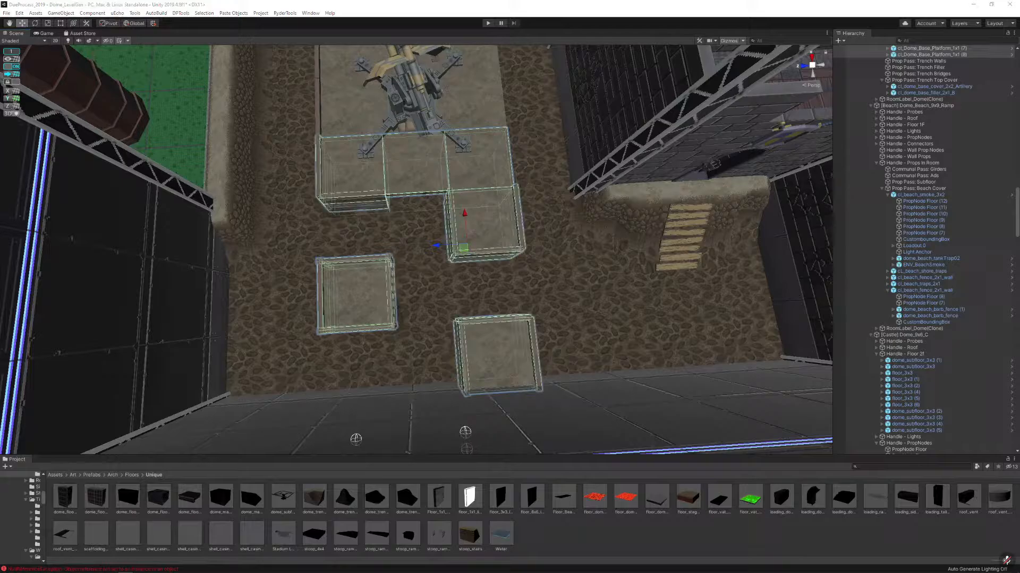
Duplicate the trench wall on the artillery island's pit-side edge into the adjoining gap and shift the copy's corner cap to the inner corner
{"action": "left_click", "coordinate": [576, 207]}
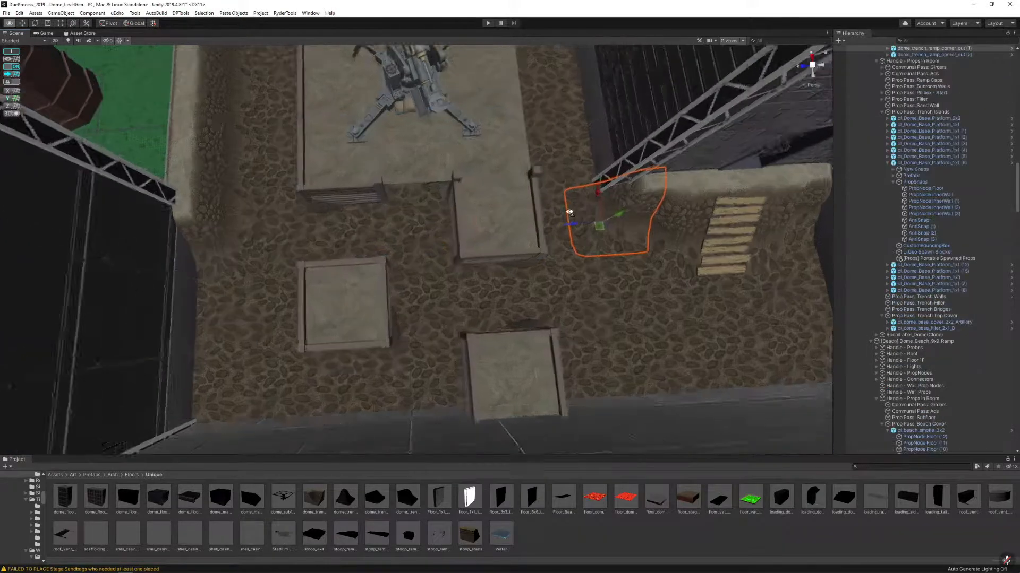
{"action": "key", "text": "f"}
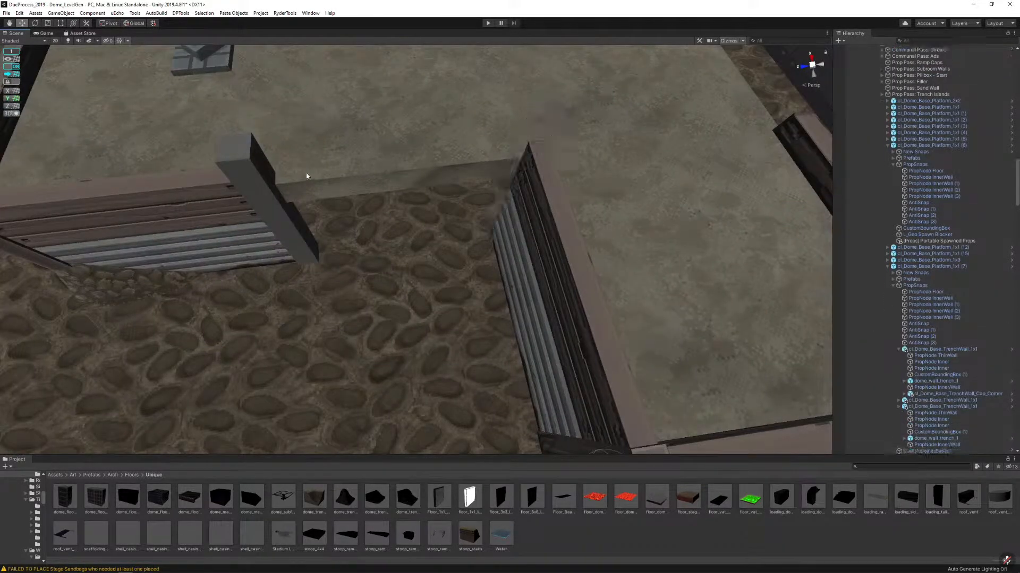
{"action": "left_click", "coordinate": [238, 192]}
{"action": "scroll", "coordinate": [319, 155], "scroll_direction": "down", "scroll_amount": 5}
{"action": "key", "text": "ctrl+d"}
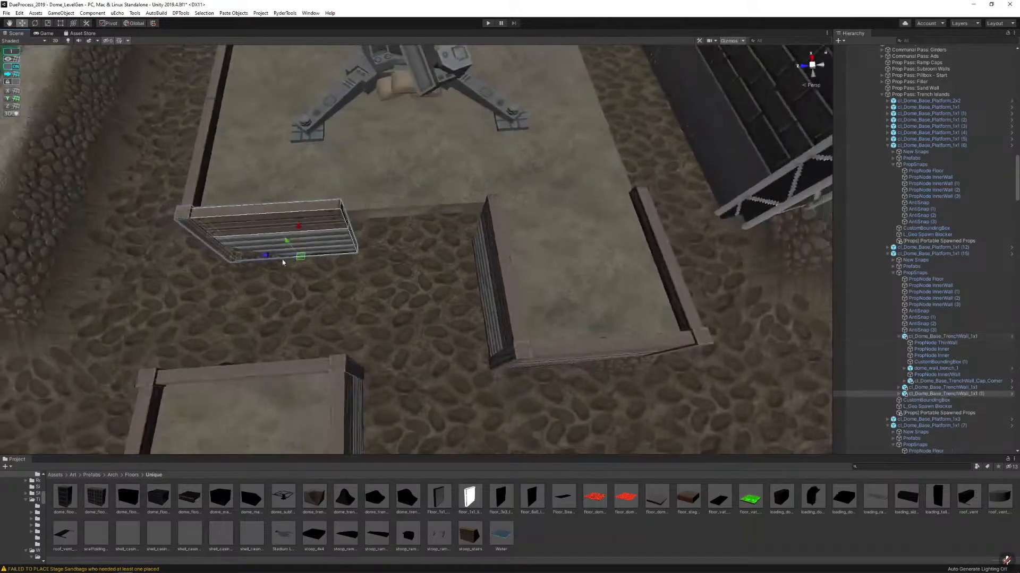
{"action": "left_click_drag", "start_coordinate": [273, 256], "coordinate": [388, 244]}
{"action": "left_click", "coordinate": [343, 205]}
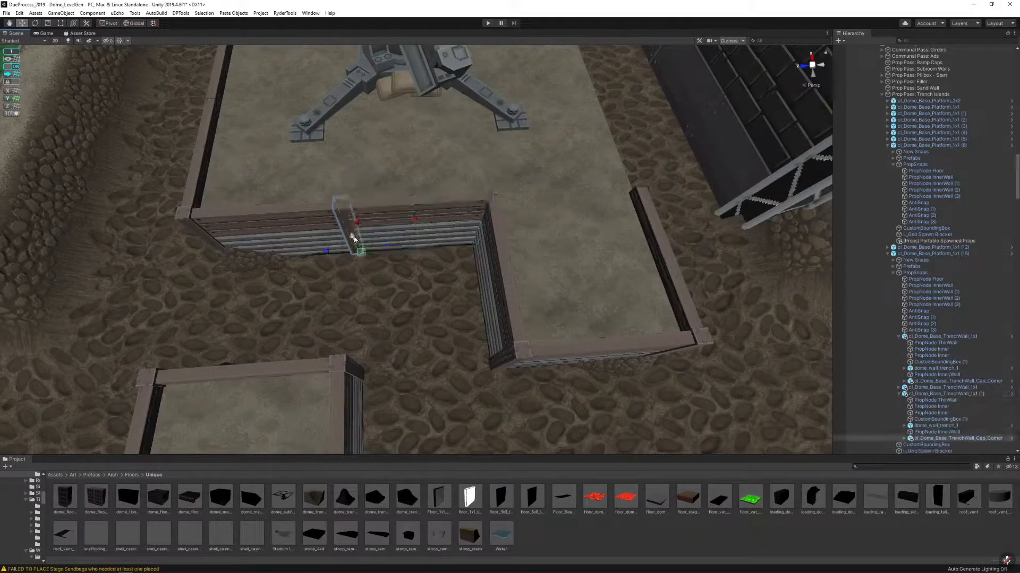
{"action": "left_click_drag", "start_coordinate": [323, 250], "coordinate": [440, 244]}
Extend the trench wall one cell along the artillery island's open castle-side edge and delete its mid-wall corner cap
{"action": "right_click_drag", "start_coordinate": [440, 245], "coordinate": [326, 247]}
{"action": "left_click", "coordinate": [297, 243]}
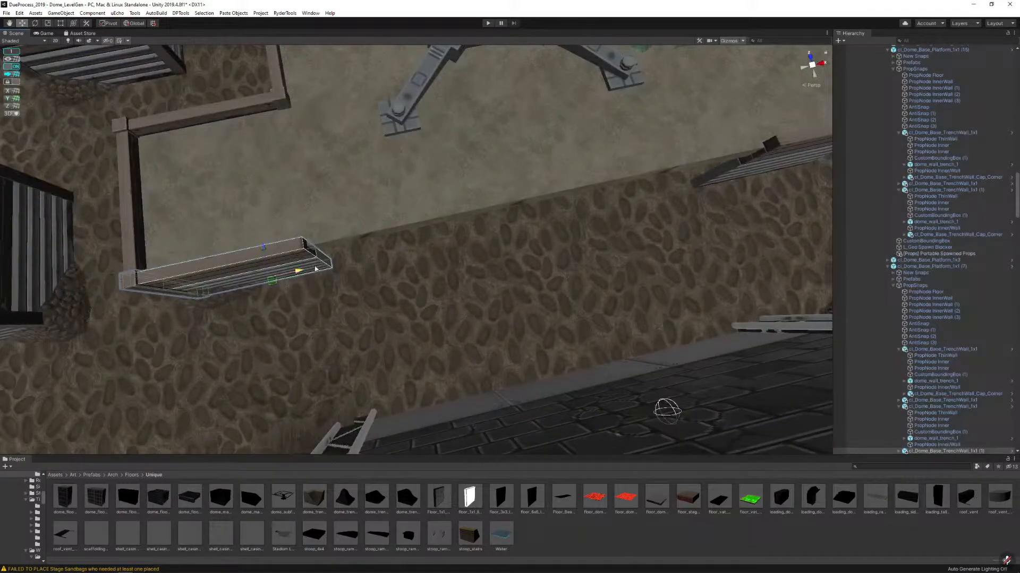
{"action": "left_click_drag", "start_coordinate": [316, 269], "coordinate": [404, 252]}
{"action": "left_click", "coordinate": [317, 249]}
{"action": "key", "text": "Delete"}
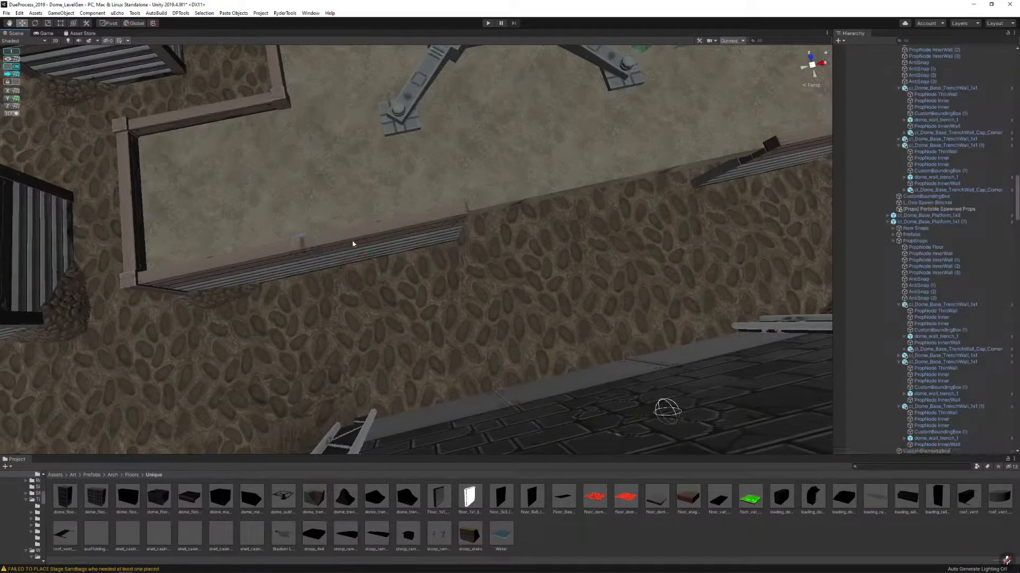
Duplicate the capless trench wall section twice along the artillery island's edge to close the gap up to the far corner wall
{"action": "left_click", "coordinate": [357, 244]}
{"action": "key", "text": "ctrl+d"}
{"action": "left_click_drag", "start_coordinate": [426, 245], "coordinate": [541, 215]}
{"action": "middle_click_drag", "start_coordinate": [743, 212], "coordinate": [483, 207]}
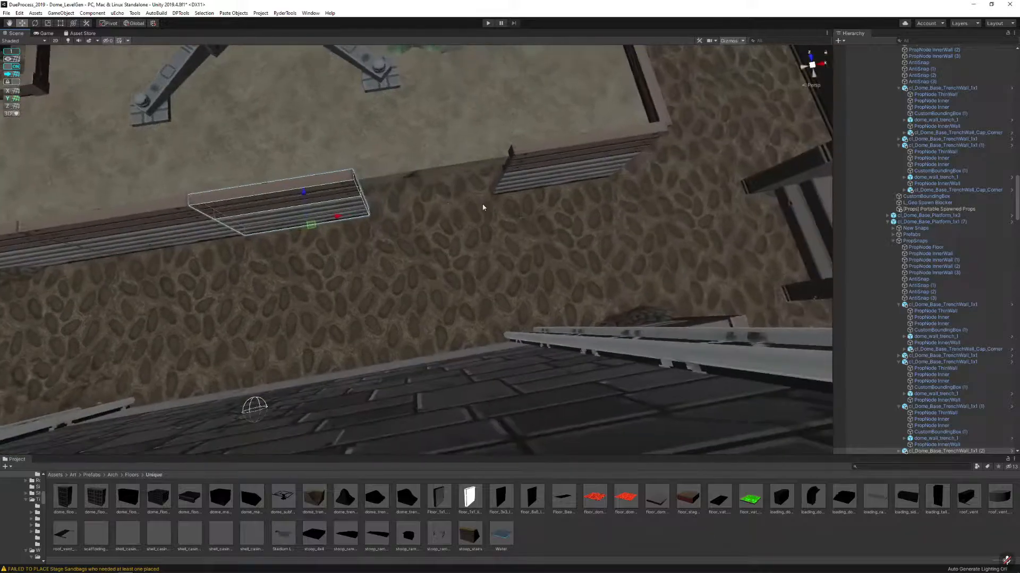
{"action": "key", "text": "ctrl+d"}
{"action": "left_click_drag", "start_coordinate": [346, 221], "coordinate": [463, 198]}
{"action": "right_click_drag", "start_coordinate": [463, 198], "coordinate": [423, 236]}
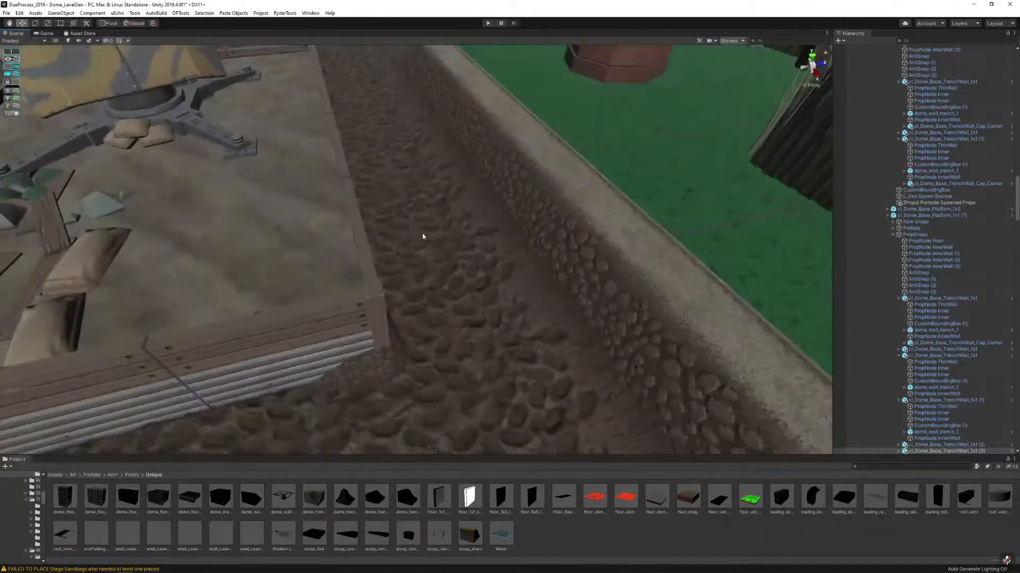
Duplicate the trench wall's corner cap and move the copy to the uncapped end of the artillery island's wall
{"action": "left_click", "coordinate": [375, 305]}
{"action": "right_click_drag", "start_coordinate": [375, 305], "coordinate": [378, 281]}
{"action": "key", "text": "ctrl+d"}
{"action": "left_click_drag", "start_coordinate": [659, 298], "coordinate": [382, 319]}
{"action": "right_click_drag", "start_coordinate": [383, 318], "coordinate": [596, 274]}
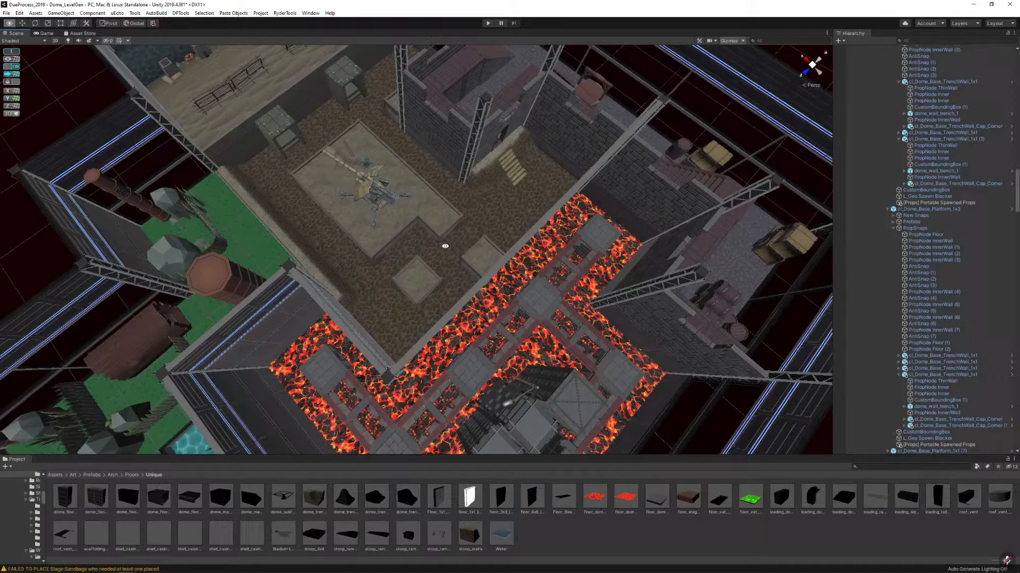
Delete the barrel prop standing in the castle corridor along the exterior wall
{"action": "mouse_move", "coordinate": [513, 213]}
{"action": "right_mouse_down"}
{"action": "mouse_move", "coordinate": [446, 143]}
{"action": "mouse_move", "coordinate": [510, 159]}
{"action": "mouse_move", "coordinate": [530, 141]}
{"action": "mouse_move", "coordinate": [432, 277]}
{"action": "mouse_move", "coordinate": [411, 212]}
{"action": "mouse_move", "coordinate": [502, 224]}
{"action": "right_mouse_up"}
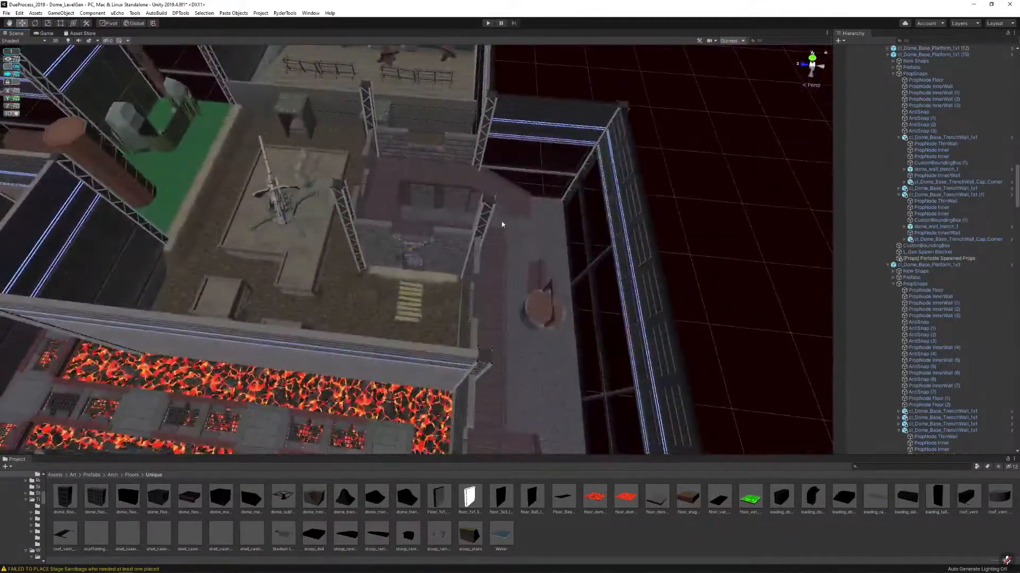
{"action": "left_click", "coordinate": [541, 302]}
{"action": "key", "text": "Delete"}
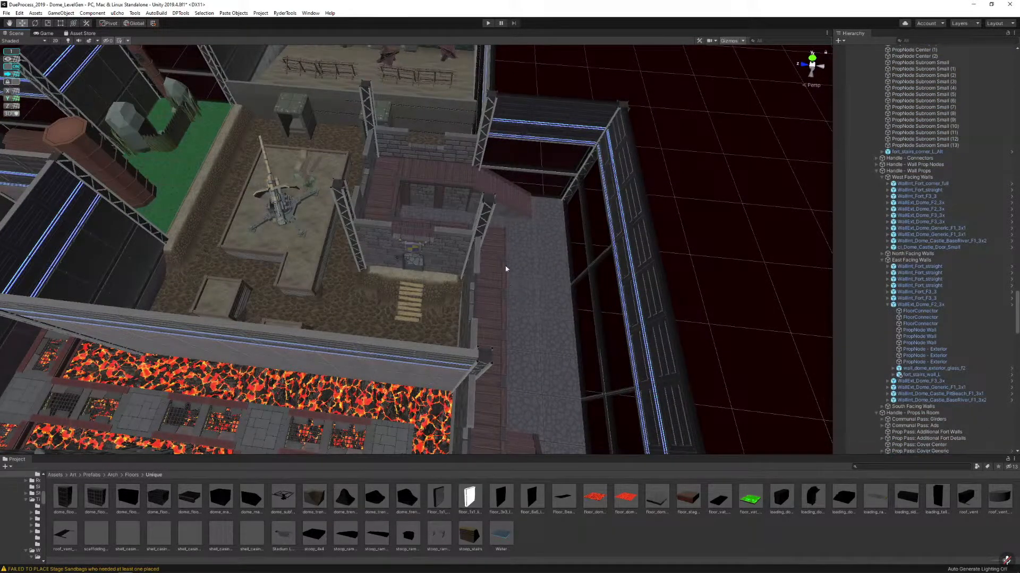
{"action": "right_click_drag", "start_coordinate": [522, 285], "coordinate": [313, 272]}
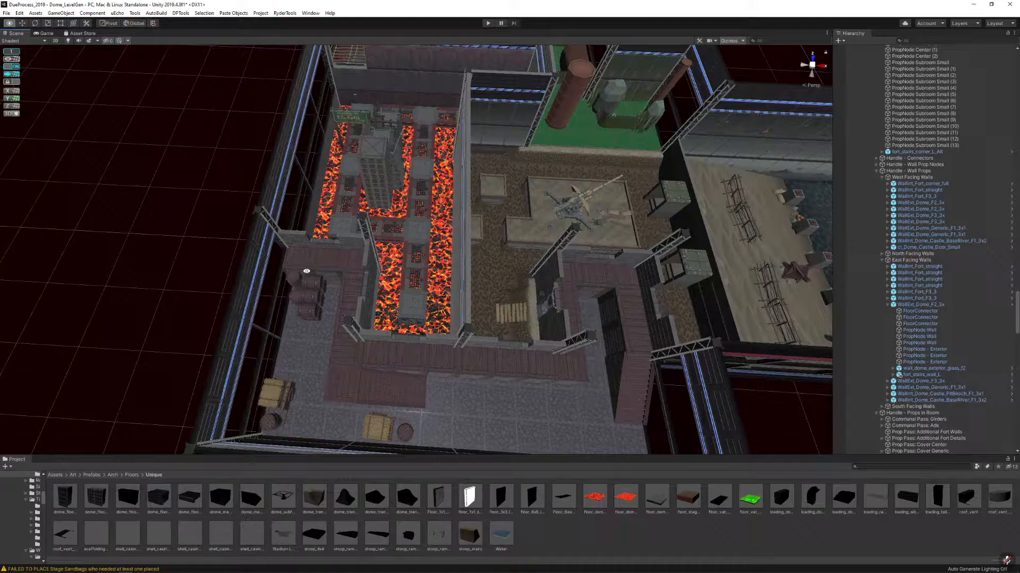
{"action": "left_click_drag", "start_coordinate": [290, 263], "coordinate": [407, 225], "text": "alt"}
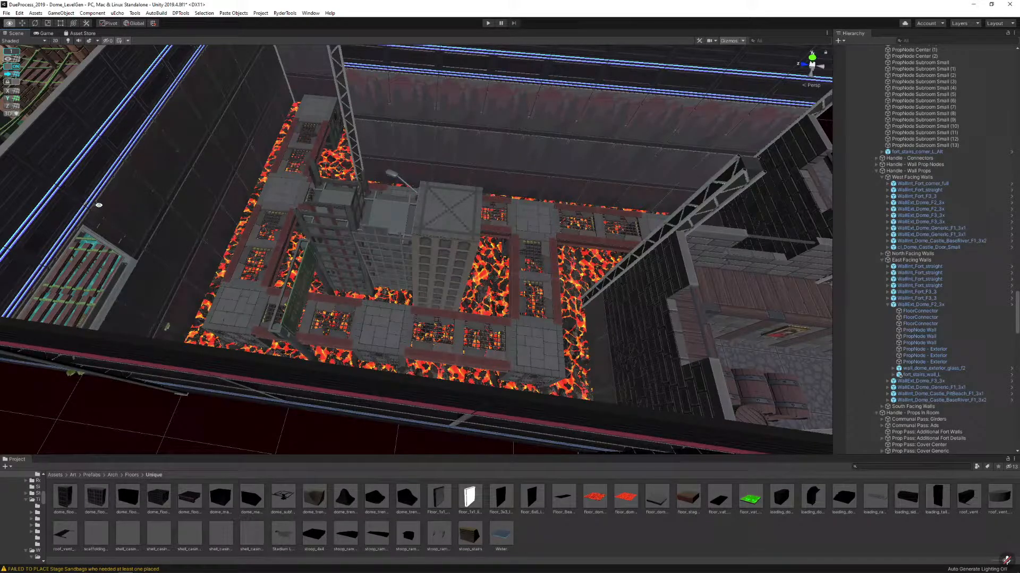
{"action": "key", "text": "alt"}
{"action": "key", "text": "alt"}
Reposition the pit bridge beneath the welcome sign and move the stray bridge outside the pit back between two islands
{"action": "right_click_drag", "start_coordinate": [545, 253], "coordinate": [472, 282]}
{"action": "left_click", "coordinate": [410, 270]}
{"action": "left_click_drag", "start_coordinate": [472, 282], "coordinate": [514, 283]}
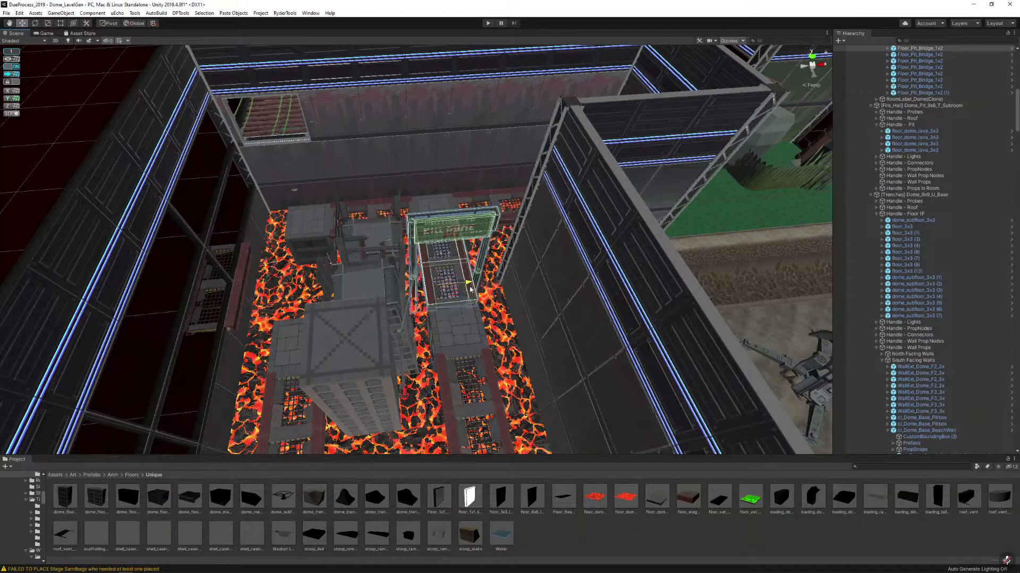
{"action": "right_click_drag", "start_coordinate": [514, 282], "coordinate": [340, 298]}
{"action": "left_click", "coordinate": [460, 280]}
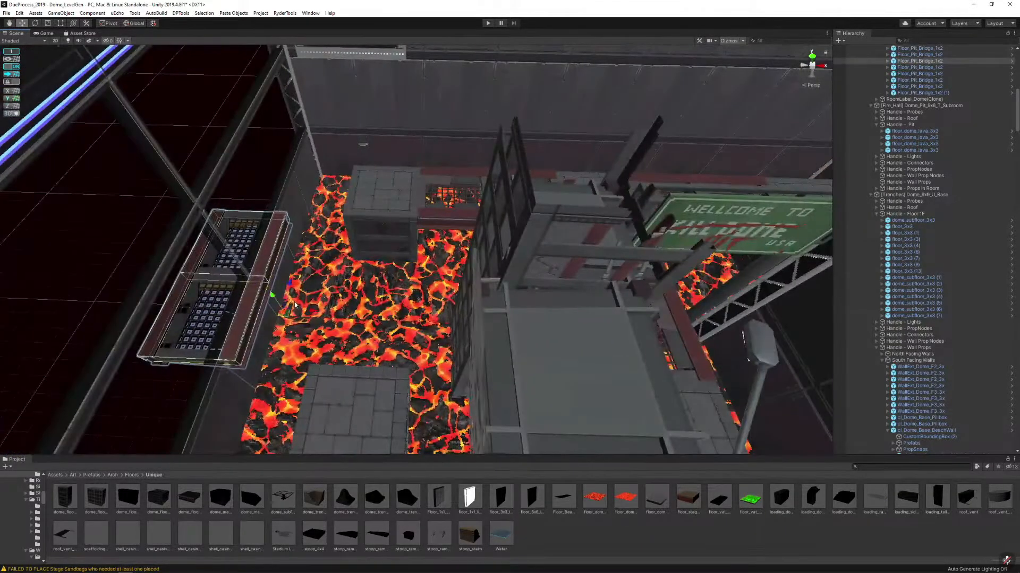
{"action": "left_click_drag", "start_coordinate": [304, 312], "coordinate": [416, 315]}
Duplicate the pit's end island three times to fill the full row against the pit's far wall with platforms
{"action": "right_click_drag", "start_coordinate": [416, 316], "coordinate": [401, 281]}
{"action": "left_click", "coordinate": [357, 252]}
{"action": "left_click", "coordinate": [402, 284]}
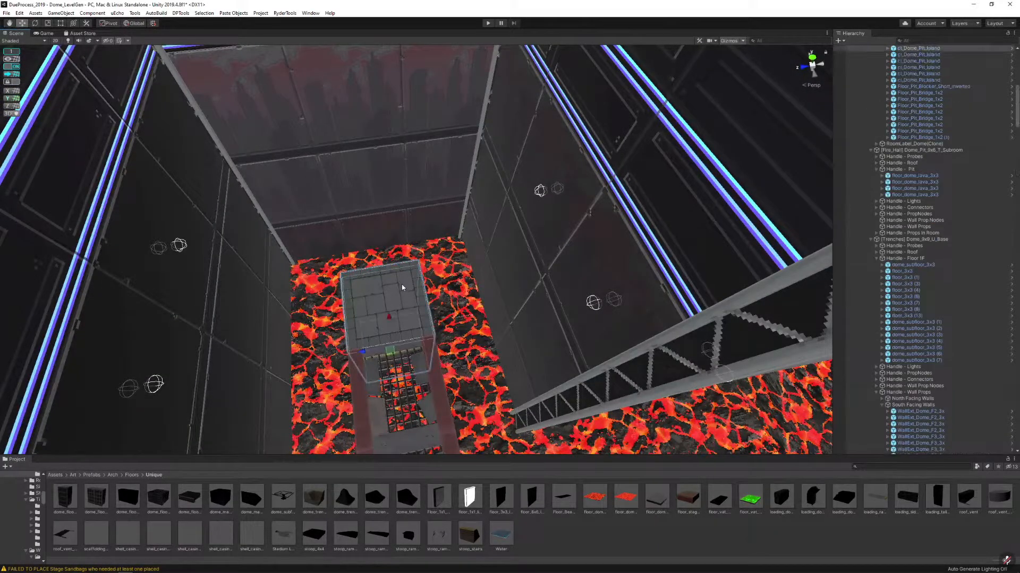
{"action": "key", "text": "ctrl+d"}
{"action": "left_click_drag", "start_coordinate": [390, 315], "coordinate": [378, 258]}
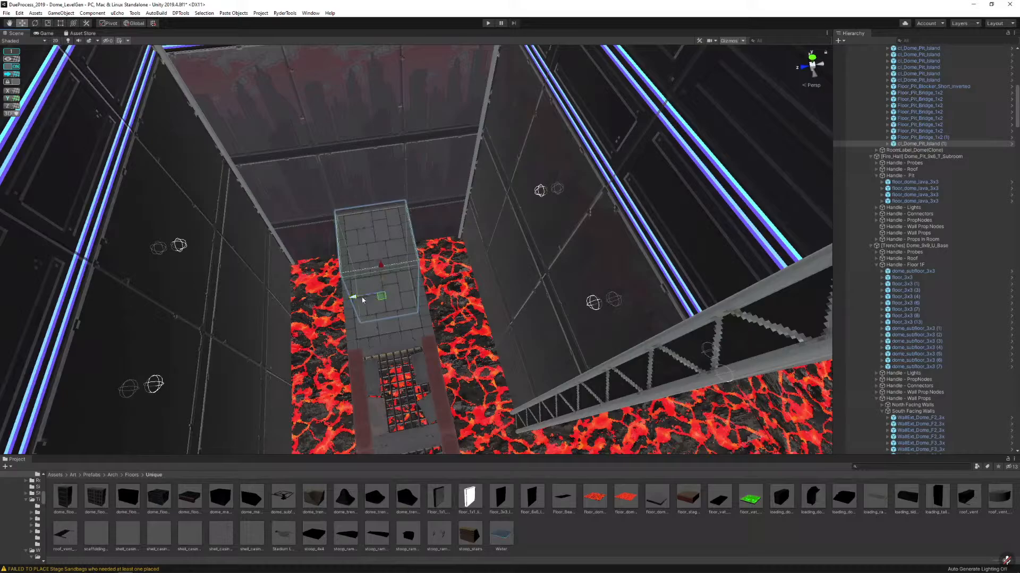
{"action": "key", "text": "ctrl+d"}
{"action": "left_click_drag", "start_coordinate": [356, 298], "coordinate": [412, 290]}
{"action": "key", "text": "ctrl+d"}
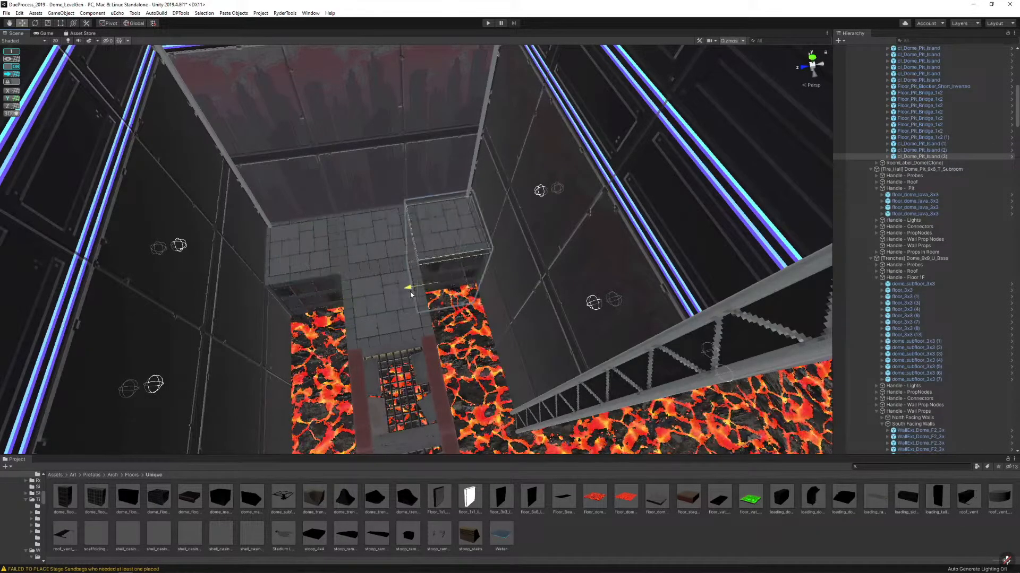
Delete the barrel cover prop in the castle corner beside the pit
{"action": "right_click_drag", "start_coordinate": [412, 290], "coordinate": [293, 294]}
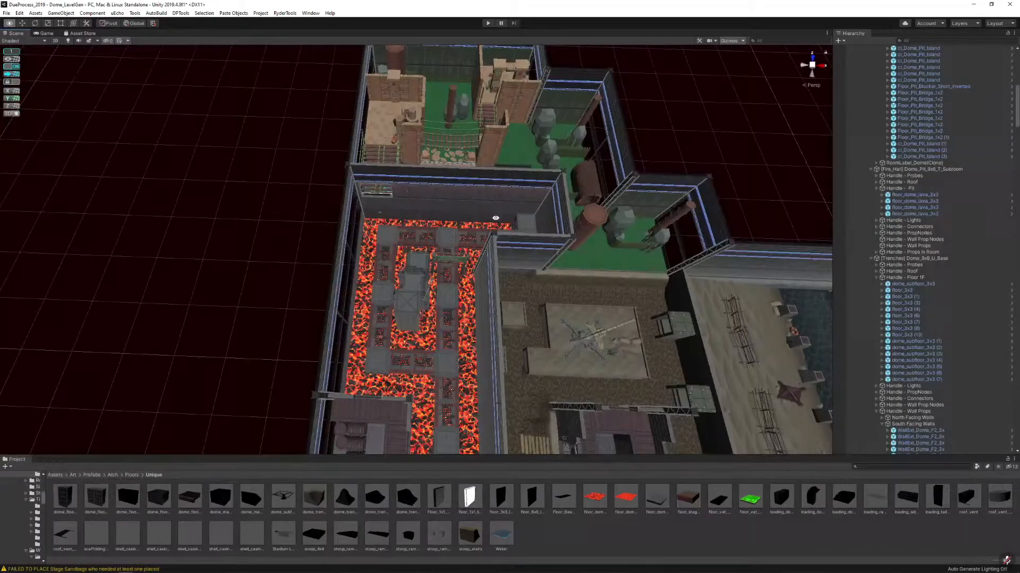
{"action": "right_click_drag", "start_coordinate": [482, 214], "coordinate": [475, 224]}
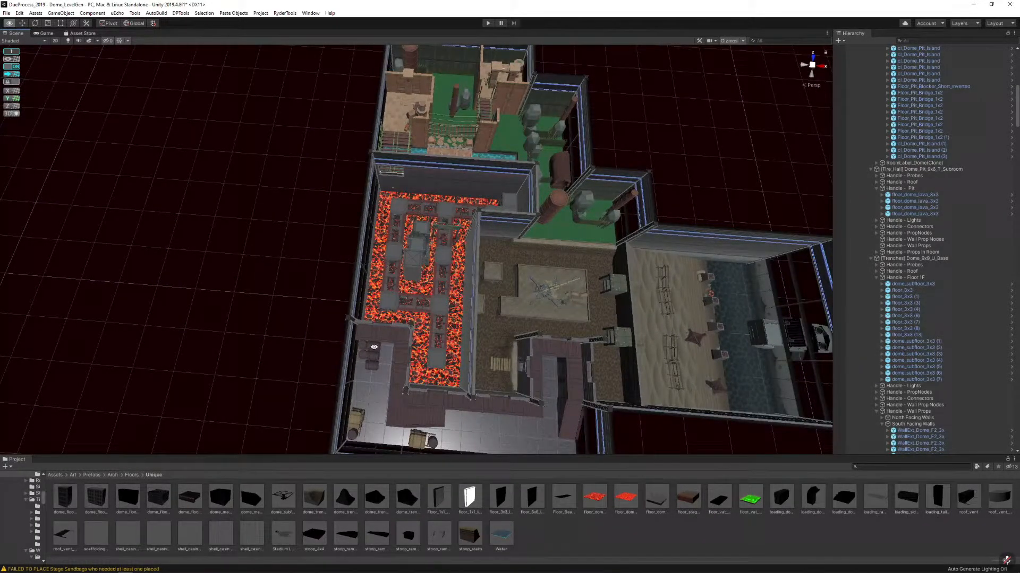
{"action": "left_click", "coordinate": [373, 349]}
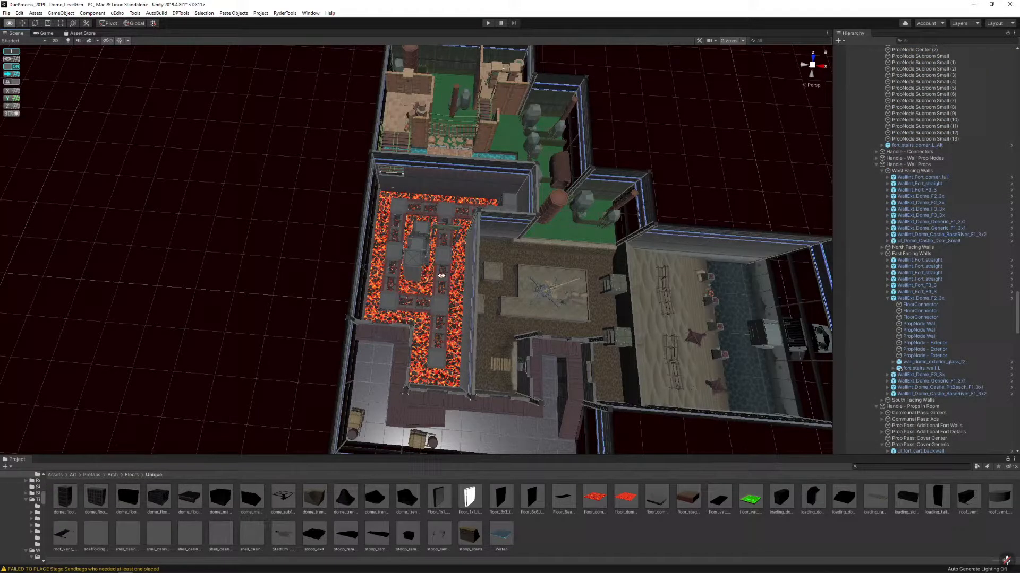
Inspect the pit's islands and bridges around the welcome sign and the castle's entrance onto the pit
{"action": "key", "text": "w"}
{"action": "mouse_move", "coordinate": [409, 239]}
{"action": "right_mouse_down"}
{"action": "mouse_move", "coordinate": [442, 221]}
{"action": "mouse_move", "coordinate": [420, 234]}
{"action": "right_mouse_up"}
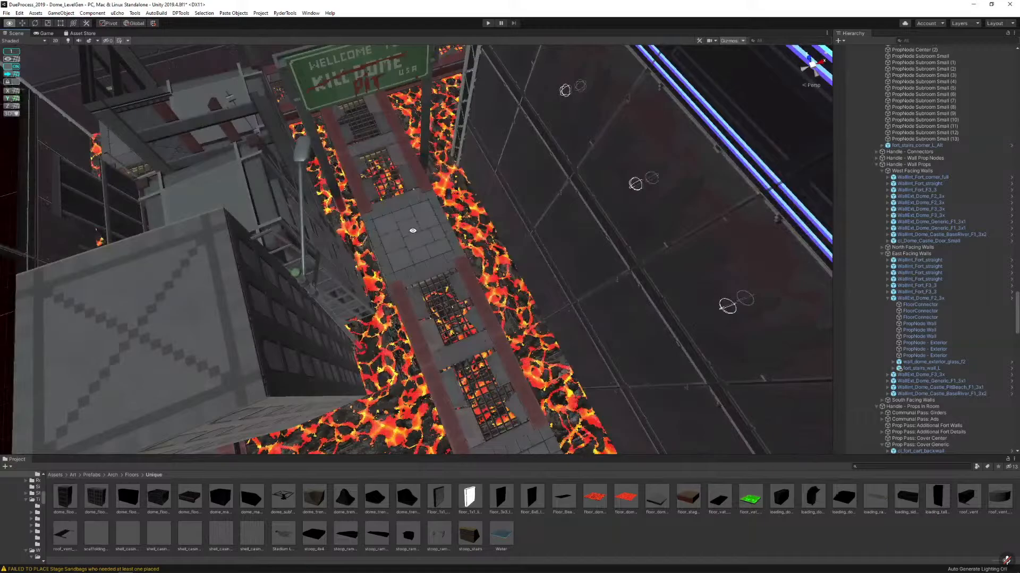
{"action": "left_click", "coordinate": [414, 231]}
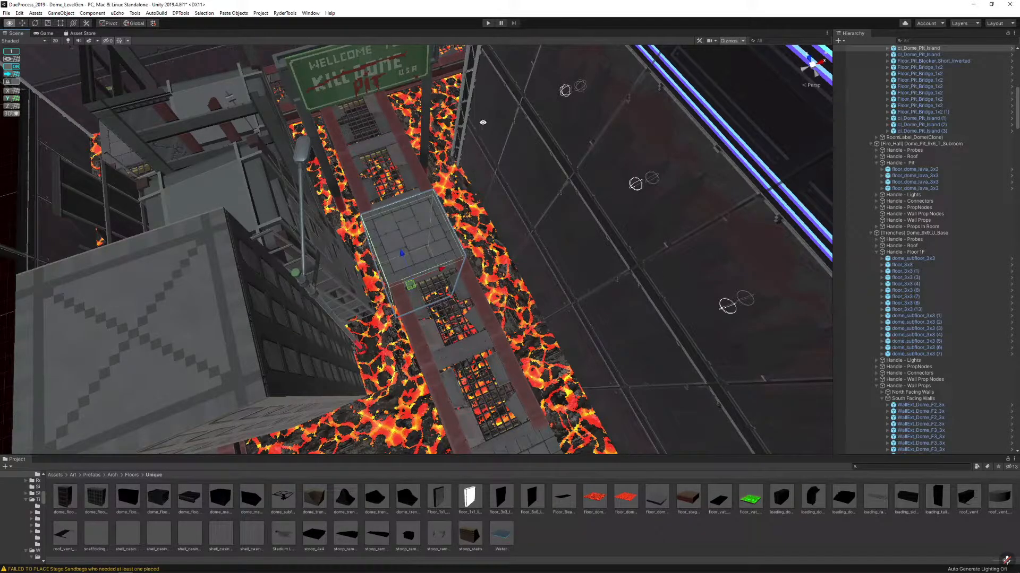
{"action": "key", "text": "s"}
{"action": "right_click_drag", "start_coordinate": [484, 124], "coordinate": [287, 216]}
{"action": "key", "text": "s"}
{"action": "left_click", "coordinate": [253, 186]}
{"action": "left_click", "coordinate": [230, 189]}
{"action": "key", "text": "w"}
Delete the corner walkway section and one straight walkway section along the castle's pit-side wall
{"action": "left_click", "coordinate": [409, 232]}
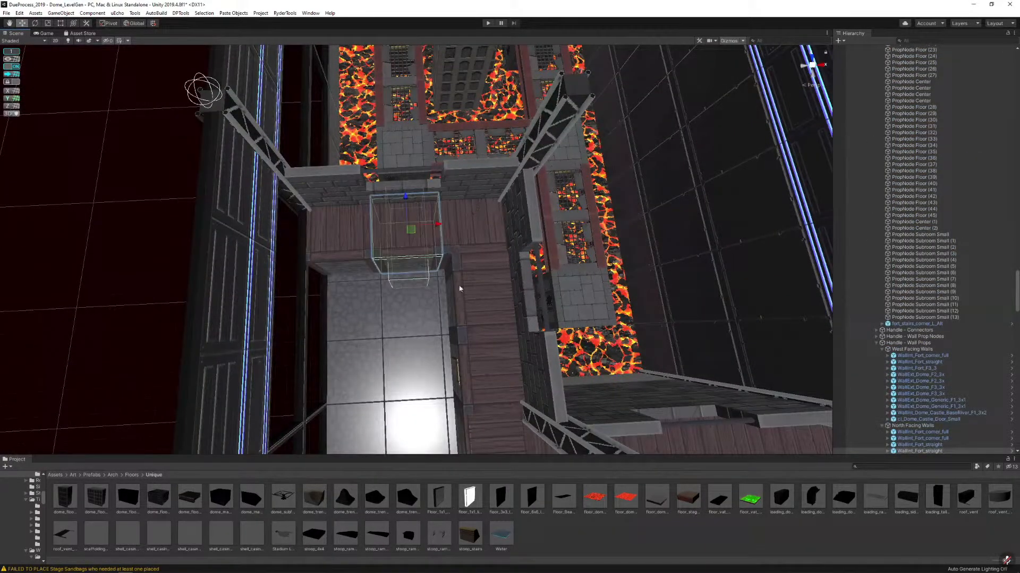
{"action": "right_click_drag", "start_coordinate": [460, 289], "coordinate": [635, 268]}
{"action": "key", "text": "s"}
{"action": "left_click", "coordinate": [423, 275]}
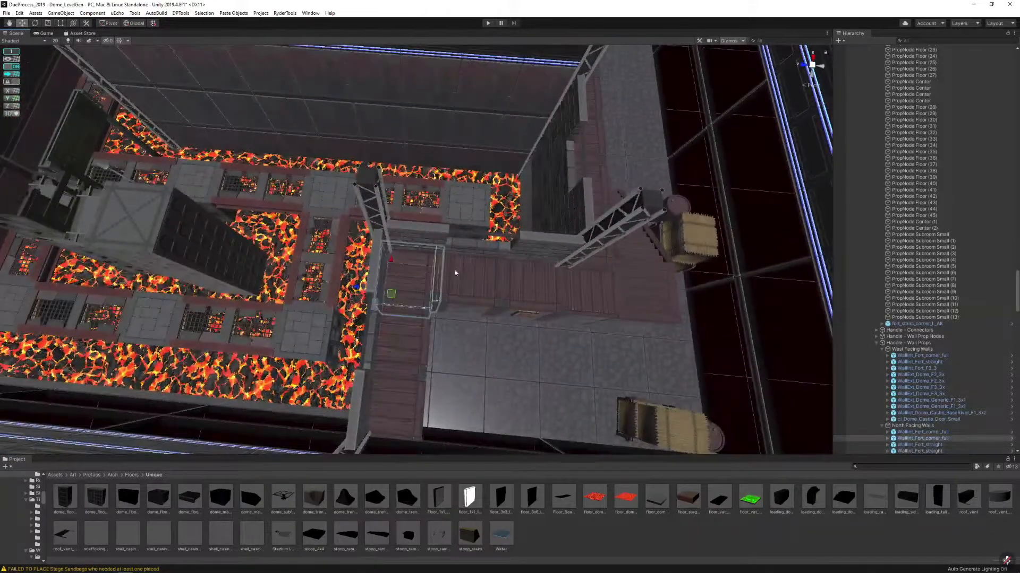
{"action": "key", "text": "Delete"}
{"action": "left_click", "coordinate": [515, 283]}
{"action": "key", "text": "Delete"}
Remove the leftover painting and shift the isolated straight walkway section one cell along, in front of the pit-side doorway
{"action": "left_click", "coordinate": [476, 282]}
{"action": "left_click", "coordinate": [522, 313]}
{"action": "mouse_move", "coordinate": [522, 314]}
{"action": "right_mouse_down"}
{"action": "mouse_move", "coordinate": [543, 338]}
{"action": "mouse_move", "coordinate": [365, 280]}
{"action": "right_mouse_up"}
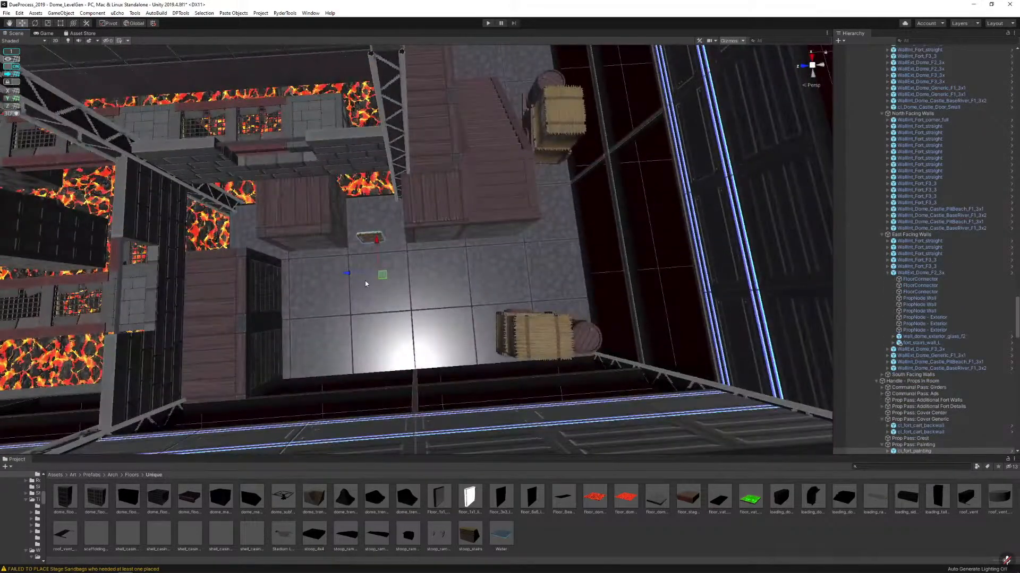
{"action": "left_click", "coordinate": [333, 226]}
{"action": "key", "text": "f"}
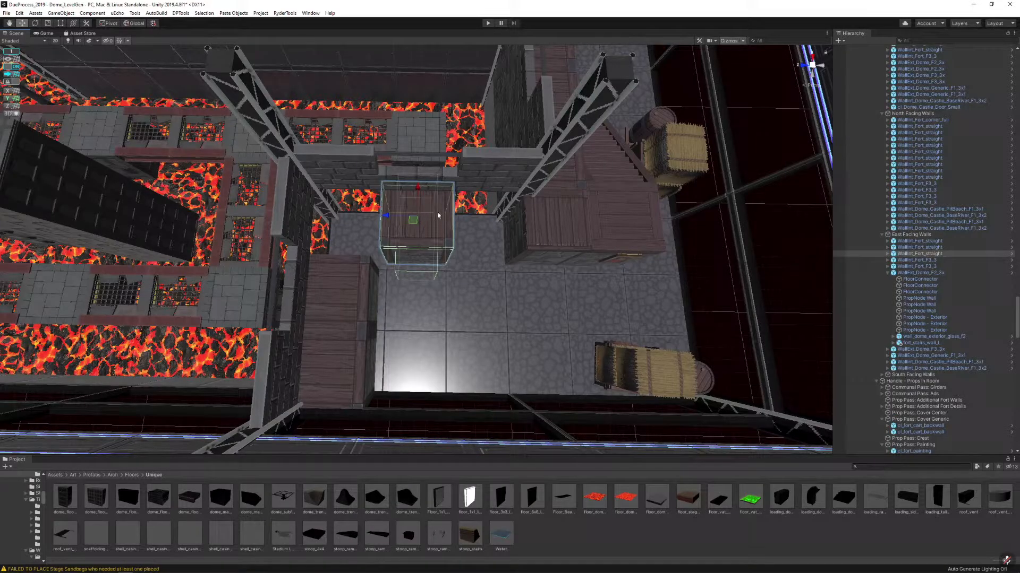
Locate the castle door prefabs and set up Replace Selection for the isolated walkway section with DoorwayInt_Dome_Gate as the replacement object
{"action": "right_click_drag", "start_coordinate": [505, 295], "coordinate": [439, 196]}
{"action": "left_click", "coordinate": [475, 207]}
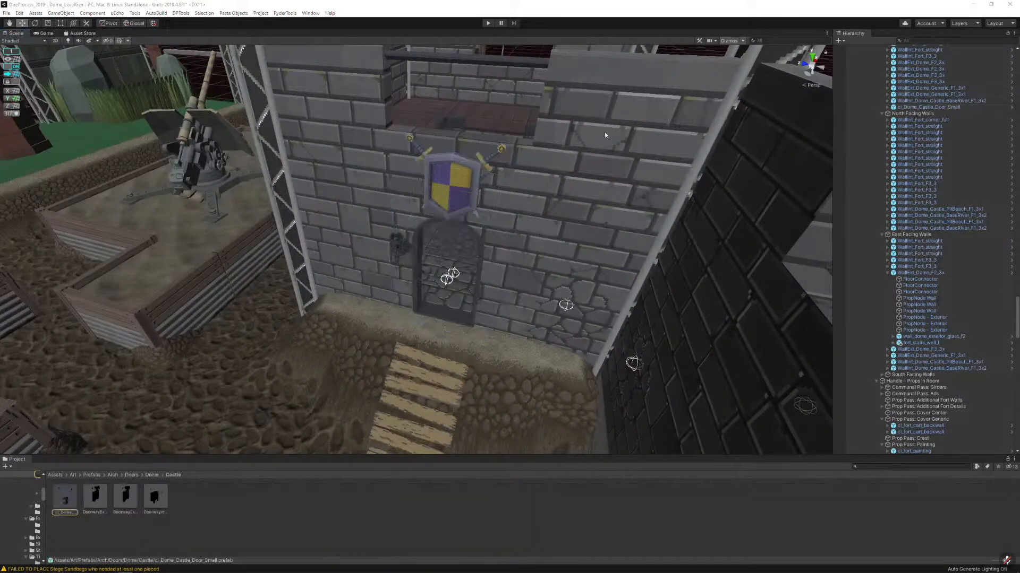
{"action": "right_click_drag", "start_coordinate": [541, 142], "coordinate": [512, 230]}
{"action": "left_click", "coordinate": [480, 250]}
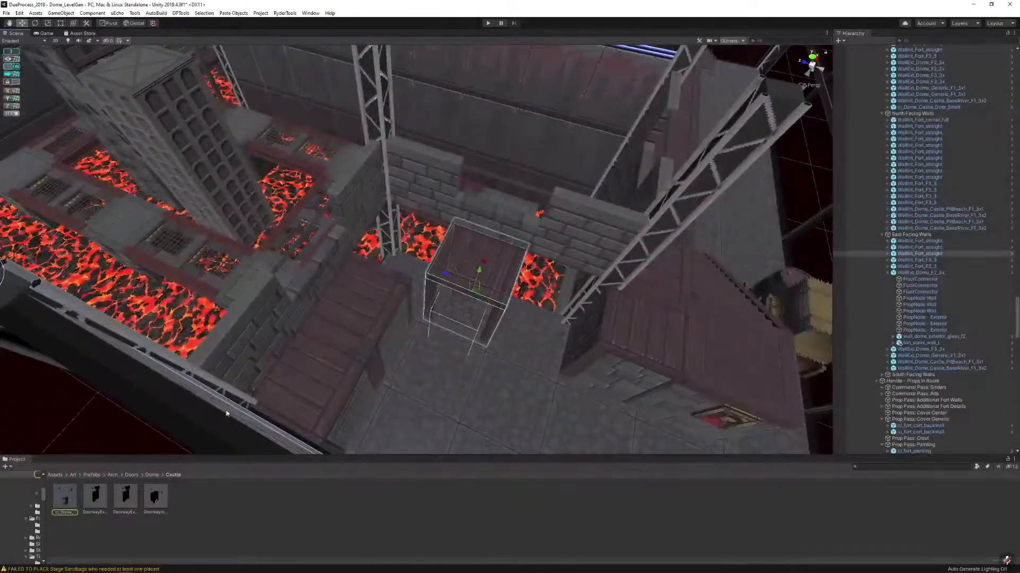
{"action": "key", "text": "ctrl+shift+r"}
Delete the upper fort wall behind the isolated walkway section and replace that section with DoorwayInt_Dome_Gate
{"action": "right_click_drag", "start_coordinate": [326, 212], "coordinate": [373, 195]}
{"action": "left_click", "coordinate": [394, 214]}
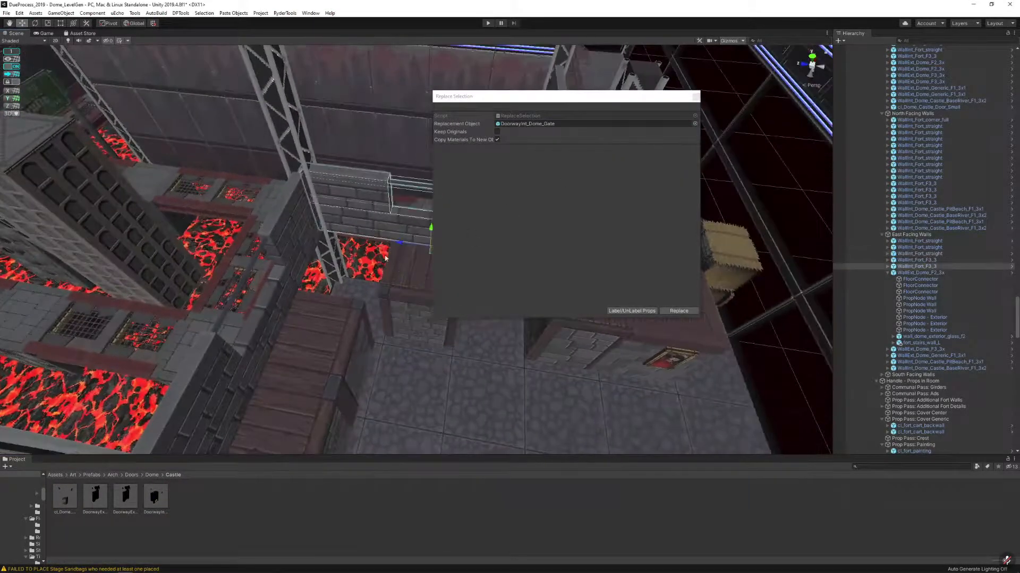
{"action": "key", "text": "Delete"}
{"action": "left_click", "coordinate": [412, 267]}
{"action": "left_click", "coordinate": [683, 313]}
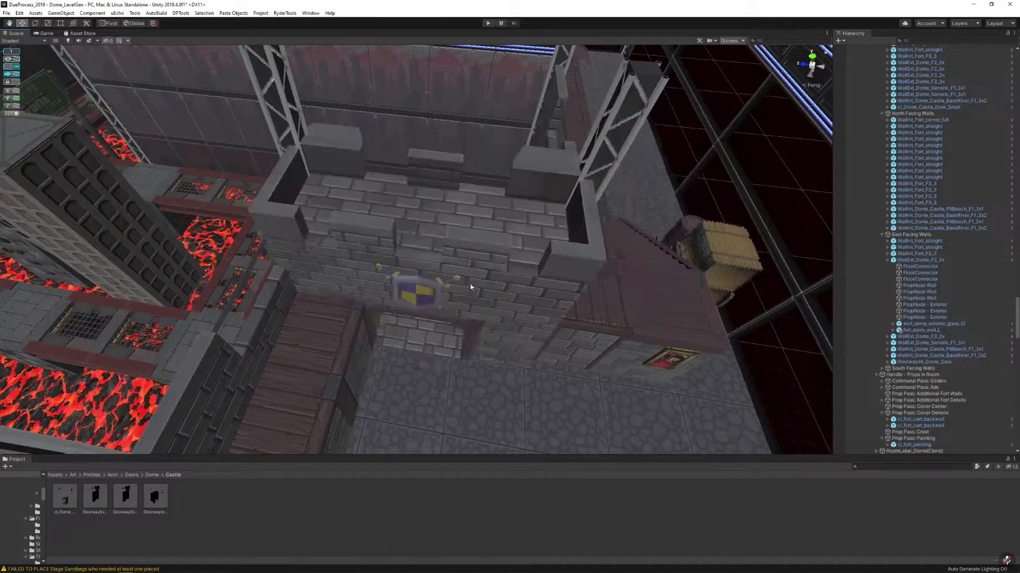
Duplicate a fort outer corner piece, rotate the copy and fit it into the open corner beside the new gate
{"action": "right_click_drag", "start_coordinate": [471, 287], "coordinate": [462, 265]}
{"action": "left_click", "coordinate": [364, 282]}
{"action": "key", "text": "ctrl+d"}
{"action": "left_click_drag", "start_coordinate": [562, 249], "coordinate": [320, 269]}
{"action": "right_click_drag", "start_coordinate": [329, 272], "coordinate": [523, 313]}
{"action": "key", "text": "e"}
{"action": "left_click_drag", "start_coordinate": [489, 287], "coordinate": [575, 278]}
{"action": "key", "text": "w"}
{"action": "left_click_drag", "start_coordinate": [452, 270], "coordinate": [516, 249]}
Try to rotate the Gate_Fort group inside the new gate doorway
{"action": "right_click_drag", "start_coordinate": [516, 248], "coordinate": [378, 222]}
{"action": "left_click", "coordinate": [15, 67]}
{"action": "right_click_drag", "start_coordinate": [461, 225], "coordinate": [440, 173]}
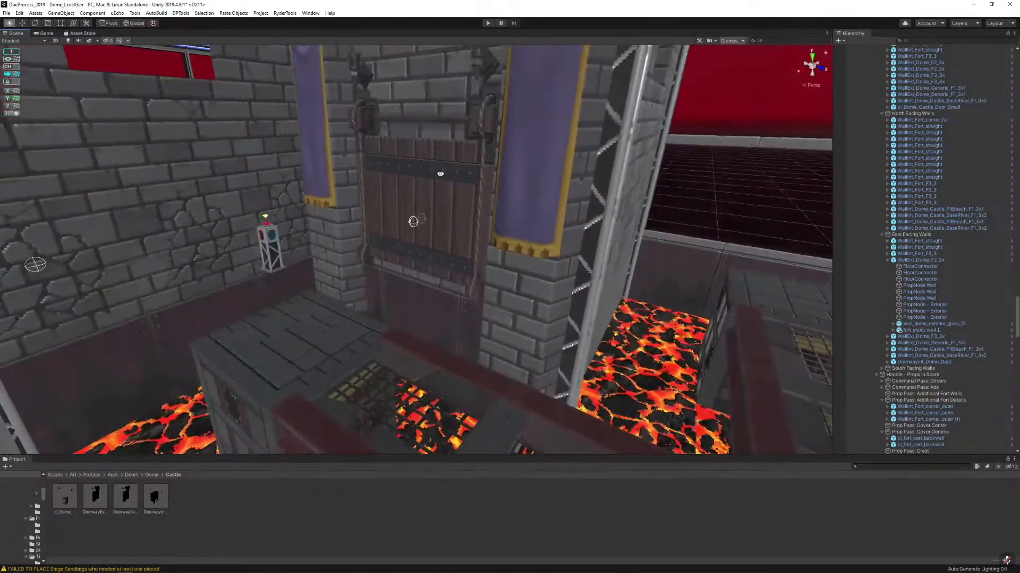
{"action": "left_click", "coordinate": [425, 176]}
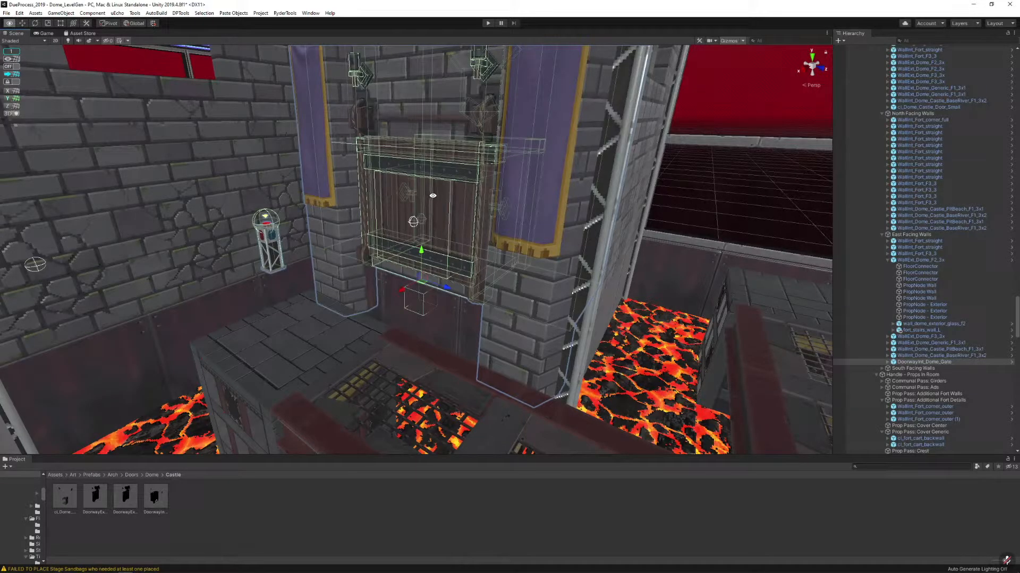
{"action": "left_click", "coordinate": [430, 197]}
{"action": "left_click_drag", "start_coordinate": [556, 221], "coordinate": [481, 187], "text": "alt"}
{"action": "left_click", "coordinate": [955, 388]}
{"action": "left_click_drag", "start_coordinate": [412, 157], "coordinate": [409, 157], "text": "alt"}
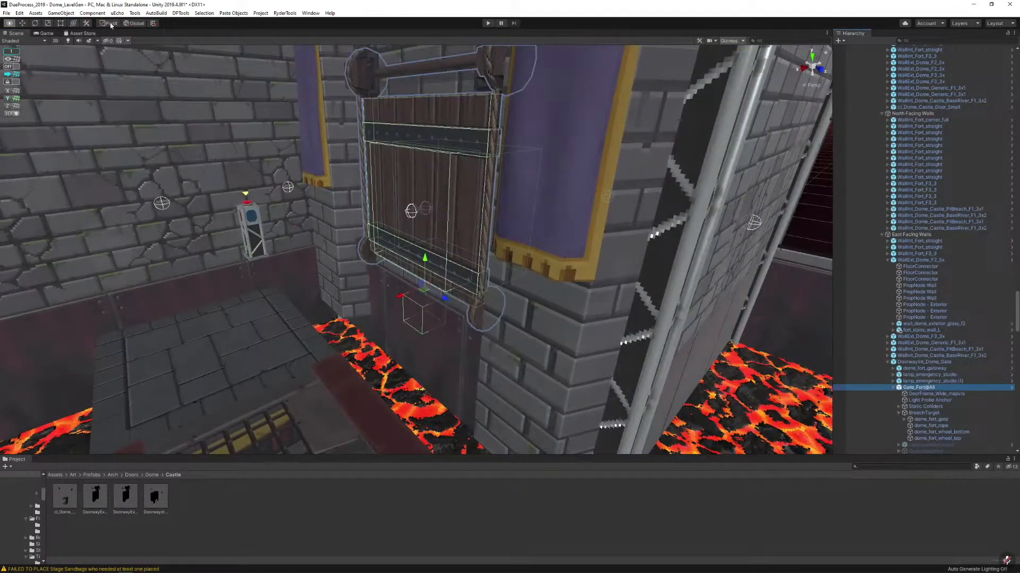
{"action": "key", "text": "e"}
{"action": "left_click_drag", "start_coordinate": [418, 277], "coordinate": [359, 330]}
{"action": "key", "text": "ctrl+z"}
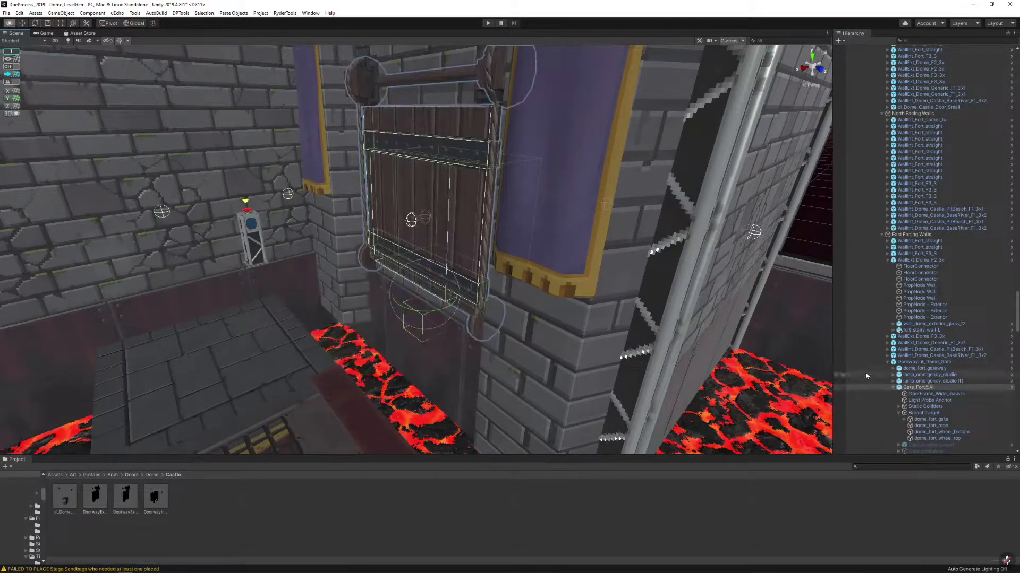
Try to rotate only the gate's BreachTarget object around its pivot
{"action": "left_click", "coordinate": [933, 414]}
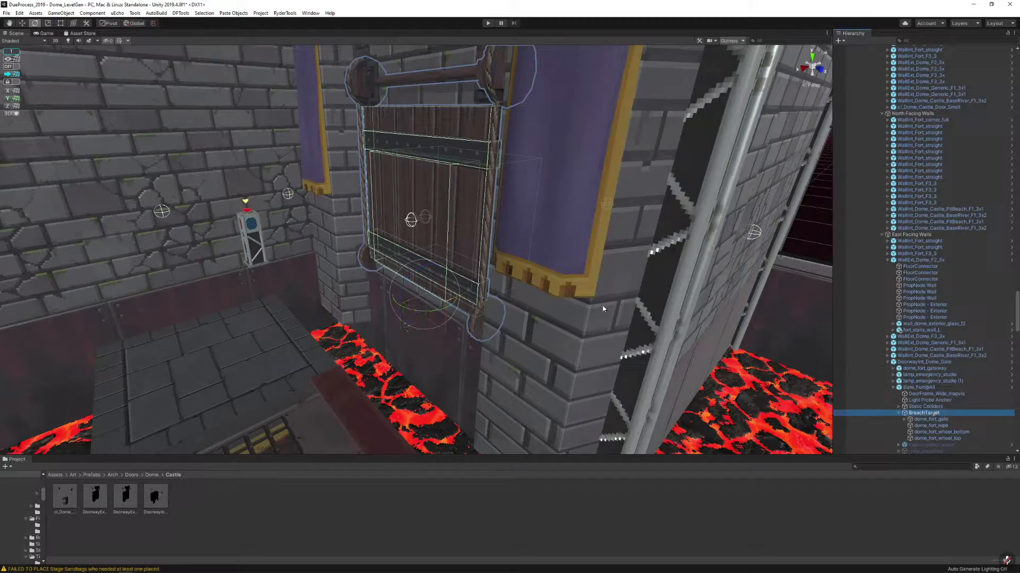
{"action": "key", "text": "w"}
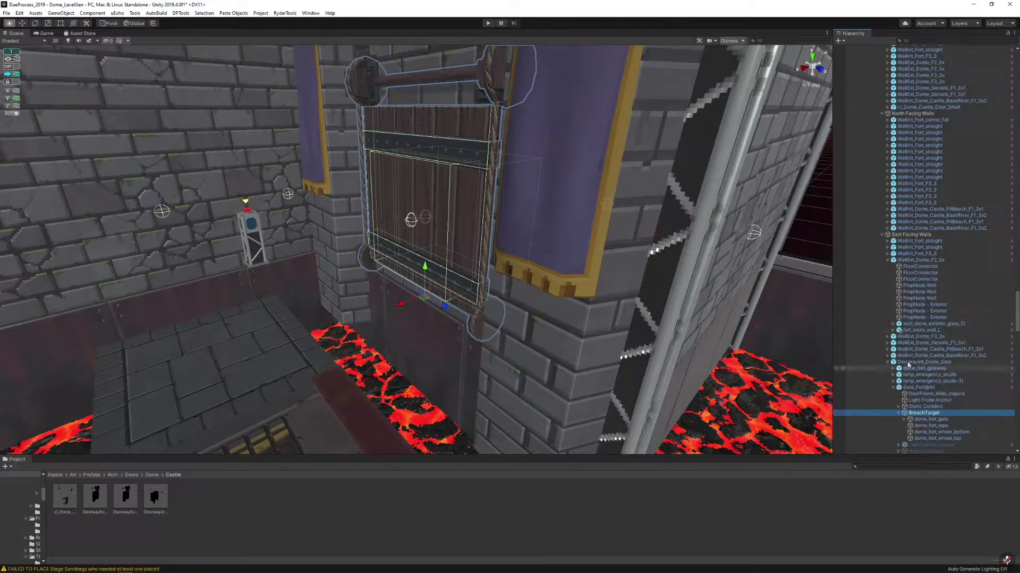
{"action": "key", "text": "e"}
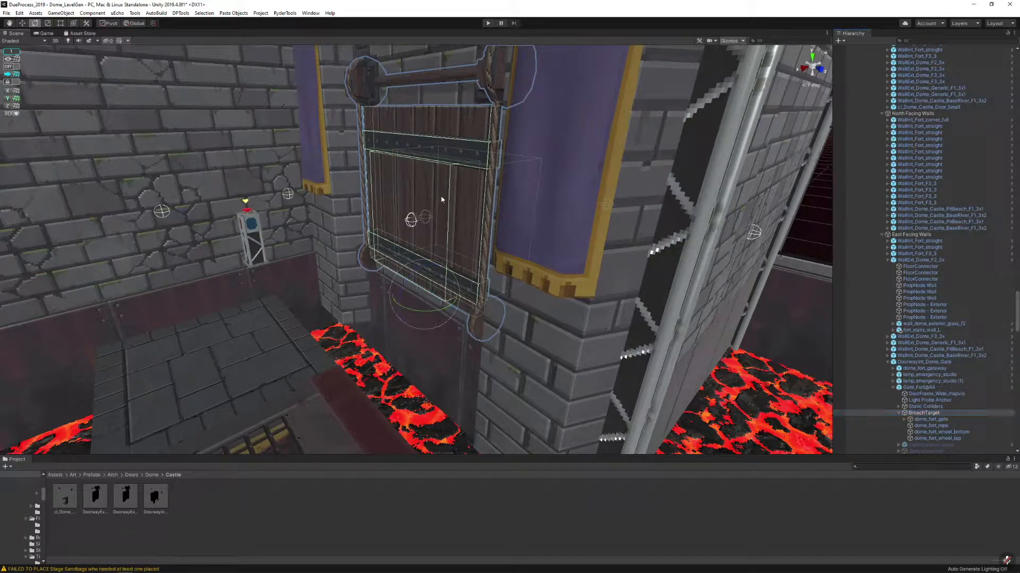
{"action": "left_click", "coordinate": [425, 272]}
{"action": "left_click_drag", "start_coordinate": [416, 267], "coordinate": [288, 268]}
{"action": "key", "text": "ctrl+z"}
{"action": "key", "text": "ctrl+z"}
Select the DomeButton@All group beside the new gate and move it away from the gate into the castle courtyard
{"action": "left_click", "coordinate": [270, 231]}
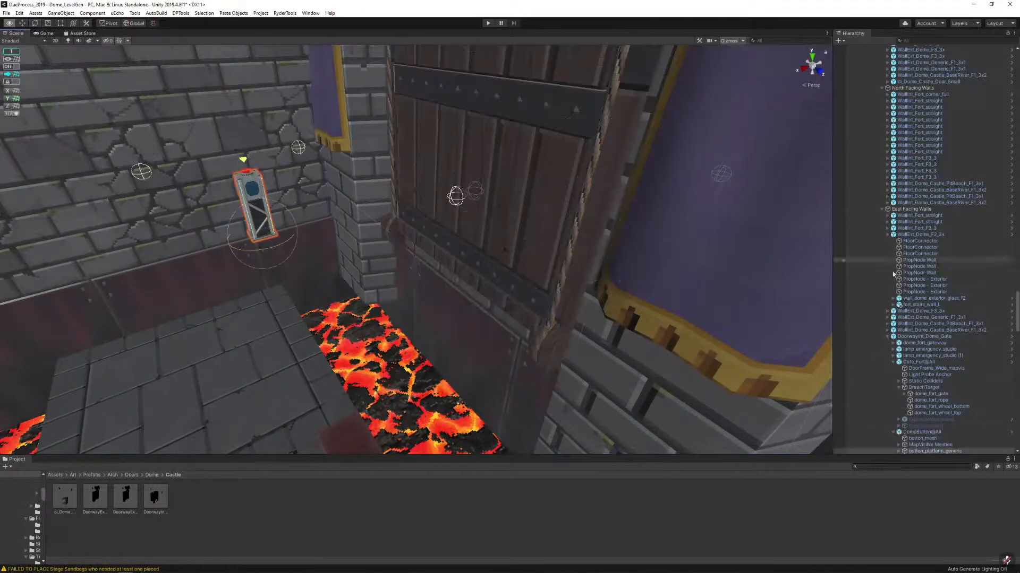
{"action": "left_click", "coordinate": [929, 432]}
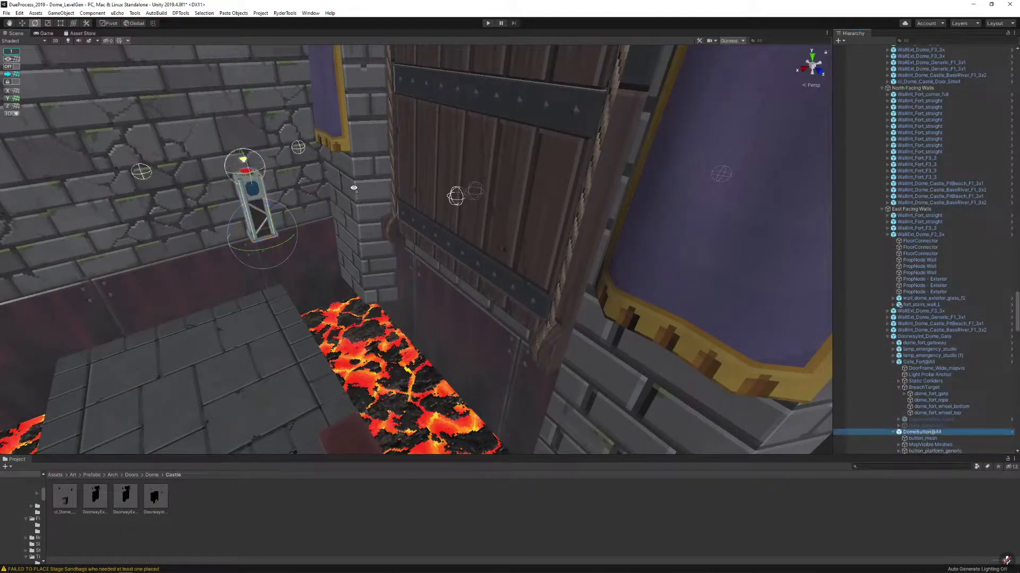
{"action": "left_click_drag", "start_coordinate": [308, 183], "coordinate": [682, 257], "text": "alt"}
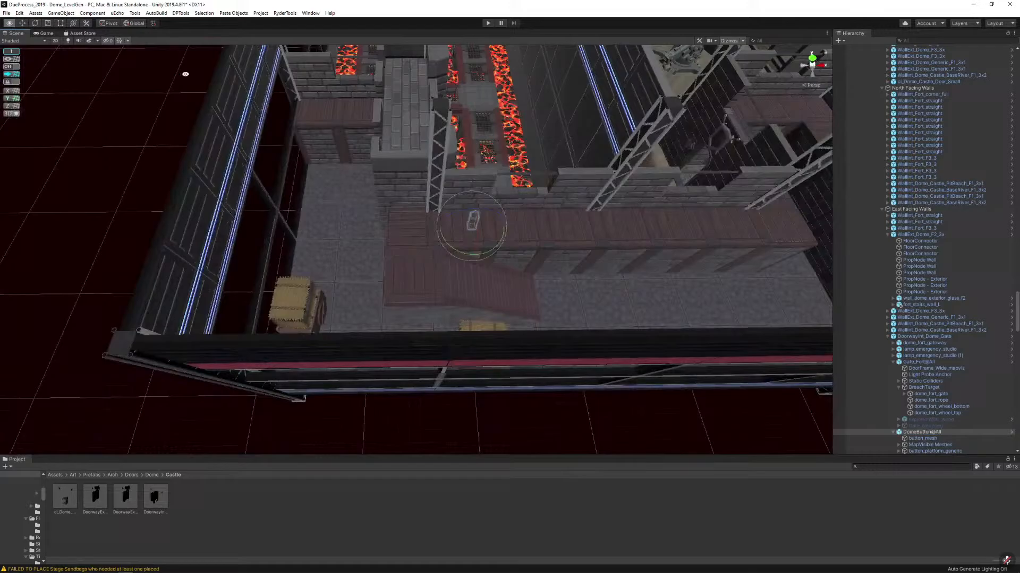
{"action": "left_click", "coordinate": [14, 67]}
{"action": "key", "text": "w"}
{"action": "right_click_drag", "start_coordinate": [284, 122], "coordinate": [290, 164]}
{"action": "key", "text": "s"}
{"action": "right_click_drag", "start_coordinate": [366, 209], "coordinate": [376, 206]}
{"action": "left_click_drag", "start_coordinate": [375, 206], "coordinate": [443, 247]}
{"action": "left_click", "coordinate": [455, 290]}
{"action": "right_click_drag", "start_coordinate": [470, 299], "coordinate": [397, 258]}
{"action": "key", "text": "w"}
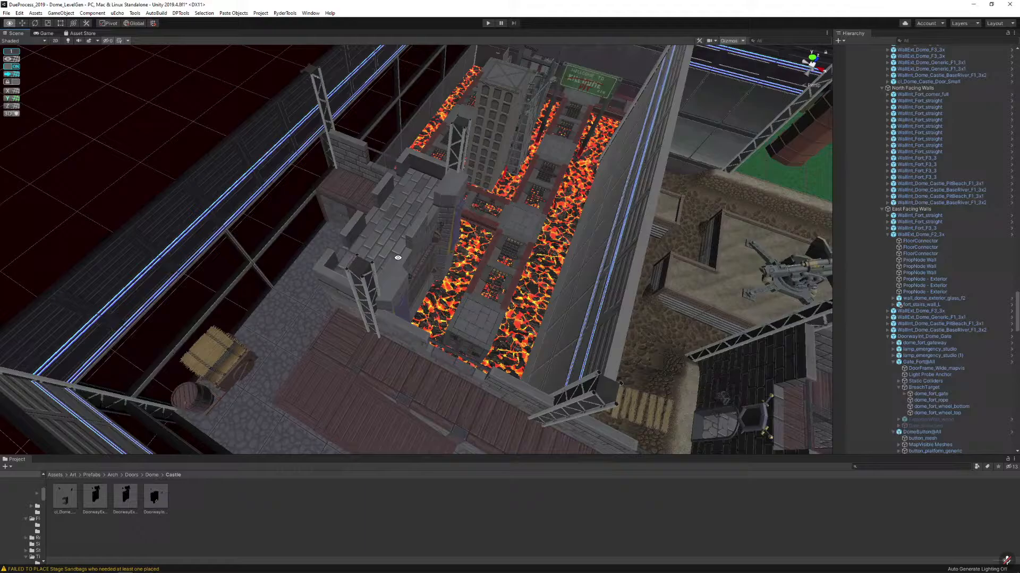
Examine the pit room's islands, bridges, central blocker and outer walls from several angles
{"action": "key", "text": "alt+space"}
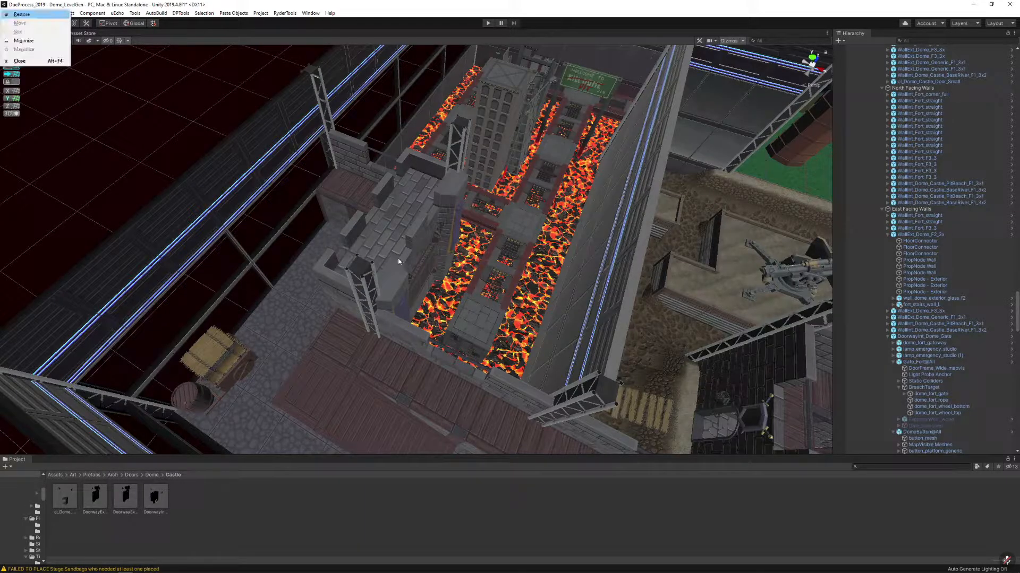
{"action": "left_click", "coordinate": [119, 144]}
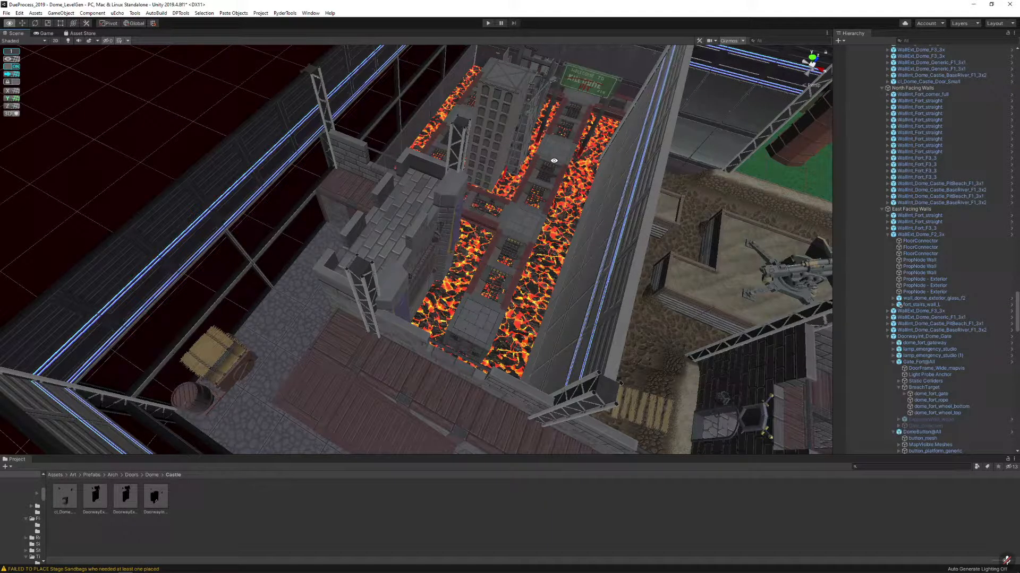
{"action": "left_click_drag", "start_coordinate": [553, 160], "coordinate": [419, 240], "text": "alt"}
{"action": "left_click_drag", "start_coordinate": [508, 232], "coordinate": [504, 215], "text": "alt"}
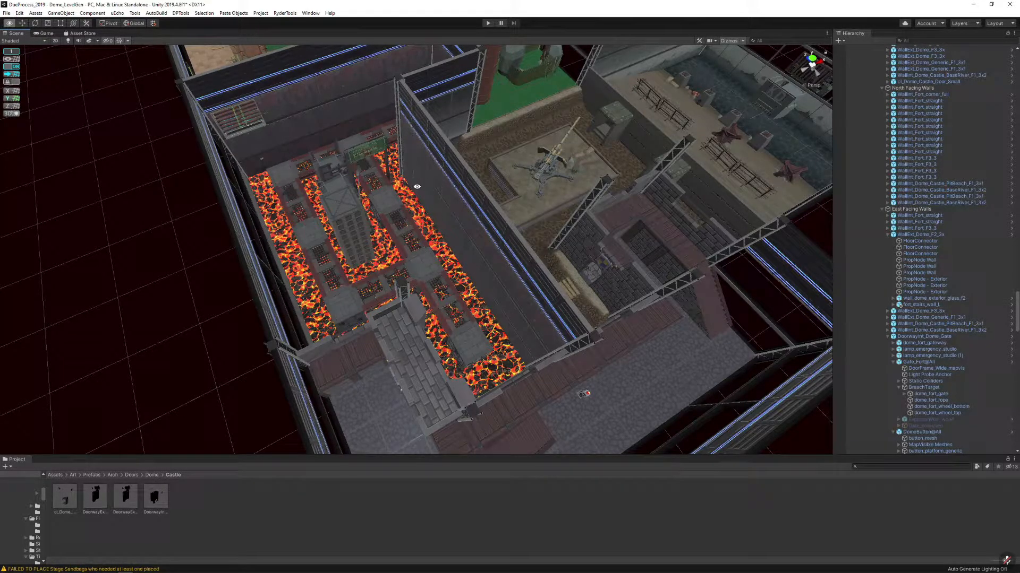
{"action": "left_click_drag", "start_coordinate": [415, 195], "coordinate": [492, 214], "text": "alt"}
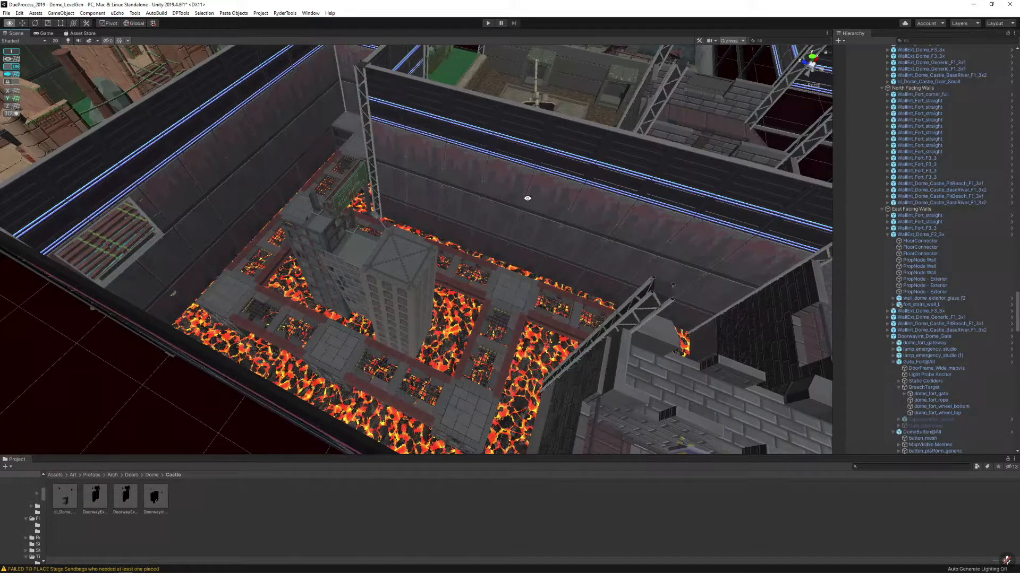
{"action": "left_click_drag", "start_coordinate": [431, 191], "coordinate": [350, 280], "text": "alt"}
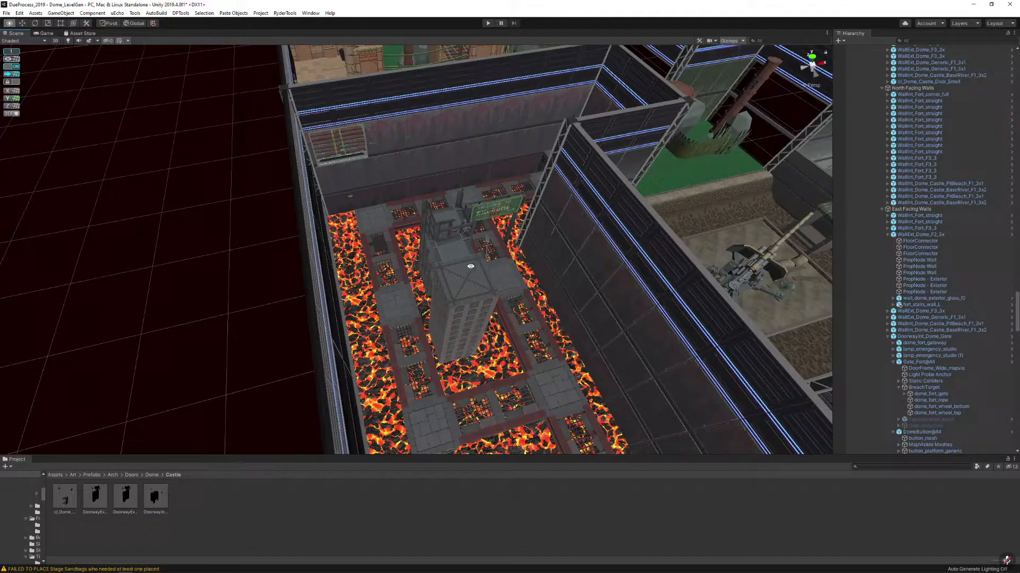
{"action": "left_click_drag", "start_coordinate": [480, 258], "coordinate": [426, 308], "text": "alt"}
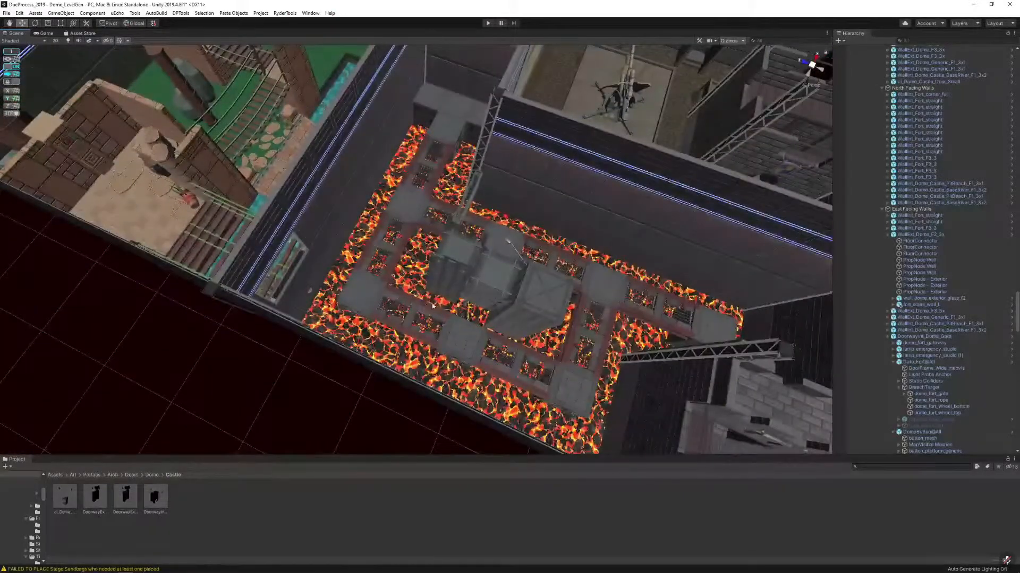
Rotate Floor_Pit_Blocker_Short_Inverted and move it from the middle of the pit to the corner along the outer glass wall
{"action": "left_click", "coordinate": [433, 306]}
{"action": "key", "text": "e"}
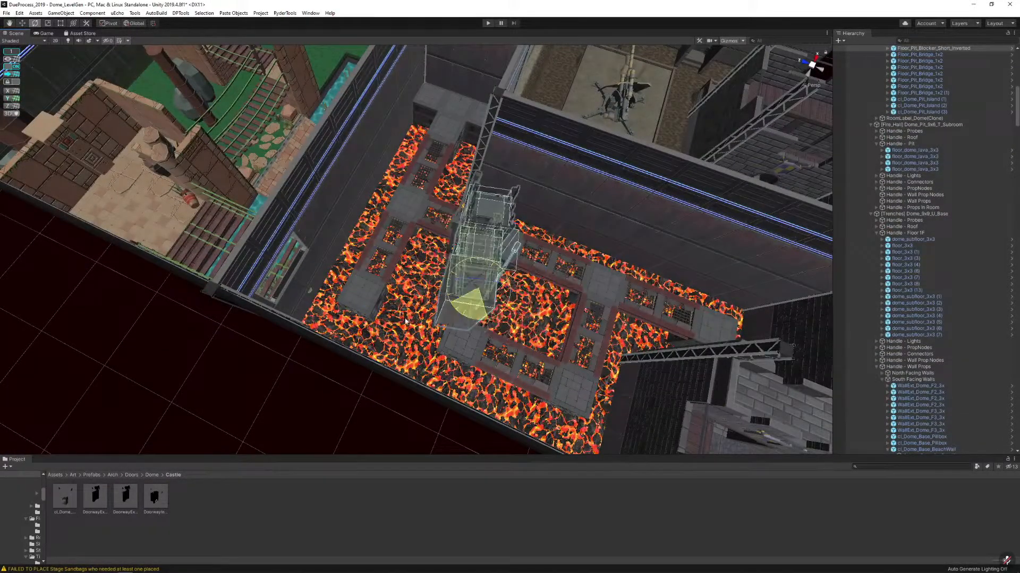
{"action": "key", "text": "w"}
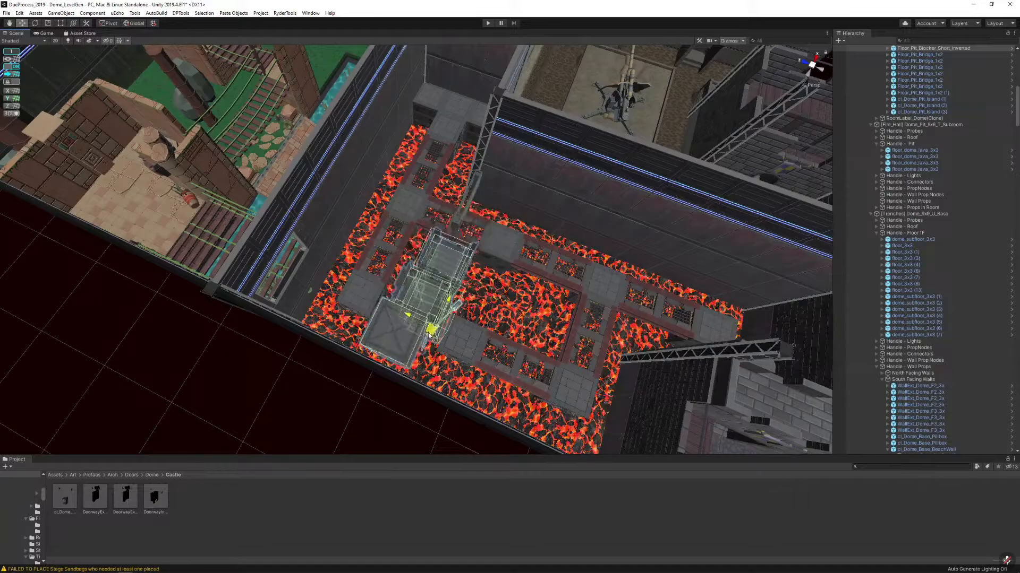
{"action": "left_click_drag", "start_coordinate": [421, 338], "coordinate": [412, 279], "text": "alt"}
{"action": "scroll", "coordinate": [411, 277], "scroll_direction": "down", "scroll_amount": 3}
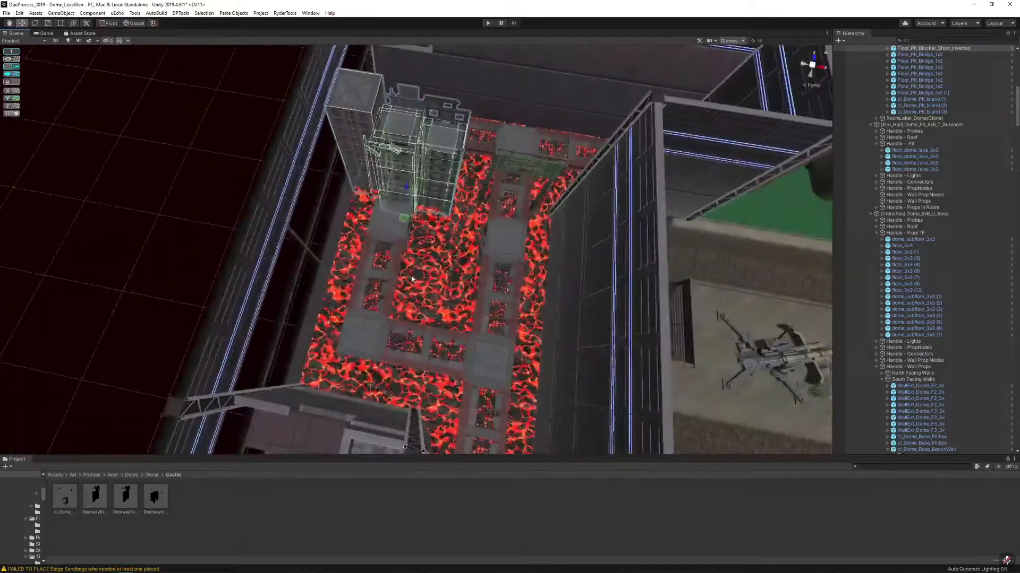
{"action": "left_click", "coordinate": [199, 190]}
{"action": "left_click_drag", "start_coordinate": [365, 212], "coordinate": [383, 214], "text": "alt"}
{"action": "left_click", "coordinate": [329, 217]}
{"action": "left_click_drag", "start_coordinate": [319, 217], "coordinate": [361, 248], "text": "alt"}
{"action": "left_click", "coordinate": [349, 225]}
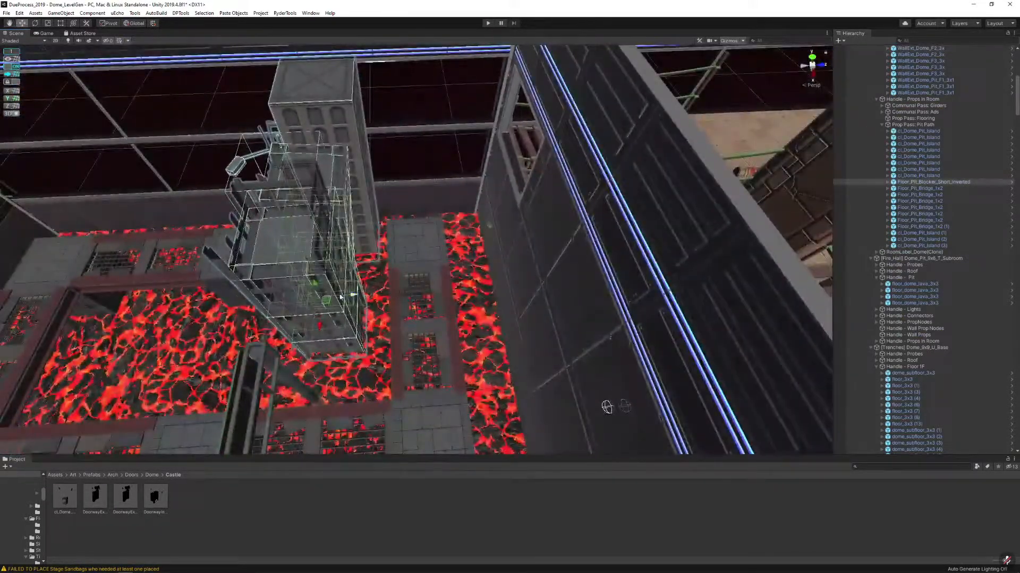
Locate the beach exterior doorway's prefab in the project and go up to the Dome doors folder
{"action": "left_click_drag", "start_coordinate": [341, 297], "coordinate": [623, 196], "text": "alt"}
{"action": "left_click", "coordinate": [401, 228]}
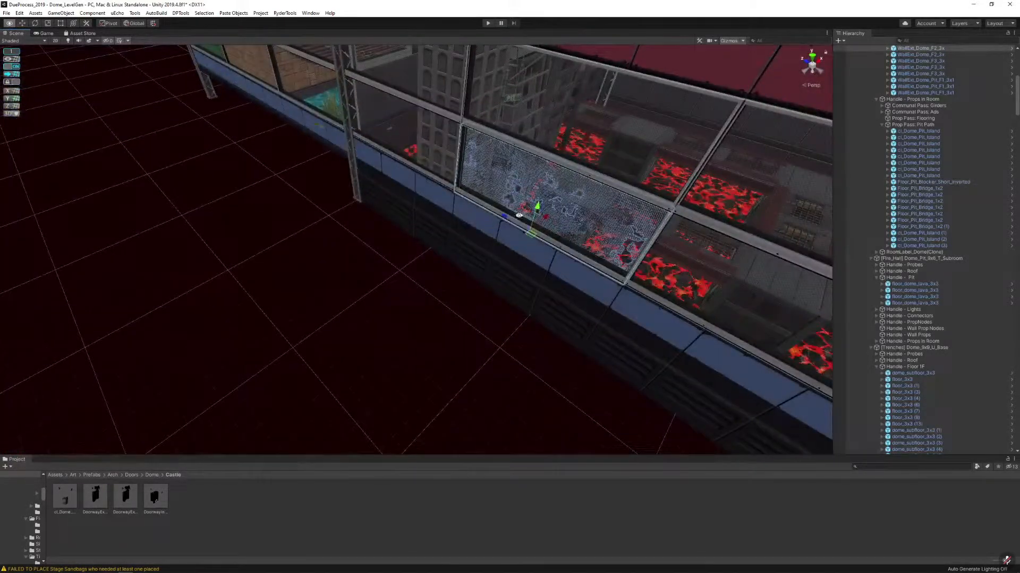
{"action": "mouse_move", "coordinate": [469, 260]}
{"action": "left_mouse_down", "text": "alt"}
{"action": "mouse_move", "coordinate": [478, 198]}
{"action": "mouse_move", "coordinate": [532, 155]}
{"action": "mouse_move", "coordinate": [620, 163]}
{"action": "mouse_move", "coordinate": [471, 250]}
{"action": "left_mouse_up", "text": "alt"}
{"action": "scroll", "coordinate": [611, 164], "scroll_direction": "down", "scroll_amount": 5}
{"action": "left_click", "coordinate": [378, 234]}
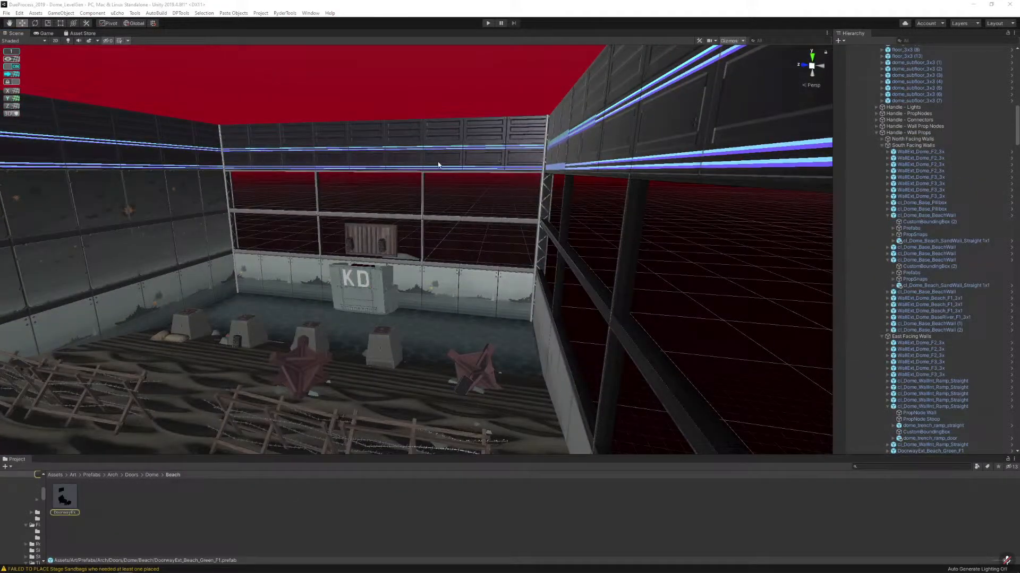
{"action": "left_click_drag", "start_coordinate": [408, 182], "coordinate": [479, 331], "text": "alt"}
{"action": "scroll", "coordinate": [375, 310], "scroll_direction": "down", "scroll_amount": 6}
{"action": "left_click", "coordinate": [152, 474]}
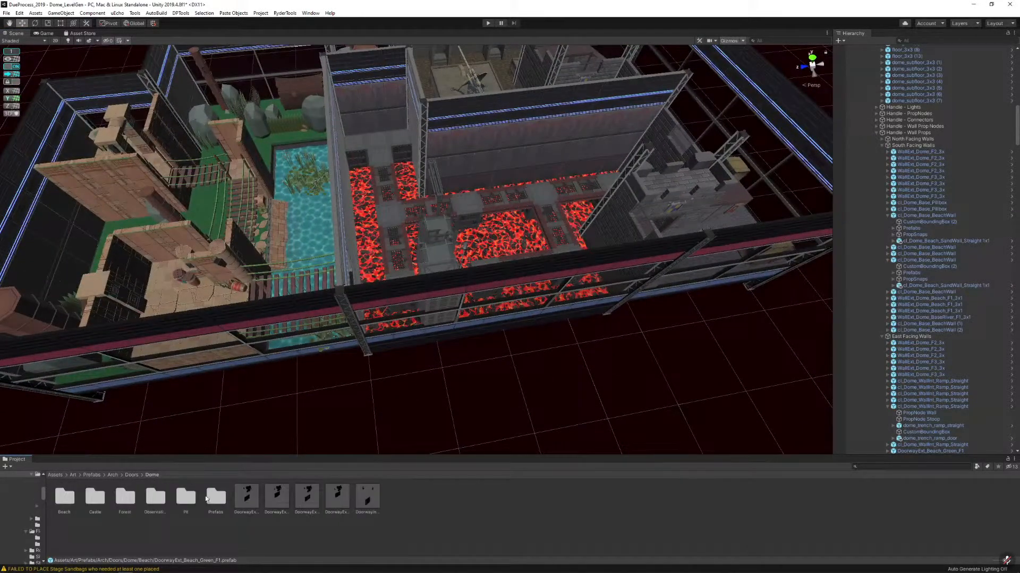
Select the lower WallExt_Dome_F2_3x glass panel beside the blocker in the pit's outer wall
{"action": "right_click_drag", "start_coordinate": [292, 388], "coordinate": [340, 394]}
{"action": "key", "text": "d"}
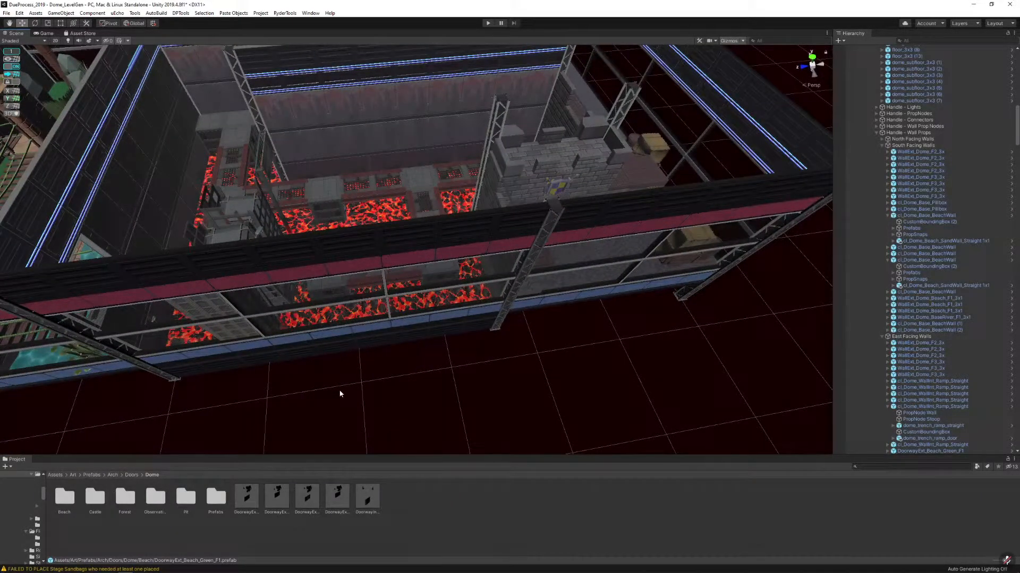
{"action": "key", "text": "alt"}
{"action": "key", "text": "w"}
{"action": "key", "text": "alt"}
{"action": "left_click", "coordinate": [354, 311]}
{"action": "key", "text": "f"}
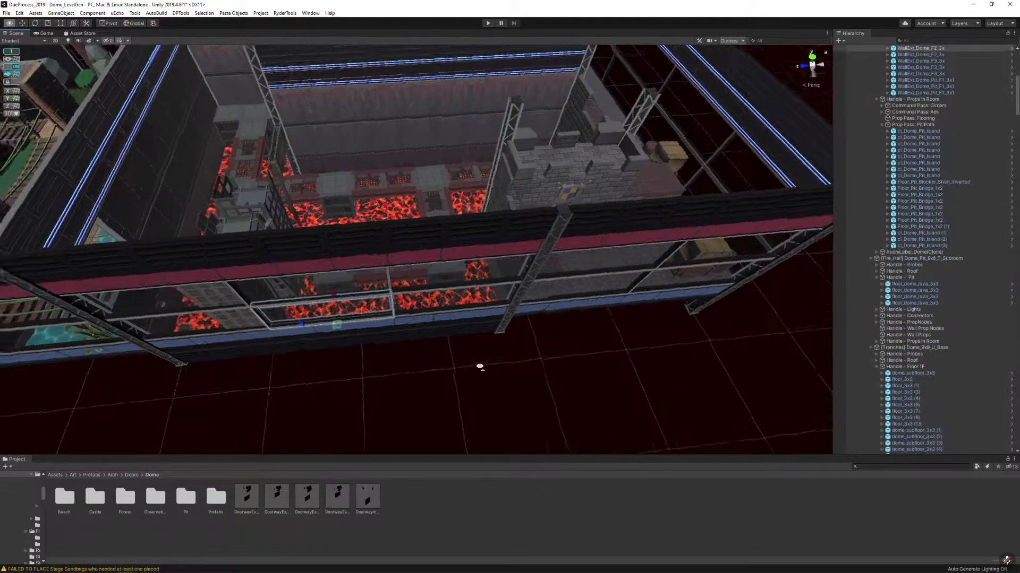
{"action": "key", "text": "alt"}
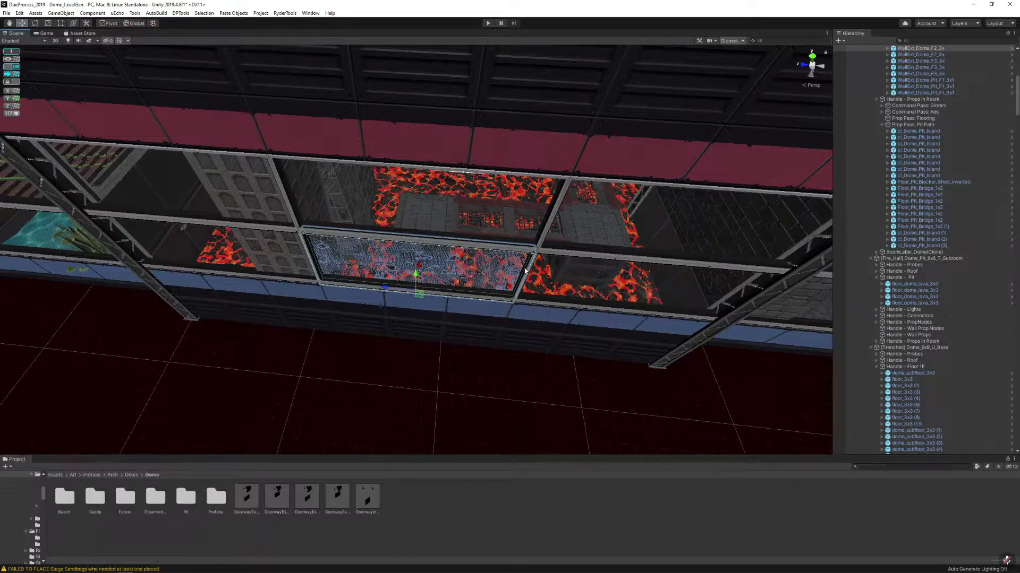
Examine where the selected glass panel sits relative to the whole level and the rest of the pit's outer wall
{"action": "left_click_drag", "start_coordinate": [340, 298], "coordinate": [422, 264], "text": "alt"}
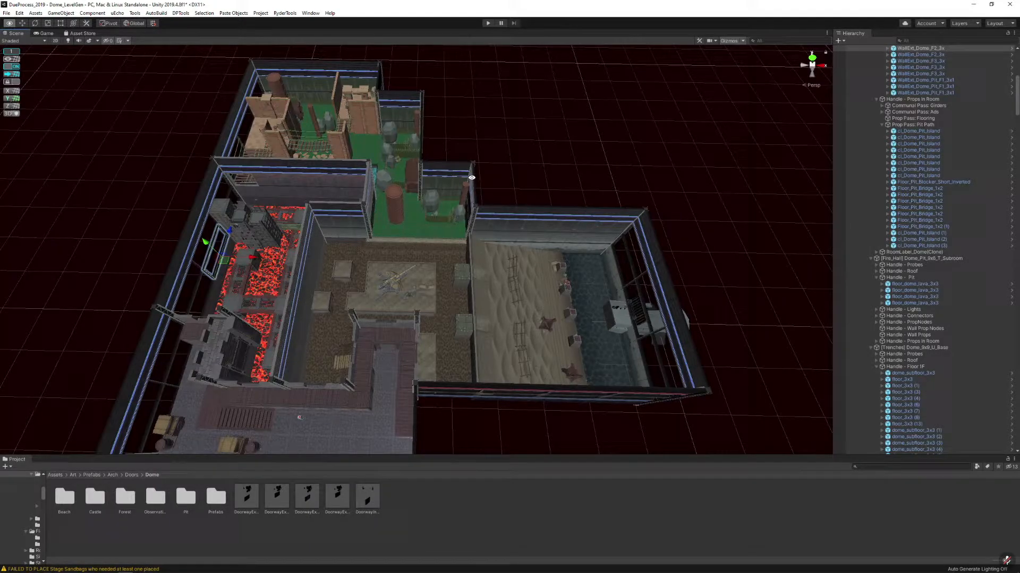
{"action": "key", "text": "alt"}
{"action": "key", "text": "w"}
{"action": "right_click_drag", "start_coordinate": [361, 255], "coordinate": [596, 203]}
{"action": "key", "text": "a"}
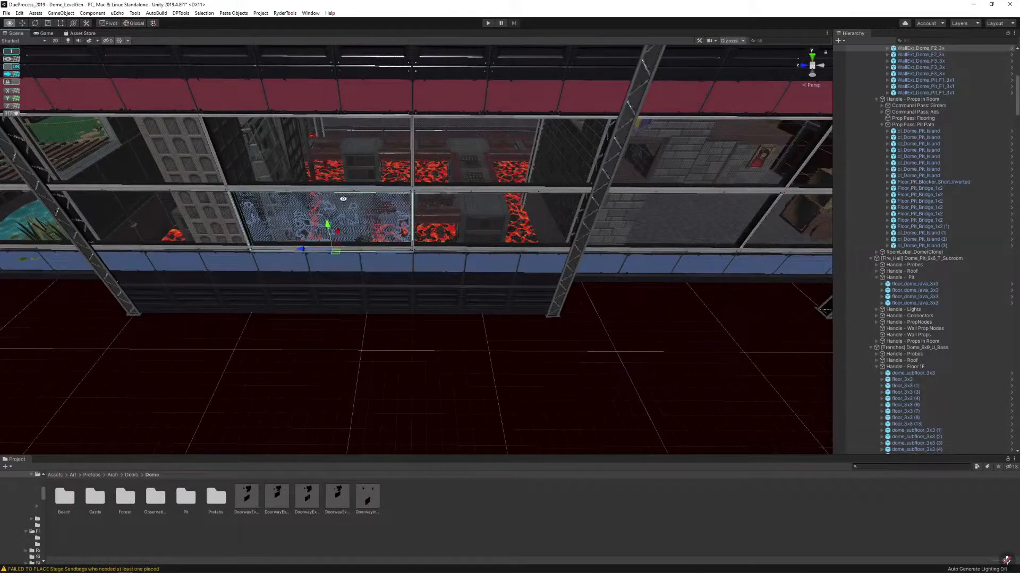
{"action": "right_click_drag", "start_coordinate": [347, 196], "coordinate": [351, 213]}
{"action": "key", "text": "a"}
{"action": "key", "text": "w"}
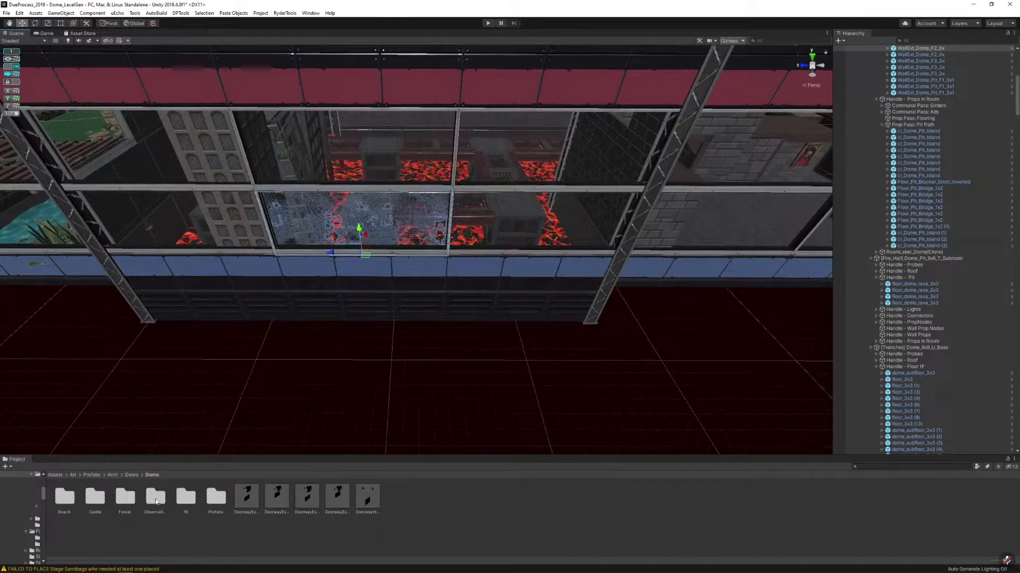
Replace the selected glass panel with the DoorwayExt_Pit_Red_F2 exterior doorway from the Pit doors folder
{"action": "double_click", "coordinate": [186, 499]}
{"action": "left_click", "coordinate": [341, 234]}
{"action": "key", "text": "ctrl+shift+r"}
{"action": "left_click_drag", "start_coordinate": [340, 494], "coordinate": [533, 127]}
{"action": "left_click", "coordinate": [679, 311]}
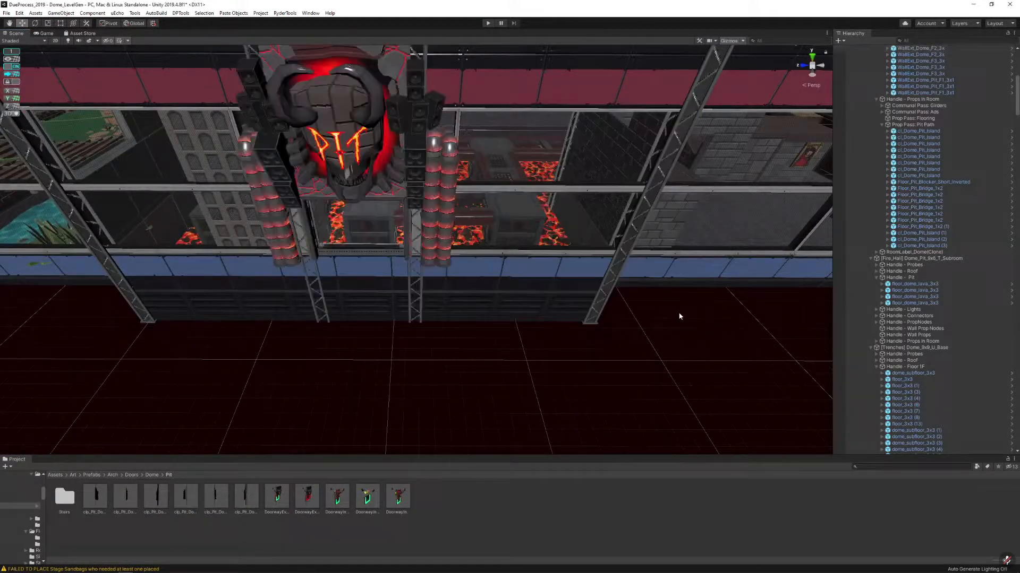
{"action": "left_click", "coordinate": [422, 203]}
{"action": "scroll", "coordinate": [921, 177], "scroll_direction": "down", "scroll_amount": 1}
{"action": "left_click", "coordinate": [649, 349]}
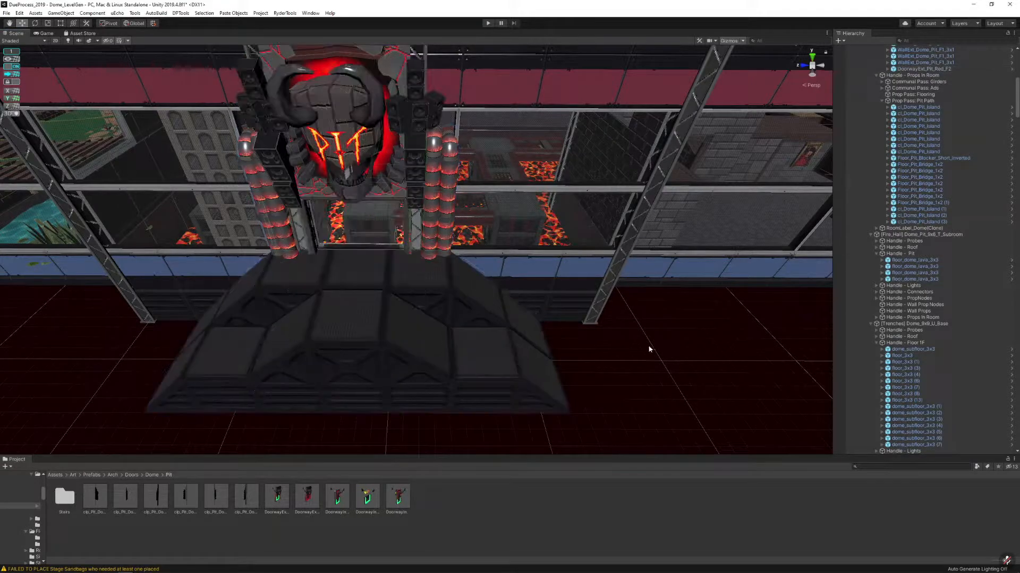
Duplicate the pit island nearest the new red doorway and move the copy against the outer wall in front of it
{"action": "left_click_drag", "start_coordinate": [683, 296], "coordinate": [665, 215], "text": "alt"}
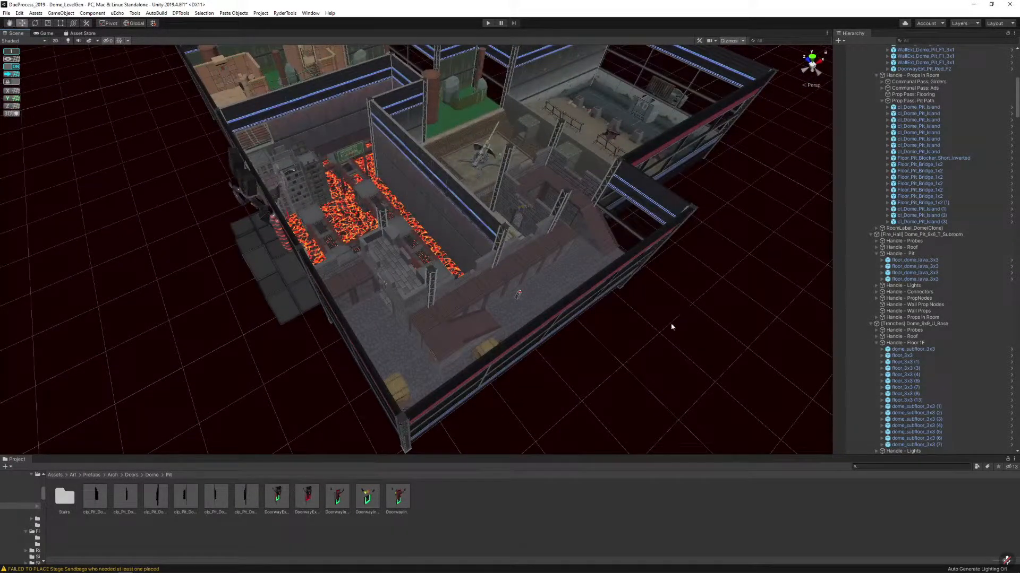
{"action": "key", "text": "a"}
{"action": "key", "text": "w"}
{"action": "right_click_drag", "start_coordinate": [672, 325], "coordinate": [445, 329]}
{"action": "left_click", "coordinate": [457, 295]}
{"action": "key", "text": "a"}
{"action": "key", "text": "w"}
{"action": "key", "text": "s"}
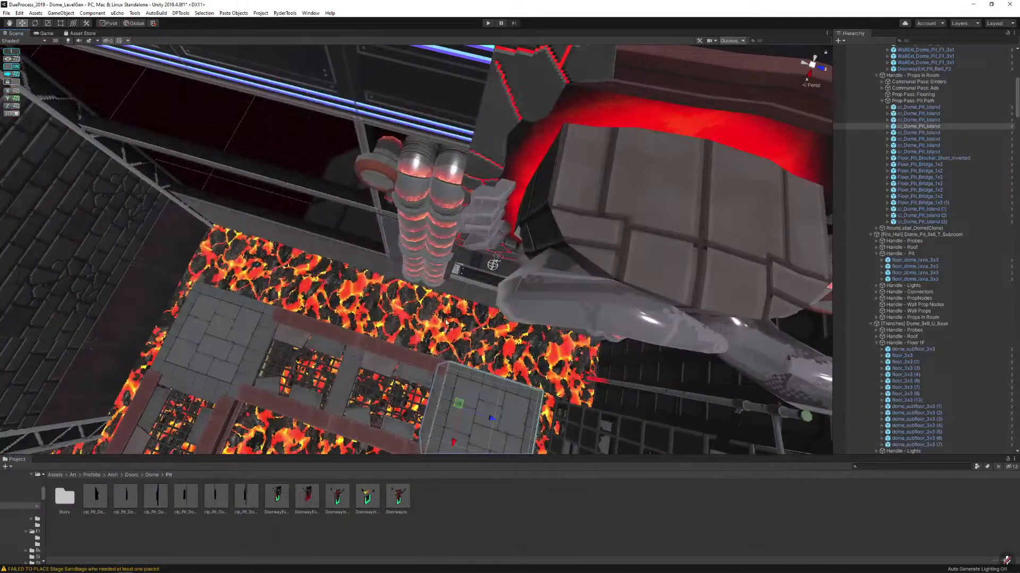
{"action": "right_click_drag", "start_coordinate": [468, 277], "coordinate": [553, 223]}
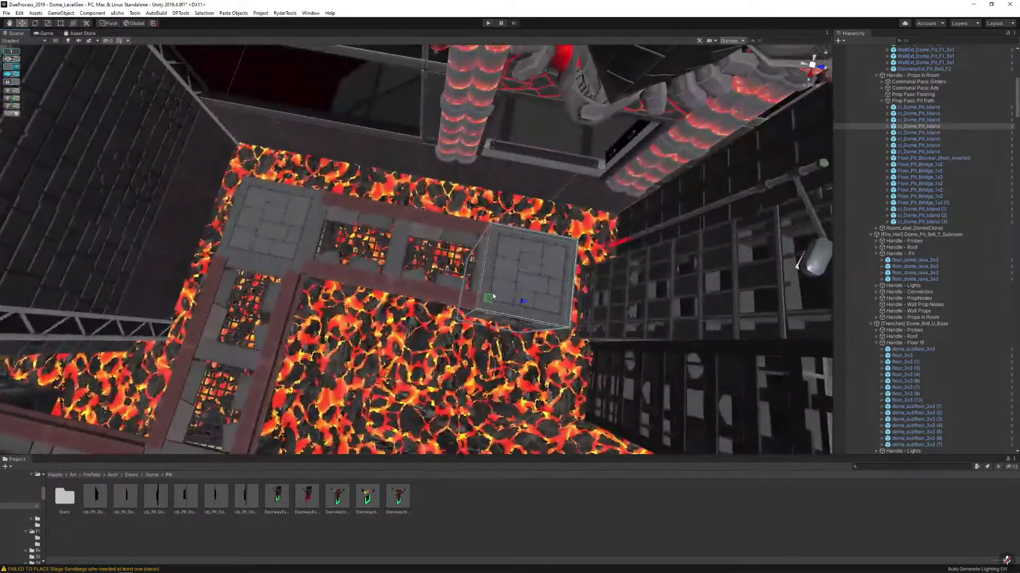
{"action": "key", "text": "ctrl+d"}
{"action": "left_click_drag", "start_coordinate": [487, 292], "coordinate": [433, 225]}
{"action": "right_click_drag", "start_coordinate": [432, 225], "coordinate": [489, 210]}
Duplicate the island at the doorway and slide the second copy sideways along the outer wall towards the blocker
{"action": "key", "text": "ctrl+d"}
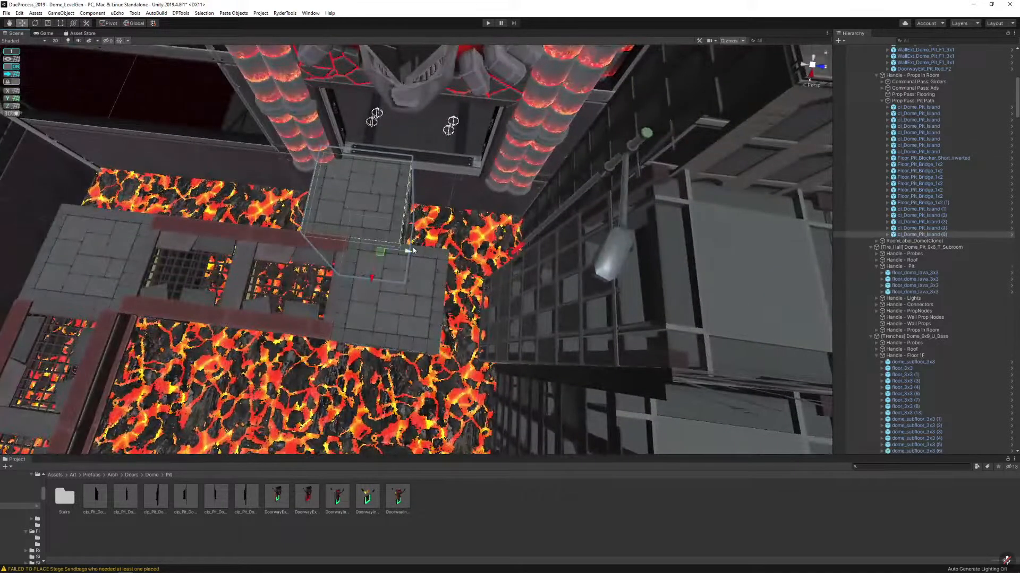
{"action": "left_click_drag", "start_coordinate": [385, 242], "coordinate": [462, 251]}
{"action": "key", "text": "s"}
{"action": "right_click_drag", "start_coordinate": [482, 250], "coordinate": [498, 187]}
Make the hidden prop node layer visible in the scene and go to the pit's interior corner beside the lava
{"action": "left_click", "coordinate": [469, 166]}
{"action": "key", "text": "a"}
{"action": "key", "text": "s"}
{"action": "key", "text": "w"}
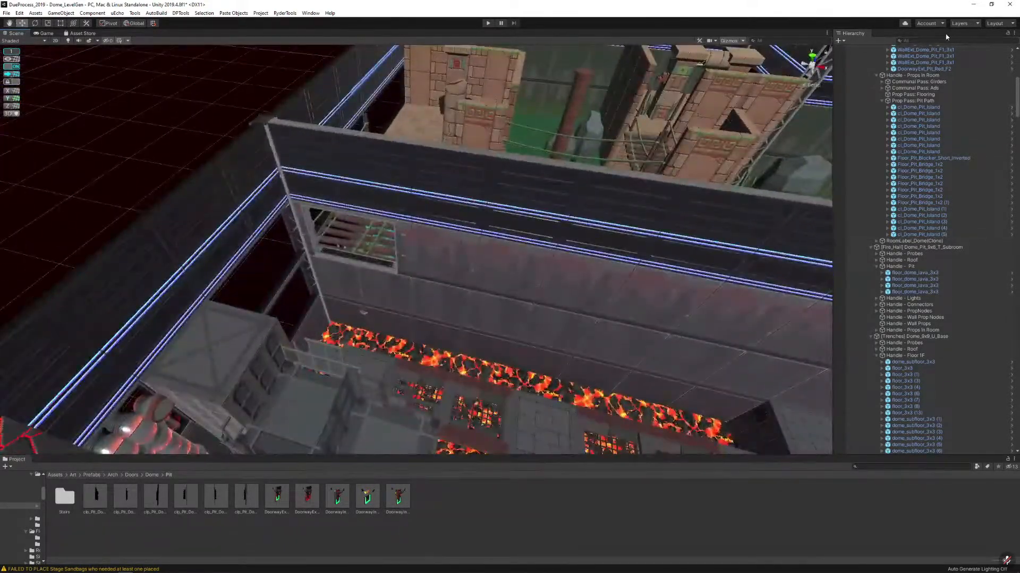
{"action": "left_click", "coordinate": [964, 24]}
{"action": "left_click", "coordinate": [1003, 176]}
{"action": "left_click", "coordinate": [386, 294]}
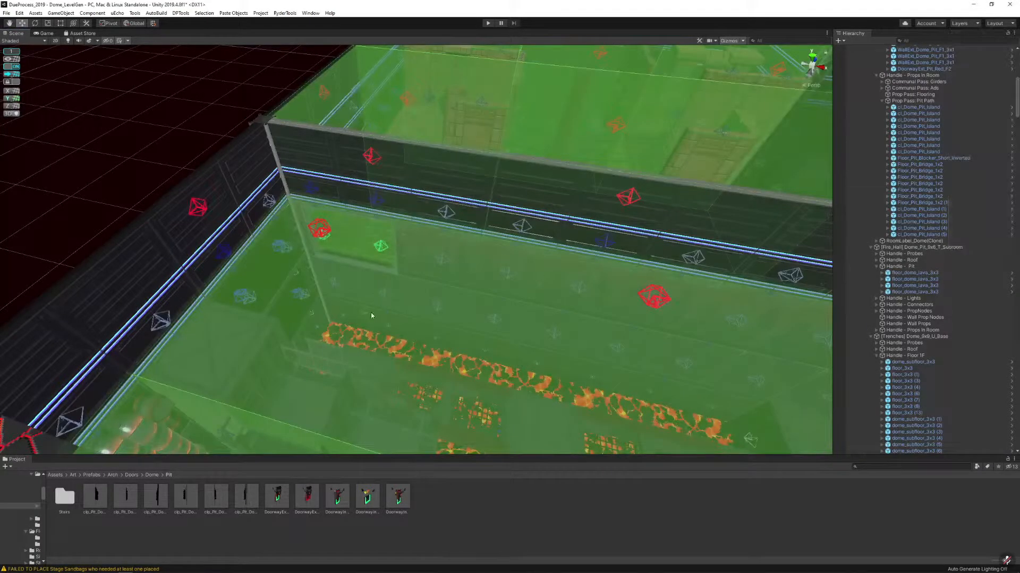
{"action": "right_click_drag", "start_coordinate": [476, 256], "coordinate": [449, 281]}
{"action": "key", "text": "w"}
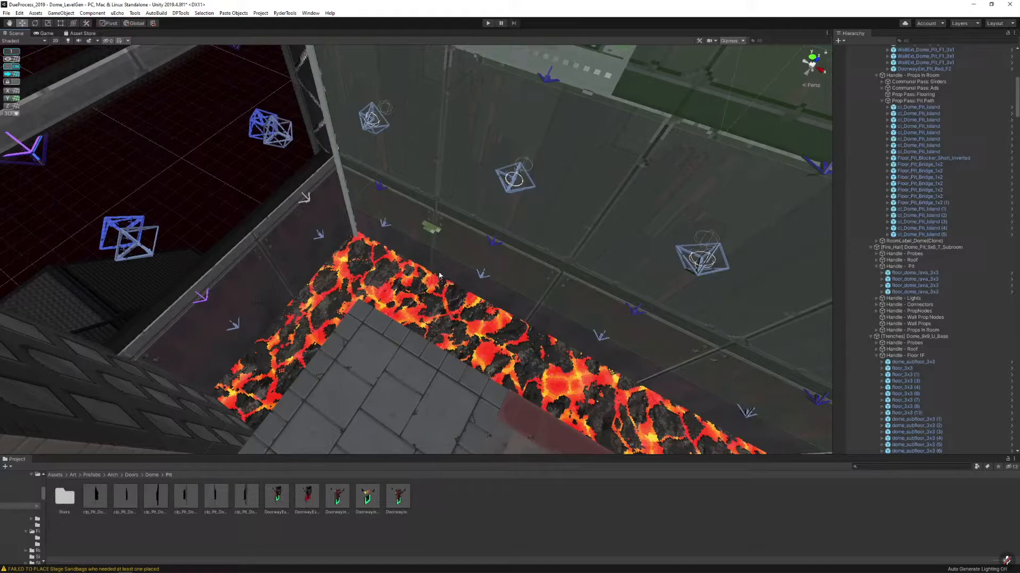
Turn off grid snapping and shift the three PropNode Lava nodes on the corner wall panel slightly off the wall towards the lava
{"action": "right_click_drag", "start_coordinate": [438, 272], "coordinate": [419, 263]}
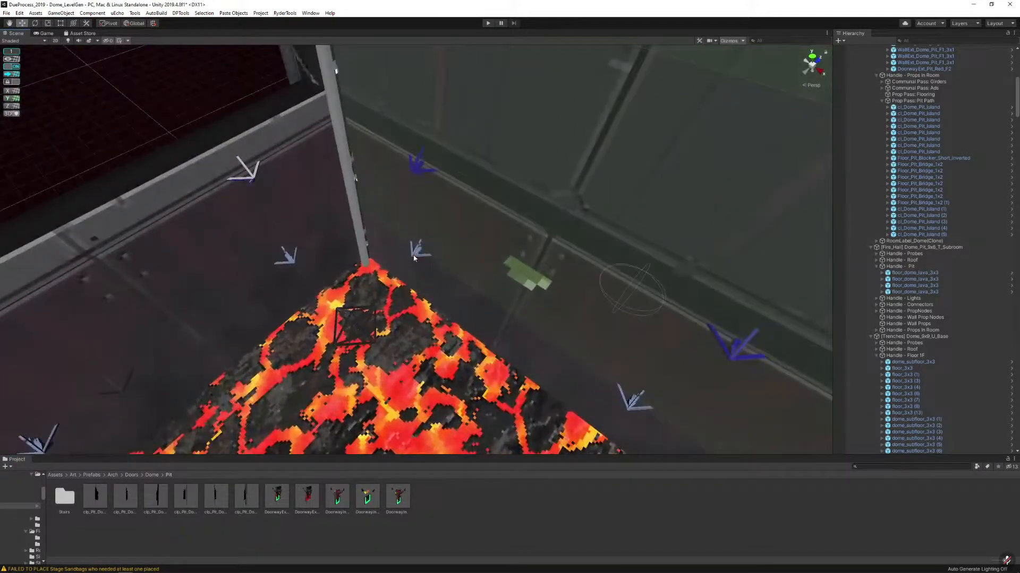
{"action": "left_click", "coordinate": [414, 259]}
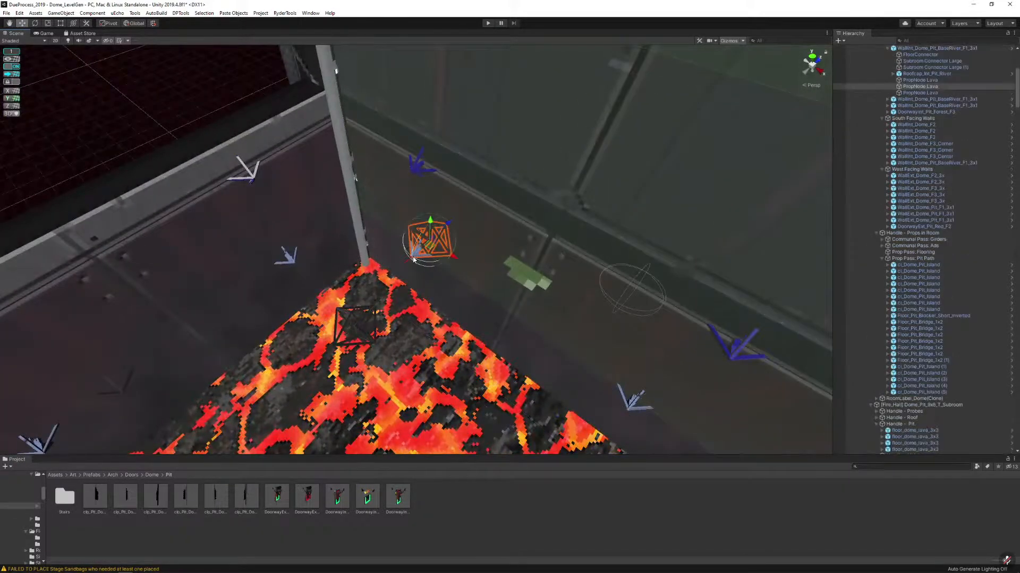
{"action": "left_click", "coordinate": [932, 94], "text": "shift"}
{"action": "left_click", "coordinate": [12, 67]}
{"action": "right_click_drag", "start_coordinate": [456, 171], "coordinate": [506, 211]}
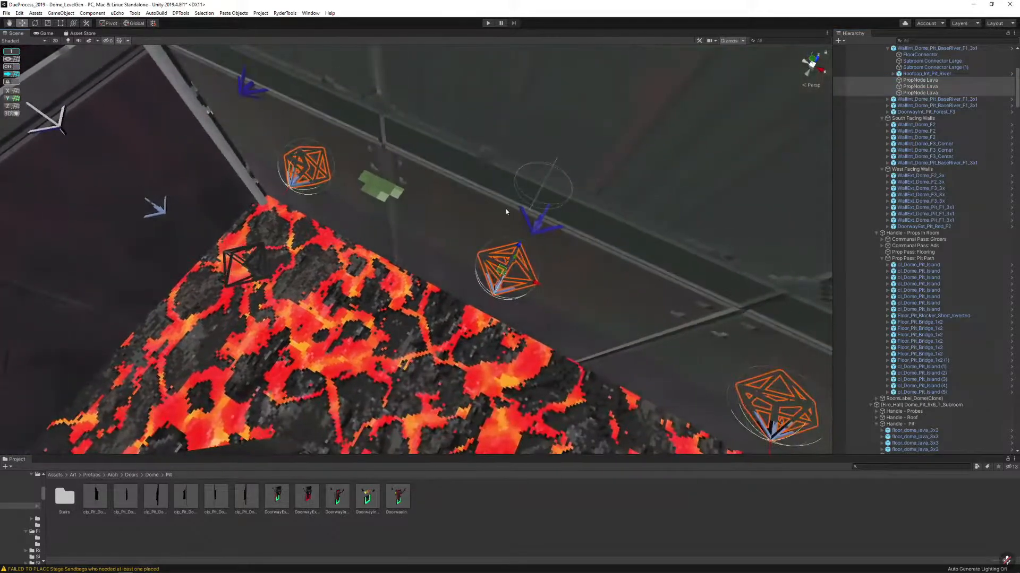
{"action": "key", "text": "f"}
{"action": "left_click_drag", "start_coordinate": [505, 212], "coordinate": [685, 260], "text": "alt"}
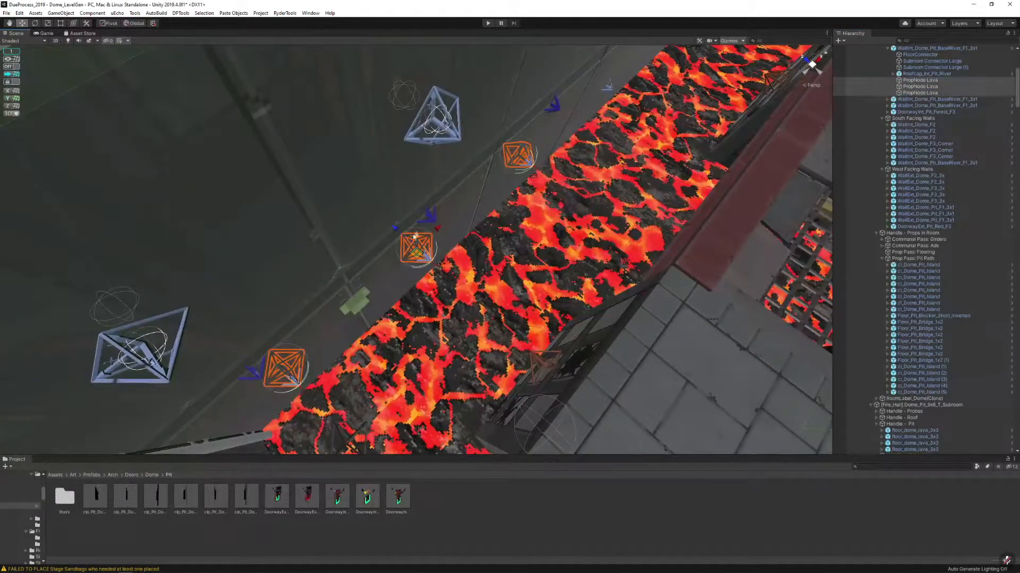
{"action": "left_click_drag", "start_coordinate": [394, 229], "coordinate": [401, 235]}
Select the three PropNode Lava nodes on the adjacent pit wall panel and shift them off the wall towards the lava
{"action": "key", "text": "w"}
{"action": "right_click_drag", "start_coordinate": [489, 270], "coordinate": [440, 278]}
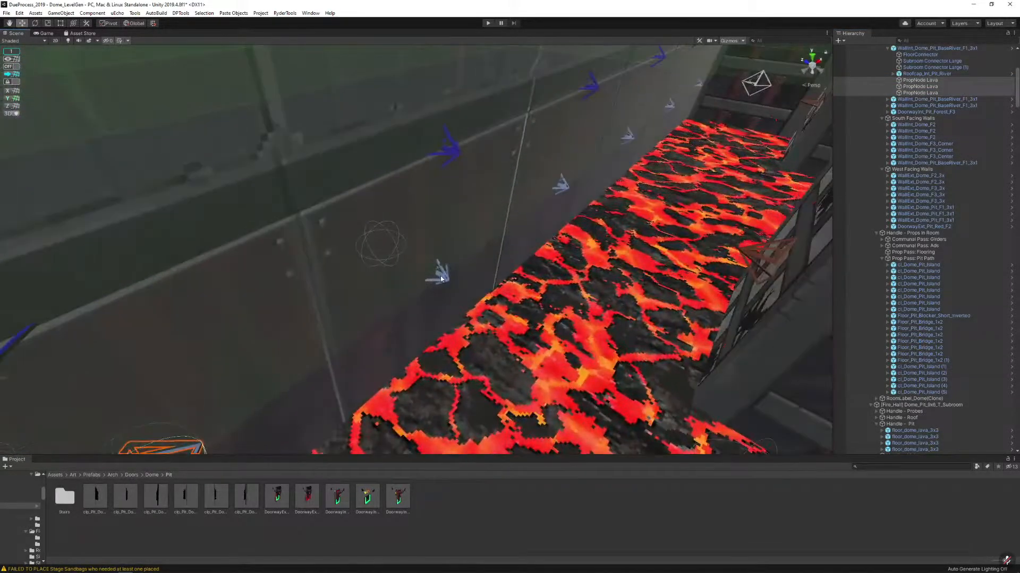
{"action": "double_click", "coordinate": [447, 280]}
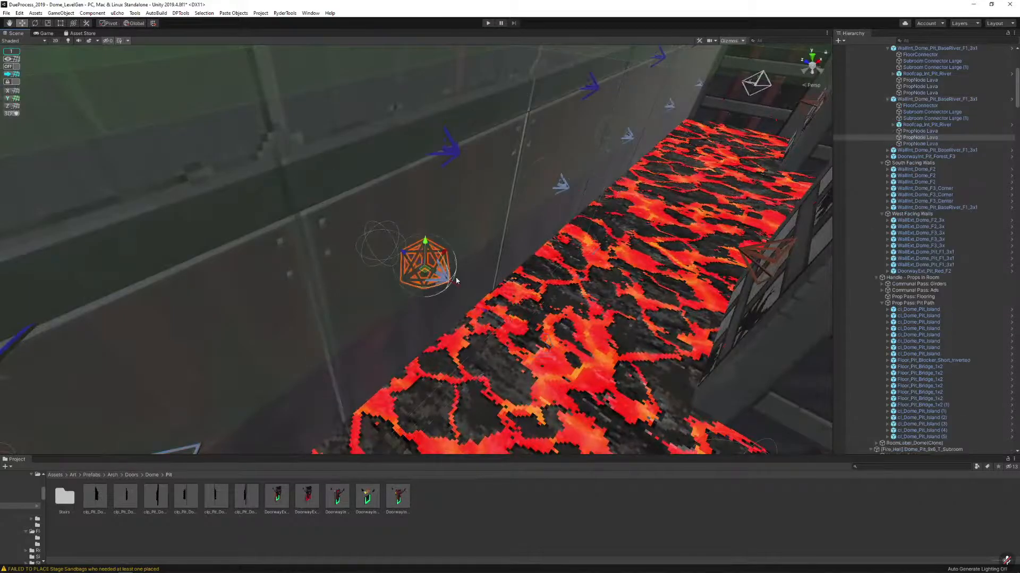
{"action": "left_click", "coordinate": [947, 132]}
{"action": "left_click", "coordinate": [943, 145], "text": "shift"}
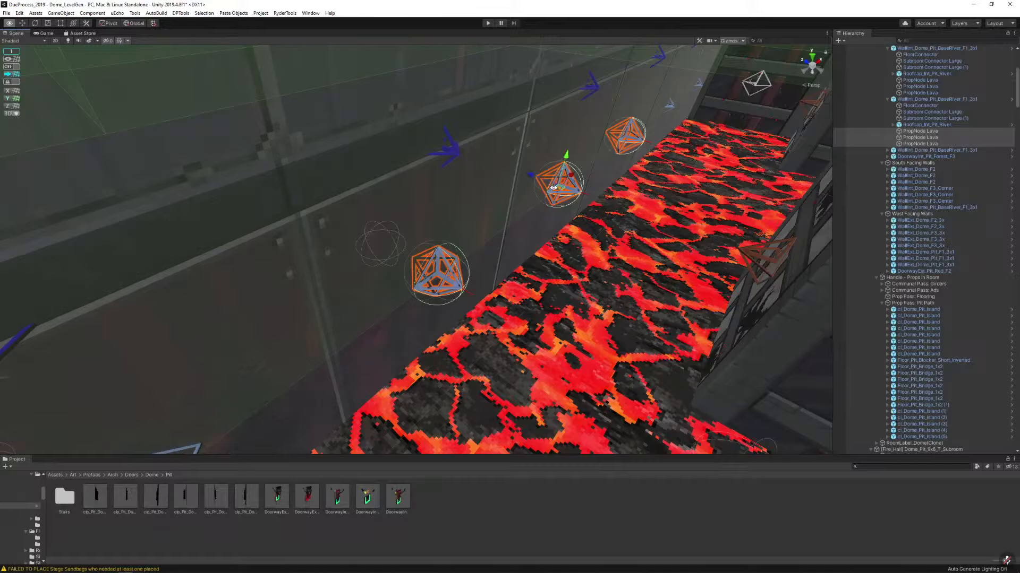
Hide the L_Snap layer so the green snap volumes no longer cover the level
{"action": "left_click_drag", "start_coordinate": [560, 174], "coordinate": [553, 276], "text": "alt"}
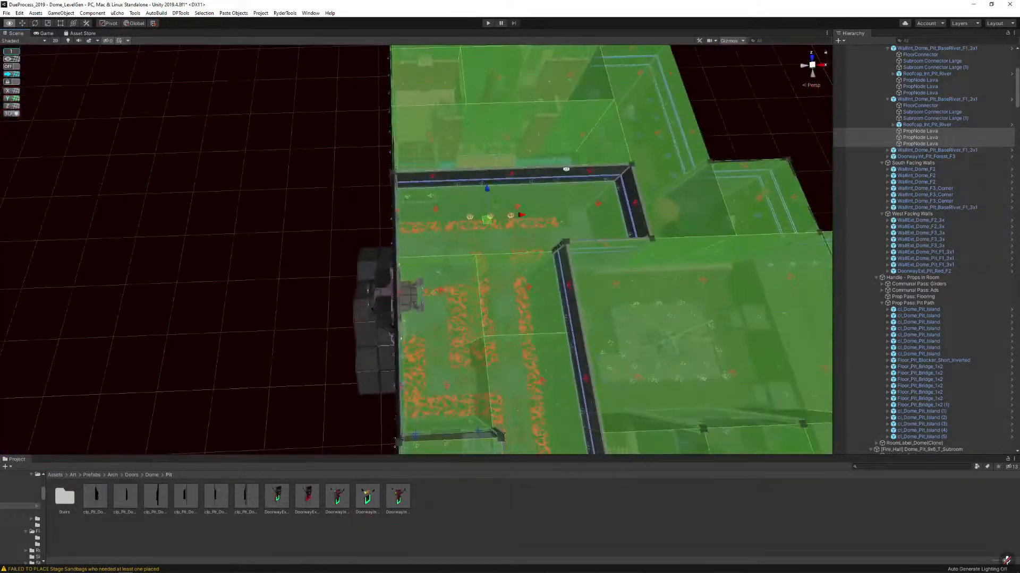
{"action": "left_click", "coordinate": [961, 23]}
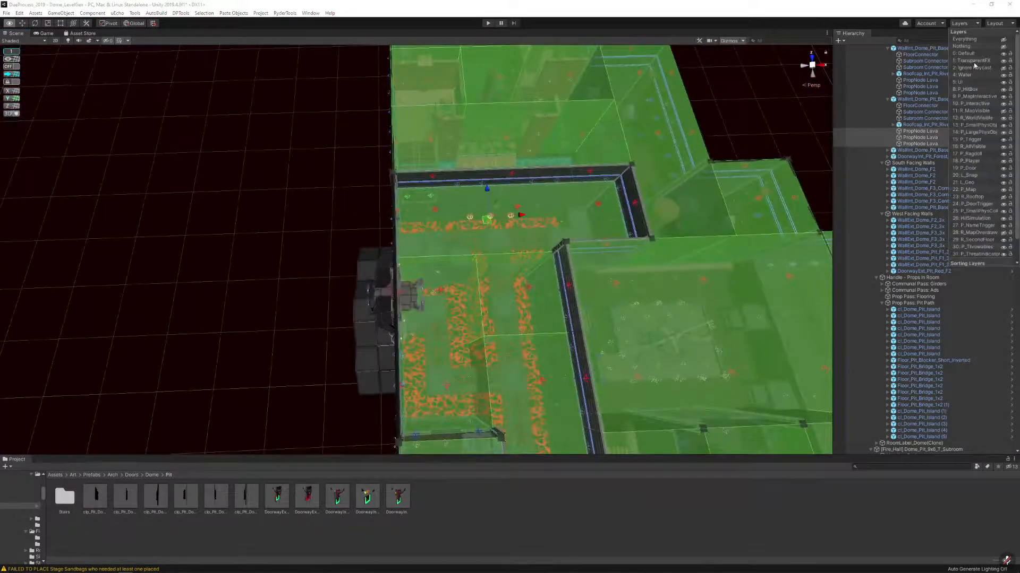
{"action": "left_click", "coordinate": [1003, 176]}
Mark a screen-capture area over an empty part of the grid and sketch a red wireframe box in it
{"action": "right_click_drag", "start_coordinate": [640, 204], "coordinate": [501, 108]}
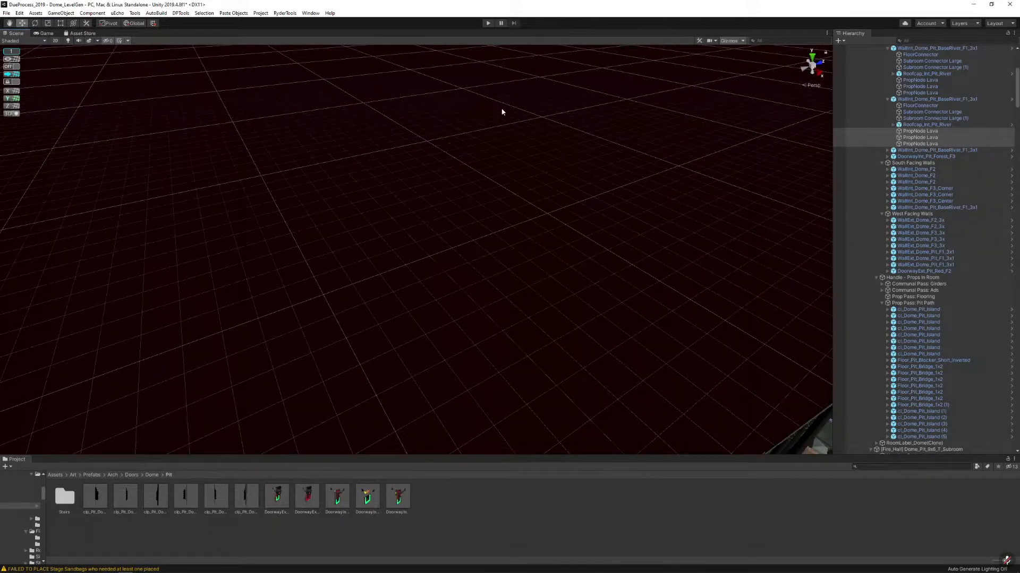
{"action": "key", "text": "ctrl+Print"}
{"action": "left_click_drag", "start_coordinate": [274, 113], "coordinate": [697, 351]}
{"action": "left_click_drag", "start_coordinate": [577, 282], "coordinate": [528, 277]}
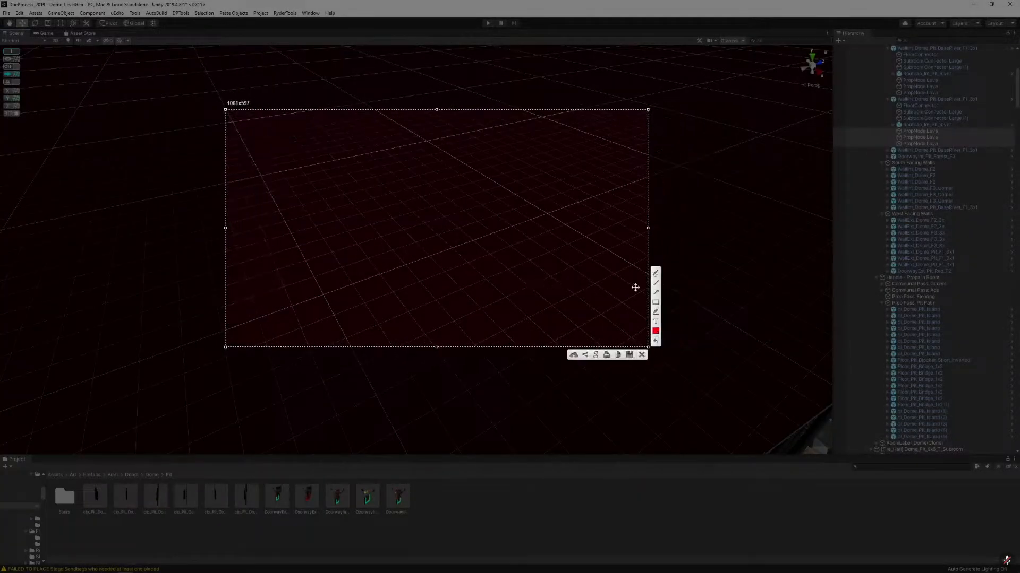
{"action": "mouse_move", "coordinate": [399, 218]}
{"action": "left_mouse_down"}
{"action": "mouse_move", "coordinate": [322, 244]}
{"action": "mouse_move", "coordinate": [311, 137]}
{"action": "mouse_move", "coordinate": [389, 123]}
{"action": "mouse_move", "coordinate": [399, 219]}
{"action": "left_mouse_up"}
{"action": "mouse_move", "coordinate": [311, 135]}
{"action": "left_mouse_down"}
{"action": "mouse_move", "coordinate": [302, 129]}
{"action": "mouse_move", "coordinate": [292, 199]}
{"action": "mouse_move", "coordinate": [296, 228]}
{"action": "mouse_move", "coordinate": [321, 242]}
{"action": "left_mouse_up"}
{"action": "mouse_move", "coordinate": [399, 218]}
{"action": "left_mouse_down"}
{"action": "mouse_move", "coordinate": [376, 199]}
{"action": "mouse_move", "coordinate": [318, 229]}
{"action": "left_mouse_up"}
{"action": "mouse_move", "coordinate": [293, 123]}
{"action": "left_mouse_down"}
{"action": "mouse_move", "coordinate": [350, 109]}
{"action": "mouse_move", "coordinate": [392, 121]}
{"action": "left_mouse_up"}
Mark three positions around the sketched box with freehand red X marks
{"action": "left_click", "coordinate": [656, 273]}
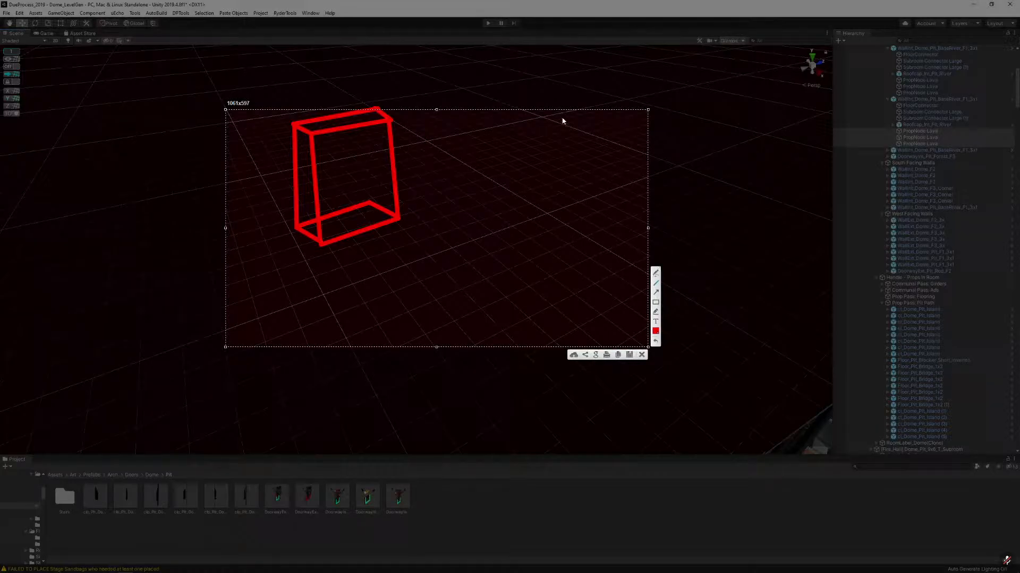
{"action": "left_click_drag", "start_coordinate": [562, 117], "coordinate": [546, 129]}
{"action": "left_click_drag", "start_coordinate": [546, 119], "coordinate": [568, 133]}
{"action": "left_click_drag", "start_coordinate": [406, 309], "coordinate": [392, 325]}
{"action": "left_click_drag", "start_coordinate": [390, 309], "coordinate": [413, 327]}
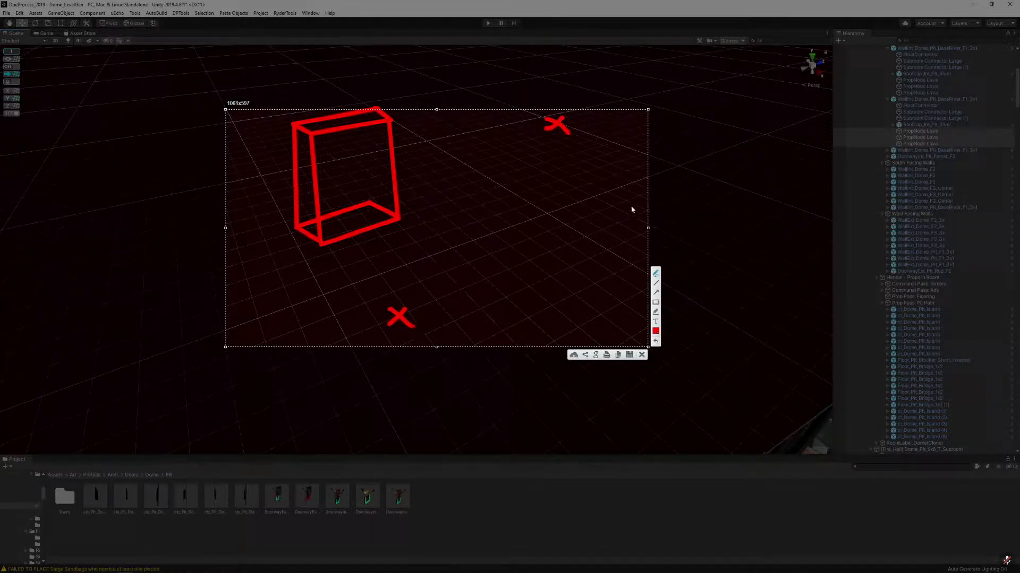
{"action": "left_click_drag", "start_coordinate": [637, 192], "coordinate": [622, 207]}
{"action": "left_click_drag", "start_coordinate": [619, 194], "coordinate": [638, 209]}
Draw lines from the box towards two of the marks and a downward arrow beside it, and discard the capture
{"action": "left_click_drag", "start_coordinate": [381, 191], "coordinate": [564, 105]}
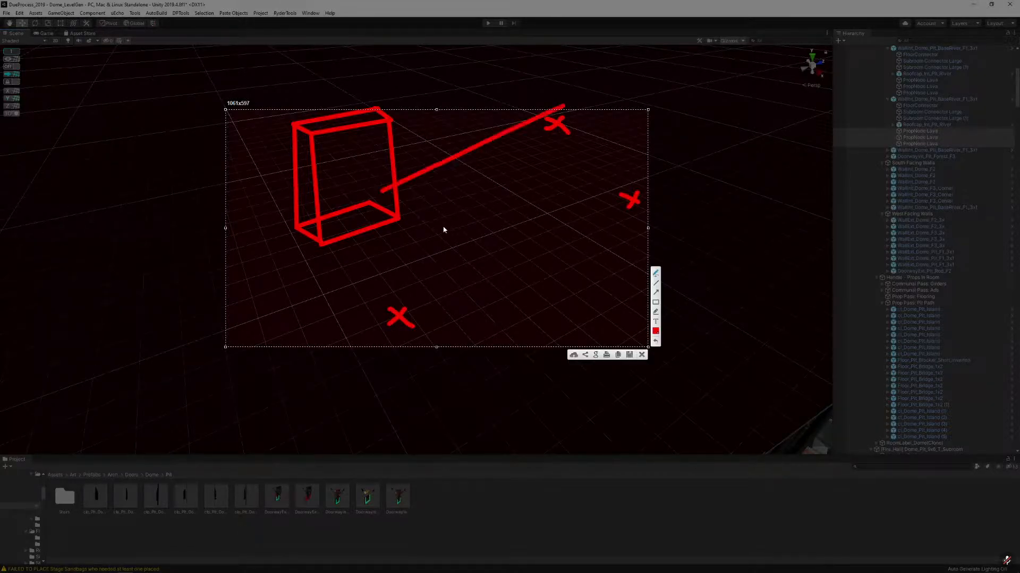
{"action": "left_click_drag", "start_coordinate": [414, 191], "coordinate": [606, 198]}
{"action": "left_click_drag", "start_coordinate": [287, 137], "coordinate": [273, 274]}
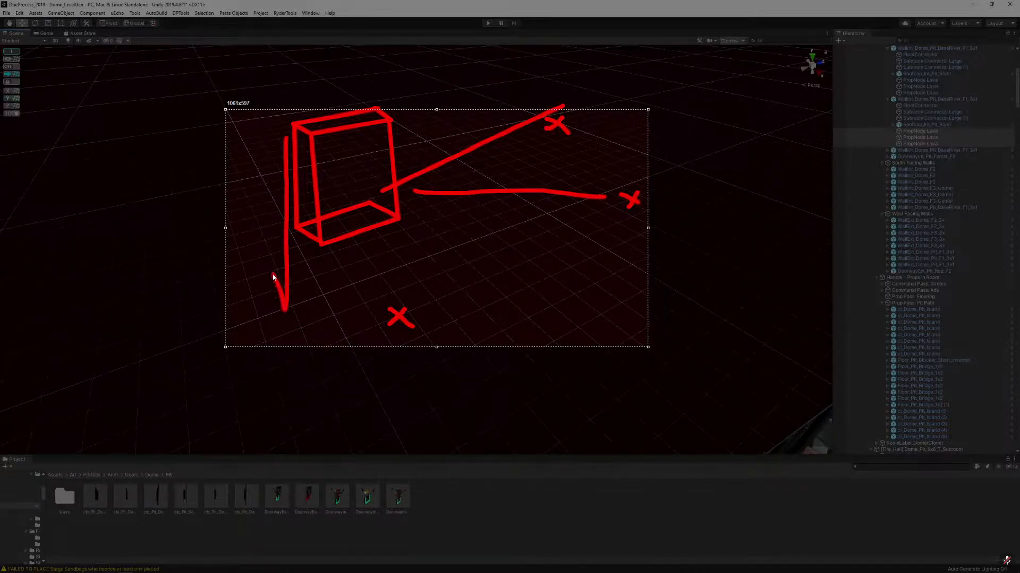
{"action": "left_click_drag", "start_coordinate": [280, 314], "coordinate": [316, 282]}
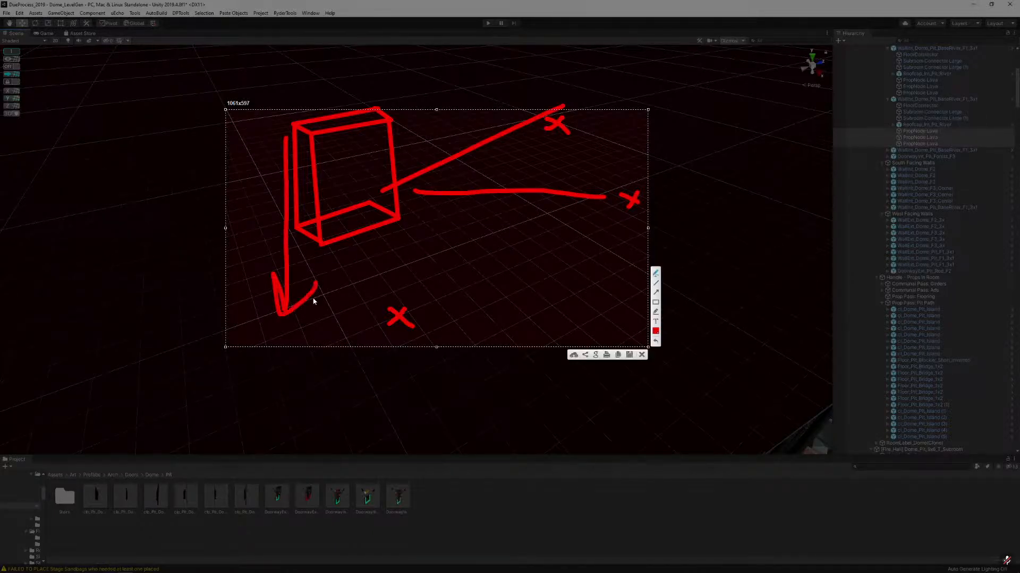
{"action": "left_click", "coordinate": [642, 354]}
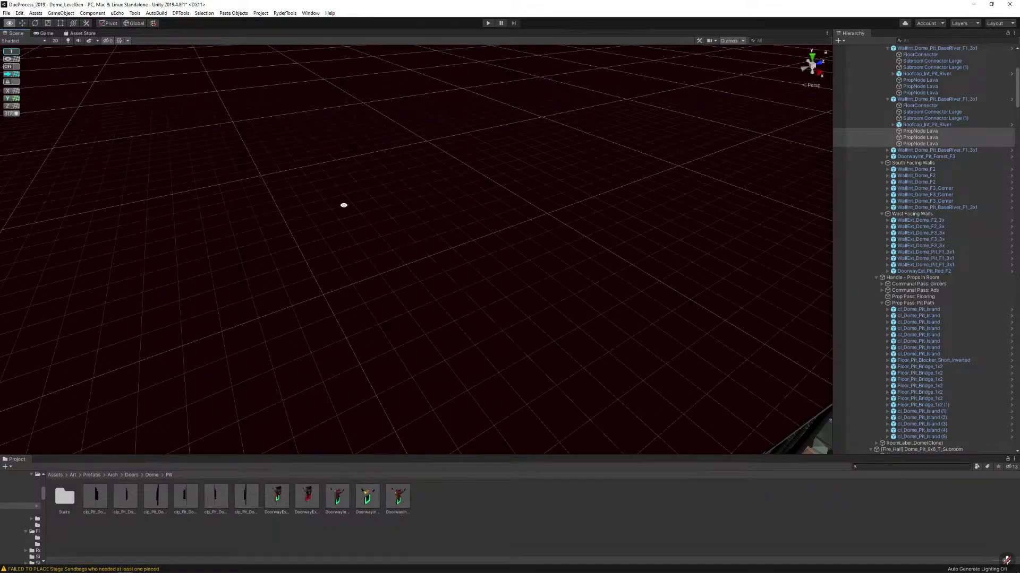
Select the DoorwayInt_Pit_Forest_F3 doorway above the lava and enable its platform with stairs leading down into the pit
{"action": "left_click_drag", "start_coordinate": [336, 211], "coordinate": [466, 234], "text": "alt"}
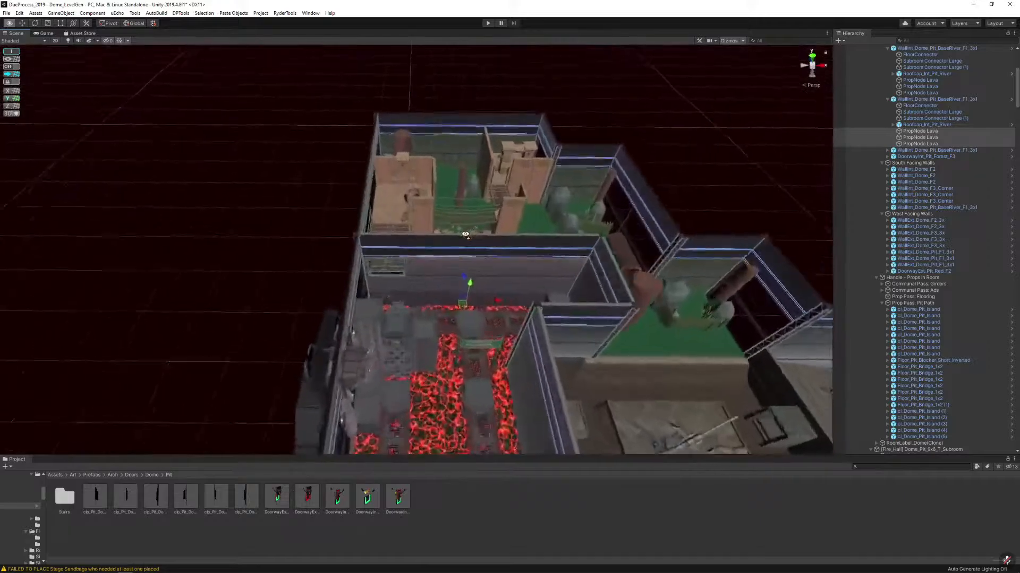
{"action": "right_click_drag", "start_coordinate": [465, 234], "coordinate": [403, 228]}
{"action": "left_click", "coordinate": [313, 218]}
{"action": "right_click_drag", "start_coordinate": [314, 219], "coordinate": [393, 247]}
{"action": "left_click", "coordinate": [440, 254]}
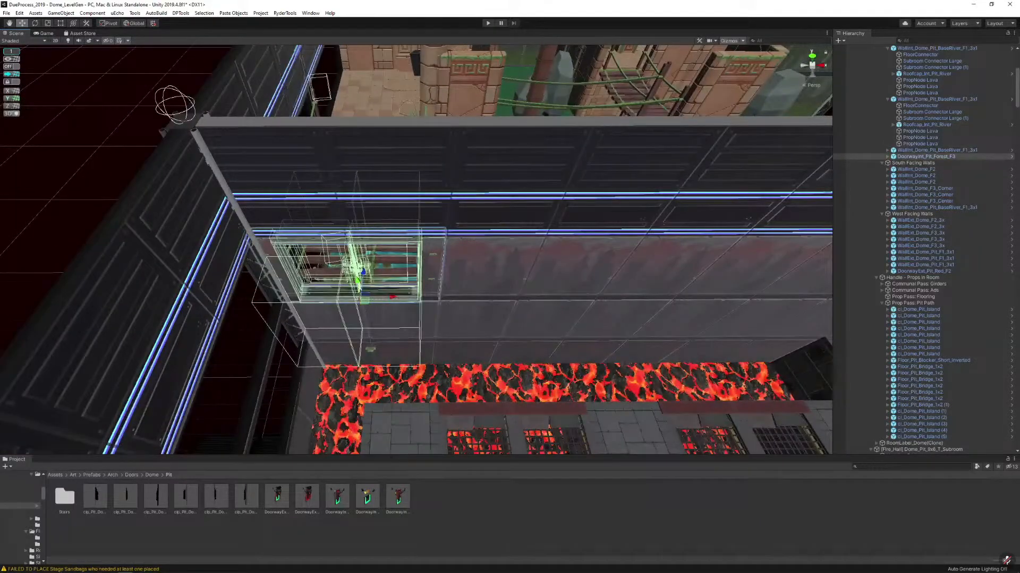
{"action": "key", "text": "alt+Tab"}
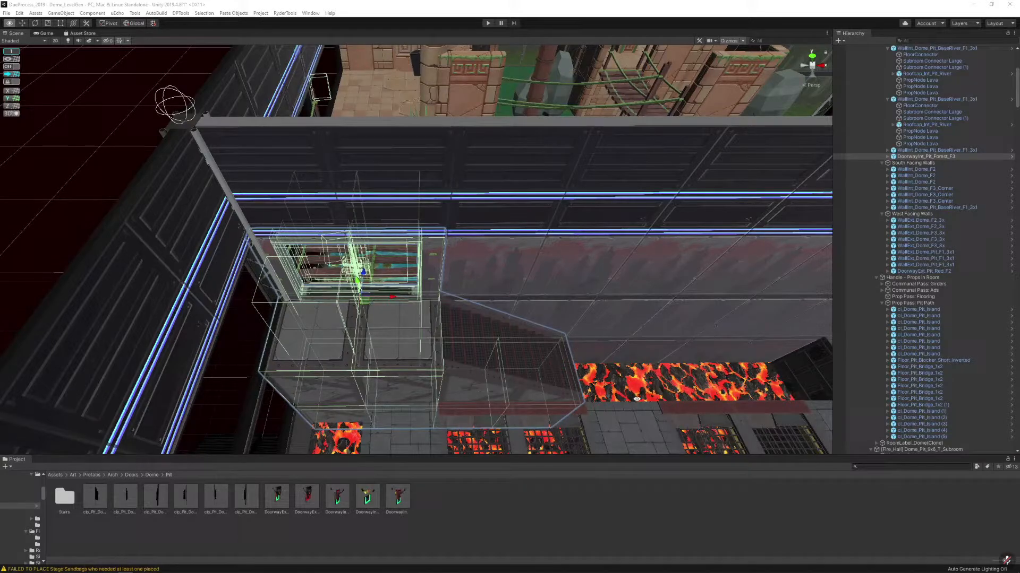
Duplicate the pit island near the bridges and move the copy to the foot of the forest doorway's stairs
{"action": "left_click", "coordinate": [616, 424]}
{"action": "right_click_drag", "start_coordinate": [546, 342], "coordinate": [467, 276]}
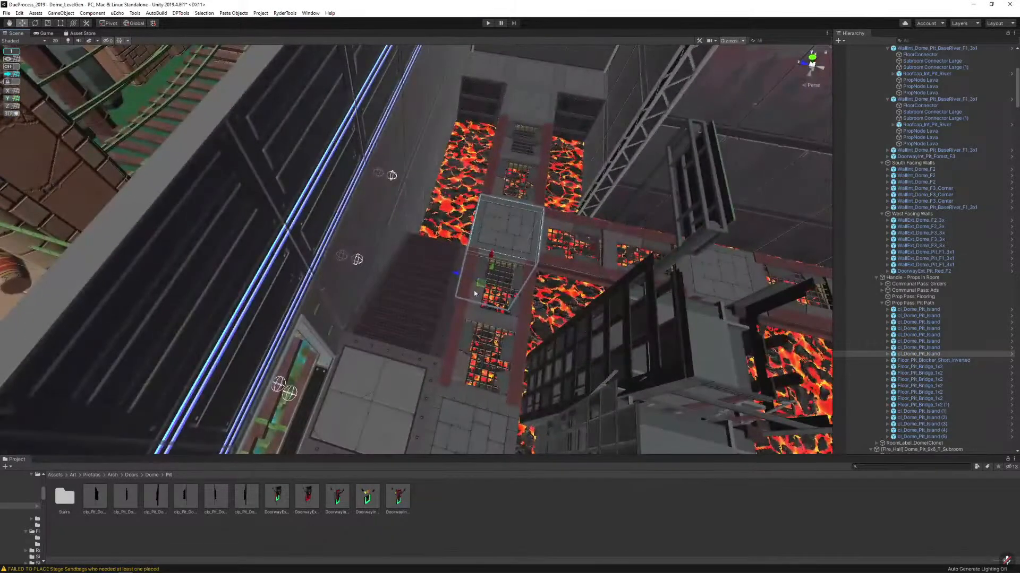
{"action": "left_click", "coordinate": [447, 276]}
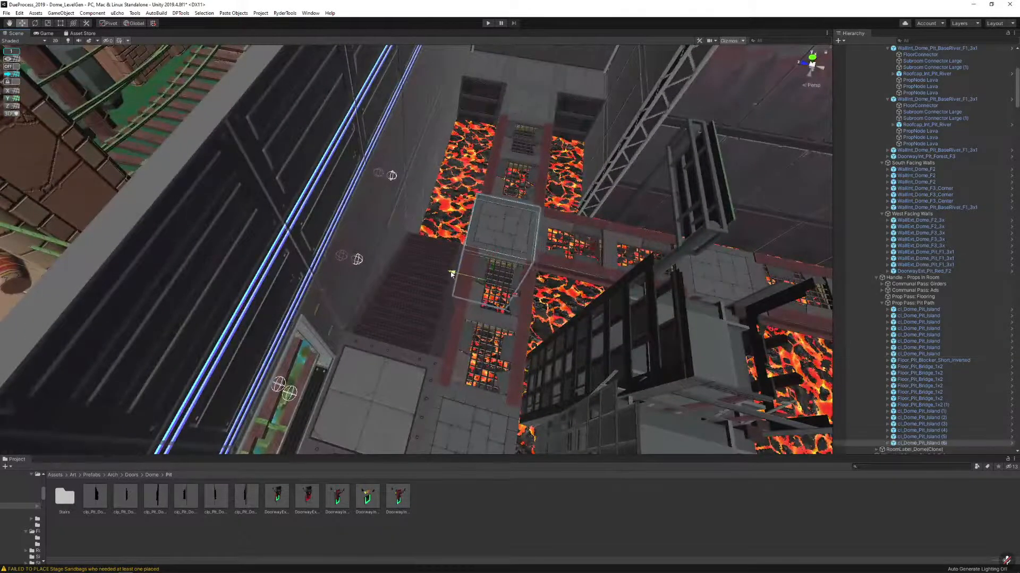
{"action": "left_click", "coordinate": [12, 66]}
{"action": "left_click_drag", "start_coordinate": [405, 260], "coordinate": [407, 262]}
{"action": "right_click_drag", "start_coordinate": [407, 263], "coordinate": [232, 237]}
{"action": "key", "text": "s"}
{"action": "left_click", "coordinate": [223, 236]}
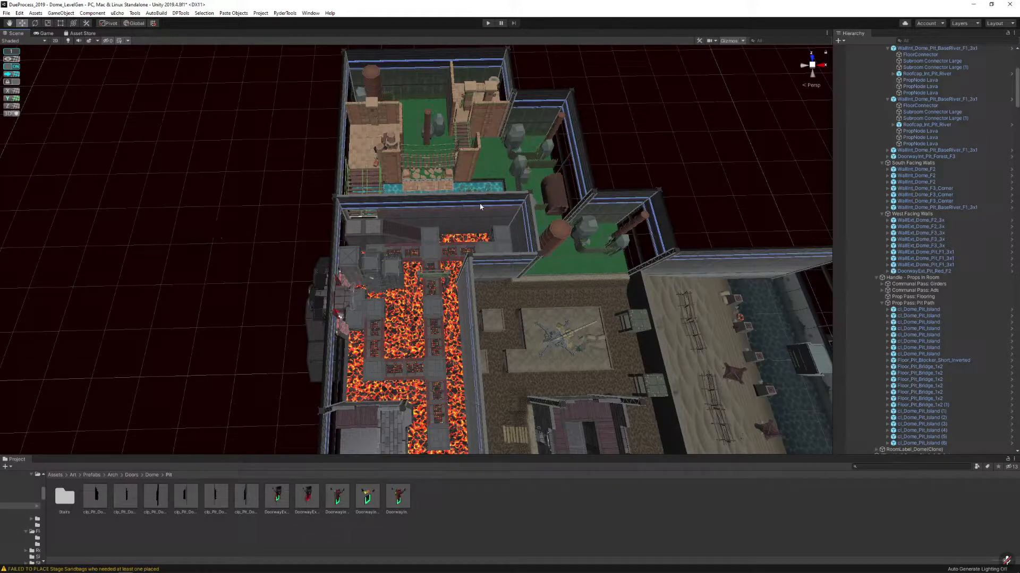
Duplicate the Floor_Pit_Blocker_Short_Inverted blocker and move the copy across the pit beside the original
{"action": "key", "text": "s"}
{"action": "right_click_drag", "start_coordinate": [479, 206], "coordinate": [457, 228]}
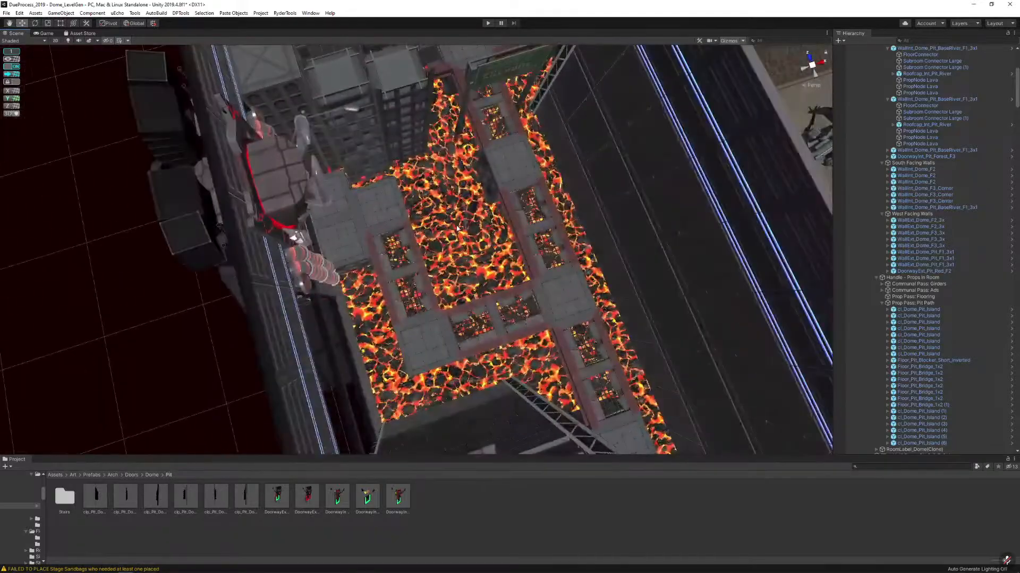
{"action": "right_click_drag", "start_coordinate": [416, 181], "coordinate": [537, 206]}
{"action": "left_click", "coordinate": [253, 192]}
{"action": "key", "text": "ctrl+d"}
{"action": "left_click_drag", "start_coordinate": [278, 254], "coordinate": [402, 235]}
{"action": "left_click", "coordinate": [324, 230]}
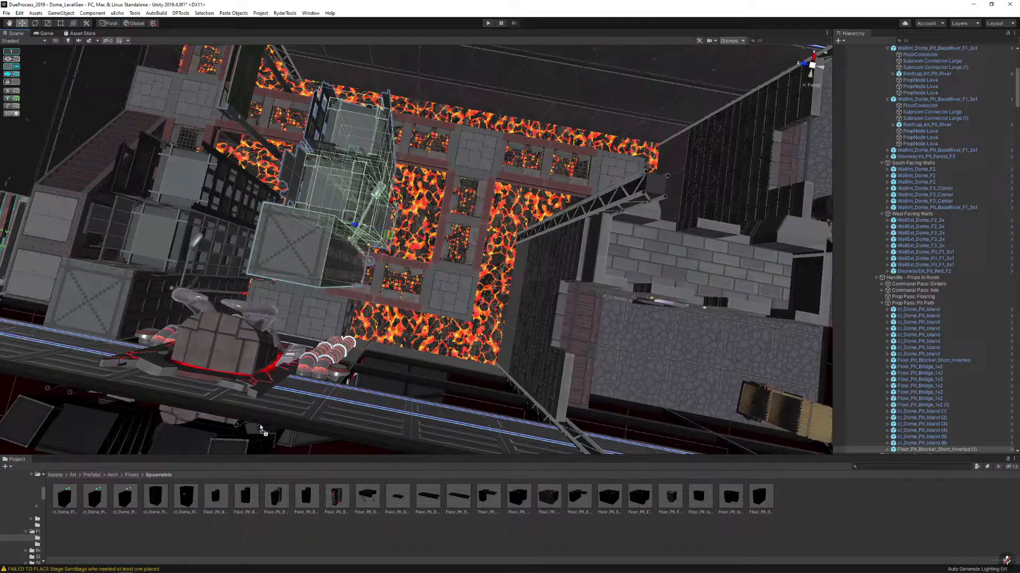
Replace the copied blocker with the Floor_Pit_Blocker_Short prefab from the Floors Spawnable folder
{"action": "key", "text": "ctrl+shift+r"}
{"action": "left_click_drag", "start_coordinate": [248, 500], "coordinate": [546, 125]}
{"action": "left_click", "coordinate": [679, 311]}
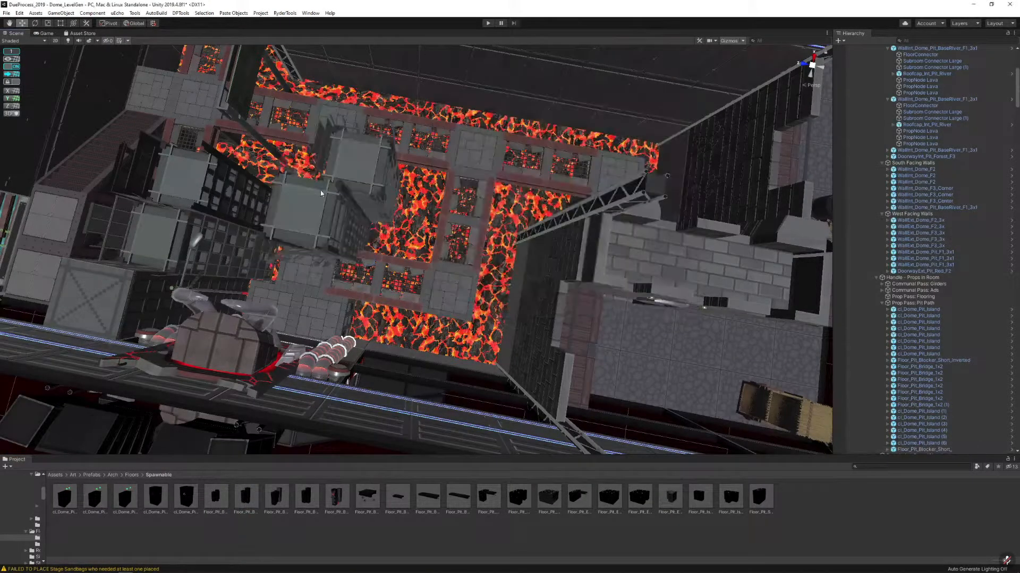
Rotate the new short blocker and position it over the lava enclosed by the islands and bridges in the pit's middle
{"action": "key", "text": "e"}
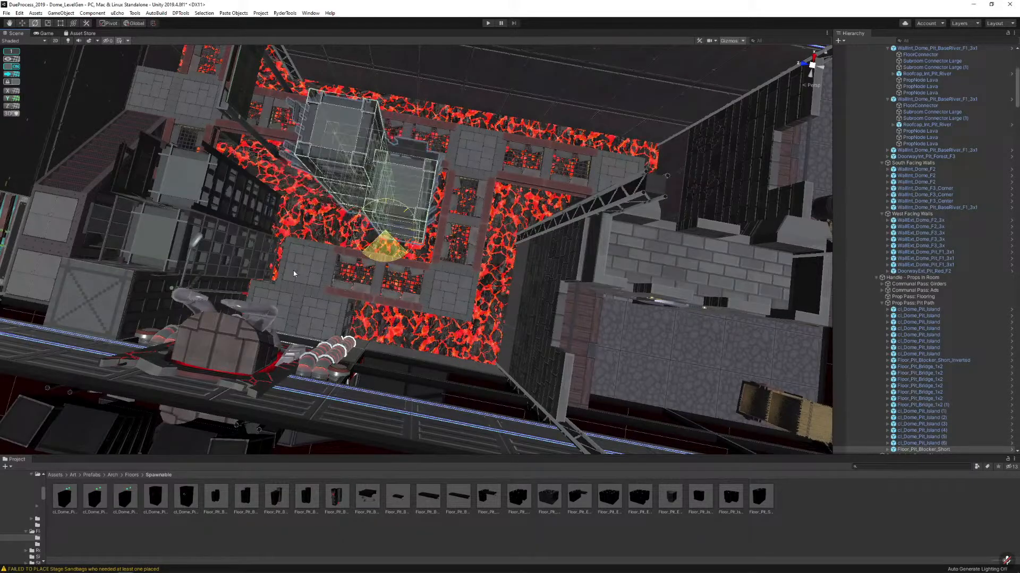
{"action": "key", "text": "w"}
{"action": "key", "text": "f"}
{"action": "left_click_drag", "start_coordinate": [369, 263], "coordinate": [324, 225]}
{"action": "scroll", "coordinate": [354, 278], "scroll_direction": "down", "scroll_amount": 5}
{"action": "left_click", "coordinate": [667, 149]}
{"action": "left_click", "coordinate": [425, 229]}
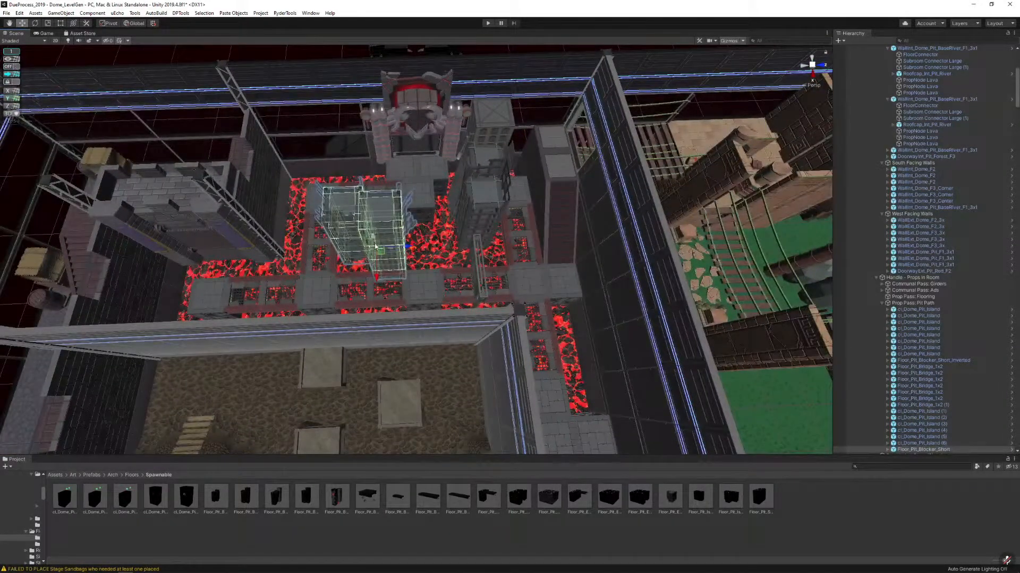
{"action": "left_click_drag", "start_coordinate": [406, 250], "coordinate": [417, 247]}
{"action": "left_click", "coordinate": [10, 67]}
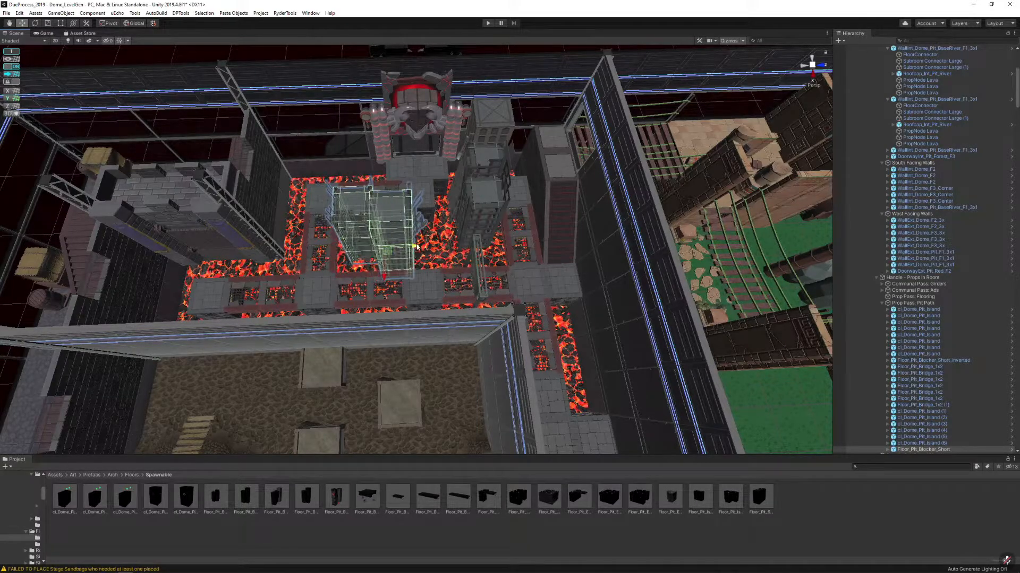
{"action": "right_click_drag", "start_coordinate": [417, 247], "coordinate": [585, 262]}
{"action": "left_click", "coordinate": [558, 157]}
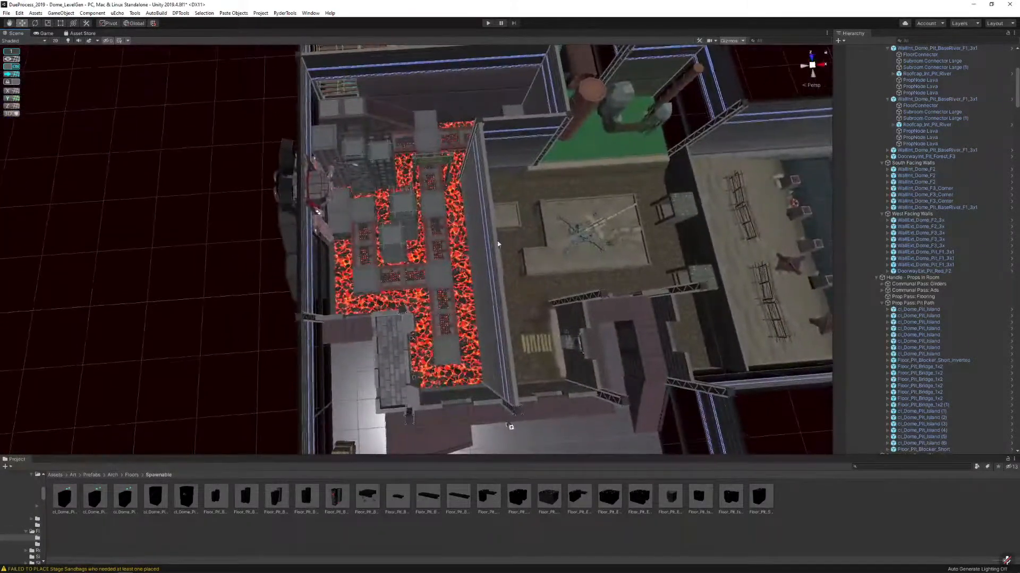
Examine the pit layout and its blockers from above and from the side next to the trenches room
{"action": "scroll", "coordinate": [497, 243], "scroll_direction": "down", "scroll_amount": 8}
{"action": "right_click_drag", "start_coordinate": [494, 240], "coordinate": [470, 241]}
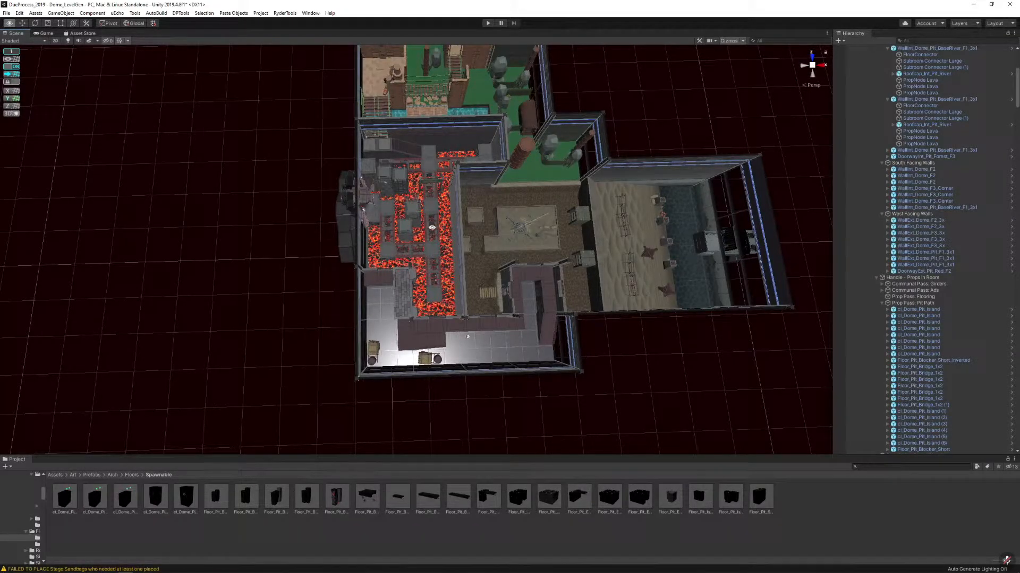
{"action": "right_click_drag", "start_coordinate": [286, 219], "coordinate": [375, 202]}
{"action": "key", "text": "w"}
{"action": "left_click_drag", "start_coordinate": [496, 193], "coordinate": [383, 172], "text": "alt"}
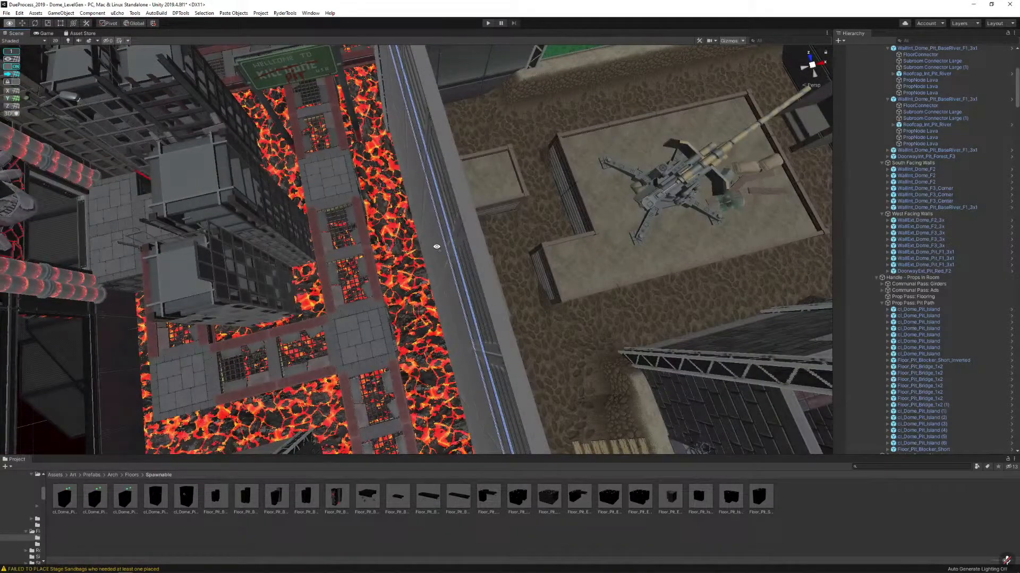
{"action": "key", "text": "w"}
{"action": "right_click_drag", "start_coordinate": [437, 247], "coordinate": [469, 207]}
{"action": "key", "text": "s"}
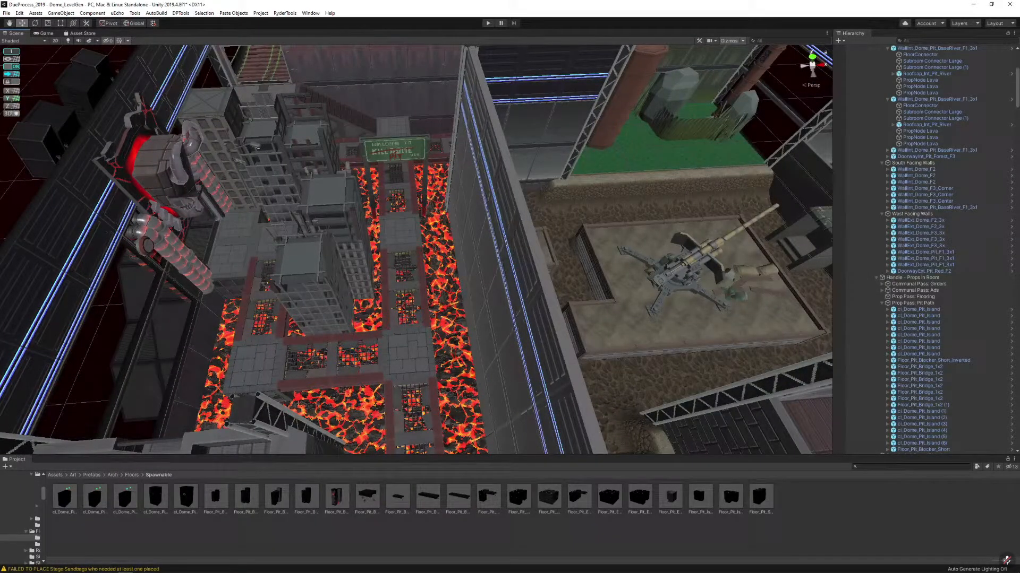
Run the level generator's lighting pass on the whole dome level
{"action": "key", "text": "alt"}
{"action": "scroll", "coordinate": [420, 226], "scroll_direction": "down", "scroll_amount": 10}
{"action": "left_click_drag", "start_coordinate": [419, 226], "coordinate": [512, 431], "text": "alt"}
{"action": "scroll", "coordinate": [478, 220], "scroll_direction": "down", "scroll_amount": 8}
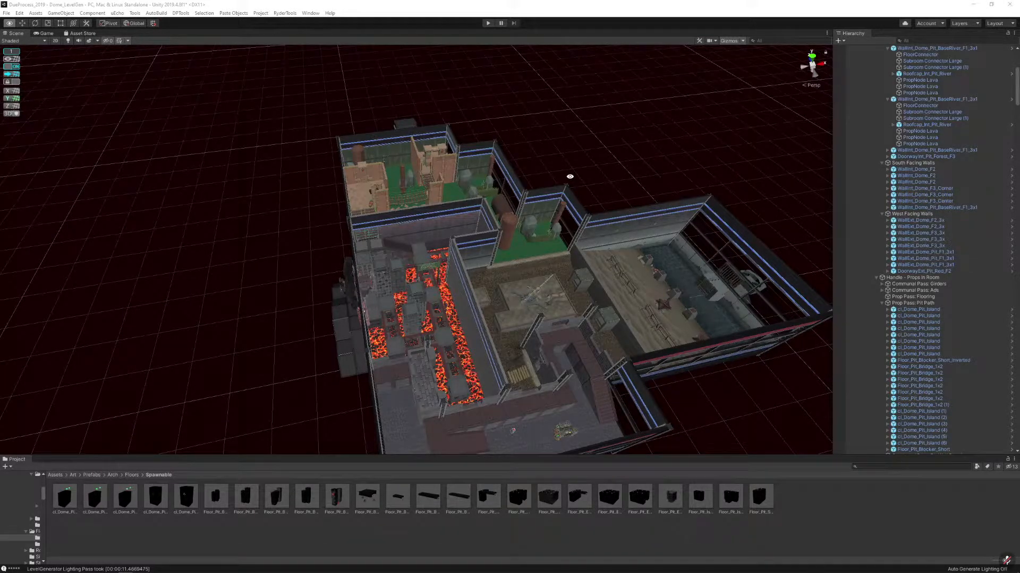
Inspect the lit jungle ruins, their vines and the roof trusses from inside the dome
{"action": "key", "text": "w"}
{"action": "right_click_drag", "start_coordinate": [602, 211], "coordinate": [437, 238]}
{"action": "right_click_drag", "start_coordinate": [513, 234], "coordinate": [330, 259]}
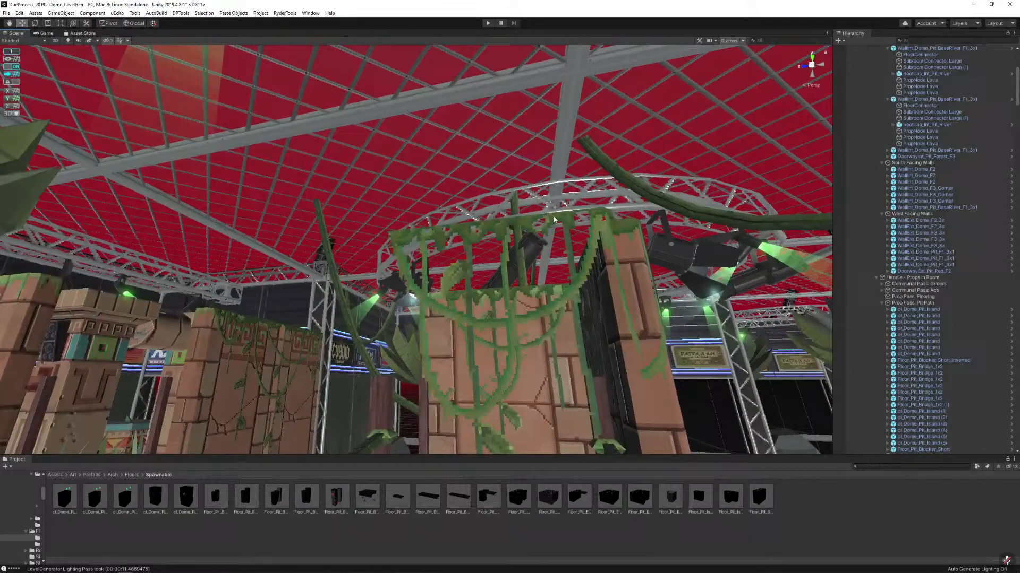
Delete the corner vine draped over the top of the jungle ruins wall near the studio lights
{"action": "left_click", "coordinate": [554, 219]}
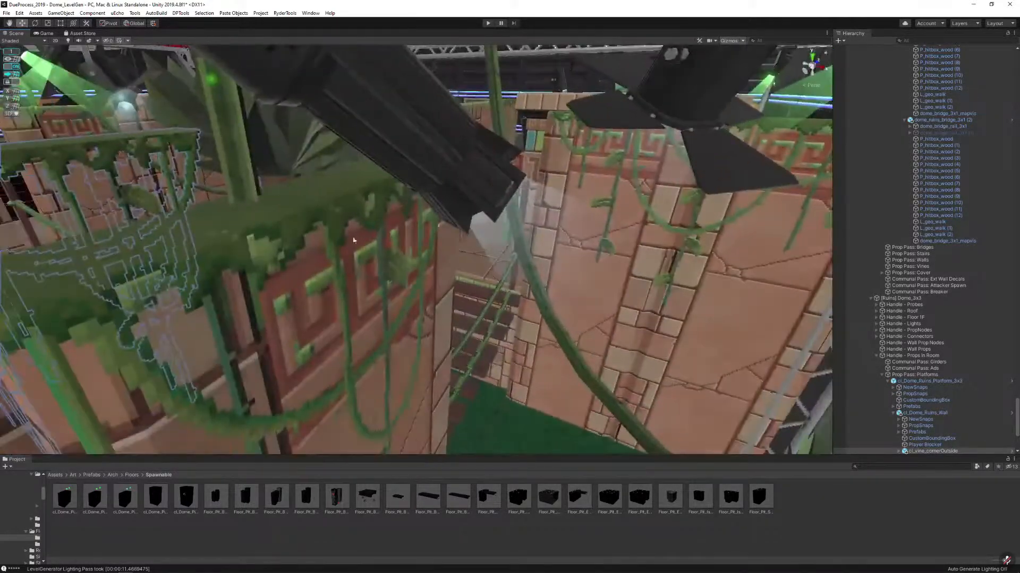
{"action": "left_click", "coordinate": [231, 242]}
{"action": "key", "text": "Delete"}
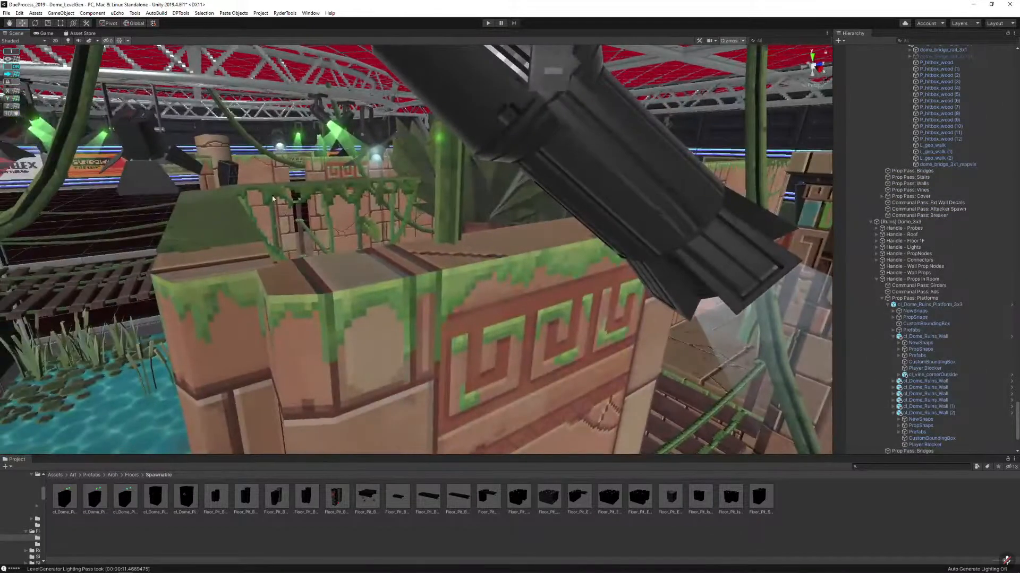
{"action": "left_click_drag", "start_coordinate": [272, 198], "coordinate": [281, 184], "text": "alt"}
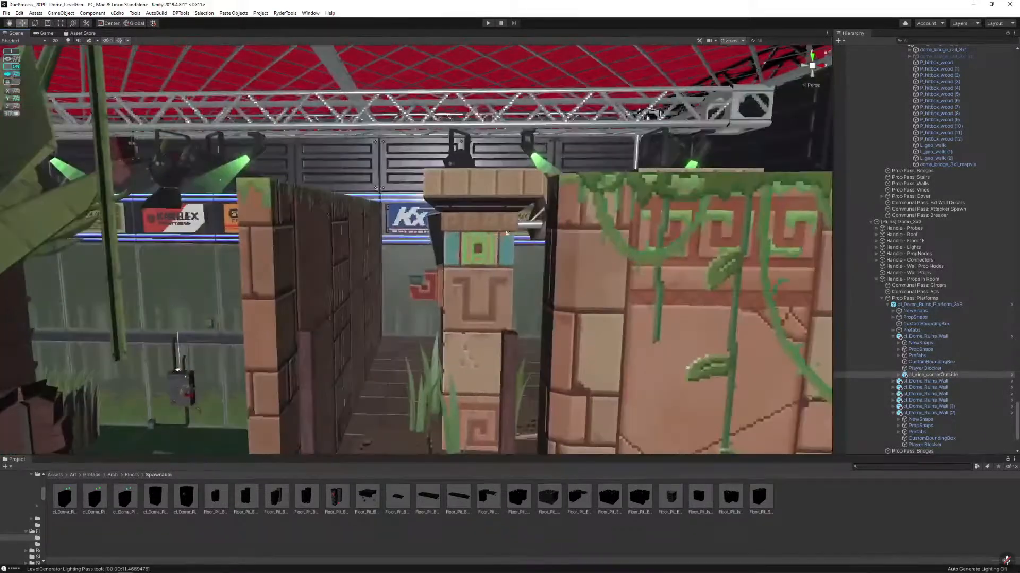
Delete the carved pillar and pottery cover props standing among the ruins walls and platform
{"action": "left_click", "coordinate": [479, 238]}
{"action": "key", "text": "Delete"}
{"action": "right_click_drag", "start_coordinate": [467, 237], "coordinate": [466, 255]}
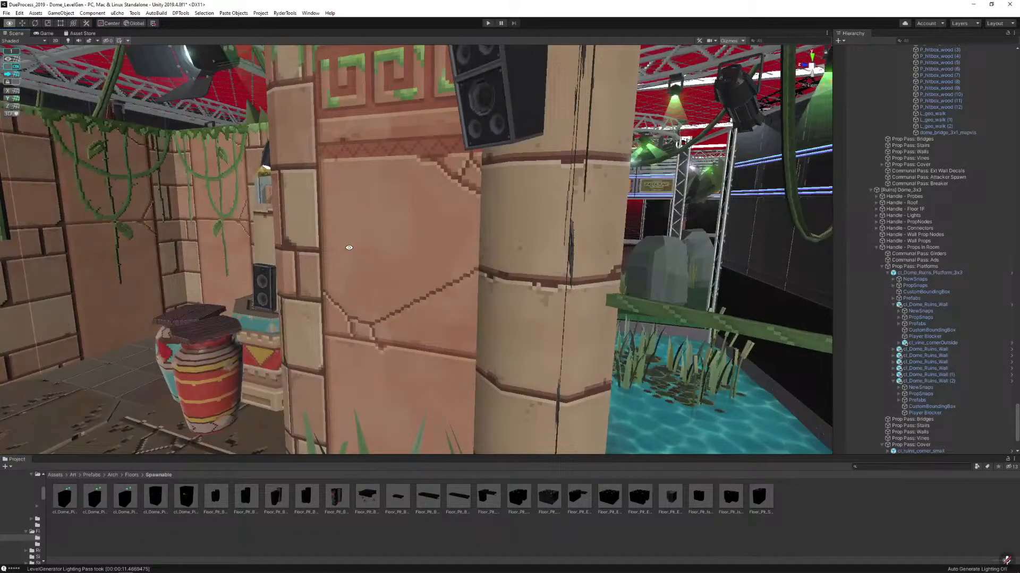
{"action": "left_click", "coordinate": [261, 335]}
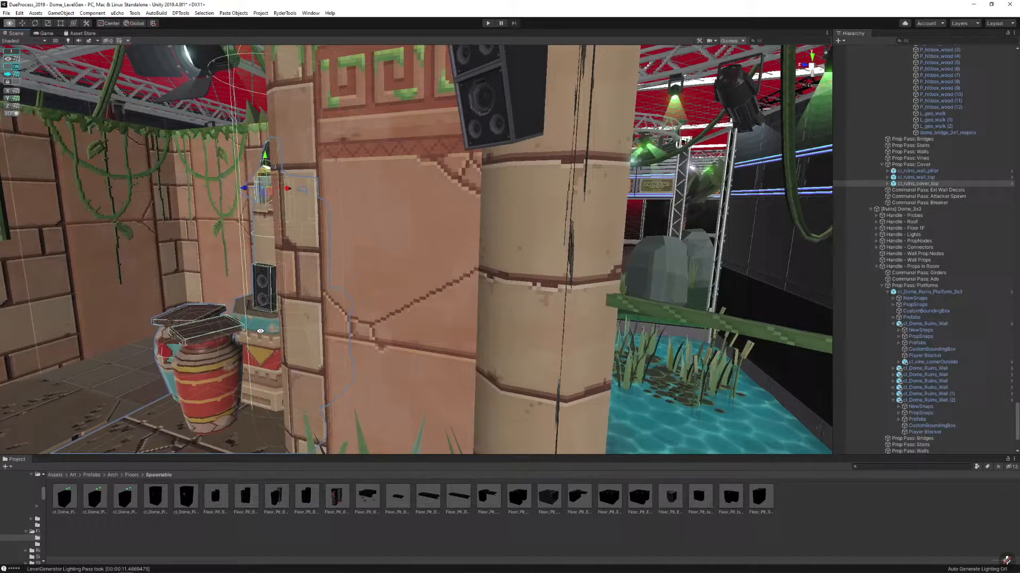
{"action": "key", "text": "Delete"}
{"action": "right_click_drag", "start_coordinate": [451, 307], "coordinate": [480, 328]}
{"action": "left_click", "coordinate": [403, 304]}
{"action": "left_click", "coordinate": [343, 225]}
{"action": "key", "text": "Delete"}
Rotate the cl_ruins_wall_top cover piece and reposition it on the tiled ruins platform beside the pond
{"action": "left_click", "coordinate": [339, 224]}
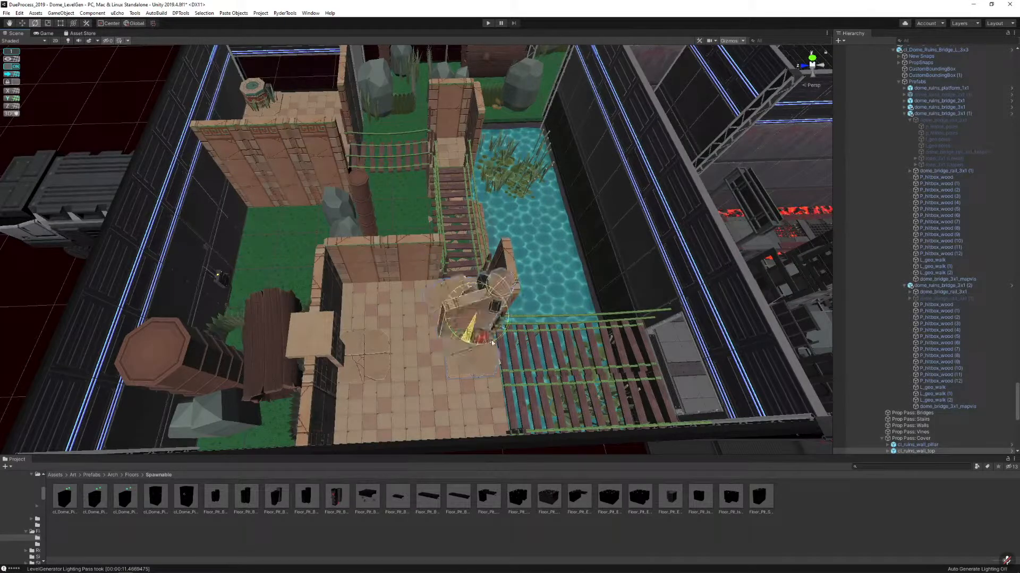
{"action": "left_click_drag", "start_coordinate": [491, 343], "coordinate": [554, 348]}
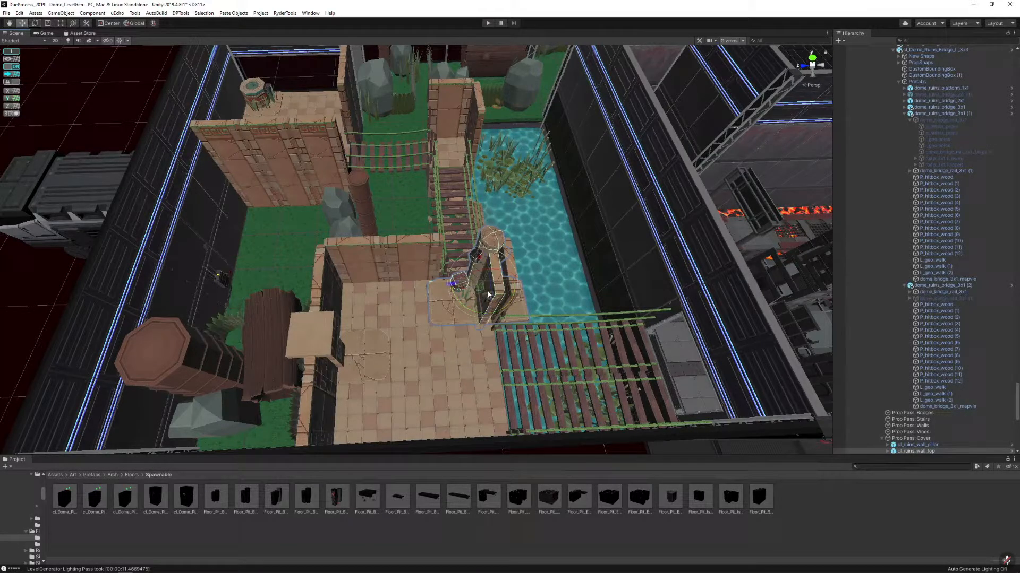
{"action": "left_click_drag", "start_coordinate": [427, 285], "coordinate": [556, 219]}
{"action": "key", "text": "w"}
{"action": "right_click_drag", "start_coordinate": [556, 219], "coordinate": [398, 209]}
Delete the fallen log cover by the outer wall and the leaning tree with rocks from the jungle grass
{"action": "left_click", "coordinate": [394, 208]}
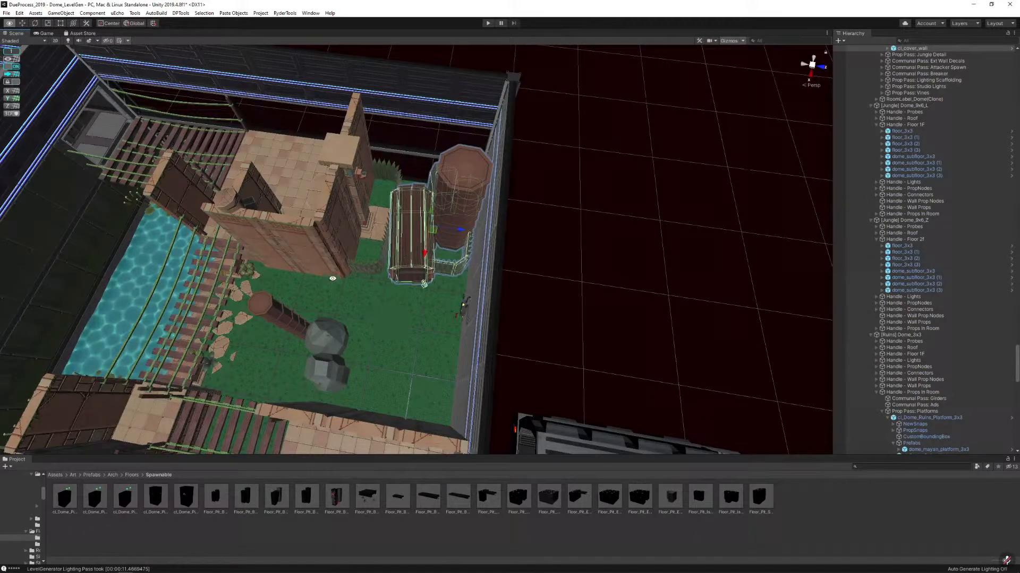
{"action": "right_click_drag", "start_coordinate": [333, 279], "coordinate": [281, 245]}
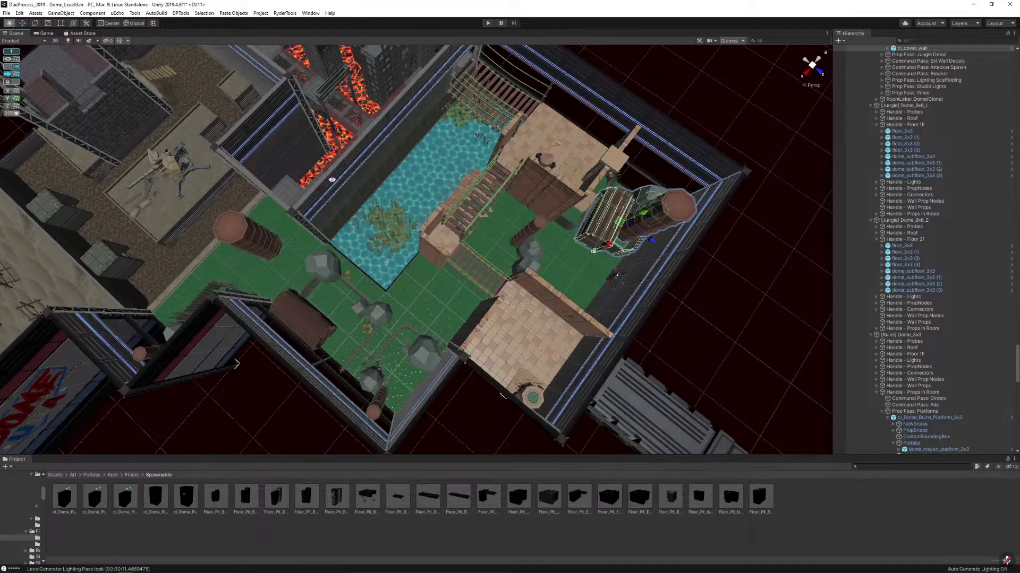
{"action": "key", "text": "Delete"}
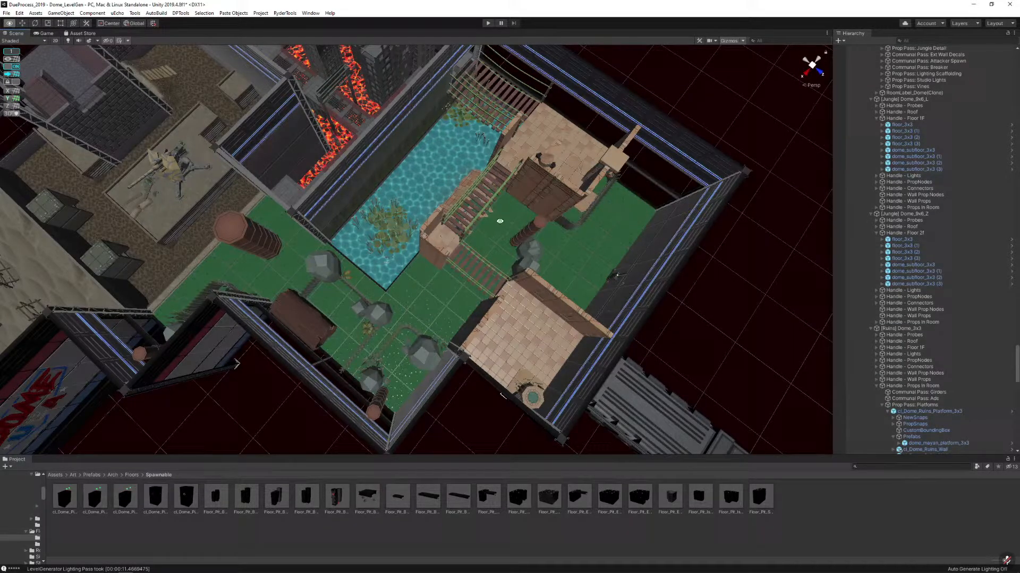
{"action": "left_click", "coordinate": [526, 249]}
{"action": "key", "text": "Delete"}
Move the large standing tree into the middle of the grass between the two ruins platforms
{"action": "left_click", "coordinate": [278, 244]}
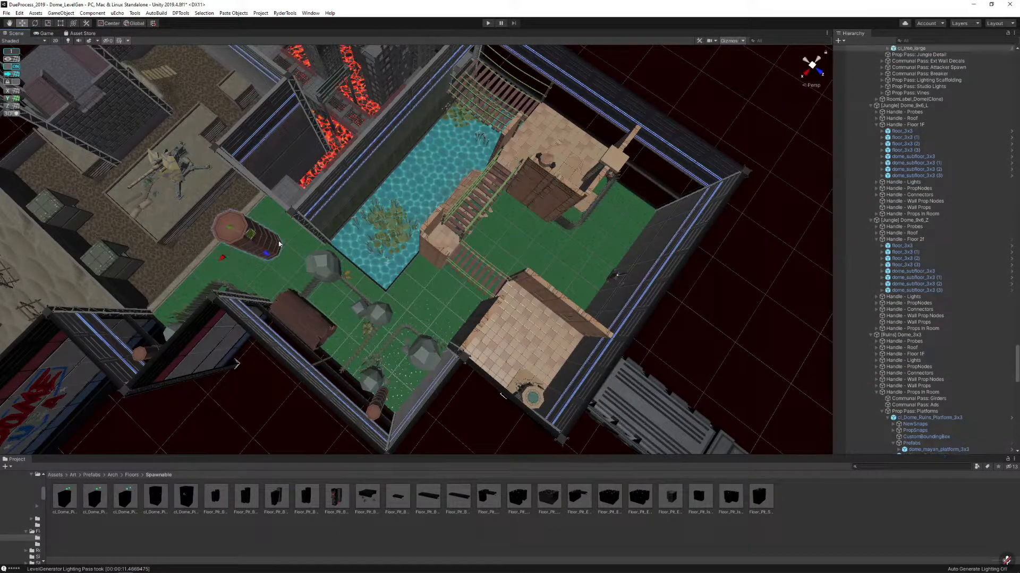
{"action": "left_click_drag", "start_coordinate": [255, 236], "coordinate": [542, 229]}
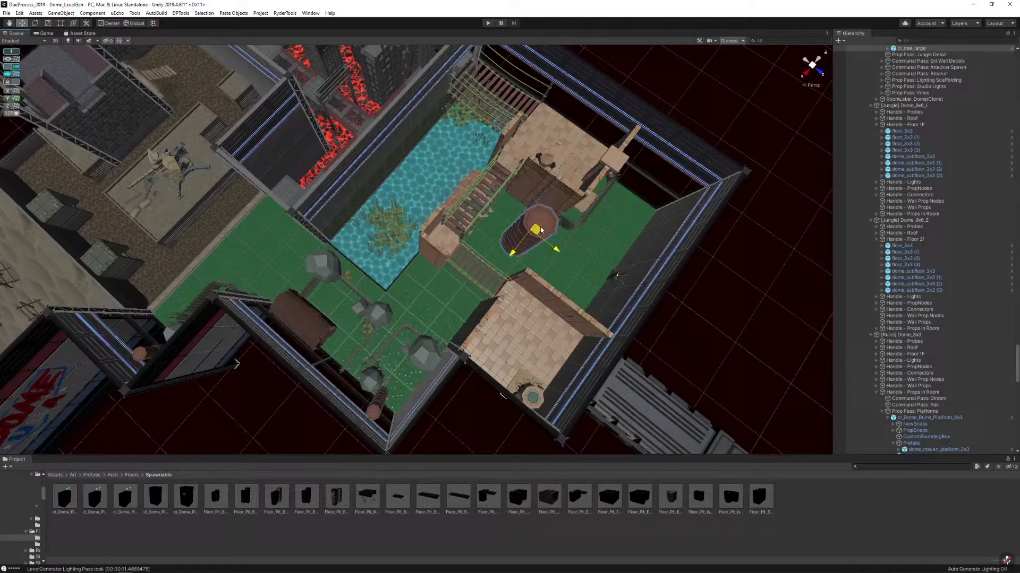
{"action": "key", "text": "f"}
Move the jungle room's breaker to the far end of the lava pit corridor and turn it to suit the end wall
{"action": "left_click", "coordinate": [610, 231]}
{"action": "right_click_drag", "start_coordinate": [610, 232], "coordinate": [294, 178]}
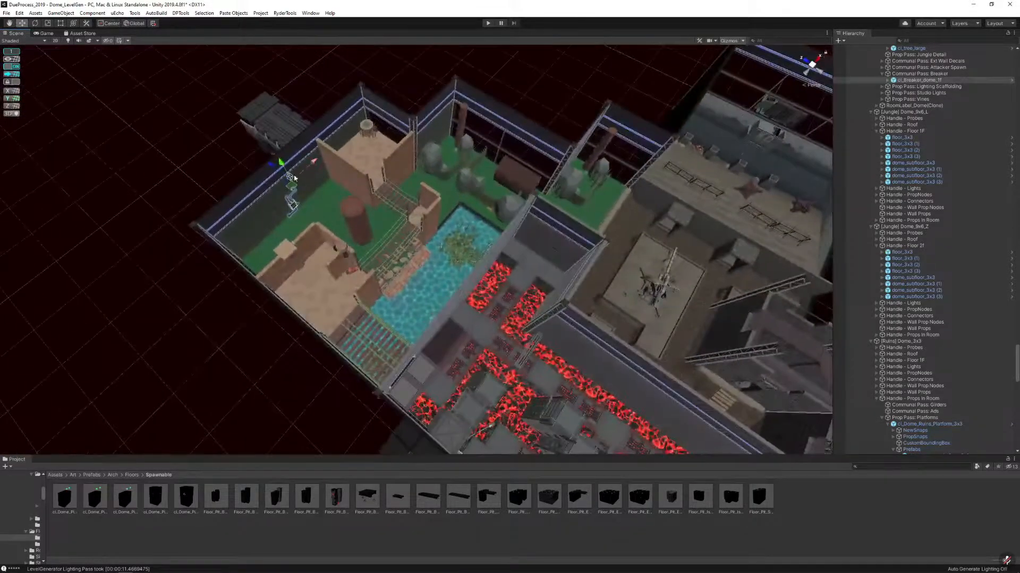
{"action": "key", "text": "f"}
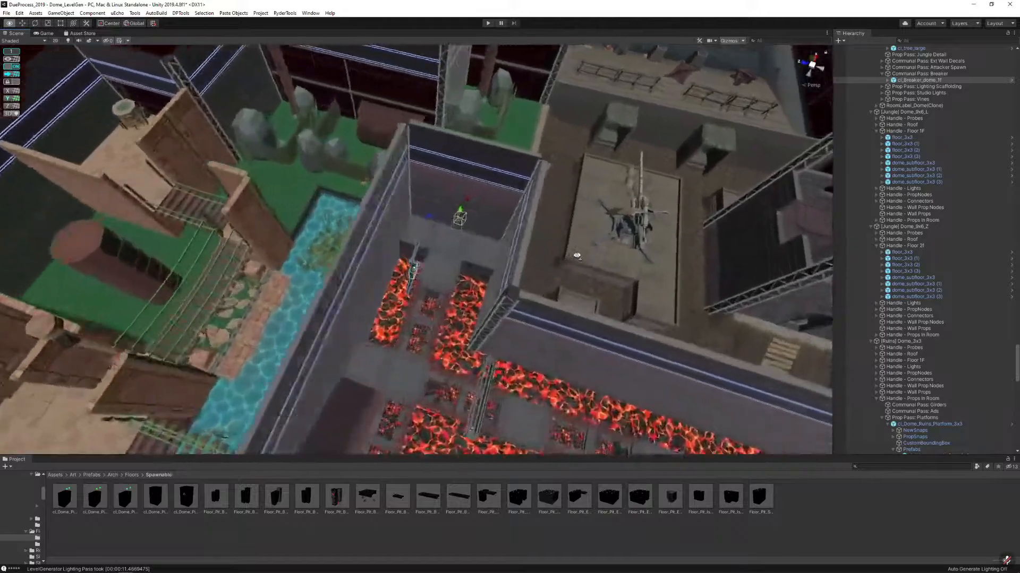
{"action": "key", "text": "e"}
{"action": "left_click_drag", "start_coordinate": [444, 251], "coordinate": [478, 238]}
{"action": "key", "text": "w"}
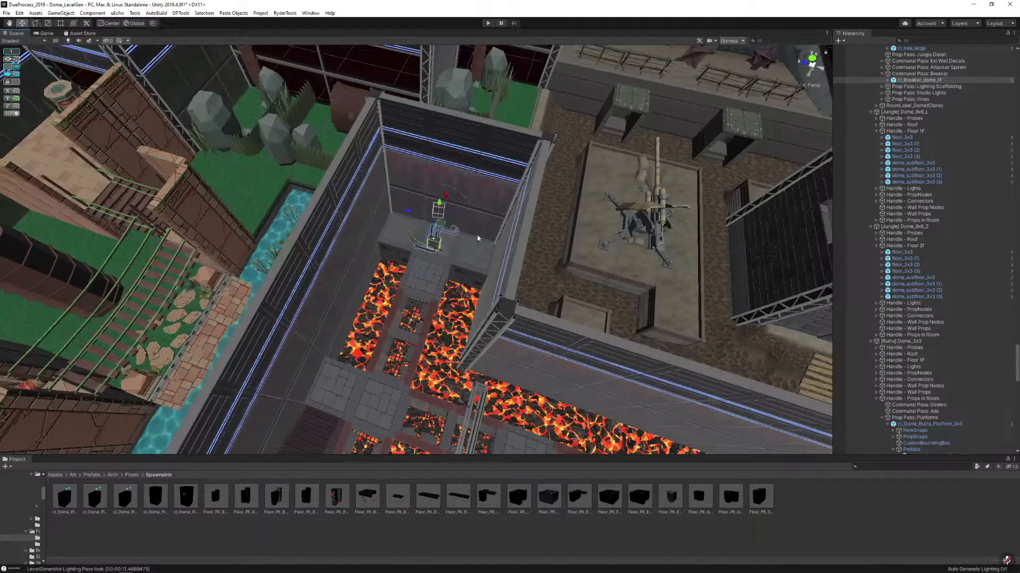
{"action": "left_click_drag", "start_coordinate": [450, 198], "coordinate": [484, 177]}
{"action": "scroll", "coordinate": [499, 186], "scroll_direction": "down", "scroll_amount": 10}
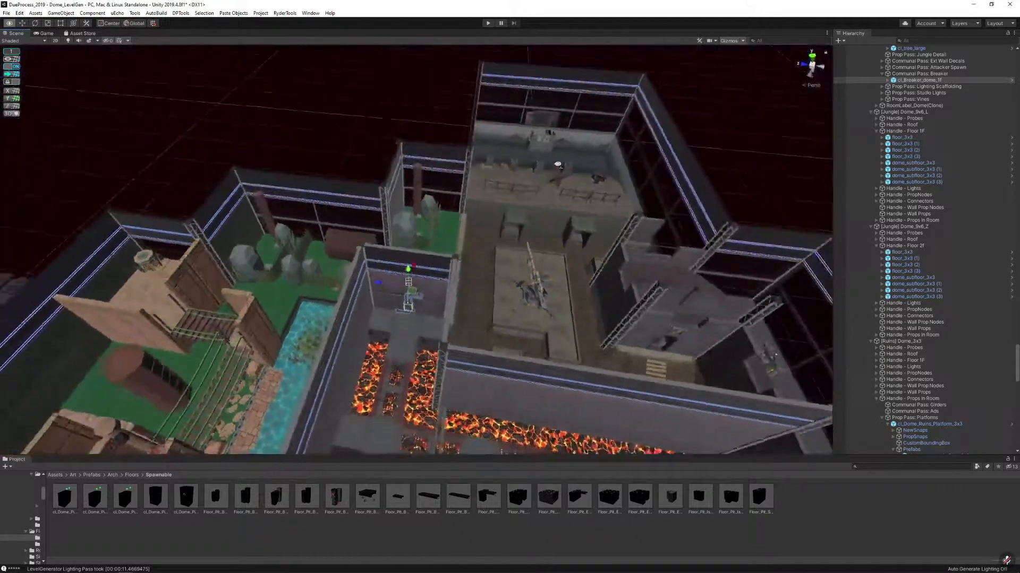
Fine-tune the breaker's rotation against the end wall of the lava pit corridor
{"action": "left_click", "coordinate": [625, 134]}
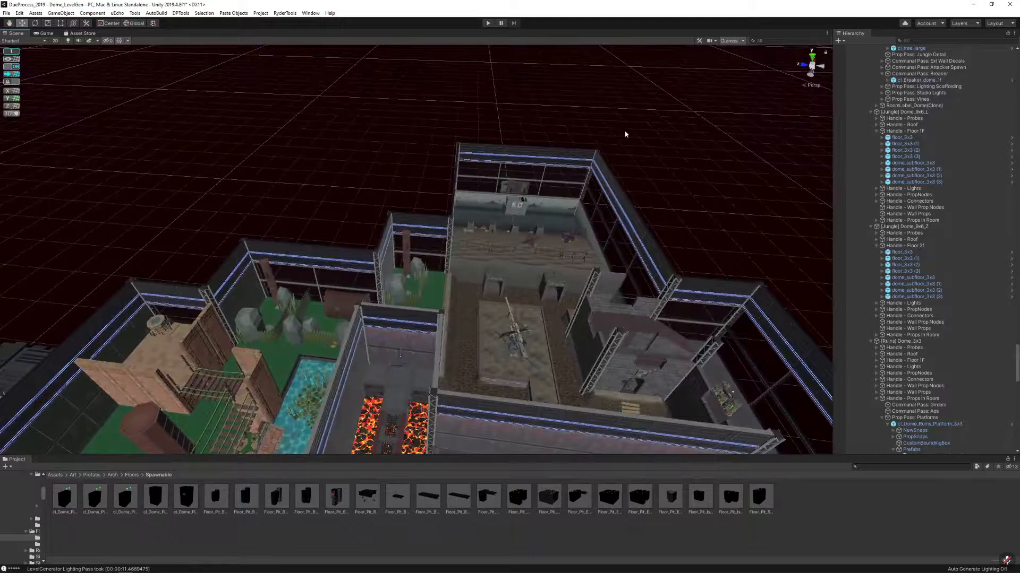
{"action": "left_click", "coordinate": [514, 187]}
{"action": "key", "text": "f"}
{"action": "key", "text": "e"}
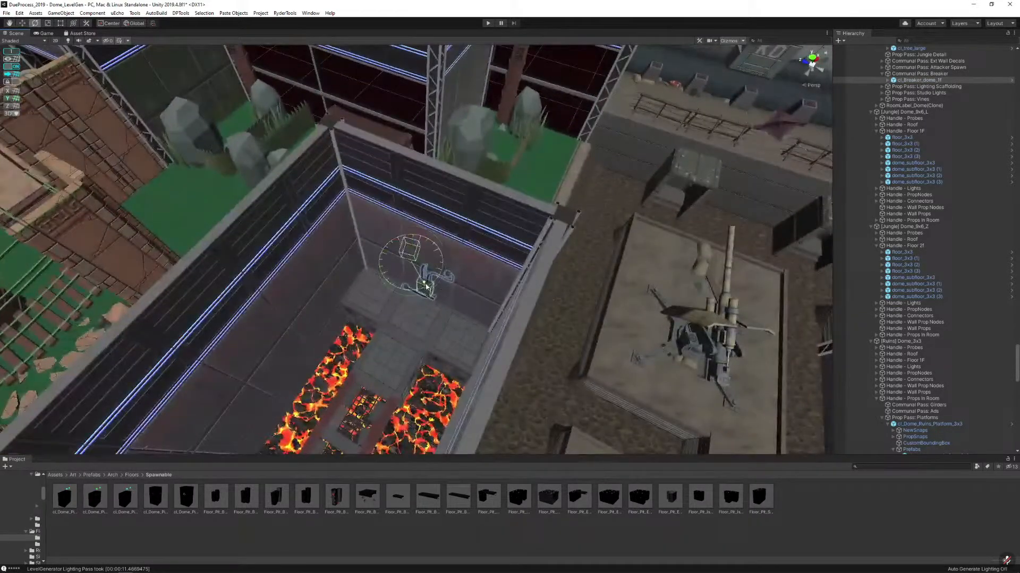
{"action": "left_click_drag", "start_coordinate": [505, 285], "coordinate": [526, 272]}
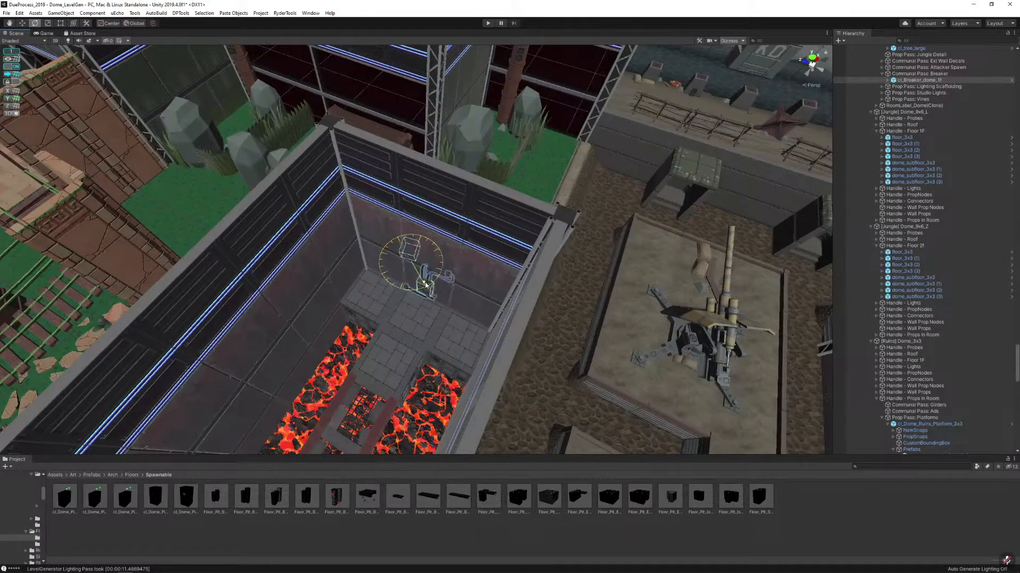
Switch the handle to pivot mode and move the bomb from the castle courtyard to the grass beside the jungle rocks
{"action": "right_click_drag", "start_coordinate": [425, 285], "coordinate": [514, 204]}
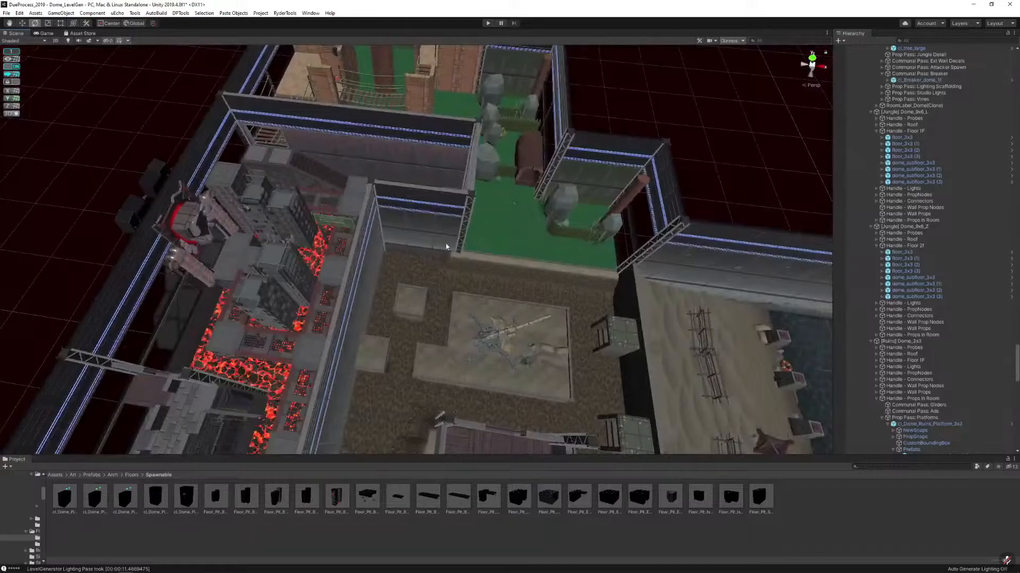
{"action": "mouse_move", "coordinate": [447, 241]}
{"action": "right_mouse_down"}
{"action": "mouse_move", "coordinate": [480, 221]}
{"action": "mouse_move", "coordinate": [463, 200]}
{"action": "mouse_move", "coordinate": [450, 268]}
{"action": "mouse_move", "coordinate": [442, 249]}
{"action": "mouse_move", "coordinate": [447, 257]}
{"action": "right_mouse_up"}
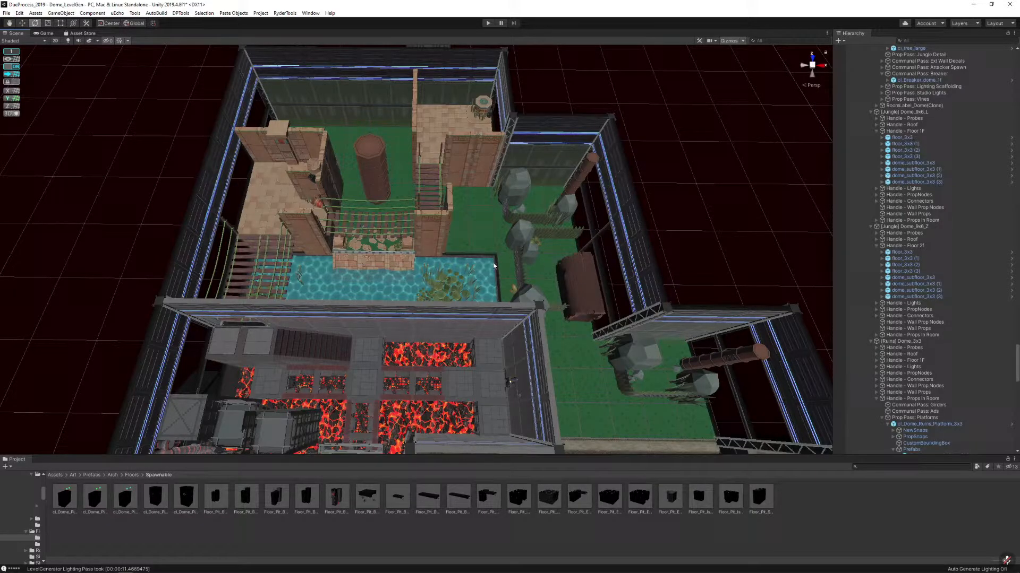
{"action": "right_click_drag", "start_coordinate": [494, 265], "coordinate": [210, 280]}
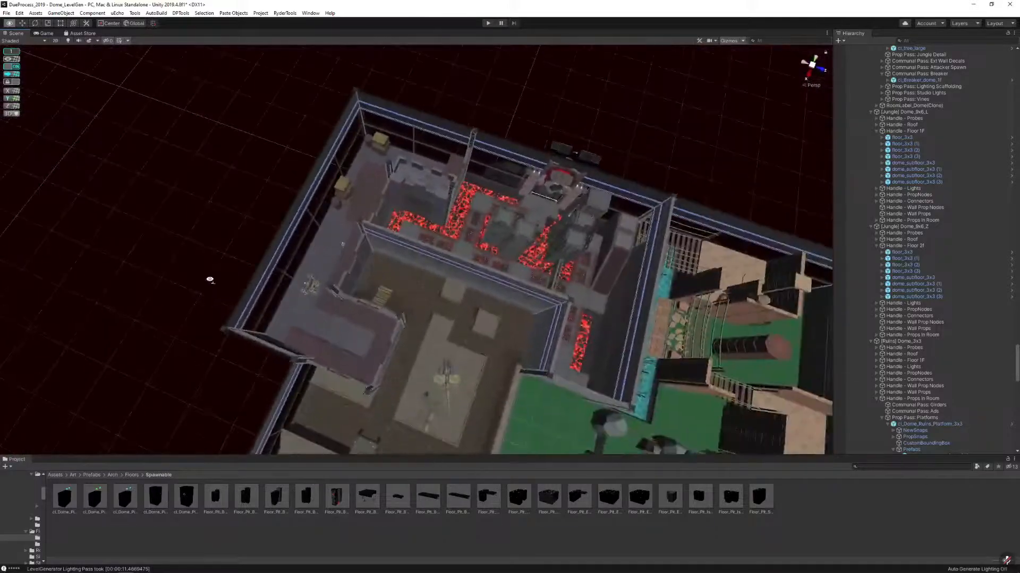
{"action": "left_click", "coordinate": [306, 285]}
{"action": "right_click_drag", "start_coordinate": [305, 286], "coordinate": [173, 90]}
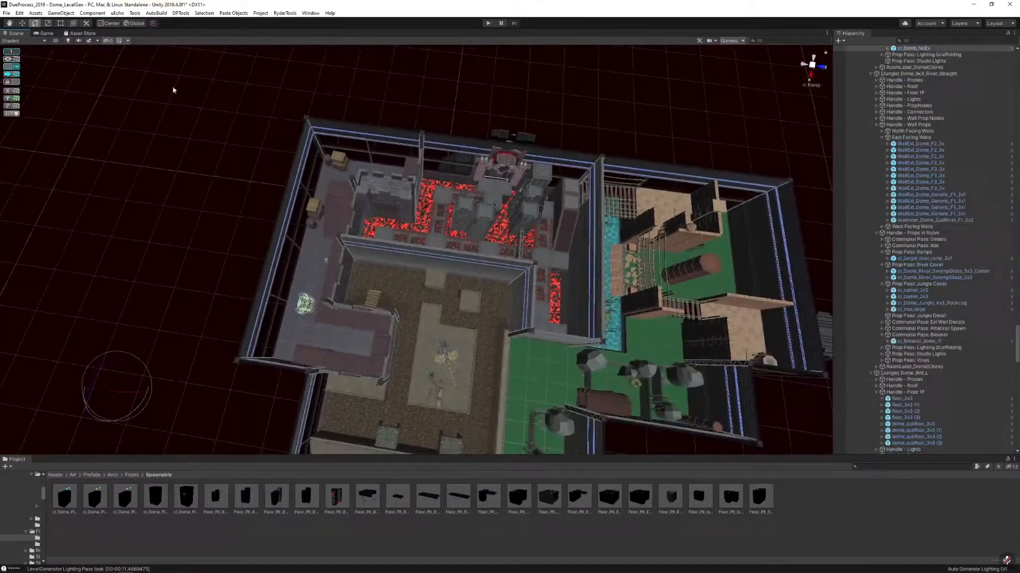
{"action": "left_click", "coordinate": [119, 25]}
{"action": "key", "text": "w"}
{"action": "left_click_drag", "start_coordinate": [309, 310], "coordinate": [489, 322], "text": "alt"}
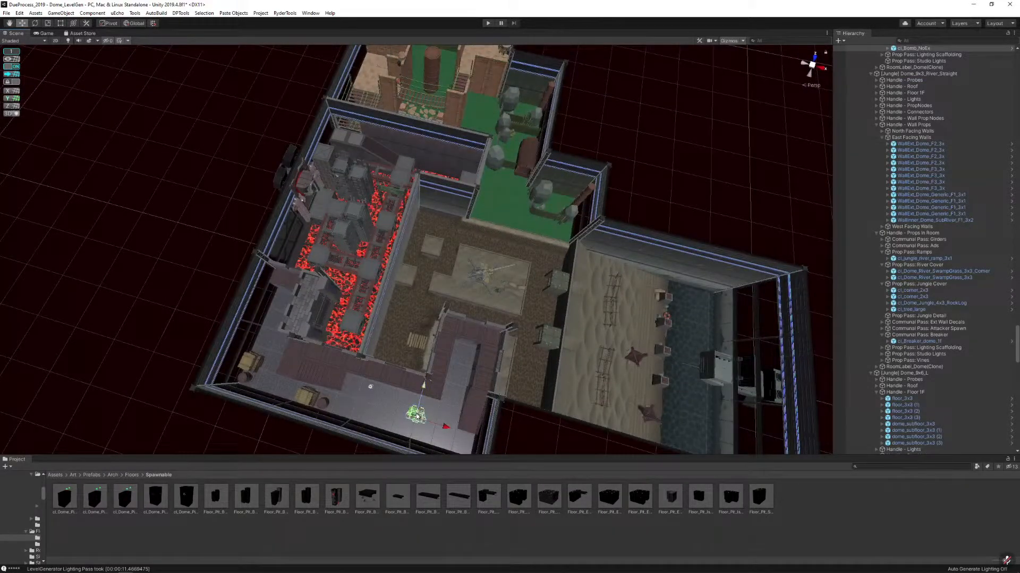
{"action": "left_click_drag", "start_coordinate": [417, 417], "coordinate": [488, 112]}
{"action": "left_click", "coordinate": [622, 151]}
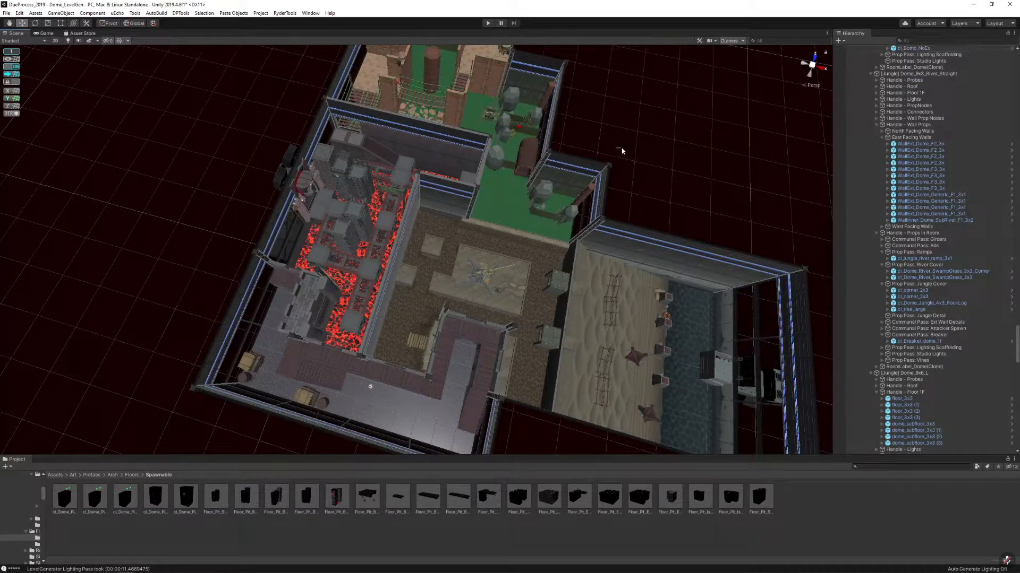
Rotate the castle's wooden corner stairs and move them along the outer wall to meet the end of the raised walkway
{"action": "key", "text": "w"}
{"action": "right_click_drag", "start_coordinate": [578, 168], "coordinate": [318, 161]}
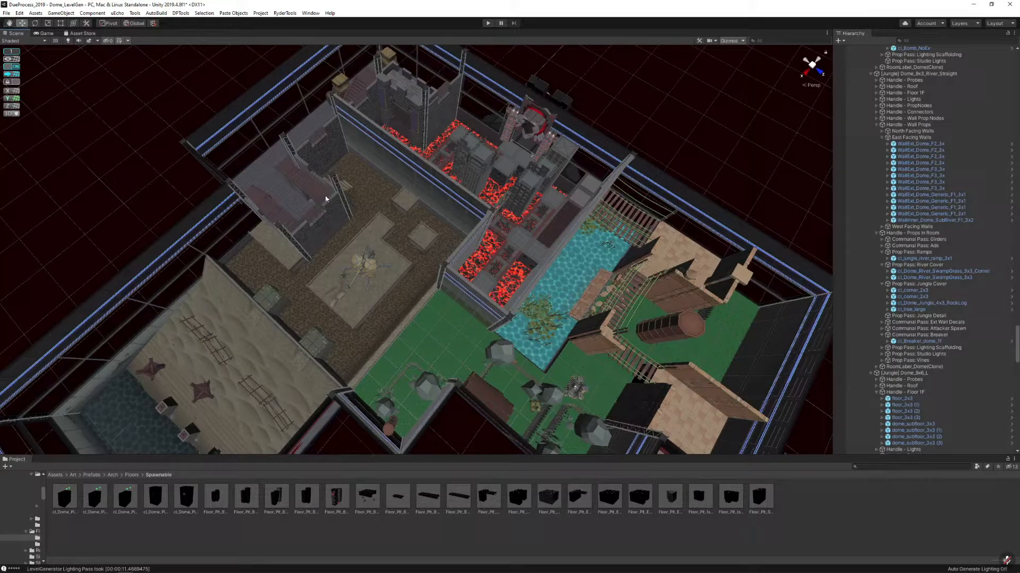
{"action": "right_click_drag", "start_coordinate": [353, 259], "coordinate": [674, 219]}
{"action": "left_click", "coordinate": [336, 355]}
{"action": "right_click_drag", "start_coordinate": [336, 356], "coordinate": [436, 325]}
{"action": "key", "text": "e"}
{"action": "left_click_drag", "start_coordinate": [509, 333], "coordinate": [419, 323]}
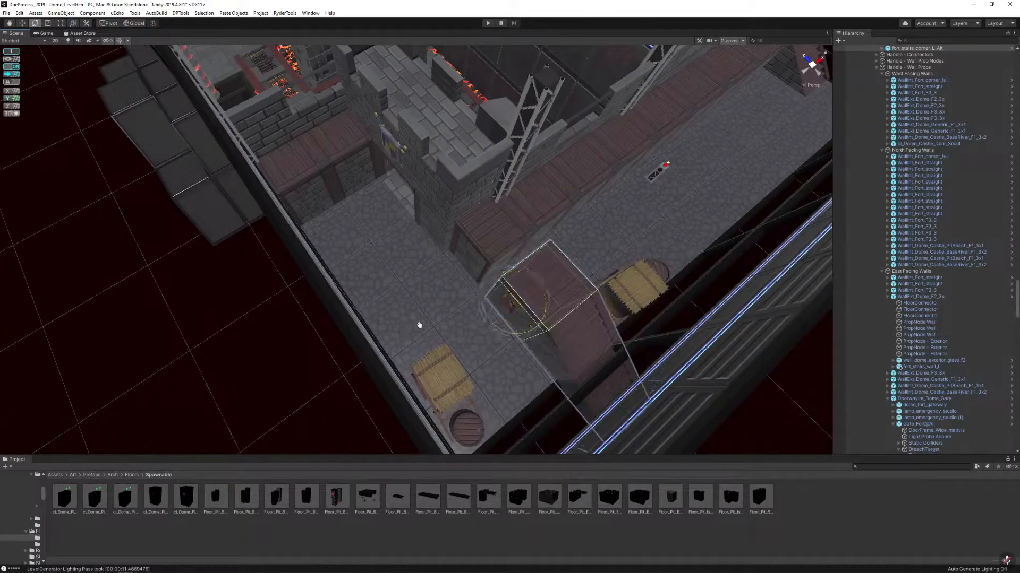
{"action": "key", "text": "w"}
{"action": "left_click_drag", "start_coordinate": [505, 291], "coordinate": [317, 237]}
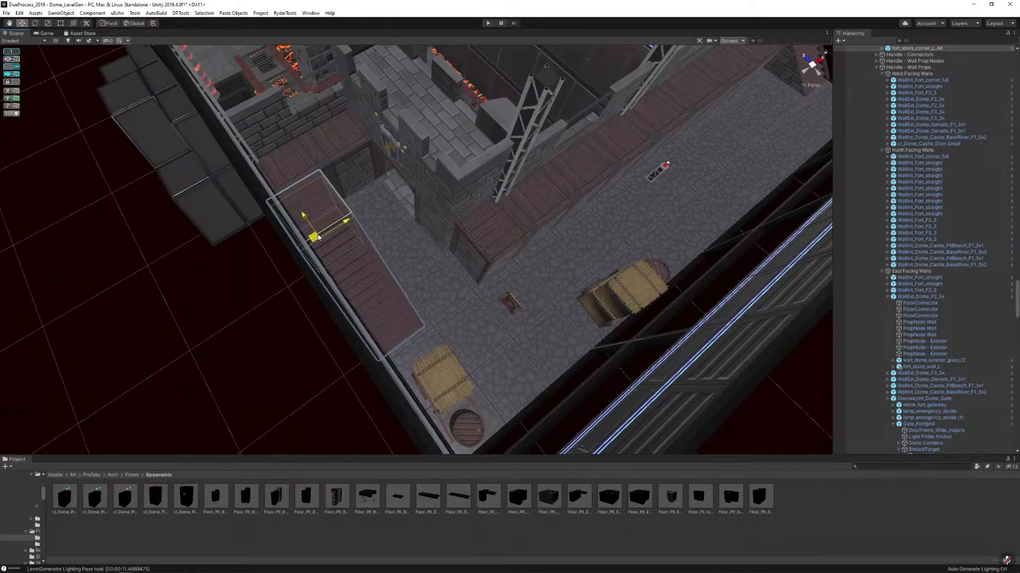
Nudge the relocated castle stairs slightly outward, closer to the exterior wall
{"action": "key", "text": "f"}
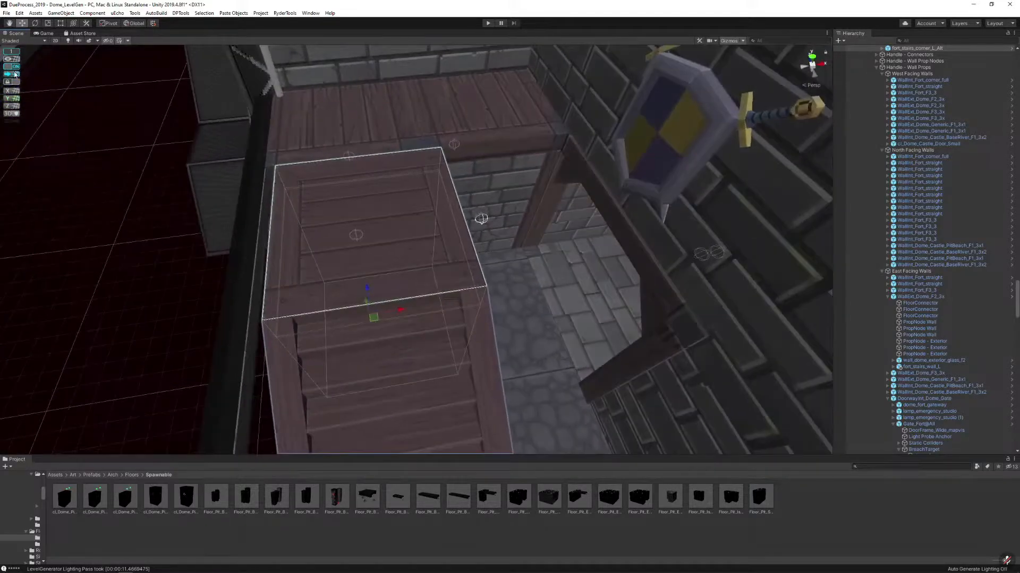
{"action": "left_click_drag", "start_coordinate": [404, 313], "coordinate": [369, 306]}
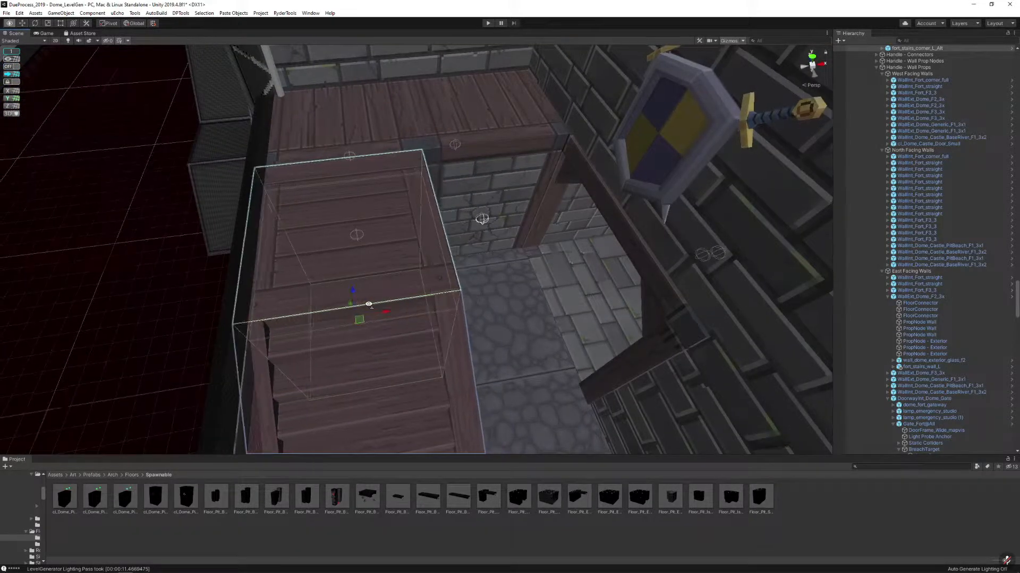
{"action": "left_click", "coordinate": [323, 314]}
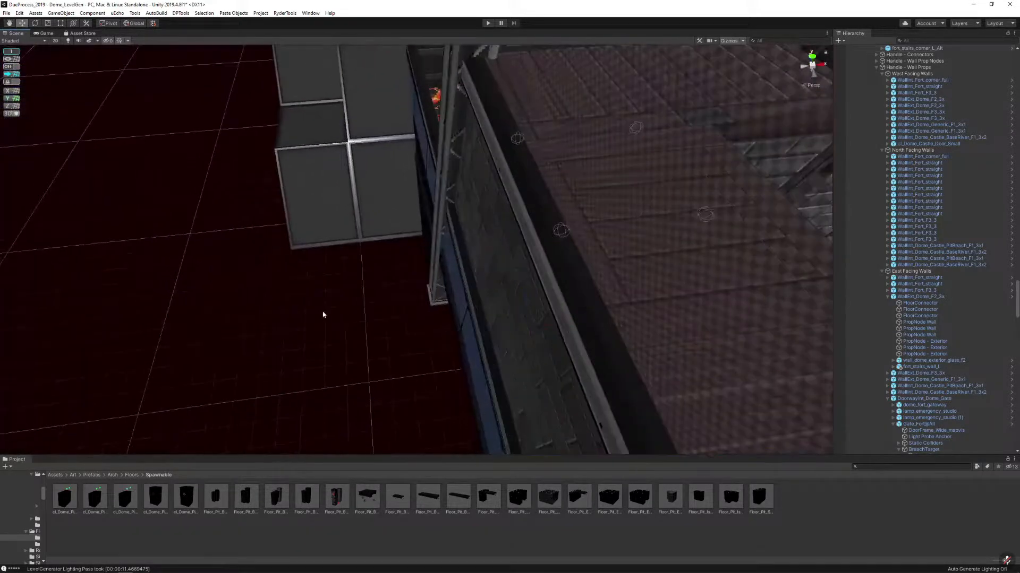
Rotate the stray fort painting and place it on the stone wall beneath the end of the wooden walkway
{"action": "right_click_drag", "start_coordinate": [323, 315], "coordinate": [399, 274]}
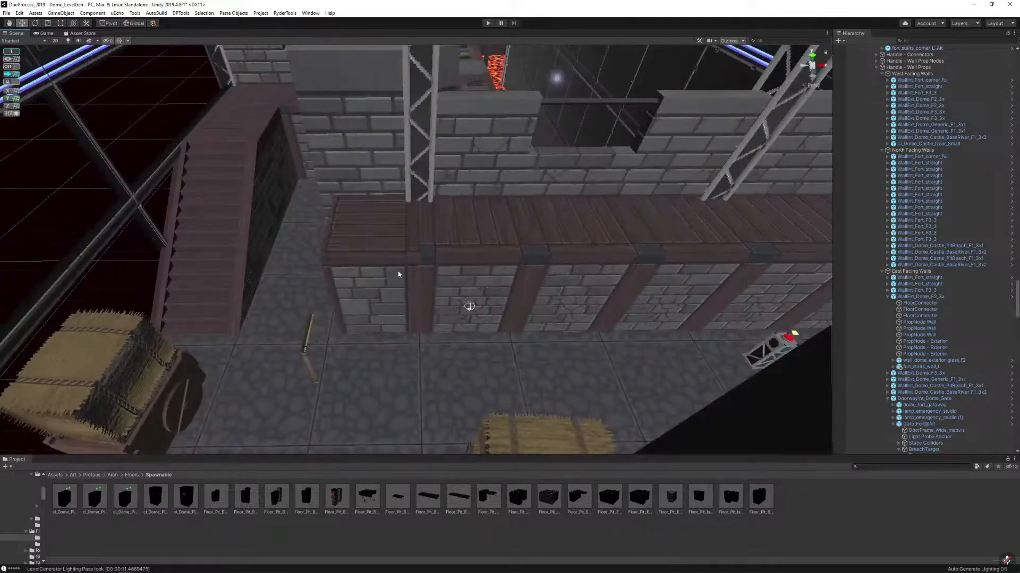
{"action": "left_click", "coordinate": [312, 332]}
{"action": "left_click", "coordinate": [310, 330]}
{"action": "right_click_drag", "start_coordinate": [310, 331], "coordinate": [342, 372]}
{"action": "key", "text": "e"}
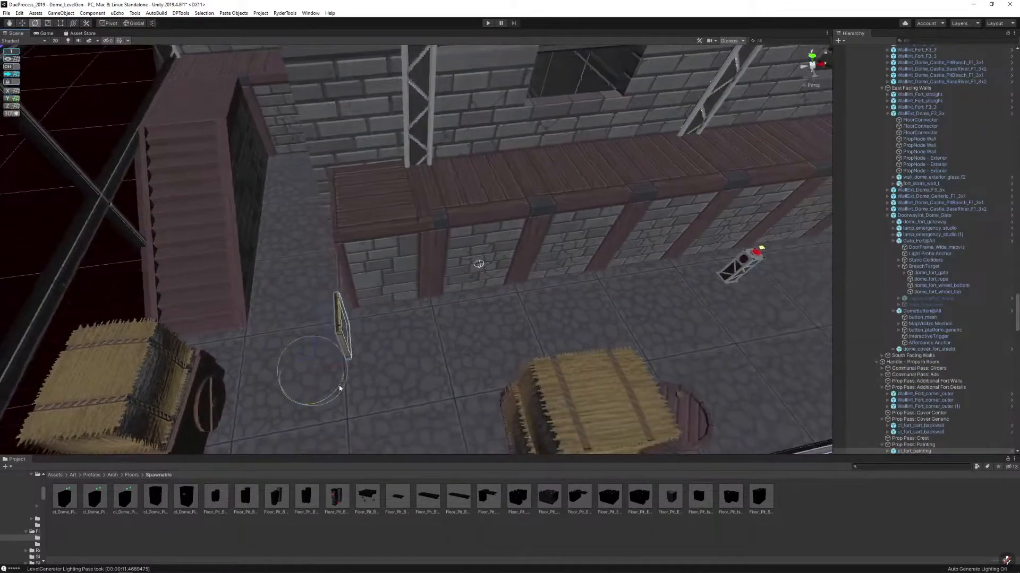
{"action": "left_click_drag", "start_coordinate": [335, 390], "coordinate": [446, 352]}
{"action": "key", "text": "w"}
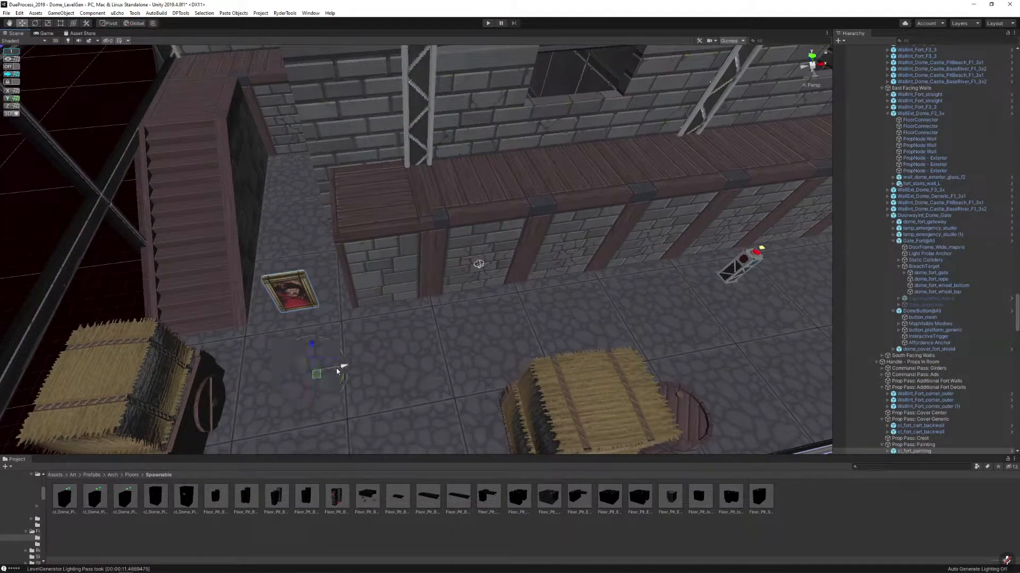
{"action": "left_click_drag", "start_coordinate": [338, 368], "coordinate": [434, 345]}
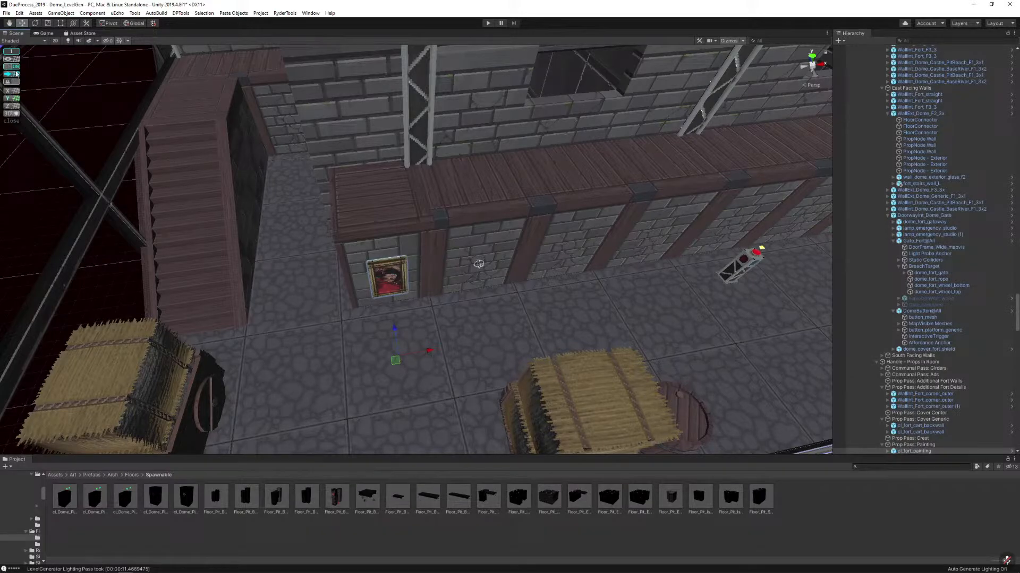
Turn off grid snapping and nudge the fort painting until it sits against the stone wall beneath the wooden walkway
{"action": "mouse_move", "coordinate": [122, 139]}
{"action": "right_mouse_down"}
{"action": "mouse_move", "coordinate": [244, 187]}
{"action": "mouse_move", "coordinate": [449, 214]}
{"action": "right_mouse_up"}
{"action": "left_click_drag", "start_coordinate": [484, 215], "coordinate": [444, 214]}
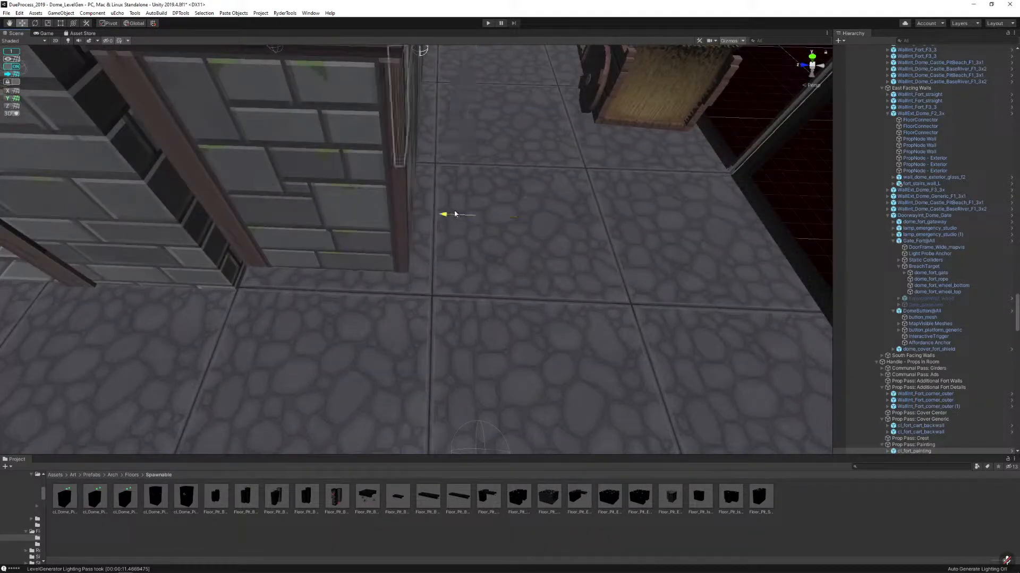
{"action": "right_click_drag", "start_coordinate": [444, 214], "coordinate": [414, 166]}
{"action": "left_click", "coordinate": [10, 68]}
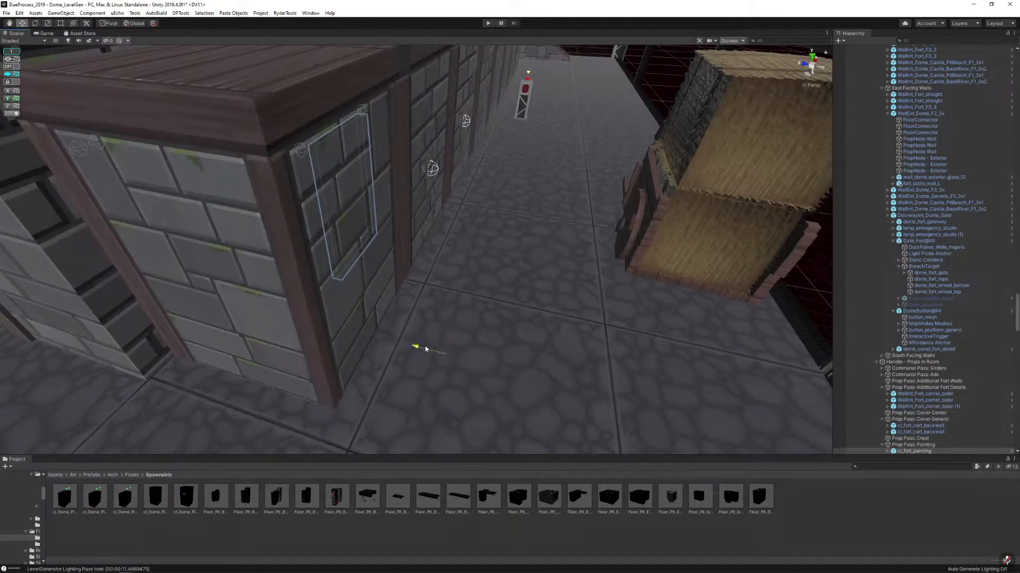
{"action": "left_click_drag", "start_coordinate": [425, 349], "coordinate": [439, 352]}
{"action": "mouse_move", "coordinate": [442, 352]}
{"action": "right_mouse_down"}
{"action": "mouse_move", "coordinate": [467, 291]}
{"action": "mouse_move", "coordinate": [305, 303]}
{"action": "mouse_move", "coordinate": [402, 238]}
{"action": "mouse_move", "coordinate": [558, 276]}
{"action": "mouse_move", "coordinate": [541, 262]}
{"action": "mouse_move", "coordinate": [482, 262]}
{"action": "mouse_move", "coordinate": [377, 363]}
{"action": "right_mouse_up"}
{"action": "scroll", "coordinate": [377, 364], "scroll_direction": "down", "scroll_amount": 6}
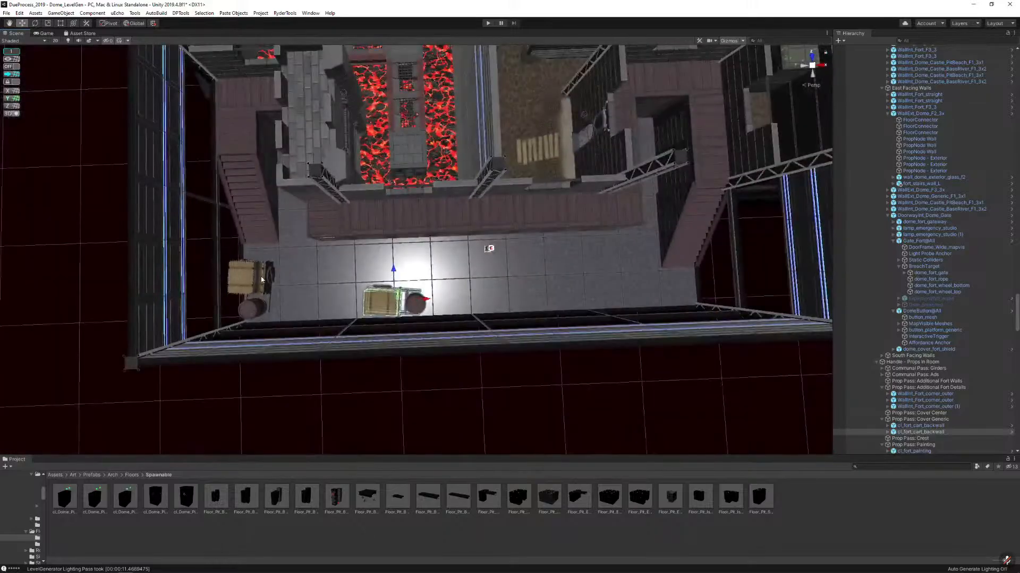
Delete the straw cart in the courtyard corner, and rotate and reposition the remaining cart within the castle courtyard
{"action": "left_click", "coordinate": [261, 277]}
{"action": "key", "text": "Delete"}
{"action": "left_click", "coordinate": [399, 302]}
{"action": "scroll", "coordinate": [403, 302], "scroll_direction": "up", "scroll_amount": 3}
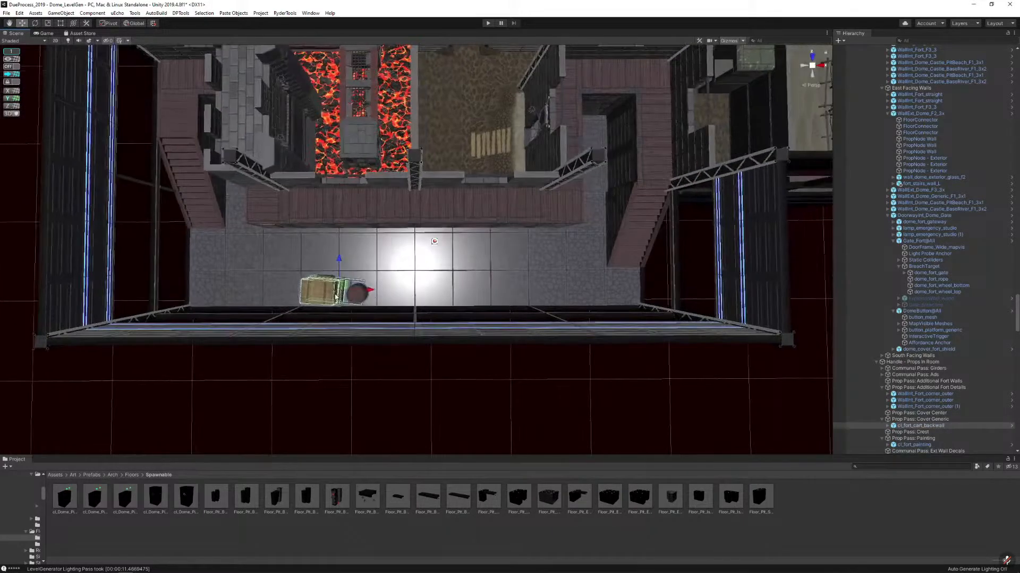
{"action": "key", "text": "e"}
{"action": "left_click_drag", "start_coordinate": [493, 291], "coordinate": [604, 276]}
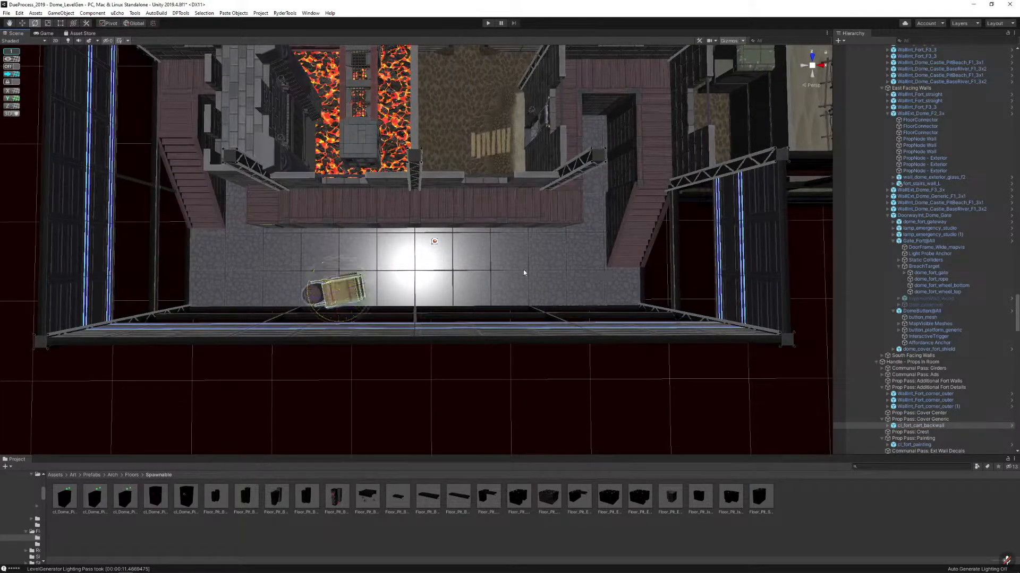
{"action": "key", "text": "w"}
{"action": "left_click_drag", "start_coordinate": [346, 288], "coordinate": [553, 262]}
Duplicate the straw cart, replace the copy with the cl_fort_stands prefab, and reset the stands' rotation
{"action": "key", "text": "ctrl+d"}
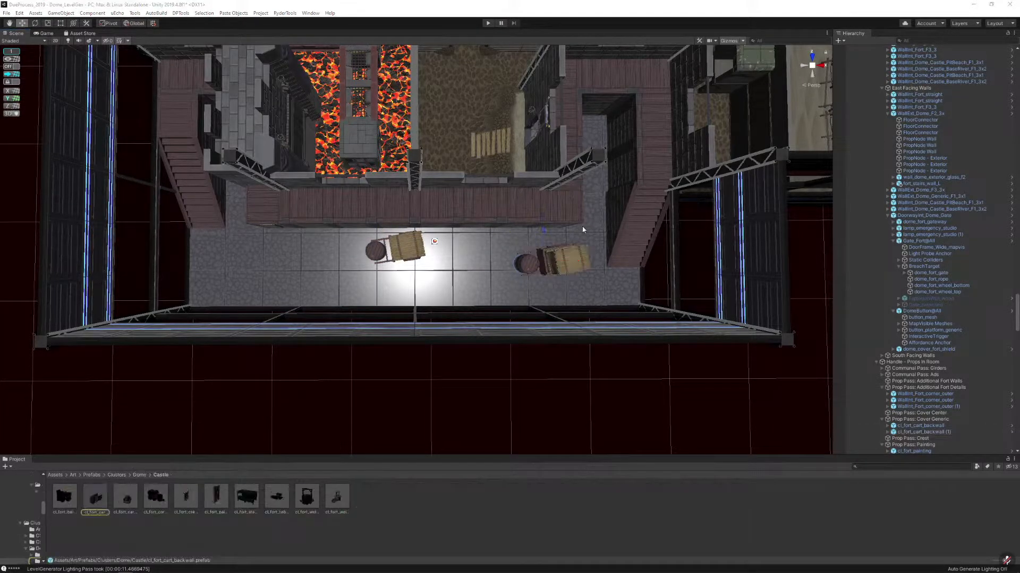
{"action": "left_click", "coordinate": [575, 255]}
{"action": "key", "text": "alt+r"}
{"action": "left_click_drag", "start_coordinate": [247, 497], "coordinate": [275, 174]}
{"action": "left_click", "coordinate": [380, 387]}
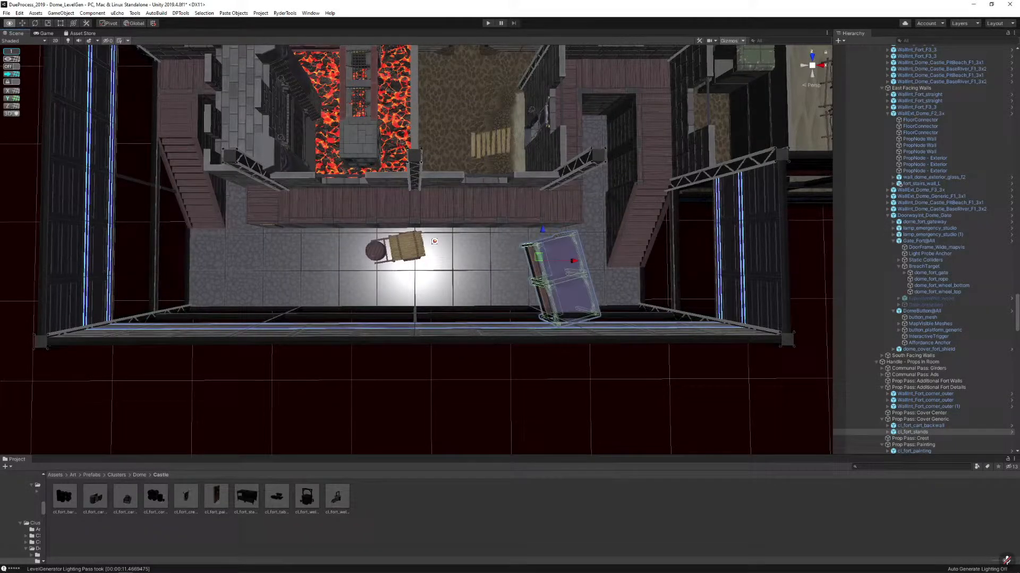
{"action": "key", "text": "alt+r"}
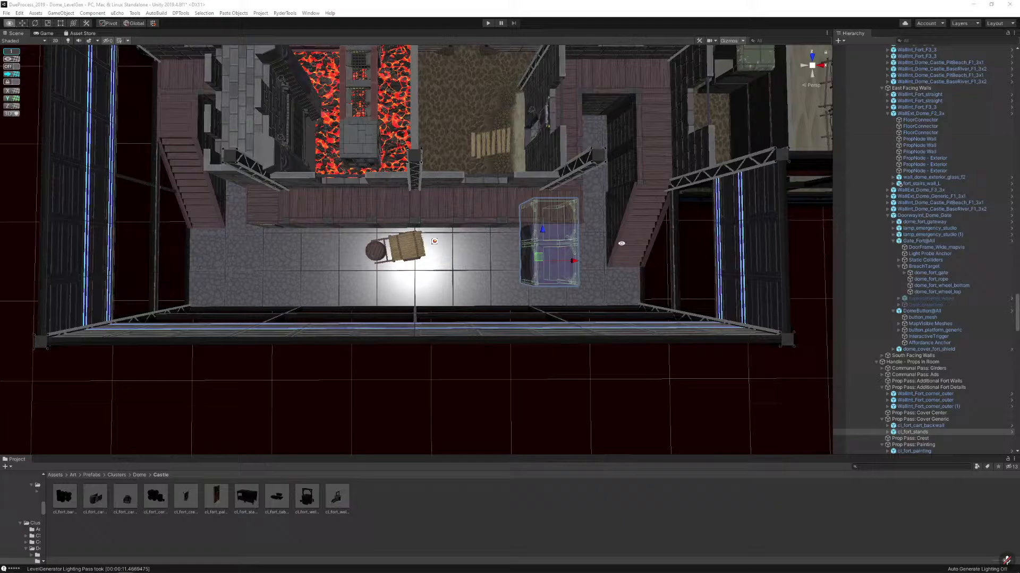
Turn grid snapping back on, then rotate the purple-roofed fort stands and place them lengthwise alongside the raised wooden walkway
{"action": "key", "text": "s"}
{"action": "right_click_drag", "start_coordinate": [474, 179], "coordinate": [444, 92]}
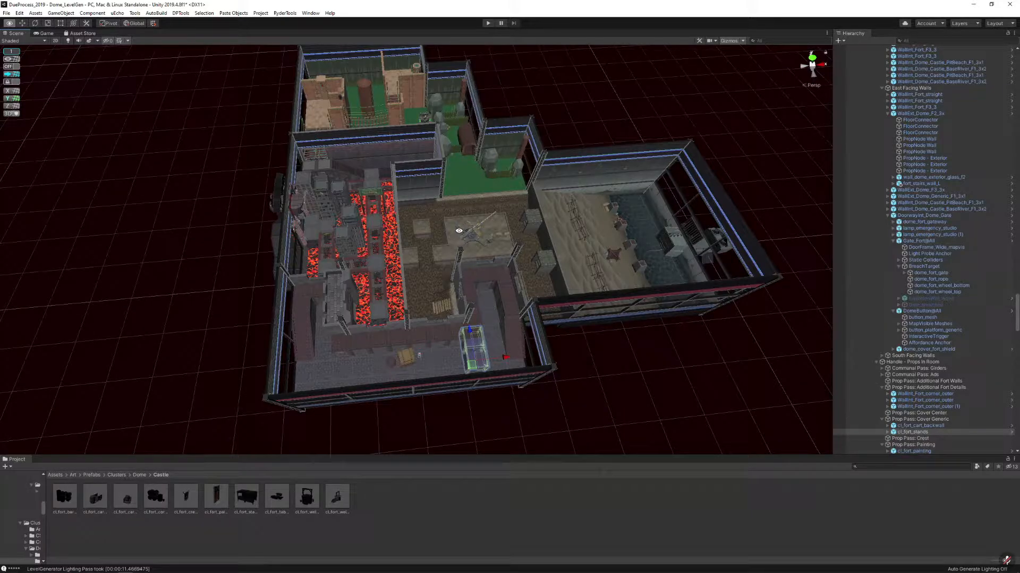
{"action": "left_click", "coordinate": [8, 67]}
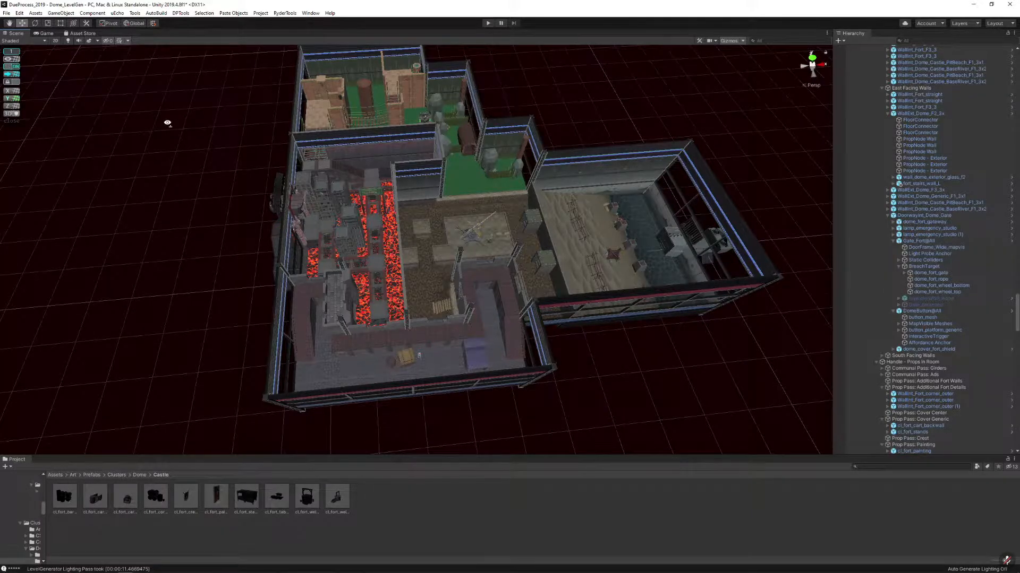
{"action": "left_click_drag", "start_coordinate": [167, 123], "coordinate": [233, 143], "text": "alt"}
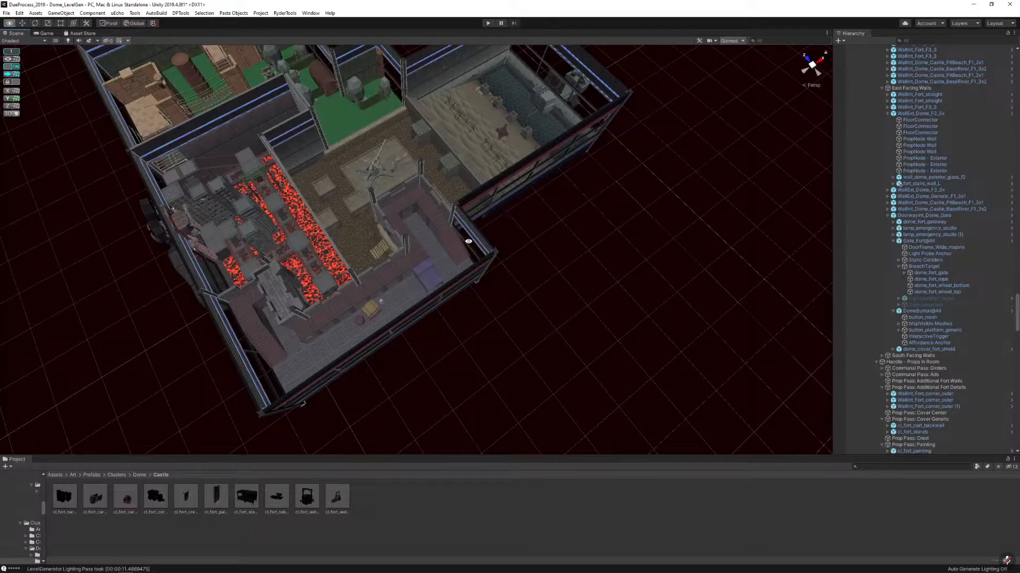
{"action": "left_click", "coordinate": [434, 266]}
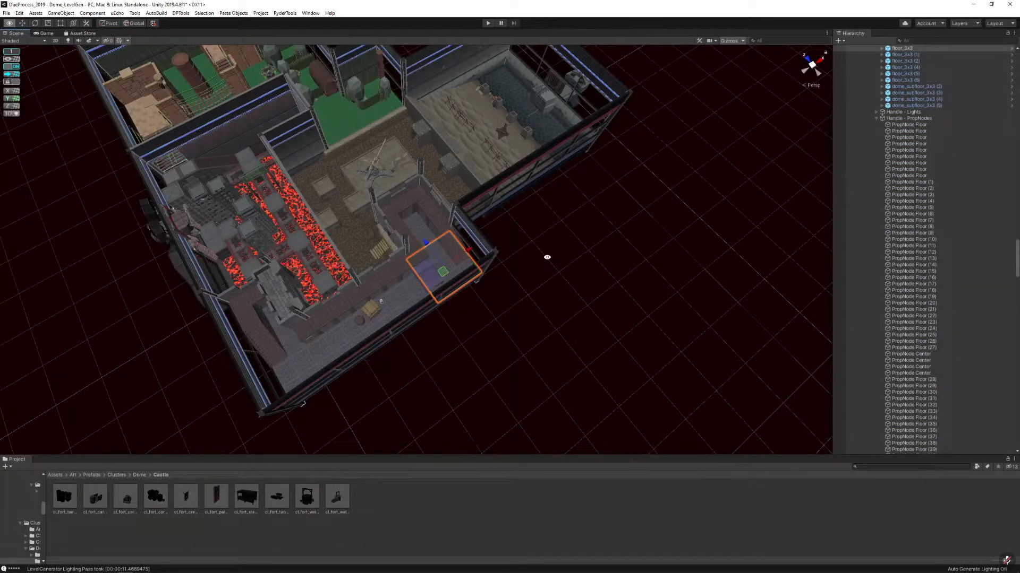
{"action": "left_click", "coordinate": [519, 281]}
{"action": "left_click", "coordinate": [429, 275]}
{"action": "key", "text": "w"}
{"action": "right_click_drag", "start_coordinate": [515, 232], "coordinate": [498, 255]}
{"action": "key", "text": "e"}
{"action": "left_click_drag", "start_coordinate": [463, 246], "coordinate": [378, 257]}
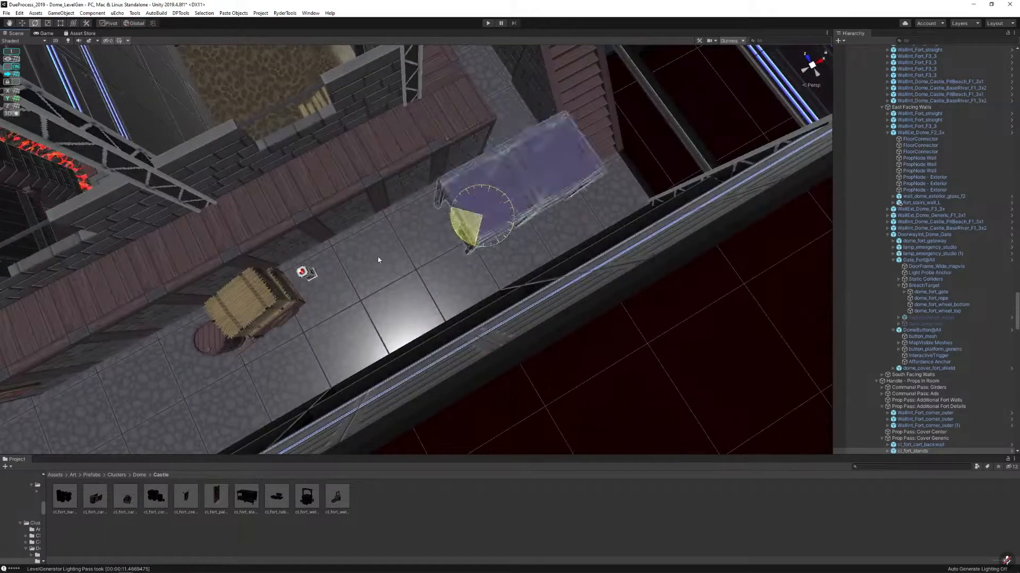
{"action": "key", "text": "w"}
{"action": "left_click_drag", "start_coordinate": [481, 219], "coordinate": [386, 256]}
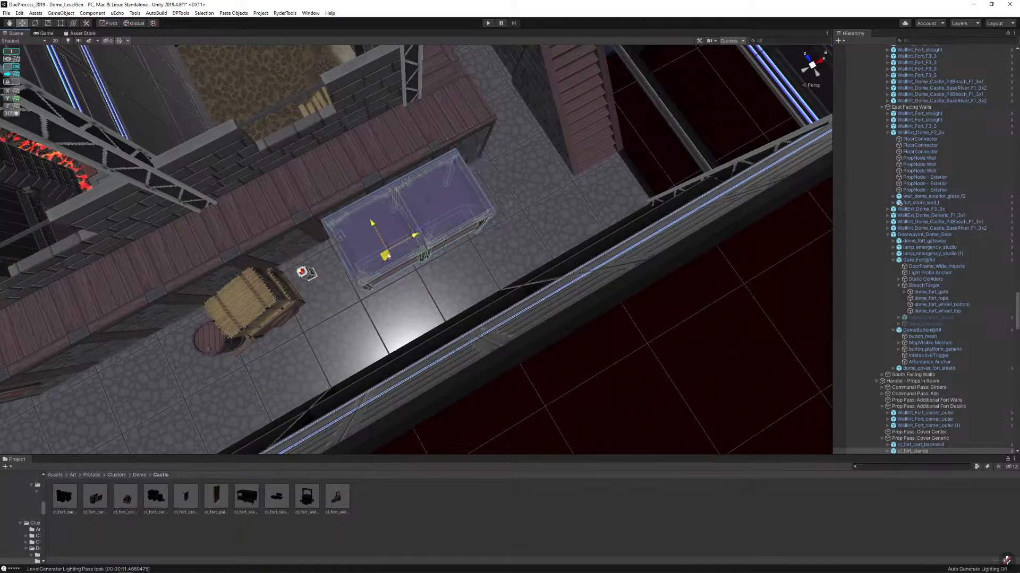
Move the straw cart against the exterior wall and place the DomeButton@All prop on the floor beside it
{"action": "right_click_drag", "start_coordinate": [384, 257], "coordinate": [579, 246]}
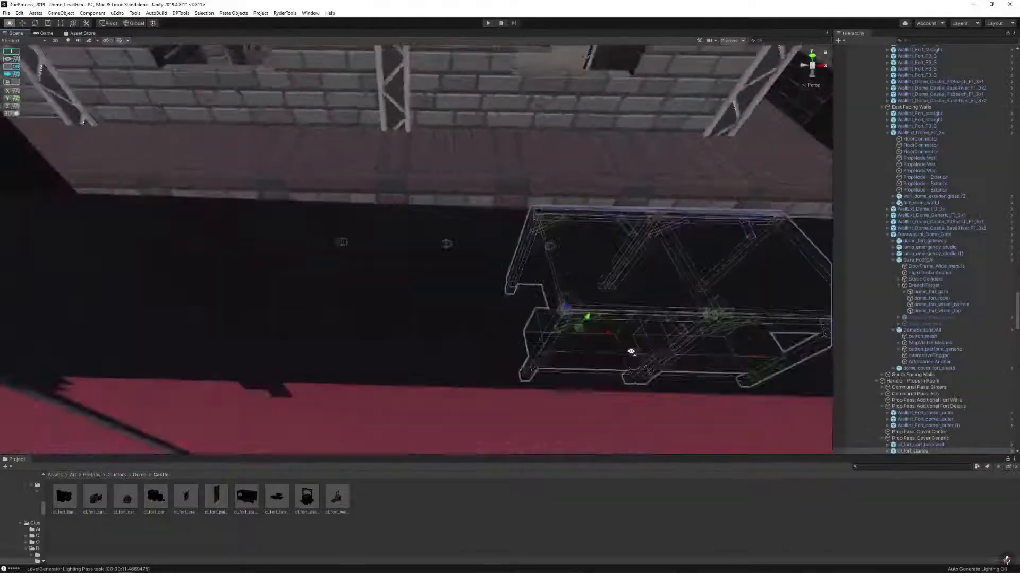
{"action": "right_click_drag", "start_coordinate": [633, 353], "coordinate": [523, 254]}
{"action": "left_click_drag", "start_coordinate": [523, 265], "coordinate": [390, 329]}
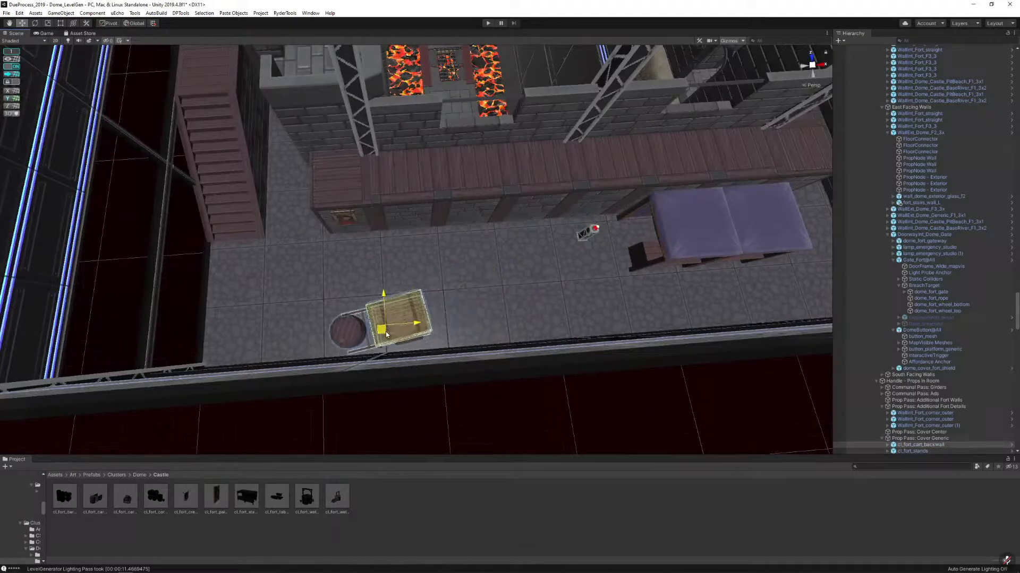
{"action": "left_click", "coordinate": [591, 232]}
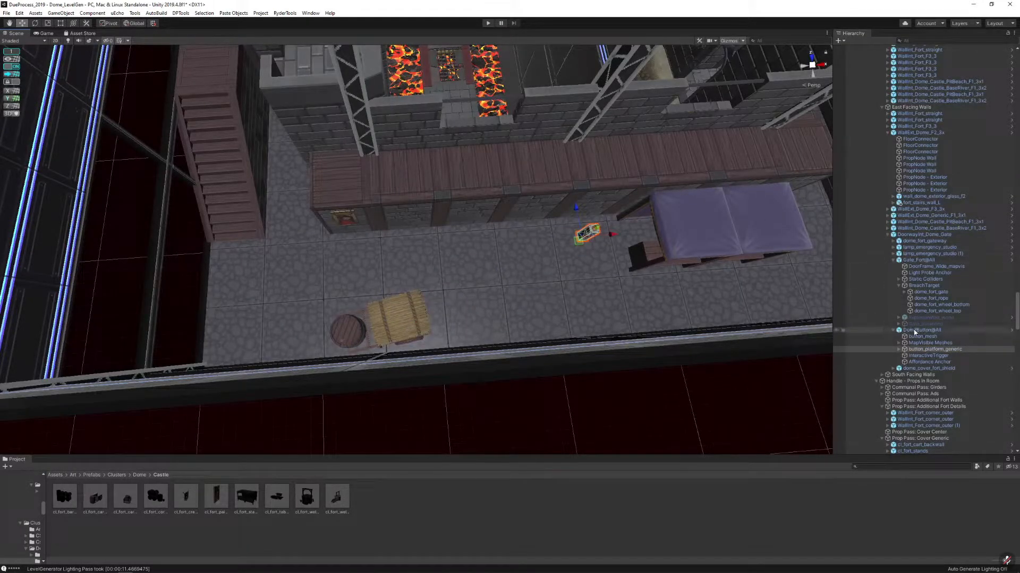
{"action": "left_click_drag", "start_coordinate": [577, 243], "coordinate": [475, 331]}
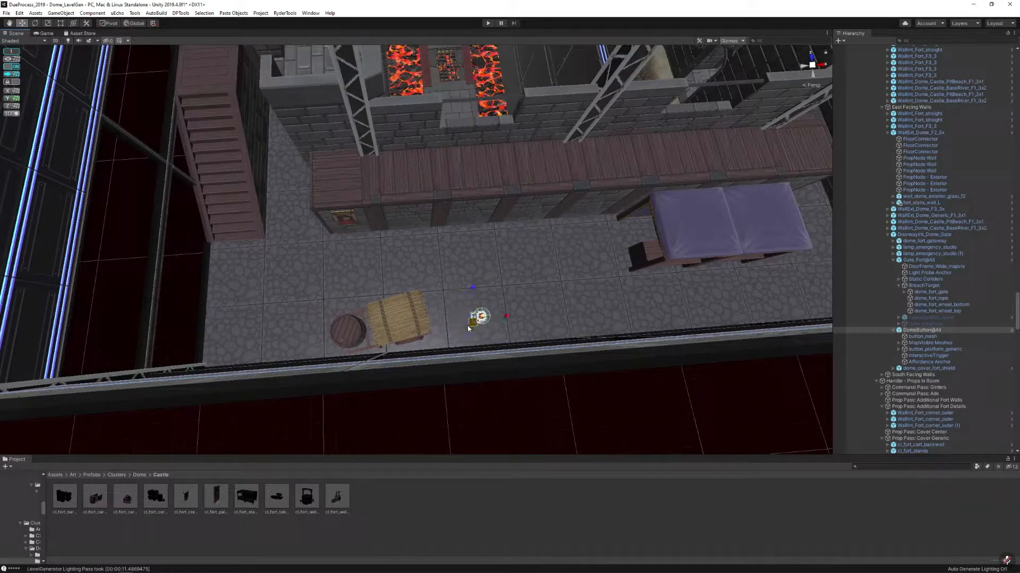
Shift the purple-roofed fort stands slightly along the raised walkway, towards the straw cart
{"action": "left_click", "coordinate": [513, 388]}
{"action": "key", "text": "d"}
{"action": "right_click_drag", "start_coordinate": [513, 387], "coordinate": [276, 233]}
{"action": "key", "text": "d"}
{"action": "left_click", "coordinate": [307, 248]}
{"action": "left_click_drag", "start_coordinate": [357, 235], "coordinate": [540, 314]}
{"action": "scroll", "coordinate": [394, 237], "scroll_direction": "down", "scroll_amount": 4}
{"action": "scroll", "coordinate": [540, 315], "scroll_direction": "down", "scroll_amount": 3}
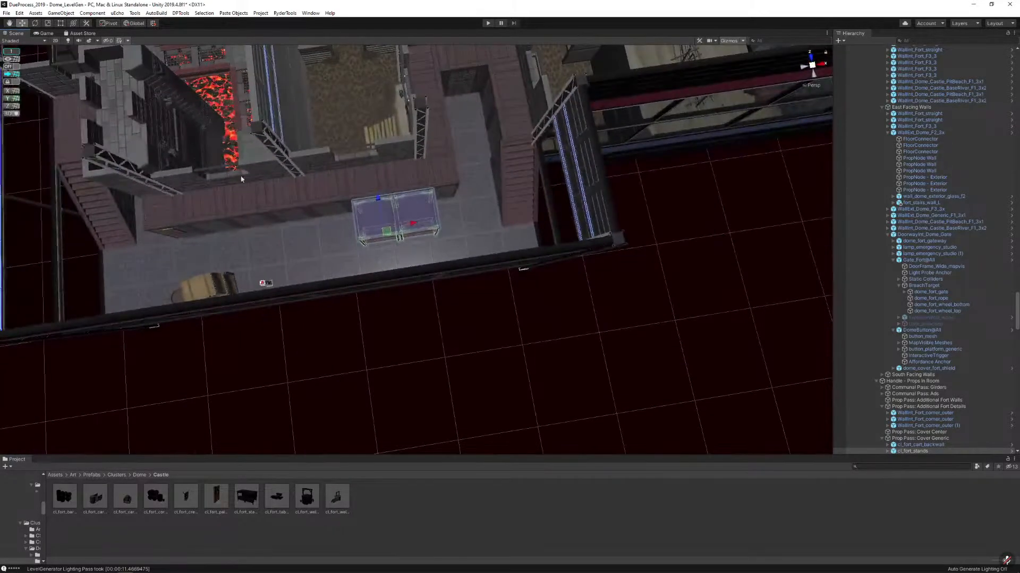
{"action": "left_click_drag", "start_coordinate": [409, 222], "coordinate": [397, 224]}
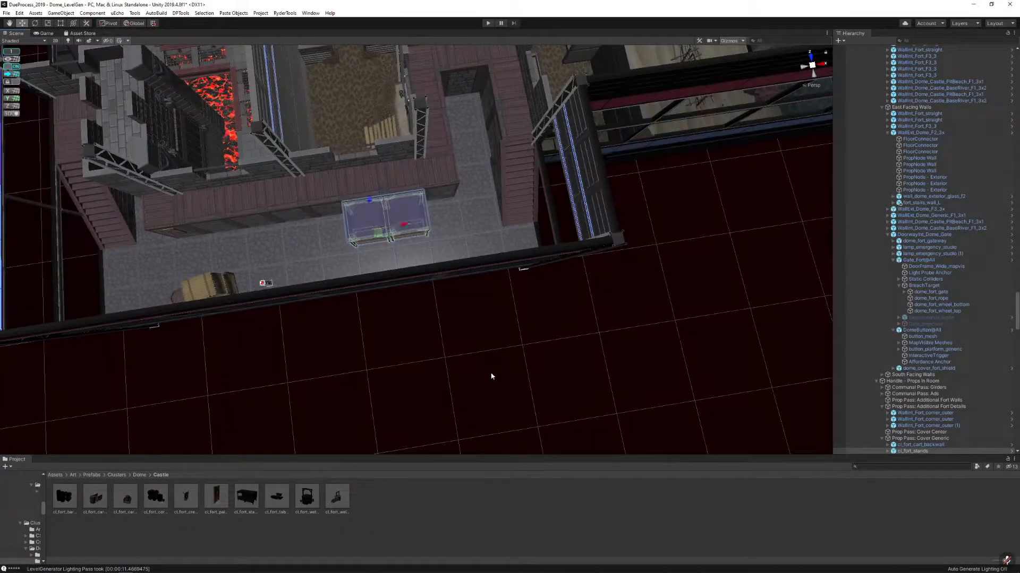
{"action": "left_click", "coordinate": [492, 375]}
With grid snapping off, nudge the fort_stairs_wall_L stairs against the walkway end and scale them slightly to fit
{"action": "right_click_drag", "start_coordinate": [492, 375], "coordinate": [498, 297]}
{"action": "left_click", "coordinate": [503, 304]}
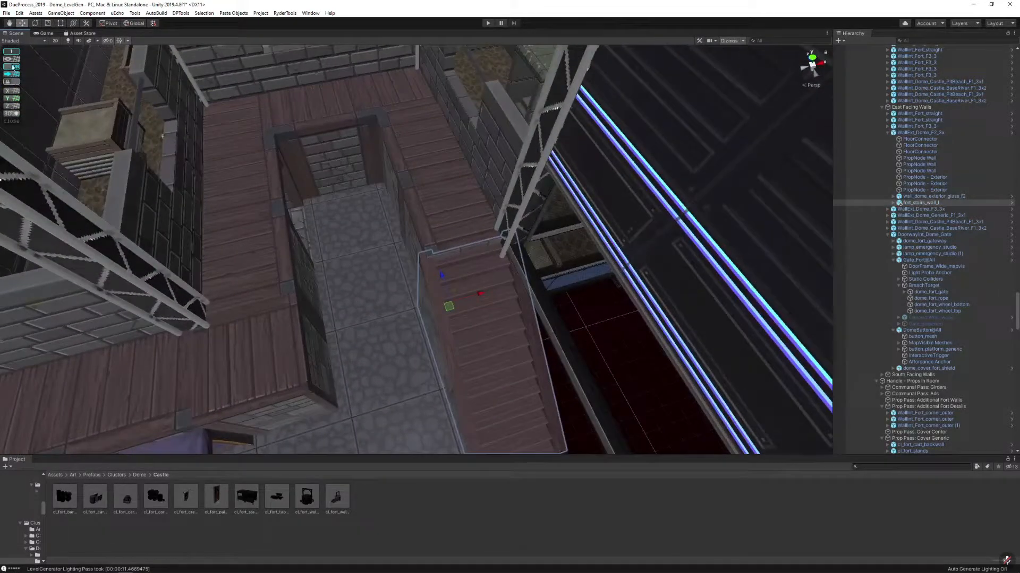
{"action": "right_click_drag", "start_coordinate": [241, 200], "coordinate": [360, 263]}
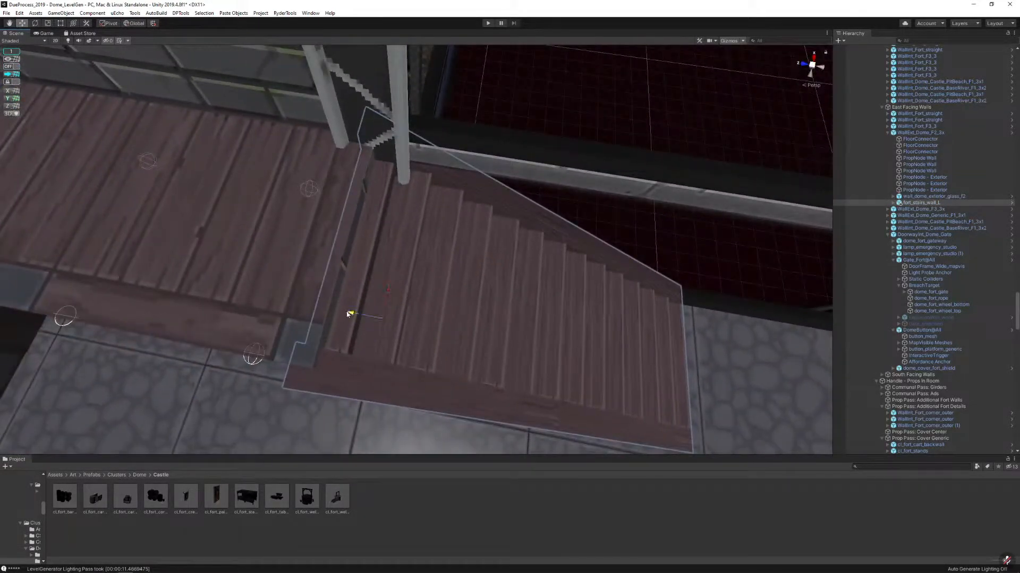
{"action": "left_click_drag", "start_coordinate": [348, 314], "coordinate": [356, 316]}
{"action": "right_click_drag", "start_coordinate": [357, 316], "coordinate": [307, 293]}
{"action": "key", "text": "r"}
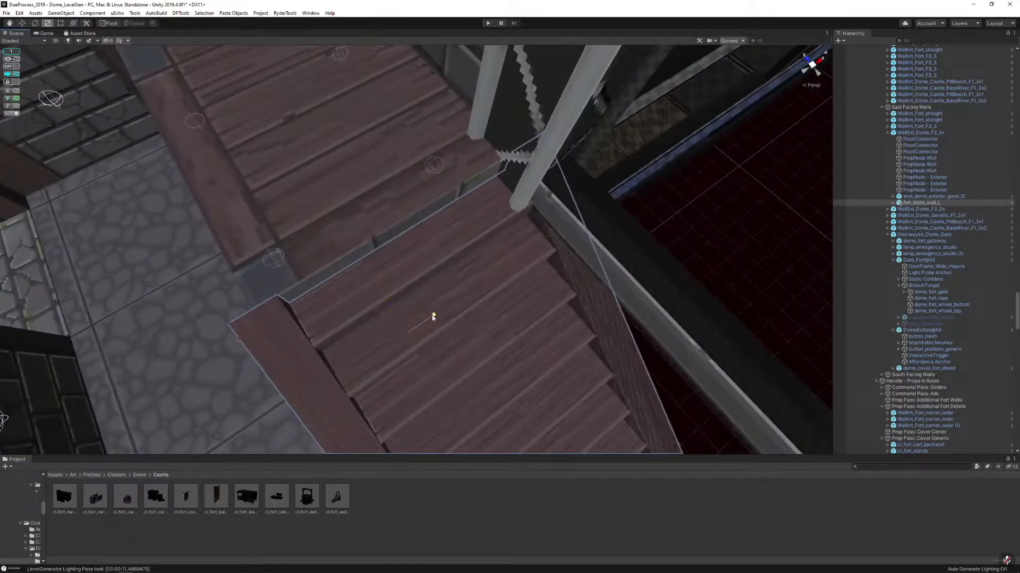
{"action": "left_click_drag", "start_coordinate": [433, 317], "coordinate": [429, 318]}
Inspect the fitted castle stairs from several angles and review the surrounding dome rooms
{"action": "scroll", "coordinate": [428, 316], "scroll_direction": "down", "scroll_amount": 8}
{"action": "right_click_drag", "start_coordinate": [428, 314], "coordinate": [375, 336]}
{"action": "left_click", "coordinate": [530, 232]}
{"action": "scroll", "coordinate": [398, 309], "scroll_direction": "up", "scroll_amount": 6}
{"action": "scroll", "coordinate": [375, 336], "scroll_direction": "up", "scroll_amount": 5}
{"action": "left_click", "coordinate": [375, 320]}
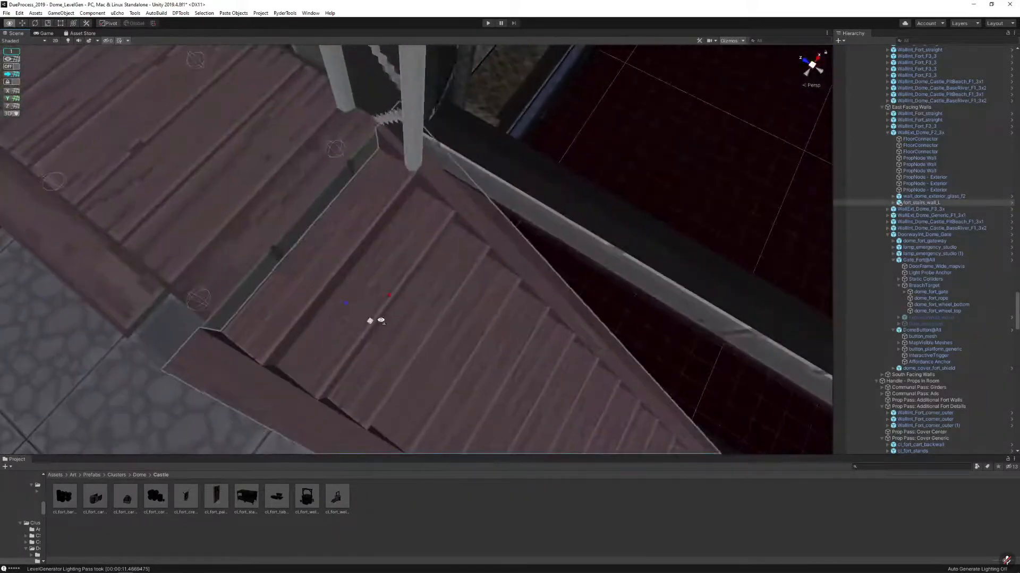
{"action": "left_click_drag", "start_coordinate": [375, 320], "coordinate": [432, 214], "text": "alt"}
{"action": "scroll", "coordinate": [448, 291], "scroll_direction": "down", "scroll_amount": 6}
{"action": "scroll", "coordinate": [433, 214], "scroll_direction": "down", "scroll_amount": 5}
{"action": "left_click", "coordinate": [432, 214]}
{"action": "right_click_drag", "start_coordinate": [432, 214], "coordinate": [279, 271]}
{"action": "scroll", "coordinate": [298, 193], "scroll_direction": "up", "scroll_amount": 5}
{"action": "scroll", "coordinate": [279, 271], "scroll_direction": "down", "scroll_amount": 8}
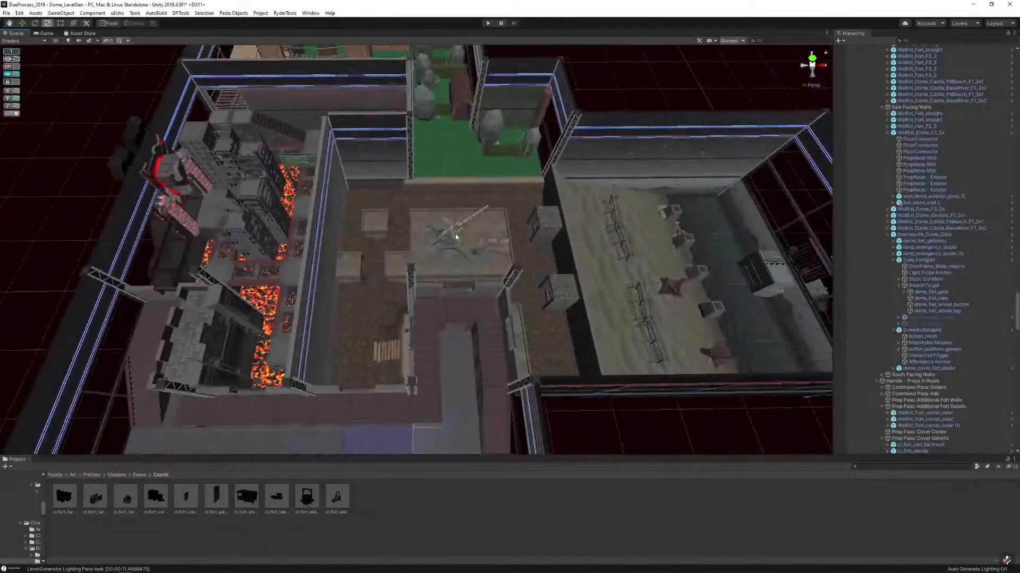
Turn grid snapping on, duplicate the artillery gun in the base room, and move the copy off the central platform
{"action": "left_click", "coordinate": [448, 236]}
{"action": "left_click", "coordinate": [12, 67]}
{"action": "key", "text": "w"}
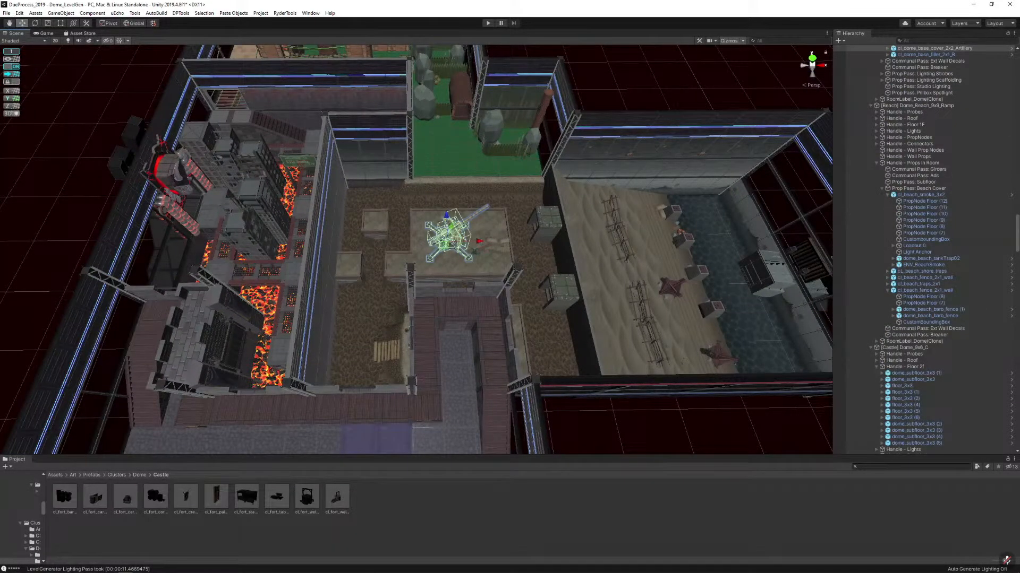
{"action": "left_click", "coordinate": [443, 222]}
{"action": "left_click_drag", "start_coordinate": [444, 222], "coordinate": [499, 241], "text": "alt"}
{"action": "scroll", "coordinate": [550, 247], "scroll_direction": "up", "scroll_amount": 4}
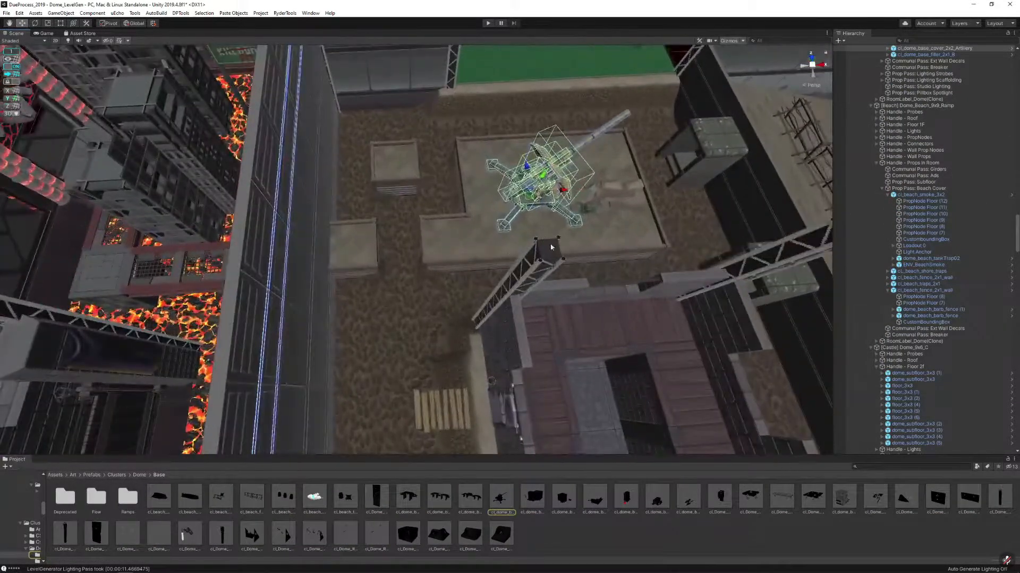
{"action": "key", "text": "ctrl+d"}
{"action": "left_click_drag", "start_coordinate": [530, 195], "coordinate": [435, 285]}
Replace the artillery copy with the cl_dome_base_bridge_3x1 prefab and shift the bridge into position beside the gun platform
{"action": "key", "text": "ctrl+shift+r"}
{"action": "left_click_drag", "start_coordinate": [408, 499], "coordinate": [314, 202]}
{"action": "left_click", "coordinate": [386, 390]}
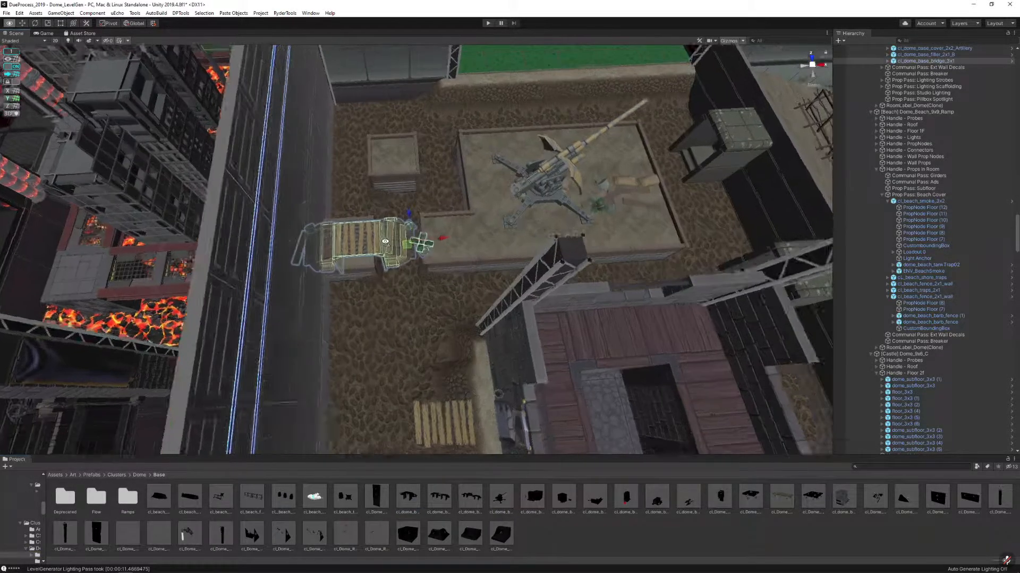
{"action": "scroll", "coordinate": [441, 231], "scroll_direction": "up", "scroll_amount": 5}
{"action": "left_click_drag", "start_coordinate": [435, 235], "coordinate": [502, 230]}
Duplicate the wooden bridge, then rotate and place the copy between the small raised block and the gun platform
{"action": "left_click_drag", "start_coordinate": [344, 226], "coordinate": [555, 240], "text": "alt"}
{"action": "key", "text": "ctrl+d"}
{"action": "key", "text": "e"}
{"action": "left_click_drag", "start_coordinate": [622, 203], "coordinate": [842, 268]}
{"action": "key", "text": "w"}
{"action": "mouse_move", "coordinate": [621, 212]}
{"action": "left_mouse_down"}
{"action": "mouse_move", "coordinate": [468, 306]}
{"action": "mouse_move", "coordinate": [443, 302]}
{"action": "mouse_move", "coordinate": [596, 261]}
{"action": "mouse_move", "coordinate": [560, 326]}
{"action": "mouse_move", "coordinate": [630, 257]}
{"action": "mouse_move", "coordinate": [629, 216]}
{"action": "mouse_move", "coordinate": [584, 251]}
{"action": "mouse_move", "coordinate": [599, 291]}
{"action": "mouse_move", "coordinate": [693, 288]}
{"action": "mouse_move", "coordinate": [636, 210]}
{"action": "left_mouse_up"}
Duplicate the second bridge and move the new copy to the trench beneath the castle's stone wall
{"action": "scroll", "coordinate": [597, 261], "scroll_direction": "down", "scroll_amount": 5}
{"action": "left_click", "coordinate": [602, 329]}
{"action": "scroll", "coordinate": [636, 210], "scroll_direction": "down", "scroll_amount": 2}
{"action": "key", "text": "ctrl+d"}
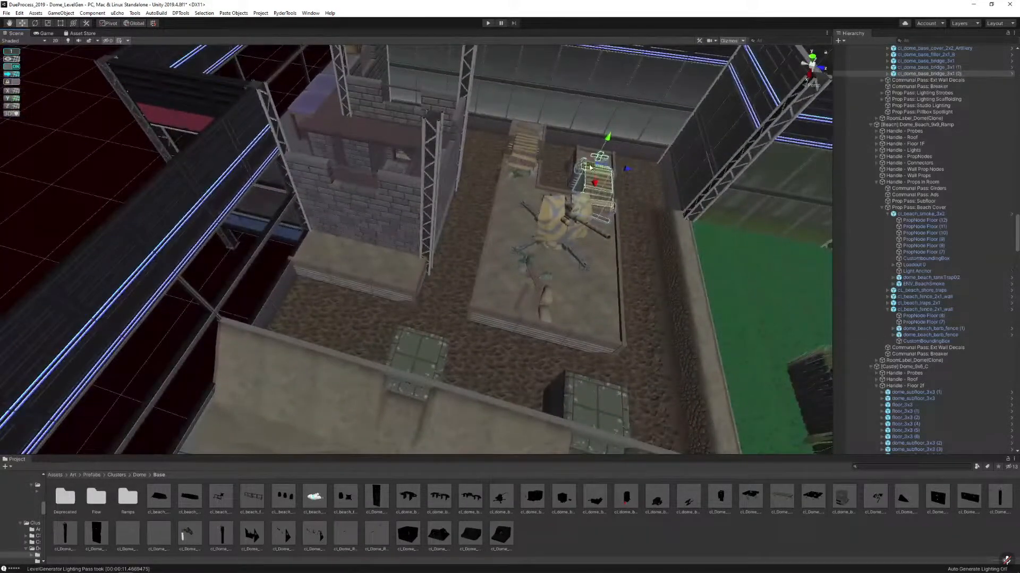
{"action": "left_click_drag", "start_coordinate": [593, 166], "coordinate": [367, 275]}
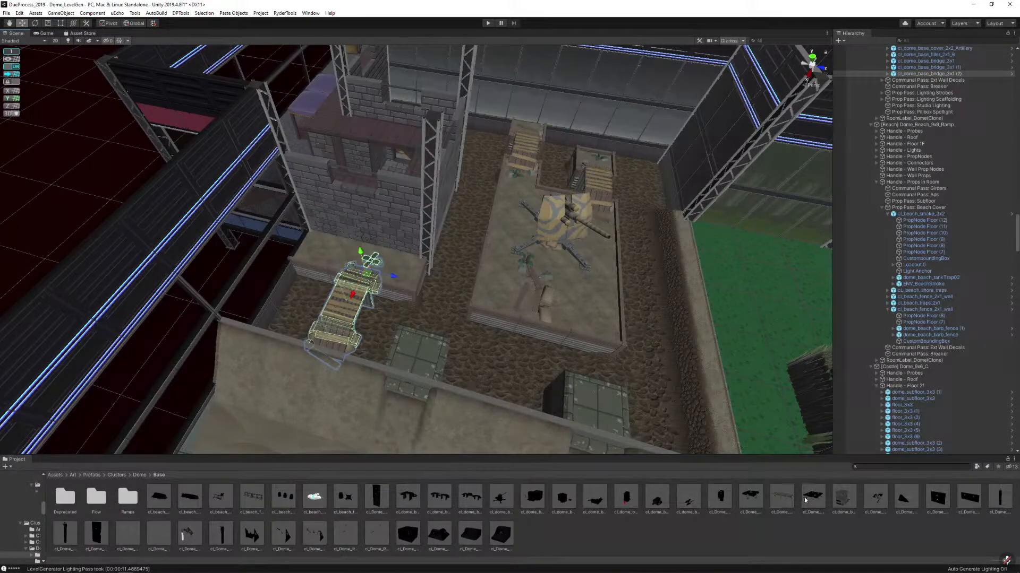
Replace the bridge copy beneath the castle wall with the cl_dome_base_filler_2x1_A prefab
{"action": "left_click_drag", "start_coordinate": [657, 503], "coordinate": [316, 231]}
{"action": "key", "text": "Delete"}
{"action": "key", "text": "ctrl+r"}
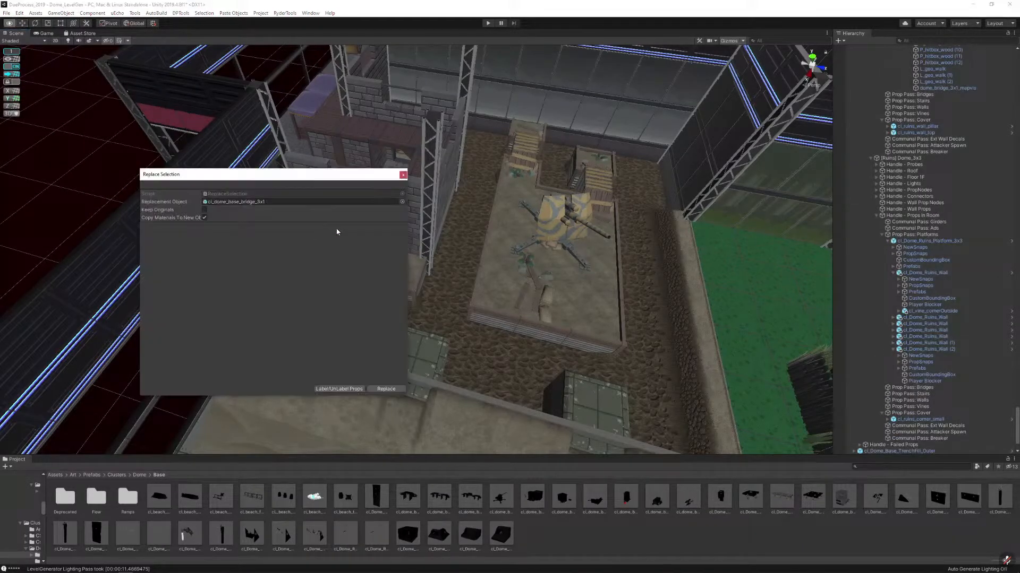
{"action": "left_click_drag", "start_coordinate": [478, 260], "coordinate": [417, 293], "text": "alt"}
{"action": "left_click", "coordinate": [417, 293]}
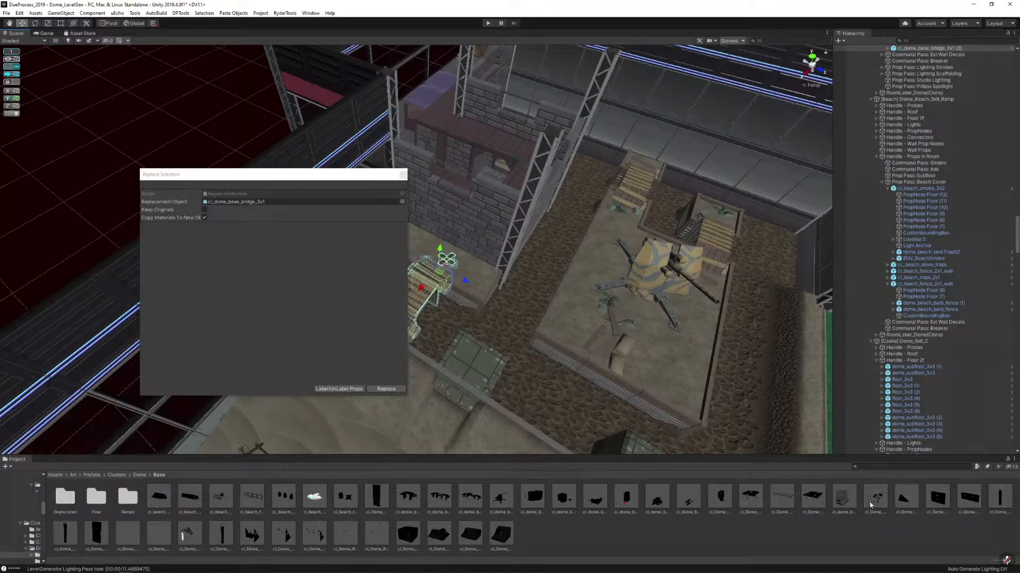
{"action": "left_click_drag", "start_coordinate": [654, 507], "coordinate": [255, 205]}
{"action": "left_click", "coordinate": [386, 389]}
Rotate the green filler crate around and adjust its position on the ledge beneath the castle wall
{"action": "key", "text": "f"}
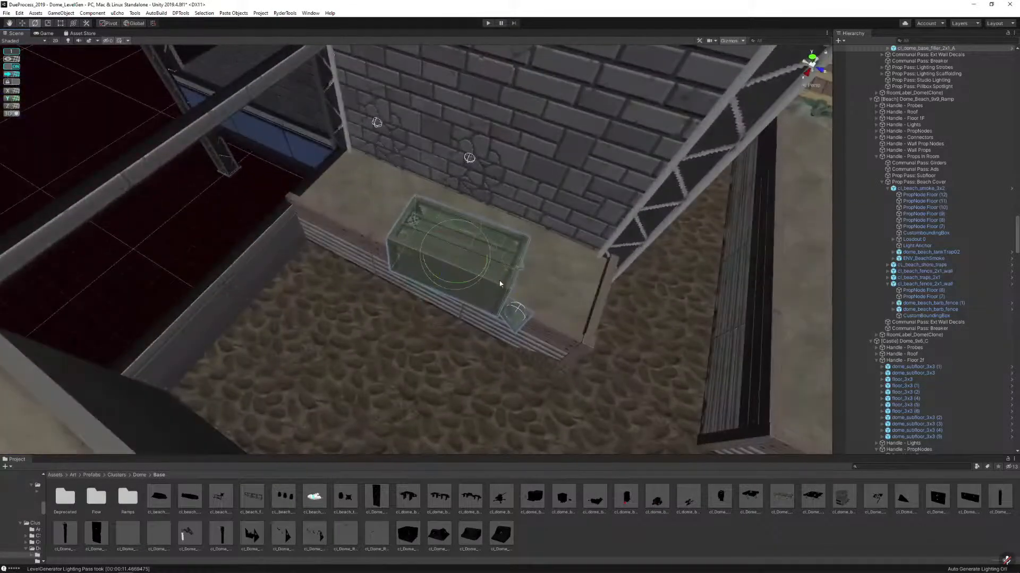
{"action": "key", "text": "e"}
{"action": "left_click_drag", "start_coordinate": [466, 282], "coordinate": [656, 276]}
{"action": "left_click_drag", "start_coordinate": [579, 271], "coordinate": [542, 281], "text": "alt"}
{"action": "key", "text": "w"}
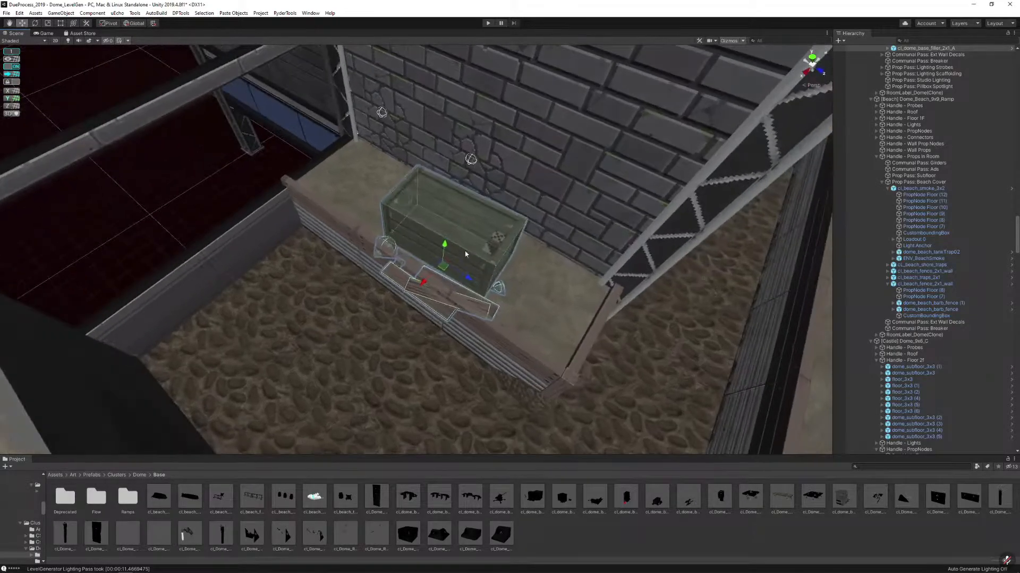
{"action": "left_click_drag", "start_coordinate": [424, 282], "coordinate": [471, 285]}
Replace the green filler crate beneath the castle wall with the cl_dome_base_bridge_3x1 prefab
{"action": "key", "text": "alt+r"}
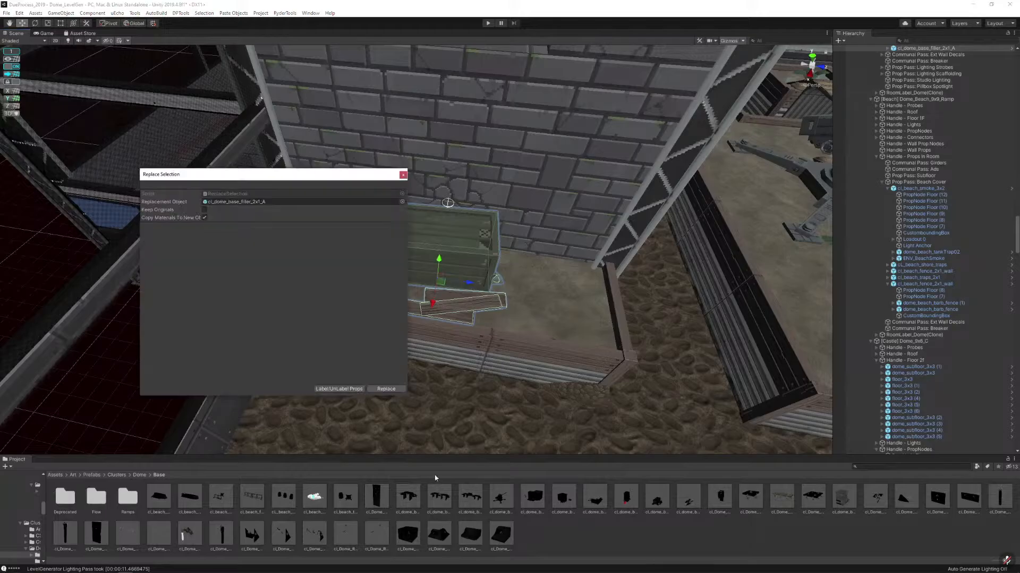
{"action": "left_click_drag", "start_coordinate": [409, 500], "coordinate": [299, 204]}
{"action": "left_click", "coordinate": [378, 392]}
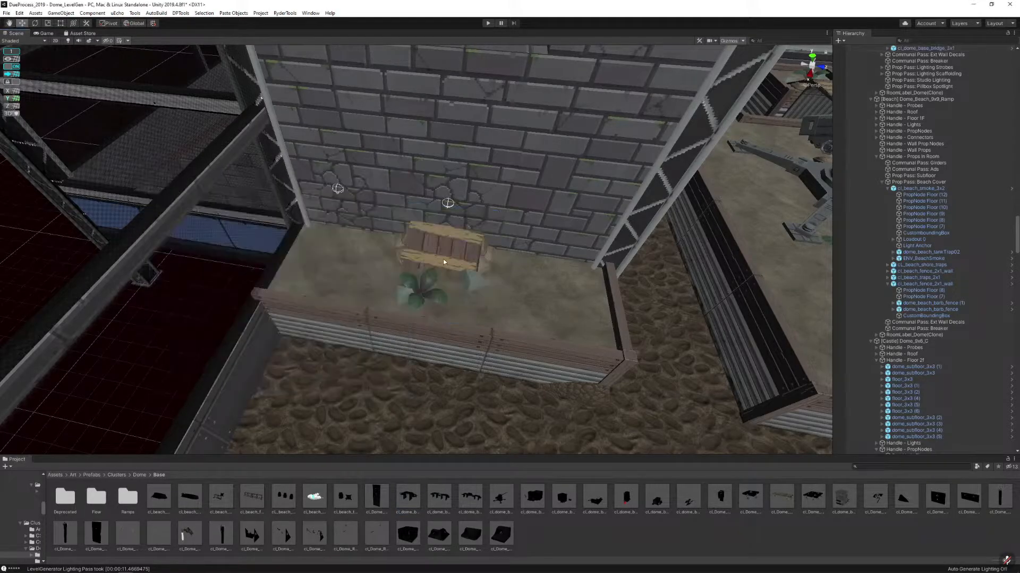
Rotate the new bridge and position it to span the trench between the castle ledge and the gun platform
{"action": "middle_click_drag", "start_coordinate": [610, 268], "coordinate": [443, 266]}
{"action": "scroll", "coordinate": [444, 266], "scroll_direction": "down", "scroll_amount": 3}
{"action": "key", "text": "e"}
{"action": "left_click_drag", "start_coordinate": [307, 264], "coordinate": [535, 282]}
{"action": "key", "text": "w"}
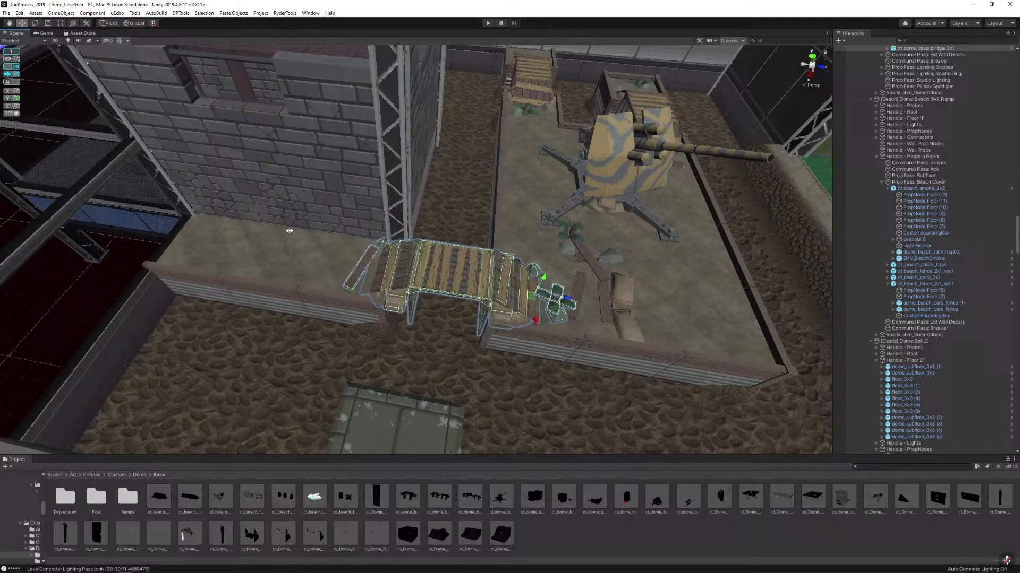
Select the gun platform sections with their connected bridges and small raised blocks, and shift the whole group slightly toward the castle
{"action": "left_click", "coordinate": [514, 244]}
{"action": "left_click", "coordinate": [531, 139], "text": "shift"}
{"action": "left_click", "coordinate": [547, 117], "text": "shift"}
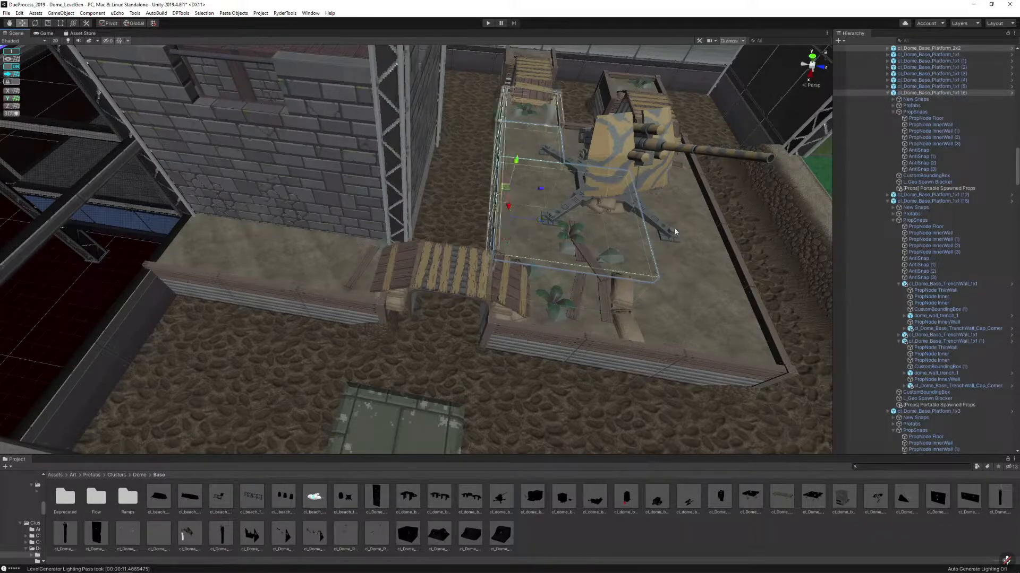
{"action": "left_click", "coordinate": [675, 232], "text": "shift"}
{"action": "left_click", "coordinate": [703, 291], "text": "shift"}
{"action": "left_click", "coordinate": [590, 323], "text": "shift"}
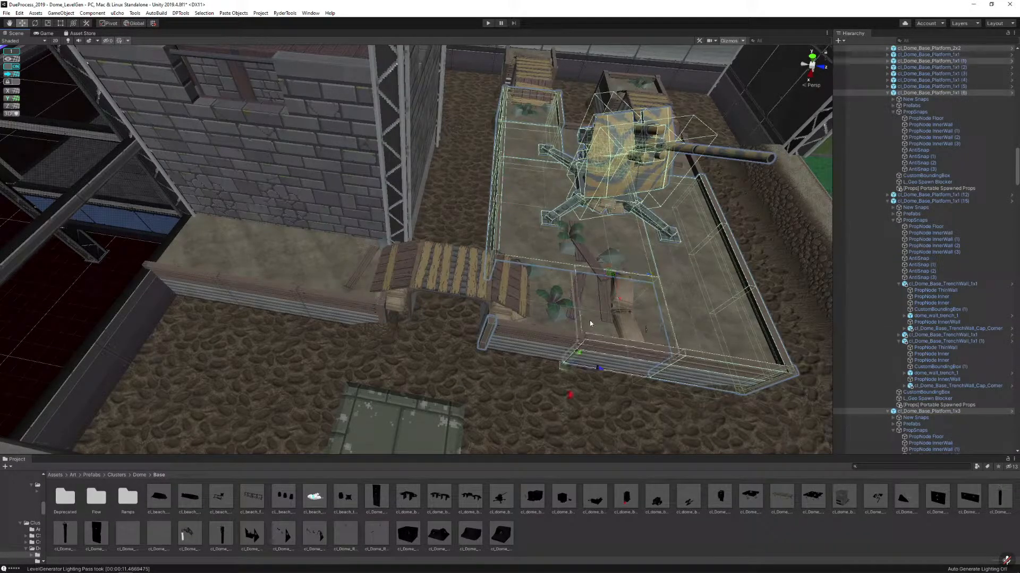
{"action": "left_click", "coordinate": [559, 322], "text": "shift"}
{"action": "left_click", "coordinate": [557, 324], "text": "shift"}
{"action": "left_click", "coordinate": [542, 319], "text": "shift"}
{"action": "left_click", "coordinate": [470, 286], "text": "shift"}
{"action": "key", "text": "w"}
{"action": "right_click_drag", "start_coordinate": [534, 289], "coordinate": [440, 261]}
{"action": "left_click", "coordinate": [293, 338], "text": "shift"}
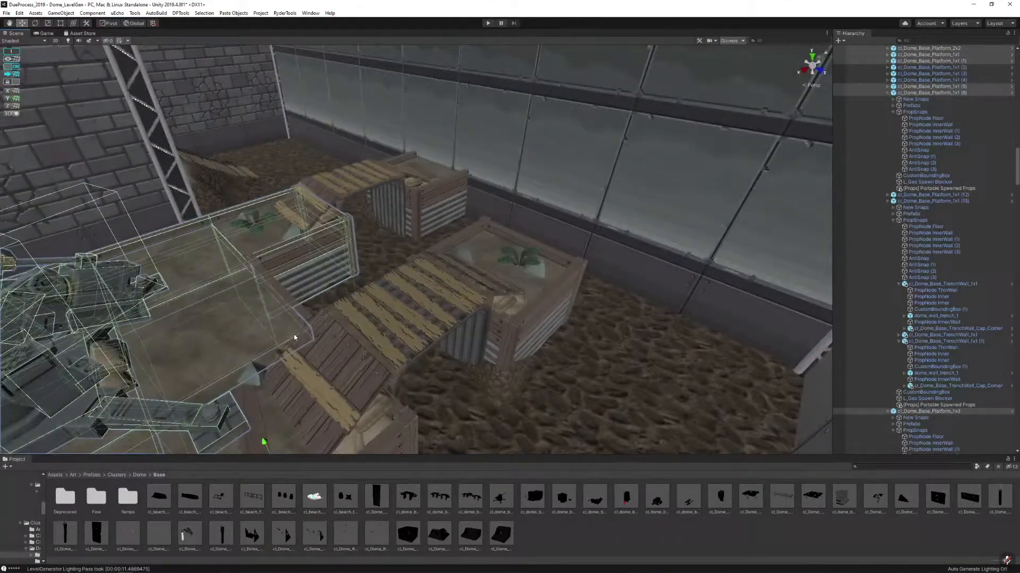
{"action": "left_click", "coordinate": [381, 422], "text": "shift"}
{"action": "left_click", "coordinate": [269, 423], "text": "shift"}
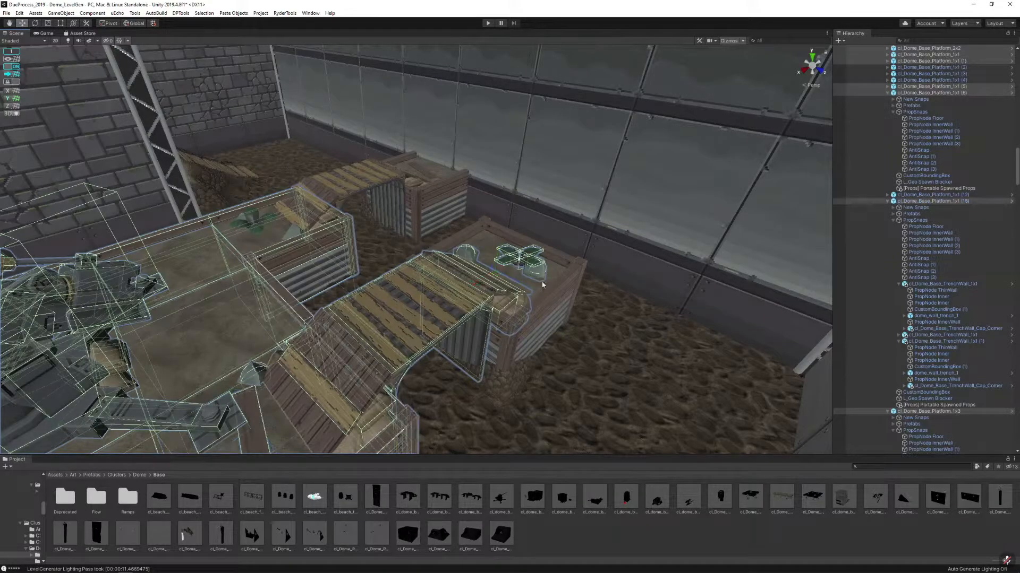
{"action": "left_click", "coordinate": [539, 261], "text": "shift"}
{"action": "left_click", "coordinate": [437, 170], "text": "shift"}
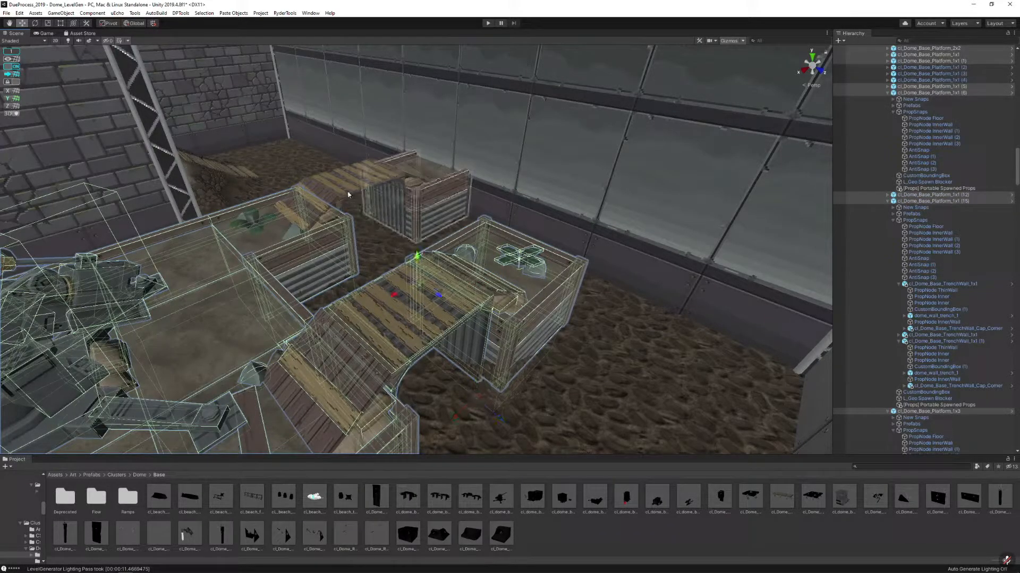
{"action": "left_click", "coordinate": [346, 192], "text": "shift"}
{"action": "key", "text": "s"}
{"action": "right_click_drag", "start_coordinate": [346, 172], "coordinate": [462, 221]}
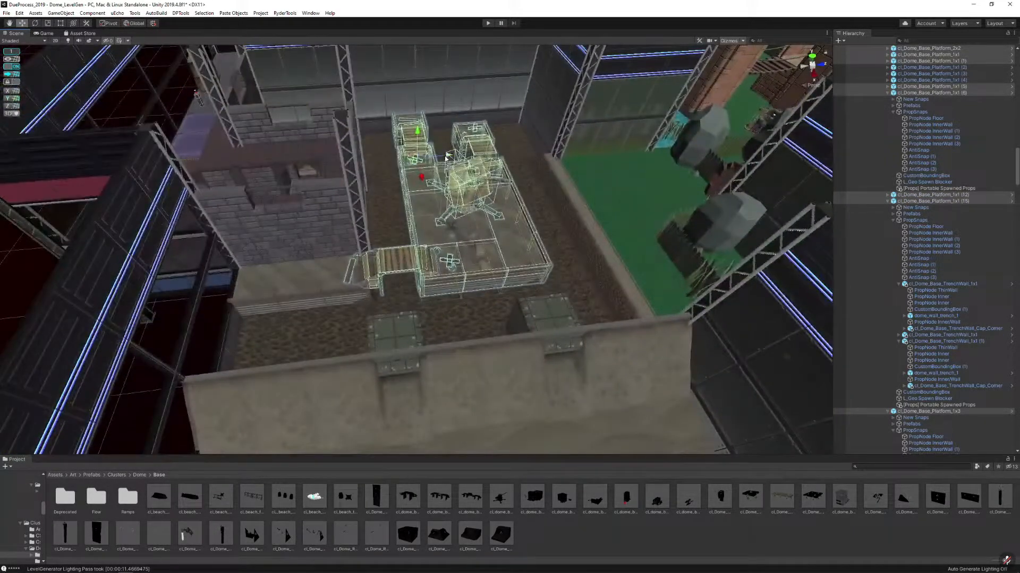
{"action": "left_click_drag", "start_coordinate": [446, 157], "coordinate": [444, 158]}
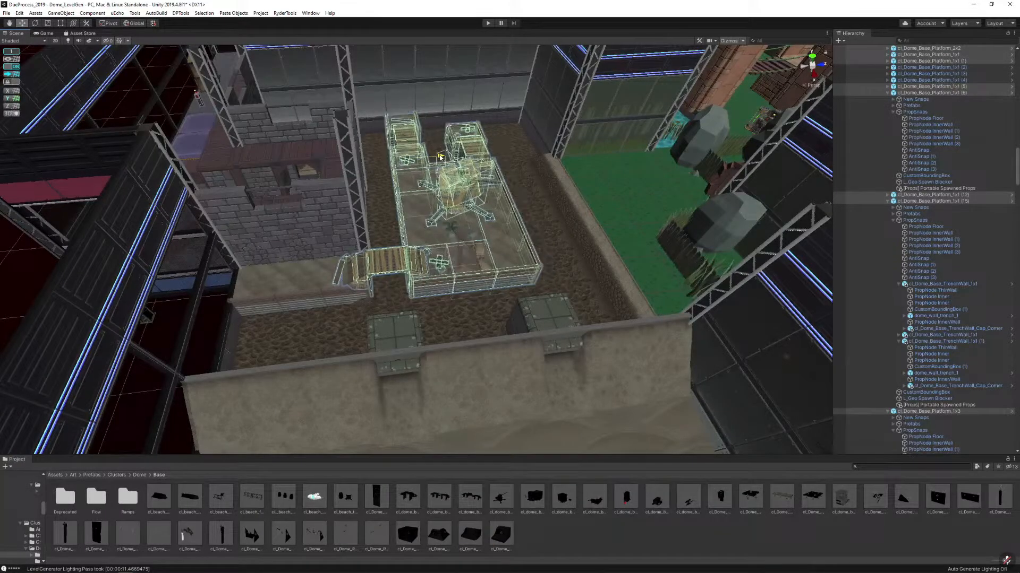
Select the trench-fill corner pieces near the small raised block and examine how they sit against the platform corners
{"action": "key", "text": "s"}
{"action": "right_click_drag", "start_coordinate": [444, 157], "coordinate": [394, 297]}
{"action": "left_click", "coordinate": [339, 150]}
{"action": "key", "text": "w"}
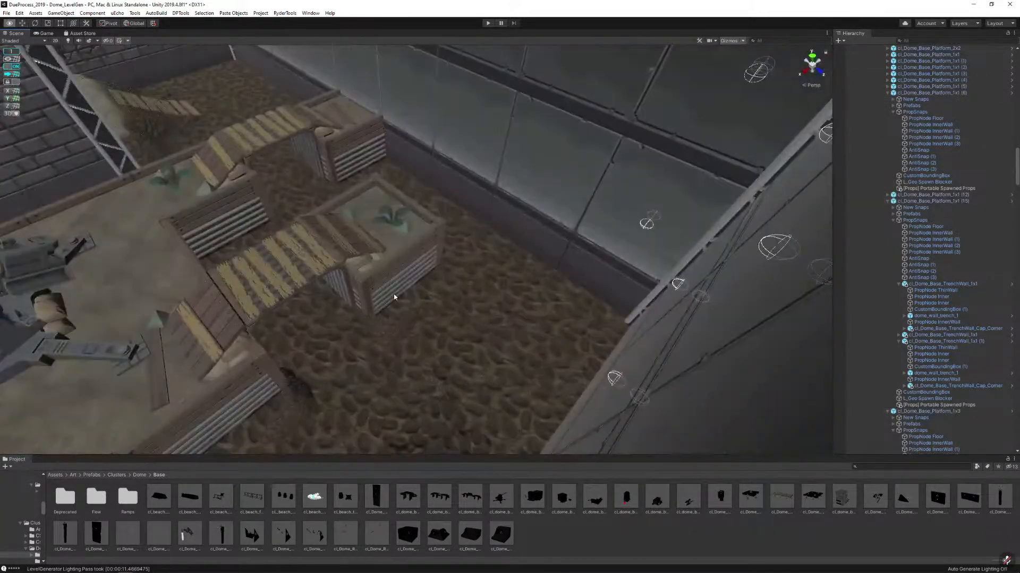
{"action": "left_click", "coordinate": [385, 329]}
{"action": "left_click", "coordinate": [296, 391], "text": "shift"}
{"action": "left_click_drag", "start_coordinate": [422, 285], "coordinate": [282, 245], "text": "alt"}
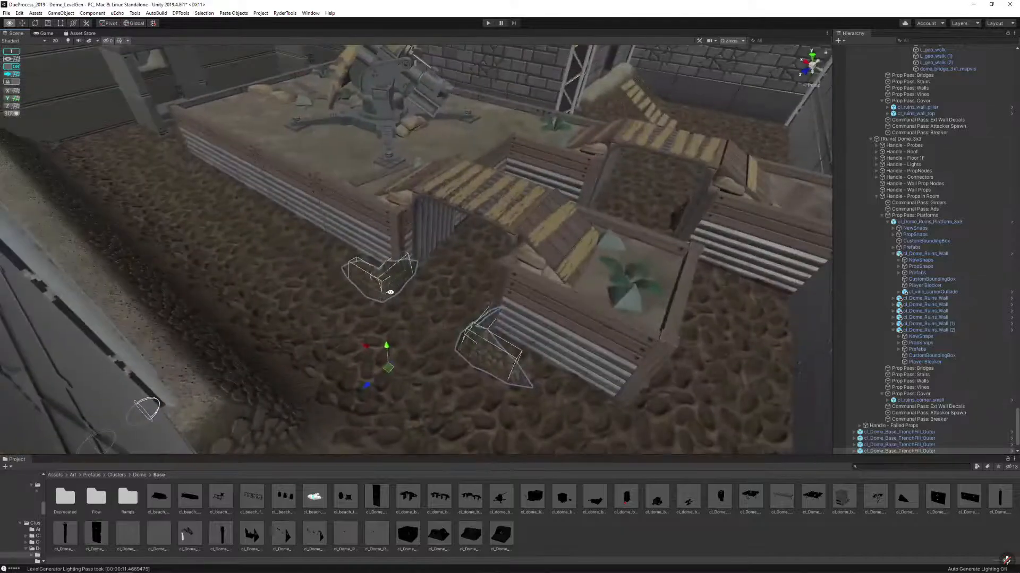
{"action": "right_click_drag", "start_coordinate": [369, 389], "coordinate": [639, 342]}
{"action": "key", "text": "w"}
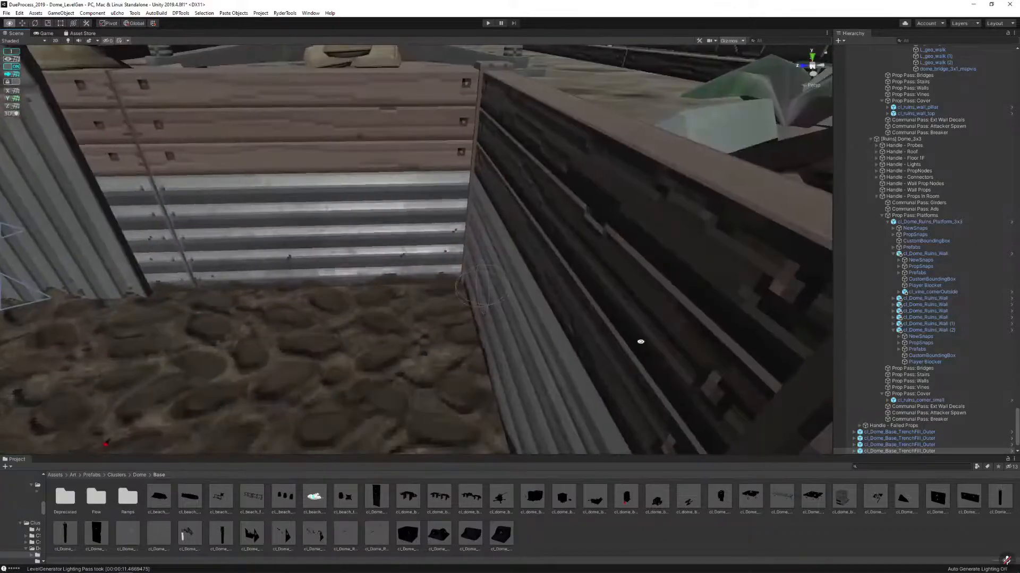
{"action": "scroll", "coordinate": [925, 381], "scroll_direction": "down", "scroll_amount": 2}
Select all the cl_Dome_Base_TrenchFill_Outer pieces and check their placement around the gun platform's corners
{"action": "left_click", "coordinate": [926, 439]}
{"action": "left_click", "coordinate": [931, 401], "text": "shift"}
{"action": "right_click_drag", "start_coordinate": [458, 284], "coordinate": [282, 312]}
{"action": "key", "text": "s"}
{"action": "left_click", "coordinate": [227, 304], "text": "shift"}
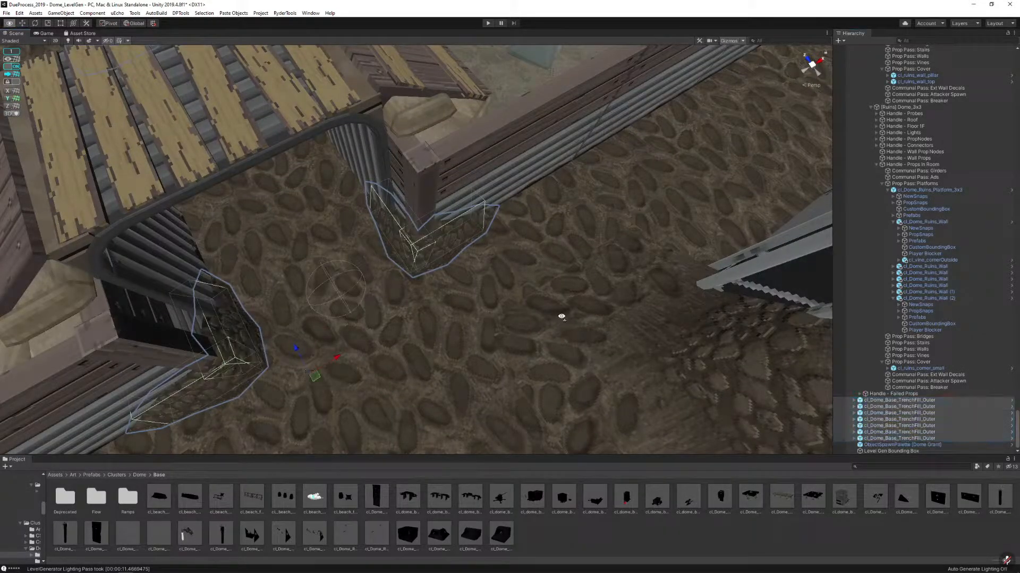
{"action": "right_click_drag", "start_coordinate": [560, 317], "coordinate": [714, 212]}
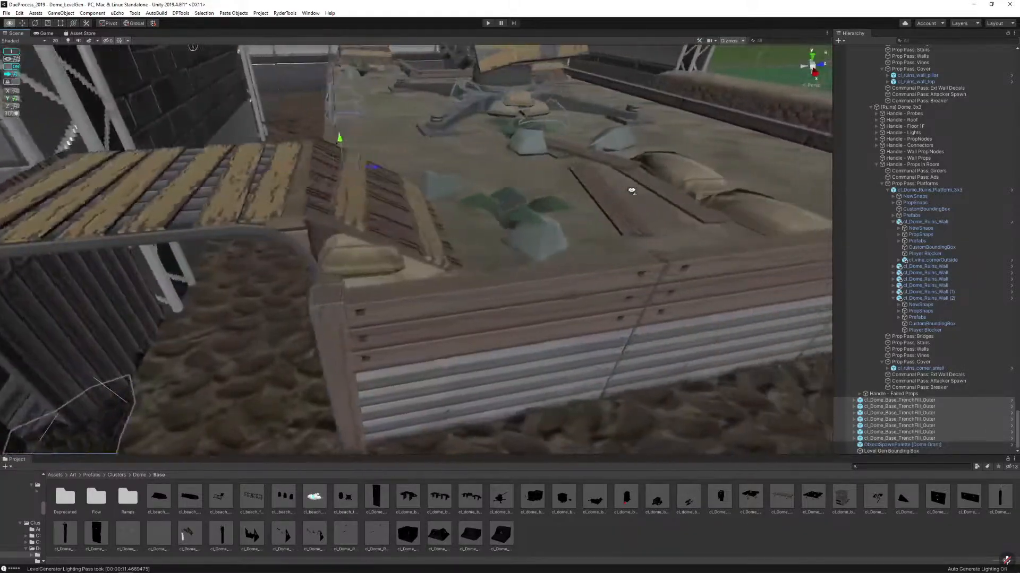
{"action": "right_click_drag", "start_coordinate": [631, 190], "coordinate": [558, 203]}
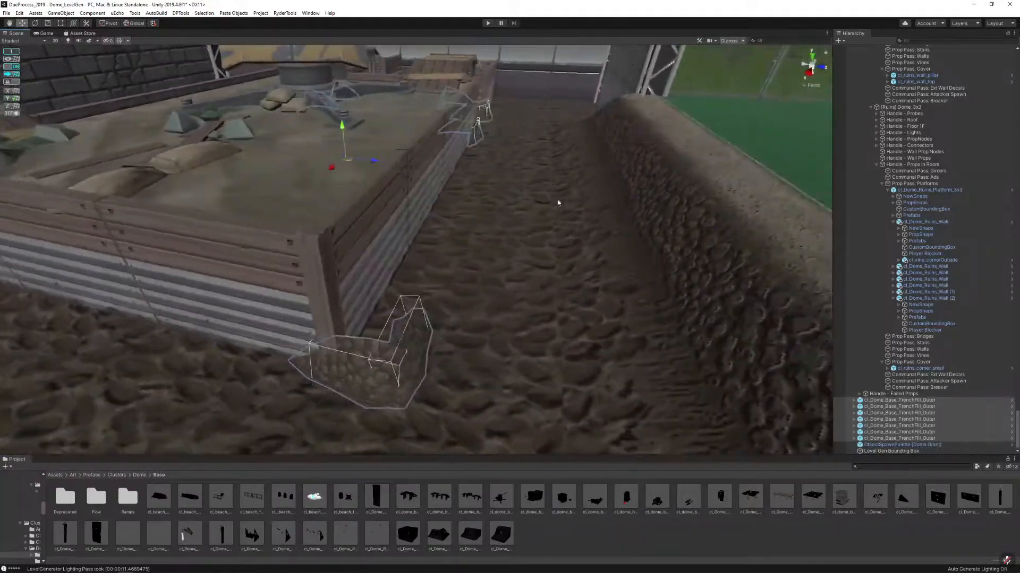
Select only the trench-fill piece at the gun platform's outer corner beside the long dirt trench
{"action": "left_click", "coordinate": [394, 363]}
{"action": "left_click", "coordinate": [485, 392]}
{"action": "left_click", "coordinate": [390, 372]}
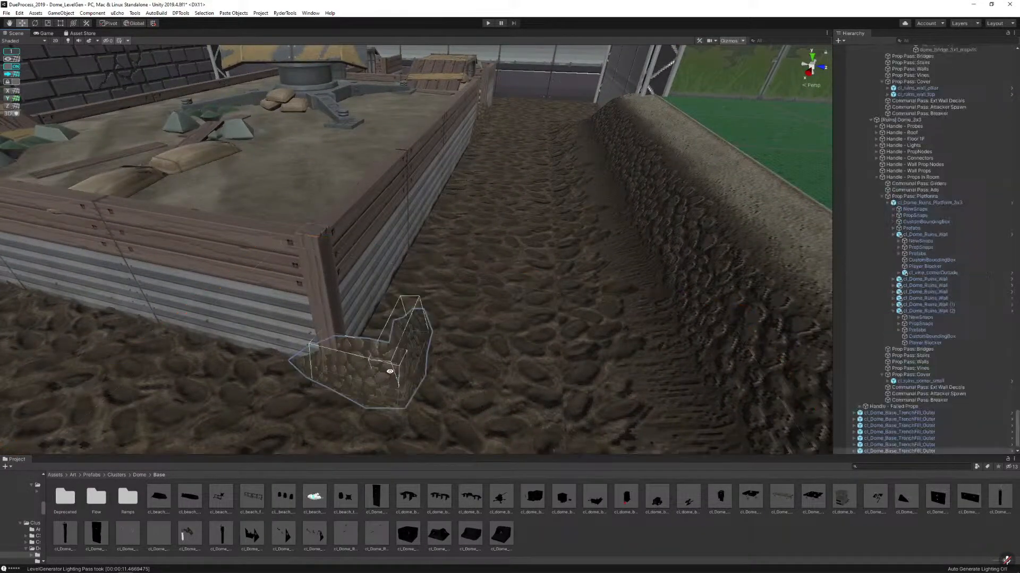
Set the transform handle to Center and move the corner trench fill piece against the platform's wooden corner post
{"action": "left_click", "coordinate": [112, 23]}
{"action": "left_click_drag", "start_coordinate": [381, 315], "coordinate": [334, 306]}
{"action": "right_click_drag", "start_coordinate": [478, 312], "coordinate": [606, 324]}
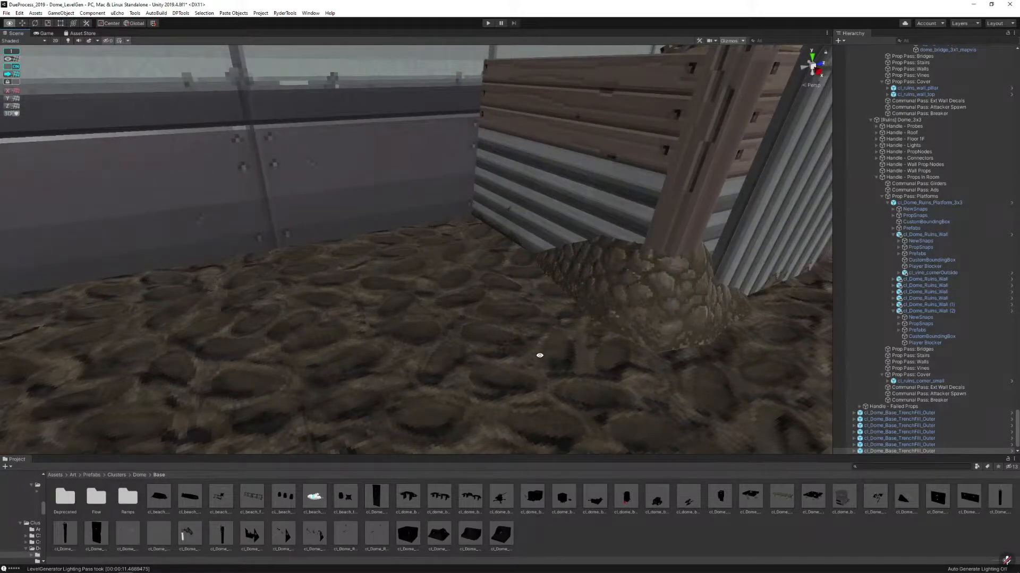
{"action": "right_click_drag", "start_coordinate": [539, 355], "coordinate": [521, 276]}
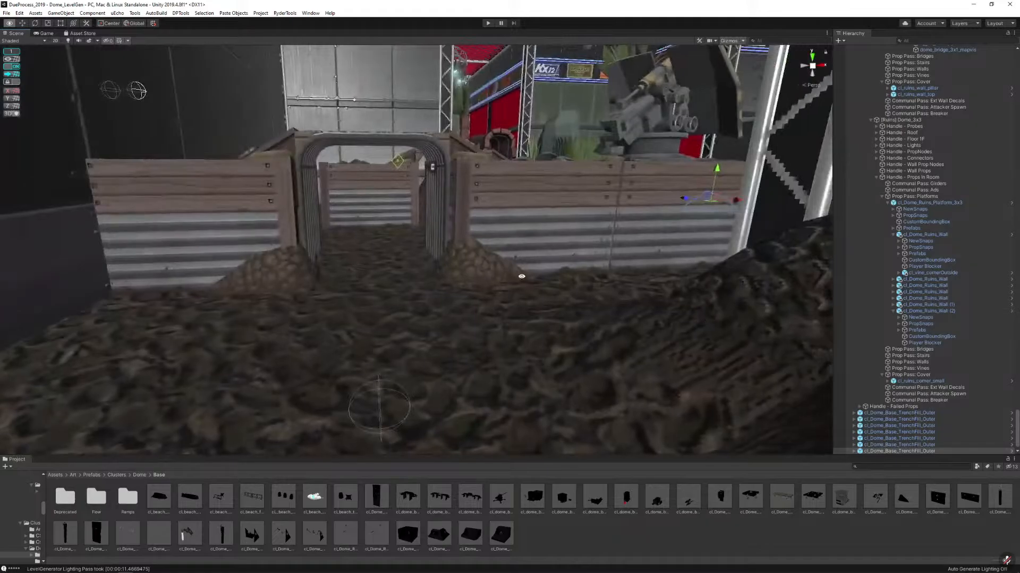
{"action": "left_click", "coordinate": [484, 277]}
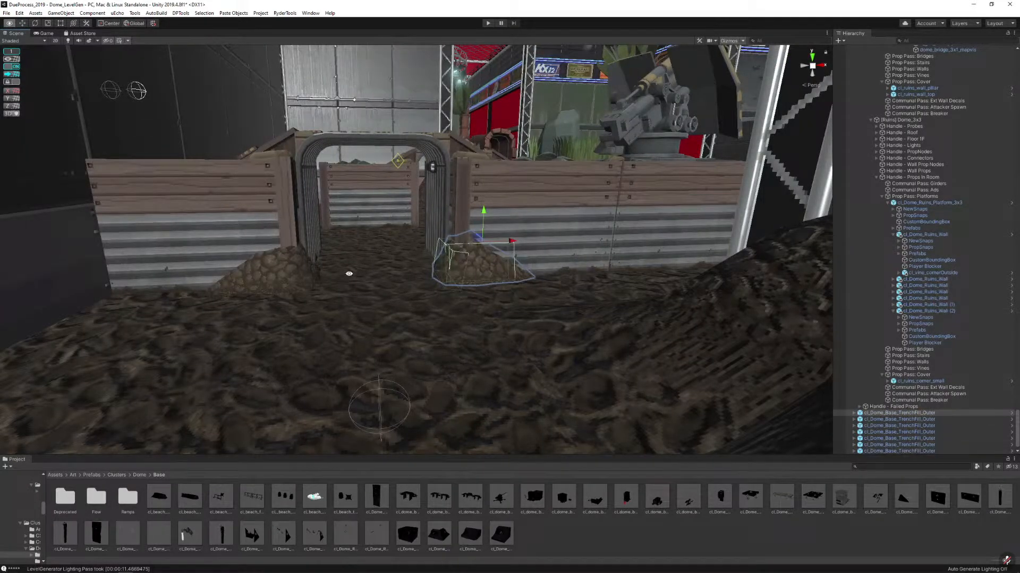
Examine the trench walkways, castle door, dome ceiling and surrounding rooms, ending with an overview of the trench area
{"action": "right_click_drag", "start_coordinate": [358, 274], "coordinate": [539, 255]}
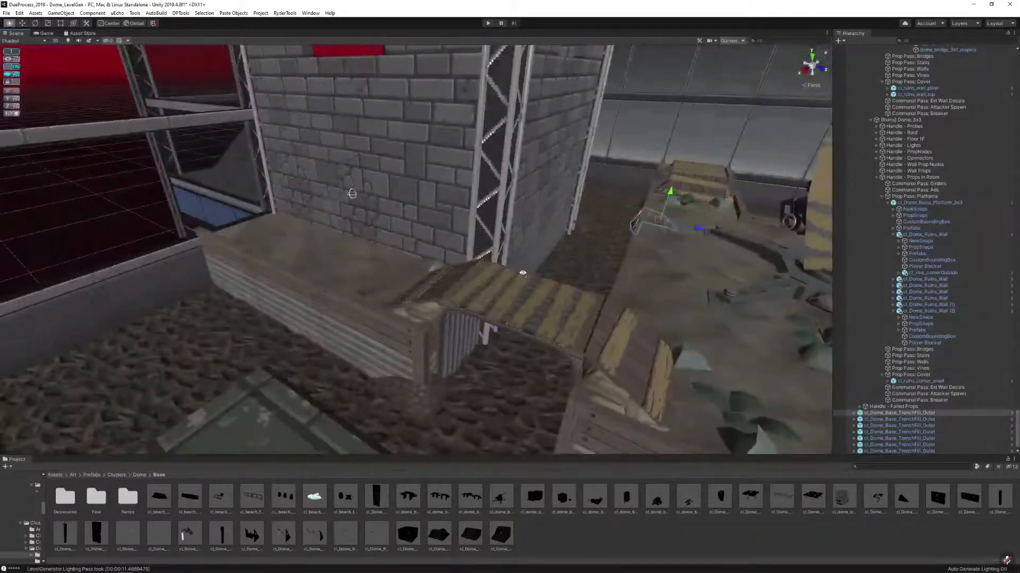
{"action": "right_click_drag", "start_coordinate": [353, 189], "coordinate": [586, 266]}
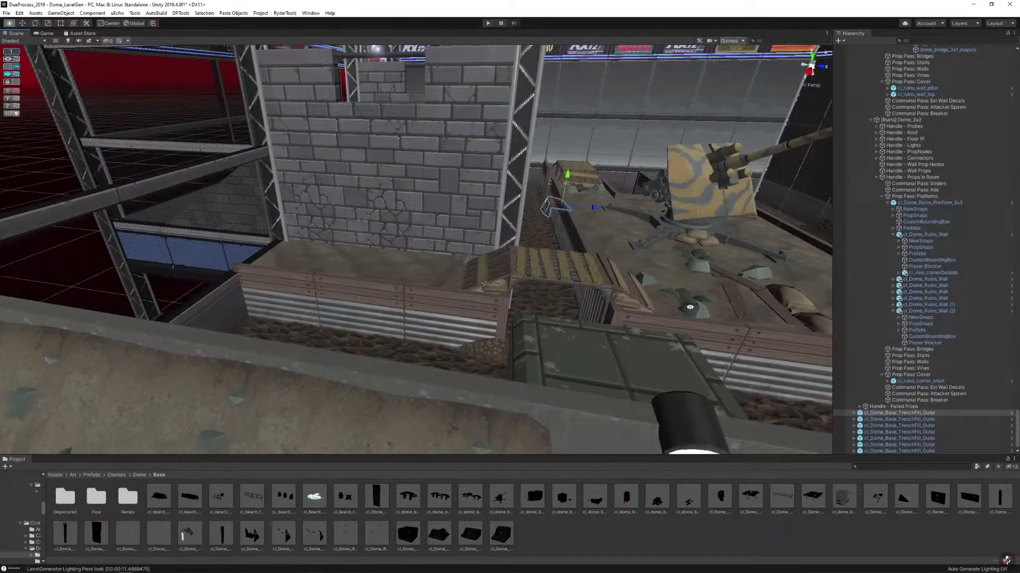
{"action": "right_click_drag", "start_coordinate": [420, 171], "coordinate": [446, 199]}
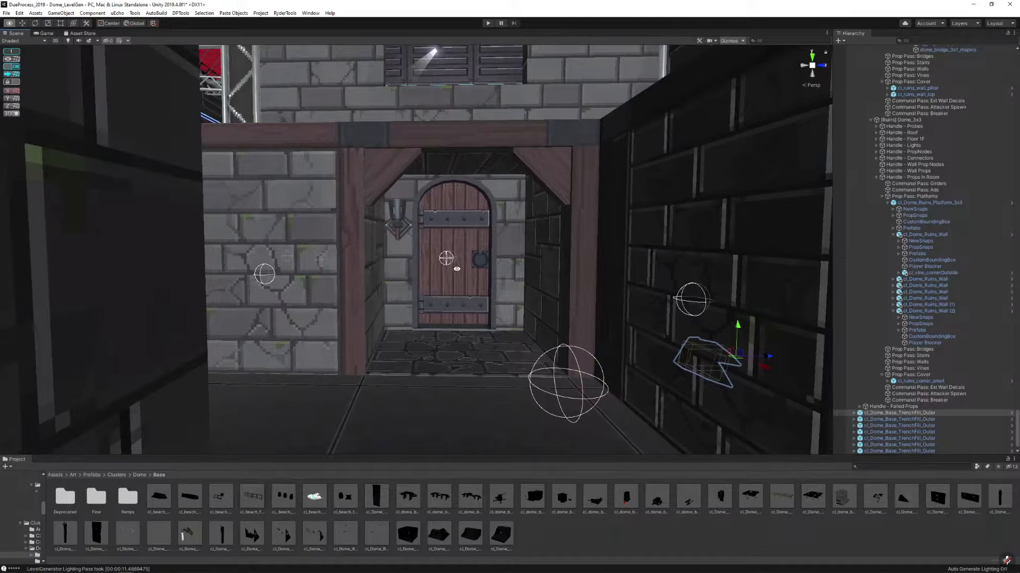
{"action": "right_click_drag", "start_coordinate": [441, 252], "coordinate": [477, 256]}
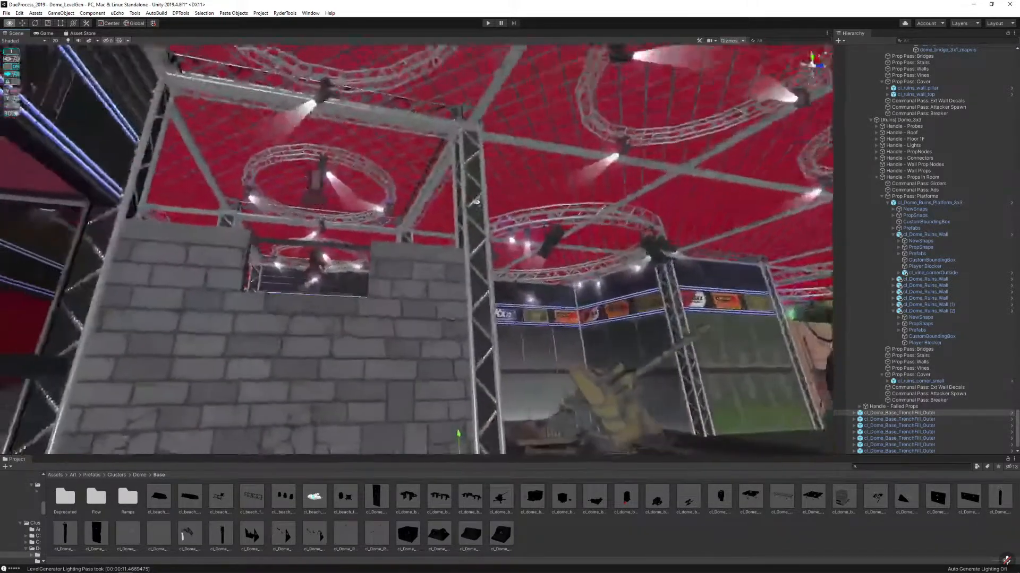
{"action": "right_click_drag", "start_coordinate": [476, 202], "coordinate": [478, 325]}
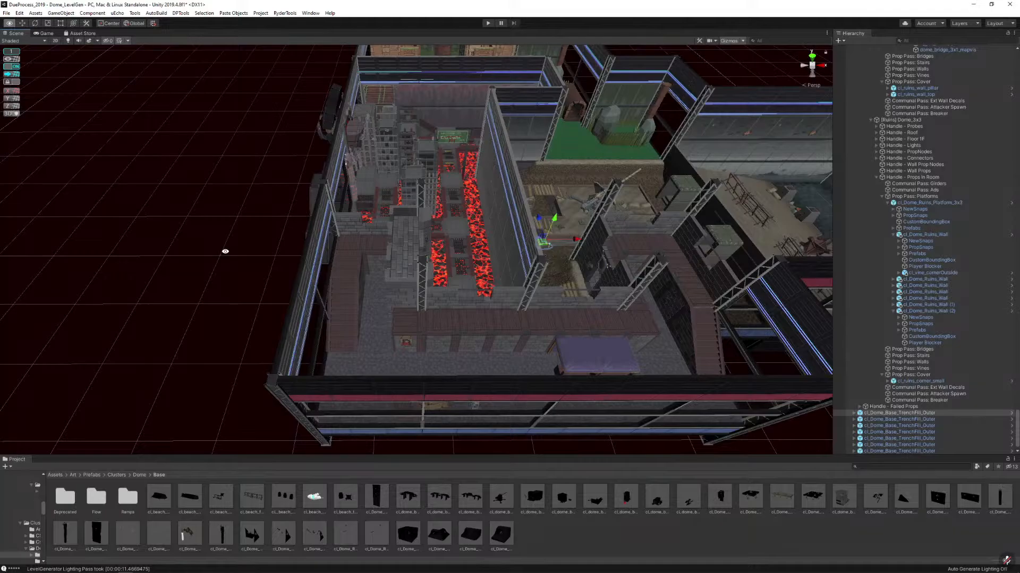
{"action": "right_click_drag", "start_coordinate": [225, 251], "coordinate": [328, 256]}
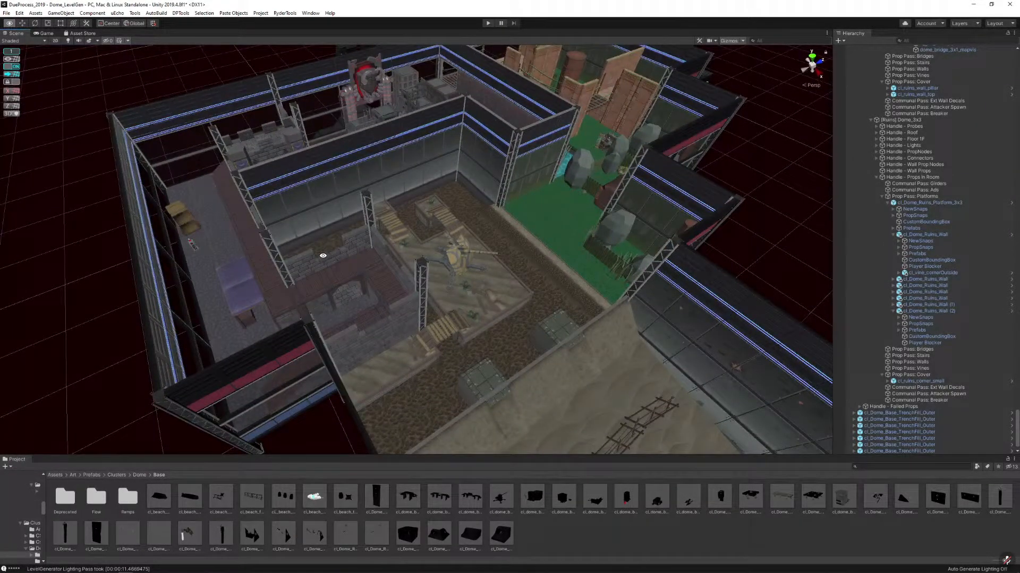
{"action": "key", "text": "w"}
{"action": "key", "text": "d"}
{"action": "right_click_drag", "start_coordinate": [413, 288], "coordinate": [411, 286]}
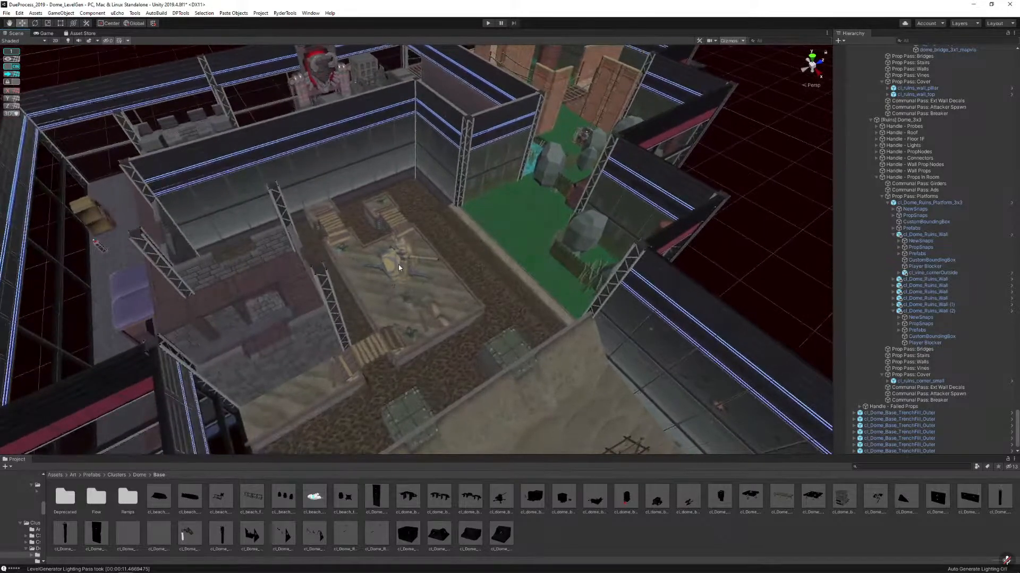
Try rotating the artillery cover on the trench platform about its vertical axis
{"action": "left_click", "coordinate": [399, 262]}
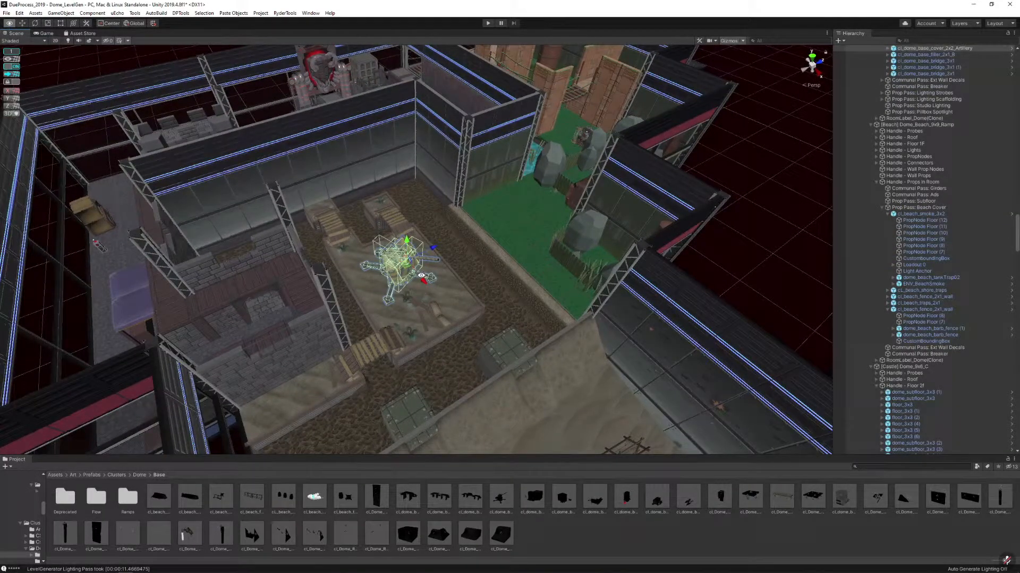
{"action": "right_click_drag", "start_coordinate": [421, 275], "coordinate": [469, 282]}
{"action": "key", "text": "w"}
{"action": "key", "text": "a"}
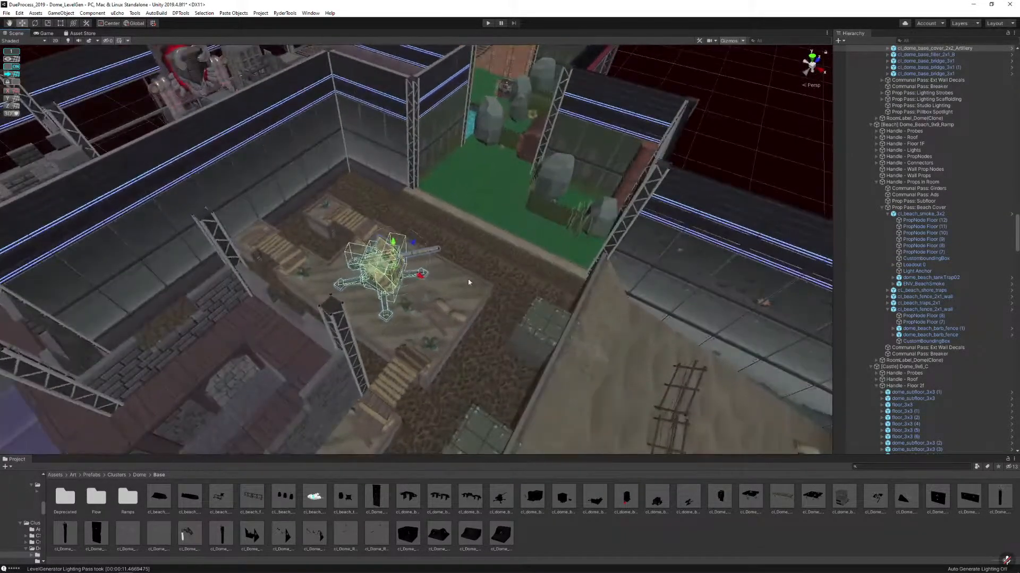
{"action": "key", "text": "e"}
{"action": "left_click_drag", "start_coordinate": [403, 287], "coordinate": [609, 295]}
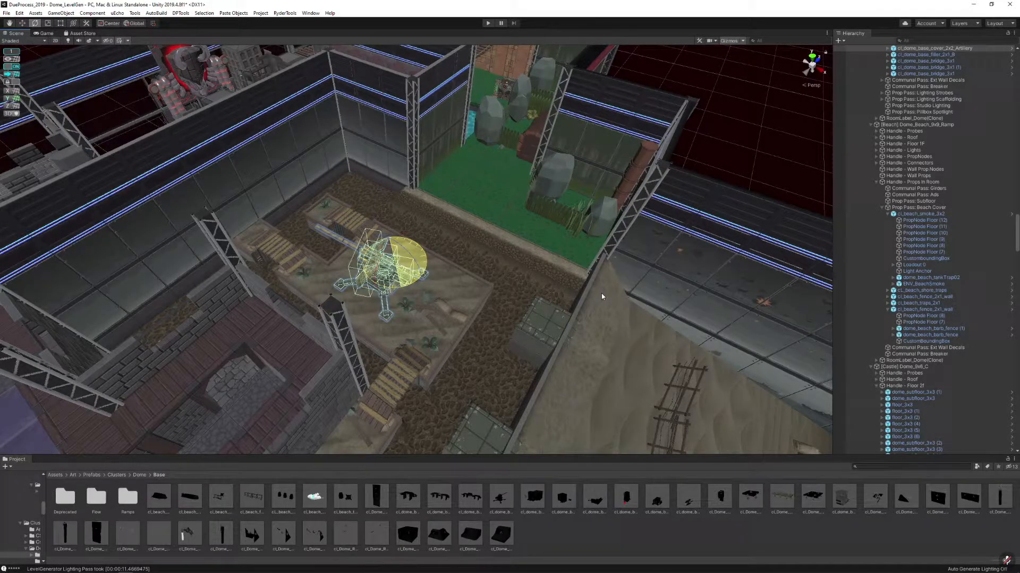
{"action": "left_click_drag", "start_coordinate": [601, 295], "coordinate": [399, 325]}
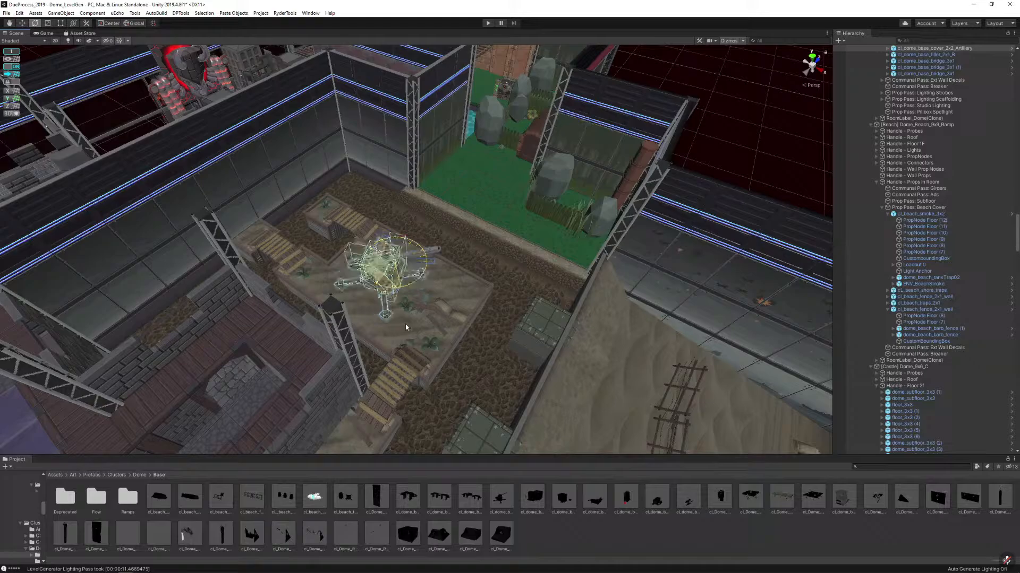
Reselect the artillery cover, frame it, and shift it slightly across the trench platform
{"action": "right_click_drag", "start_coordinate": [407, 325], "coordinate": [625, 225]}
{"action": "left_click", "coordinate": [625, 225]}
{"action": "key", "text": "a"}
{"action": "right_click_drag", "start_coordinate": [462, 207], "coordinate": [662, 236]}
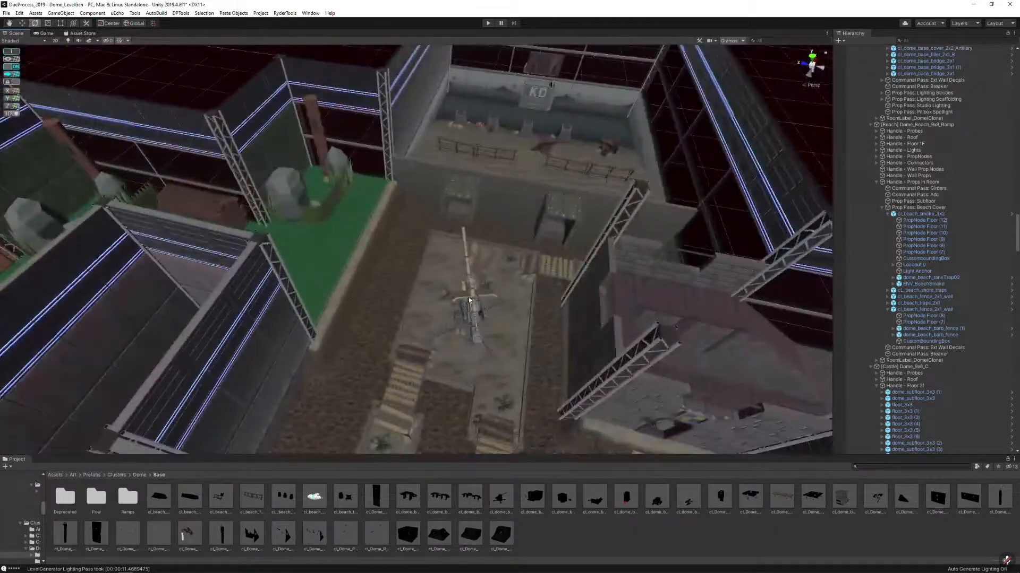
{"action": "left_click", "coordinate": [468, 300]}
{"action": "key", "text": "f"}
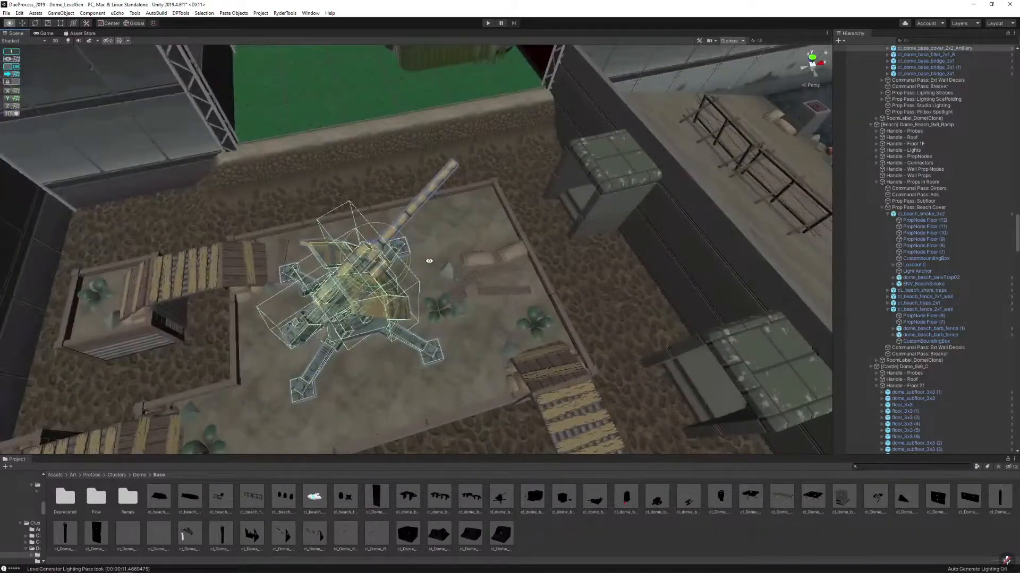
{"action": "key", "text": "w"}
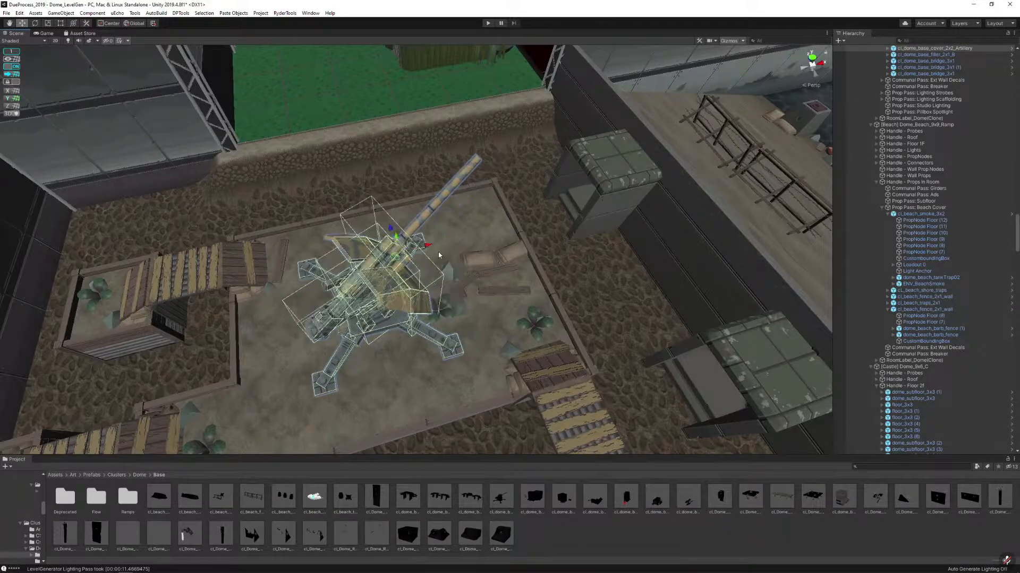
Examine the whole level layout from above and the jungle room's platforms, bridges, walls and river
{"action": "right_click_drag", "start_coordinate": [439, 251], "coordinate": [366, 291]}
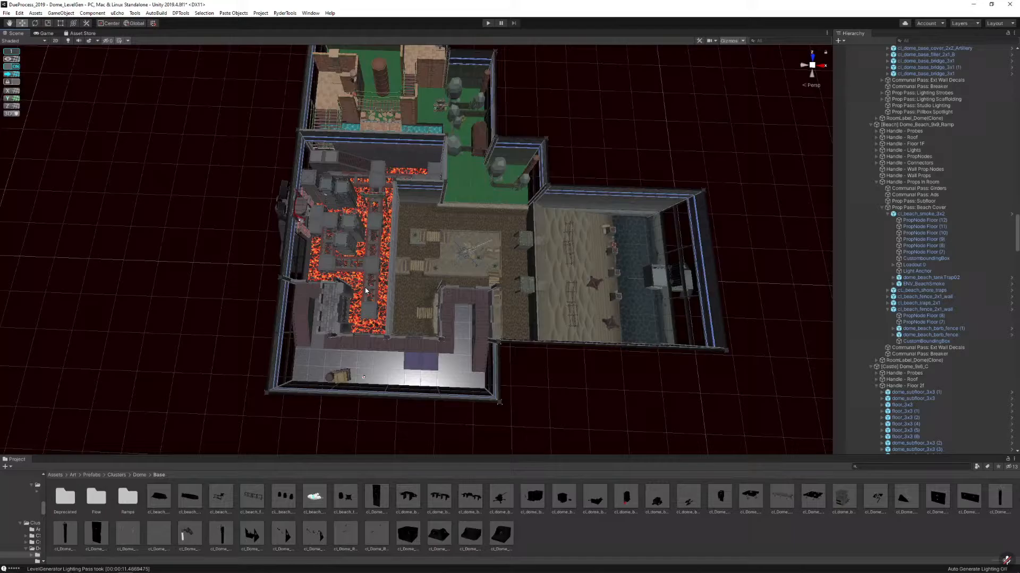
{"action": "key", "text": "alt"}
{"action": "key", "text": "alt"}
{"action": "left_click_drag", "start_coordinate": [425, 238], "coordinate": [548, 189], "text": "alt"}
{"action": "right_click_drag", "start_coordinate": [548, 189], "coordinate": [521, 237], "text": "alt"}
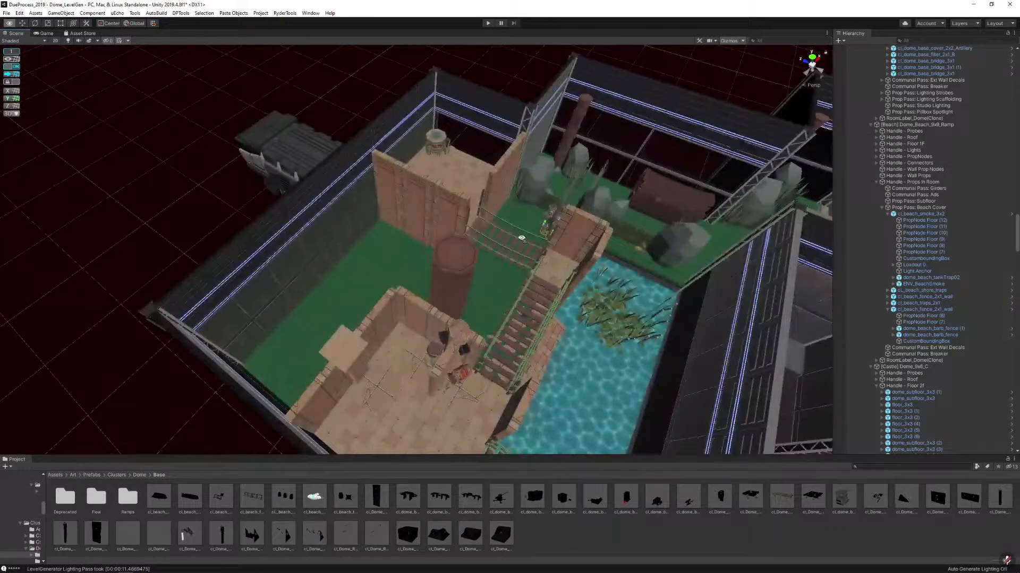
{"action": "left_click_drag", "start_coordinate": [520, 237], "coordinate": [432, 272], "text": "alt"}
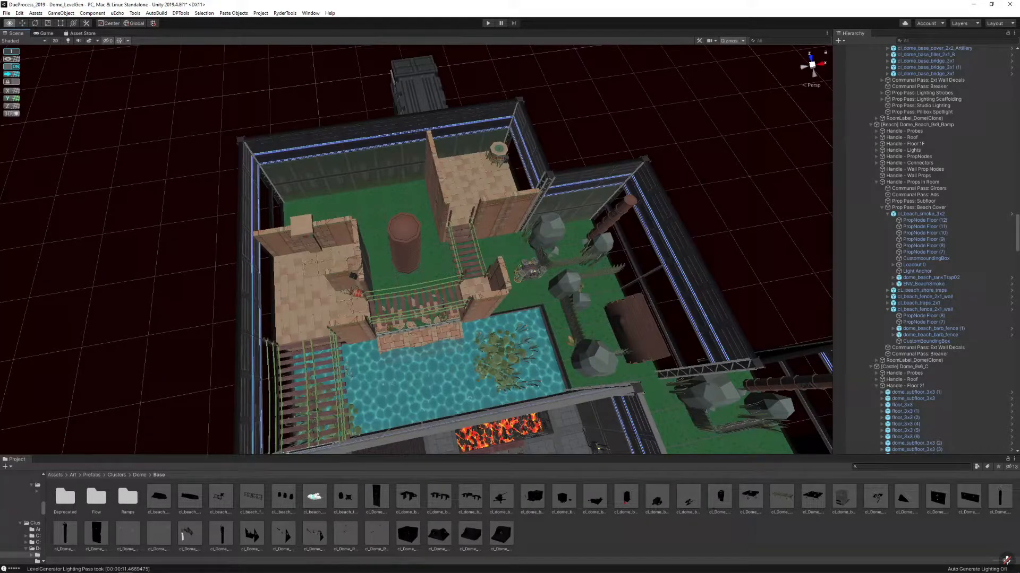
{"action": "key", "text": "alt+Tab"}
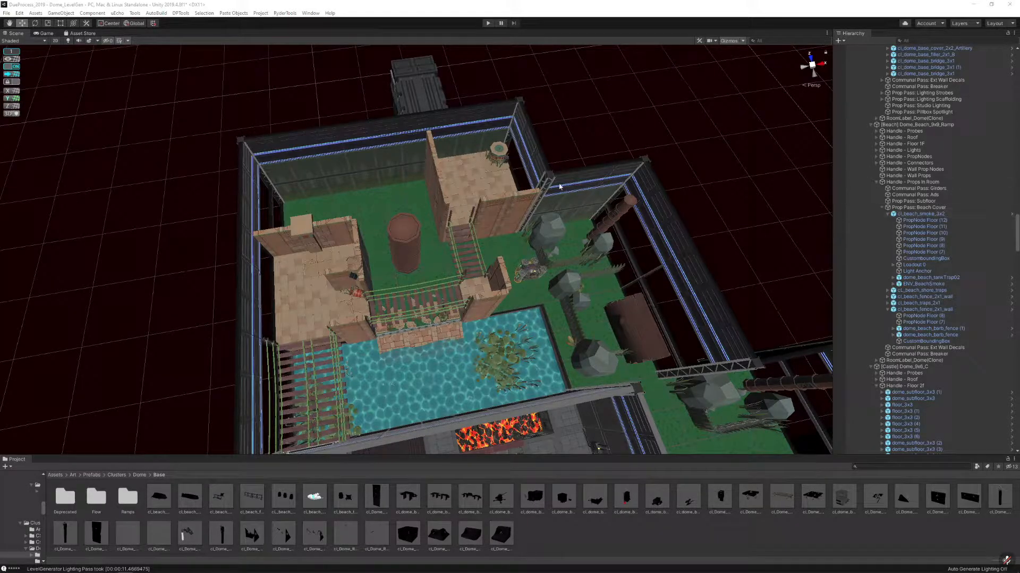
{"action": "left_click_drag", "start_coordinate": [510, 226], "coordinate": [614, 160], "text": "alt"}
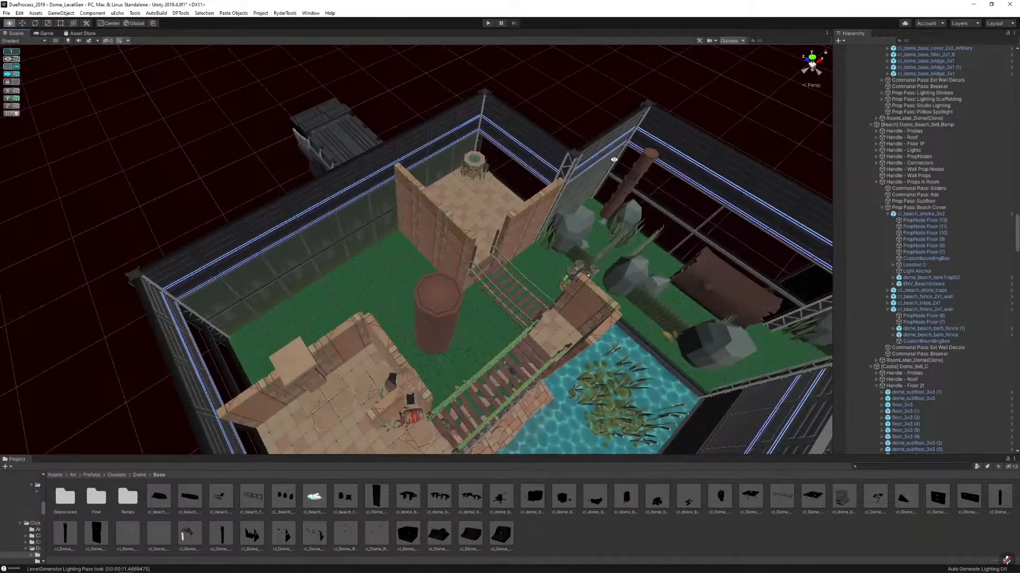
{"action": "left_click_drag", "start_coordinate": [487, 197], "coordinate": [333, 242], "text": "alt"}
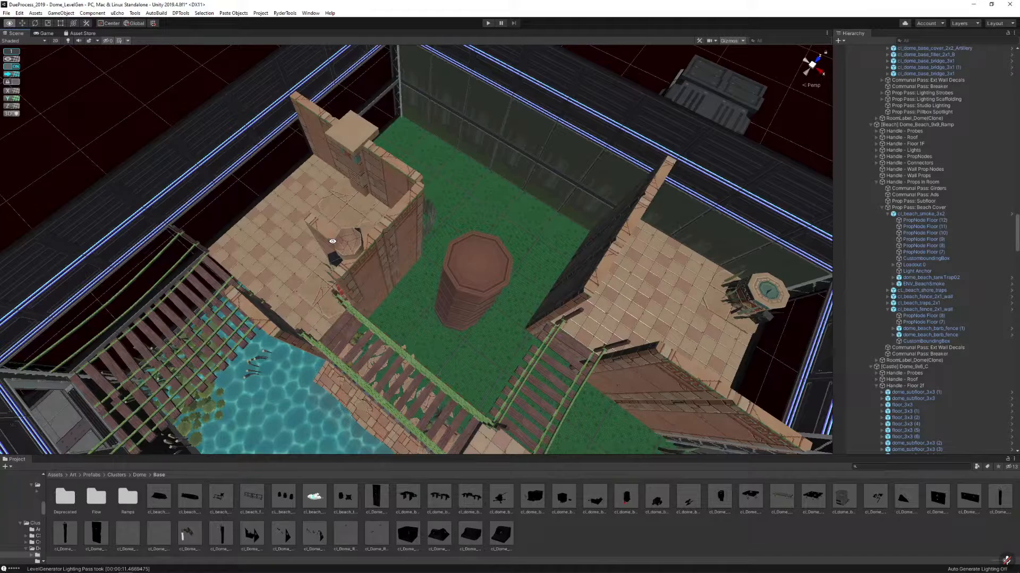
{"action": "right_click_drag", "start_coordinate": [469, 207], "coordinate": [512, 143]}
{"action": "left_click_drag", "start_coordinate": [511, 144], "coordinate": [565, 230], "text": "alt"}
{"action": "left_click_drag", "start_coordinate": [468, 226], "coordinate": [489, 232], "text": "alt"}
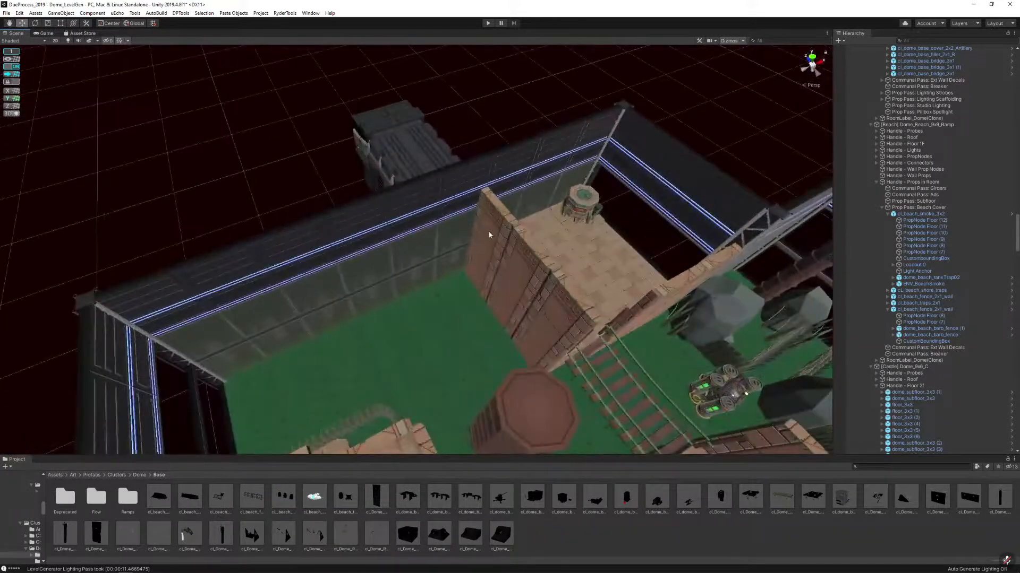
{"action": "left_click", "coordinate": [489, 232]}
{"action": "right_click_drag", "start_coordinate": [489, 232], "coordinate": [431, 245]}
{"action": "key", "text": "s"}
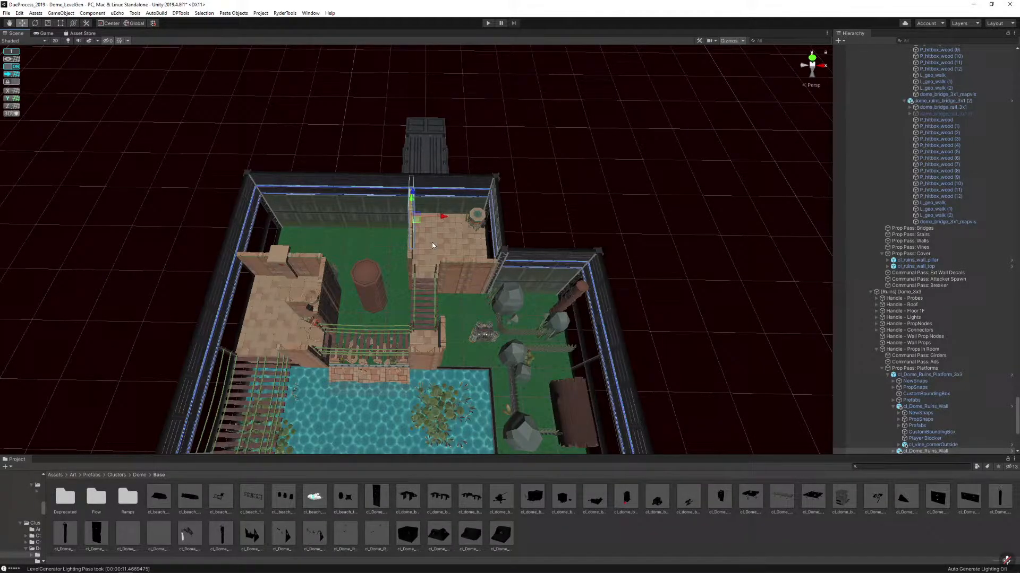
{"action": "left_click", "coordinate": [281, 118]}
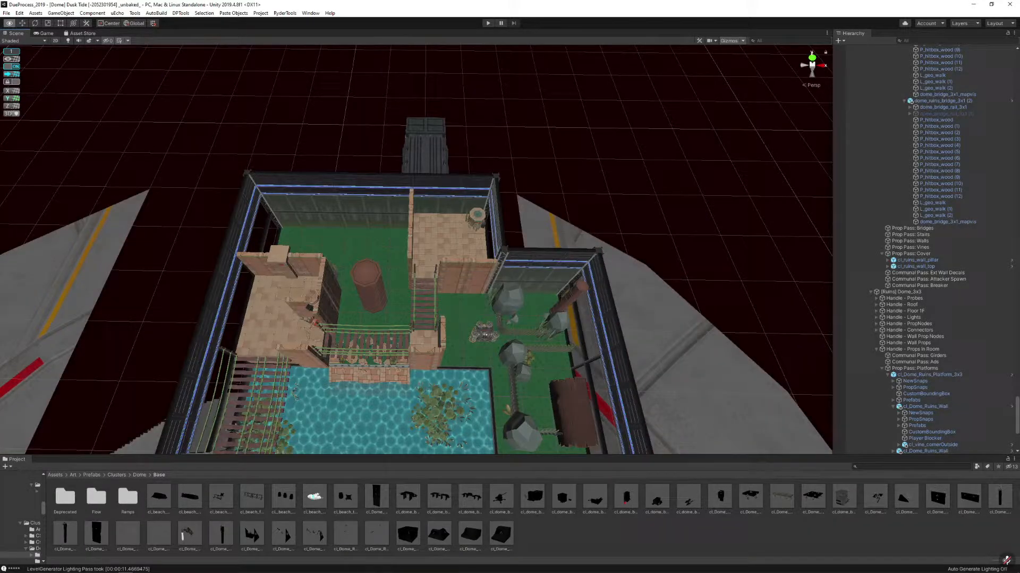
Collapse the expanded scene hierarchy to its top-level objects
{"action": "scroll", "coordinate": [971, 166], "scroll_direction": "up", "scroll_amount": 20}
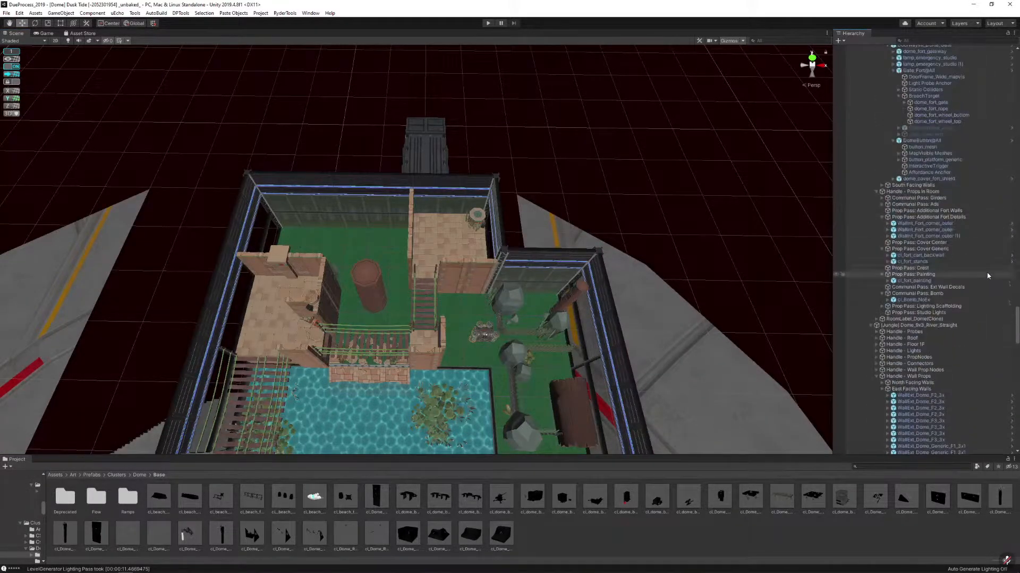
{"action": "scroll", "coordinate": [988, 276], "scroll_direction": "up", "scroll_amount": 20}
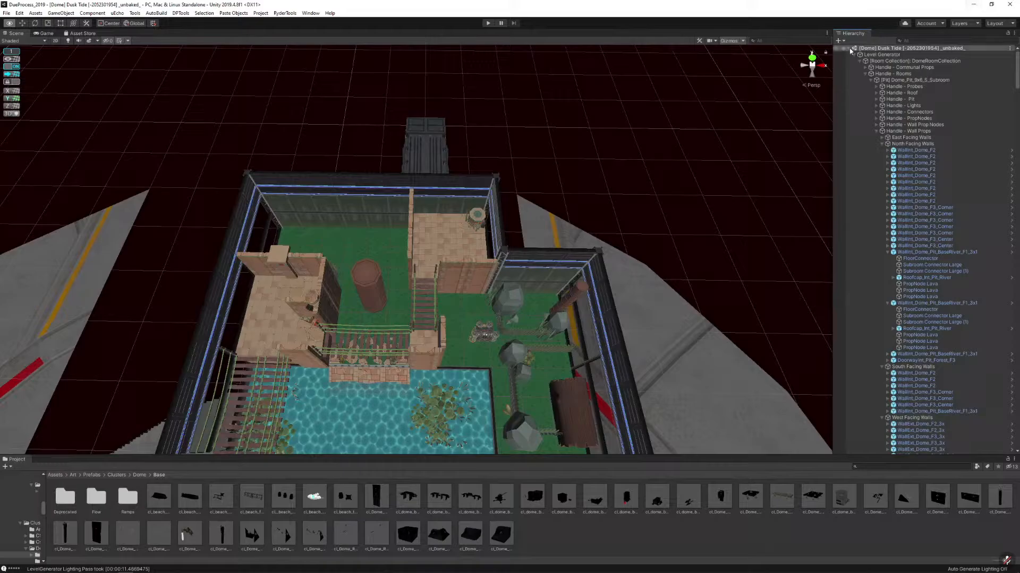
{"action": "left_click", "coordinate": [849, 49], "text": "alt"}
{"action": "left_click", "coordinate": [849, 49]}
Move all the cl_Dome_Base_TrenchFill_Outer objects into Handle - Rooms inside the DomeRoomCollection
{"action": "left_click", "coordinate": [887, 61]}
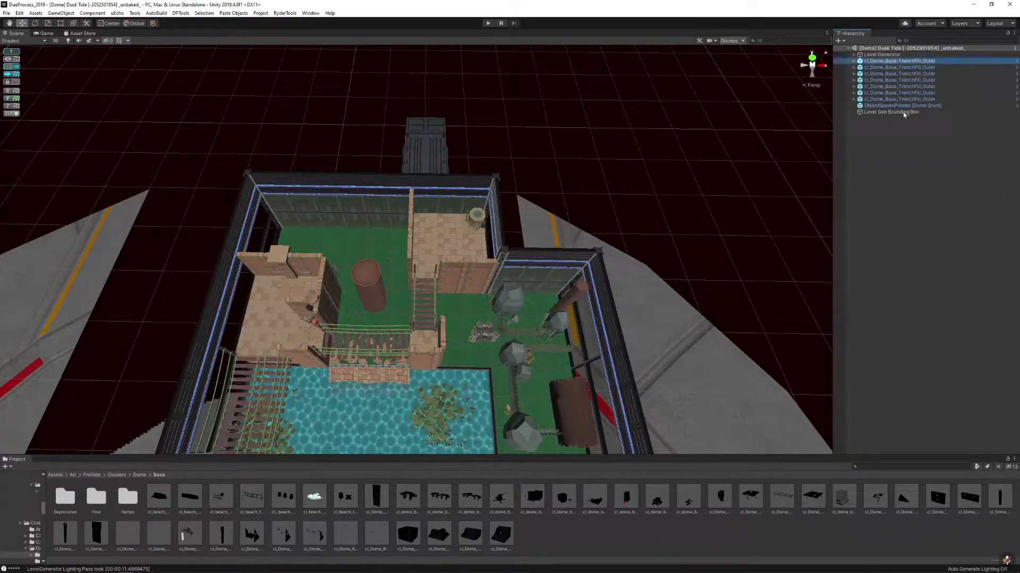
{"action": "left_click", "coordinate": [903, 100], "text": "shift"}
{"action": "left_click_drag", "start_coordinate": [902, 99], "coordinate": [910, 62]}
{"action": "left_click", "coordinate": [910, 61]}
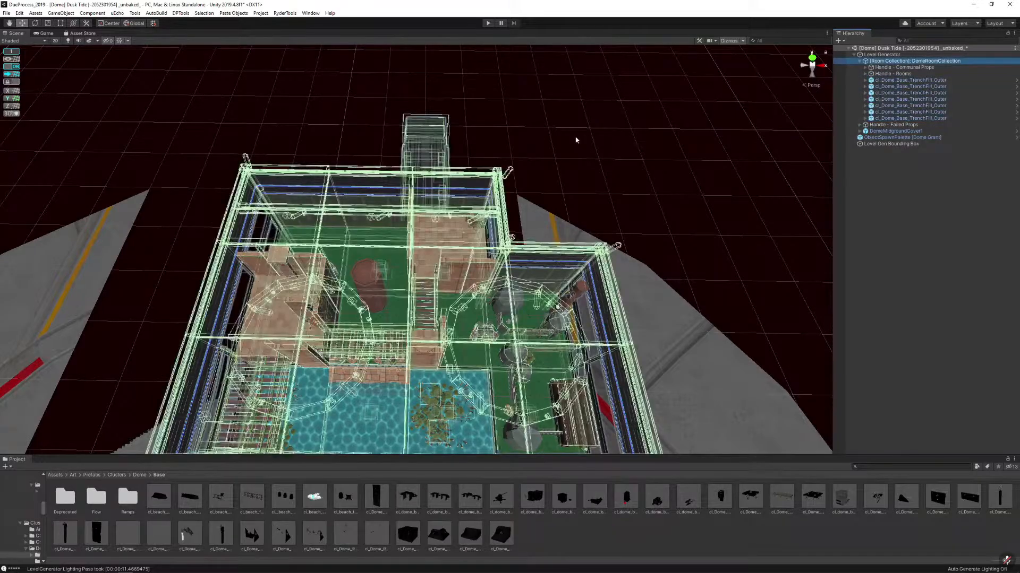
{"action": "left_click", "coordinate": [903, 81]}
{"action": "left_click", "coordinate": [921, 117], "text": "shift"}
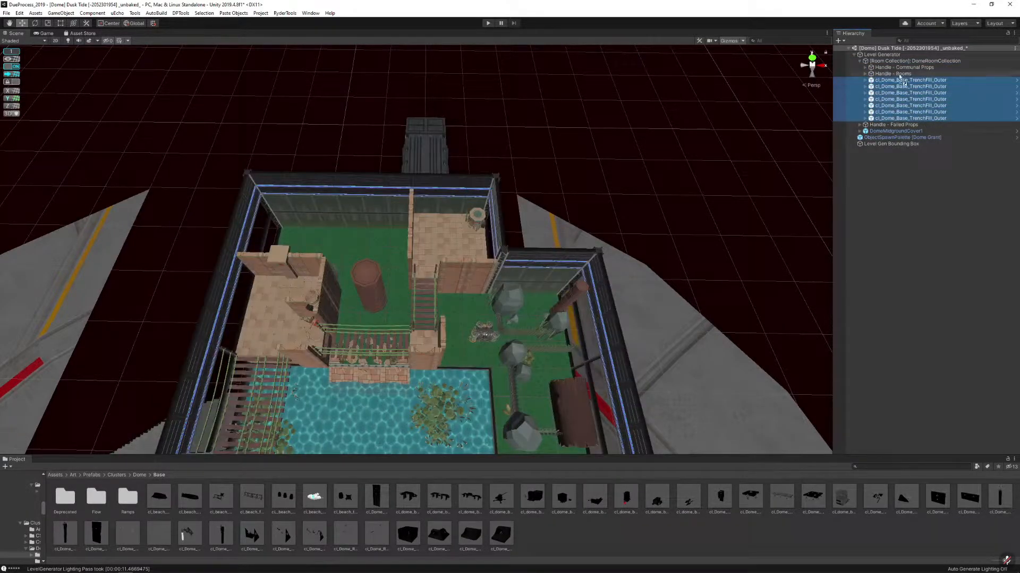
{"action": "left_click_drag", "start_coordinate": [900, 75], "coordinate": [899, 74]}
Move the whole DomeRoomCollection to position the level within the circular dome ground, and deselect it
{"action": "left_click", "coordinate": [901, 61]}
{"action": "right_click_drag", "start_coordinate": [690, 115], "coordinate": [633, 164]}
{"action": "key", "text": "s"}
{"action": "left_click_drag", "start_coordinate": [509, 299], "coordinate": [432, 355]}
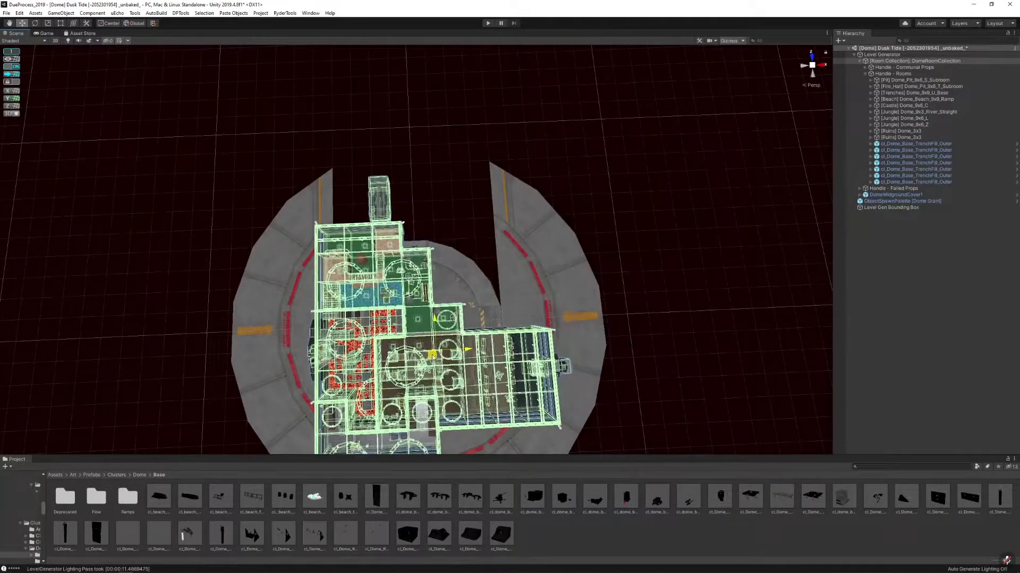
{"action": "scroll", "coordinate": [433, 355], "scroll_direction": "down", "scroll_amount": 5}
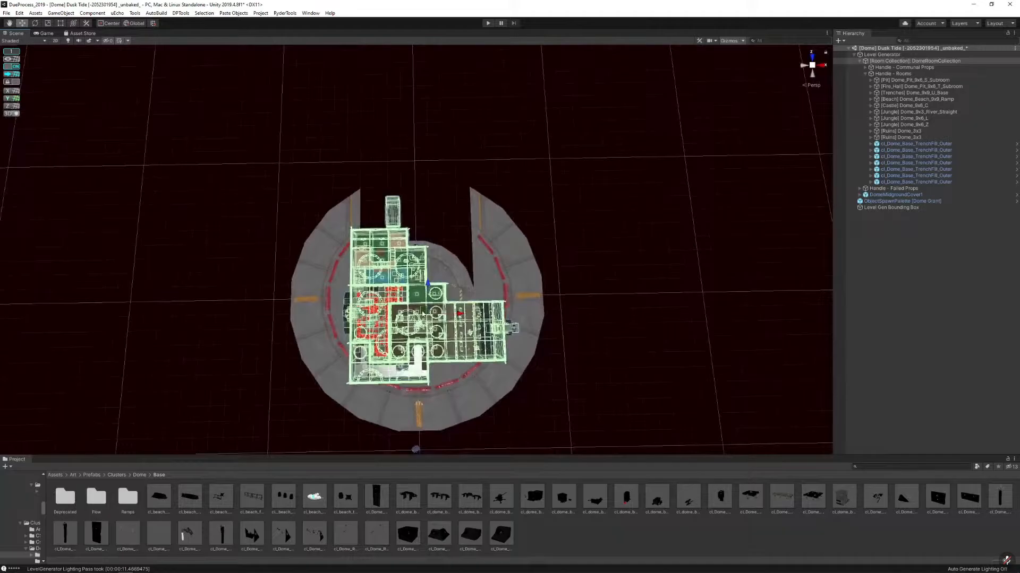
{"action": "left_click_drag", "start_coordinate": [424, 311], "coordinate": [427, 315]}
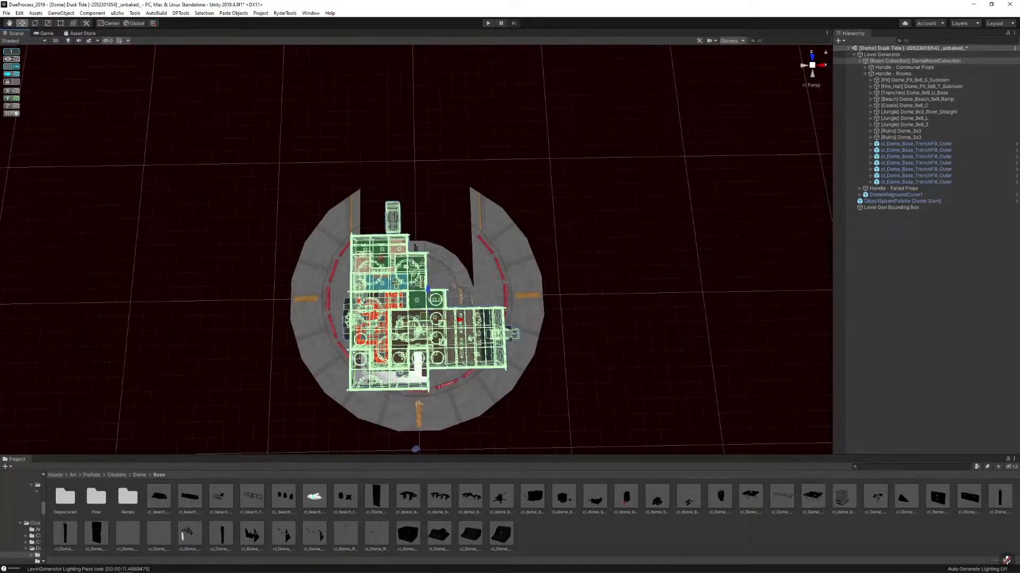
{"action": "left_click", "coordinate": [797, 289]}
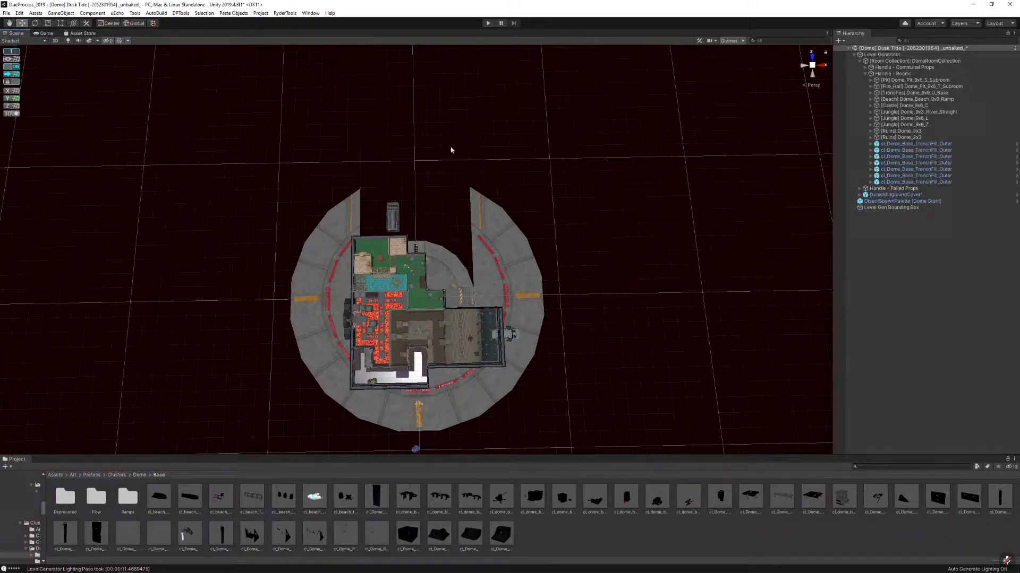
Save the changes to the current Dome scene
{"action": "left_click", "coordinate": [5, 13]}
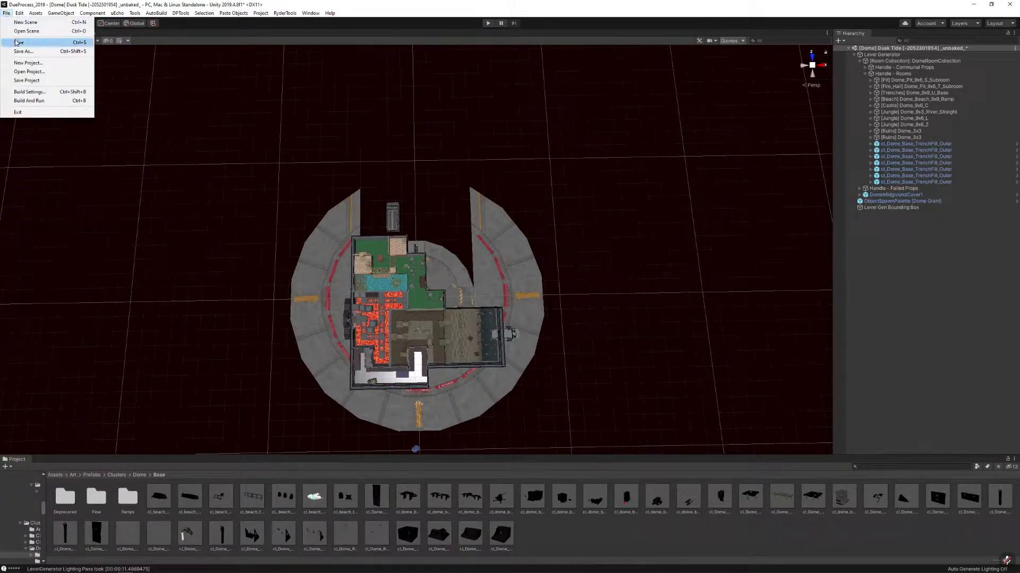
{"action": "left_click", "coordinate": [15, 41]}
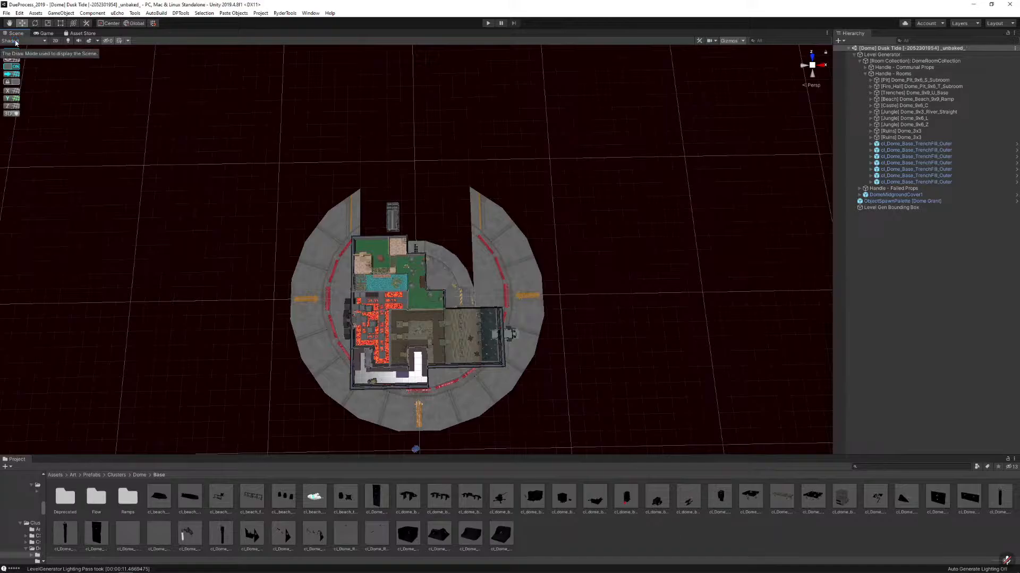
Delete the cl_corner_2x3 cover prop from the corner of the Dome_9x3_River_Straight jungle room nearest the trenches
{"action": "right_click_drag", "start_coordinate": [408, 205], "coordinate": [472, 233]}
{"action": "key", "text": "w"}
{"action": "left_click", "coordinate": [449, 229]}
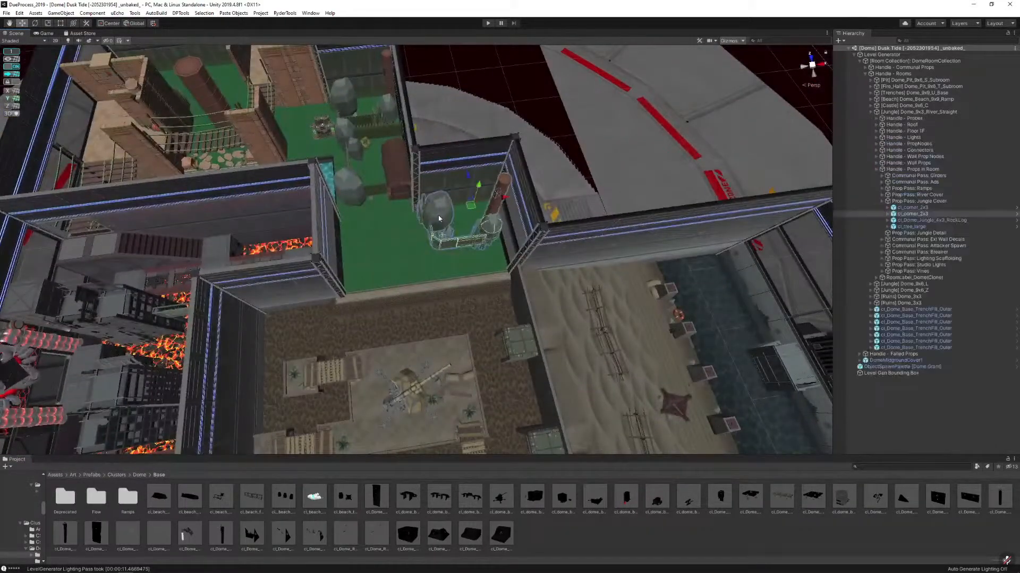
{"action": "key", "text": "Delete"}
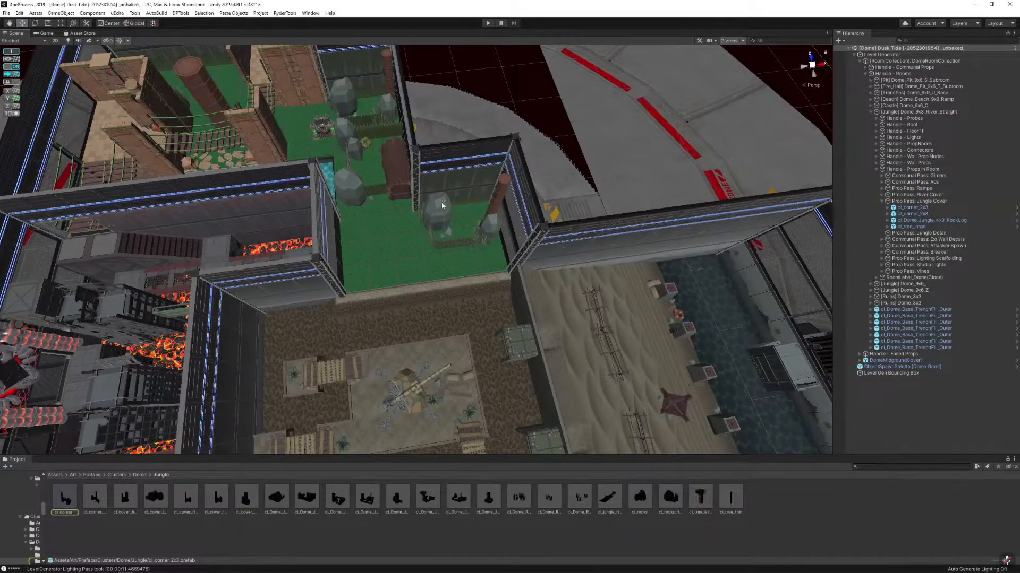
Duplicate the cl_tree_large prop and move the copy into the emptied corner of the river jungle room
{"action": "left_click", "coordinate": [216, 98]}
{"action": "key", "text": "ctrl+d"}
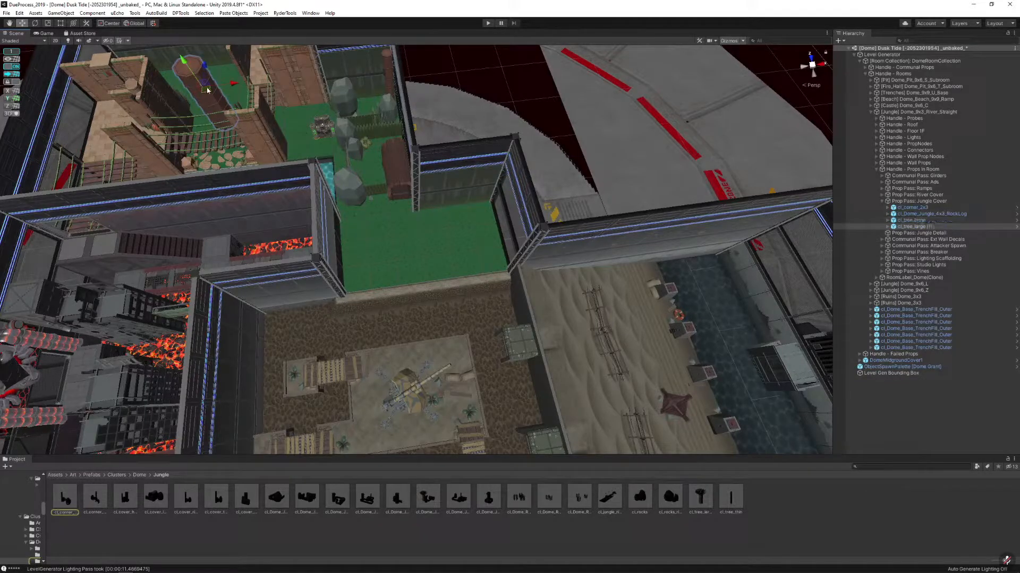
{"action": "left_click_drag", "start_coordinate": [217, 99], "coordinate": [482, 215]}
{"action": "right_click_drag", "start_coordinate": [478, 212], "coordinate": [535, 228]}
Move the cl_Dome_Jungle_4x3_RockLog cover cluster along the room toward the duplicated tree
{"action": "left_click", "coordinate": [423, 206]}
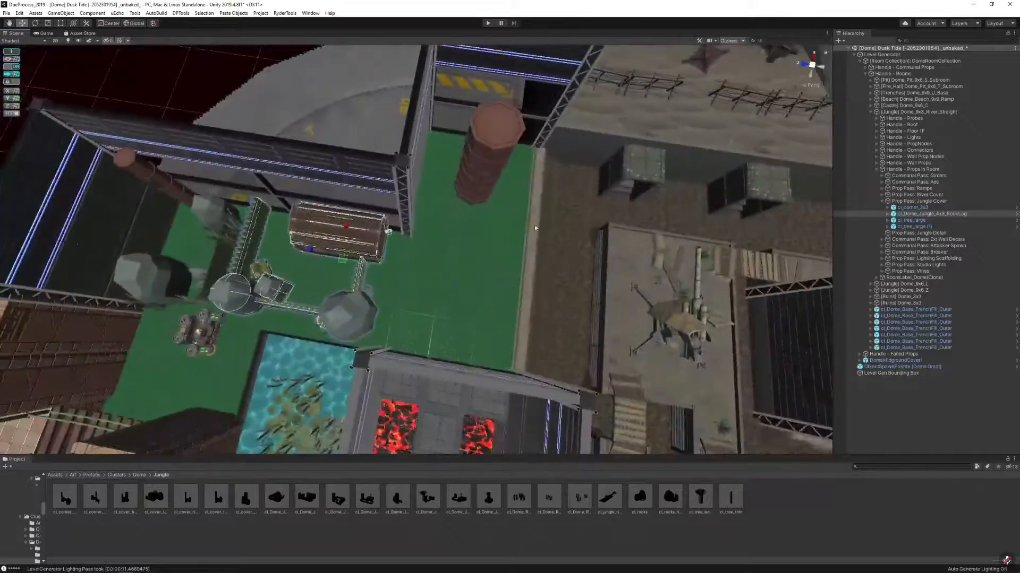
{"action": "left_click_drag", "start_coordinate": [306, 251], "coordinate": [381, 254]}
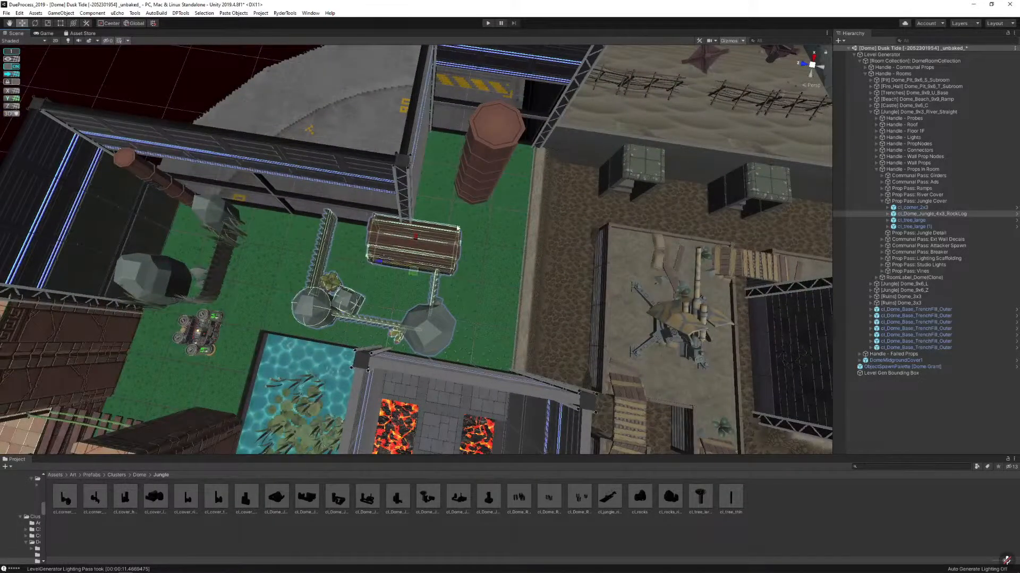
{"action": "right_click_drag", "start_coordinate": [457, 228], "coordinate": [477, 229]}
{"action": "mouse_move", "coordinate": [424, 265]}
{"action": "left_mouse_down"}
{"action": "mouse_move", "coordinate": [397, 266]}
{"action": "mouse_move", "coordinate": [413, 265]}
{"action": "left_mouse_up"}
{"action": "right_click_drag", "start_coordinate": [414, 265], "coordinate": [367, 206]}
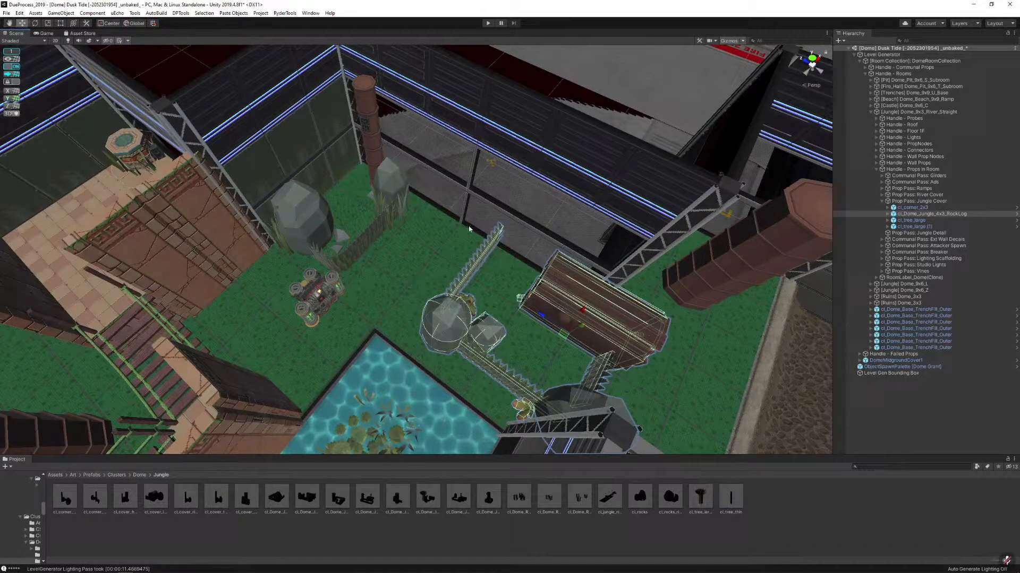
Move dome_jungle_grass_wall_double out from between the rocks to the edge of the river water
{"action": "right_click_drag", "start_coordinate": [468, 225], "coordinate": [463, 256]}
{"action": "left_click", "coordinate": [444, 257]}
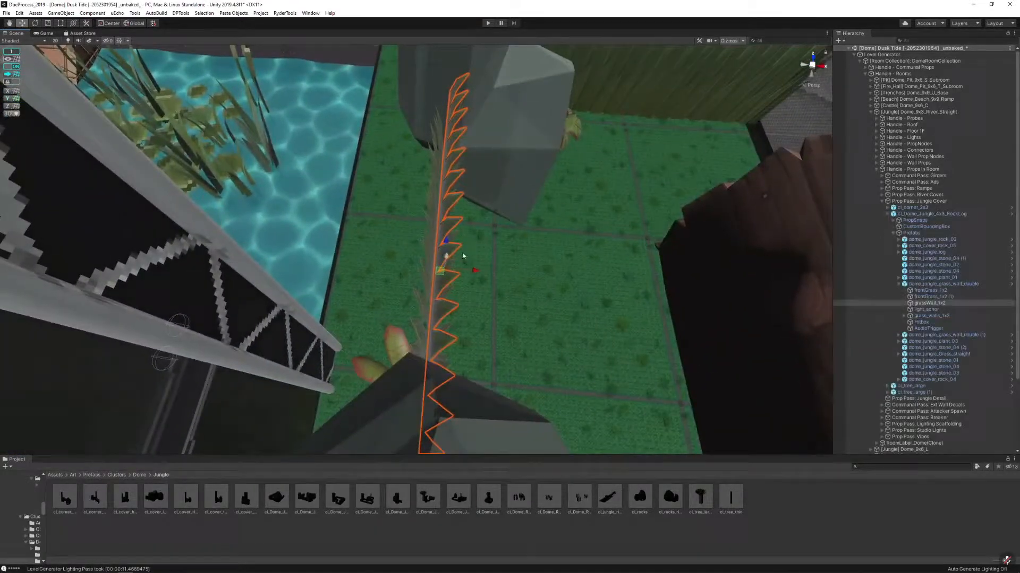
{"action": "left_click", "coordinate": [913, 286]}
{"action": "right_click_drag", "start_coordinate": [384, 253], "coordinate": [450, 234]}
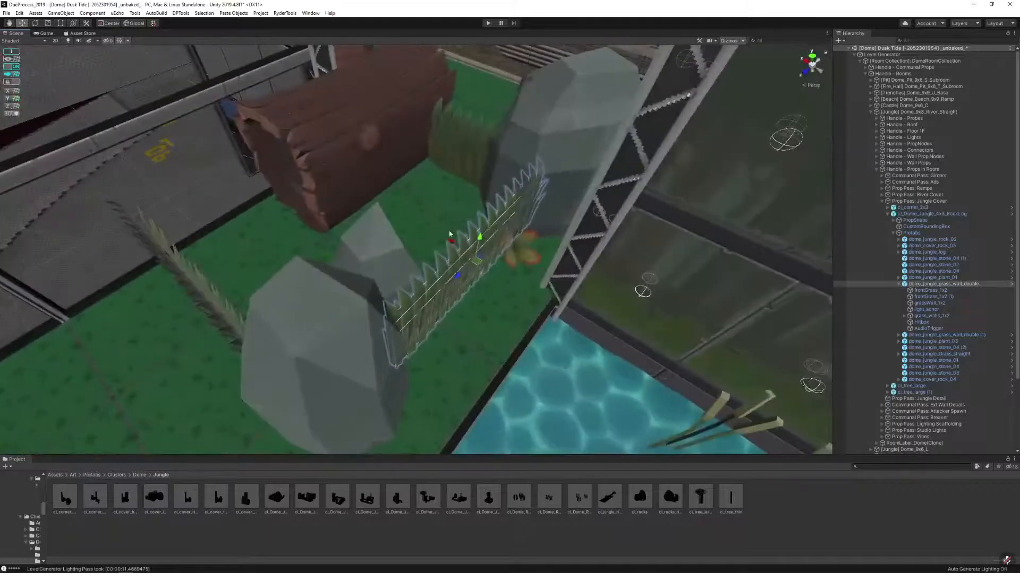
{"action": "left_click_drag", "start_coordinate": [463, 242], "coordinate": [510, 258]}
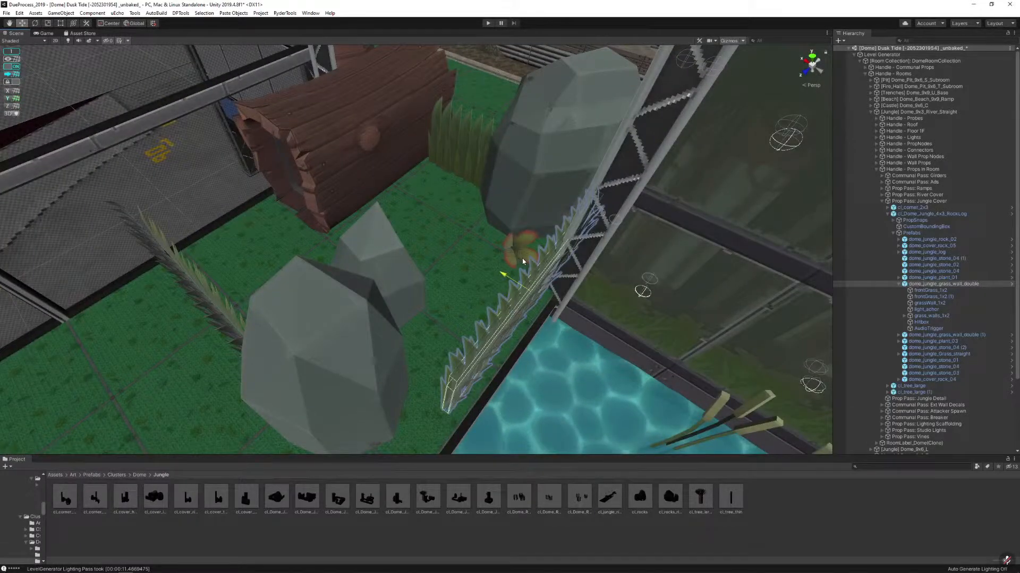
Deactivate the smaller dome_cover_rock_05 and shift dome_cover_rock_04 toward the end of the riverside grass wall
{"action": "right_click_drag", "start_coordinate": [458, 253], "coordinate": [402, 287]}
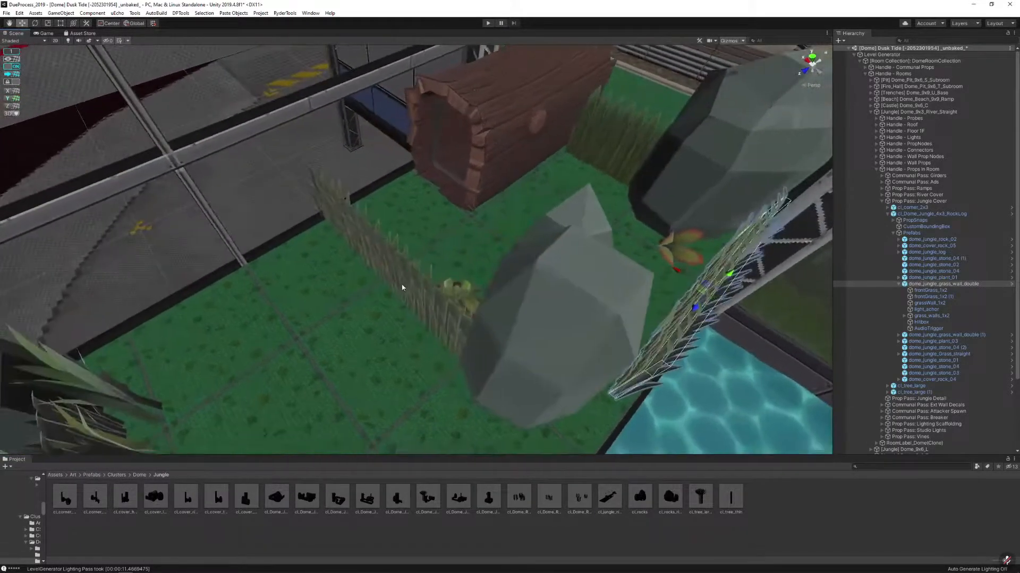
{"action": "left_click", "coordinate": [534, 305]}
{"action": "left_click", "coordinate": [546, 304]}
{"action": "right_click_drag", "start_coordinate": [548, 304], "coordinate": [455, 329]}
{"action": "left_click", "coordinate": [515, 291], "text": "shift"}
{"action": "left_click", "coordinate": [417, 236]}
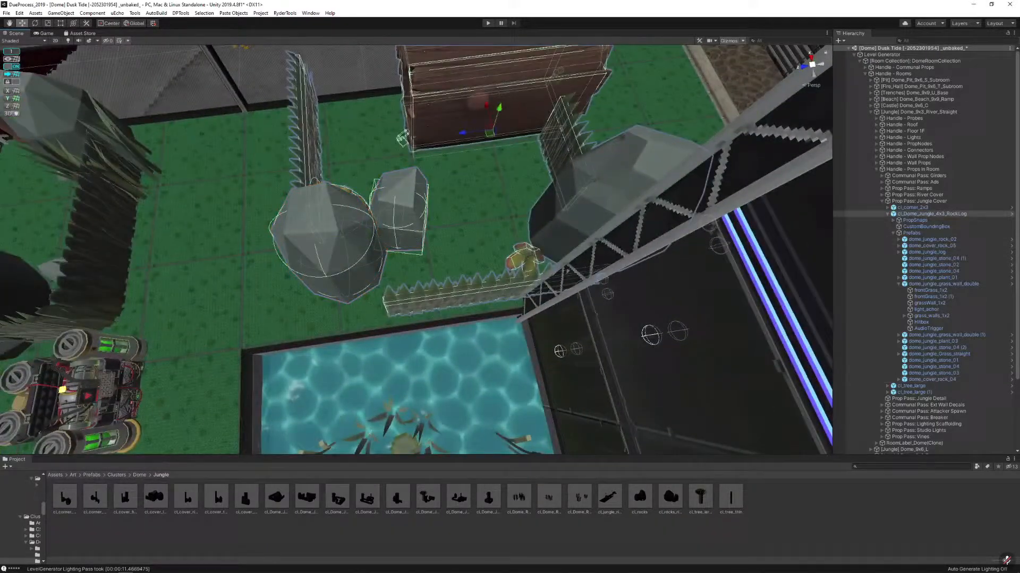
{"action": "left_click", "coordinate": [404, 197]}
{"action": "key", "text": "alt+shift+a"}
{"action": "left_click", "coordinate": [364, 239]}
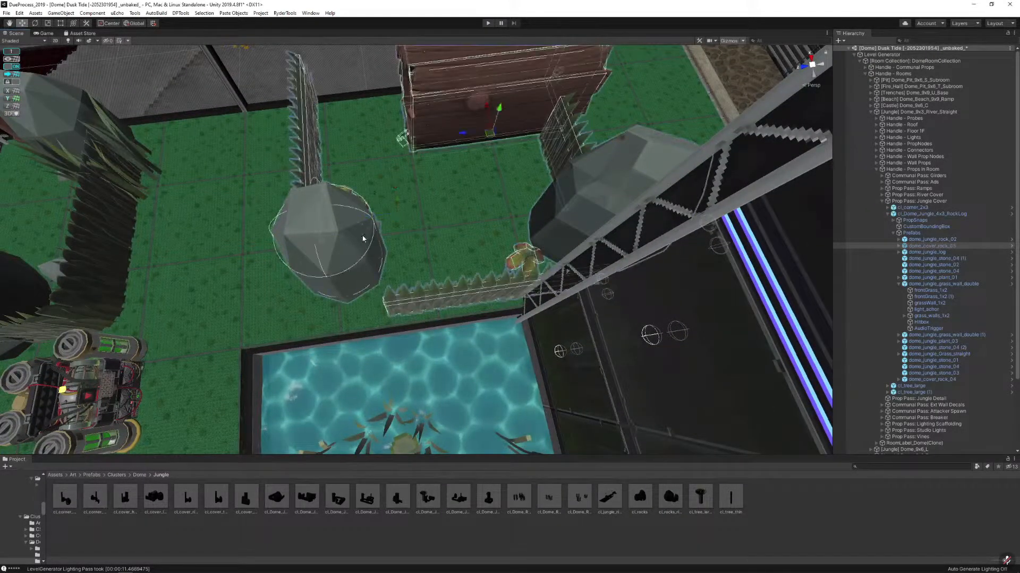
{"action": "left_click", "coordinate": [363, 239]}
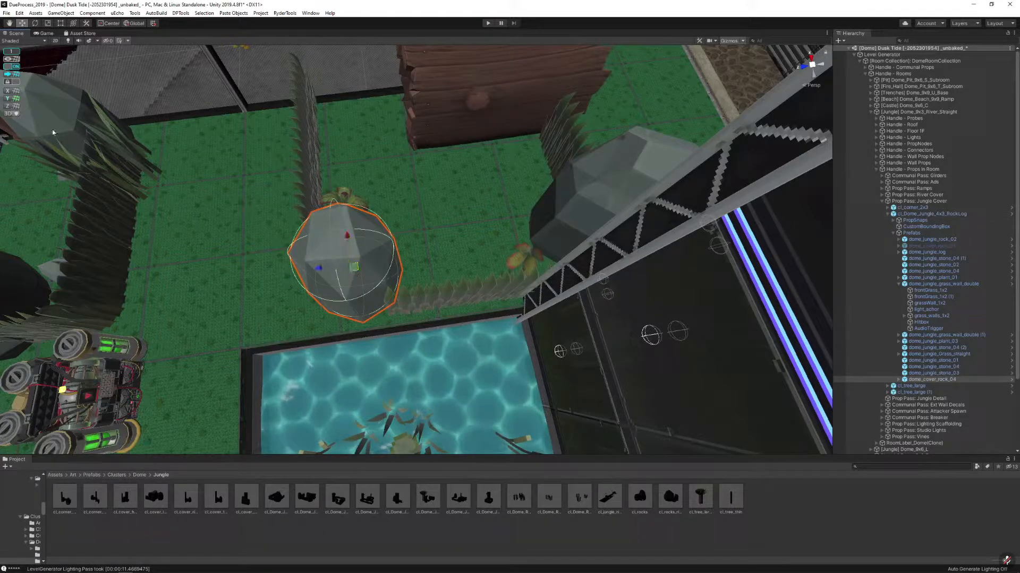
Shift dome_jungle_grass_wall_double (1) sideways beside the cover rock together with dome_jungle_plant_01, dome_jungle_stone_04 (1) and dome_jungle_stone_01
{"action": "right_click_drag", "start_coordinate": [342, 249], "coordinate": [858, 324]}
{"action": "left_click", "coordinate": [433, 251]}
{"action": "left_click", "coordinate": [412, 236]}
{"action": "left_click", "coordinate": [854, 335]}
{"action": "right_click_drag", "start_coordinate": [536, 324], "coordinate": [314, 143]}
{"action": "left_click", "coordinate": [385, 366]}
{"action": "left_click", "coordinate": [388, 375], "text": "shift"}
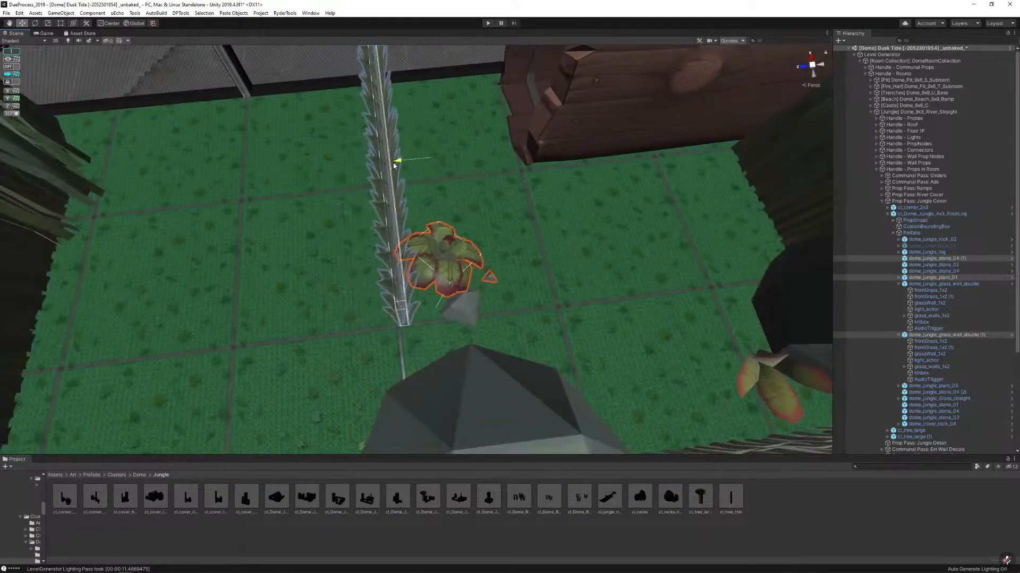
{"action": "left_click", "coordinate": [464, 312], "text": "shift"}
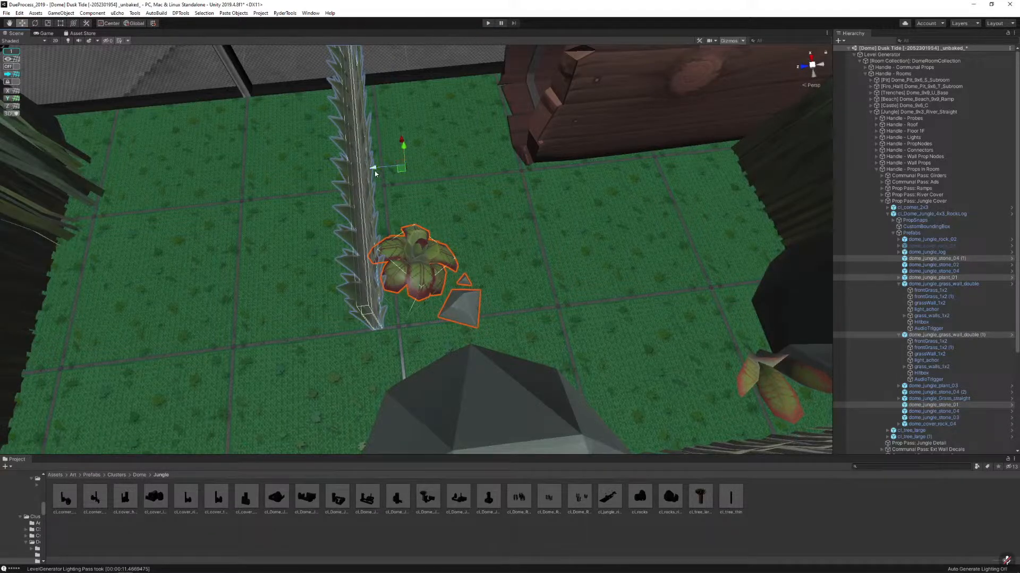
{"action": "left_click_drag", "start_coordinate": [375, 174], "coordinate": [397, 172]}
Scale dome_jungle_grass_wall_double (1) lengthwise so that it reaches the cover rock by the river
{"action": "right_click_drag", "start_coordinate": [397, 172], "coordinate": [378, 256]}
{"action": "left_click", "coordinate": [374, 244]}
{"action": "left_click", "coordinate": [378, 256]}
{"action": "key", "text": "r"}
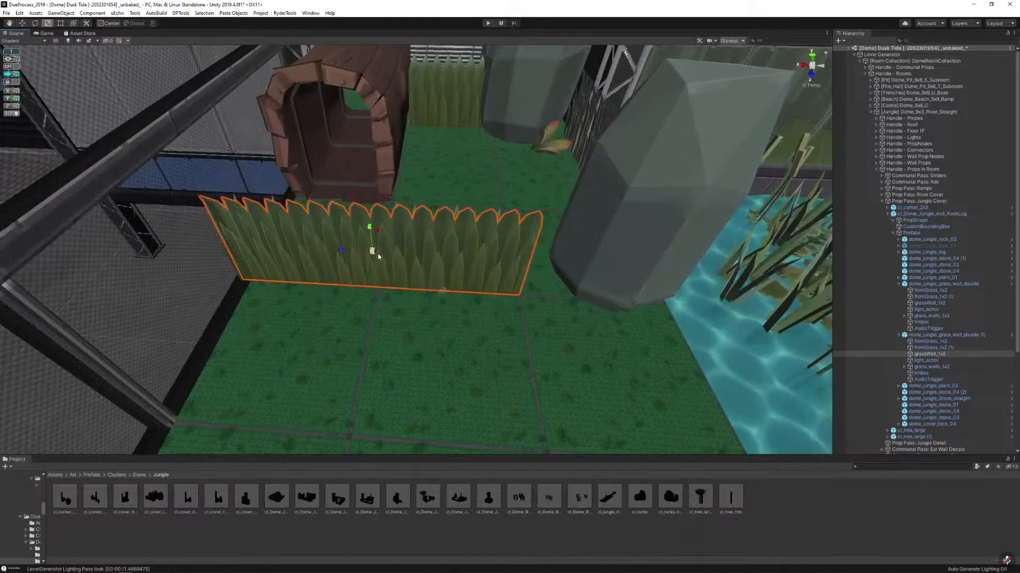
{"action": "left_click", "coordinate": [962, 336]}
{"action": "left_click", "coordinate": [958, 283]}
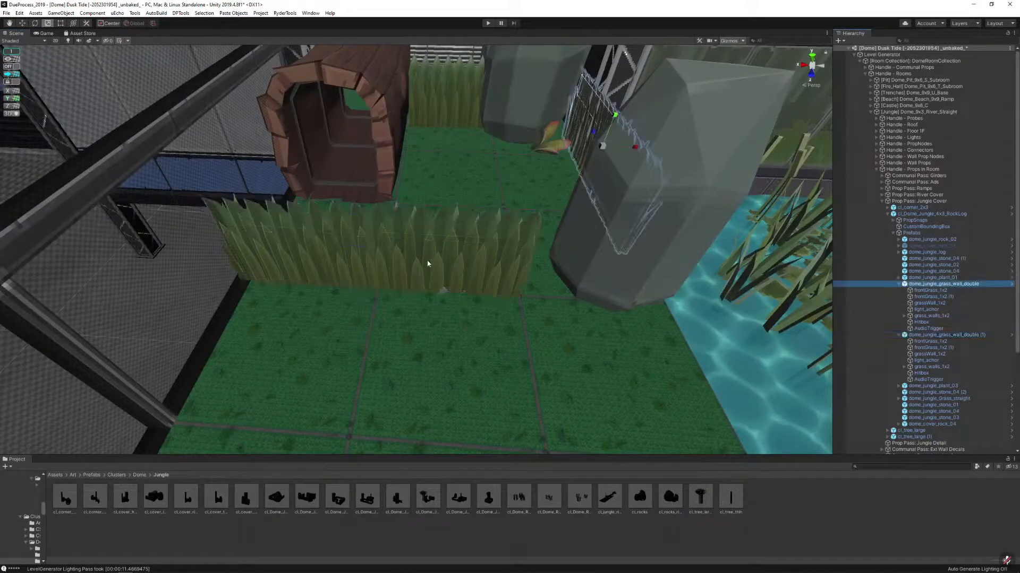
{"action": "left_click", "coordinate": [384, 254]}
{"action": "left_click_drag", "start_coordinate": [340, 244], "coordinate": [372, 247]}
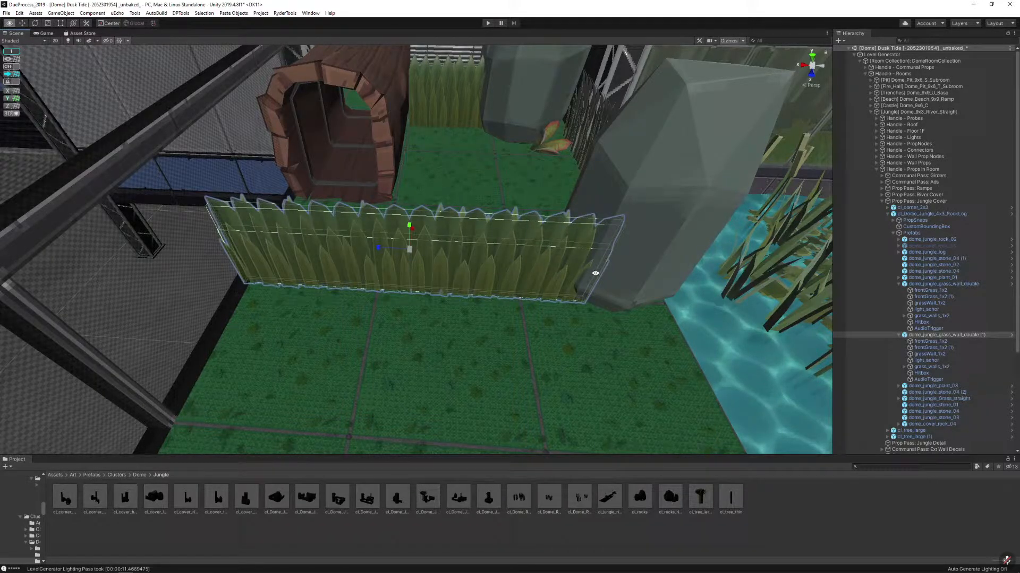
Move the stretched grass wall, dome_cover_rock_04, dome_jungle_plant_01 and the two stones beside them together away from the log
{"action": "left_click_drag", "start_coordinate": [562, 286], "coordinate": [418, 273], "text": "alt"}
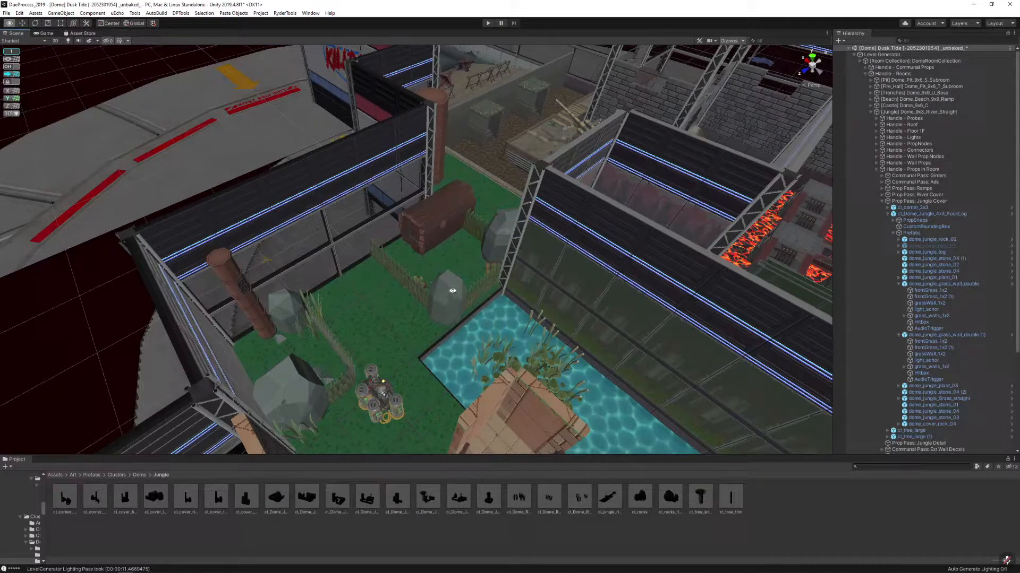
{"action": "scroll", "coordinate": [453, 290], "scroll_direction": "up", "scroll_amount": 5}
{"action": "left_click", "coordinate": [419, 292]}
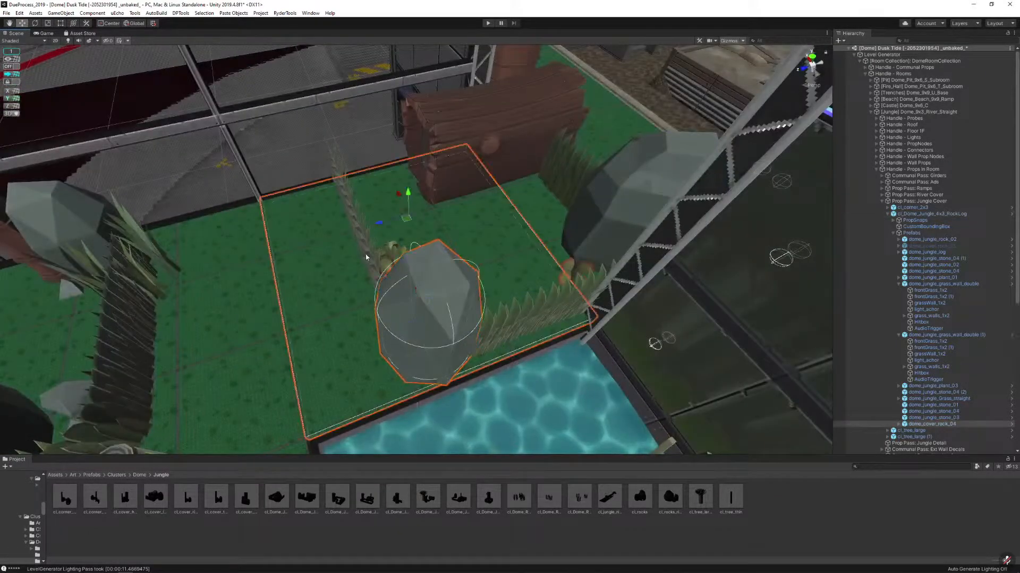
{"action": "scroll", "coordinate": [365, 257], "scroll_direction": "up", "scroll_amount": 4}
{"action": "left_click_drag", "start_coordinate": [365, 258], "coordinate": [254, 226], "text": "alt"}
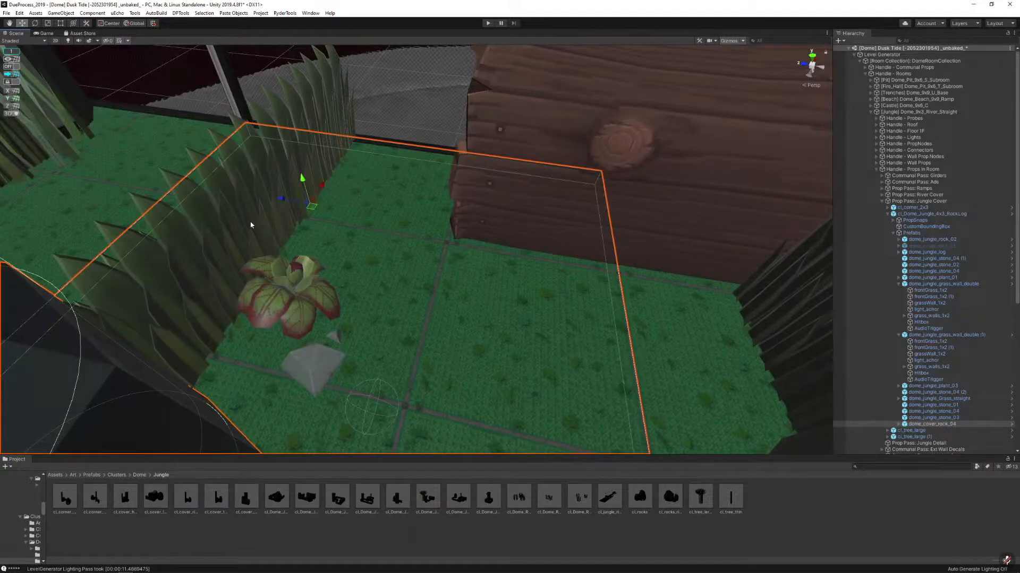
{"action": "left_click_drag", "start_coordinate": [243, 239], "coordinate": [437, 180], "text": "alt"}
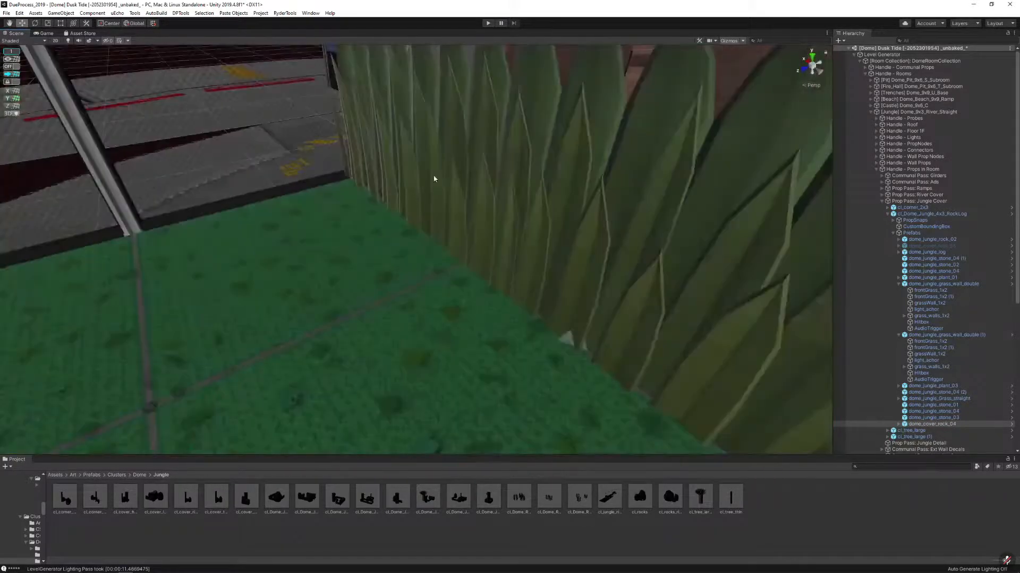
{"action": "left_click", "coordinate": [466, 170]}
{"action": "key", "text": "f"}
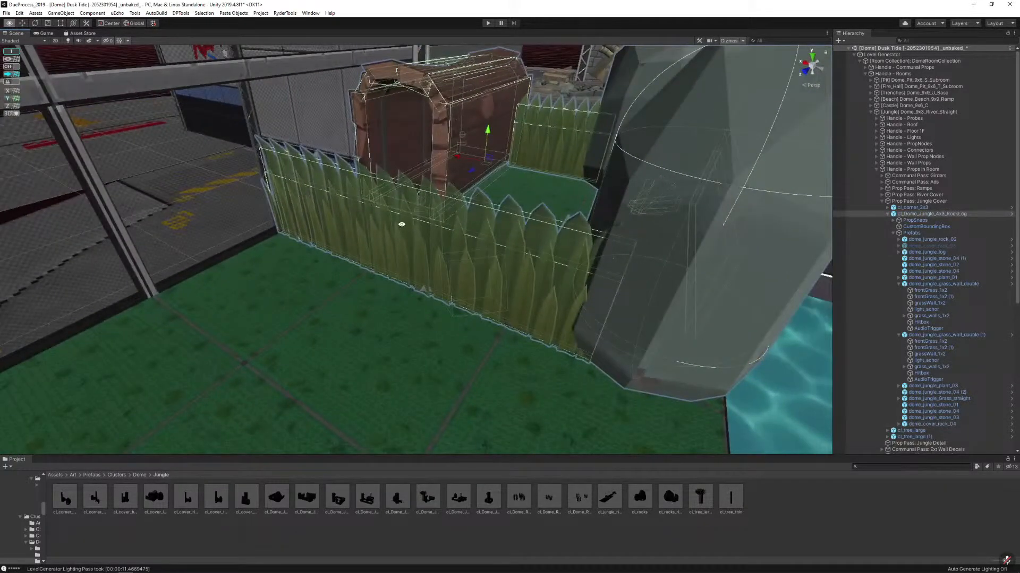
{"action": "left_click", "coordinate": [402, 226]}
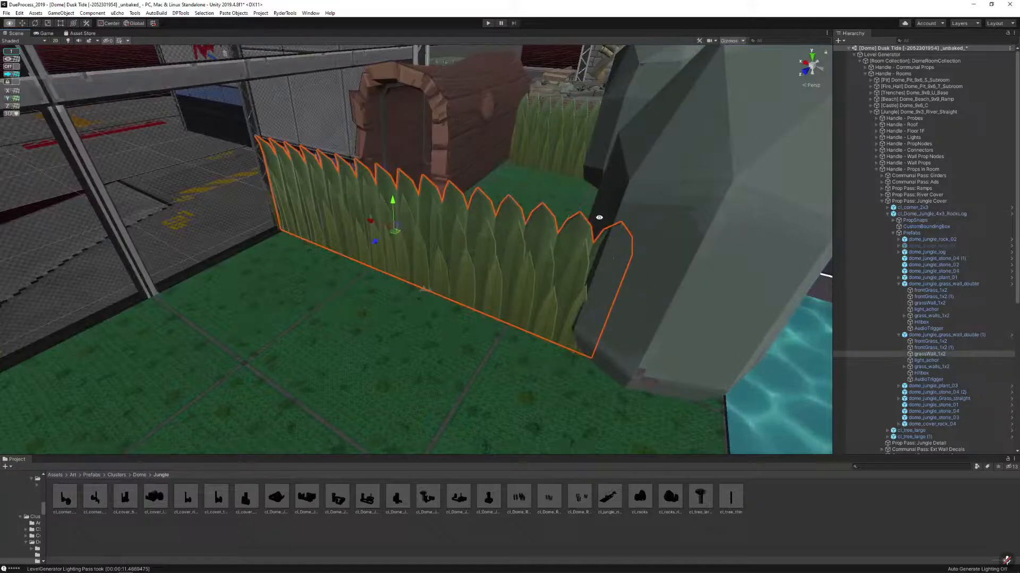
{"action": "left_click", "coordinate": [955, 335]}
{"action": "left_click", "coordinate": [675, 263], "text": "shift"}
{"action": "left_click_drag", "start_coordinate": [676, 263], "coordinate": [535, 290], "text": "alt"}
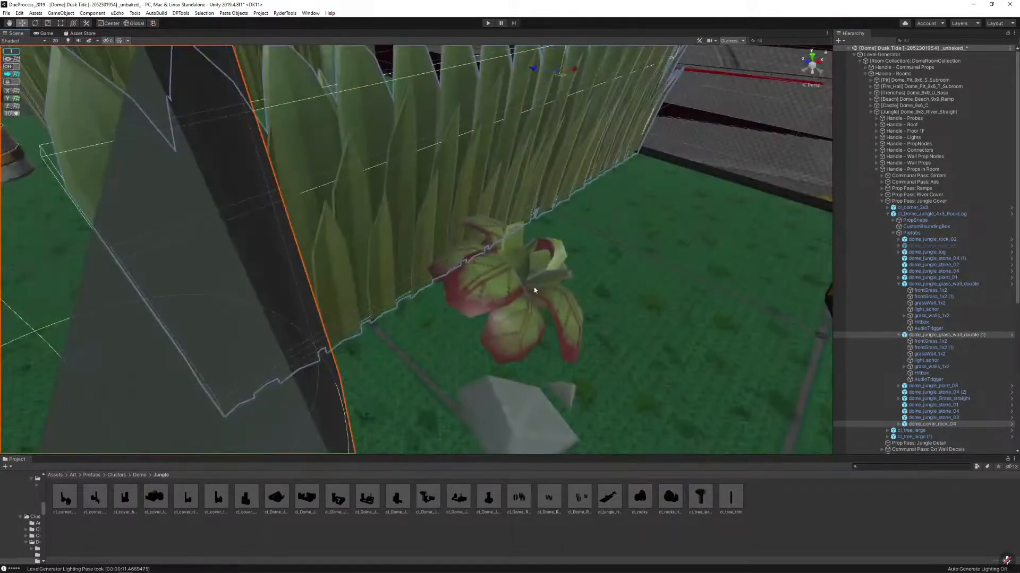
{"action": "left_click", "coordinate": [517, 353], "text": "shift"}
{"action": "left_click", "coordinate": [526, 401], "text": "shift"}
{"action": "left_click", "coordinate": [563, 394], "text": "shift"}
{"action": "left_click_drag", "start_coordinate": [427, 273], "coordinate": [528, 274], "text": "alt"}
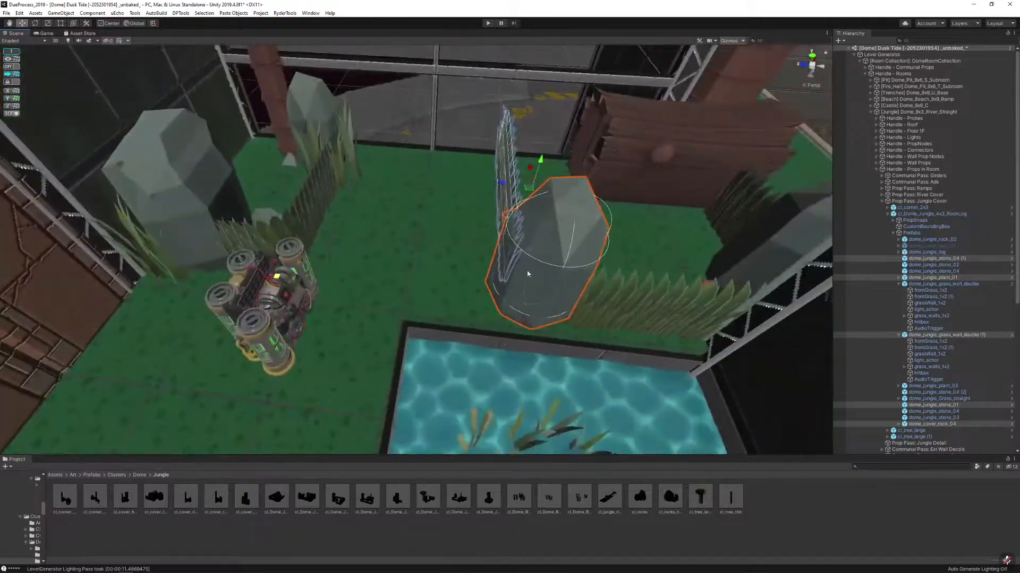
{"action": "left_click_drag", "start_coordinate": [494, 182], "coordinate": [414, 181]}
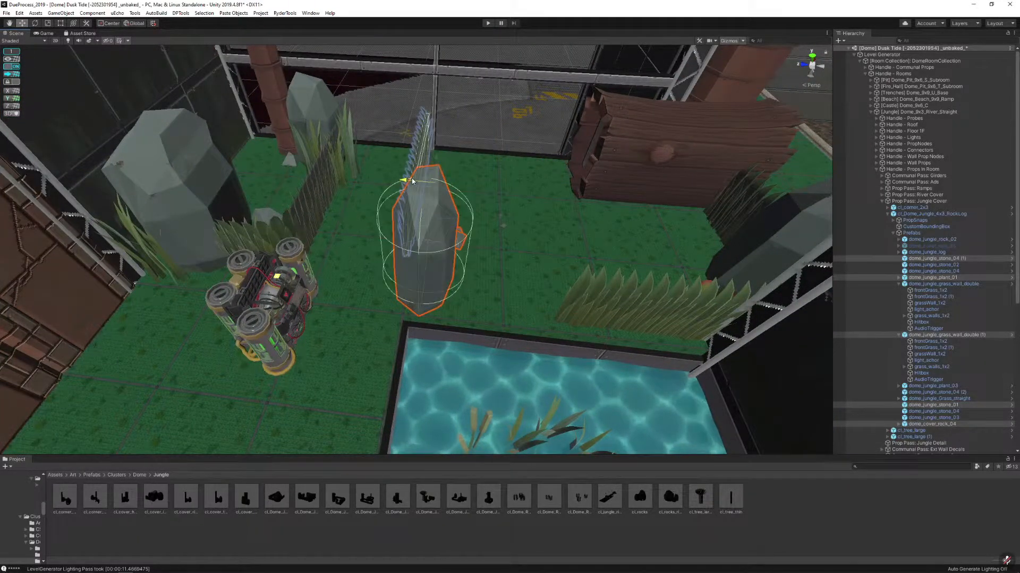
Delete the remaining cl_corner_2x3 cover prop at the far end of the river jungle room
{"action": "right_click_drag", "start_coordinate": [412, 181], "coordinate": [382, 191]}
{"action": "left_click", "coordinate": [385, 190]}
{"action": "key", "text": "Delete"}
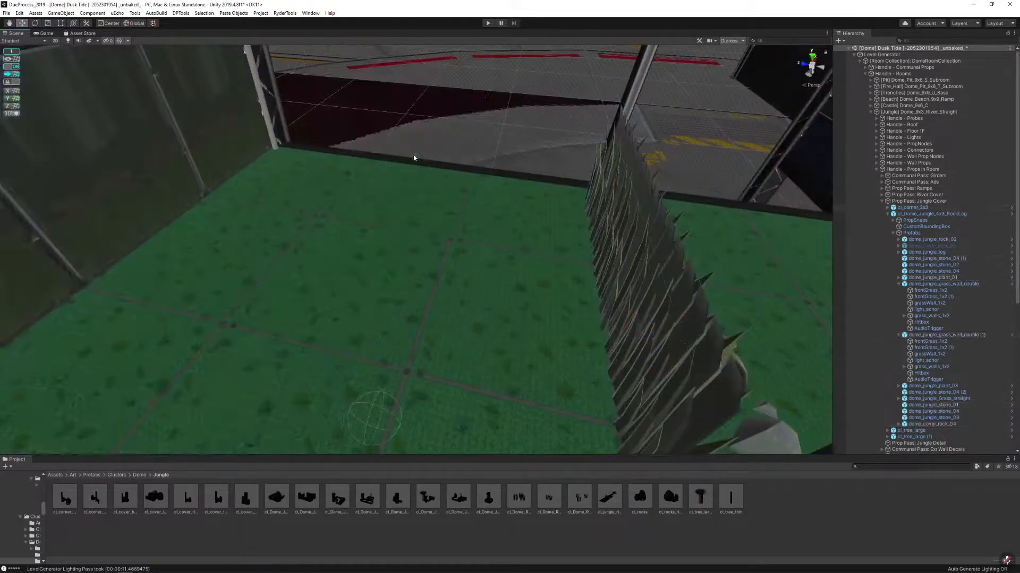
Turn off grid snapping and move dome_jungle_plant_01 and the four loose stones around it together up against the cover rock
{"action": "right_click_drag", "start_coordinate": [414, 158], "coordinate": [335, 217]}
{"action": "left_click", "coordinate": [403, 240]}
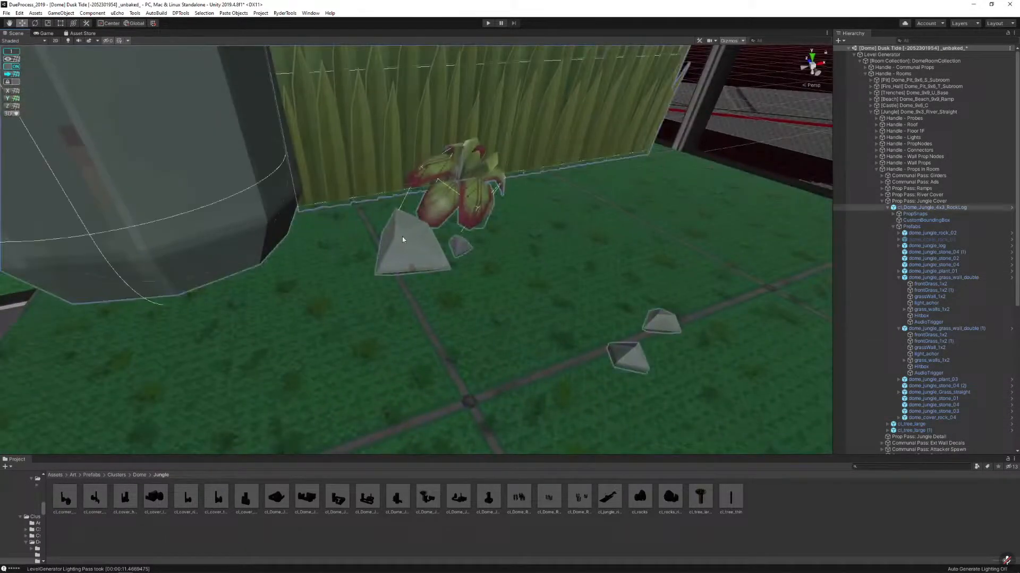
{"action": "left_click", "coordinate": [462, 199]}
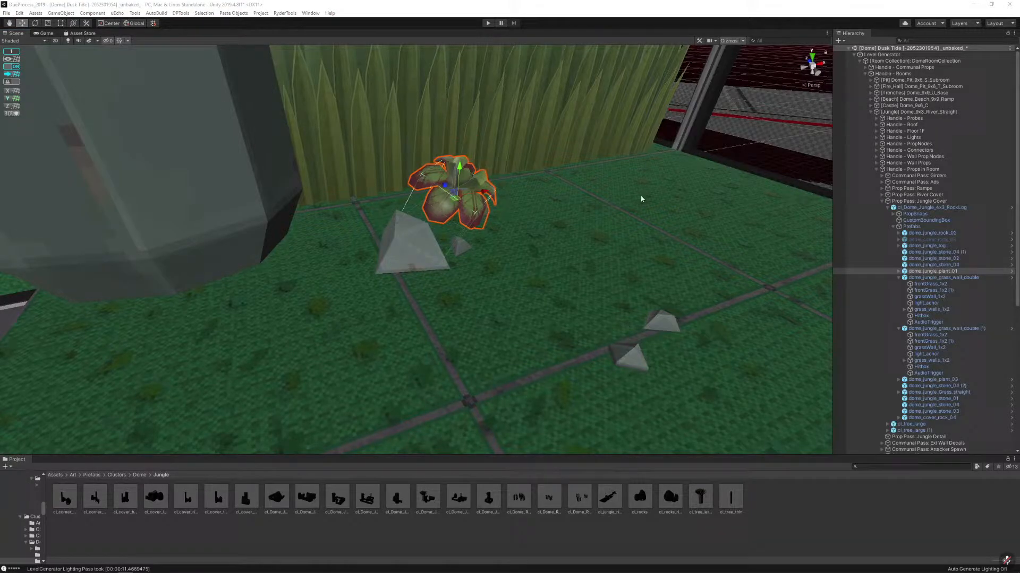
{"action": "left_click", "coordinate": [432, 243], "text": "shift"}
{"action": "left_click", "coordinate": [460, 247], "text": "shift"}
{"action": "left_click", "coordinate": [631, 357], "text": "shift"}
{"action": "left_click", "coordinate": [661, 335], "text": "shift"}
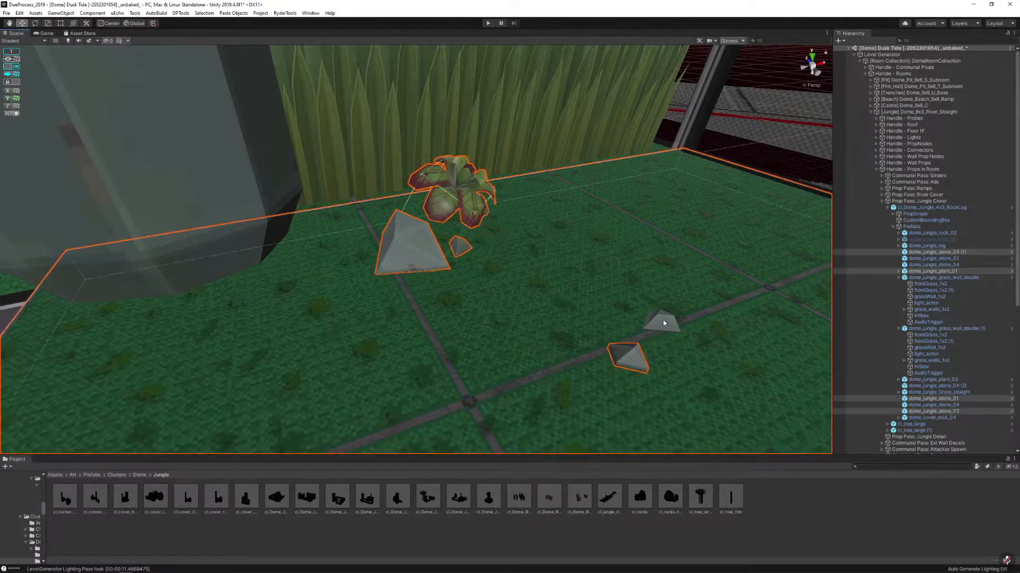
{"action": "left_click", "coordinate": [667, 319], "text": "ctrl"}
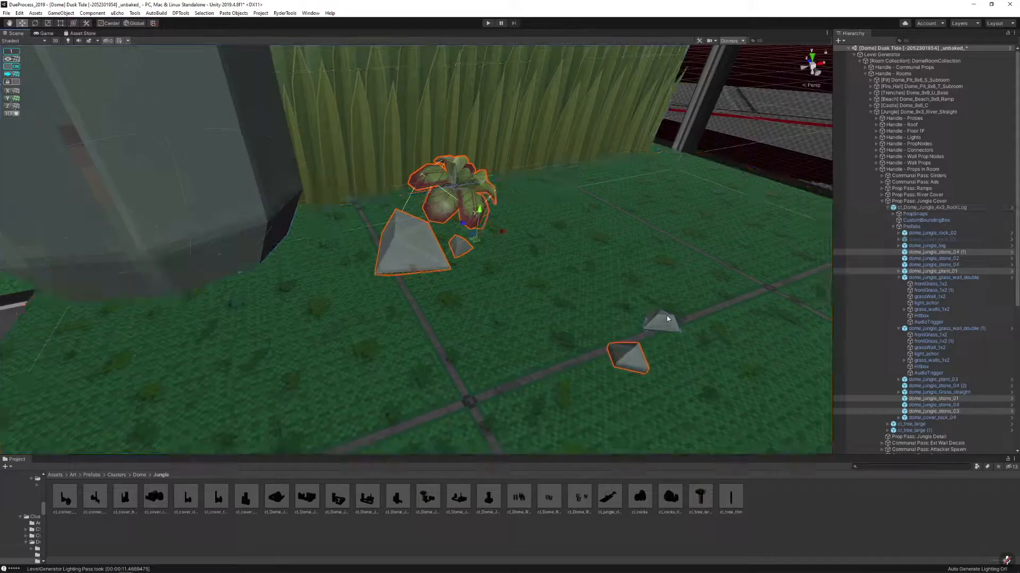
{"action": "left_click", "coordinate": [663, 320], "text": "ctrl"}
{"action": "key", "text": "w"}
{"action": "right_click_drag", "start_coordinate": [663, 320], "coordinate": [600, 313]}
{"action": "key", "text": "s"}
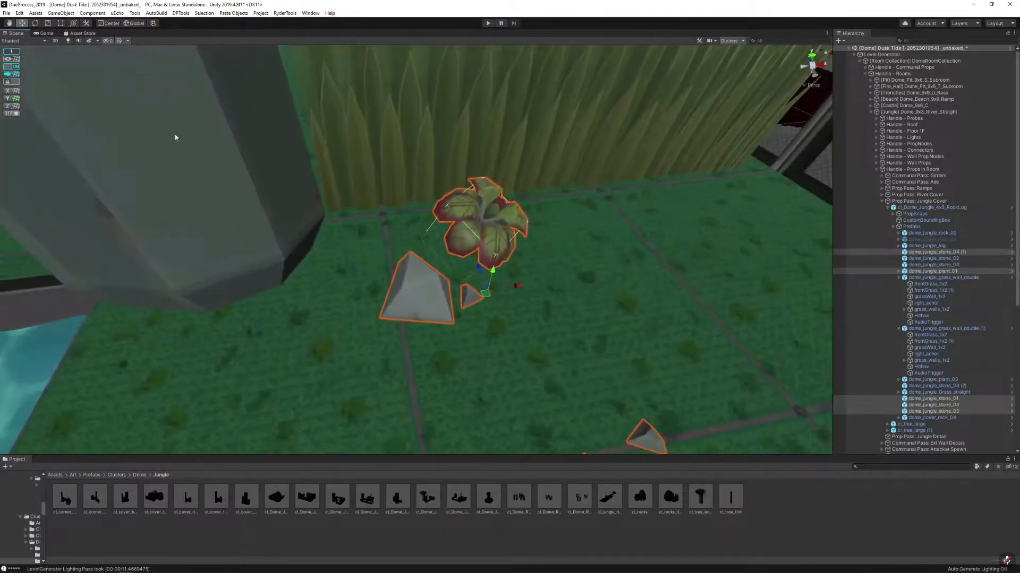
{"action": "left_click", "coordinate": [16, 67]}
{"action": "right_click_drag", "start_coordinate": [255, 95], "coordinate": [287, 130]}
{"action": "key", "text": "s"}
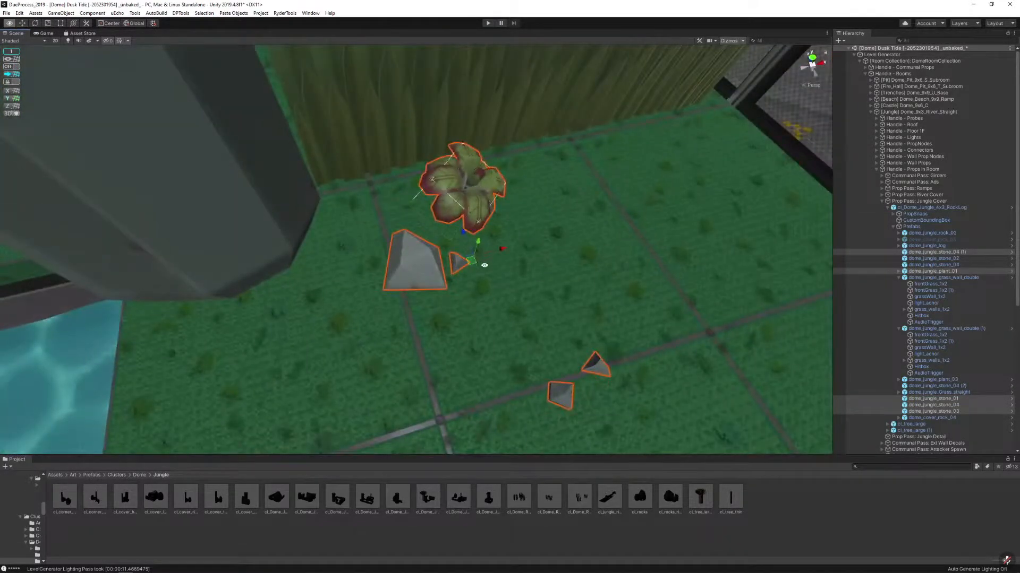
{"action": "left_click_drag", "start_coordinate": [474, 264], "coordinate": [353, 266]}
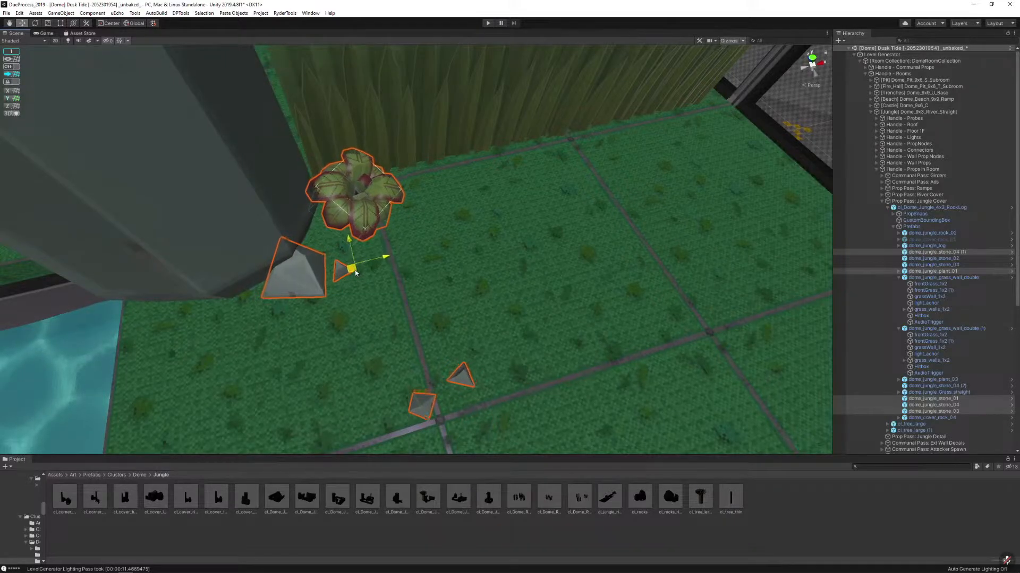
Nudge dome_jungle_grass_wall_double (1) sideways so it lines up with the middle of the cover rock
{"action": "left_click", "coordinate": [414, 144]}
{"action": "right_click_drag", "start_coordinate": [273, 194], "coordinate": [563, 157]}
{"action": "left_click", "coordinate": [407, 224]}
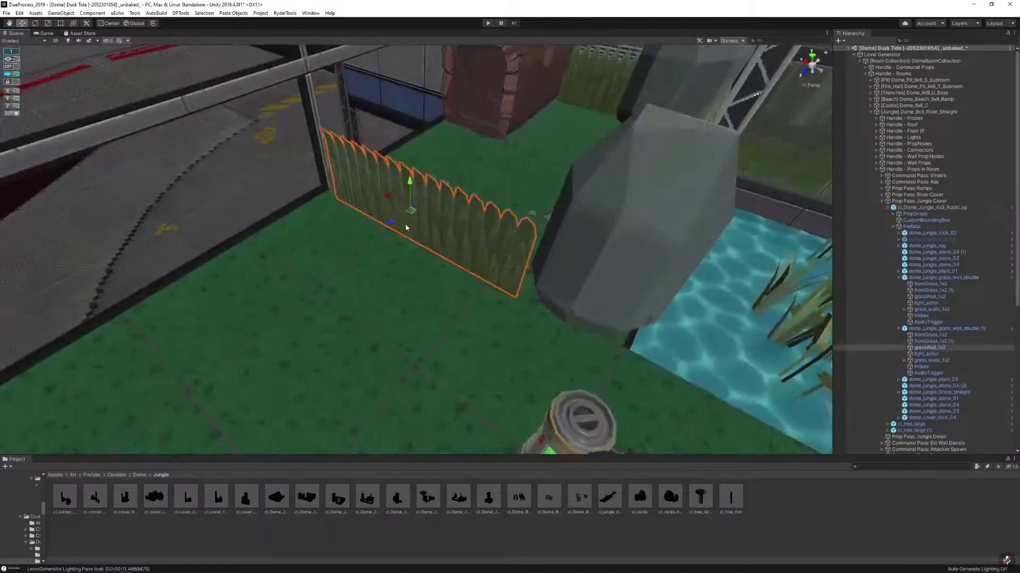
{"action": "right_click_drag", "start_coordinate": [408, 224], "coordinate": [386, 206]}
{"action": "key", "text": "w"}
{"action": "key", "text": "f"}
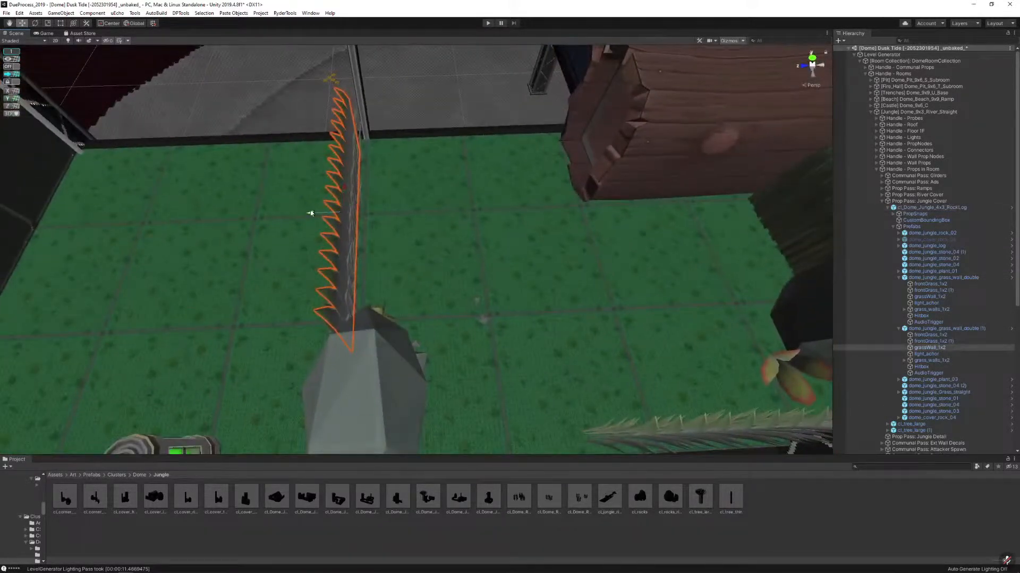
{"action": "left_click", "coordinate": [955, 328]}
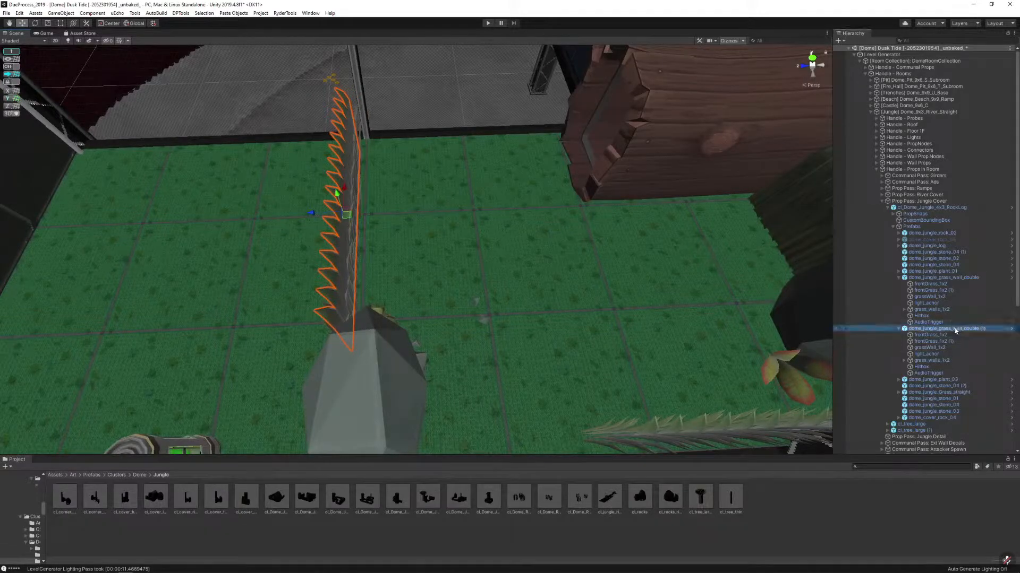
{"action": "left_click_drag", "start_coordinate": [316, 215], "coordinate": [322, 216]}
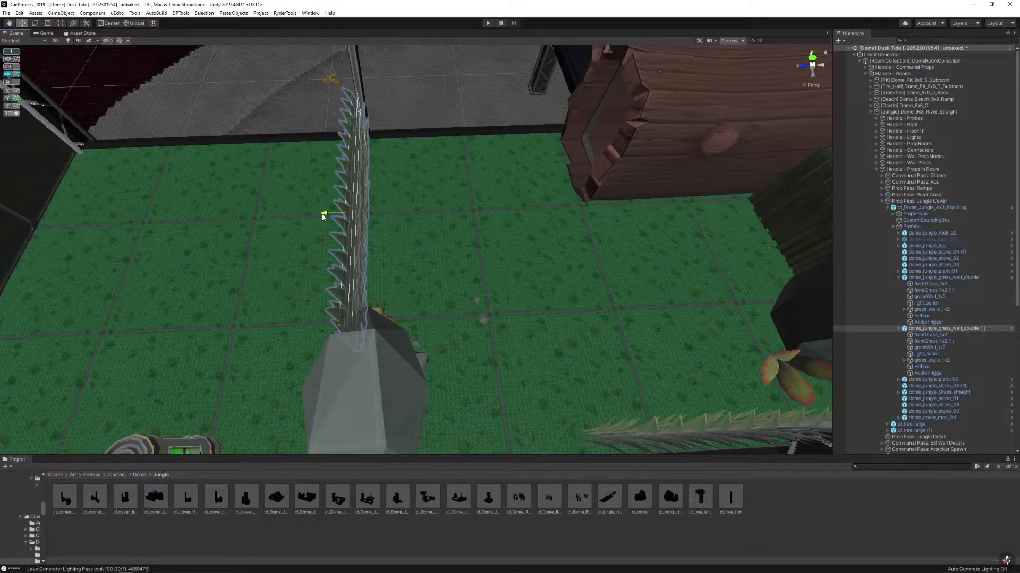
Rescale dome_jungle_grass_wall_double (1) and slide it lengthwise to fit between the window frame and the cover rock
{"action": "right_click_drag", "start_coordinate": [323, 216], "coordinate": [556, 172]}
{"action": "key", "text": "r"}
{"action": "right_click_drag", "start_coordinate": [435, 216], "coordinate": [587, 218]}
{"action": "key", "text": "w"}
{"action": "right_click_drag", "start_coordinate": [452, 269], "coordinate": [315, 240]}
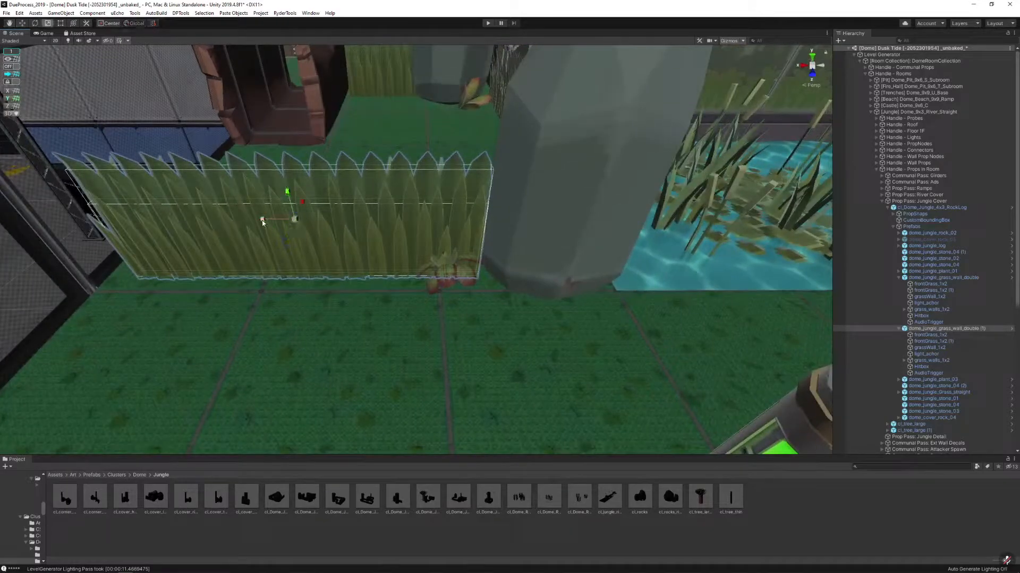
{"action": "left_click_drag", "start_coordinate": [261, 220], "coordinate": [258, 219]}
{"action": "right_click_drag", "start_coordinate": [258, 219], "coordinate": [260, 218]}
{"action": "key", "text": "w"}
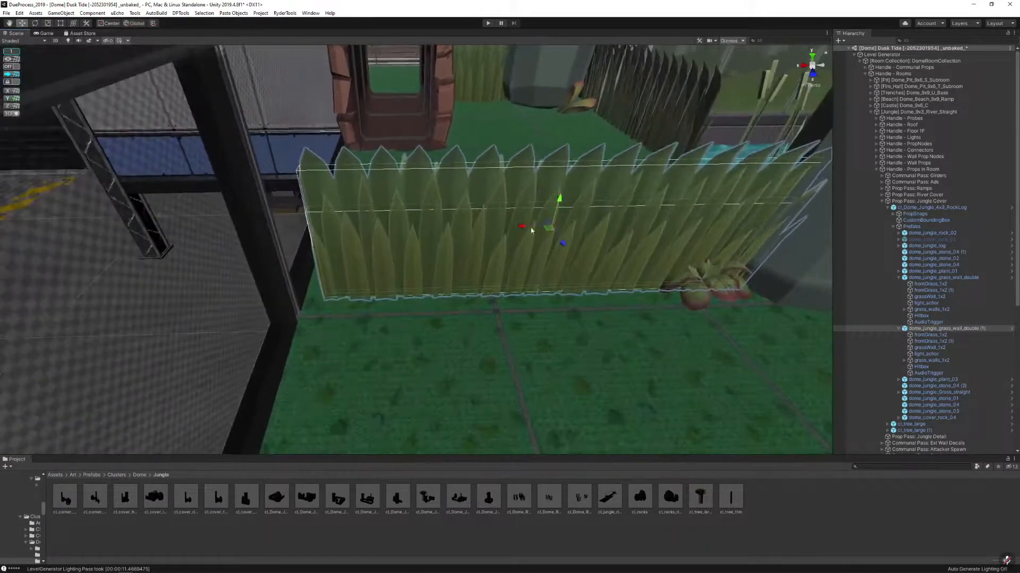
{"action": "left_click_drag", "start_coordinate": [523, 228], "coordinate": [505, 228]}
{"action": "right_click_drag", "start_coordinate": [484, 233], "coordinate": [482, 233]}
{"action": "key", "text": "d"}
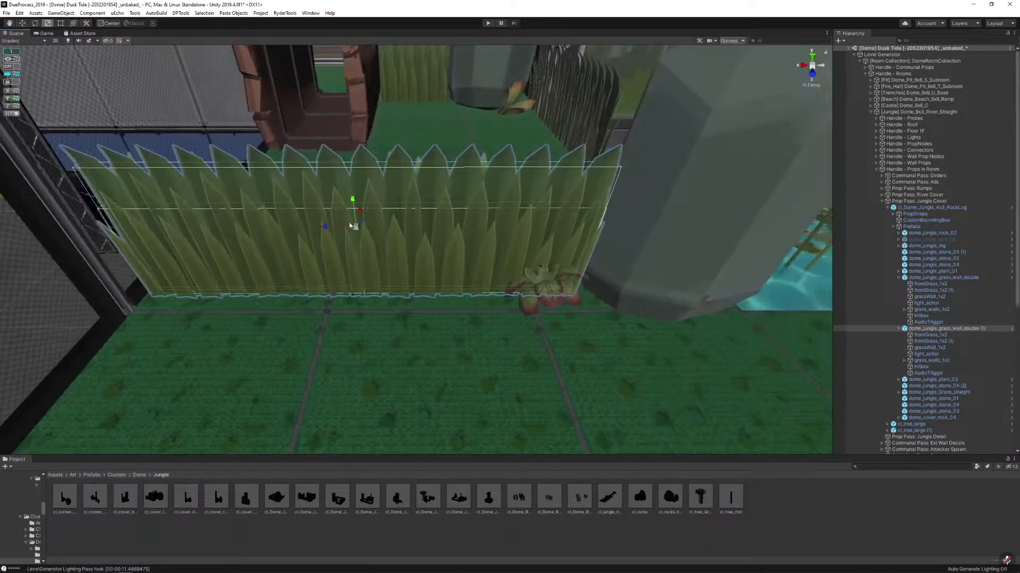
{"action": "left_click_drag", "start_coordinate": [325, 227], "coordinate": [321, 226]}
Move dome_jungle_plant_01 out of the stretched grass wall so it sits in front of it beside the cover rock
{"action": "key", "text": "w"}
{"action": "right_click_drag", "start_coordinate": [340, 229], "coordinate": [611, 268]}
{"action": "left_click", "coordinate": [397, 266]}
{"action": "left_click", "coordinate": [397, 266]}
{"action": "key", "text": "a"}
{"action": "key", "text": "w"}
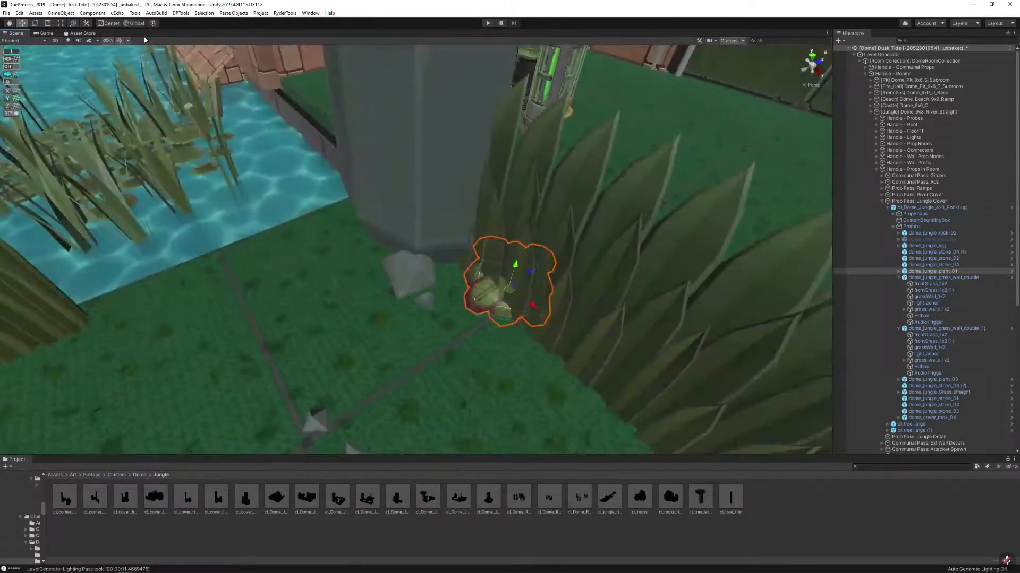
{"action": "right_click_drag", "start_coordinate": [314, 135], "coordinate": [473, 226]}
{"action": "key", "text": "e"}
{"action": "left_click_drag", "start_coordinate": [446, 240], "coordinate": [401, 274]}
{"action": "right_click_drag", "start_coordinate": [401, 274], "coordinate": [524, 244]}
Move the two small loose stones across the floor to the short grass wall beside the log
{"action": "left_click", "coordinate": [425, 317]}
{"action": "left_click", "coordinate": [454, 298], "text": "shift"}
{"action": "left_click_drag", "start_coordinate": [330, 338], "coordinate": [703, 204]}
Duplicate dome_jungle_grass_wall_double with grid snapping on and slide the copy along the river edge towards the cover rock
{"action": "right_click_drag", "start_coordinate": [685, 210], "coordinate": [632, 285]}
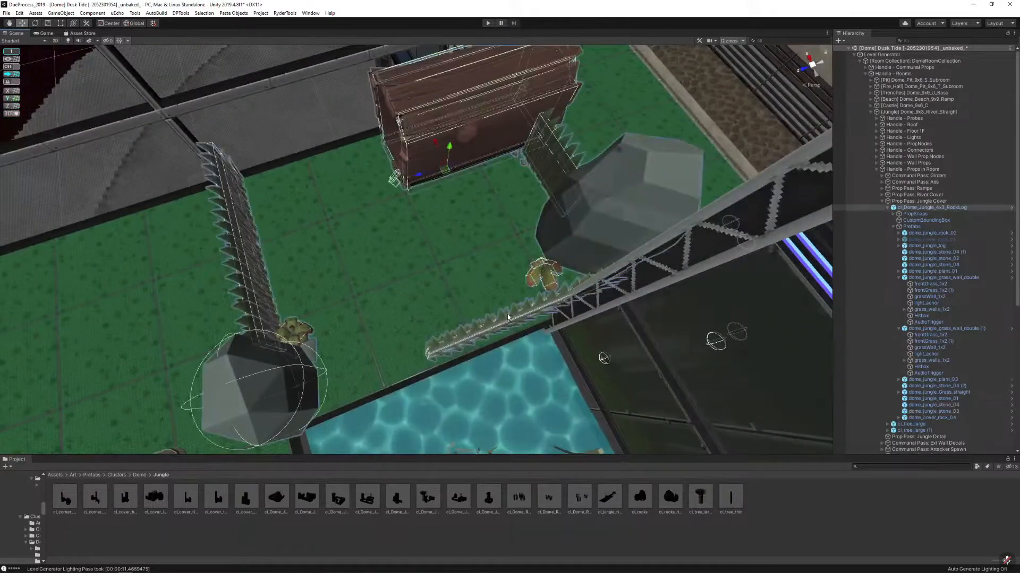
{"action": "left_click", "coordinate": [510, 319]}
{"action": "double_click", "coordinate": [939, 278]}
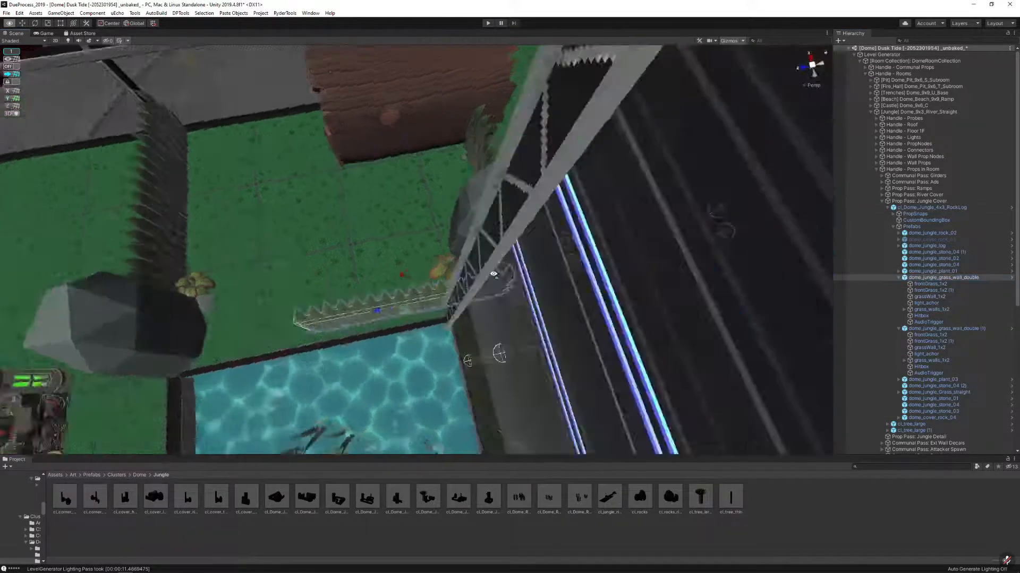
{"action": "left_click", "coordinate": [20, 68]}
{"action": "scroll", "coordinate": [205, 129], "scroll_direction": "down", "scroll_amount": 6}
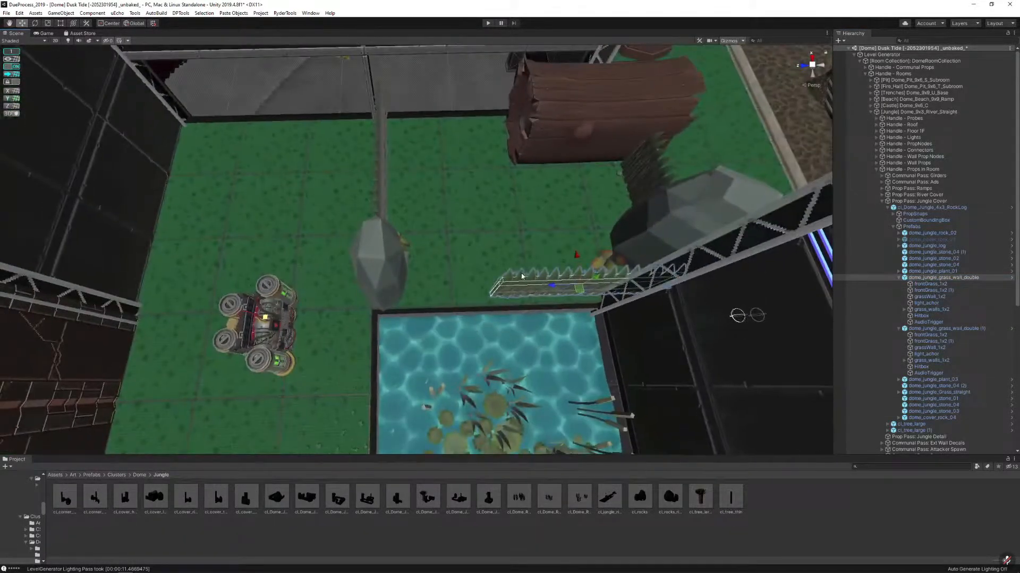
{"action": "key", "text": "ctrl+d"}
{"action": "left_click_drag", "start_coordinate": [551, 287], "coordinate": [394, 276]}
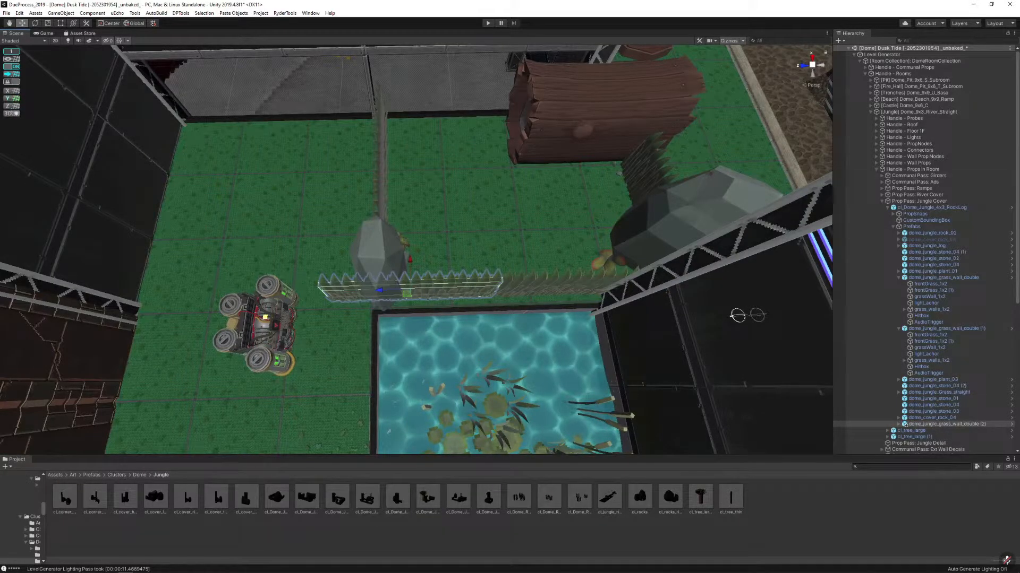
Replace the duplicated grass wall with the dome_jungle_Grass_straight prefab from the Props/Dome folder
{"action": "left_click", "coordinate": [464, 300]}
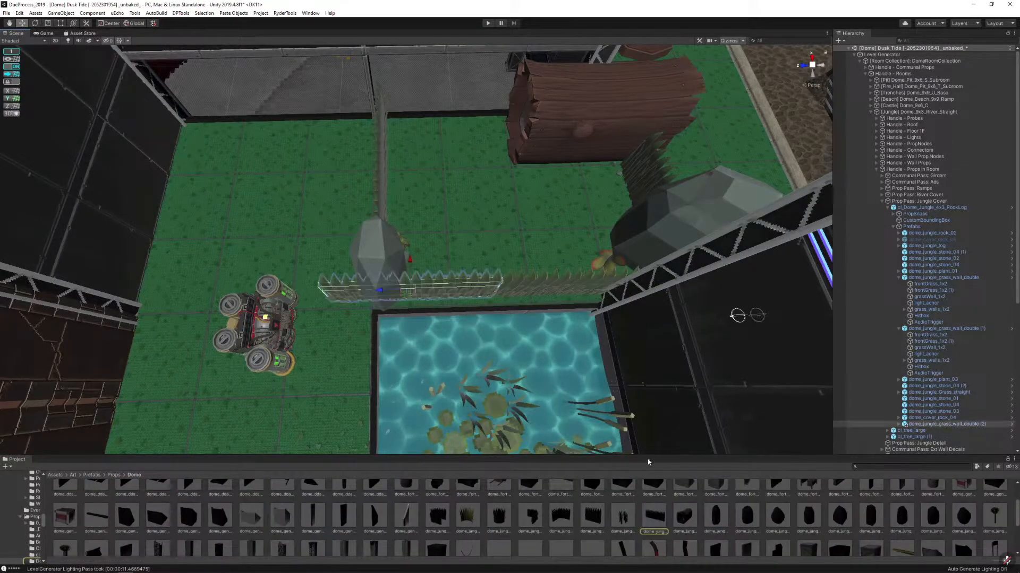
{"action": "key", "text": "ctrl+shift+r"}
{"action": "left_click_drag", "start_coordinate": [596, 519], "coordinate": [268, 202]}
{"action": "left_click", "coordinate": [386, 388]}
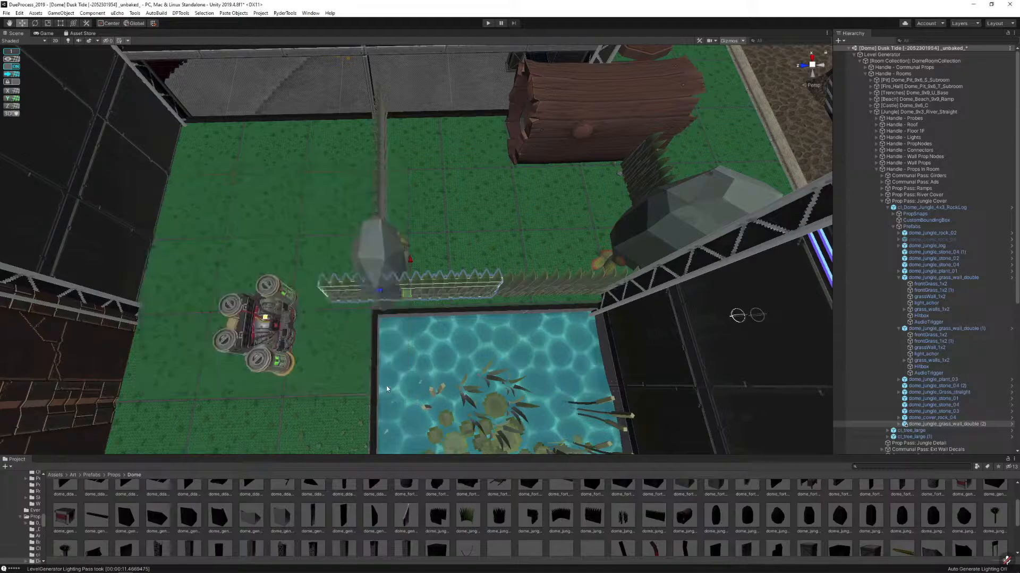
{"action": "scroll", "coordinate": [431, 287], "scroll_direction": "up", "scroll_amount": 5}
{"action": "left_click", "coordinate": [426, 311]}
Slide the new dome_jungle_Grass_straight along the river edge until it joins the neighbouring grass wall, and turn off grid snapping
{"action": "key", "text": "e"}
{"action": "right_click_drag", "start_coordinate": [428, 341], "coordinate": [428, 335]}
{"action": "key", "text": "d"}
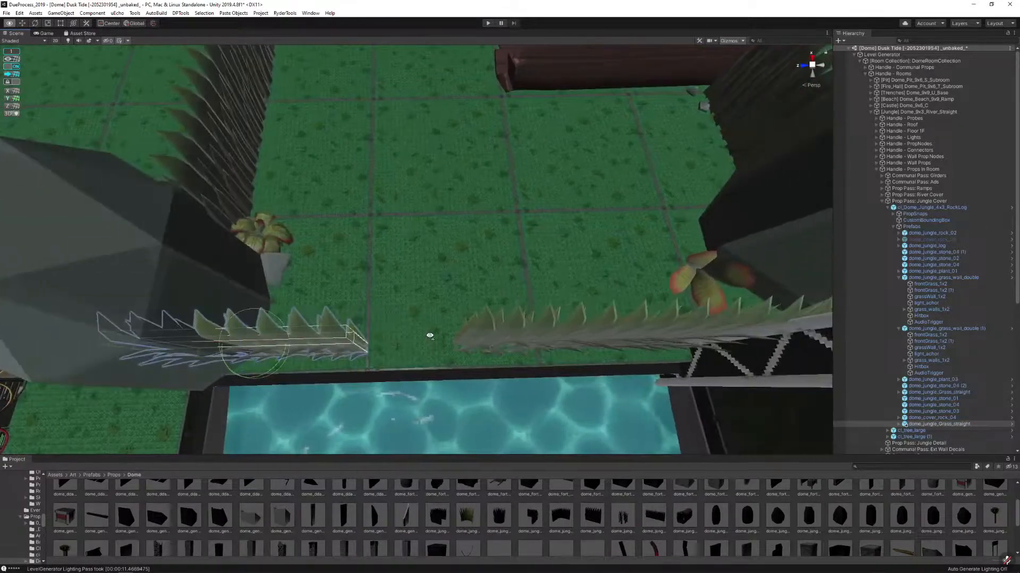
{"action": "key", "text": "w"}
{"action": "left_click_drag", "start_coordinate": [239, 344], "coordinate": [336, 344]}
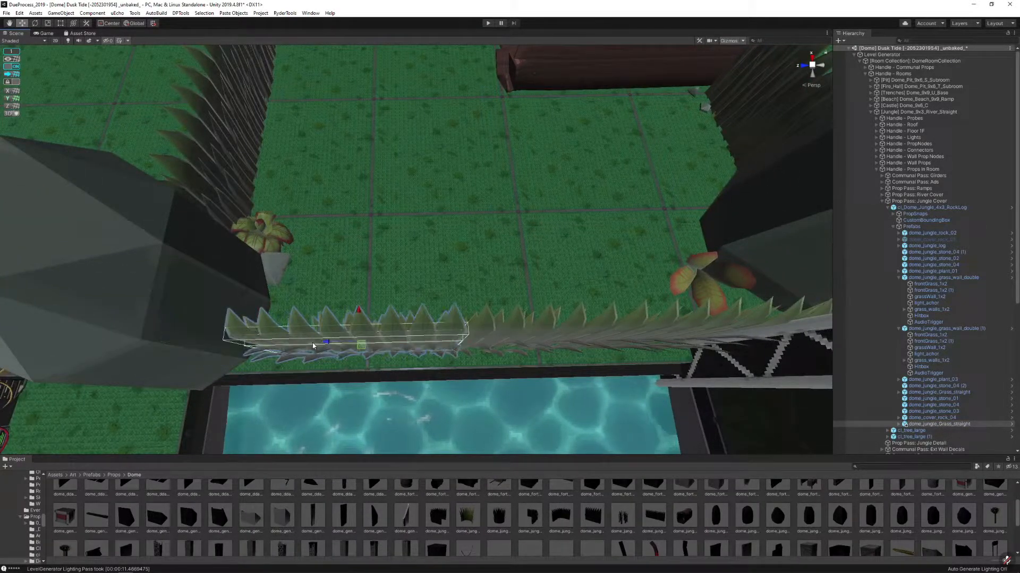
{"action": "key", "text": "s"}
{"action": "right_click_drag", "start_coordinate": [334, 345], "coordinate": [326, 288]}
{"action": "key", "text": "w"}
{"action": "key", "text": "s"}
{"action": "left_click", "coordinate": [13, 67]}
{"action": "key", "text": "s"}
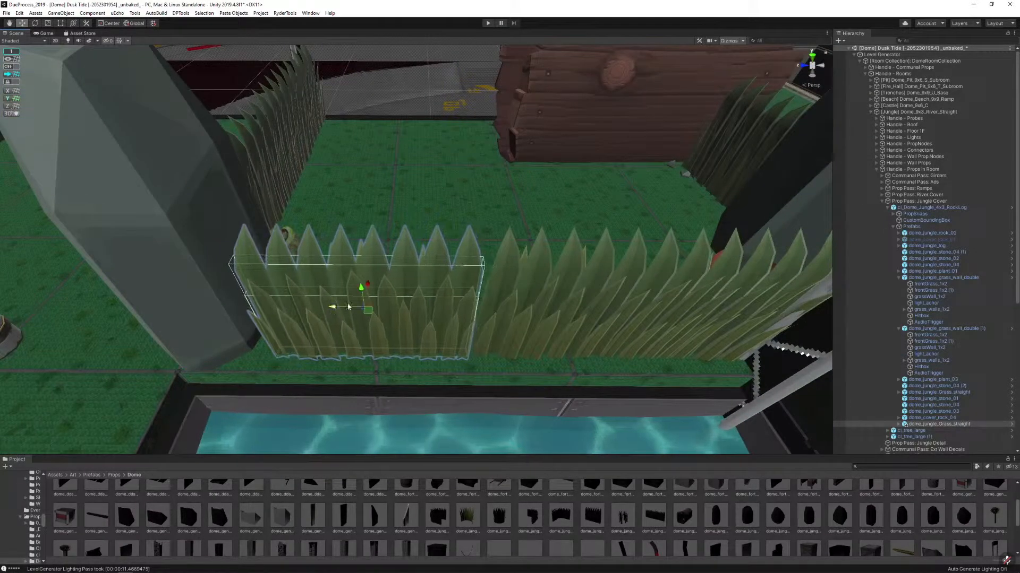
Move dome_jungle_grass_wall_double and the new dome_jungle_Grass_straight together along the river edge towards the cover rock
{"action": "left_click", "coordinate": [528, 296]}
{"action": "left_click", "coordinate": [541, 317]}
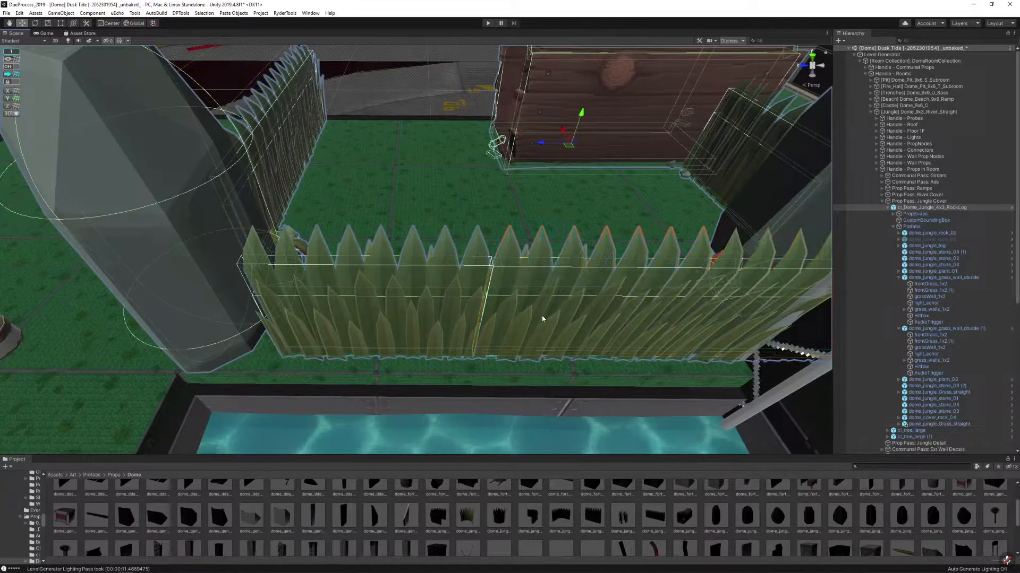
{"action": "left_click", "coordinate": [559, 314]}
{"action": "left_click", "coordinate": [914, 279]}
{"action": "left_click", "coordinate": [389, 316], "text": "shift"}
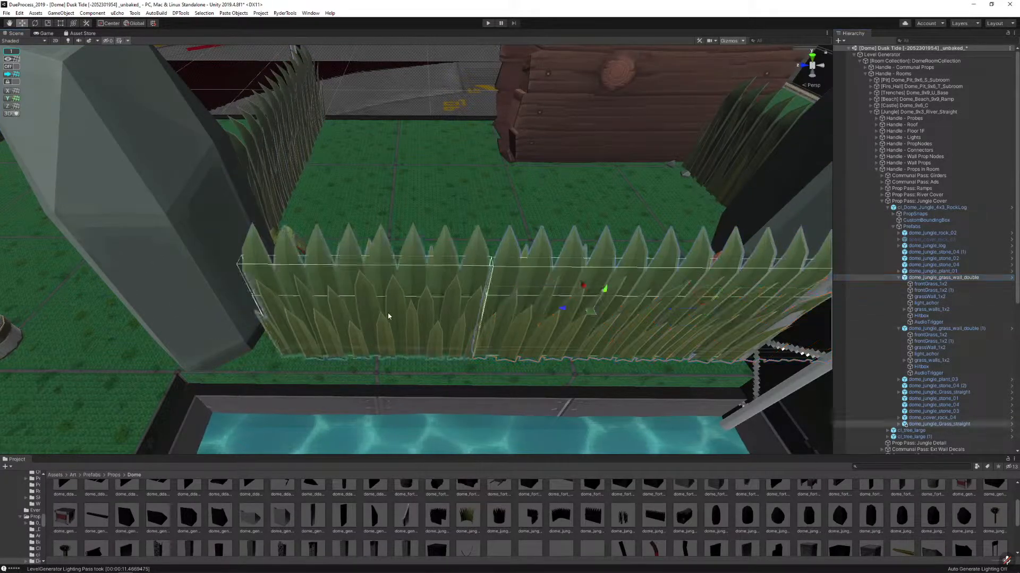
{"action": "left_click_drag", "start_coordinate": [555, 303], "coordinate": [526, 306]}
{"action": "right_click_drag", "start_coordinate": [430, 334], "coordinate": [423, 286]}
Select dome_jungle_rock_02 and inspect the gap between it and the room's outer wall
{"action": "left_click", "coordinate": [349, 268]}
{"action": "left_click", "coordinate": [348, 268]}
{"action": "right_click_drag", "start_coordinate": [324, 264], "coordinate": [717, 288]}
{"action": "right_click_drag", "start_coordinate": [482, 221], "coordinate": [566, 236]}
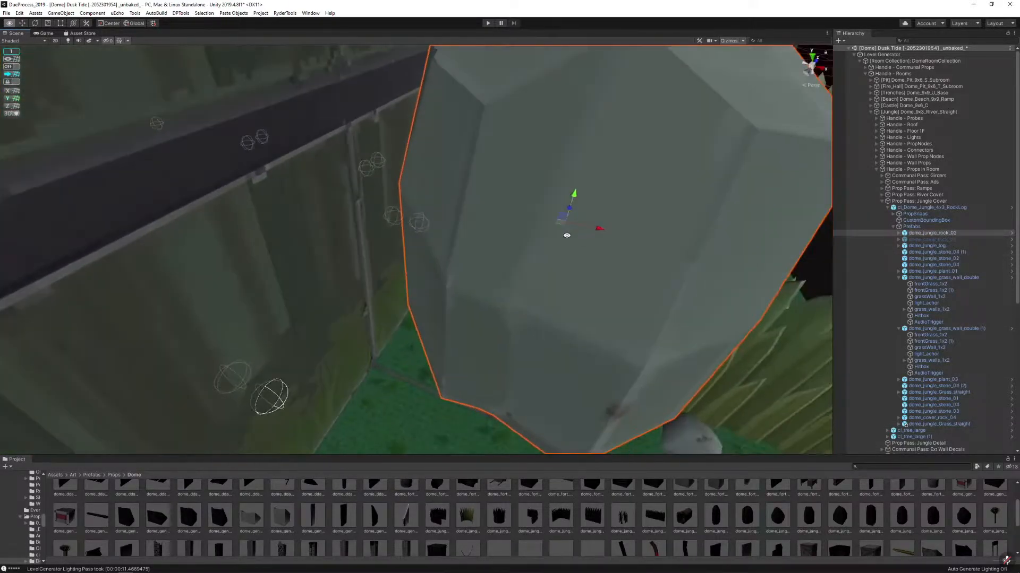
Collapse the Level Generator hierarchy and place a dome_jungle_grass_outside_corner prefab on the floor in front of the rock and log
{"action": "left_click", "coordinate": [854, 55], "text": "alt"}
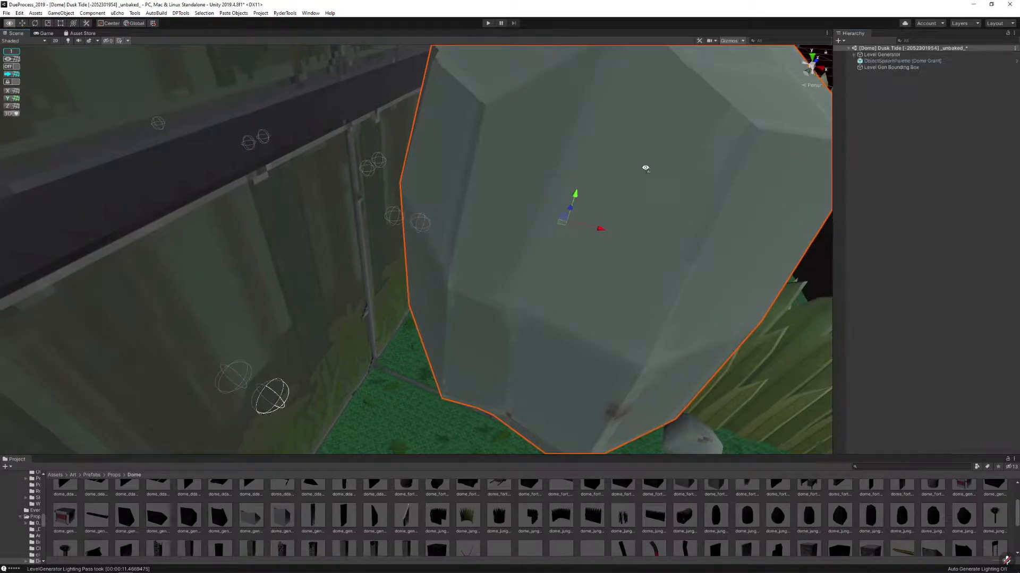
{"action": "right_click_drag", "start_coordinate": [644, 167], "coordinate": [659, 369]}
{"action": "left_click", "coordinate": [956, 135]}
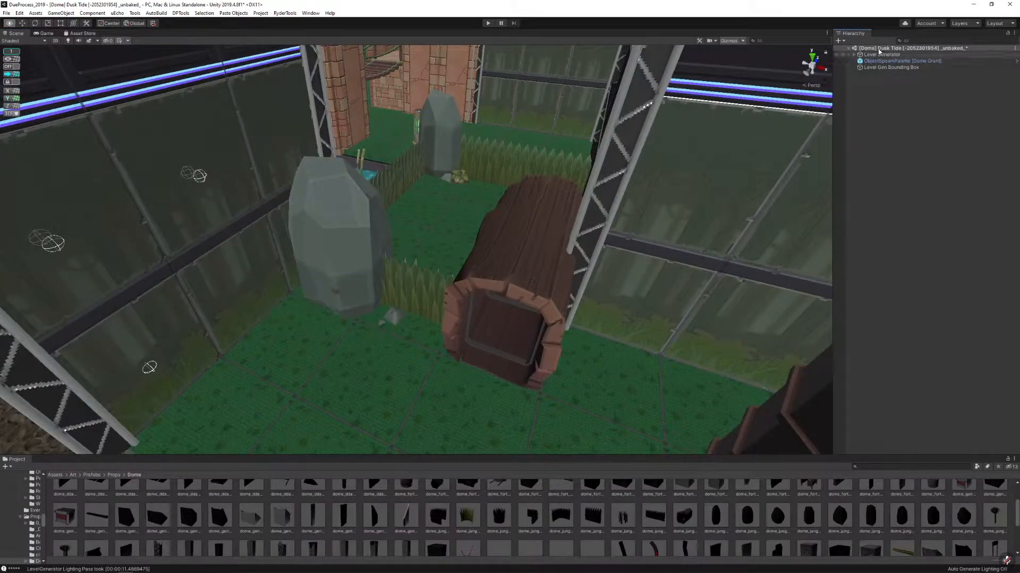
{"action": "left_click_drag", "start_coordinate": [566, 528], "coordinate": [406, 342]}
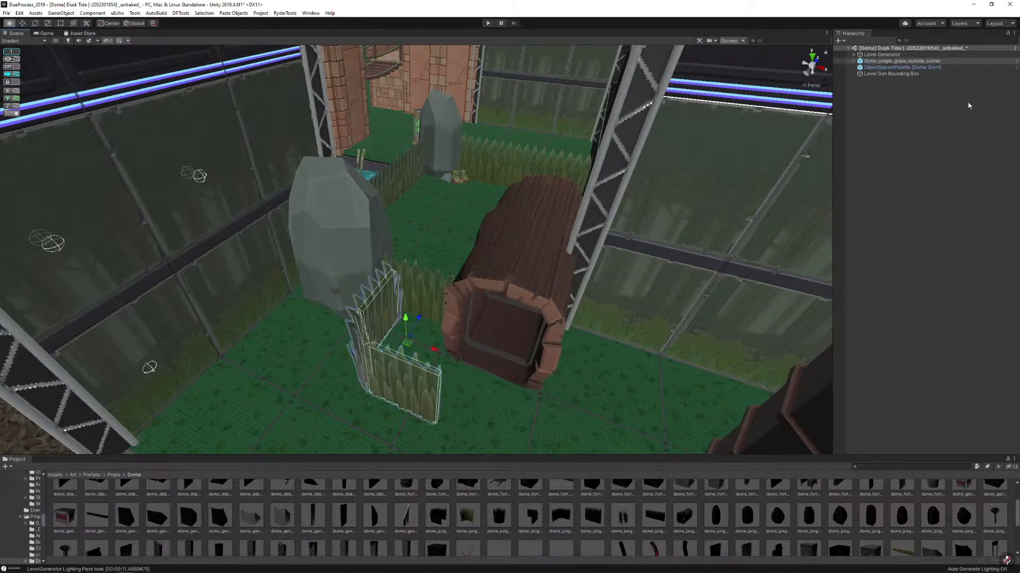
{"action": "left_click", "coordinate": [734, 186]}
Select DomeRoomCollection and view the whole level before returning to the grass corner piece by the log
{"action": "left_click", "coordinate": [897, 61]}
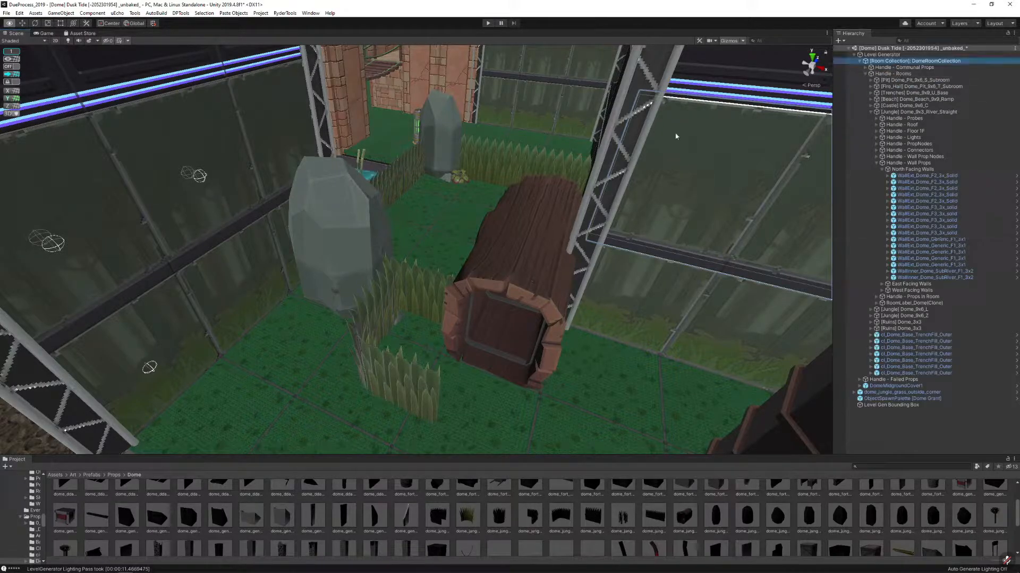
{"action": "right_click_drag", "start_coordinate": [562, 160], "coordinate": [444, 217]}
{"action": "key", "text": "f"}
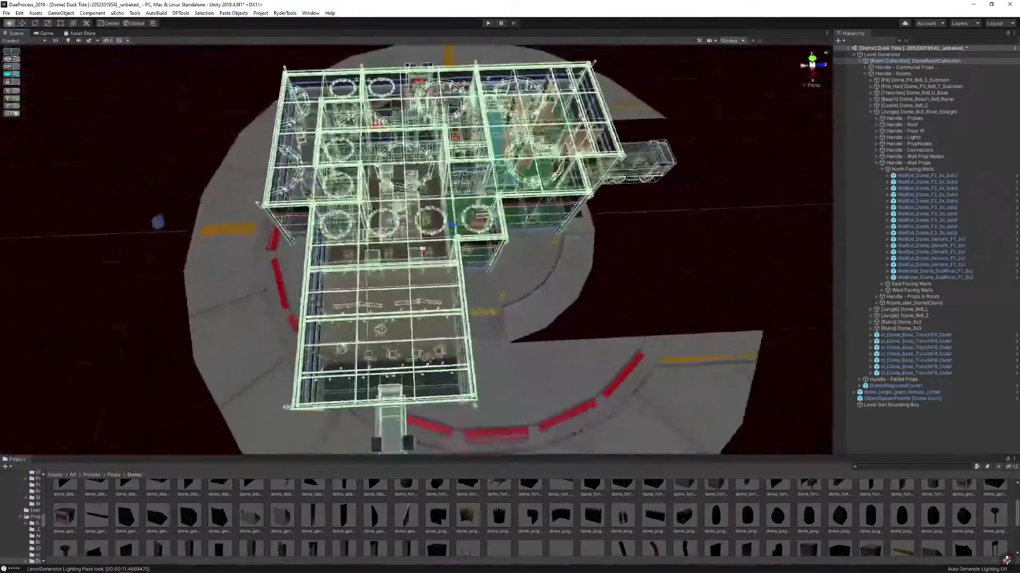
{"action": "left_click_drag", "start_coordinate": [416, 232], "coordinate": [159, 235]}
{"action": "right_click_drag", "start_coordinate": [478, 231], "coordinate": [665, 186]}
{"action": "key", "text": "w"}
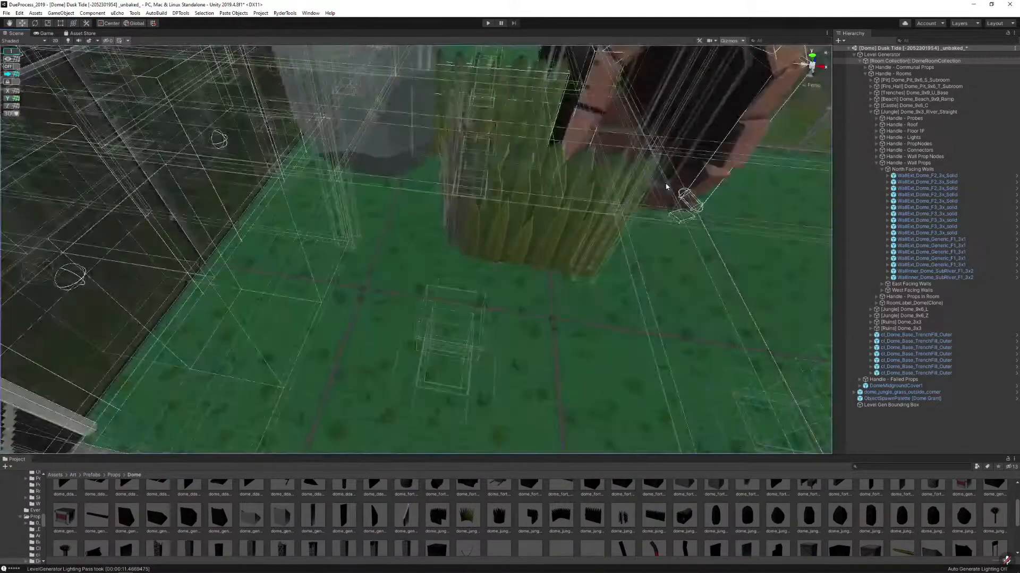
Delete the dome_jungle_grass_outside_corner piece from the floor in front of the log
{"action": "left_click", "coordinate": [529, 212]}
{"action": "key", "text": "Delete"}
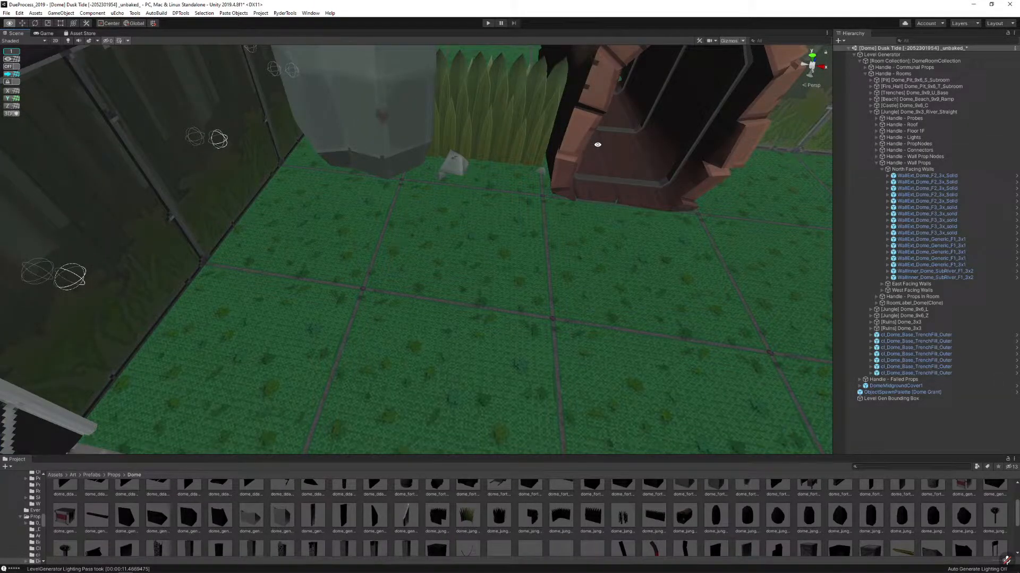
Move dome_jungle_rock_02 sideways against the room's outer wall to close the gap between them
{"action": "left_click", "coordinate": [403, 150]}
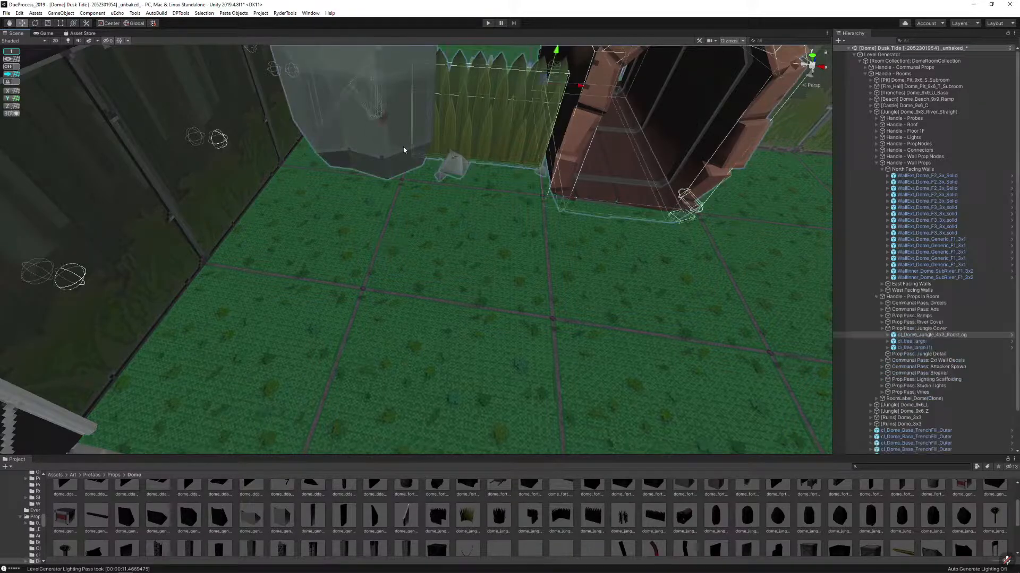
{"action": "left_click", "coordinate": [403, 152]}
{"action": "right_click_drag", "start_coordinate": [402, 152], "coordinate": [432, 193]}
{"action": "left_click_drag", "start_coordinate": [525, 218], "coordinate": [516, 223]}
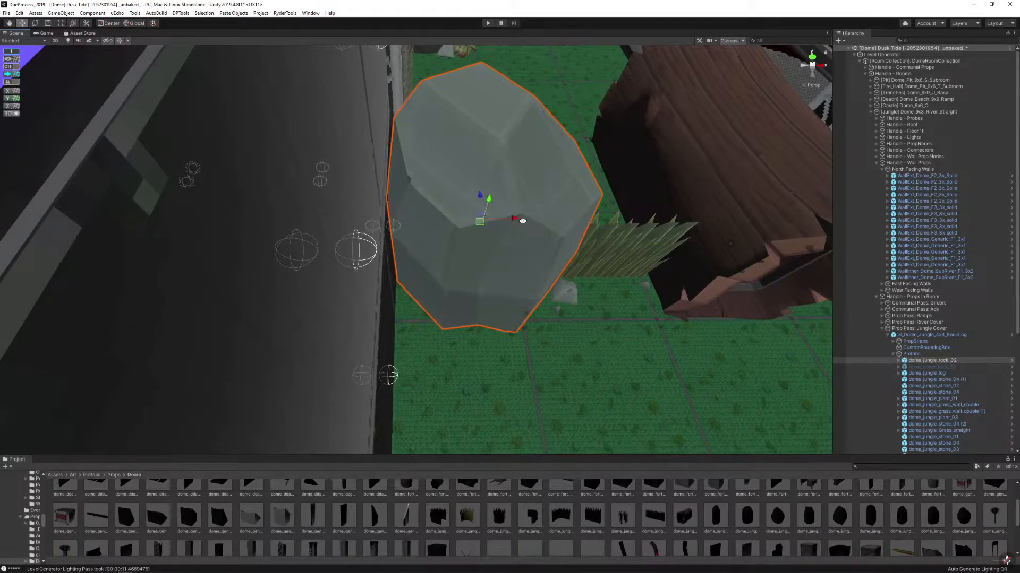
Select the two small stones at the foot of the grass wall and shift them together towards the rock
{"action": "right_click_drag", "start_coordinate": [485, 265], "coordinate": [433, 273]}
{"action": "left_click", "coordinate": [448, 267]}
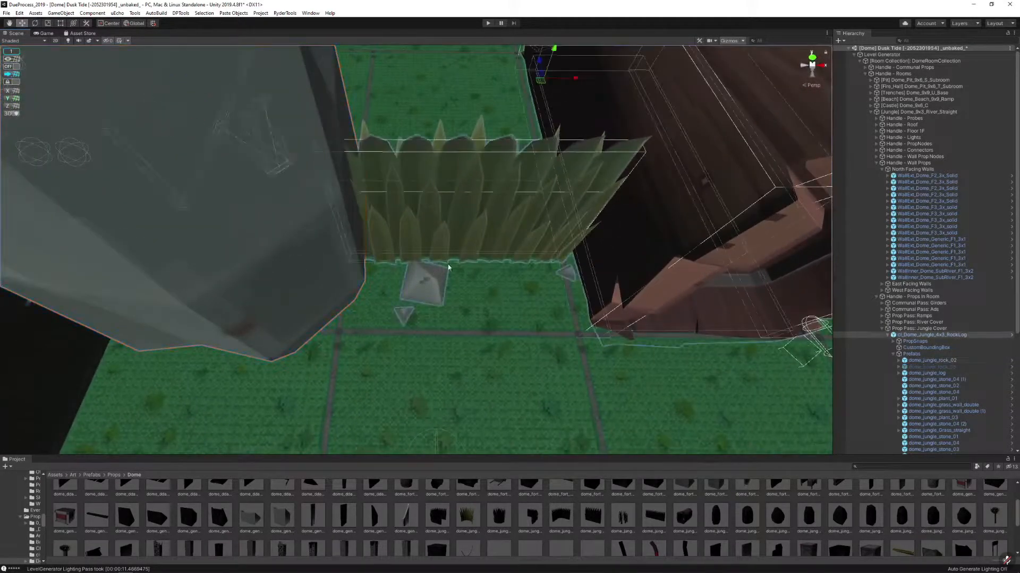
{"action": "left_click", "coordinate": [434, 281]}
{"action": "left_click", "coordinate": [403, 317], "text": "shift"}
{"action": "left_click_drag", "start_coordinate": [455, 282], "coordinate": [422, 287]}
Select the bomb on the grass floor beyond the river room and move it away from the ruins steps, nearer the outer wall
{"action": "right_click_drag", "start_coordinate": [492, 238], "coordinate": [338, 168]}
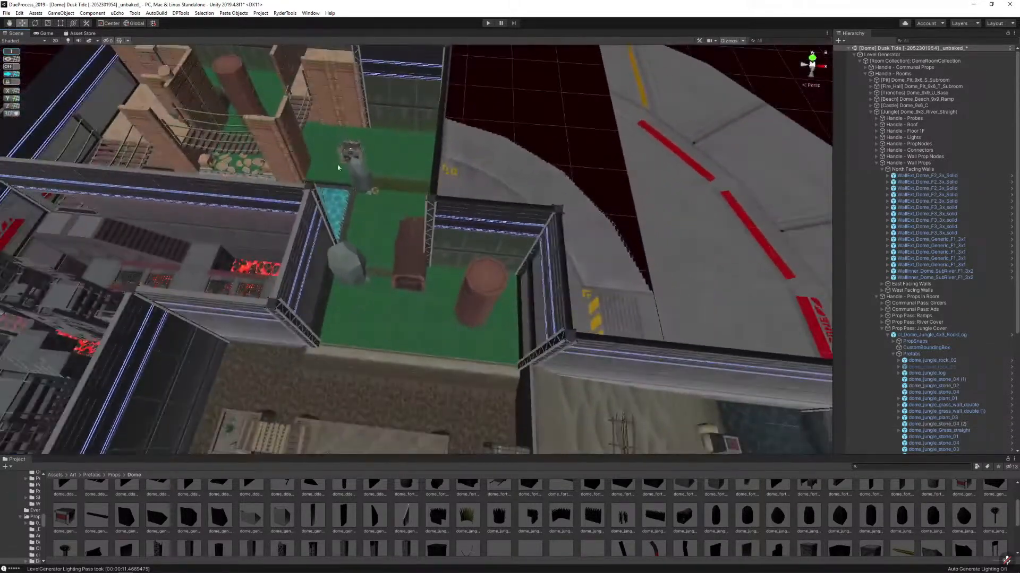
{"action": "left_click", "coordinate": [16, 67]}
{"action": "right_click_drag", "start_coordinate": [202, 149], "coordinate": [227, 106]}
{"action": "left_click", "coordinate": [365, 374]}
{"action": "key", "text": "f"}
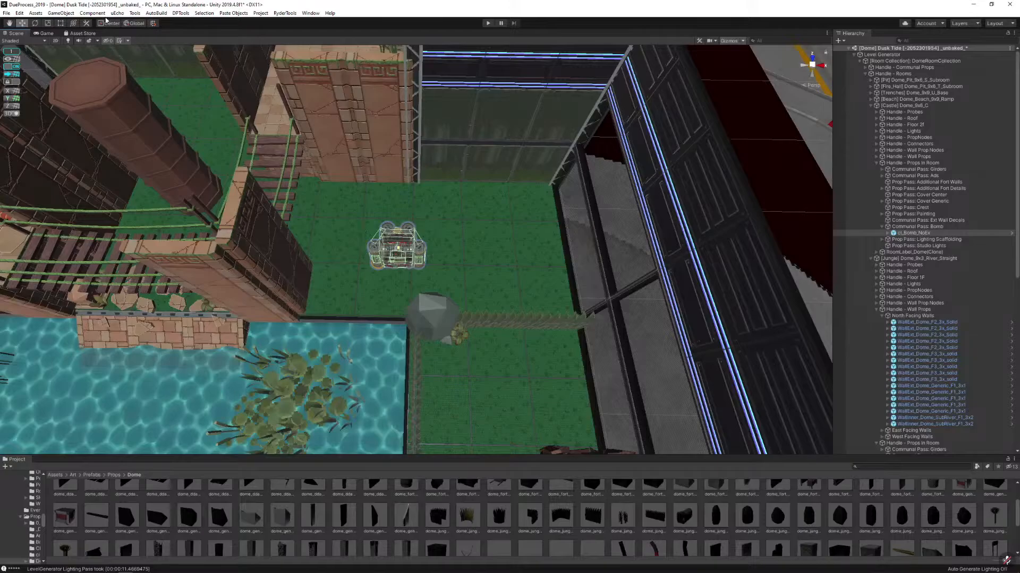
{"action": "left_click_drag", "start_coordinate": [407, 272], "coordinate": [441, 260]}
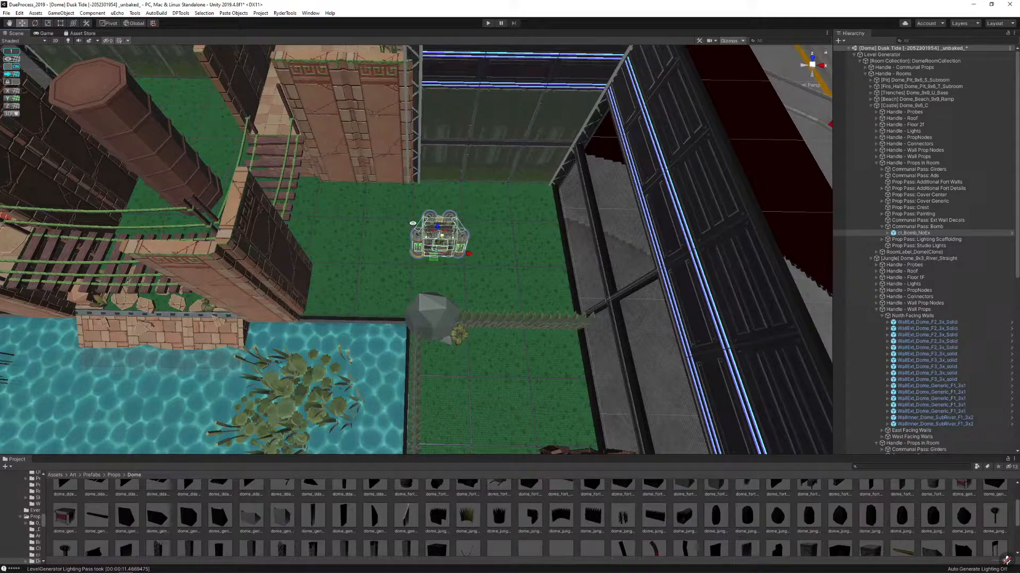
Examine the bomb's new position and the castle and river rooms around it from several angles
{"action": "scroll", "coordinate": [423, 226], "scroll_direction": "down", "scroll_amount": 6, "text": "alt"}
{"action": "mouse_move", "coordinate": [412, 223]}
{"action": "left_mouse_down", "text": "alt"}
{"action": "mouse_move", "coordinate": [424, 226]}
{"action": "mouse_move", "coordinate": [404, 219]}
{"action": "left_mouse_up", "text": "alt"}
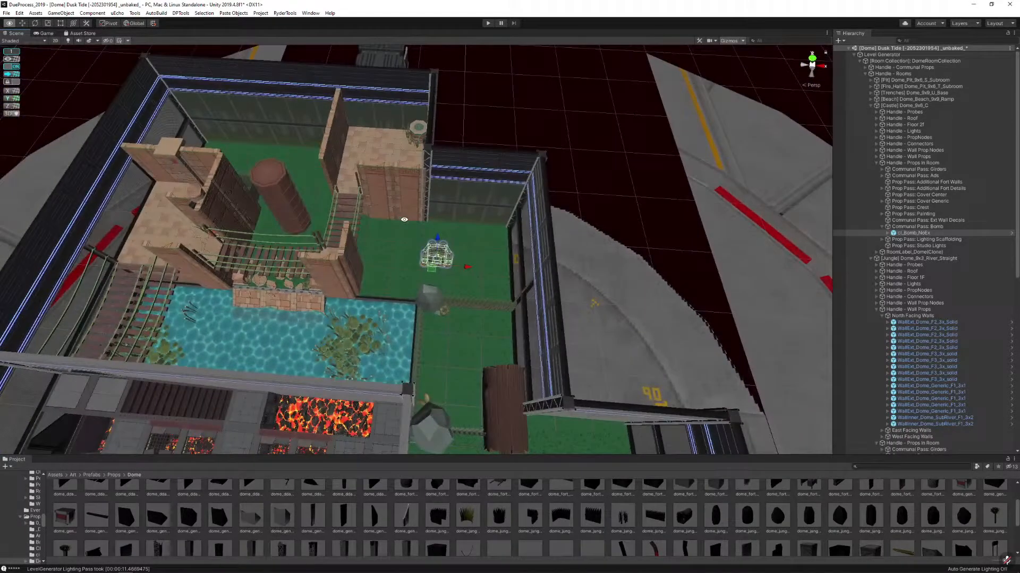
{"action": "left_click", "coordinate": [561, 129]}
{"action": "scroll", "coordinate": [546, 114], "scroll_direction": "up", "scroll_amount": 5}
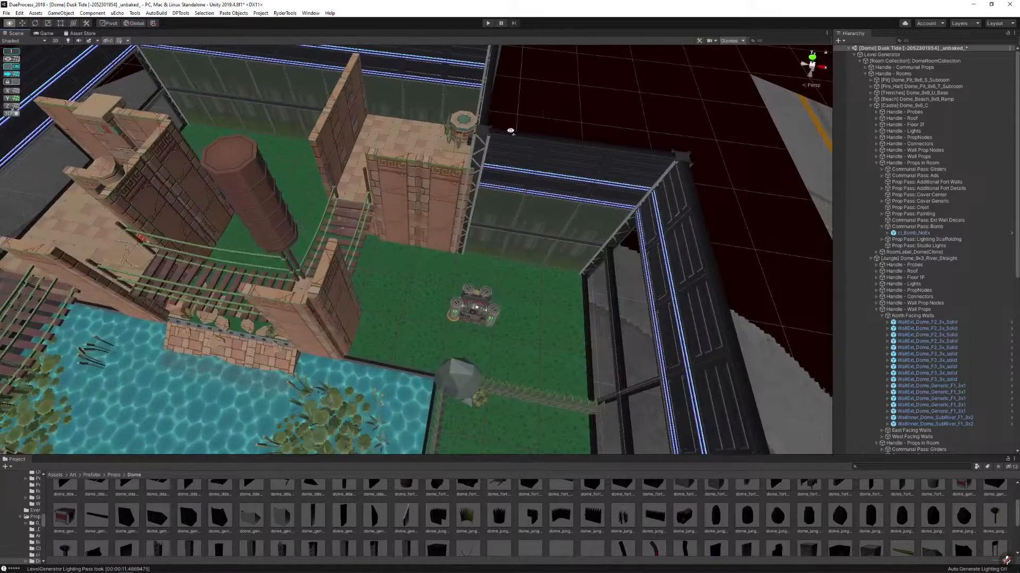
{"action": "key", "text": "s"}
{"action": "right_click_drag", "start_coordinate": [510, 131], "coordinate": [547, 335]}
{"action": "key", "text": "w"}
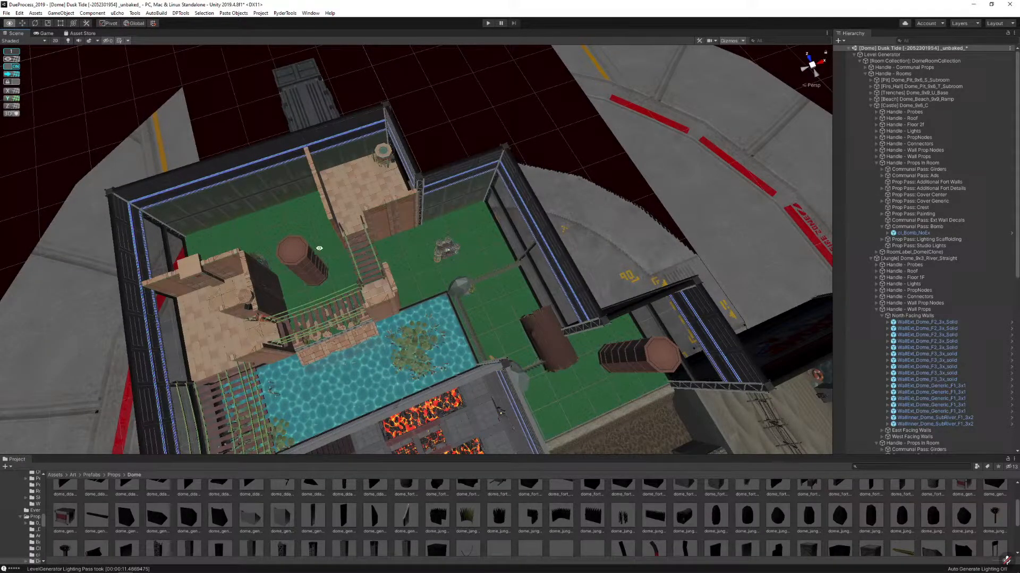
{"action": "right_click_drag", "start_coordinate": [348, 252], "coordinate": [404, 255]}
Select the ruins wall on the edge of the tiled platform, survey the whole level around it, and open the layer visibility list
{"action": "left_click", "coordinate": [409, 232]}
{"action": "left_click", "coordinate": [405, 246]}
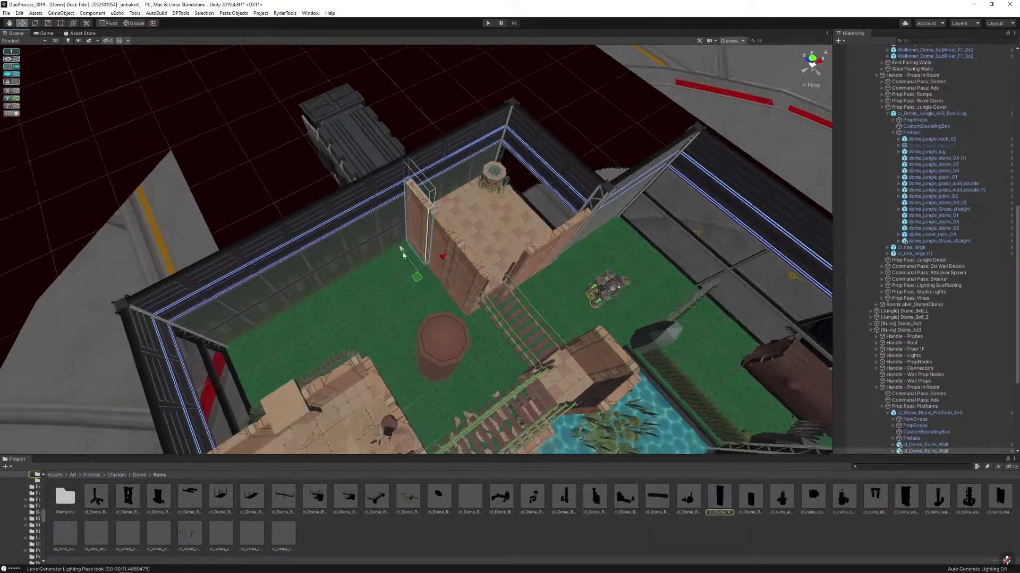
{"action": "right_click_drag", "start_coordinate": [456, 343], "coordinate": [393, 351]}
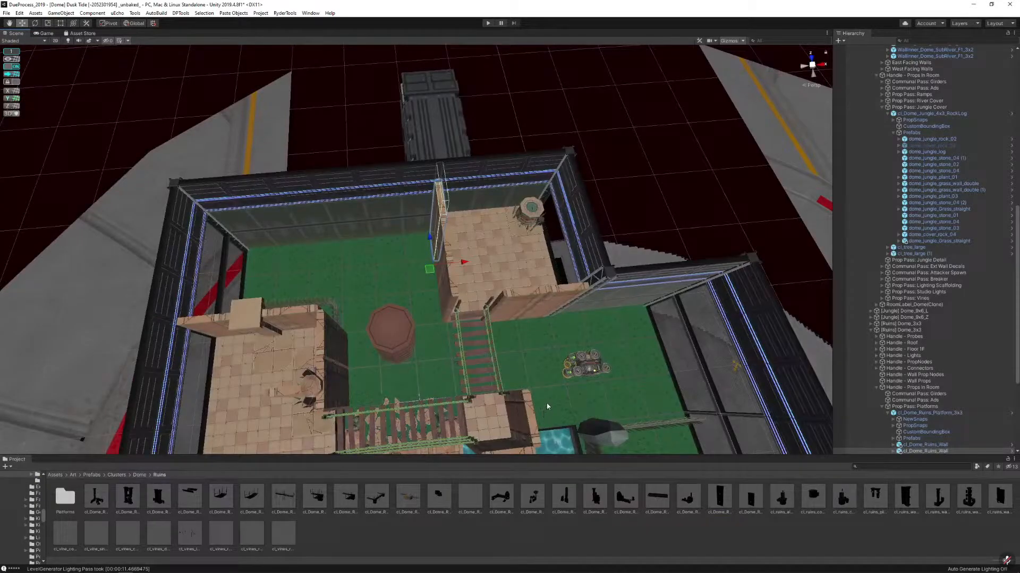
{"action": "right_click_drag", "start_coordinate": [547, 406], "coordinate": [571, 330]}
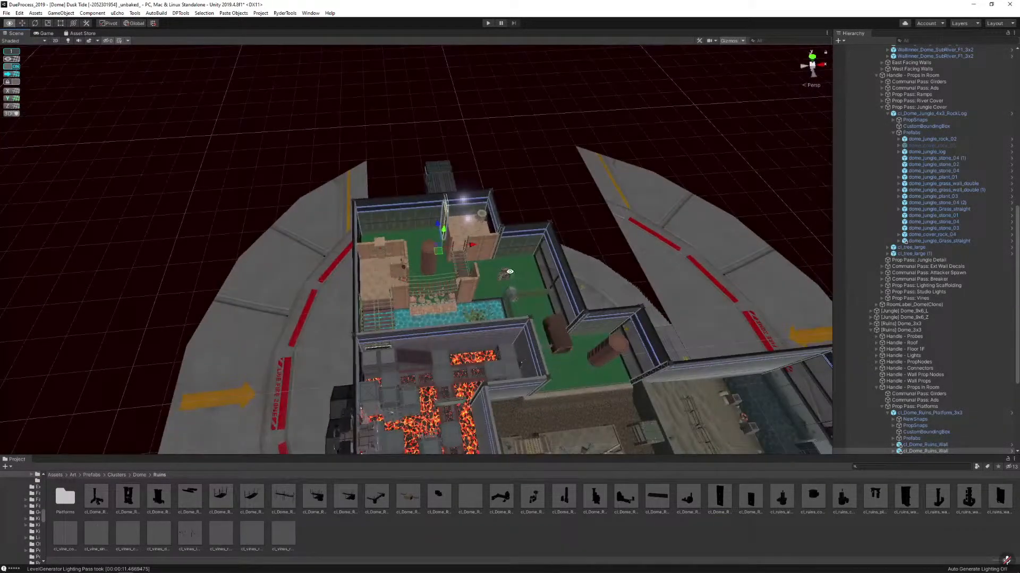
{"action": "left_click", "coordinate": [508, 272]}
{"action": "right_click_drag", "start_coordinate": [508, 272], "coordinate": [470, 290]}
{"action": "left_click", "coordinate": [702, 184]}
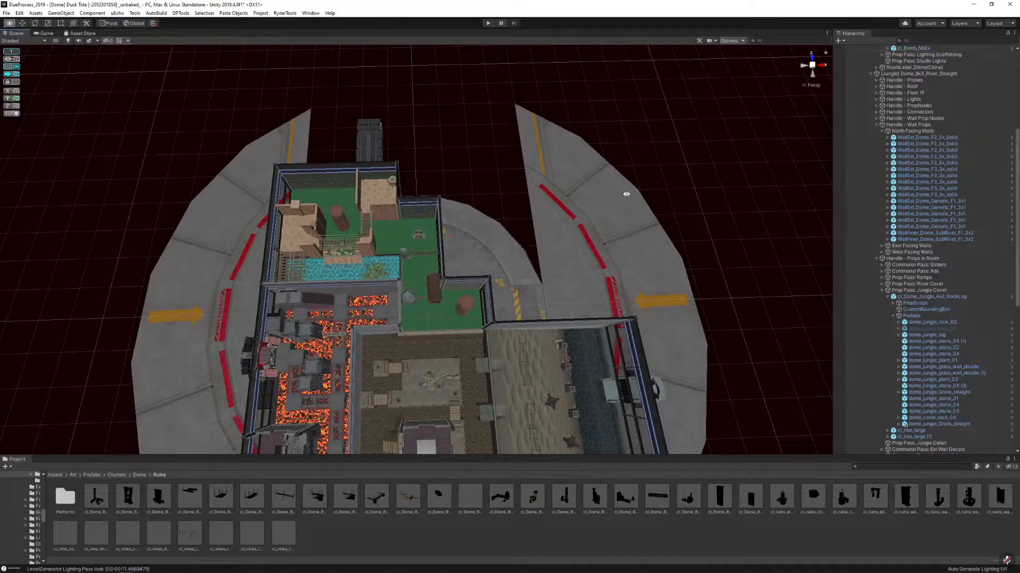
{"action": "left_click", "coordinate": [962, 23]}
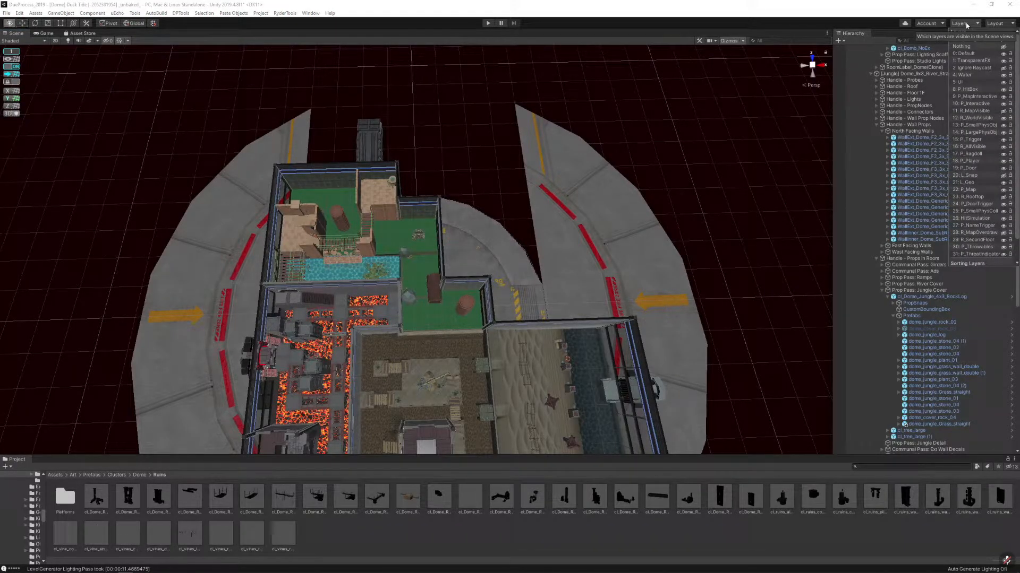
Search the project for "dummy" and place an Atk Dummy directly in front of the bomb
{"action": "right_click_drag", "start_coordinate": [585, 198], "coordinate": [626, 196]}
{"action": "key", "text": "w"}
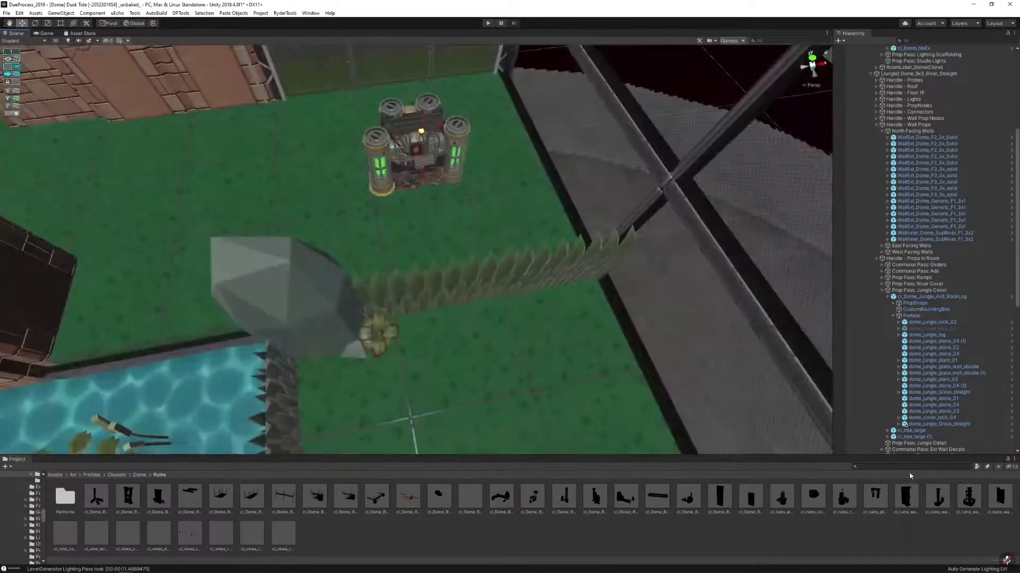
{"action": "type", "text": "y"}
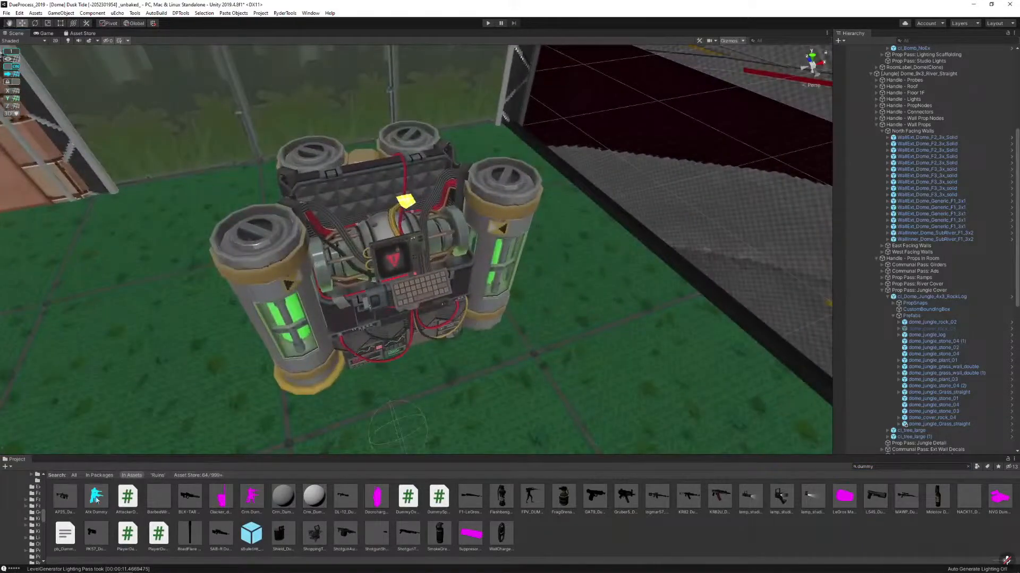
{"action": "left_click_drag", "start_coordinate": [97, 499], "coordinate": [375, 286]}
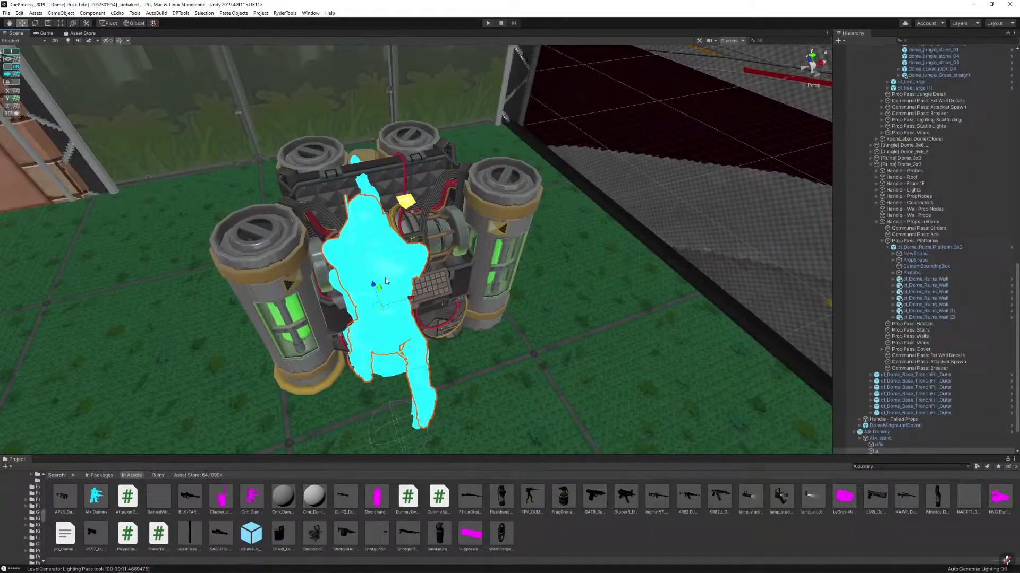
Deactivate the dummy's Atk_stand child and rotate the whole Atk Dummy in front of the bomb
{"action": "left_click", "coordinate": [884, 439]}
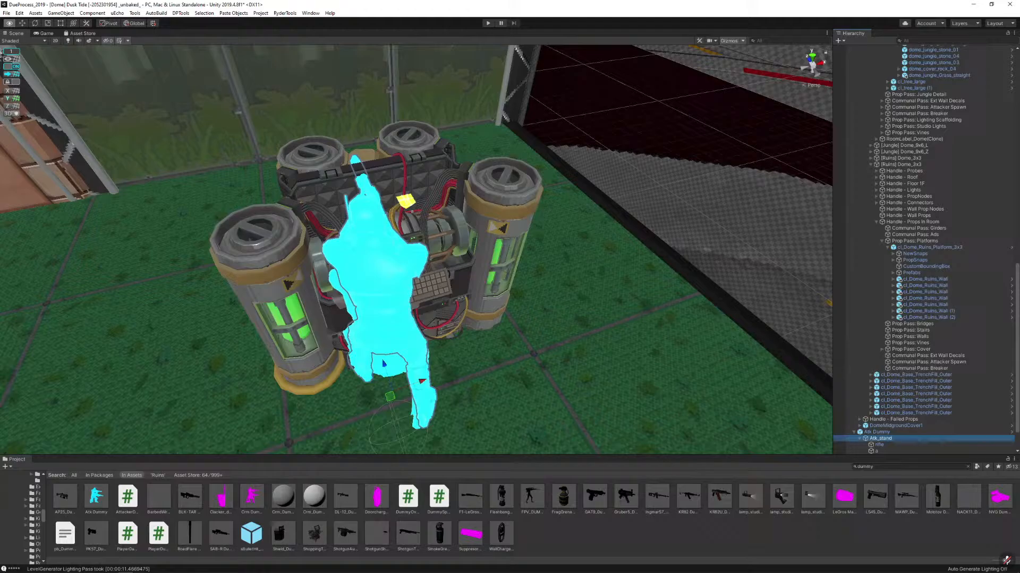
{"action": "left_click", "coordinate": [384, 364]}
{"action": "key", "text": "f"}
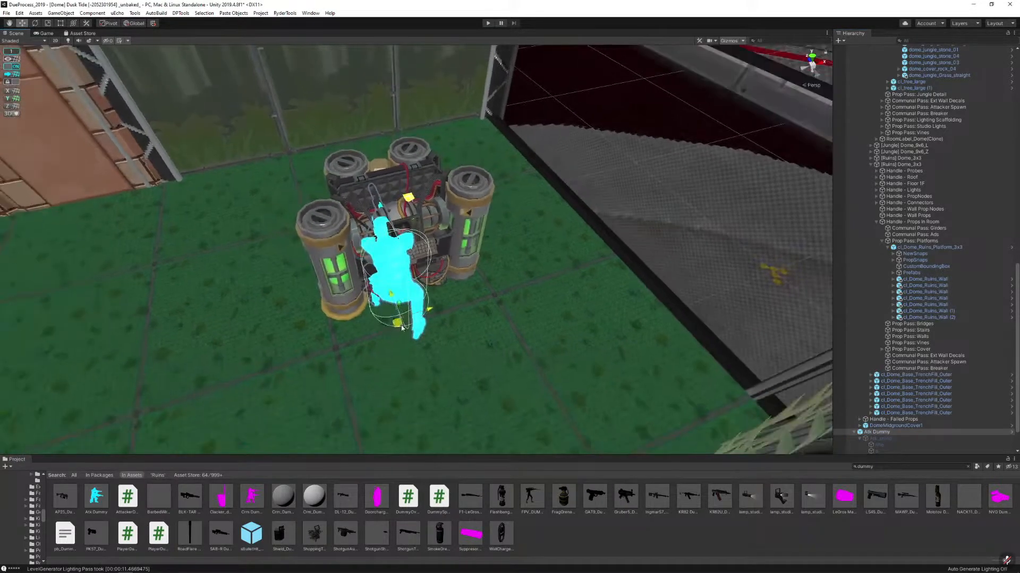
{"action": "left_click_drag", "start_coordinate": [402, 328], "coordinate": [440, 350]}
Place an FPV_DUMMY on the wooden floor behind the brick window opening and check its line of sight in the Game view
{"action": "key", "text": "w"}
{"action": "right_click_drag", "start_coordinate": [376, 297], "coordinate": [481, 308]}
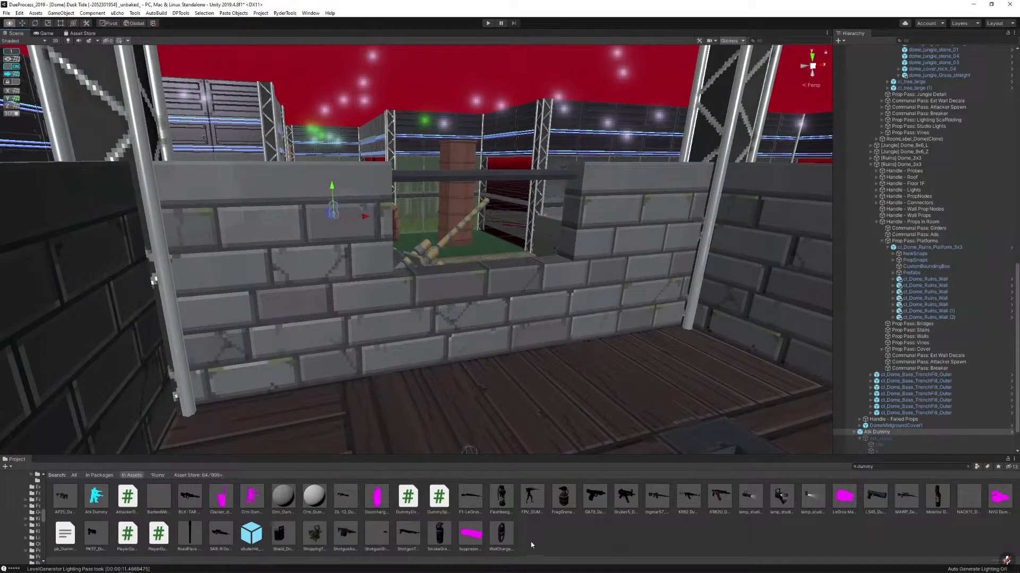
{"action": "left_click_drag", "start_coordinate": [538, 505], "coordinate": [533, 403]}
{"action": "right_click_drag", "start_coordinate": [575, 368], "coordinate": [549, 369]}
{"action": "left_click_drag", "start_coordinate": [418, 396], "coordinate": [432, 390]}
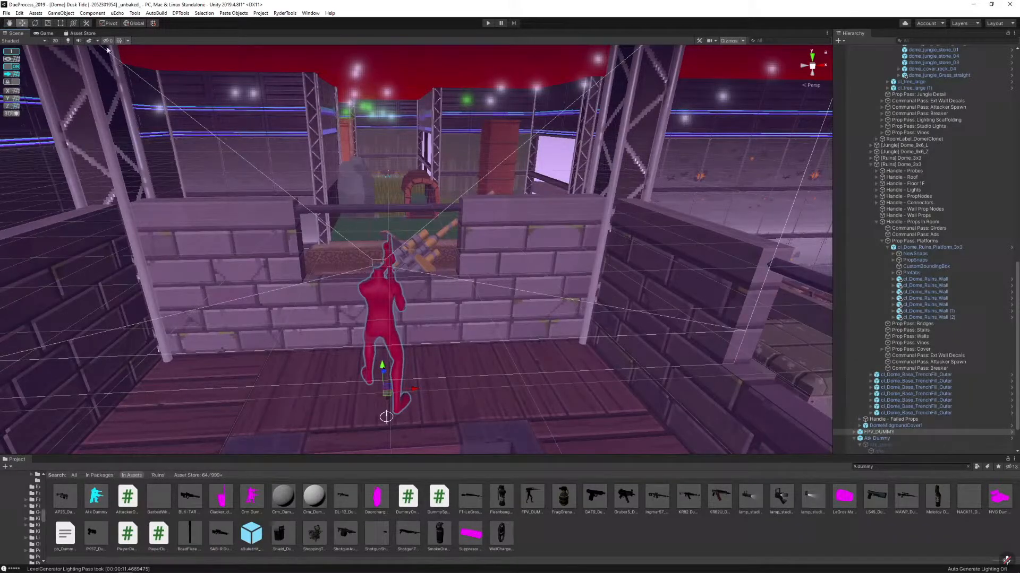
{"action": "left_click", "coordinate": [48, 34]}
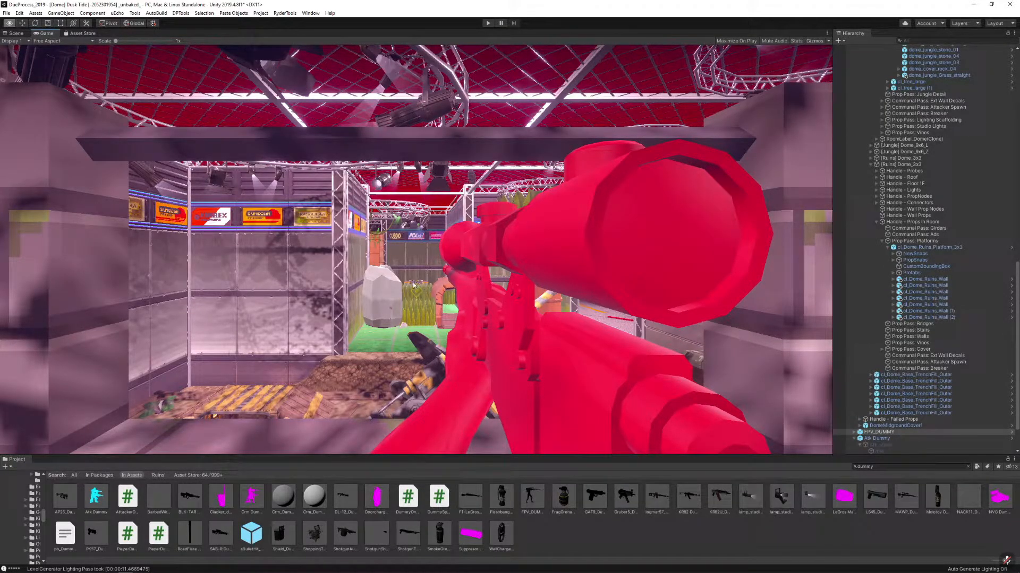
Return to the Scene view and delete the FPV_DUMMY and the Atk Dummy from the level
{"action": "left_click", "coordinate": [15, 34]}
{"action": "key", "text": "w"}
{"action": "right_click_drag", "start_coordinate": [348, 169], "coordinate": [336, 209]}
{"action": "left_click", "coordinate": [335, 209]}
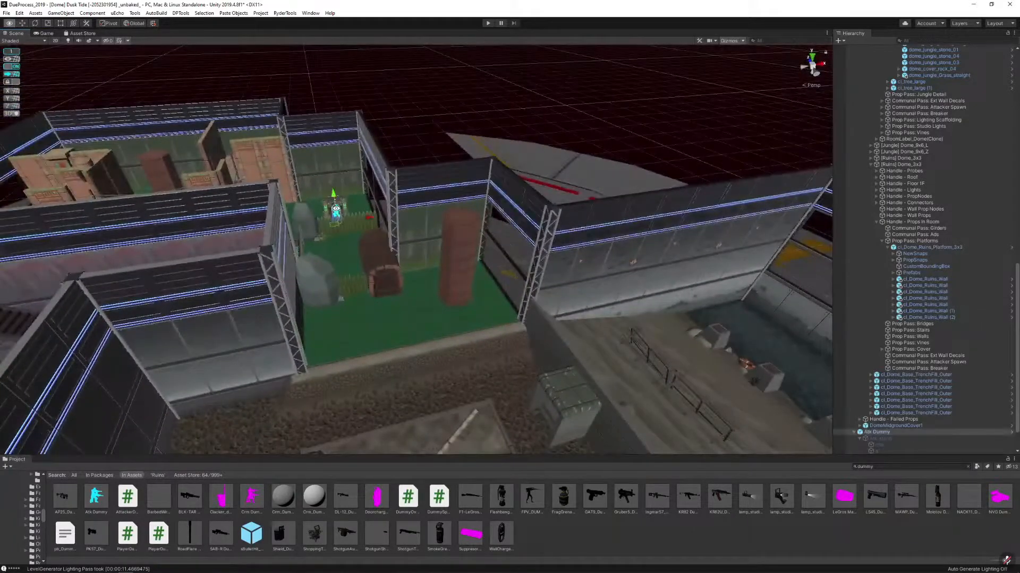
{"action": "key", "text": "Delete"}
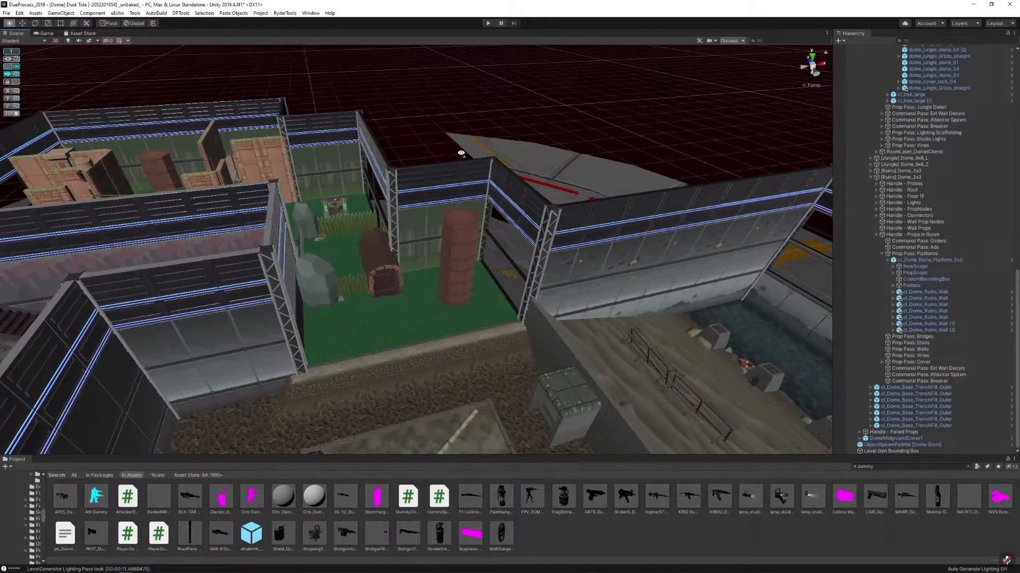
Deactivate dome_jungle_grass_wall_double (1) in front of the bomb, survey the open sightline from the trenches, and reactivate it
{"action": "right_click_drag", "start_coordinate": [461, 153], "coordinate": [454, 270]}
{"action": "left_click", "coordinate": [454, 270]}
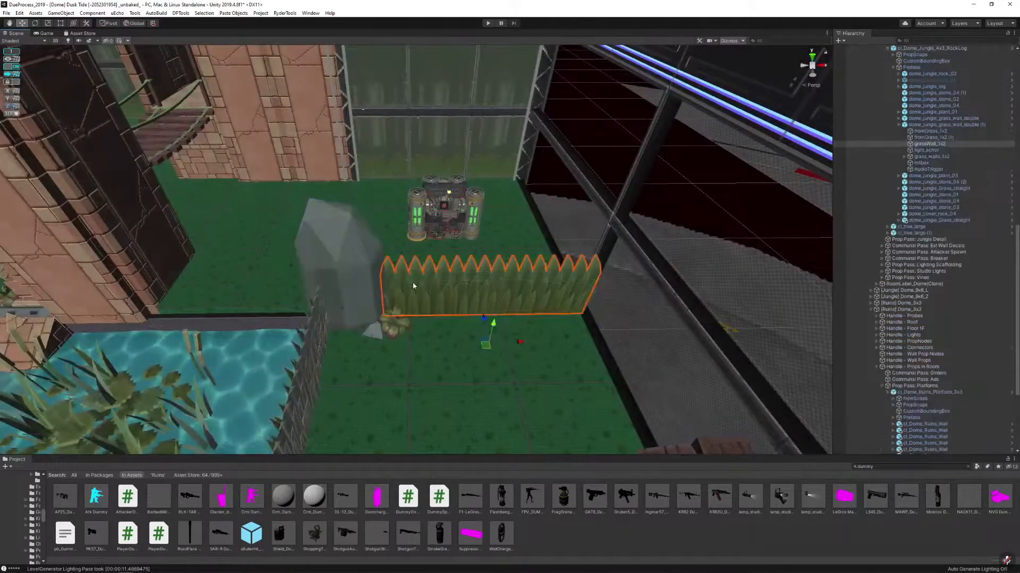
{"action": "left_click", "coordinate": [949, 126]}
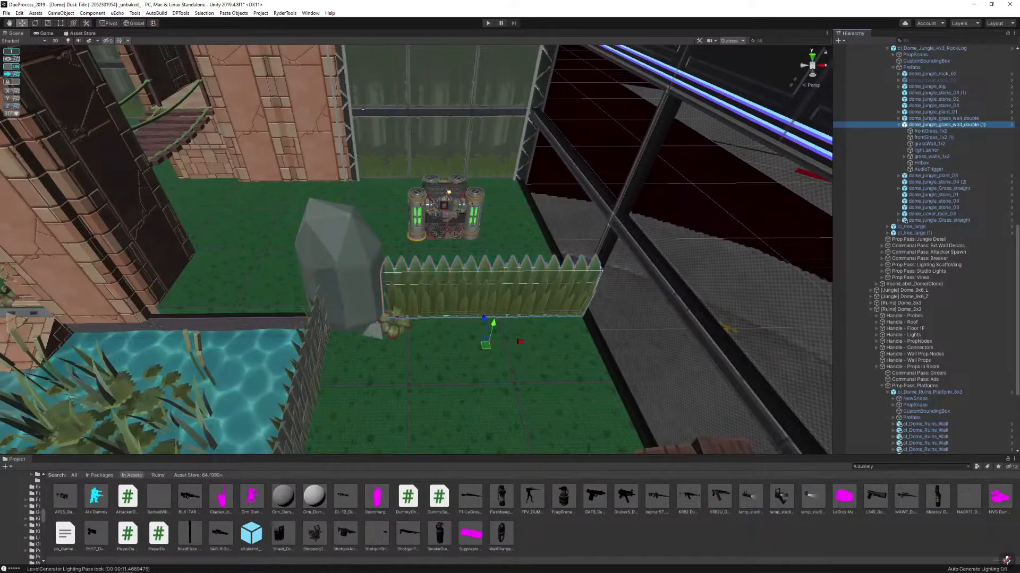
{"action": "key", "text": "alt+shift+a"}
{"action": "right_click_drag", "start_coordinate": [614, 209], "coordinate": [590, 213]}
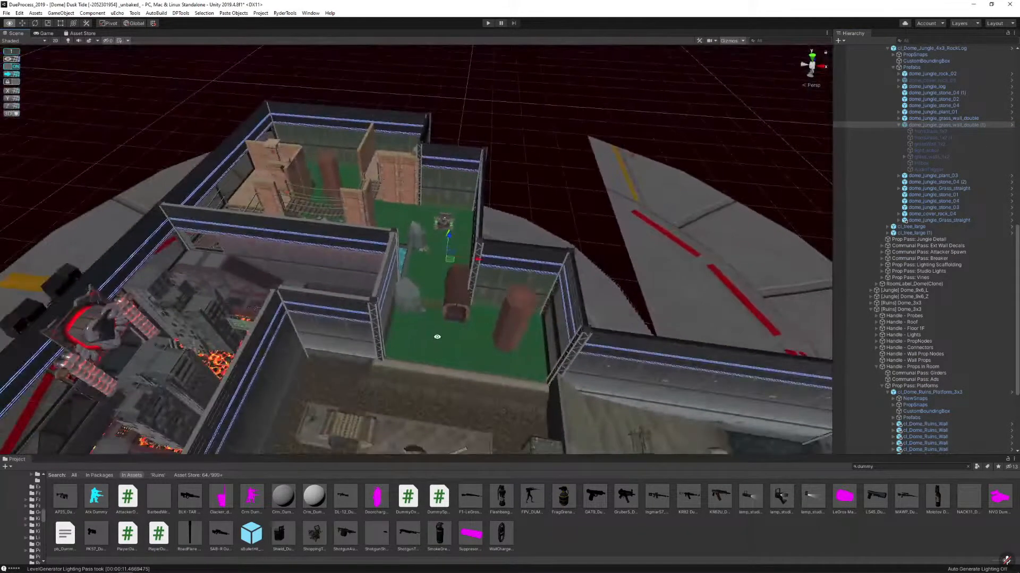
{"action": "right_click_drag", "start_coordinate": [436, 337], "coordinate": [527, 266]}
{"action": "key", "text": "alt+shift+a"}
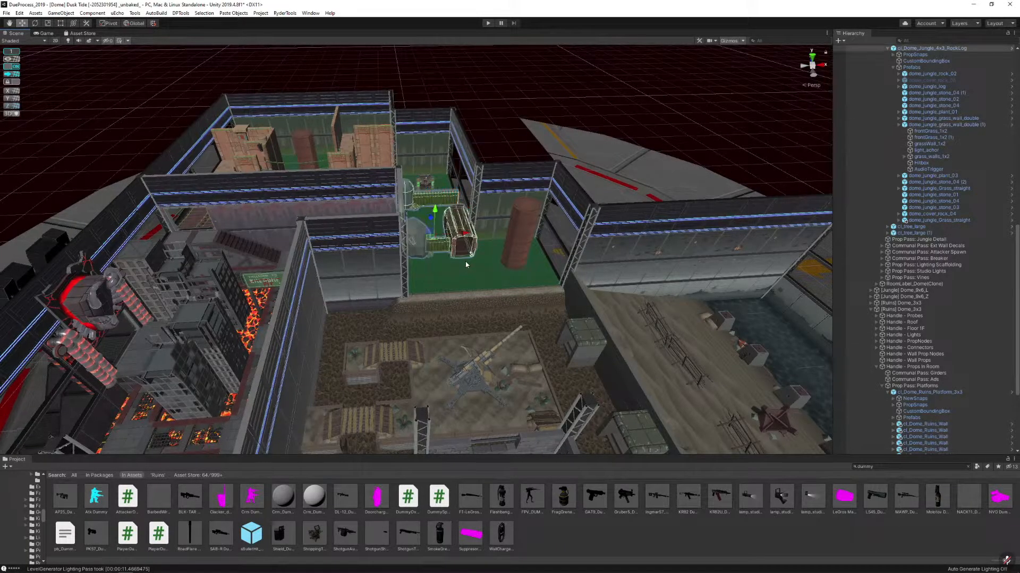
Undo the deletion of the FPV_DUMMY and the Atk Dummy
{"action": "right_click_drag", "start_coordinate": [463, 264], "coordinate": [491, 291]}
{"action": "key", "text": "ctrl+z"}
{"action": "key", "text": "alt+shift+a"}
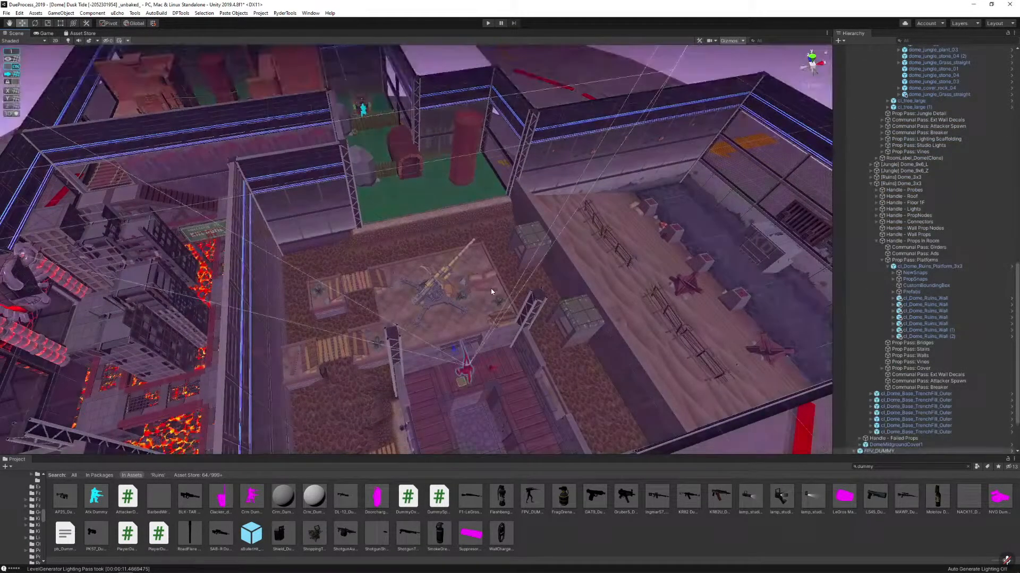
Dock the Game view beside the Scene view at half width, and raise and lower the Atk Dummy to locate it in the dummy's view
{"action": "left_click_drag", "start_coordinate": [47, 33], "coordinate": [691, 212]}
{"action": "left_click_drag", "start_coordinate": [554, 192], "coordinate": [425, 194]}
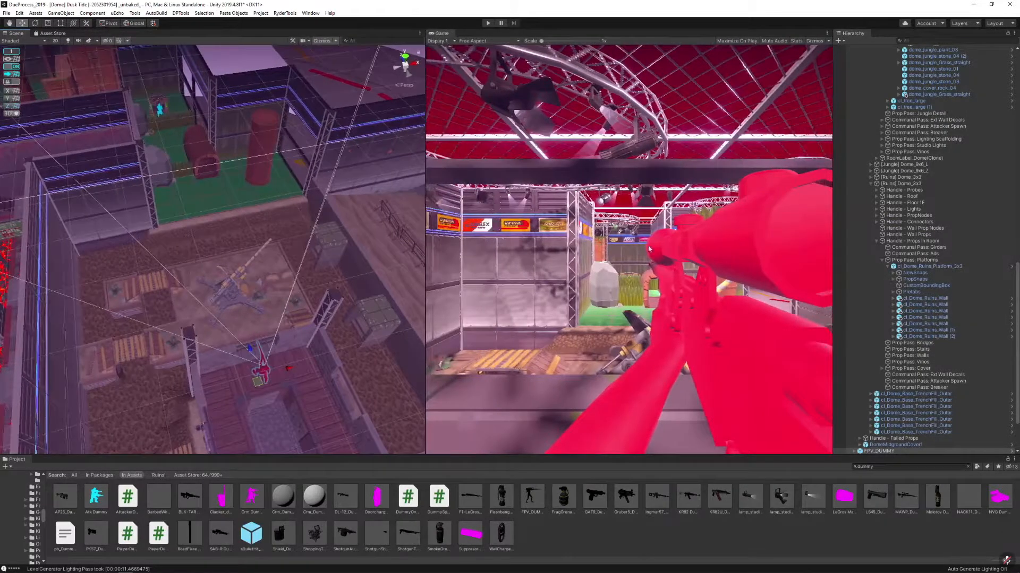
{"action": "left_click", "coordinate": [160, 113]}
{"action": "mouse_move", "coordinate": [161, 91]}
{"action": "left_mouse_down"}
{"action": "mouse_move", "coordinate": [156, 61]}
{"action": "mouse_move", "coordinate": [160, 91]}
{"action": "left_mouse_up"}
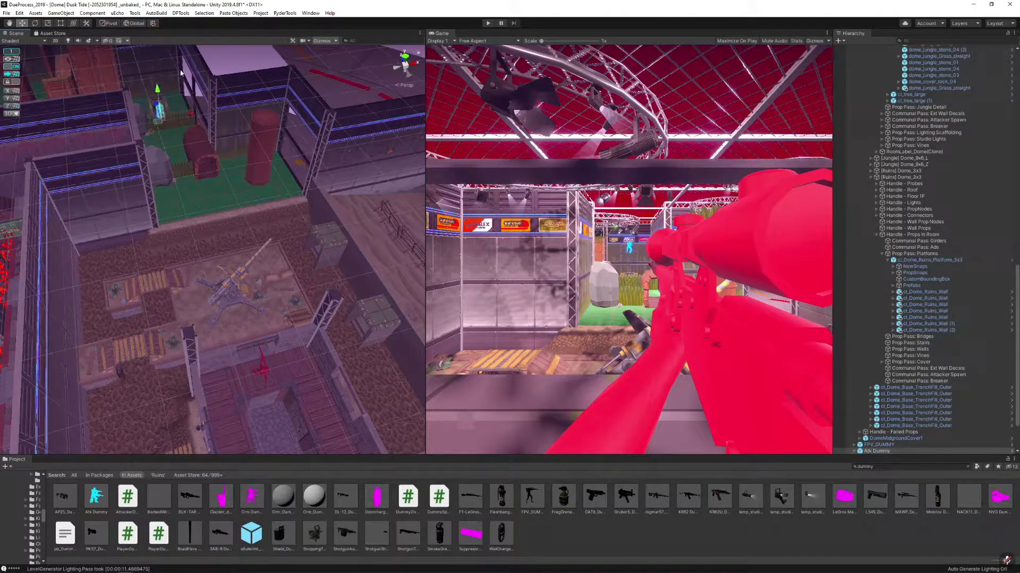
Toggle dome_jungle_grass_wall_double (1) off and on repeatedly to compare how well it hides the Atk Dummy in the Game view
{"action": "left_click", "coordinate": [175, 124]}
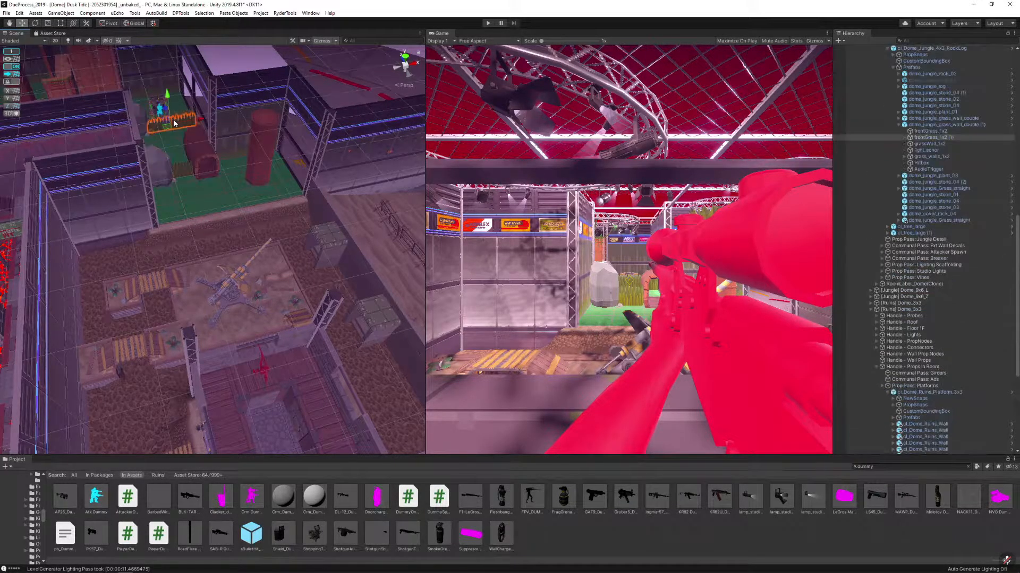
{"action": "left_click", "coordinate": [923, 125]}
{"action": "key", "text": "alt"}
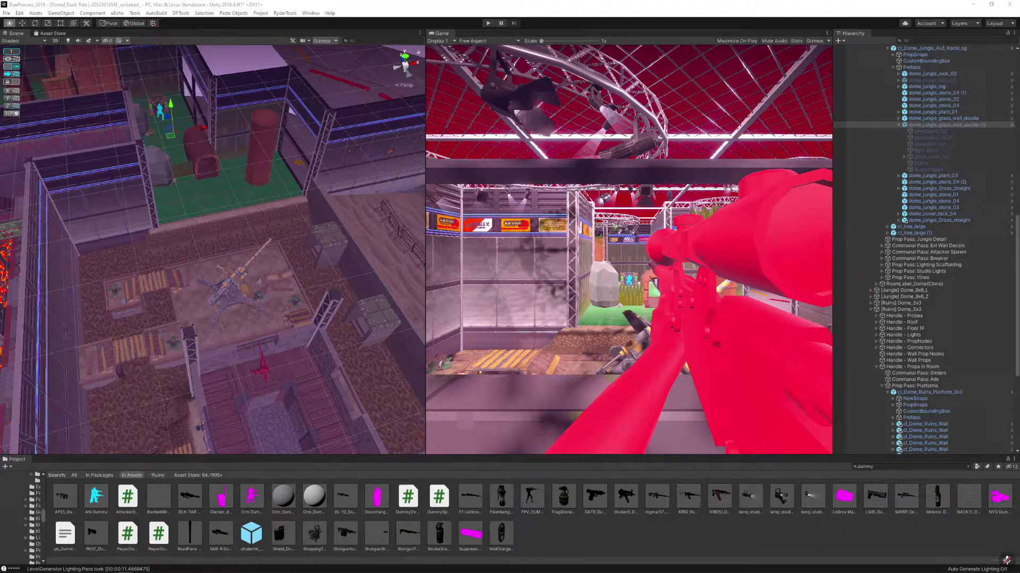
{"action": "key", "text": "w"}
{"action": "key", "text": "alt+shift+a"}
{"action": "key", "text": "alt+shift+a"}
{"action": "key", "text": "alt+shift+a"}
{"action": "key", "text": "alt+shift+a"}
{"action": "key", "text": "alt+shift+a"}
{"action": "key", "text": "alt+shift+a"}
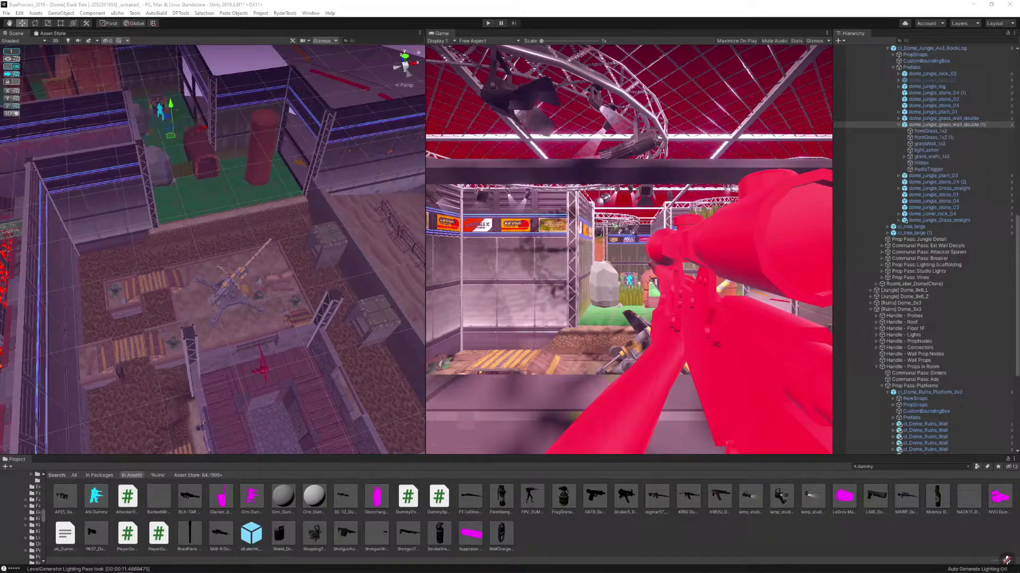
{"action": "key", "text": "alt+shift+a"}
{"action": "key", "text": "alt+shift+a"}
{"action": "key", "text": "alt+shift+a"}
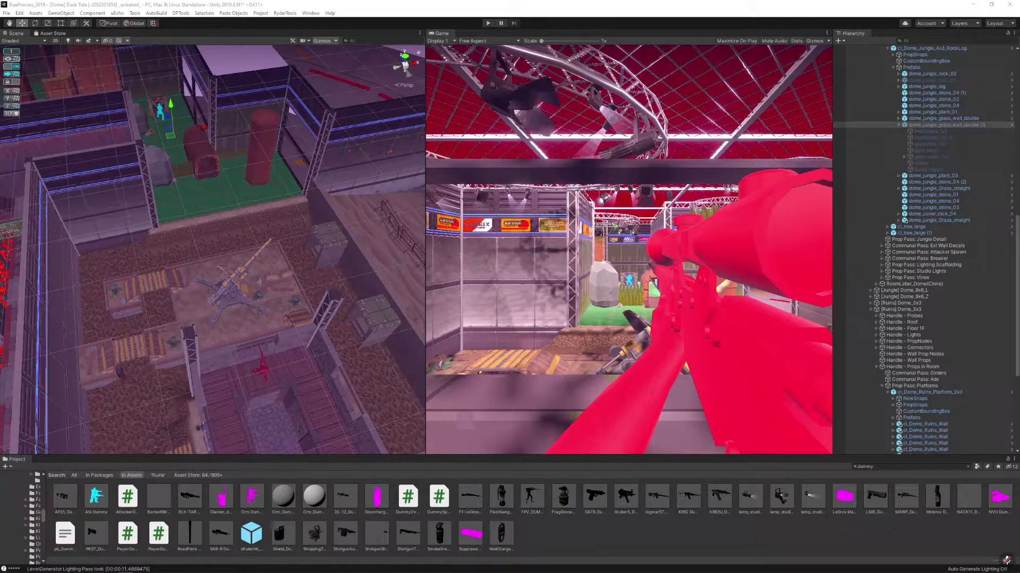
Switch dome_jungle_grass_wall_double (1) off and on again to compare the Atk Dummy's exposure from the first-person viewpoint
{"action": "key", "text": "alt+shift+a"}
{"action": "key", "text": "alt+shift+a"}
{"action": "key", "text": "alt+shift+a"}
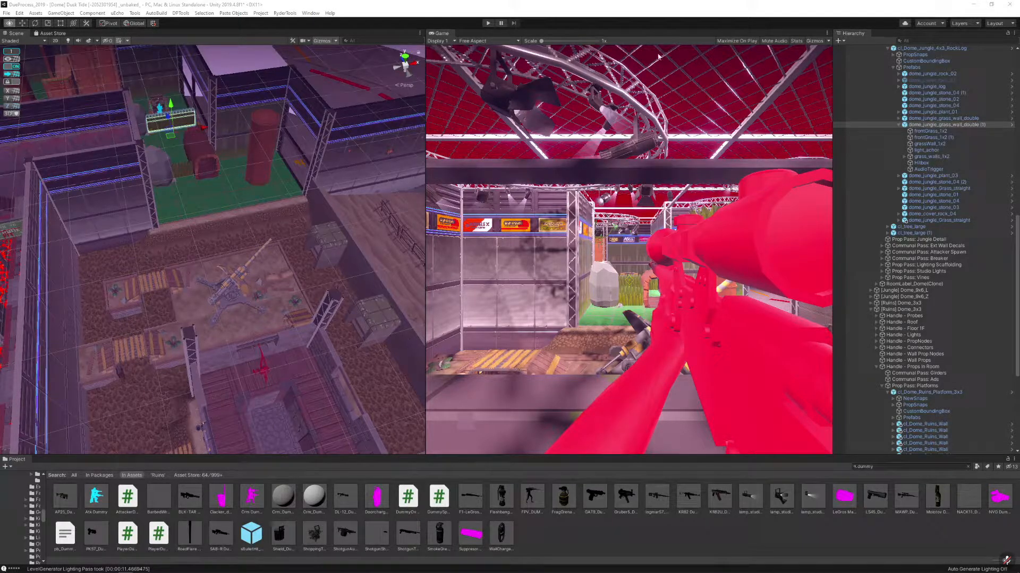
{"action": "key", "text": "alt"}
{"action": "key", "text": "alt+shift+a"}
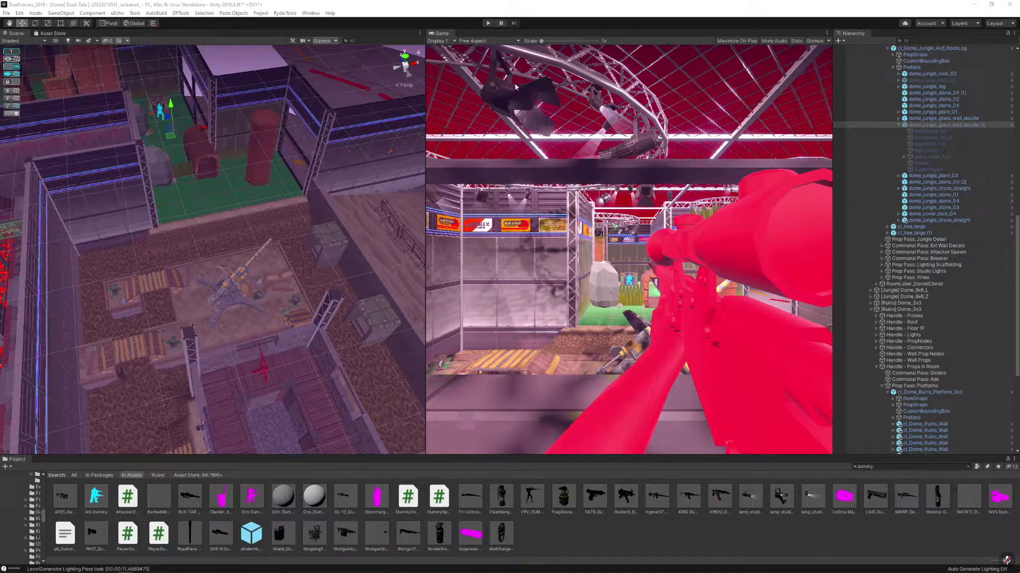
{"action": "key", "text": "alt+shift+a"}
Move dome_jungle_grass_wall_double (1) farther from the bomb and the Atk Dummy, past the tall rock
{"action": "left_click_drag", "start_coordinate": [79, 152], "coordinate": [217, 187], "text": "alt"}
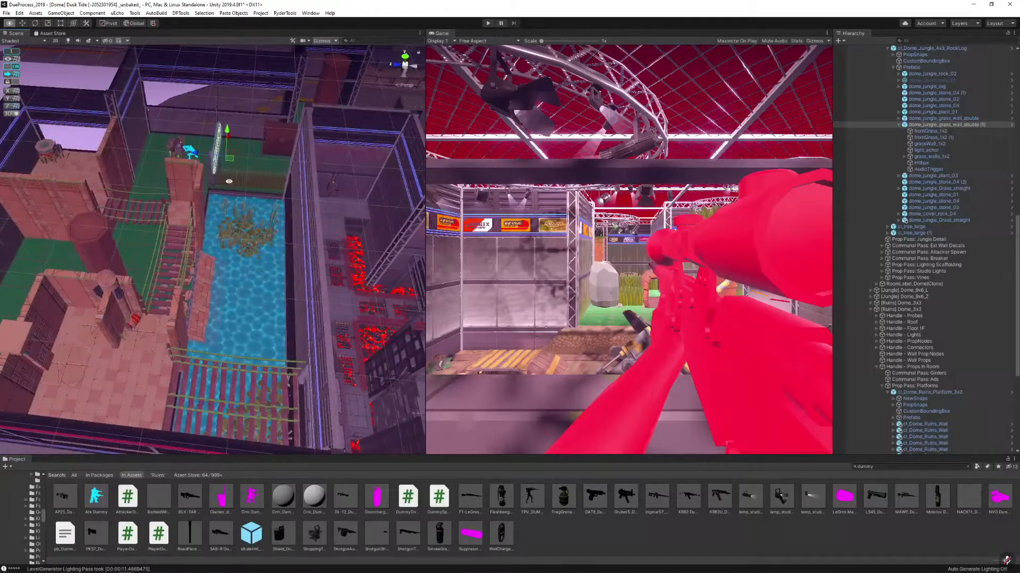
{"action": "key", "text": "f"}
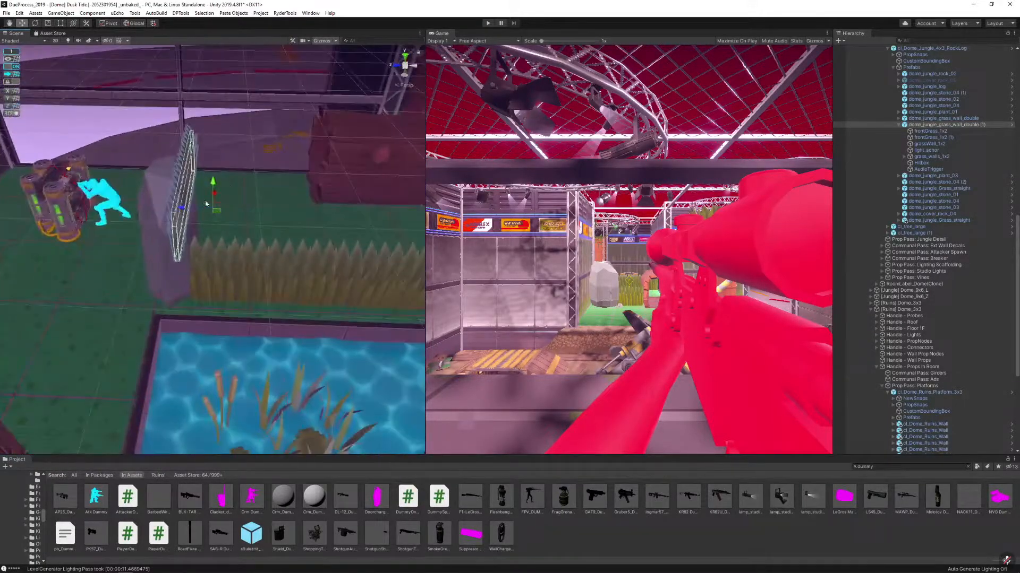
{"action": "left_click_drag", "start_coordinate": [241, 208], "coordinate": [304, 208]}
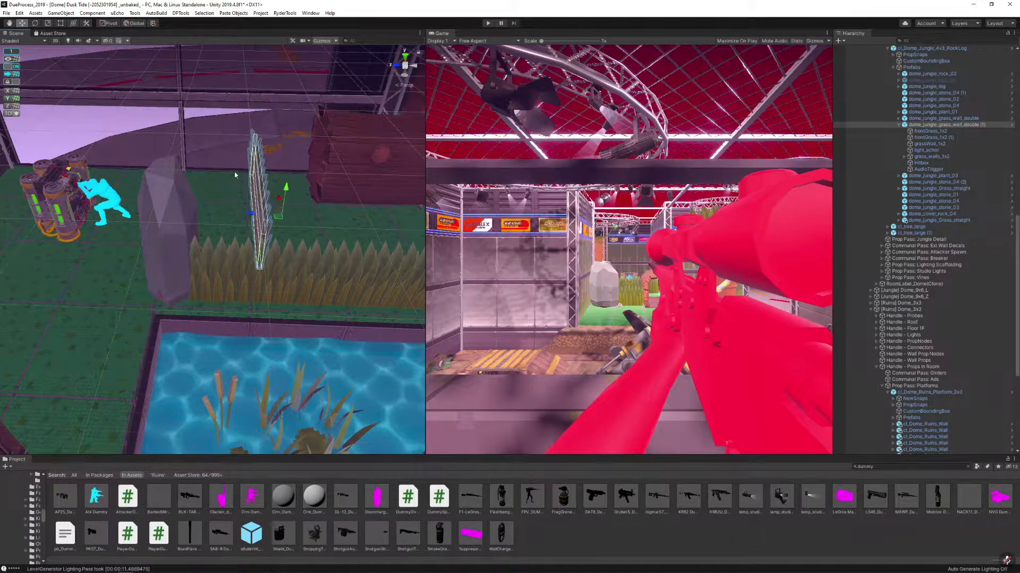
{"action": "left_click_drag", "start_coordinate": [234, 171], "coordinate": [141, 204], "text": "alt"}
{"action": "left_click_drag", "start_coordinate": [233, 186], "coordinate": [165, 182], "text": "alt"}
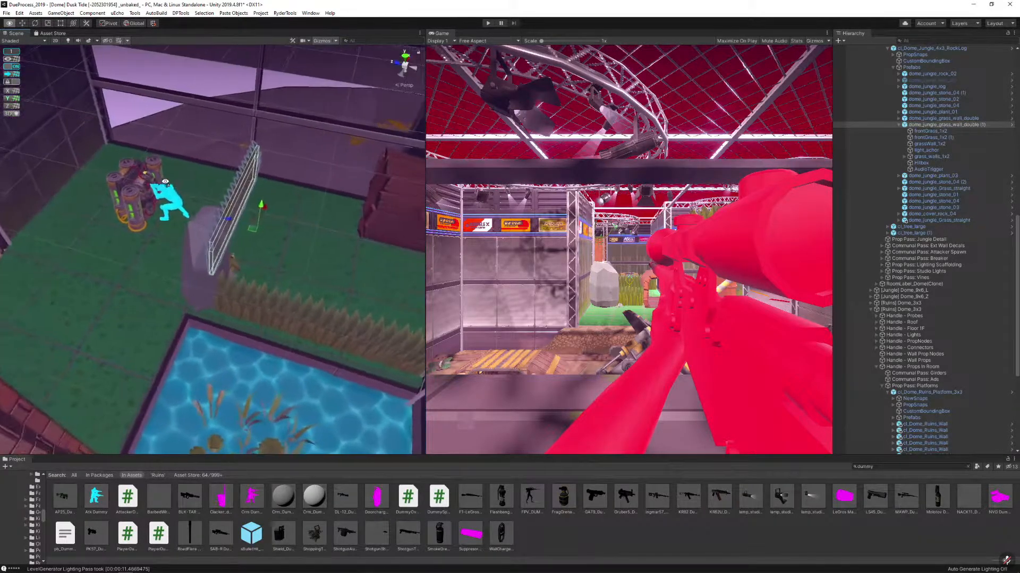
Try reducing the height of dome_cover_rock_04 and undo the change
{"action": "right_click_drag", "start_coordinate": [166, 182], "coordinate": [172, 184]}
{"action": "left_click", "coordinate": [189, 255]}
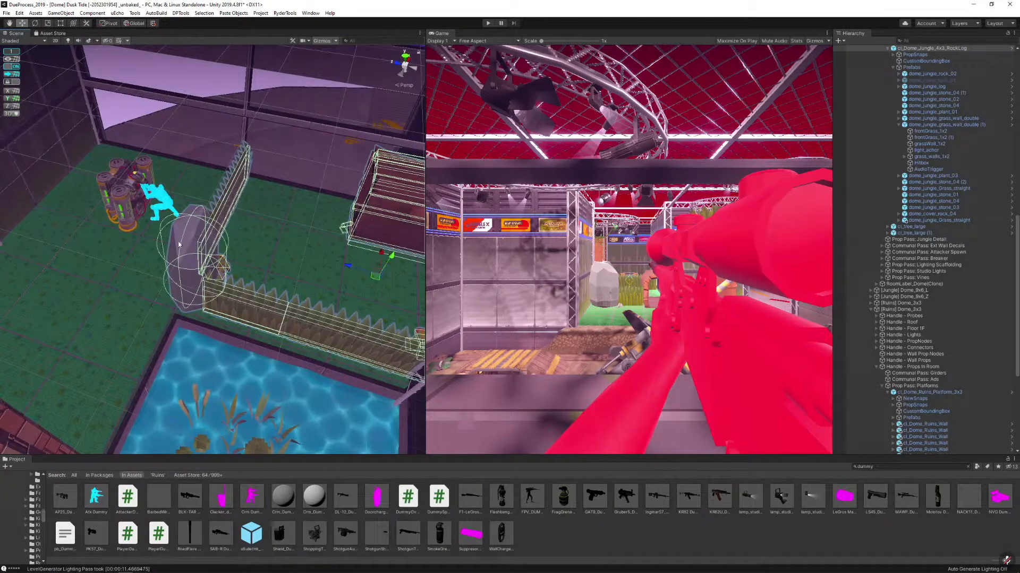
{"action": "left_click", "coordinate": [179, 244]}
{"action": "left_click_drag", "start_coordinate": [1019, 124], "coordinate": [767, 124]}
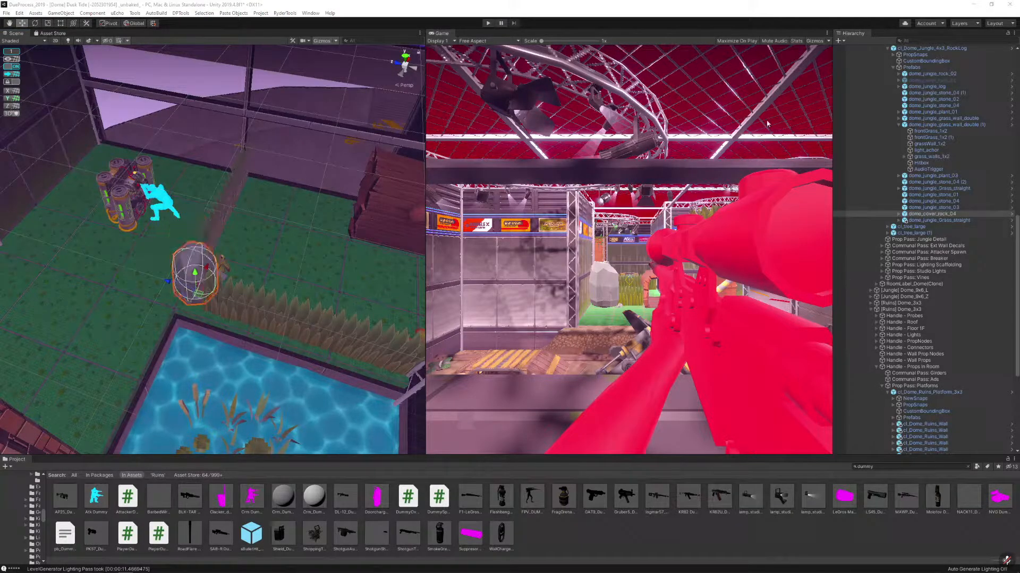
{"action": "key", "text": "ctrl+z"}
{"action": "key", "text": "ctrl+z"}
Try moving dome_jungle_grass_wall_double (1) across the lawn to the end of the log
{"action": "right_click_drag", "start_coordinate": [341, 180], "coordinate": [258, 231]}
{"action": "left_click", "coordinate": [319, 91]}
{"action": "left_click", "coordinate": [268, 240]}
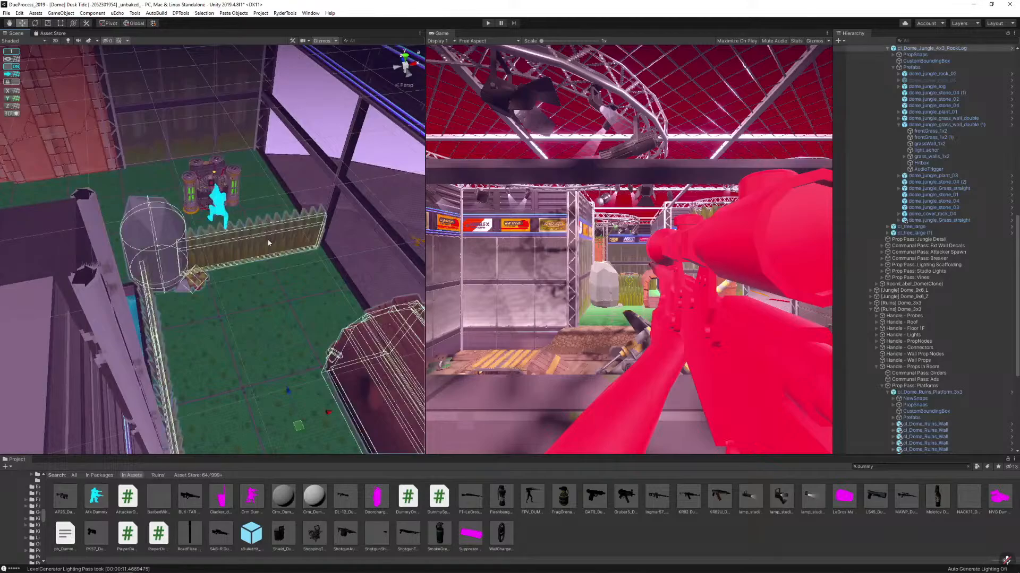
{"action": "left_click", "coordinate": [268, 241]}
{"action": "left_click", "coordinate": [888, 125]}
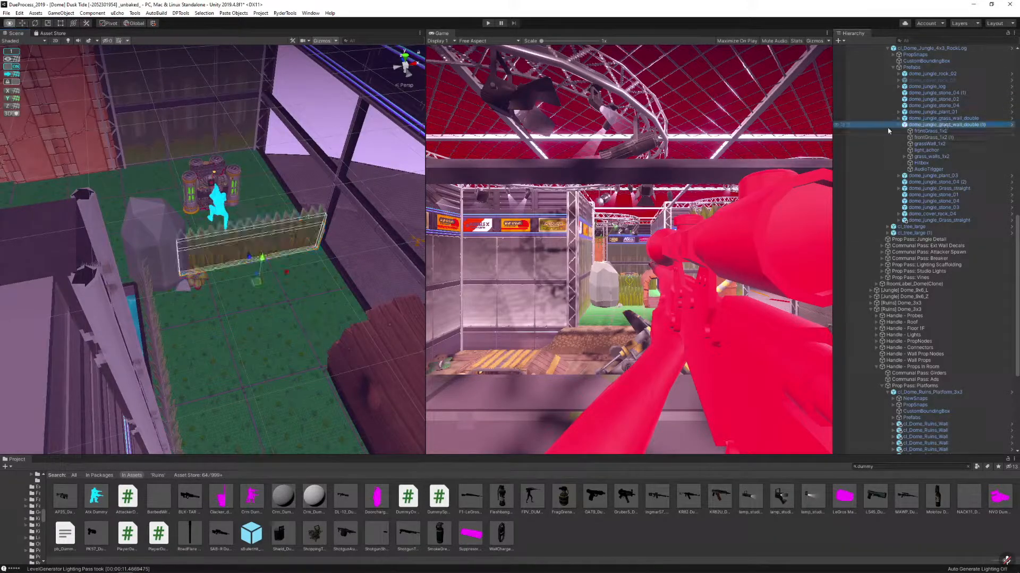
{"action": "key", "text": "w"}
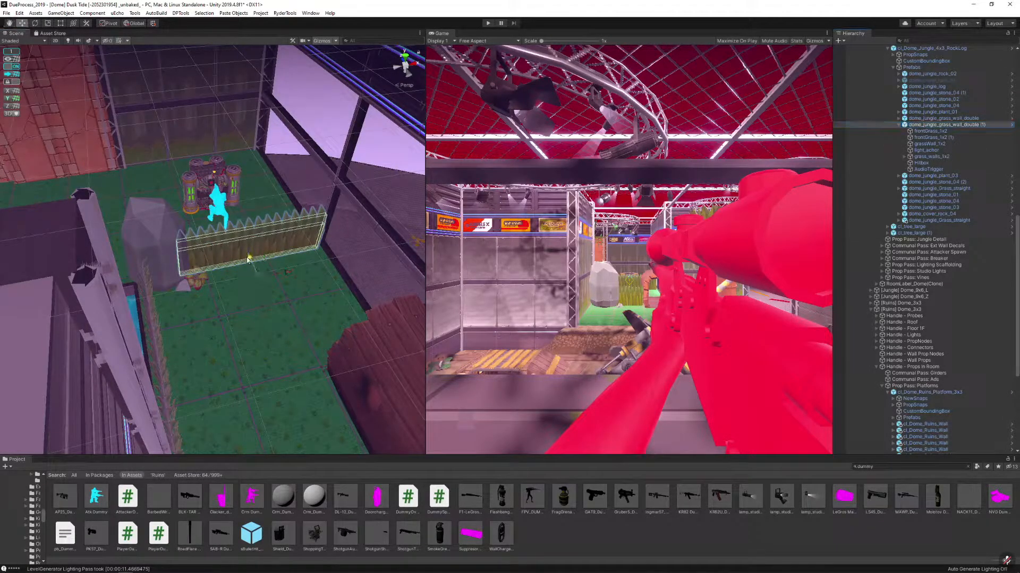
{"action": "left_click_drag", "start_coordinate": [249, 258], "coordinate": [302, 359]}
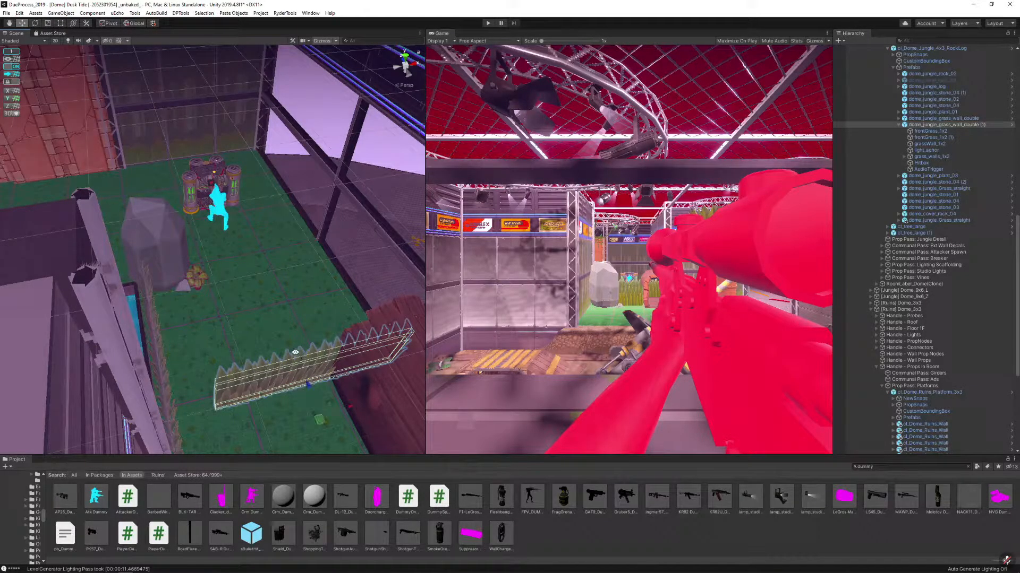
Move dome_jungle_grass_wall_double (1) from the log to the tall rock on the bomb's side of the lawn
{"action": "right_click_drag", "start_coordinate": [302, 356], "coordinate": [366, 377]}
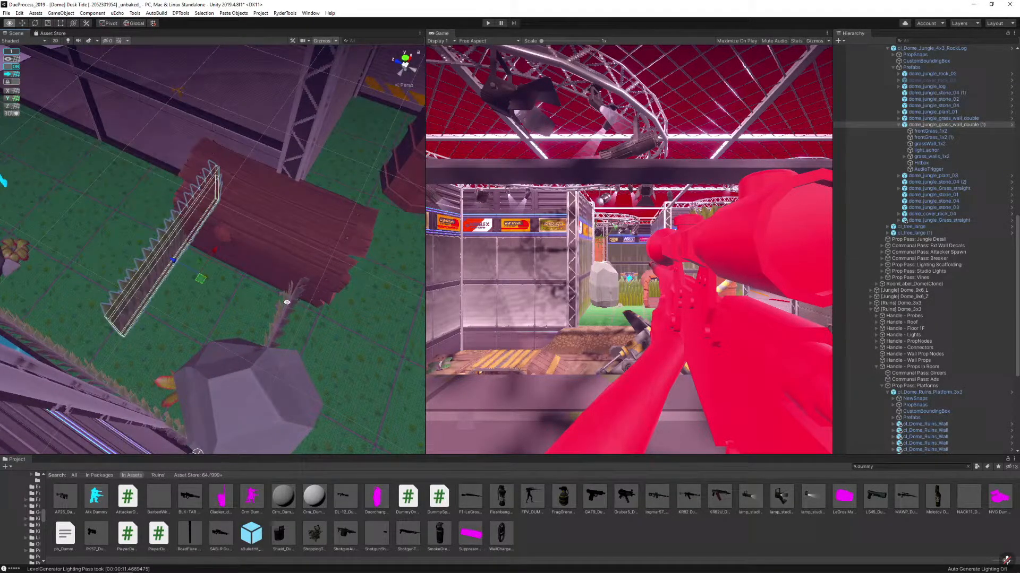
{"action": "right_click_drag", "start_coordinate": [232, 295], "coordinate": [231, 293]}
{"action": "left_click_drag", "start_coordinate": [211, 279], "coordinate": [243, 278], "text": "alt"}
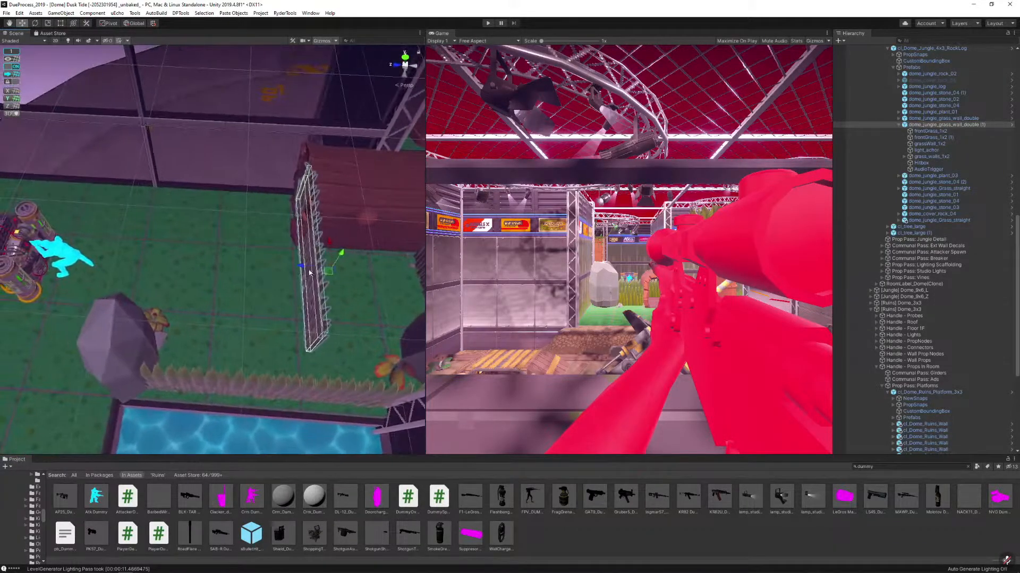
{"action": "left_click_drag", "start_coordinate": [309, 260], "coordinate": [149, 271]}
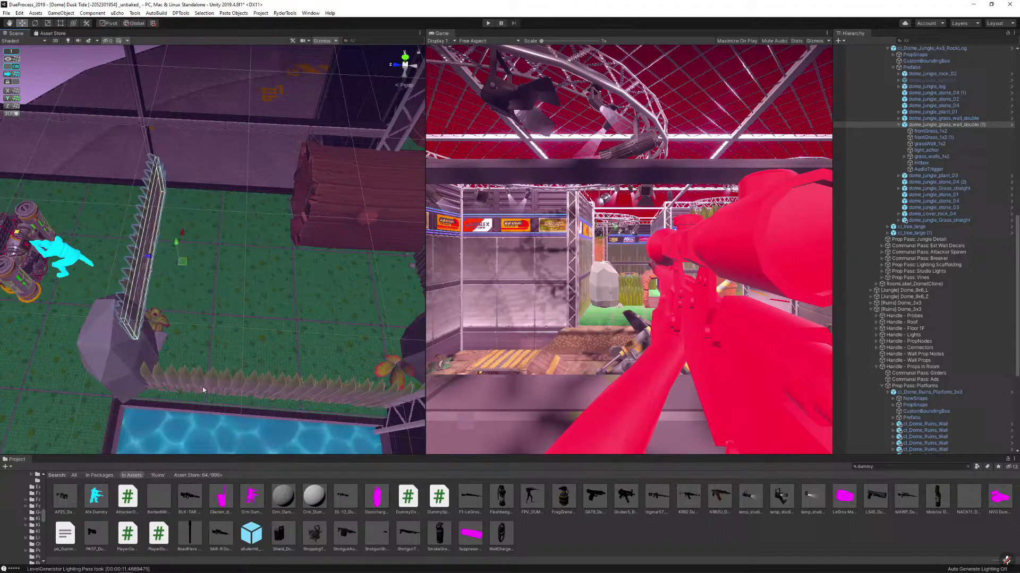
Delete one dome_jungle_Grass_straight piece from the river edge beside the tall rock
{"action": "left_click", "coordinate": [204, 391]}
{"action": "scroll", "coordinate": [170, 367], "scroll_direction": "up", "scroll_amount": 3}
{"action": "key", "text": "Delete"}
Select dome_cover_rock_04 together with dome_jungle_stone_01, dome_jungle_stone_04 (1), dome_jungle_plant_01 and dome_jungle_grass_wall_double (1)
{"action": "right_click_drag", "start_coordinate": [154, 350], "coordinate": [133, 260]}
{"action": "left_click", "coordinate": [143, 256]}
{"action": "left_click", "coordinate": [146, 255]}
{"action": "right_click_drag", "start_coordinate": [286, 252], "coordinate": [55, 264]}
{"action": "left_click", "coordinate": [139, 296], "text": "shift"}
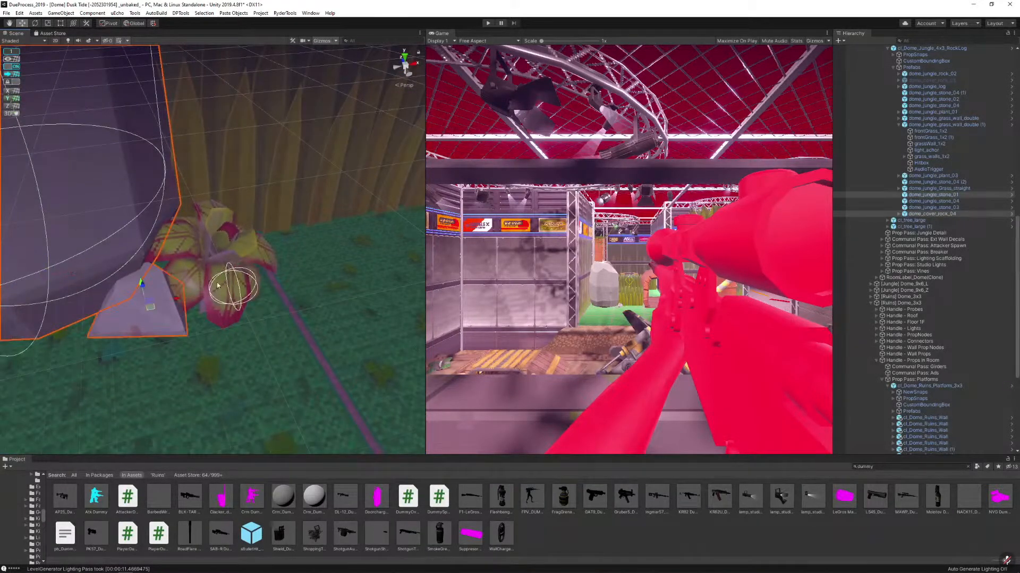
{"action": "left_click", "coordinate": [183, 276], "text": "shift"}
{"action": "left_click", "coordinate": [209, 259], "text": "shift"}
{"action": "left_click", "coordinate": [264, 206], "text": "shift"}
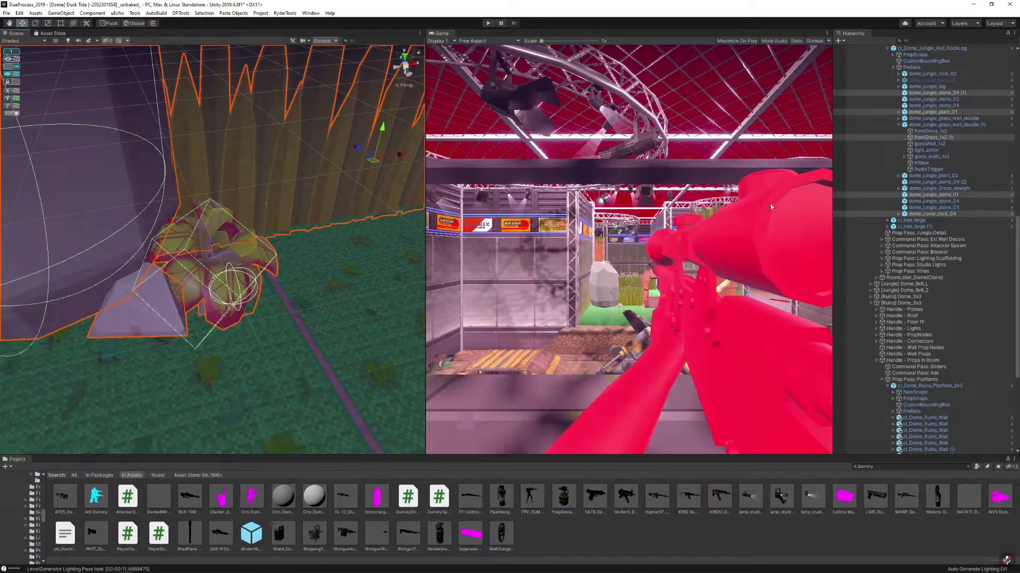
{"action": "key", "text": "ctrl+z"}
{"action": "left_click", "coordinate": [949, 126], "text": "ctrl"}
{"action": "left_click", "coordinate": [552, 223]}
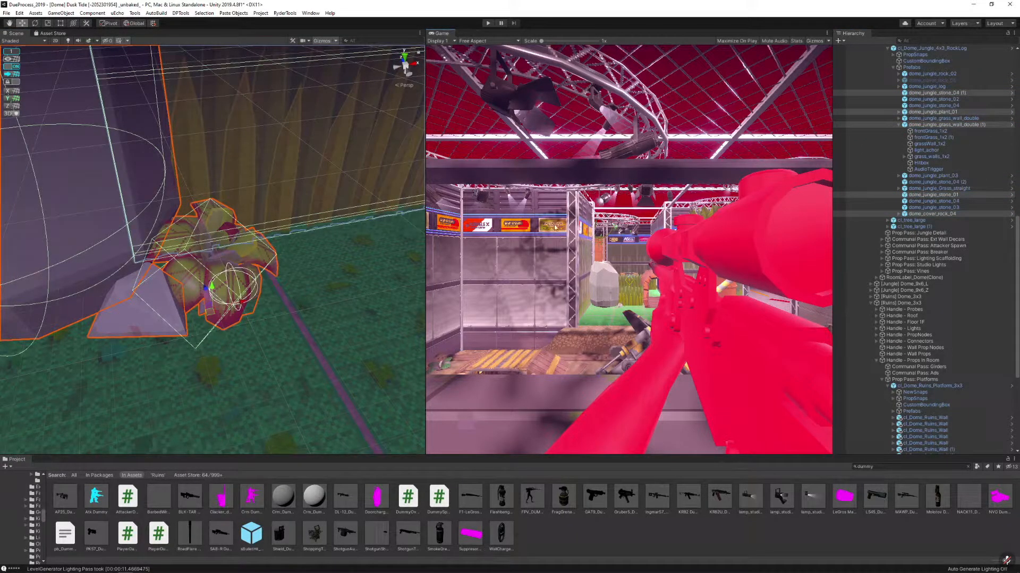
Shift the selected rock, stones, plant and grass wall away from the bomb, and fine-tune their height with grid snapping off
{"action": "right_click_drag", "start_coordinate": [171, 202], "coordinate": [289, 234]}
{"action": "left_click_drag", "start_coordinate": [169, 216], "coordinate": [225, 219]}
{"action": "right_click_drag", "start_coordinate": [221, 218], "coordinate": [195, 177]}
{"action": "left_click", "coordinate": [13, 66]}
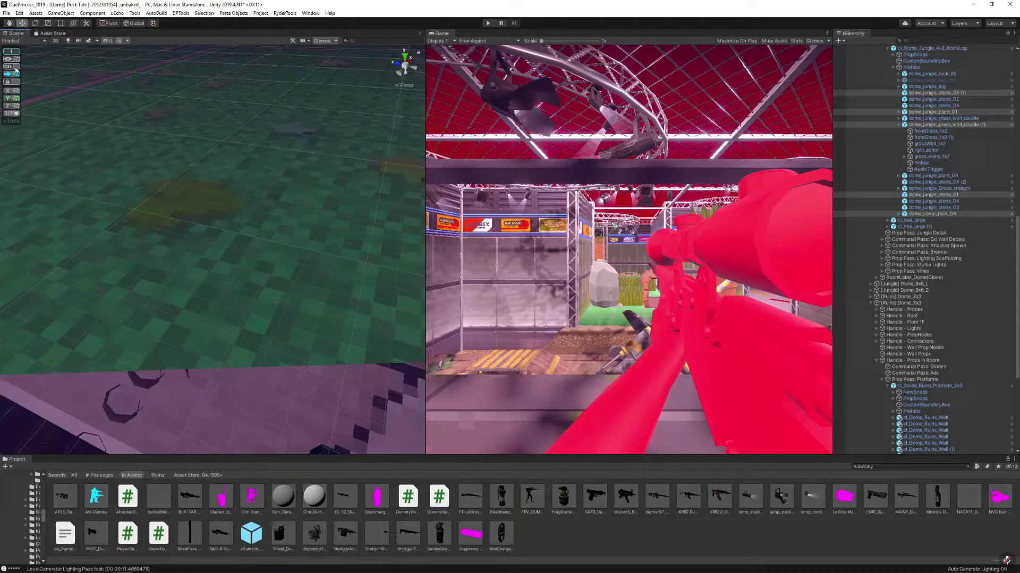
{"action": "right_click_drag", "start_coordinate": [113, 151], "coordinate": [187, 217]}
{"action": "left_click_drag", "start_coordinate": [187, 217], "coordinate": [189, 253]}
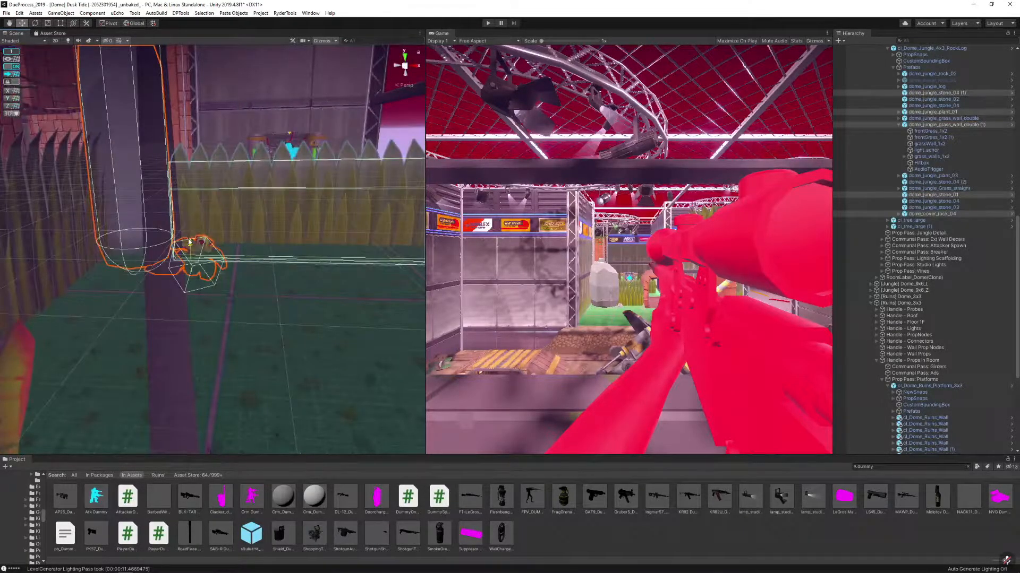
{"action": "left_click", "coordinate": [10, 69]}
{"action": "right_click_drag", "start_coordinate": [113, 126], "coordinate": [151, 176]}
{"action": "left_click_drag", "start_coordinate": [170, 200], "coordinate": [171, 171]}
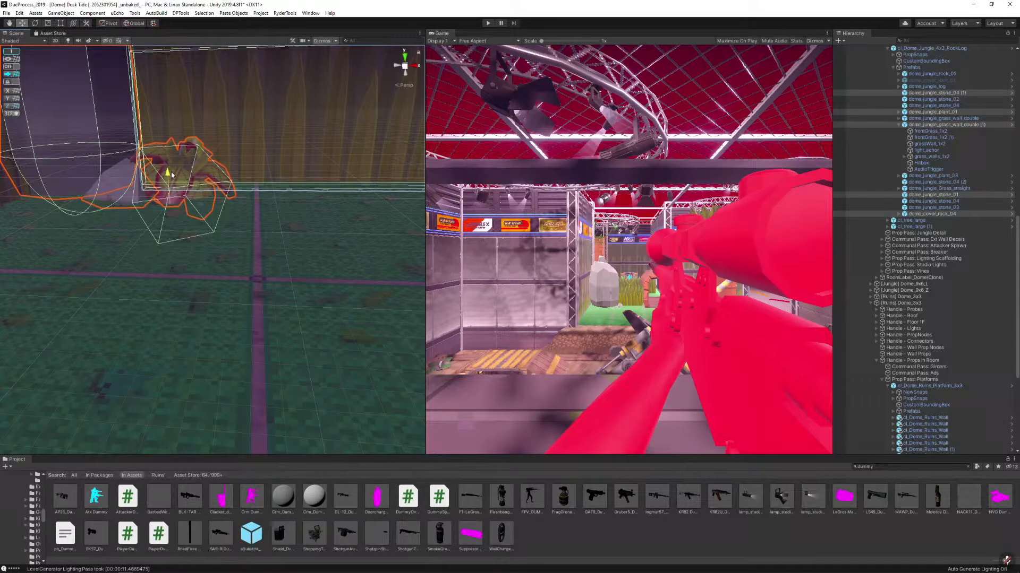
{"action": "right_click_drag", "start_coordinate": [171, 171], "coordinate": [282, 214]}
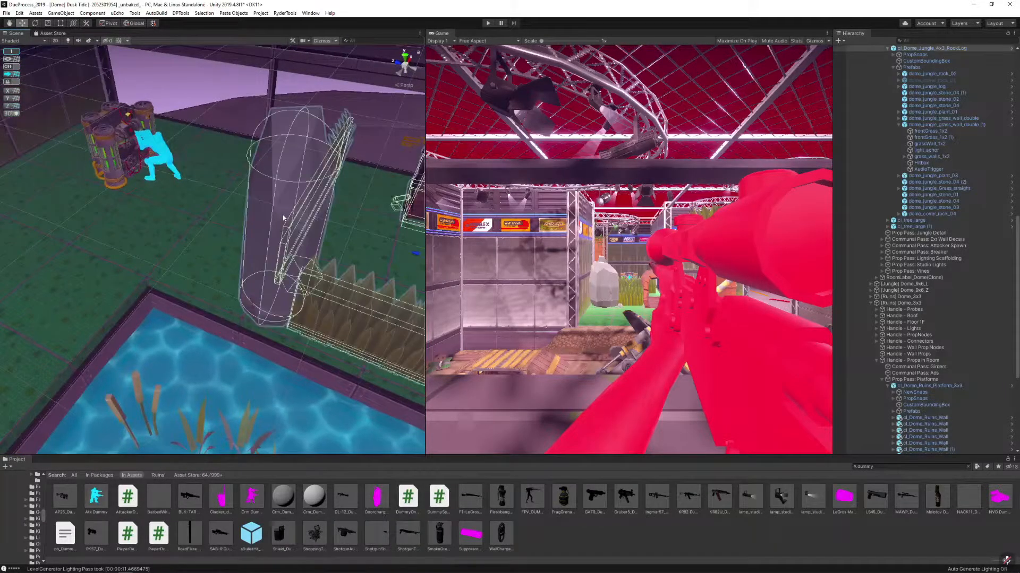
Slide the Atk Dummy back and forth beside the bomb to check where it shows in the Game view
{"action": "left_click", "coordinate": [282, 214]}
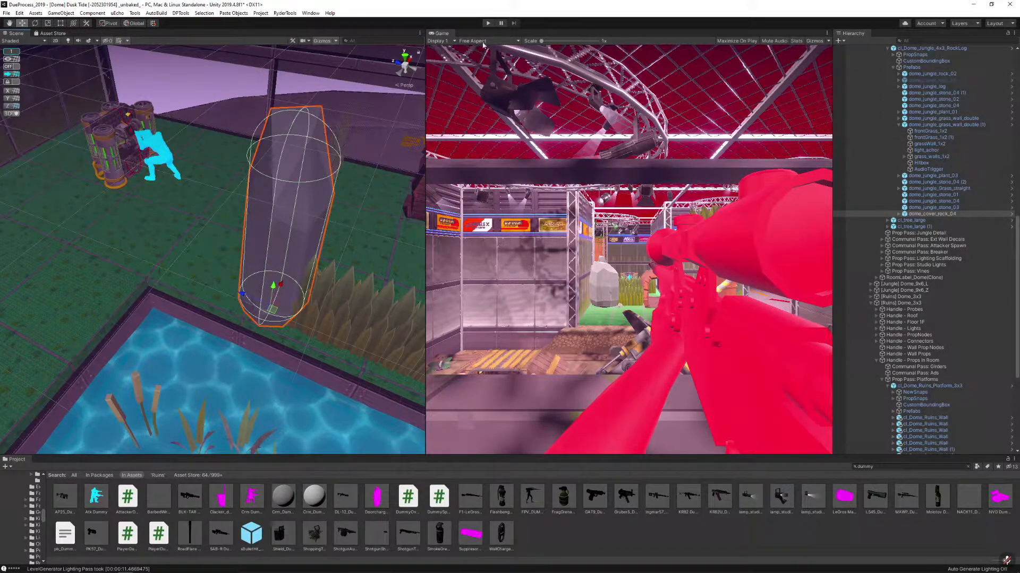
{"action": "key", "text": "alt"}
{"action": "left_click", "coordinate": [170, 158]}
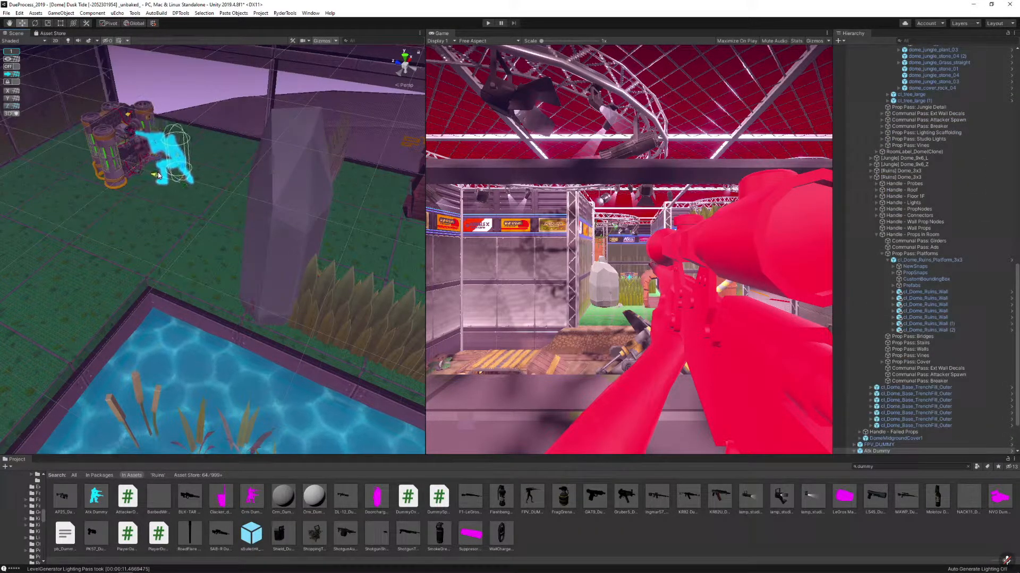
{"action": "left_click_drag", "start_coordinate": [163, 176], "coordinate": [145, 172]}
{"action": "key", "text": "alt"}
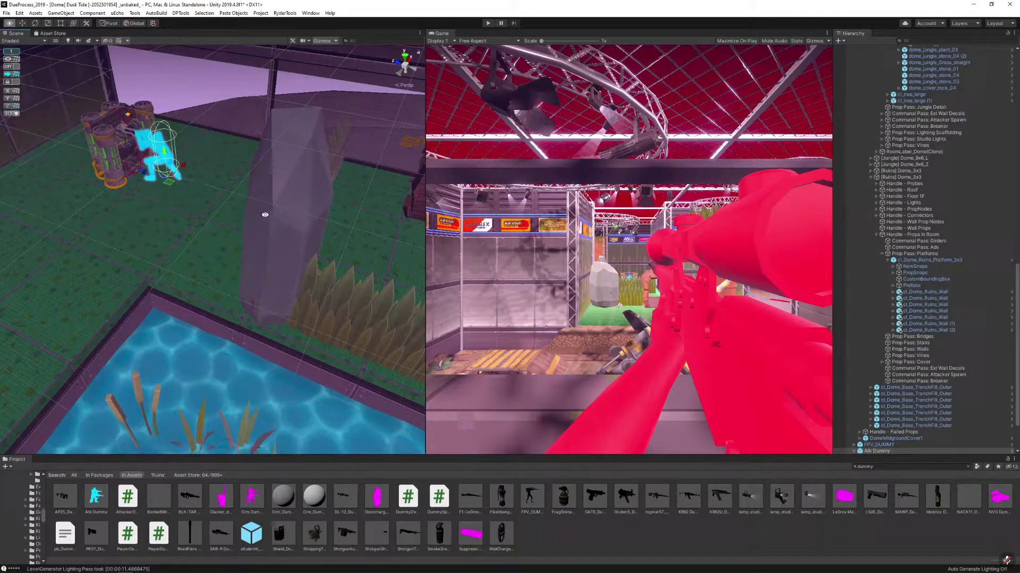
Scale dome_cover_rock_04 slightly wider beside the river
{"action": "left_click", "coordinate": [282, 213]}
{"action": "key", "text": "f"}
{"action": "key", "text": "r"}
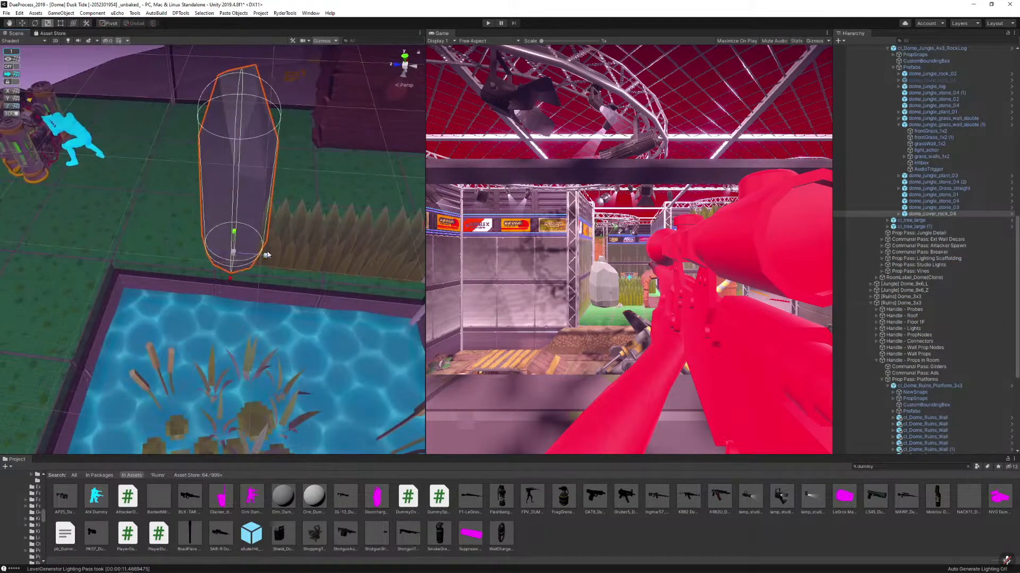
{"action": "left_click_drag", "start_coordinate": [267, 255], "coordinate": [280, 256]}
{"action": "key", "text": "w"}
{"action": "right_click_drag", "start_coordinate": [280, 255], "coordinate": [295, 118]}
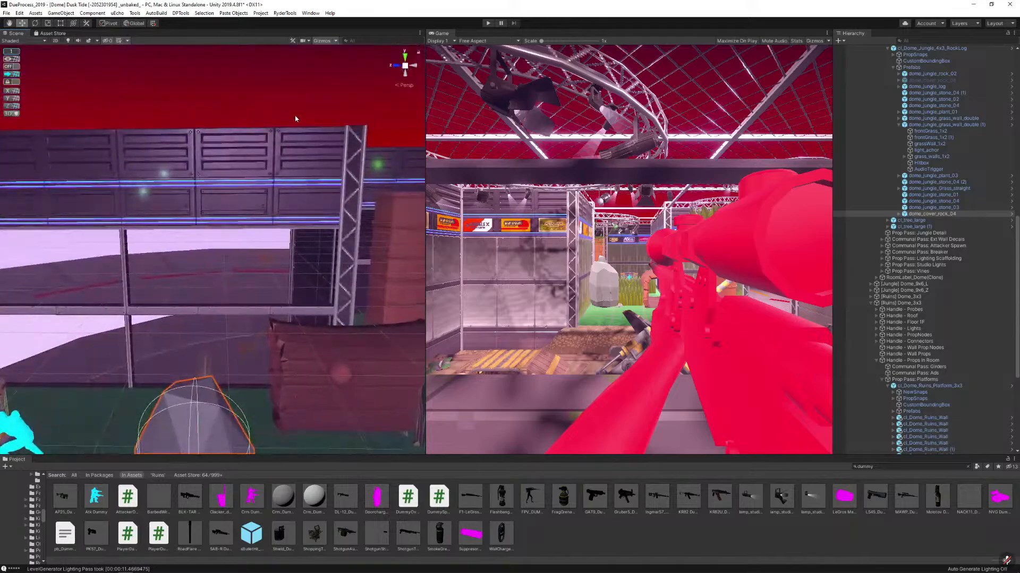
{"action": "left_click", "coordinate": [295, 119]}
{"action": "key", "text": "alt"}
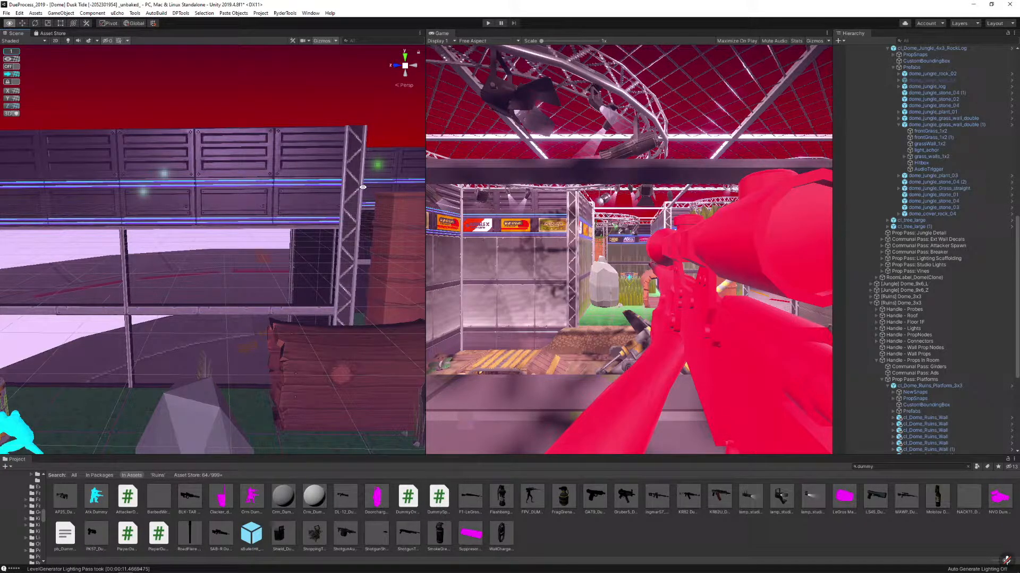
Slide dome_jungle_log along its length, away from the bomb
{"action": "right_click_drag", "start_coordinate": [362, 187], "coordinate": [307, 209]}
{"action": "right_click_drag", "start_coordinate": [285, 220], "coordinate": [352, 274]}
{"action": "left_click", "coordinate": [352, 275]}
{"action": "left_click", "coordinate": [351, 275]}
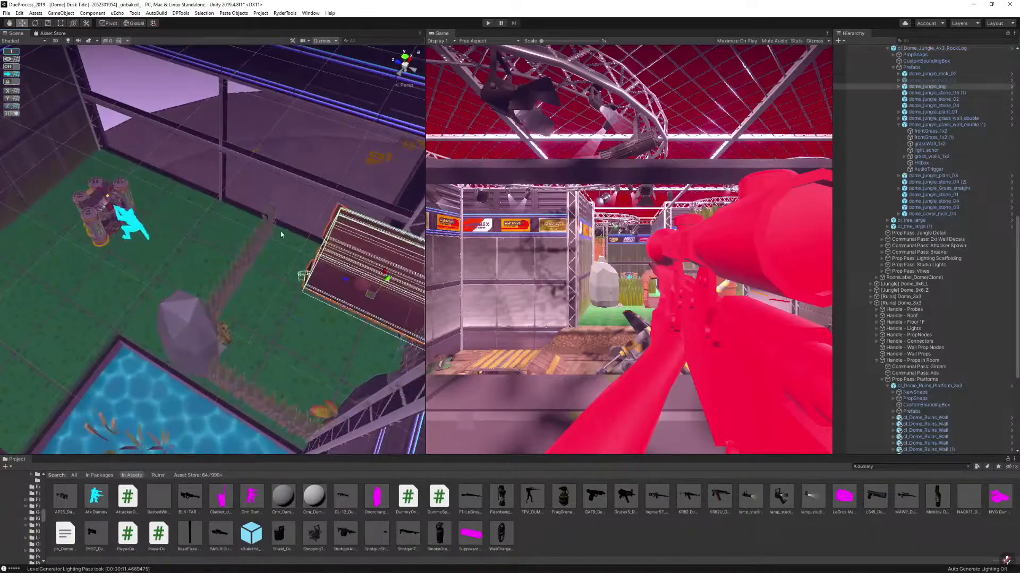
{"action": "key", "text": "f"}
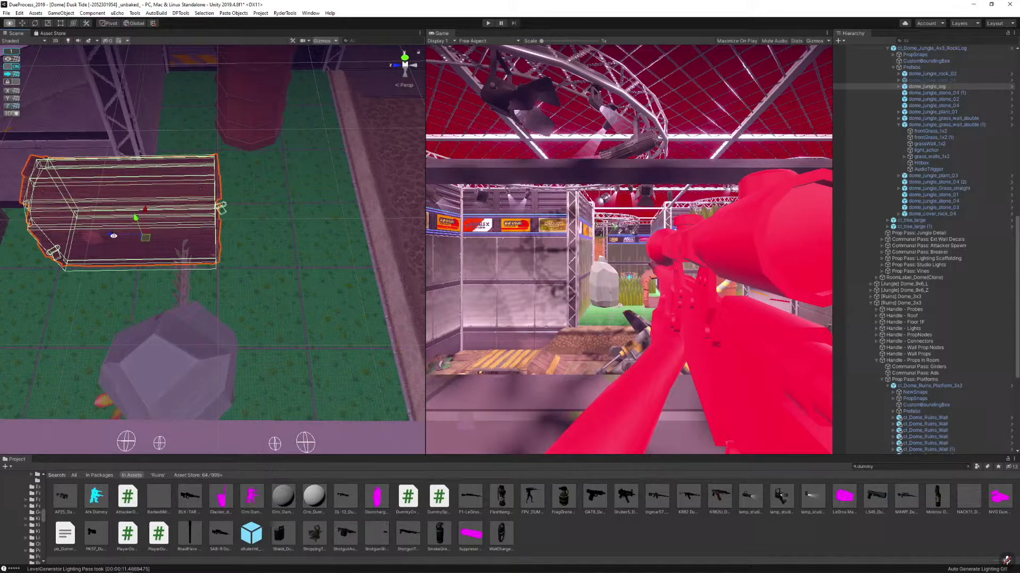
{"action": "key", "text": "w"}
{"action": "left_click_drag", "start_coordinate": [112, 234], "coordinate": [182, 239]}
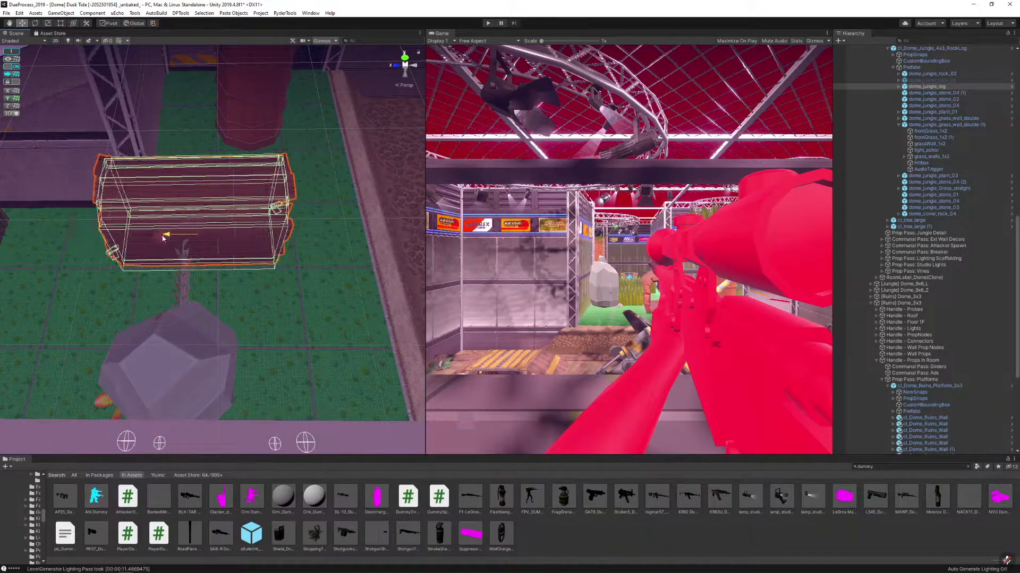
Slightly adjust the scale of dome_cover_rock_04 at the end of the grass wall
{"action": "right_click_drag", "start_coordinate": [273, 206], "coordinate": [175, 228]}
{"action": "double_click", "coordinate": [175, 235]}
{"action": "key", "text": "f"}
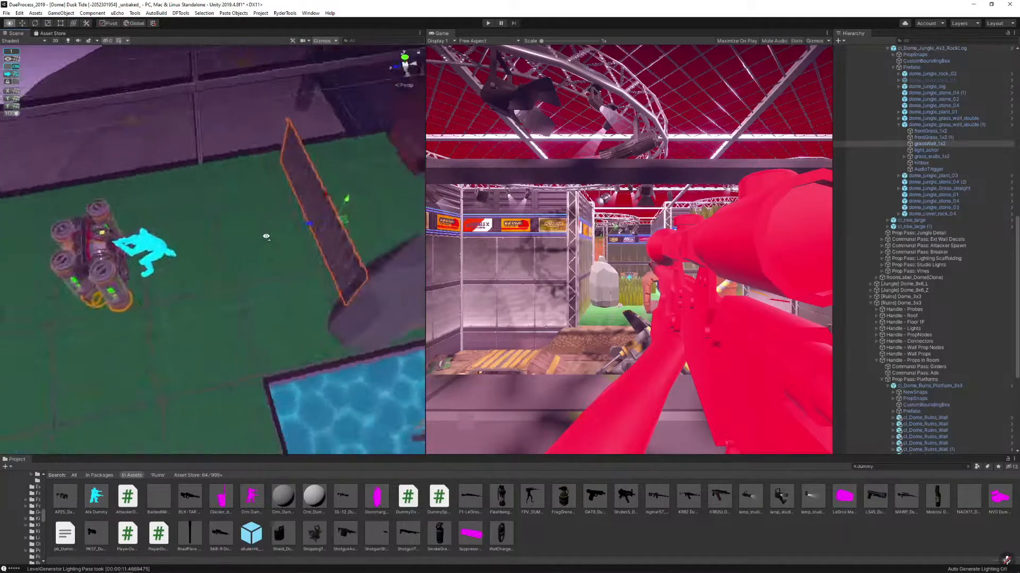
{"action": "left_click", "coordinate": [939, 127]}
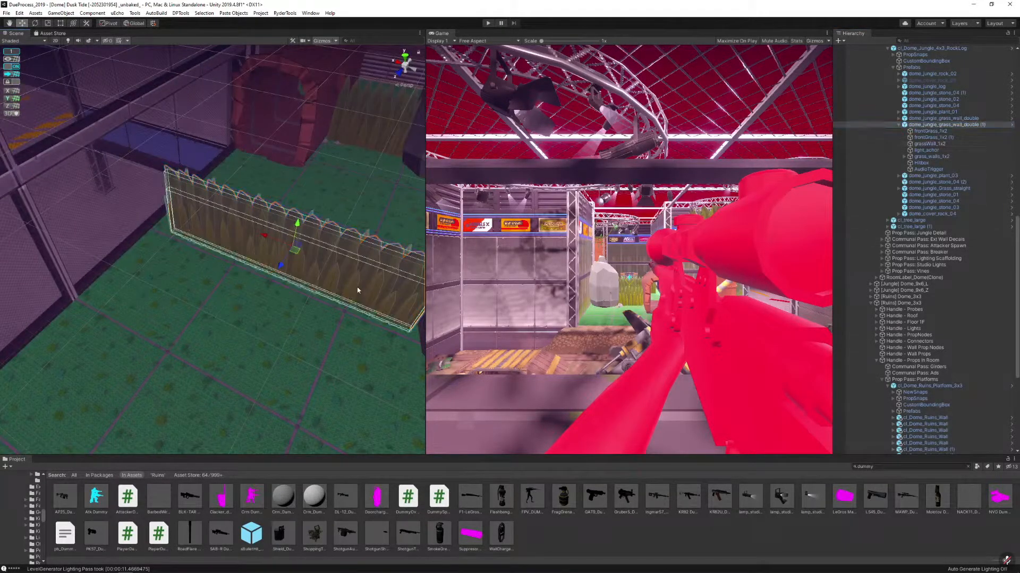
{"action": "right_click_drag", "start_coordinate": [358, 289], "coordinate": [375, 260]}
{"action": "left_click", "coordinate": [375, 261]}
{"action": "left_click", "coordinate": [375, 260]}
{"action": "key", "text": "f"}
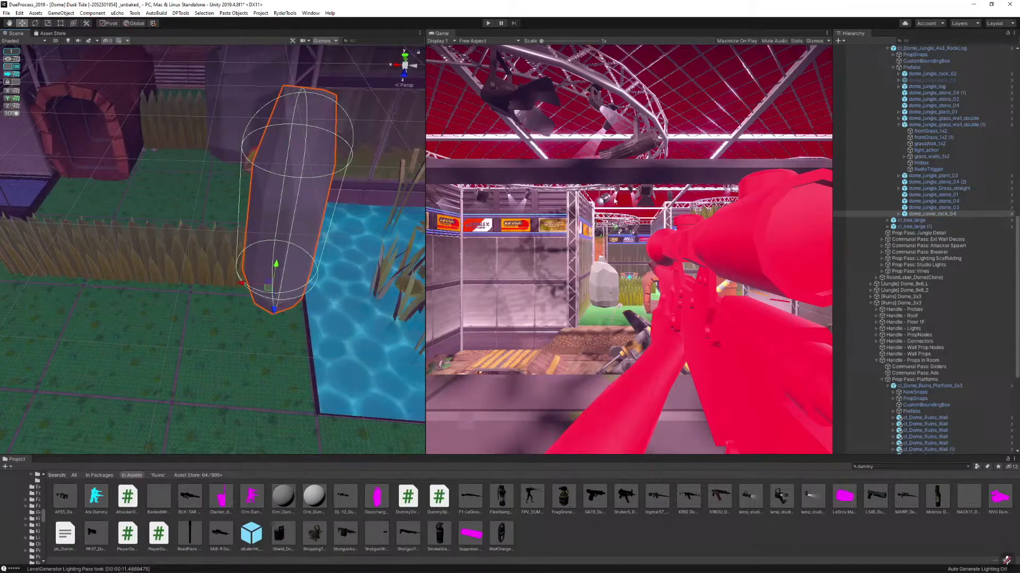
{"action": "key", "text": "r"}
{"action": "mouse_move", "coordinate": [319, 287]}
{"action": "left_mouse_down"}
{"action": "mouse_move", "coordinate": [334, 287]}
{"action": "mouse_move", "coordinate": [317, 288]}
{"action": "left_mouse_up"}
{"action": "key", "text": "a"}
Select dome_jungle_grass_wall_double (1) beside the tall cover rock and slide it slightly along its length
{"action": "right_click_drag", "start_coordinate": [306, 287], "coordinate": [313, 266]}
{"action": "left_click", "coordinate": [289, 276]}
{"action": "left_click", "coordinate": [295, 271]}
{"action": "left_click", "coordinate": [923, 126]}
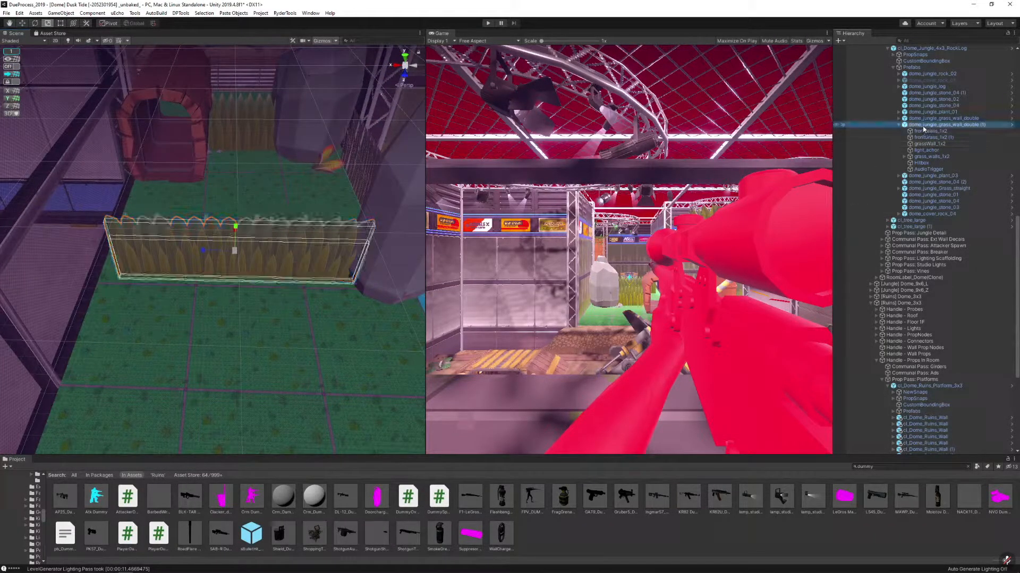
{"action": "key", "text": "w"}
{"action": "left_click_drag", "start_coordinate": [206, 250], "coordinate": [190, 250]}
{"action": "key", "text": "r"}
{"action": "right_click_drag", "start_coordinate": [221, 250], "coordinate": [656, 288]}
Delete FPV_DUMMY and dock the Game view alongside the Scene view, with the scene shown
{"action": "left_click", "coordinate": [262, 91]}
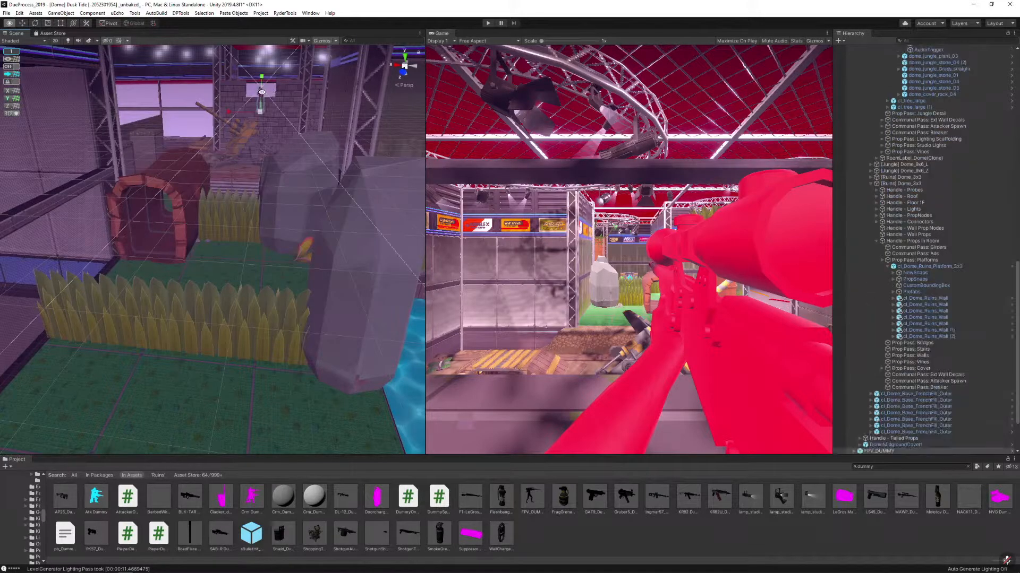
{"action": "key", "text": "Delete"}
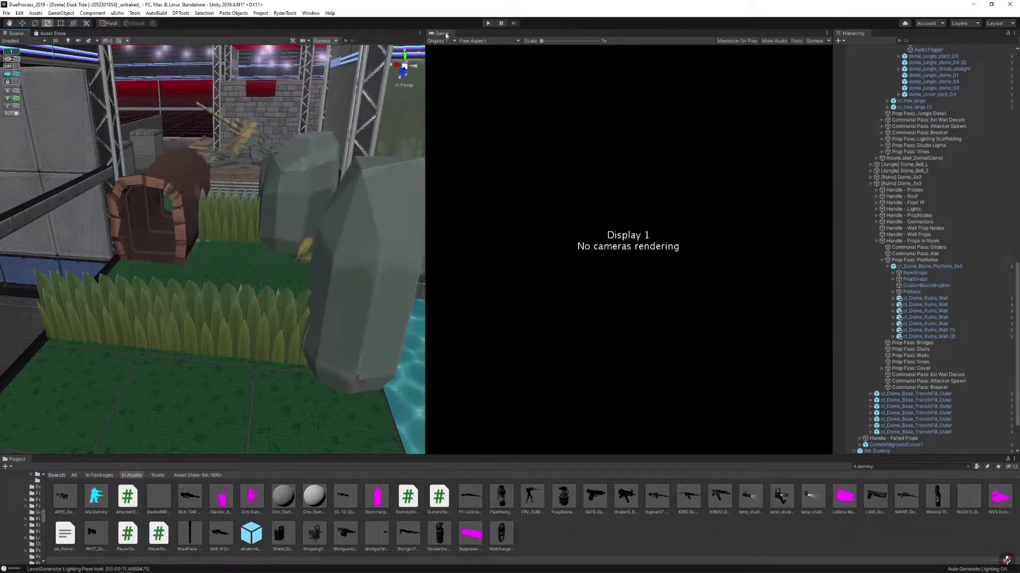
{"action": "left_click_drag", "start_coordinate": [445, 36], "coordinate": [52, 35]}
{"action": "left_click", "coordinate": [17, 33]}
Select dome_cover_rock_04 at the river's edge and nudge it sideways
{"action": "right_click_drag", "start_coordinate": [351, 147], "coordinate": [307, 175]}
{"action": "key", "text": "w"}
{"action": "left_click", "coordinate": [217, 172]}
{"action": "left_click", "coordinate": [194, 178]}
{"action": "key", "text": "w"}
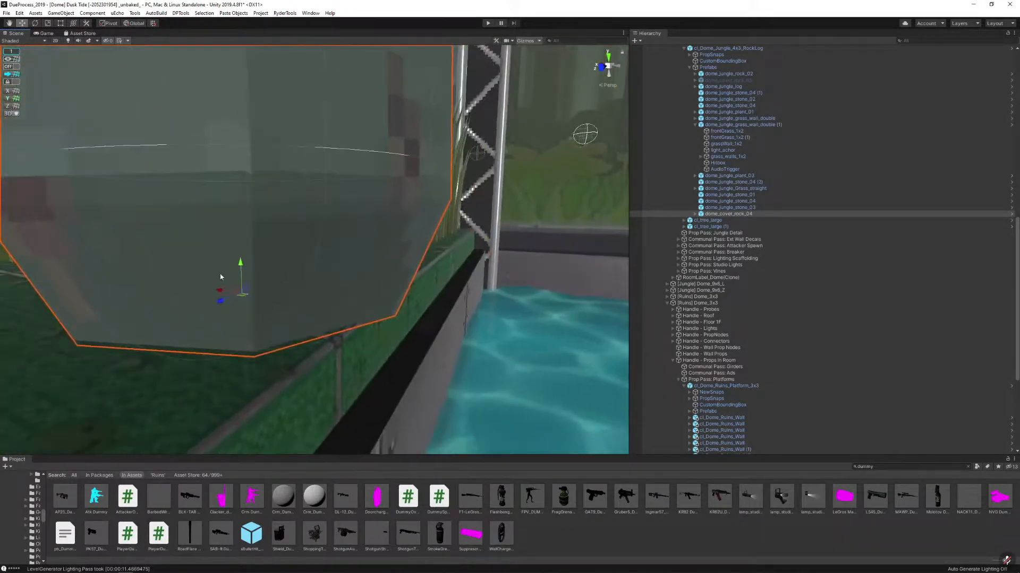
{"action": "left_click_drag", "start_coordinate": [220, 290], "coordinate": [205, 287]}
Rotate the red-and-yellow plant beside the large jungle rock and move it to a new spot on the grass
{"action": "right_click_drag", "start_coordinate": [297, 212], "coordinate": [212, 238]}
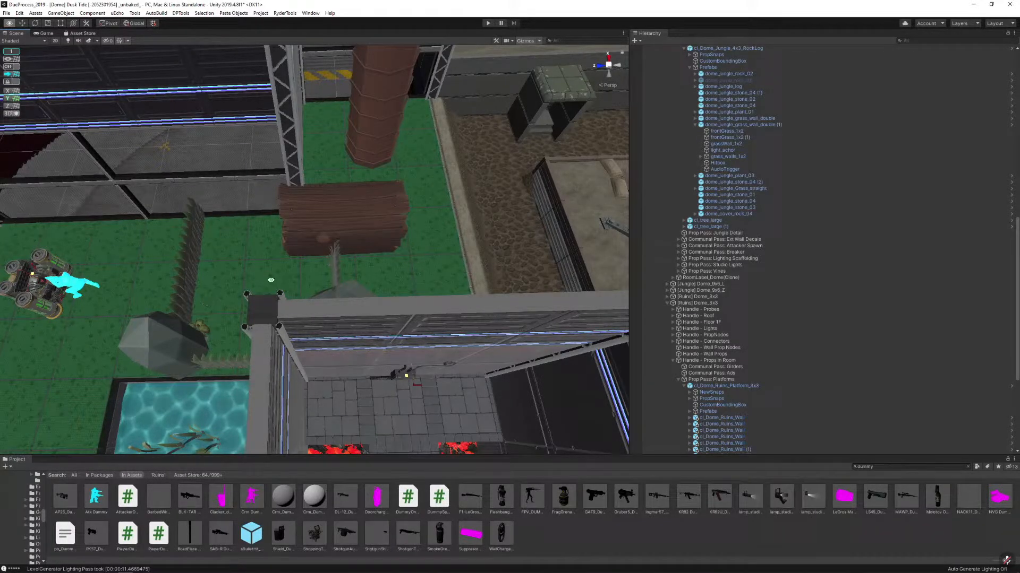
{"action": "right_click_drag", "start_coordinate": [270, 280], "coordinate": [425, 244]}
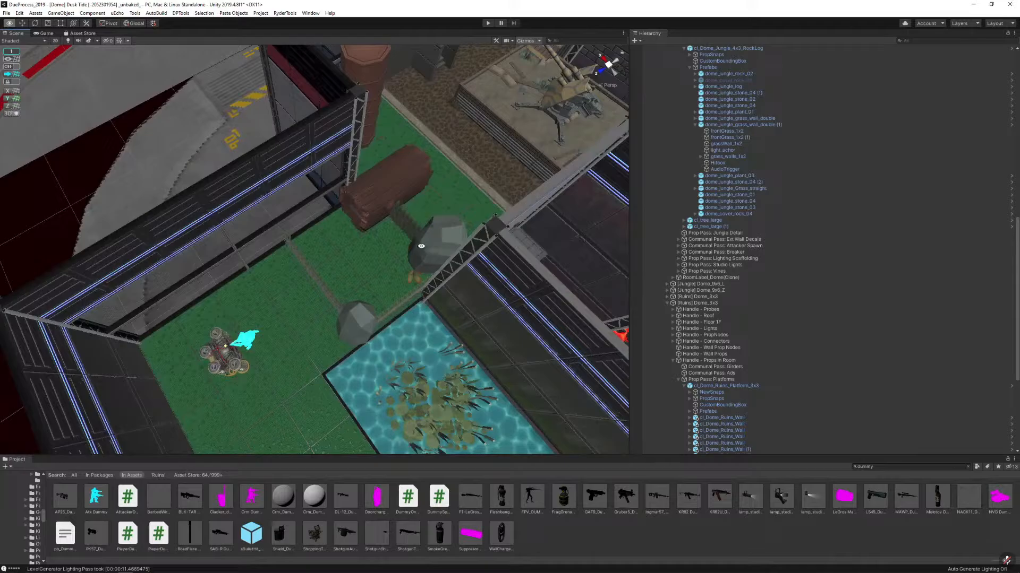
{"action": "left_click", "coordinate": [413, 275]}
{"action": "key", "text": "f"}
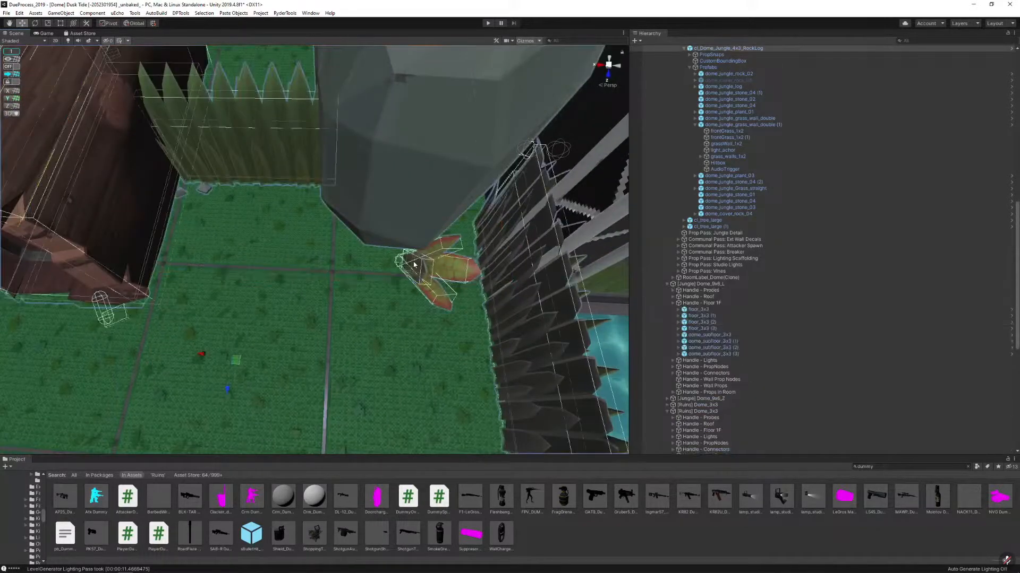
{"action": "left_click", "coordinate": [414, 265]}
{"action": "middle_click_drag", "start_coordinate": [415, 265], "coordinate": [372, 265]}
{"action": "key", "text": "e"}
{"action": "left_click_drag", "start_coordinate": [362, 288], "coordinate": [298, 297]}
{"action": "key", "text": "w"}
{"action": "left_click_drag", "start_coordinate": [372, 263], "coordinate": [428, 244]}
Examine the level's room layout around the jungle, lava and castle areas from outside and above
{"action": "key", "text": "s"}
{"action": "right_click_drag", "start_coordinate": [320, 232], "coordinate": [482, 204]}
{"action": "left_click", "coordinate": [423, 228]}
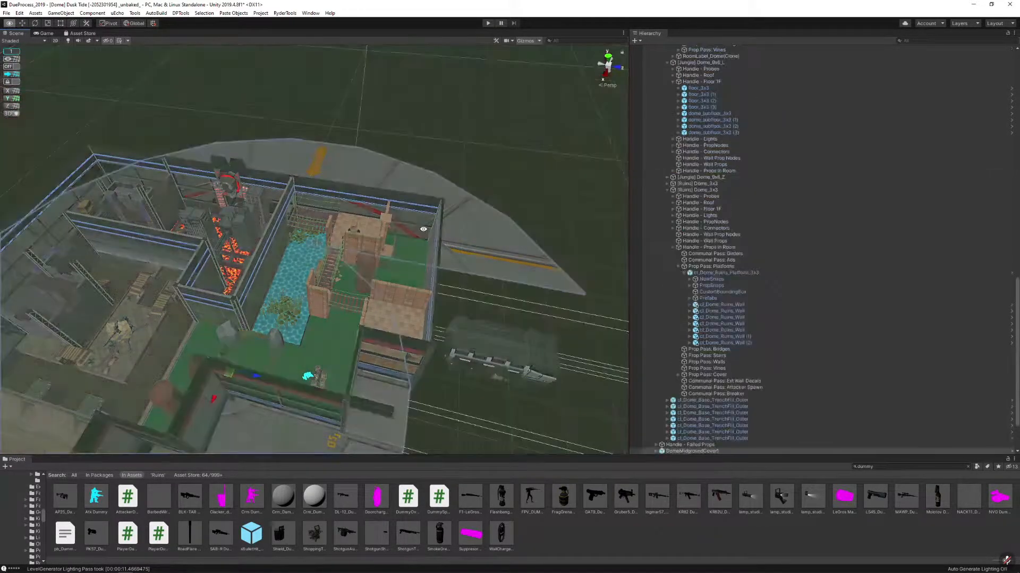
{"action": "key", "text": "w"}
{"action": "right_click_drag", "start_coordinate": [358, 240], "coordinate": [398, 214]}
{"action": "left_click", "coordinate": [389, 236]}
{"action": "key", "text": "s"}
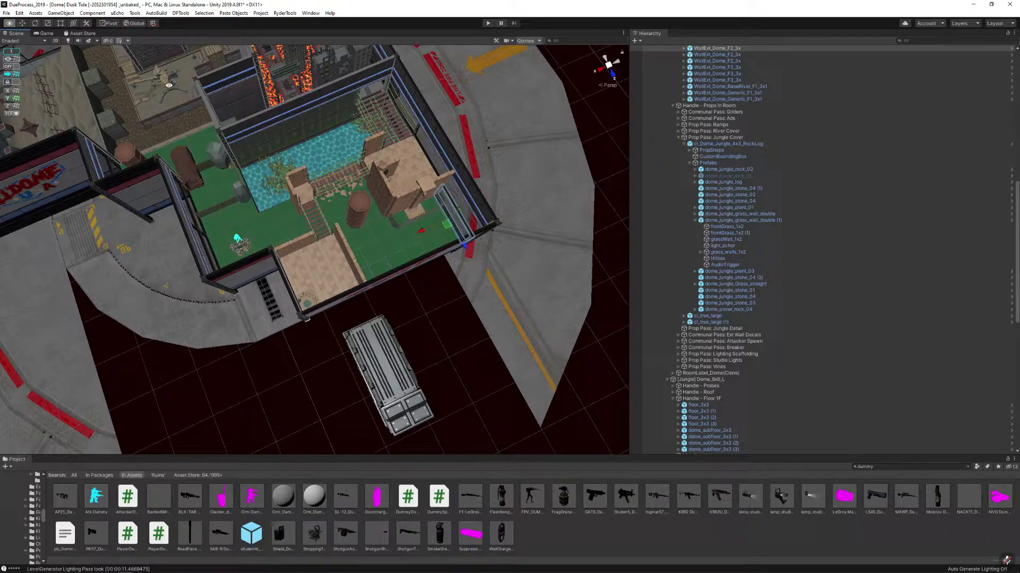
{"action": "left_click_drag", "start_coordinate": [274, 207], "coordinate": [245, 141], "text": "alt"}
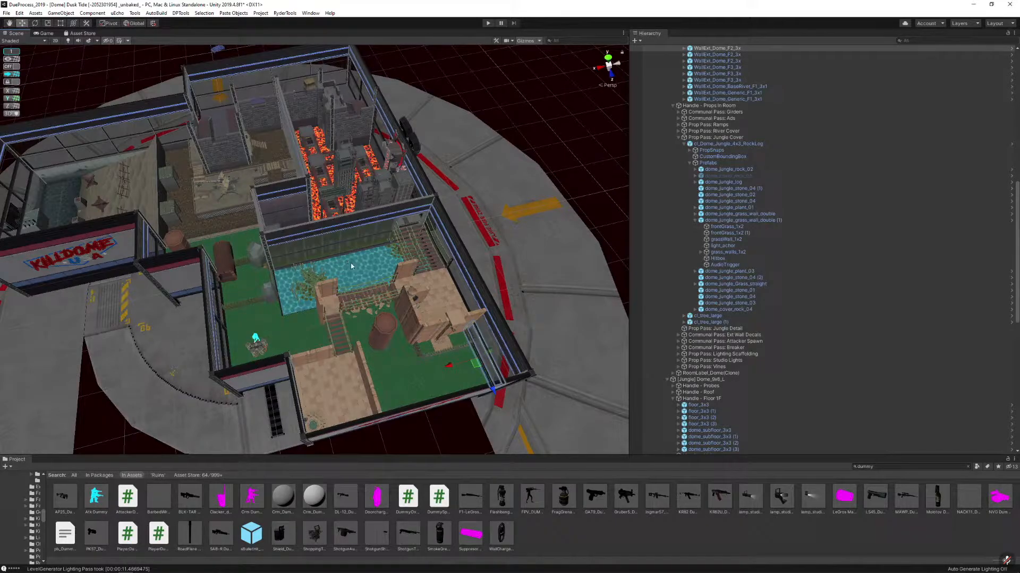
{"action": "left_click_drag", "start_coordinate": [351, 263], "coordinate": [123, 388], "text": "alt"}
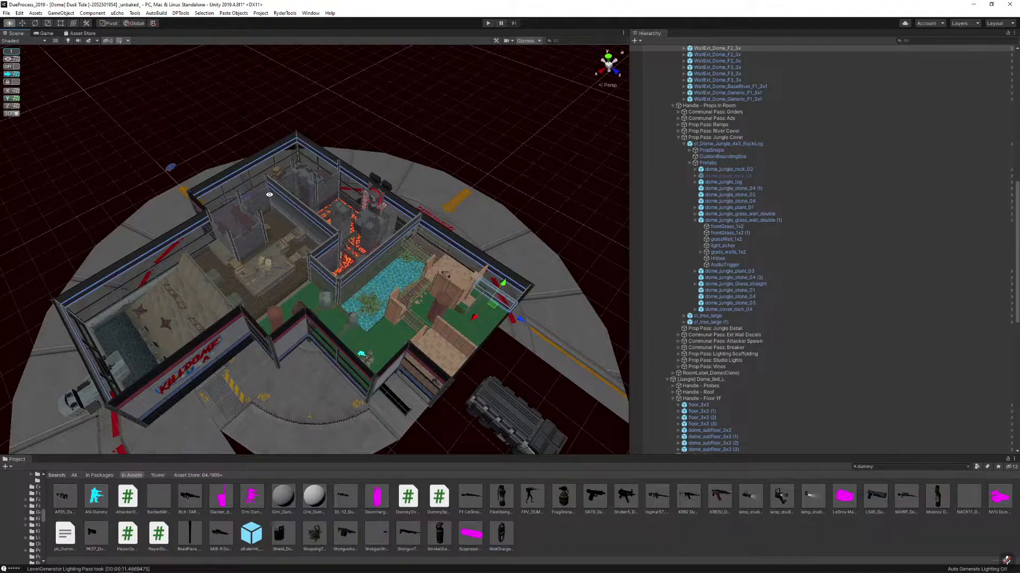
{"action": "left_click_drag", "start_coordinate": [226, 223], "coordinate": [235, 276], "text": "alt"}
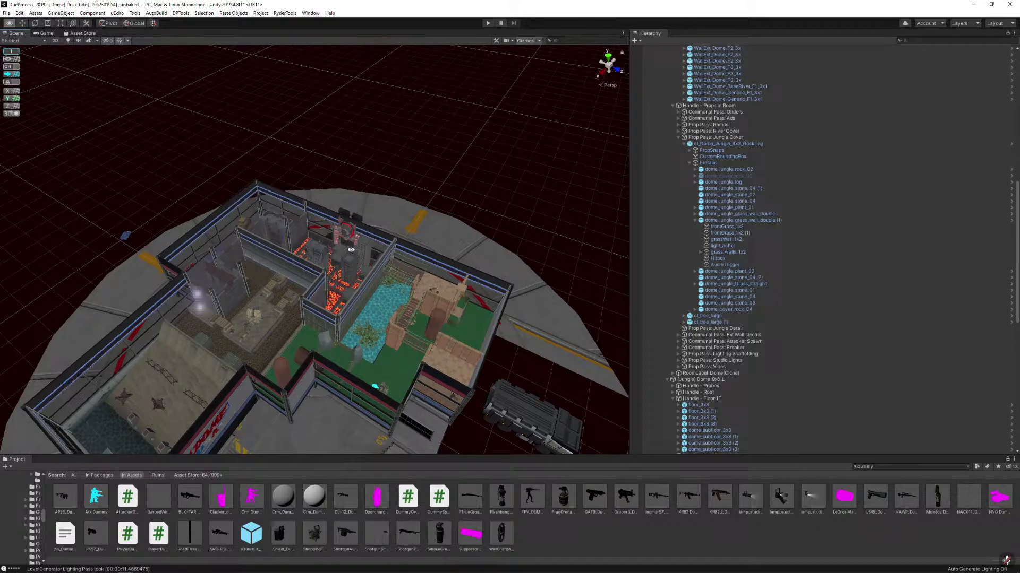
Duplicate dome_floor_pit_1x1 (1) and place the copy over the adjacent lava, in front of the castle tower
{"action": "key", "text": "w"}
{"action": "right_click_drag", "start_coordinate": [348, 232], "coordinate": [288, 272]}
{"action": "left_click", "coordinate": [288, 271]}
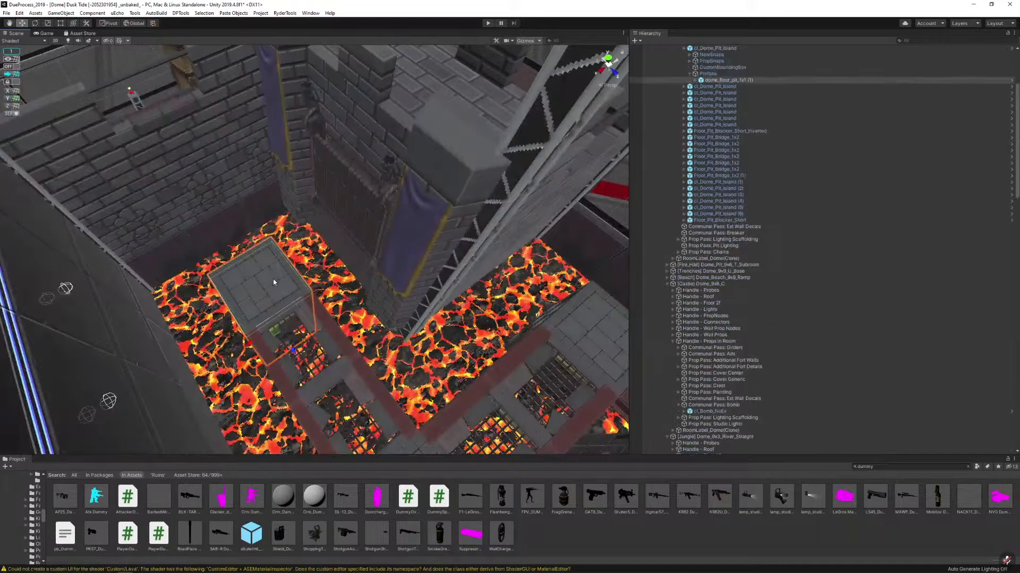
{"action": "left_click_drag", "start_coordinate": [254, 346], "coordinate": [296, 311]}
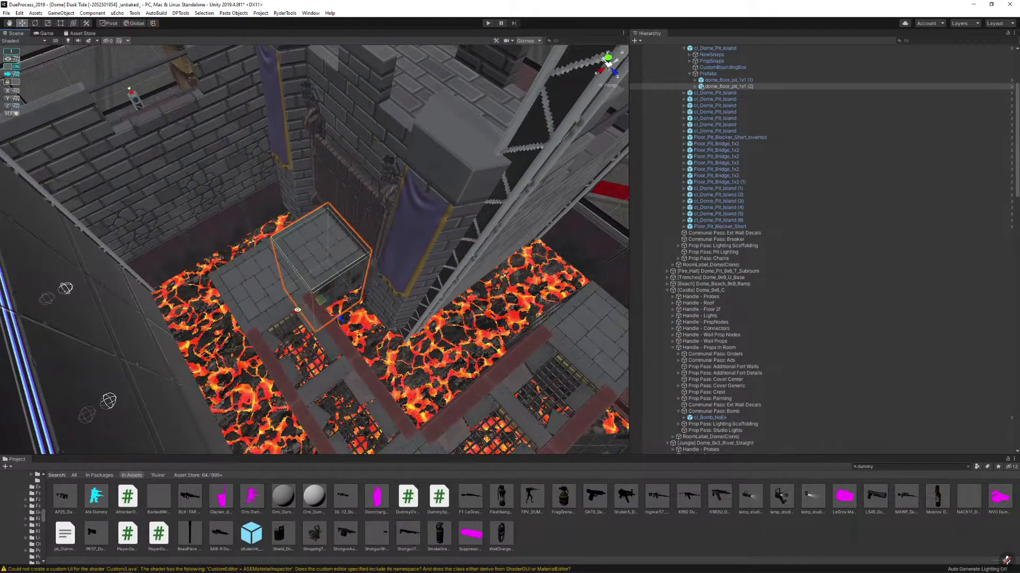
{"action": "right_click_drag", "start_coordinate": [296, 311], "coordinate": [269, 298]}
{"action": "key", "text": "s"}
{"action": "key", "text": "s"}
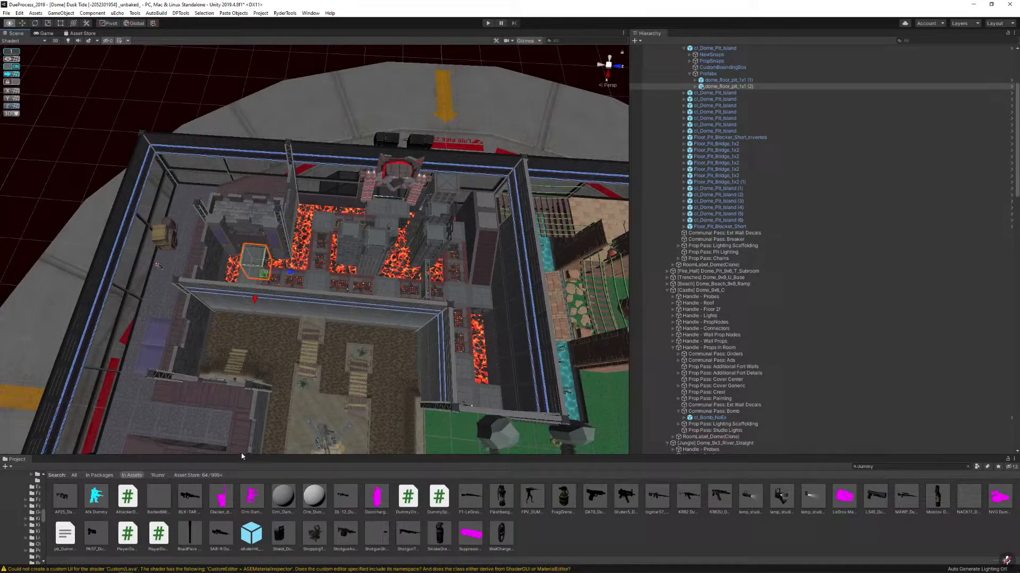
Review the whole dome level from above and from several sides, ending in the jungle river room
{"action": "left_click", "coordinate": [287, 104]}
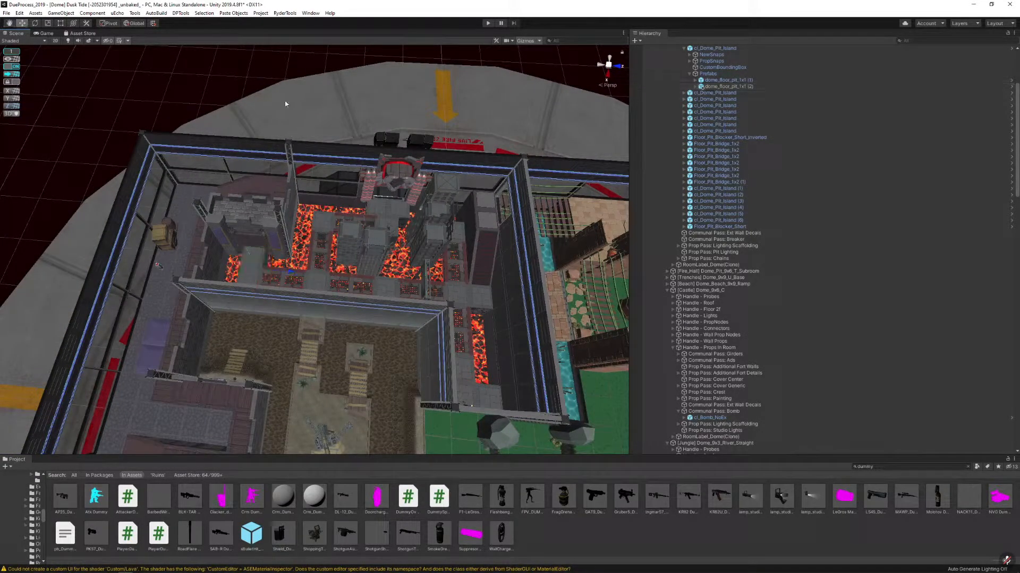
{"action": "key", "text": "s"}
{"action": "right_click_drag", "start_coordinate": [287, 103], "coordinate": [364, 142]}
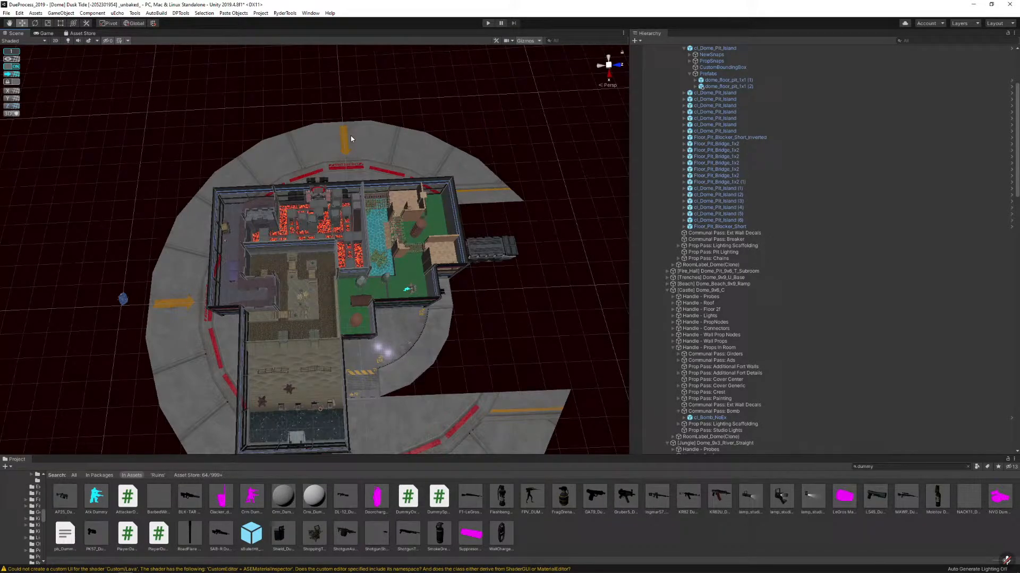
{"action": "right_click_drag", "start_coordinate": [350, 136], "coordinate": [351, 136]}
{"action": "key", "text": "alt"}
{"action": "key", "text": "alt"}
{"action": "left_click_drag", "start_coordinate": [508, 330], "coordinate": [497, 320], "text": "alt"}
{"action": "left_click_drag", "start_coordinate": [420, 310], "coordinate": [627, 319], "text": "alt"}
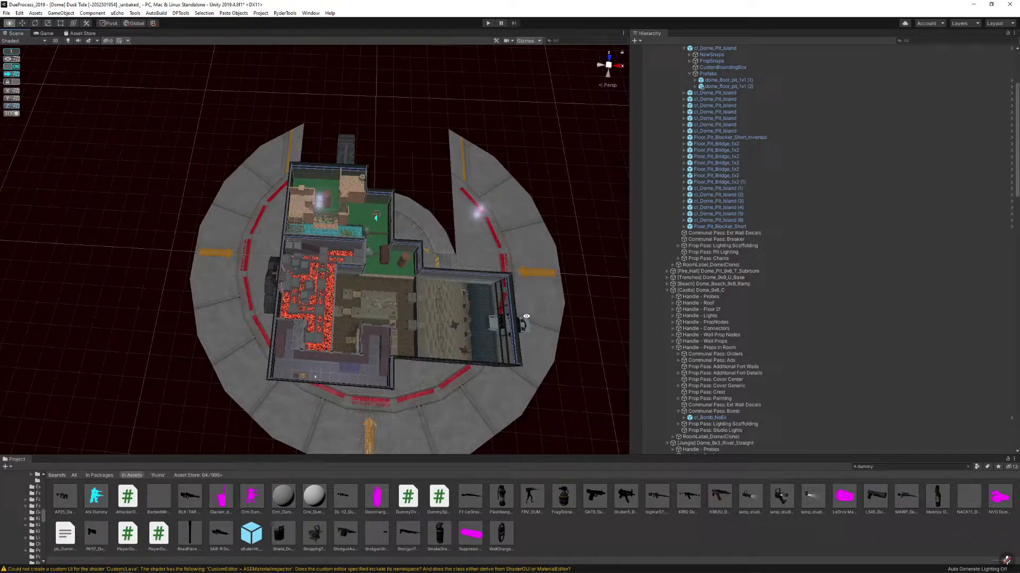
{"action": "left_click_drag", "start_coordinate": [517, 322], "coordinate": [229, 243], "text": "alt"}
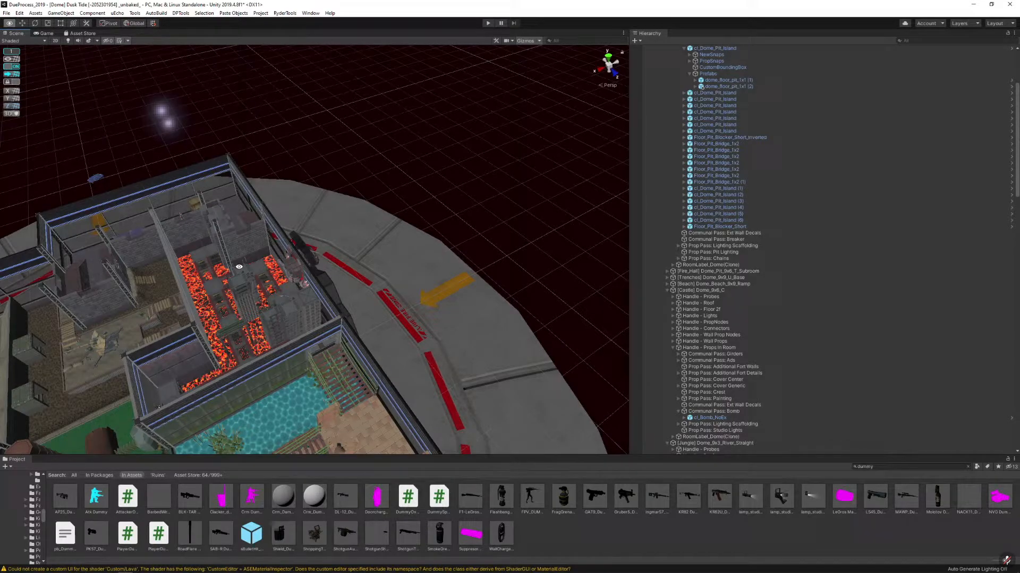
{"action": "left_click_drag", "start_coordinate": [239, 266], "coordinate": [390, 179], "text": "alt"}
{"action": "right_click_drag", "start_coordinate": [389, 180], "coordinate": [354, 198]}
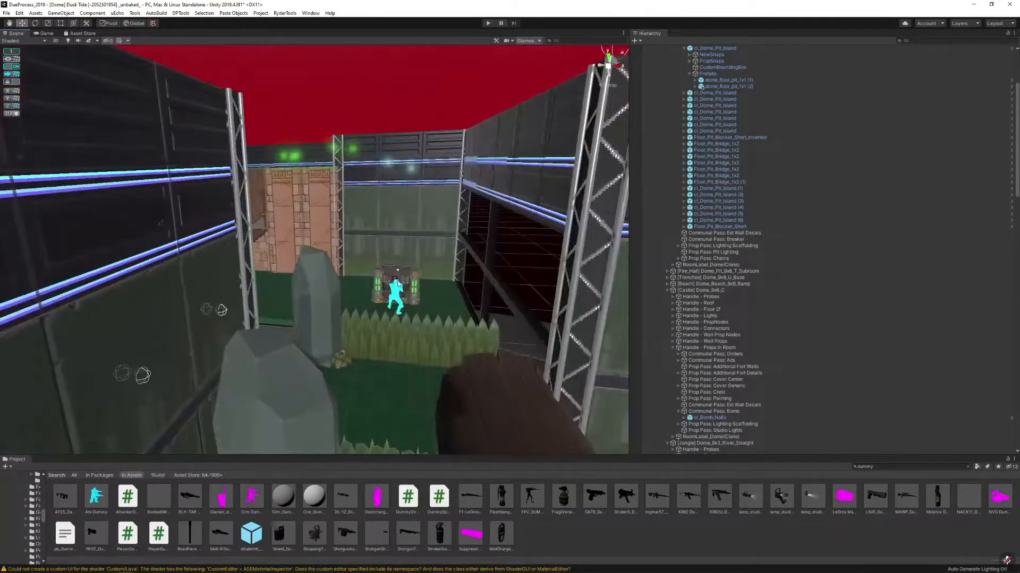
Delete the Atk Dummy standing beside the bomb
{"action": "left_click_drag", "start_coordinate": [398, 283], "coordinate": [399, 284]}
{"action": "key", "text": "ctrl+z"}
{"action": "right_click_drag", "start_coordinate": [318, 269], "coordinate": [260, 355]}
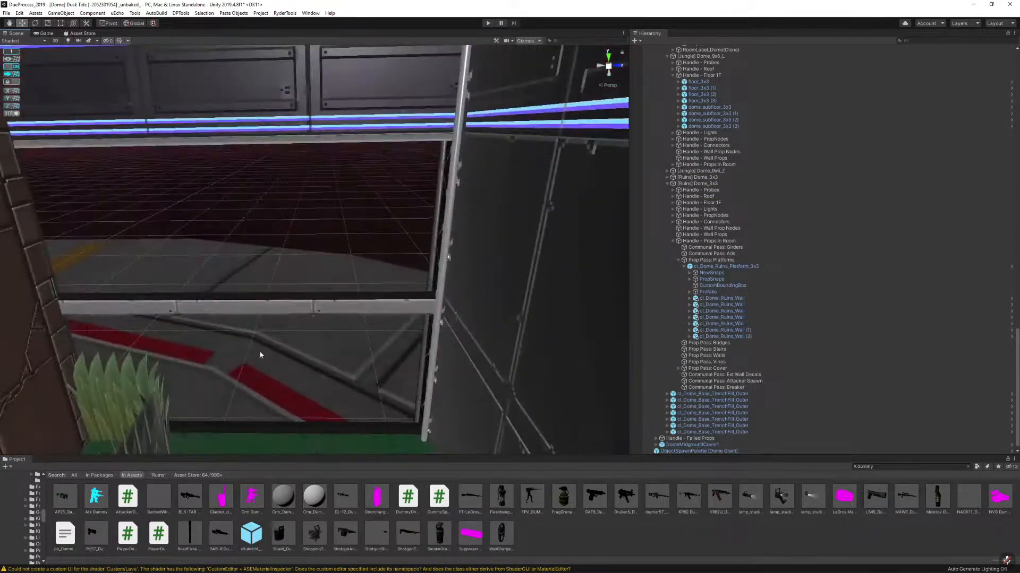
Select the pit room's exterior doorway and reveal its DoorwayExt_Pit_Red_F2 prefab in the project assets
{"action": "left_click", "coordinate": [261, 355]}
{"action": "right_click_drag", "start_coordinate": [458, 286], "coordinate": [170, 234]}
{"action": "left_click", "coordinate": [343, 200]}
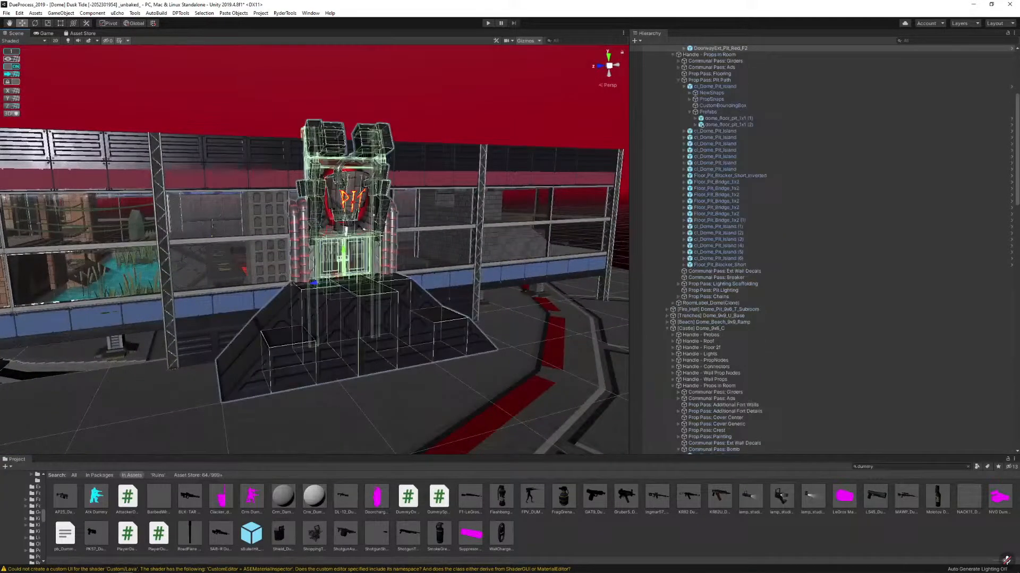
{"action": "right_click_drag", "start_coordinate": [594, 166], "coordinate": [438, 179]}
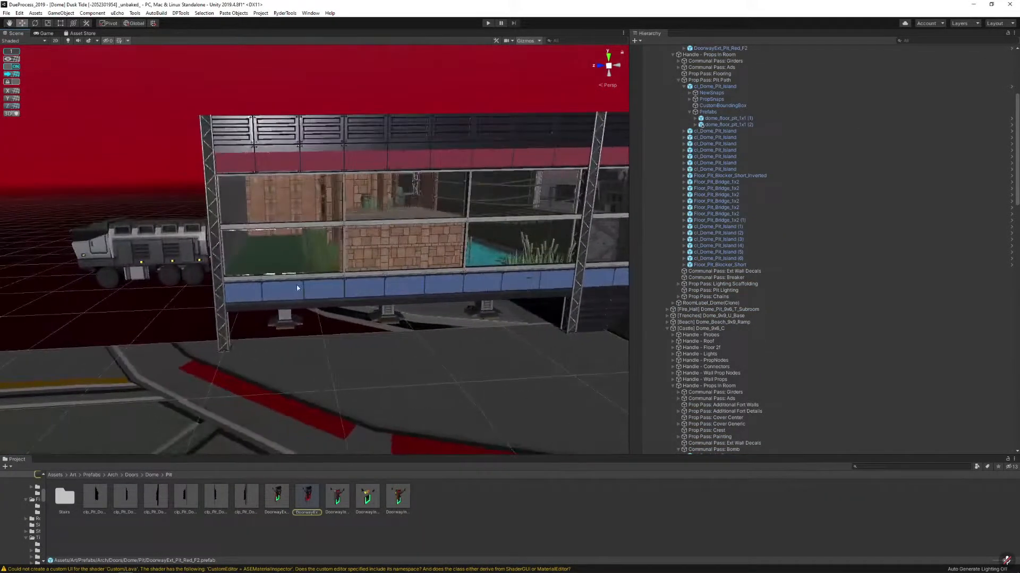
Replace the jungle room's lower exterior window wall with the DoorwayExt_forest_Red_F2 prefab from the Forest doors folder
{"action": "left_click", "coordinate": [300, 253]}
{"action": "left_click", "coordinate": [291, 250]}
{"action": "key", "text": "ctrl+r"}
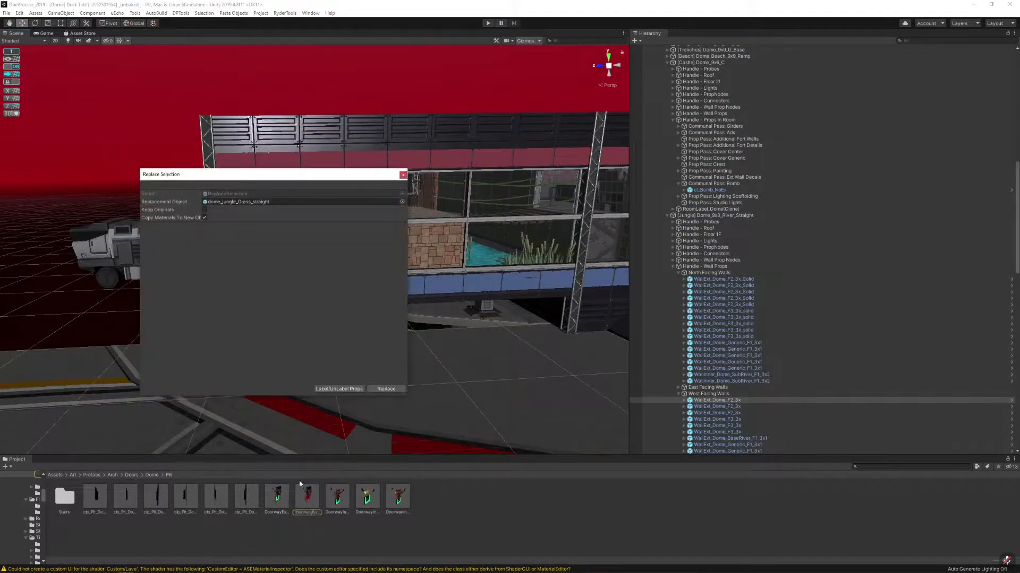
{"action": "left_click", "coordinate": [152, 475]}
{"action": "key", "text": "alt"}
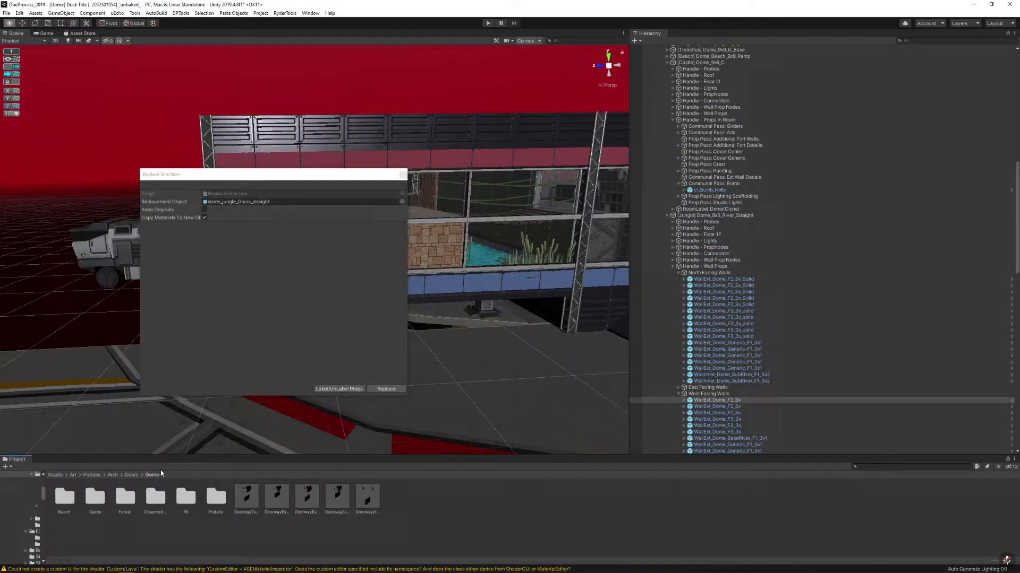
{"action": "double_click", "coordinate": [125, 498]}
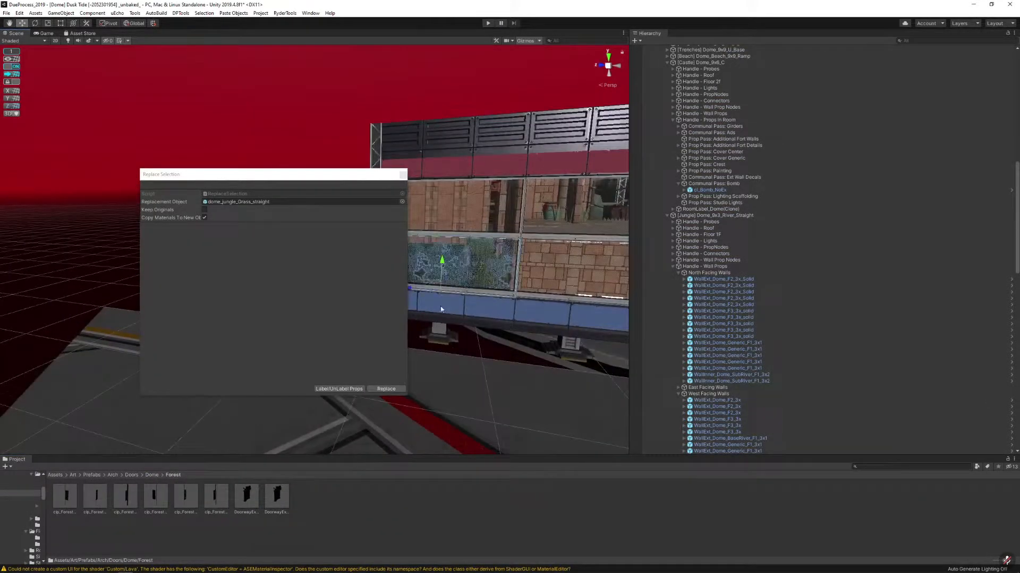
{"action": "left_click_drag", "start_coordinate": [281, 495], "coordinate": [268, 203]}
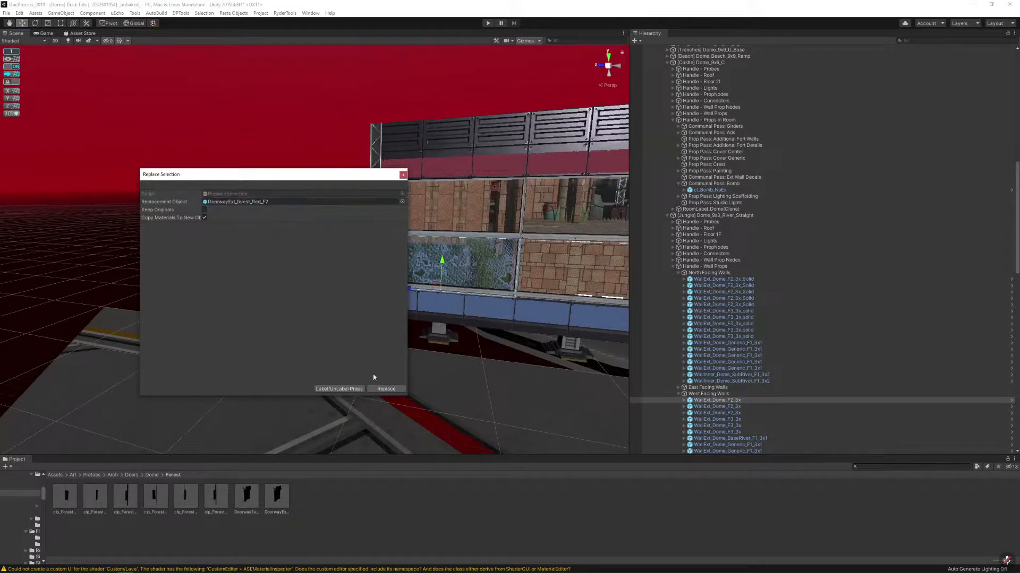
{"action": "left_click", "coordinate": [386, 389]}
{"action": "left_click", "coordinate": [403, 175]}
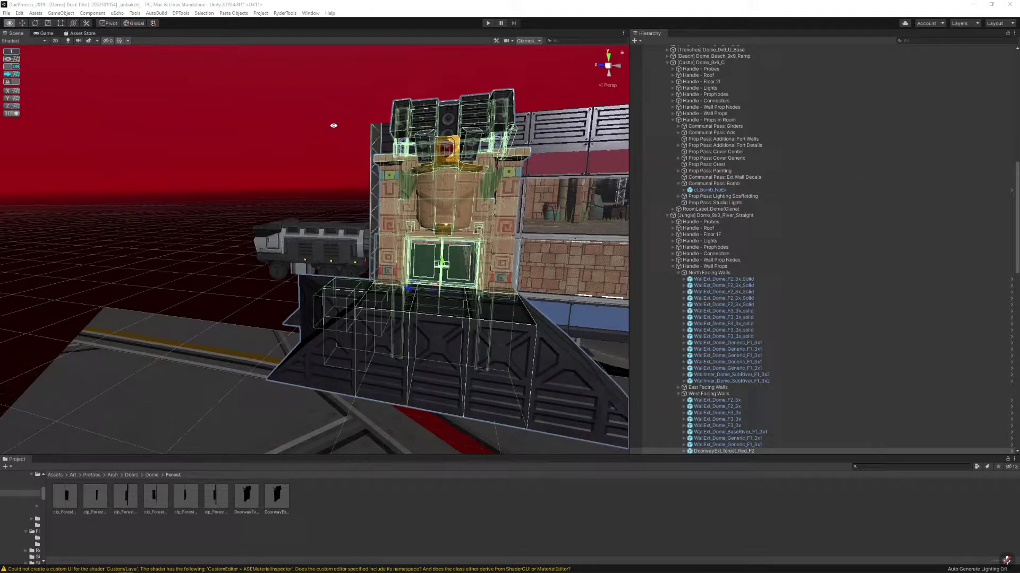
{"action": "left_click", "coordinate": [330, 125]}
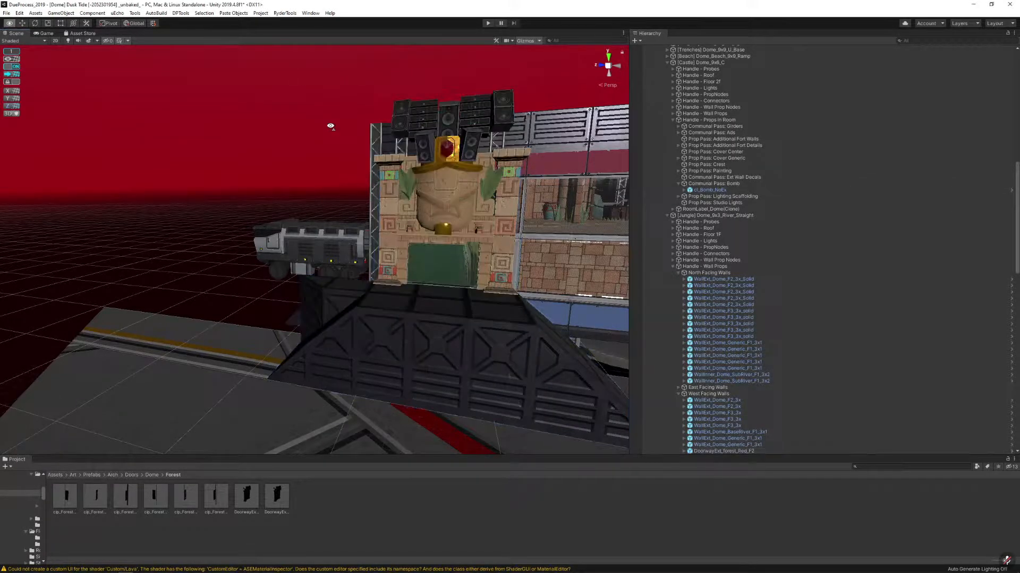
Select the upper solid exterior wall near the truck and reveal its WallExt_Dome_F3_3x_solid prefab in the project assets
{"action": "key", "text": "a"}
{"action": "right_click_drag", "start_coordinate": [331, 126], "coordinate": [338, 196]}
{"action": "key", "text": "s"}
{"action": "left_click", "coordinate": [451, 226]}
{"action": "left_click_drag", "start_coordinate": [338, 196], "coordinate": [256, 156]}
{"action": "right_click_drag", "start_coordinate": [257, 164], "coordinate": [312, 189]}
{"action": "key", "text": "w"}
{"action": "left_click", "coordinate": [310, 189]}
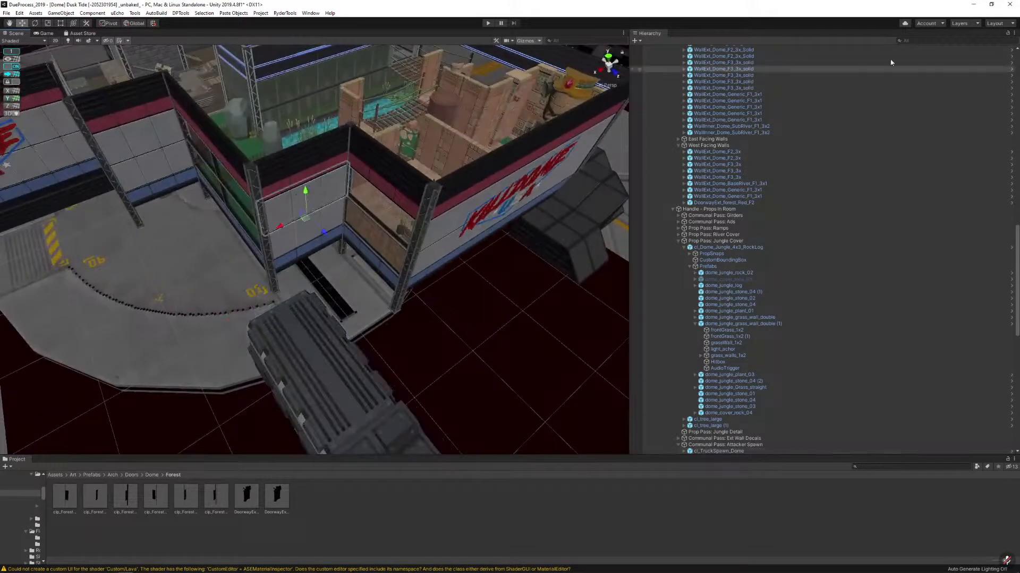
Replace the upper window wall beside the truck entrance with WallExt_Dome_F3_3x_solid
{"action": "right_click_drag", "start_coordinate": [390, 146], "coordinate": [356, 154]}
{"action": "left_click", "coordinate": [421, 188]}
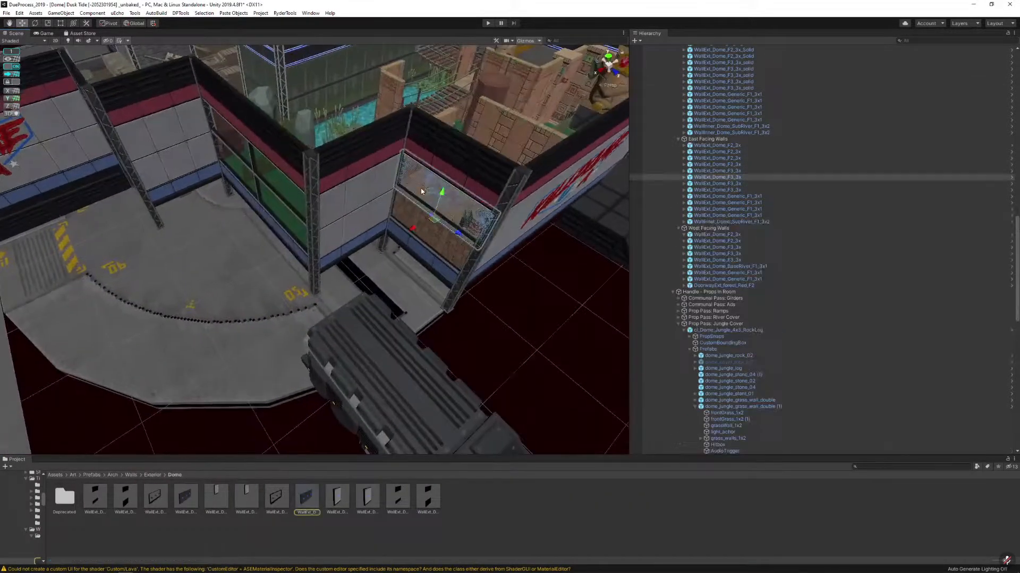
{"action": "key", "text": "ctrl+shift+r"}
{"action": "left_click_drag", "start_coordinate": [308, 496], "coordinate": [276, 202]}
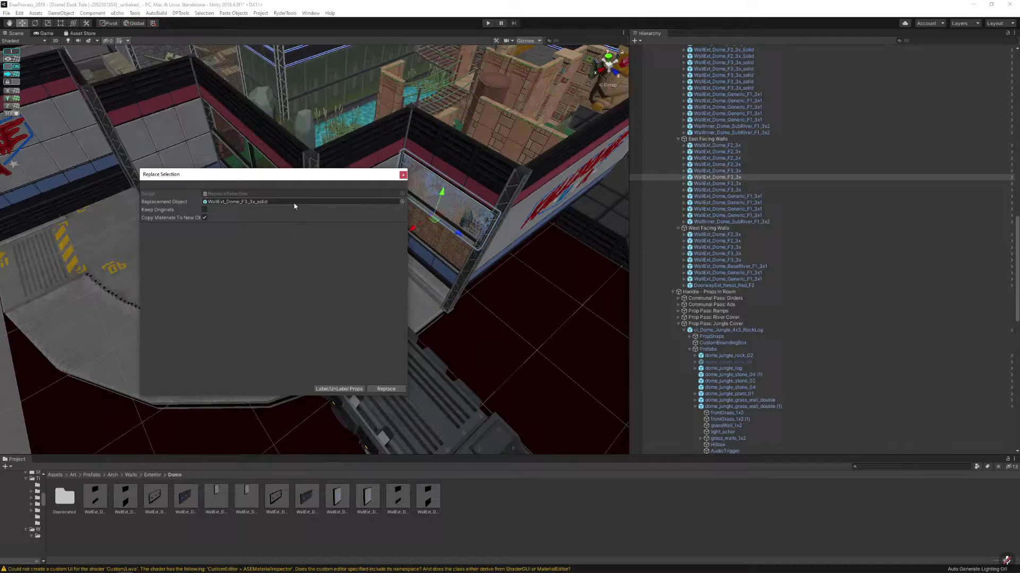
{"action": "left_click", "coordinate": [386, 389]}
Replace the lower window wall beside the truck entrance with the WallExt_Dome_F2_3x_Solid prefab
{"action": "left_click", "coordinate": [360, 225]}
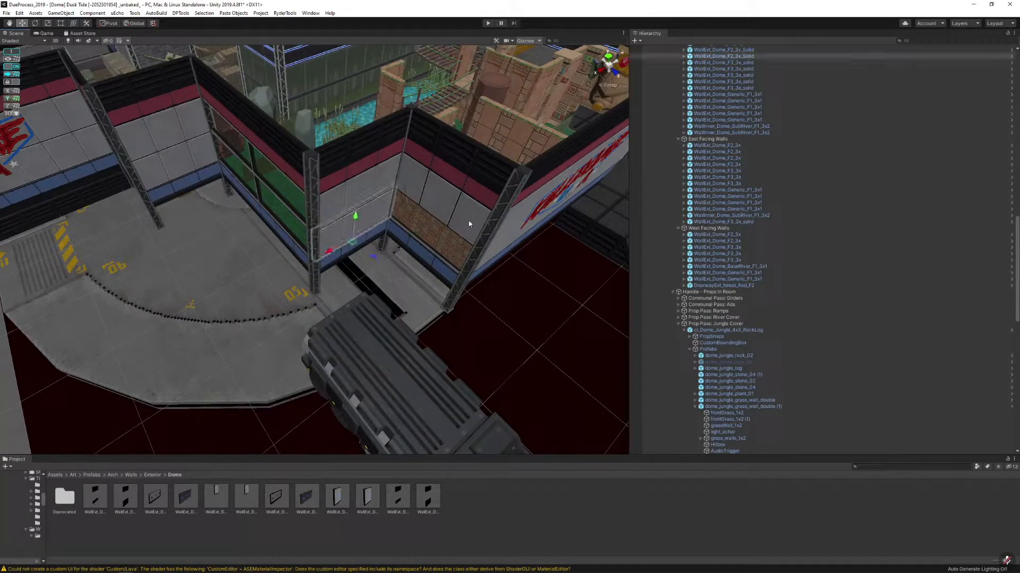
{"action": "left_click", "coordinate": [443, 242]}
{"action": "key", "text": "ctrl+shift+r"}
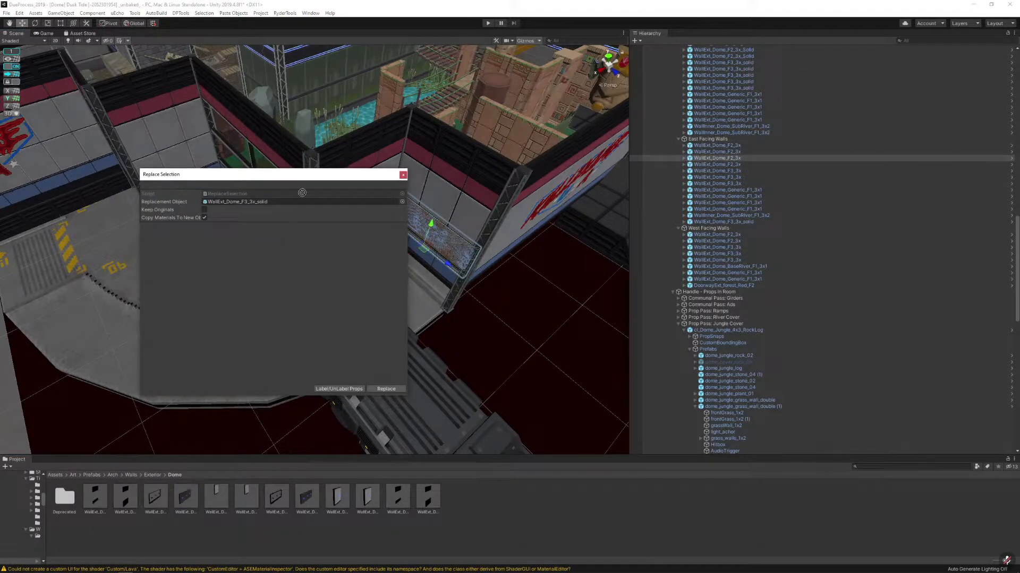
{"action": "left_click", "coordinate": [387, 389]}
{"action": "left_click", "coordinate": [420, 362]}
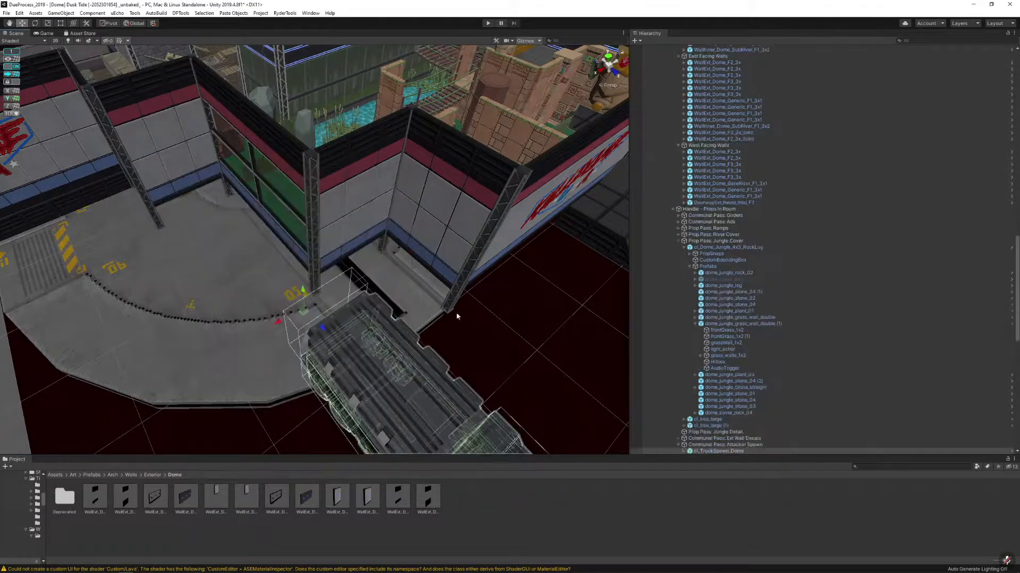
Adjust the truck spawn's position beside the new solid walls of the jungle room
{"action": "left_click_drag", "start_coordinate": [455, 316], "coordinate": [253, 285], "text": "alt"}
{"action": "left_click_drag", "start_coordinate": [206, 247], "coordinate": [412, 235]}
{"action": "scroll", "coordinate": [411, 235], "scroll_direction": "up", "scroll_amount": 10}
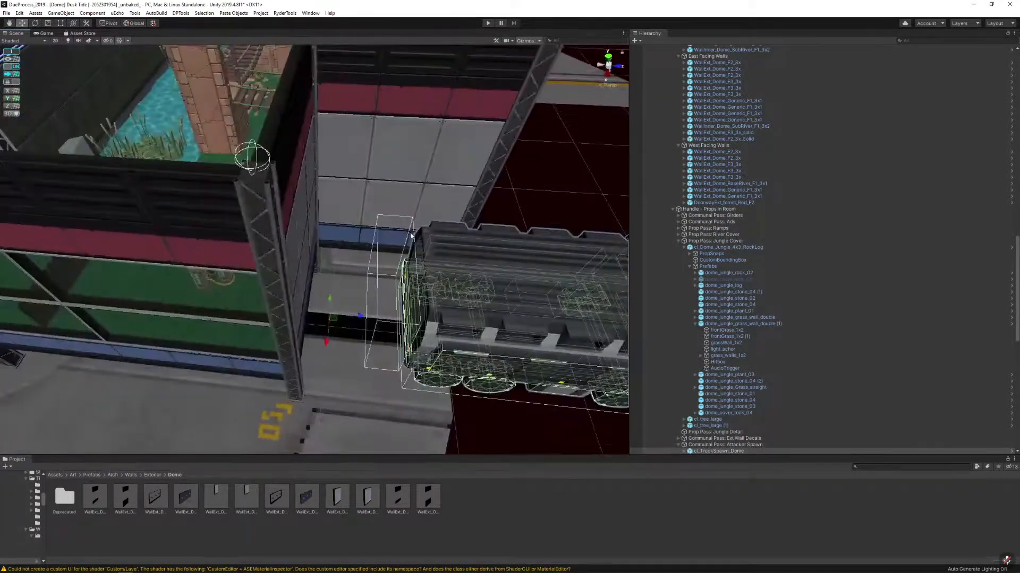
{"action": "left_click_drag", "start_coordinate": [363, 315], "coordinate": [402, 269]}
{"action": "left_click", "coordinate": [444, 232]}
Select the lower window wall beside the jungle doorway, search the assets for dome wing, and set wall_dome_window_blocker_wing as its replacement
{"action": "right_click_drag", "start_coordinate": [401, 268], "coordinate": [222, 246]}
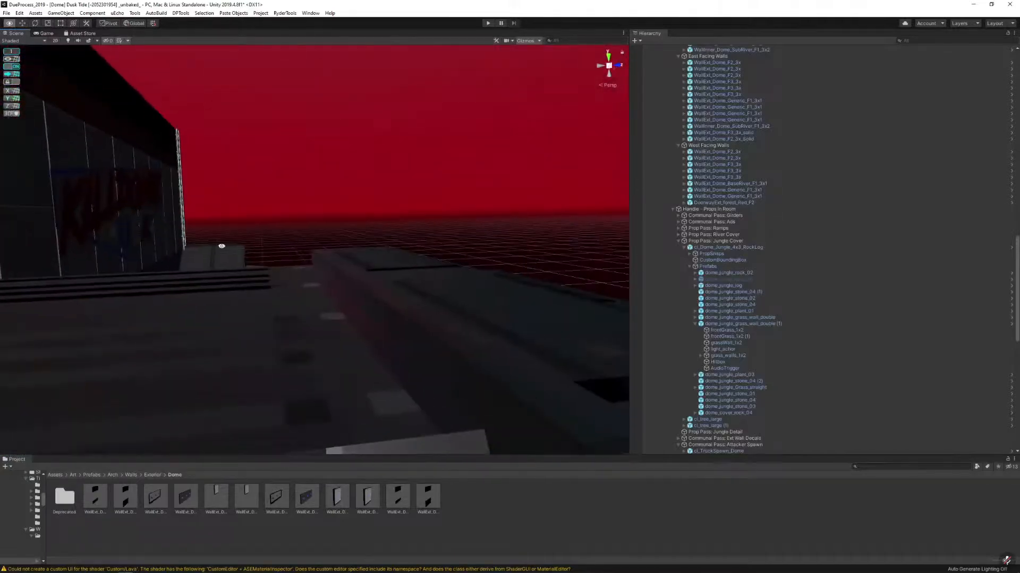
{"action": "right_click_drag", "start_coordinate": [388, 248], "coordinate": [234, 268]}
{"action": "left_click", "coordinate": [305, 257]}
{"action": "right_click_drag", "start_coordinate": [307, 257], "coordinate": [324, 239]}
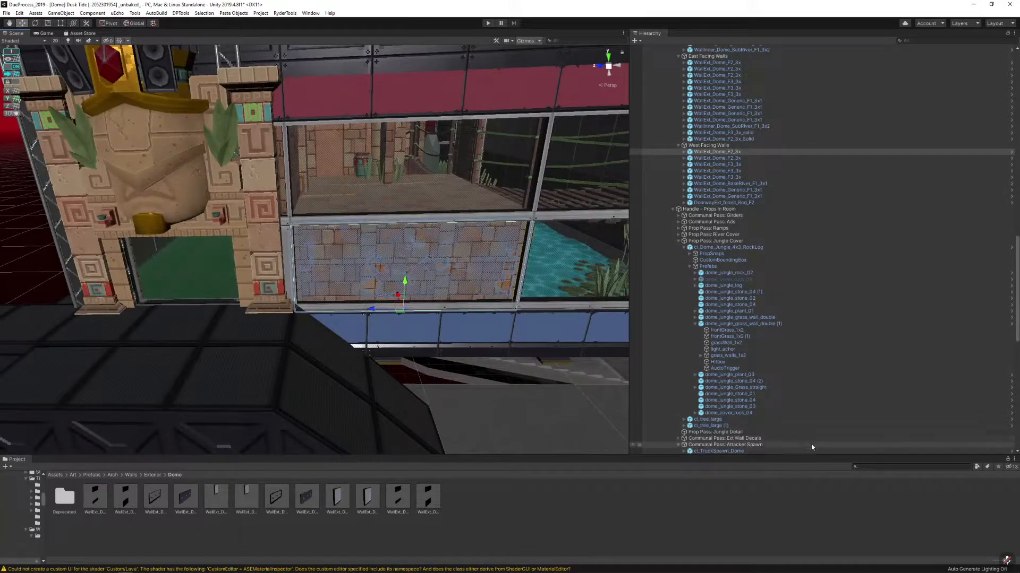
{"action": "right_click_drag", "start_coordinate": [387, 301], "coordinate": [386, 298]}
{"action": "left_click", "coordinate": [884, 467]}
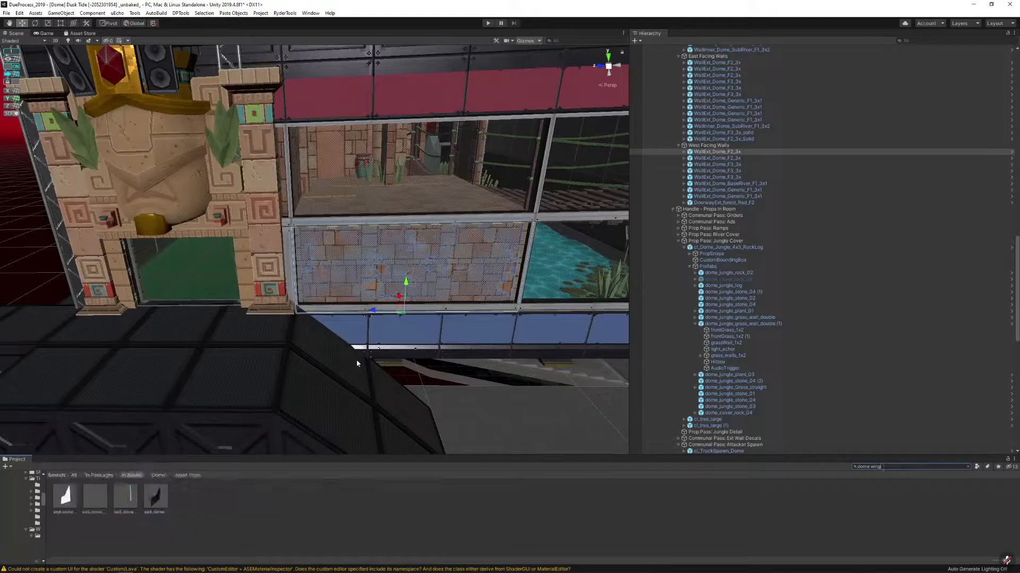
{"action": "key", "text": "ctrl+shift+r"}
{"action": "left_click_drag", "start_coordinate": [157, 497], "coordinate": [269, 204]}
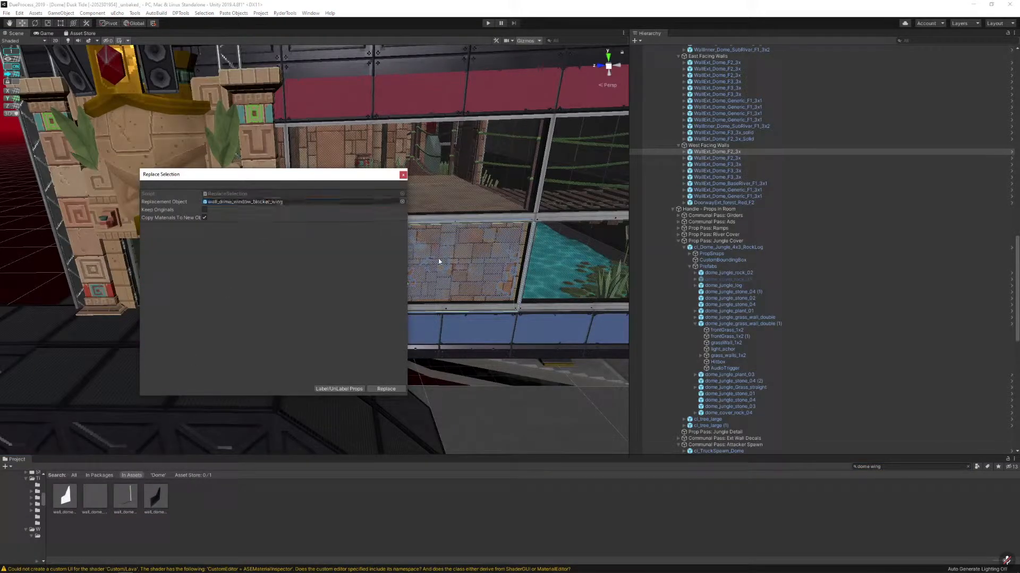
Duplicate the window wall, replace the copy with the blocker wing, and rotate the wing so its tall end meets the jungle doorway
{"action": "right_click_drag", "start_coordinate": [439, 262], "coordinate": [449, 288]}
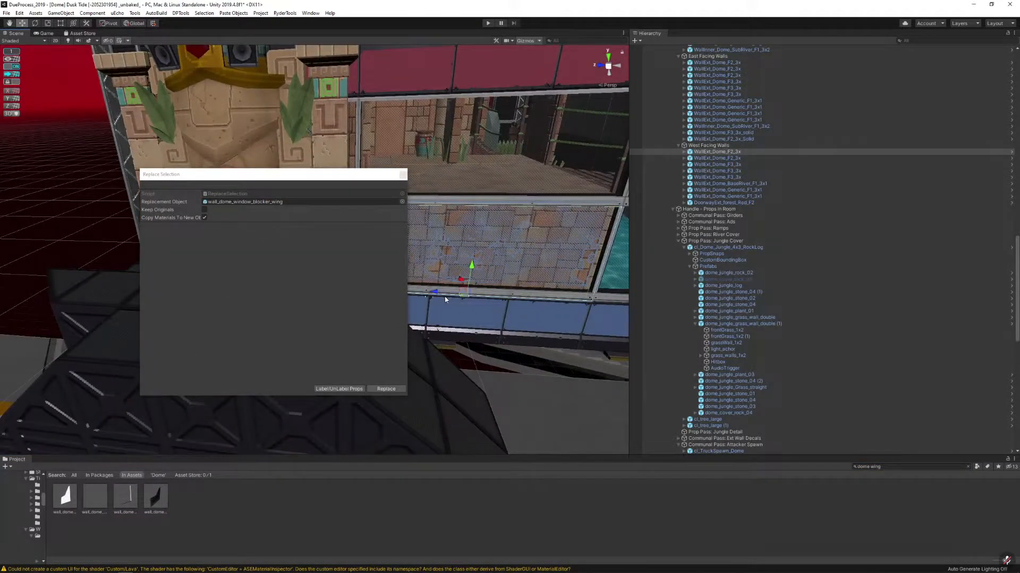
{"action": "key", "text": "ctrl+d"}
{"action": "left_click", "coordinate": [386, 390]}
{"action": "key", "text": "e"}
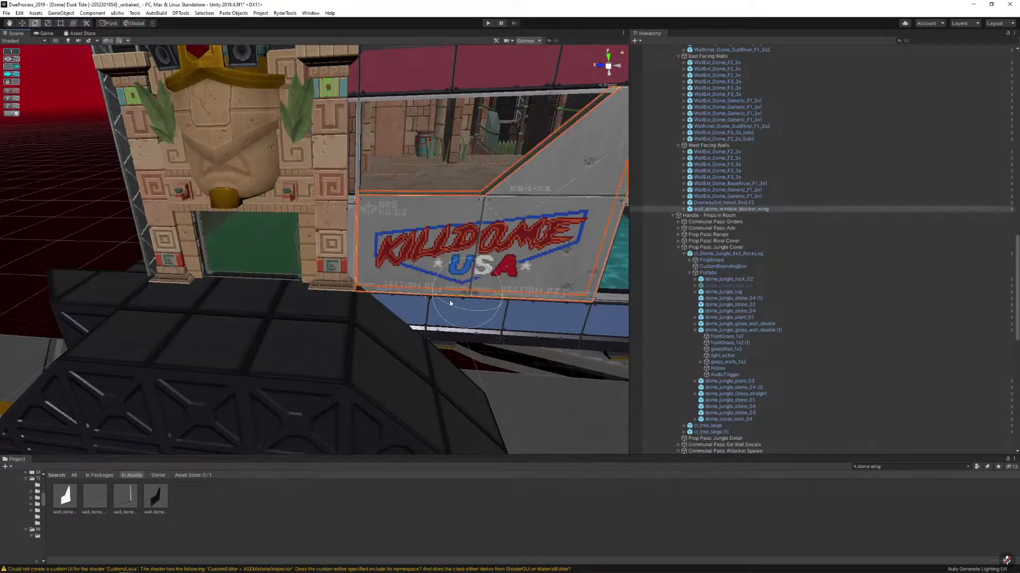
{"action": "left_click_drag", "start_coordinate": [497, 305], "coordinate": [689, 311]}
{"action": "key", "text": "w"}
Duplicate the lower window wall between the jungle room and the pit doorway, and replace the copy with wall_dome_window_blocker_wing
{"action": "right_click_drag", "start_coordinate": [318, 255], "coordinate": [375, 264]}
{"action": "left_click", "coordinate": [375, 263]}
{"action": "key", "text": "ctrl+shift+r"}
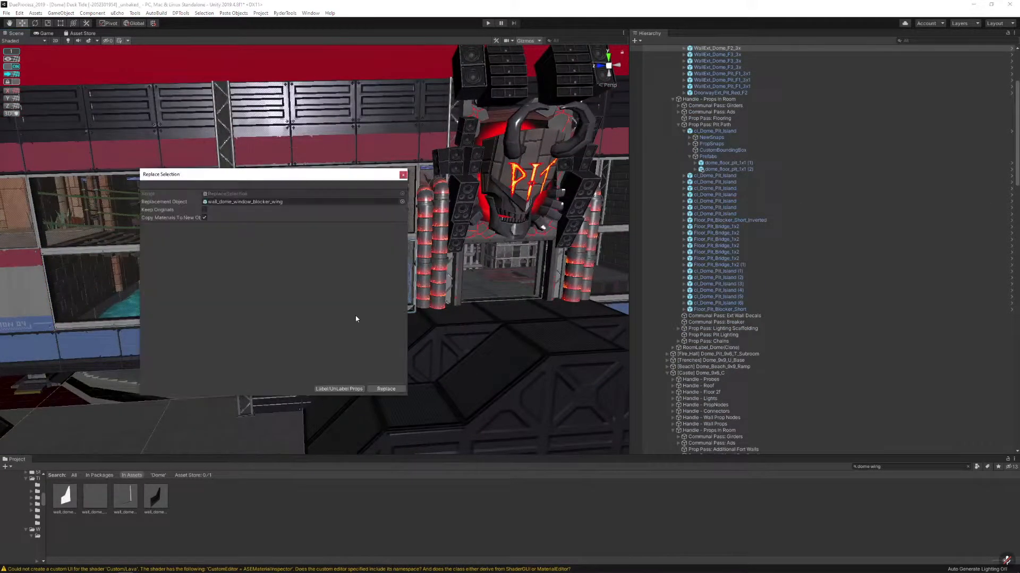
{"action": "left_click", "coordinate": [402, 174]}
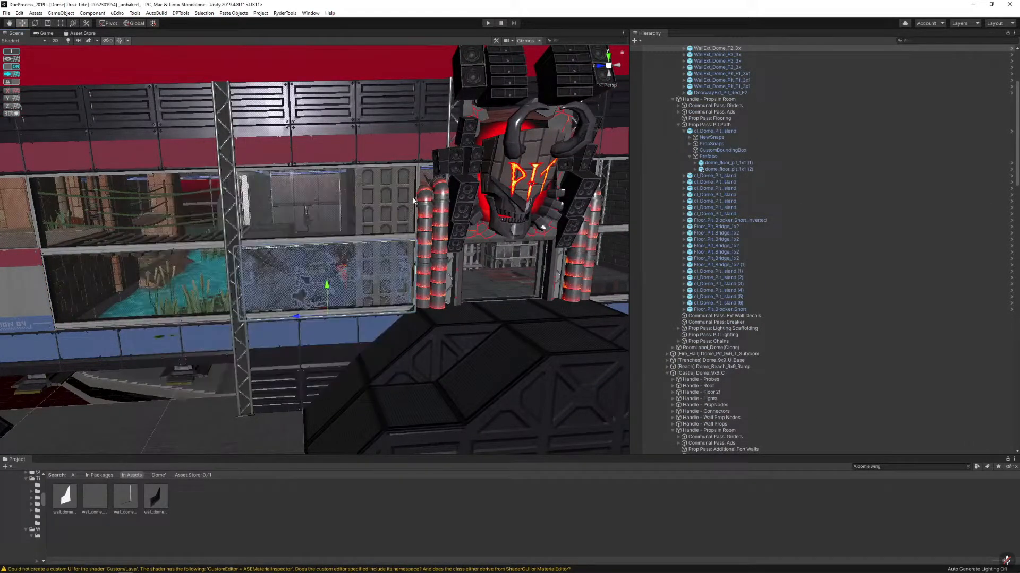
{"action": "right_click_drag", "start_coordinate": [393, 255], "coordinate": [404, 276]}
{"action": "left_click", "coordinate": [386, 273]}
{"action": "key", "text": "ctrl+shift+r"}
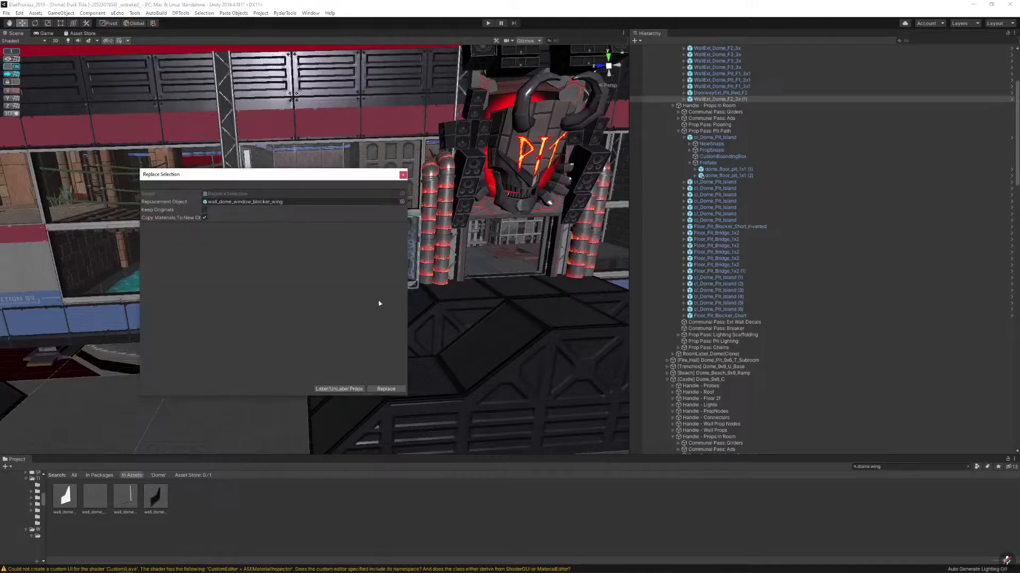
{"action": "left_click", "coordinate": [386, 389]}
Replace a copy of the window wall on the pit doorway's other side with the blocker wing, rotated with its tall end toward the doorway
{"action": "right_click_drag", "start_coordinate": [386, 389], "coordinate": [383, 253]}
{"action": "left_click", "coordinate": [383, 253]}
{"action": "key", "text": "ctrl+shift+r"}
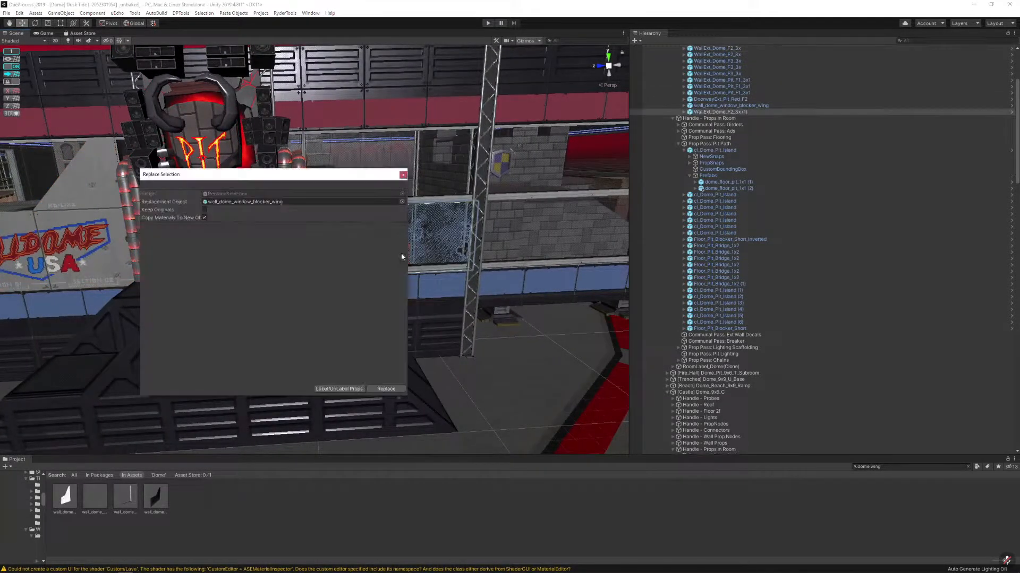
{"action": "left_click", "coordinate": [386, 389]}
{"action": "key", "text": "e"}
{"action": "left_click_drag", "start_coordinate": [402, 284], "coordinate": [582, 274]}
{"action": "right_click_drag", "start_coordinate": [387, 275], "coordinate": [352, 232]}
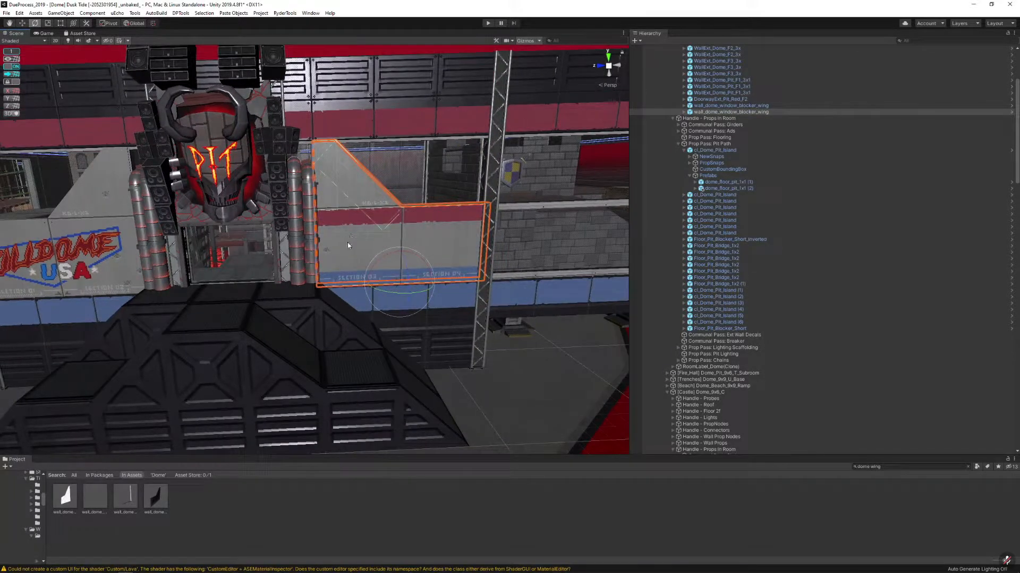
Reveal the wing prefab's Dome folder in the project, then duplicate the second pit wing and move the copy toward the doorway
{"action": "left_click", "coordinate": [155, 497]}
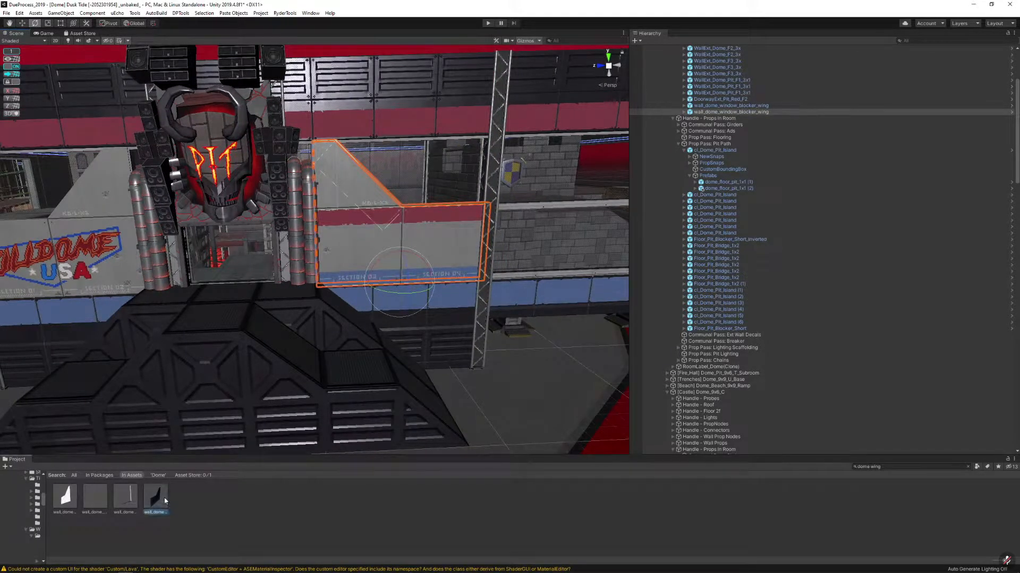
{"action": "left_click", "coordinate": [967, 467]}
{"action": "left_click", "coordinate": [400, 250]}
{"action": "key", "text": "w"}
{"action": "right_click_drag", "start_coordinate": [400, 250], "coordinate": [406, 297]}
{"action": "key", "text": "ctrl+d"}
{"action": "left_click_drag", "start_coordinate": [380, 232], "coordinate": [292, 231]}
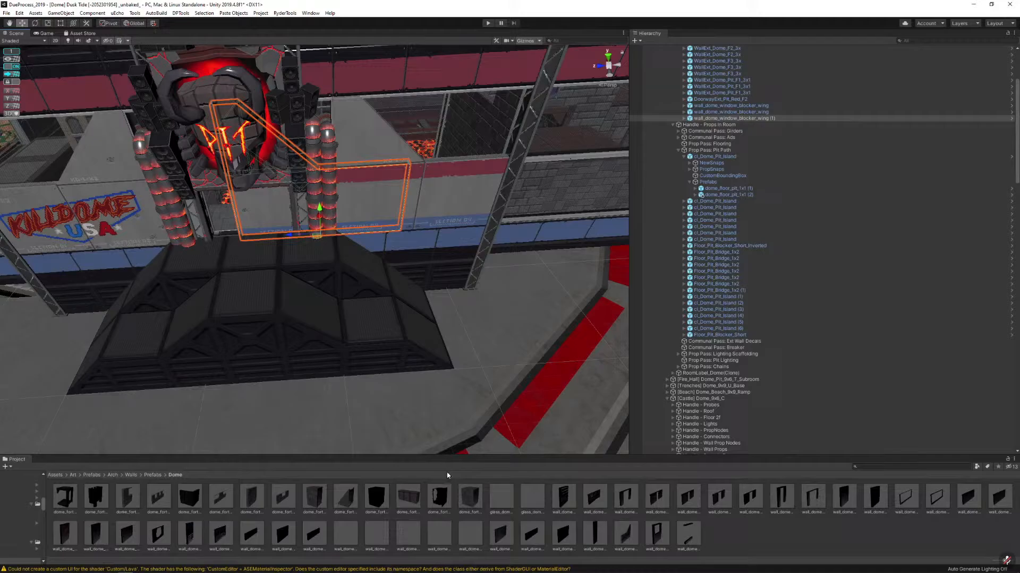
Replace the copied wing with the wall_dome_window_blocker prefab and slide it behind the glowing columns beside the pit doorway
{"action": "key", "text": "ctrl+shift+r"}
{"action": "left_click_drag", "start_coordinate": [657, 535], "coordinate": [226, 203]}
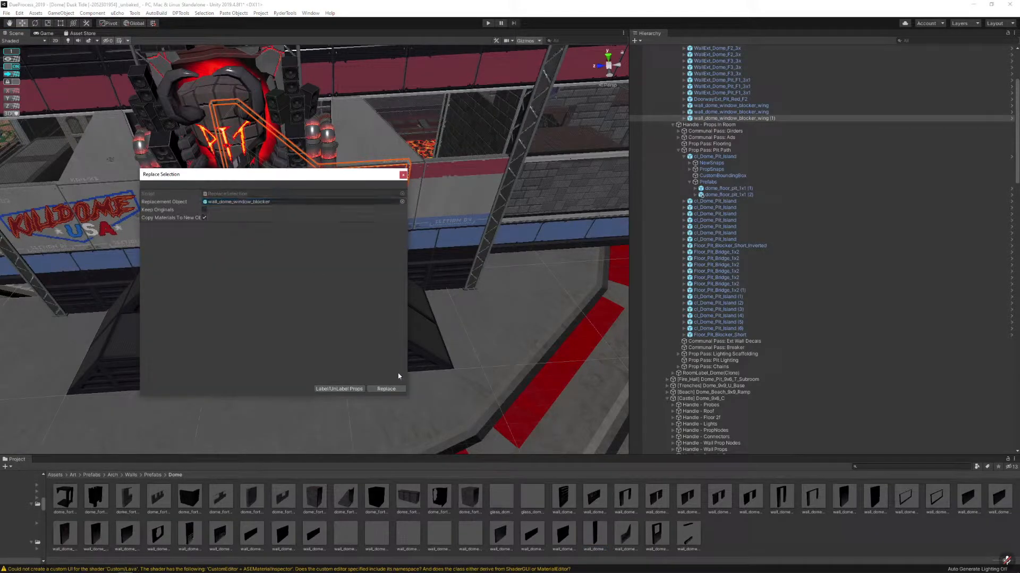
{"action": "left_click", "coordinate": [395, 389]}
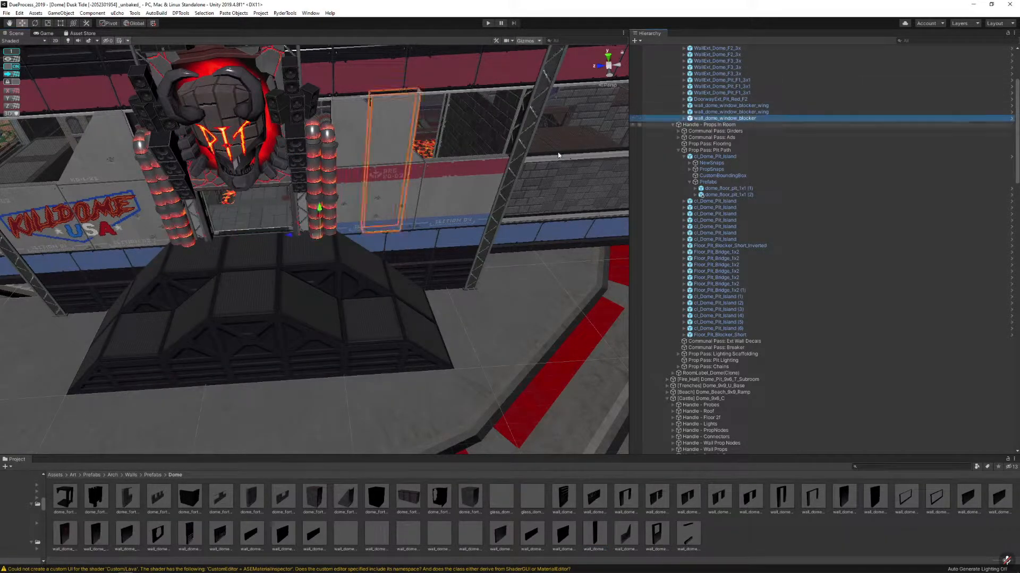
{"action": "left_click_drag", "start_coordinate": [295, 232], "coordinate": [216, 237]}
{"action": "scroll", "coordinate": [216, 237], "scroll_direction": "down", "scroll_amount": 1}
{"action": "middle_click_drag", "start_coordinate": [217, 238], "coordinate": [313, 242]}
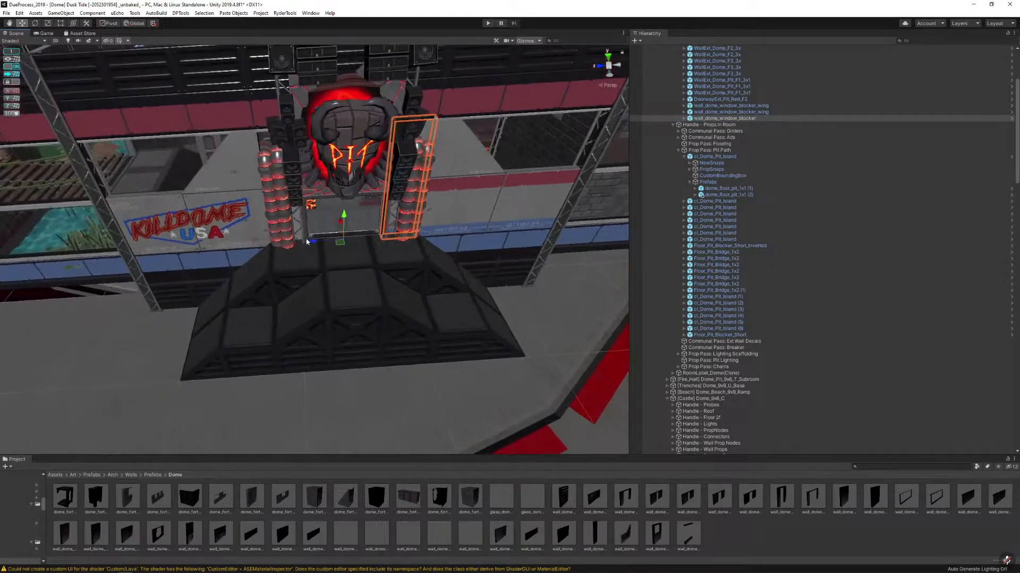
Duplicate the window blocker and move the copy behind the columns on the opposite side of the pit doorway
{"action": "key", "text": "ctrl+d"}
{"action": "left_click_drag", "start_coordinate": [314, 242], "coordinate": [202, 244]}
{"action": "right_click_drag", "start_coordinate": [202, 243], "coordinate": [317, 163]}
{"action": "left_click", "coordinate": [364, 152]}
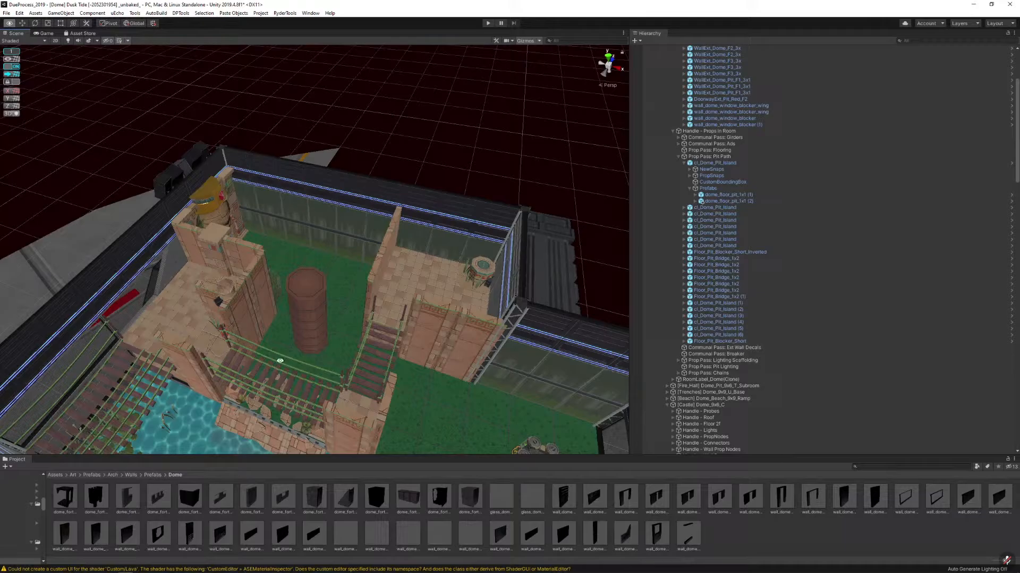
Examine the whole level layout from above, with the graybox display switched on and back off
{"action": "right_click_drag", "start_coordinate": [279, 362], "coordinate": [282, 268]}
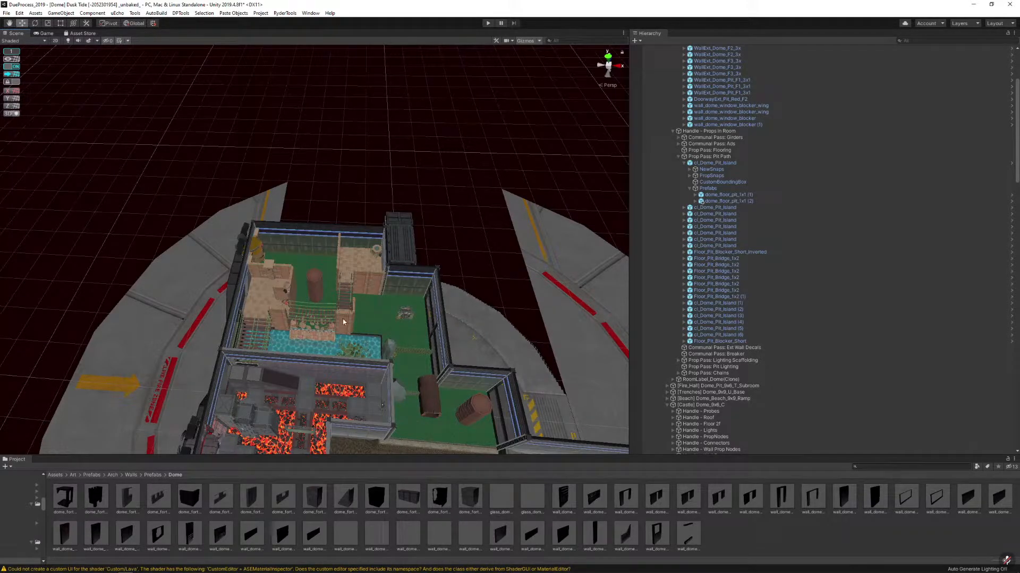
{"action": "scroll", "coordinate": [341, 319], "scroll_direction": "up", "scroll_amount": 7}
{"action": "right_click_drag", "start_coordinate": [274, 395], "coordinate": [274, 395]}
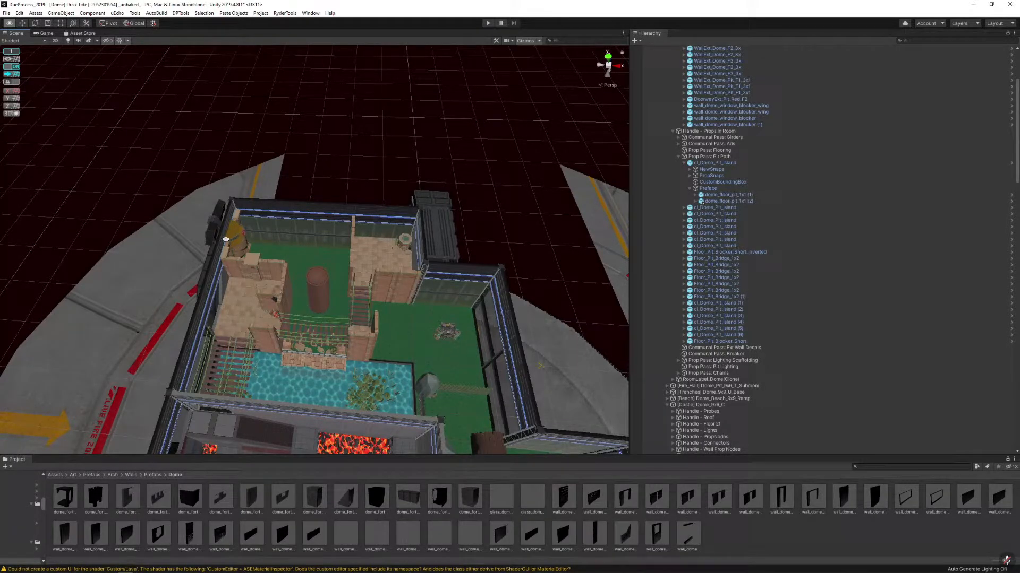
{"action": "key", "text": "s"}
{"action": "right_click_drag", "start_coordinate": [465, 324], "coordinate": [445, 359]}
{"action": "key", "text": "alt+g"}
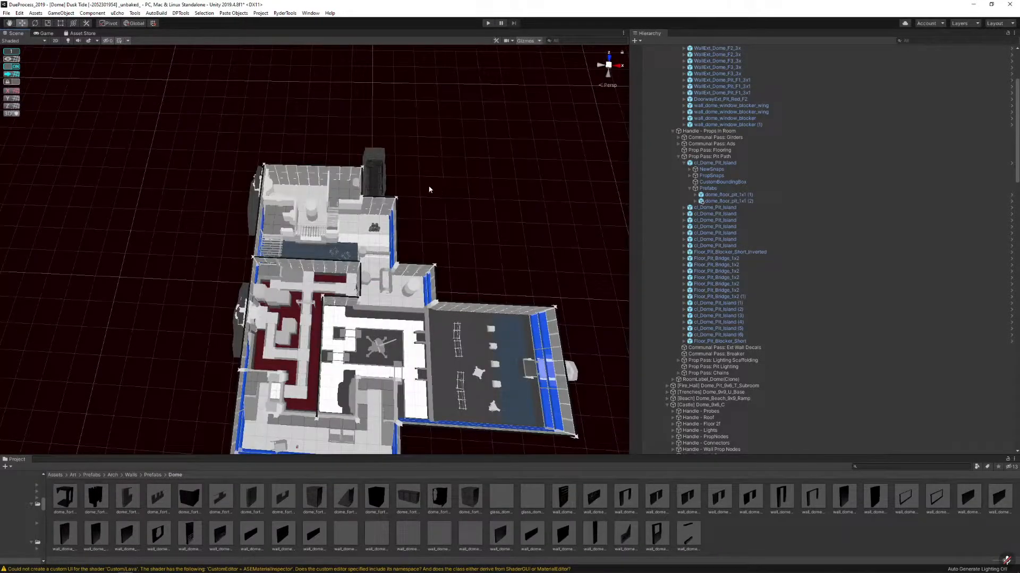
{"action": "key", "text": "alt+g"}
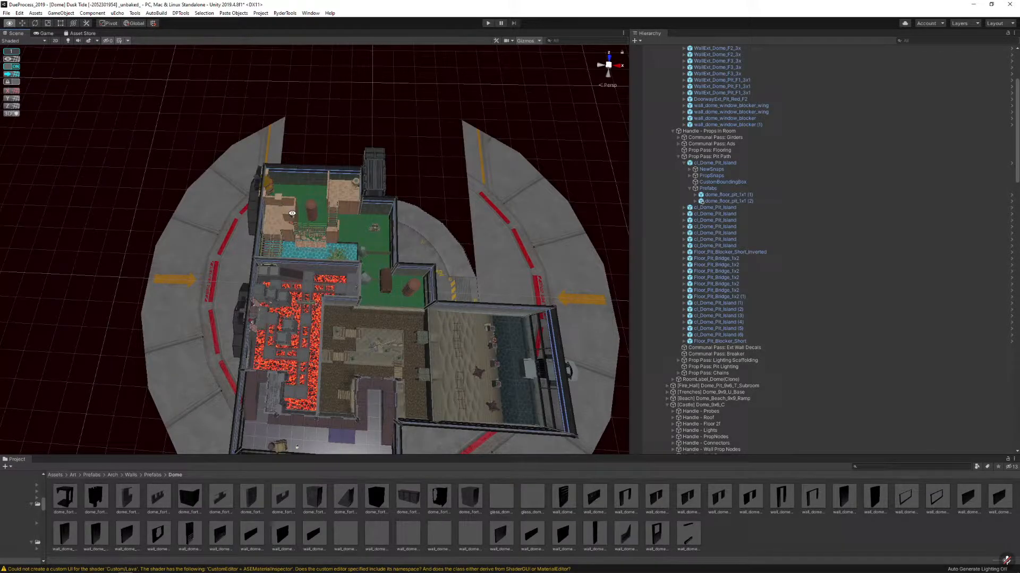
Start a 1120x771 screen capture over the level and sketch the first red wall lines of an example layout beside it
{"action": "key", "text": "Print"}
{"action": "left_click_drag", "start_coordinate": [159, 125], "coordinate": [609, 433]}
{"action": "left_click_drag", "start_coordinate": [452, 325], "coordinate": [347, 300]}
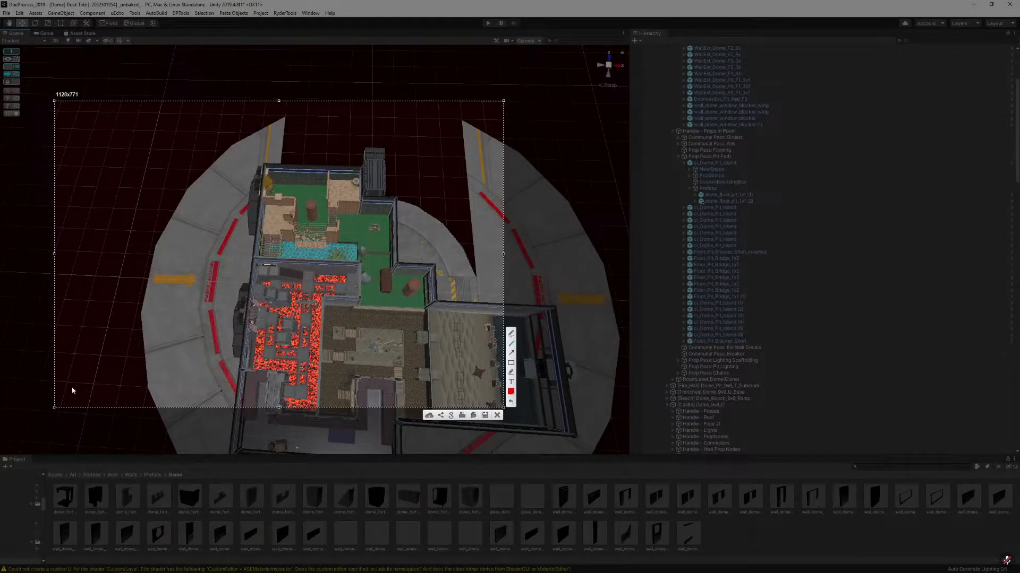
{"action": "mouse_move", "coordinate": [72, 388]}
{"action": "left_mouse_down"}
{"action": "mouse_move", "coordinate": [239, 382]}
{"action": "mouse_move", "coordinate": [73, 182]}
{"action": "mouse_move", "coordinate": [71, 124]}
{"action": "left_mouse_up"}
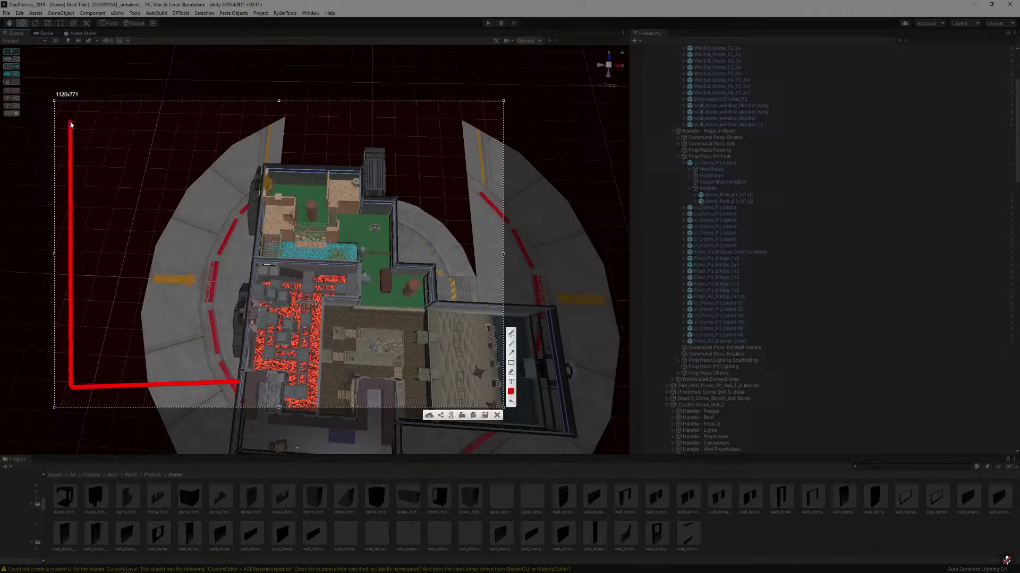
{"action": "left_click_drag", "start_coordinate": [103, 305], "coordinate": [104, 306]}
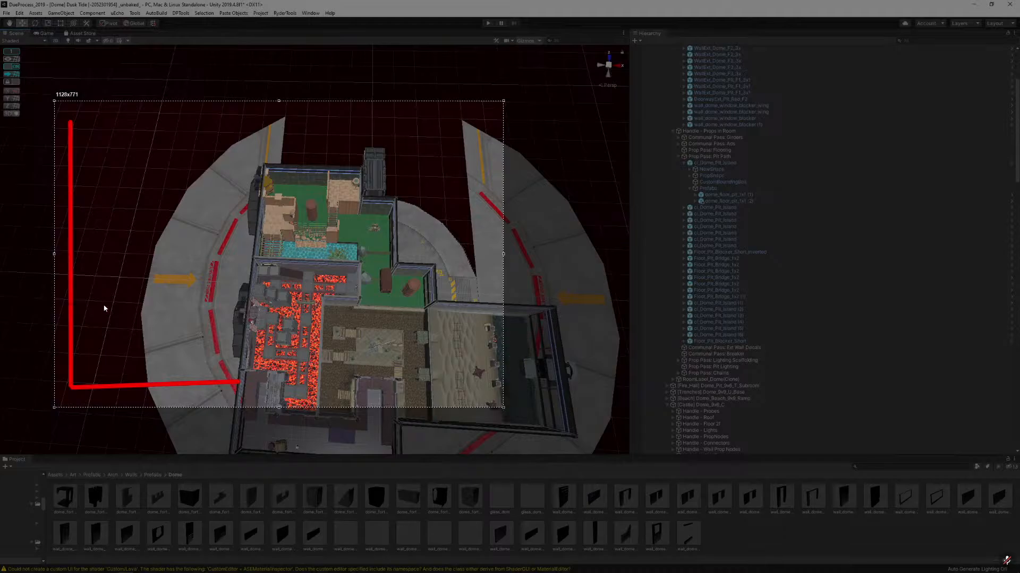
{"action": "left_click_drag", "start_coordinate": [142, 360], "coordinate": [198, 361]}
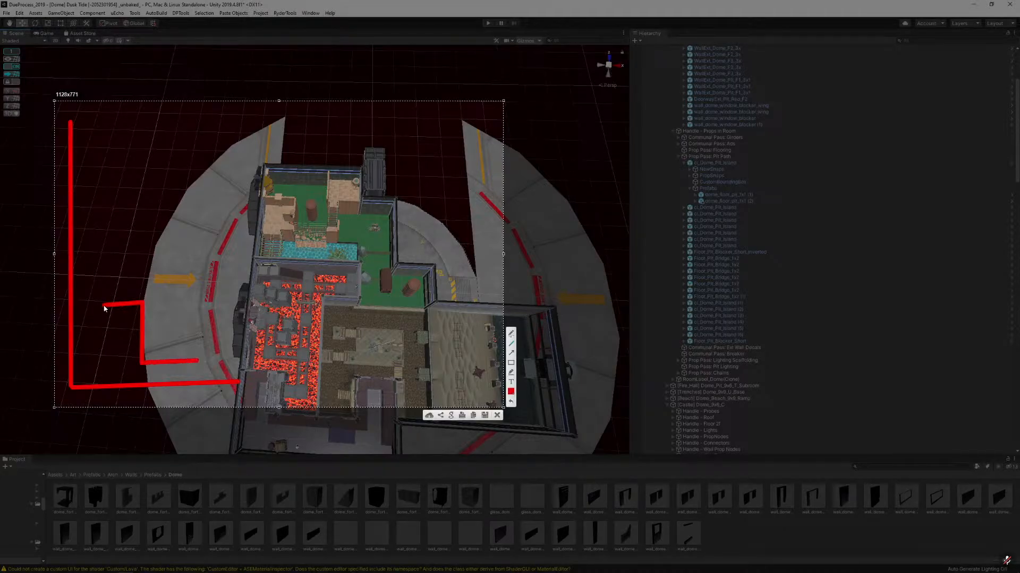
Complete the stepped layout outline, mark its alcove with a cross, and add two small boxes on the outer walls
{"action": "mouse_move", "coordinate": [102, 304]}
{"action": "left_mouse_down"}
{"action": "mouse_move", "coordinate": [105, 246]}
{"action": "mouse_move", "coordinate": [130, 190]}
{"action": "mouse_move", "coordinate": [104, 190]}
{"action": "mouse_move", "coordinate": [101, 148]}
{"action": "mouse_move", "coordinate": [139, 136]}
{"action": "mouse_move", "coordinate": [140, 106]}
{"action": "left_mouse_up"}
{"action": "mouse_move", "coordinate": [140, 62]}
{"action": "left_mouse_down"}
{"action": "mouse_move", "coordinate": [69, 73]}
{"action": "mouse_move", "coordinate": [69, 122]}
{"action": "left_mouse_up"}
{"action": "mouse_move", "coordinate": [115, 214]}
{"action": "left_mouse_down"}
{"action": "mouse_move", "coordinate": [108, 227]}
{"action": "mouse_move", "coordinate": [119, 230]}
{"action": "left_mouse_up"}
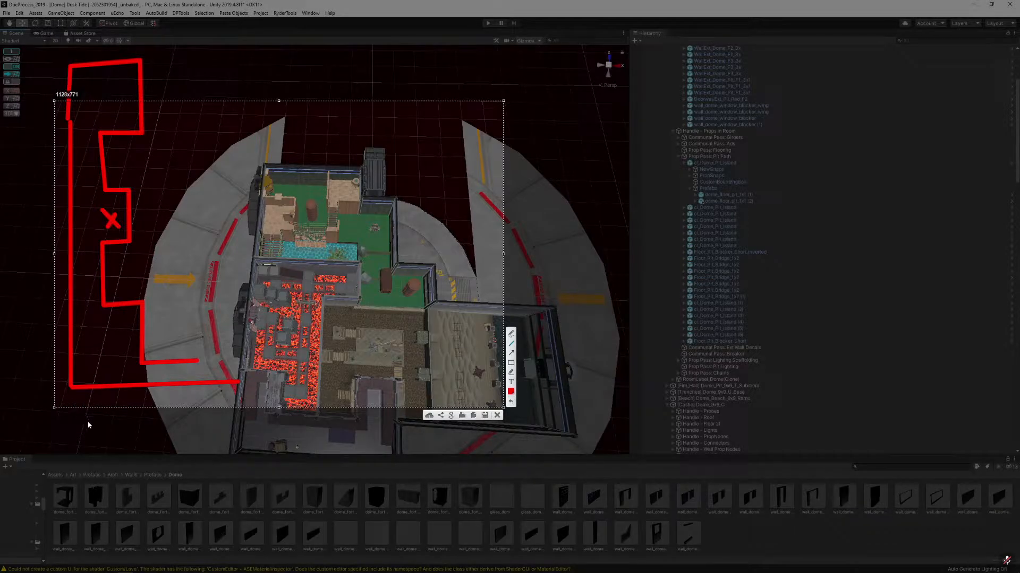
{"action": "mouse_move", "coordinate": [73, 403]}
{"action": "left_mouse_down"}
{"action": "mouse_move", "coordinate": [120, 399]}
{"action": "mouse_move", "coordinate": [118, 392]}
{"action": "left_mouse_up"}
{"action": "left_click_drag", "start_coordinate": [58, 184], "coordinate": [73, 187]}
{"action": "left_click_drag", "start_coordinate": [60, 143], "coordinate": [72, 143]}
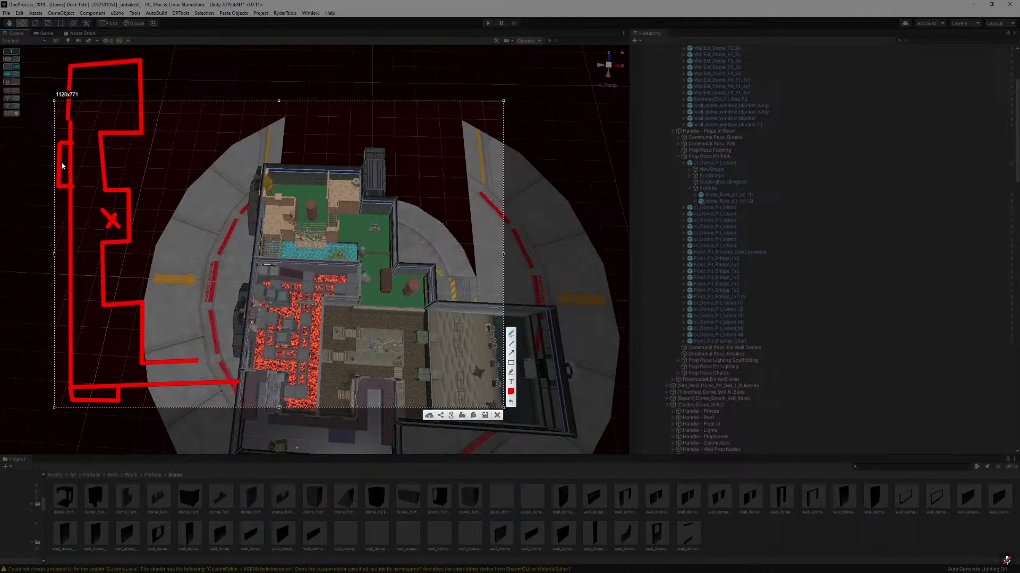
Sketch curved routes and direction strokes through the example layout, undoing one stroke, and discard the annotated capture
{"action": "mouse_move", "coordinate": [62, 166]}
{"action": "left_mouse_down"}
{"action": "mouse_move", "coordinate": [80, 159]}
{"action": "mouse_move", "coordinate": [263, 305]}
{"action": "mouse_move", "coordinate": [179, 365]}
{"action": "left_mouse_up"}
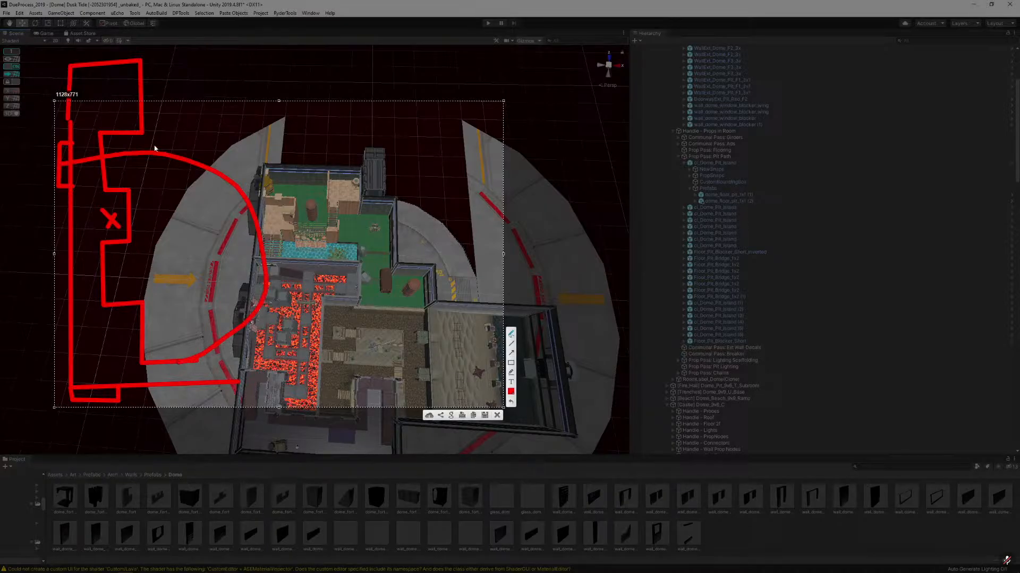
{"action": "mouse_move", "coordinate": [101, 159]}
{"action": "left_mouse_down"}
{"action": "mouse_move", "coordinate": [216, 145]}
{"action": "mouse_move", "coordinate": [268, 81]}
{"action": "mouse_move", "coordinate": [198, 70]}
{"action": "left_mouse_up"}
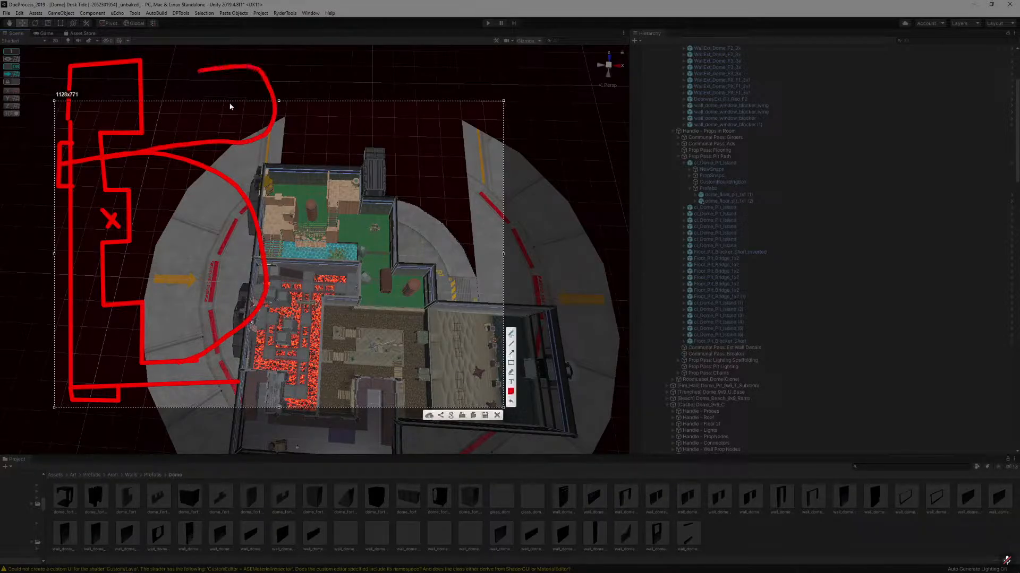
{"action": "mouse_move", "coordinate": [97, 441]}
{"action": "left_mouse_down"}
{"action": "mouse_move", "coordinate": [86, 389]}
{"action": "mouse_move", "coordinate": [93, 211]}
{"action": "left_mouse_up"}
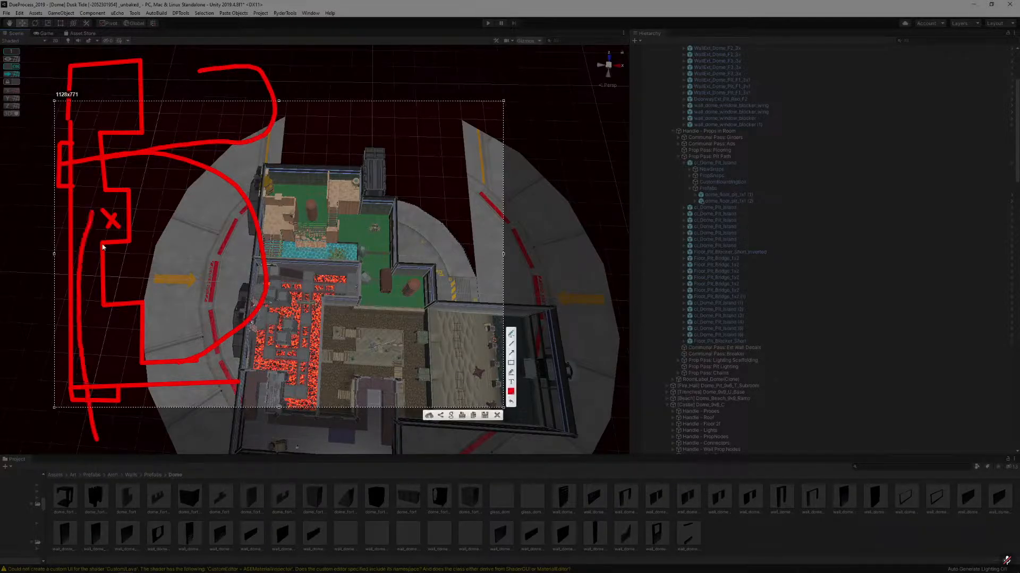
{"action": "key", "text": "ctrl+z"}
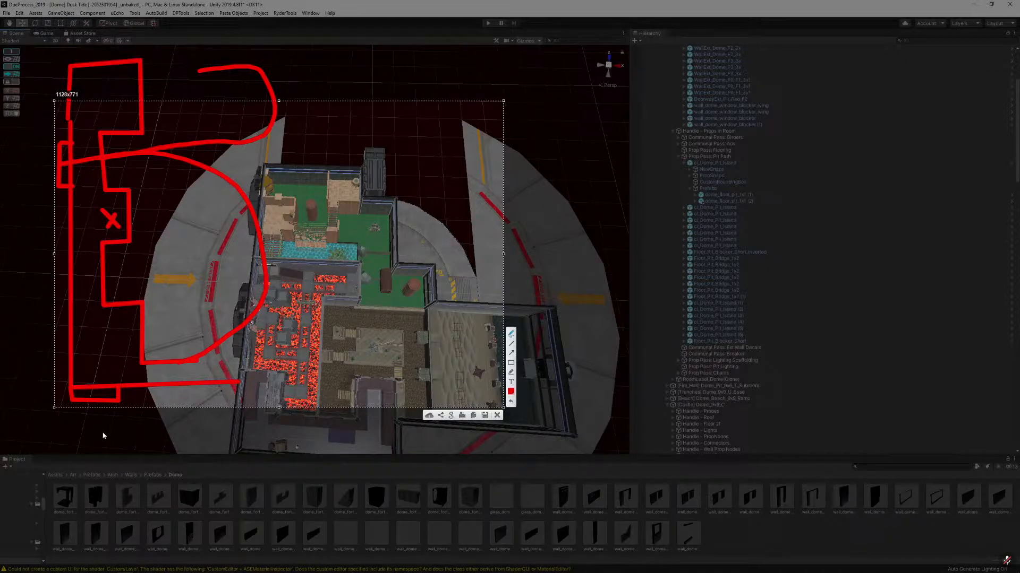
{"action": "left_click_drag", "start_coordinate": [103, 435], "coordinate": [91, 349]}
{"action": "mouse_move", "coordinate": [84, 139]}
{"action": "left_mouse_down"}
{"action": "mouse_move", "coordinate": [80, 118]}
{"action": "mouse_move", "coordinate": [113, 123]}
{"action": "left_mouse_up"}
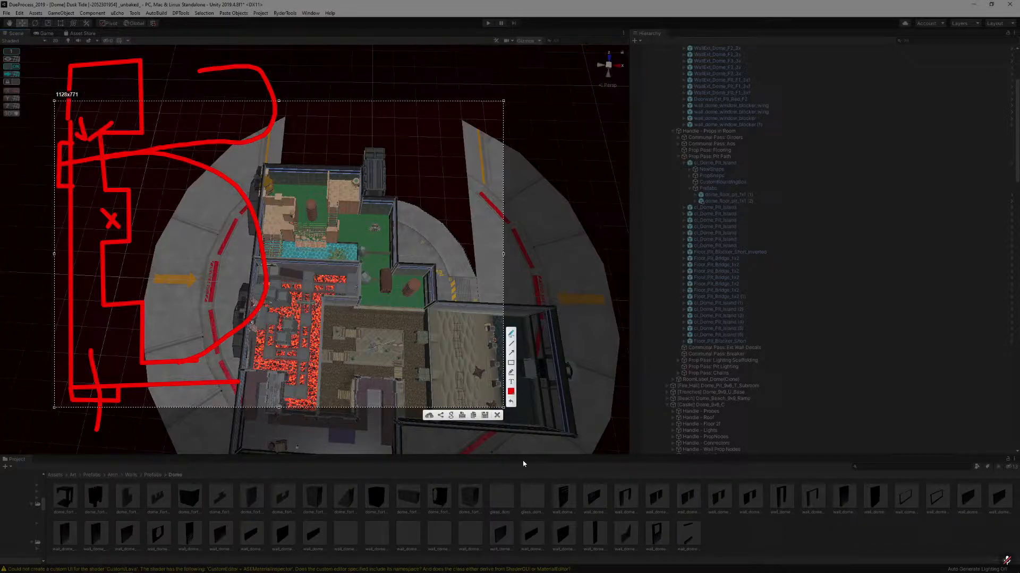
{"action": "left_click", "coordinate": [497, 416]}
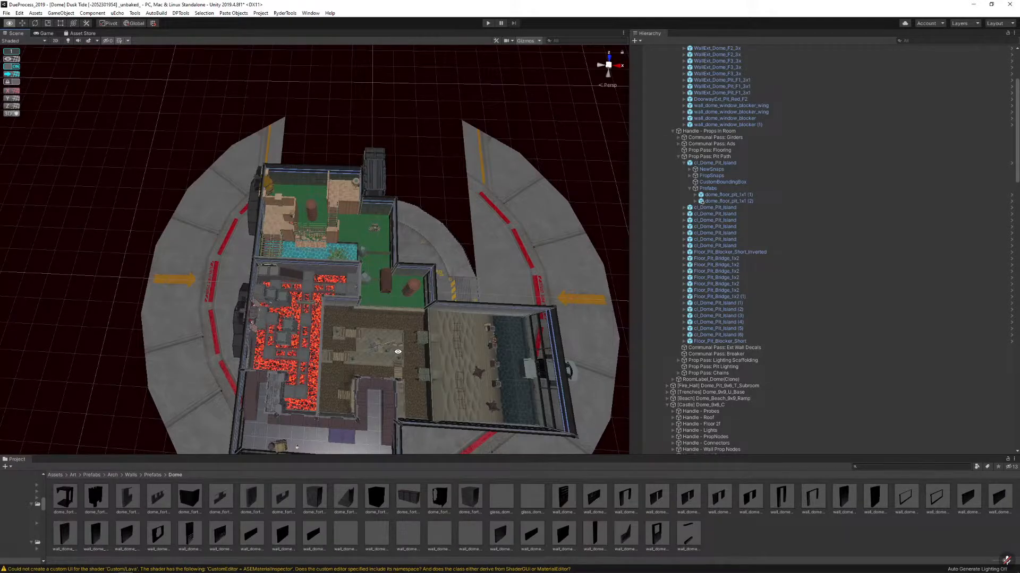
Select the large tree trunk in the jungle room and frame it in the view
{"action": "left_click", "coordinate": [311, 216]}
{"action": "key", "text": "f"}
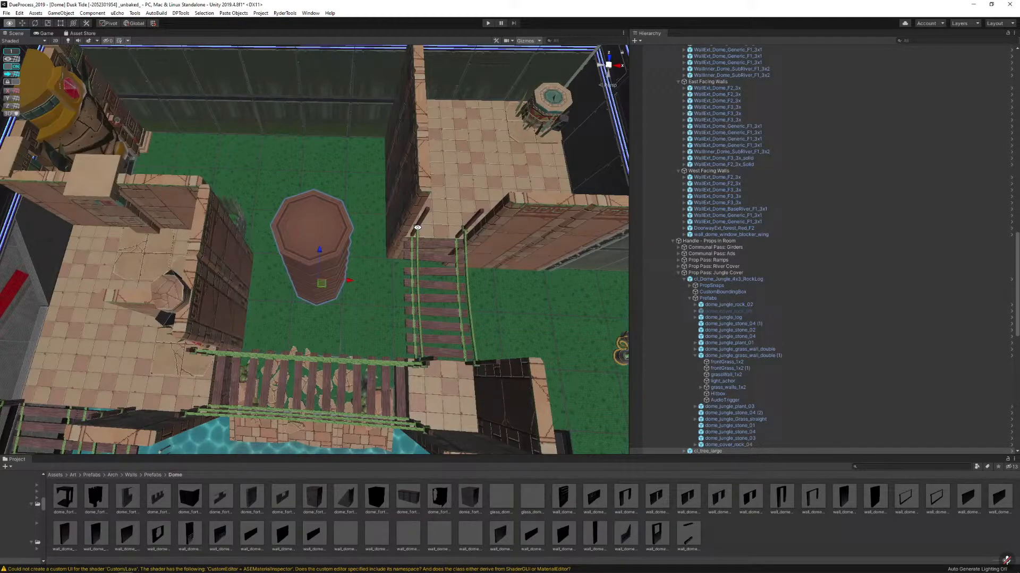
Move the large tree trunk in the jungle room away from the river toward the outer wall
{"action": "left_click_drag", "start_coordinate": [453, 211], "coordinate": [244, 221], "text": "alt"}
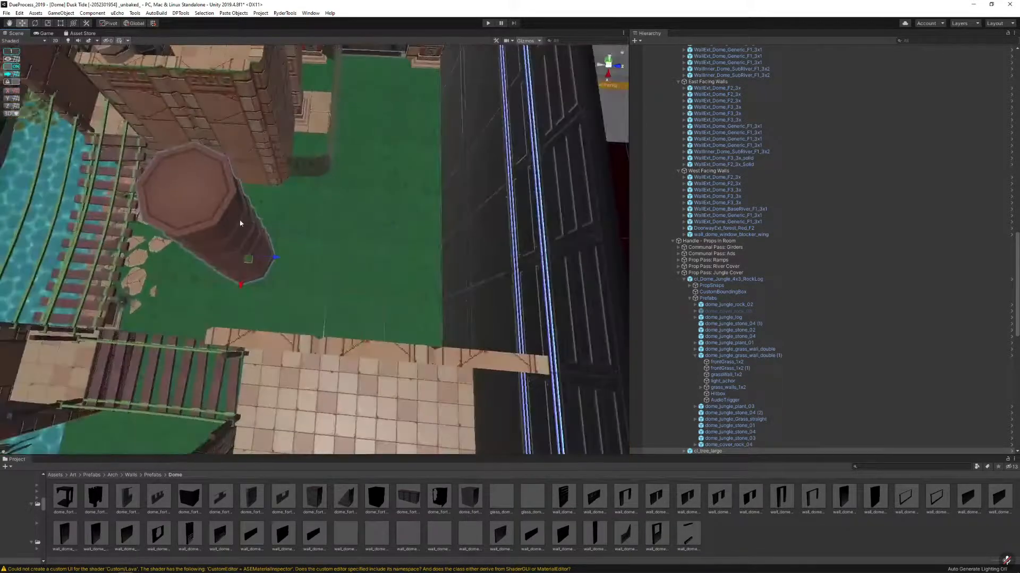
{"action": "left_click_drag", "start_coordinate": [286, 260], "coordinate": [301, 261]}
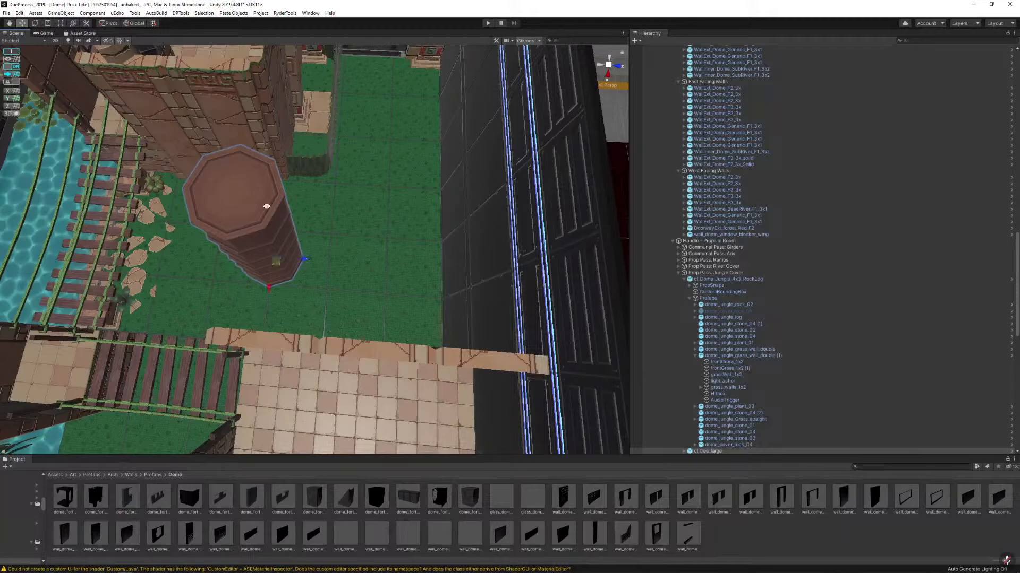
{"action": "key", "text": "s"}
{"action": "right_click_drag", "start_coordinate": [266, 205], "coordinate": [486, 223]}
{"action": "left_click", "coordinate": [453, 141]}
{"action": "key", "text": "s"}
{"action": "key", "text": "alt"}
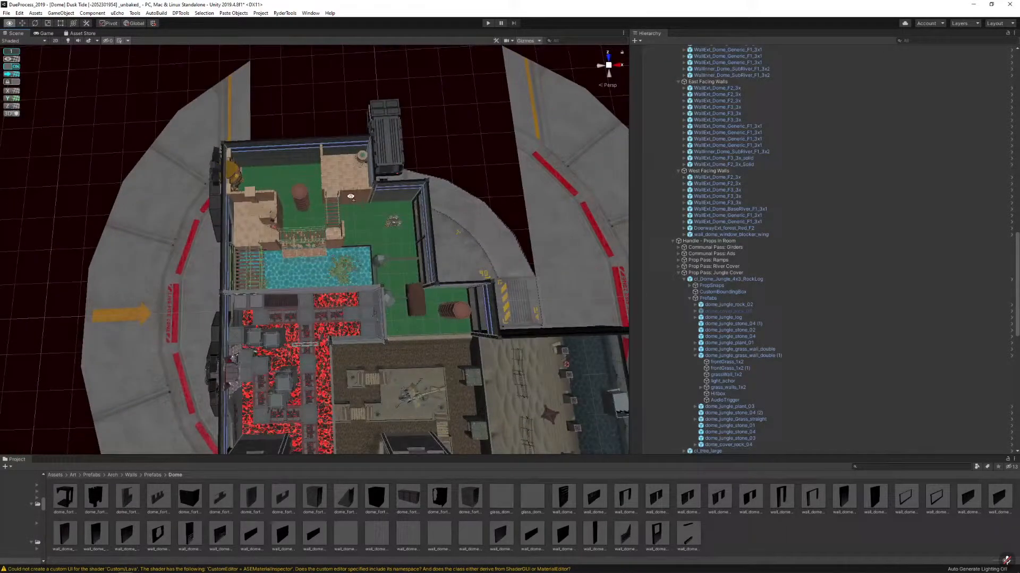
Show the whole level as the simplified map overview and make the R_MapOverdraw layer visible
{"action": "key", "text": "s"}
{"action": "mouse_move", "coordinate": [351, 197]}
{"action": "right_mouse_down"}
{"action": "mouse_move", "coordinate": [311, 193]}
{"action": "mouse_move", "coordinate": [346, 194]}
{"action": "right_mouse_up"}
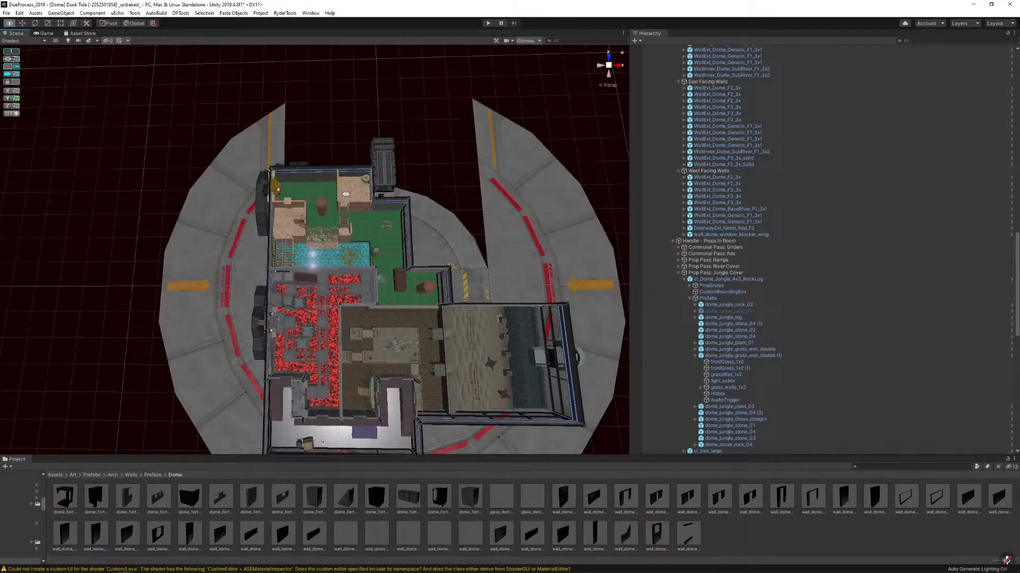
{"action": "key", "text": "alt+a"}
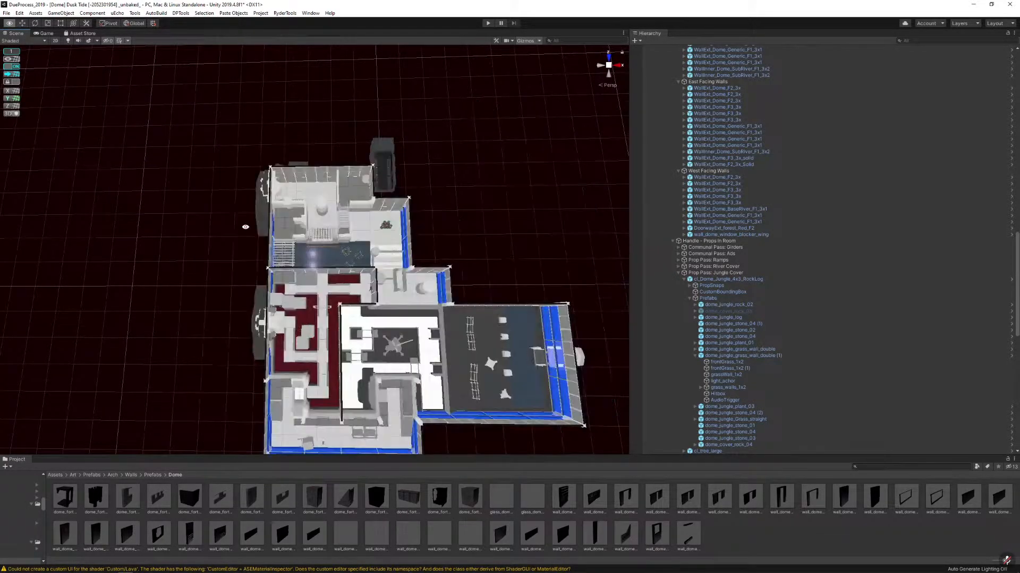
{"action": "left_click", "coordinate": [962, 23]}
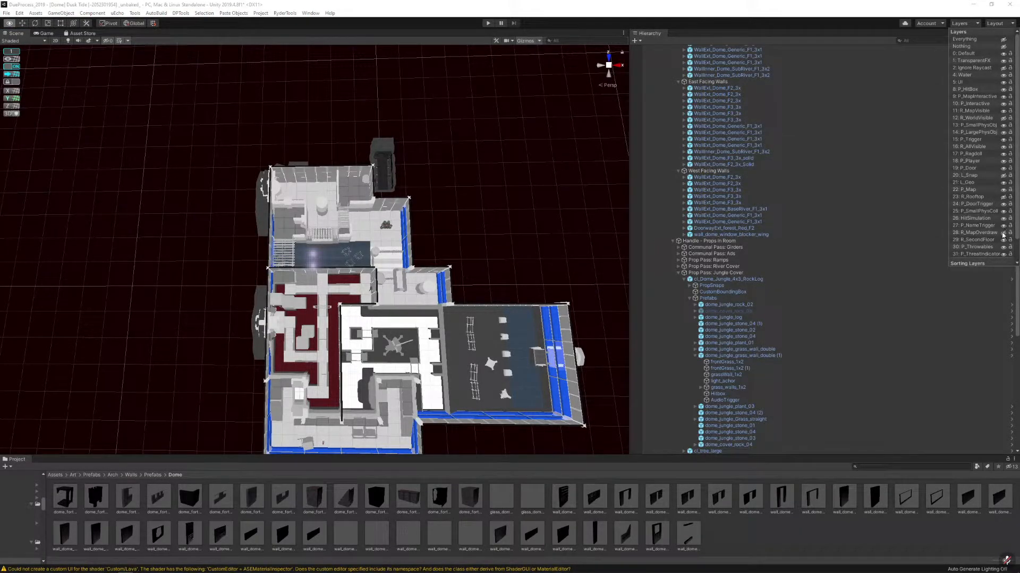
{"action": "left_click", "coordinate": [1003, 234]}
{"action": "key", "text": "s"}
{"action": "right_click_drag", "start_coordinate": [508, 163], "coordinate": [506, 162]}
{"action": "key", "text": "d"}
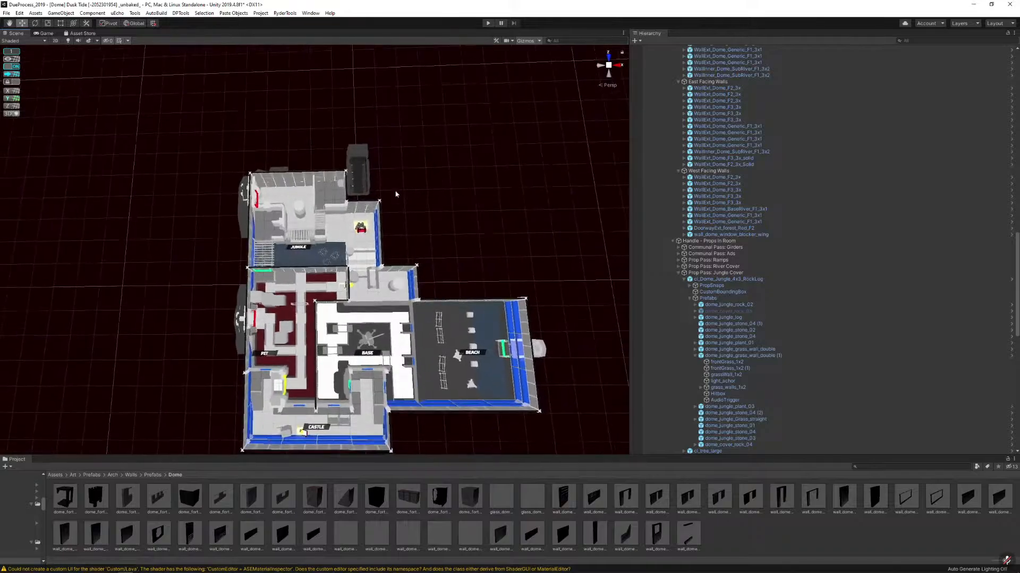
Duplicate the JUNGLE room label, placing one over the northern ruins area and the other at the river's east end
{"action": "left_click", "coordinate": [298, 246]}
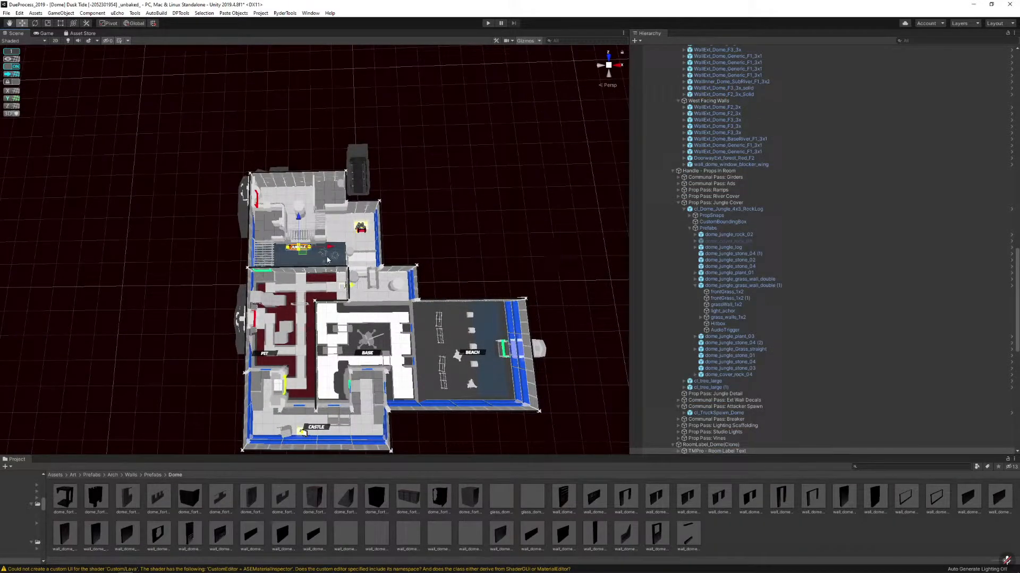
{"action": "left_click", "coordinate": [720, 445]}
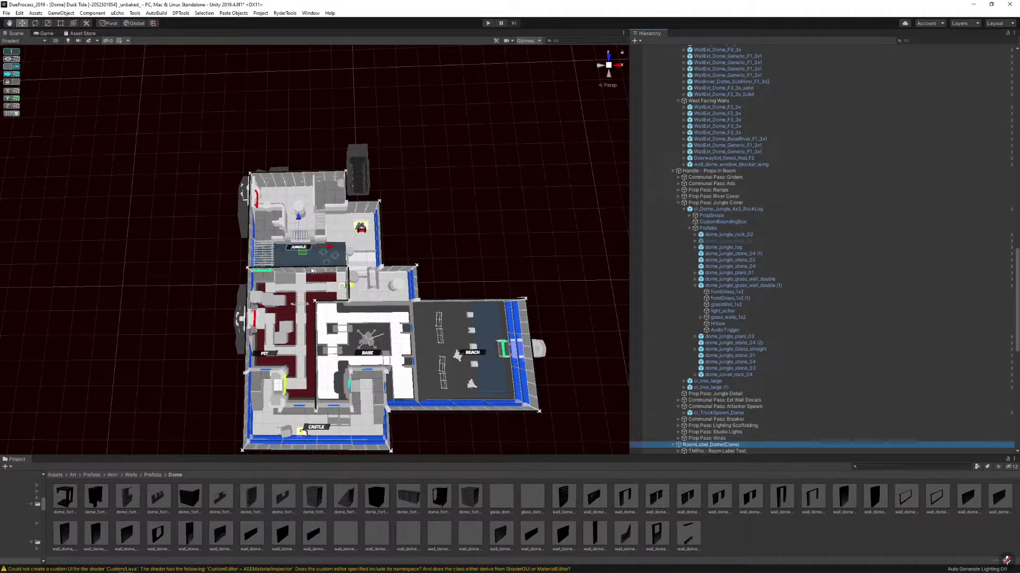
{"action": "mouse_move", "coordinate": [304, 253]}
{"action": "left_mouse_down"}
{"action": "mouse_move", "coordinate": [333, 255]}
{"action": "mouse_move", "coordinate": [300, 200]}
{"action": "left_mouse_up"}
{"action": "key", "text": "ctrl+d"}
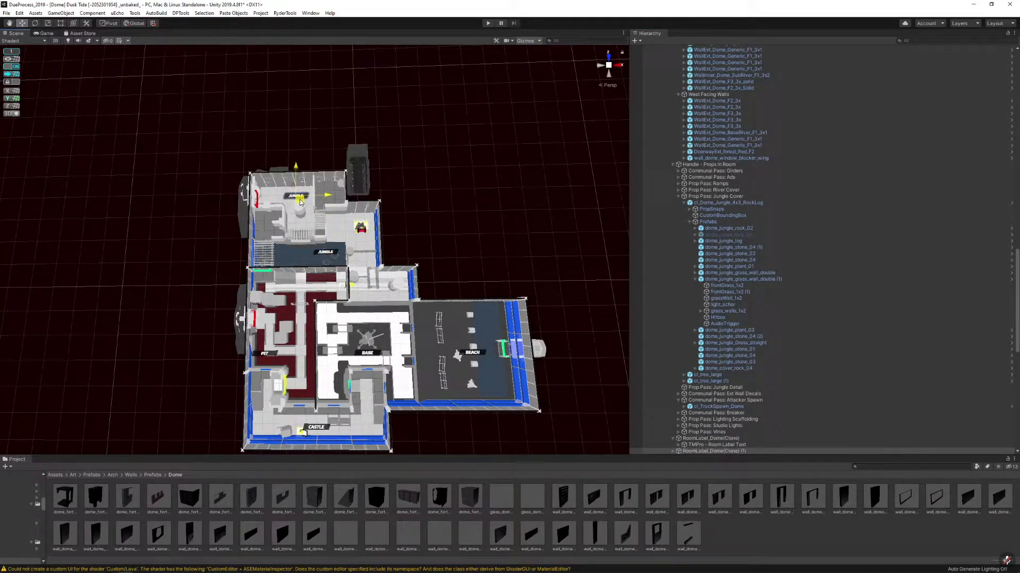
{"action": "left_click", "coordinate": [327, 252]}
{"action": "left_click", "coordinate": [719, 439]}
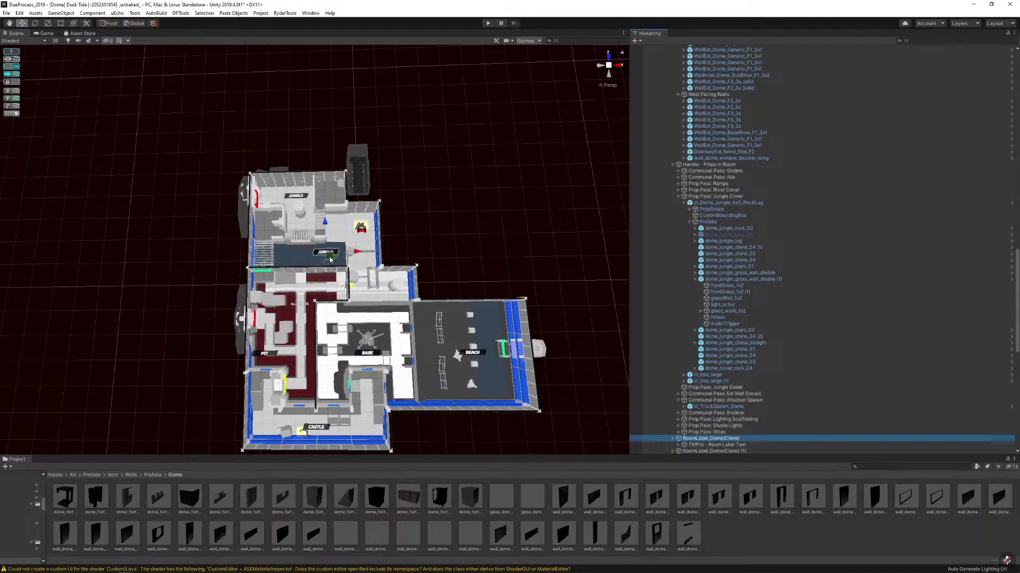
{"action": "left_click_drag", "start_coordinate": [330, 259], "coordinate": [357, 259]}
Change the northern room label's text to RUINS and shift the whole label slightly toward the room's northwest corner
{"action": "left_click", "coordinate": [298, 196]}
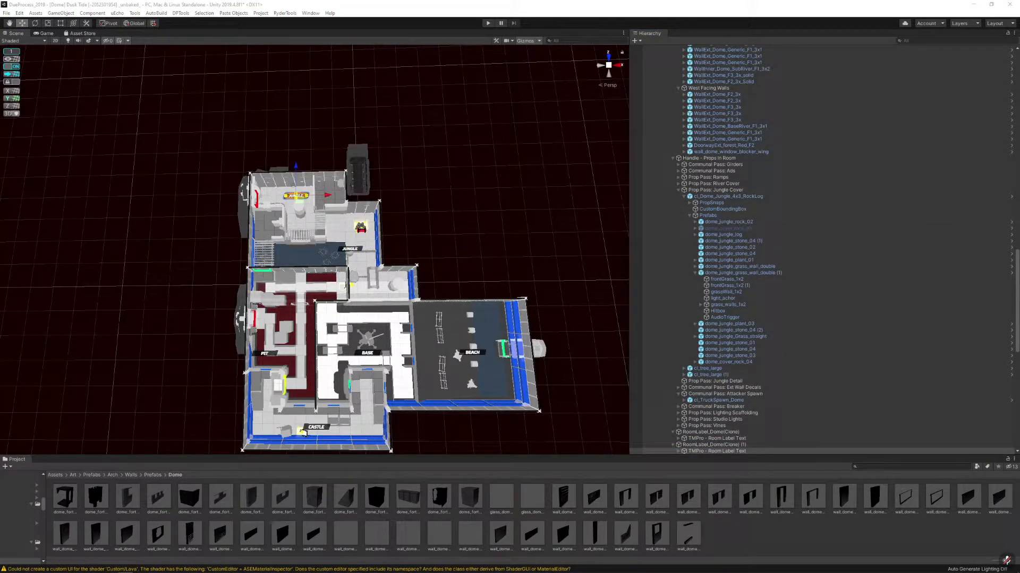
{"action": "type", "text": "RUINS"}
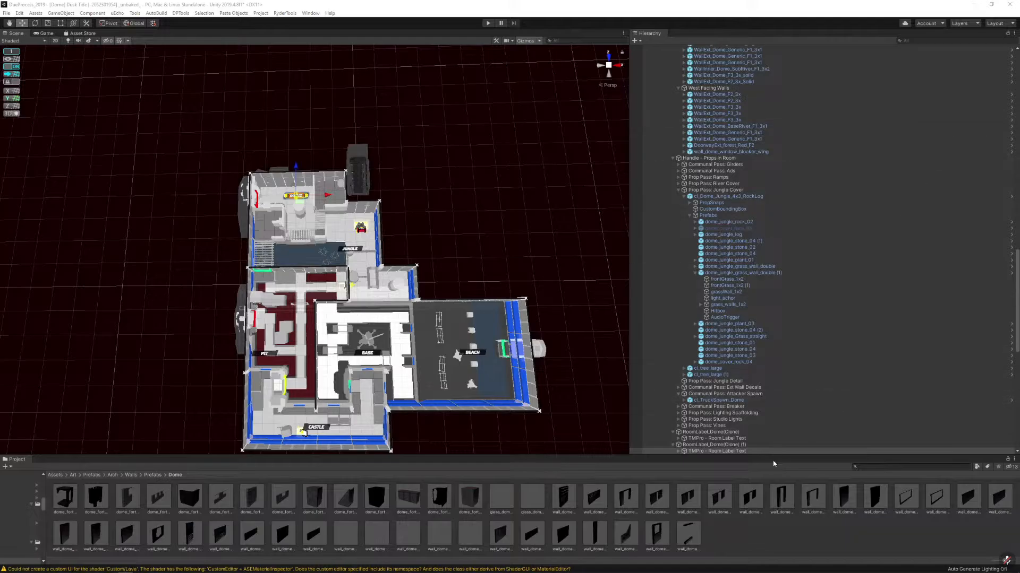
{"action": "left_click", "coordinate": [730, 445]}
{"action": "left_click_drag", "start_coordinate": [300, 199], "coordinate": [290, 195]}
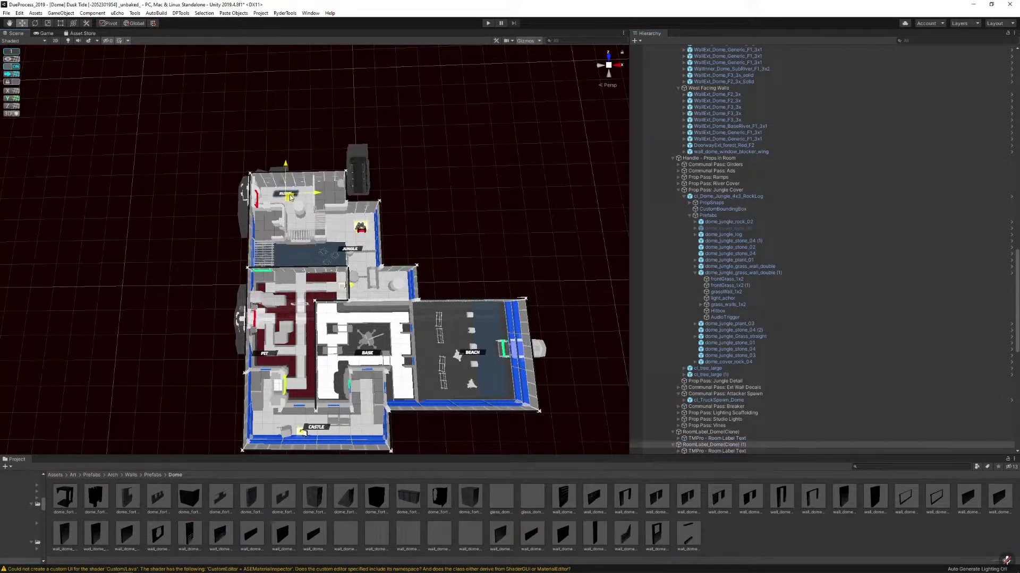
Move the PIT room label with its parent object northeast toward the centre of the pit room
{"action": "left_click_drag", "start_coordinate": [389, 191], "coordinate": [385, 214], "text": "alt"}
{"action": "key", "text": "s"}
{"action": "right_click_drag", "start_coordinate": [385, 214], "coordinate": [441, 200]}
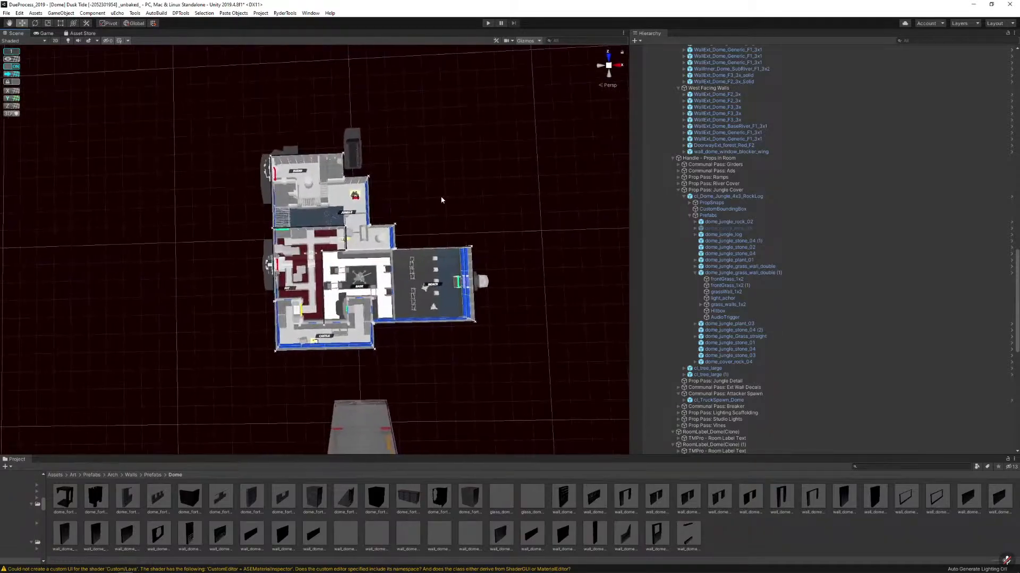
{"action": "left_click", "coordinate": [285, 290]}
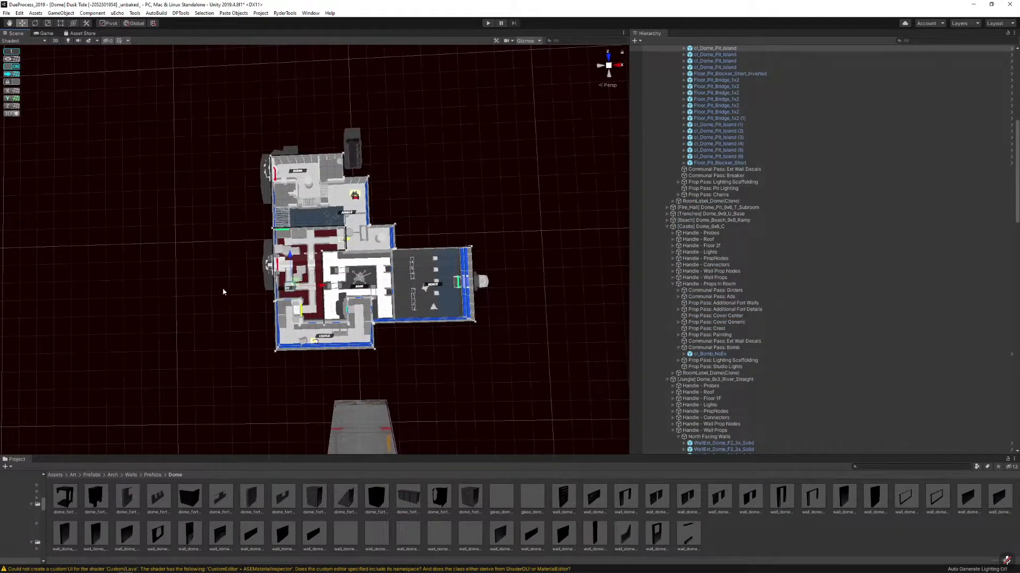
{"action": "left_click", "coordinate": [223, 292]}
{"action": "left_click", "coordinate": [288, 288]}
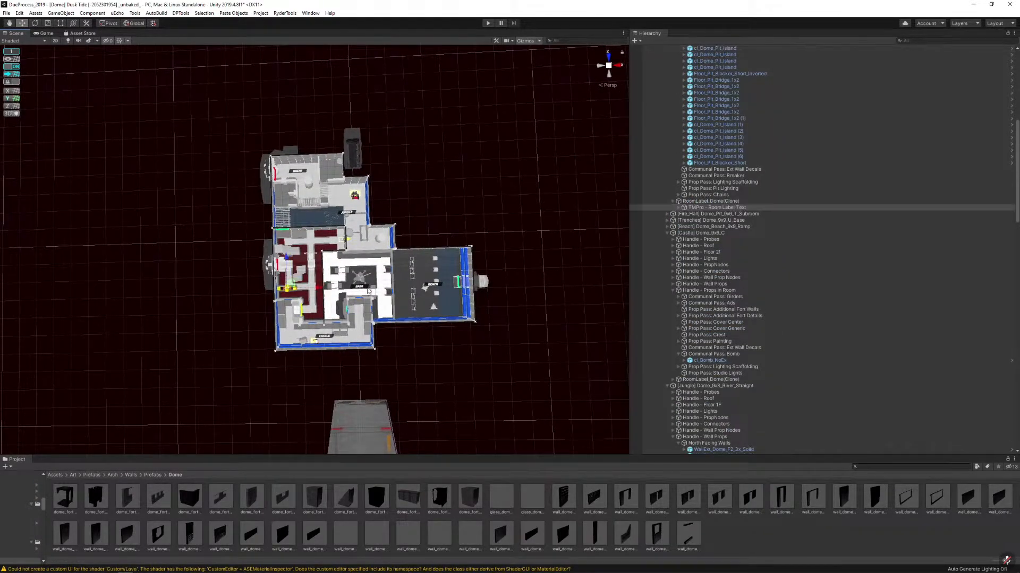
{"action": "left_click", "coordinate": [710, 202]}
{"action": "left_click_drag", "start_coordinate": [291, 285], "coordinate": [309, 265]}
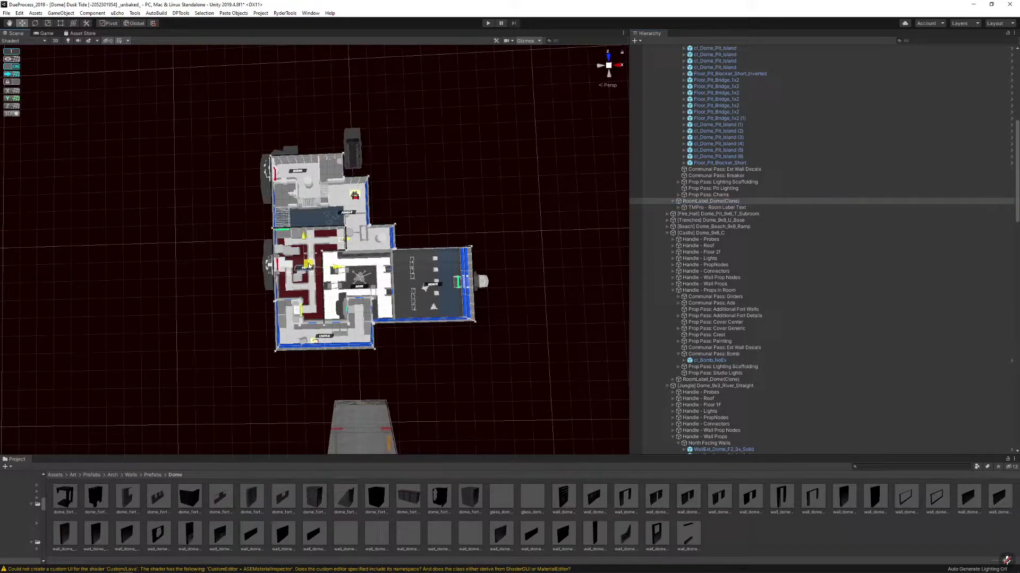
{"action": "left_click", "coordinate": [460, 365]}
{"action": "middle_click_drag", "start_coordinate": [443, 357], "coordinate": [469, 359]}
{"action": "scroll", "coordinate": [469, 359], "scroll_direction": "down", "scroll_amount": 1}
{"action": "left_click", "coordinate": [334, 268]}
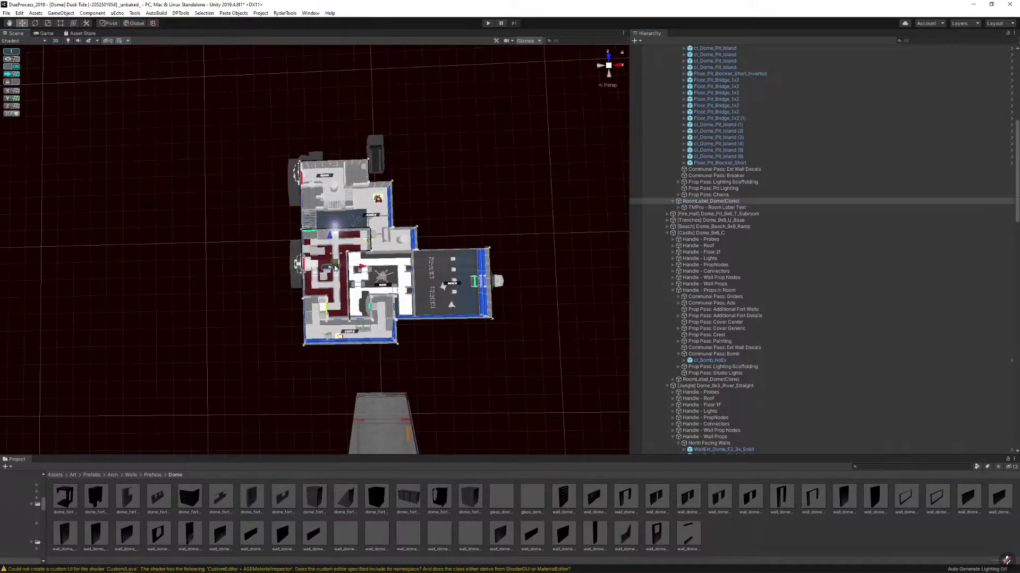
{"action": "left_click", "coordinate": [478, 378]}
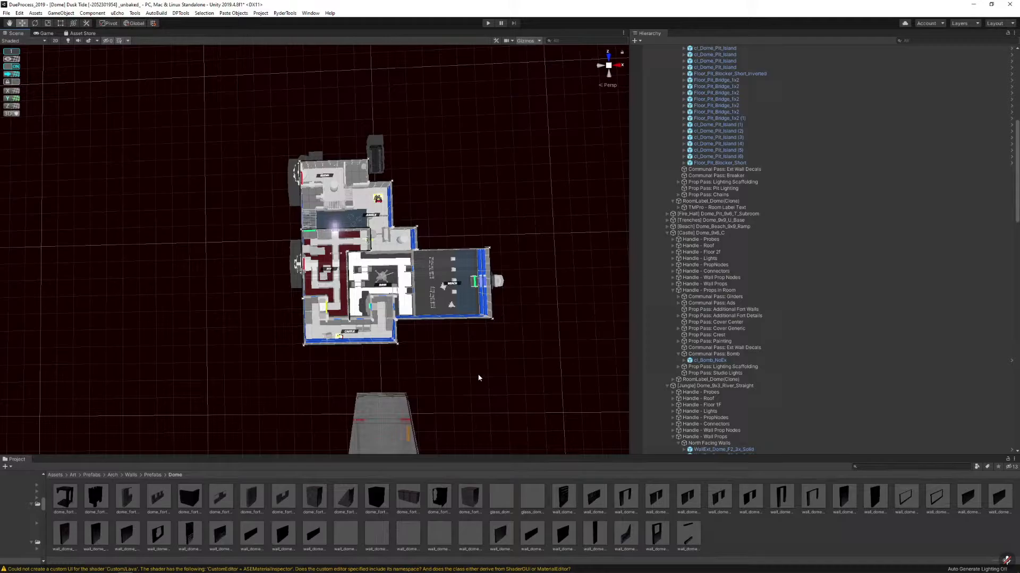
Start an 810x756 screen capture over the level, trace from the ruins room toward the pit room, and discard the capture
{"action": "key", "text": "alt"}
{"action": "key", "text": "w"}
{"action": "right_click_drag", "start_coordinate": [385, 276], "coordinate": [297, 236]}
{"action": "key", "text": "alt"}
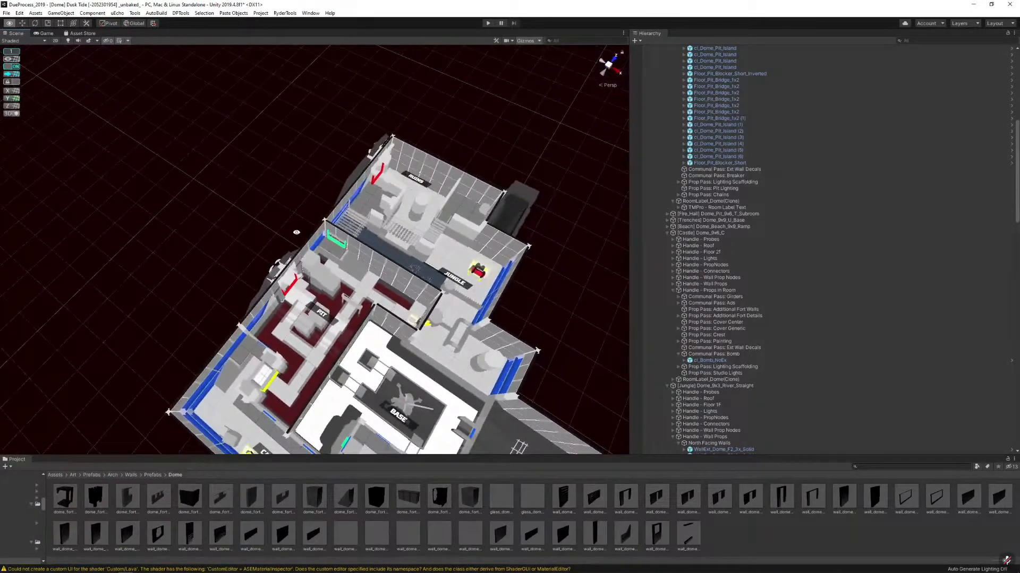
{"action": "left_click_drag", "start_coordinate": [296, 232], "coordinate": [285, 246], "text": "alt"}
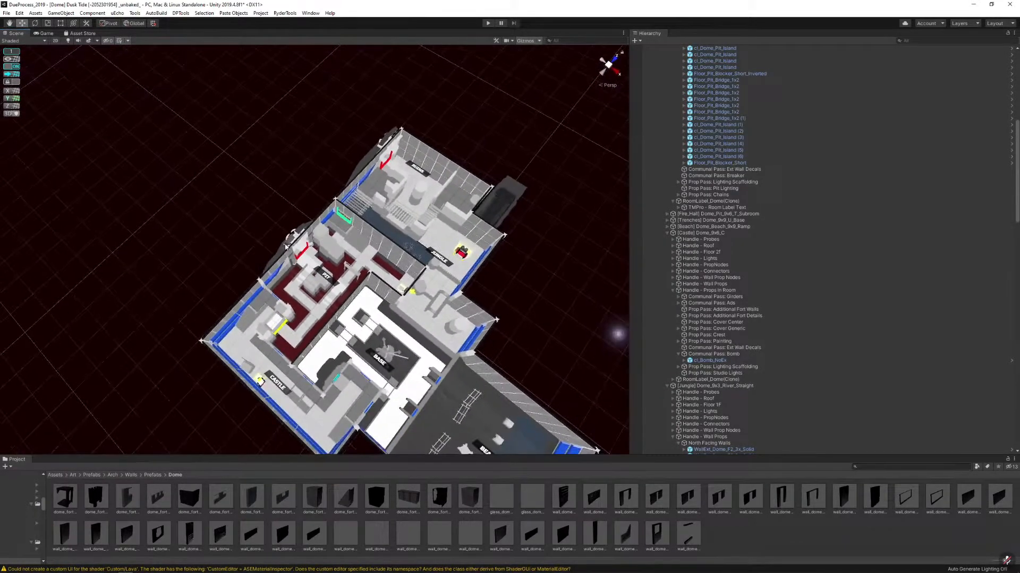
{"action": "key", "text": "Print"}
{"action": "left_click_drag", "start_coordinate": [515, 114], "coordinate": [193, 414]}
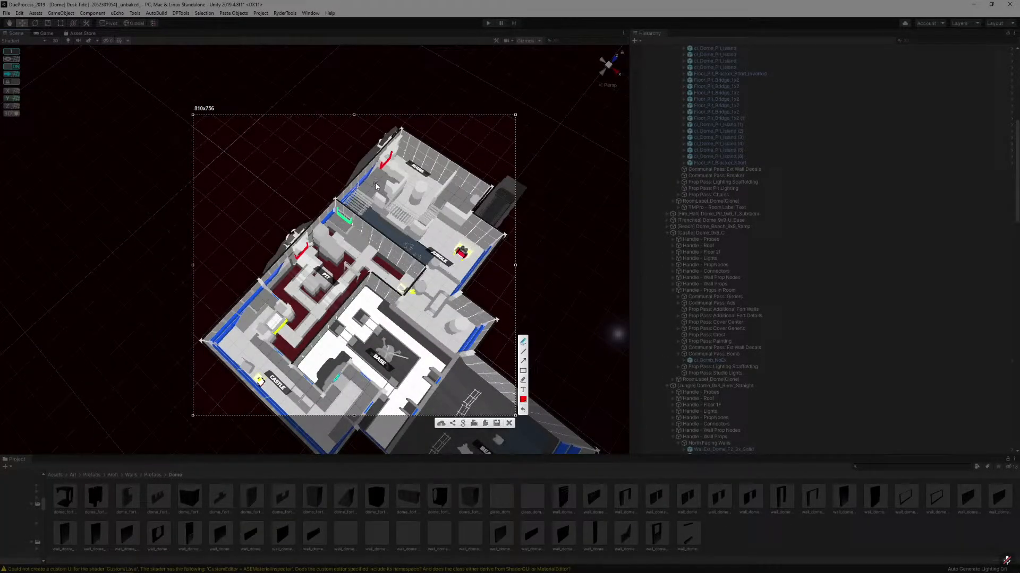
{"action": "left_click_drag", "start_coordinate": [376, 186], "coordinate": [322, 243]}
{"action": "left_click", "coordinate": [509, 423]}
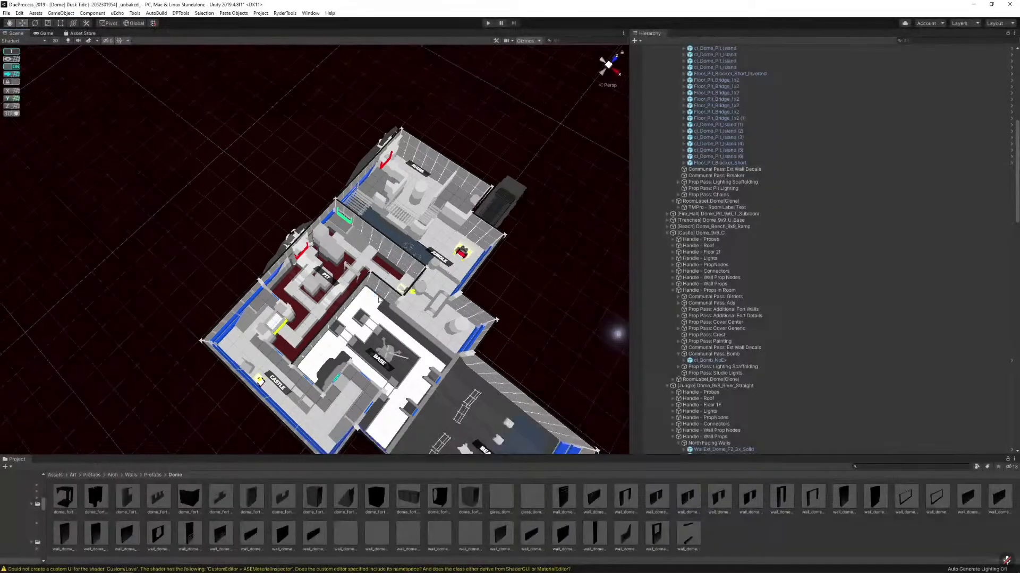
Examine the labelled level overview and the ground-level sightline from the base trench into the jungle
{"action": "right_click_drag", "start_coordinate": [308, 292], "coordinate": [422, 298]}
{"action": "key", "text": "w"}
{"action": "key", "text": "s"}
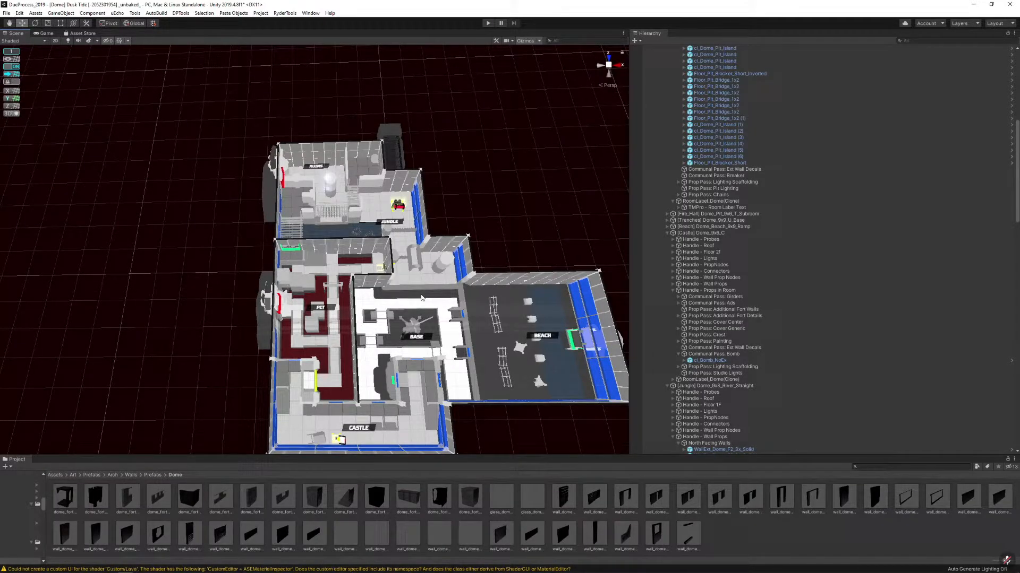
{"action": "right_click_drag", "start_coordinate": [422, 298], "coordinate": [420, 293]}
{"action": "right_click_drag", "start_coordinate": [397, 193], "coordinate": [414, 254]}
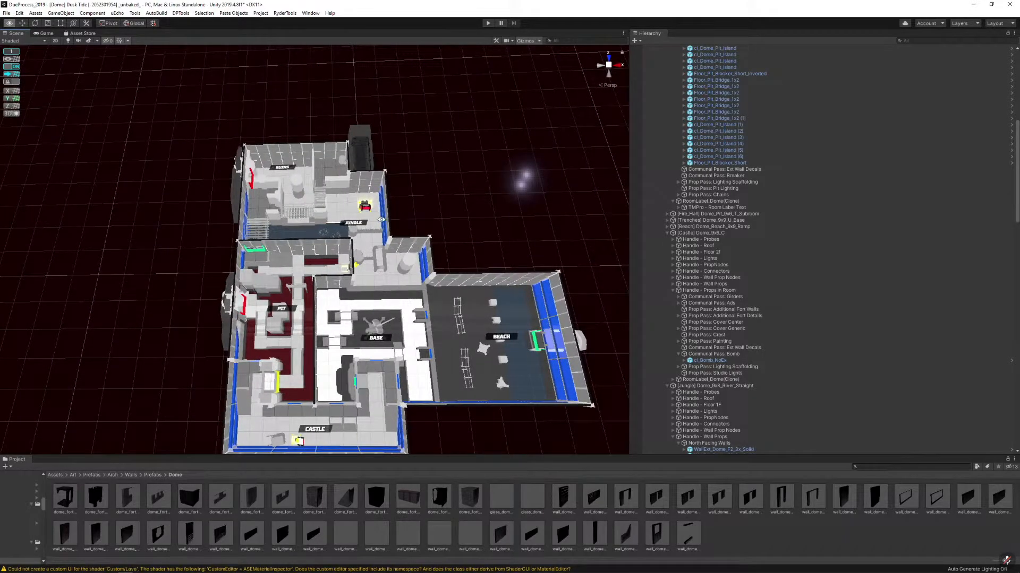
{"action": "right_click_drag", "start_coordinate": [381, 219], "coordinate": [381, 219]}
{"action": "left_click_drag", "start_coordinate": [368, 291], "coordinate": [376, 162], "text": "alt"}
{"action": "scroll", "coordinate": [419, 286], "scroll_direction": "up", "scroll_amount": 15, "text": "alt"}
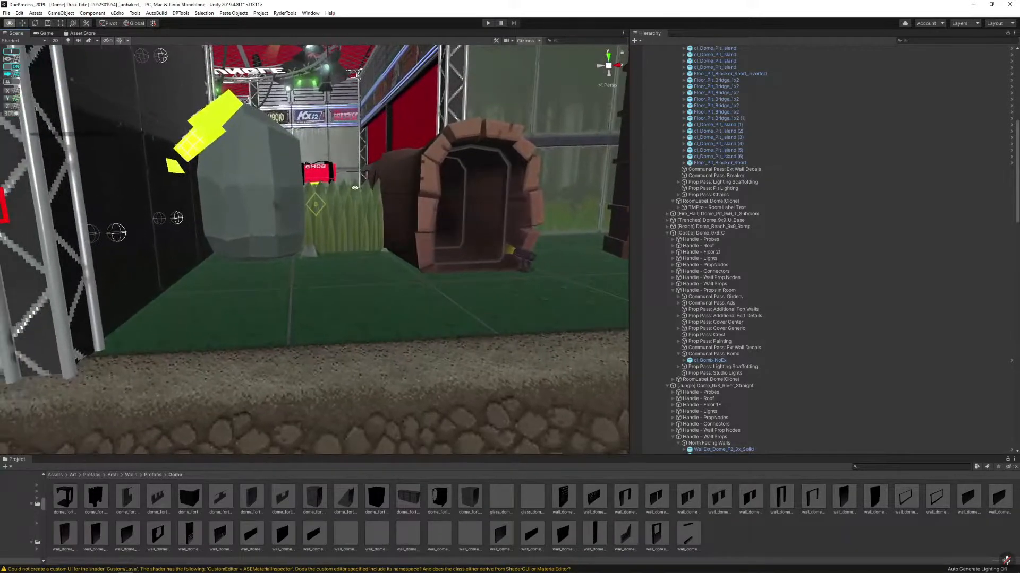
{"action": "left_click_drag", "start_coordinate": [464, 159], "coordinate": [407, 175], "text": "alt"}
{"action": "key", "text": "alt"}
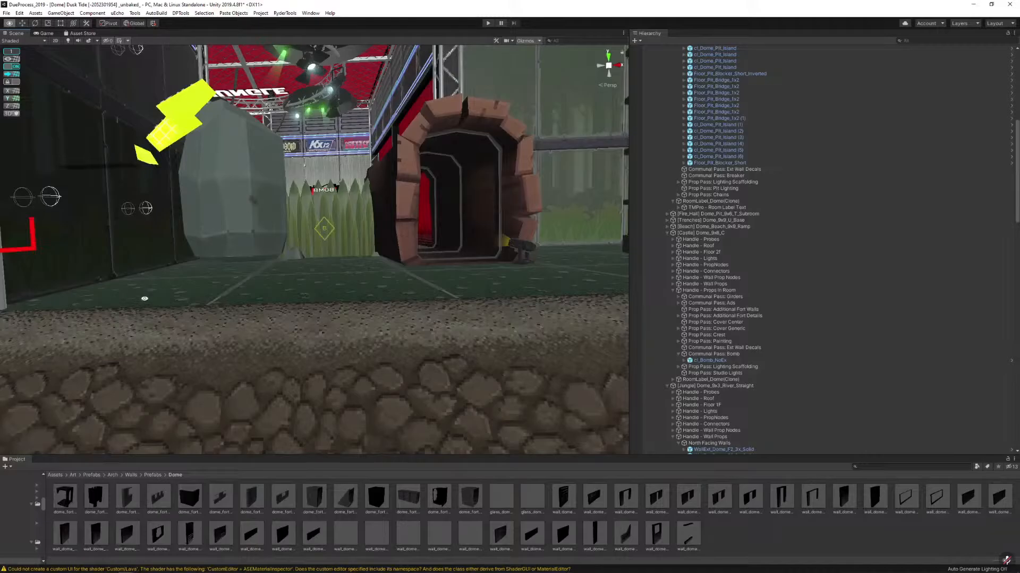
{"action": "left_click", "coordinate": [618, 65], "text": "alt"}
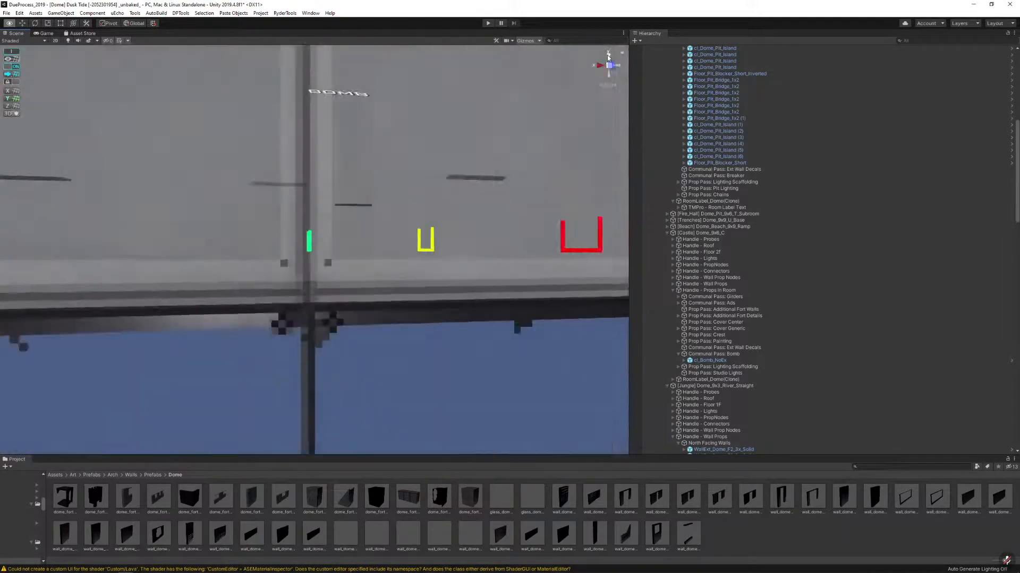
{"action": "left_click", "coordinate": [609, 57], "text": "alt"}
{"action": "left_click_drag", "start_coordinate": [428, 168], "coordinate": [484, 209], "text": "alt"}
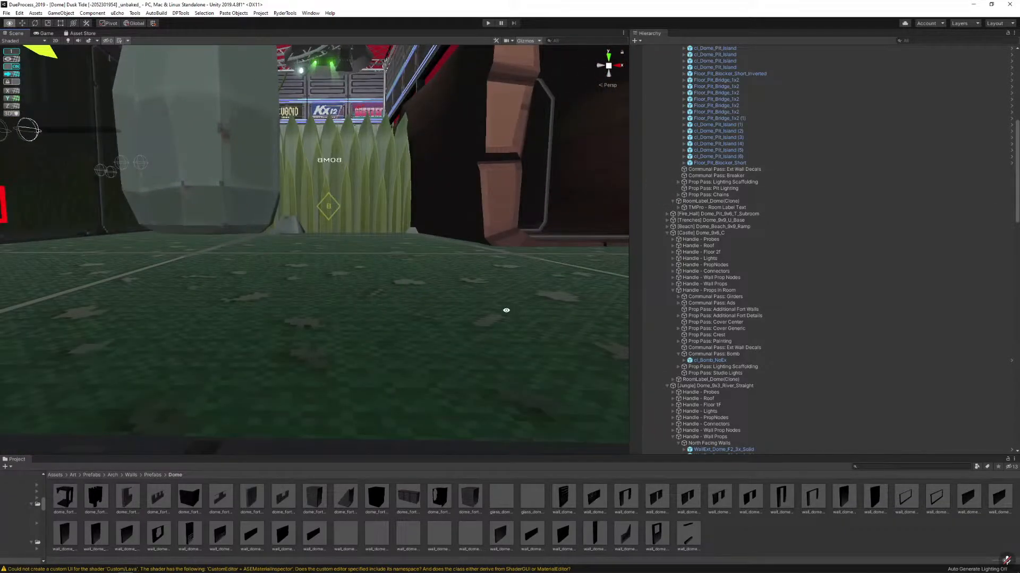
Search the project assets for "dummy", place the Atk Dummy in front of the jungle bomb, and deactivate its Atk_stand pose
{"action": "right_click_drag", "start_coordinate": [506, 310], "coordinate": [744, 461]}
{"action": "key", "text": "w"}
{"action": "left_click", "coordinate": [862, 466]}
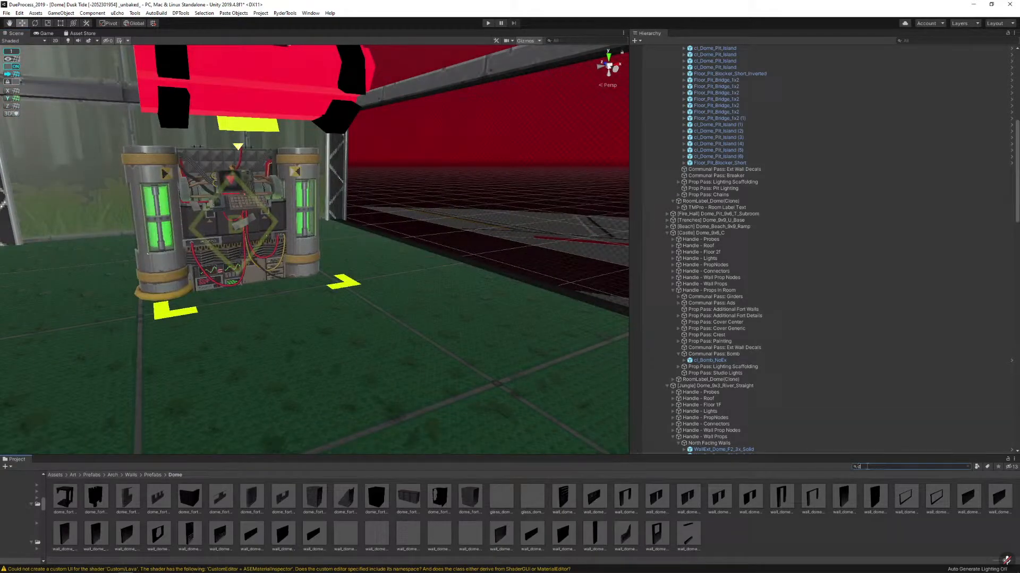
{"action": "type", "text": "dummy"}
{"action": "left_click_drag", "start_coordinate": [96, 497], "coordinate": [262, 345]}
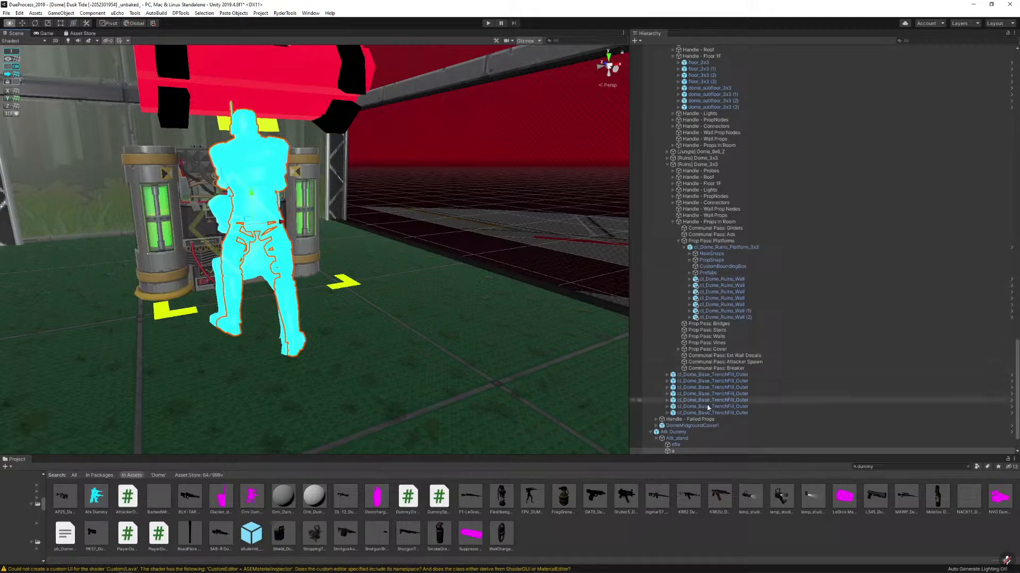
{"action": "left_click", "coordinate": [680, 438]}
{"action": "key", "text": "alt+shift+a"}
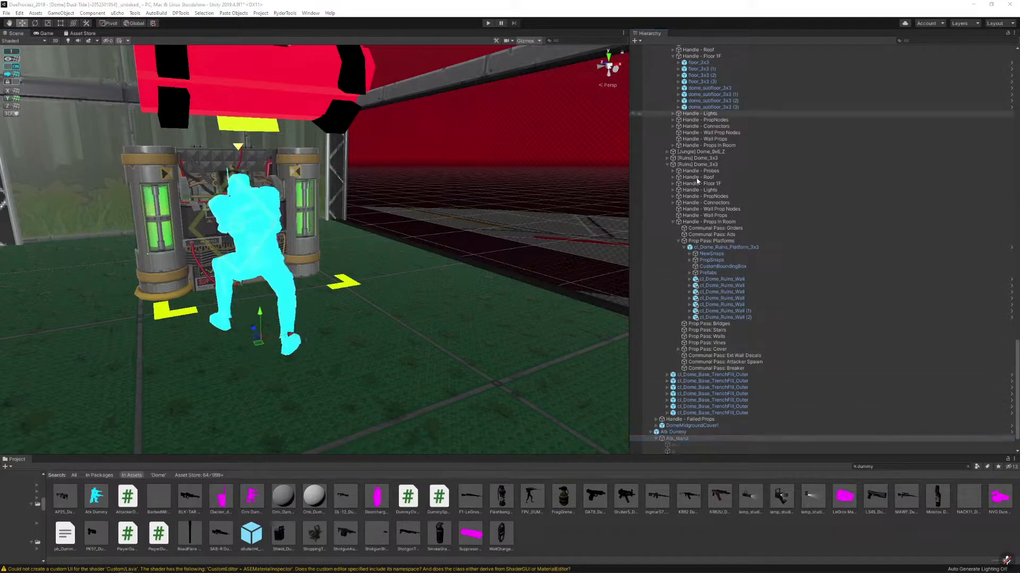
Add an FPV_DUMMY in the base trench and position it facing the jungle's rock and tunnel log
{"action": "right_click_drag", "start_coordinate": [404, 260], "coordinate": [328, 466]}
{"action": "right_click_drag", "start_coordinate": [455, 363], "coordinate": [478, 386]}
{"action": "left_click_drag", "start_coordinate": [252, 496], "coordinate": [484, 371]}
{"action": "right_click_drag", "start_coordinate": [484, 371], "coordinate": [417, 357]}
{"action": "left_click_drag", "start_coordinate": [369, 316], "coordinate": [296, 338]}
Dock the Game view beside the Scene view to preview the first-person dummy's sightline
{"action": "left_click_drag", "start_coordinate": [45, 33], "coordinate": [843, 187]}
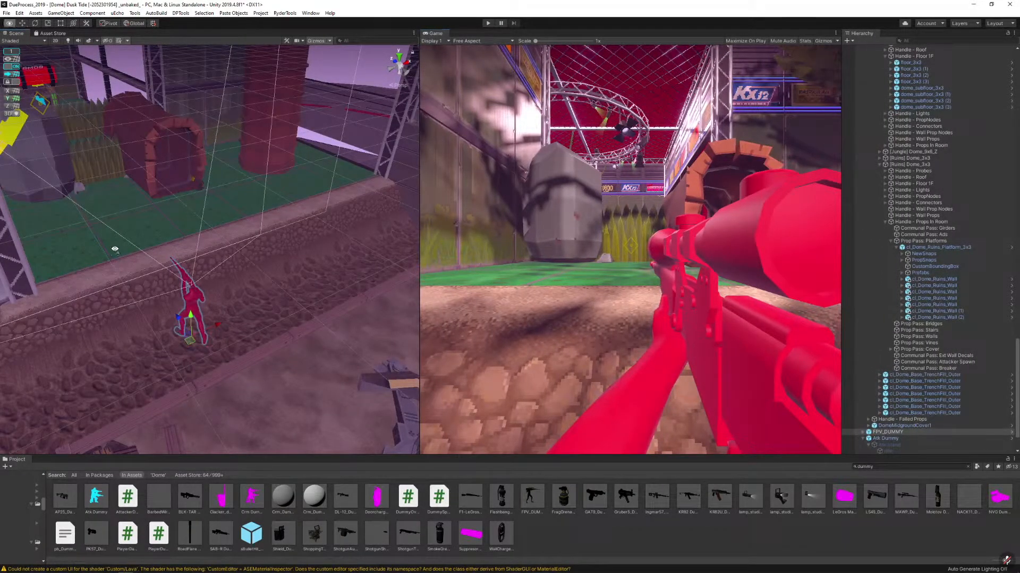
{"action": "scroll", "coordinate": [114, 248], "scroll_direction": "down", "scroll_amount": 10}
{"action": "left_click_drag", "start_coordinate": [114, 248], "coordinate": [129, 187], "text": "alt"}
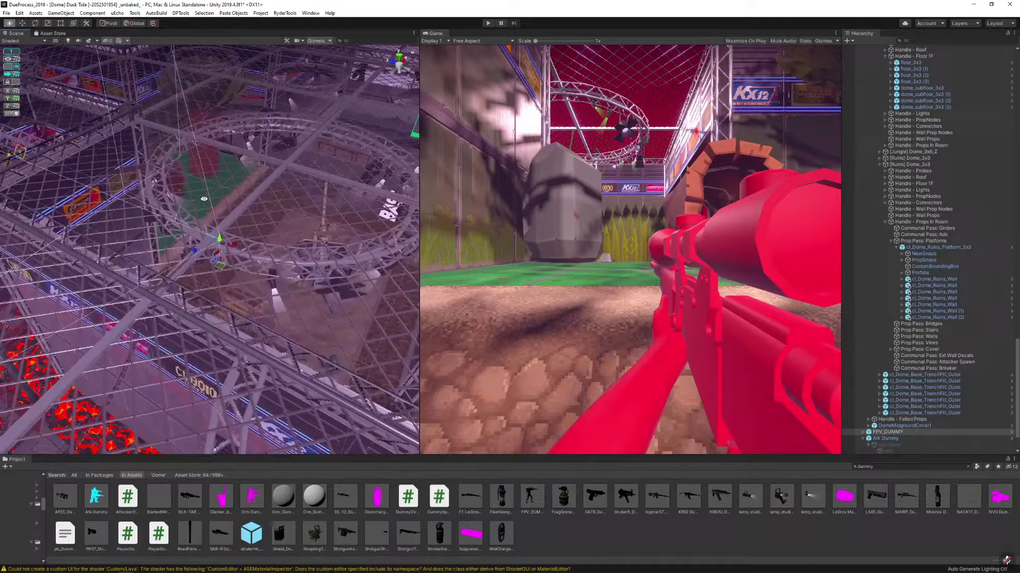
Move the FPV_DUMMY from the base trench into the jungle near the tunnel log and check its first-person view
{"action": "scroll", "coordinate": [287, 228], "scroll_direction": "up", "scroll_amount": 5}
{"action": "left_click_drag", "start_coordinate": [287, 228], "coordinate": [154, 330], "text": "alt"}
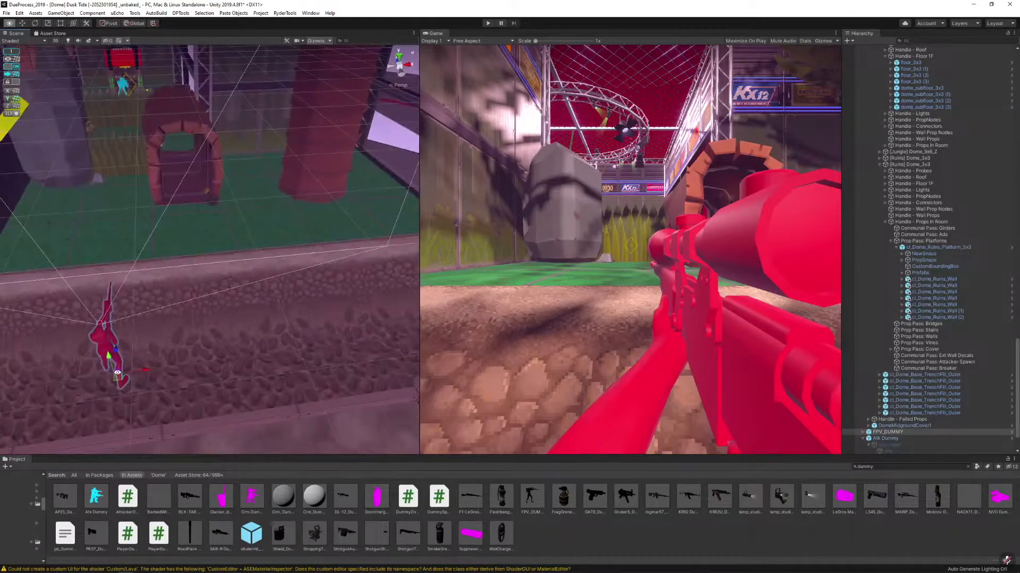
{"action": "left_click_drag", "start_coordinate": [117, 374], "coordinate": [169, 268]}
{"action": "scroll", "coordinate": [173, 265], "scroll_direction": "up", "scroll_amount": 5}
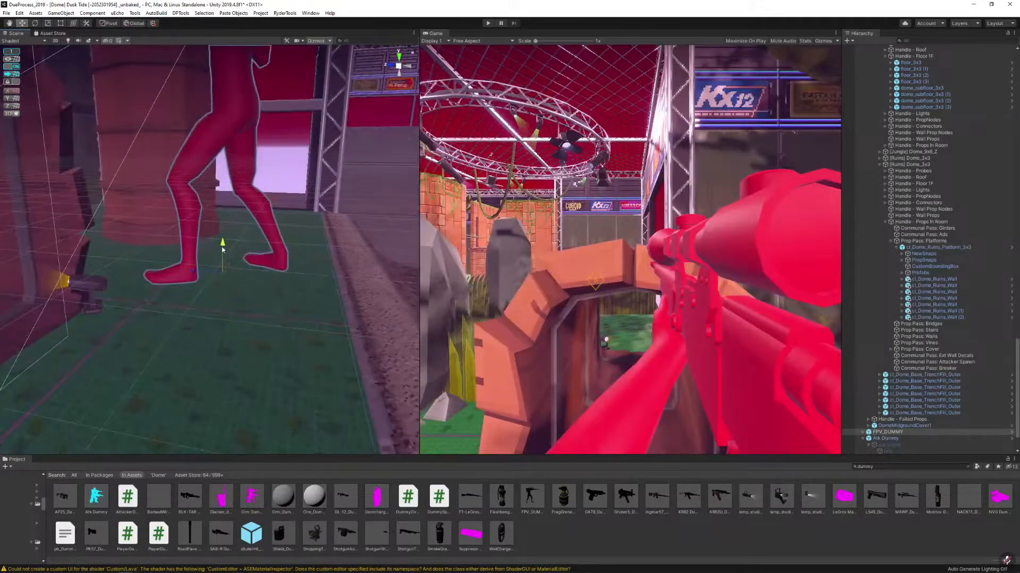
Place the FPV_DUMMY inside the jungle's tunnel log and shift it along the log to check the sightline through it
{"action": "left_click_drag", "start_coordinate": [222, 250], "coordinate": [132, 257]}
{"action": "left_click", "coordinate": [15, 67]}
{"action": "left_click", "coordinate": [12, 67]}
{"action": "left_click_drag", "start_coordinate": [101, 146], "coordinate": [270, 209], "text": "alt"}
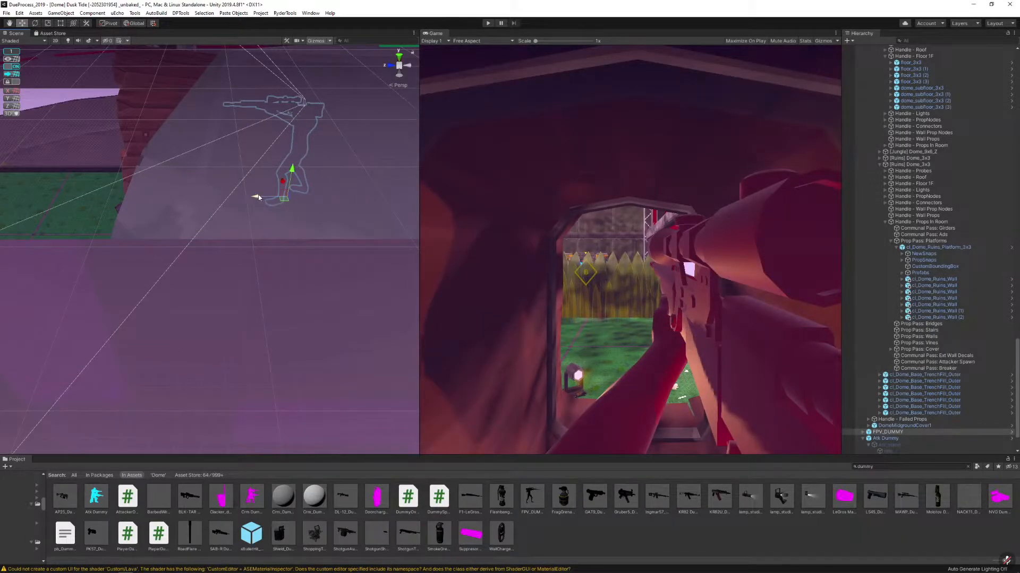
{"action": "left_click_drag", "start_coordinate": [257, 196], "coordinate": [287, 197]}
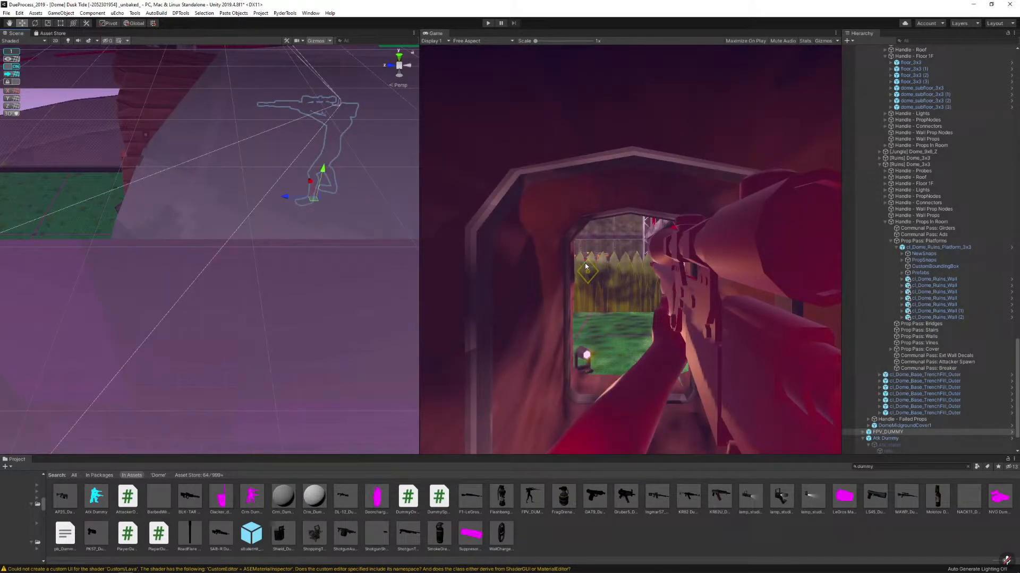
{"action": "left_click_drag", "start_coordinate": [285, 197], "coordinate": [210, 228]}
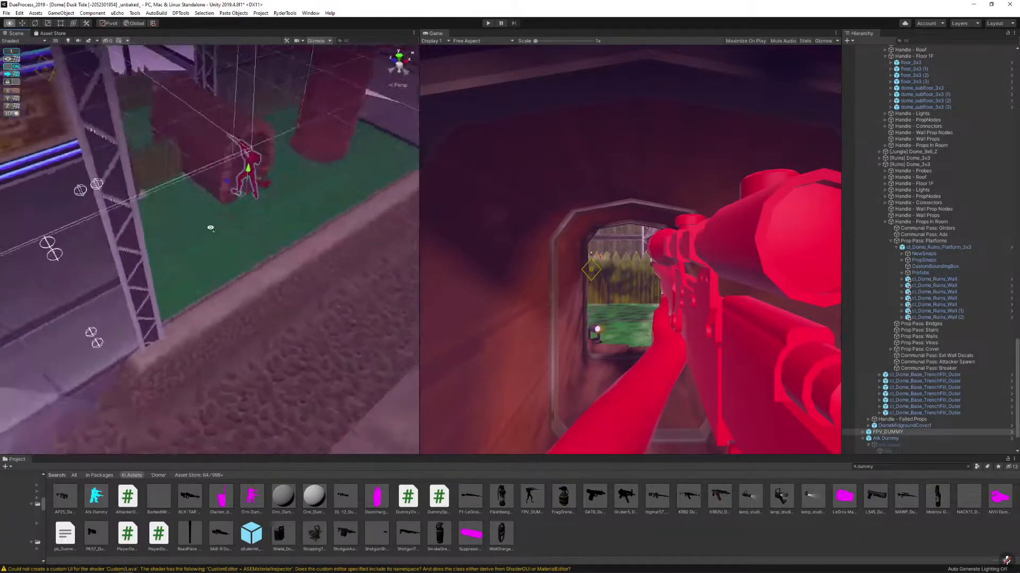
Move the FPV_DUMMY out of the tunnel log onto the grass beside the spiked fence, delete it and undo the deletion
{"action": "mouse_move", "coordinate": [211, 229]}
{"action": "right_mouse_down"}
{"action": "mouse_move", "coordinate": [220, 249]}
{"action": "mouse_move", "coordinate": [228, 233]}
{"action": "right_mouse_up"}
{"action": "left_click_drag", "start_coordinate": [317, 185], "coordinate": [231, 190]}
{"action": "key", "text": "Delete"}
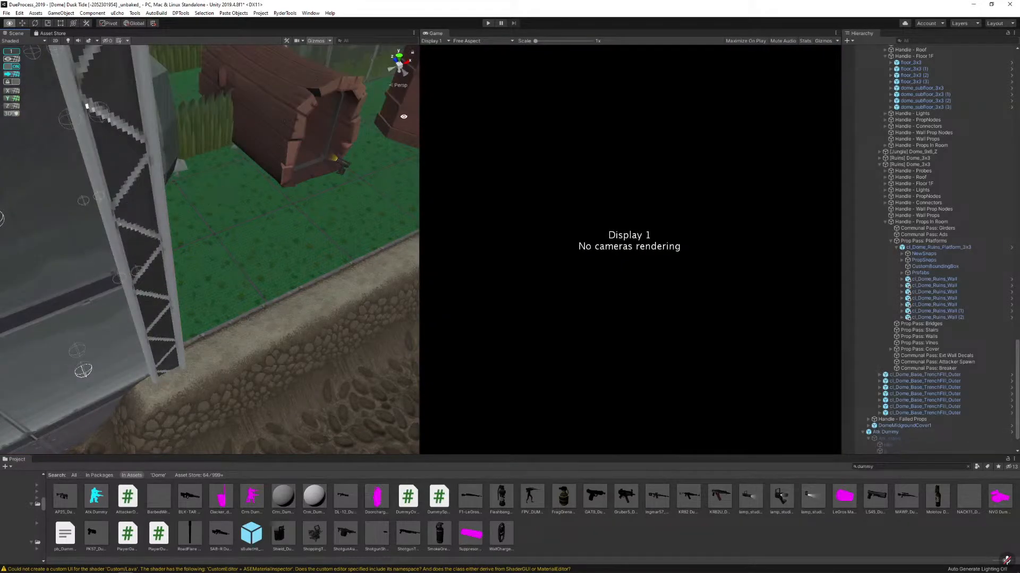
{"action": "key", "text": "ctrl+z"}
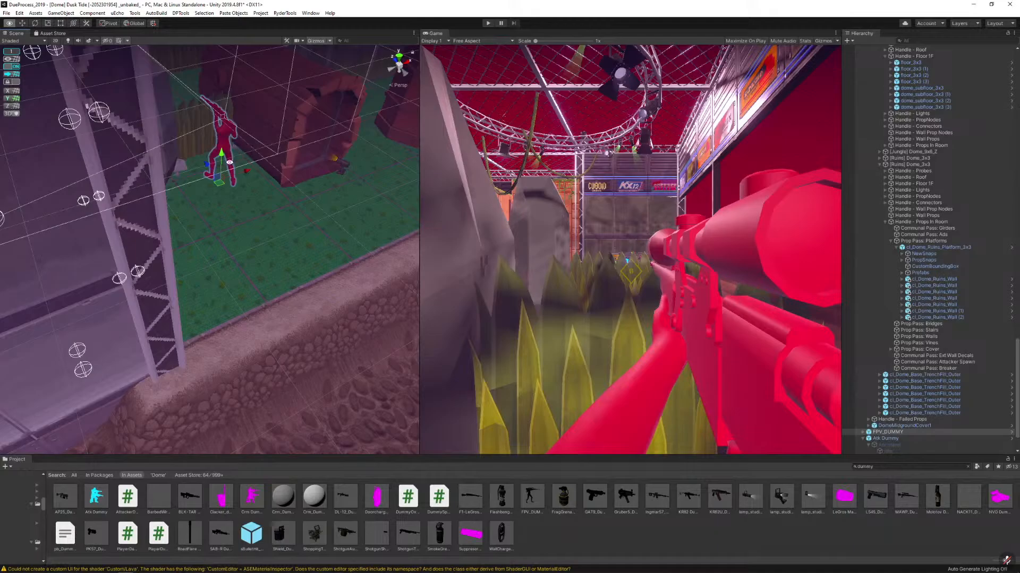
Move the FPV_DUMMY to the middle of the Base room to preview the sightline toward the jungle
{"action": "key", "text": "s"}
{"action": "right_click_drag", "start_coordinate": [229, 163], "coordinate": [377, 205]}
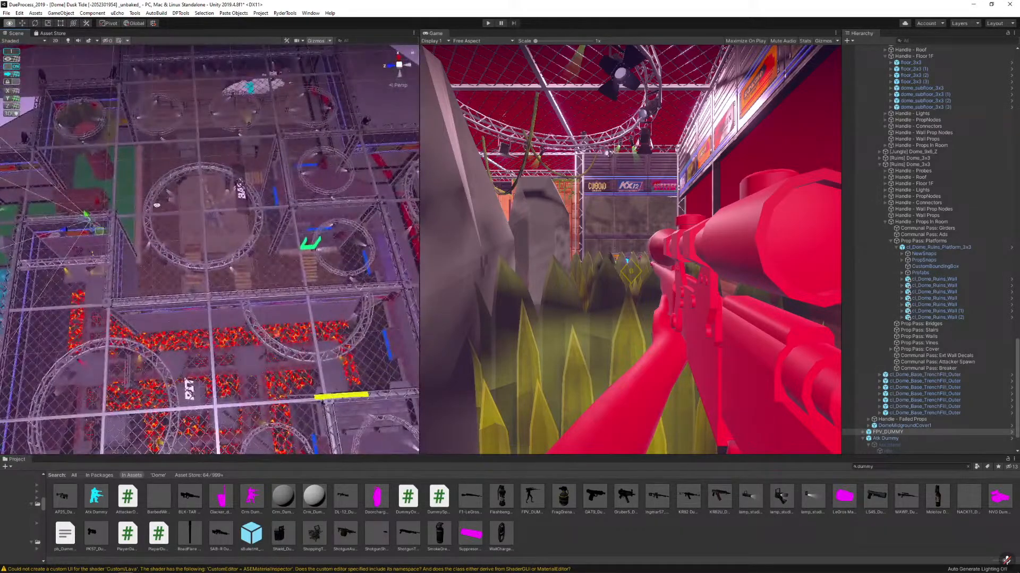
{"action": "left_click_drag", "start_coordinate": [103, 233], "coordinate": [201, 228]}
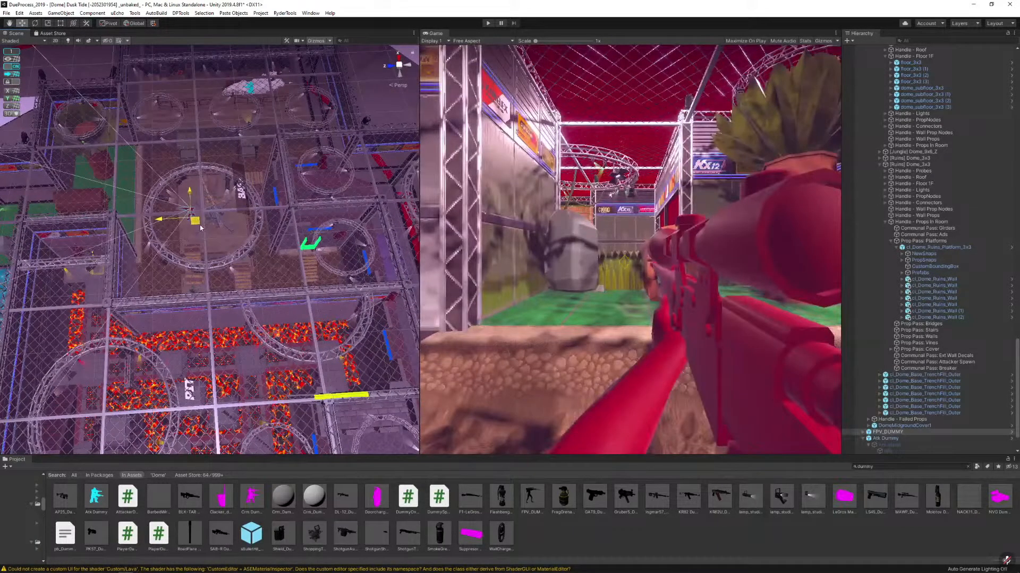
Dock the Game view back into the Scene view's tab group and show the Scene view
{"action": "right_click_drag", "start_coordinate": [200, 229], "coordinate": [334, 121]}
{"action": "key", "text": "w"}
{"action": "key", "text": "s"}
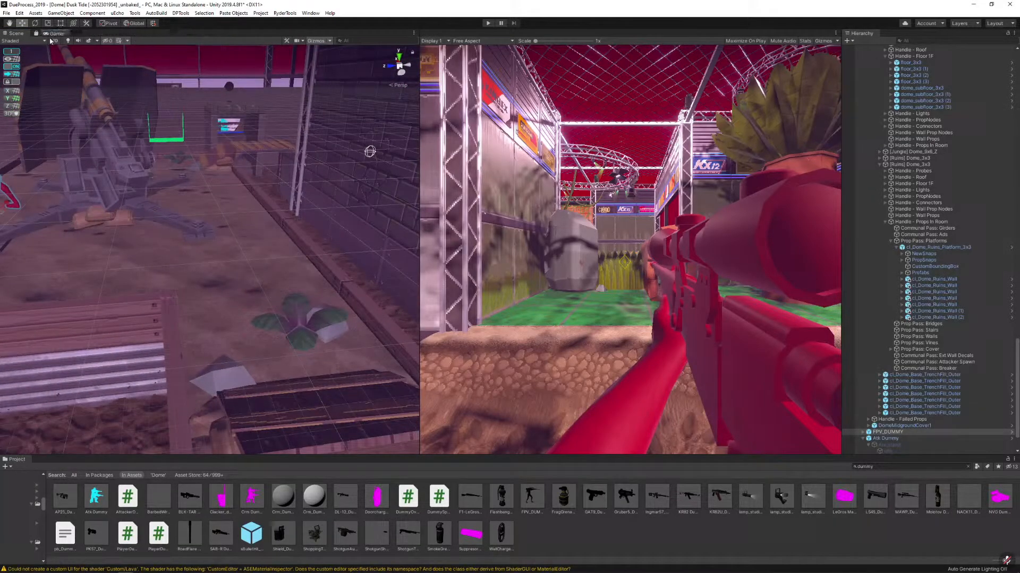
{"action": "left_click_drag", "start_coordinate": [51, 40], "coordinate": [47, 41]}
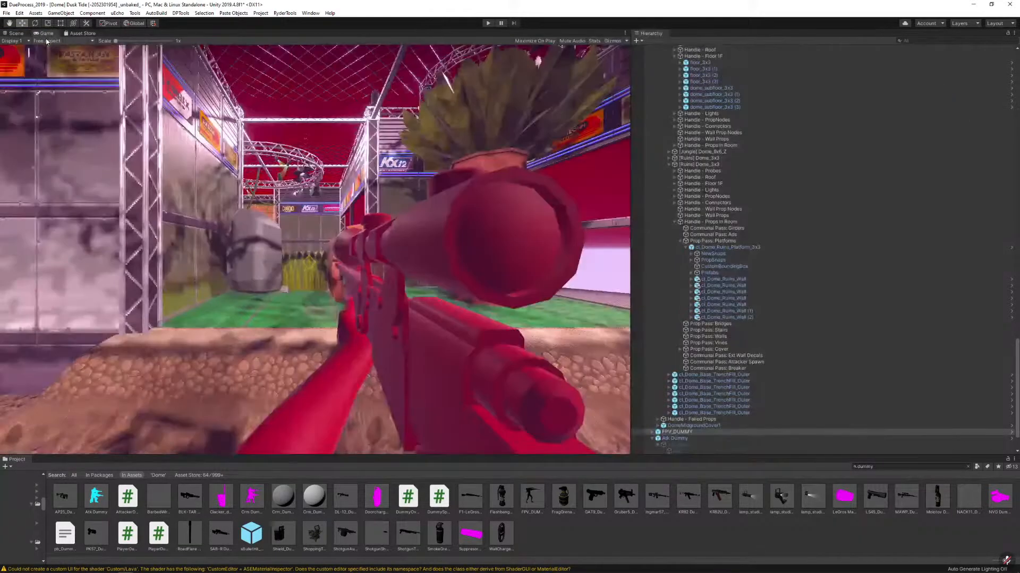
{"action": "left_click", "coordinate": [11, 33]}
Delete the FPV_DUMMY and the Atk Dummy from the level and close the DoozyUI window
{"action": "right_click_drag", "start_coordinate": [476, 153], "coordinate": [376, 230]}
{"action": "key", "text": "Delete"}
{"action": "left_click", "coordinate": [262, 302]}
{"action": "key", "text": "Delete"}
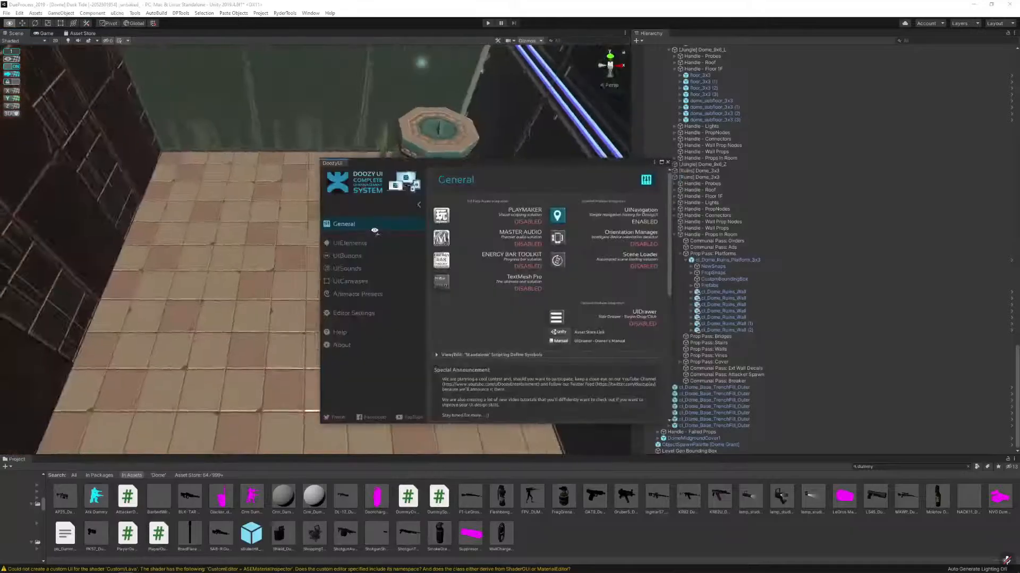
{"action": "left_click", "coordinate": [662, 163]}
Replace the cl_ruins_wall_pillar on the Ruins platform with the cl_ruins_wall_pillar_corner prefab
{"action": "mouse_move", "coordinate": [472, 184]}
{"action": "right_mouse_down"}
{"action": "mouse_move", "coordinate": [462, 189]}
{"action": "mouse_move", "coordinate": [476, 186]}
{"action": "right_mouse_up"}
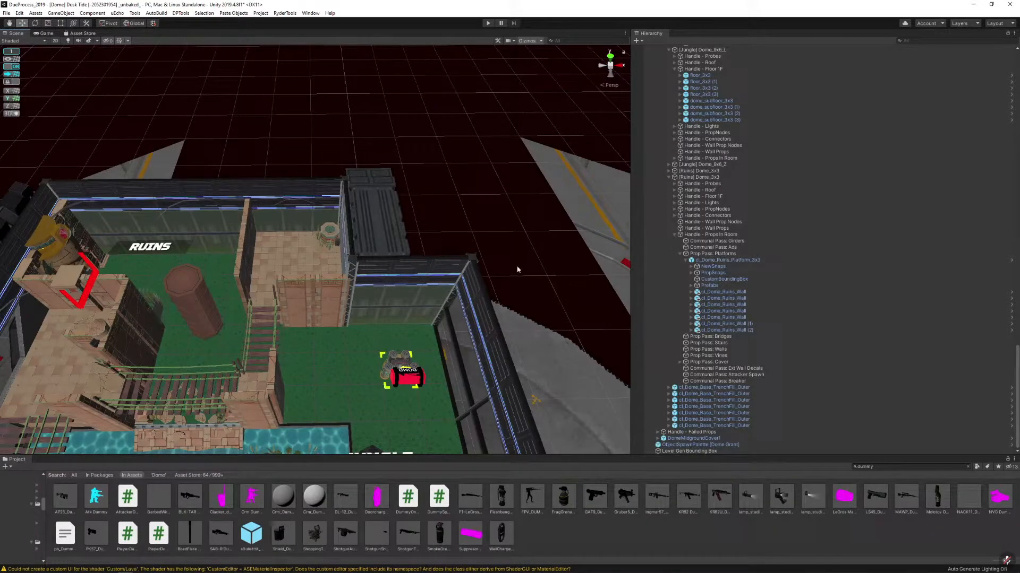
{"action": "right_click_drag", "start_coordinate": [362, 266], "coordinate": [179, 252]}
{"action": "left_click", "coordinate": [305, 244]}
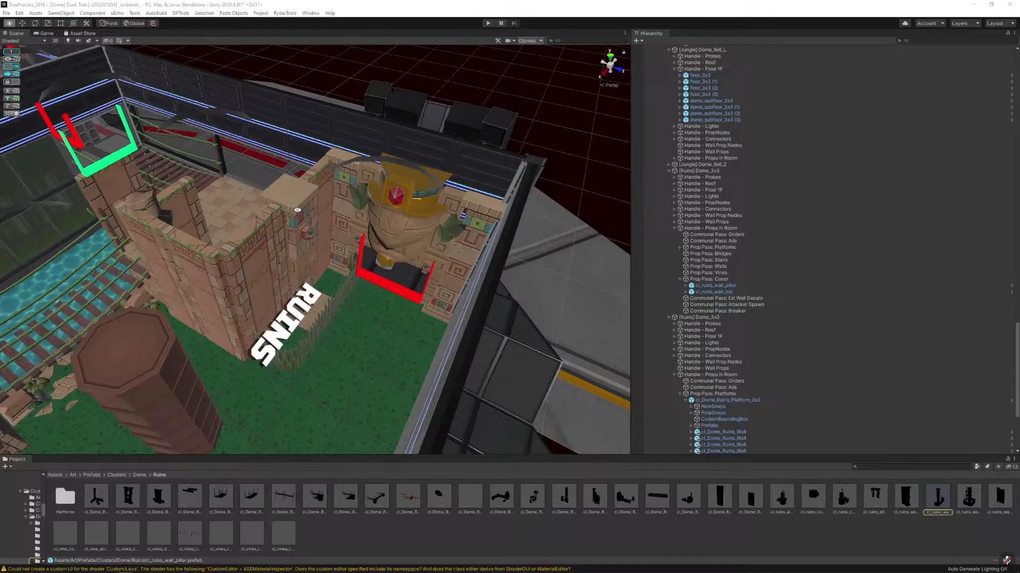
{"action": "left_click", "coordinate": [305, 216]}
{"action": "key", "text": "ctrl+shift+r"}
{"action": "left_click_drag", "start_coordinate": [963, 499], "coordinate": [298, 202]}
{"action": "left_click", "coordinate": [386, 389]}
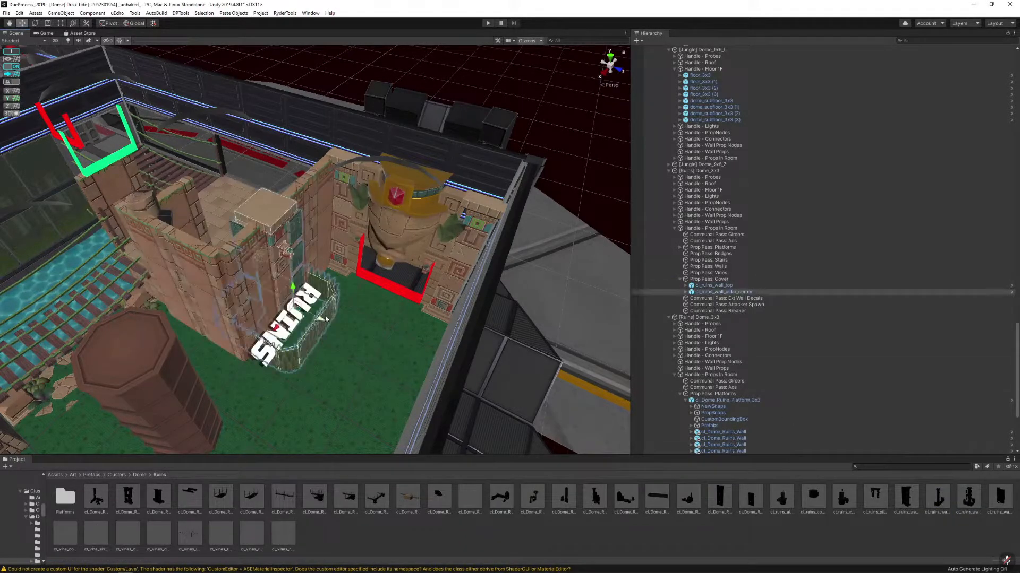
Align the corner pillar with the outer corner of the Ruins platform beside the RUINS label
{"action": "scroll", "coordinate": [325, 319], "scroll_direction": "up", "scroll_amount": 2}
{"action": "scroll", "coordinate": [311, 334], "scroll_direction": "up", "scroll_amount": 5}
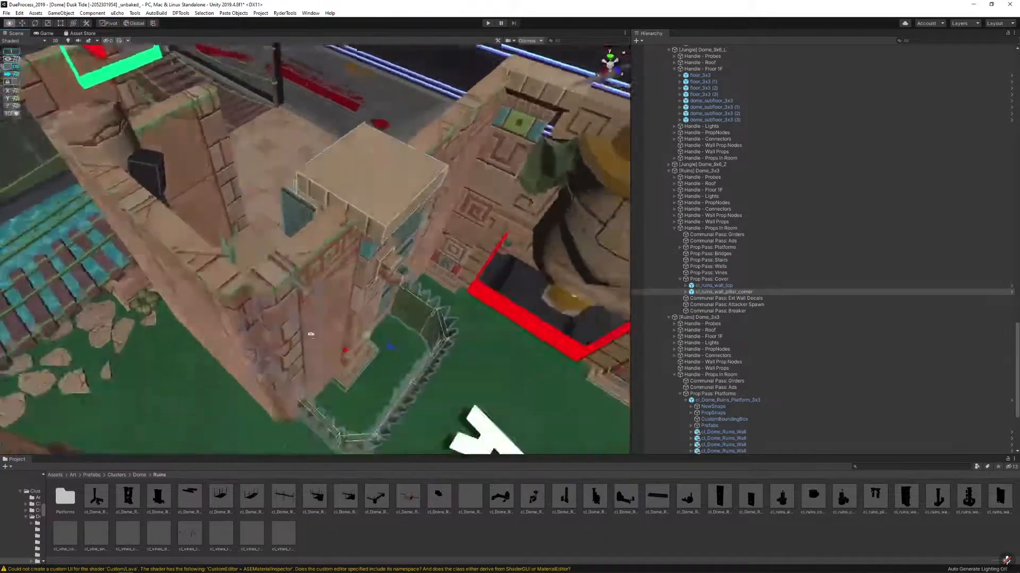
{"action": "right_click_drag", "start_coordinate": [311, 335], "coordinate": [313, 320]}
{"action": "left_click_drag", "start_coordinate": [342, 258], "coordinate": [311, 292]}
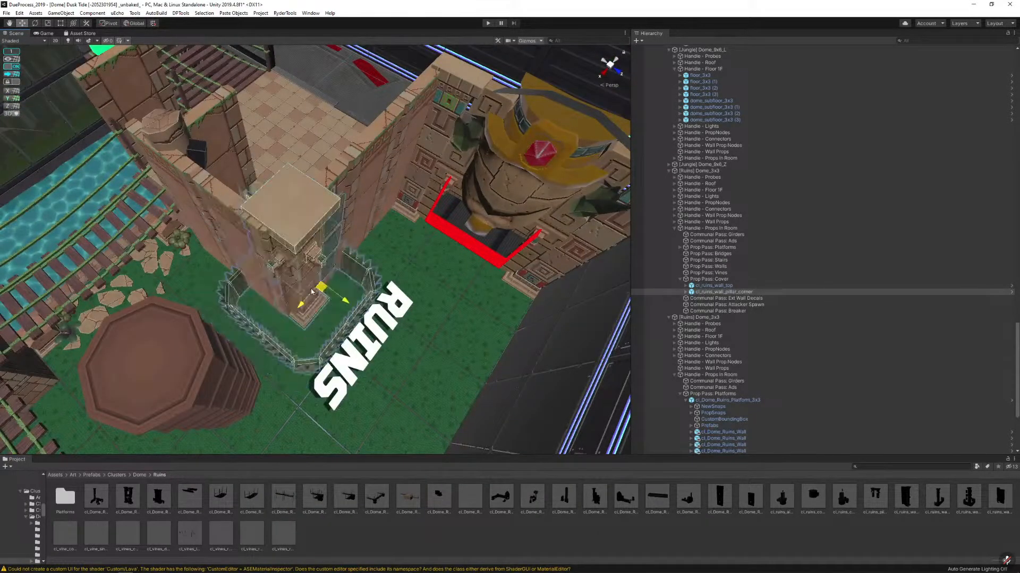
{"action": "right_click_drag", "start_coordinate": [311, 291], "coordinate": [359, 288]}
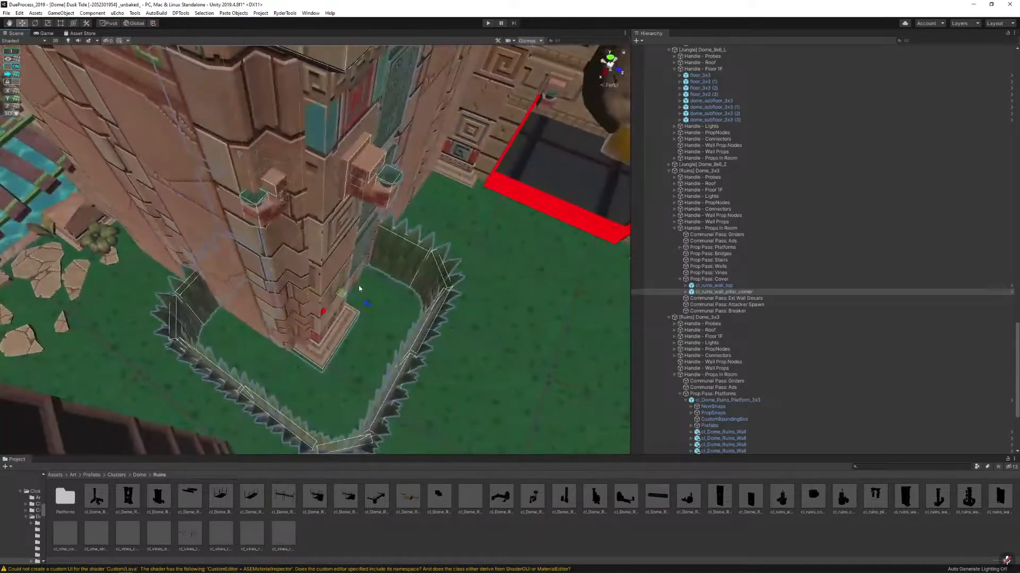
{"action": "left_click_drag", "start_coordinate": [320, 315], "coordinate": [310, 331]}
{"action": "key", "text": "s"}
{"action": "right_click_drag", "start_coordinate": [310, 331], "coordinate": [278, 347]}
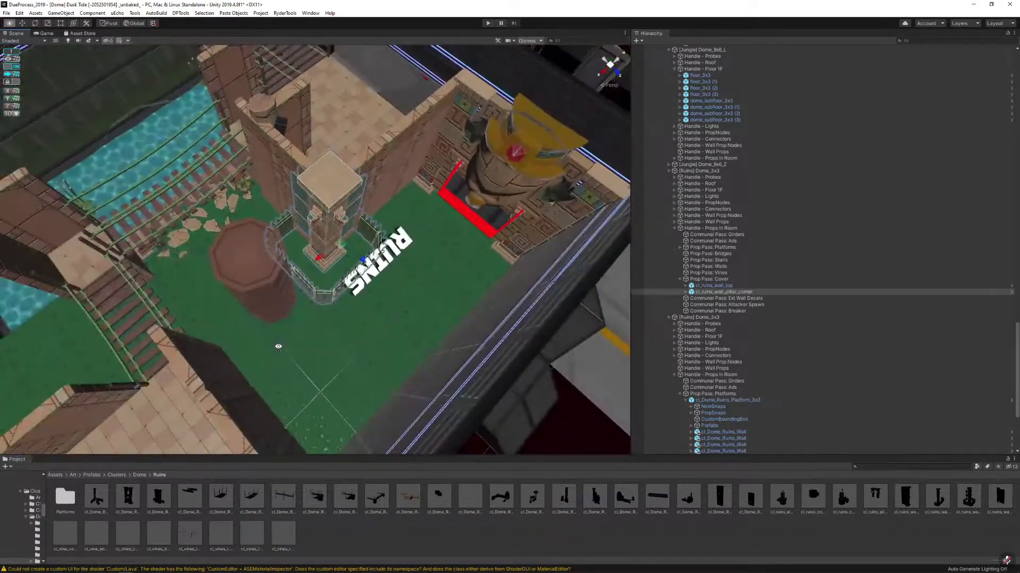
Reposition the large tree trunk on the Ruins grass between the corner pillar and the opposite platform
{"action": "left_click", "coordinate": [285, 301]}
{"action": "right_click_drag", "start_coordinate": [285, 300], "coordinate": [523, 268]}
{"action": "key", "text": "a"}
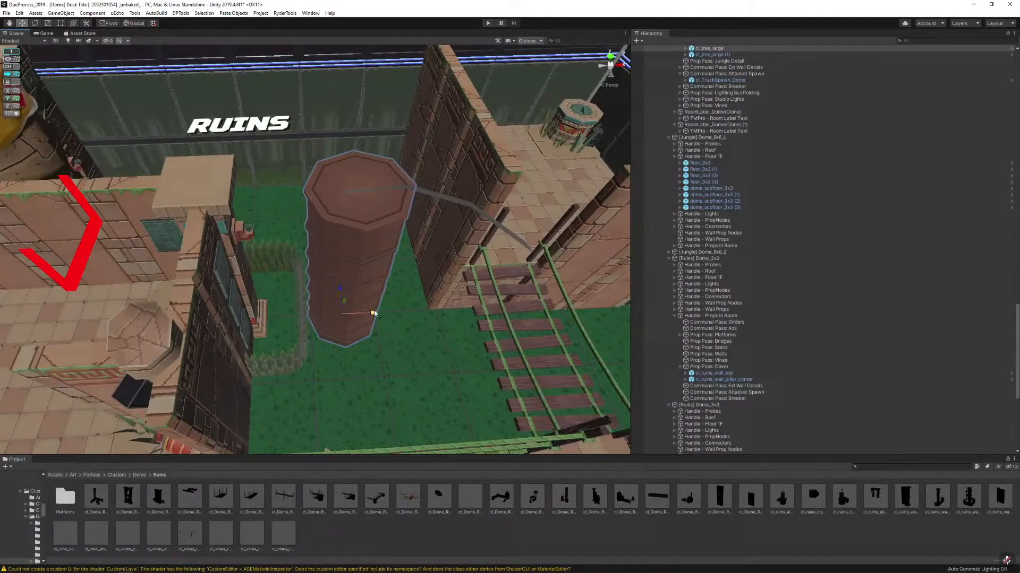
{"action": "left_click_drag", "start_coordinate": [374, 313], "coordinate": [364, 314]}
{"action": "mouse_move", "coordinate": [333, 317]}
{"action": "right_mouse_down"}
{"action": "mouse_move", "coordinate": [314, 268]}
{"action": "mouse_move", "coordinate": [221, 321]}
{"action": "mouse_move", "coordinate": [346, 316]}
{"action": "right_mouse_up"}
{"action": "key", "text": "d"}
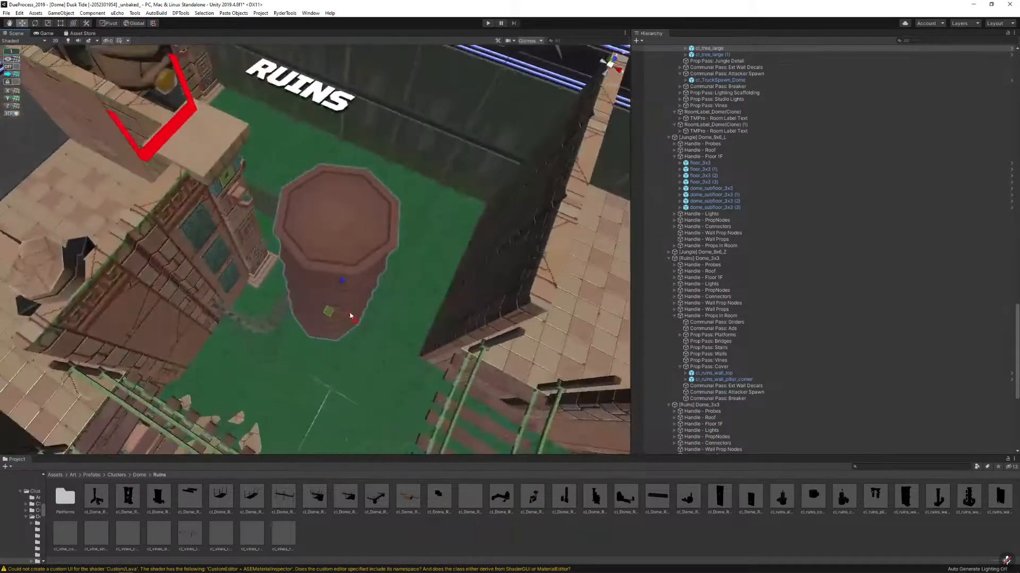
{"action": "left_click_drag", "start_coordinate": [351, 317], "coordinate": [365, 324]}
{"action": "left_click", "coordinate": [11, 67]}
{"action": "key", "text": "d"}
{"action": "right_click_drag", "start_coordinate": [348, 197], "coordinate": [286, 323]}
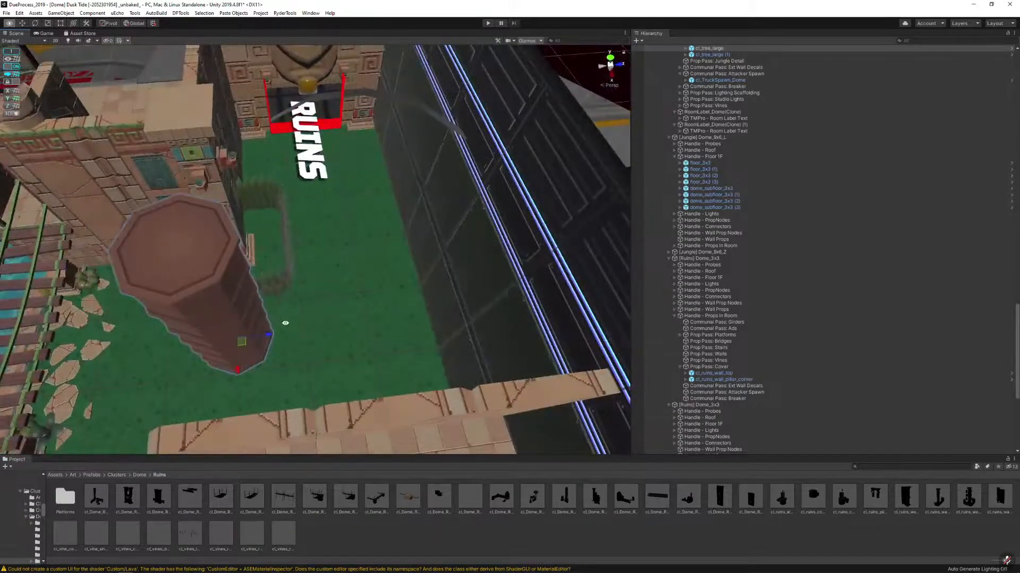
{"action": "mouse_move", "coordinate": [270, 335]}
{"action": "left_mouse_down"}
{"action": "mouse_move", "coordinate": [301, 335]}
{"action": "mouse_move", "coordinate": [270, 337]}
{"action": "left_mouse_up"}
{"action": "right_click_drag", "start_coordinate": [272, 336], "coordinate": [372, 218]}
Examine the Ruins and Jungle layout from above, including the platforms, bridges and bomb area
{"action": "key", "text": "s"}
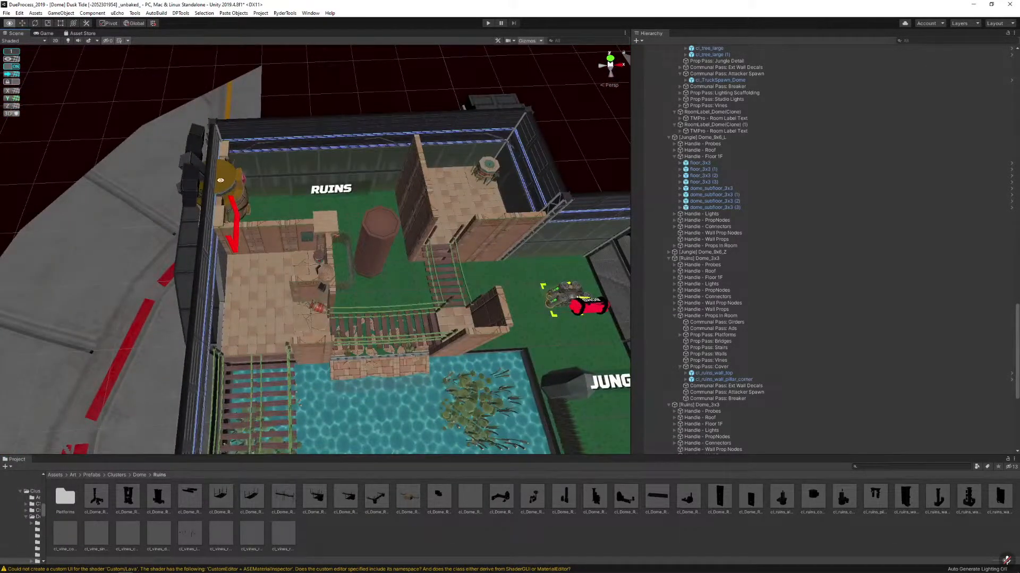
{"action": "key", "text": "d"}
{"action": "right_click_drag", "start_coordinate": [467, 255], "coordinate": [451, 254]}
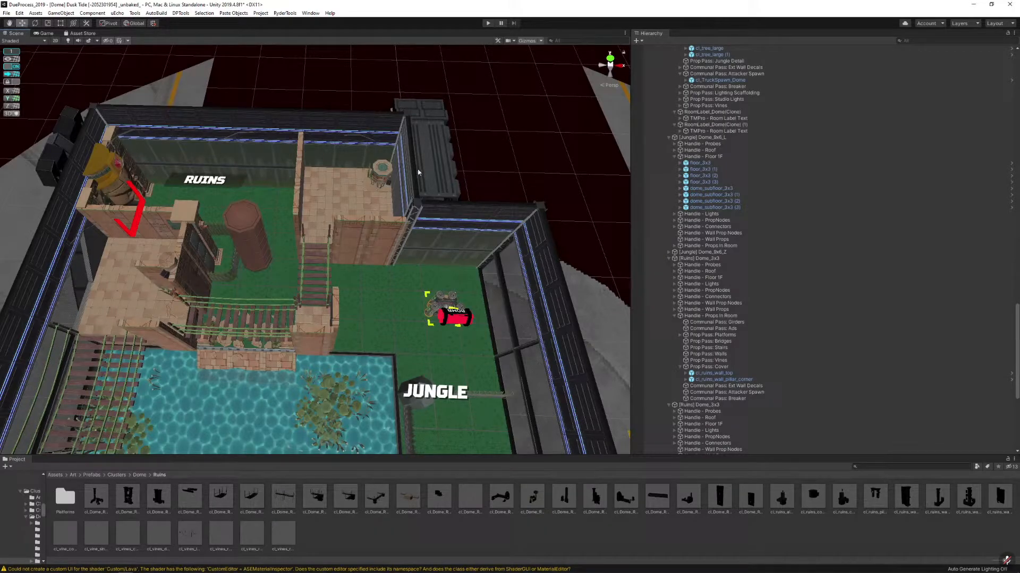
{"action": "left_click_drag", "start_coordinate": [379, 184], "coordinate": [468, 183], "text": "alt"}
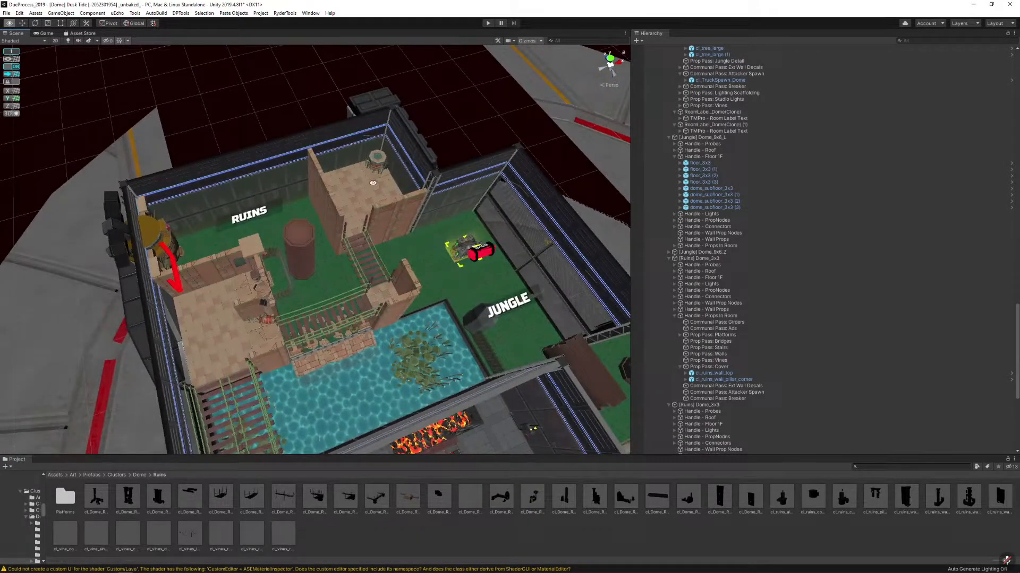
{"action": "left_click_drag", "start_coordinate": [373, 183], "coordinate": [193, 402], "text": "alt"}
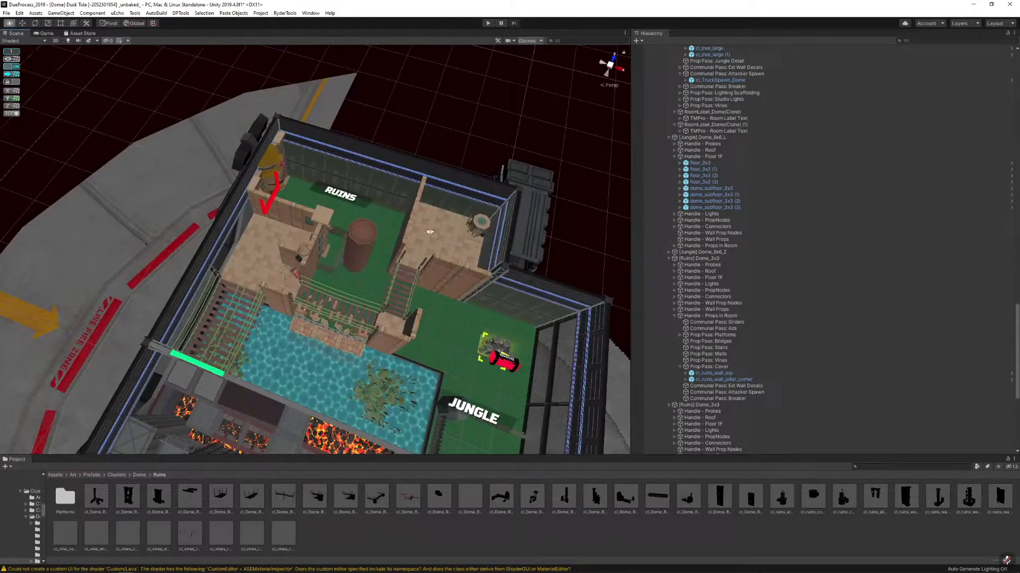
{"action": "left_click_drag", "start_coordinate": [323, 210], "coordinate": [328, 212], "text": "alt"}
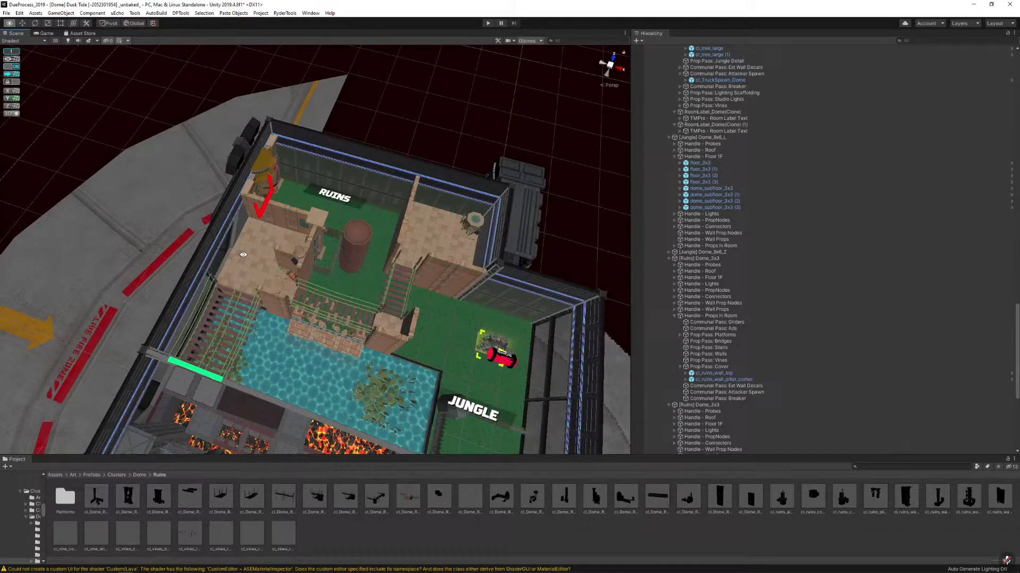
{"action": "right_click_drag", "start_coordinate": [243, 255], "coordinate": [272, 258]}
{"action": "left_click", "coordinate": [384, 248]}
{"action": "right_click_drag", "start_coordinate": [372, 201], "coordinate": [306, 199]}
{"action": "right_click_drag", "start_coordinate": [318, 159], "coordinate": [330, 218]}
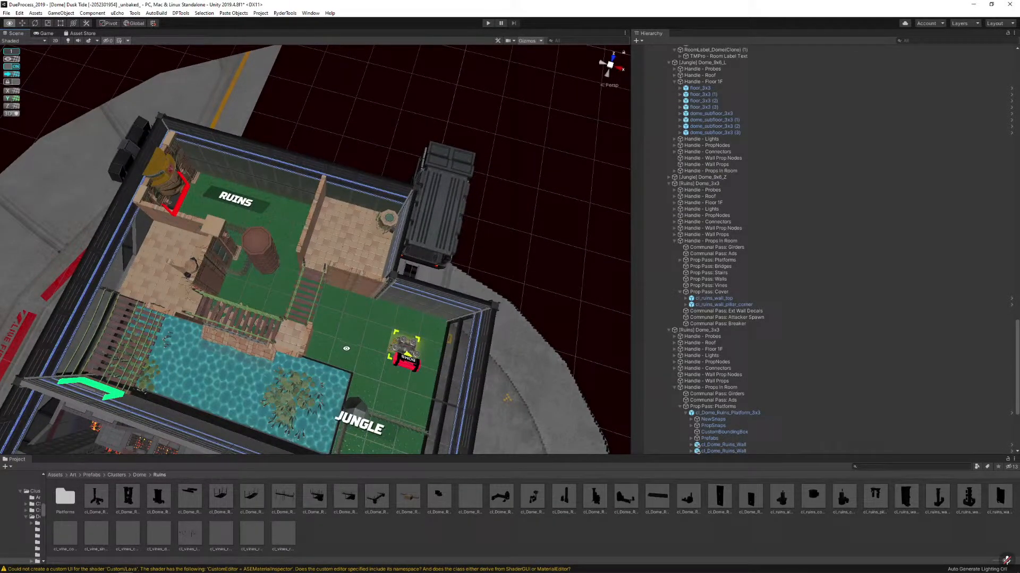
{"action": "right_click_drag", "start_coordinate": [382, 292], "coordinate": [343, 242]}
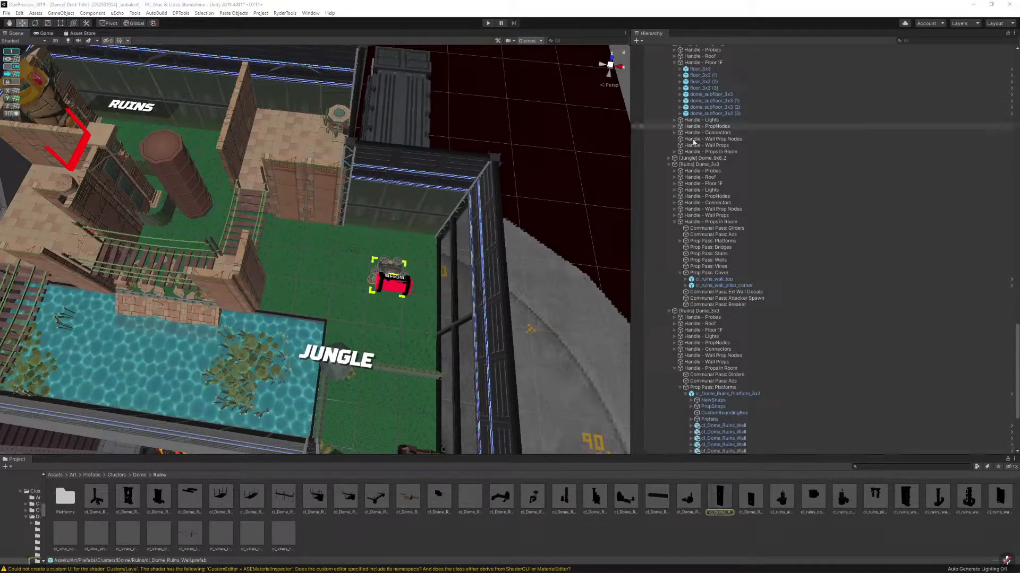
Search the Dome props folder for stair and platform pieces to add beside the Ruins platform wall
{"action": "right_click_drag", "start_coordinate": [539, 161], "coordinate": [452, 176]}
{"action": "left_click", "coordinate": [428, 216]}
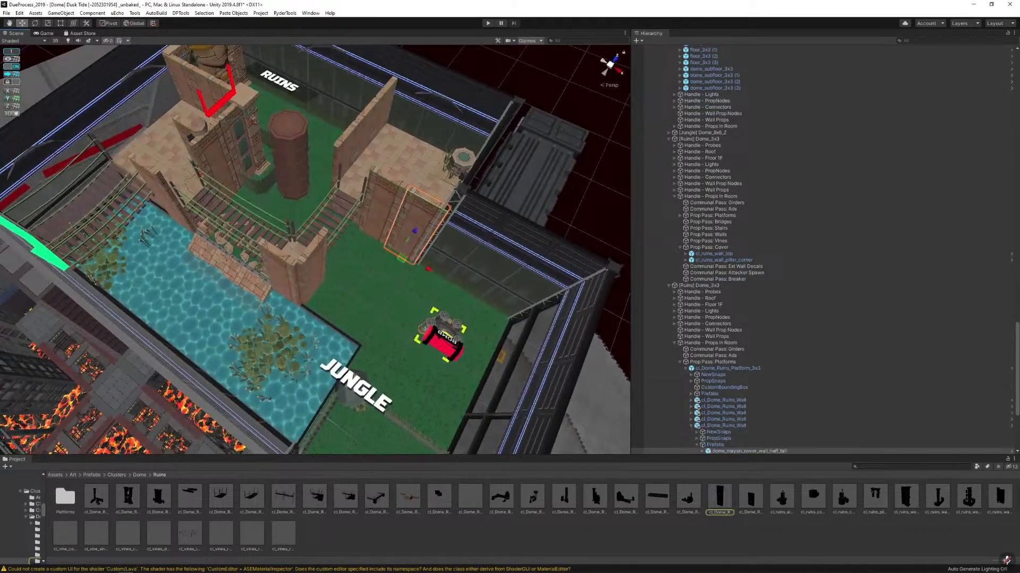
{"action": "left_click", "coordinate": [389, 220]}
{"action": "key", "text": "w"}
{"action": "right_click_drag", "start_coordinate": [389, 219], "coordinate": [416, 227]}
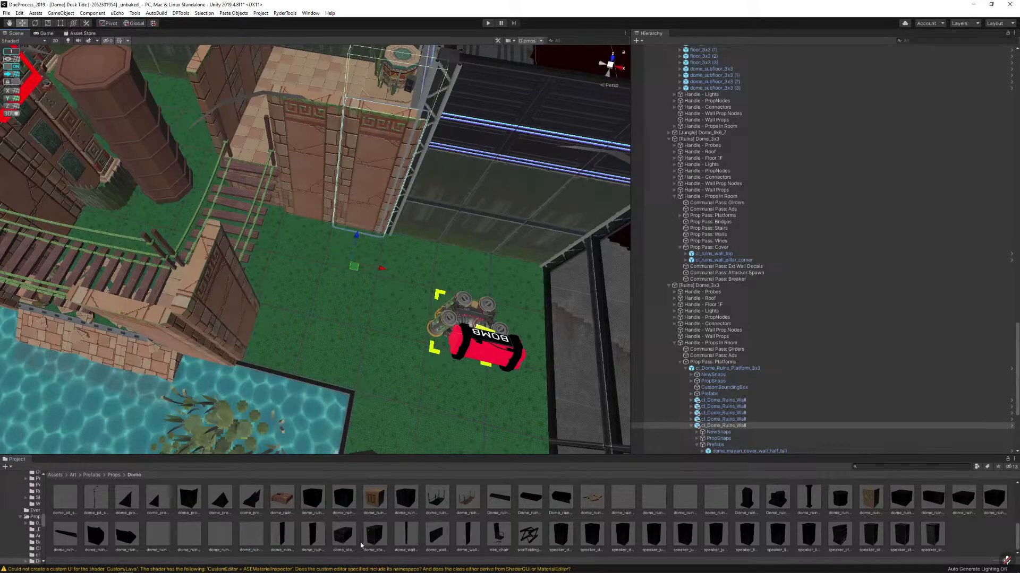
{"action": "right_click_drag", "start_coordinate": [427, 310], "coordinate": [399, 254]}
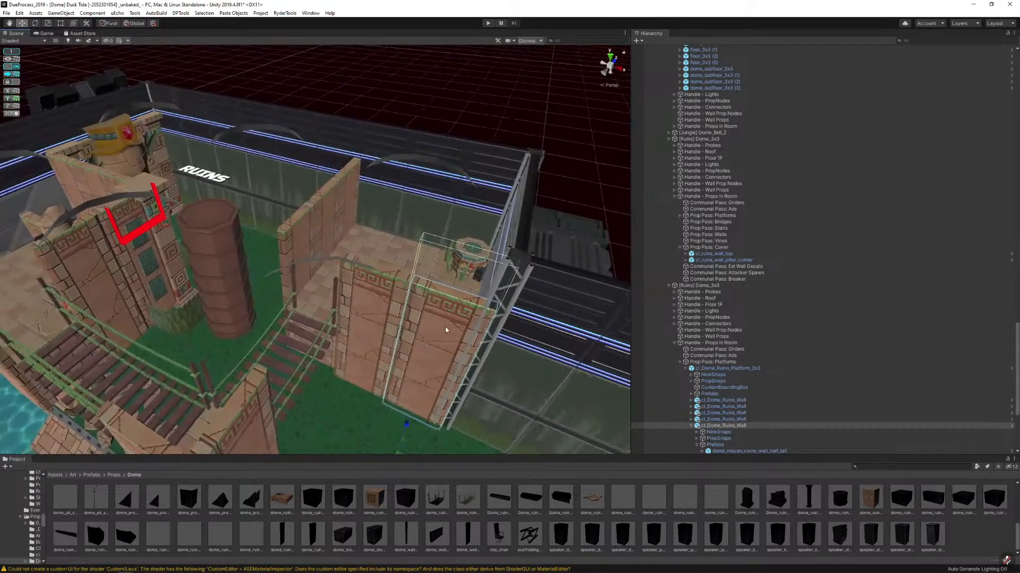
{"action": "left_click", "coordinate": [448, 329]}
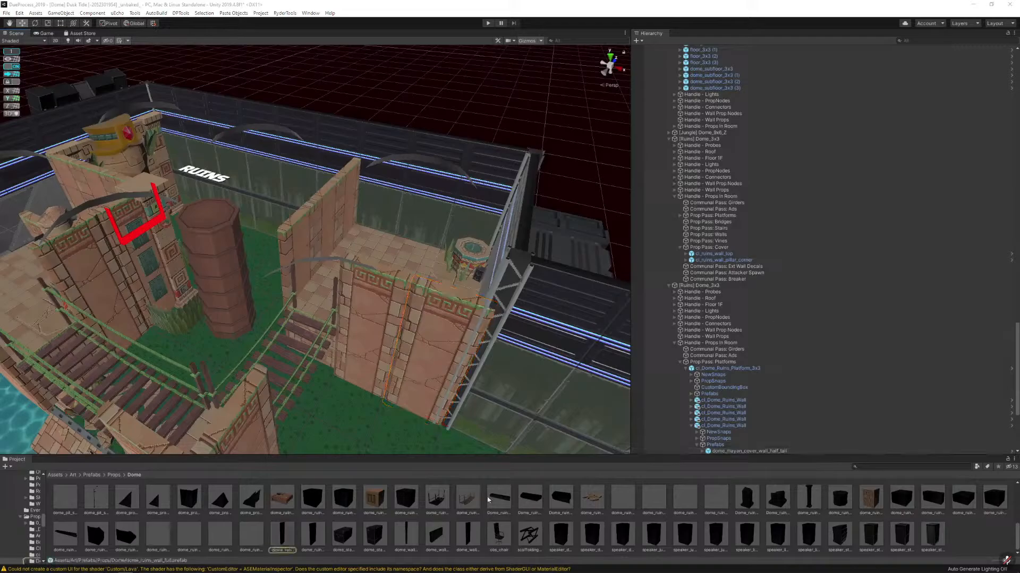
{"action": "scroll", "coordinate": [480, 510], "scroll_direction": "up", "scroll_amount": 2}
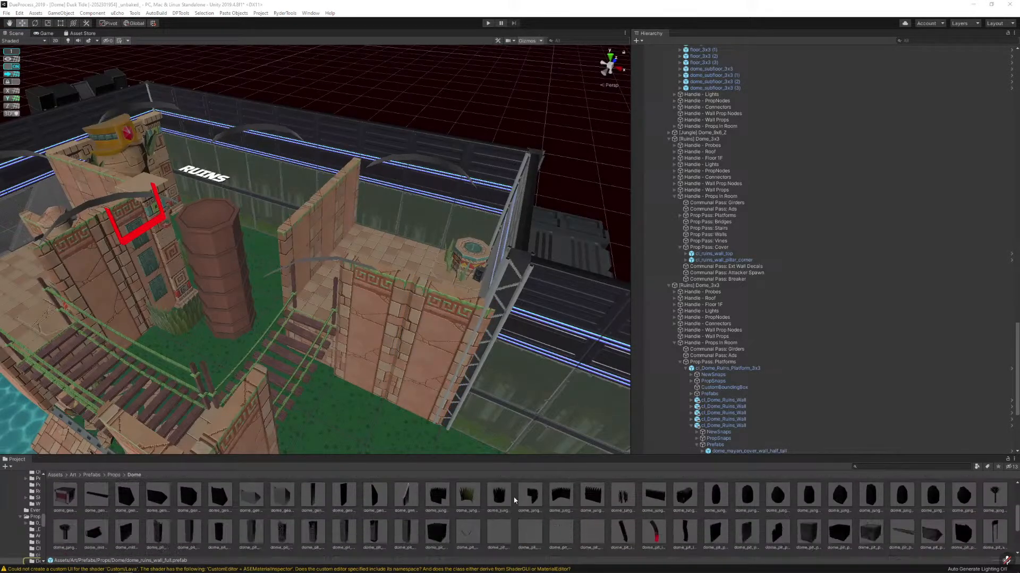
{"action": "scroll", "coordinate": [218, 499], "scroll_direction": "down", "scroll_amount": 5}
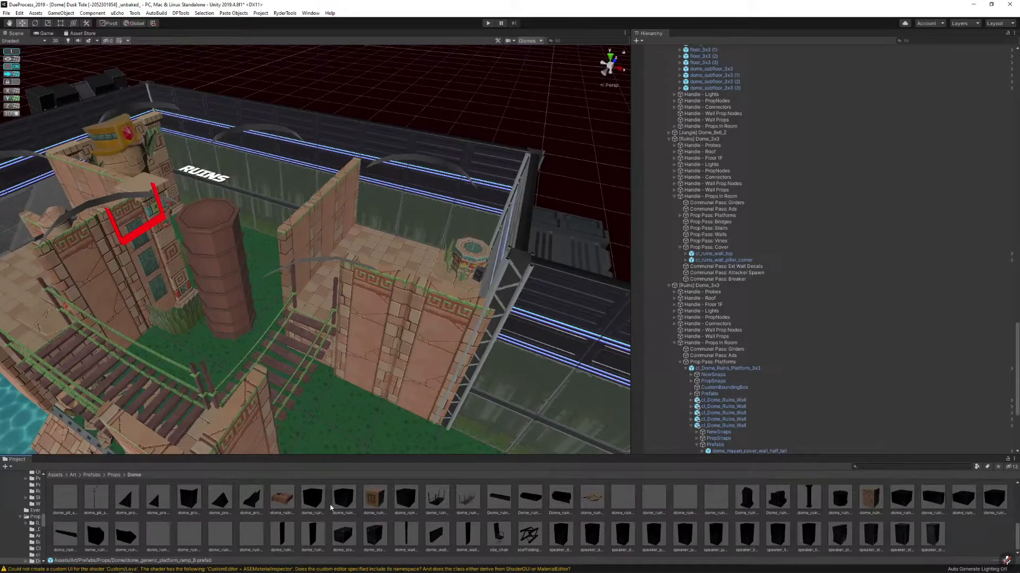
{"action": "scroll", "coordinate": [330, 508], "scroll_direction": "up", "scroll_amount": 1}
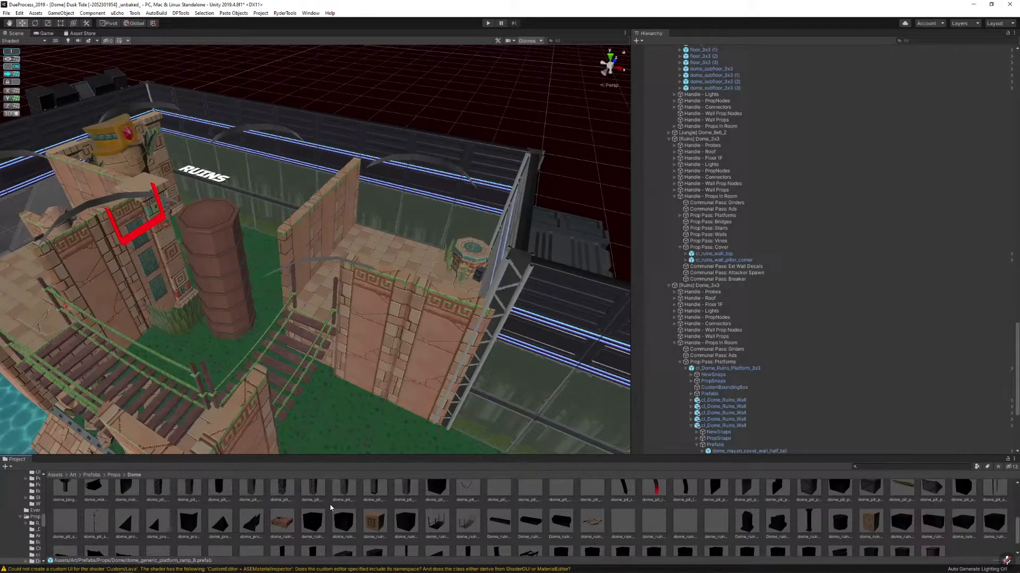
{"action": "scroll", "coordinate": [330, 507], "scroll_direction": "up", "scroll_amount": 1}
{"action": "scroll", "coordinate": [318, 509], "scroll_direction": "down", "scroll_amount": 1}
{"action": "scroll", "coordinate": [367, 526], "scroll_direction": "down", "scroll_amount": 1}
{"action": "key", "text": "alt"}
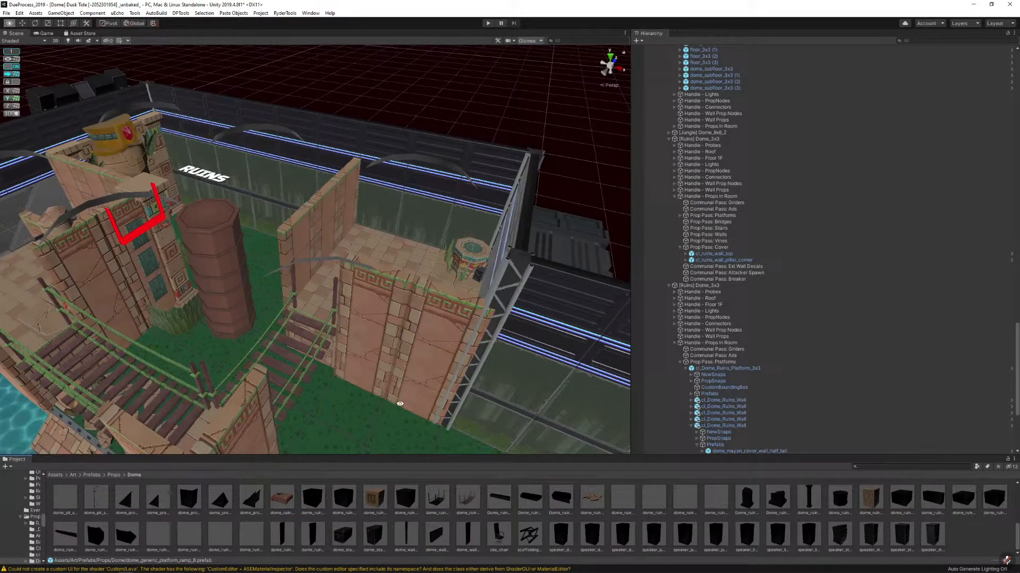
Duplicate the Ruins platform wall segment nearest the bomb and replace the copy with dome_ruins_platform_stairs_b
{"action": "left_click", "coordinate": [426, 373]}
{"action": "right_click_drag", "start_coordinate": [426, 373], "coordinate": [461, 405]}
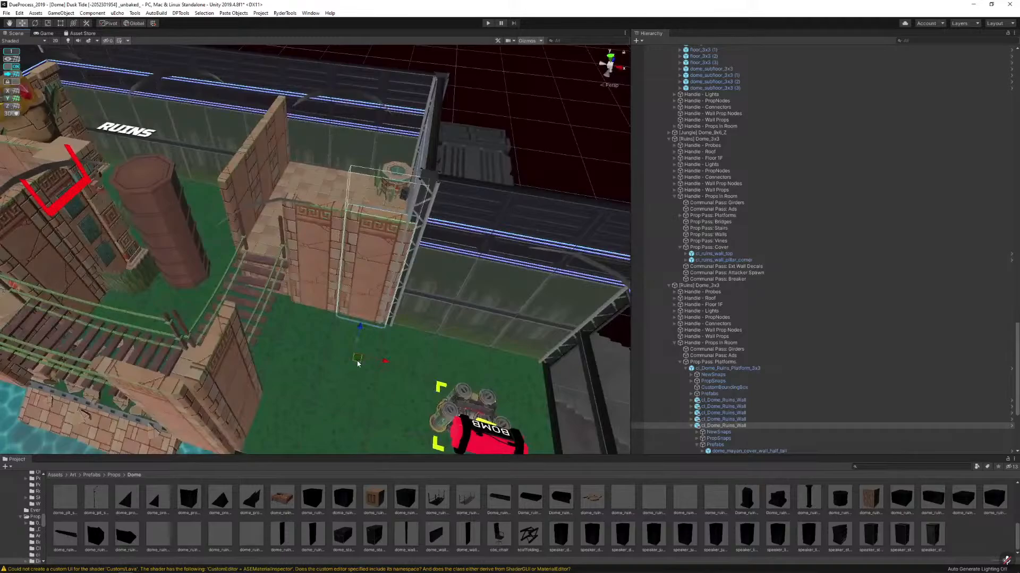
{"action": "key", "text": "ctrl+d"}
{"action": "left_click_drag", "start_coordinate": [357, 361], "coordinate": [386, 391]}
{"action": "key", "text": "ctrl+shift+r"}
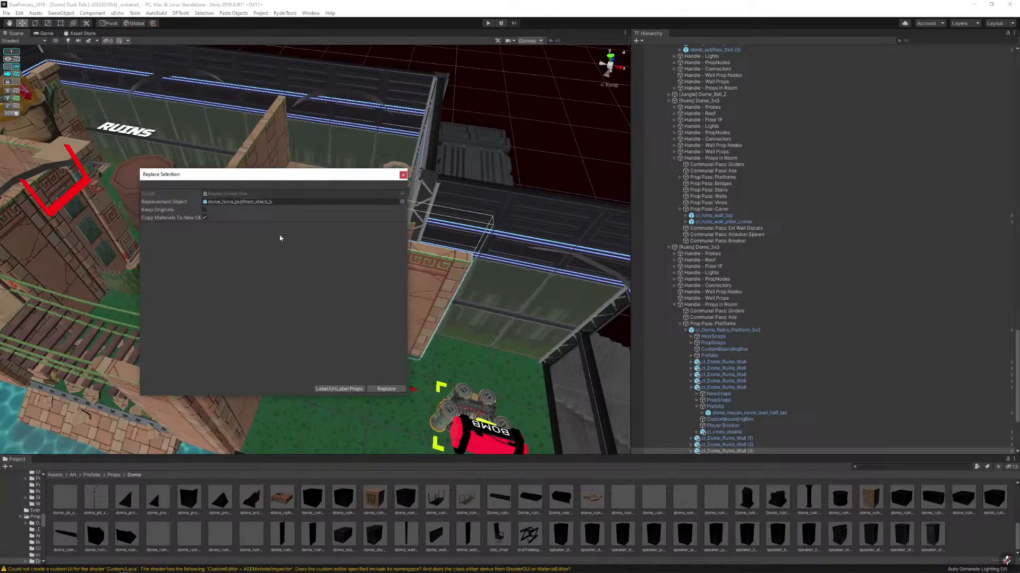
{"action": "left_click", "coordinate": [386, 389]}
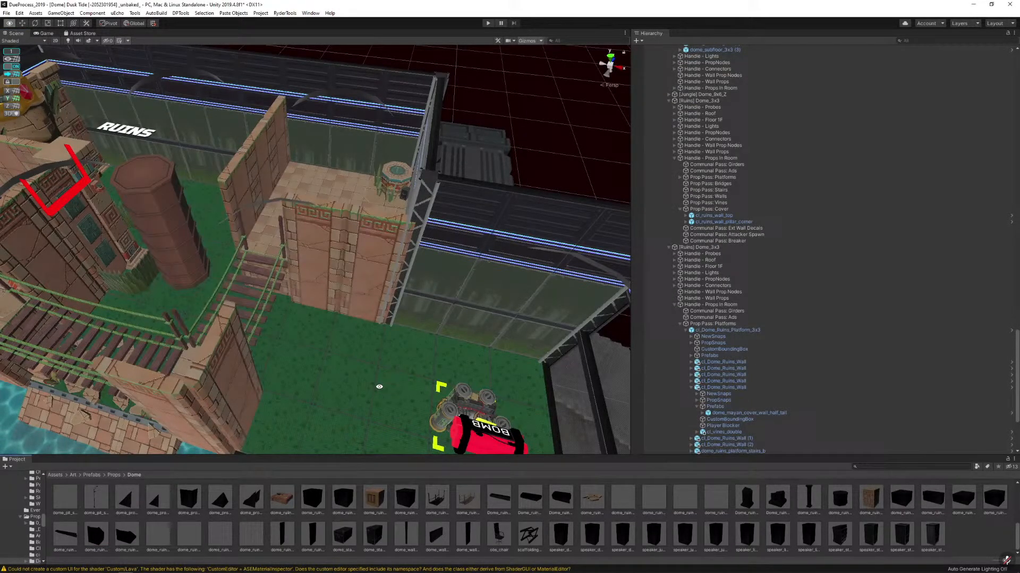
Raise the stairs above the grass, rotate them against the Ruins platform wall, and duplicate them alongside
{"action": "key", "text": "f"}
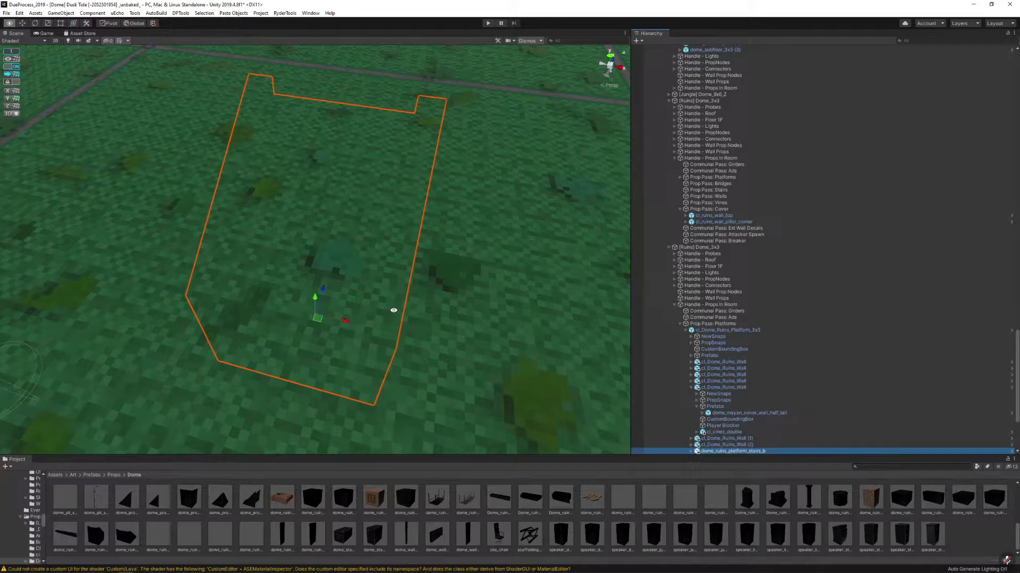
{"action": "right_click_drag", "start_coordinate": [394, 306], "coordinate": [430, 268]}
{"action": "key", "text": "s"}
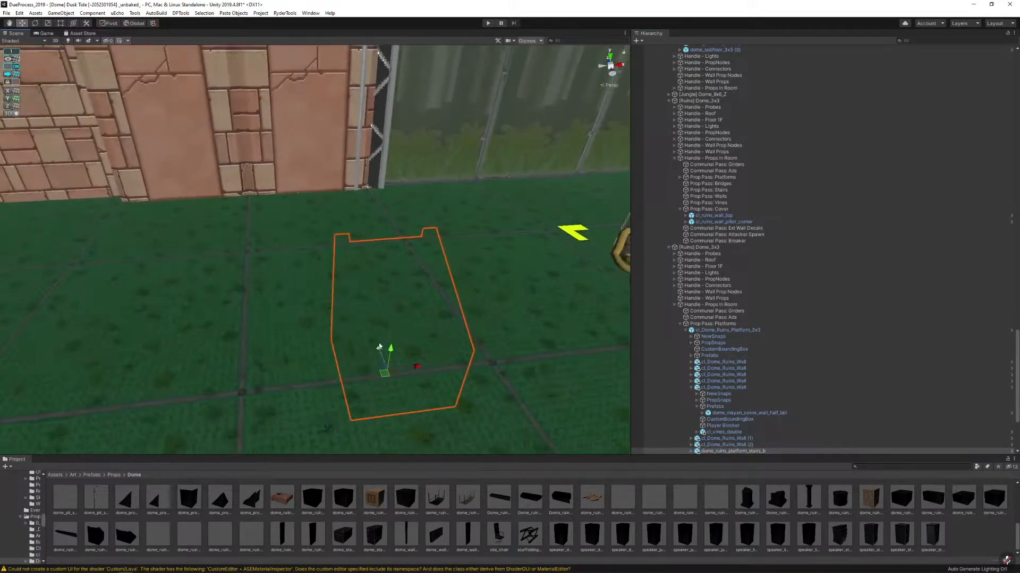
{"action": "left_click_drag", "start_coordinate": [387, 359], "coordinate": [406, 239]}
{"action": "right_click_drag", "start_coordinate": [405, 239], "coordinate": [327, 324]}
{"action": "key", "text": "w"}
{"action": "key", "text": "s"}
{"action": "key", "text": "e"}
{"action": "left_click_drag", "start_coordinate": [327, 324], "coordinate": [276, 293]}
{"action": "key", "text": "w"}
{"action": "key", "text": "ctrl+d"}
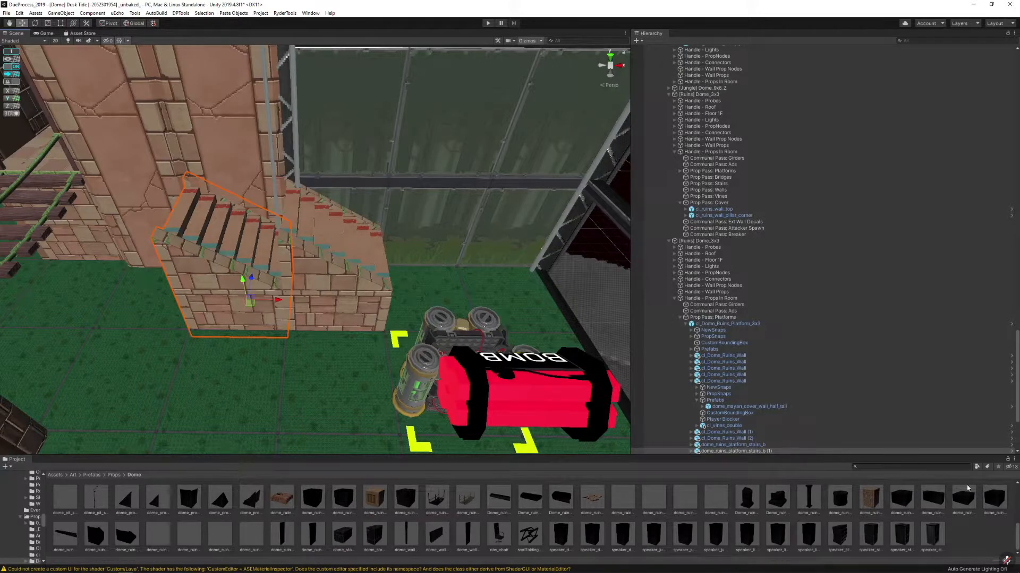
{"action": "key", "text": "ctrl+shift+r"}
{"action": "left_click_drag", "start_coordinate": [990, 494], "coordinate": [327, 202]}
{"action": "right_click_drag", "start_coordinate": [472, 215], "coordinate": [403, 148]}
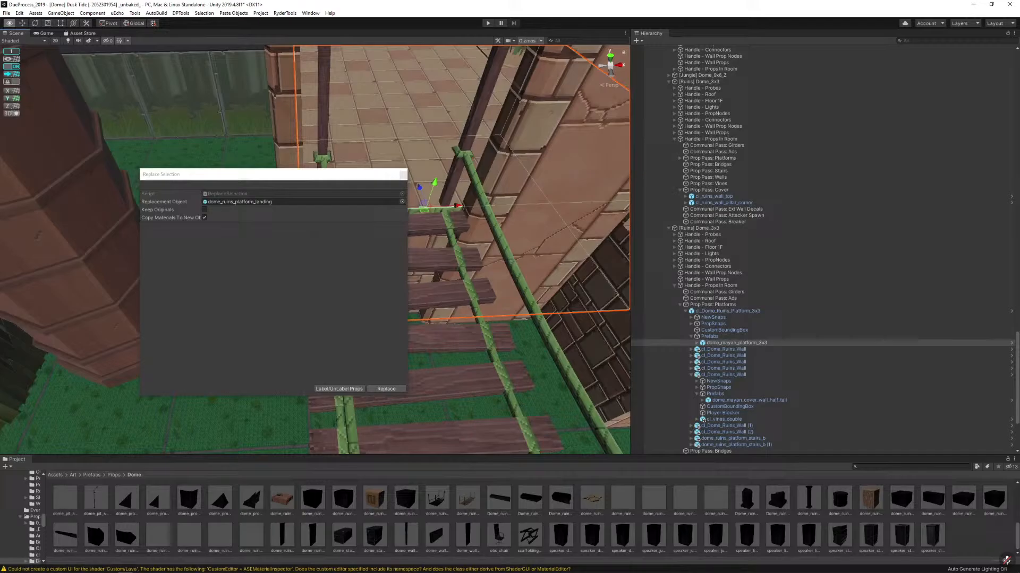
{"action": "key", "text": "d"}
{"action": "right_click_drag", "start_coordinate": [395, 127], "coordinate": [355, 221]}
{"action": "left_click", "coordinate": [404, 177]}
Replace the duplicated stairs against the Ruins platform with the dome_ruins_platform_1x1 prefab
{"action": "left_click", "coordinate": [392, 256]}
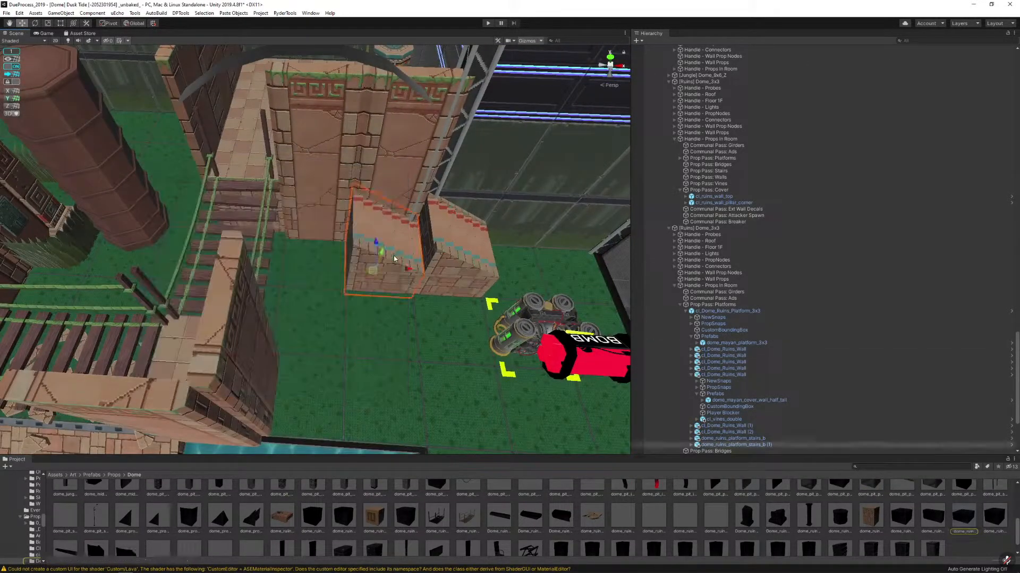
{"action": "key", "text": "alt+r"}
{"action": "left_click_drag", "start_coordinate": [992, 520], "coordinate": [309, 206]}
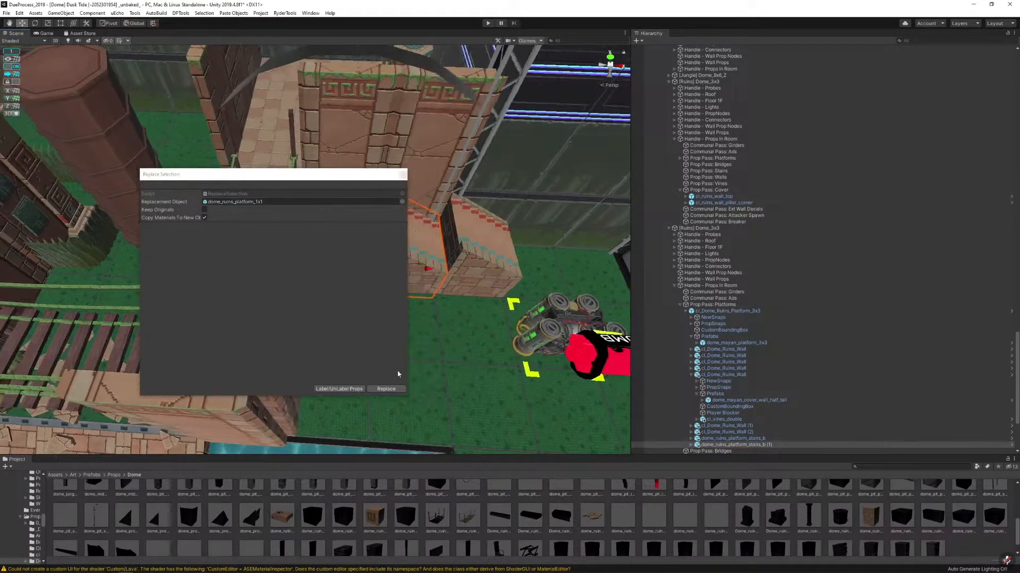
{"action": "left_click", "coordinate": [386, 389]}
Delete the cl_Dome_Ruins_Wall segment that blocks access between the 1x1 platform and the Ruins platform
{"action": "left_click", "coordinate": [435, 263]}
{"action": "key", "text": "f"}
{"action": "left_click", "coordinate": [290, 206]}
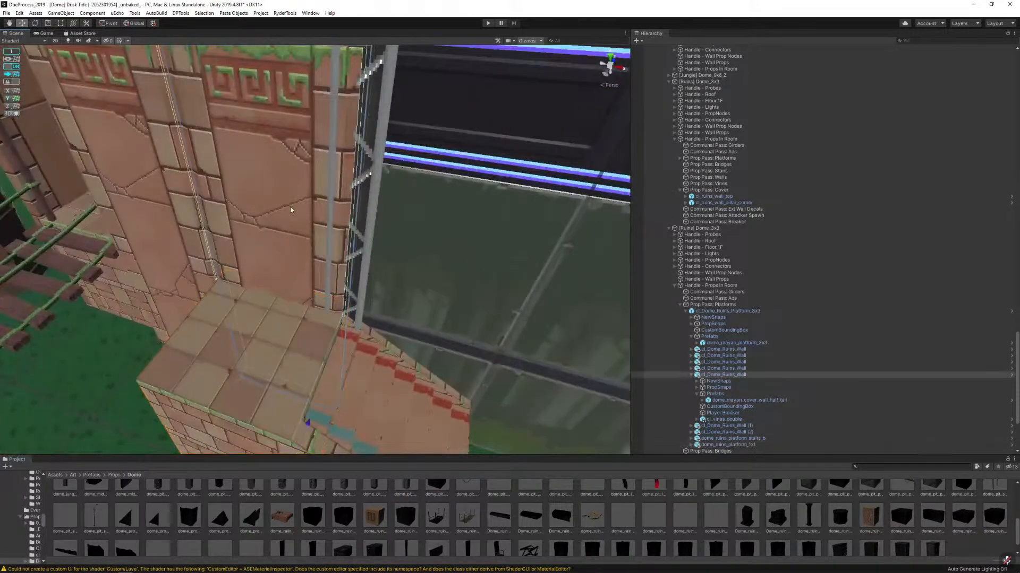
{"action": "key", "text": "Delete"}
Duplicate the stairs toward the bomb area and replace the copy with the dome_ruins_Stairs_A prefab
{"action": "right_click_drag", "start_coordinate": [290, 250], "coordinate": [378, 323]}
{"action": "left_click", "coordinate": [358, 329]}
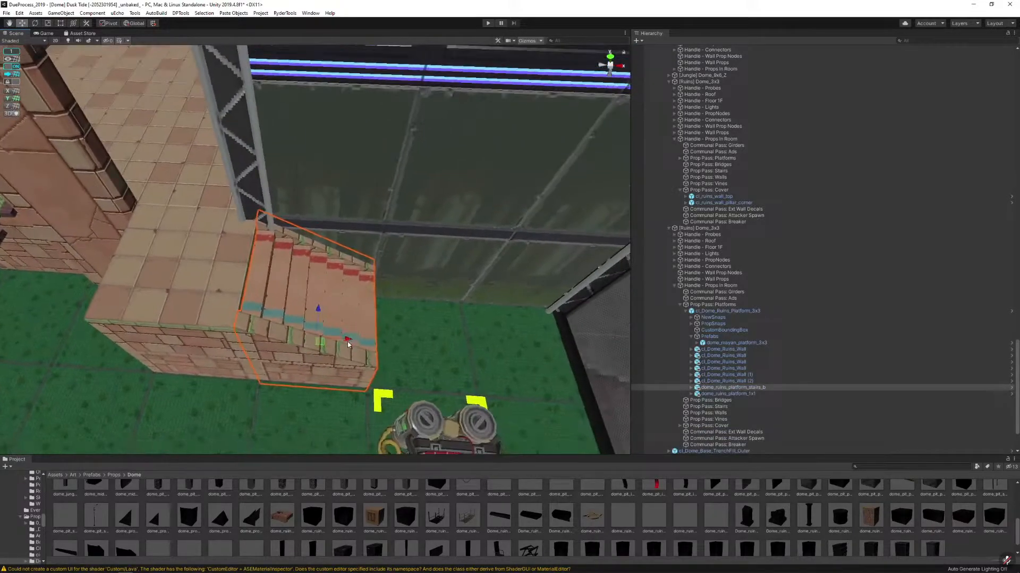
{"action": "key", "text": "ctrl+d"}
{"action": "left_click_drag", "start_coordinate": [342, 347], "coordinate": [430, 350]}
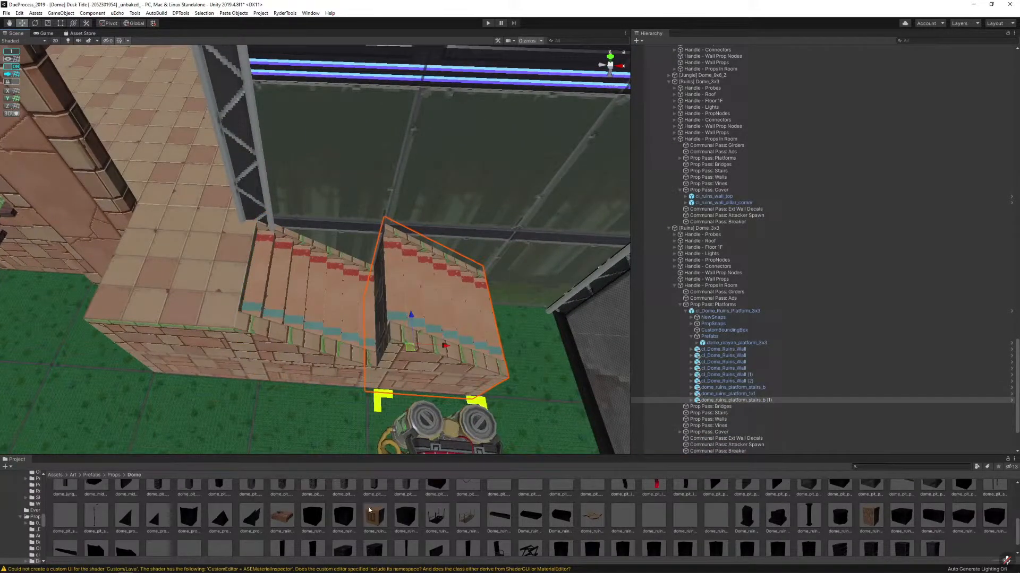
{"action": "scroll", "coordinate": [368, 510], "scroll_direction": "down", "scroll_amount": 1}
{"action": "key", "text": "ctrl+shift+r"}
{"action": "left_click_drag", "start_coordinate": [193, 532], "coordinate": [275, 201]}
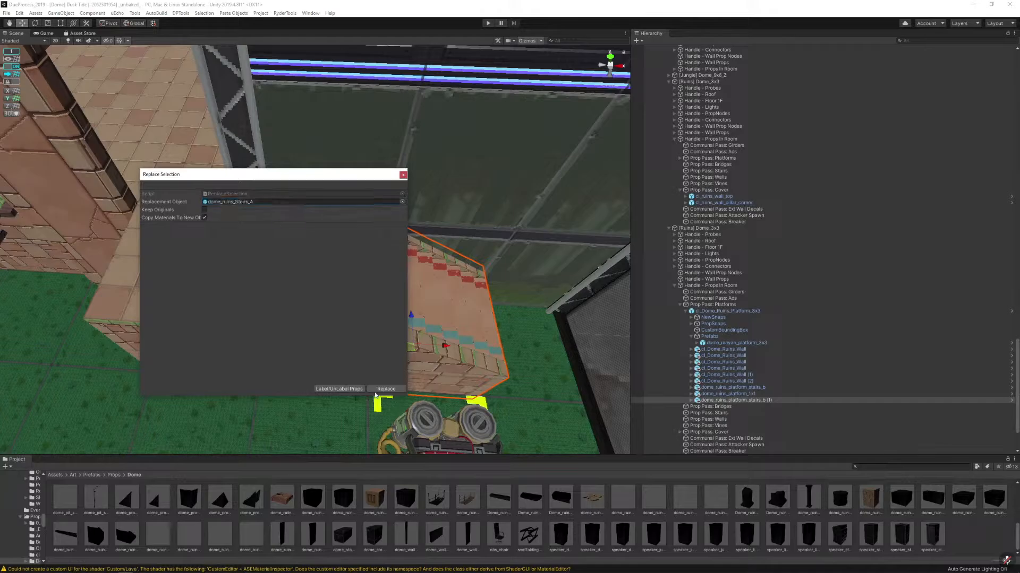
{"action": "left_click", "coordinate": [385, 391]}
Duplicate the remaining Ruins platform wall and rotate the copy to form a corner beside the 1x1 platform
{"action": "left_click", "coordinate": [346, 314]}
{"action": "right_click_drag", "start_coordinate": [403, 337], "coordinate": [343, 285]}
{"action": "left_click", "coordinate": [293, 264]}
{"action": "key", "text": "ctrl+d"}
{"action": "key", "text": "e"}
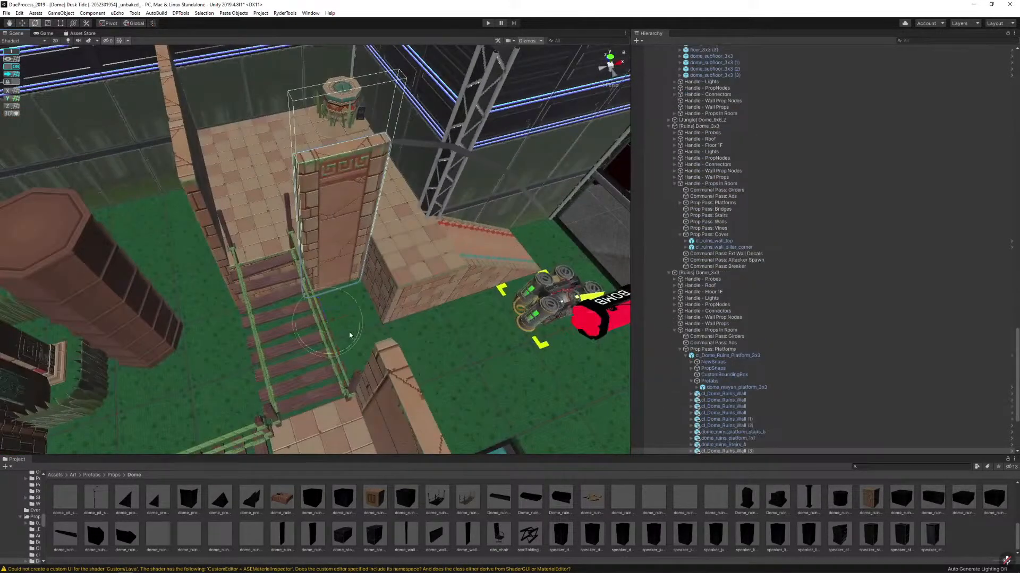
{"action": "mouse_move", "coordinate": [349, 335]}
{"action": "left_mouse_down"}
{"action": "mouse_move", "coordinate": [253, 367]}
{"action": "mouse_move", "coordinate": [340, 335]}
{"action": "mouse_move", "coordinate": [358, 342]}
{"action": "left_mouse_up"}
{"action": "key", "text": "w"}
{"action": "right_click_drag", "start_coordinate": [381, 342], "coordinate": [359, 321]}
Duplicate the corner wall, rotate the copy, and place it along the outer face of the 1x1 platform
{"action": "key", "text": "ctrl+d"}
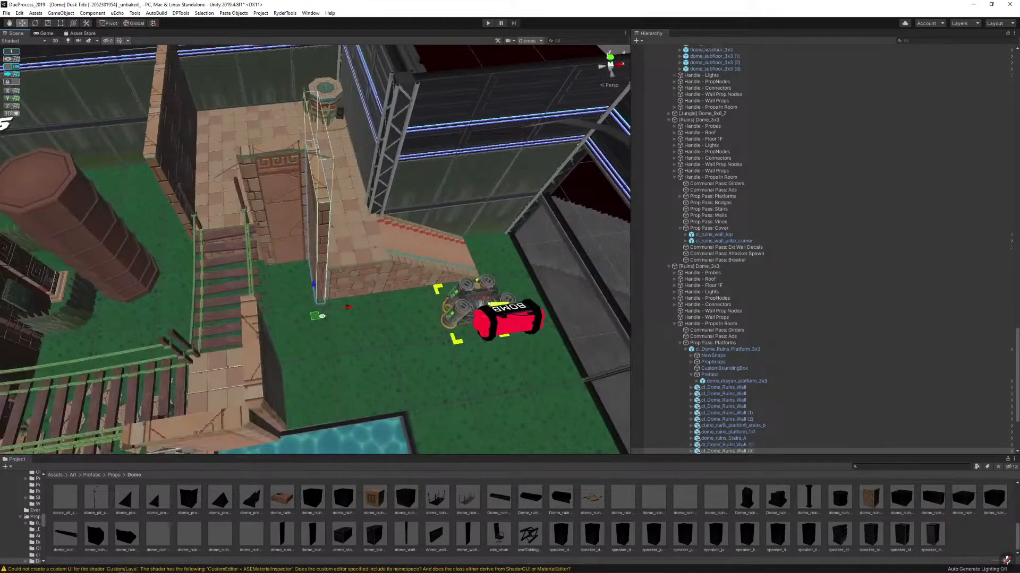
{"action": "left_click_drag", "start_coordinate": [318, 316], "coordinate": [348, 351]}
{"action": "key", "text": "e"}
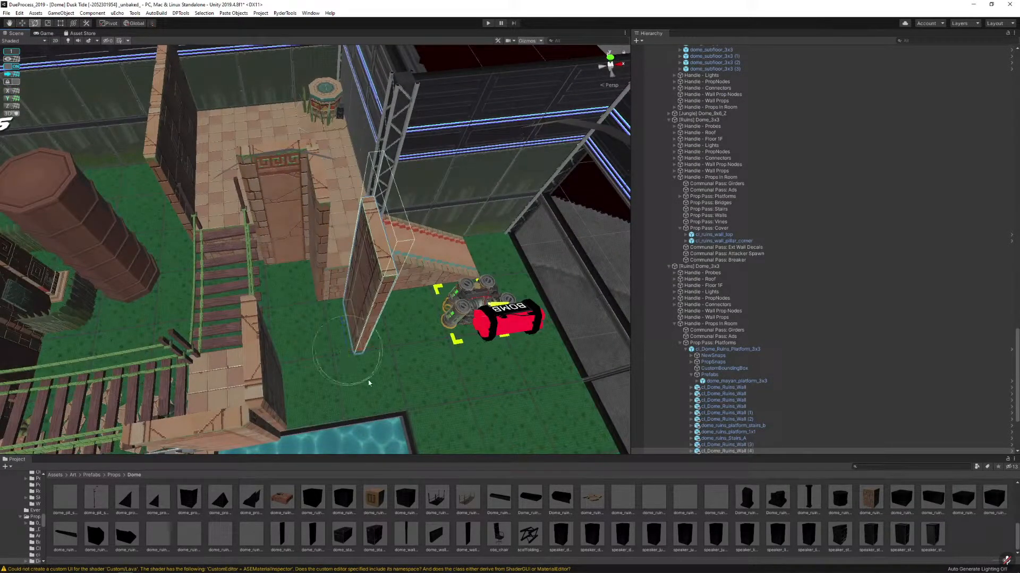
{"action": "middle_click_drag", "start_coordinate": [364, 376], "coordinate": [396, 367]}
{"action": "left_click_drag", "start_coordinate": [345, 377], "coordinate": [457, 373], "text": "ctrl"}
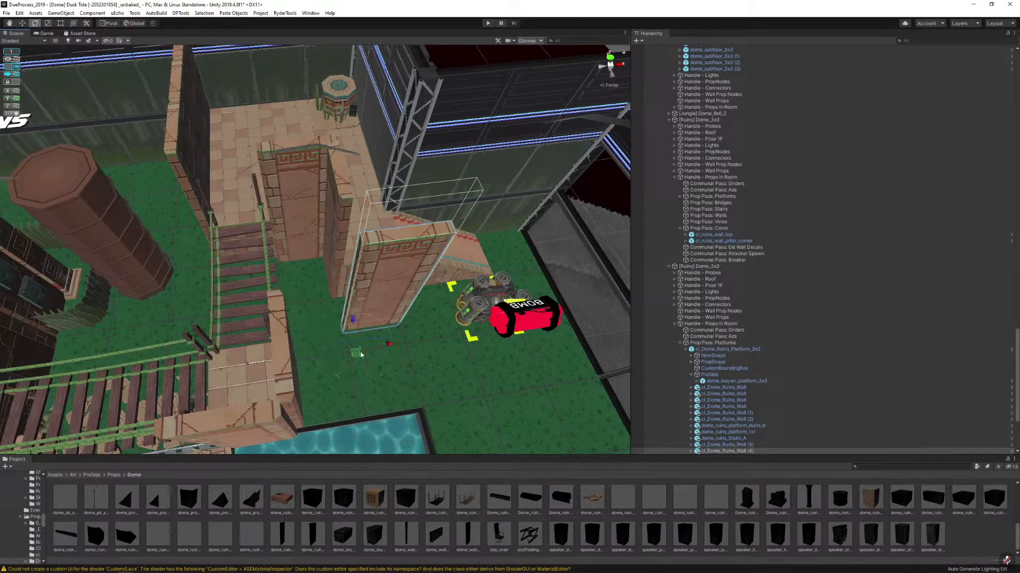
{"action": "key", "text": "w"}
{"action": "left_click_drag", "start_coordinate": [364, 354], "coordinate": [370, 330]}
{"action": "left_click_drag", "start_coordinate": [369, 330], "coordinate": [414, 328], "text": "alt"}
{"action": "scroll", "coordinate": [435, 301], "scroll_direction": "up", "scroll_amount": 3}
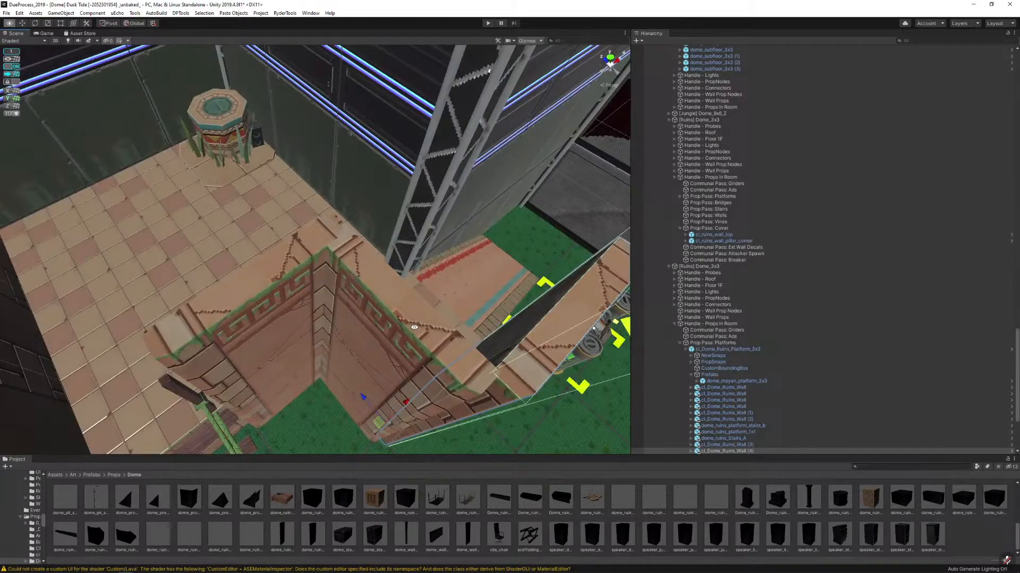
Examine the sightlines through Ruins at ground and bridge level, around the tree trunk and walls
{"action": "key", "text": "s"}
{"action": "right_click_drag", "start_coordinate": [369, 321], "coordinate": [533, 164]}
{"action": "left_click", "coordinate": [398, 189]}
{"action": "key", "text": "s"}
{"action": "key", "text": "s"}
{"action": "key", "text": "w"}
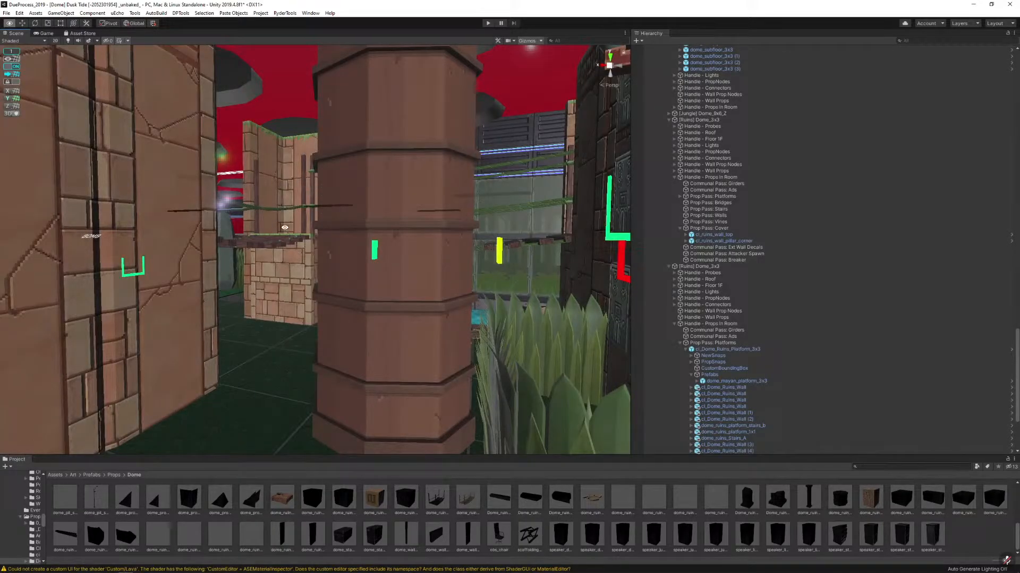
{"action": "right_click_drag", "start_coordinate": [284, 227], "coordinate": [300, 214]}
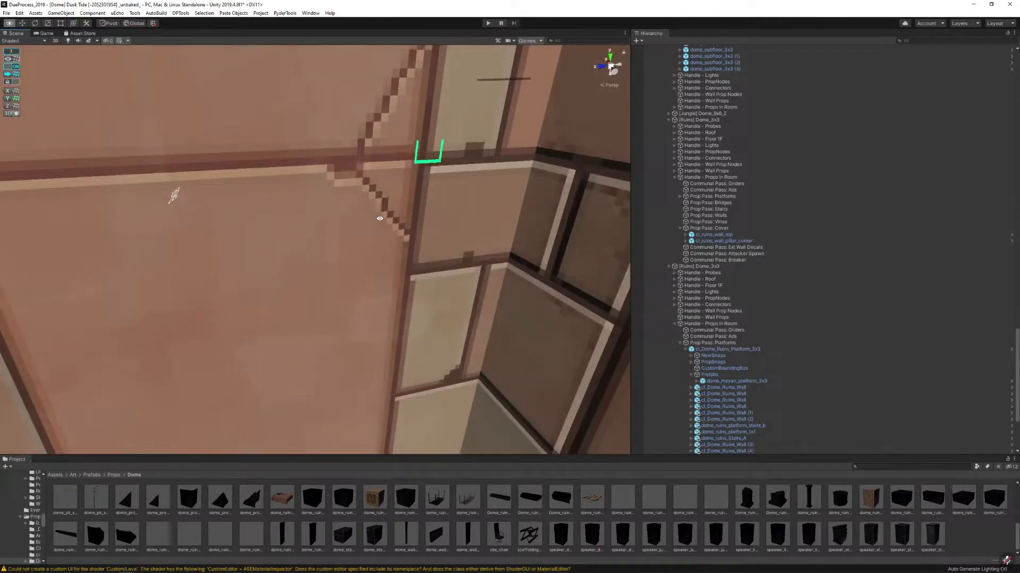
{"action": "right_click_drag", "start_coordinate": [366, 211], "coordinate": [43, 191]}
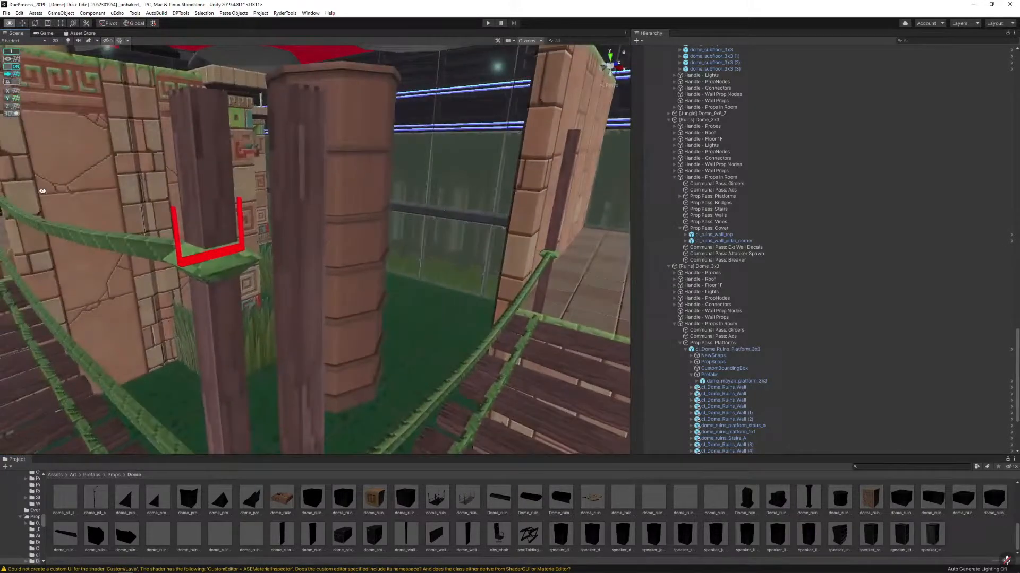
Deactivate the upper ropes on the railings of the Ruins bridge
{"action": "right_click_drag", "start_coordinate": [289, 291], "coordinate": [278, 236]}
{"action": "left_click", "coordinate": [299, 240]}
{"action": "left_click", "coordinate": [299, 240]}
{"action": "right_click_drag", "start_coordinate": [429, 194], "coordinate": [345, 218]}
{"action": "double_click", "coordinate": [219, 246]}
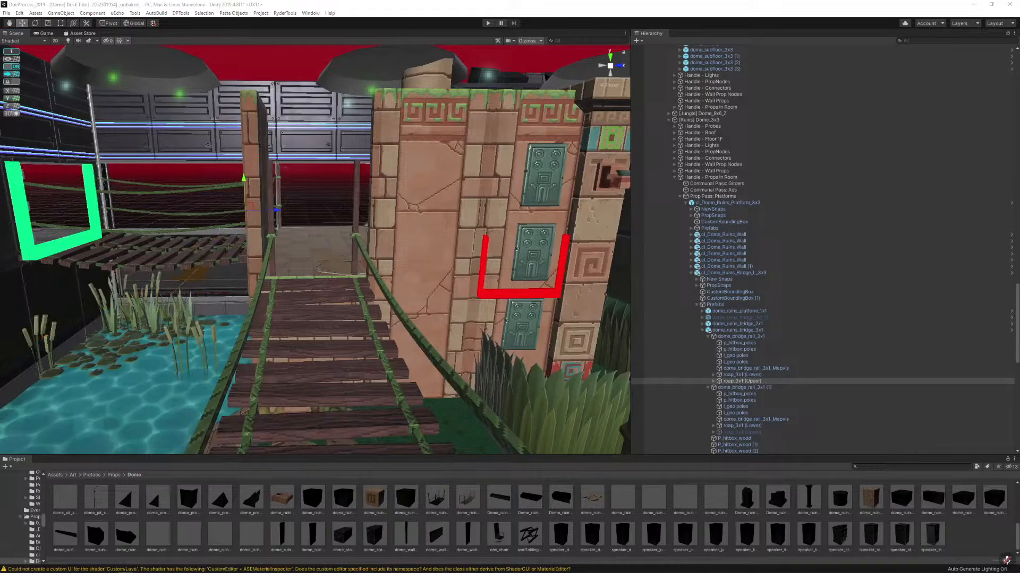
{"action": "right_click_drag", "start_coordinate": [445, 234], "coordinate": [468, 241]}
{"action": "left_click", "coordinate": [409, 270]}
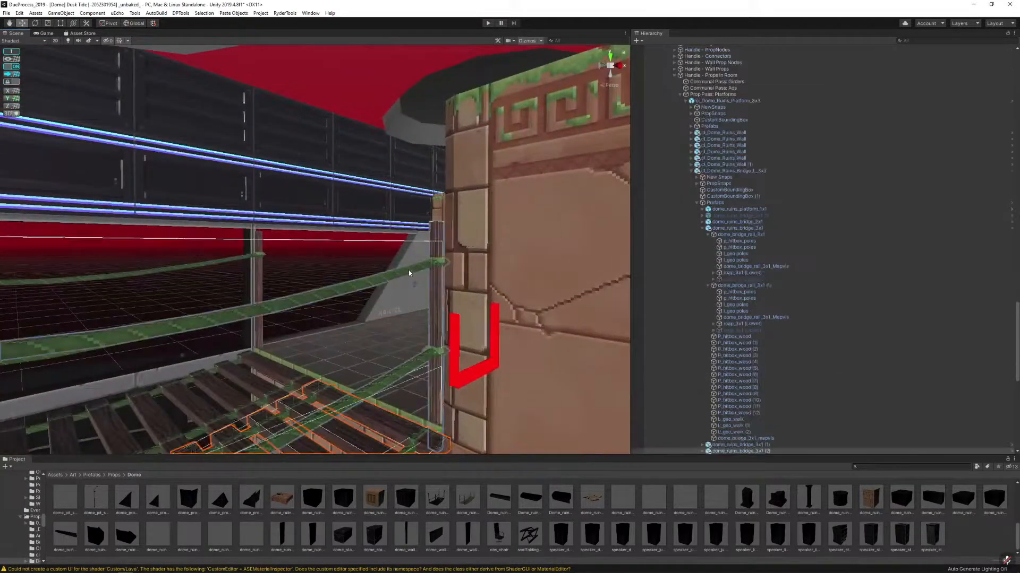
Deactivate the dome_bridge_rail_3x1 (1) railing on the bridge section along the outer window
{"action": "right_click_drag", "start_coordinate": [458, 204], "coordinate": [494, 218]}
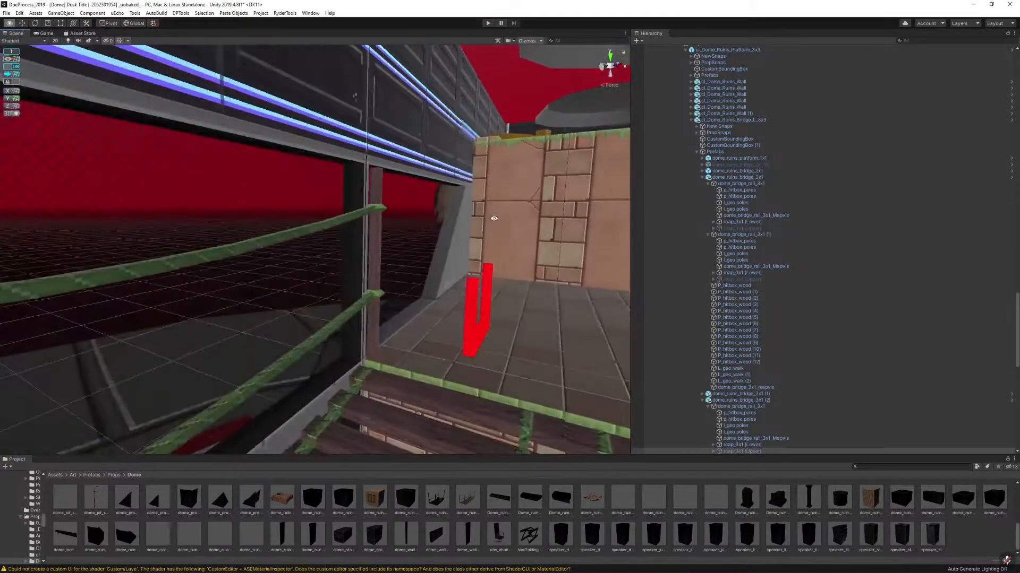
{"action": "left_click", "coordinate": [374, 272]}
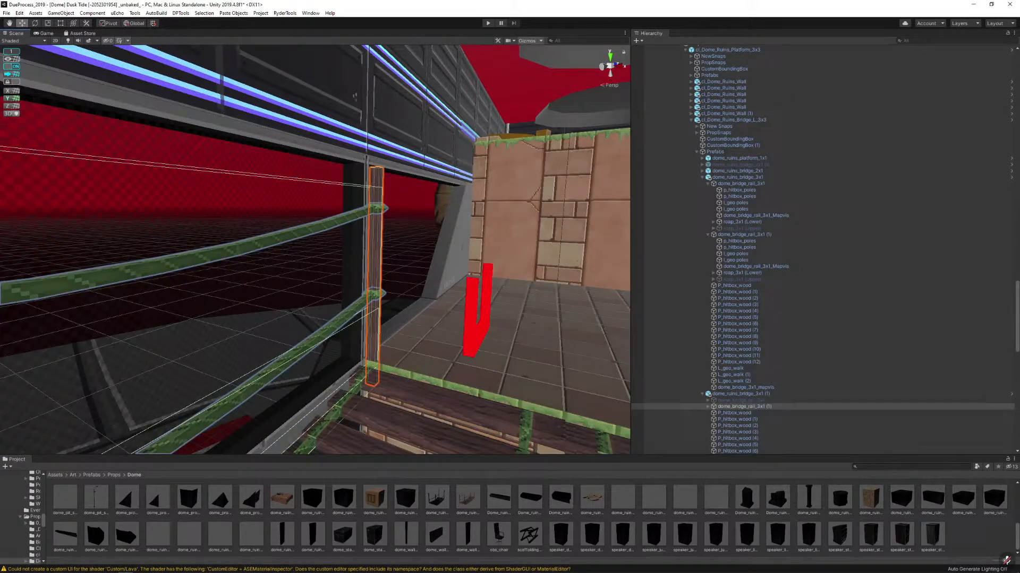
{"action": "key", "text": "alt+shift+a"}
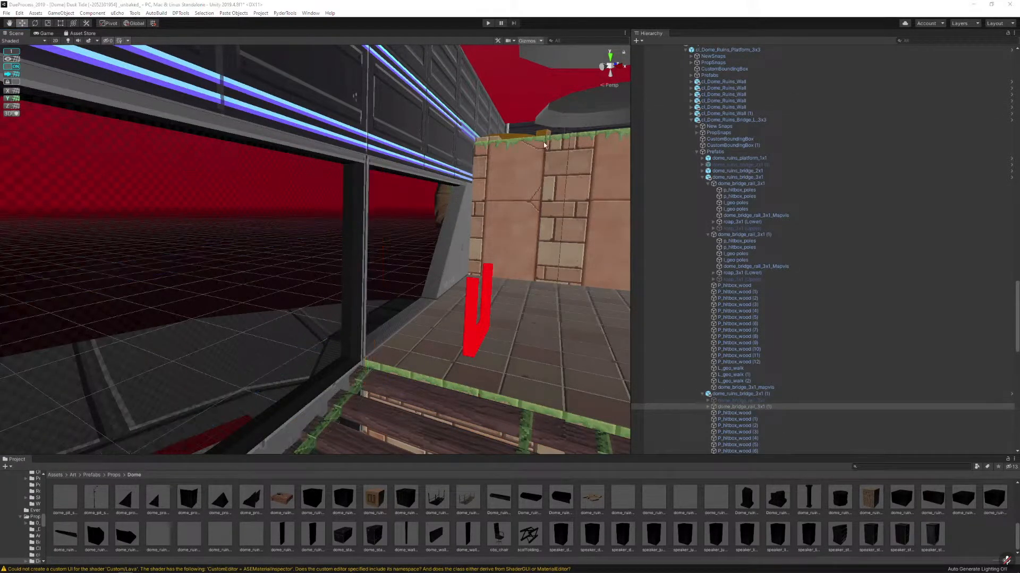
{"action": "right_click_drag", "start_coordinate": [365, 200], "coordinate": [365, 232]}
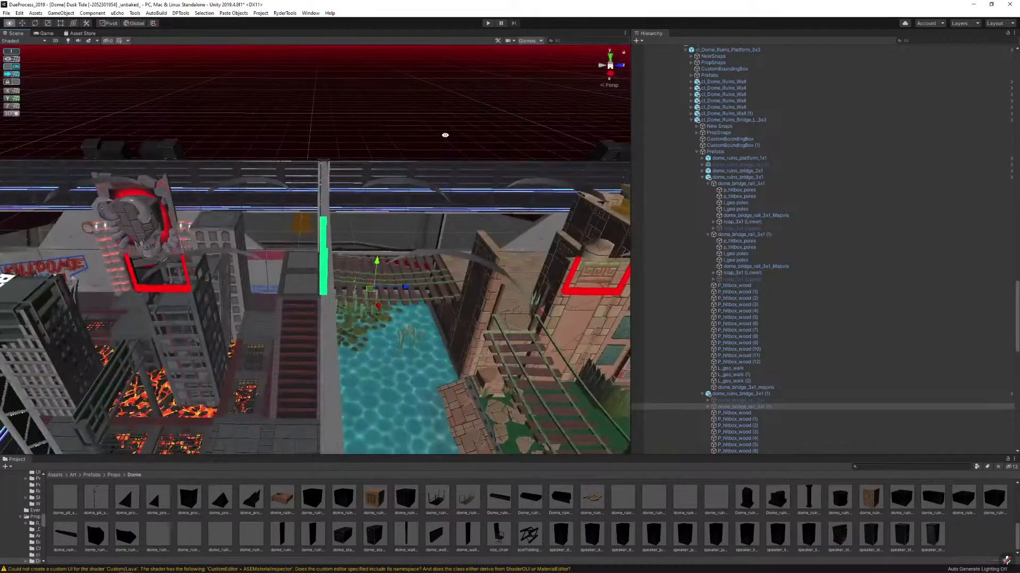
Save the Dome scene with the whole level in view from above
{"action": "right_click_drag", "start_coordinate": [415, 128], "coordinate": [444, 226]}
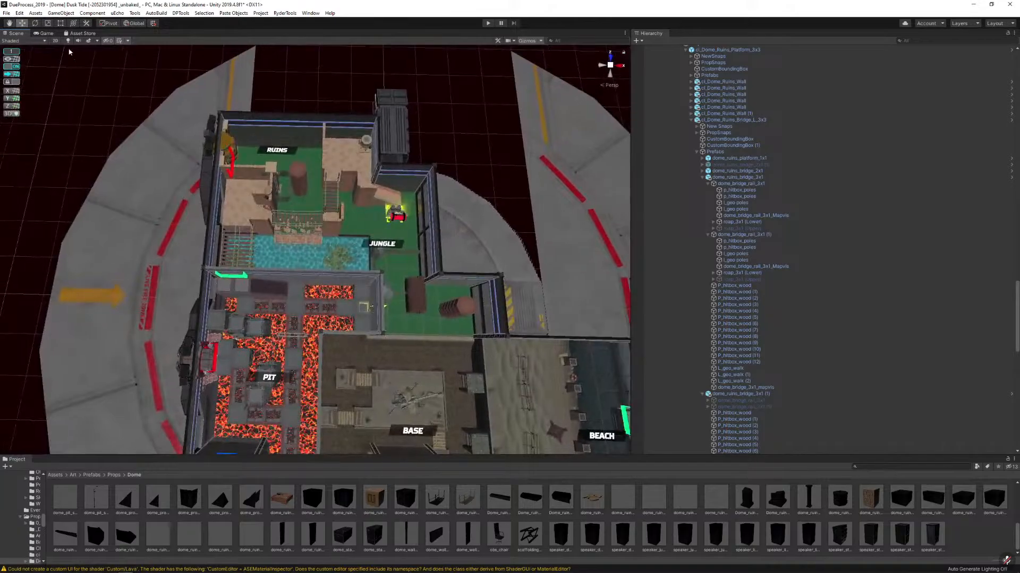
{"action": "left_click", "coordinate": [7, 13]}
{"action": "left_click", "coordinate": [19, 43]}
{"action": "scroll", "coordinate": [375, 167], "scroll_direction": "down", "scroll_amount": 8}
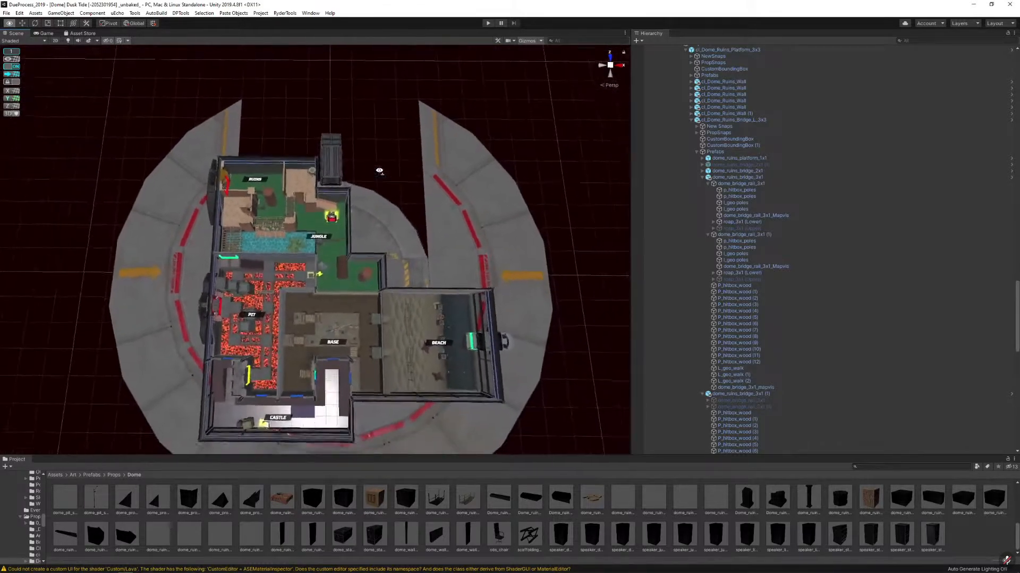
{"action": "right_click_drag", "start_coordinate": [401, 181], "coordinate": [404, 180]}
{"action": "key", "text": "a"}
{"action": "key", "text": "s"}
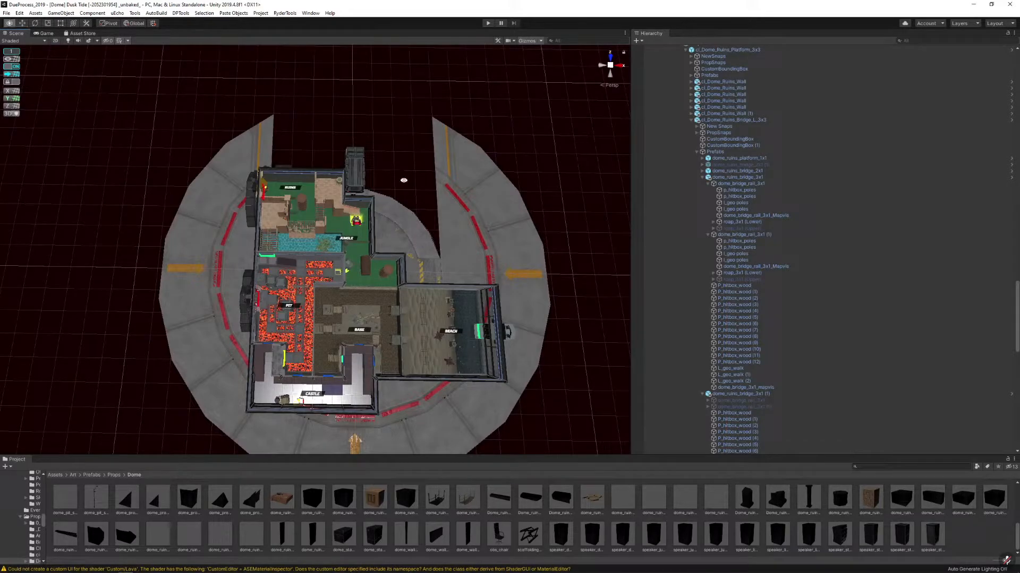
{"action": "left_click", "coordinate": [10, 13]}
{"action": "left_click", "coordinate": [22, 41]}
{"action": "left_click", "coordinate": [6, 13]}
{"action": "left_click", "coordinate": [29, 44]}
{"action": "key", "text": "alt"}
{"action": "left_click", "coordinate": [6, 13]}
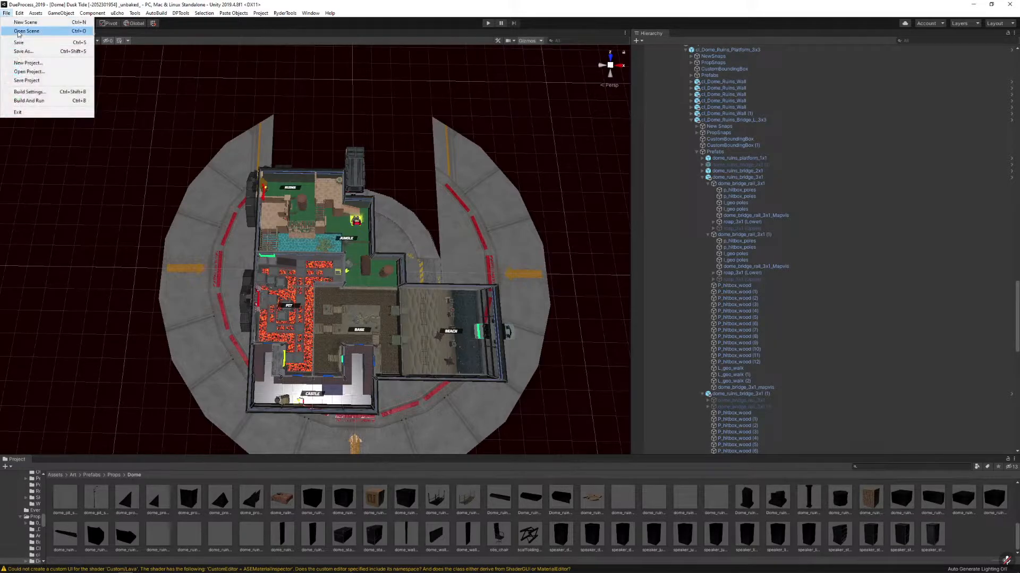
{"action": "left_click", "coordinate": [21, 42]}
{"action": "key", "text": "alt"}
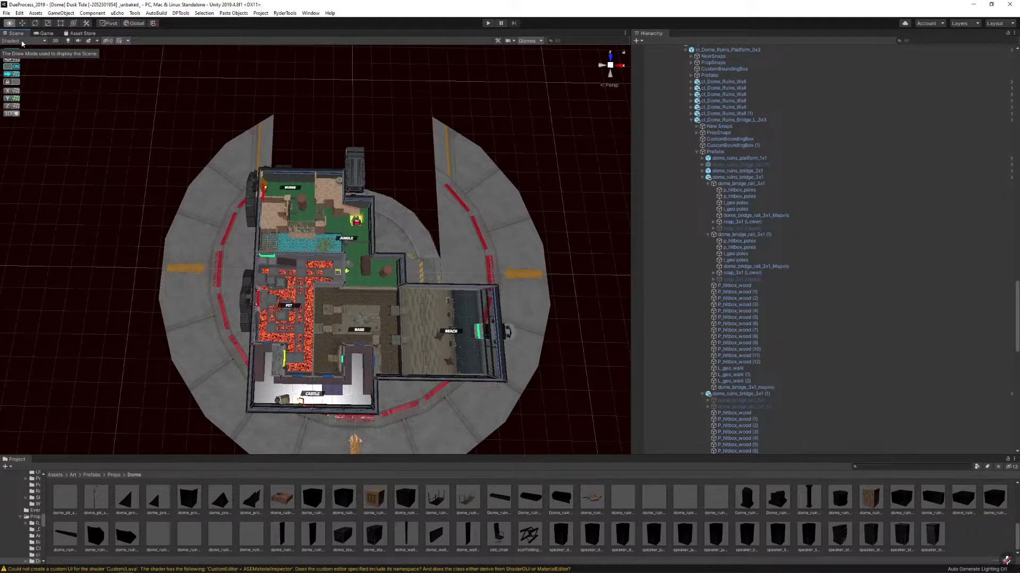
{"action": "mouse_move", "coordinate": [223, 561]}
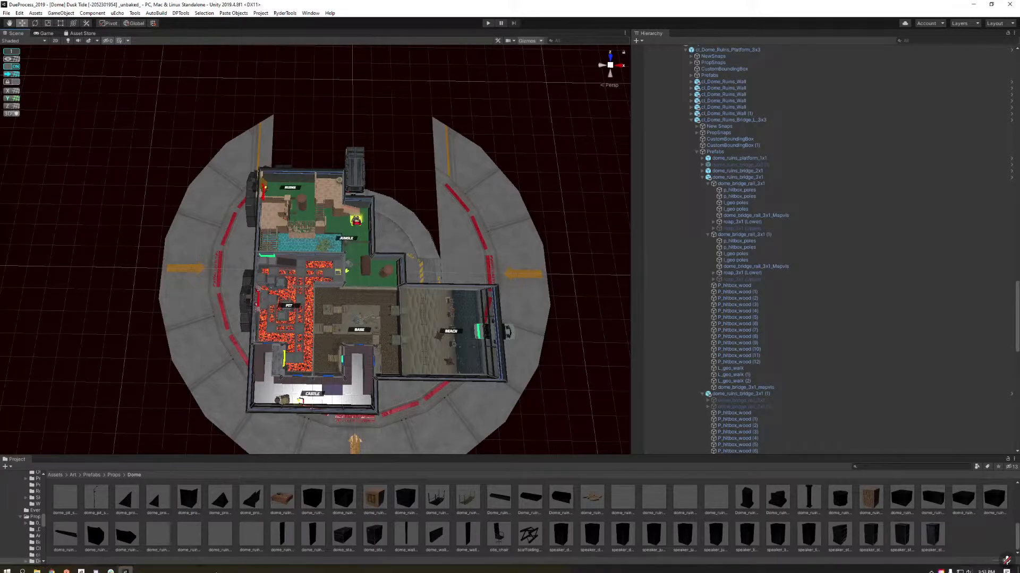
{"action": "key", "text": "alt"}
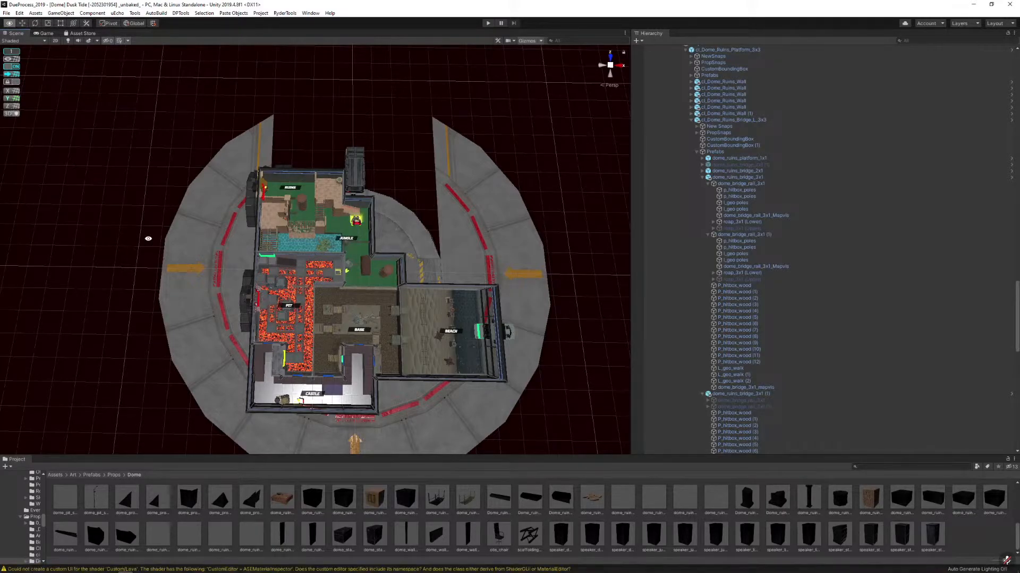
{"action": "left_click", "coordinate": [10, 16]}
Move the small ruins corner prop from the platform beside the truck to the other Ruins platform, near the red doorway marker
{"action": "right_click_drag", "start_coordinate": [182, 188], "coordinate": [183, 203]}
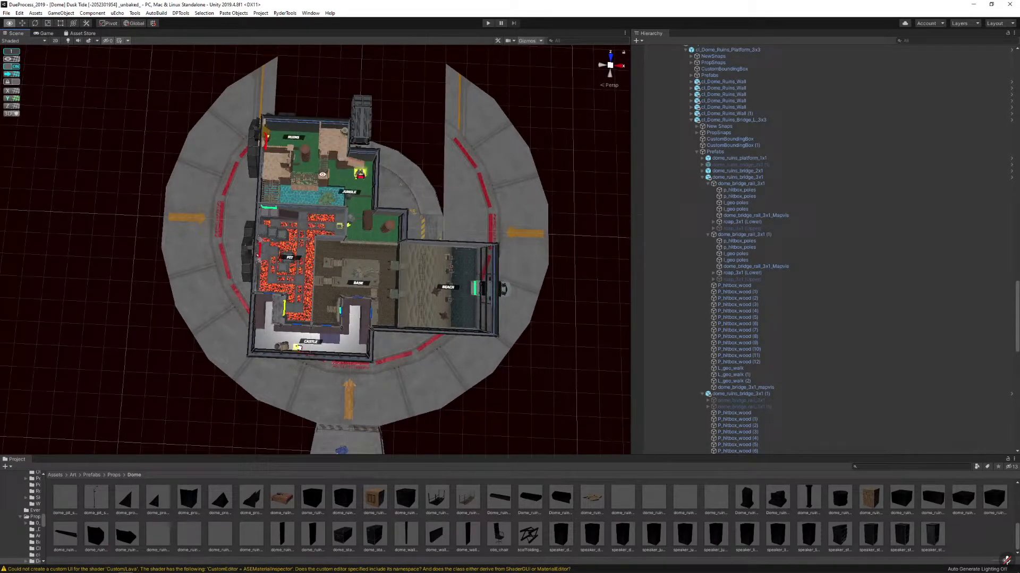
{"action": "key", "text": "w"}
{"action": "right_click_drag", "start_coordinate": [314, 188], "coordinate": [338, 187]}
{"action": "scroll", "coordinate": [339, 186], "scroll_direction": "up", "scroll_amount": 4}
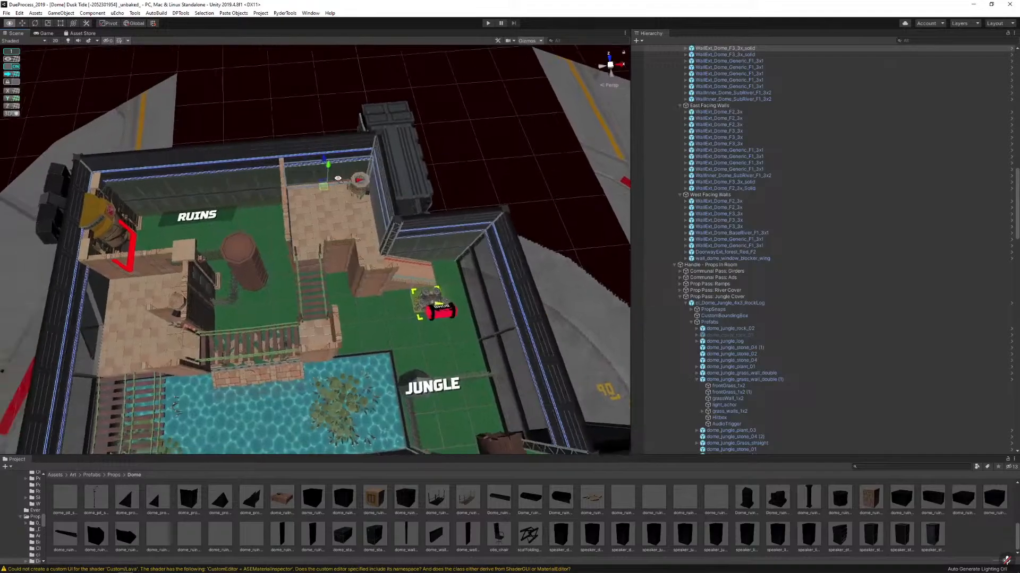
{"action": "left_click", "coordinate": [382, 184]}
{"action": "left_click", "coordinate": [381, 185]}
{"action": "right_click_drag", "start_coordinate": [422, 171], "coordinate": [416, 198]}
{"action": "key", "text": "s"}
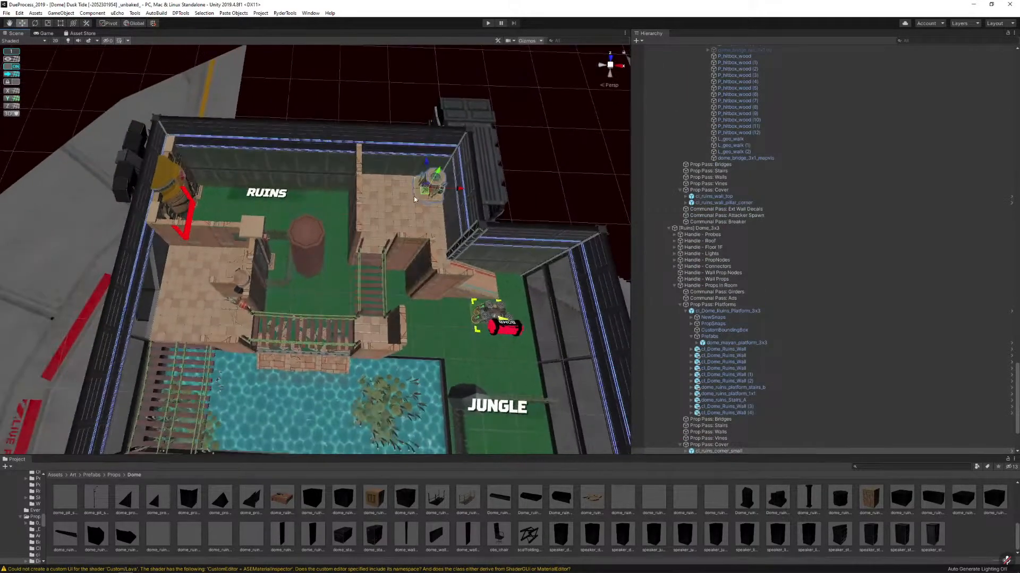
{"action": "left_click_drag", "start_coordinate": [424, 191], "coordinate": [187, 256]}
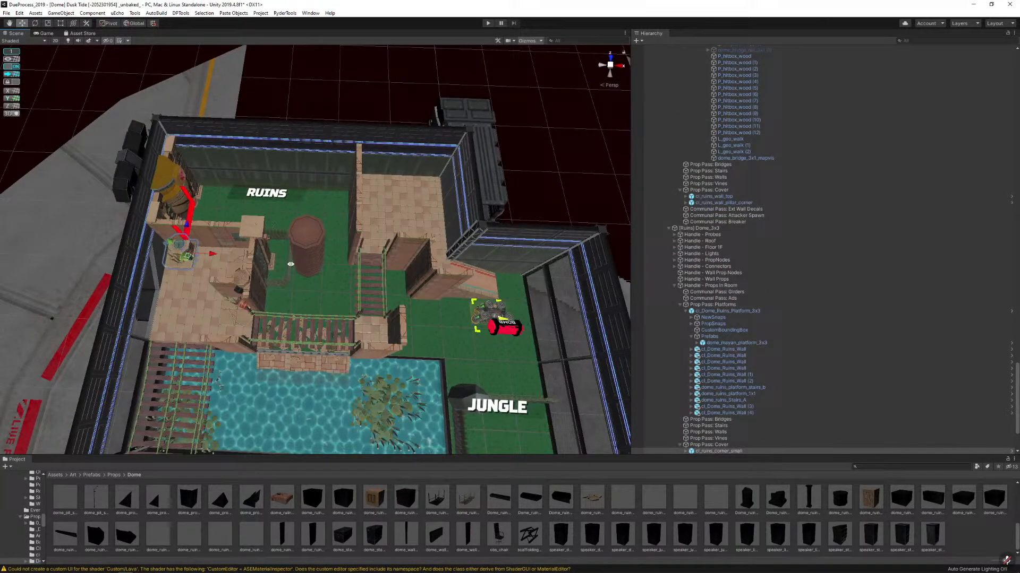
Rotate the small ruins corner prop and fit it into the platform's corner against the outer window and wall
{"action": "key", "text": "f"}
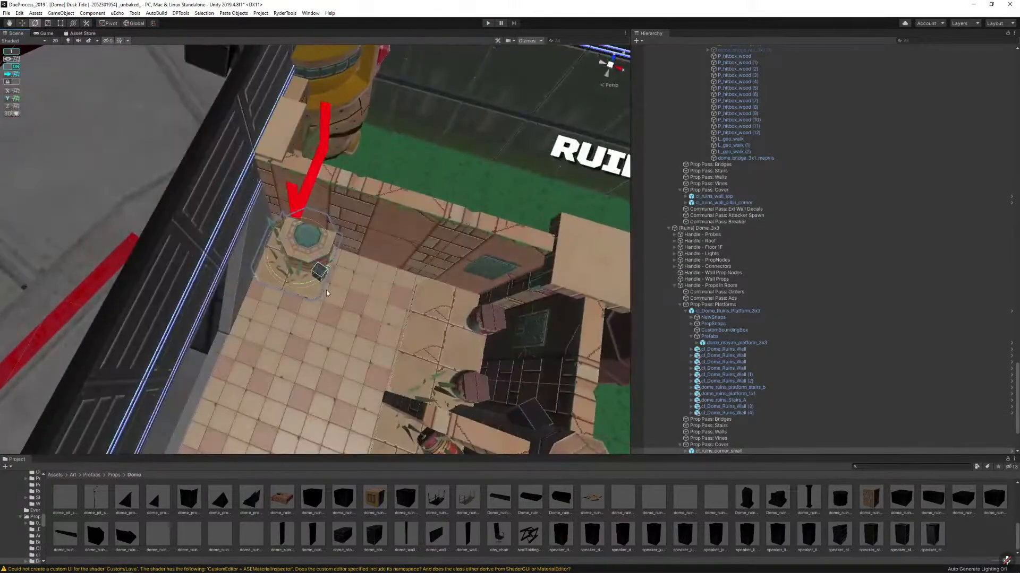
{"action": "key", "text": "e"}
{"action": "left_click_drag", "start_coordinate": [326, 281], "coordinate": [416, 272]}
{"action": "key", "text": "w"}
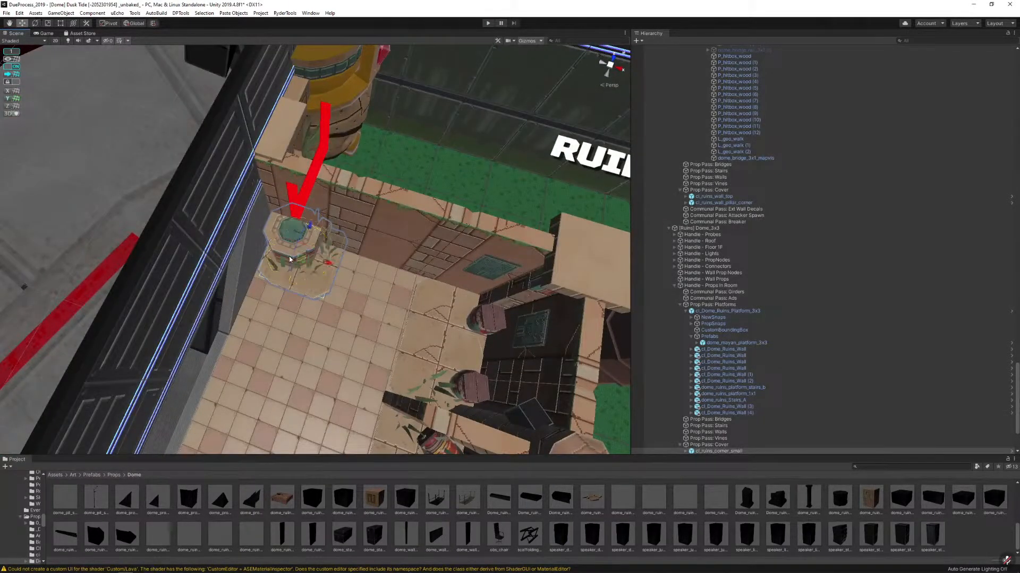
{"action": "left_click_drag", "start_coordinate": [307, 227], "coordinate": [307, 263]}
Examine the ground-level passage between the Ruins walls and the adjoining river bank near the Jungle
{"action": "right_click_drag", "start_coordinate": [306, 263], "coordinate": [339, 253]}
{"action": "key", "text": "s"}
{"action": "key", "text": "d"}
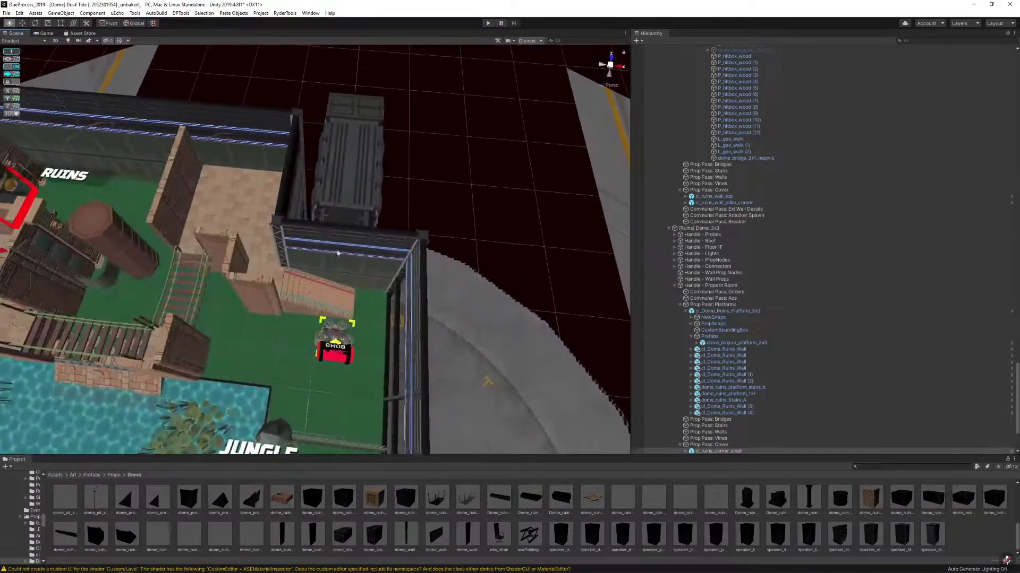
{"action": "left_click", "coordinate": [476, 223]}
{"action": "key", "text": "a"}
{"action": "right_click_drag", "start_coordinate": [476, 223], "coordinate": [436, 118]}
{"action": "key", "text": "w"}
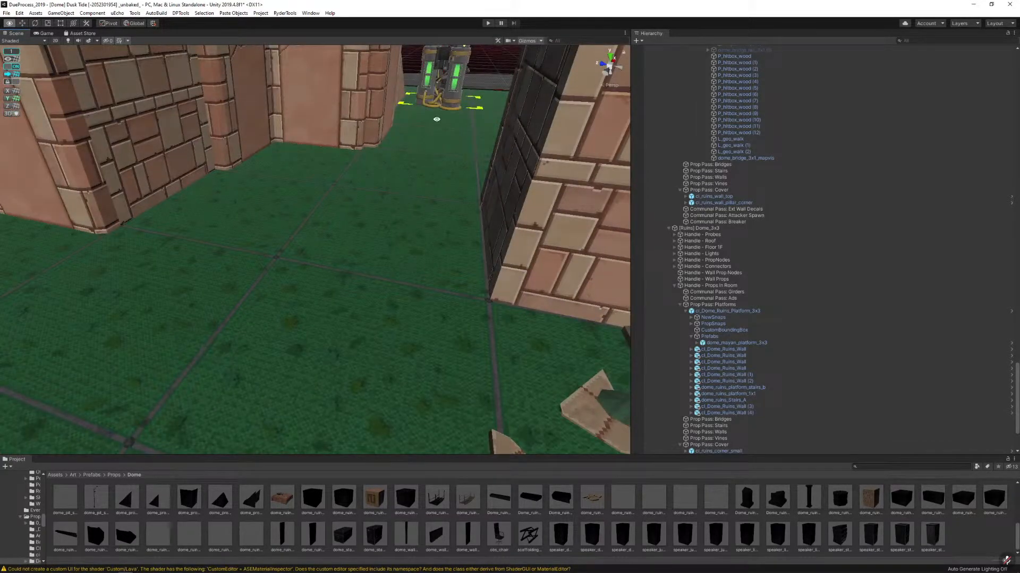
{"action": "key", "text": "d"}
{"action": "right_click_drag", "start_coordinate": [441, 203], "coordinate": [419, 230]}
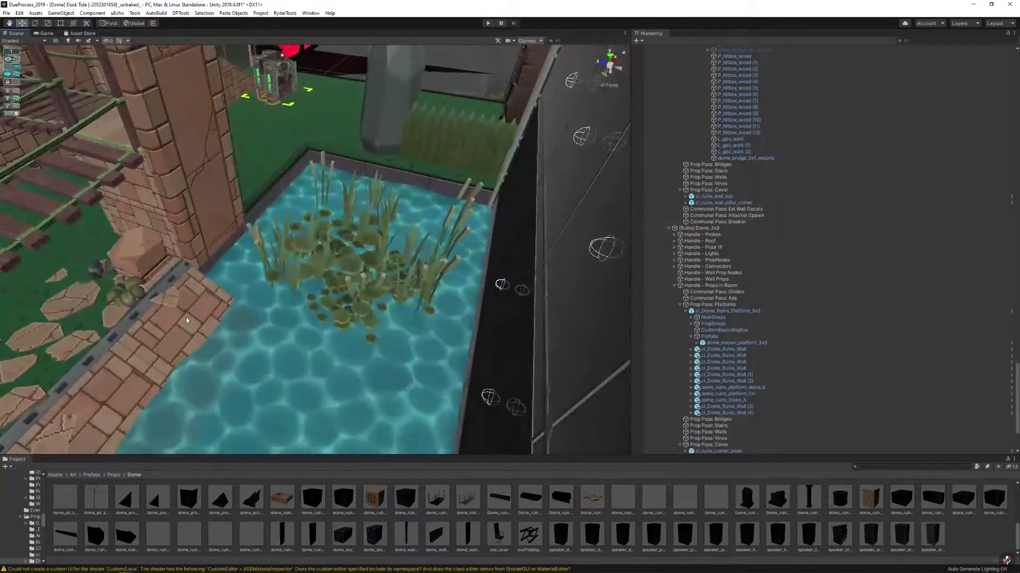
Duplicate the 3x1 river ramp and place the copy farther along the bank, between the 1x1 platform and the Jungle rock
{"action": "left_click", "coordinate": [188, 321]}
{"action": "right_click_drag", "start_coordinate": [188, 321], "coordinate": [225, 300]}
{"action": "key", "text": "ctrl+d"}
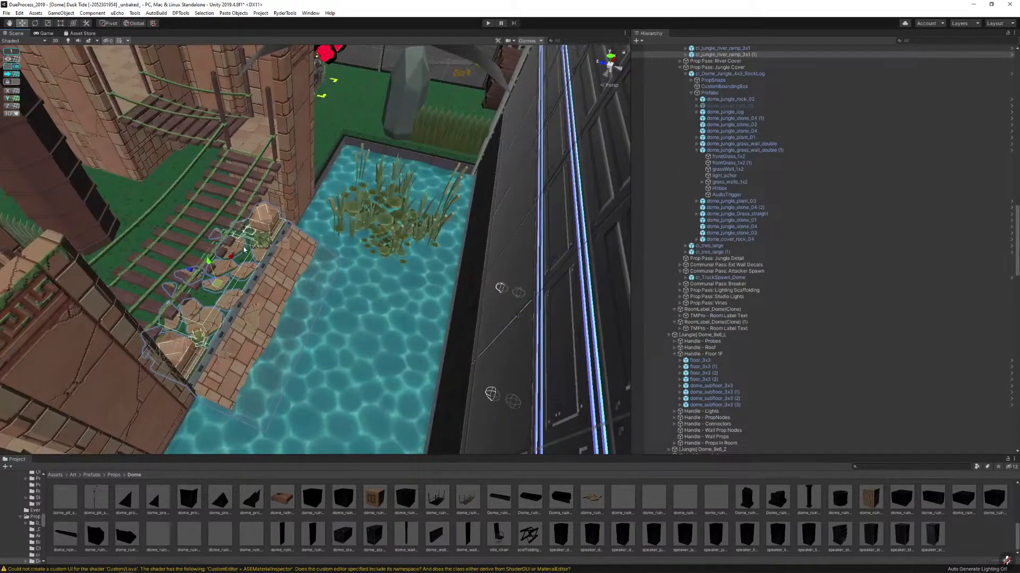
{"action": "left_click_drag", "start_coordinate": [229, 259], "coordinate": [357, 115]}
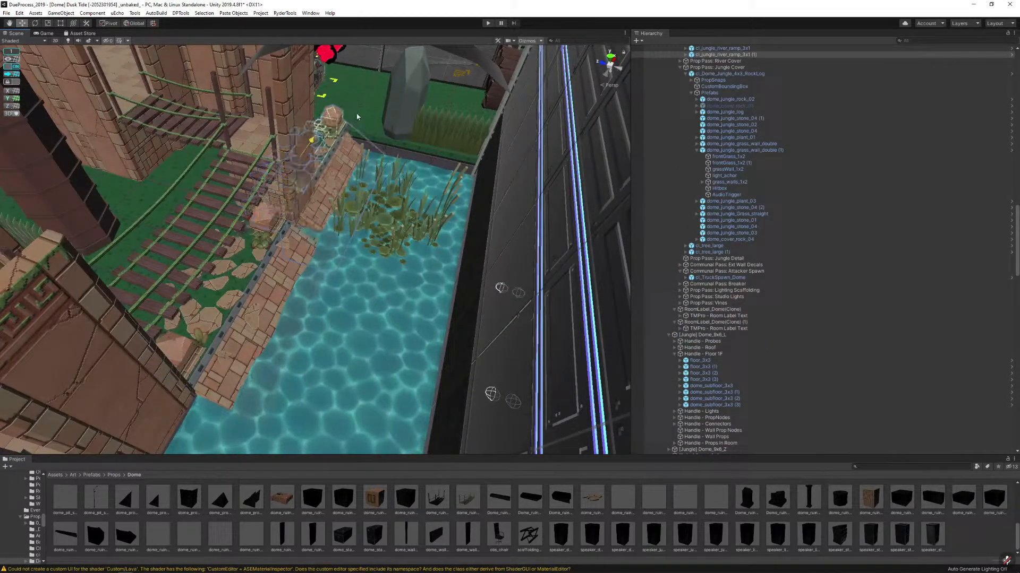
{"action": "key", "text": "d"}
{"action": "right_click_drag", "start_coordinate": [358, 159], "coordinate": [207, 166]}
{"action": "key", "text": "w"}
{"action": "key", "text": "s"}
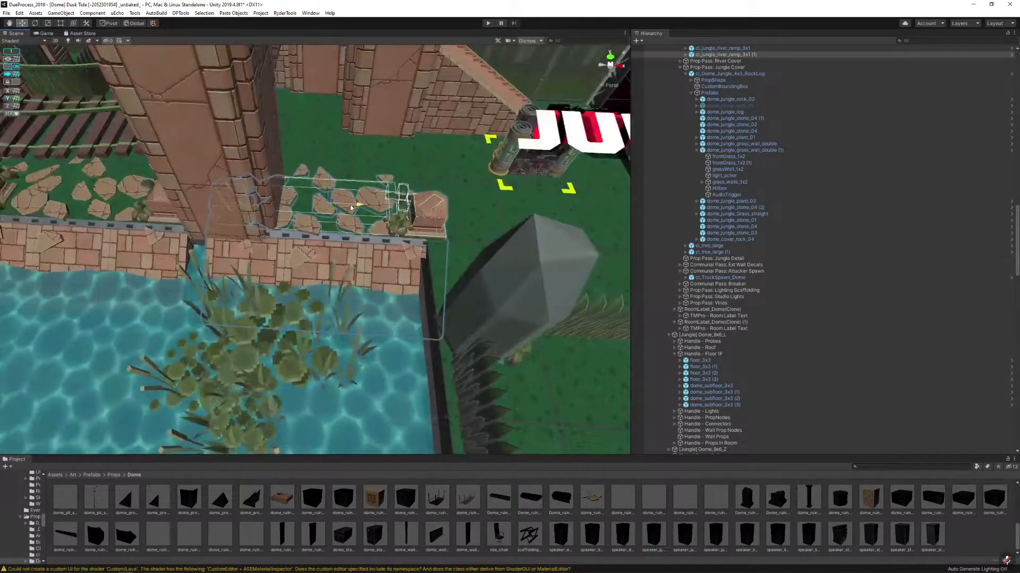
{"action": "left_click_drag", "start_coordinate": [351, 207], "coordinate": [332, 207]}
{"action": "right_click_drag", "start_coordinate": [332, 208], "coordinate": [321, 171]}
{"action": "key", "text": "s"}
{"action": "left_click_drag", "start_coordinate": [351, 189], "coordinate": [287, 203], "text": "alt"}
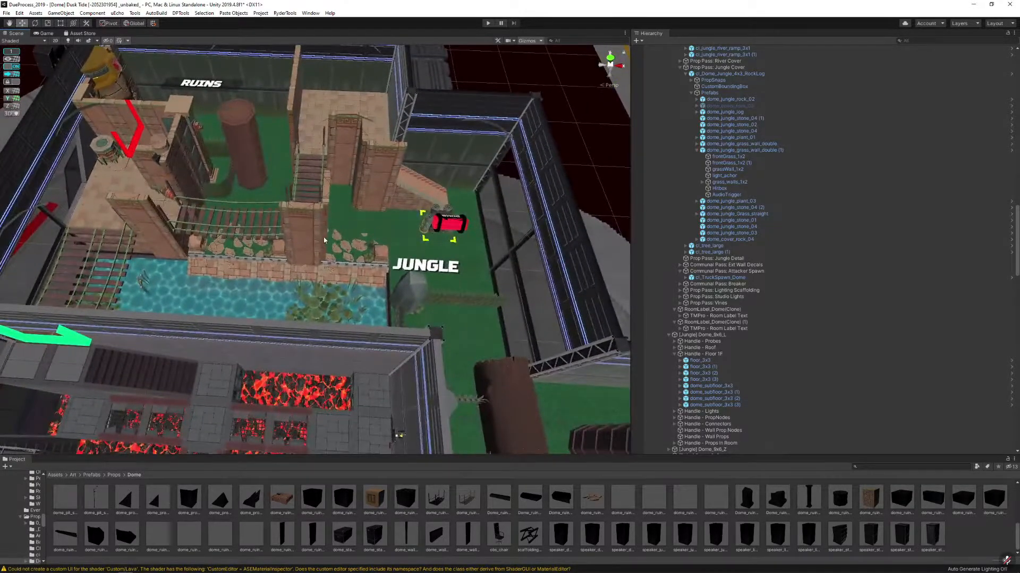
Examine the Ruins layout from above, switching the greybox display on and back off
{"action": "left_click", "coordinate": [273, 269]}
{"action": "key", "text": "f"}
{"action": "right_click_drag", "start_coordinate": [303, 263], "coordinate": [321, 334]}
{"action": "left_click", "coordinate": [449, 170]}
{"action": "key", "text": "alt+g"}
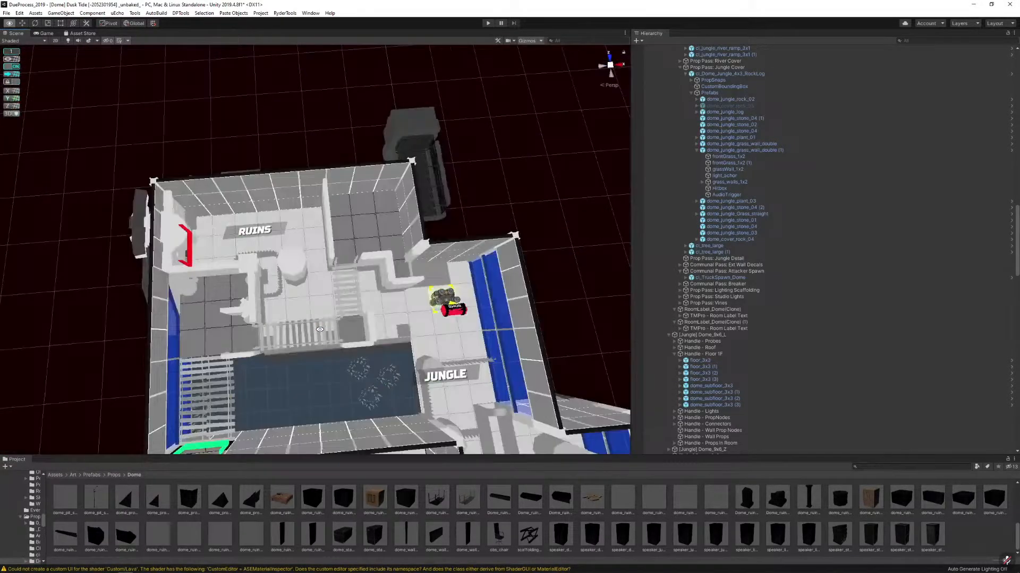
{"action": "key", "text": "alt+g"}
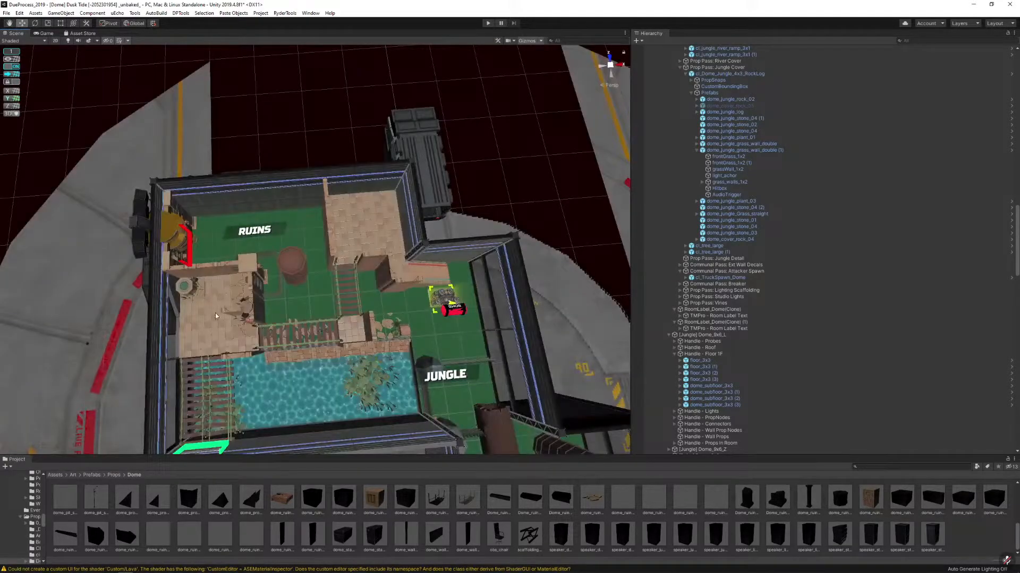
Place another small ruins corner prop on the platform beside the truck and replace it with the altar top prefab
{"action": "left_click", "coordinate": [372, 225]}
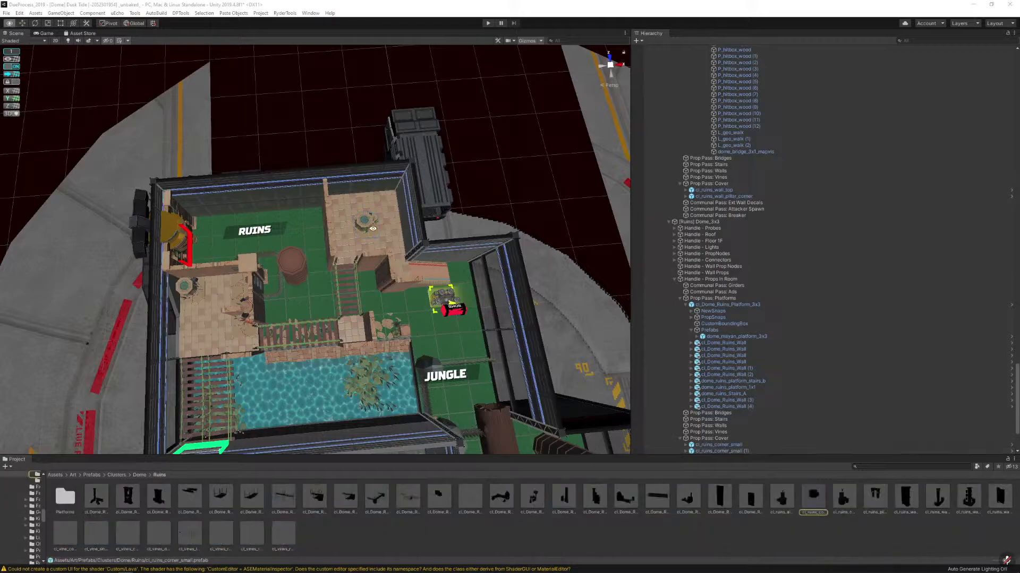
{"action": "left_click", "coordinate": [373, 228]}
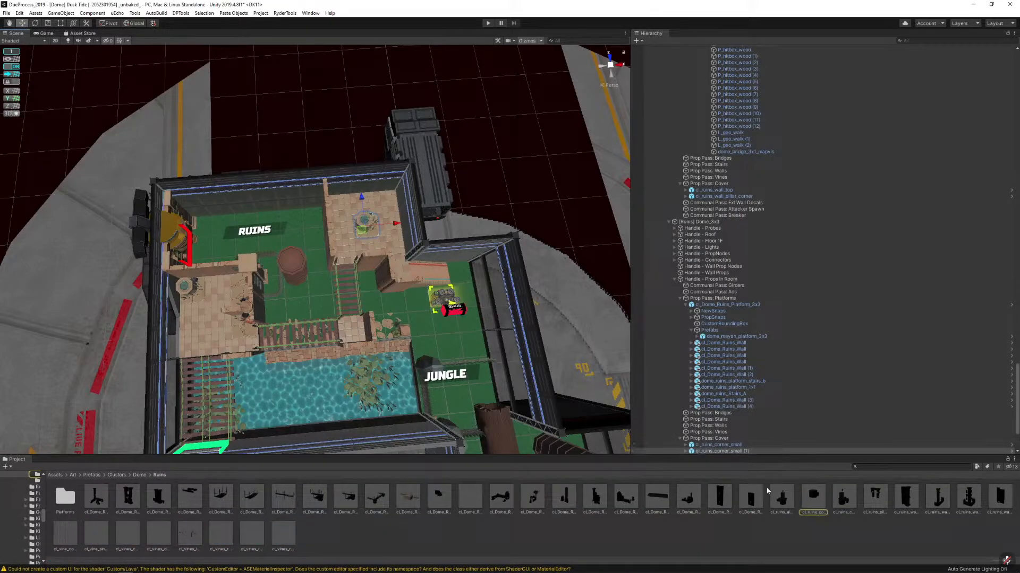
{"action": "key", "text": "alt+r"}
{"action": "left_click_drag", "start_coordinate": [781, 497], "coordinate": [280, 203]}
{"action": "left_click", "coordinate": [390, 387]}
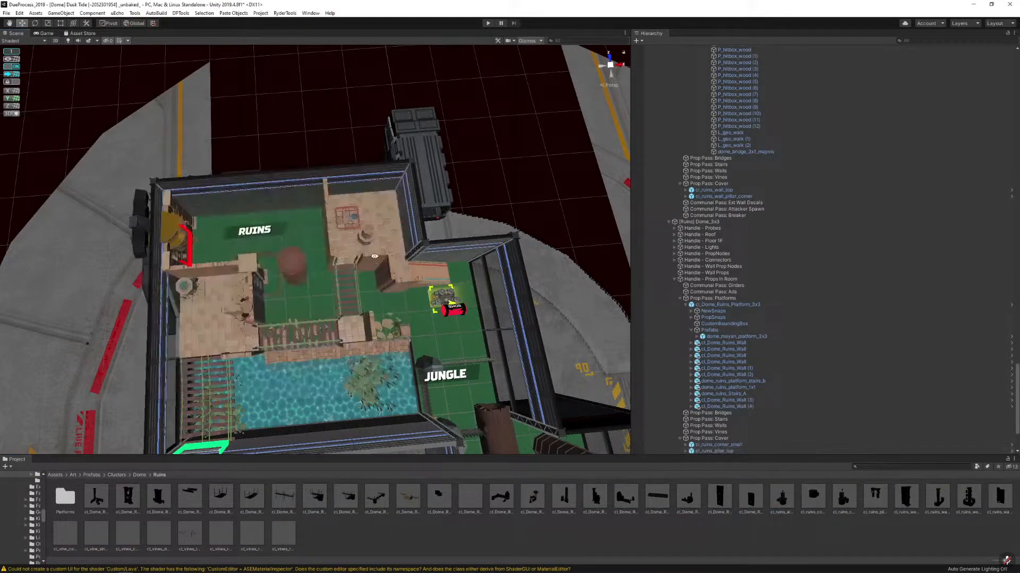
Rotate the altar top cluster and reposition it on the platform so its stone cover stands nearer the dividing wall
{"action": "key", "text": "w"}
{"action": "right_click_drag", "start_coordinate": [340, 234], "coordinate": [425, 280]}
{"action": "key", "text": "e"}
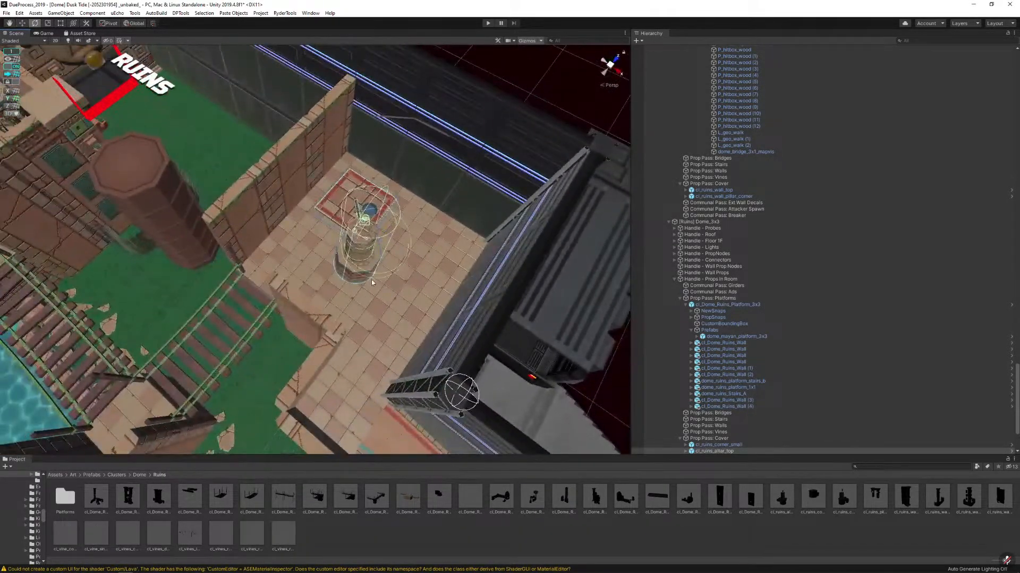
{"action": "left_click_drag", "start_coordinate": [481, 284], "coordinate": [682, 272]}
{"action": "key", "text": "w"}
{"action": "right_click_drag", "start_coordinate": [419, 241], "coordinate": [260, 242]}
{"action": "left_click_drag", "start_coordinate": [322, 258], "coordinate": [353, 284]}
{"action": "right_click_drag", "start_coordinate": [352, 280], "coordinate": [351, 280]}
{"action": "mouse_move", "coordinate": [343, 276]}
{"action": "left_mouse_down"}
{"action": "mouse_move", "coordinate": [349, 289]}
{"action": "mouse_move", "coordinate": [354, 281]}
{"action": "mouse_move", "coordinate": [345, 296]}
{"action": "left_mouse_up"}
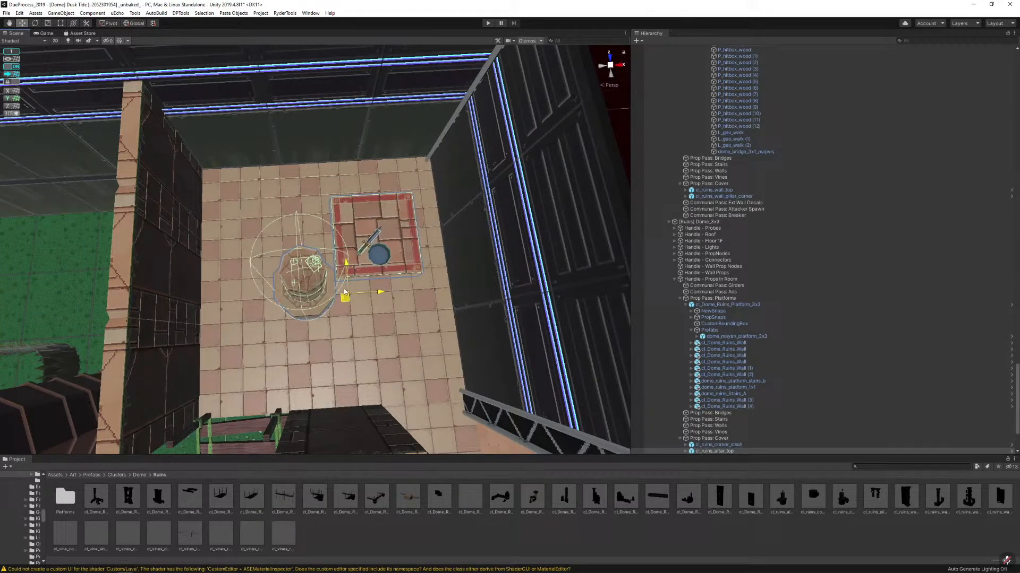
{"action": "key", "text": "s"}
{"action": "right_click_drag", "start_coordinate": [344, 286], "coordinate": [349, 256]}
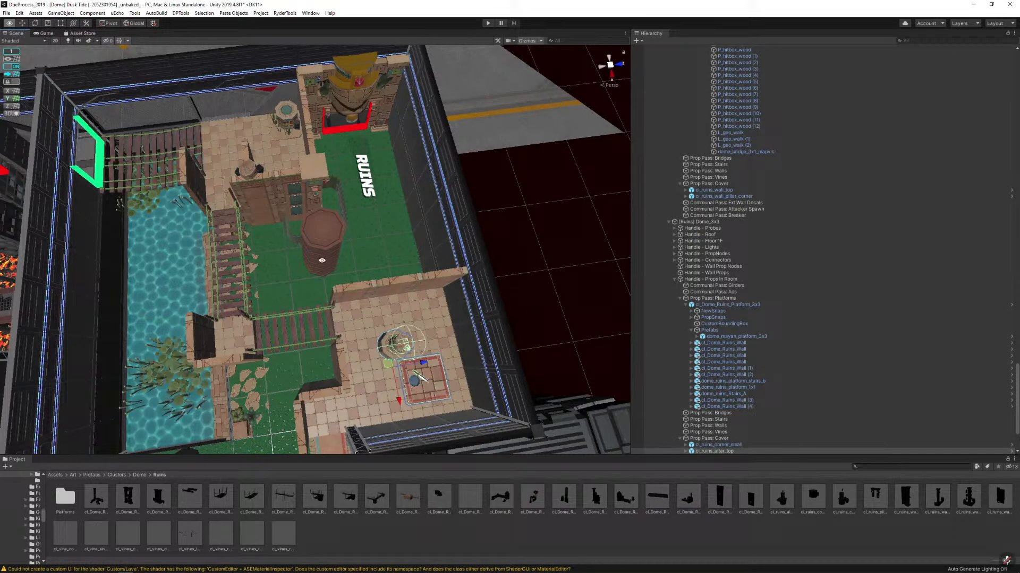
Examine the revised Ruins cover from several angles and in relation to the whole level
{"action": "left_click", "coordinate": [467, 229]}
{"action": "left_click_drag", "start_coordinate": [468, 229], "coordinate": [476, 186], "text": "alt"}
{"action": "scroll", "coordinate": [475, 185], "scroll_direction": "up", "scroll_amount": 2}
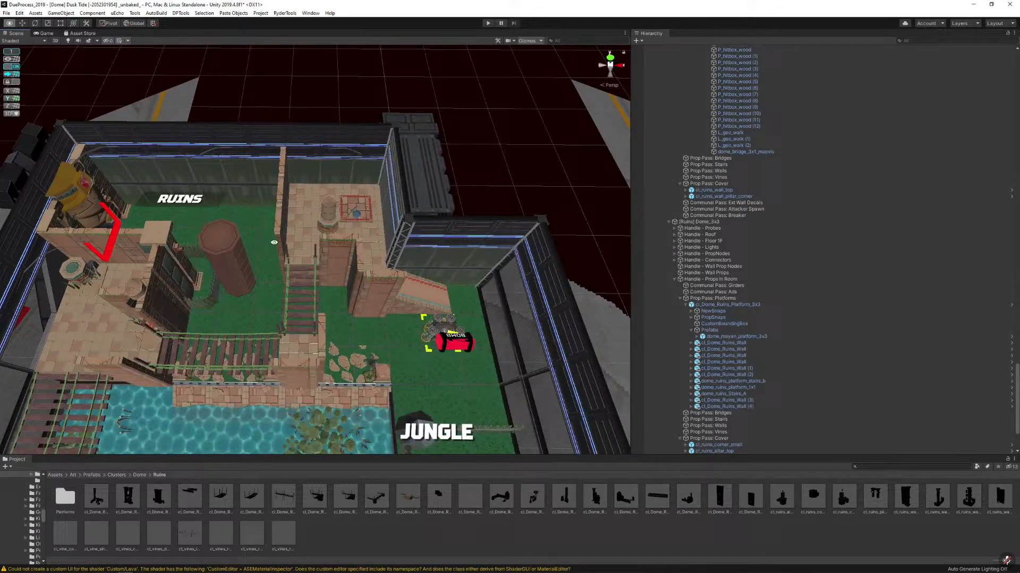
{"action": "scroll", "coordinate": [337, 225], "scroll_direction": "down", "scroll_amount": 4}
{"action": "left_click_drag", "start_coordinate": [336, 225], "coordinate": [335, 273], "text": "alt"}
{"action": "scroll", "coordinate": [336, 273], "scroll_direction": "down", "scroll_amount": 7}
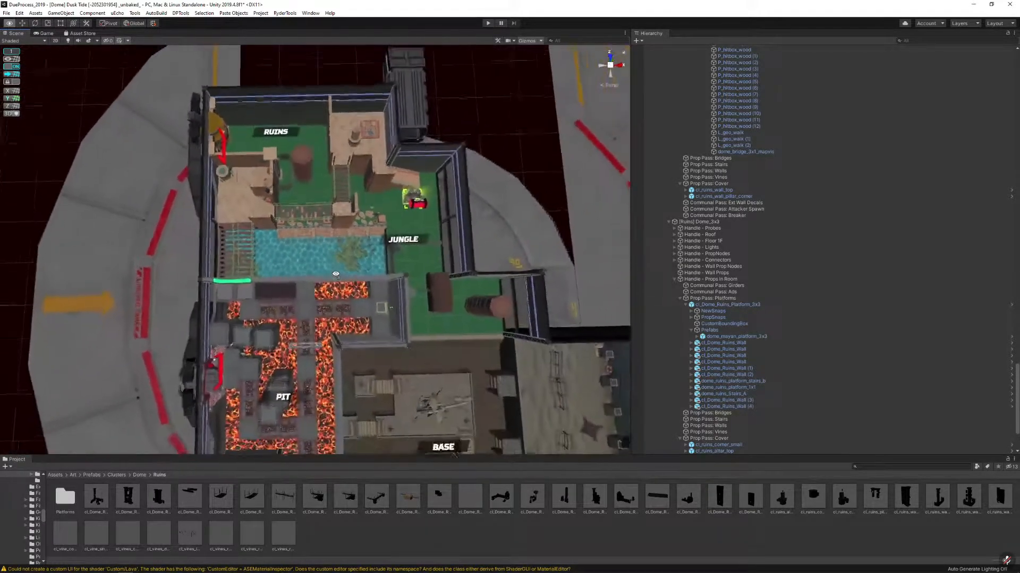
{"action": "middle_click_drag", "start_coordinate": [346, 212], "coordinate": [313, 210]}
{"action": "scroll", "coordinate": [314, 209], "scroll_direction": "down", "scroll_amount": 3}
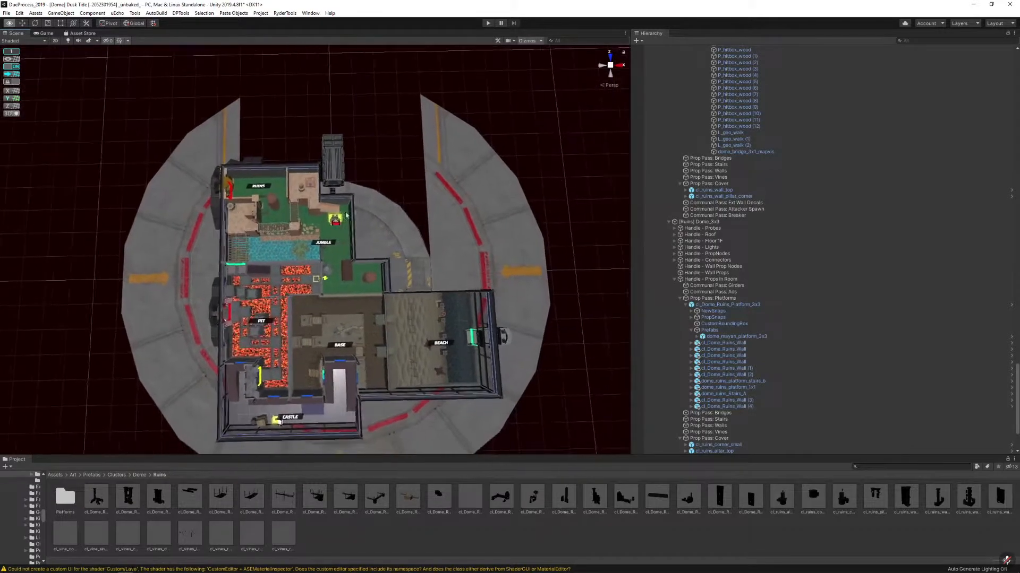
Save the scene with the new Ruins props and river ramp
{"action": "left_click", "coordinate": [7, 13]}
{"action": "left_click", "coordinate": [19, 42]}
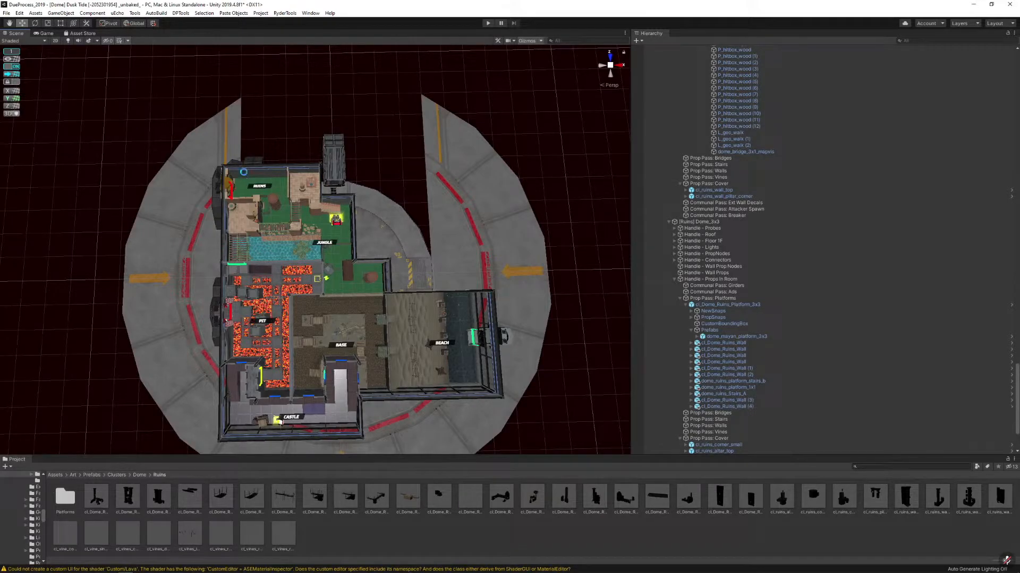
{"action": "key", "text": "alt"}
{"action": "key", "text": "w"}
{"action": "key", "text": "alt"}
Replace the large tree standing in the Ruins room with the cl_tree_thin prefab
{"action": "left_click", "coordinate": [276, 204]}
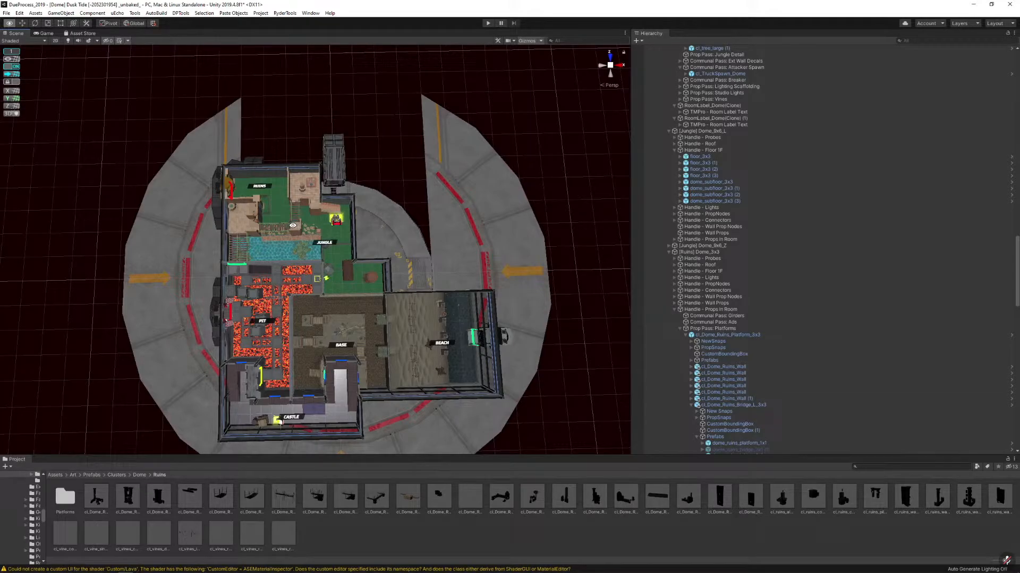
{"action": "key", "text": "ctrl+z"}
{"action": "key", "text": "alt+Tab"}
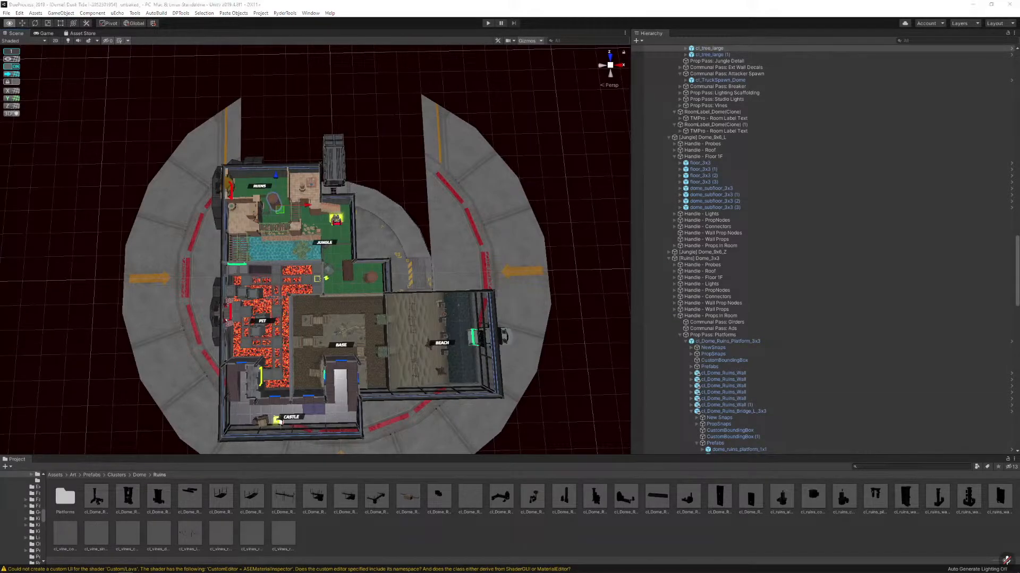
{"action": "left_click", "coordinate": [274, 202]}
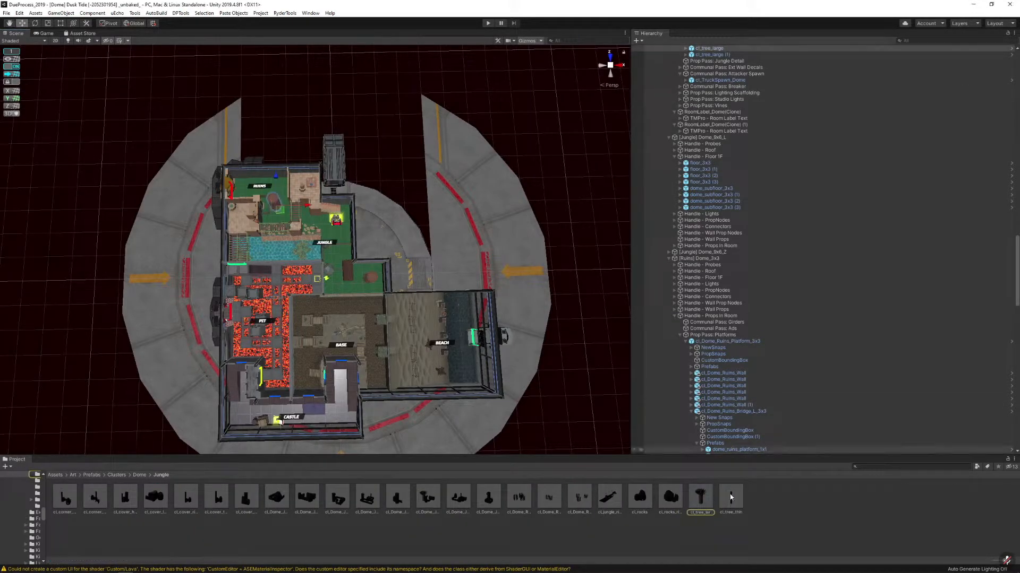
{"action": "key", "text": "ctrl+shift+r"}
{"action": "left_click_drag", "start_coordinate": [731, 496], "coordinate": [336, 247]}
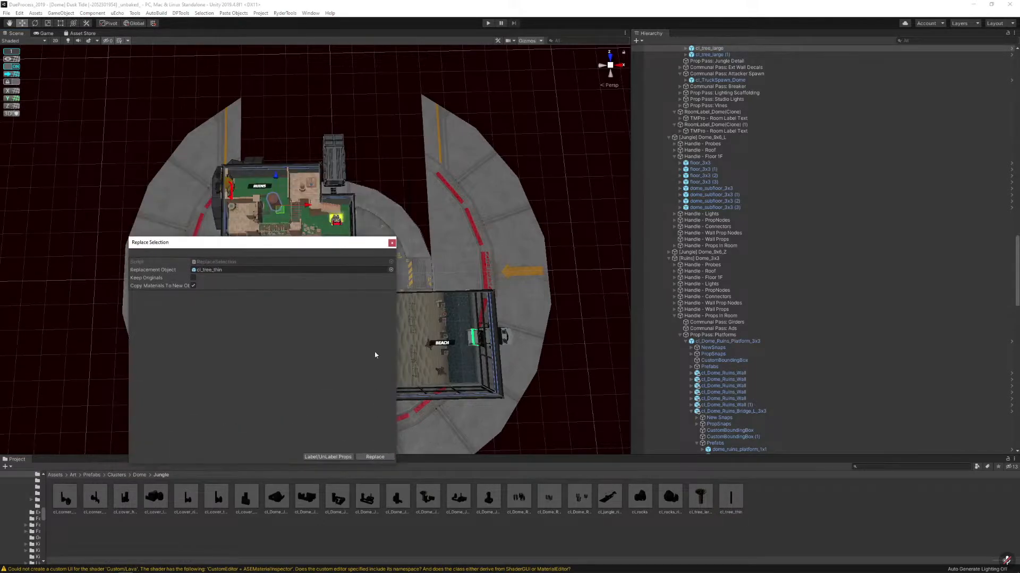
{"action": "left_click", "coordinate": [386, 456]}
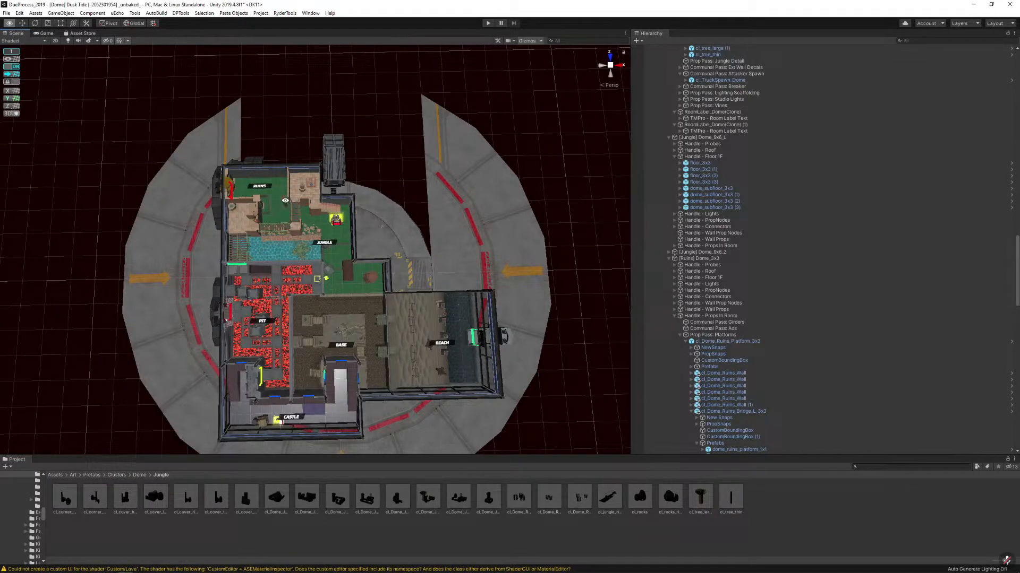
Reposition the thin tree near the Ruins dividing wall and lower it so its base sinks slightly into the floor
{"action": "key", "text": "f"}
{"action": "left_click_drag", "start_coordinate": [268, 270], "coordinate": [242, 172]}
{"action": "key", "text": "s"}
{"action": "right_click_drag", "start_coordinate": [246, 191], "coordinate": [260, 240]}
{"action": "left_click", "coordinate": [292, 130]}
{"action": "key", "text": "s"}
{"action": "key", "text": "w"}
{"action": "right_click_drag", "start_coordinate": [190, 233], "coordinate": [192, 241]}
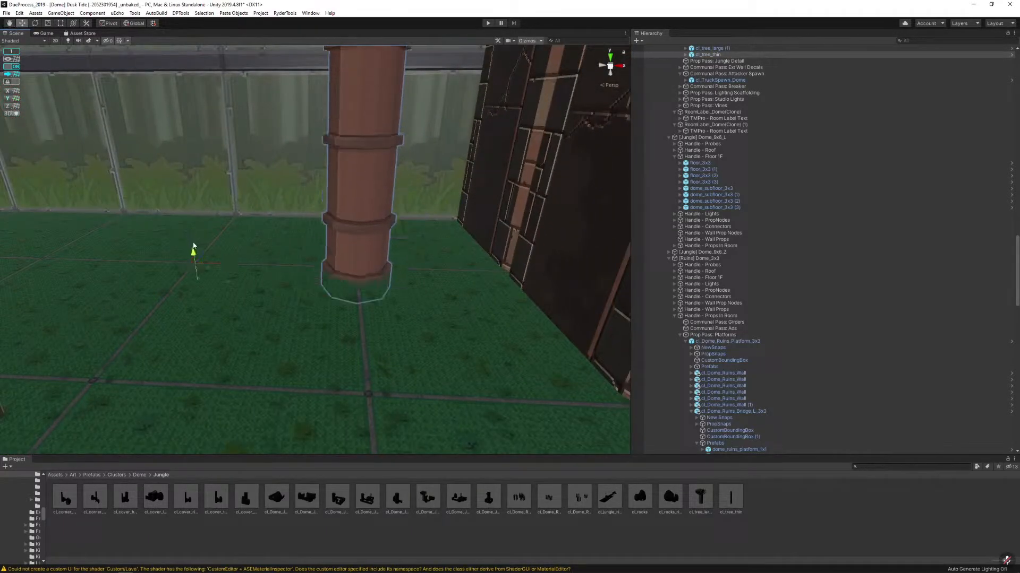
Save the scene with the thin tree in the Ruins room
{"action": "right_click_drag", "start_coordinate": [346, 205], "coordinate": [315, 248], "text": "alt"}
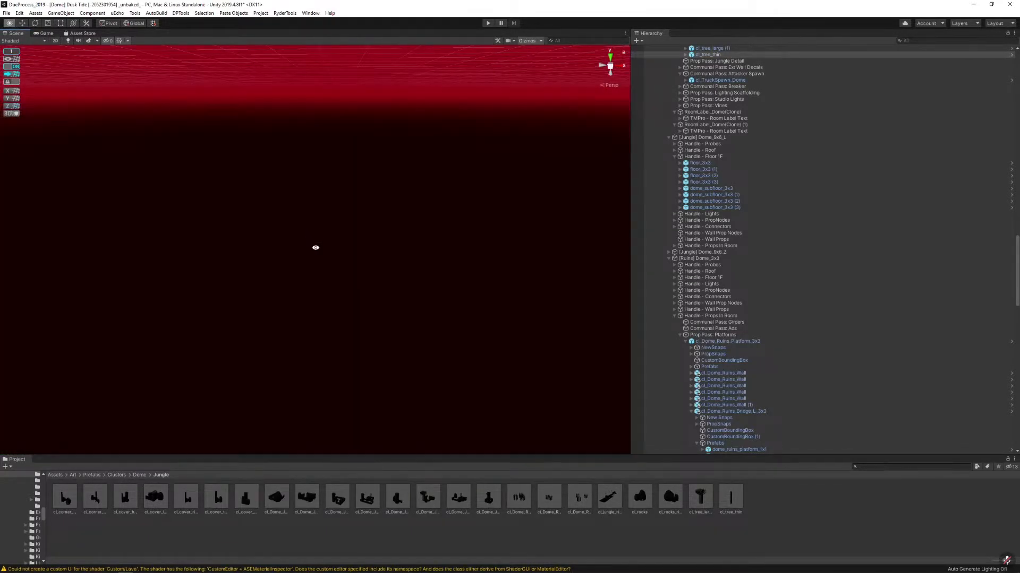
{"action": "key", "text": "f"}
{"action": "left_click_drag", "start_coordinate": [366, 241], "coordinate": [404, 284], "text": "alt"}
{"action": "scroll", "coordinate": [375, 327], "scroll_direction": "down", "scroll_amount": 12, "text": "alt"}
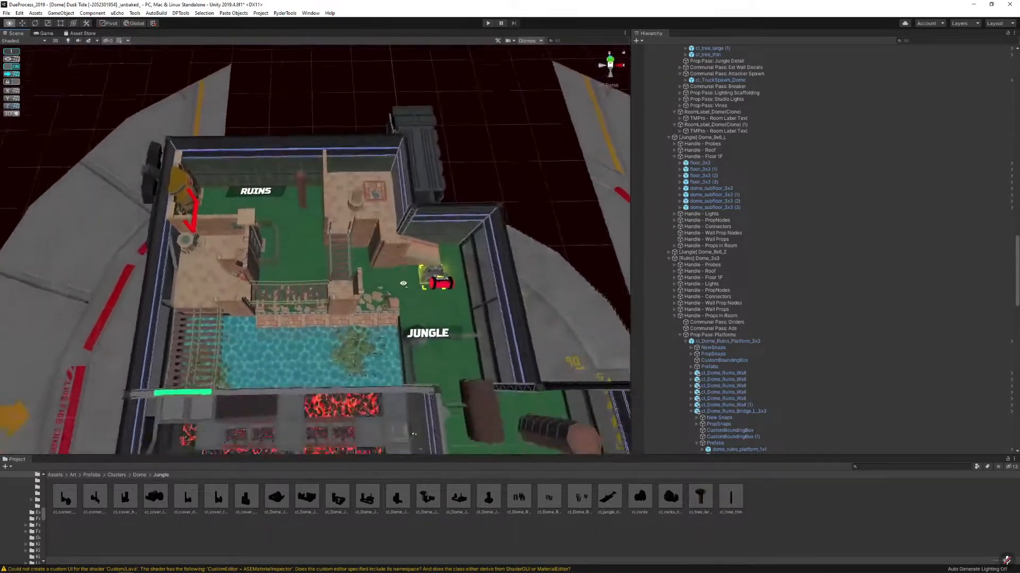
{"action": "scroll", "coordinate": [403, 284], "scroll_direction": "down", "scroll_amount": 8, "text": "alt"}
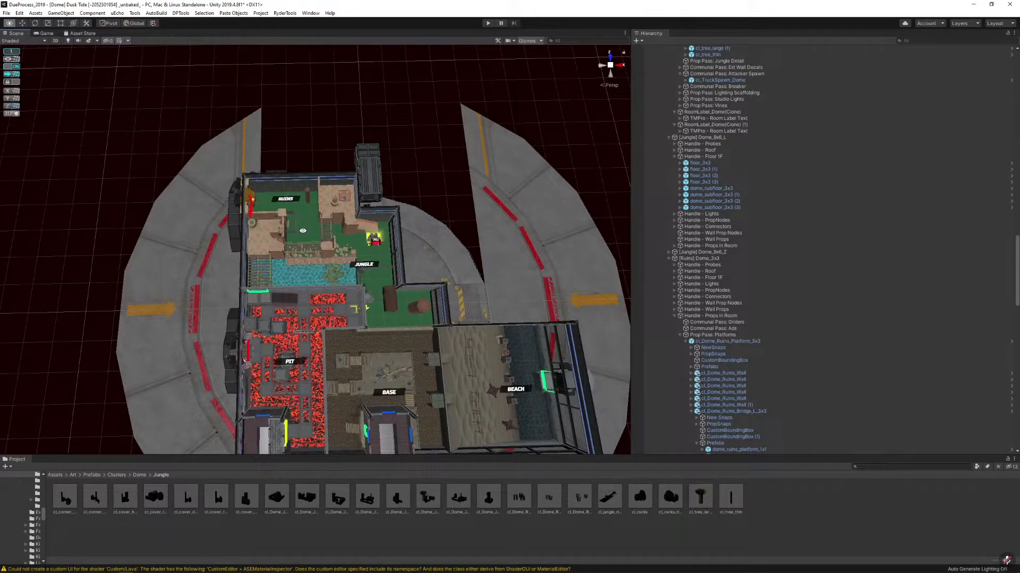
{"action": "left_click", "coordinate": [6, 12]}
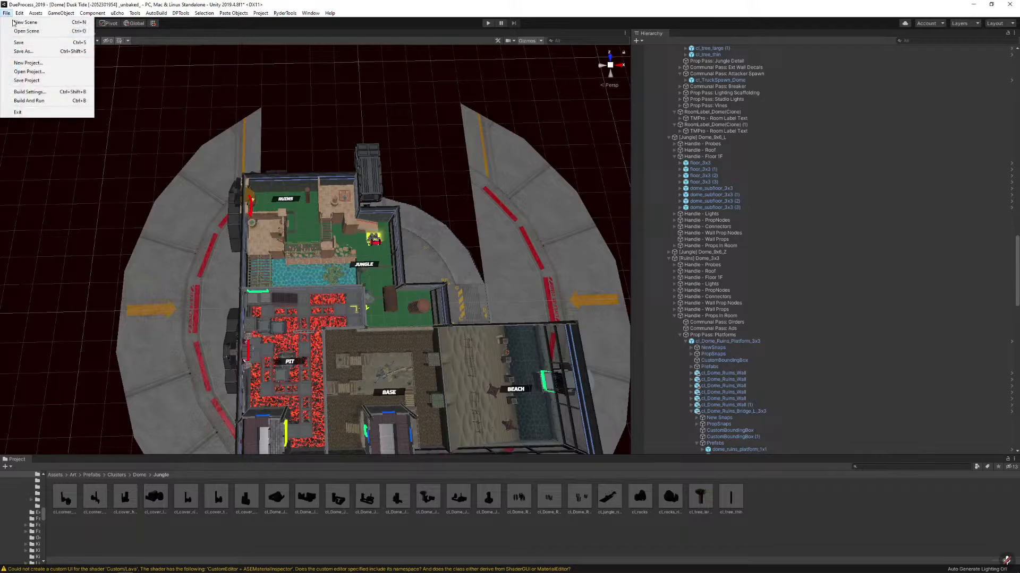
{"action": "left_click", "coordinate": [20, 43]}
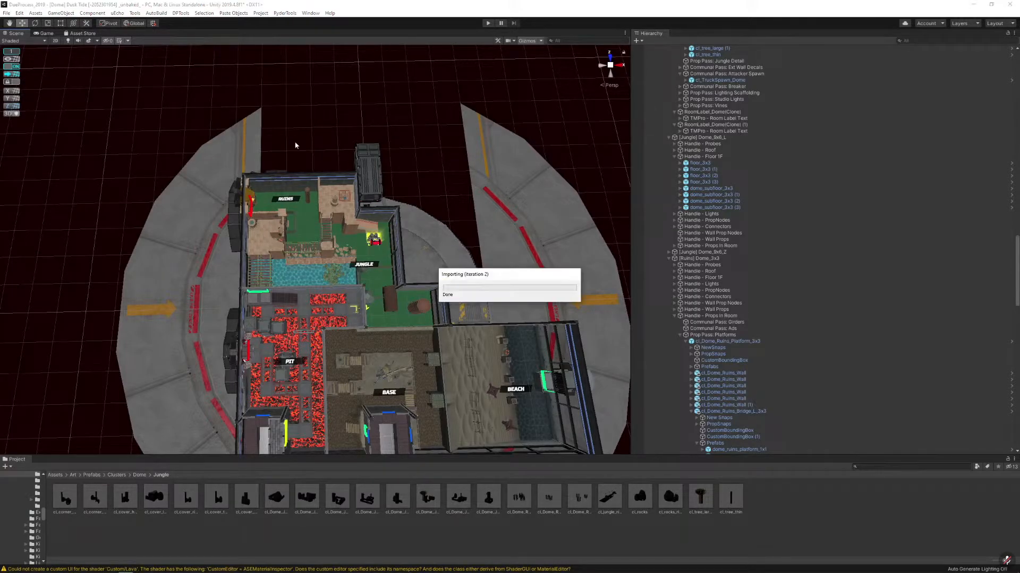
Switch the scene display from the textured level to the plain map geometry
{"action": "key", "text": "alt"}
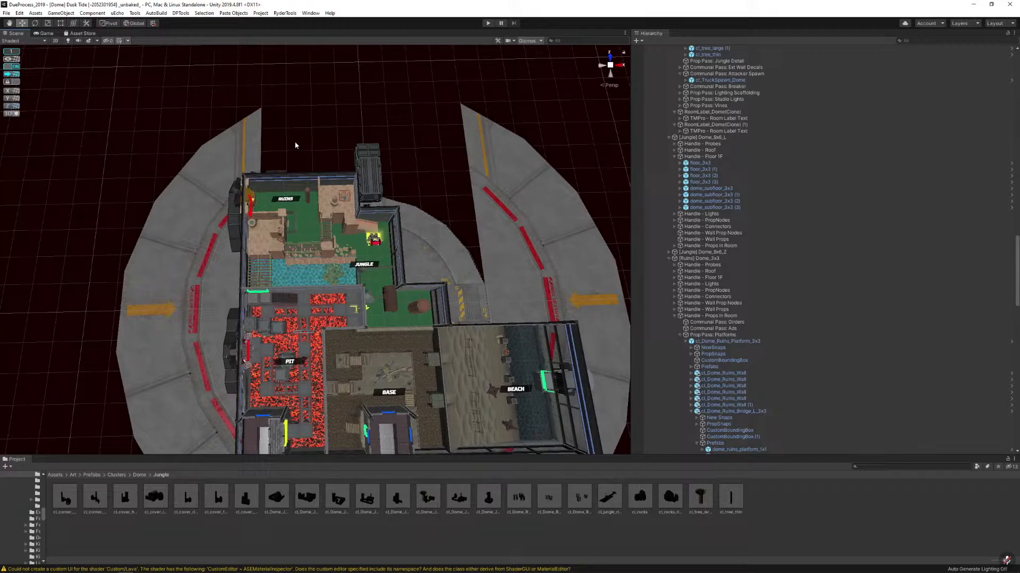
{"action": "key", "text": "alt"}
{"action": "key", "text": "alt+g"}
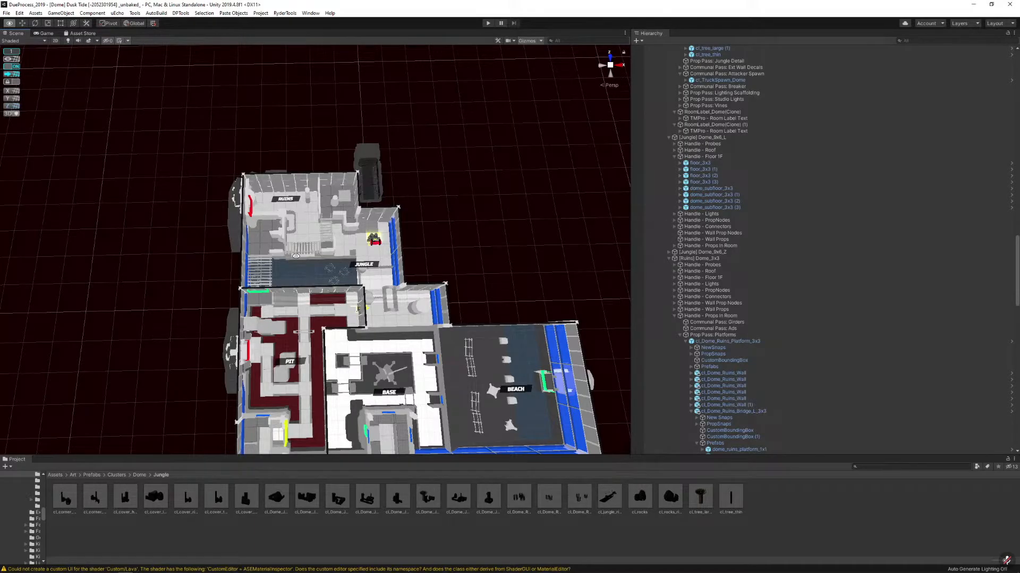
{"action": "right_click_drag", "start_coordinate": [352, 243], "coordinate": [485, 266]}
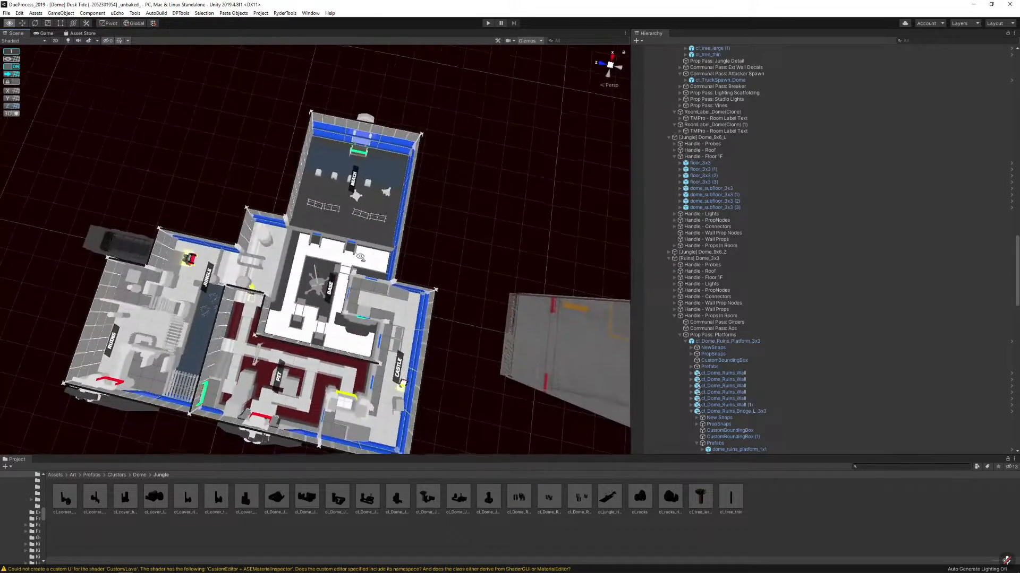
Deactivate the tall map-visible mesh in both pillboxes on the wall between Base and Beach
{"action": "key", "text": "w"}
{"action": "right_click_drag", "start_coordinate": [360, 251], "coordinate": [373, 201]}
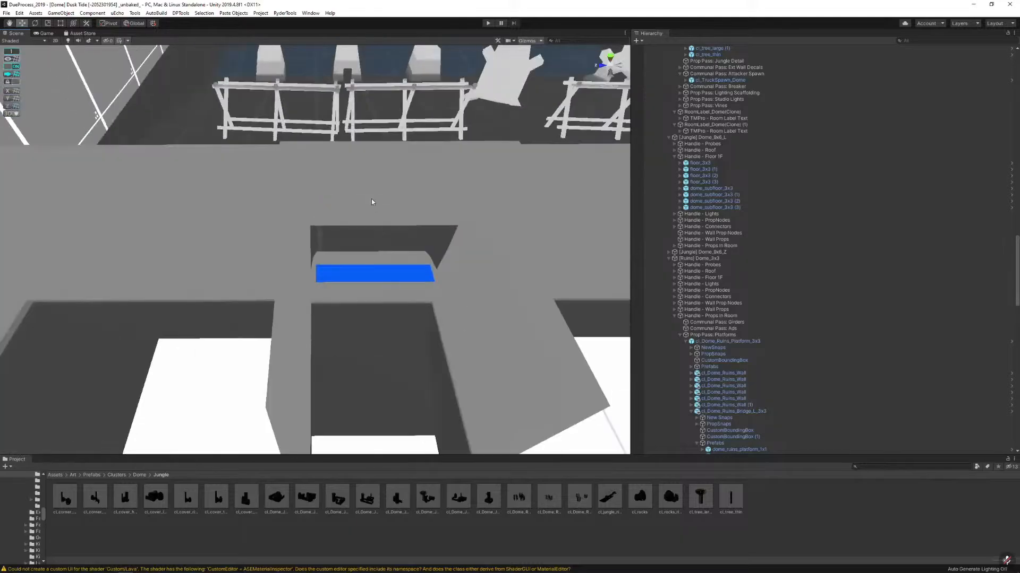
{"action": "left_click", "coordinate": [374, 201]}
{"action": "key", "text": "alt+shift+a"}
{"action": "key", "text": "d"}
{"action": "right_click_drag", "start_coordinate": [467, 162], "coordinate": [277, 196]}
{"action": "left_click", "coordinate": [448, 166]}
{"action": "left_click", "coordinate": [448, 166]}
{"action": "key", "text": "alt+shift+a"}
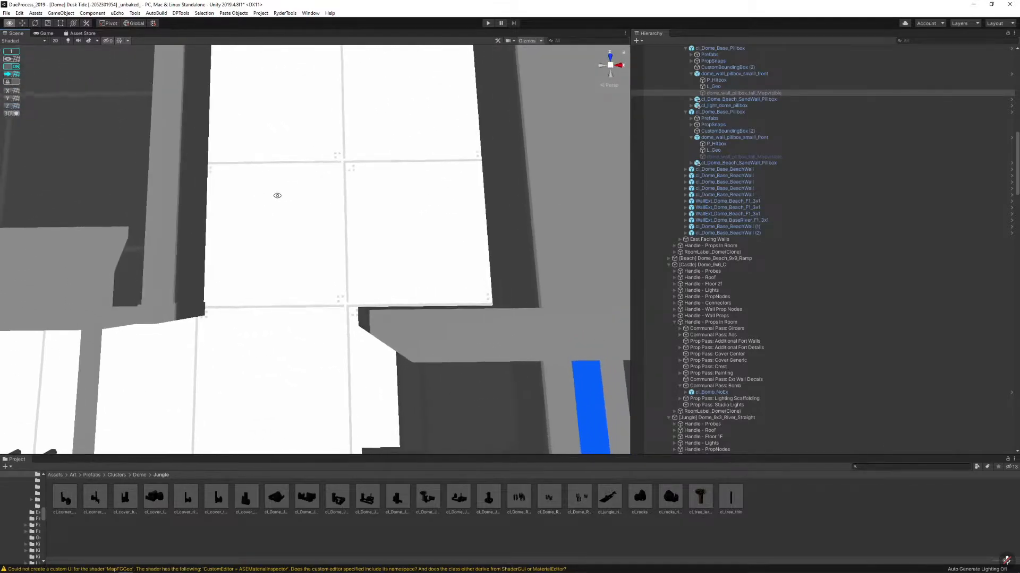
{"action": "scroll", "coordinate": [345, 186], "scroll_direction": "down", "scroll_amount": 15}
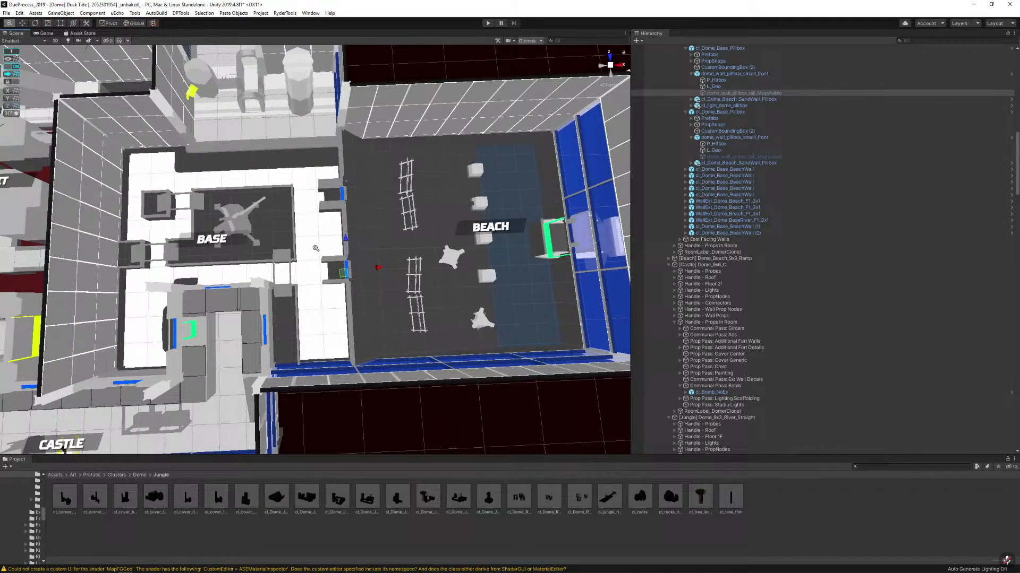
Undo the deactivation of the tall map-visible meshes in the two Base pillboxes
{"action": "scroll", "coordinate": [315, 248], "scroll_direction": "down", "scroll_amount": 10}
{"action": "left_click", "coordinate": [341, 375]}
{"action": "right_click_drag", "start_coordinate": [342, 372], "coordinate": [357, 304]}
{"action": "key", "text": "w"}
{"action": "key", "text": "s"}
{"action": "key", "text": "ctrl+z"}
{"action": "key", "text": "ctrl+z"}
{"action": "key", "text": "ctrl+z"}
{"action": "key", "text": "ctrl+z"}
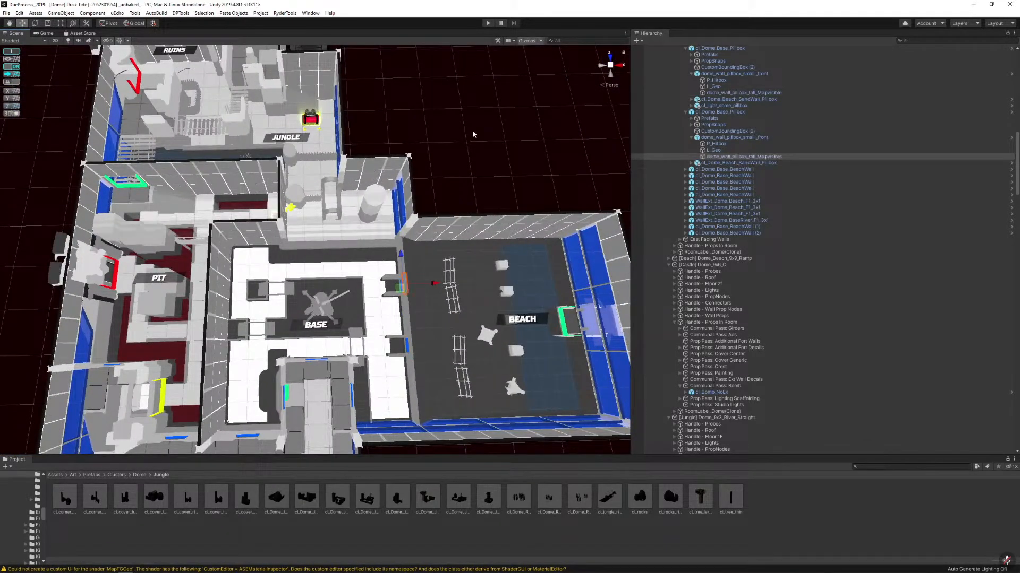
Redo the deactivation of both pillboxes' tall map-visible meshes and clear the selection
{"action": "left_click", "coordinate": [473, 135]}
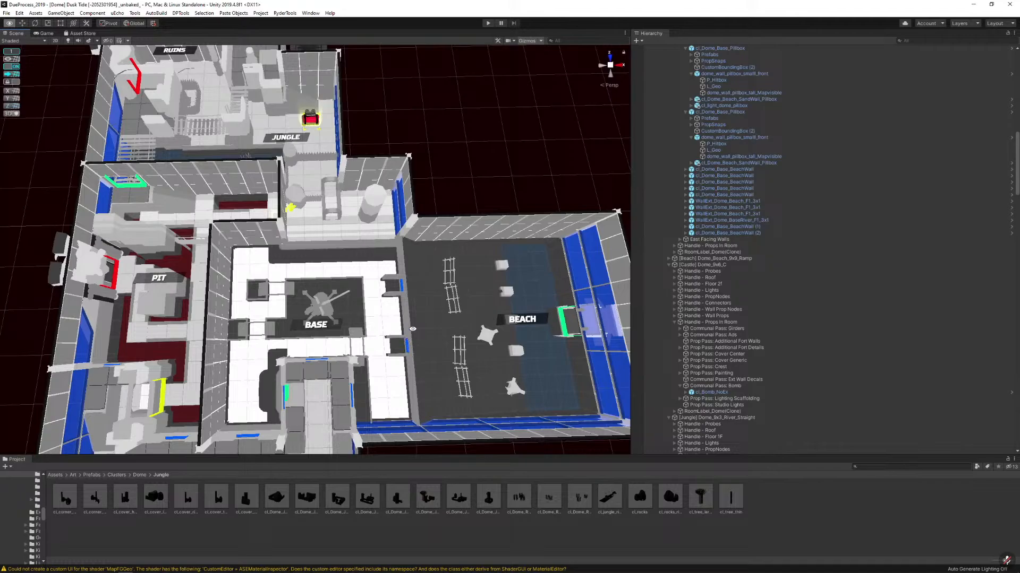
{"action": "key", "text": "w"}
{"action": "key", "text": "ctrl+y"}
{"action": "key", "text": "ctrl+y"}
{"action": "key", "text": "ctrl+y"}
{"action": "key", "text": "ctrl+y"}
{"action": "key", "text": "ctrl+y"}
{"action": "left_click", "coordinate": [451, 185]}
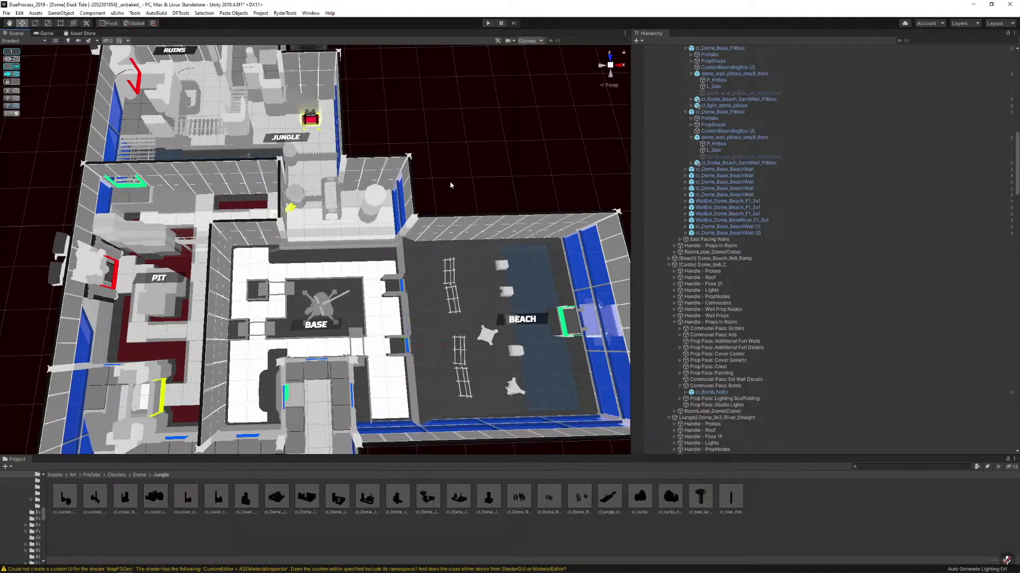
Return the scene display from the plain map geometry to the fully textured level
{"action": "key", "text": "d"}
{"action": "right_click_drag", "start_coordinate": [452, 186], "coordinate": [359, 196]}
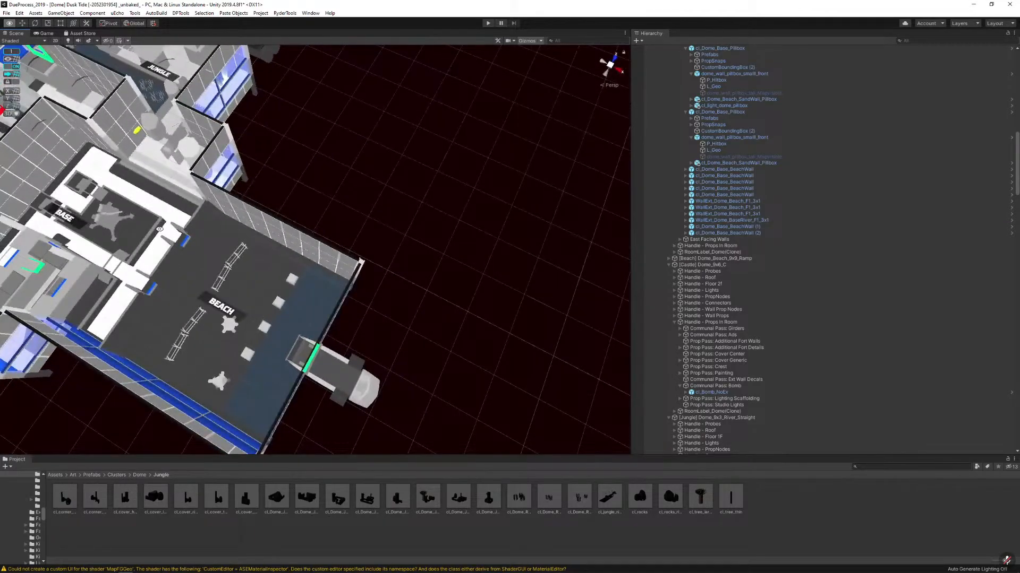
{"action": "right_click_drag", "start_coordinate": [179, 241], "coordinate": [321, 263]}
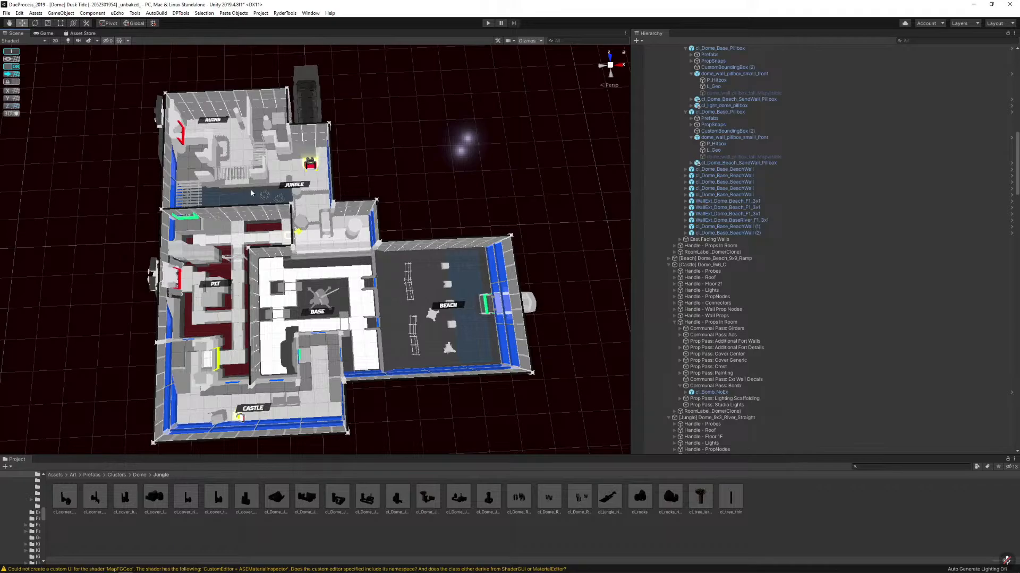
{"action": "right_click", "coordinate": [251, 191]}
{"action": "right_click", "coordinate": [251, 190]}
{"action": "right_click", "coordinate": [250, 190]}
{"action": "key", "text": "alt+2"}
{"action": "key", "text": "alt+1"}
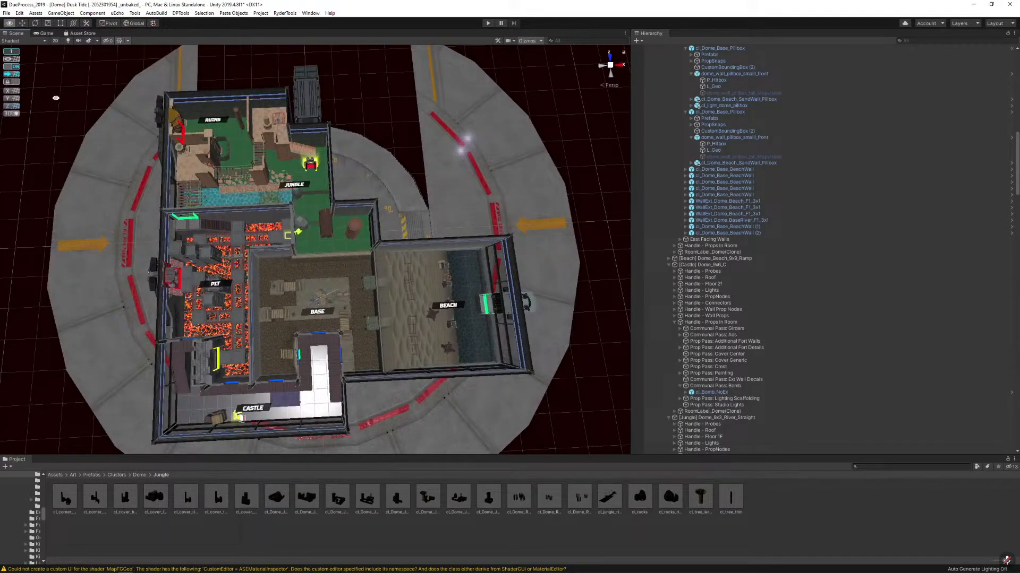
Save the scene with the pillboxes' tall map-visible meshes deactivated
{"action": "left_click", "coordinate": [6, 13]}
{"action": "left_click", "coordinate": [20, 43]}
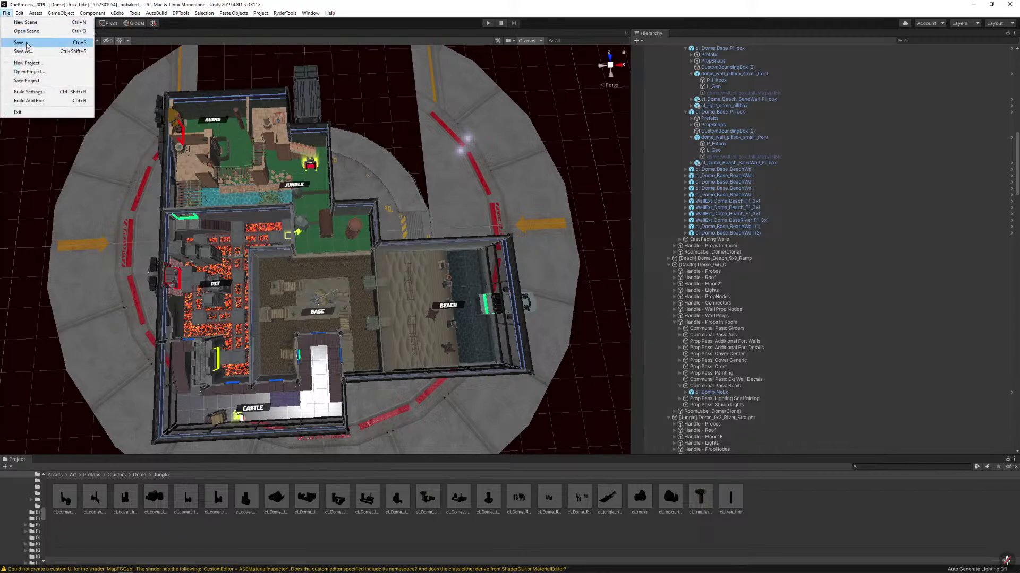
{"action": "left_click", "coordinate": [24, 43]}
{"action": "left_click_drag", "start_coordinate": [200, 100], "coordinate": [208, 114], "text": "alt"}
{"action": "middle_click_drag", "start_coordinate": [213, 114], "coordinate": [252, 123]}
{"action": "scroll", "coordinate": [254, 122], "scroll_direction": "down", "scroll_amount": 3}
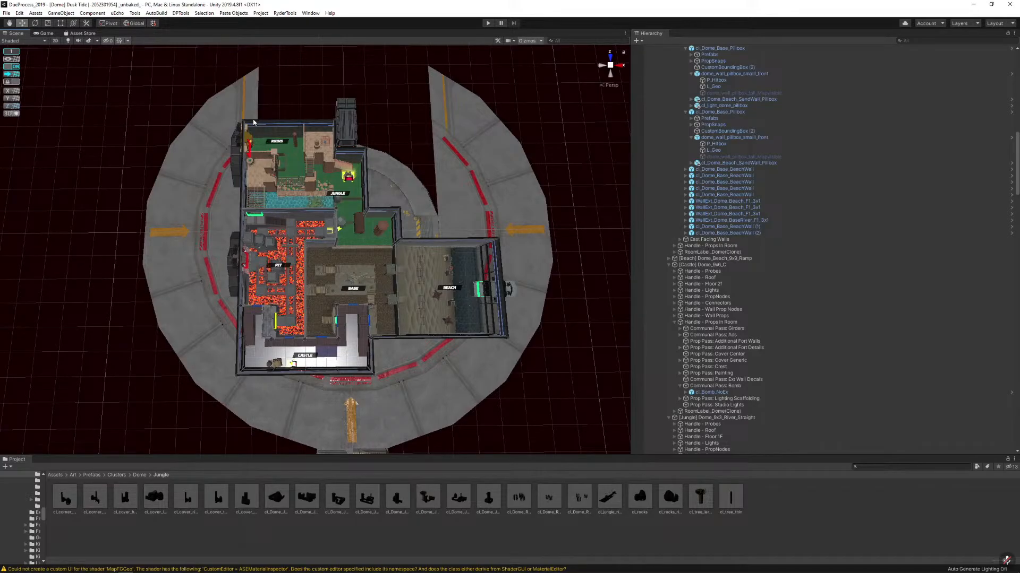
{"action": "key", "text": "alt"}
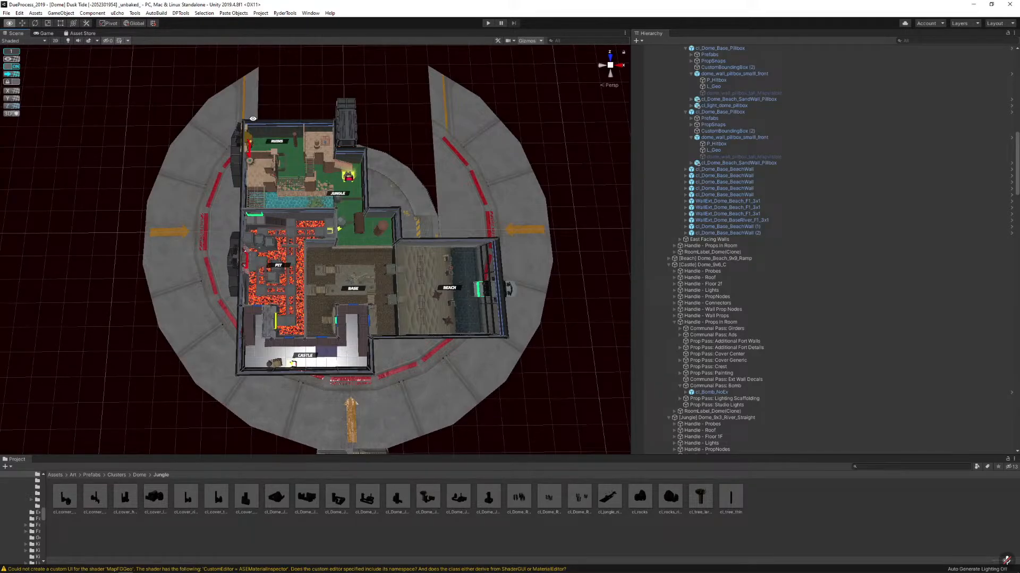